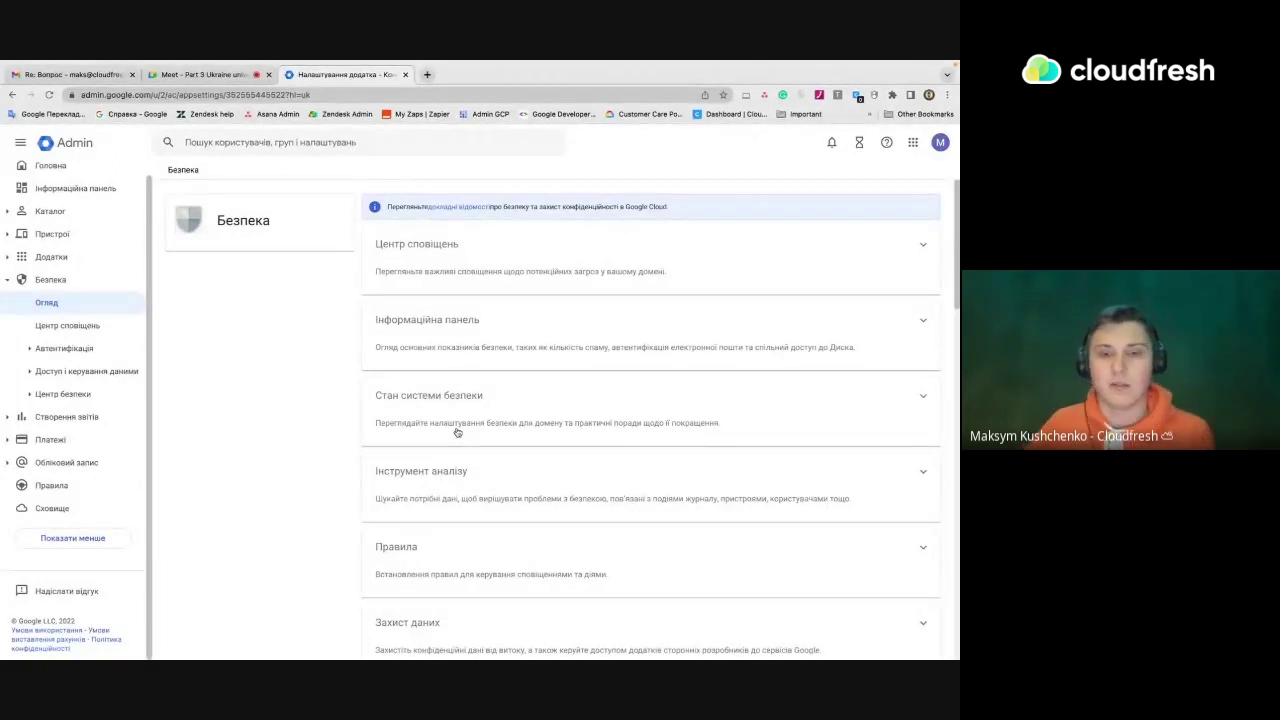
- Open the Alert Center from the Security overview and view its available alert filter types
left_click(482, 283)
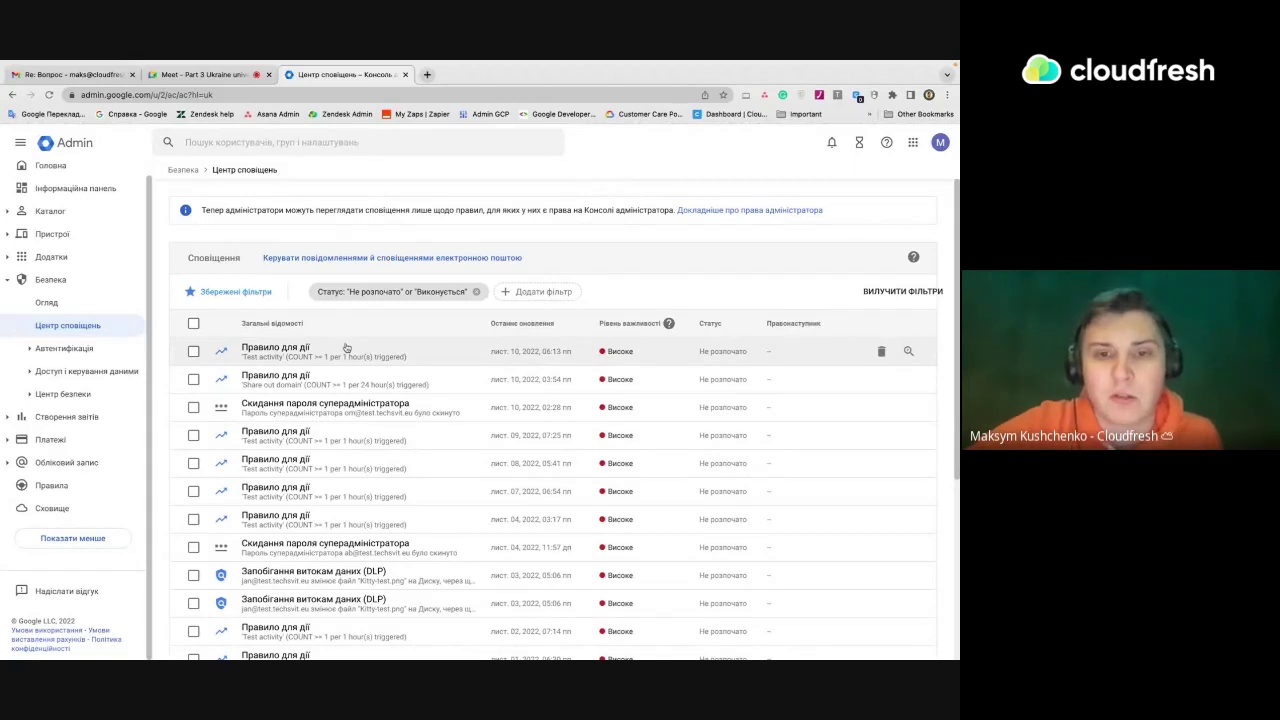
left_click(525, 291)
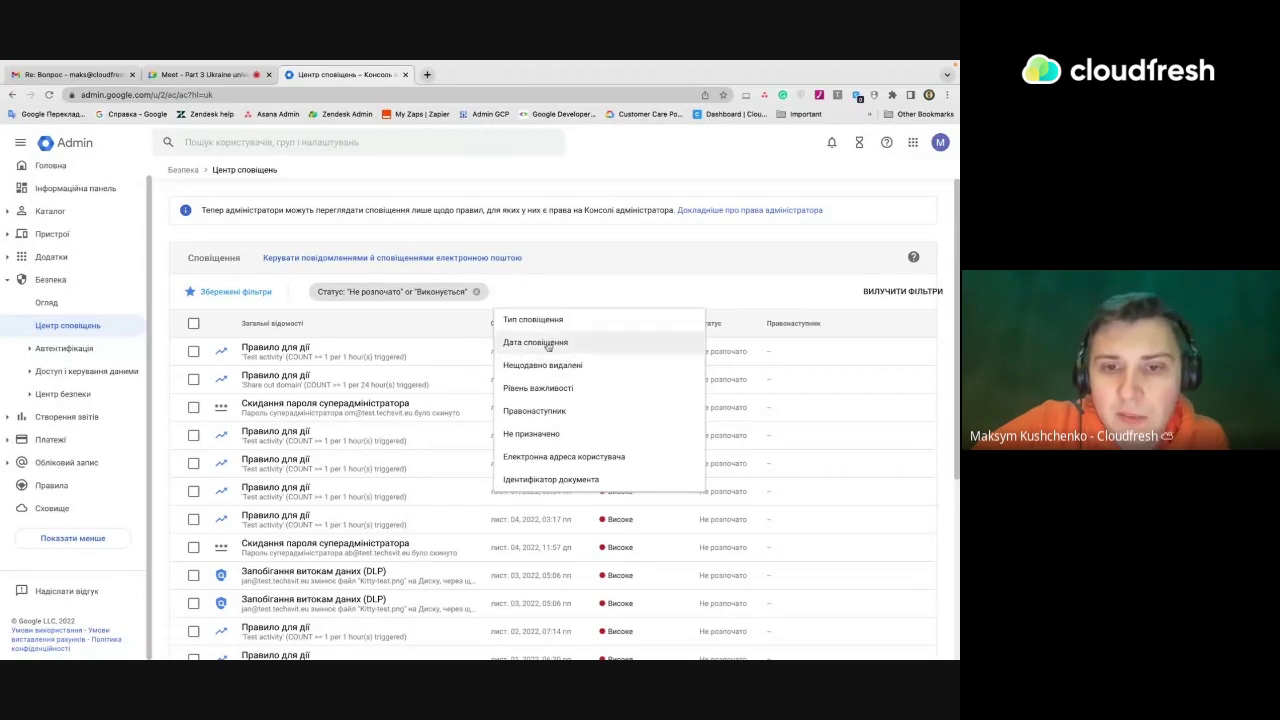
left_click(564, 258)
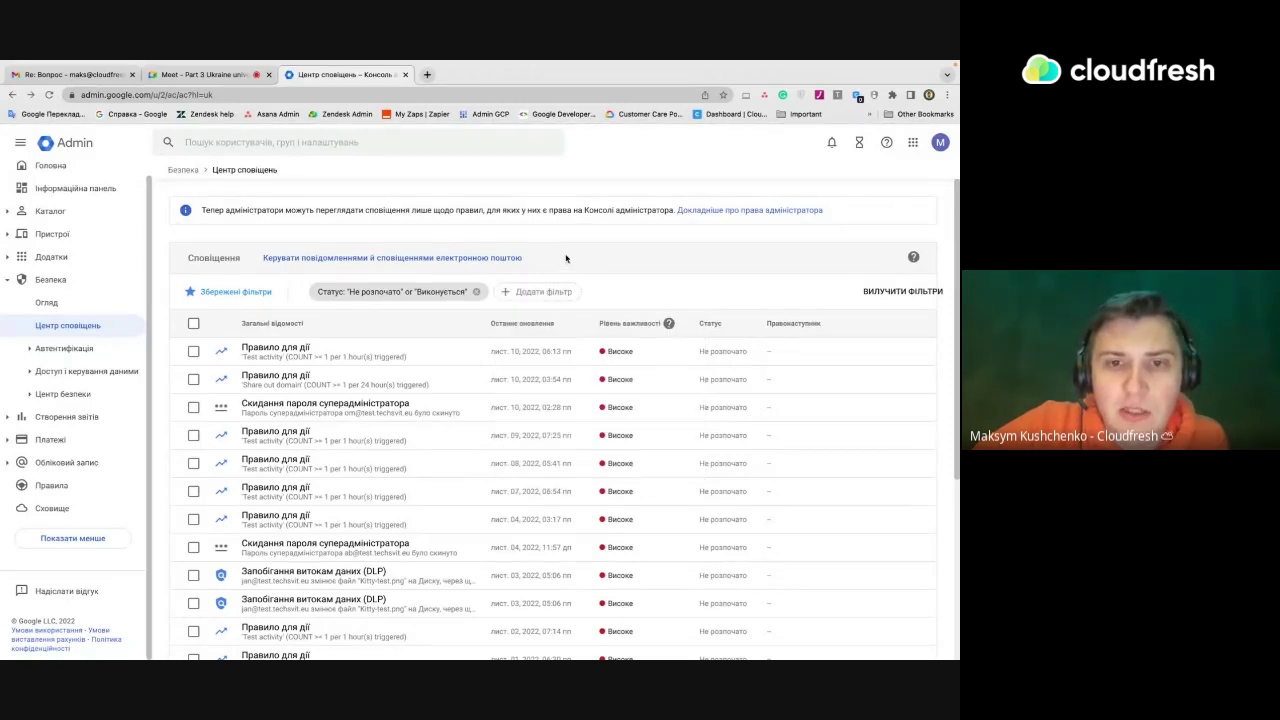
left_click(597, 293)
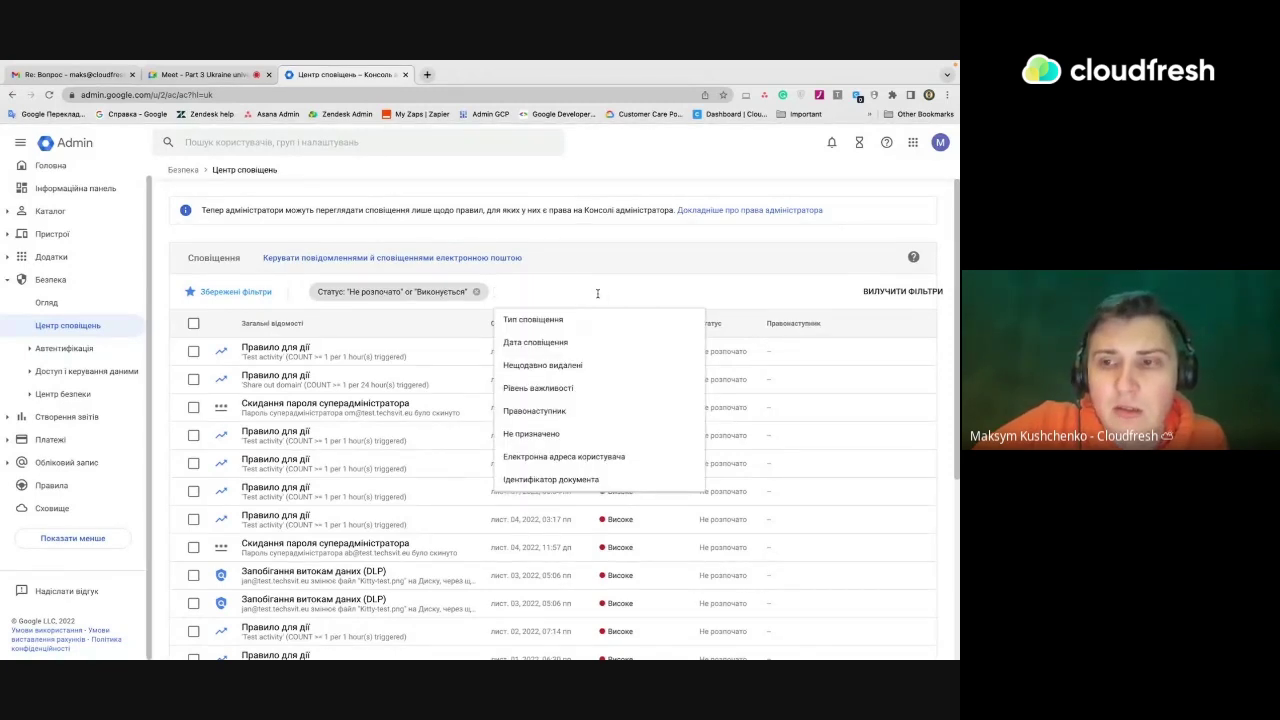
left_click(589, 255)
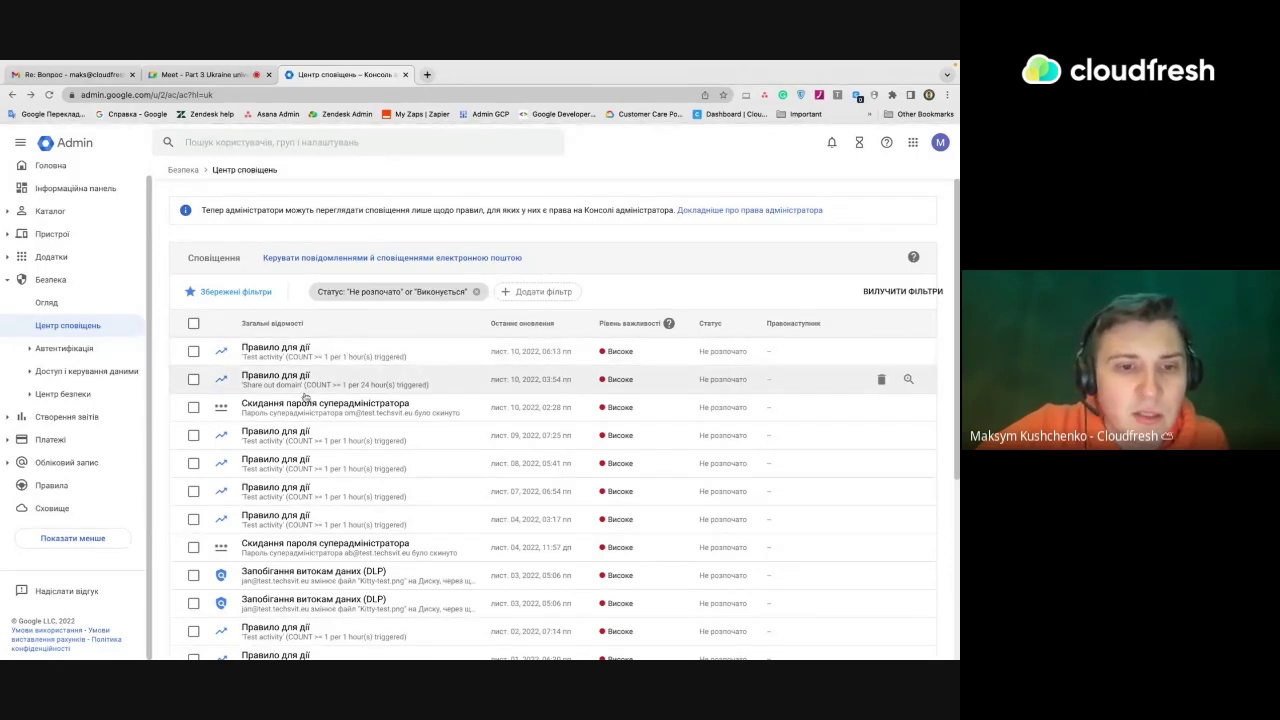
scroll(300, 394, "down", 1)
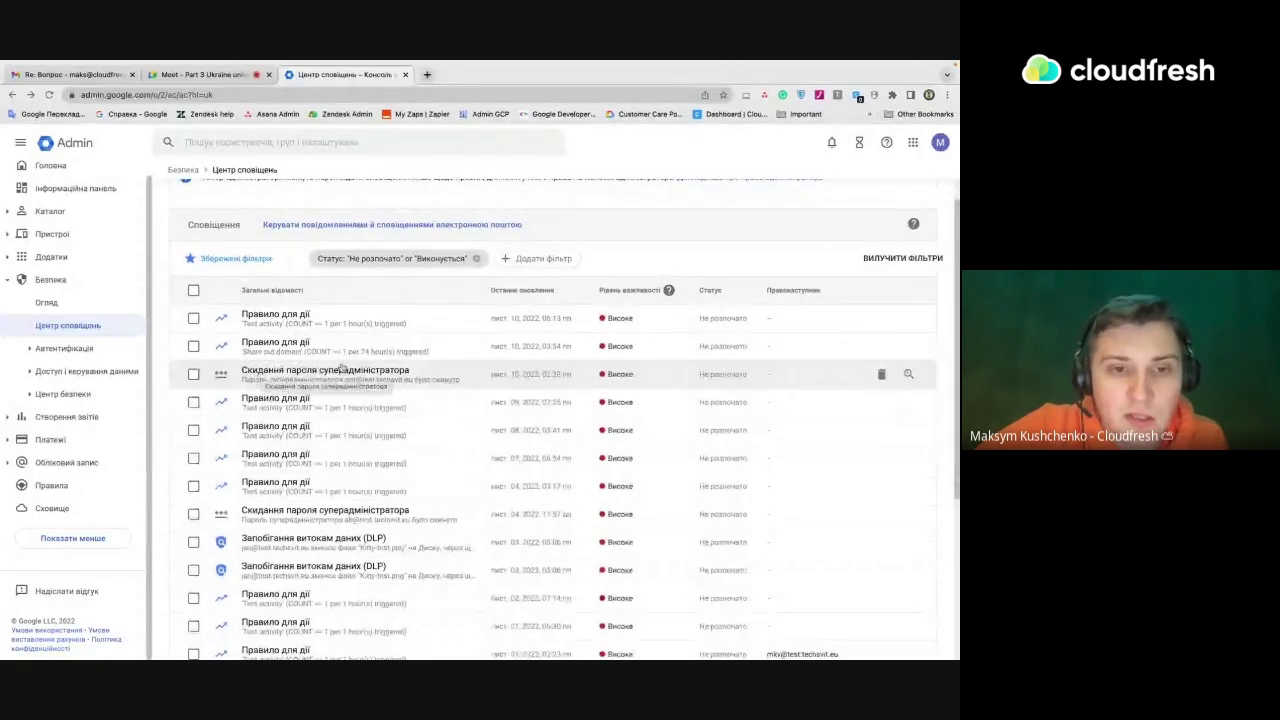
scroll(352, 410, "down", 2)
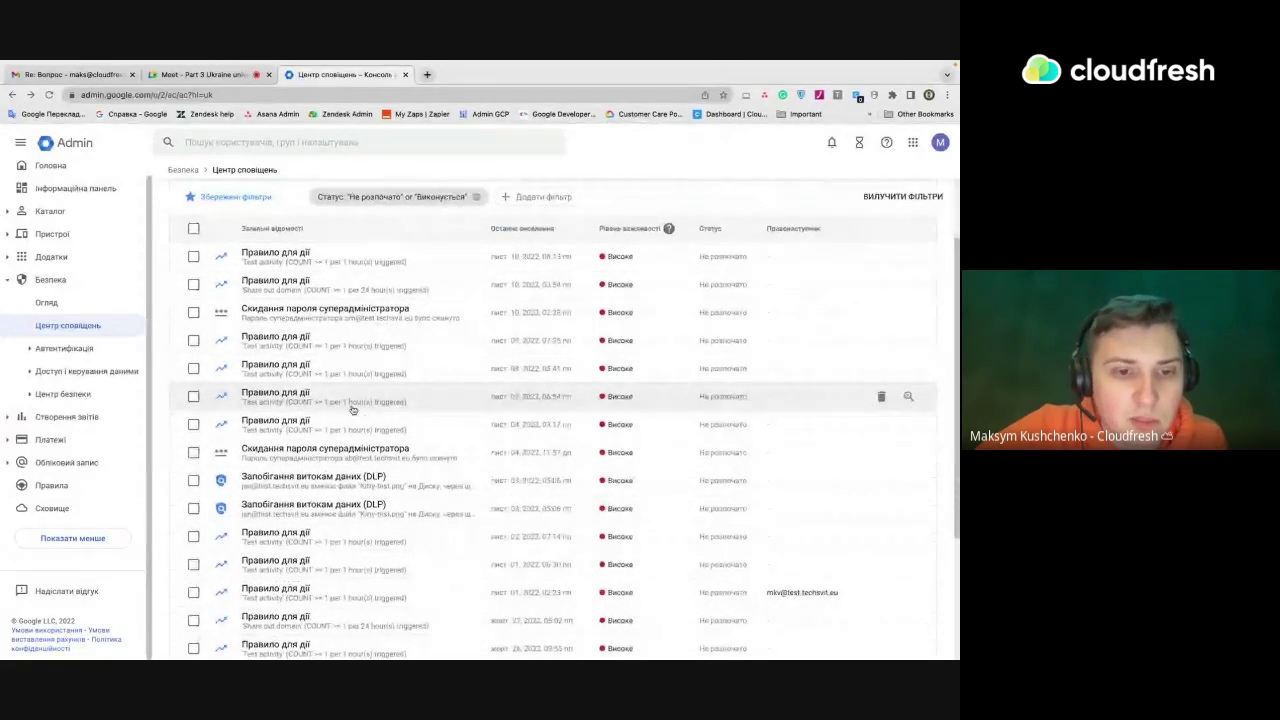
scroll(352, 410, "down", 2)
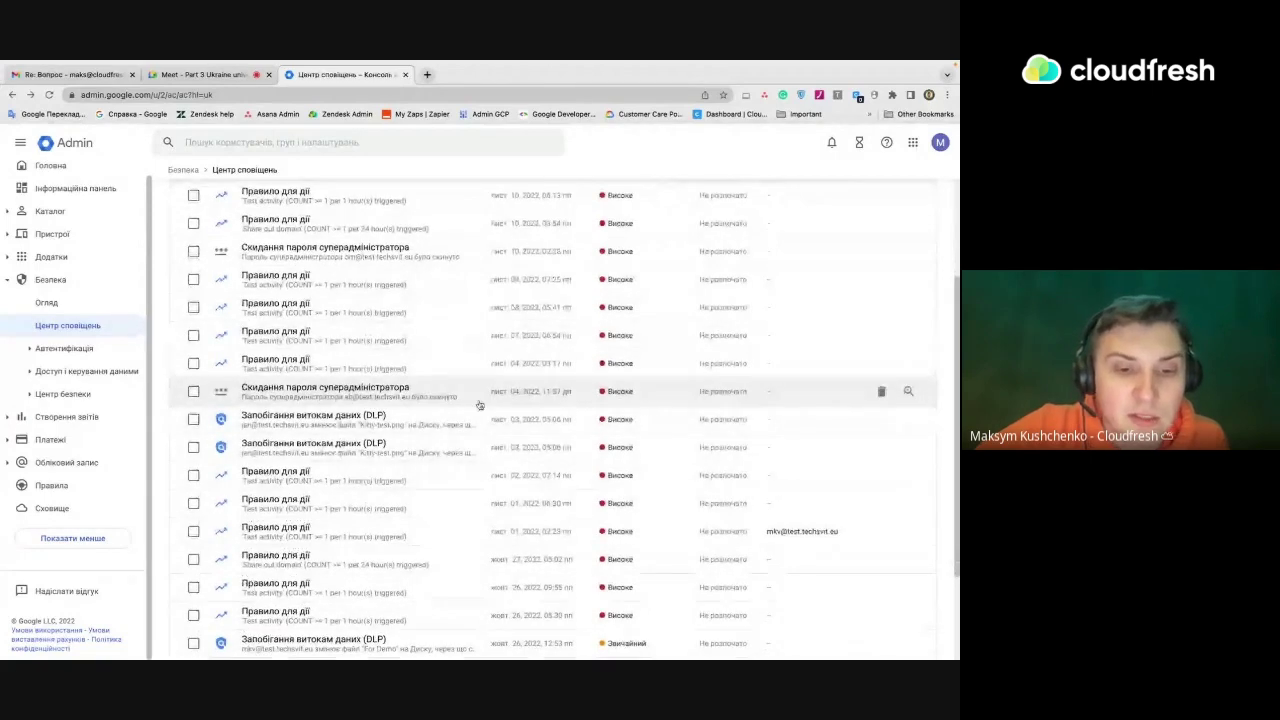
scroll(480, 405, "down", 2)
scroll(480, 405, "up", 5)
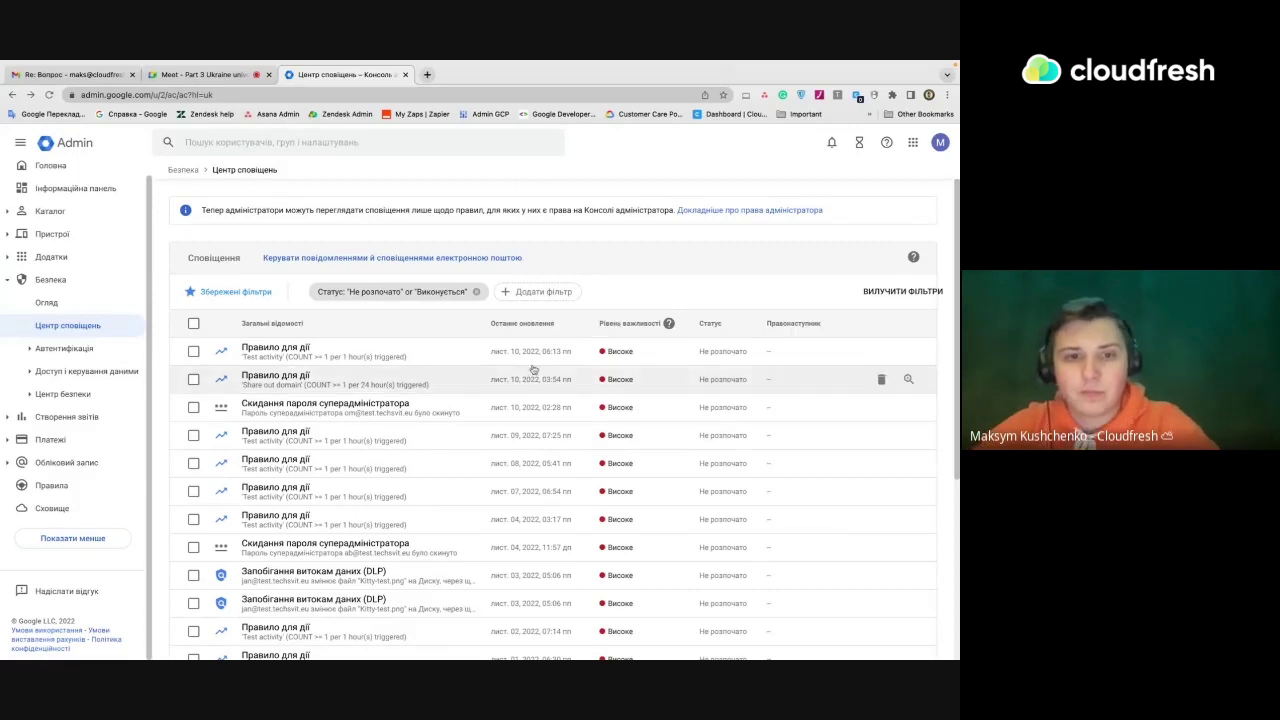
- Open the newest Test activity alert's details and highlight its description, start date, trigger window and threshold
left_click(497, 357)
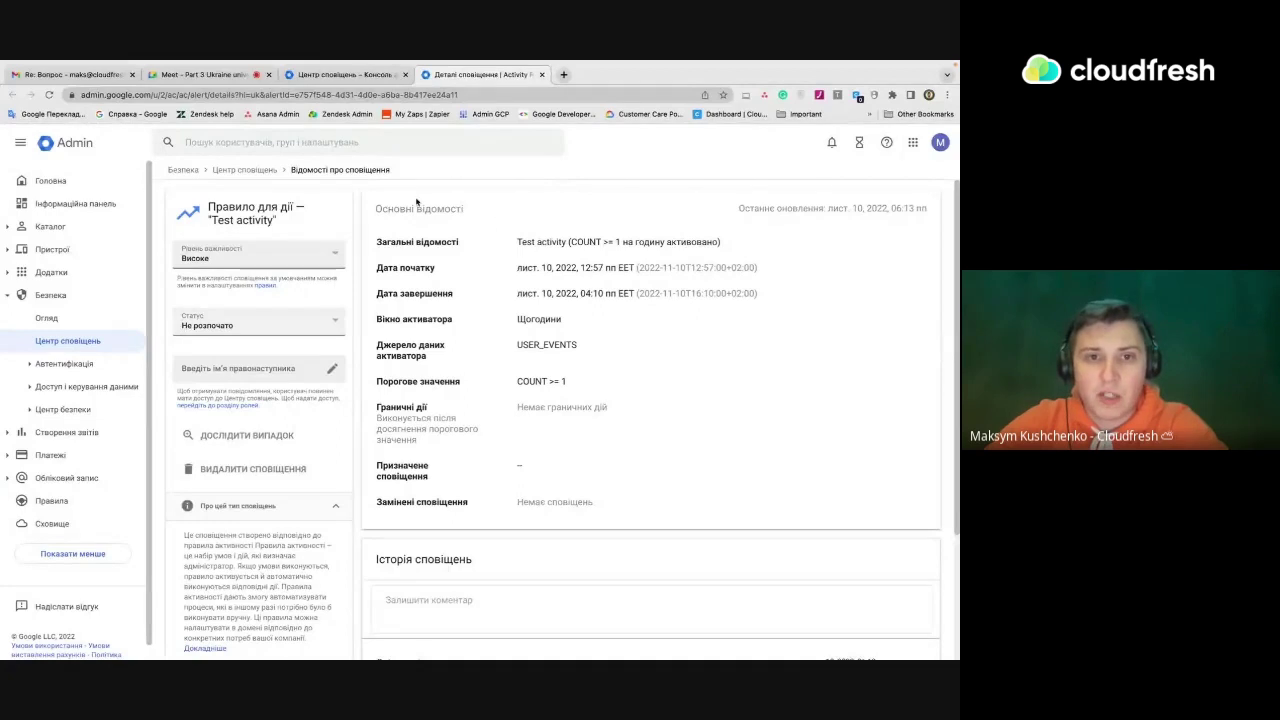
triple_click(466, 207)
left_click(466, 208)
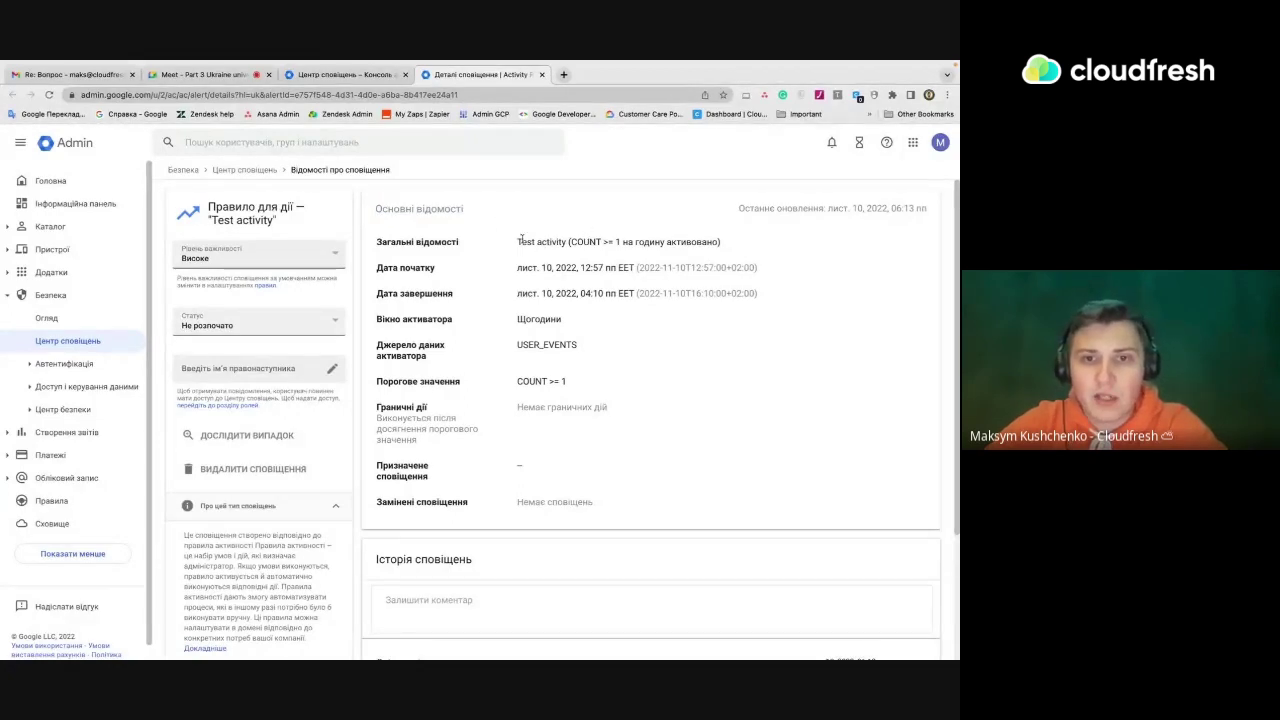
left_click_drag(517, 240, 747, 242)
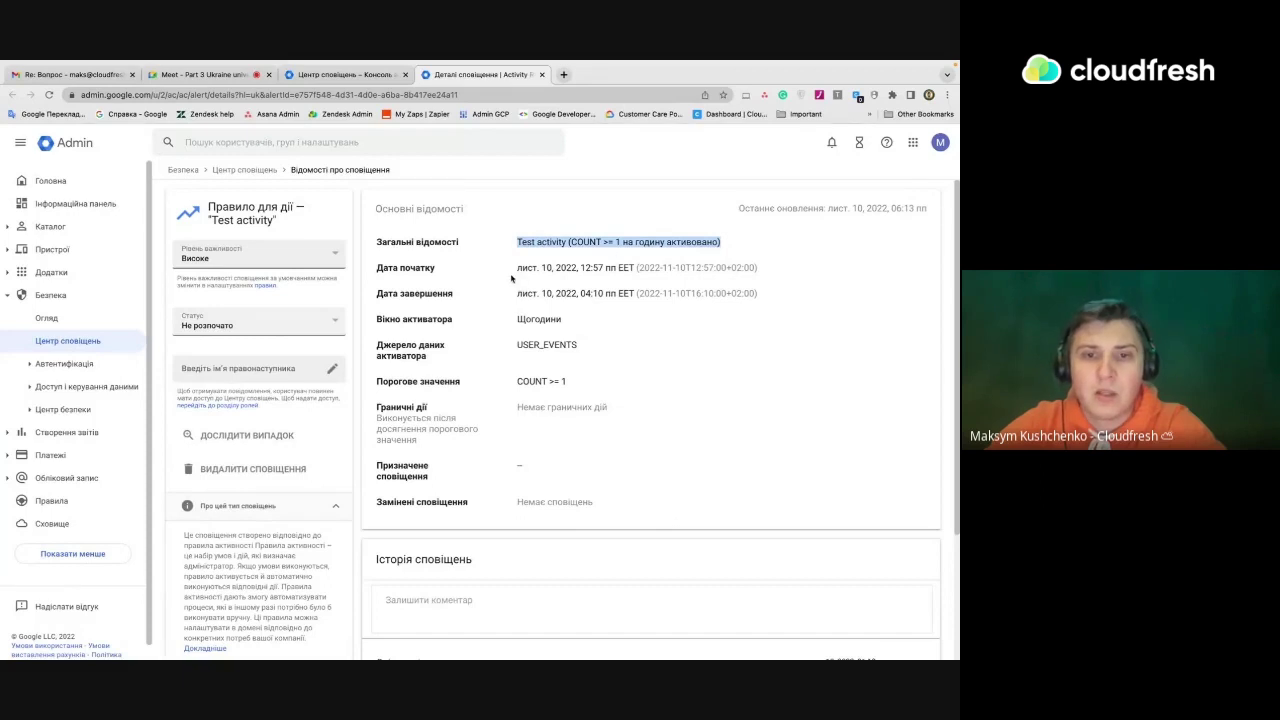
left_click_drag(516, 270, 610, 270)
left_click(676, 266)
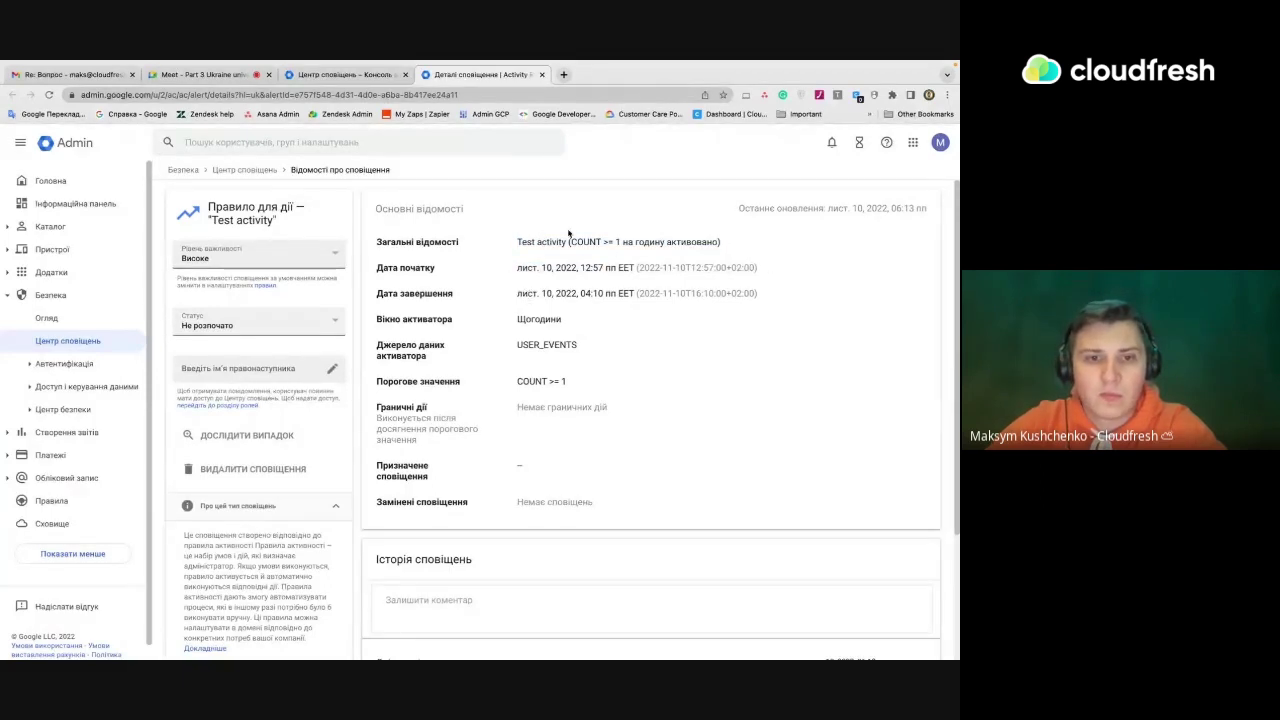
left_click_drag(456, 320, 376, 320)
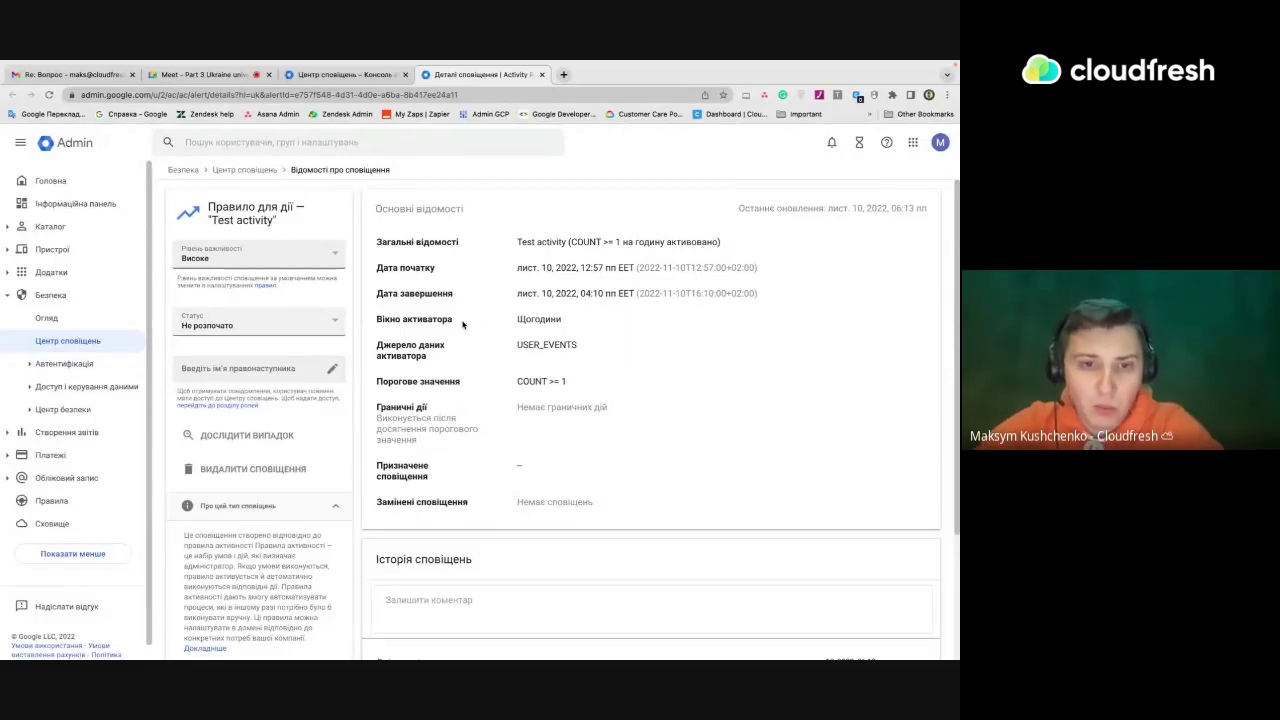
triple_click(395, 378)
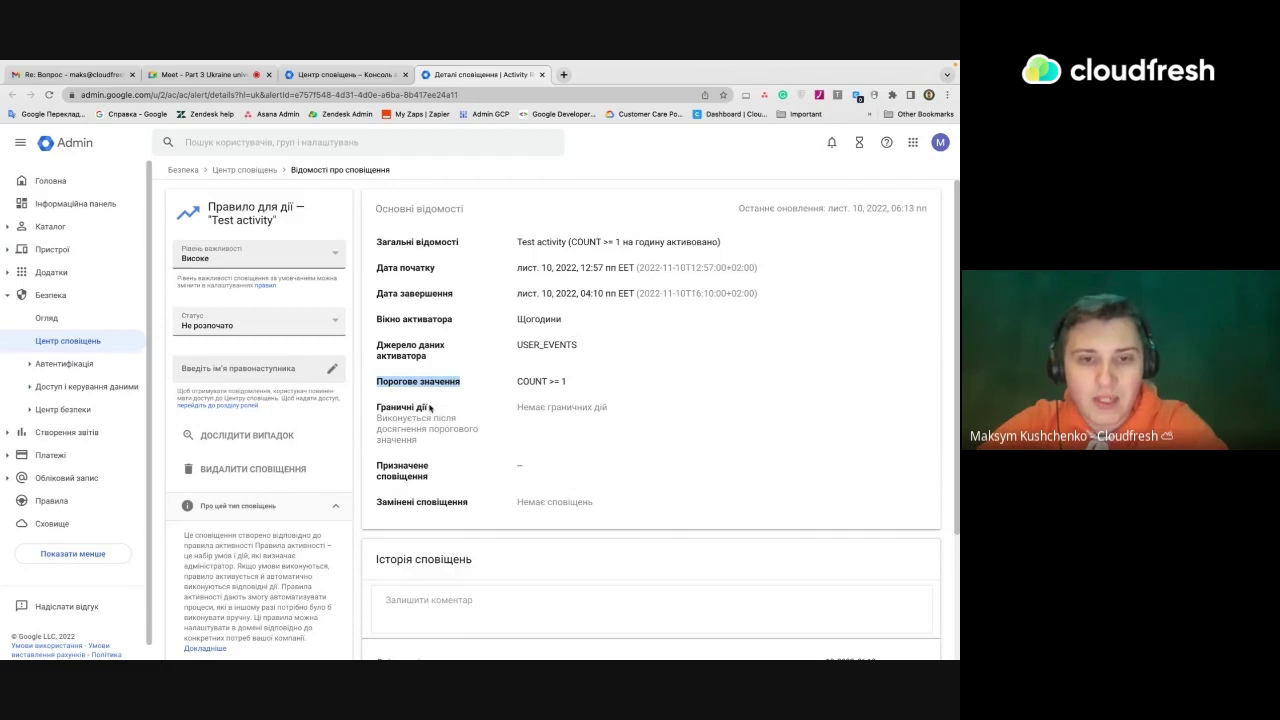
scroll(537, 376, "down", 1)
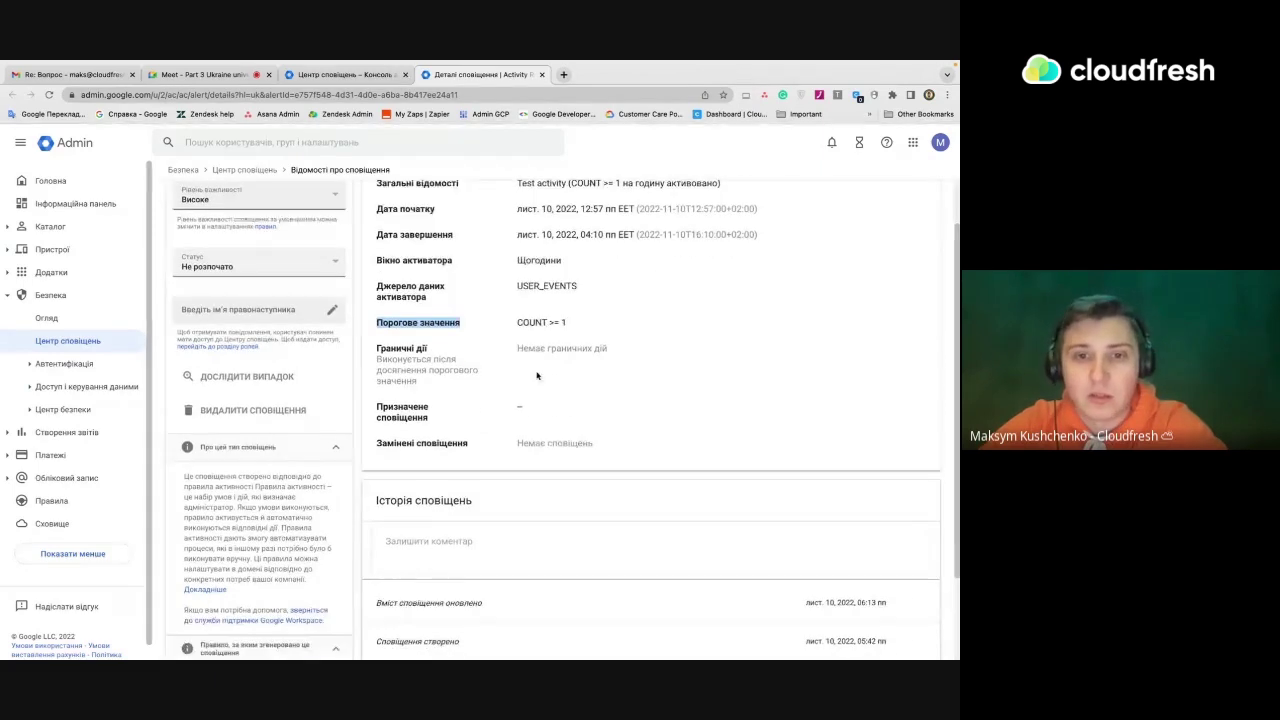
left_click(539, 361)
scroll(539, 361, "up", 1)
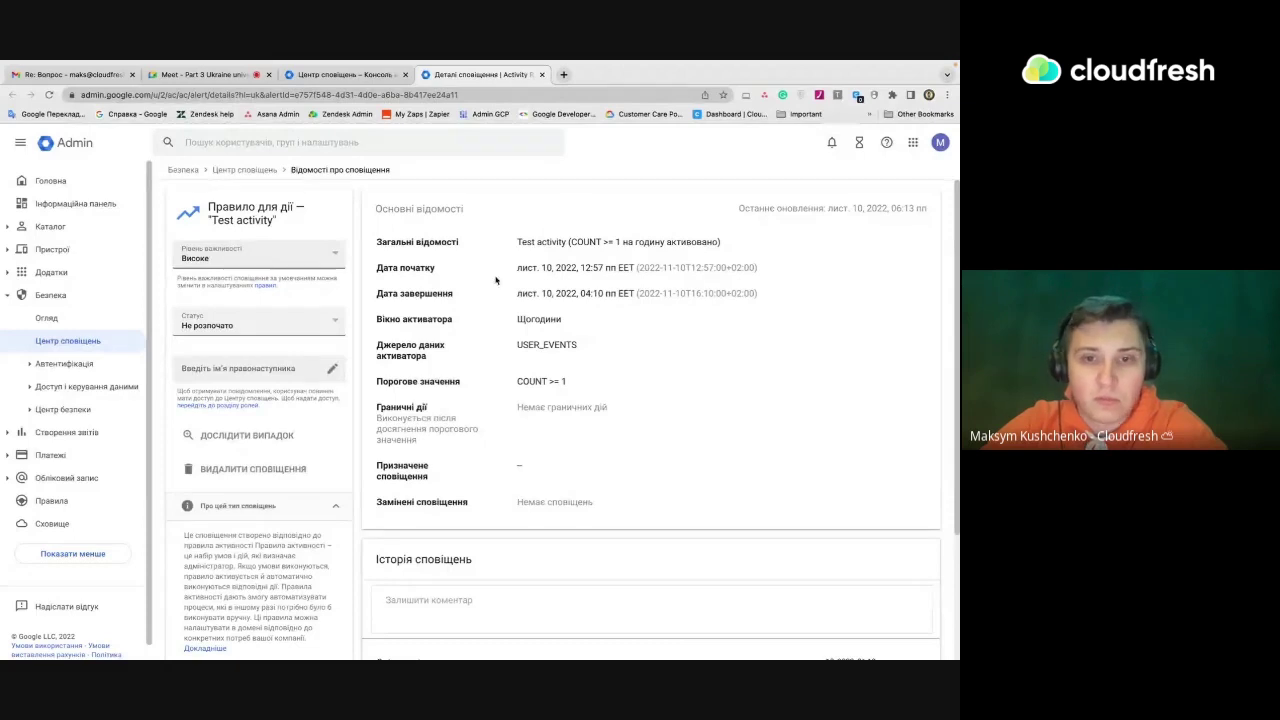
scroll(495, 289, "down", 1)
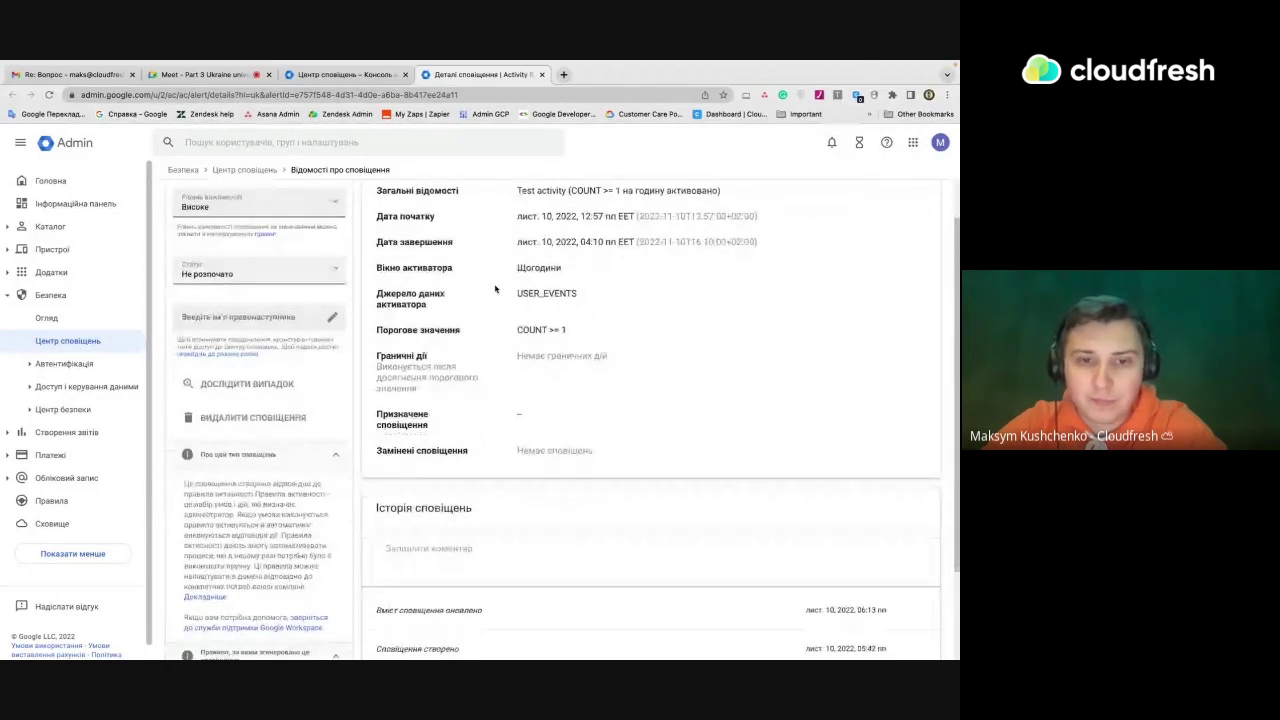
scroll(540, 335, "down", 1)
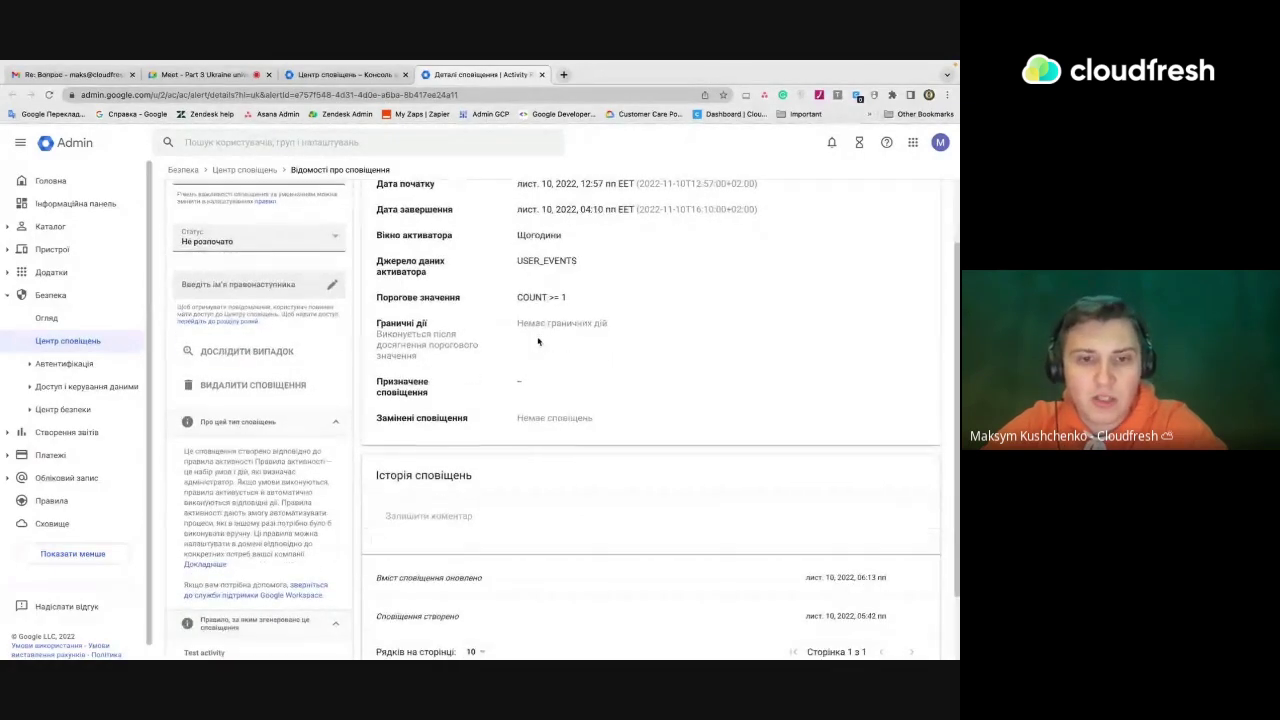
scroll(651, 289, "down", 2)
scroll(651, 289, "up", 3)
scroll(651, 289, "down", 3)
scroll(651, 289, "down", 1)
scroll(651, 289, "up", 3)
scroll(651, 289, "down", 4)
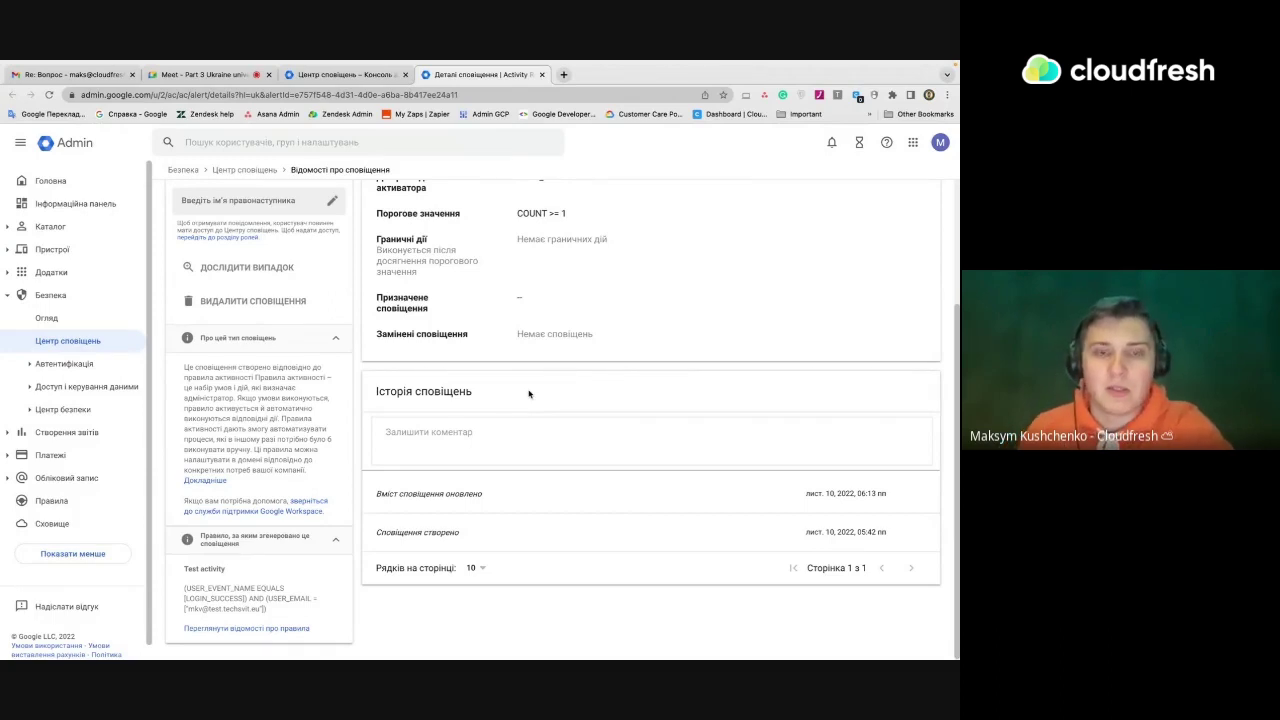
scroll(529, 393, "up", 3)
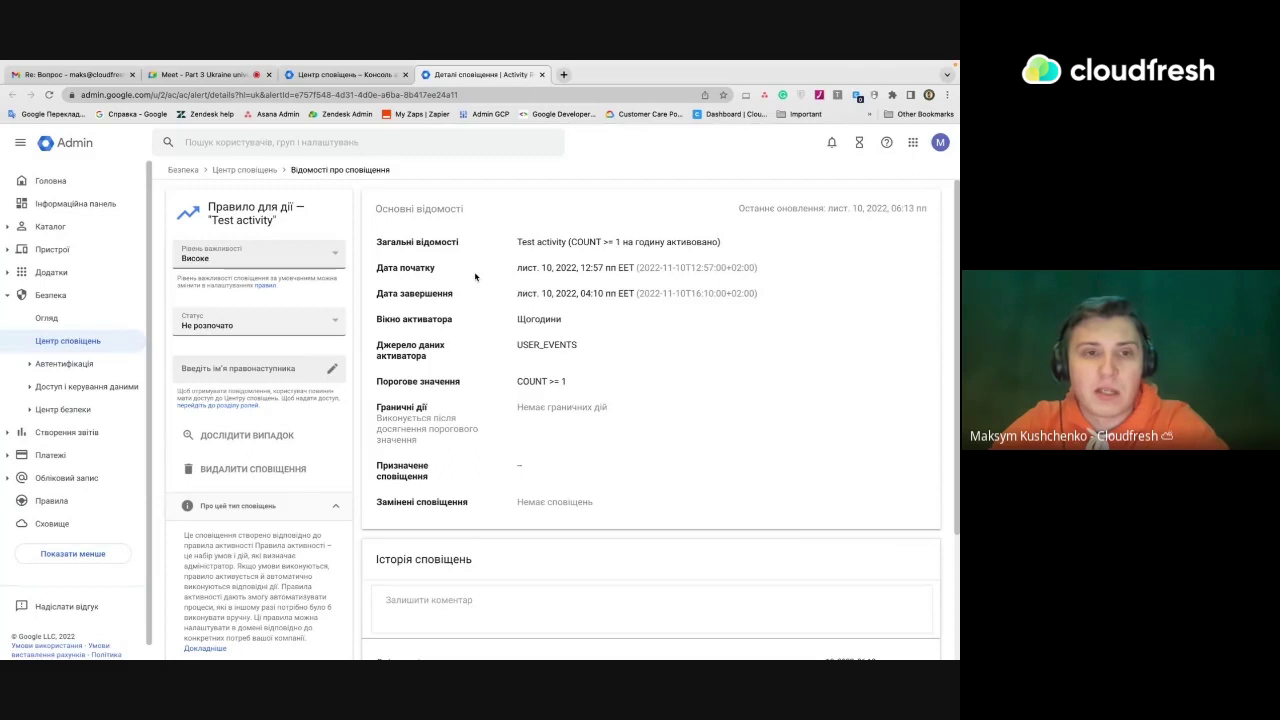
scroll(575, 318, "down", 1)
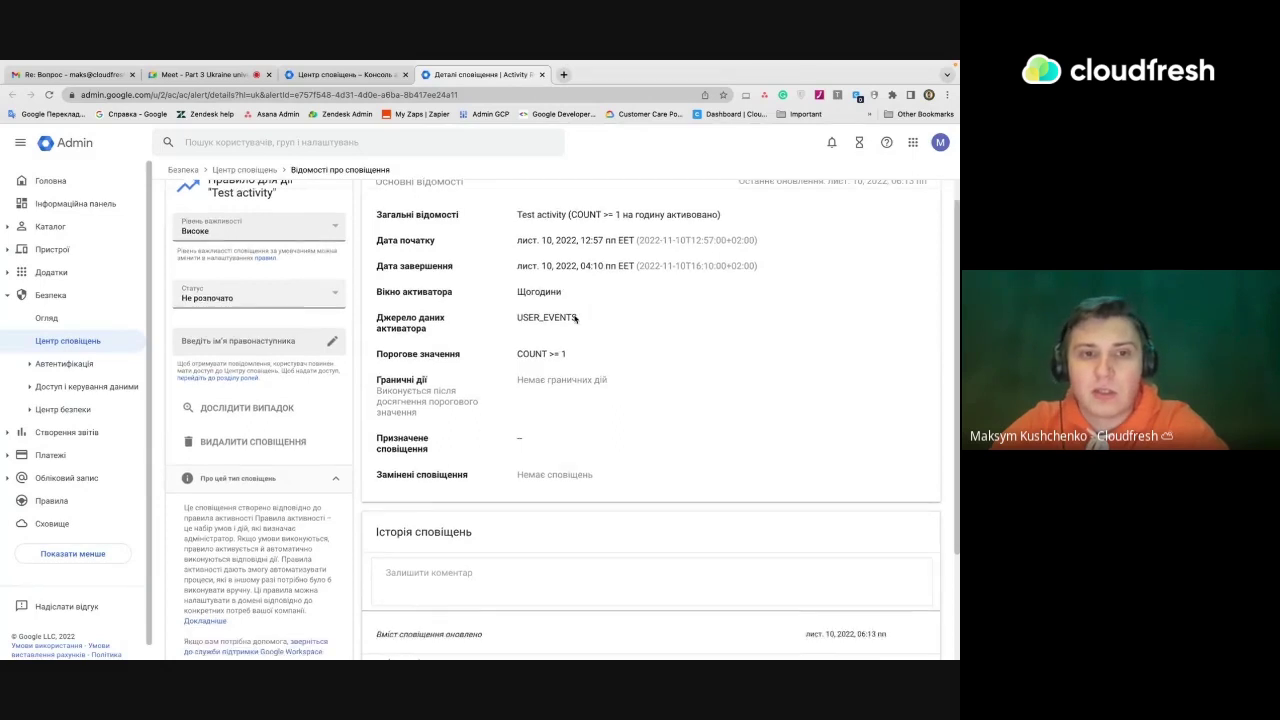
scroll(575, 318, "up", 1)
scroll(575, 318, "down", 3)
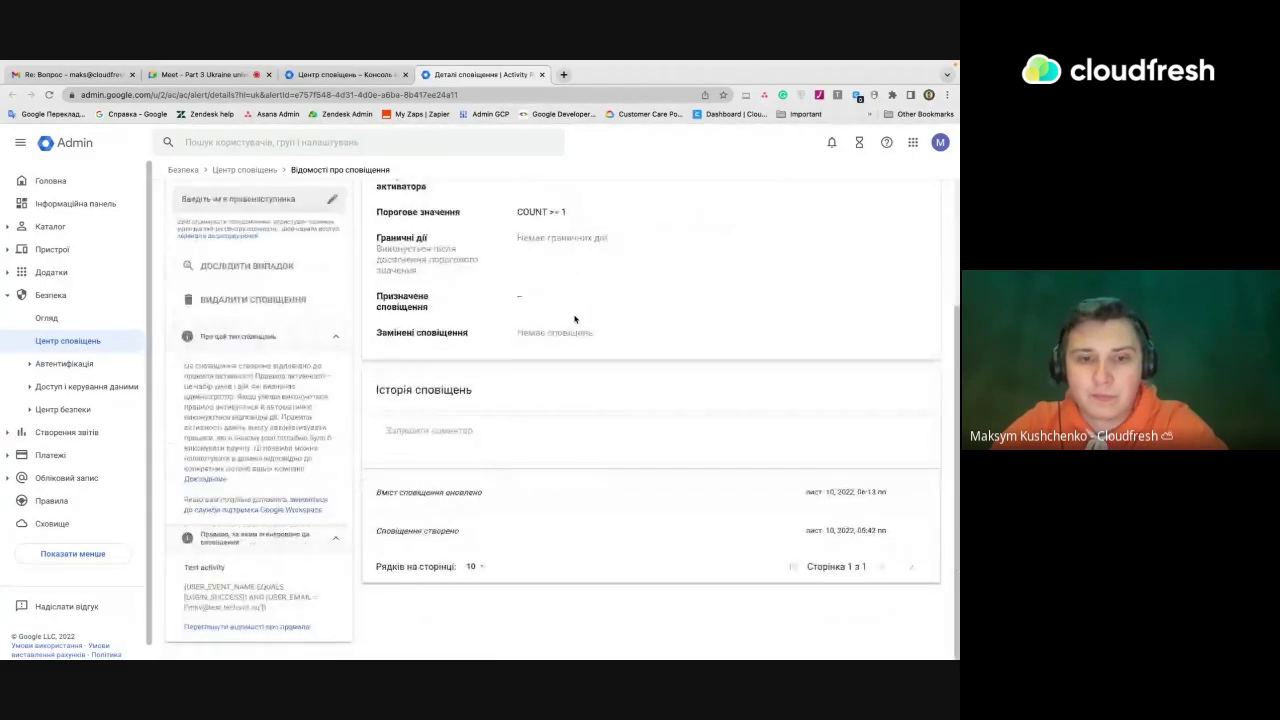
left_click(420, 425)
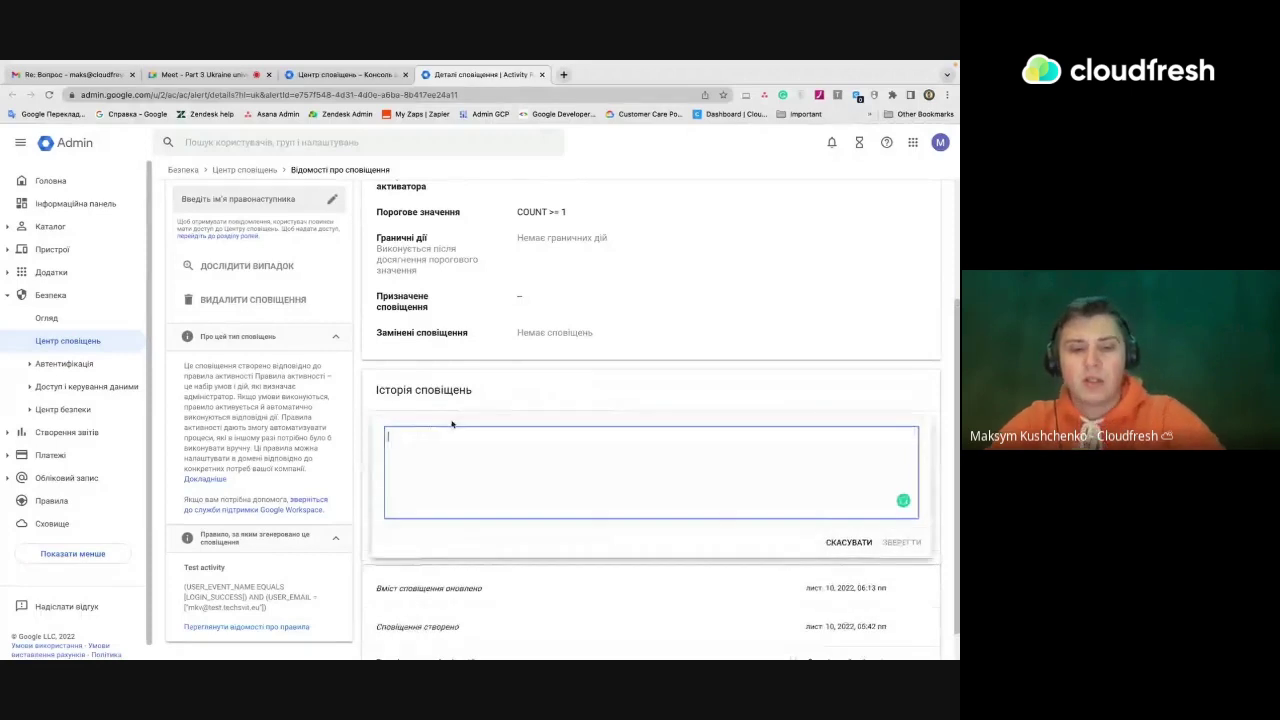
type("Т")
key("BackSpace")
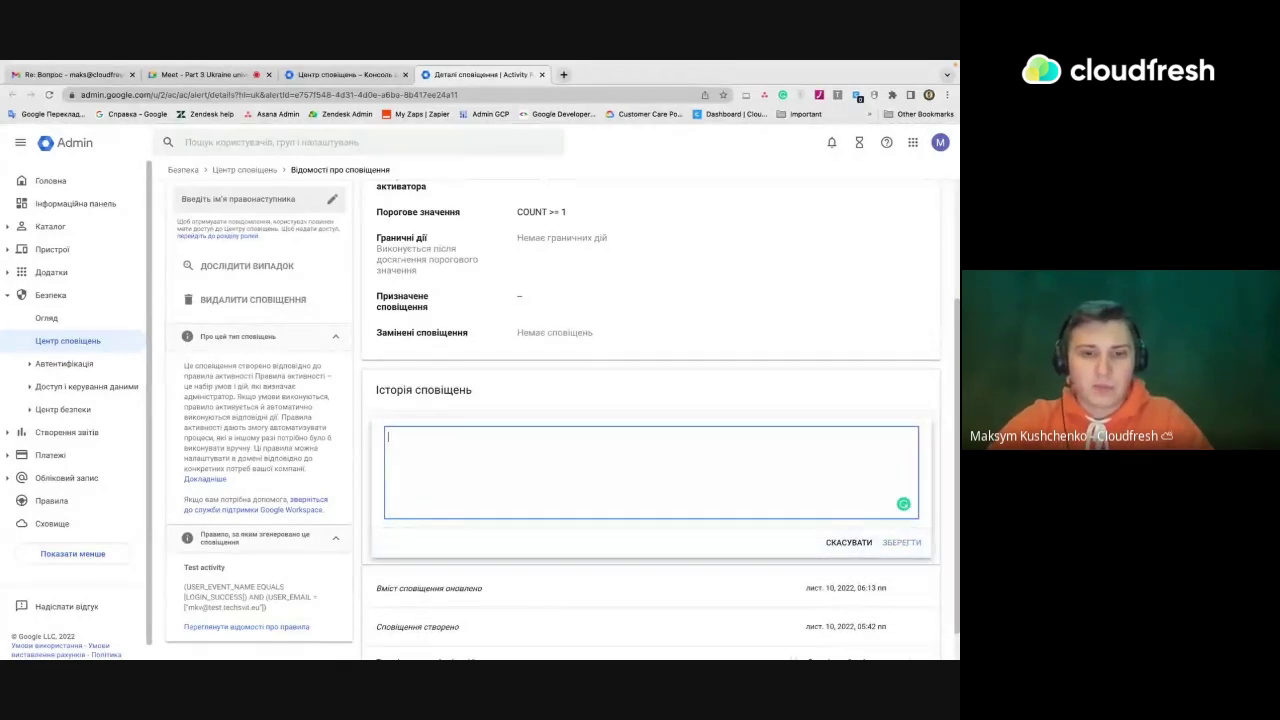
type("ы")
key("BackSpace")
key("ctrl+space")
key("ctrl+space")
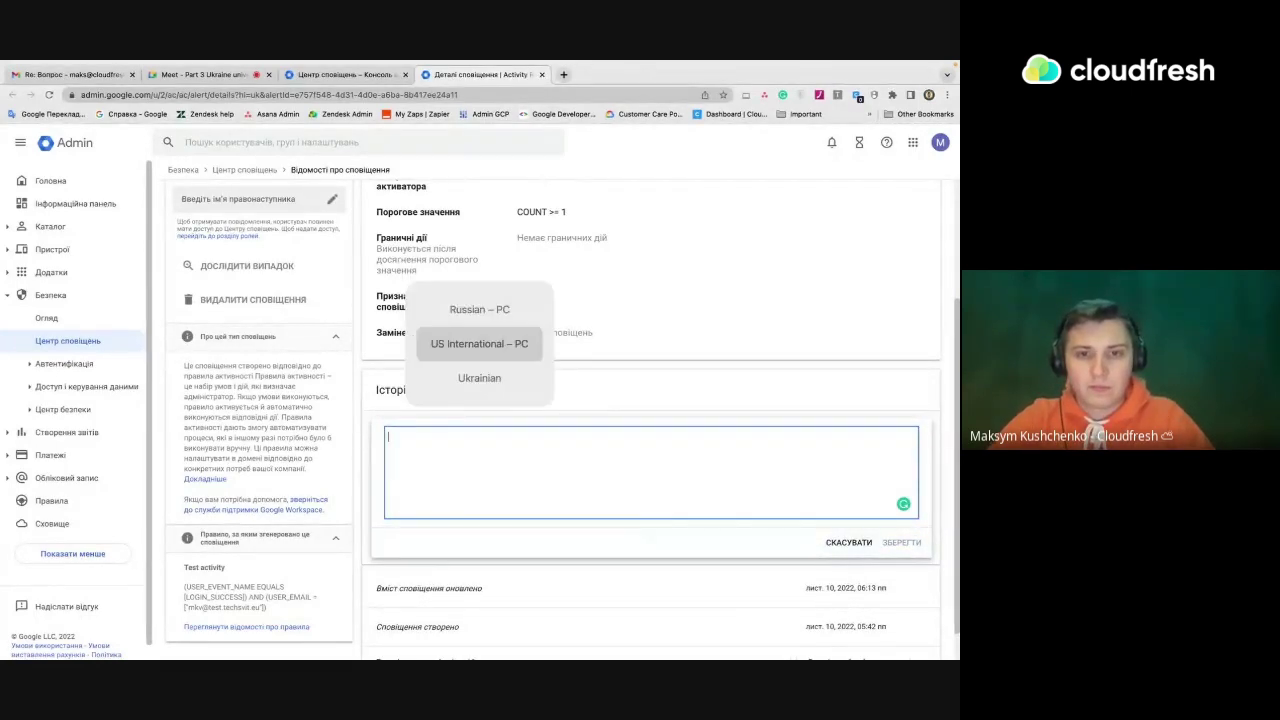
type("Готово")
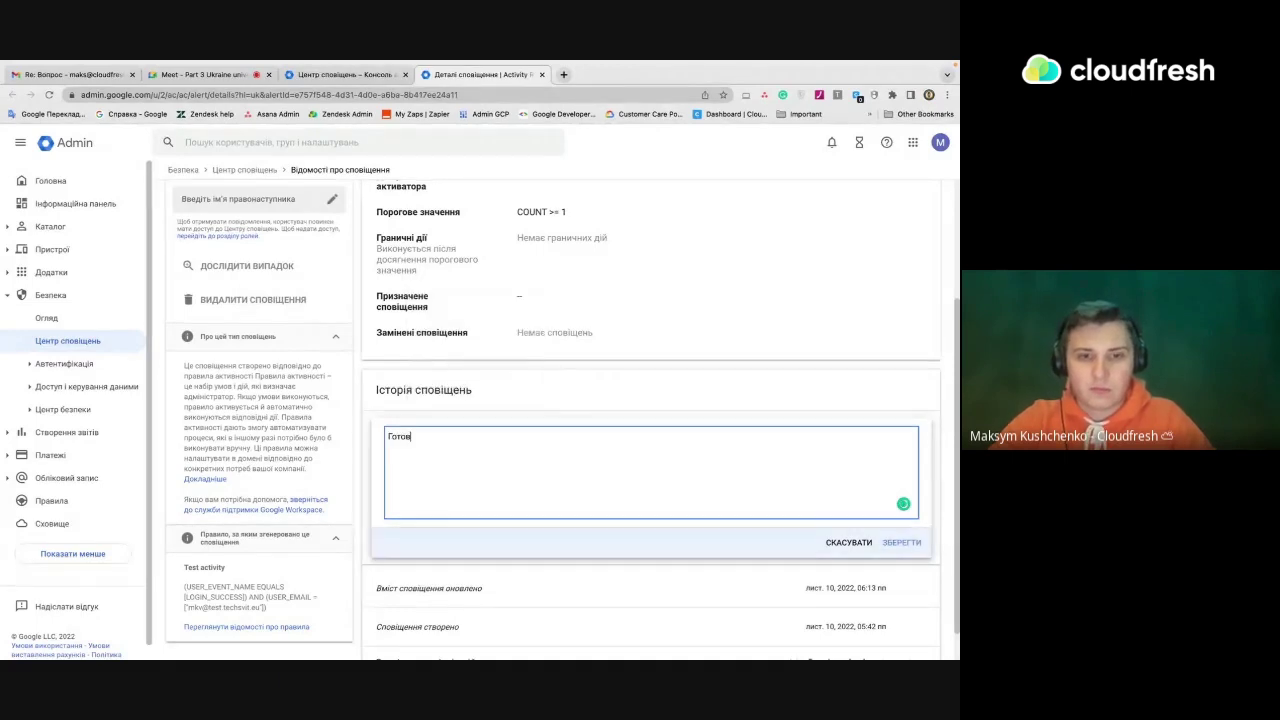
left_click(900, 541)
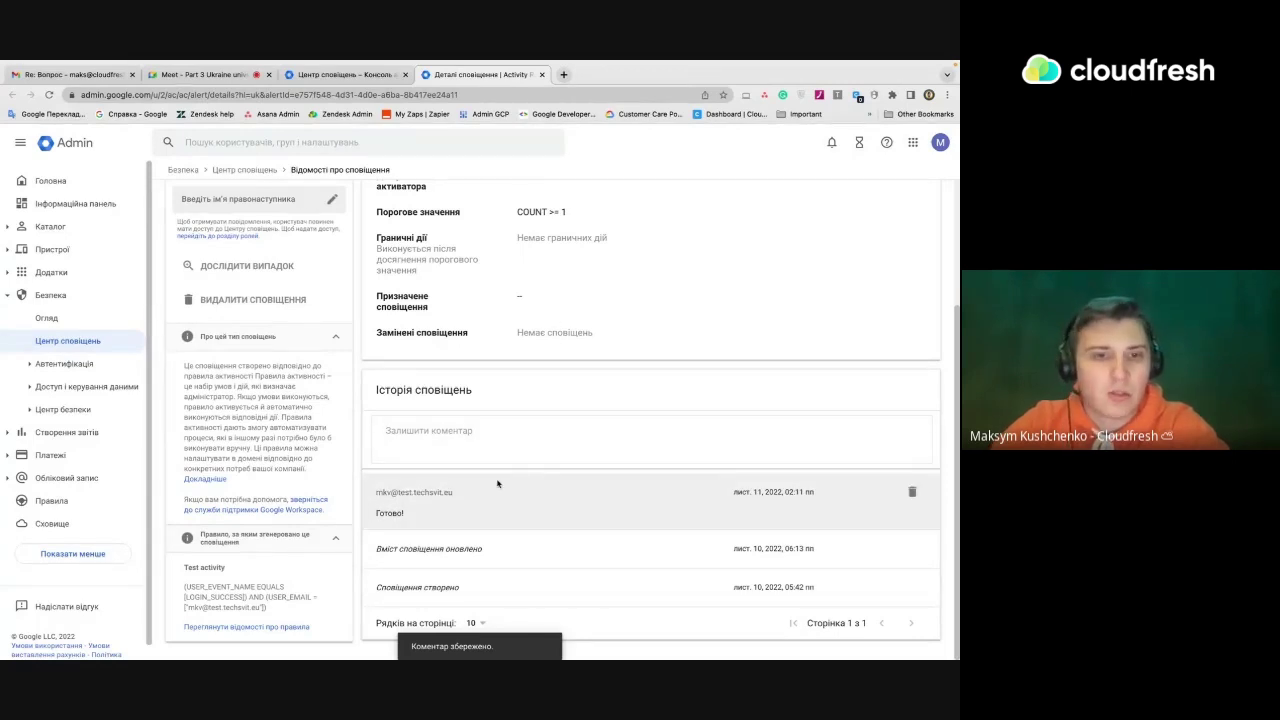
scroll(497, 484, "up", 5)
scroll(596, 389, "down", 5)
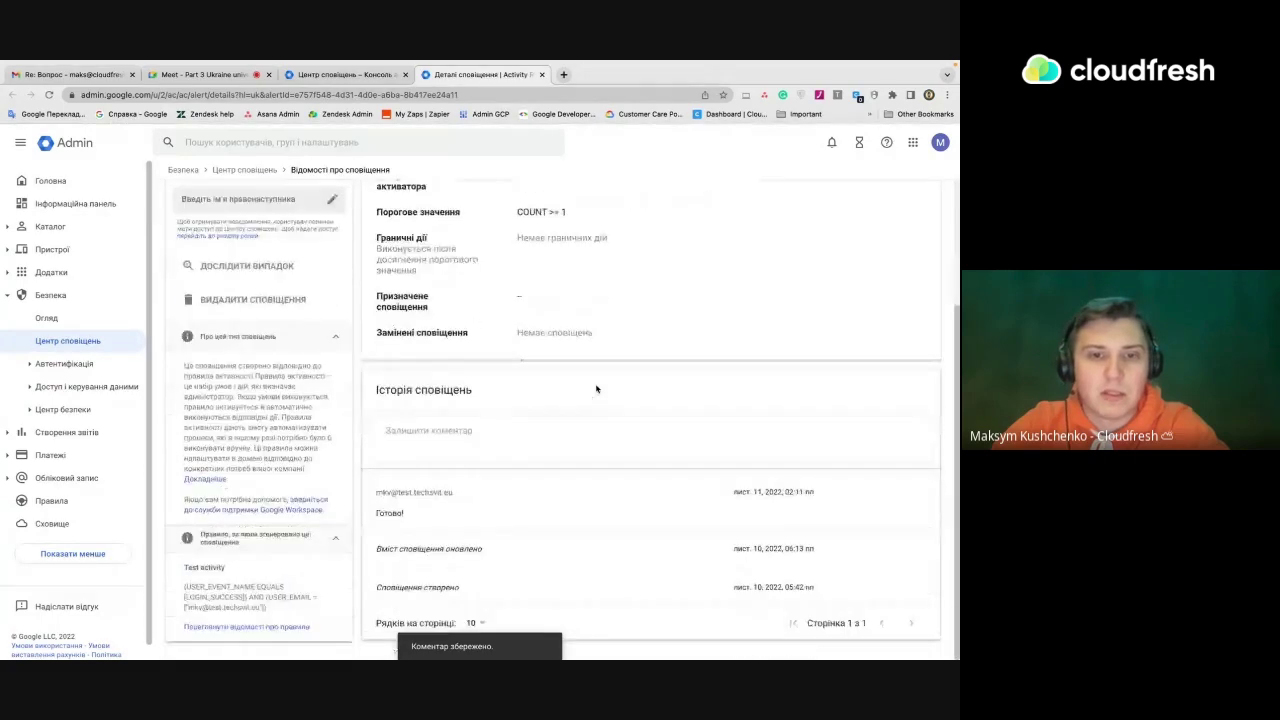
scroll(596, 389, "up", 3)
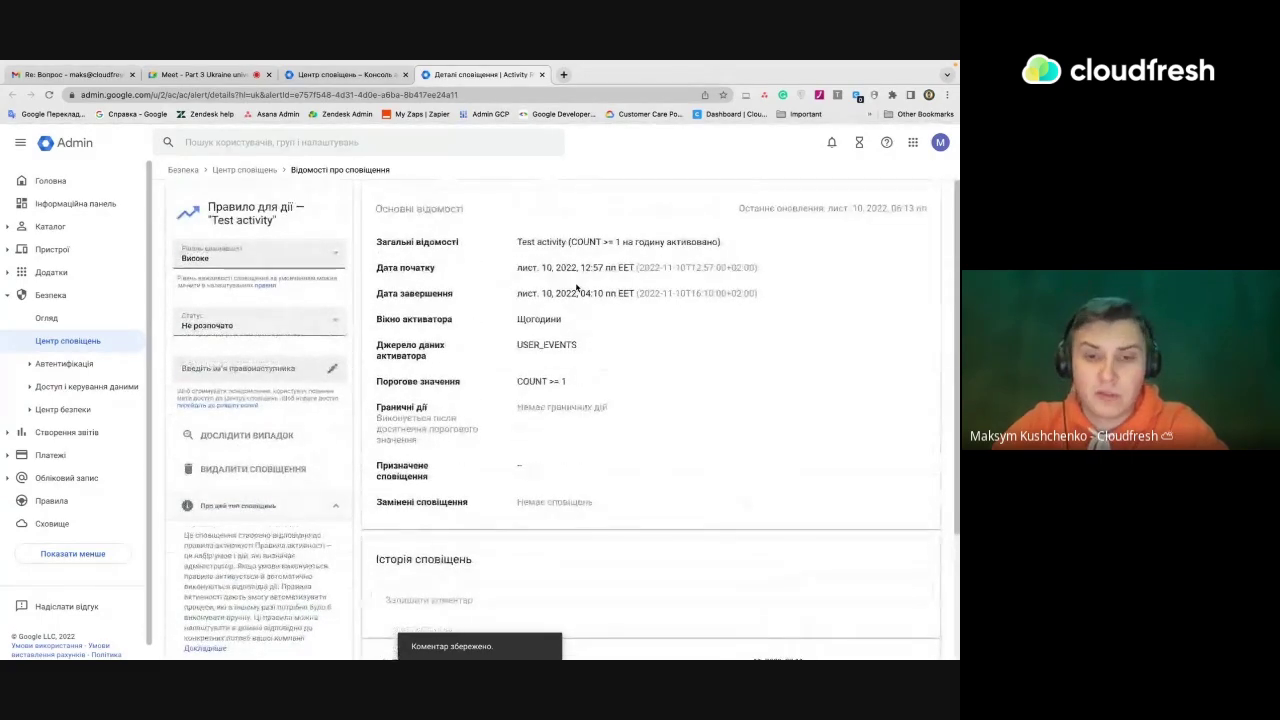
scroll(576, 287, "down", 2)
scroll(576, 287, "up", 2)
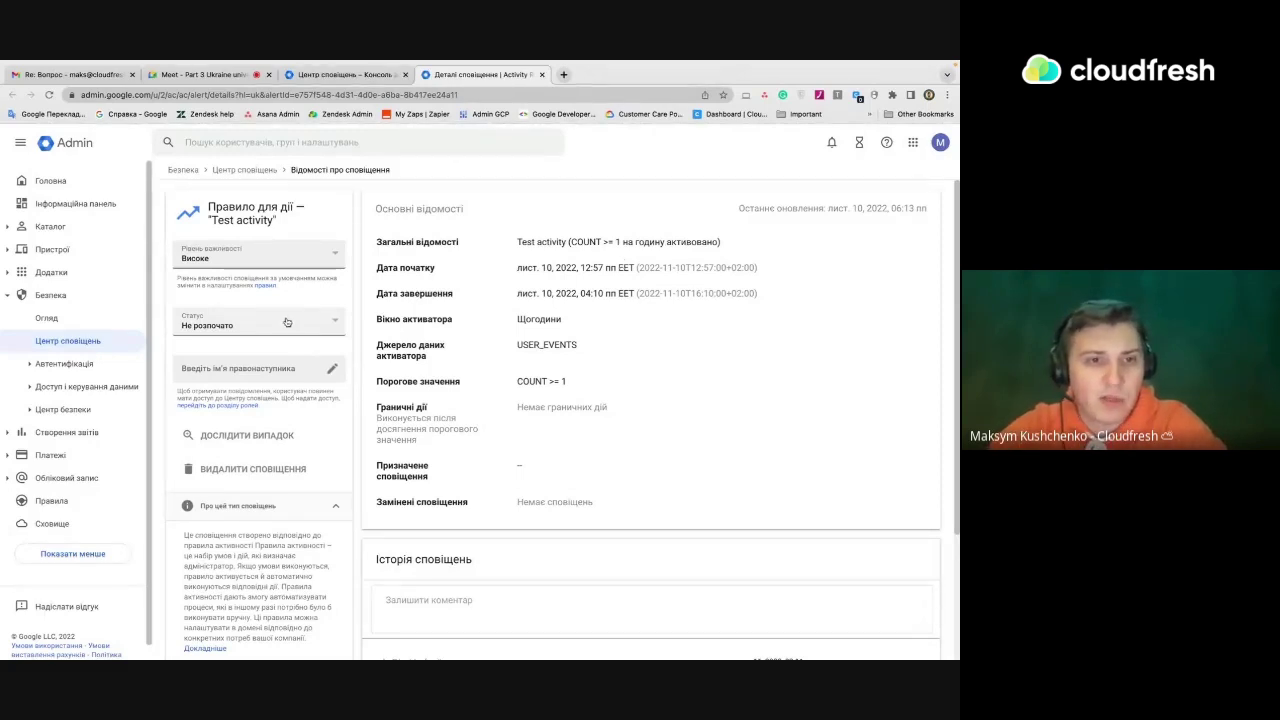
- Review the severity and status options, keeping Високе and Не розпочато, then open the assignee field
left_click(219, 262)
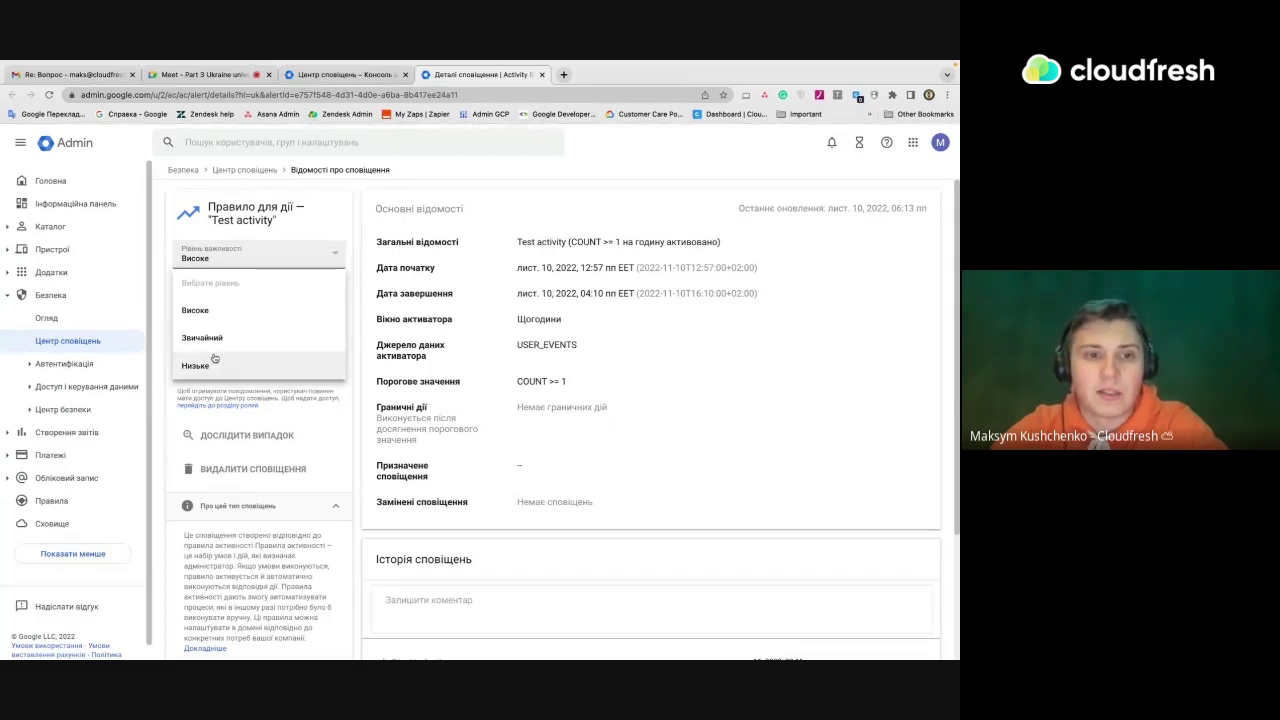
left_click(330, 206)
left_click(251, 251)
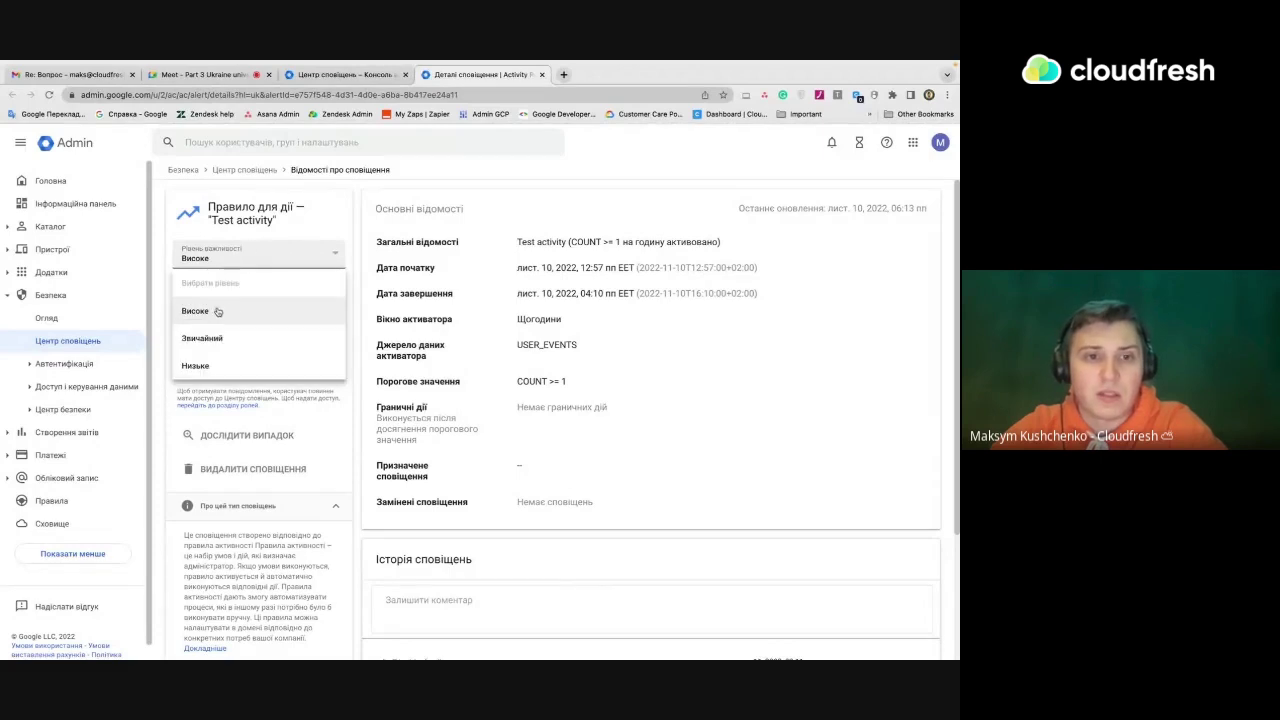
left_click(294, 228)
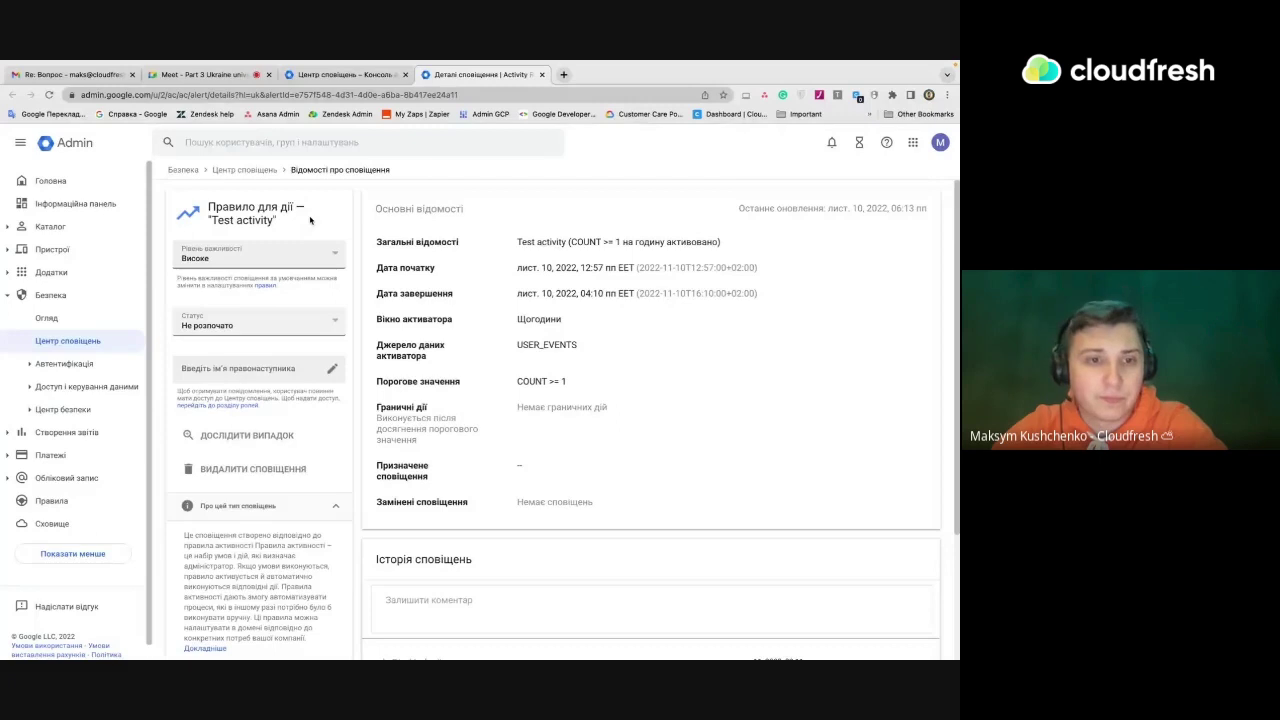
scroll(310, 220, "down", 2)
left_click(225, 258)
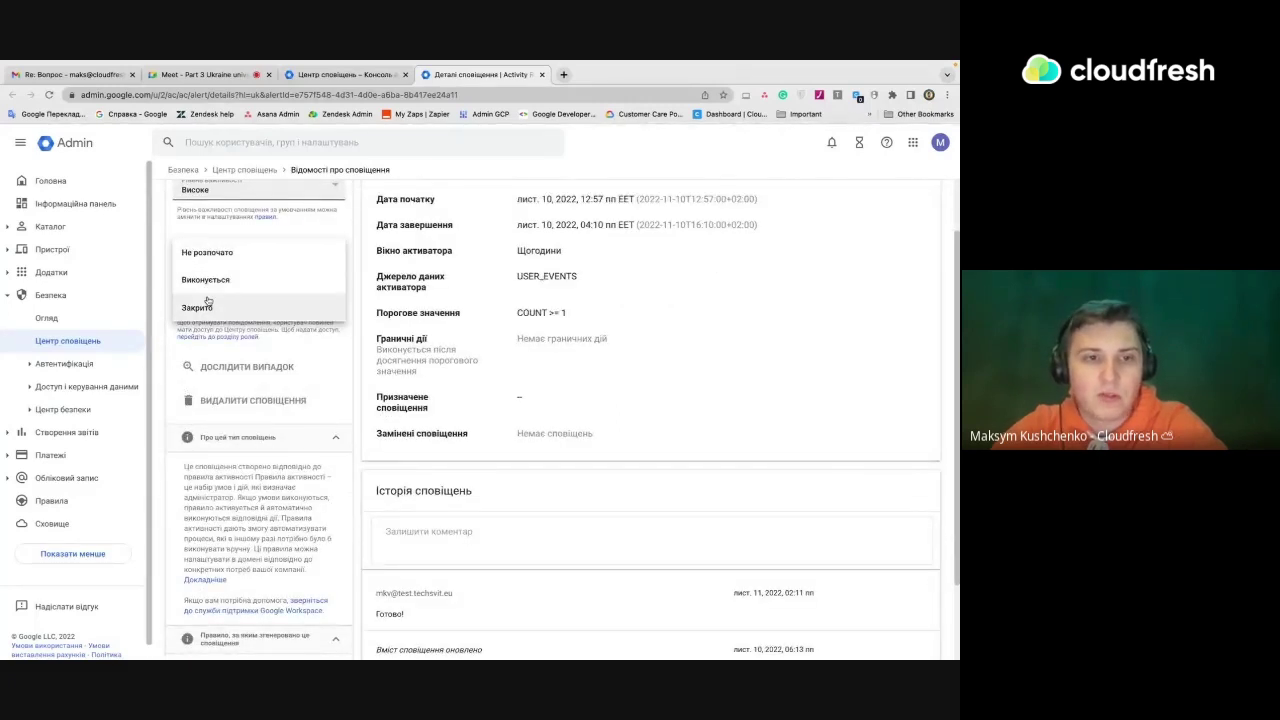
left_click(281, 225)
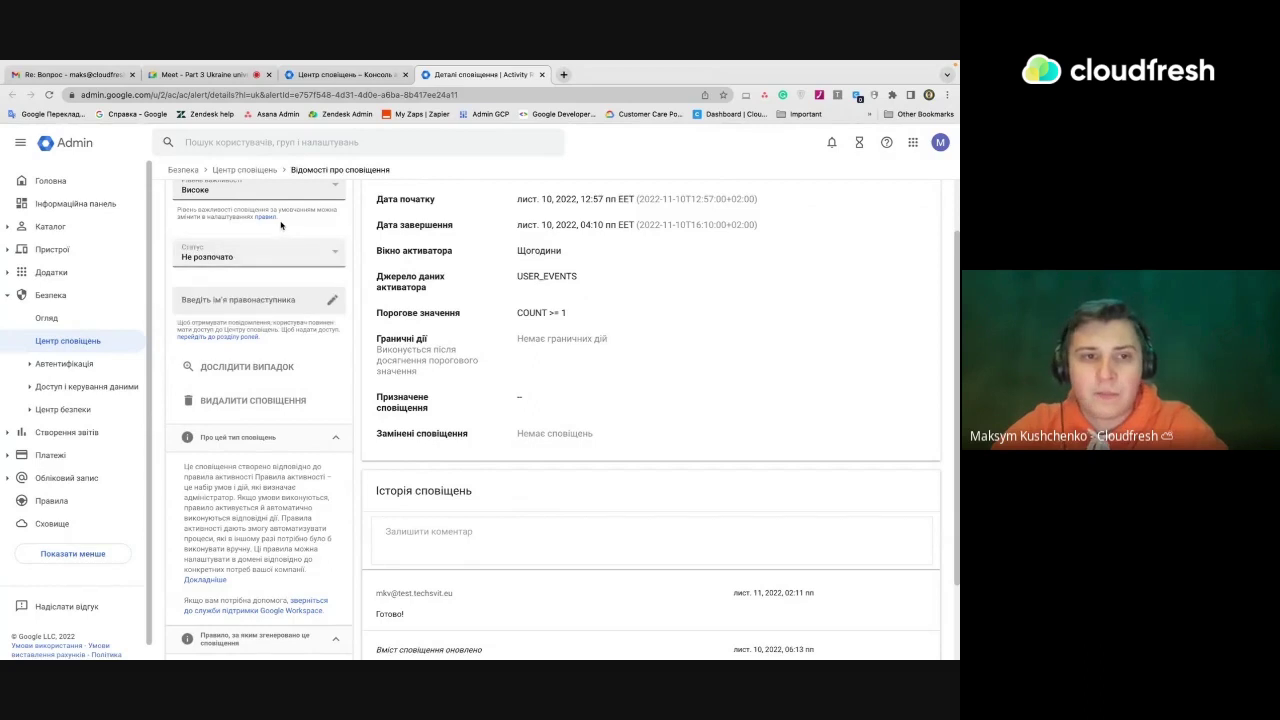
left_click(243, 298)
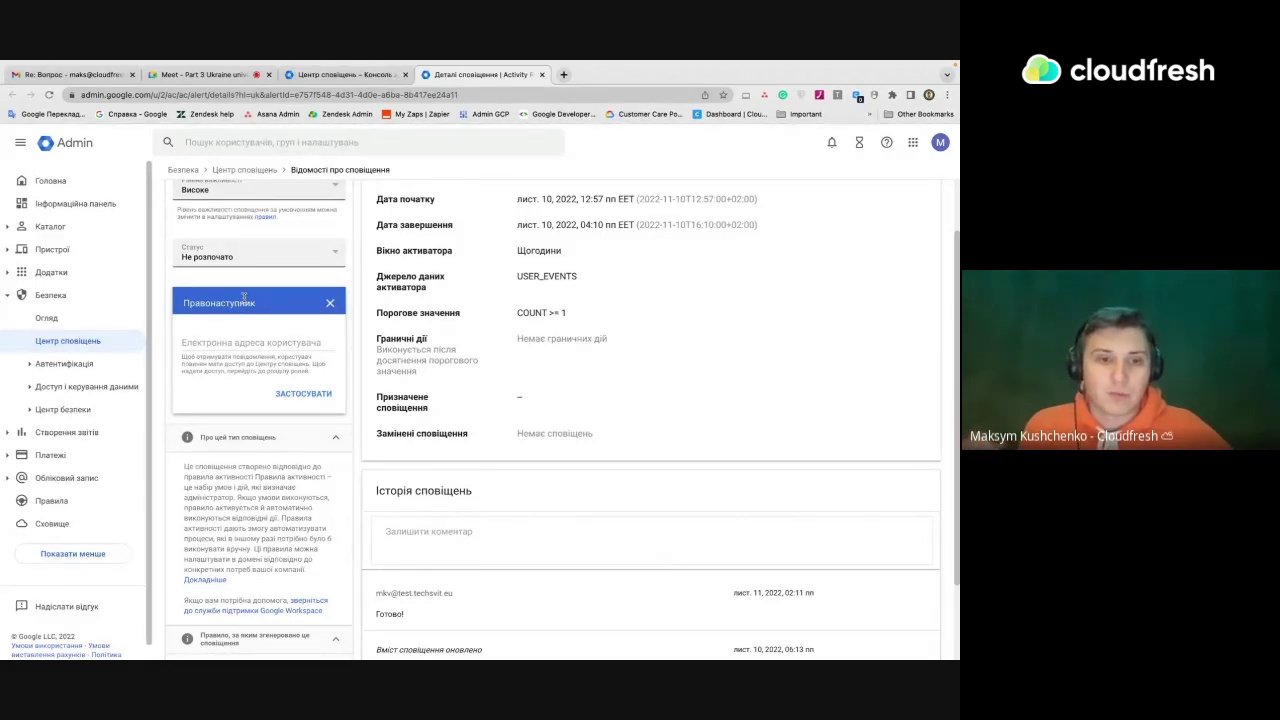
- Try assigning the alert to a suggested user by e-mail, which is rejected as a non-admin
left_click(233, 344)
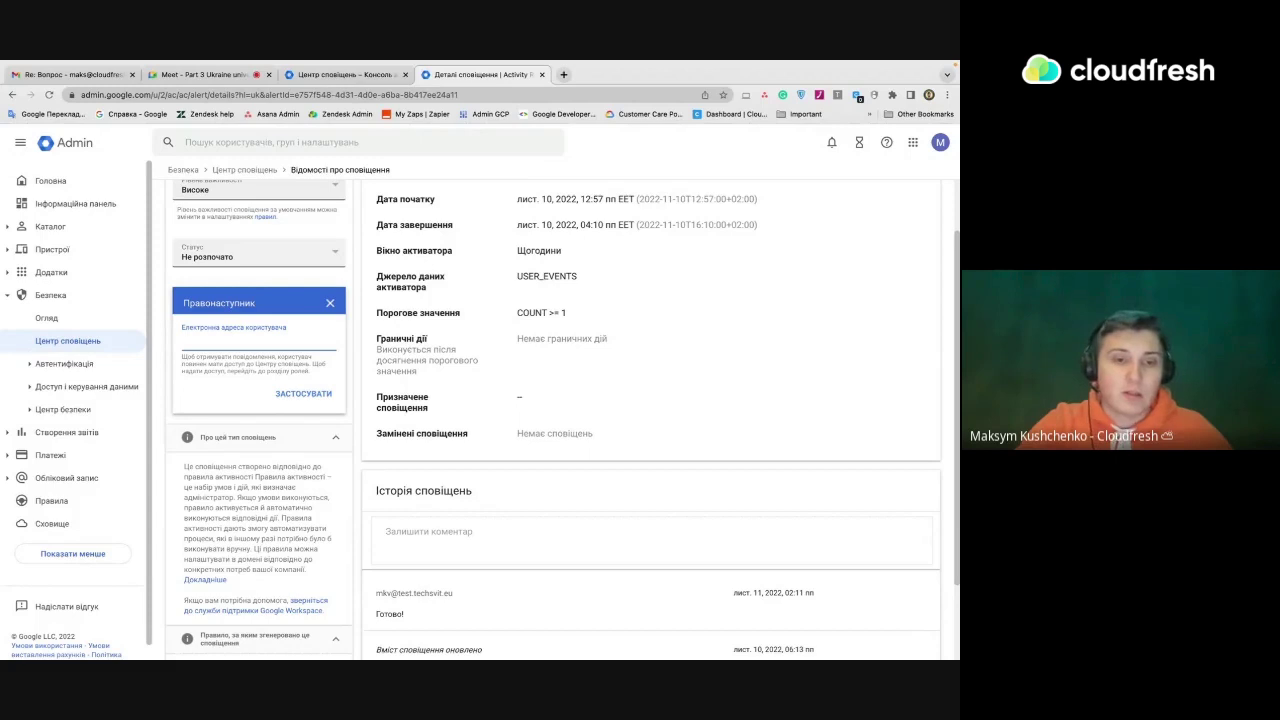
key("super+v")
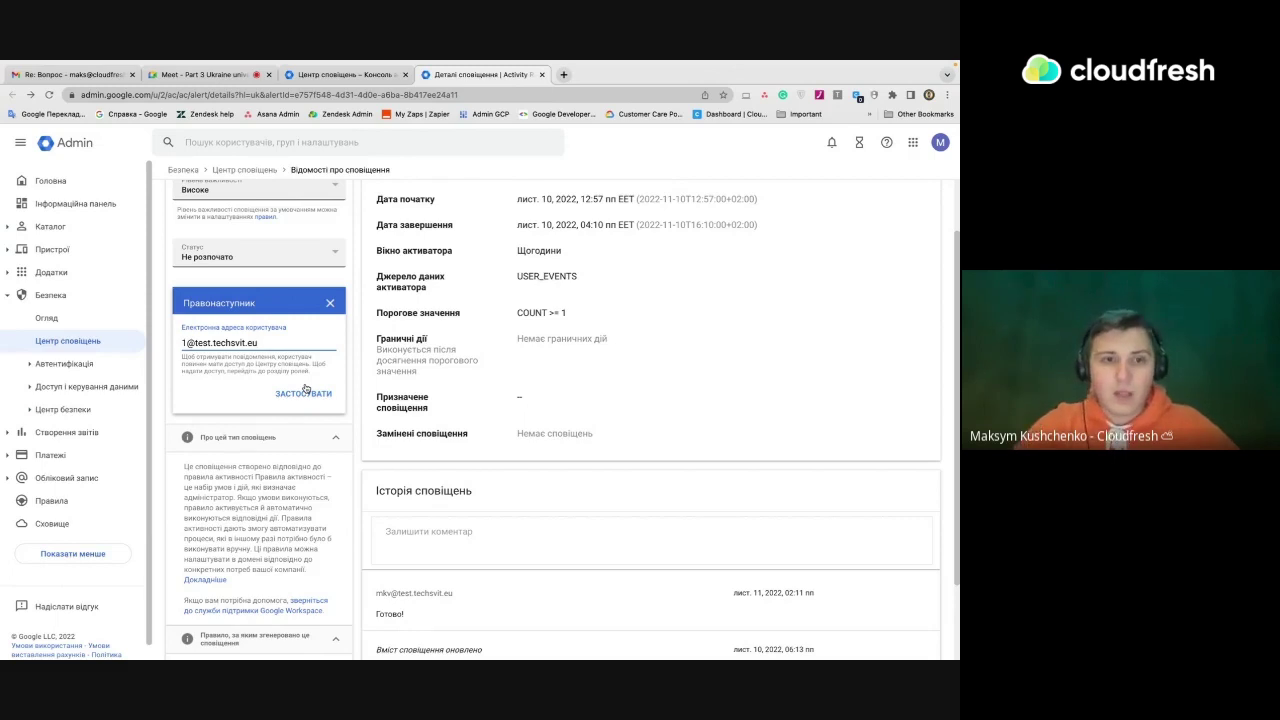
left_click(265, 339)
triple_click(264, 340)
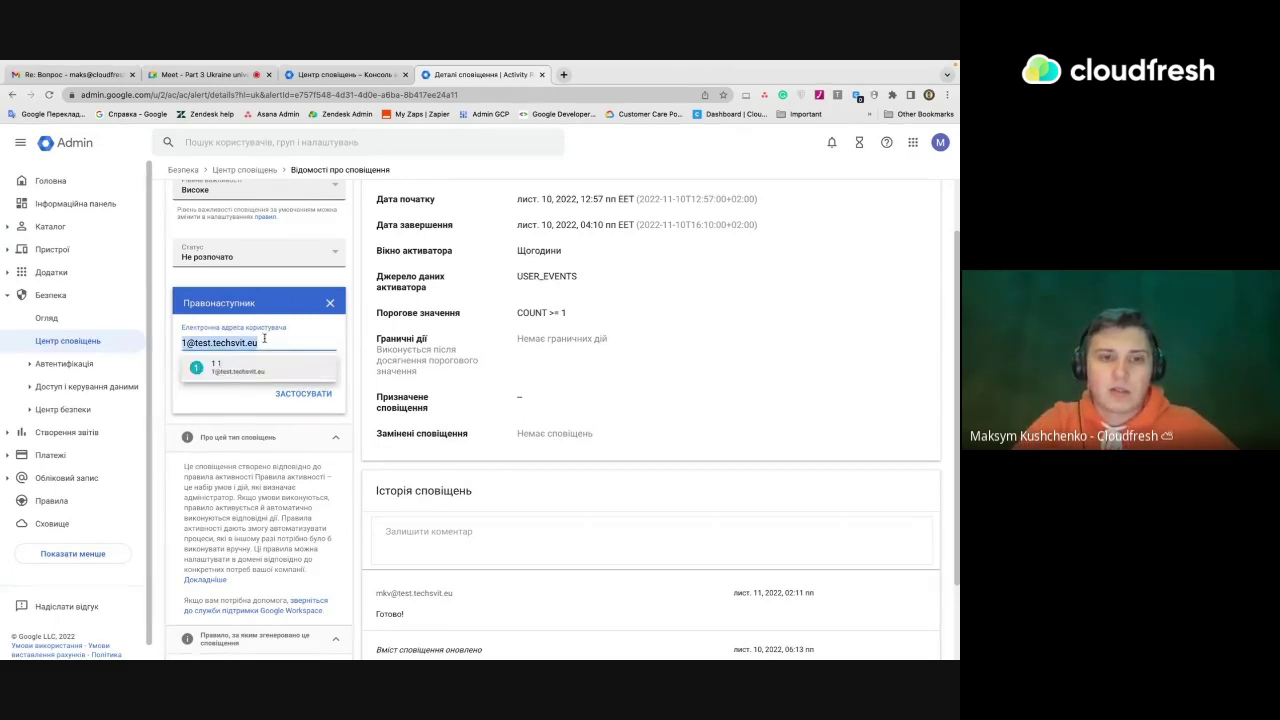
type("m")
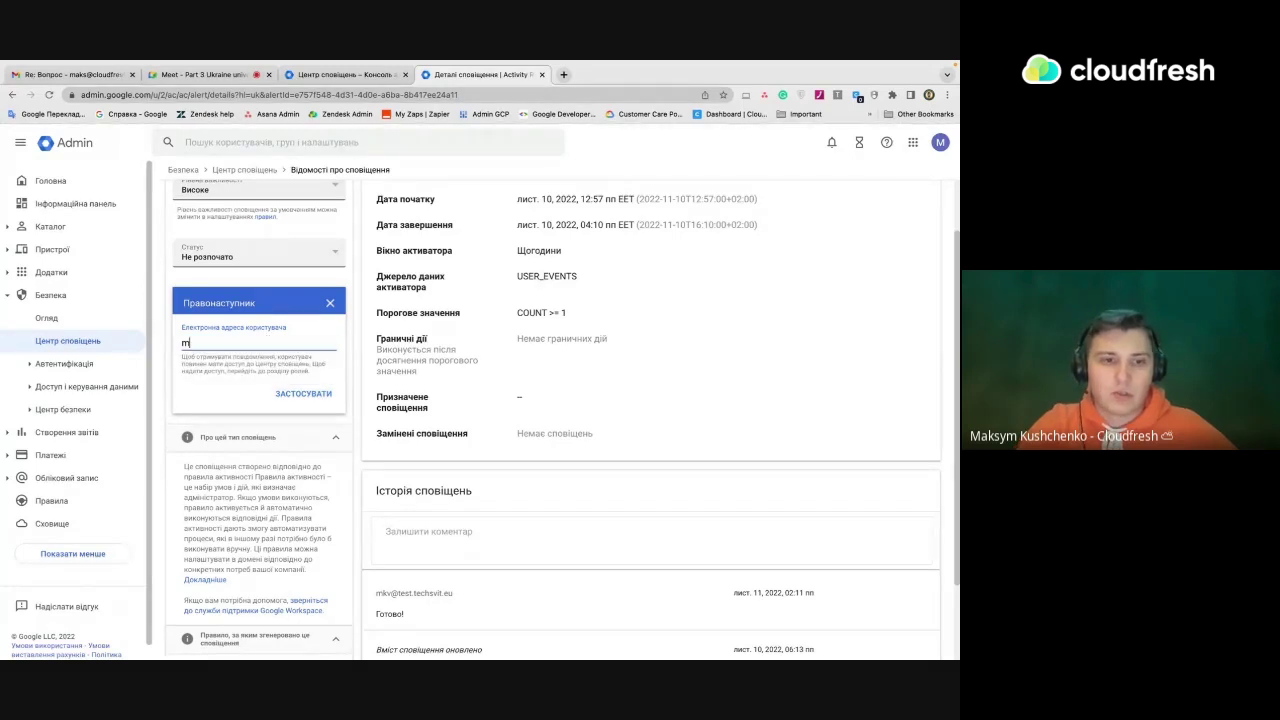
left_click(282, 364)
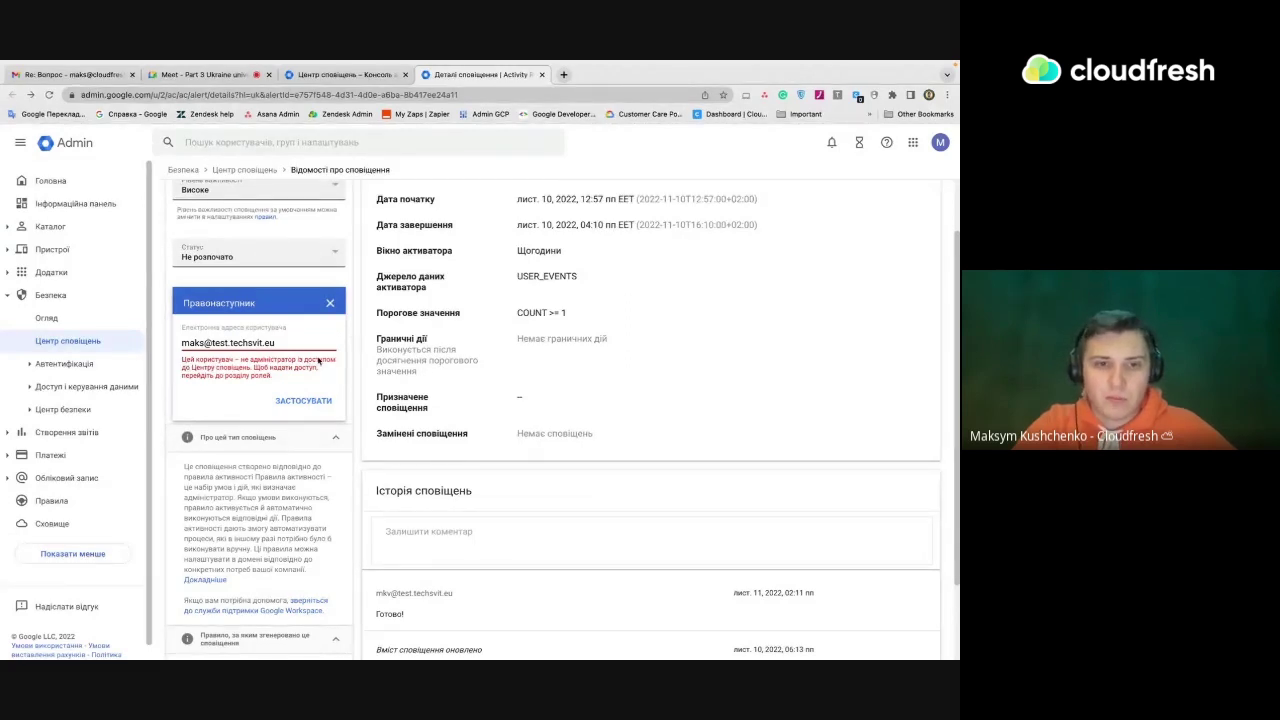
- Close the assignee card and investigate the alert, showing the user's 3 successful logins on 10 Nov 2022
left_click(330, 304)
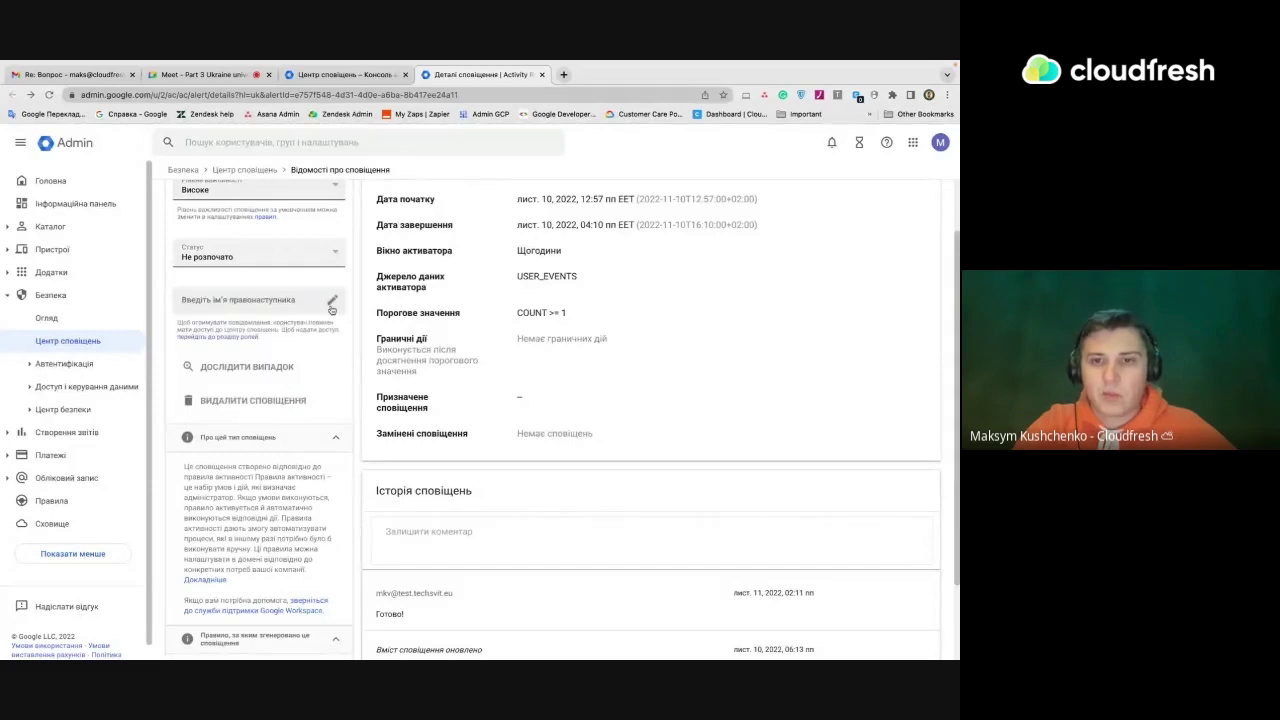
scroll(330, 309, "up", 1)
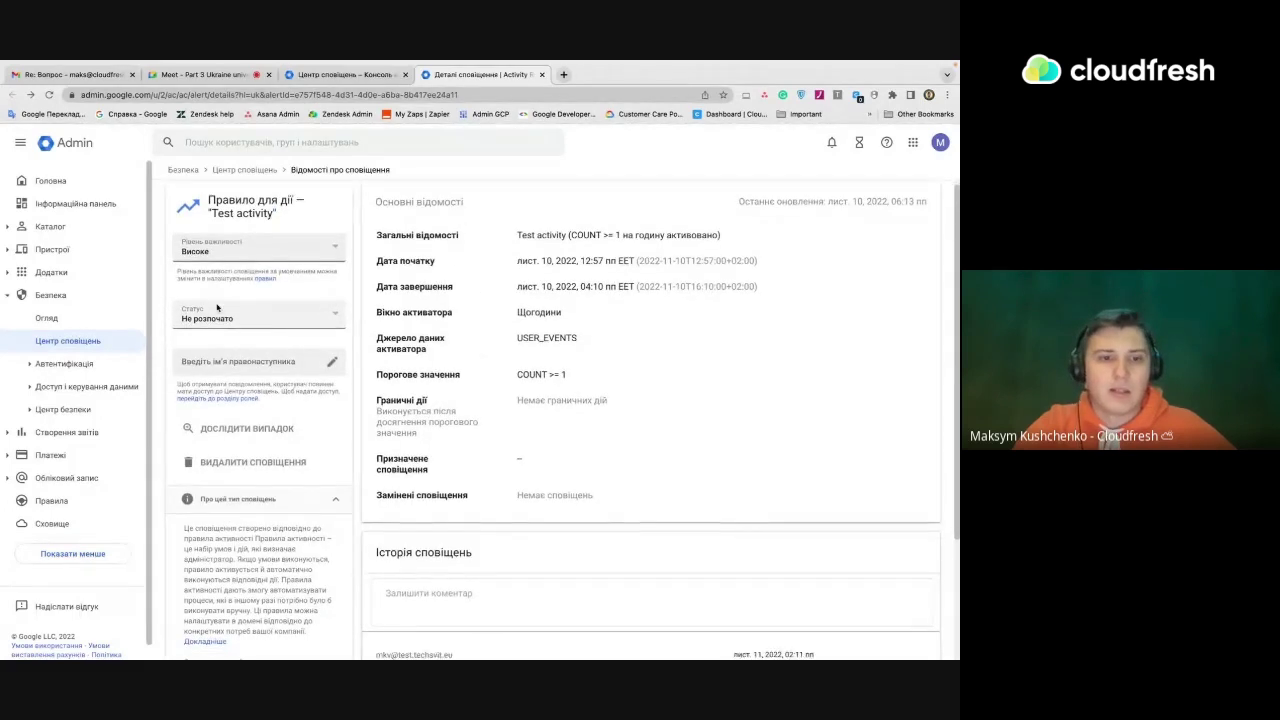
scroll(217, 307, "down", 1)
scroll(365, 403, "up", 1)
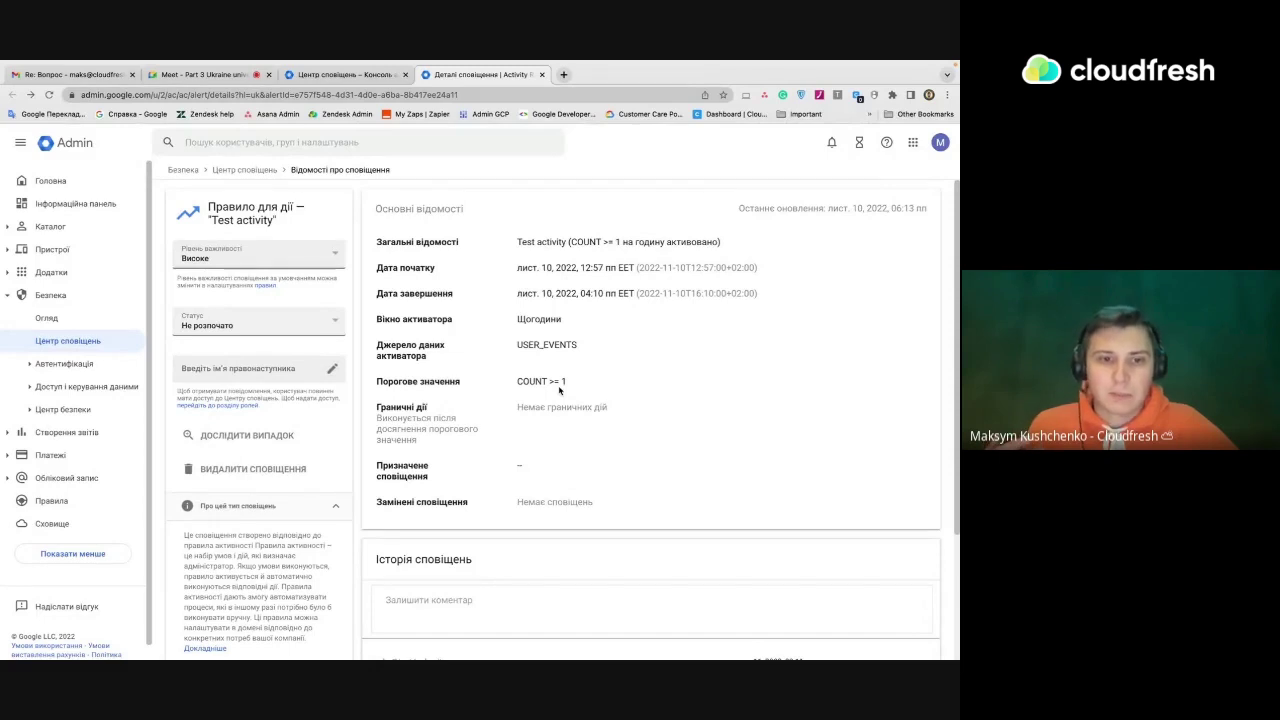
left_click(239, 444)
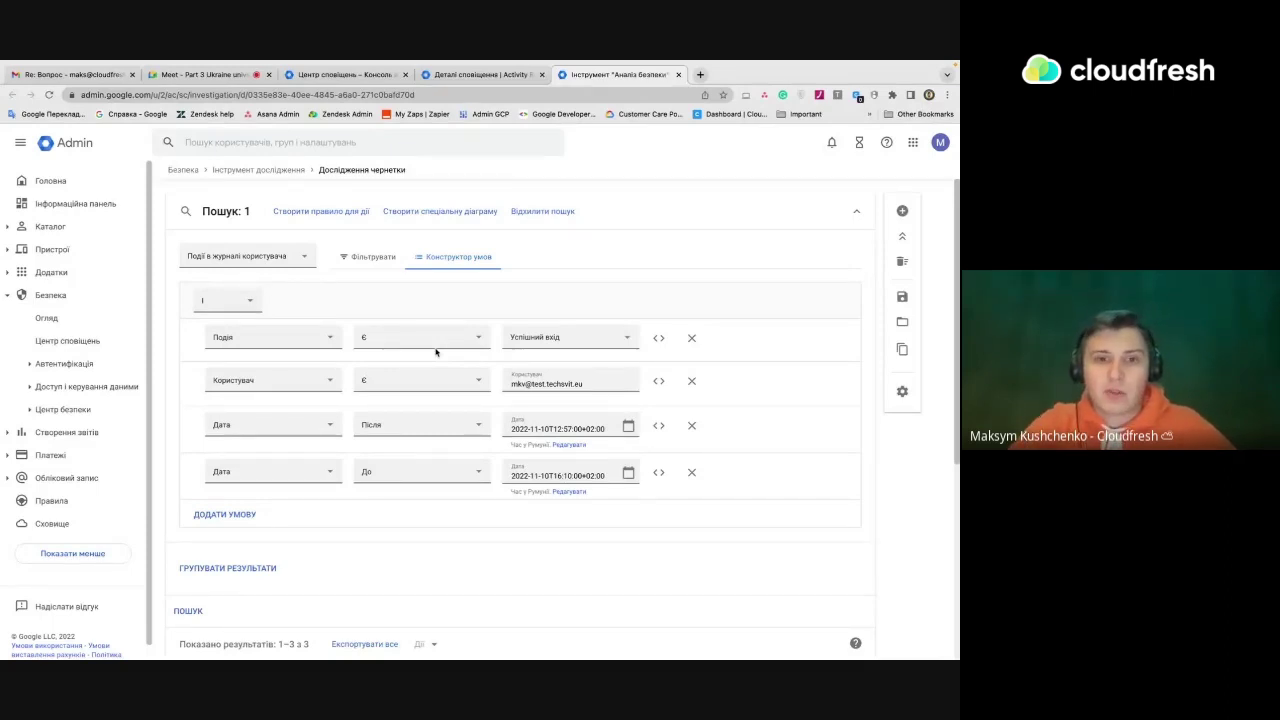
scroll(560, 254, "down", 2)
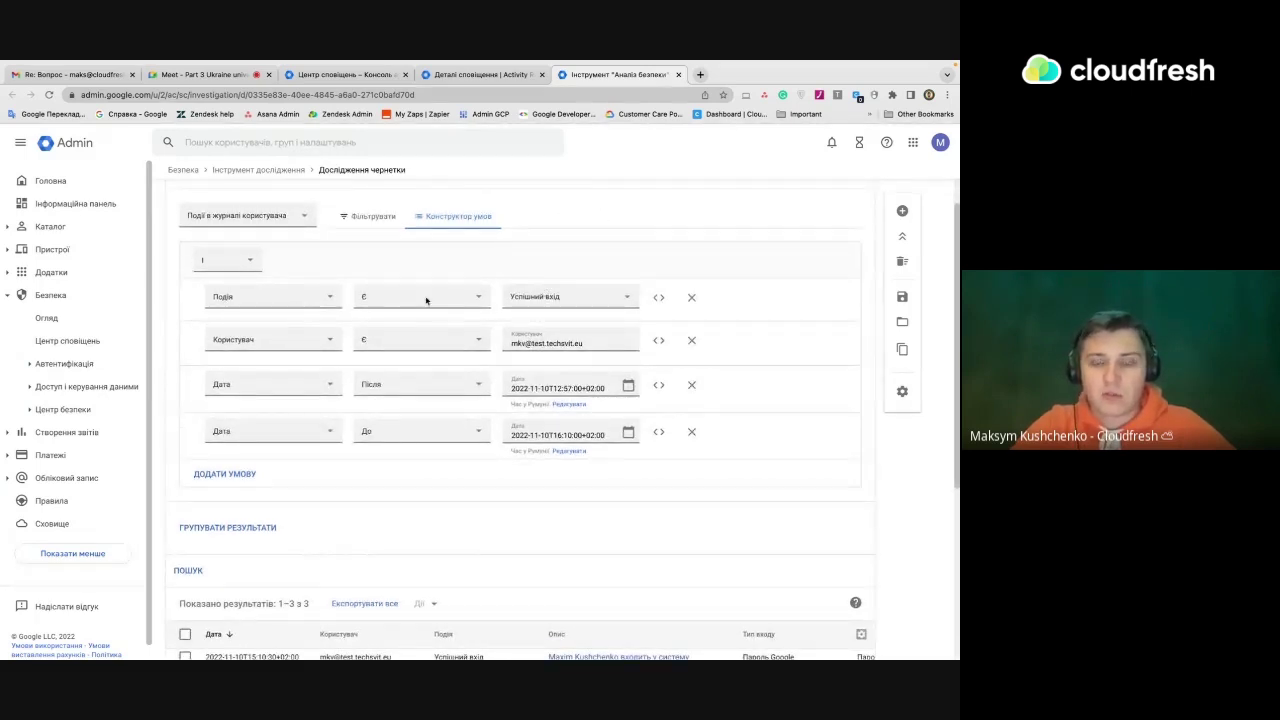
scroll(598, 196, "up", 2)
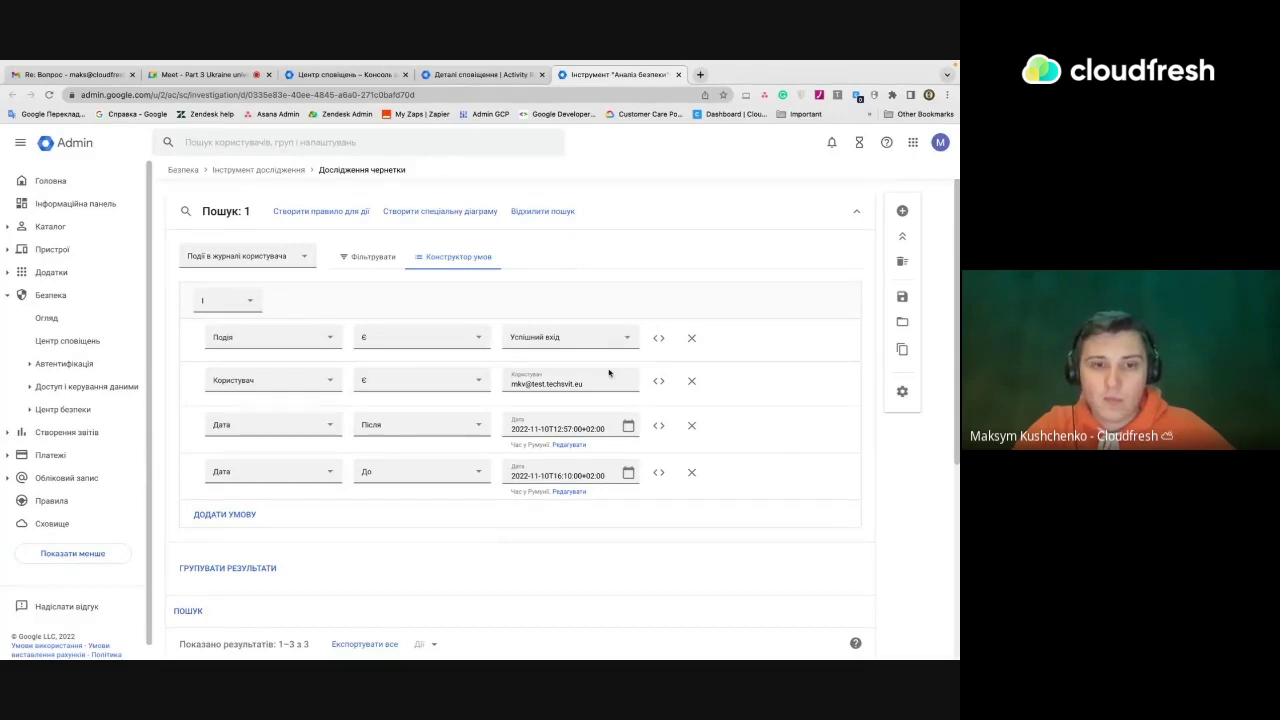
scroll(610, 370, "down", 5)
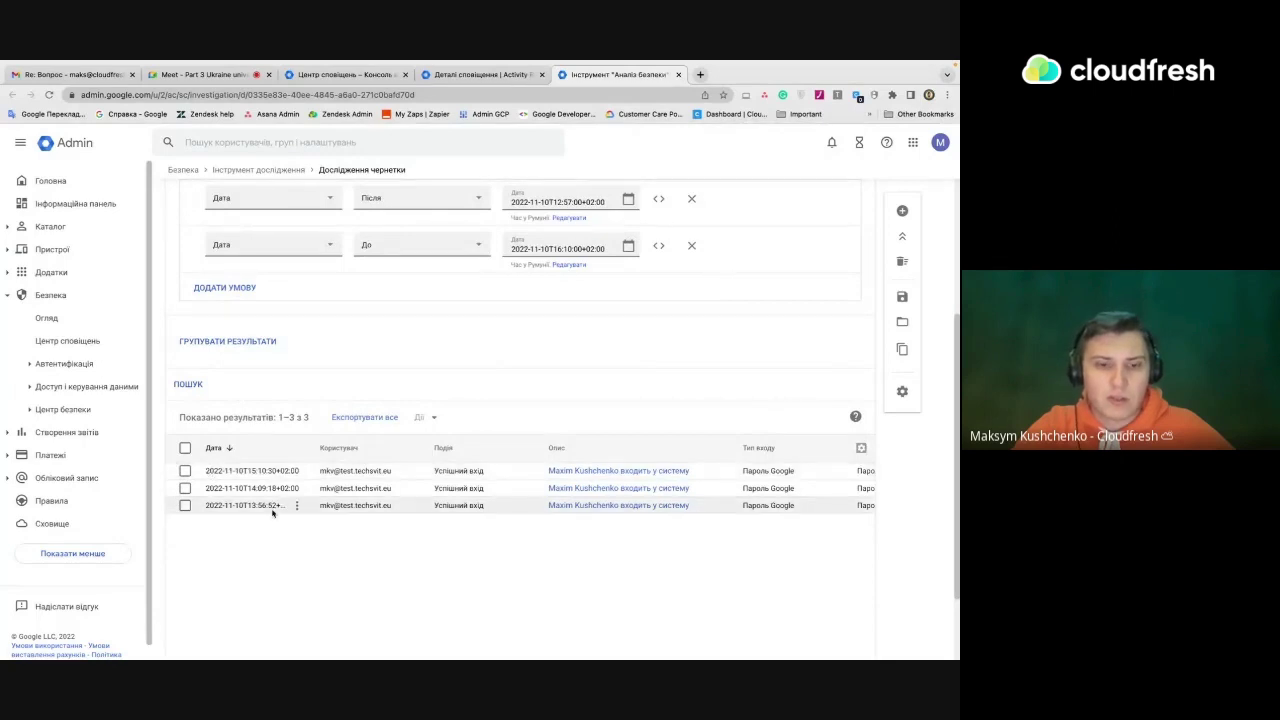
scroll(446, 510, "right", 5)
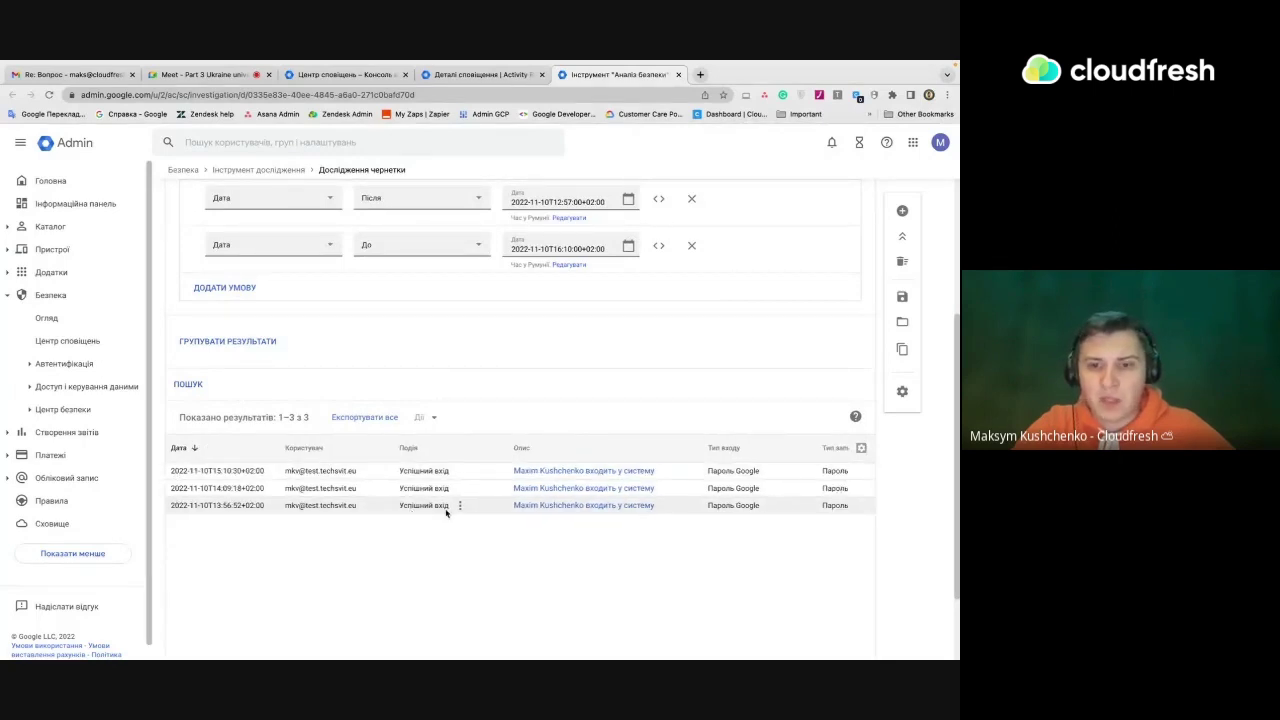
scroll(398, 494, "right", 4)
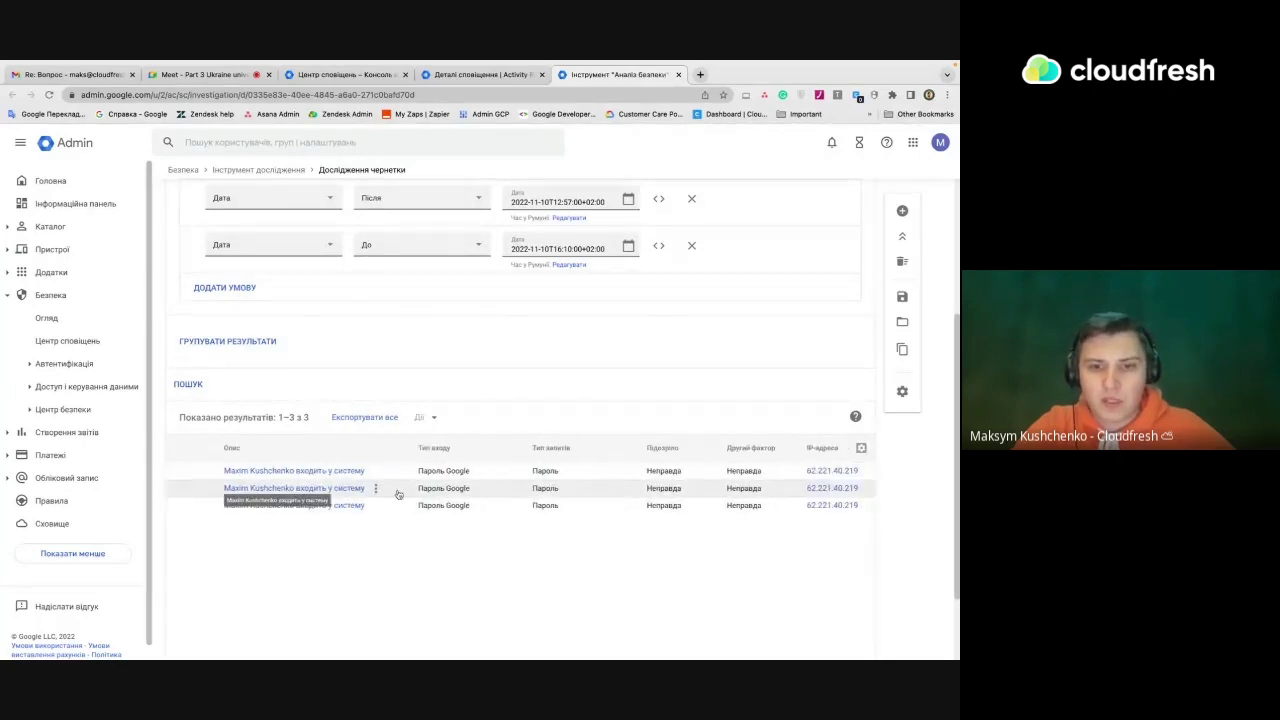
scroll(539, 510, "right", 3)
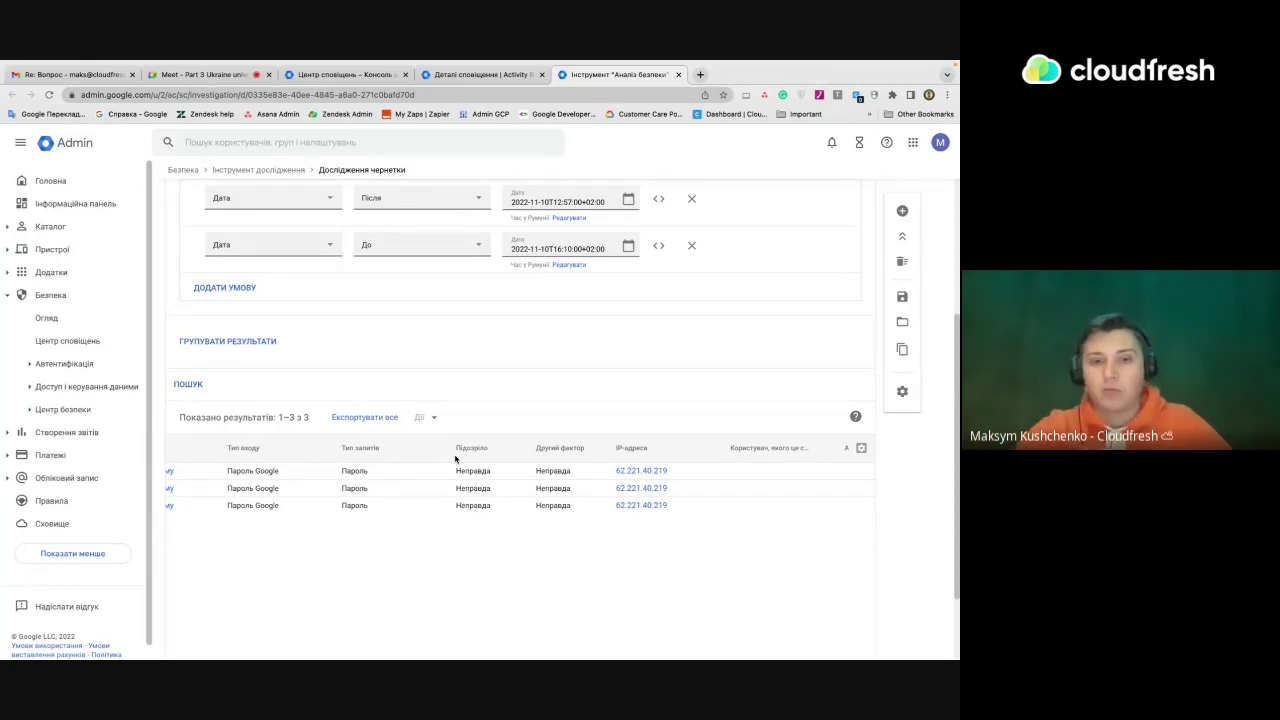
scroll(528, 471, "right", 1)
scroll(528, 471, "right", 3)
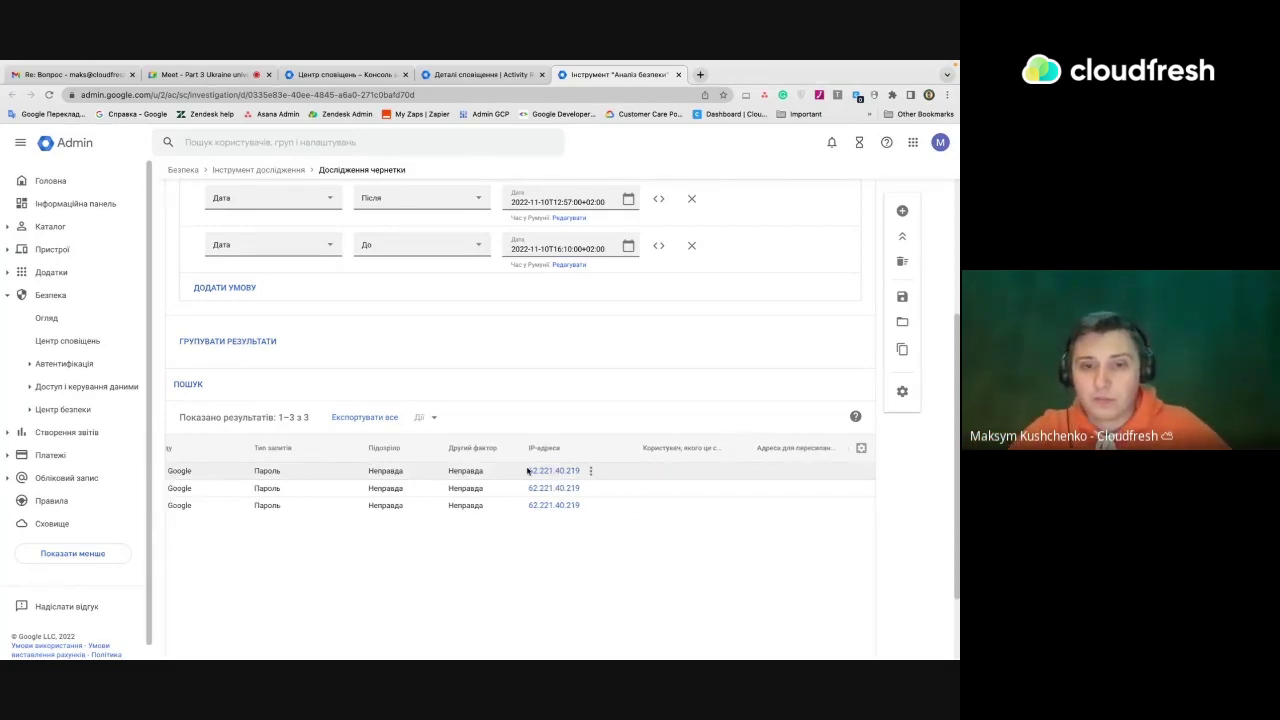
scroll(528, 471, "right", 4)
scroll(533, 461, "right", 3)
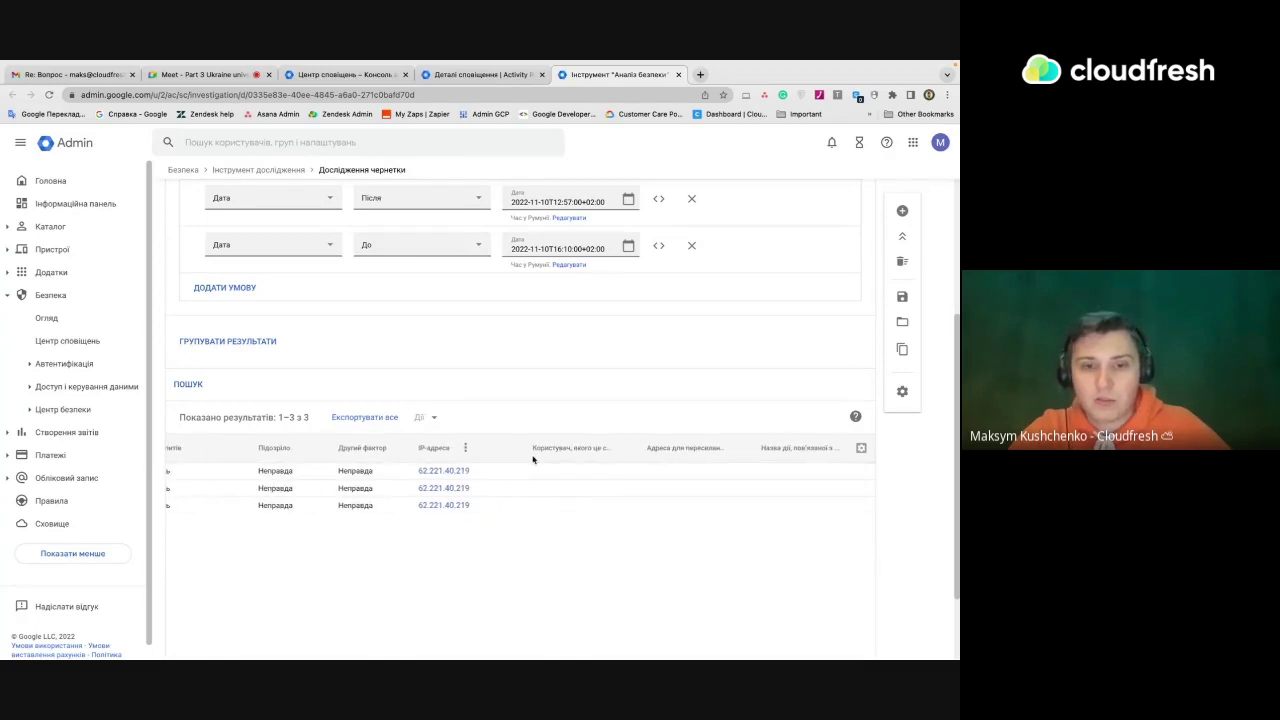
scroll(533, 459, "right", 5)
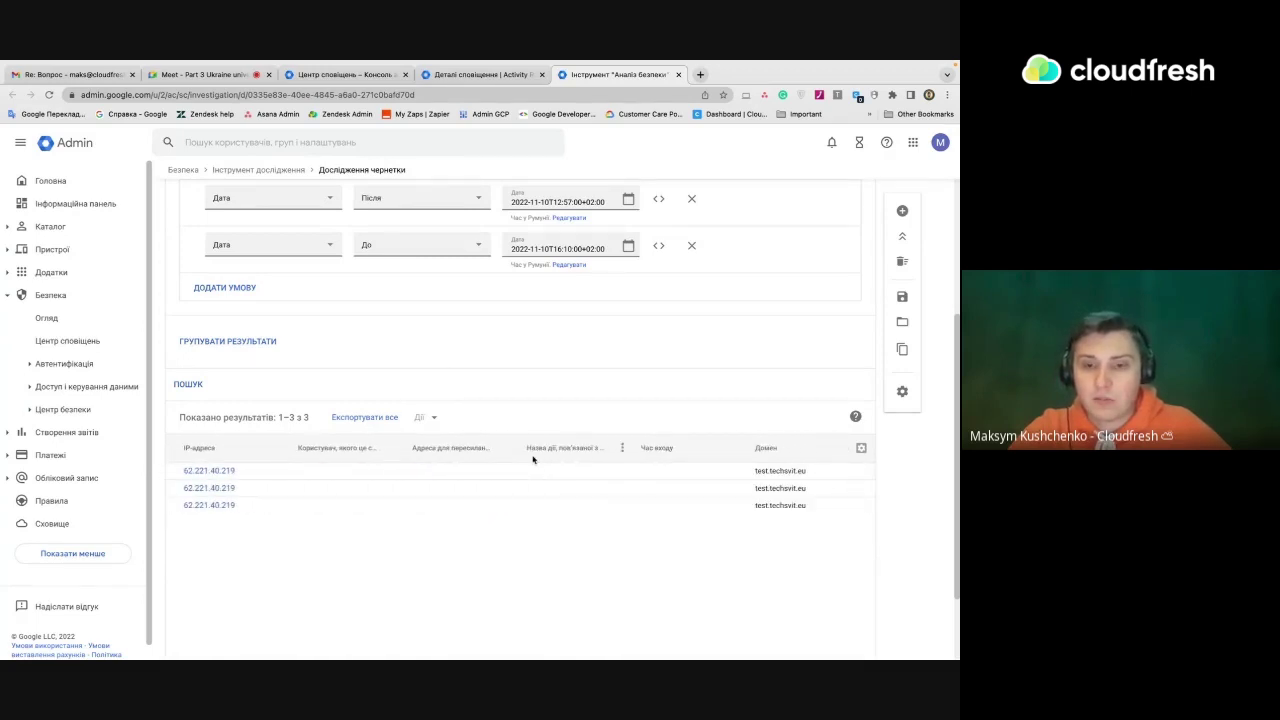
scroll(640, 470, "right", 10)
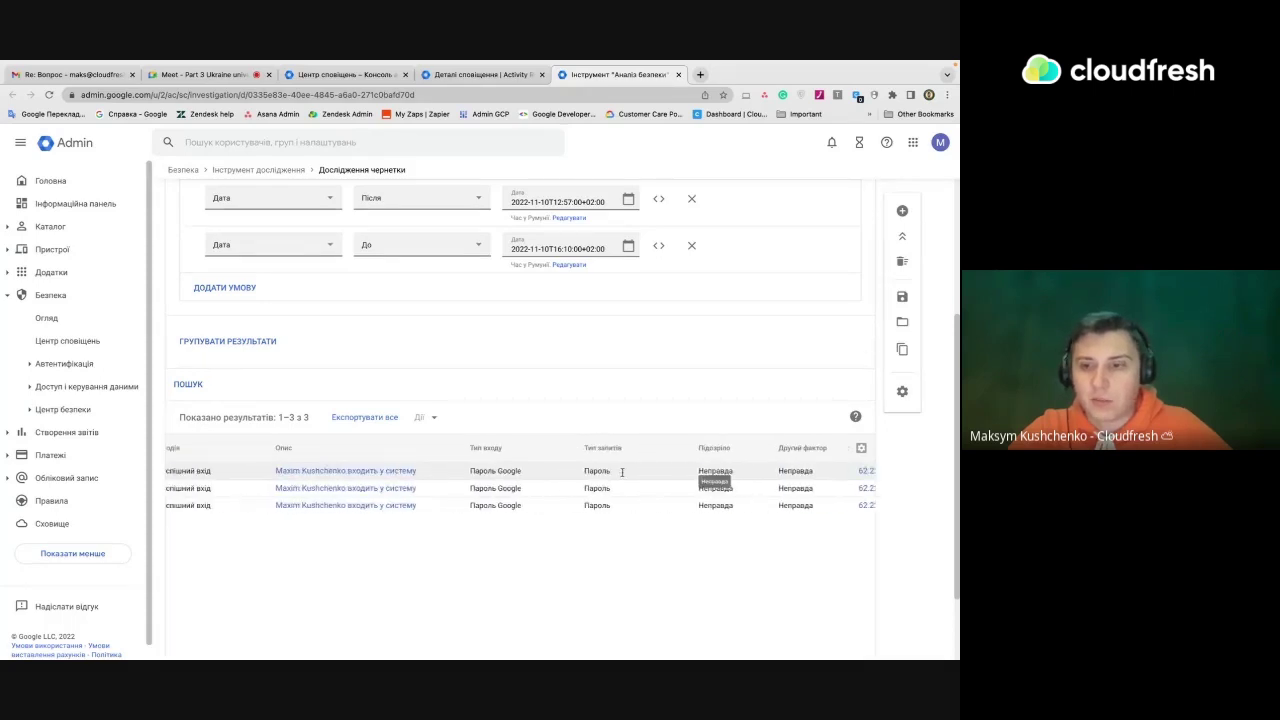
scroll(785, 470, "left", 6)
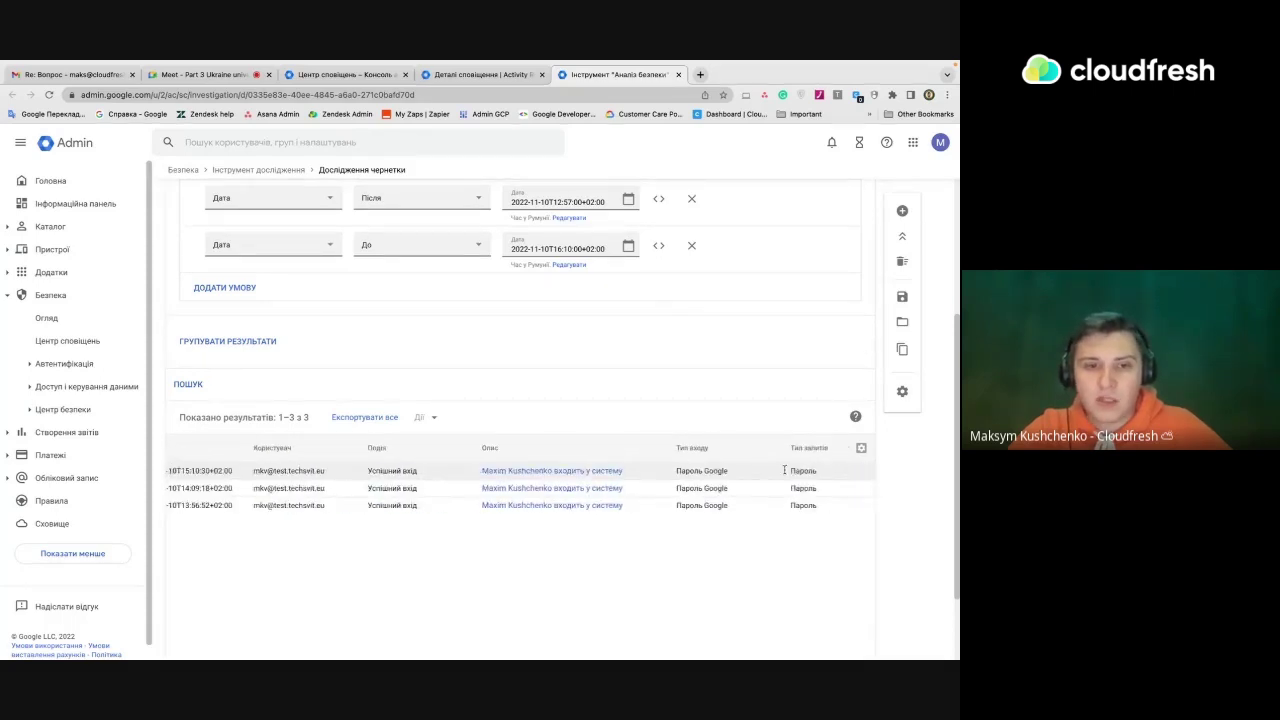
scroll(557, 482, "right", 3)
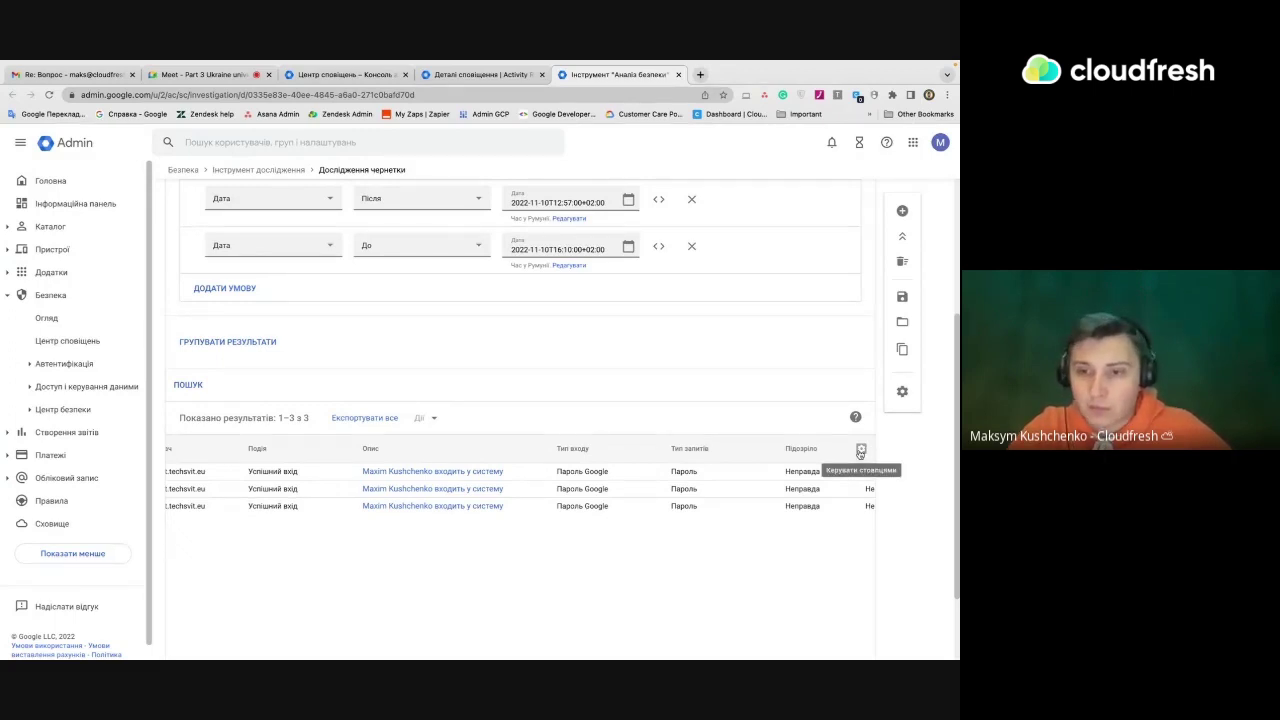
- Remove the Другий фактор, Підозріло and Тип входу columns and move IP-адреса after Користувач
left_click(860, 452)
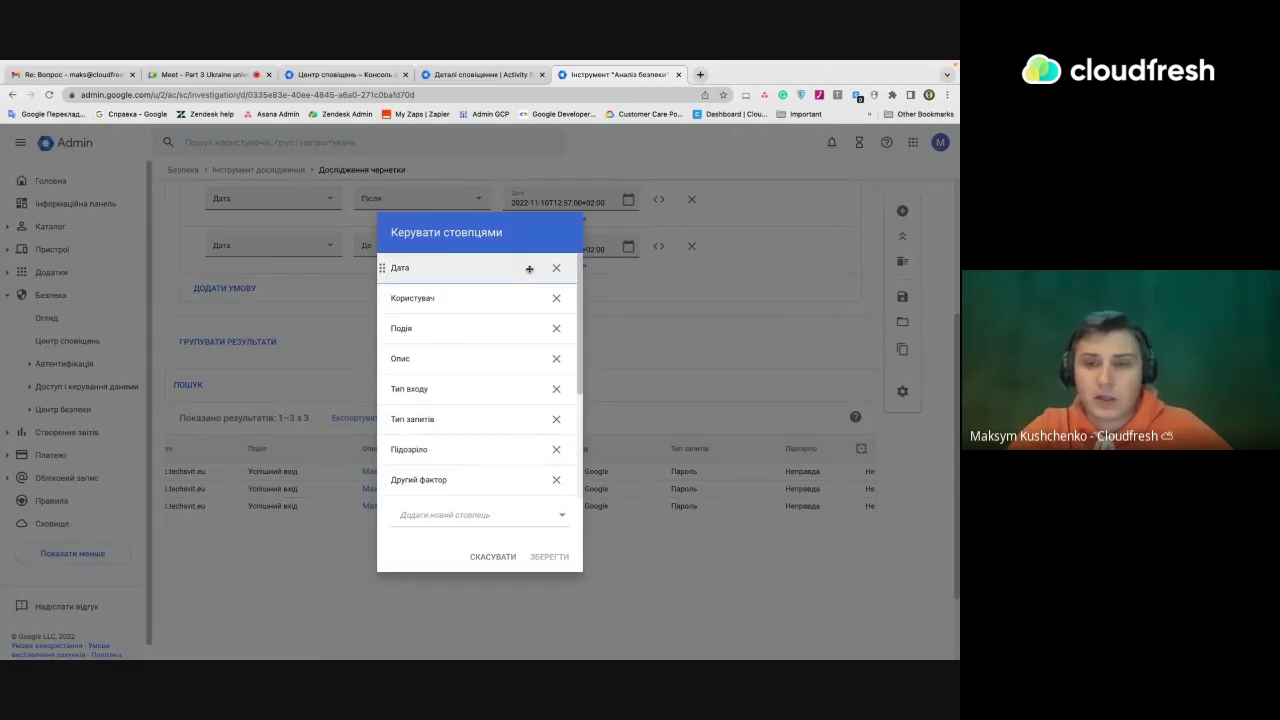
left_click(556, 479)
left_click(556, 449)
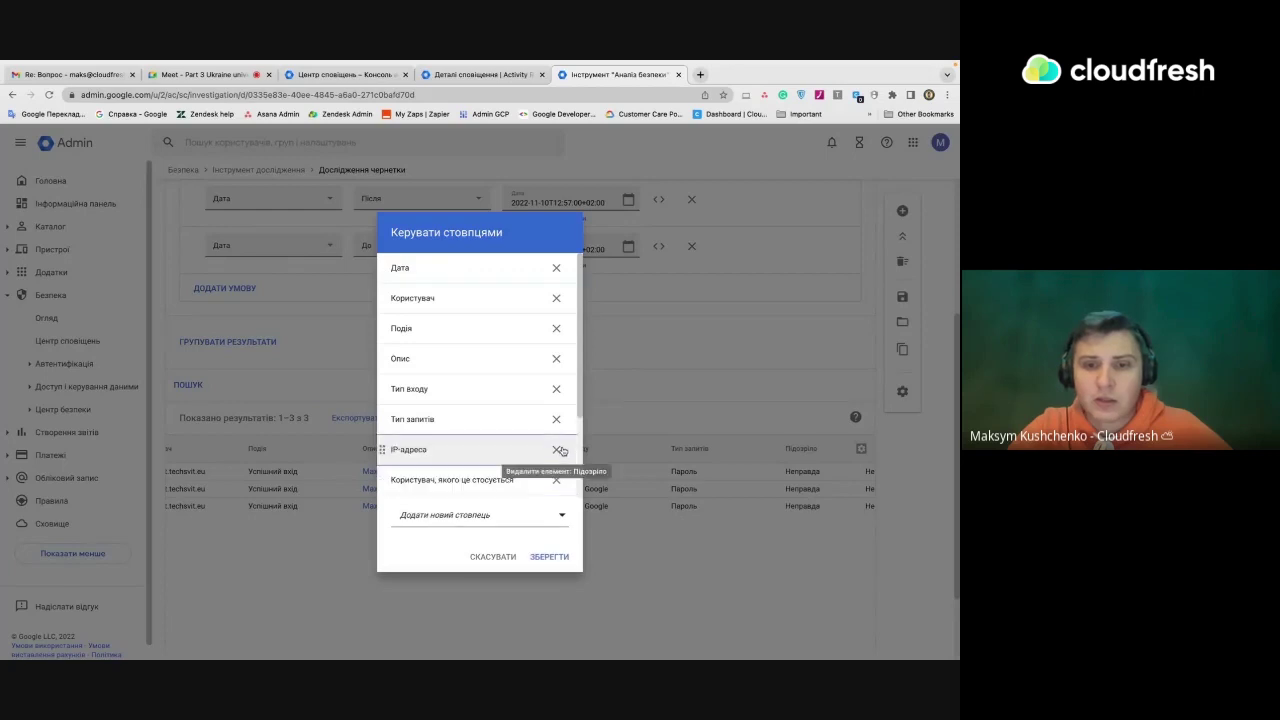
left_click(556, 393)
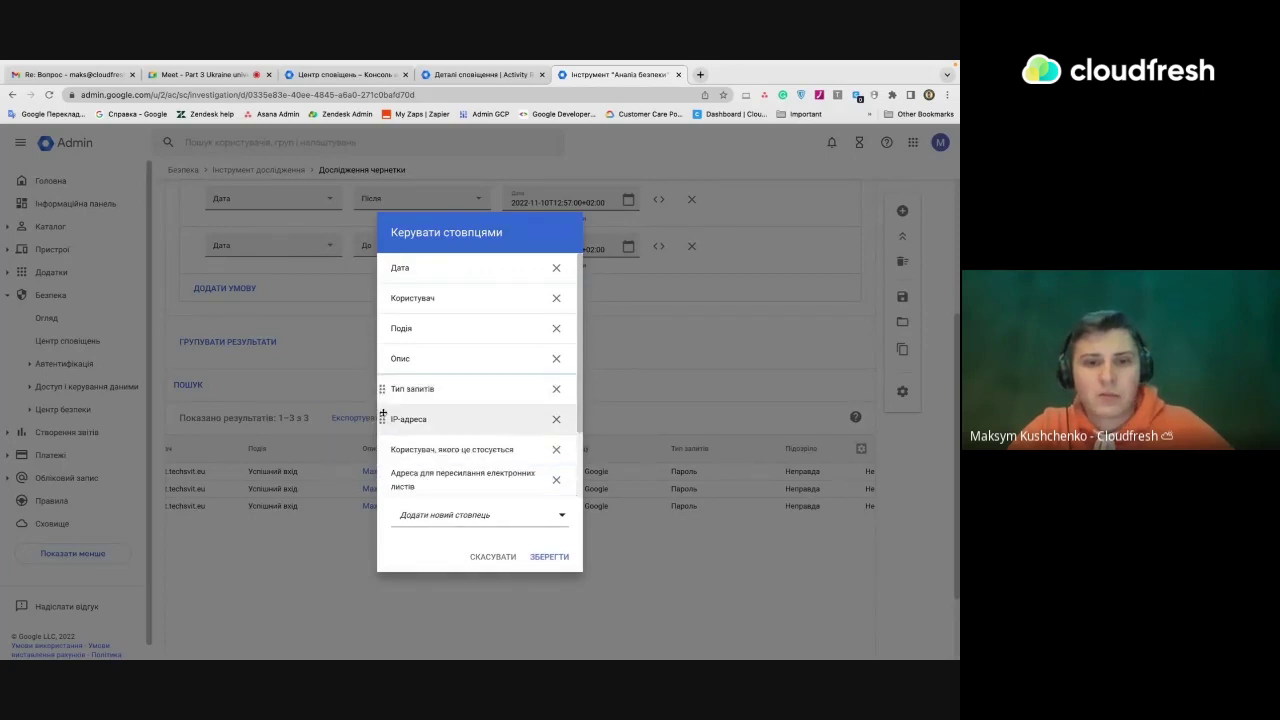
left_click_drag(382, 418, 392, 330)
- Remove the Тип запитів, affected-user, forwarding-address and privacy-action columns and save the column layout
left_click(556, 420)
left_click(558, 422)
left_click(557, 421)
left_click(559, 421)
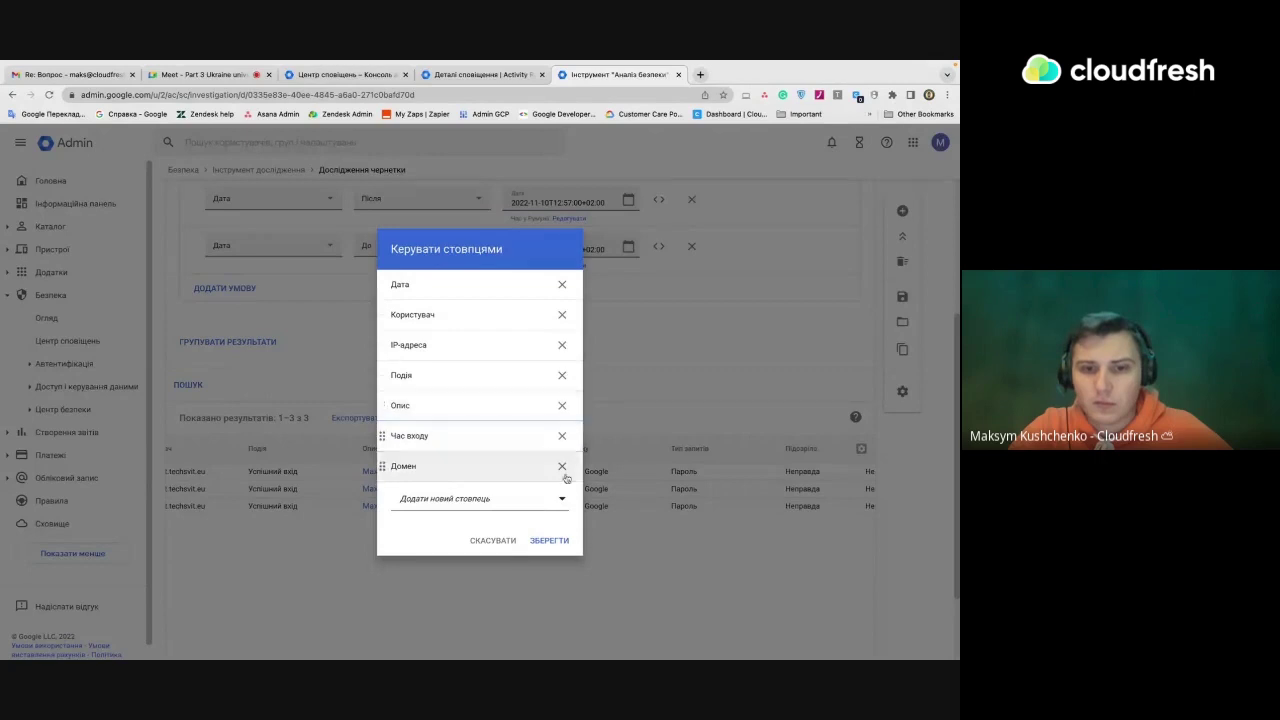
left_click(556, 540)
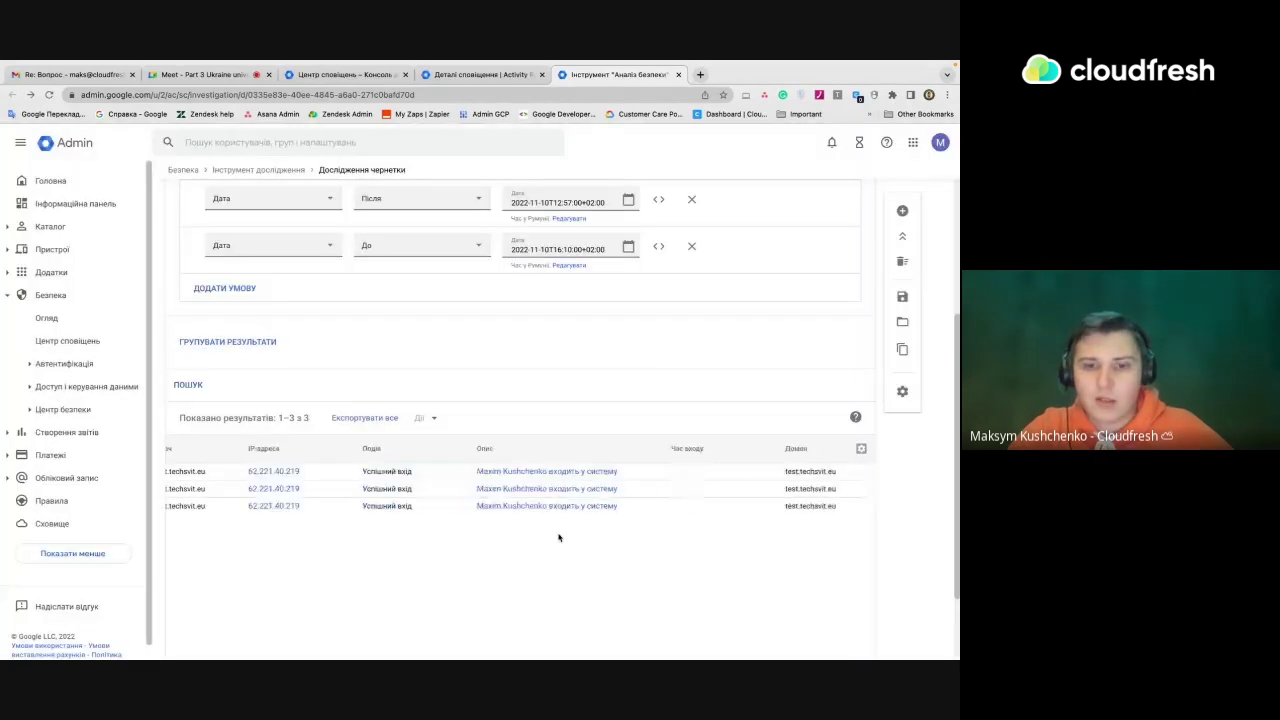
scroll(558, 490, "left", 5)
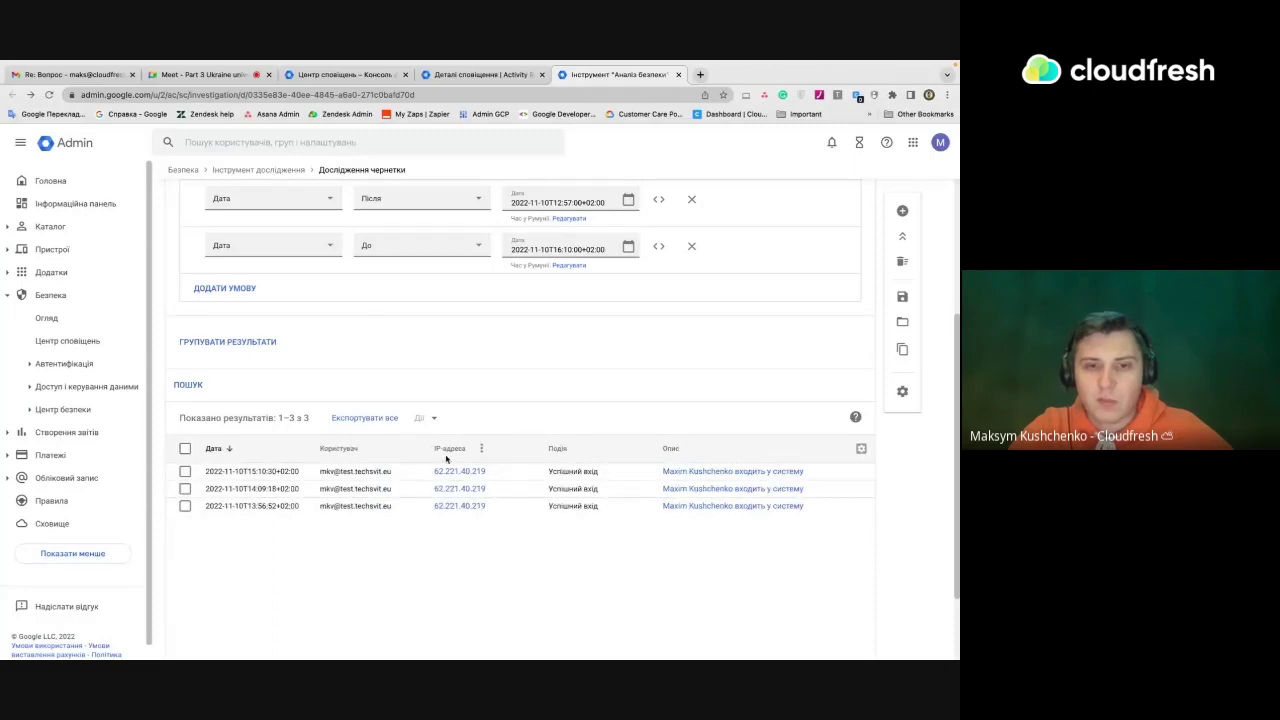
scroll(560, 495, "right", 5)
scroll(722, 546, "left", 5)
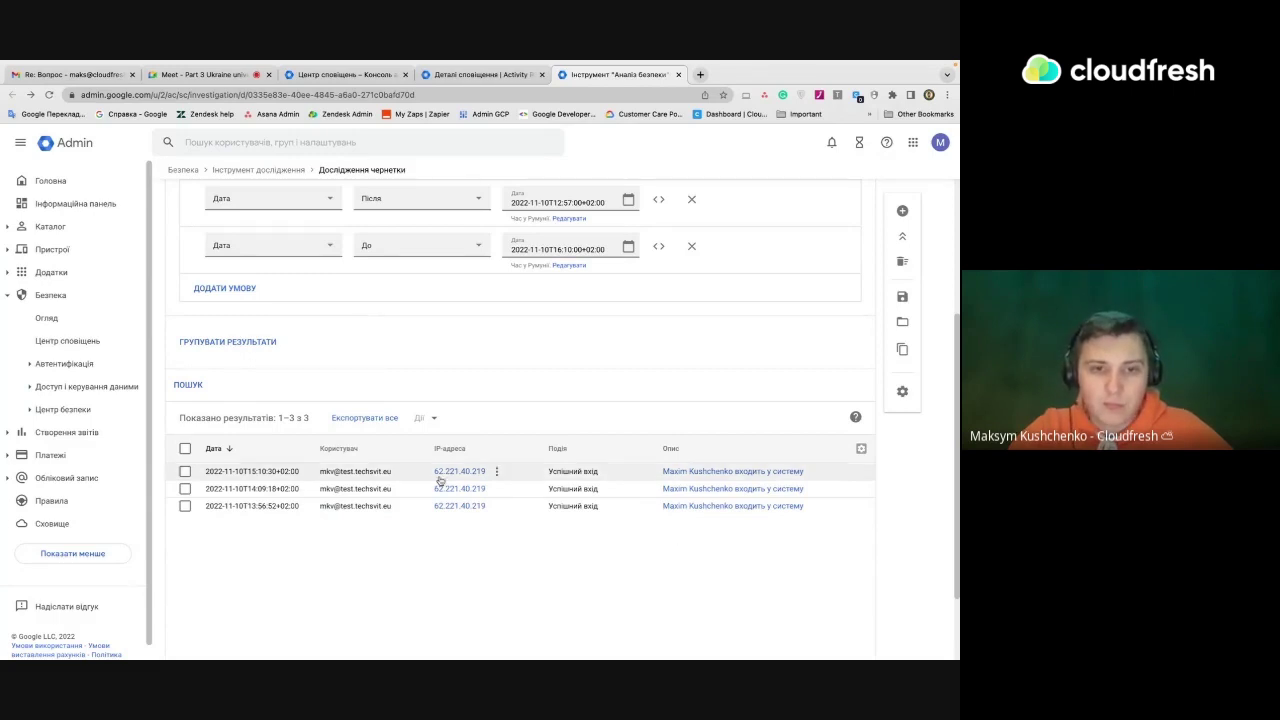
left_click(185, 449)
left_click(185, 449)
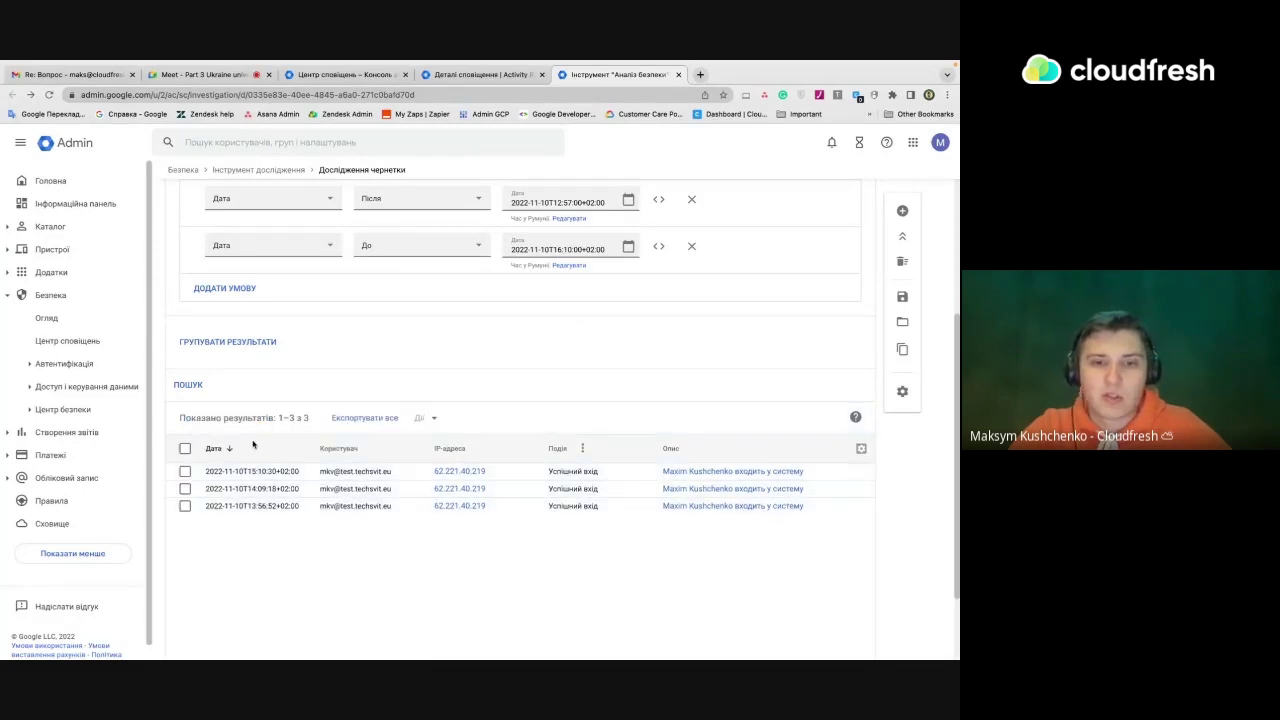
left_click(362, 420)
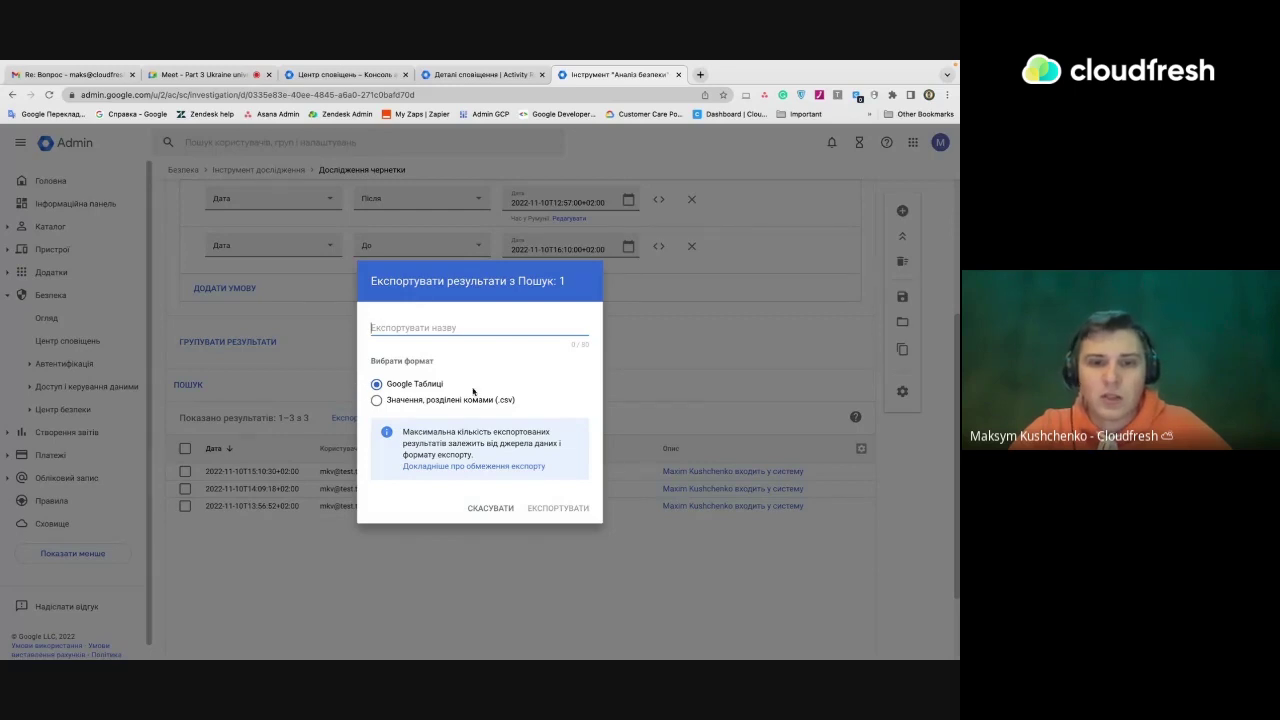
left_click(496, 480)
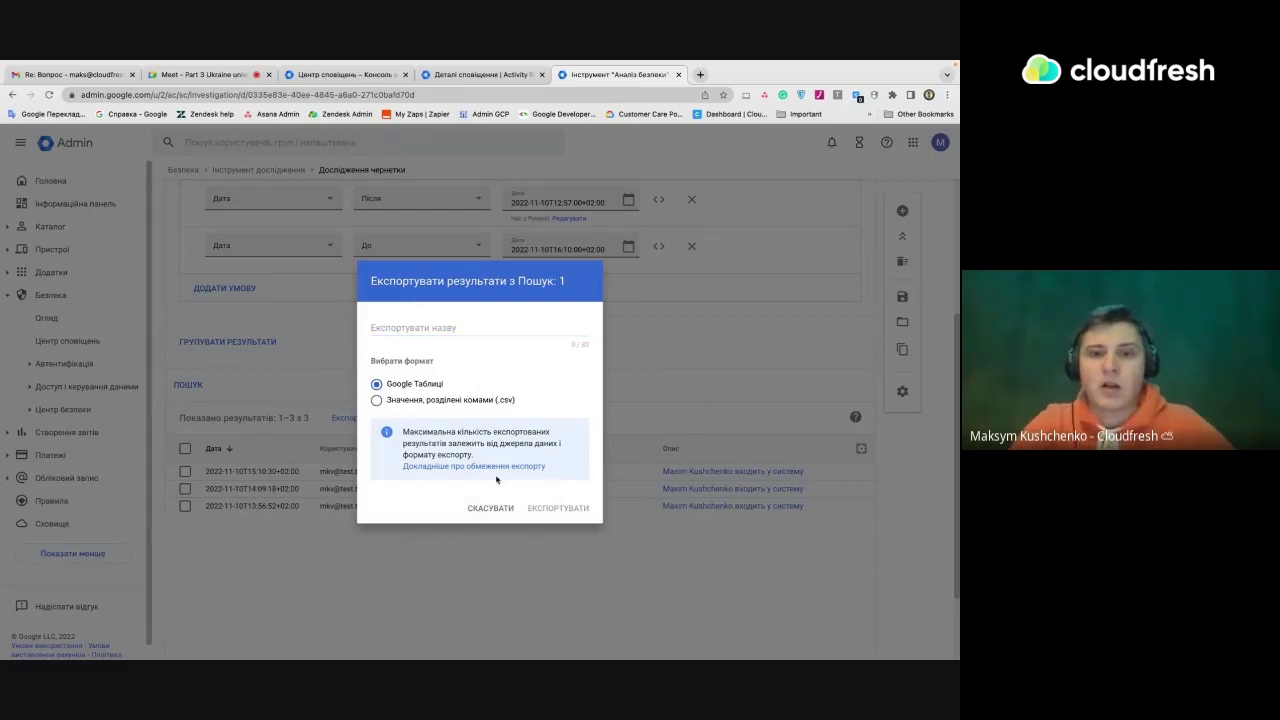
left_click(495, 508)
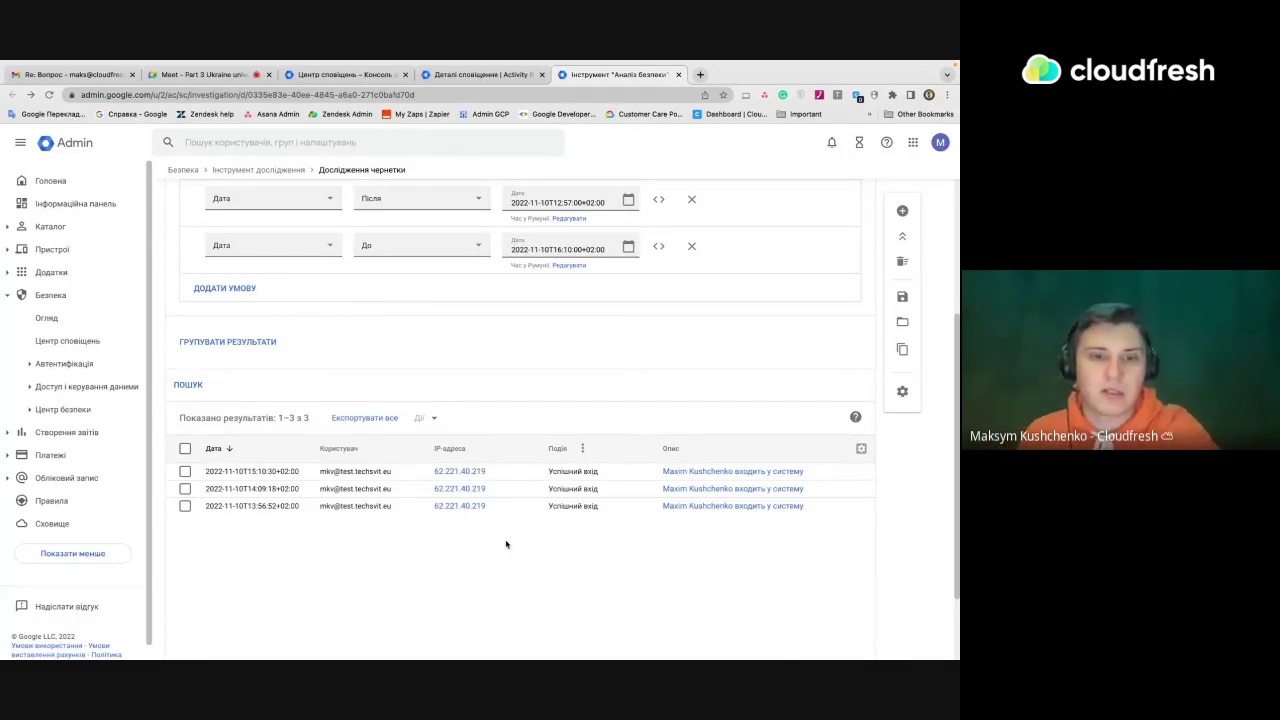
- Delete the Користувач and both Дата conditions, then bring up the log data source list
scroll(506, 544, "up", 3)
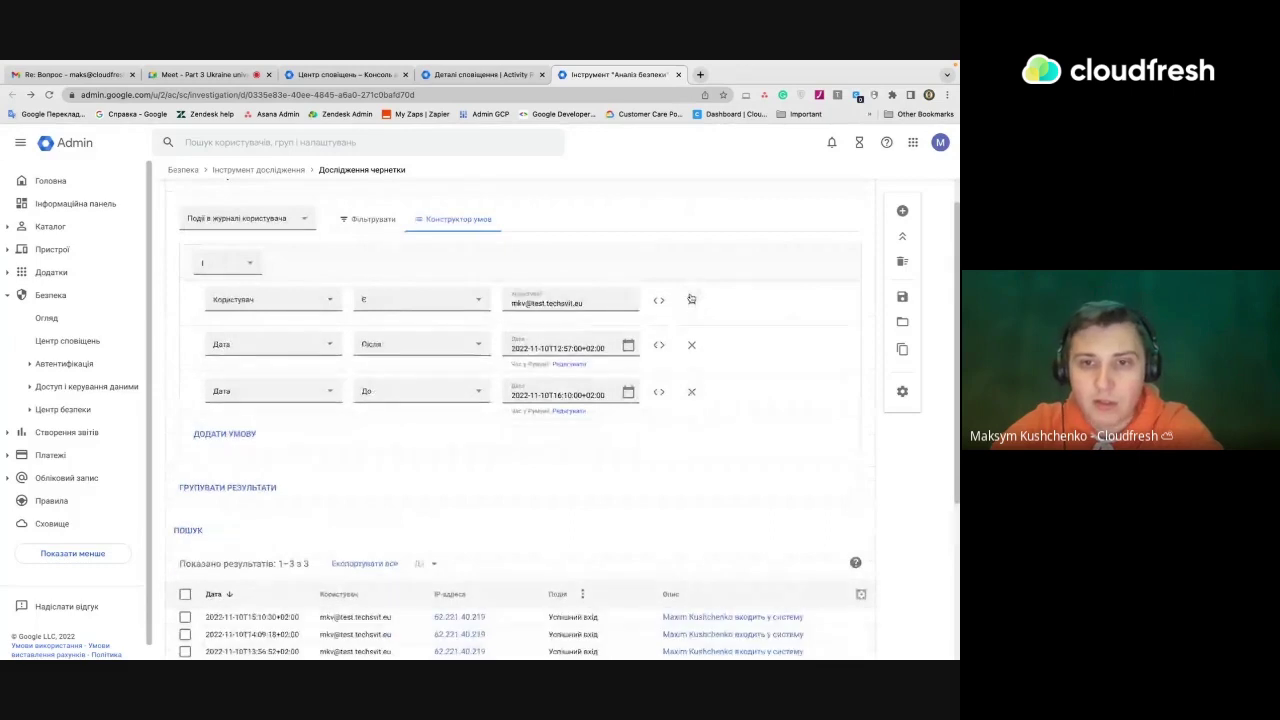
left_click(690, 299)
left_click(690, 297)
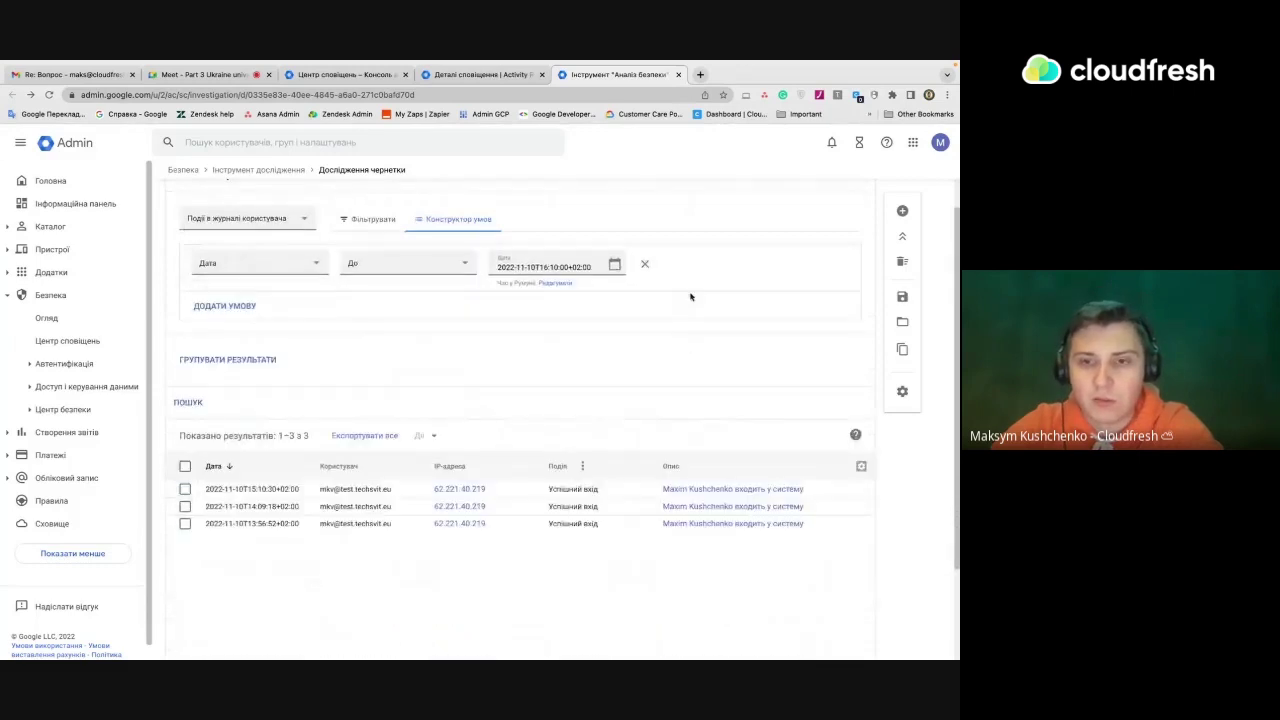
left_click(646, 265)
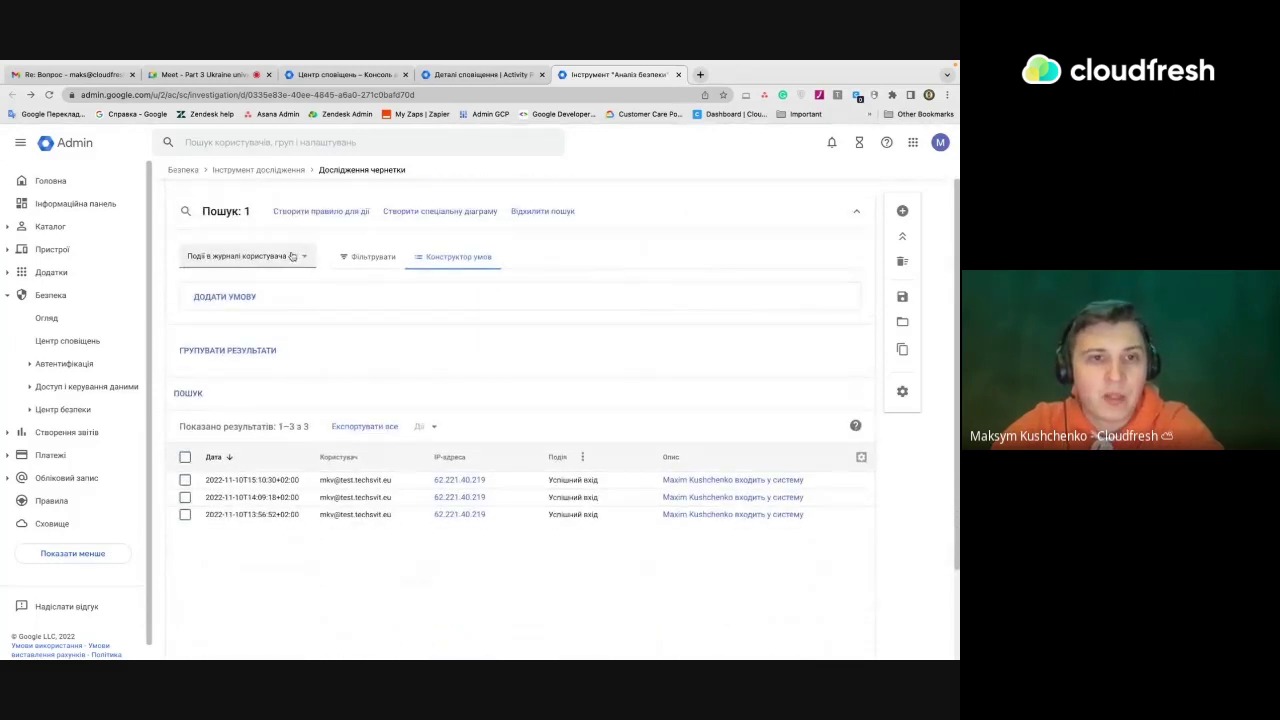
left_click(291, 256)
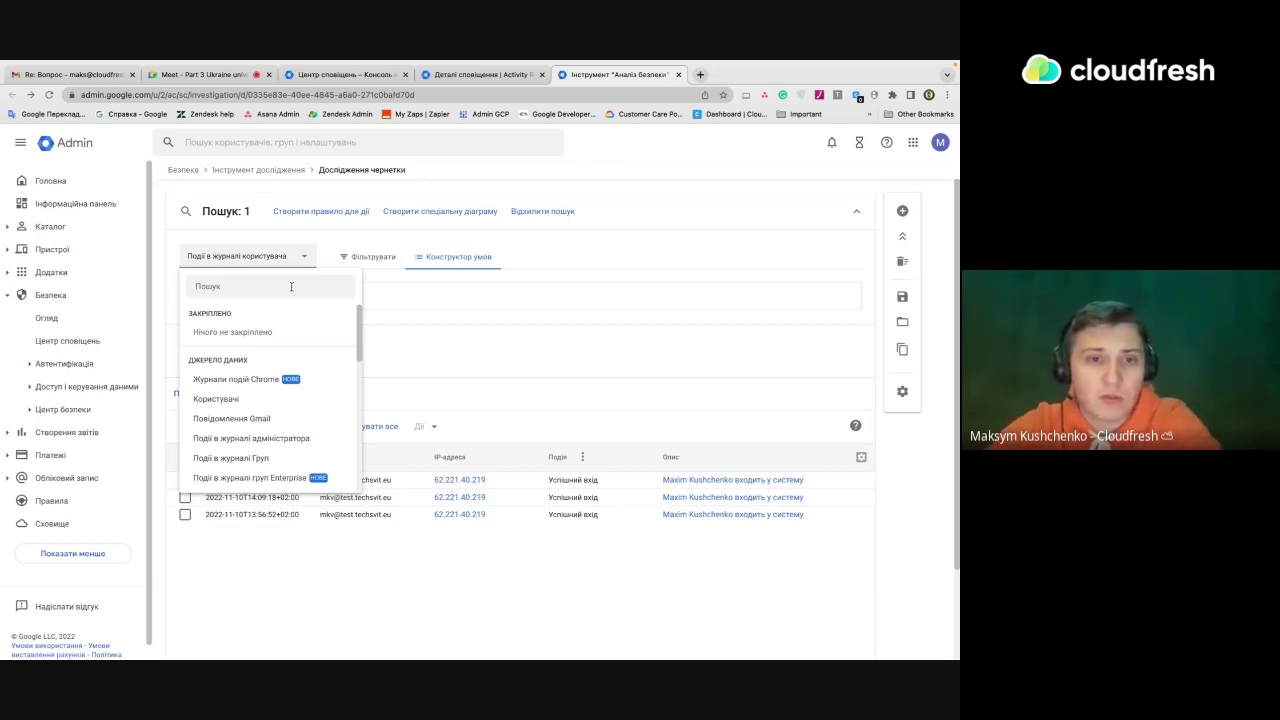
- Browse the log data sources and choose Повідомлення Gmail as the search source
left_click(276, 259)
left_click(274, 262)
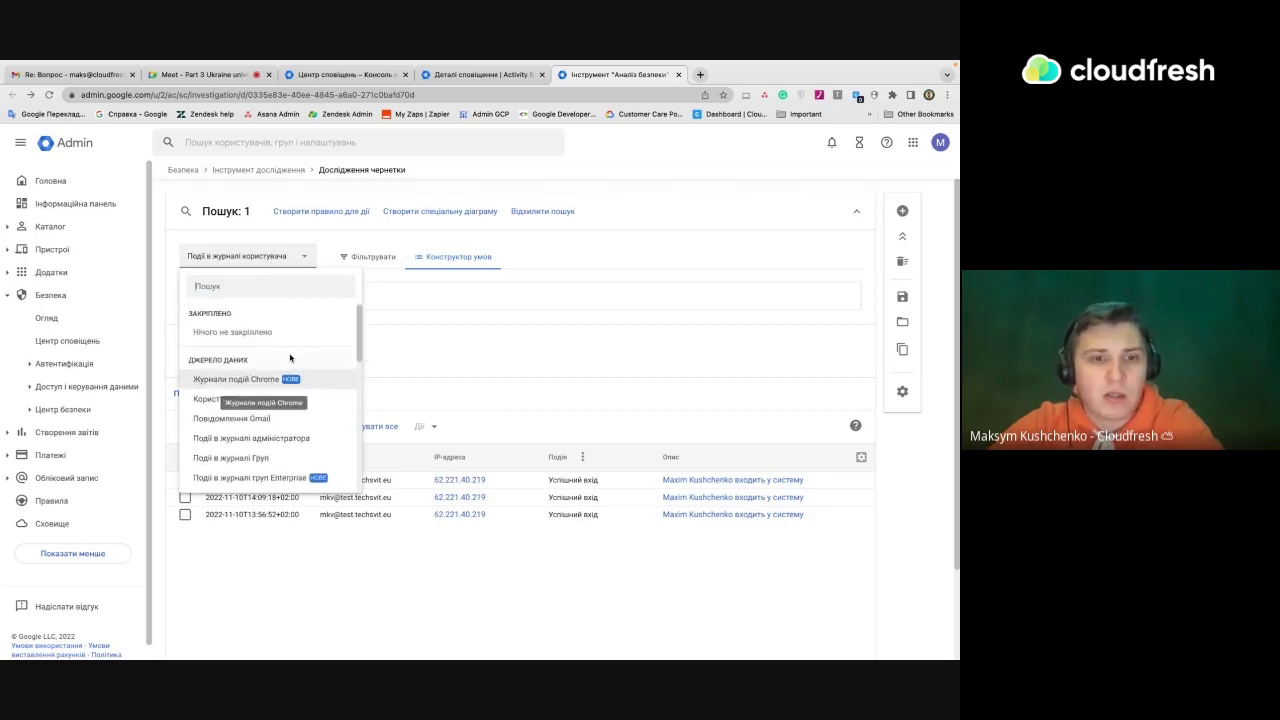
scroll(290, 357, "down", 1)
scroll(280, 360, "up", 1)
scroll(255, 363, "down", 1)
scroll(255, 363, "down", 1)
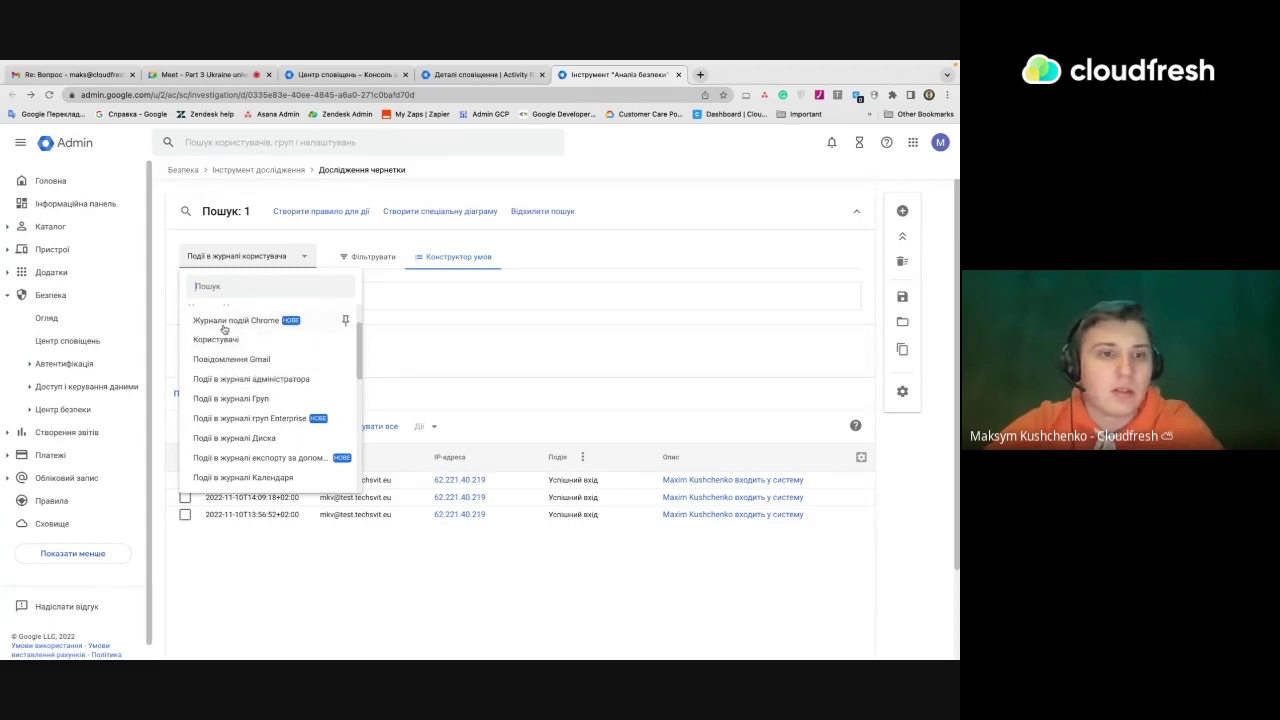
scroll(270, 360, "up", 2)
scroll(274, 360, "down", 2)
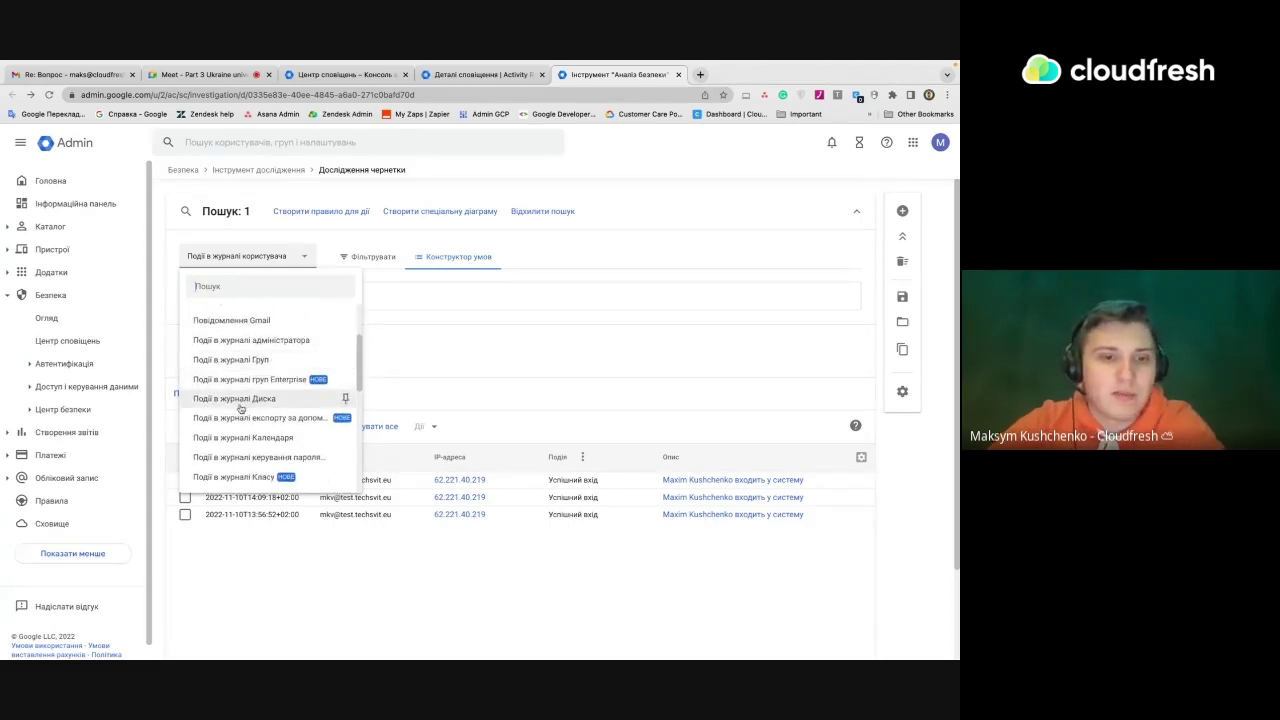
scroll(240, 412, "down", 2)
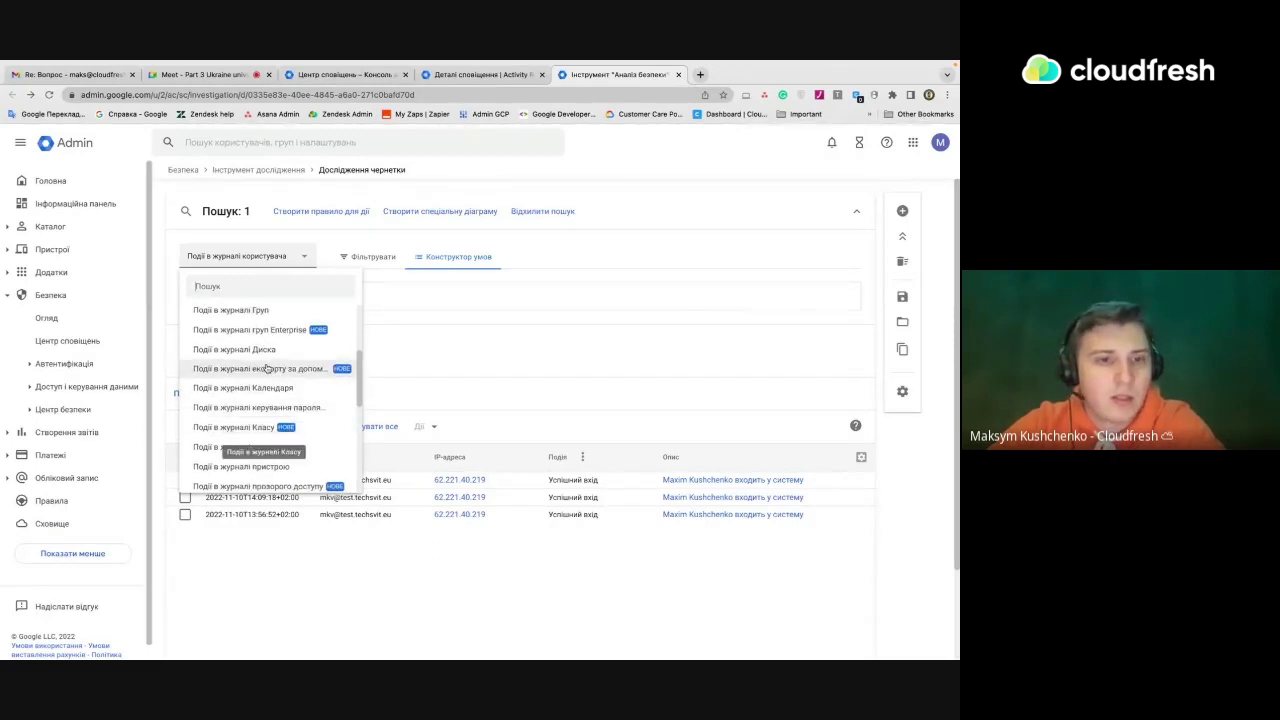
scroll(268, 368, "up", 2)
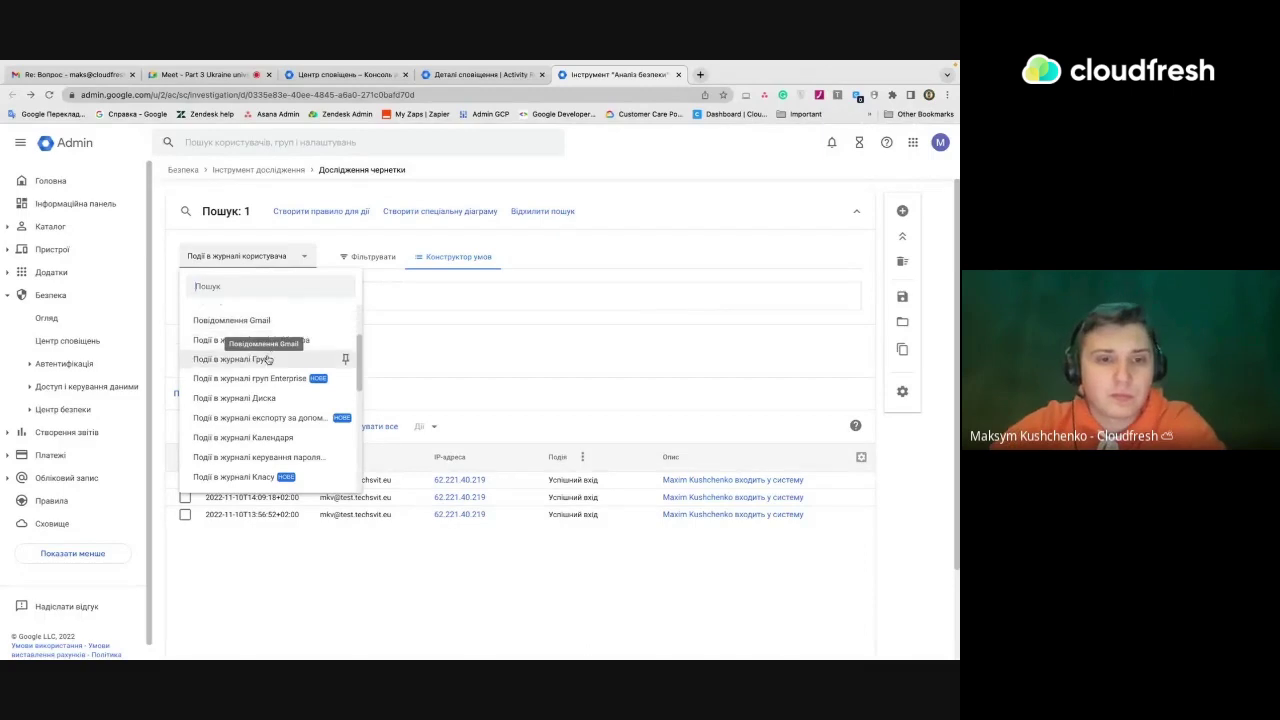
left_click(221, 321)
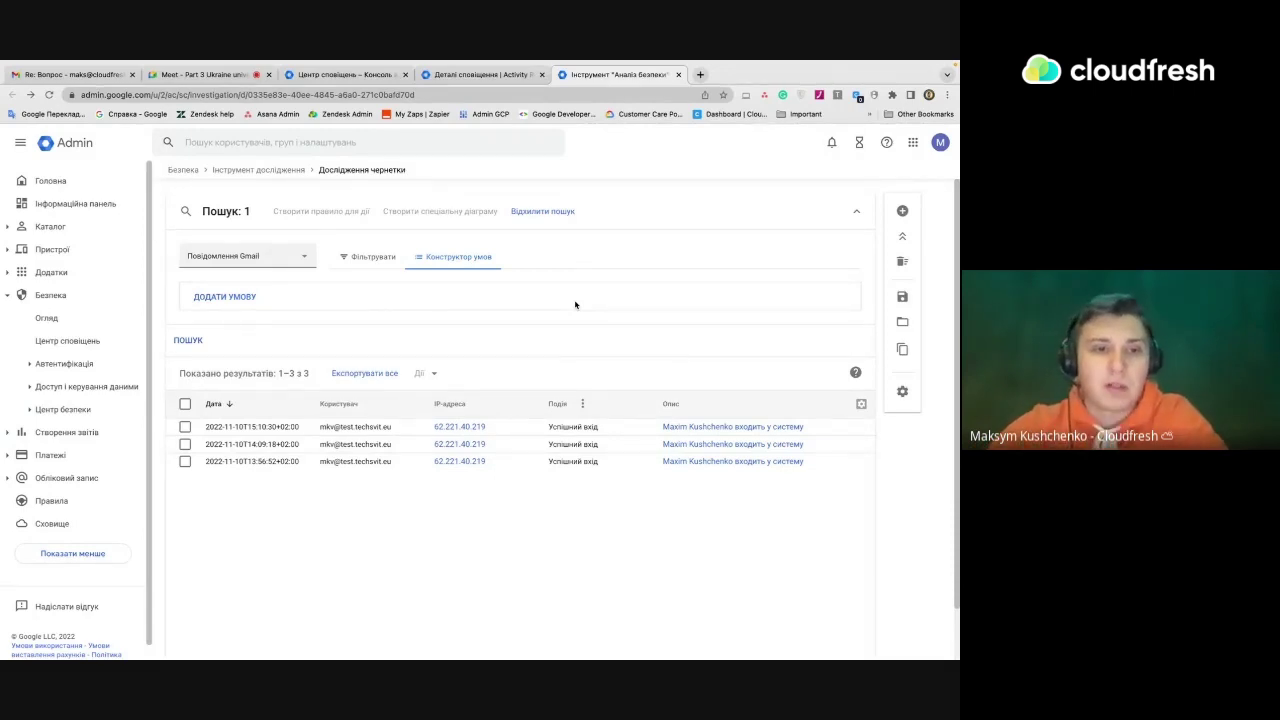
left_click(252, 257)
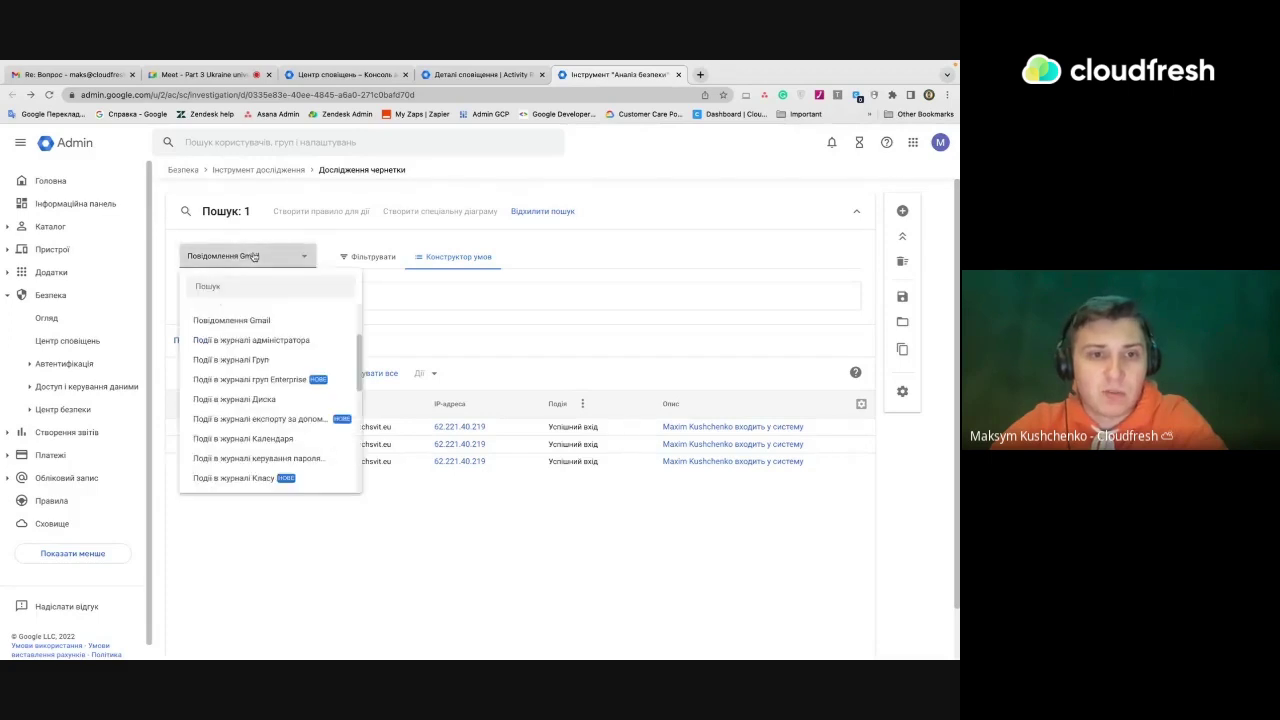
- Add a new search condition with its attribute set to Відправник
left_click(391, 306)
left_click(221, 301)
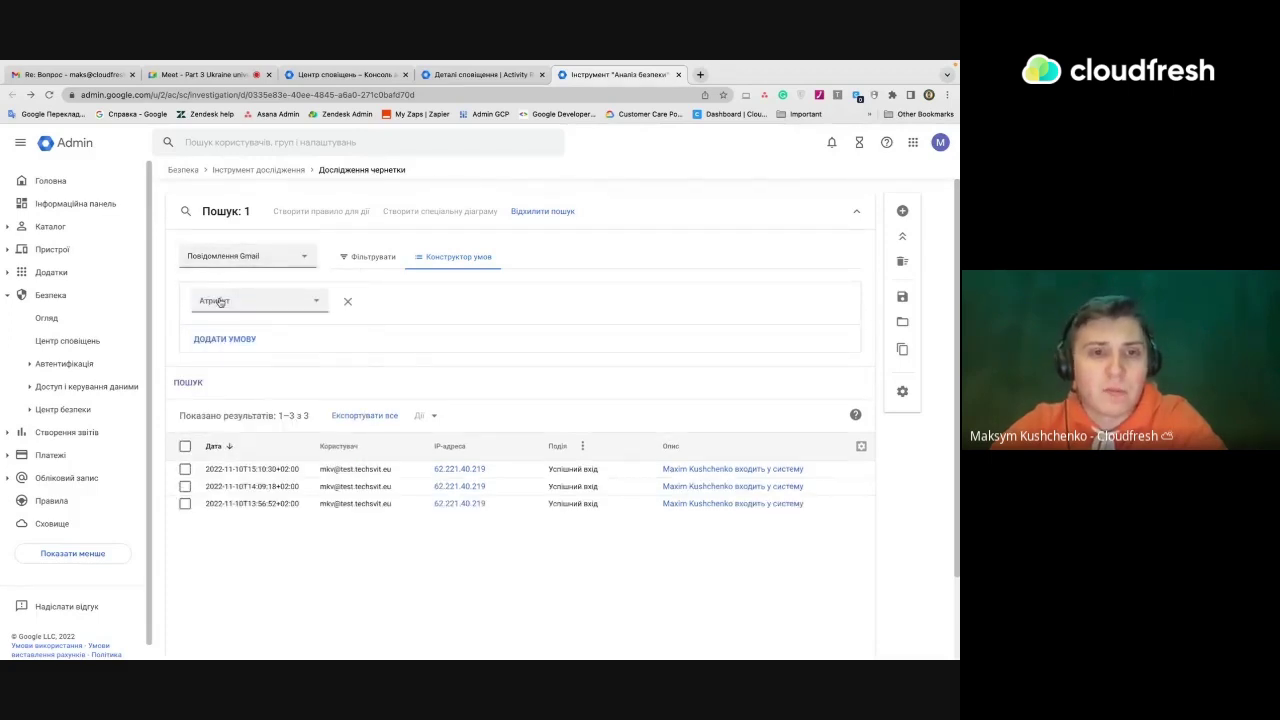
left_click(253, 297)
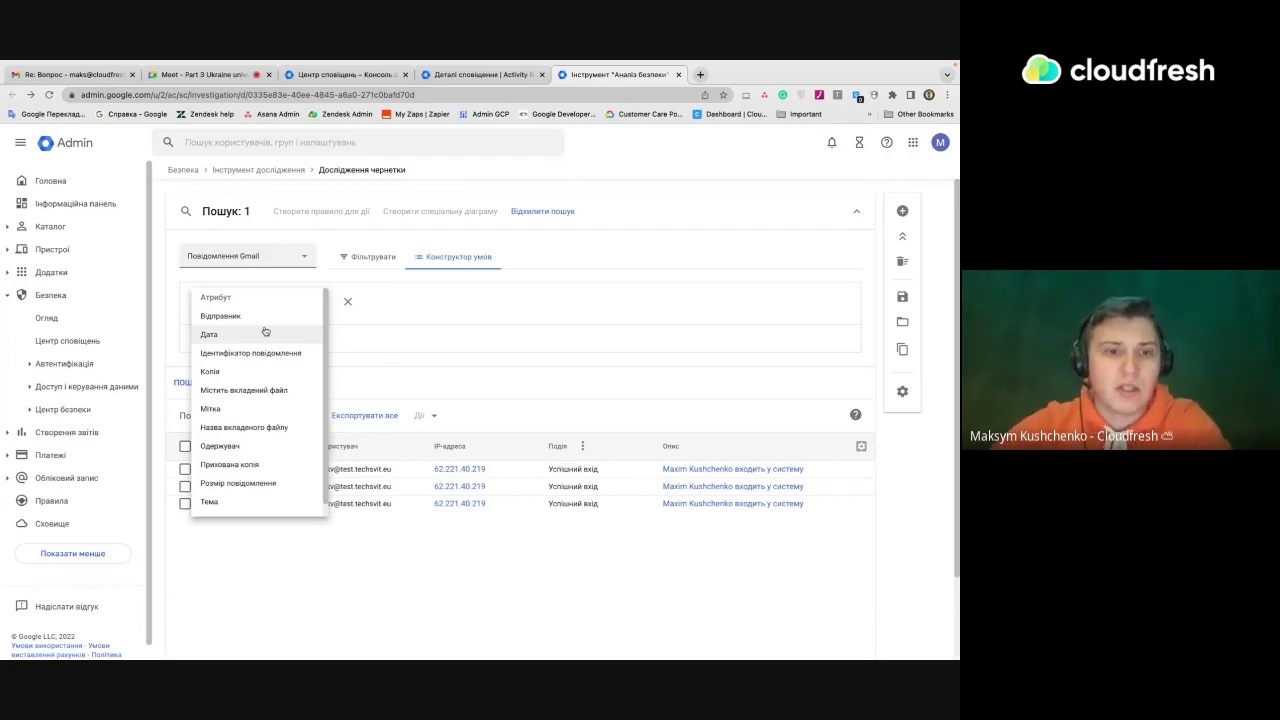
scroll(265, 331, "down", 1)
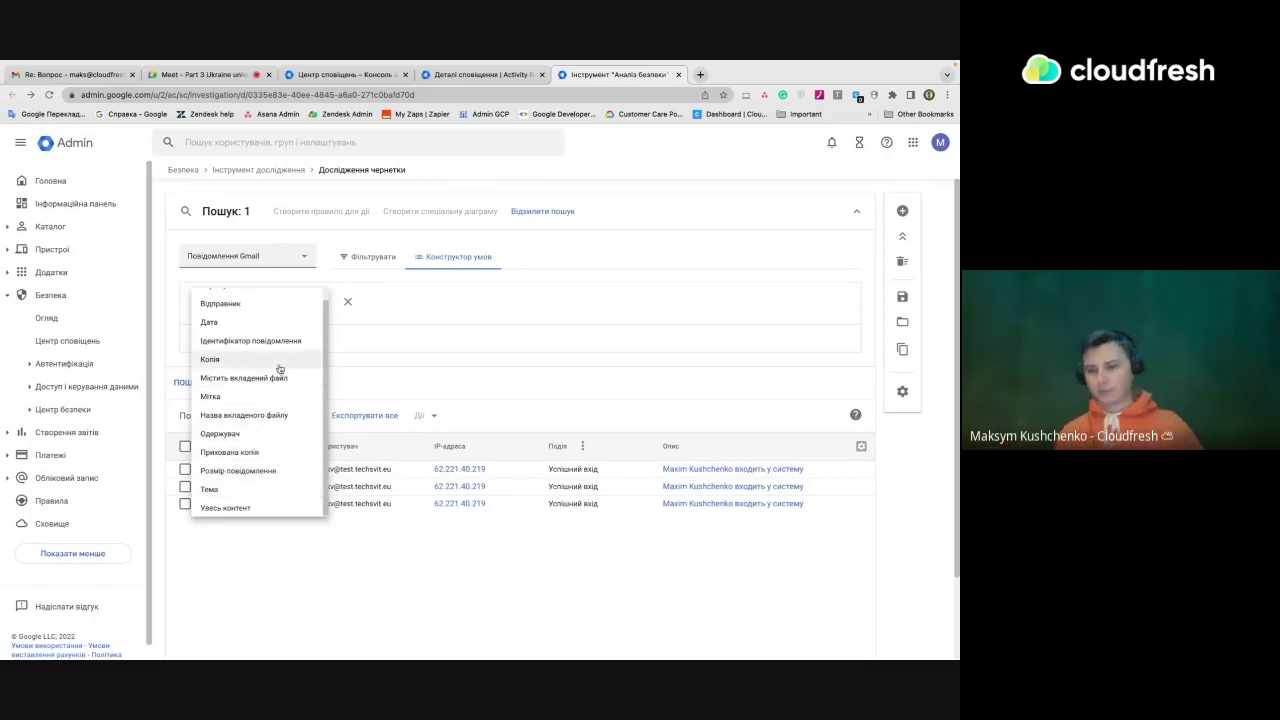
left_click(212, 302)
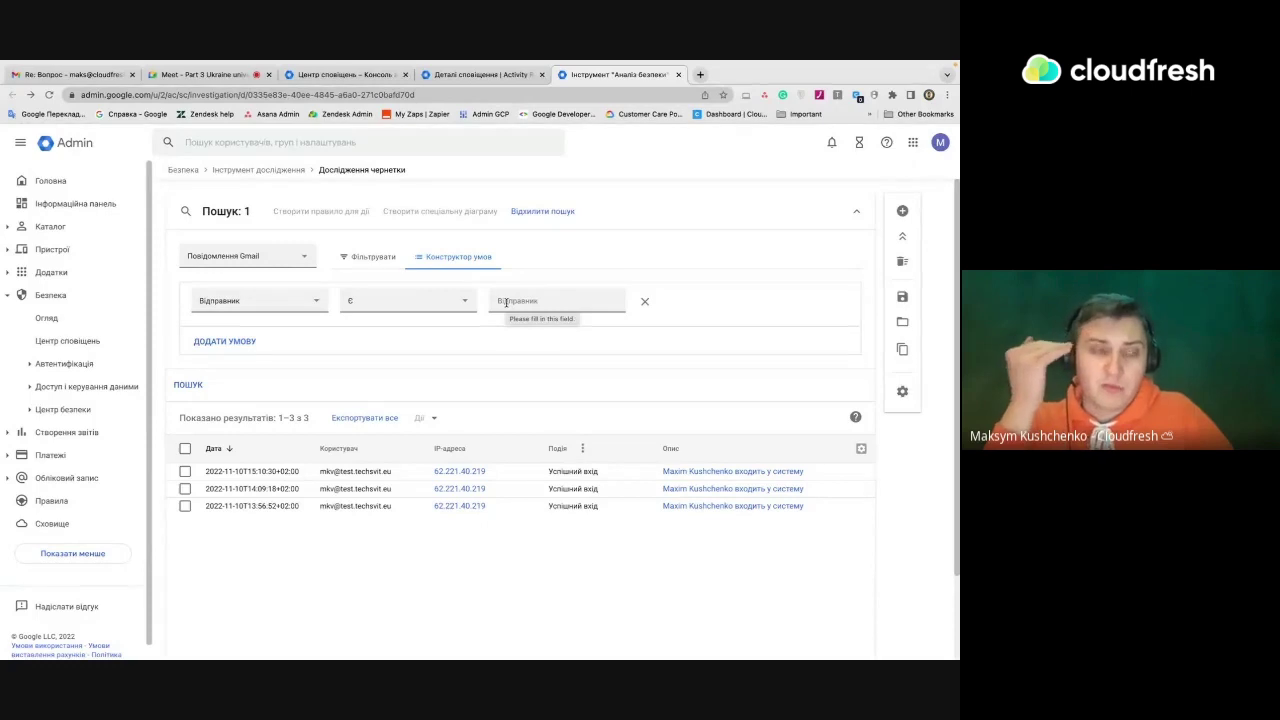
left_click(452, 296)
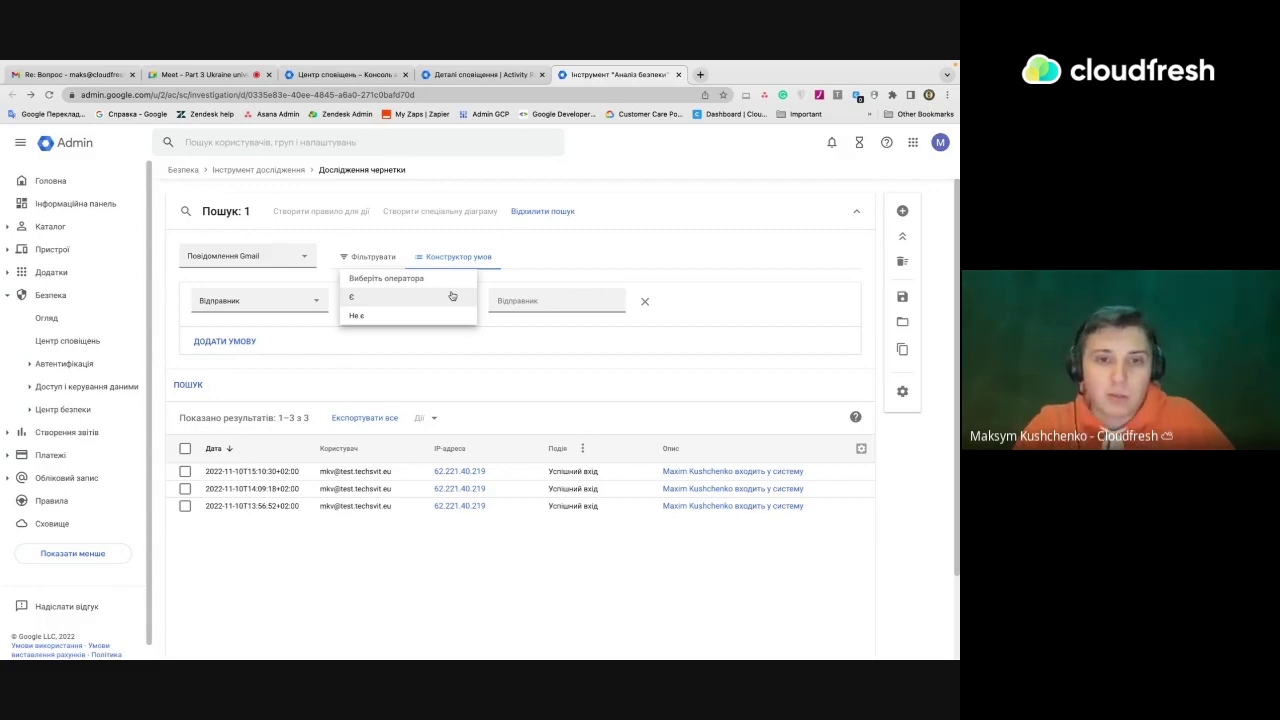
- Set the sender condition to Є the suggested user's e-mail and add a second blank condition
left_click(451, 296)
left_click(502, 306)
type("mkv")
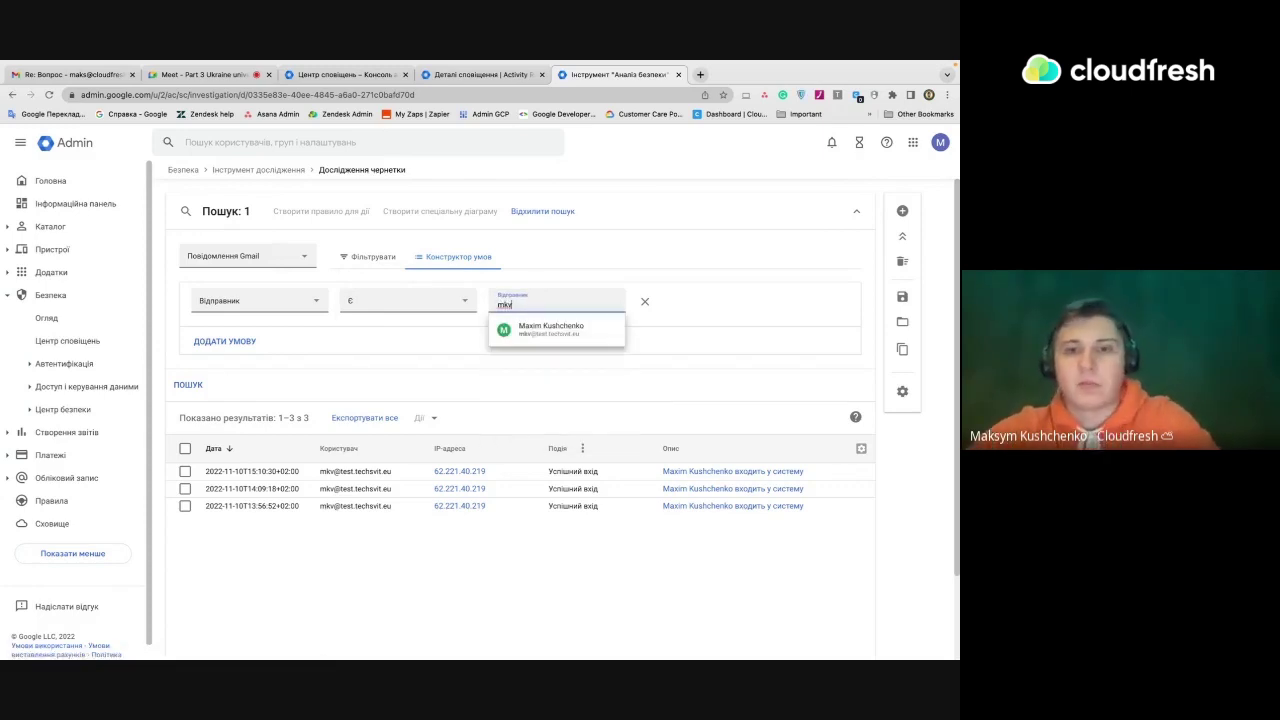
left_click(525, 327)
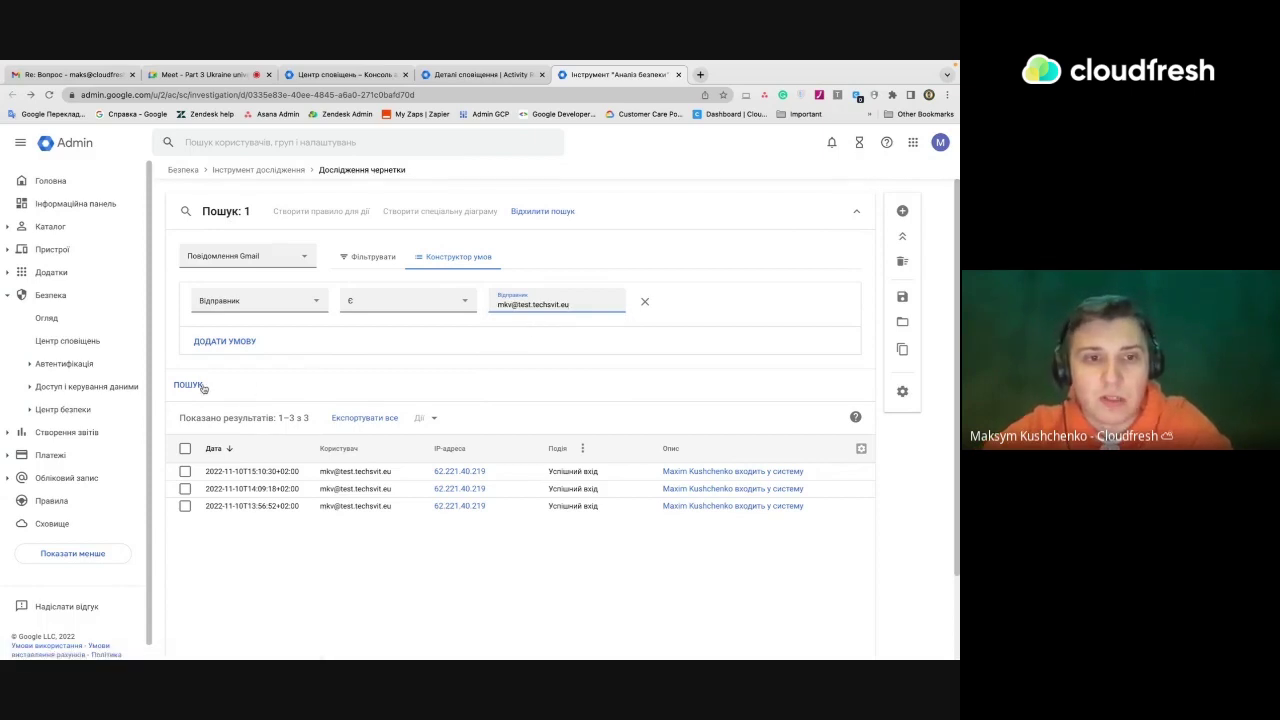
left_click(238, 342)
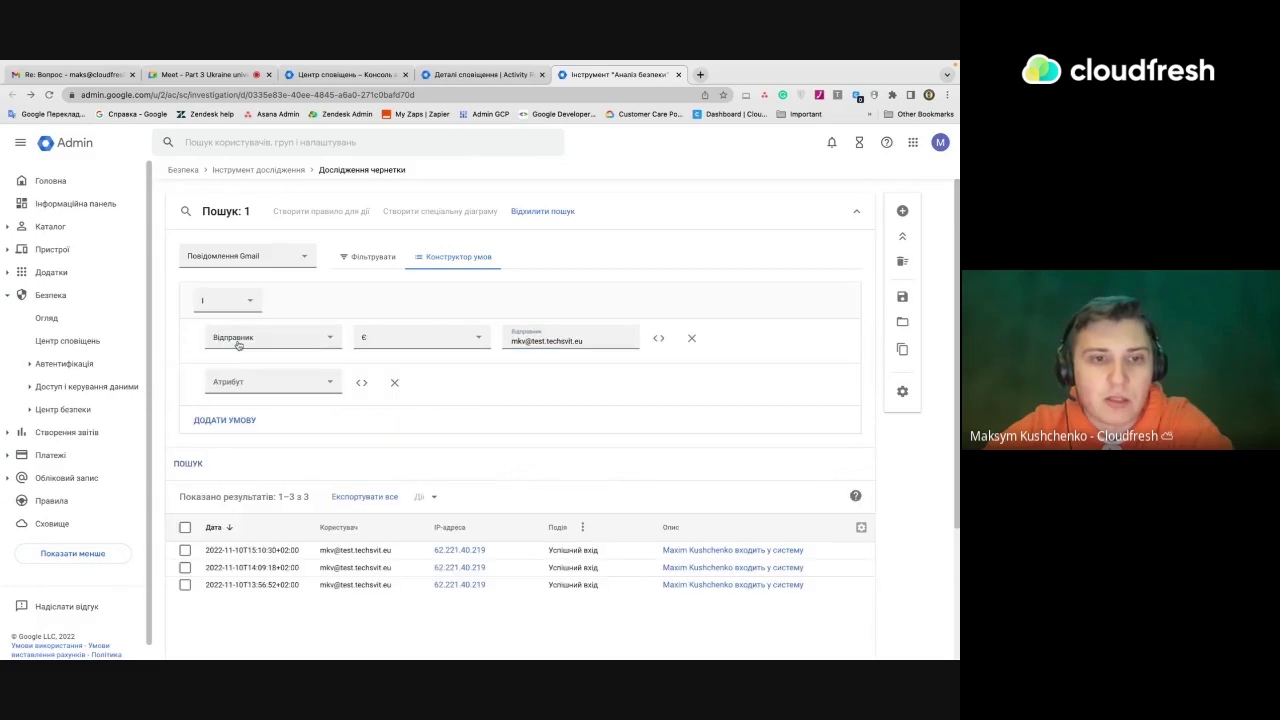
- Set the new condition to Дата До, then delete it so only the sender filter remains
left_click(279, 393)
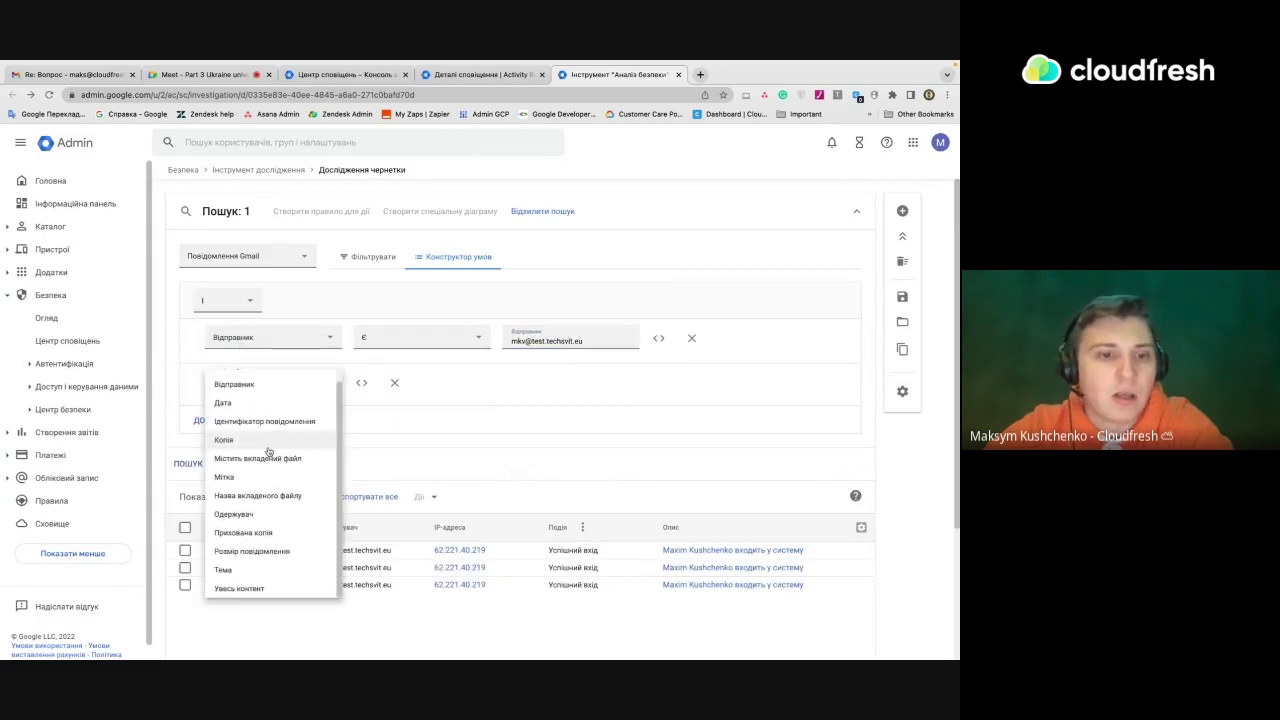
left_click(235, 402)
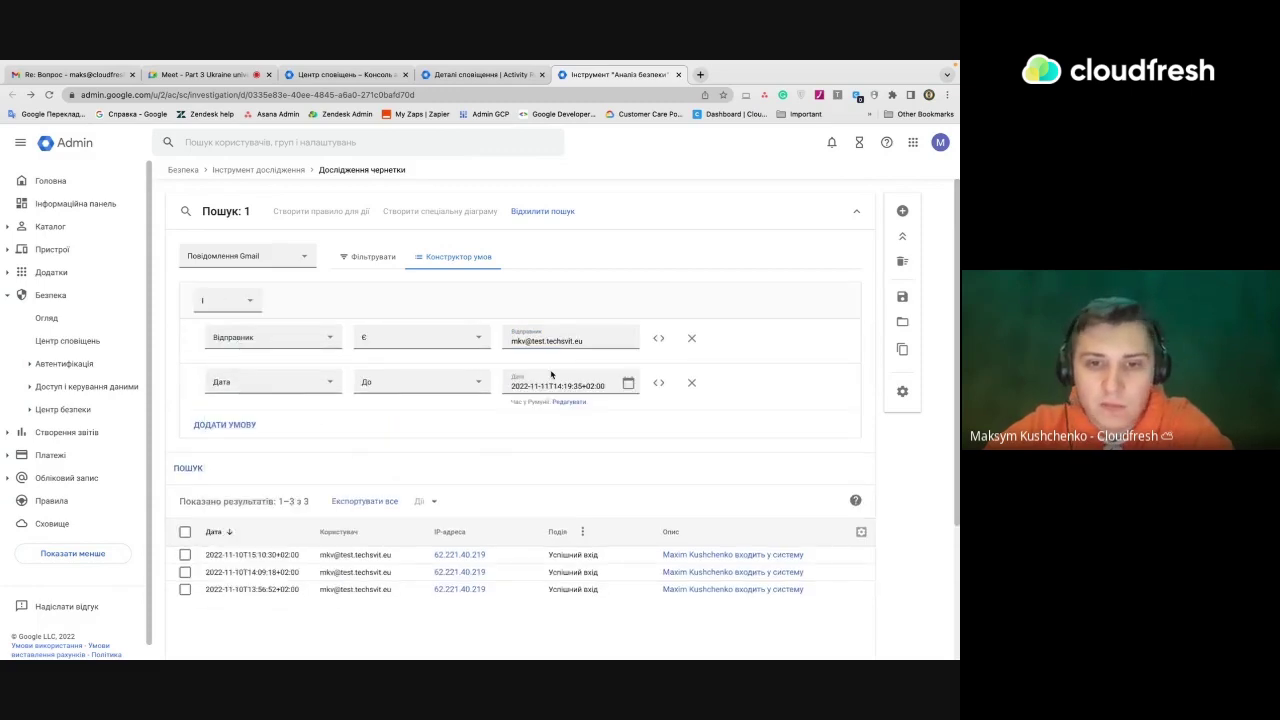
left_click(476, 381)
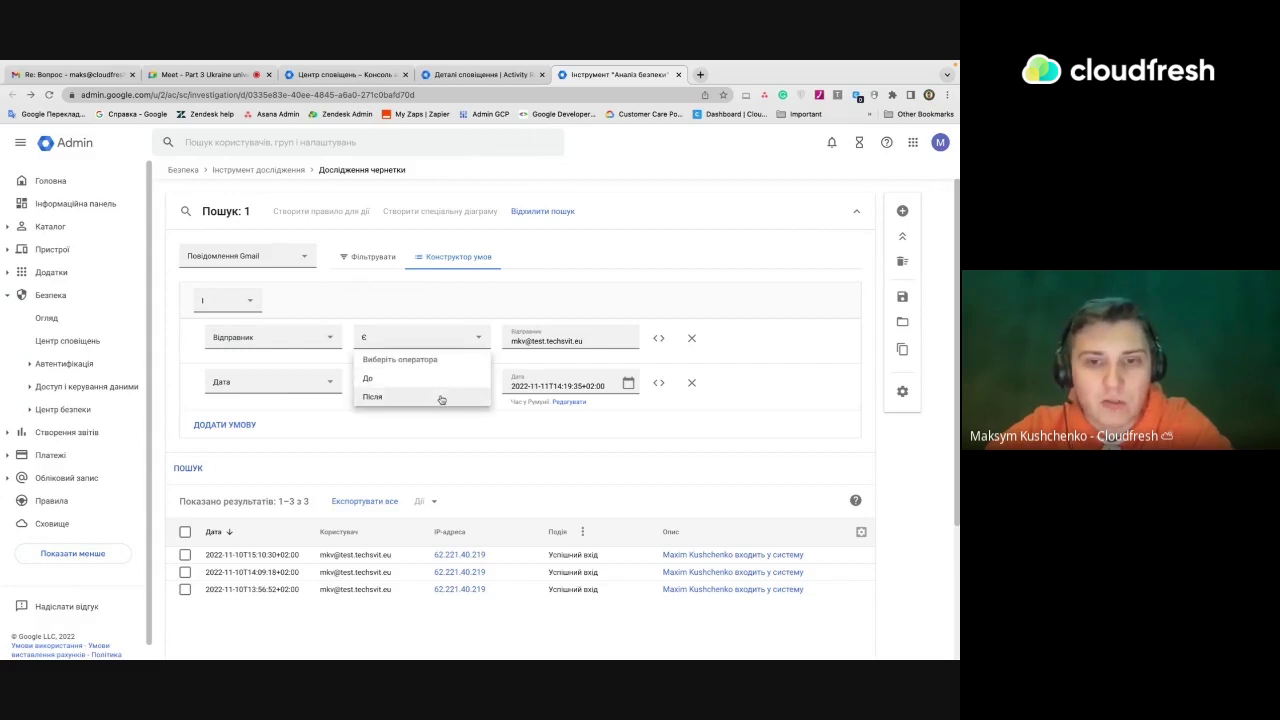
left_click(548, 382)
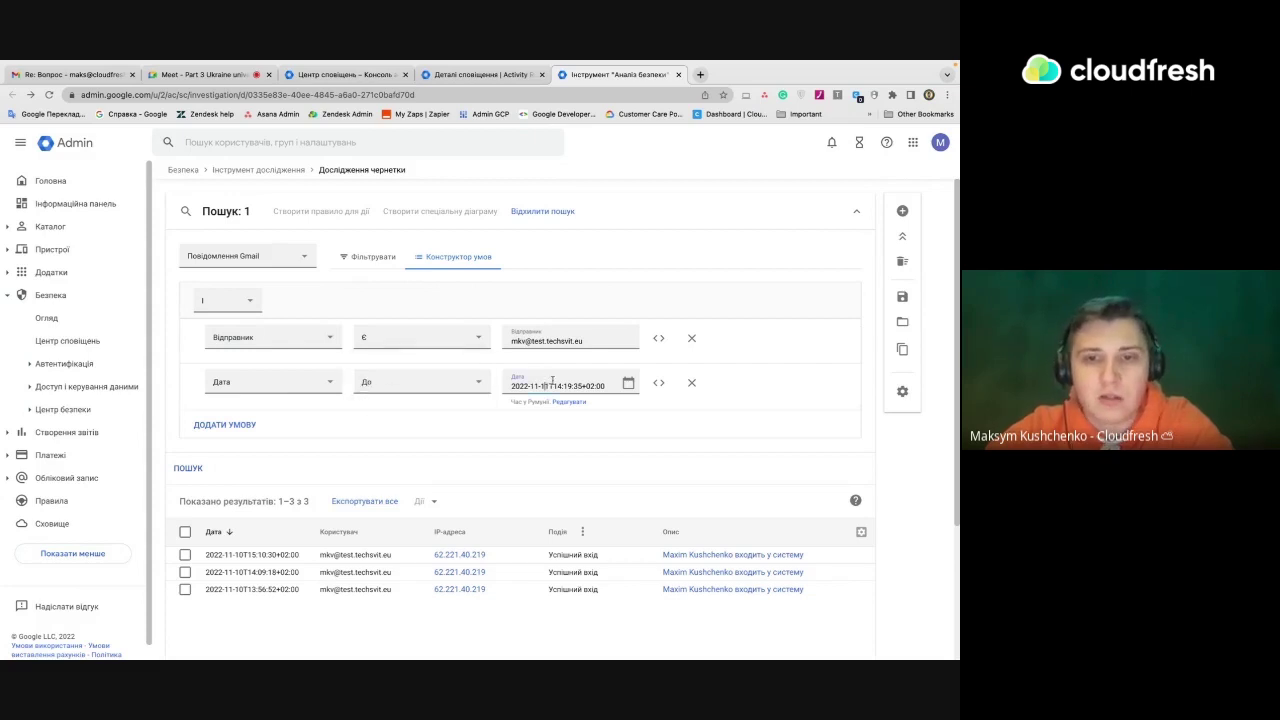
left_click(628, 385)
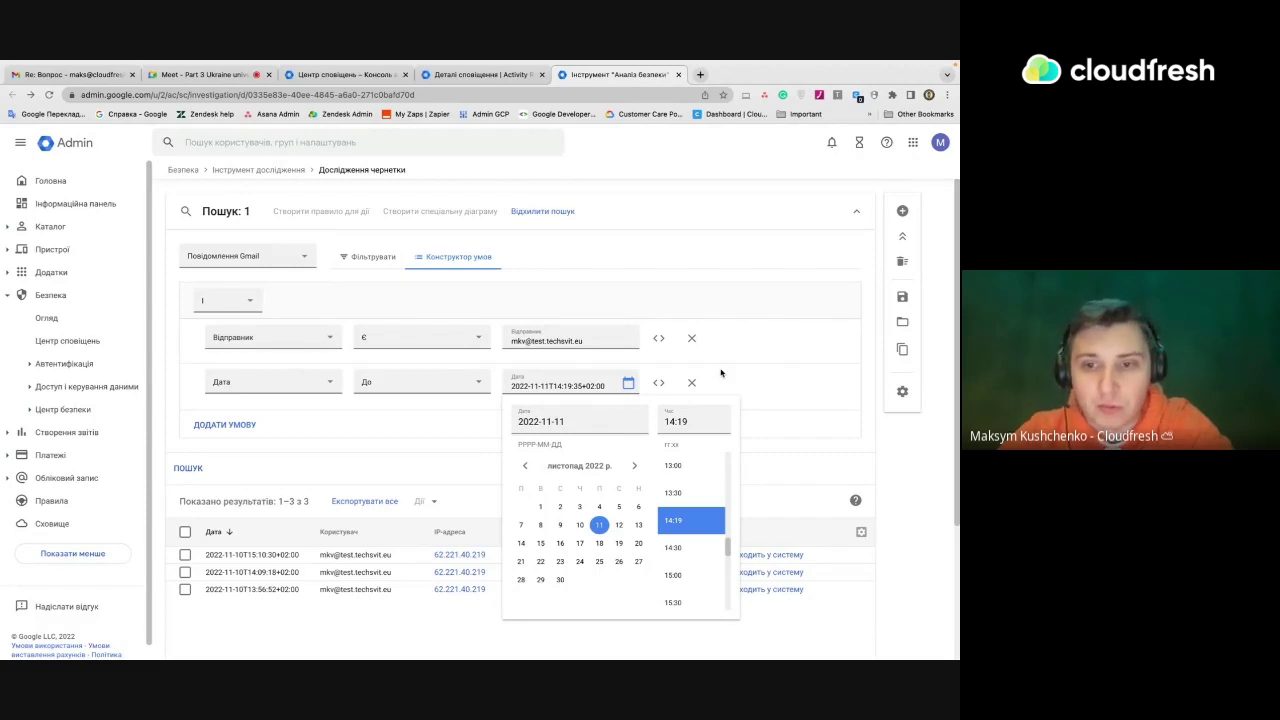
left_click(697, 383)
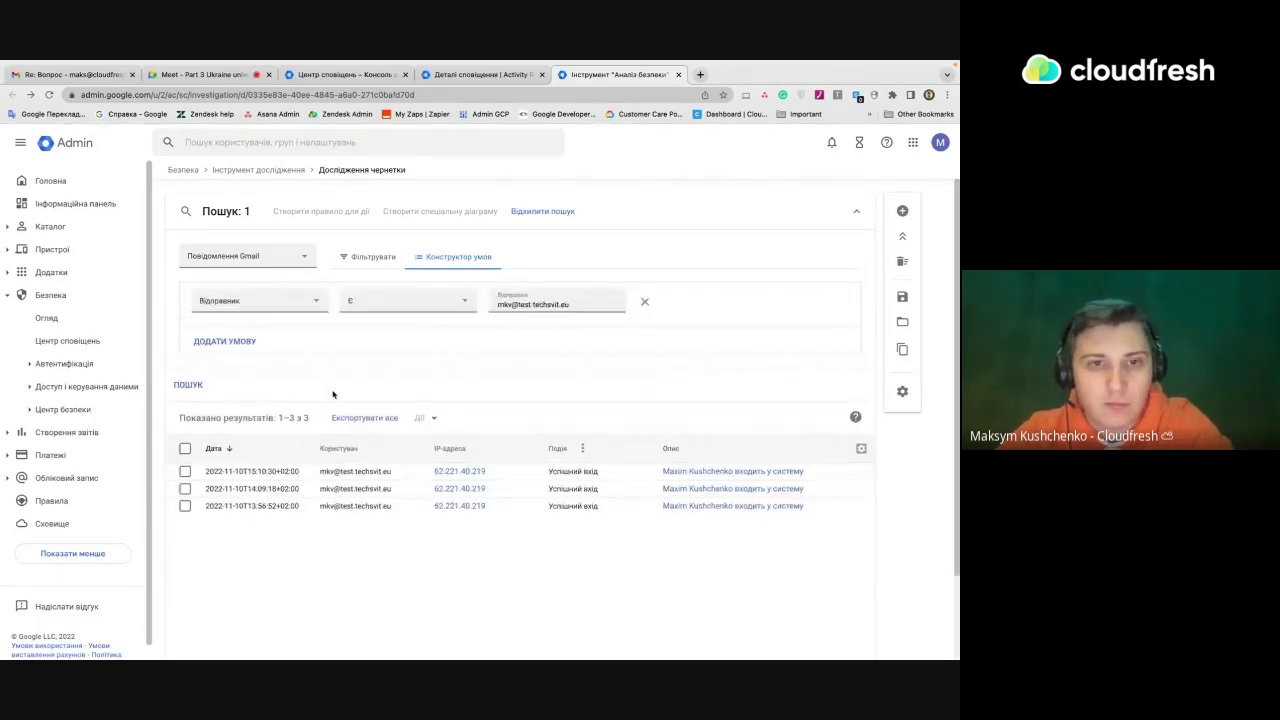
left_click(368, 261)
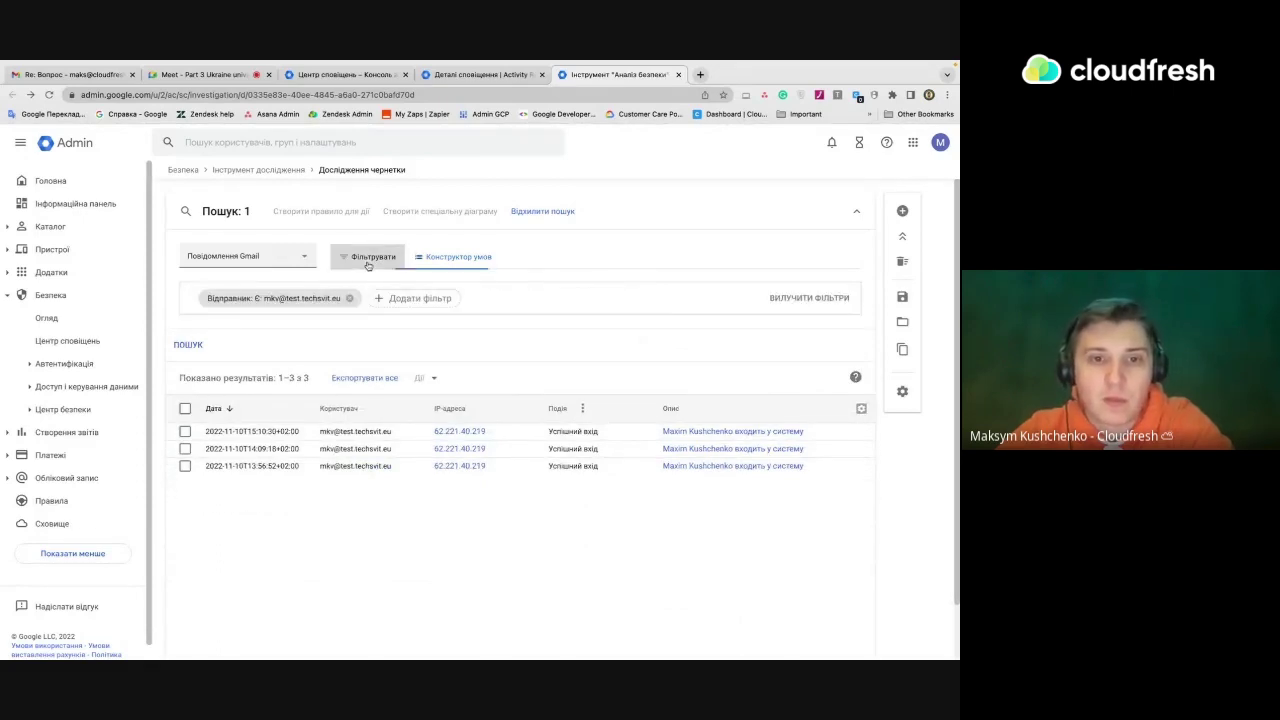
left_click(448, 257)
left_click(345, 256)
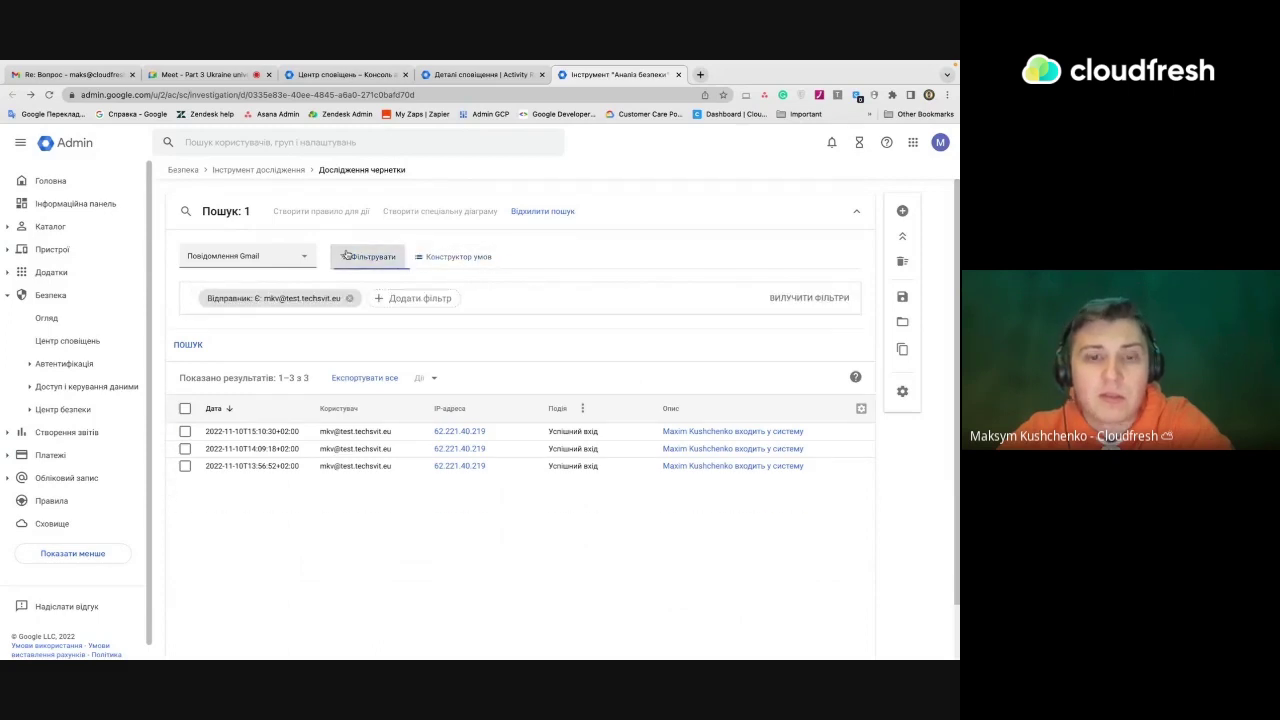
left_click(385, 297)
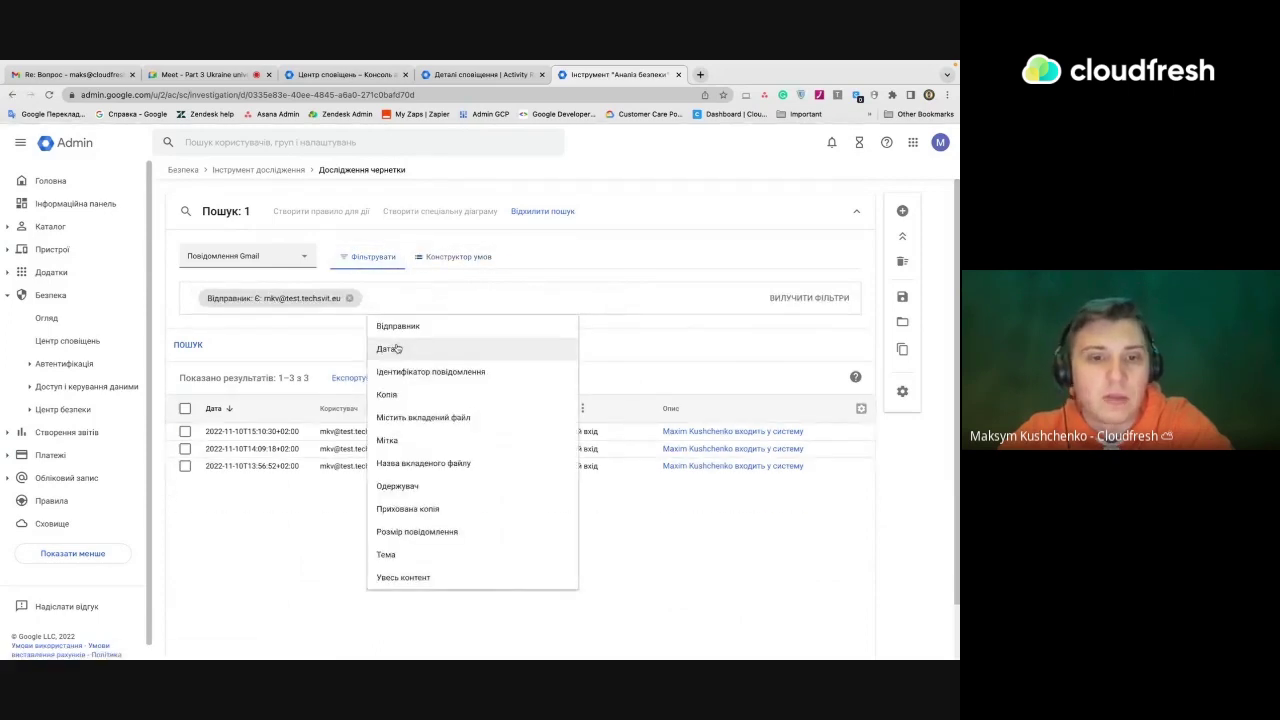
left_click(454, 264)
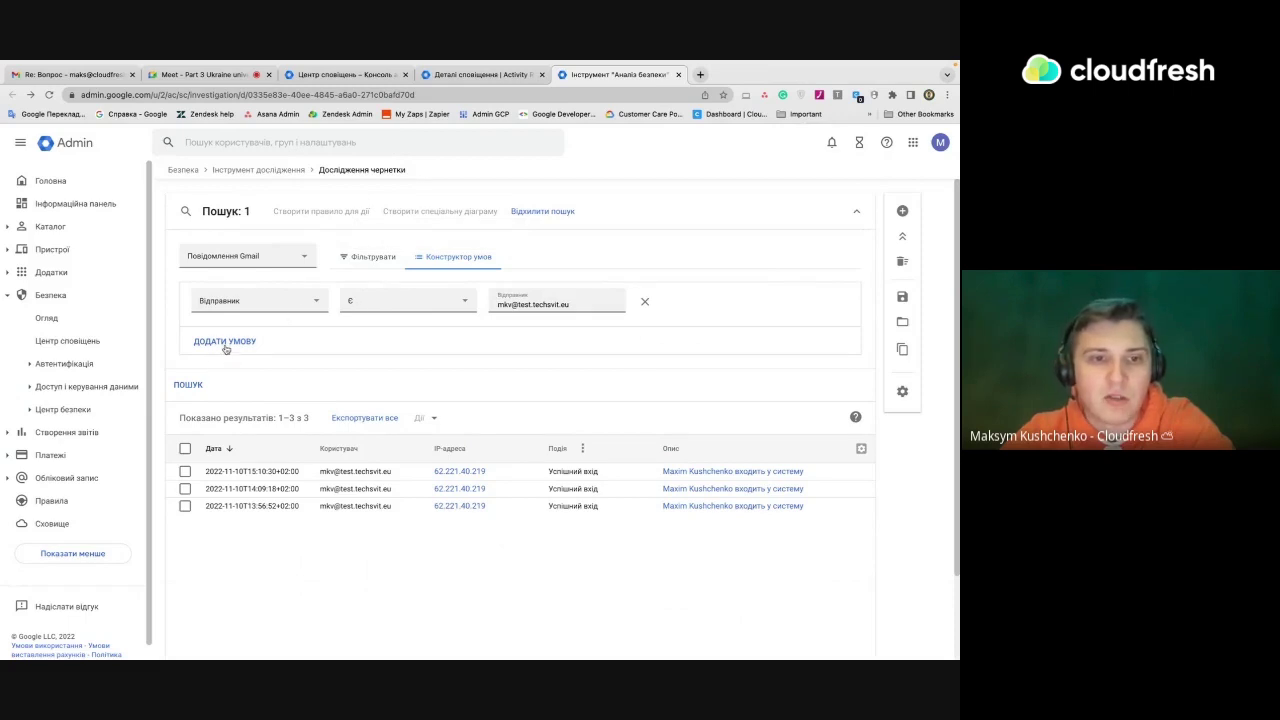
left_click(368, 255)
left_click(430, 252)
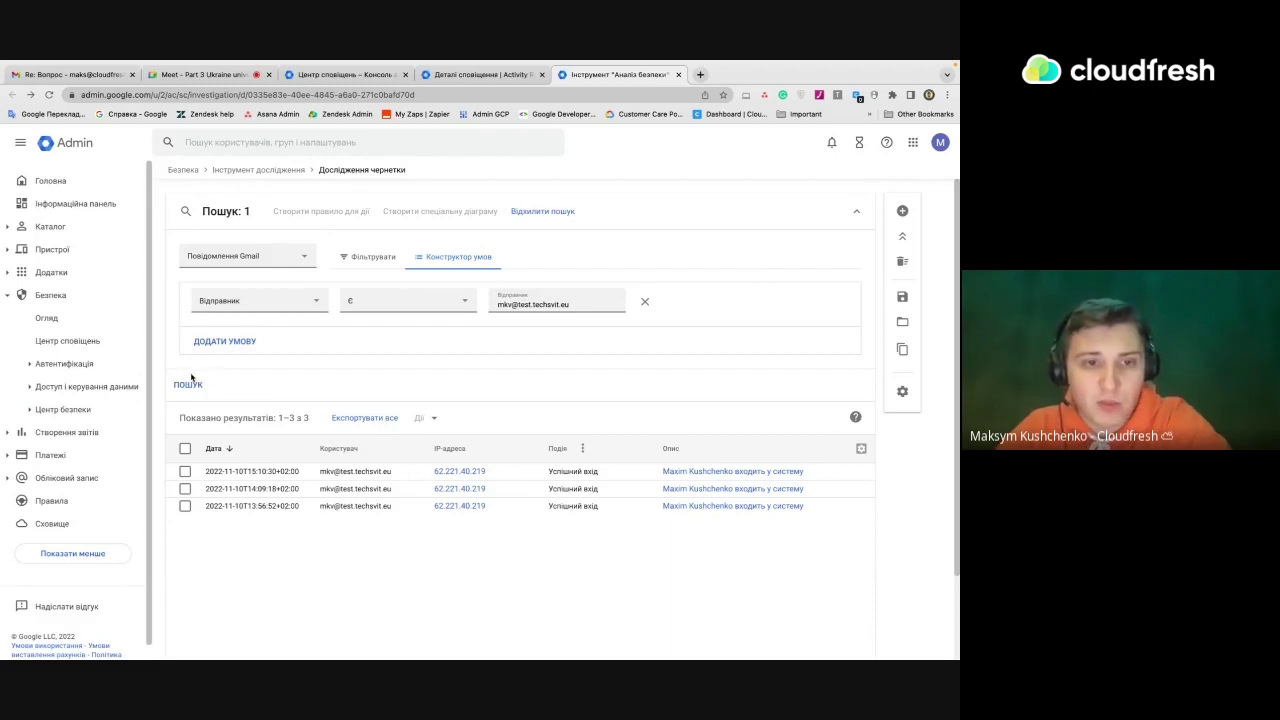
- Run the sender search and point out the number of matching messages
left_click(188, 384)
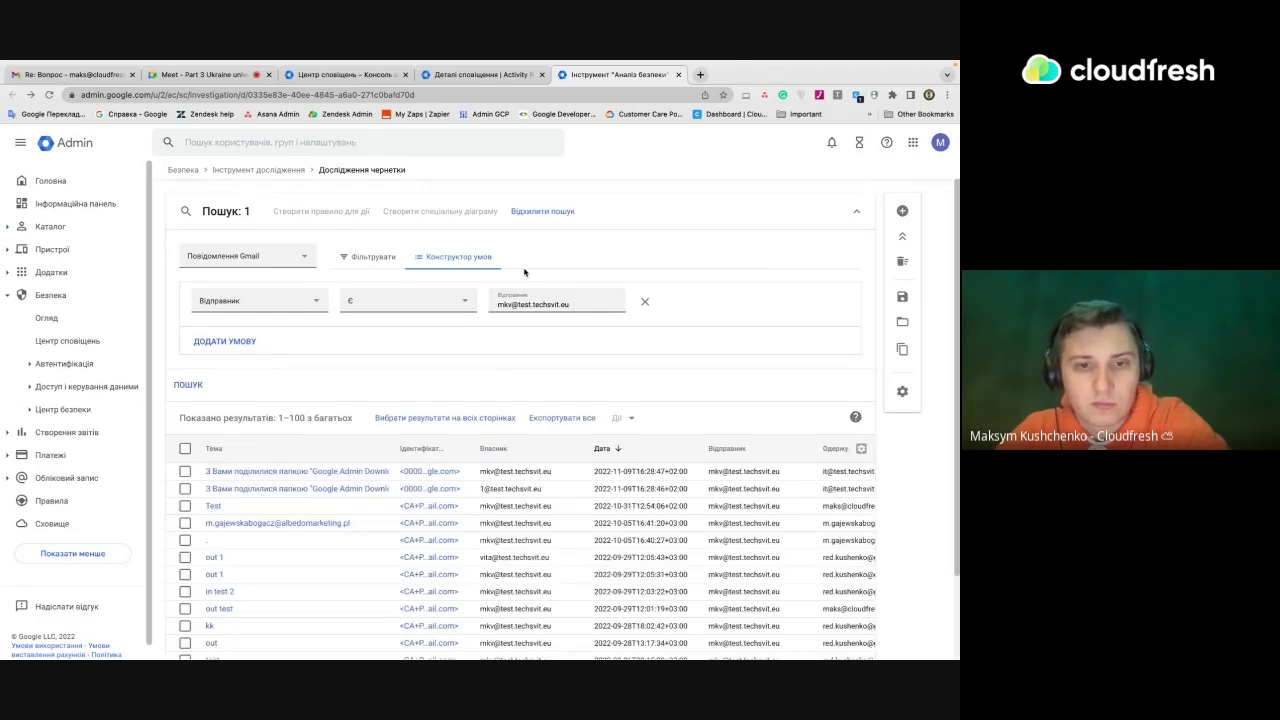
scroll(524, 272, "down", 1)
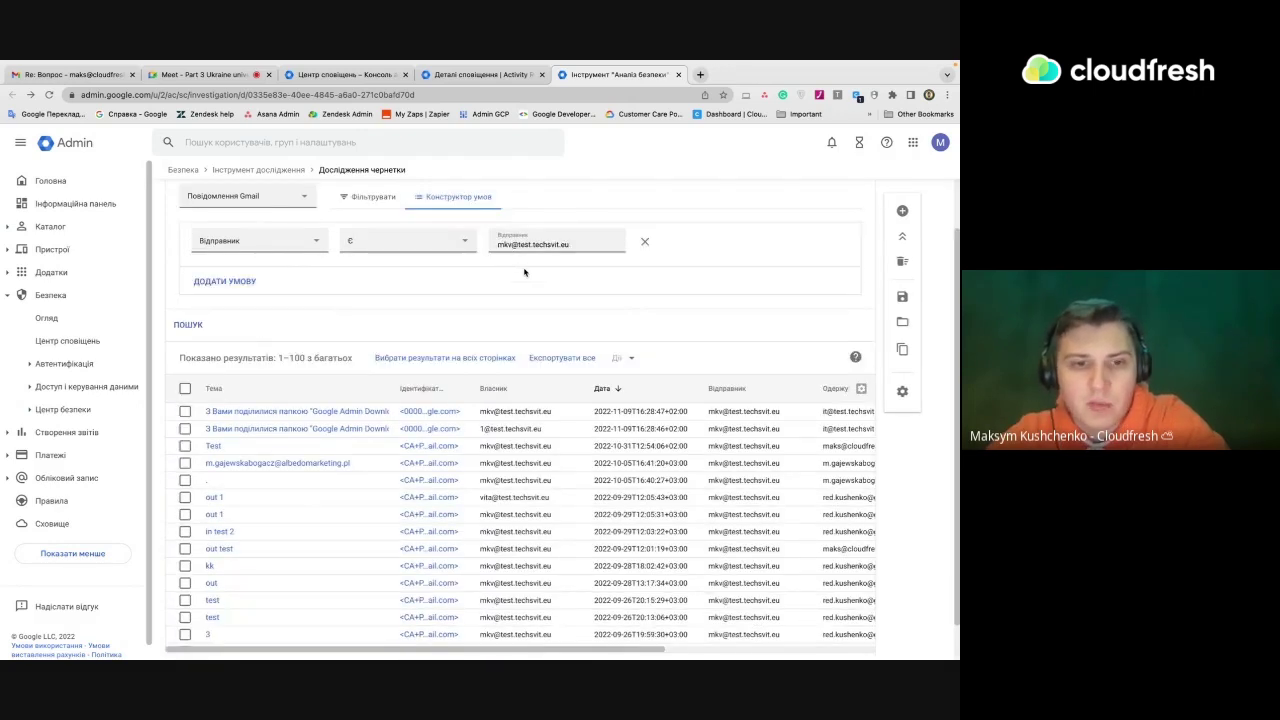
scroll(524, 272, "down", 1)
scroll(524, 272, "down", 1)
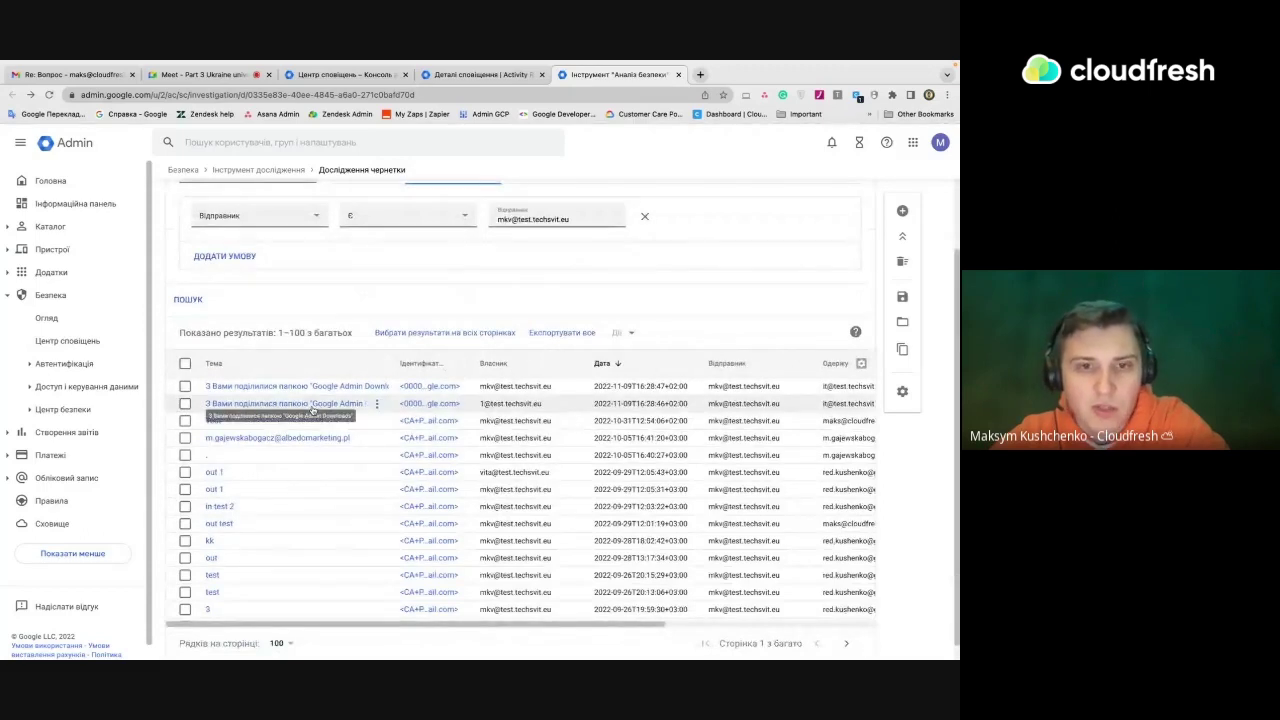
left_click_drag(272, 332, 339, 335)
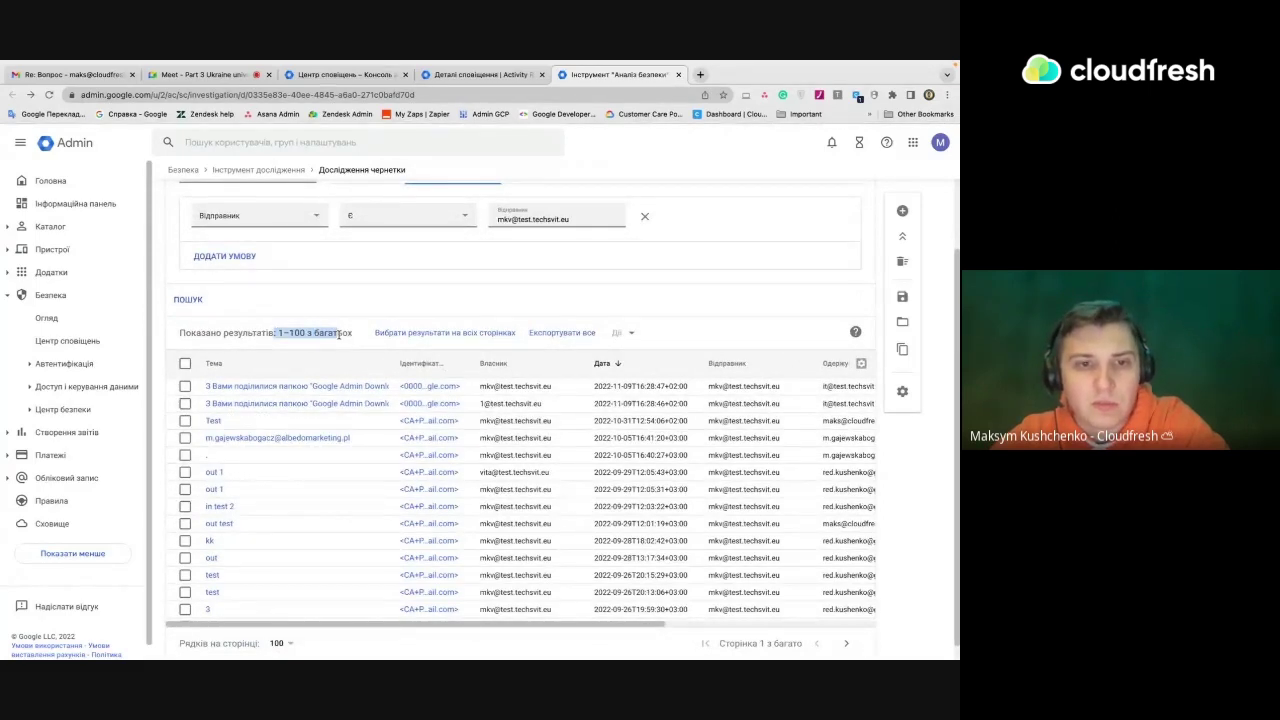
left_click(339, 335)
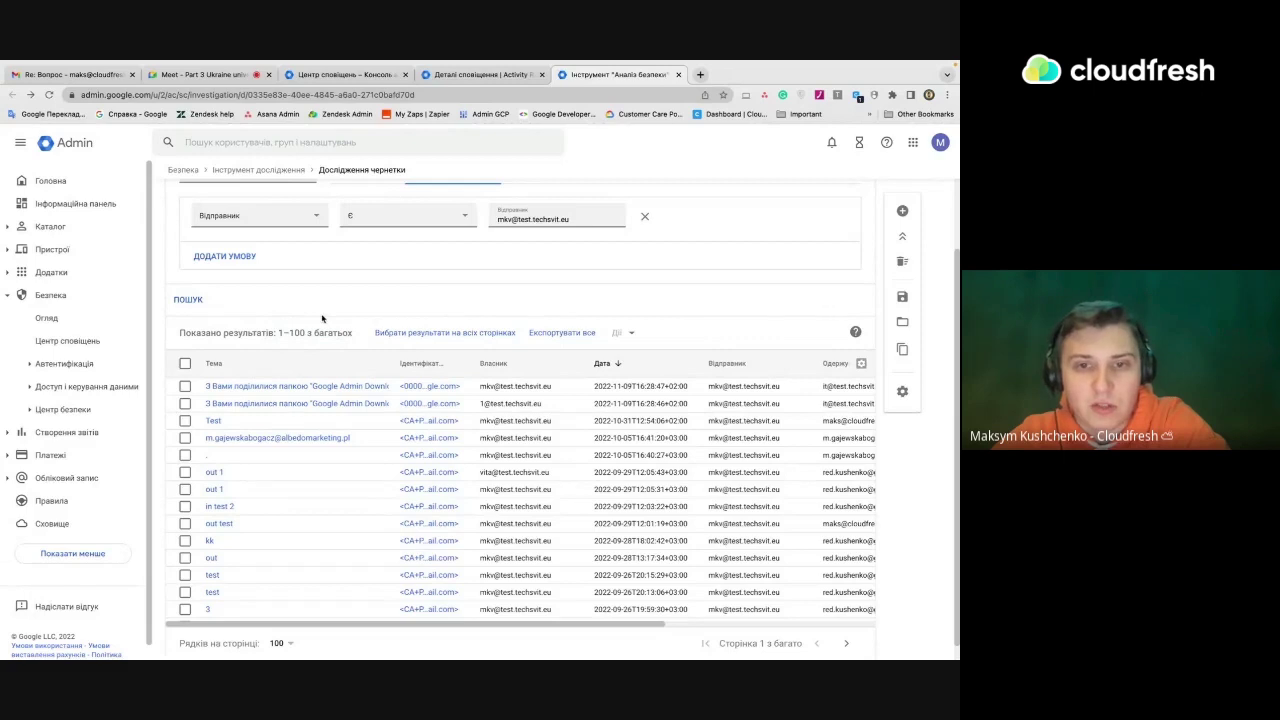
- Show the Gmail results 300 rows per page
left_click(279, 643)
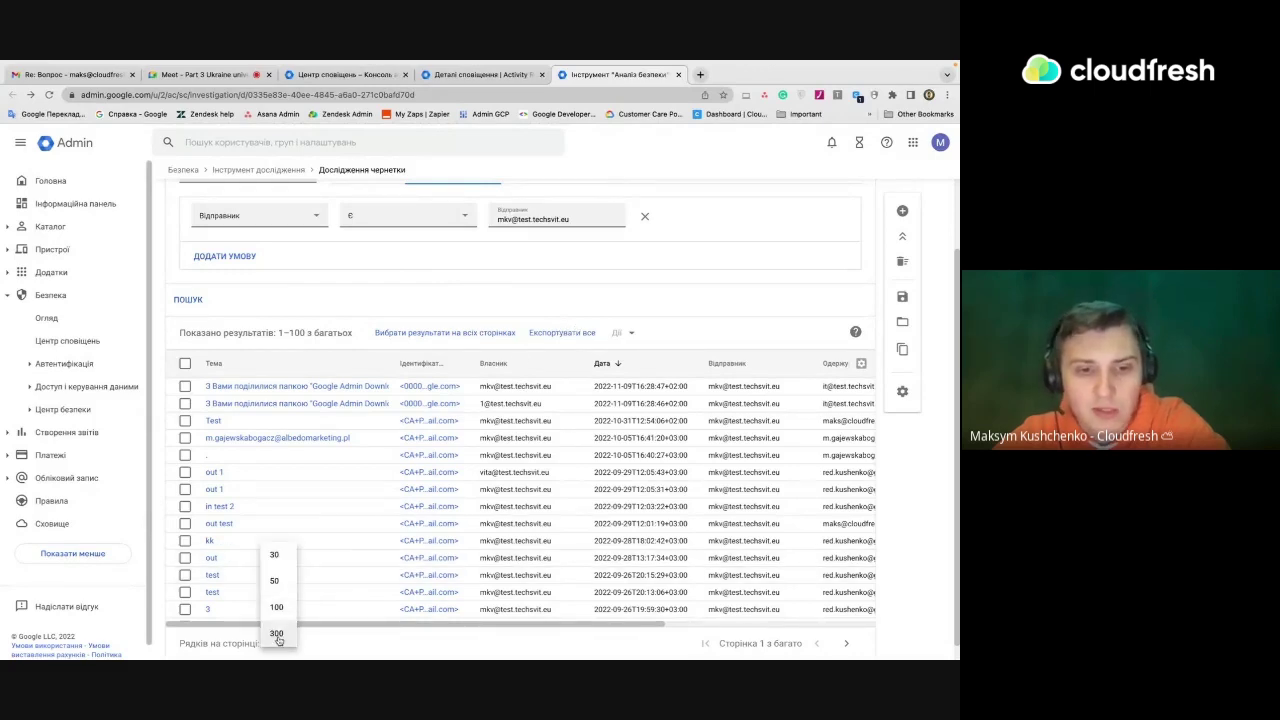
left_click(277, 634)
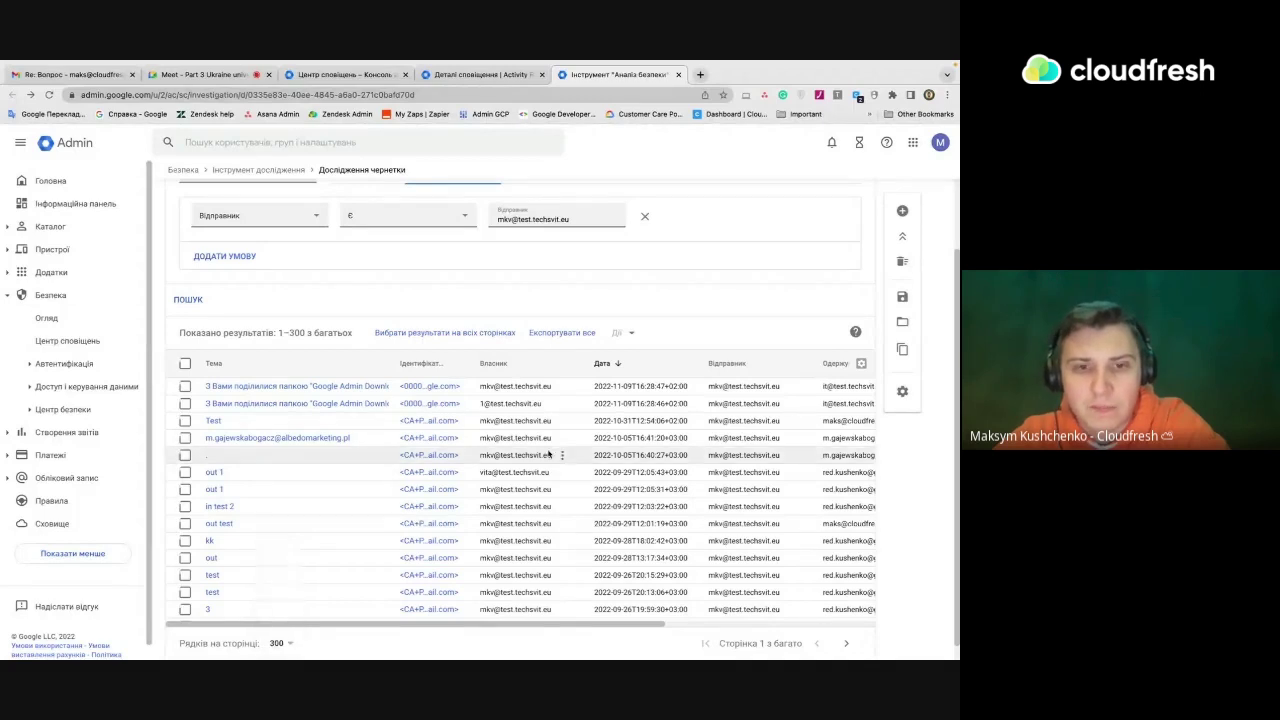
scroll(548, 455, "up", 1)
scroll(400, 420, "down", 2)
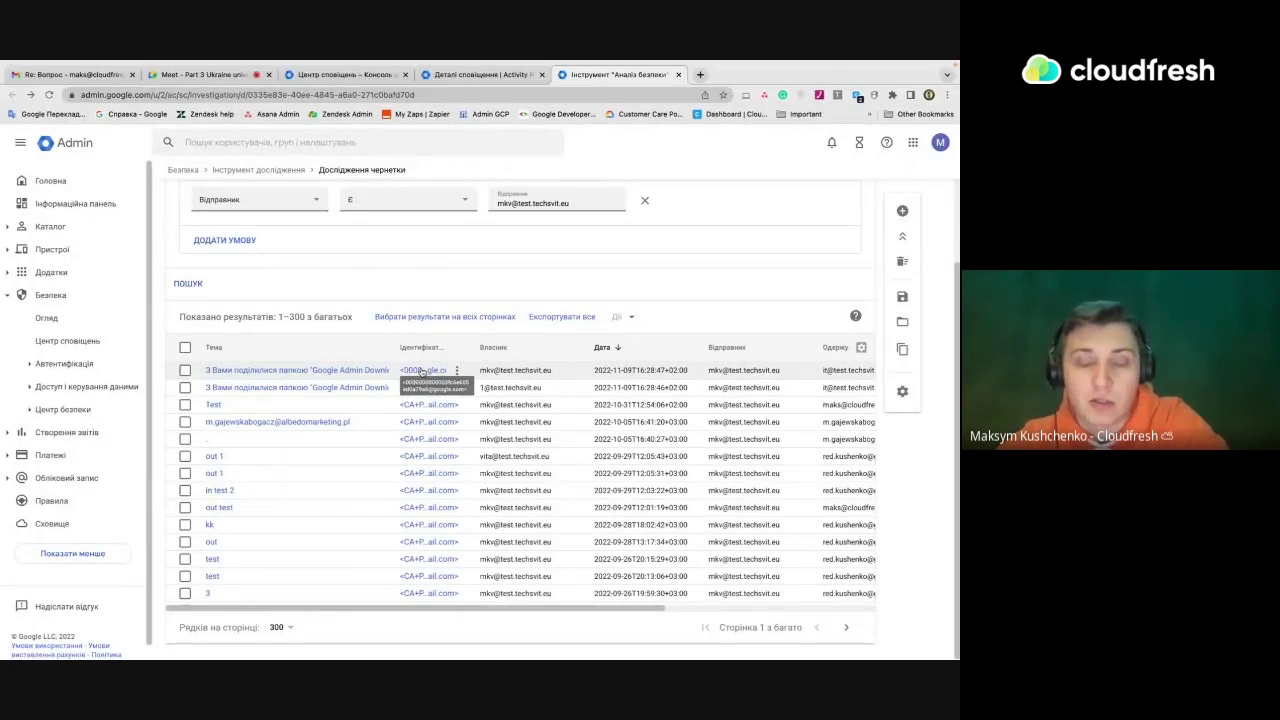
scroll(421, 371, "right", 5)
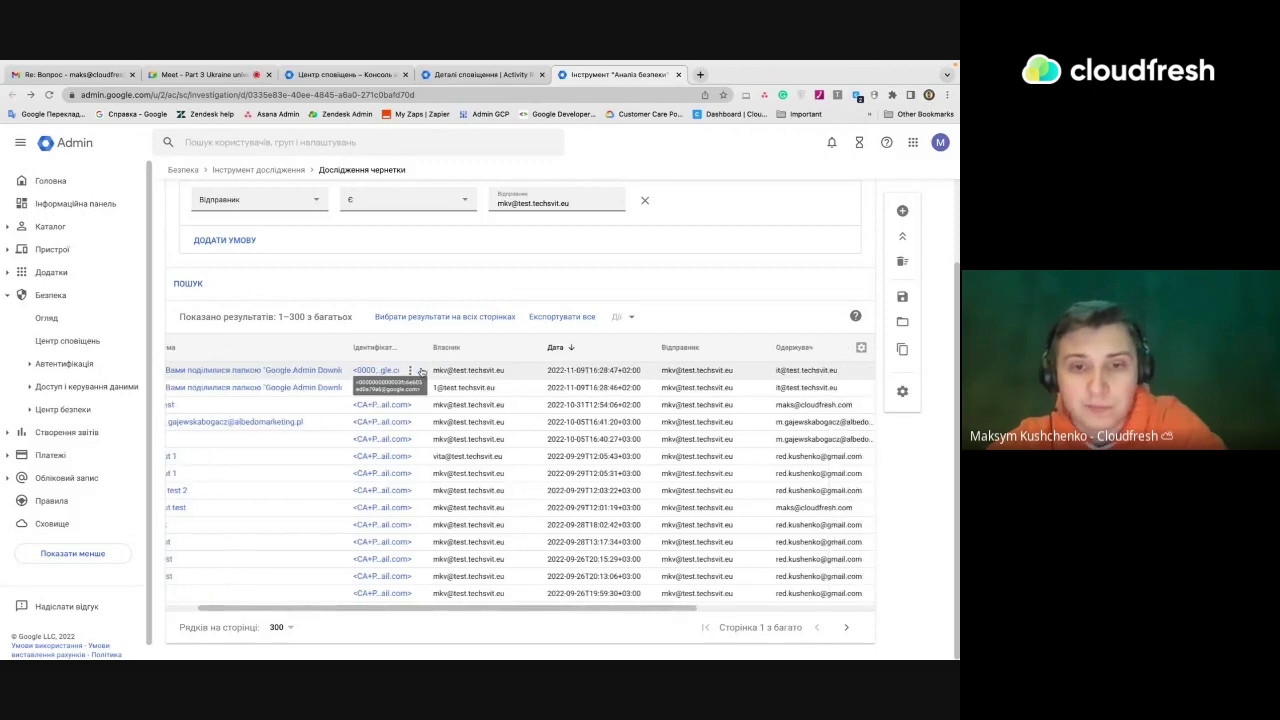
scroll(421, 371, "right", 4)
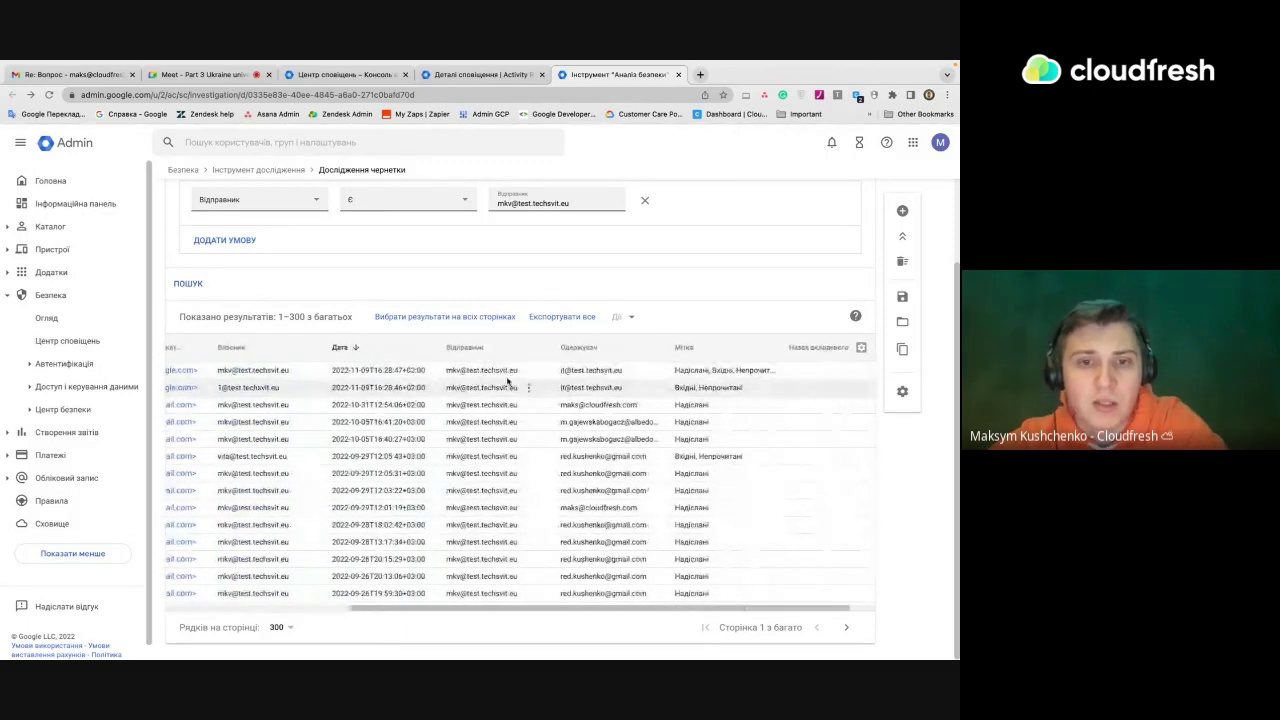
scroll(581, 367, "right", 2)
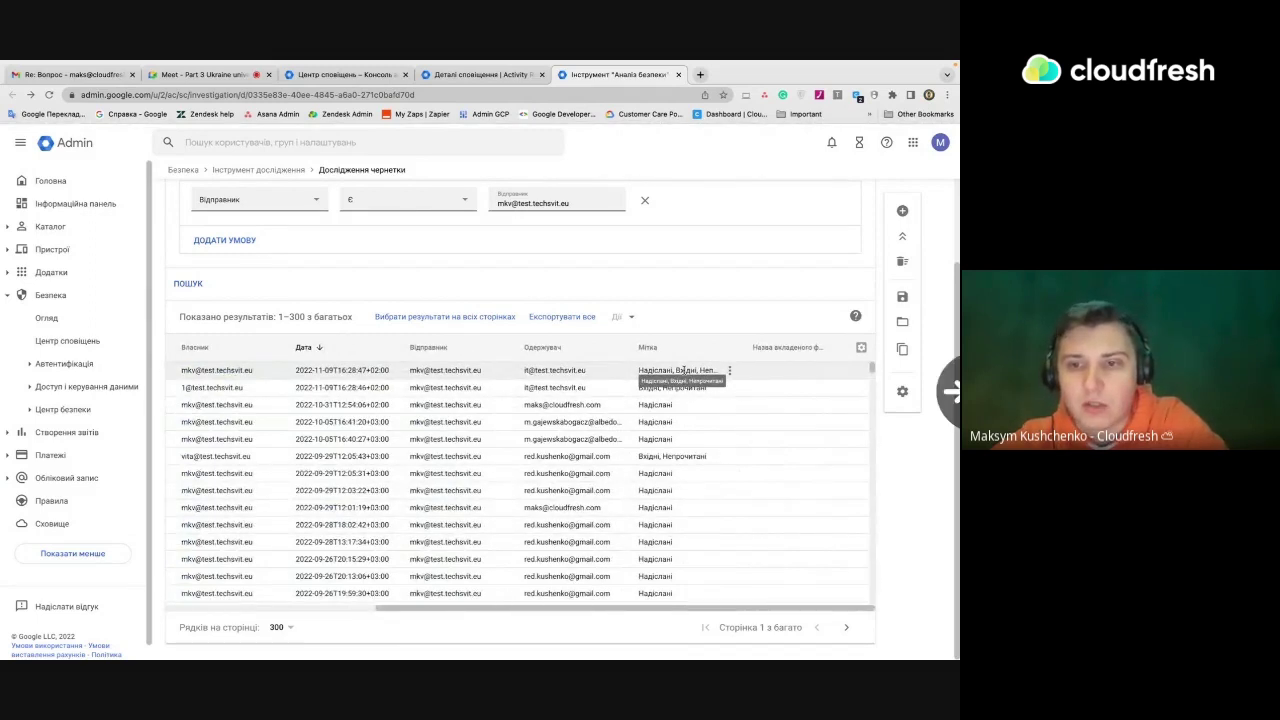
scroll(492, 411, "left", 3)
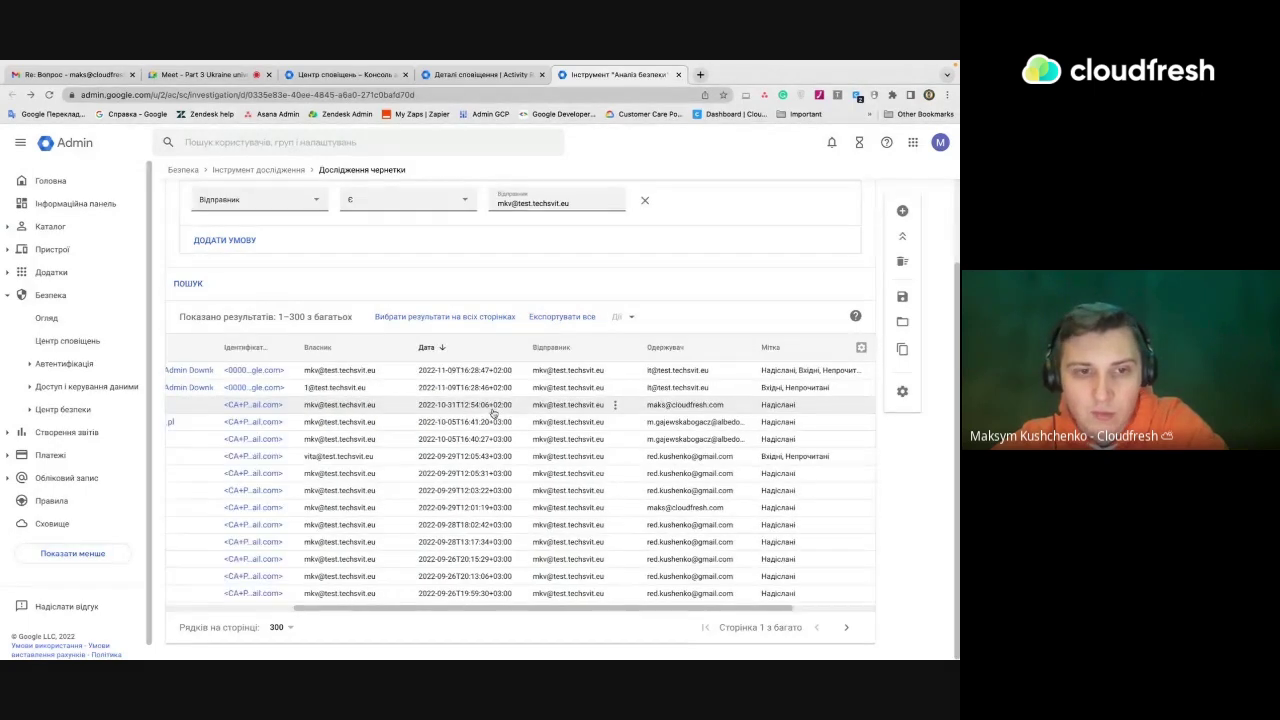
scroll(492, 411, "left", 3)
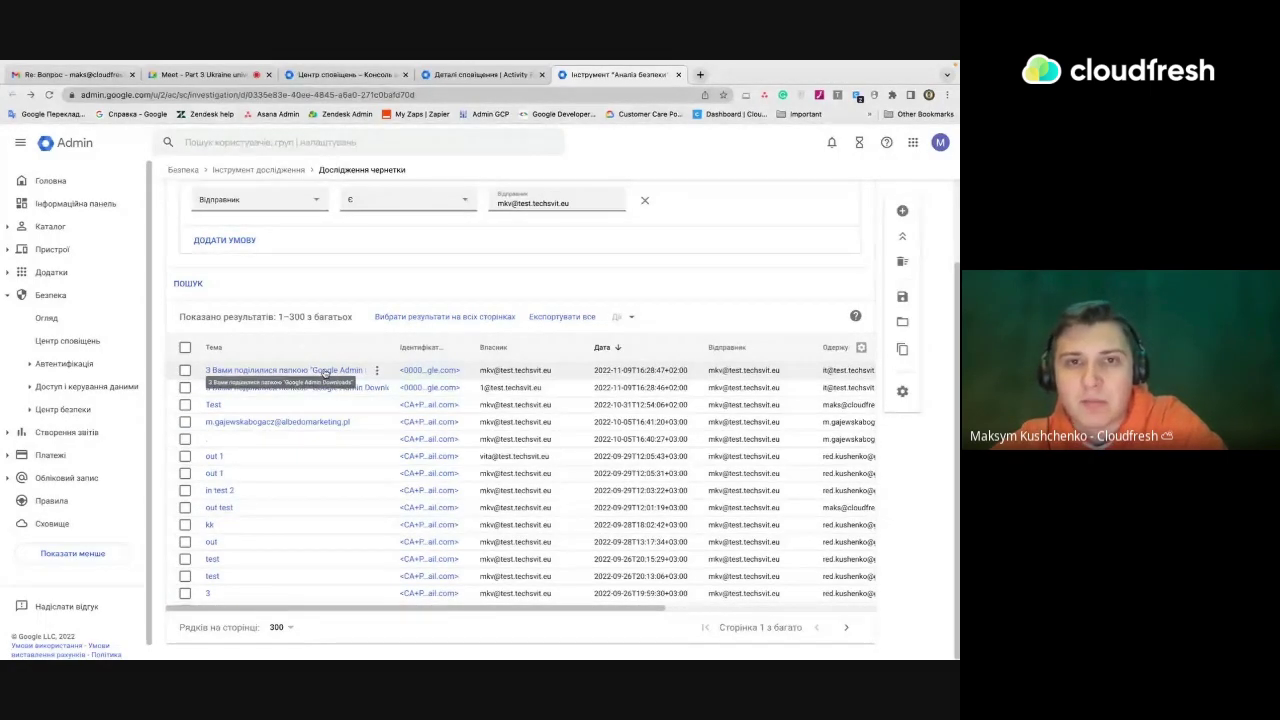
- Open the details of the first 'Google Admin Downloads' shared-folder message
left_click(325, 372)
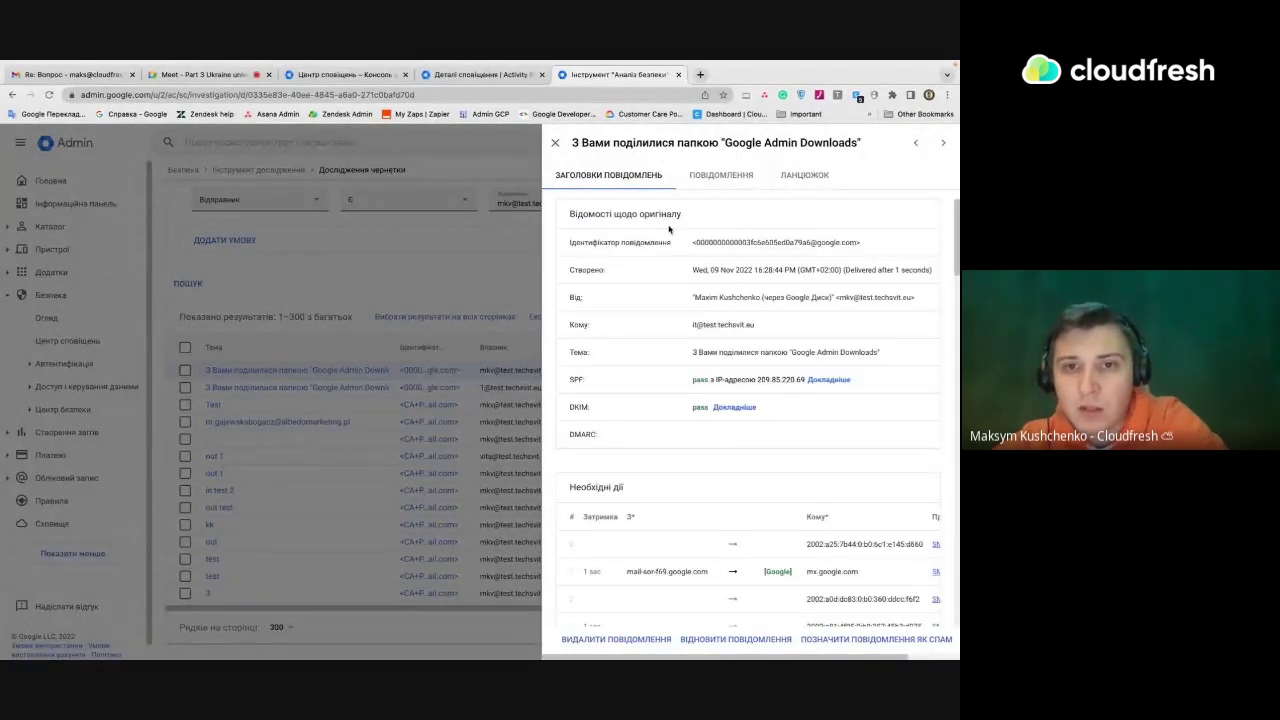
scroll(779, 220, "down", 1)
scroll(779, 220, "up", 1)
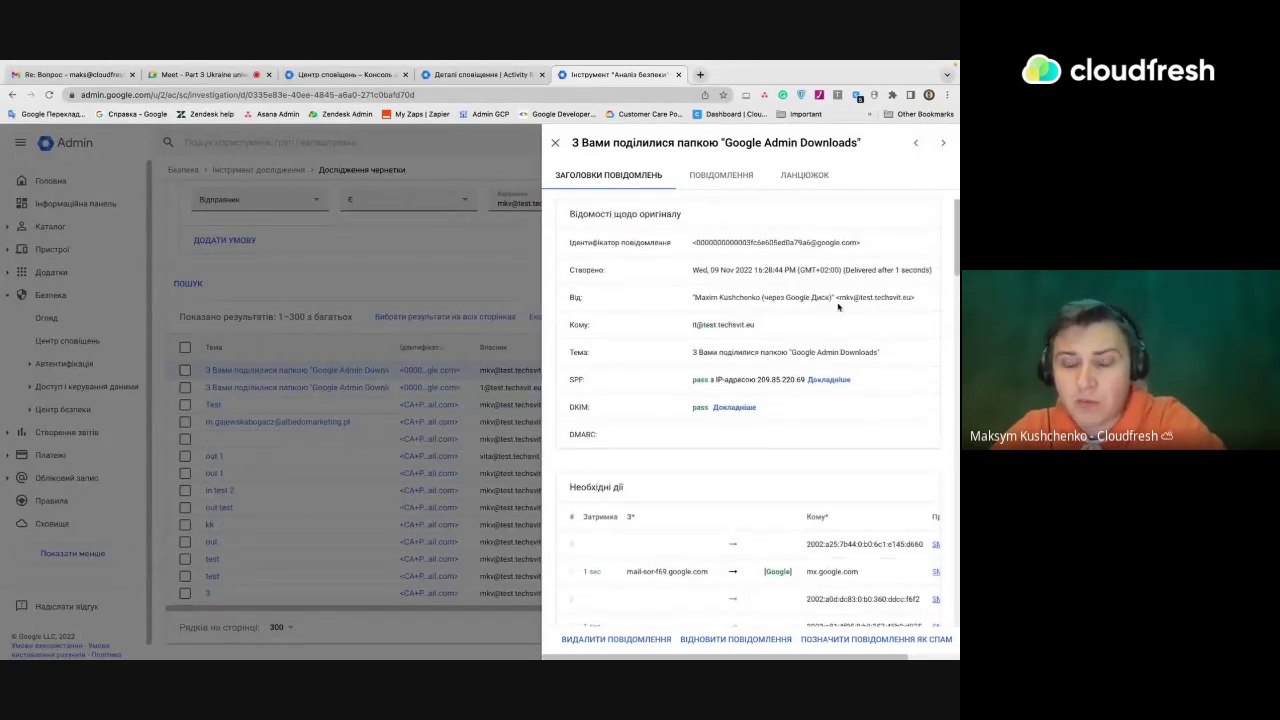
scroll(838, 307, "down", 2)
scroll(750, 290, "up", 2)
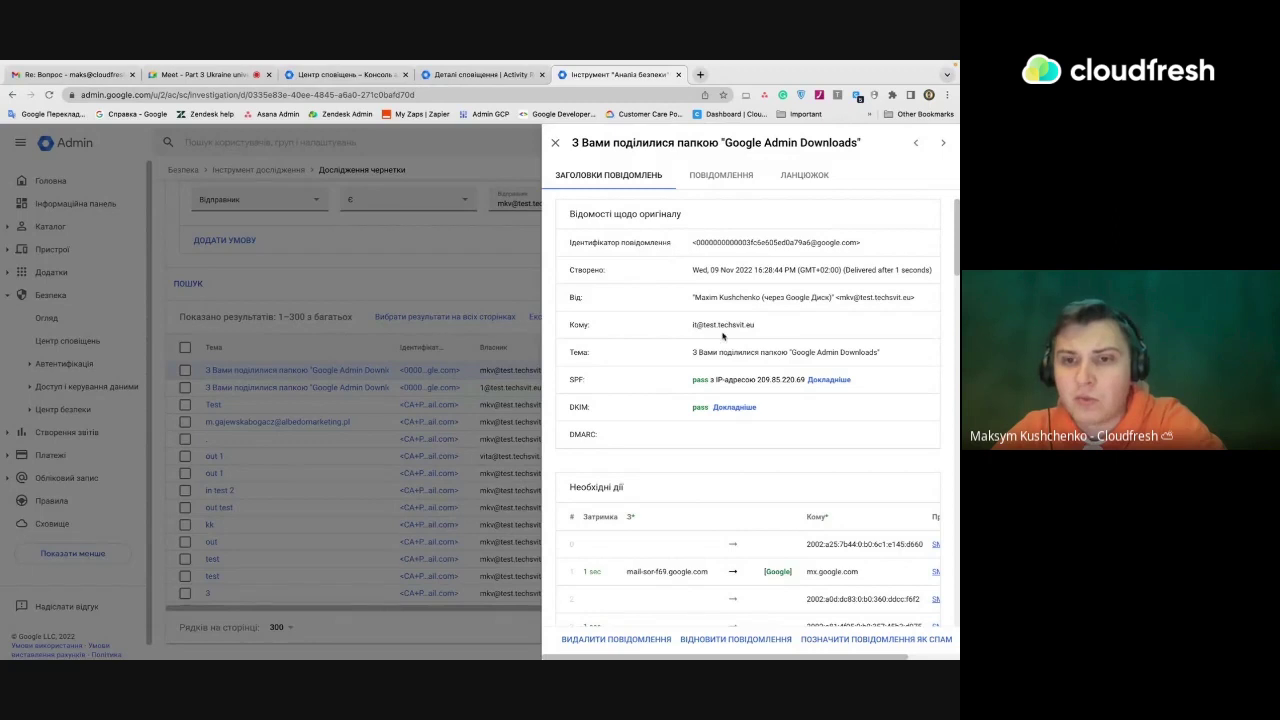
scroll(723, 336, "down", 3)
scroll(725, 381, "down", 1)
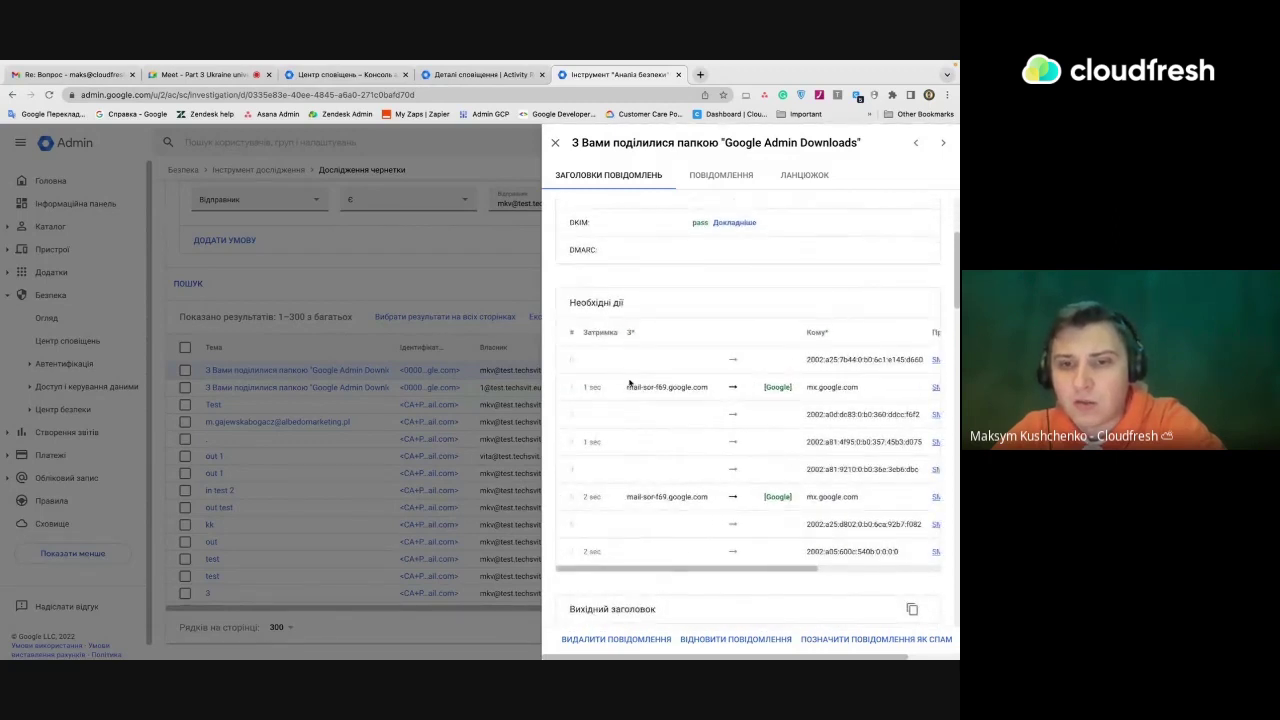
- Inspect the delivery hops' mail server names, then reach the Вихідний заголовок header section
scroll(757, 394, "right", 2)
scroll(752, 396, "left", 2)
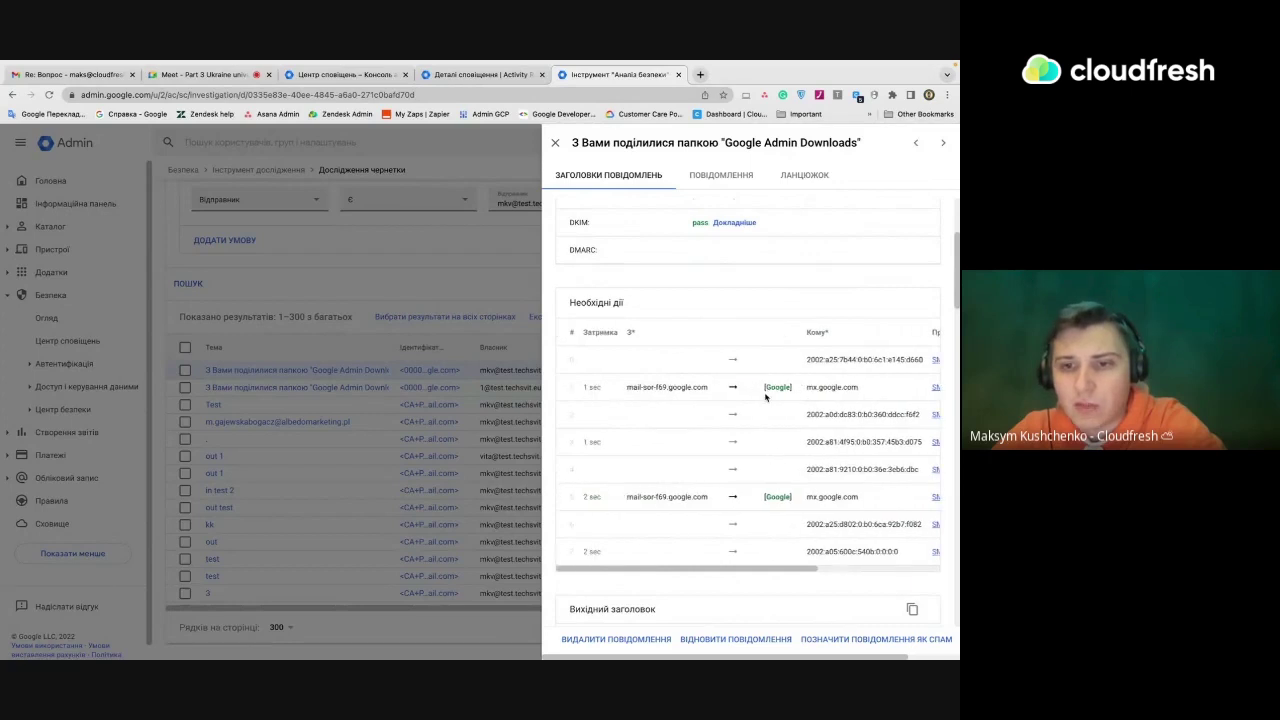
left_click_drag(628, 387, 710, 387)
left_click(710, 387)
scroll(709, 387, "right", 2)
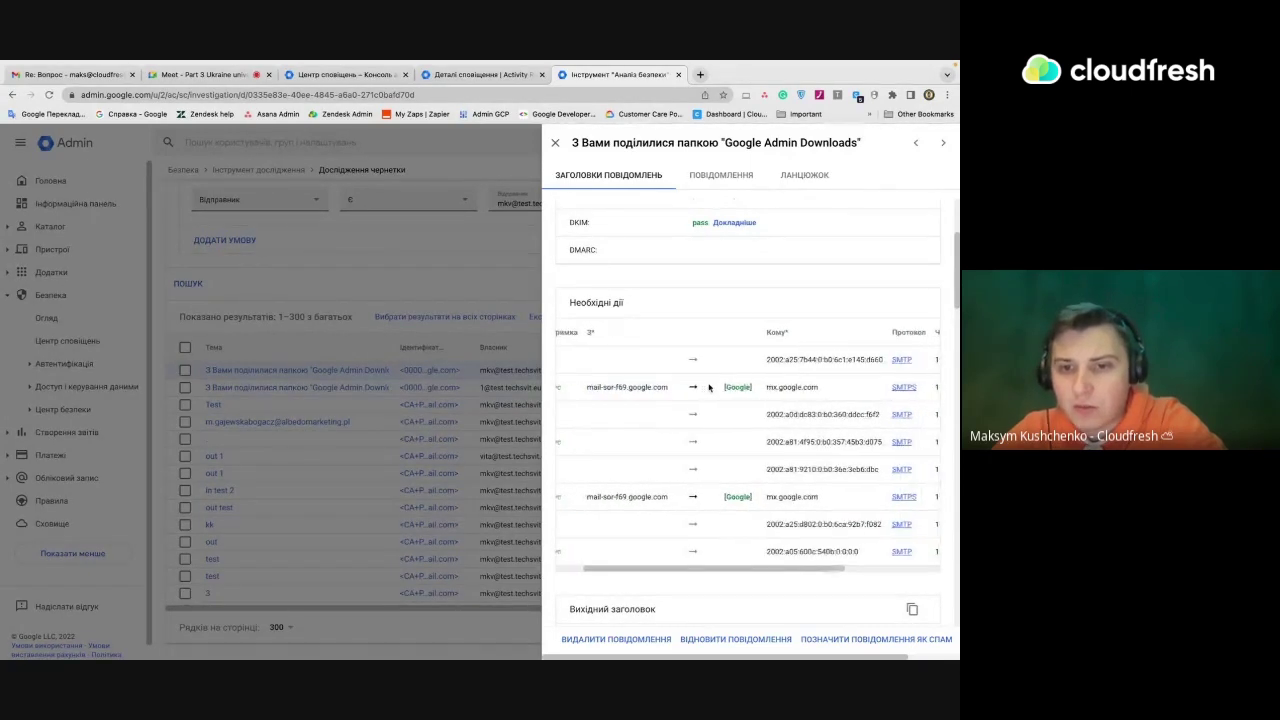
scroll(709, 387, "right", 2)
left_click_drag(737, 387, 790, 387)
scroll(774, 387, "right", 2)
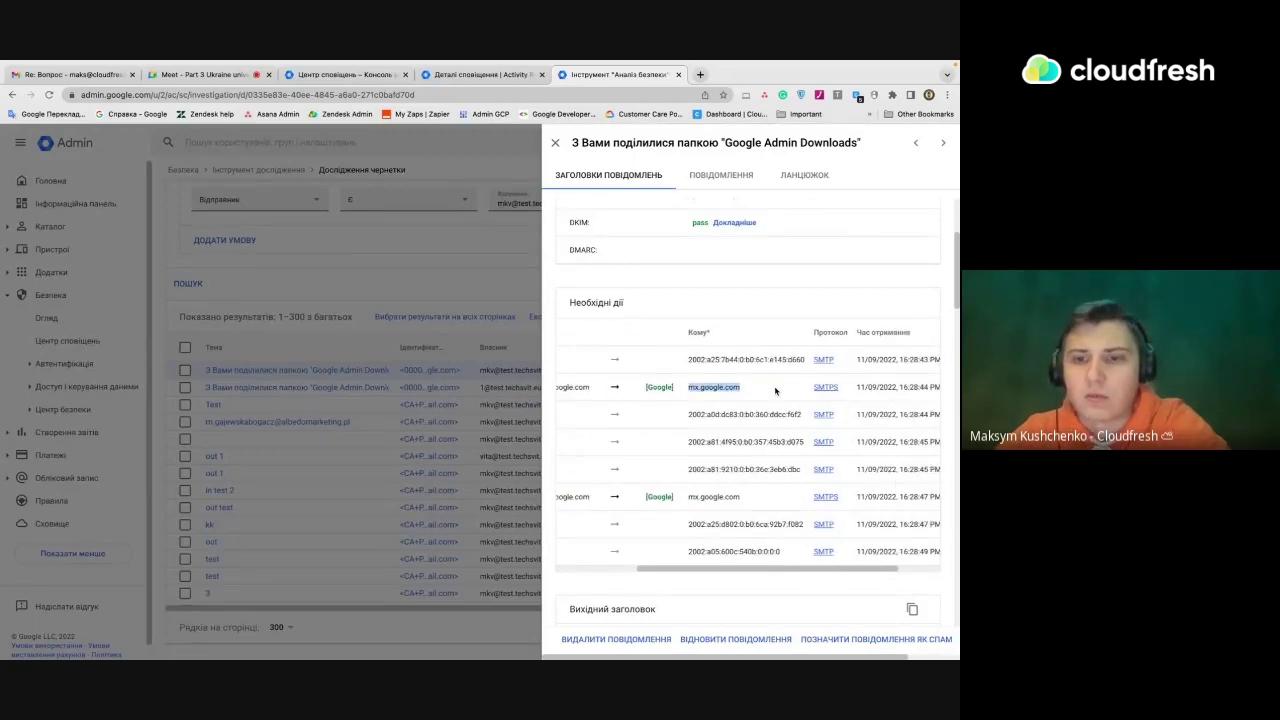
scroll(776, 389, "right", 3)
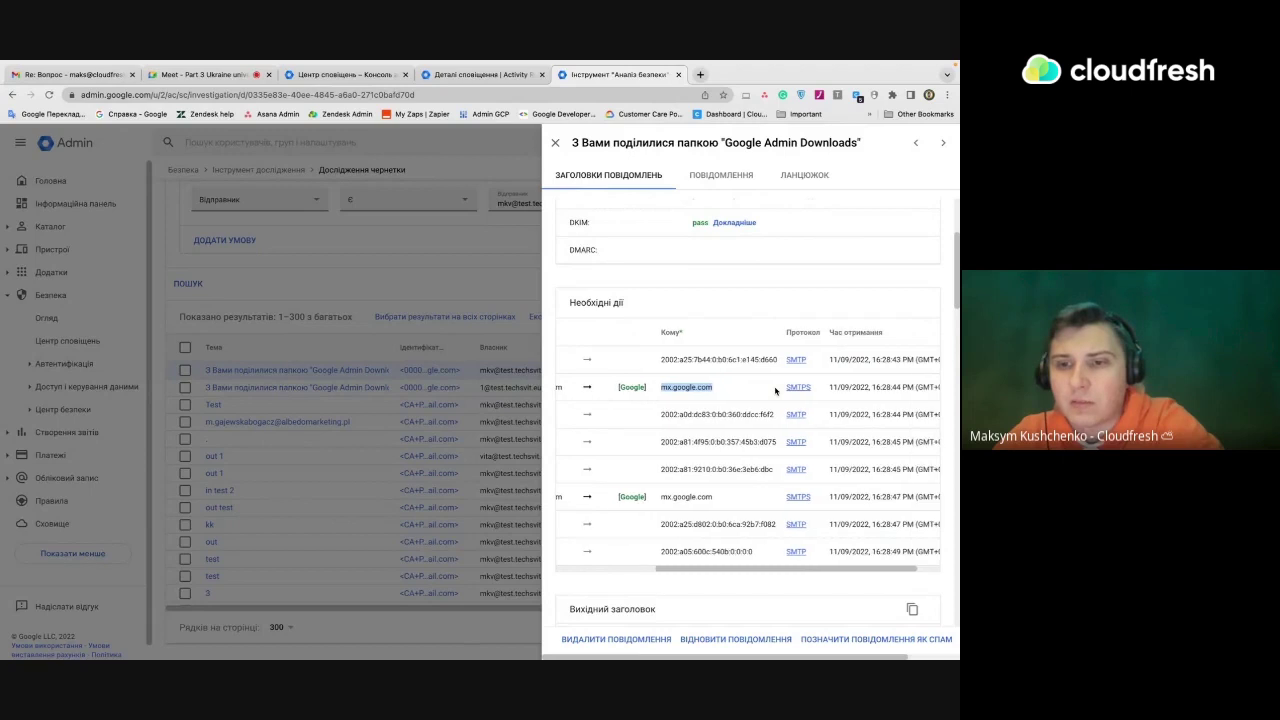
left_click(833, 388)
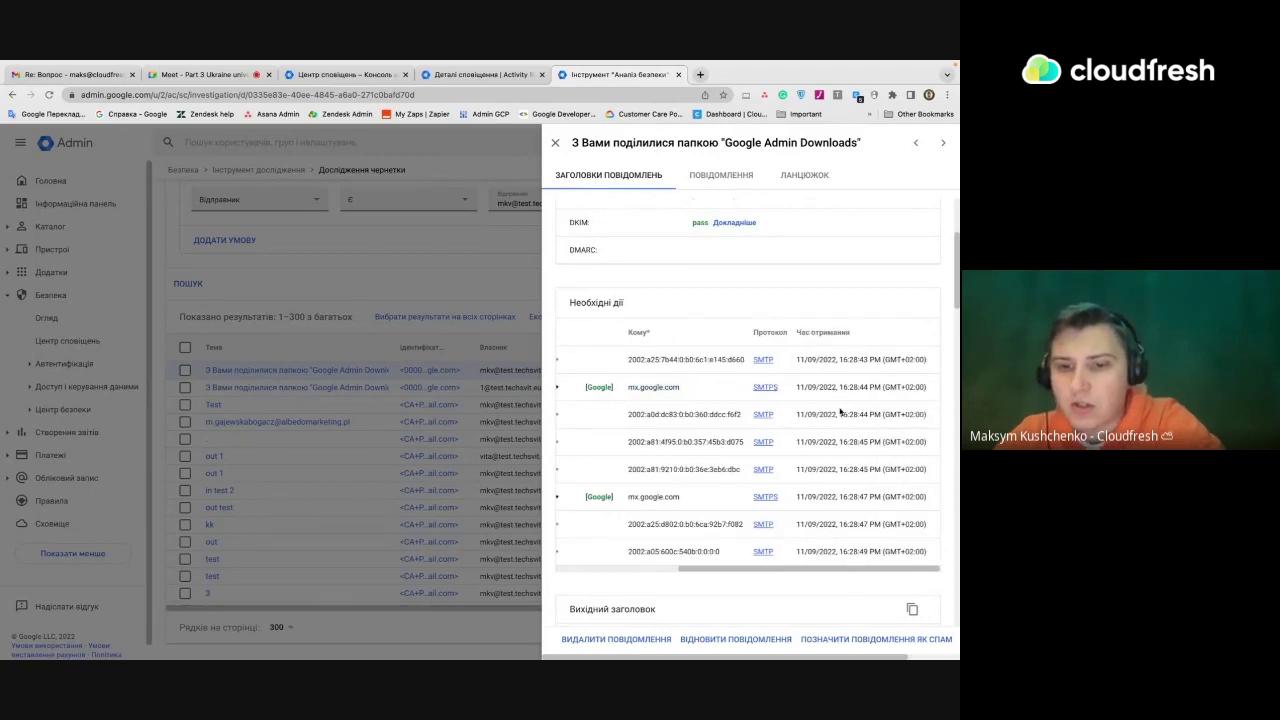
scroll(840, 411, "down", 5)
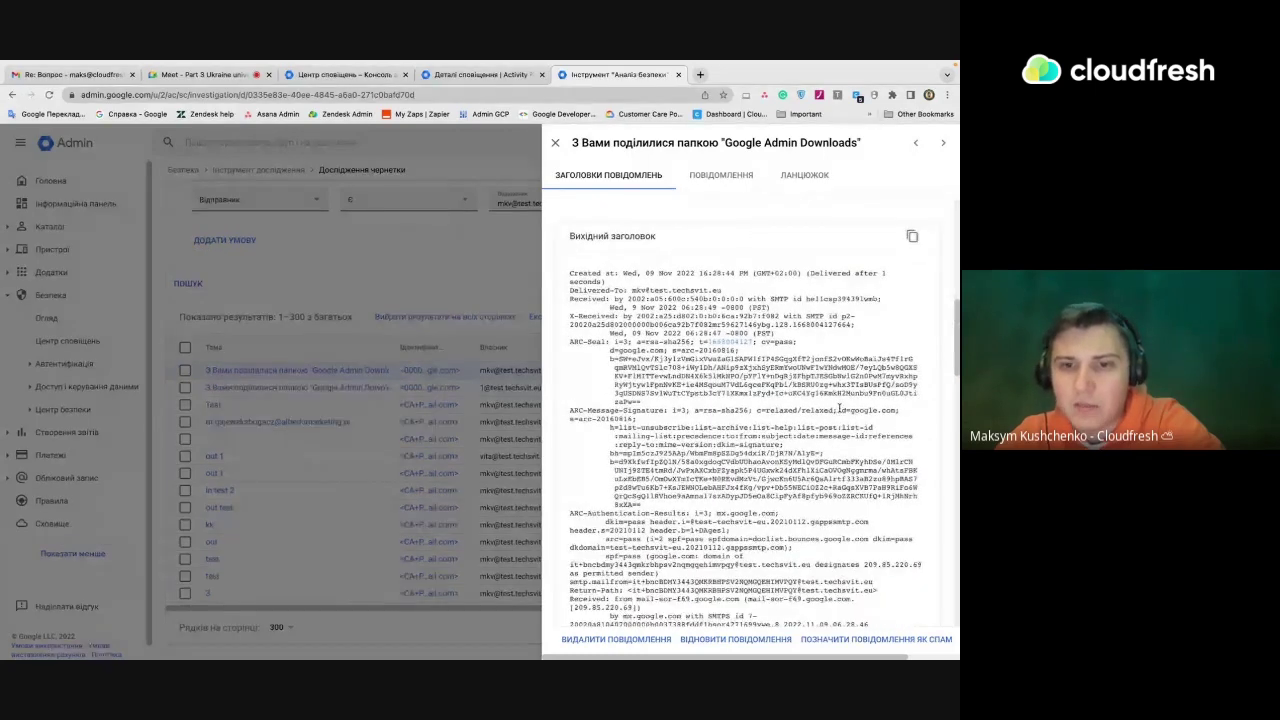
scroll(838, 410, "down", 1)
- Show the ПОВІДОМЛЕННЯ view with the shared-folder email's rendered body
left_click(716, 178)
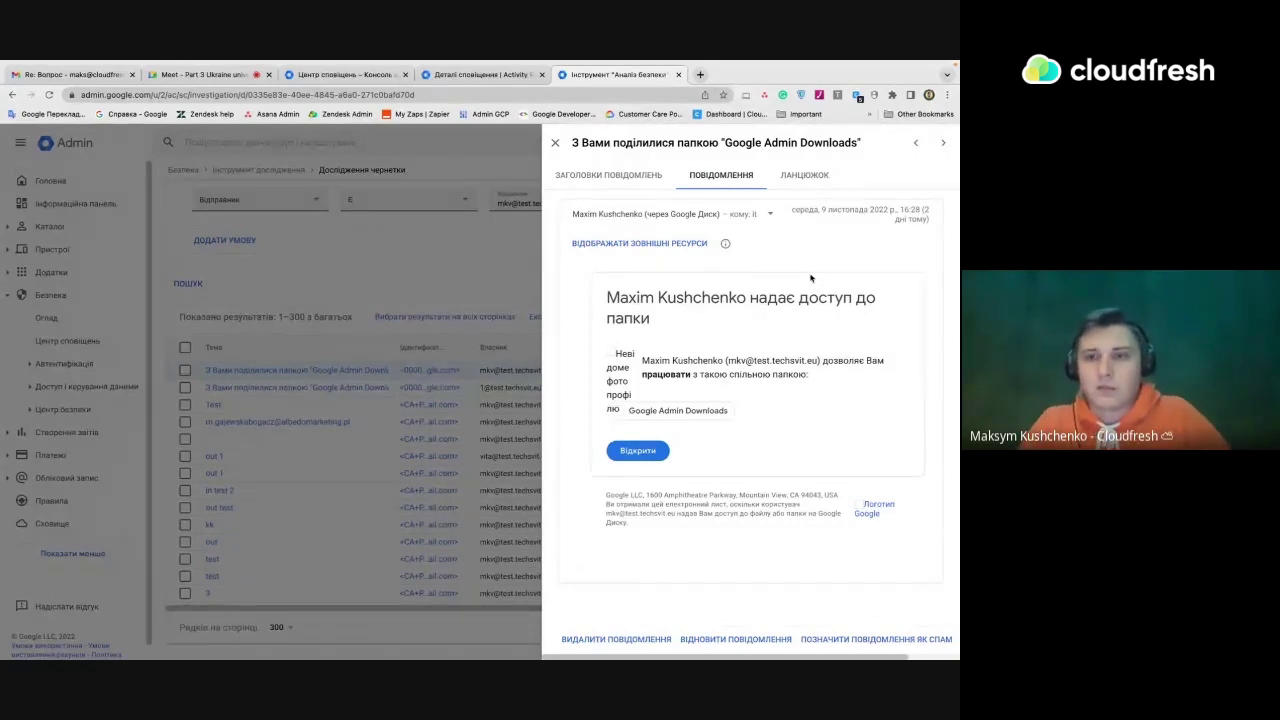
- Check the 'кому' sender and recipient details, then open the ЛАНЦЮЖОК thread view
left_click(760, 215)
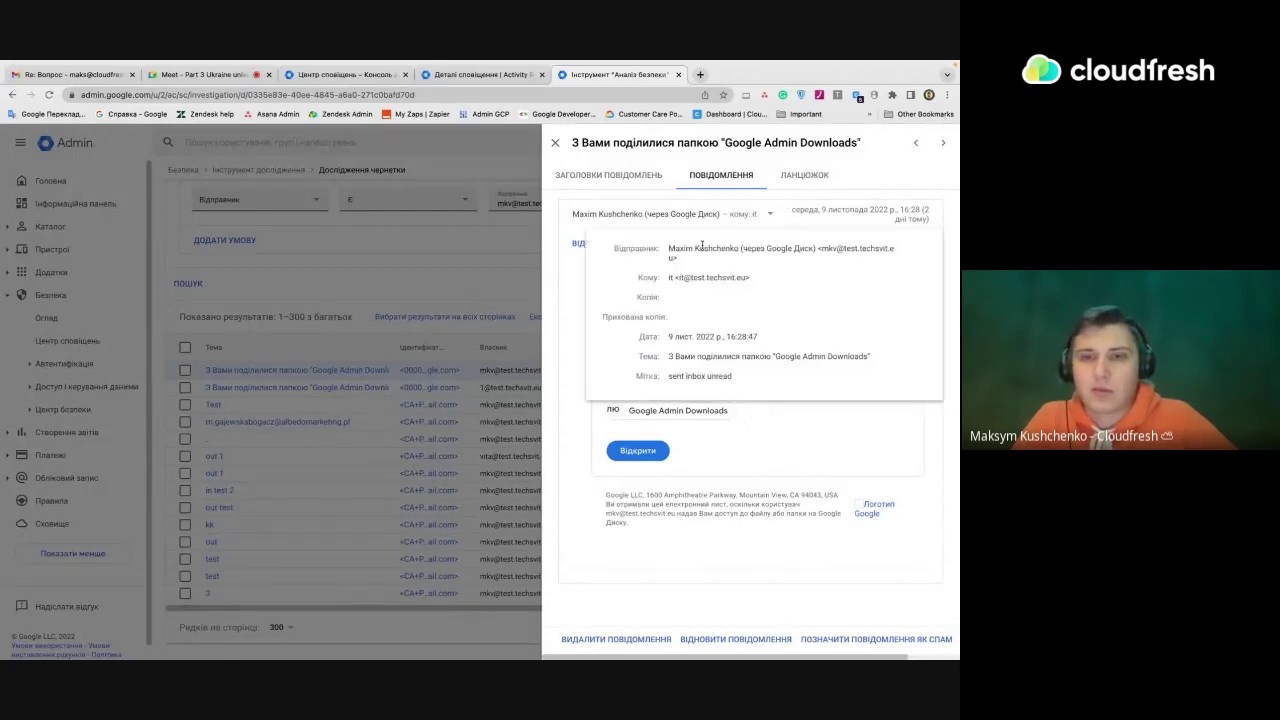
left_click(755, 418)
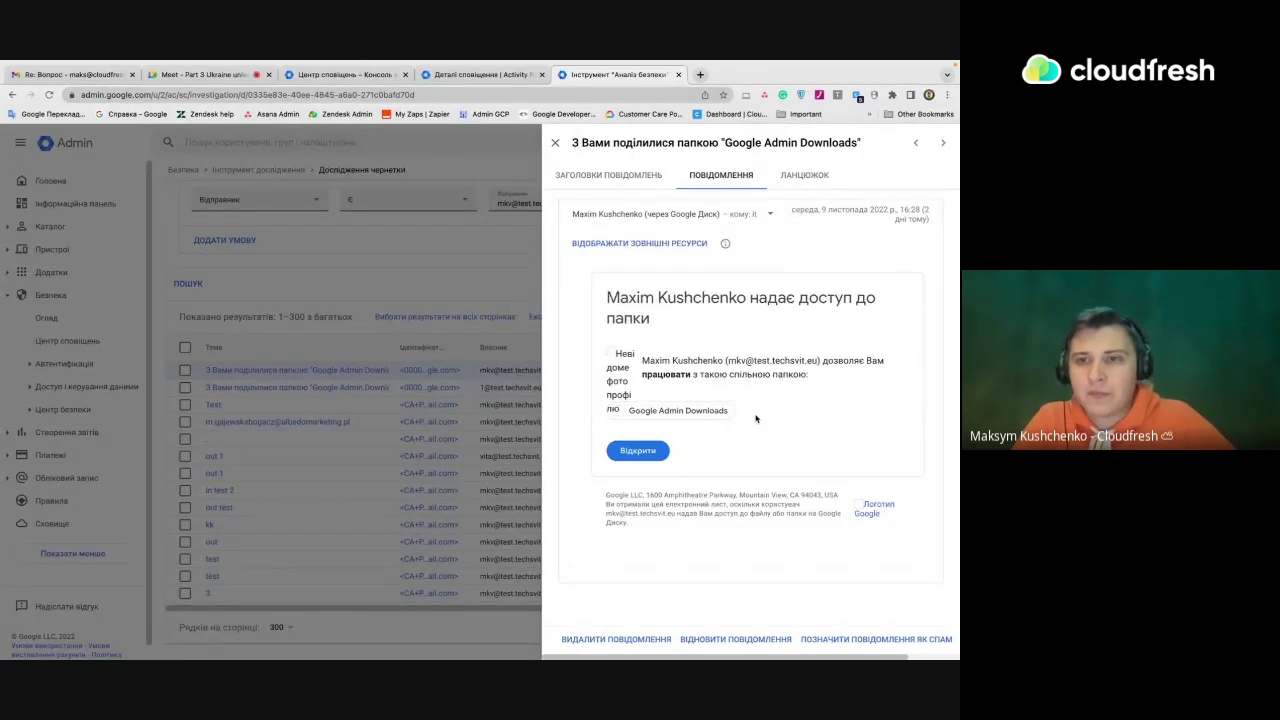
left_click(786, 177)
left_click(804, 176)
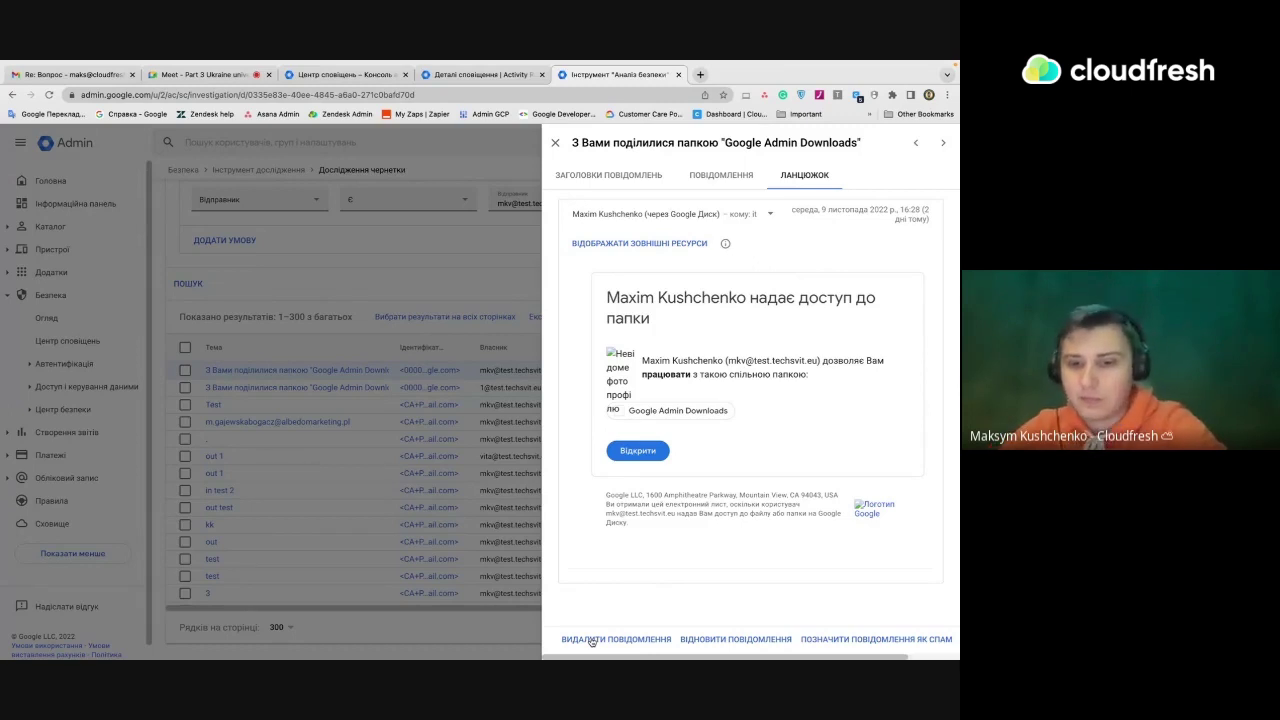
- Review the БІЛЬШЕ extra actions like quarantine, dismiss them, and close the message panel
scroll(592, 642, "right", 2)
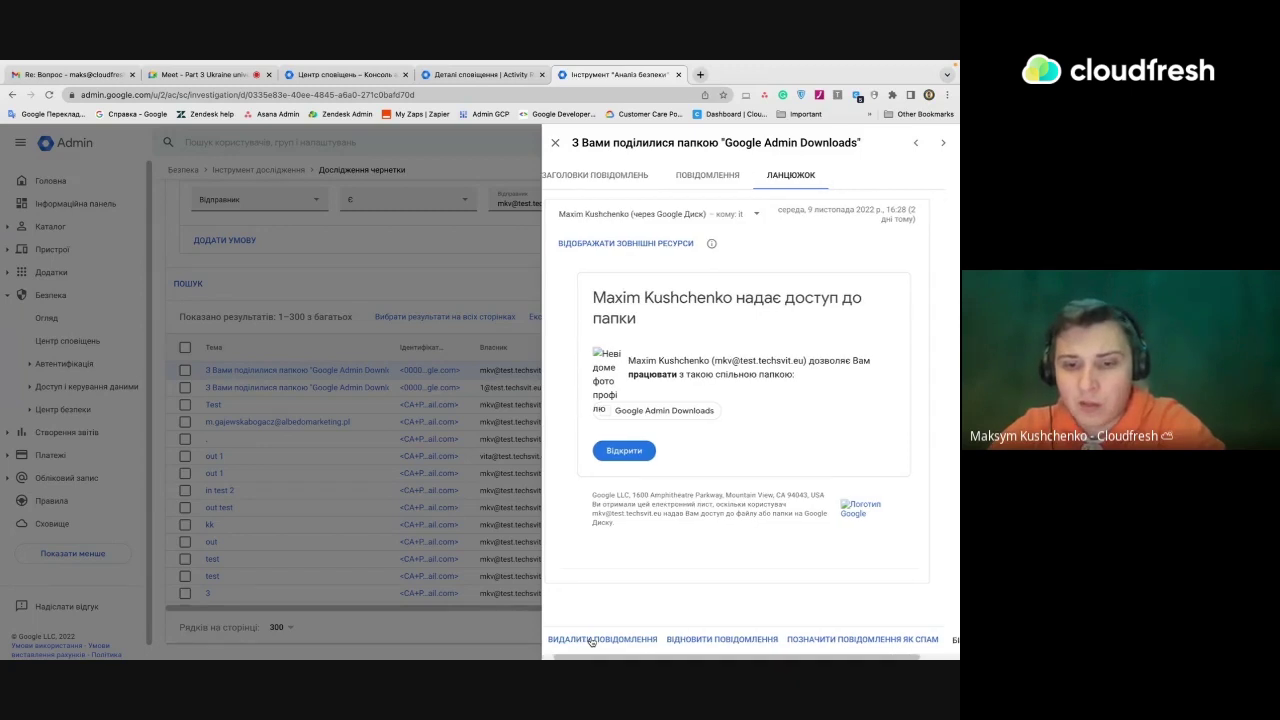
scroll(592, 642, "right", 4)
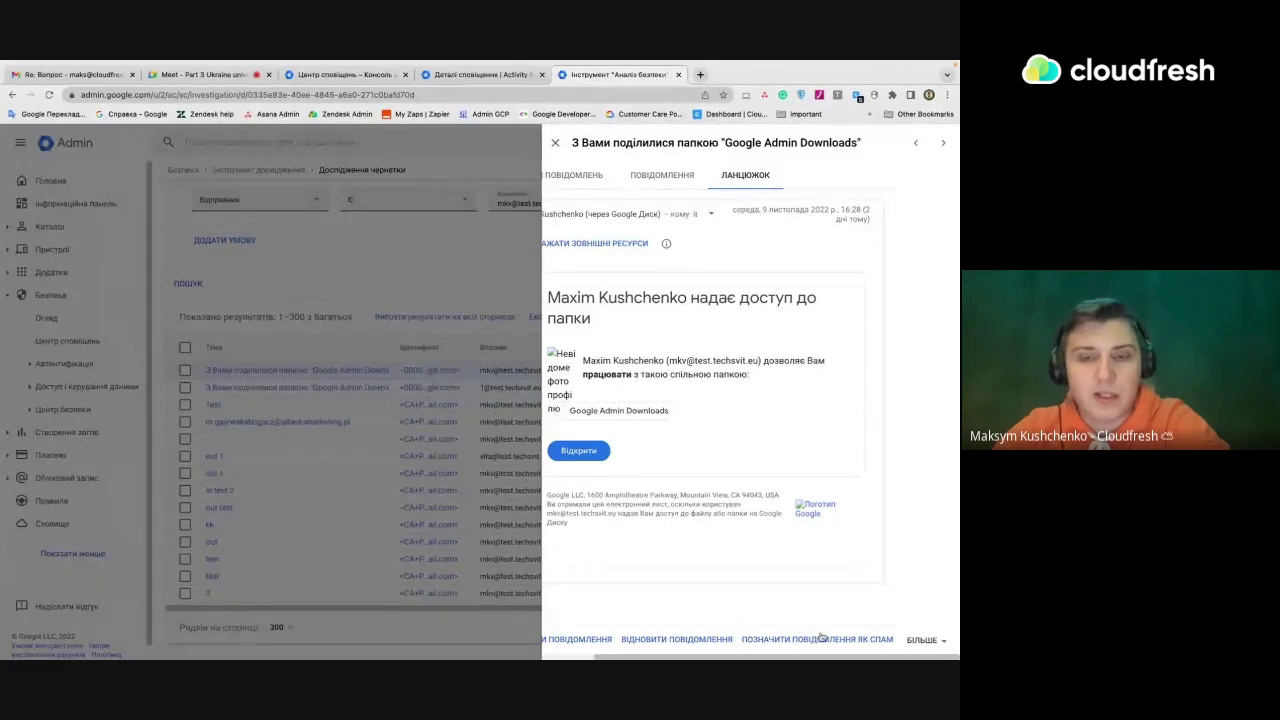
left_click(918, 640)
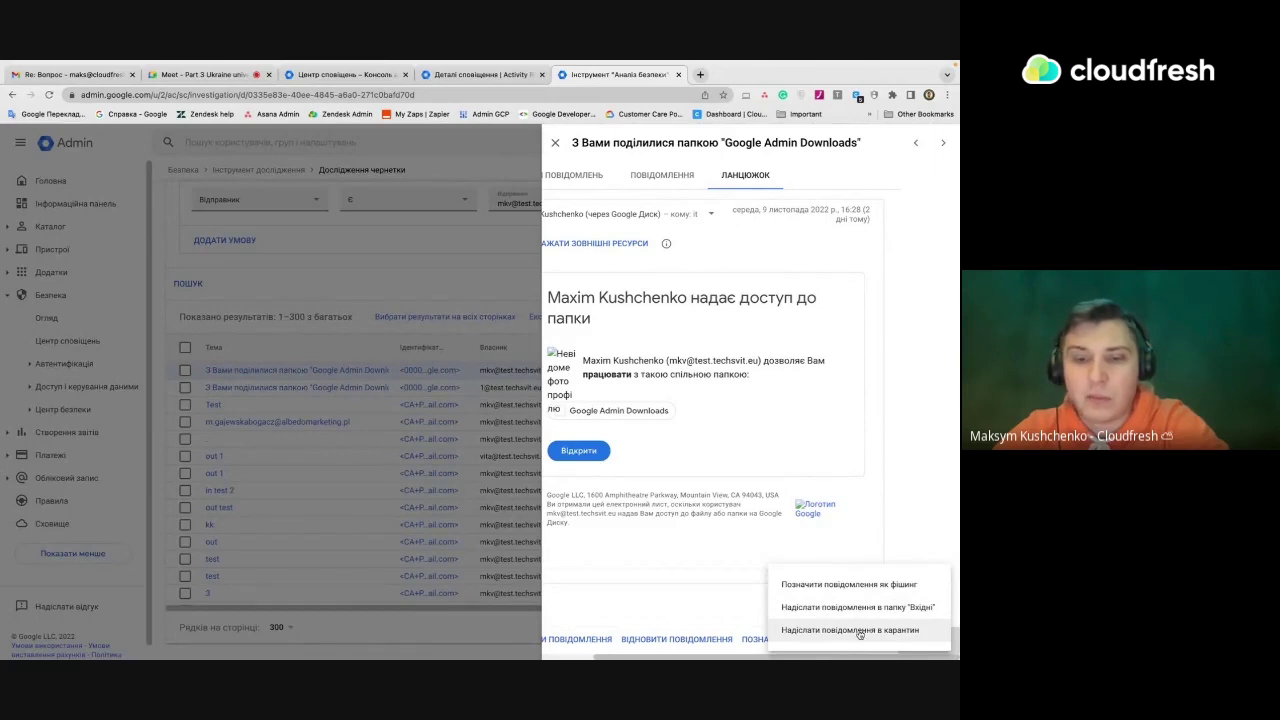
left_click(733, 601)
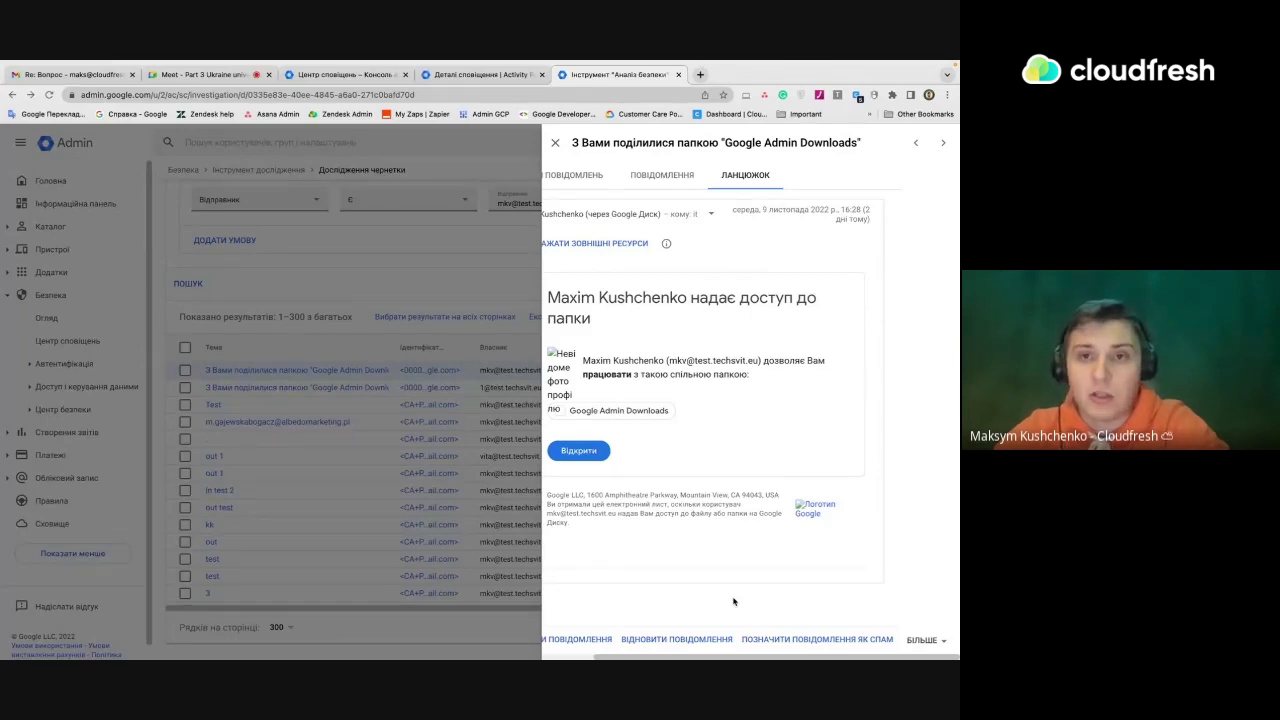
scroll(733, 601, "left", 3)
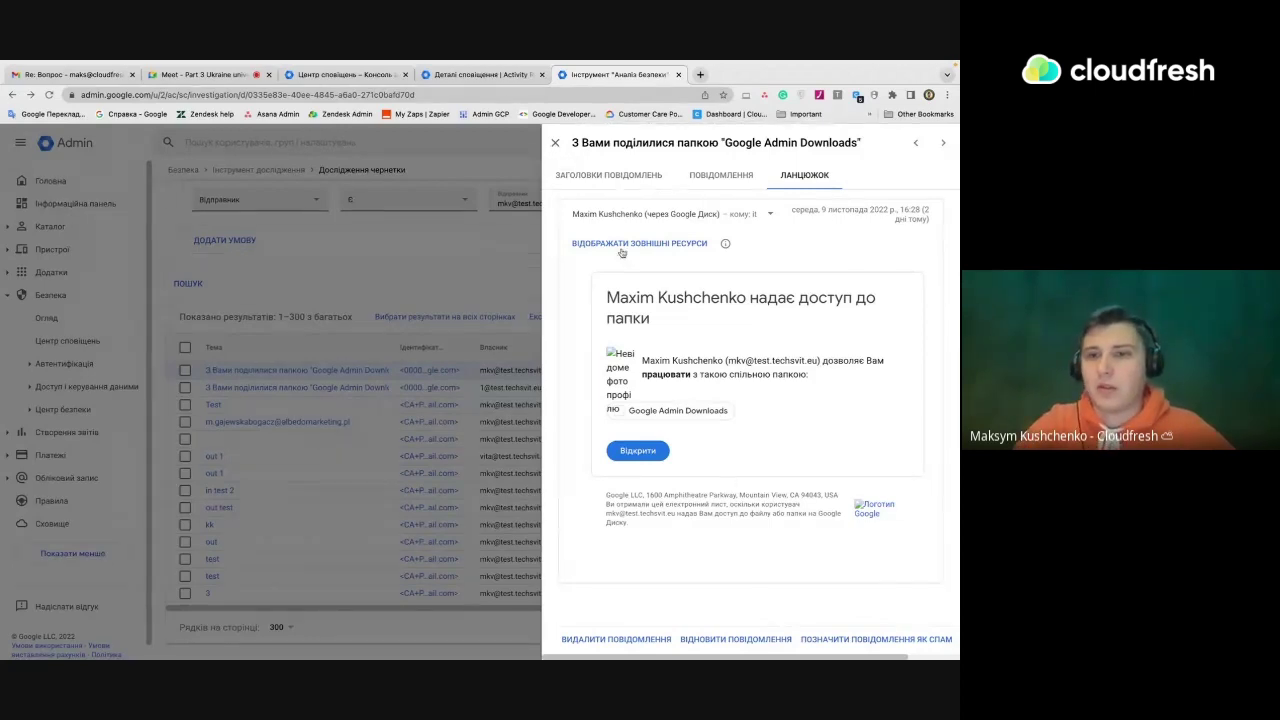
left_click(556, 146)
- Change the search data source to Події в журналі Диска
scroll(522, 369, "up", 2)
scroll(522, 369, "up", 1)
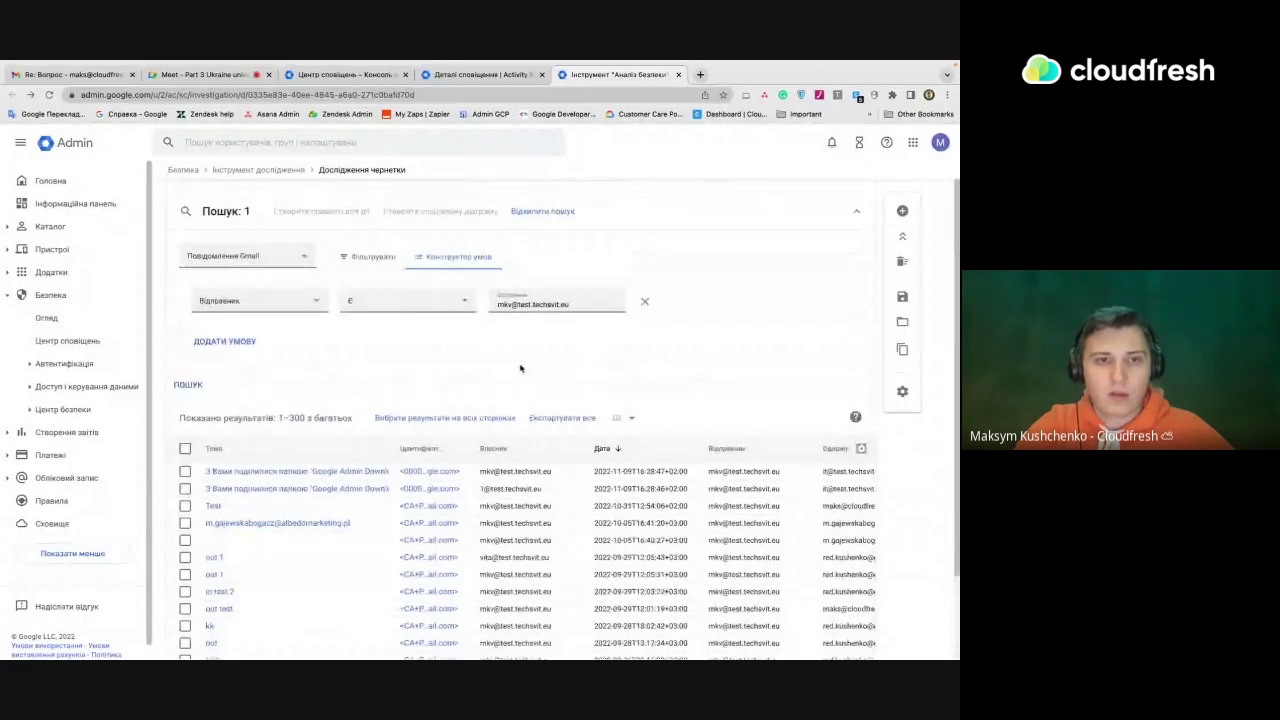
left_click(280, 268)
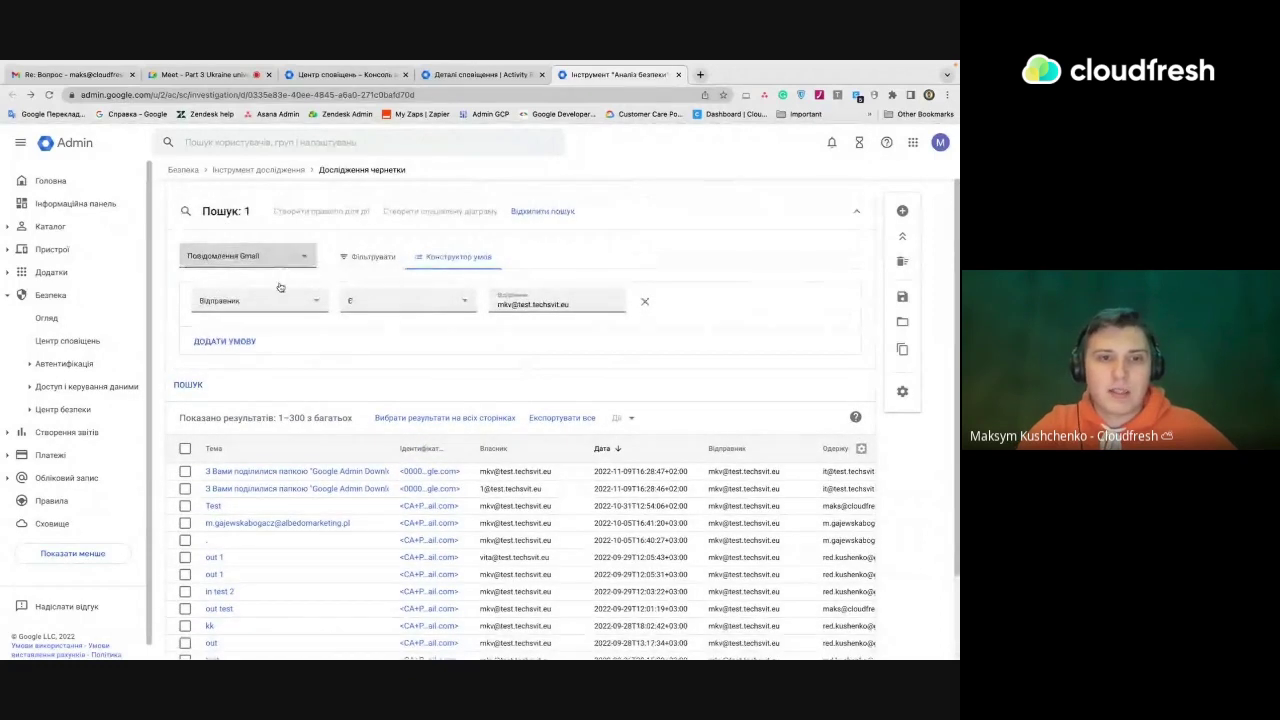
scroll(276, 326, "up", 2)
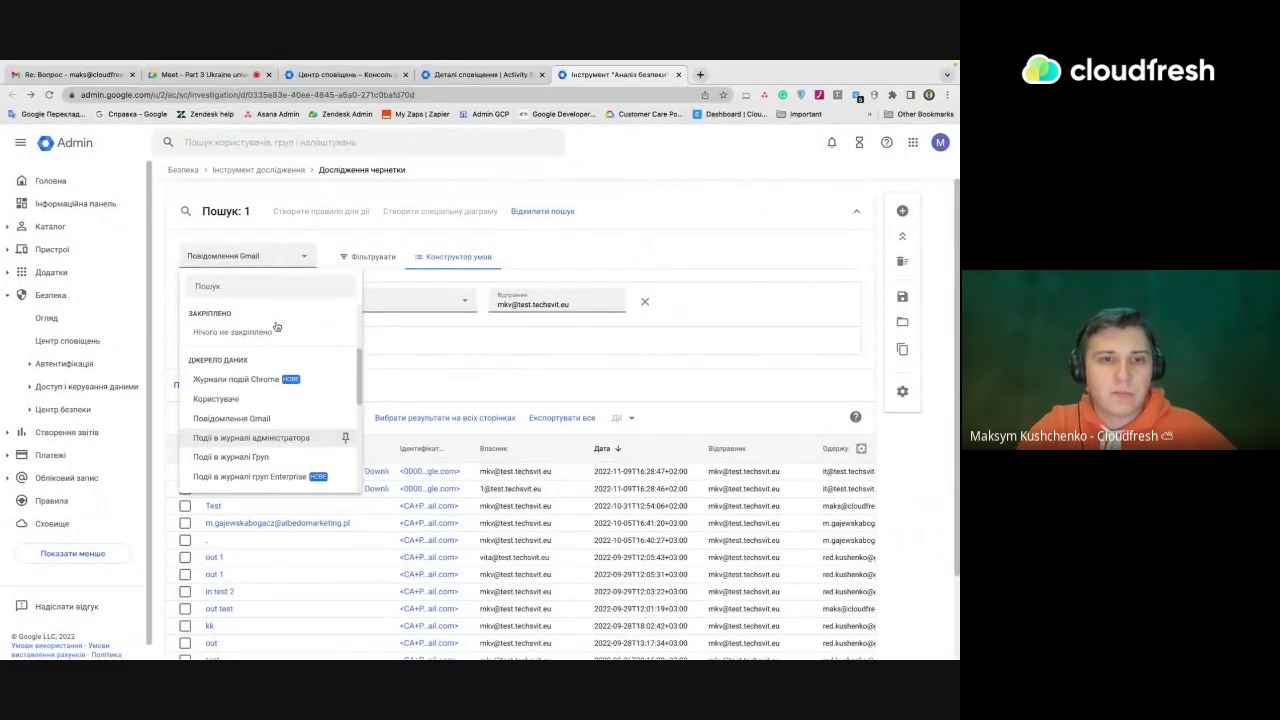
scroll(270, 344, "down", 2)
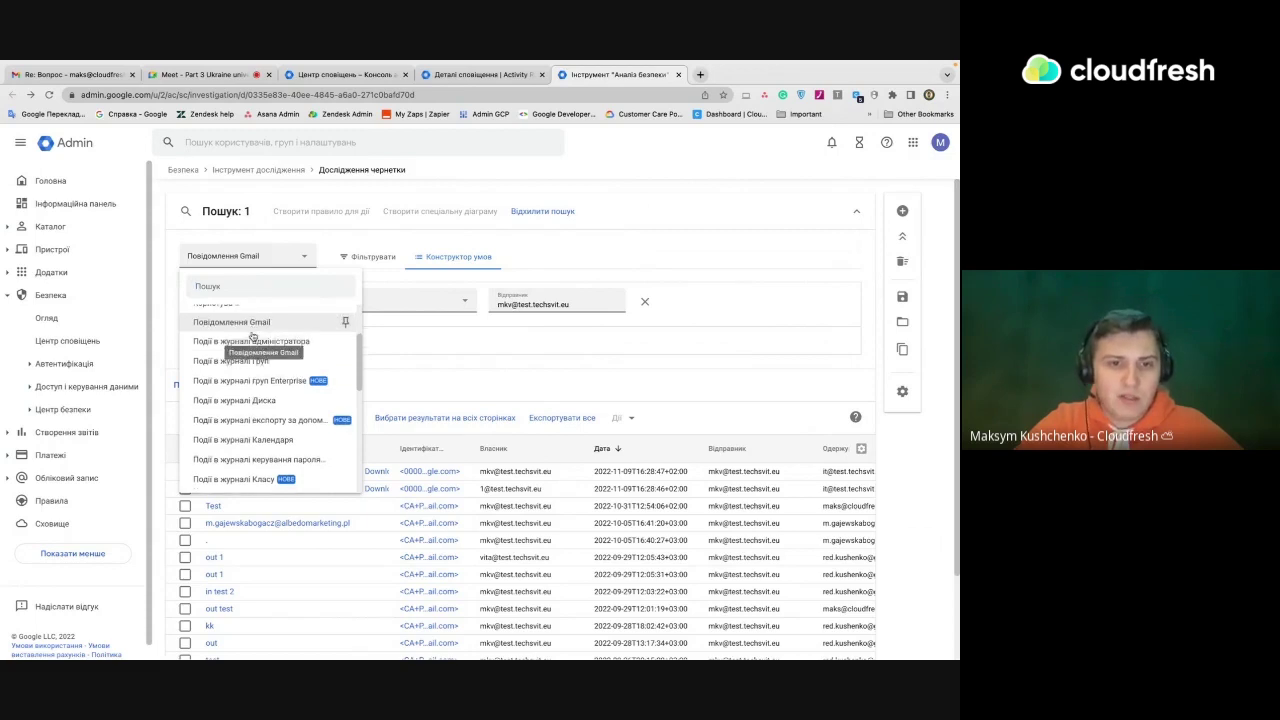
scroll(250, 340, "down", 1)
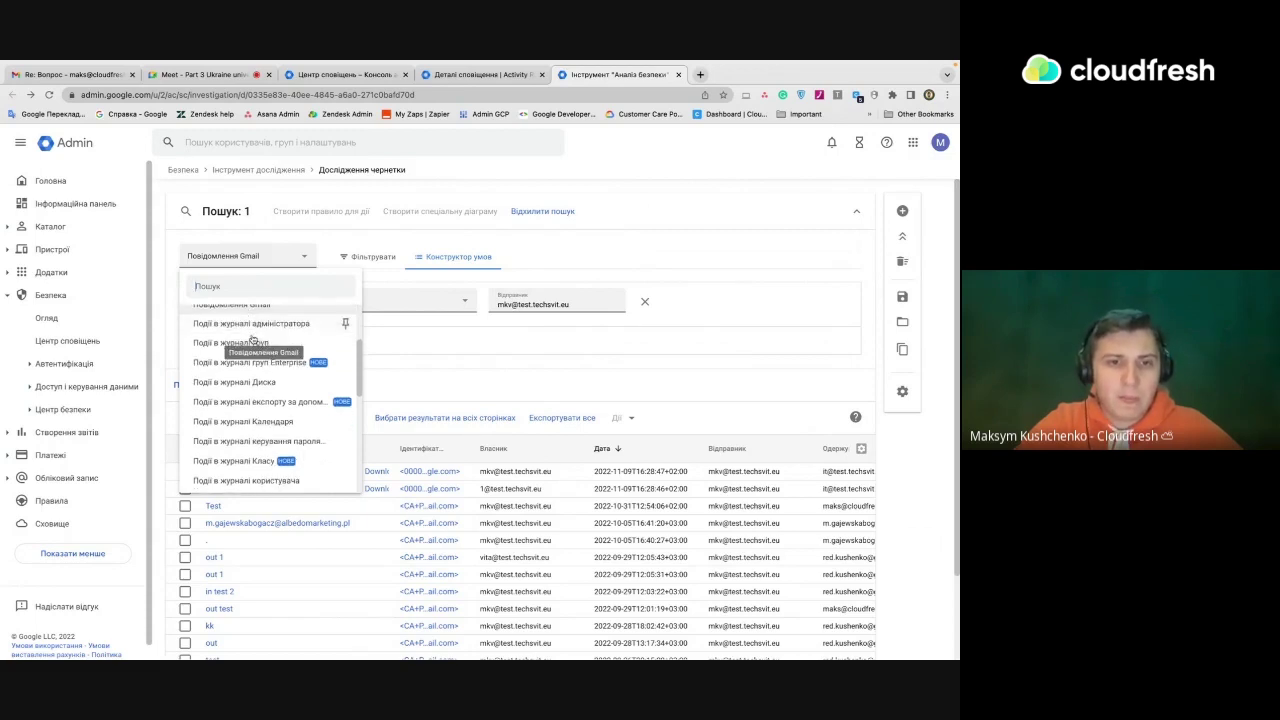
left_click(244, 383)
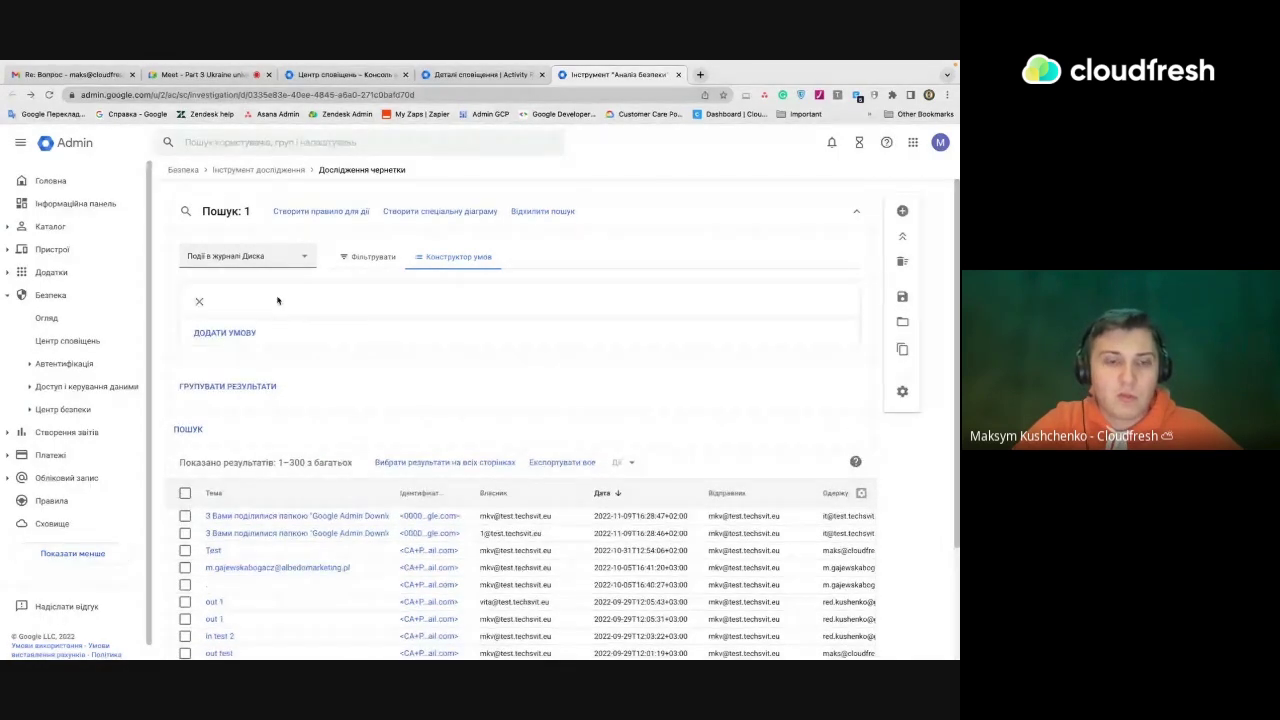
- Add a Власник condition and enter the user's e-mail as owner
left_click(248, 332)
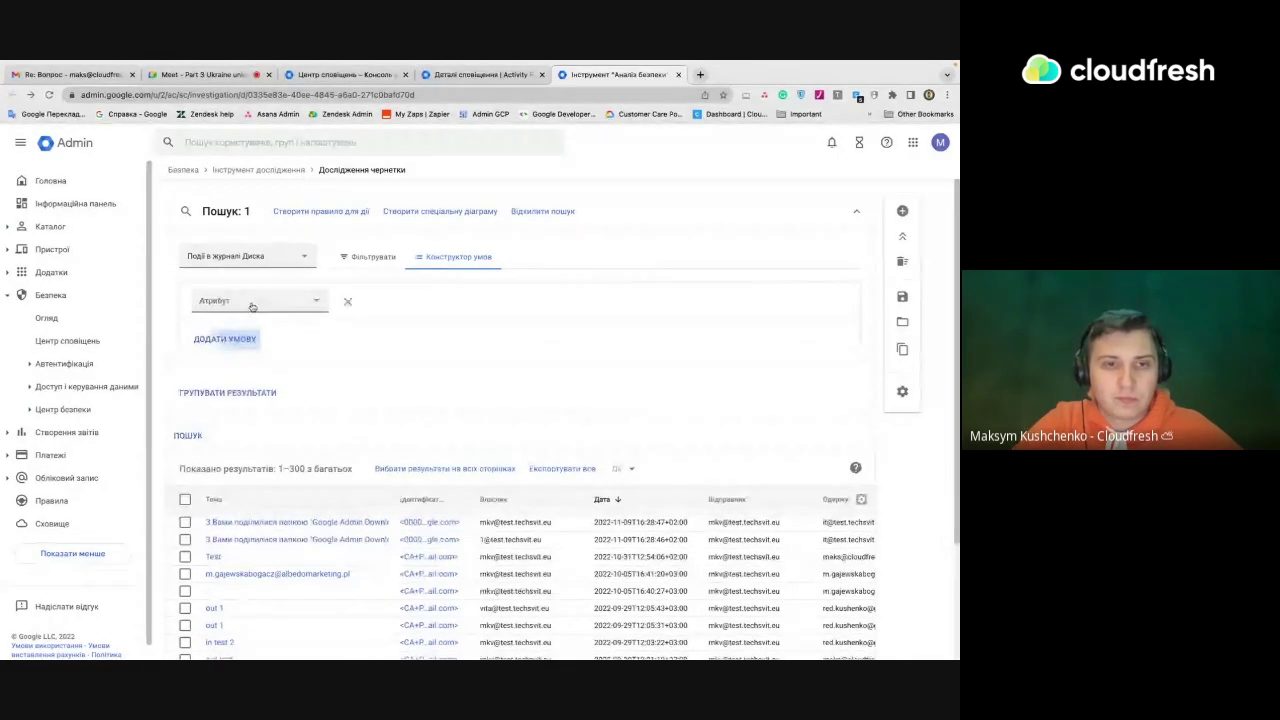
left_click(252, 307)
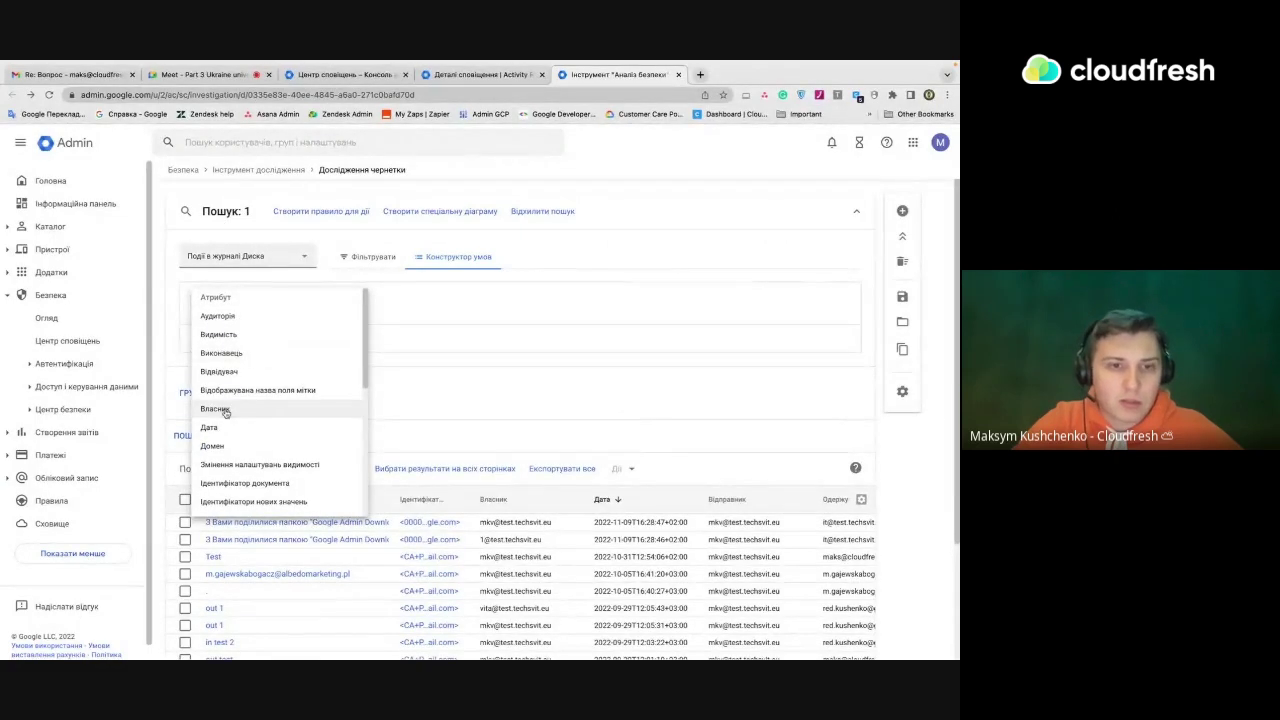
left_click(519, 314)
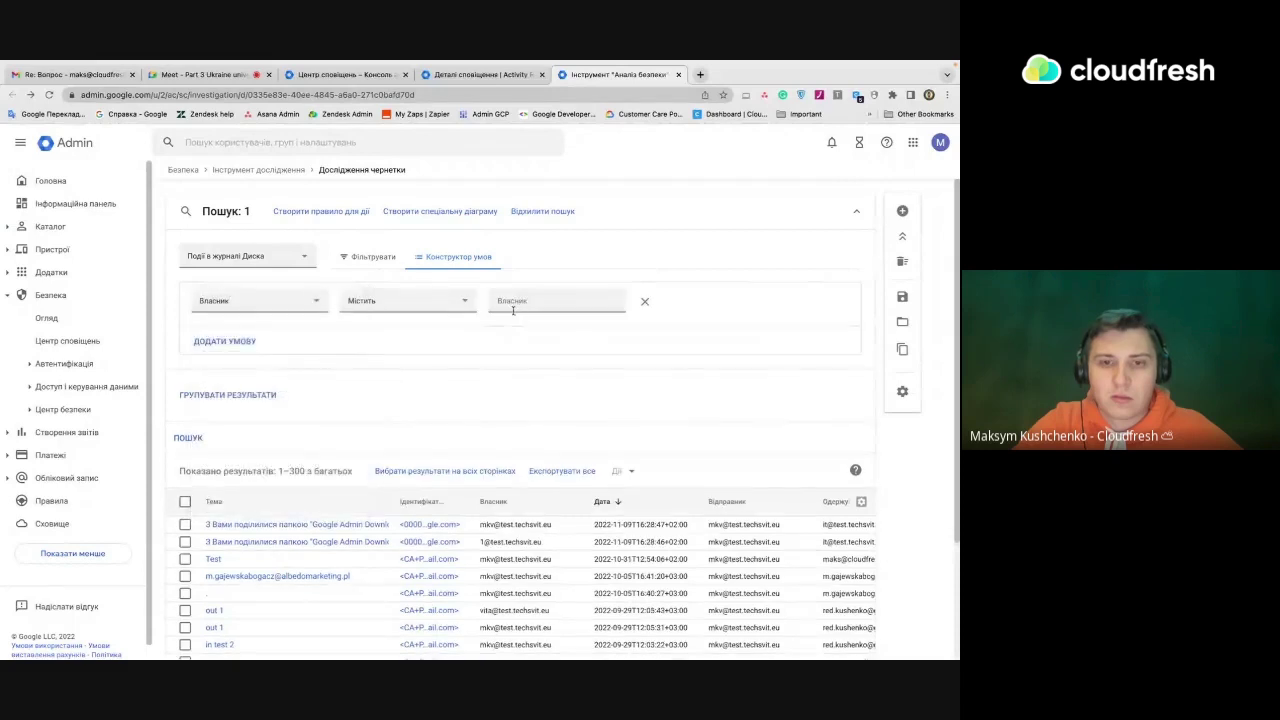
left_click(513, 306)
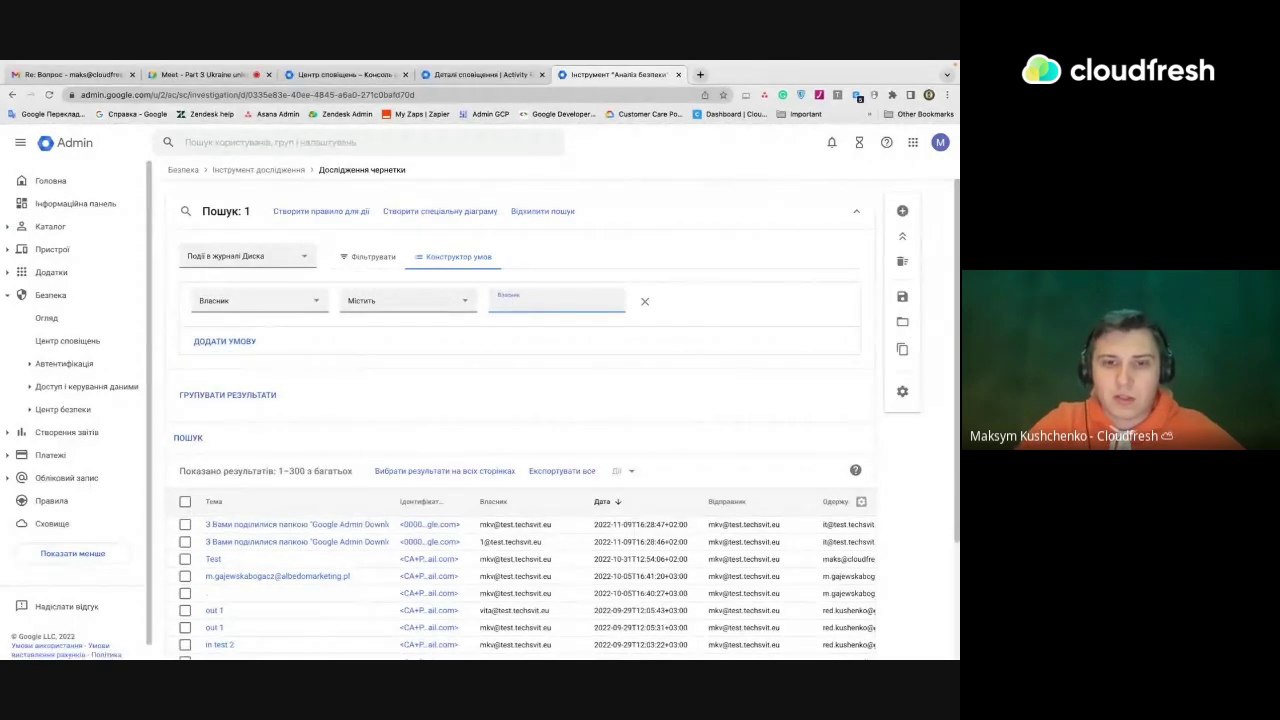
type("mkv")
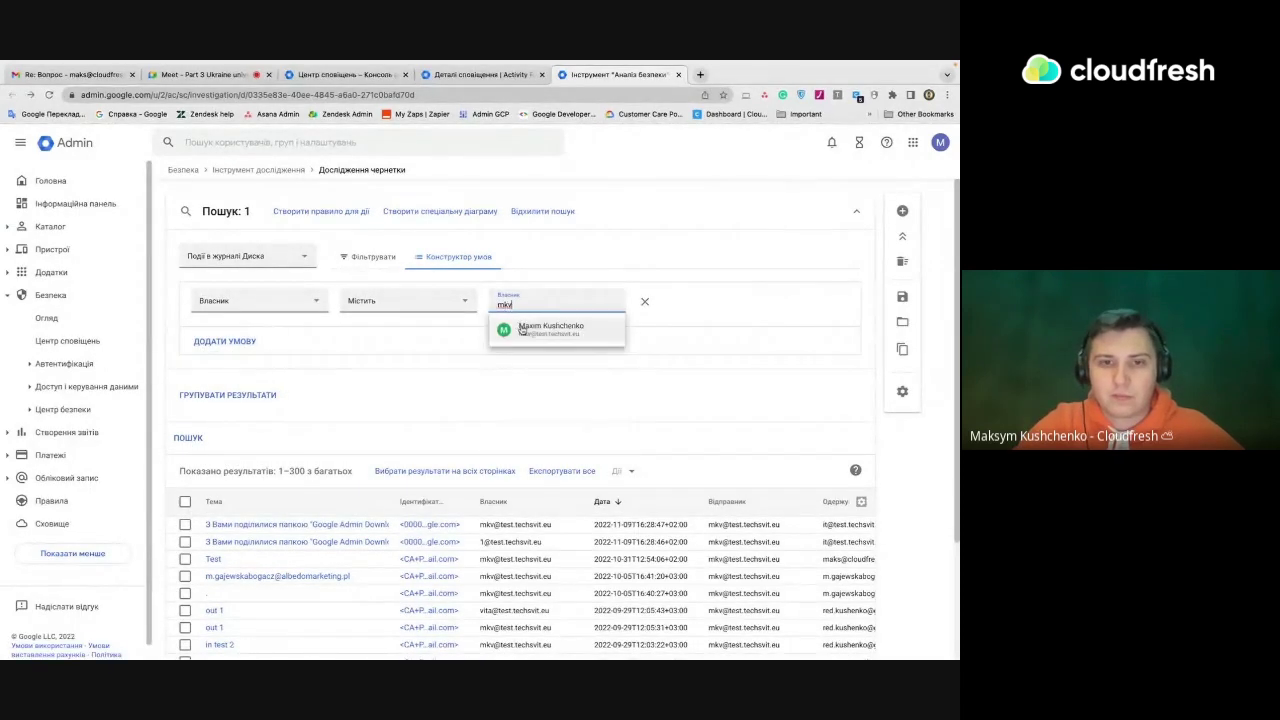
- Show 50 results per page and rerun the owner search
scroll(521, 330, "down", 3)
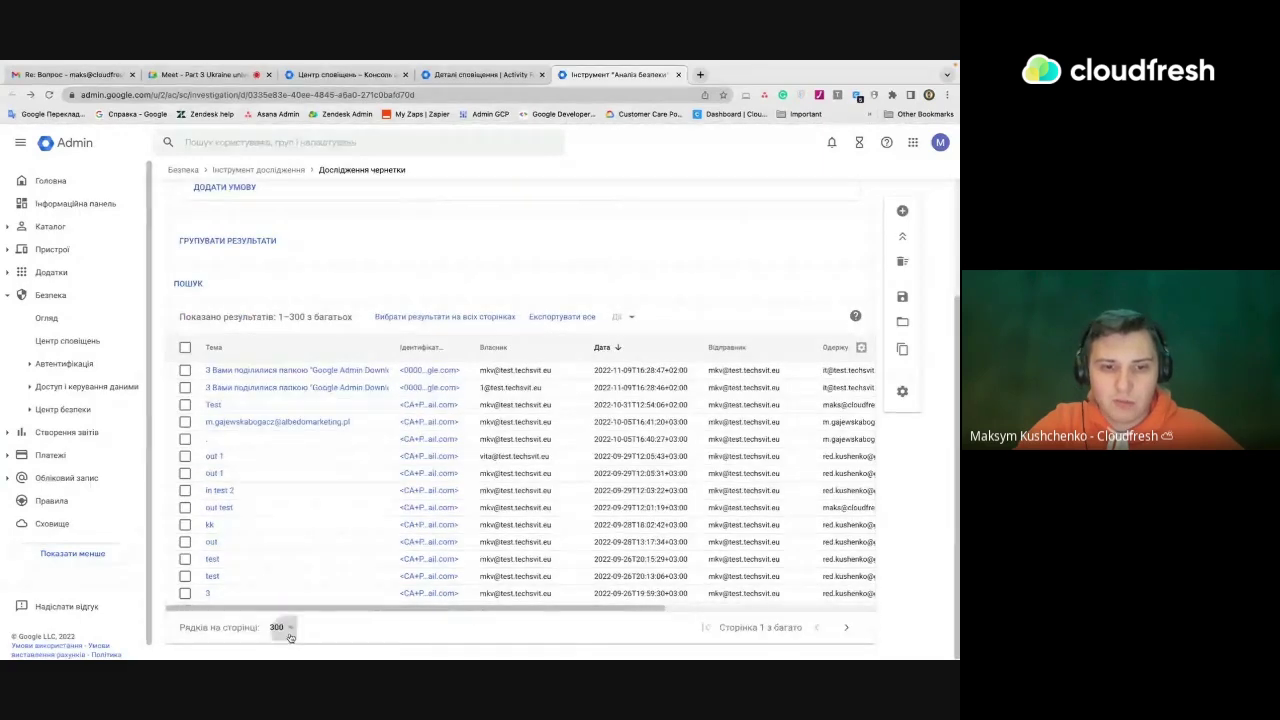
left_click(279, 627)
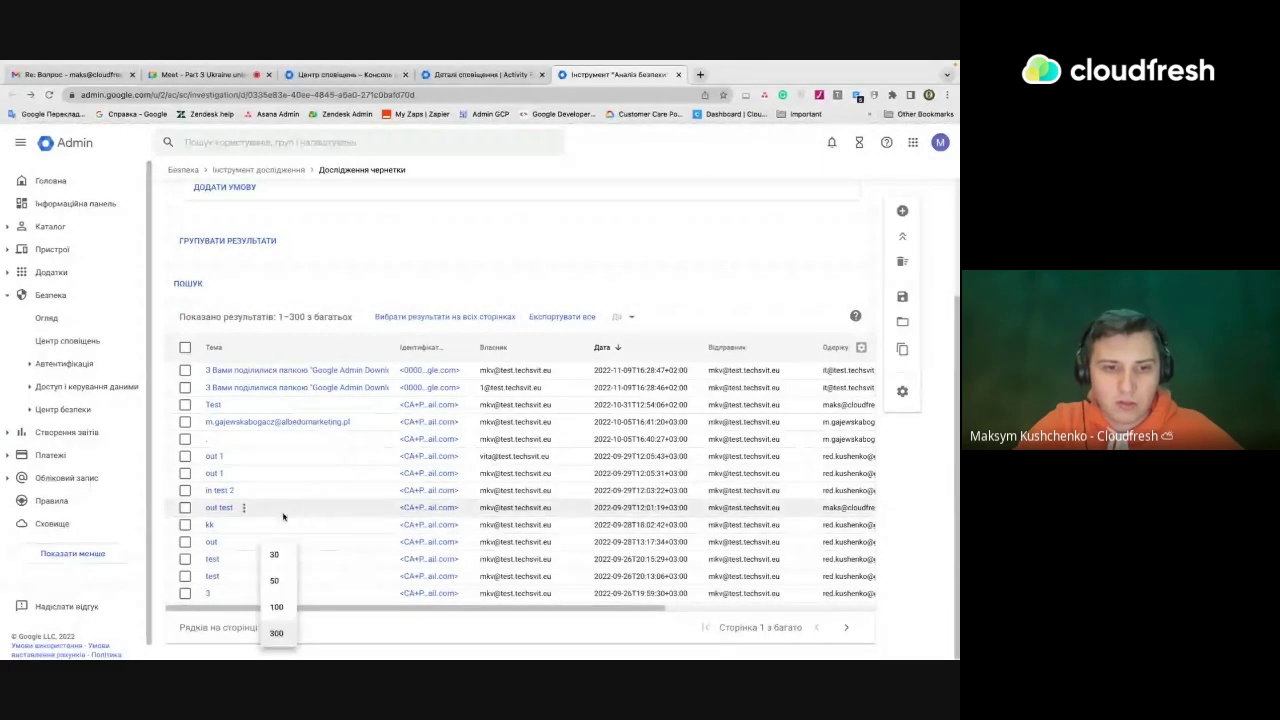
left_click(274, 580)
scroll(390, 443, "up", 1)
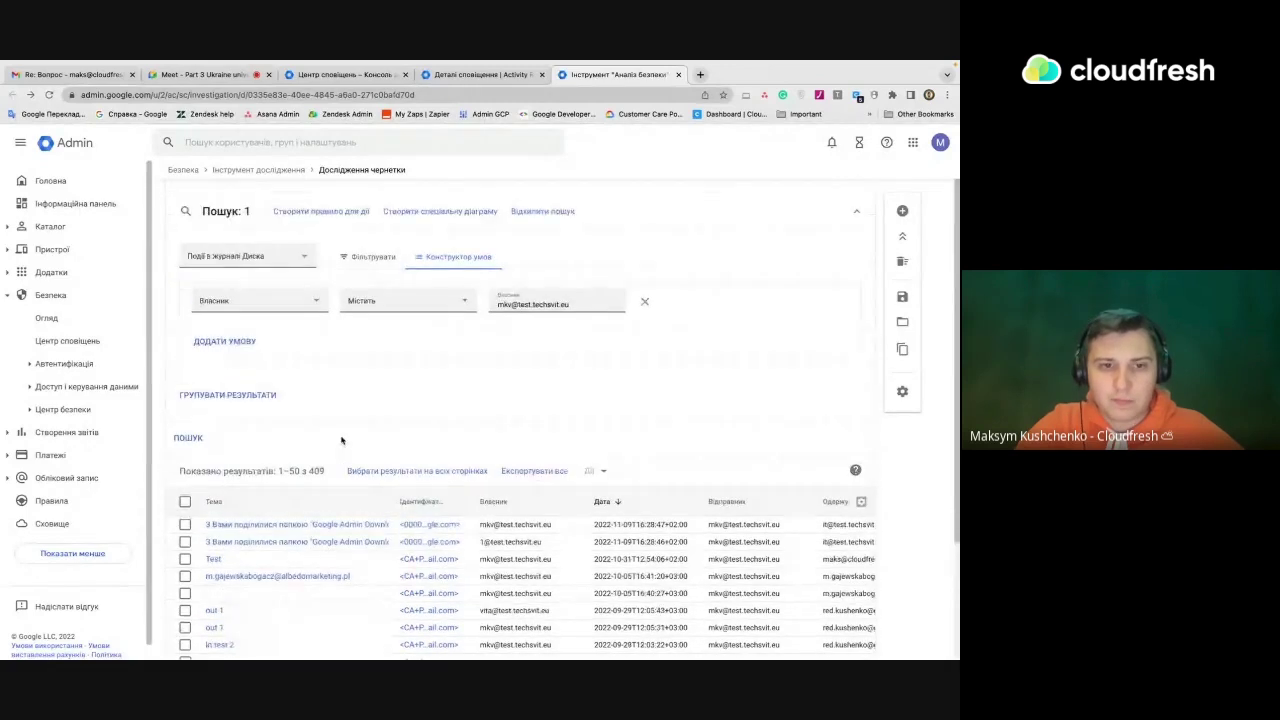
left_click(188, 437)
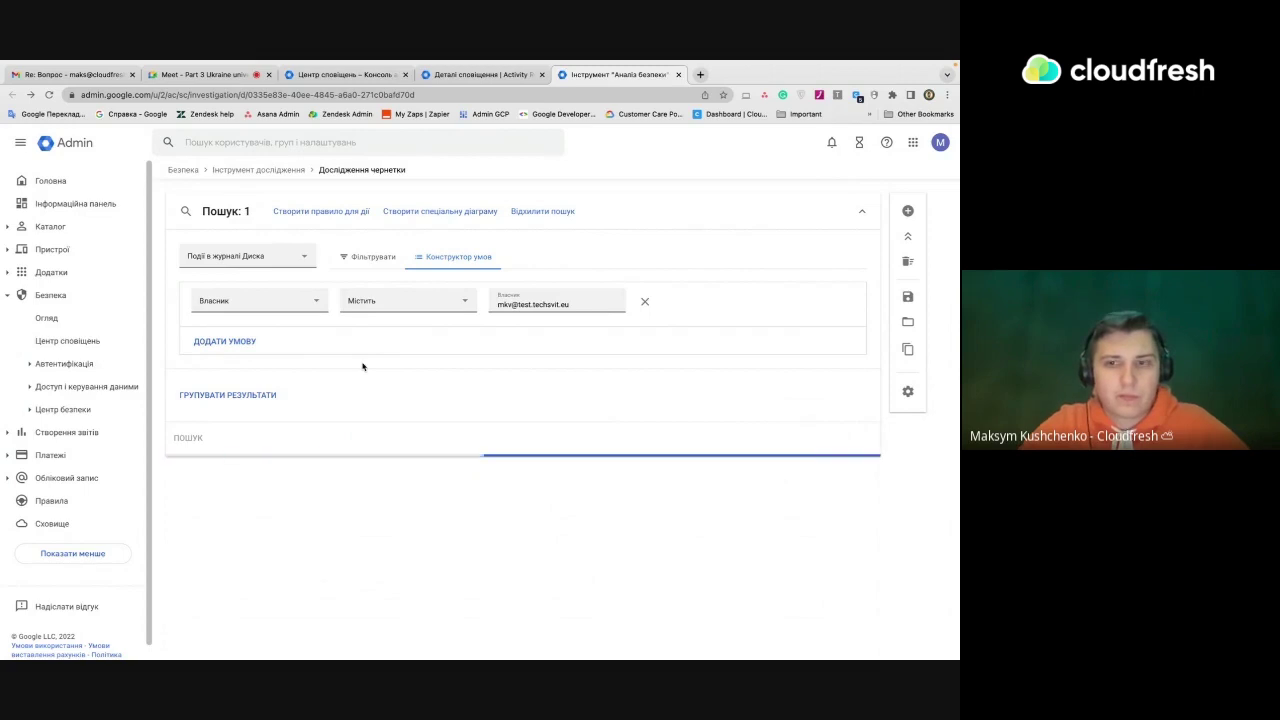
- Scroll across the 384 results' columns from Date to Поточні налаштування видимості
scroll(362, 366, "down", 1)
scroll(362, 366, "down", 1)
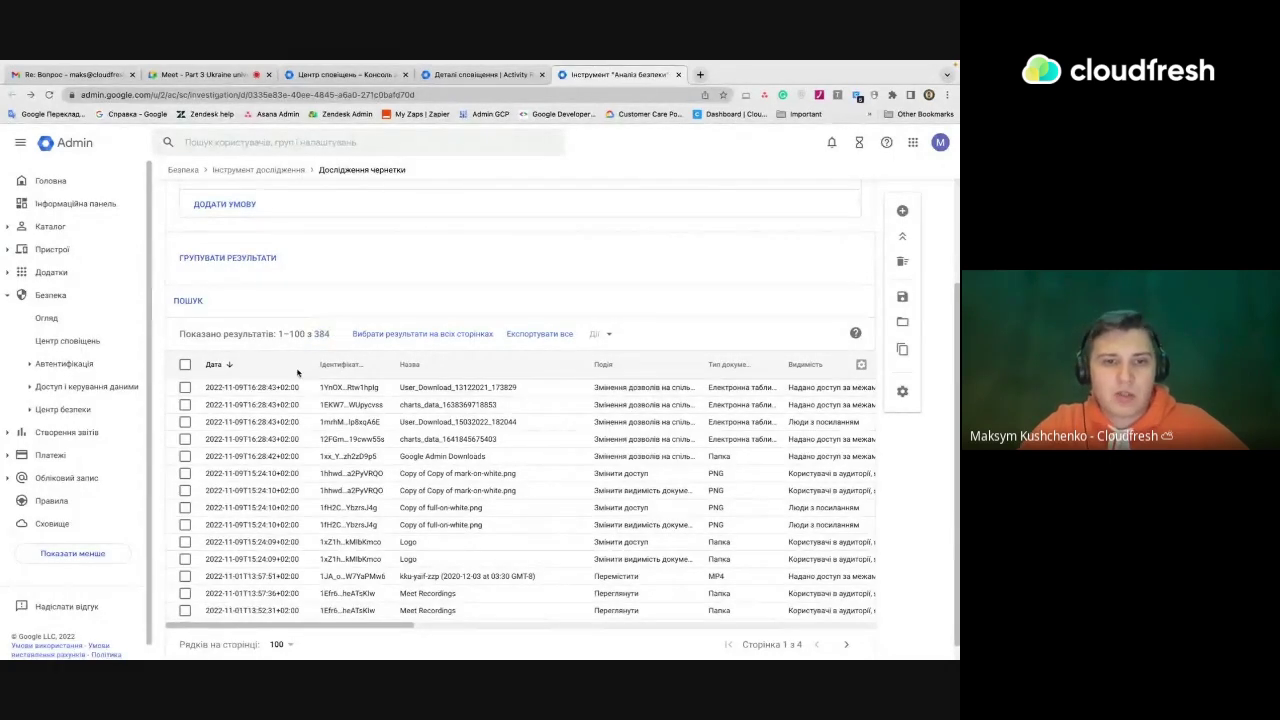
scroll(292, 424, "up", 1)
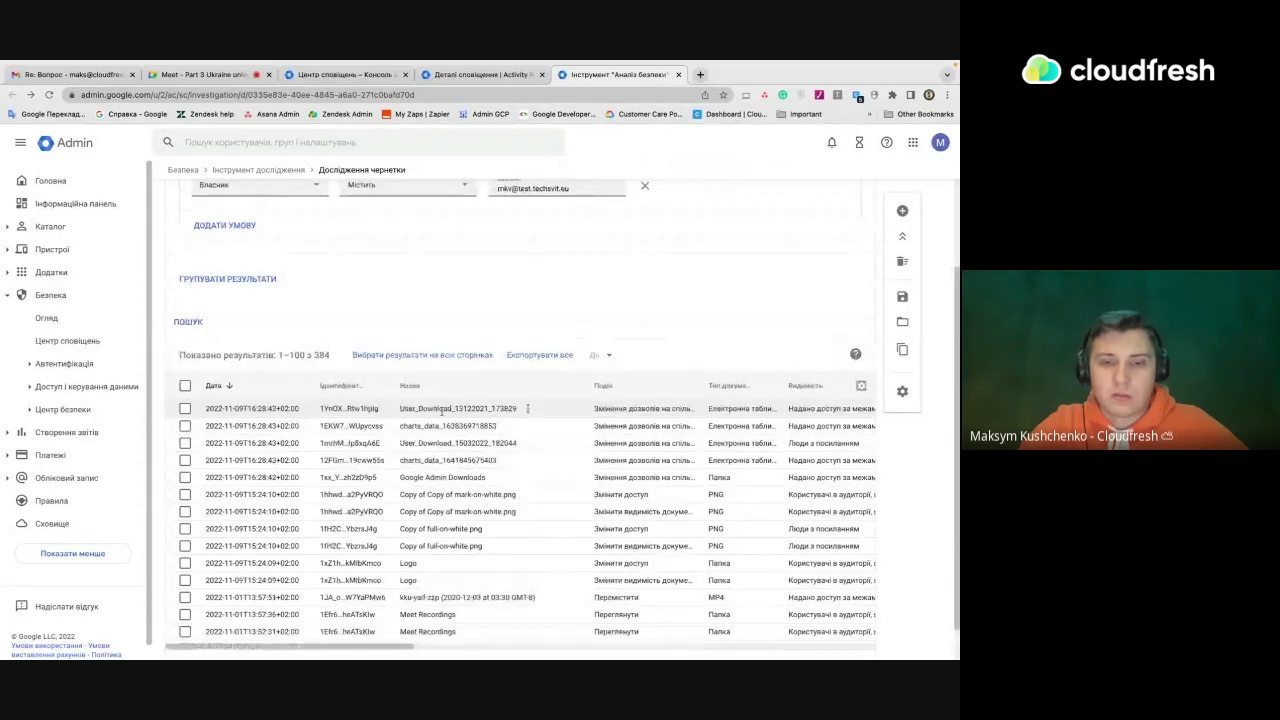
scroll(440, 409, "right", 1)
scroll(440, 409, "right", 2)
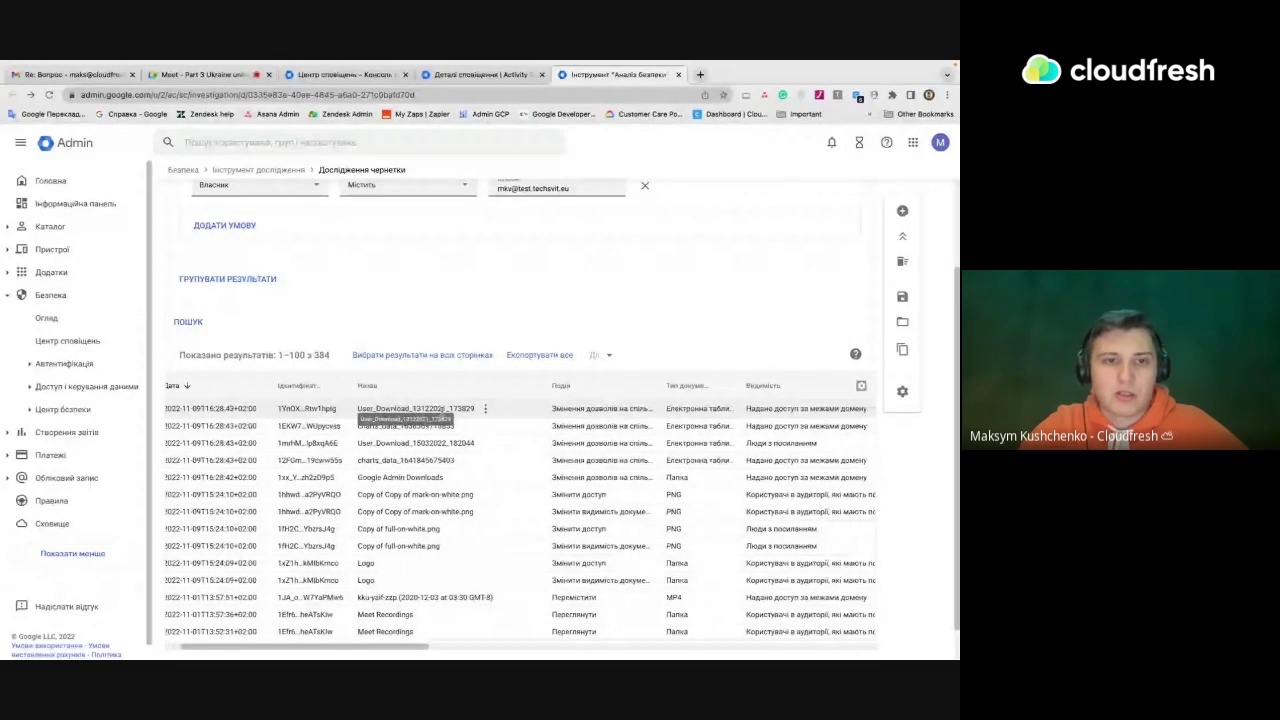
scroll(441, 411, "right", 3)
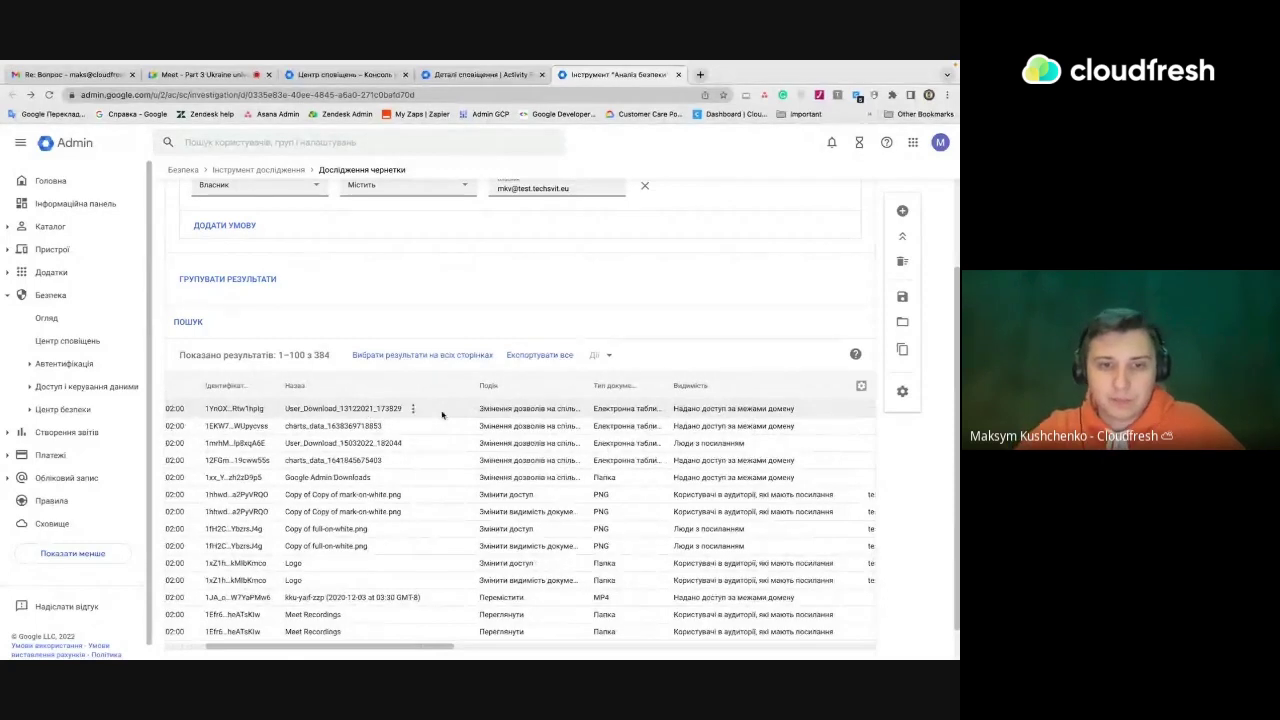
scroll(441, 414, "right", 2)
scroll(441, 414, "right", 2)
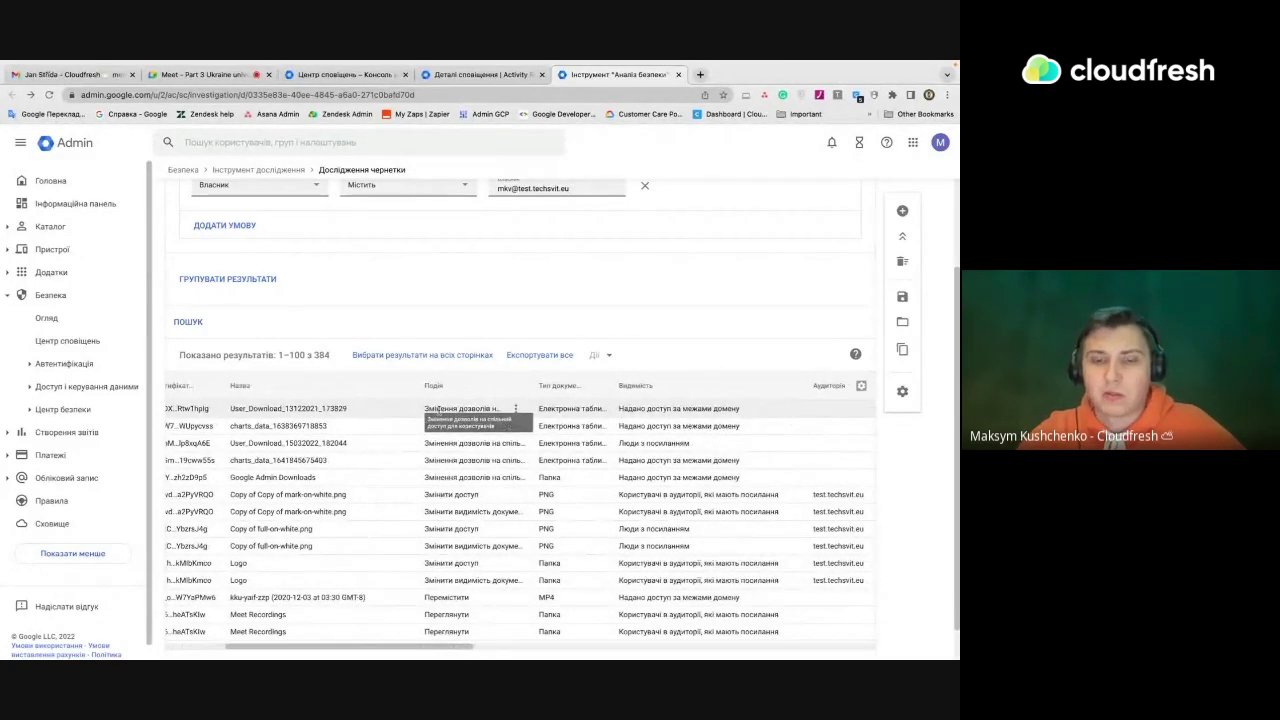
scroll(441, 412, "right", 5)
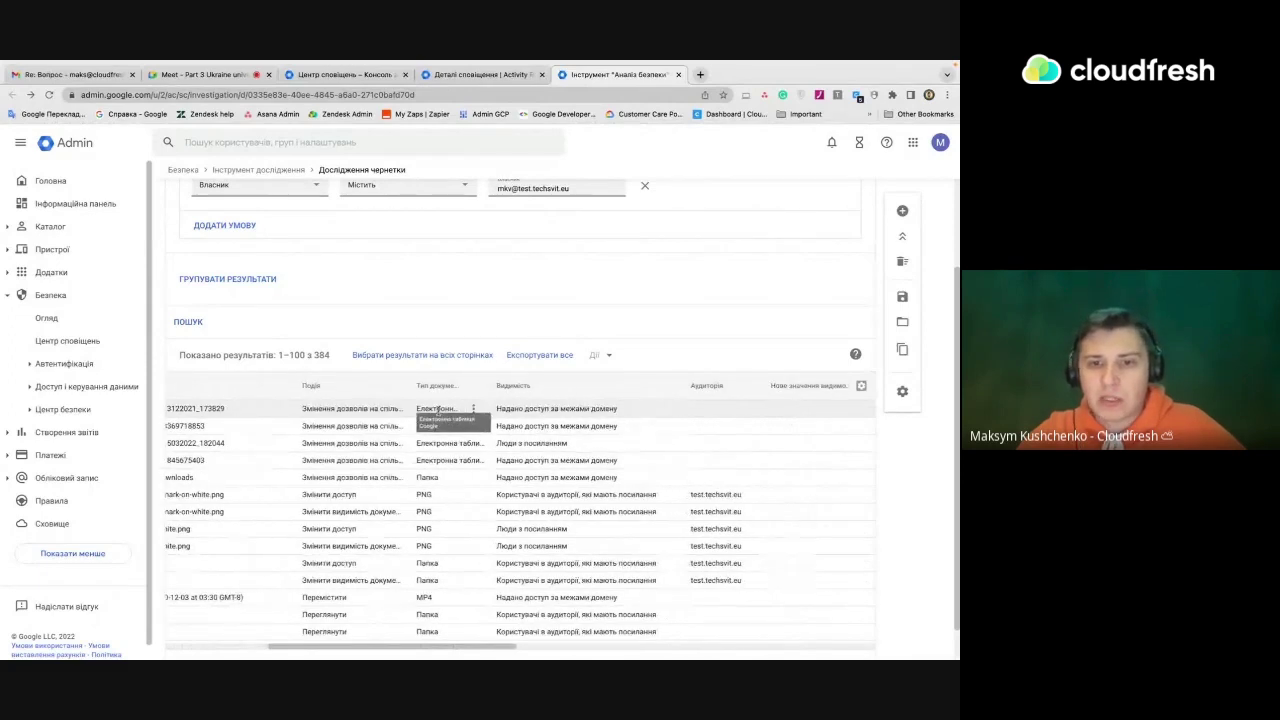
scroll(437, 410, "right", 2)
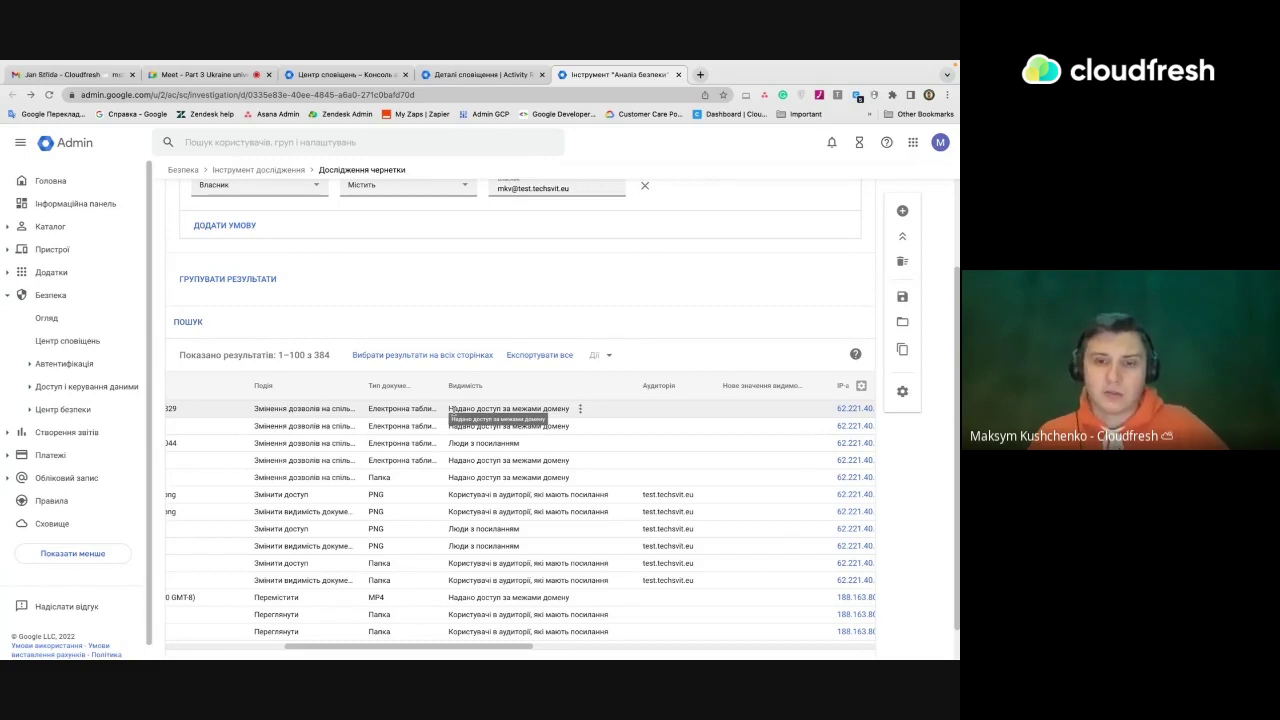
scroll(453, 410, "right", 3)
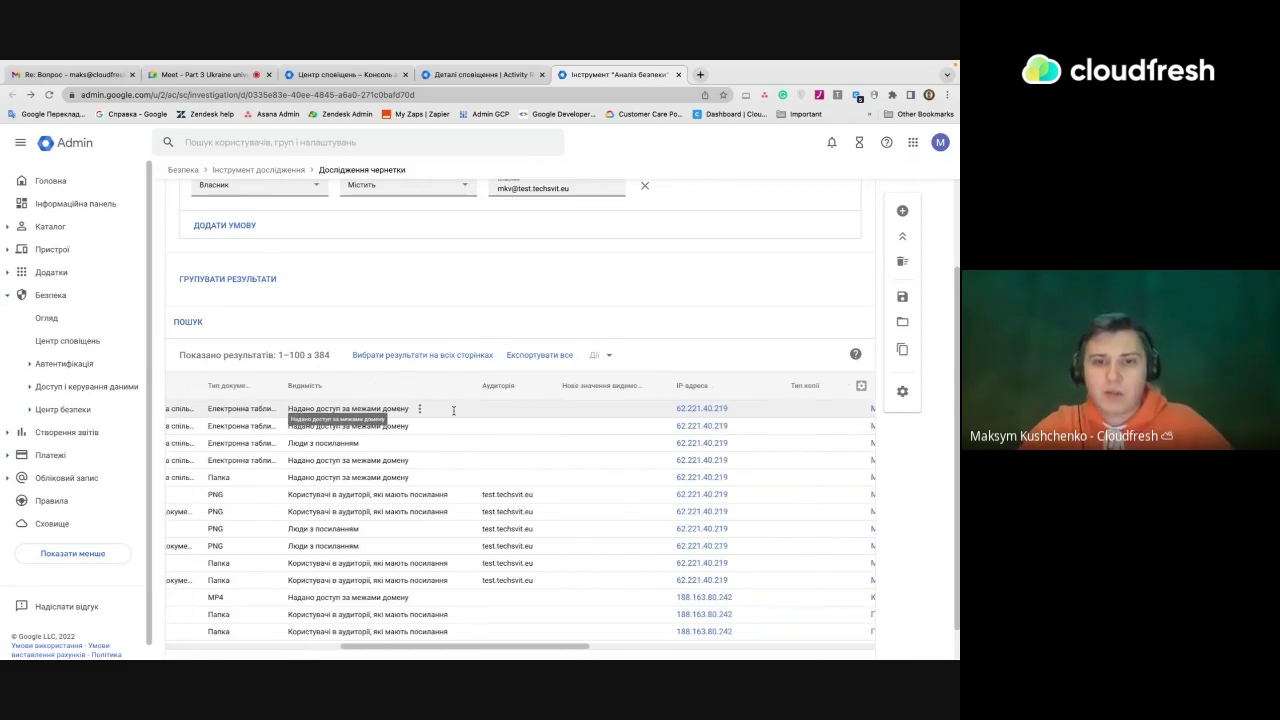
scroll(600, 424, "right", 5)
scroll(670, 424, "right", 6)
scroll(670, 424, "right", 3)
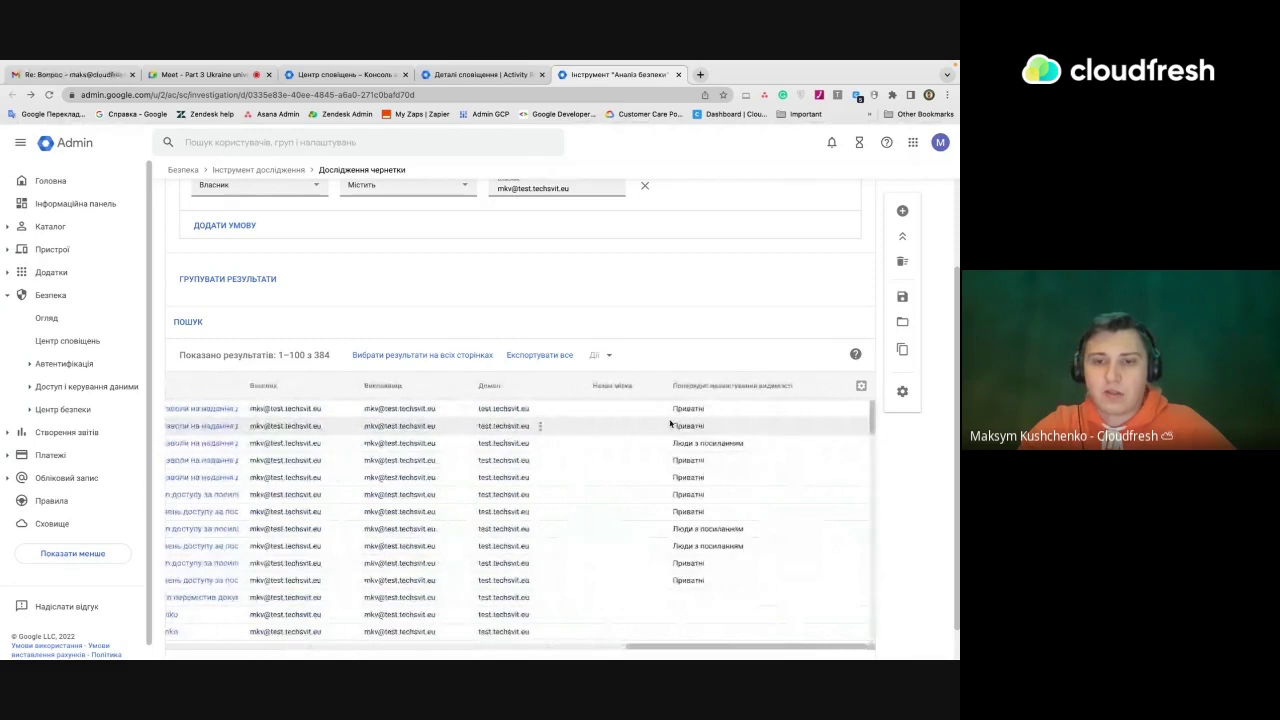
left_click(861, 385)
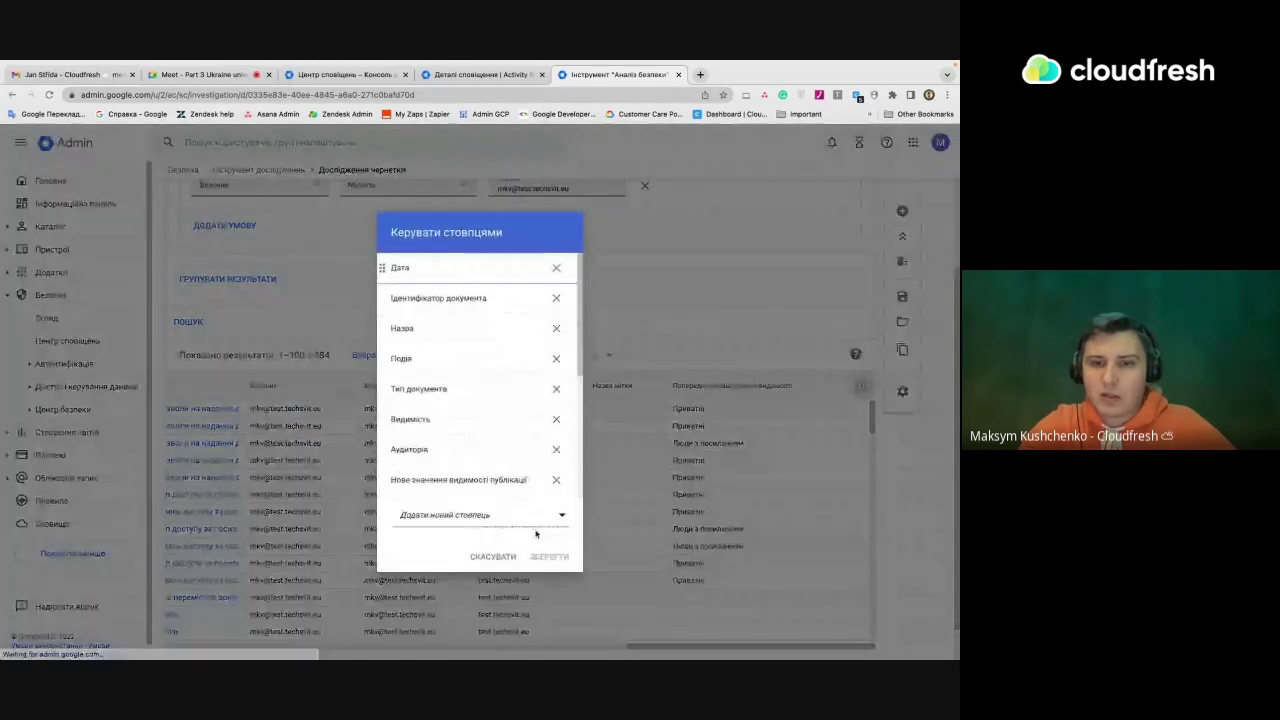
left_click(446, 514)
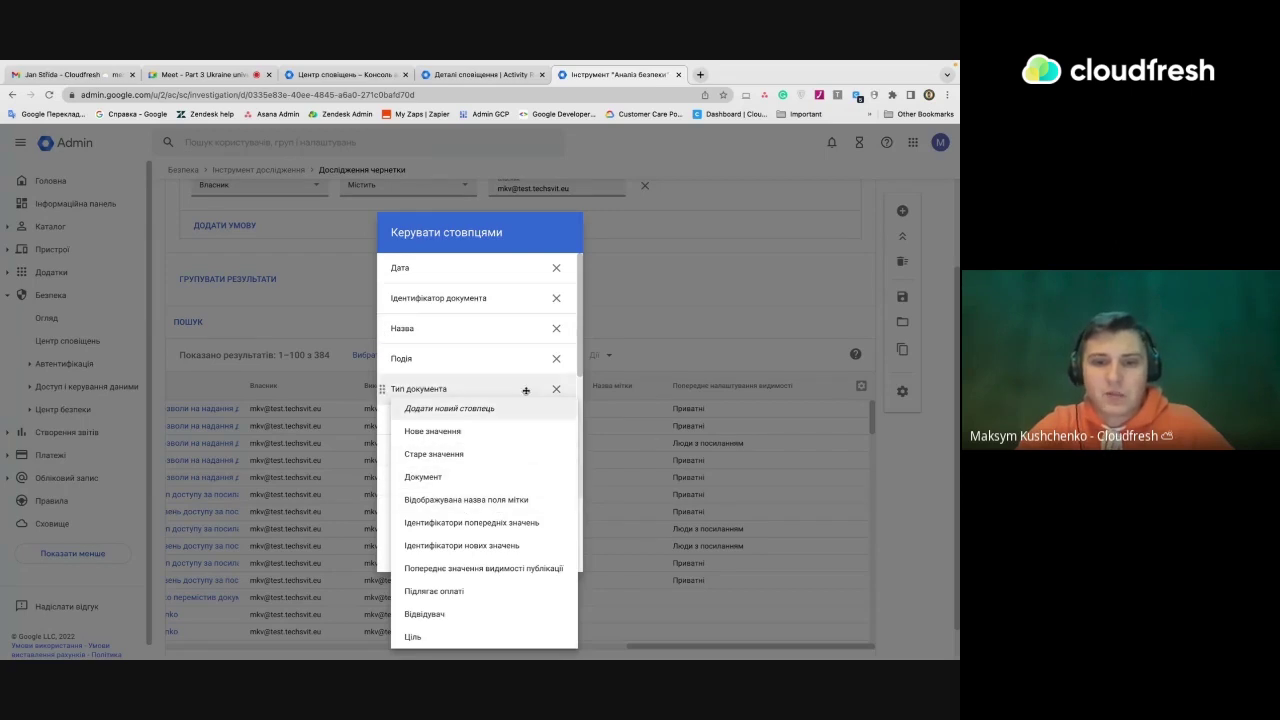
left_click(514, 360)
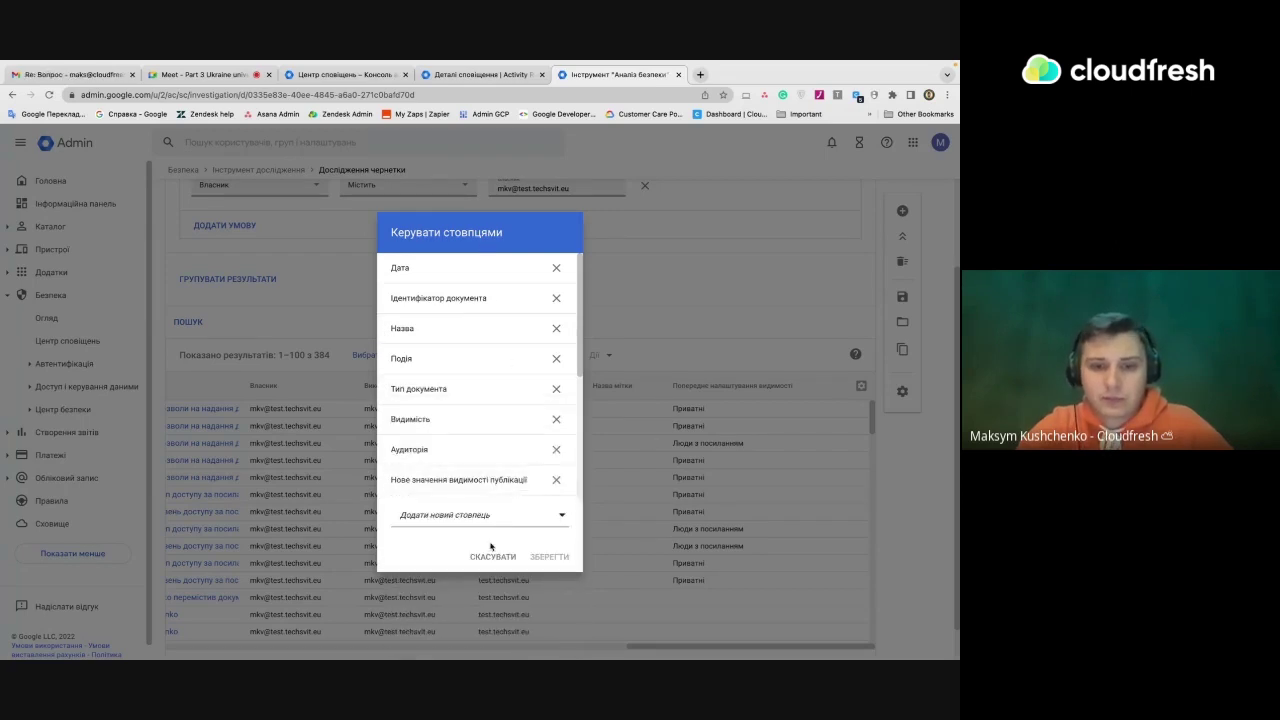
left_click(486, 557)
scroll(579, 539, "left", 10)
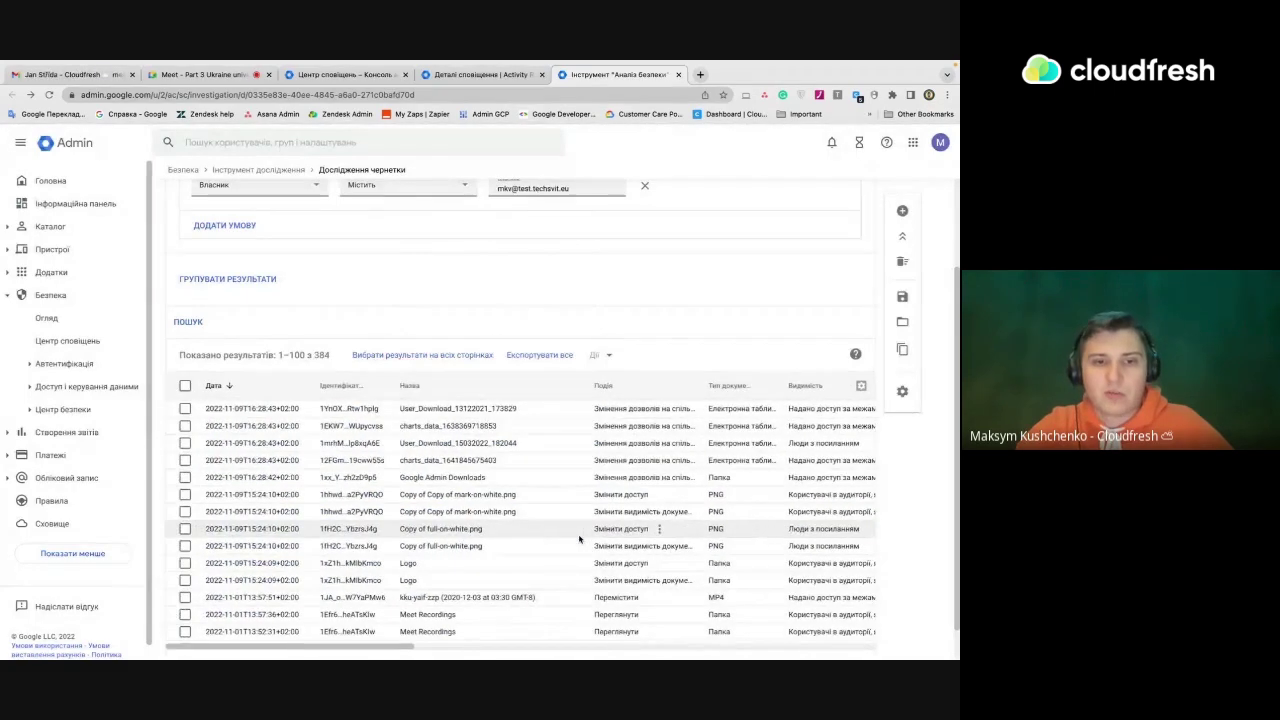
- Select three result rows and look at the Дії actions menu without choosing anything
scroll(500, 560, "up", 2)
scroll(408, 423, "down", 3)
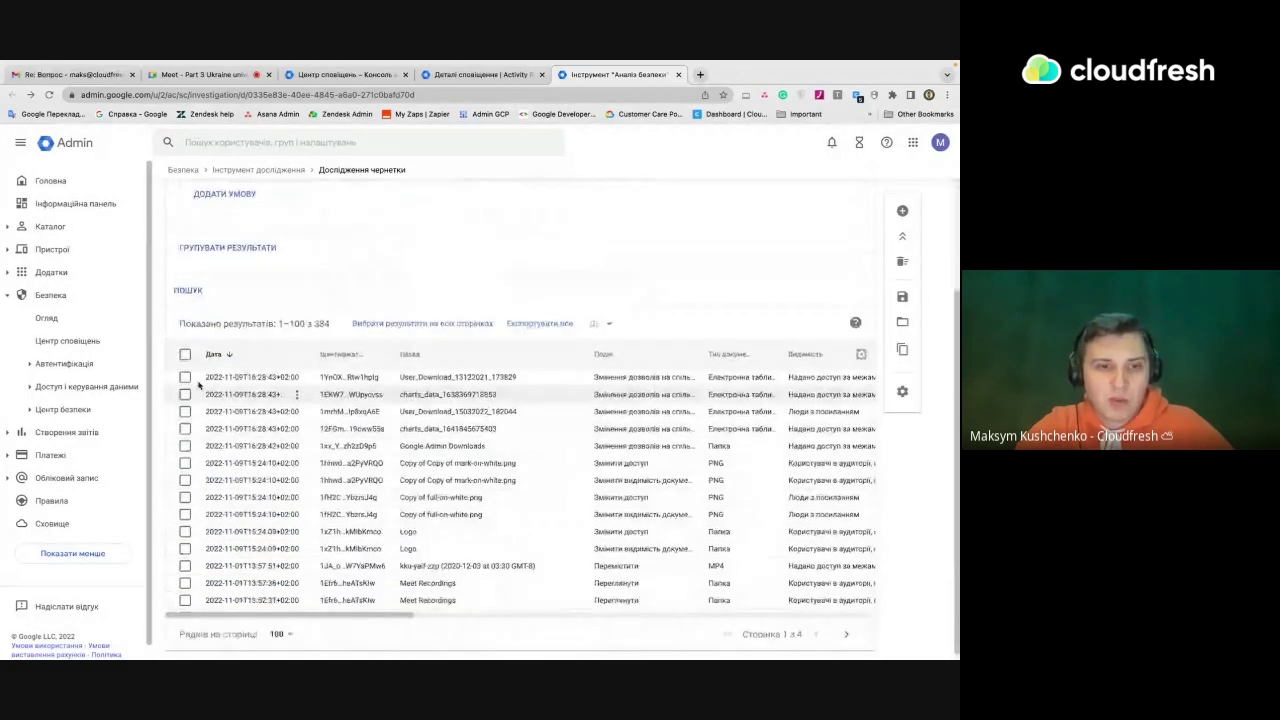
left_click(185, 377)
left_click(185, 394)
left_click(185, 411)
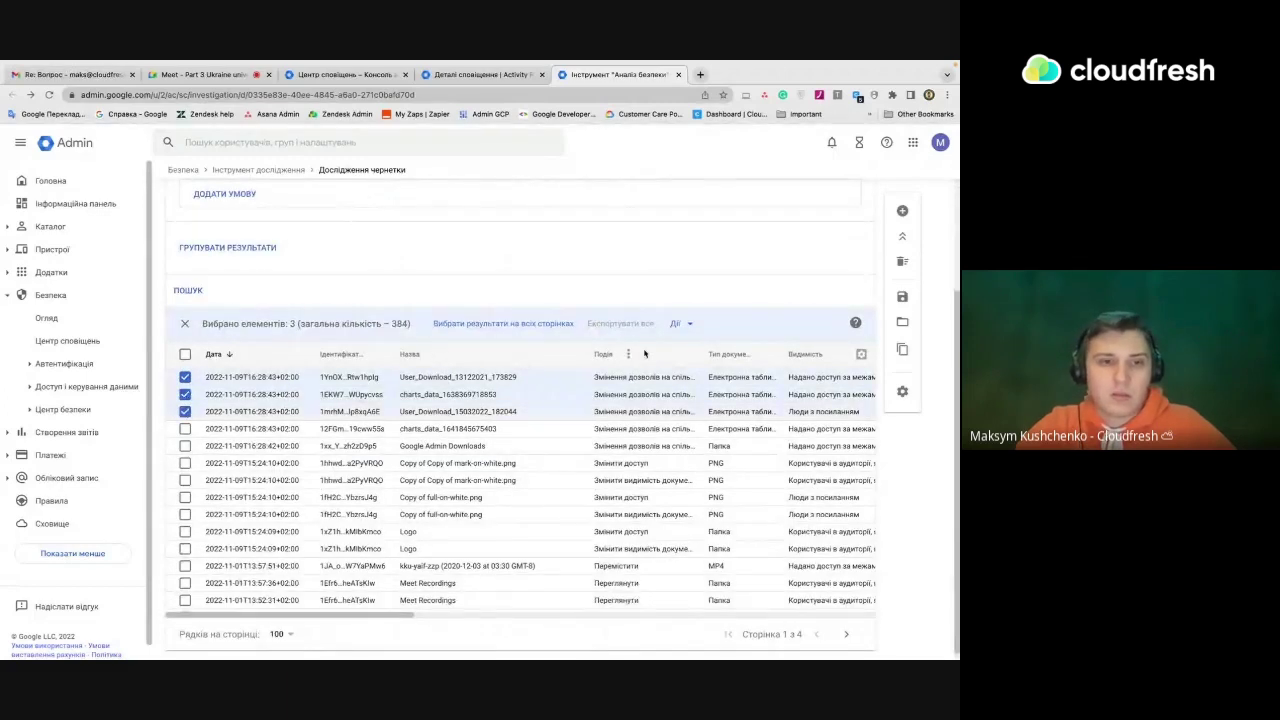
left_click(683, 327)
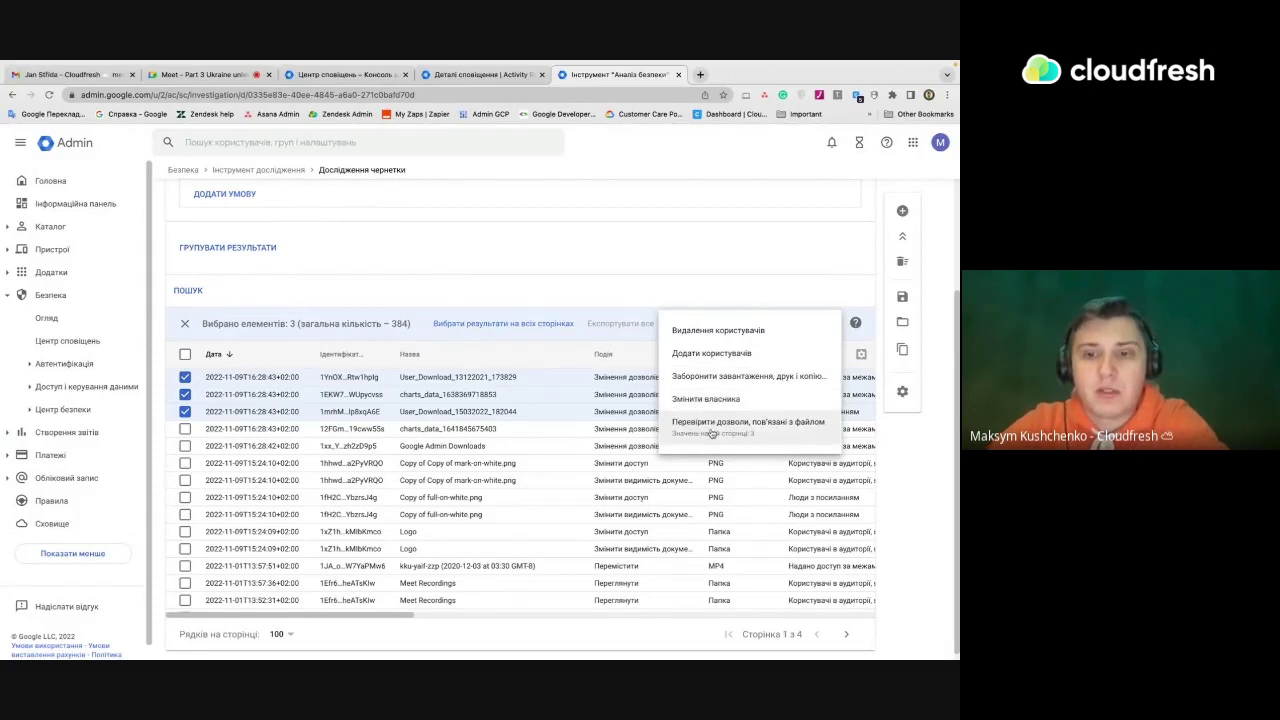
left_click(195, 377)
- Deselect those rows, select all 100 on the page, and open Дії
left_click(185, 377)
left_click(185, 394)
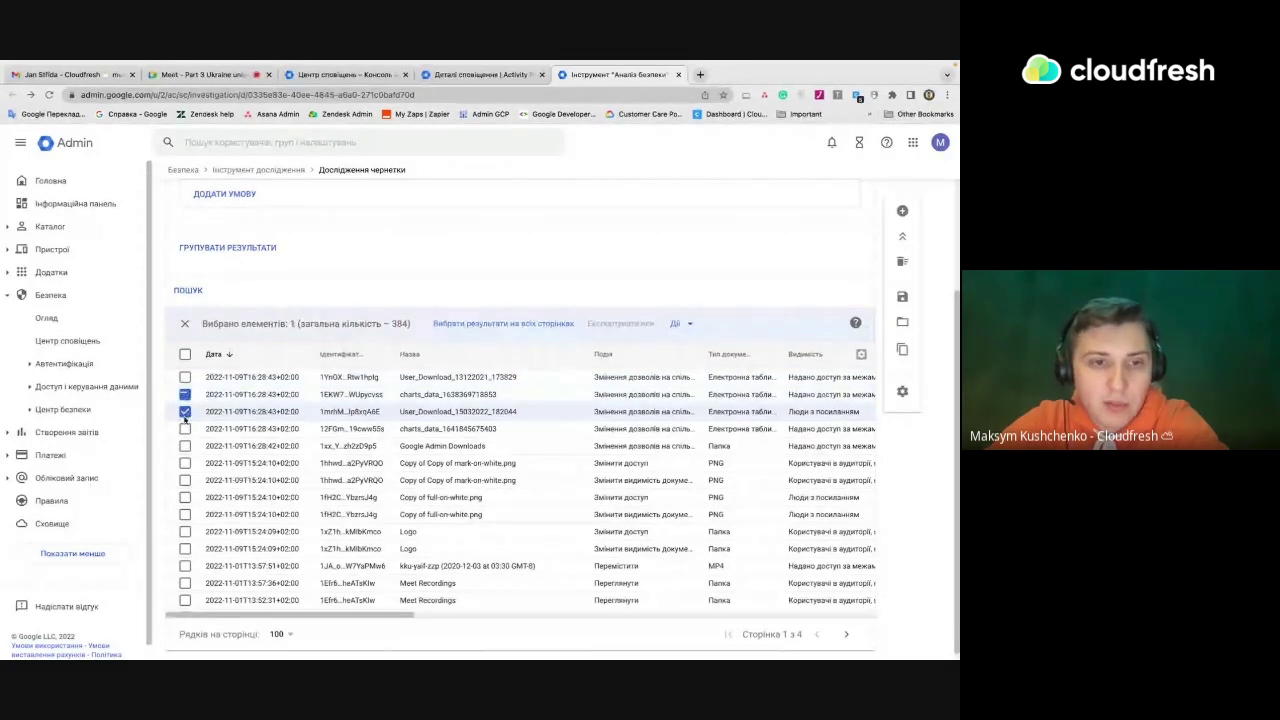
left_click(185, 412)
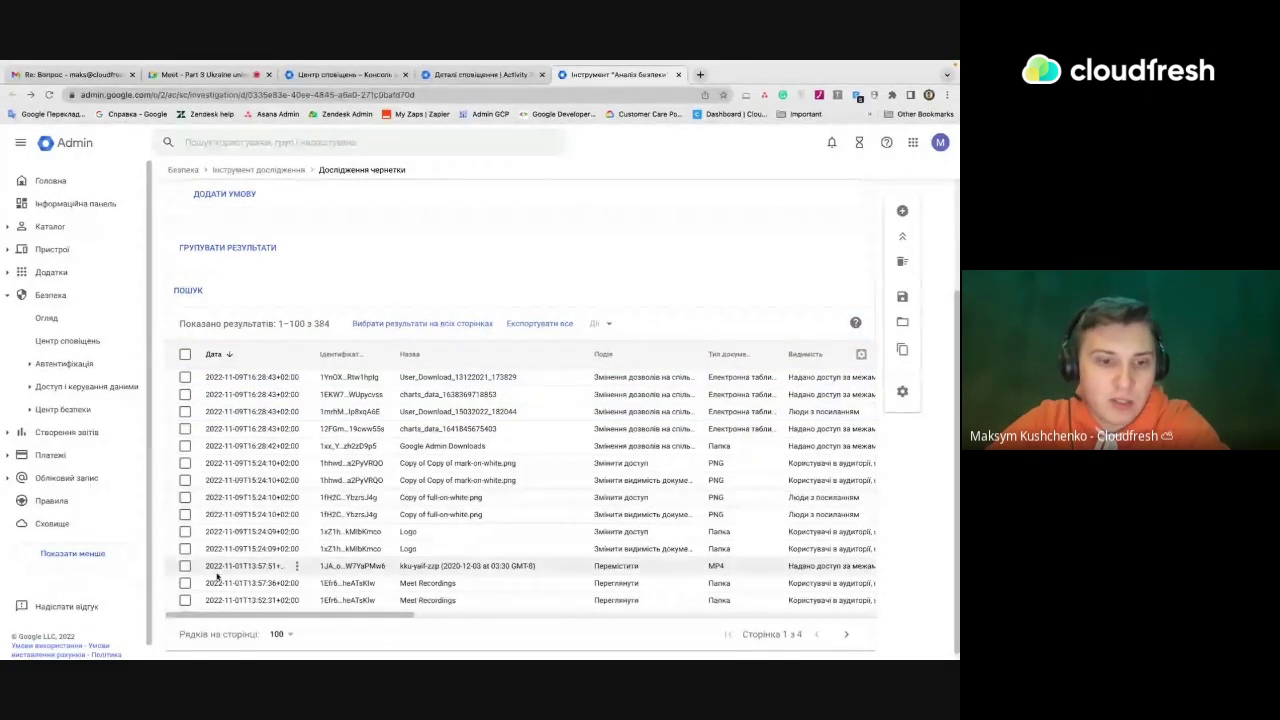
left_click(186, 354)
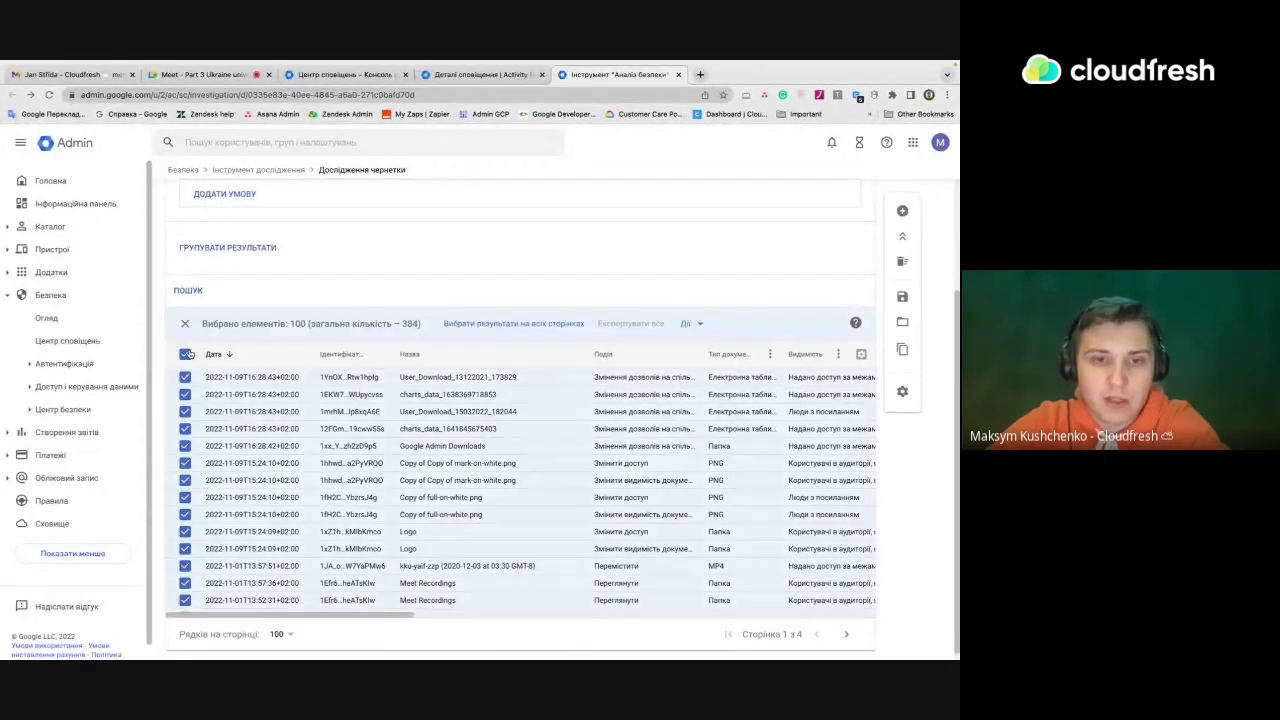
left_click(684, 326)
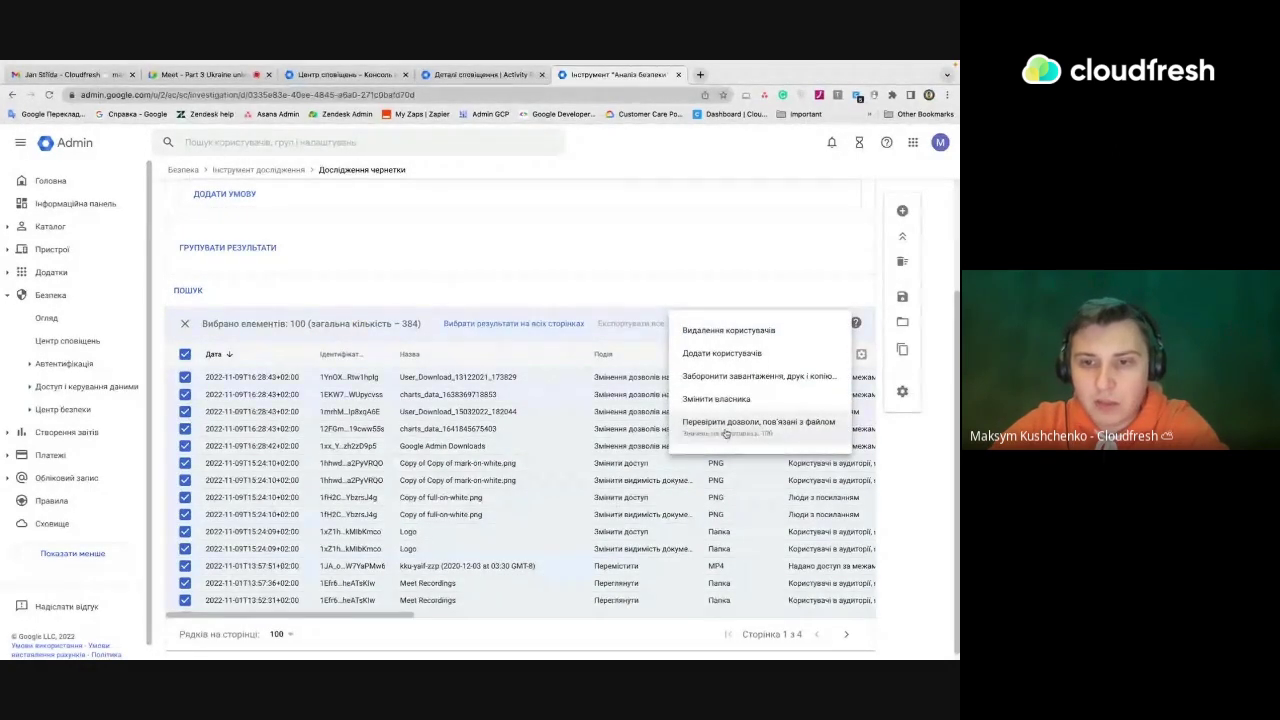
- Open the file permissions check for the selected files, close it with ГОТОВО, then reopen it
left_click(726, 430)
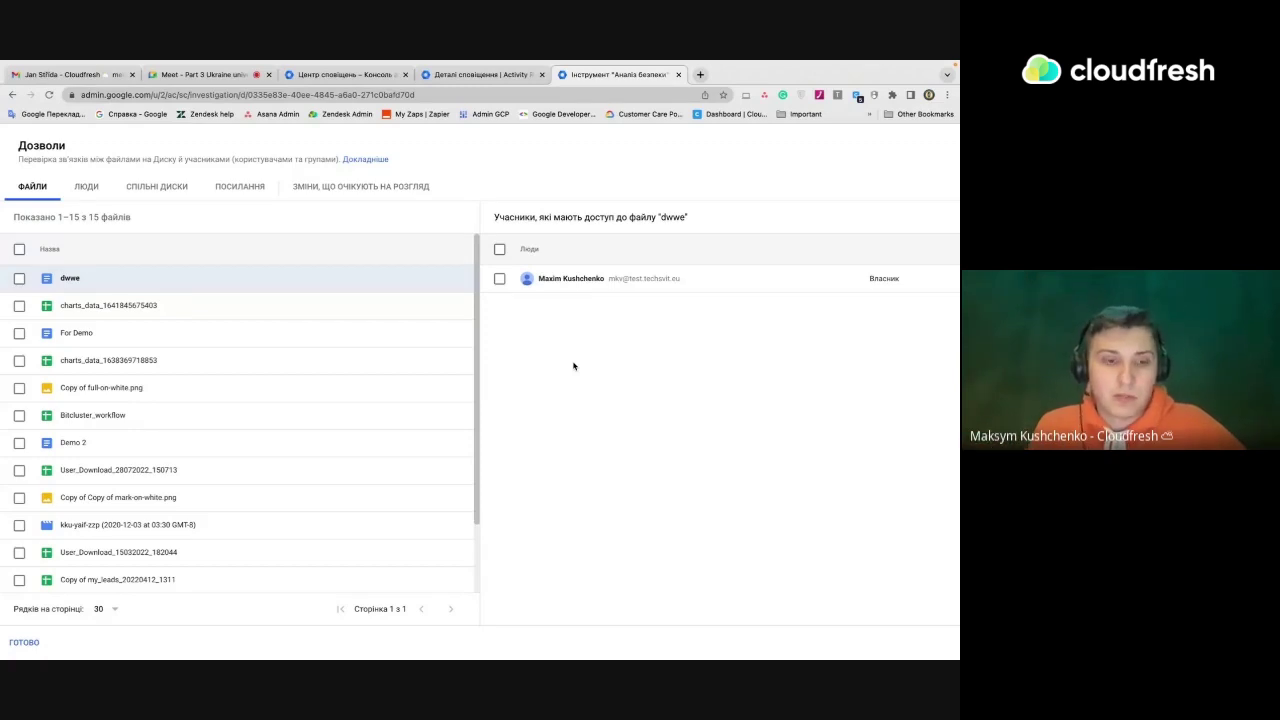
left_click(24, 642)
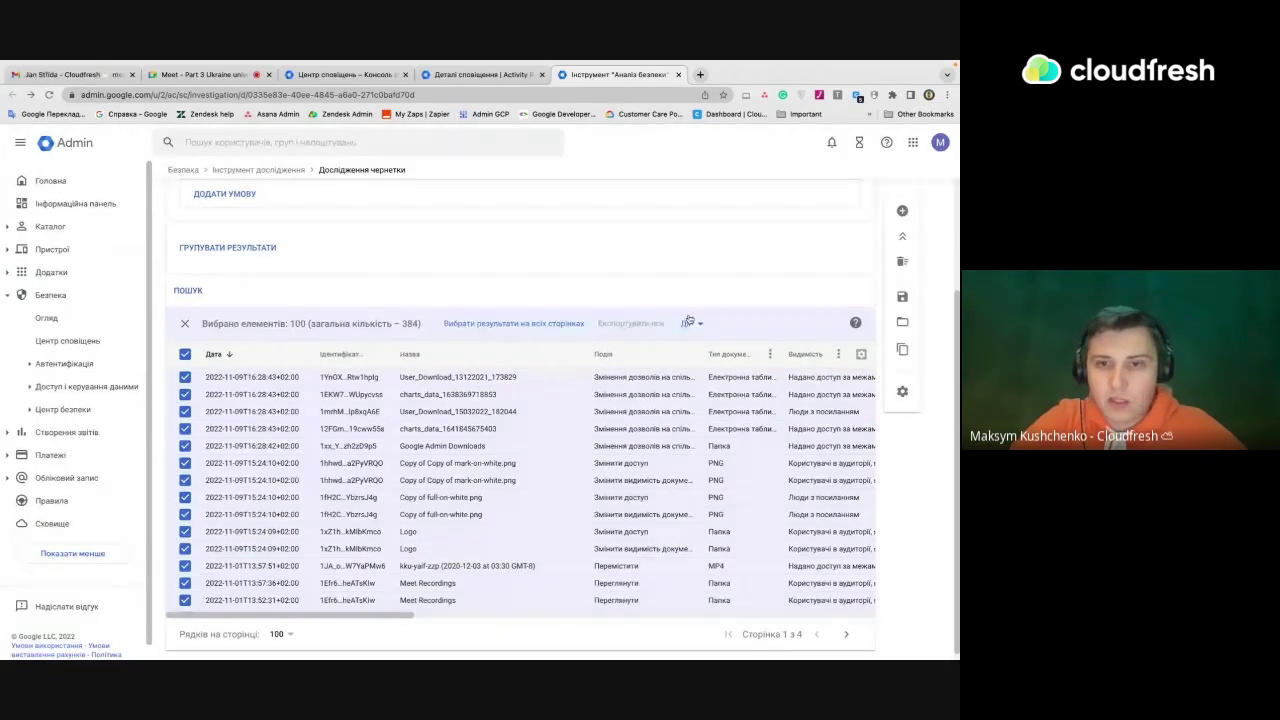
left_click(686, 326)
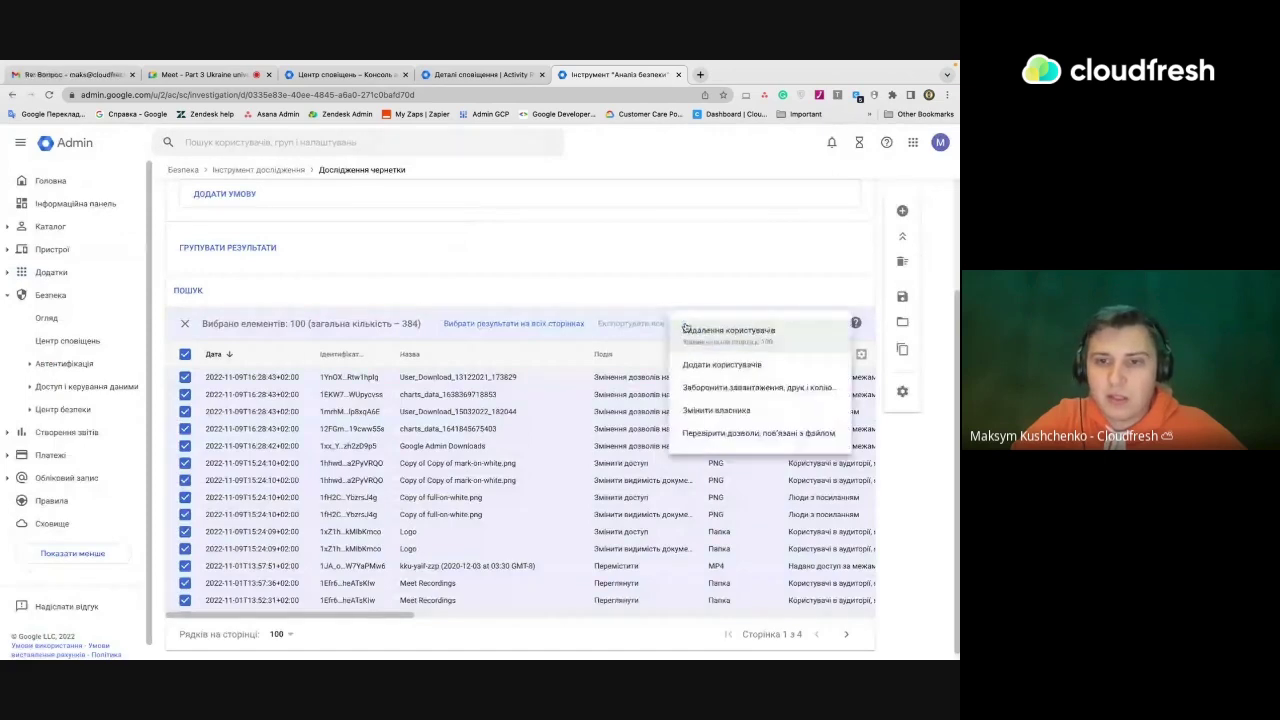
left_click(706, 424)
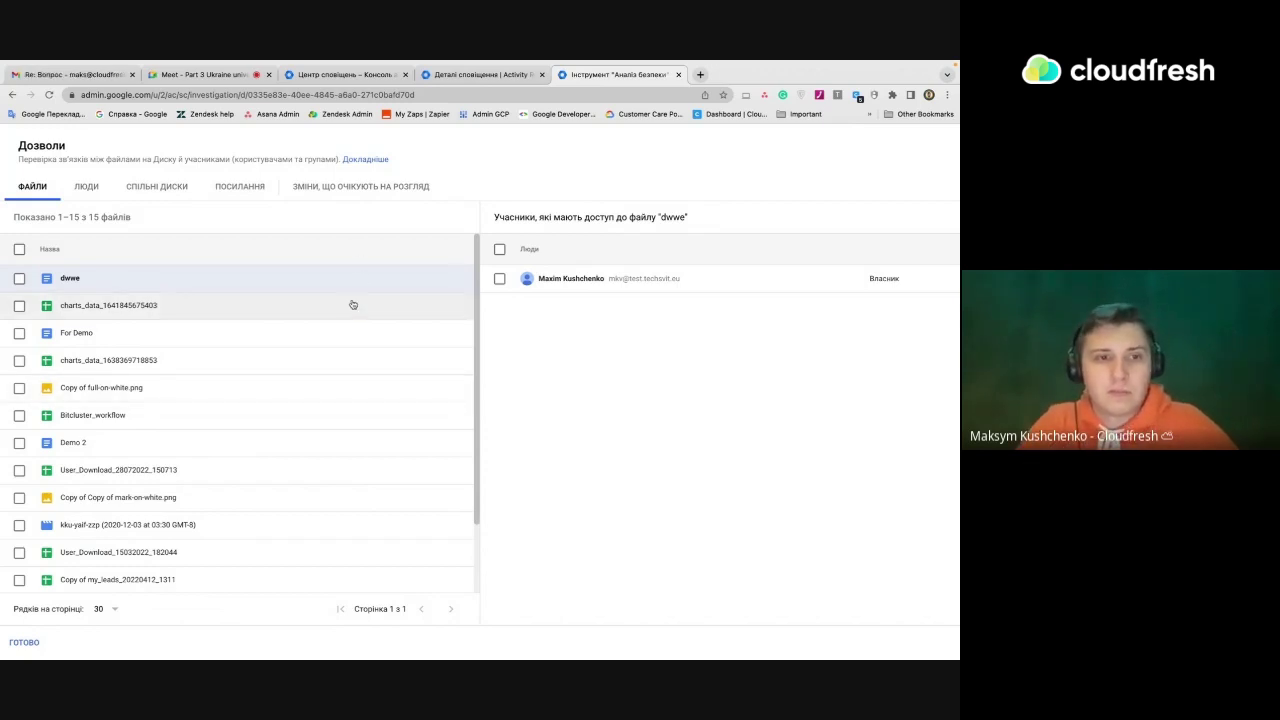
scroll(270, 330, "down", 2)
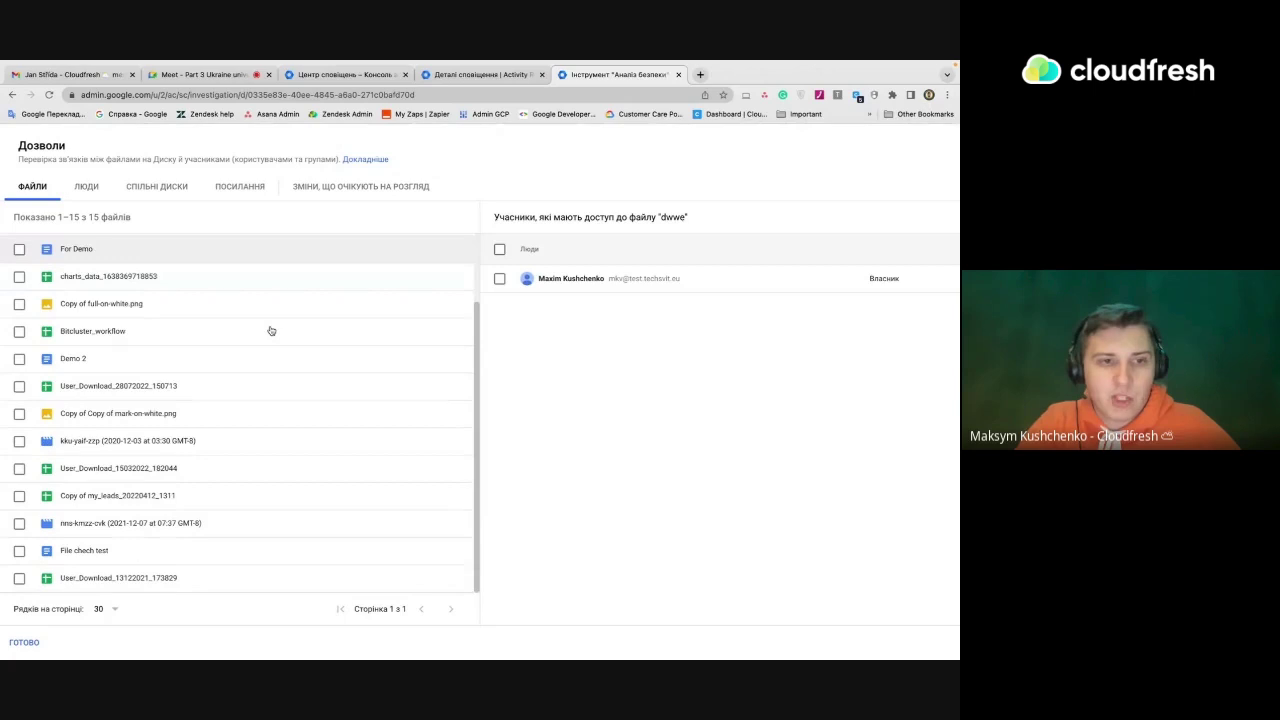
scroll(270, 330, "up", 3)
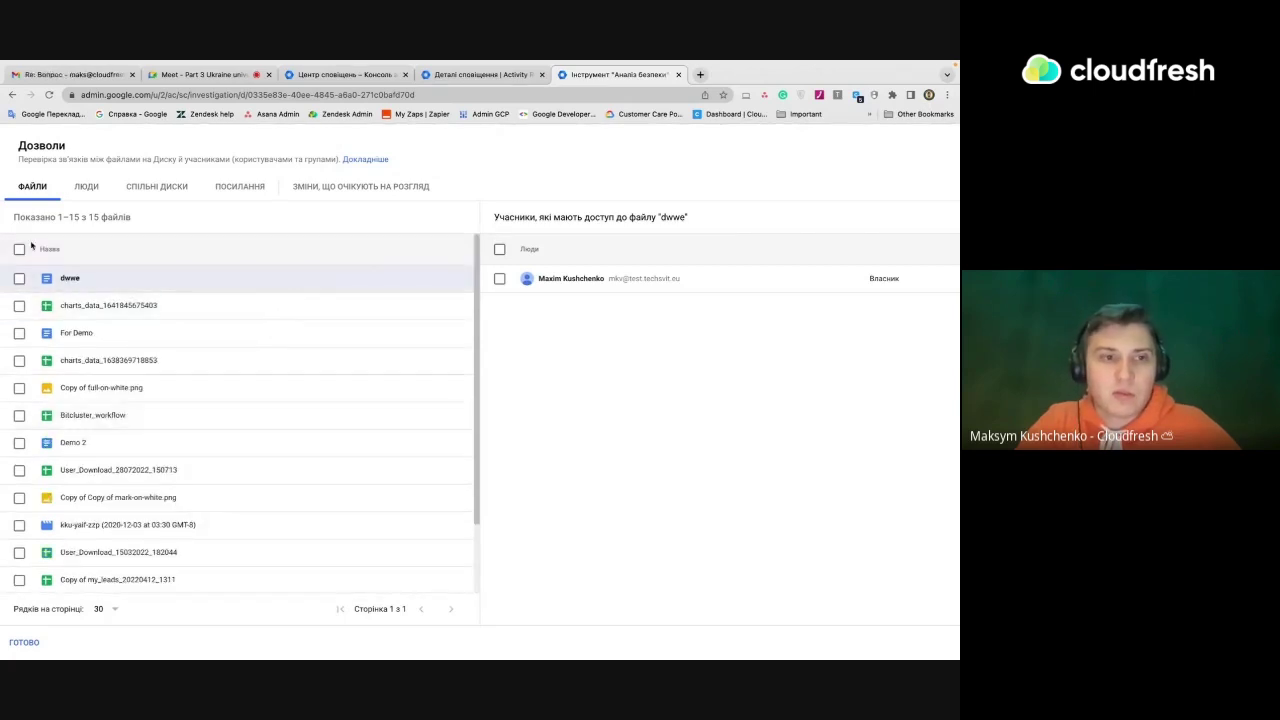
left_click(271, 304)
left_click(273, 328)
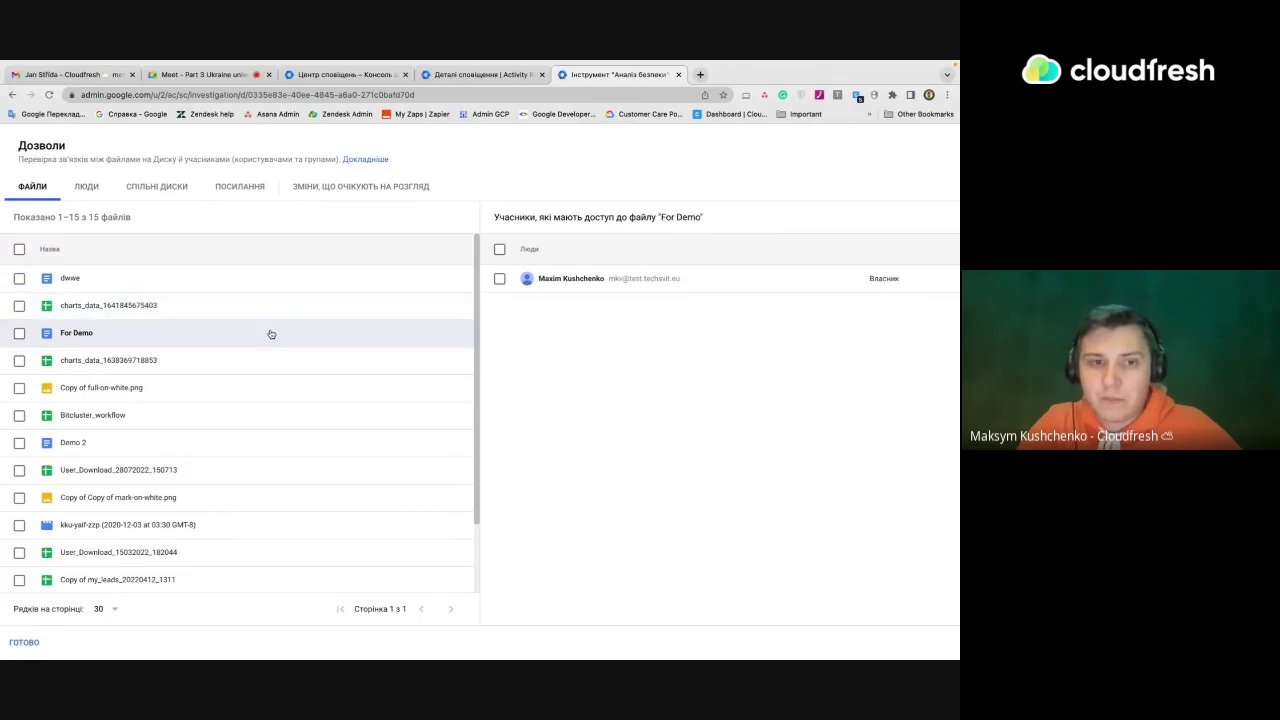
left_click(243, 303)
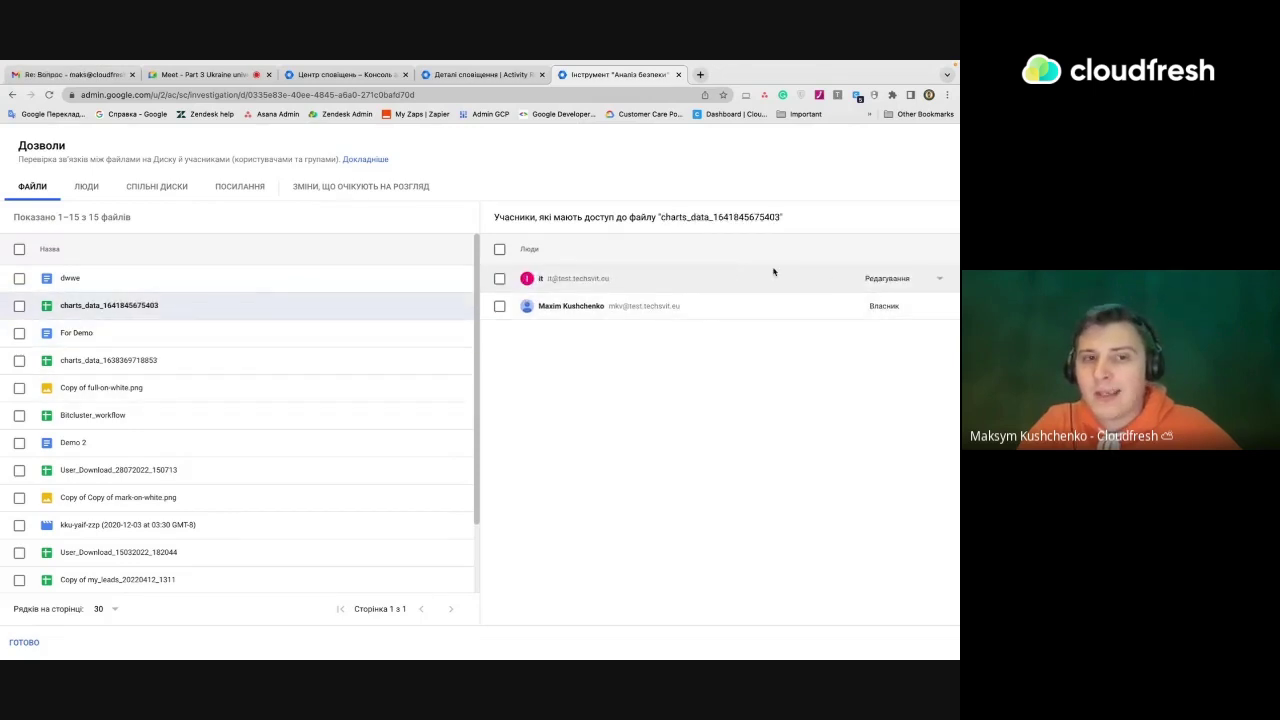
- Inspect the editor's role options, check Copy of full-on-white.png's access, then switch to the ЛЮДИ view
left_click(898, 287)
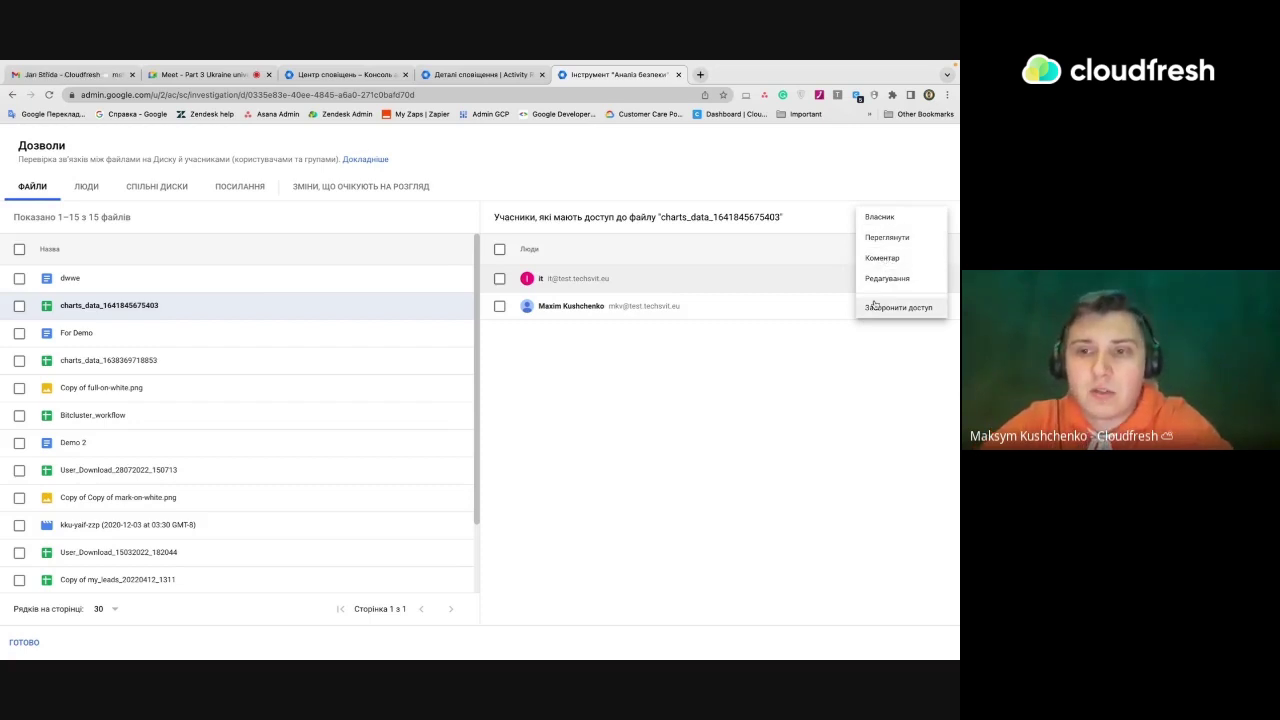
left_click(728, 368)
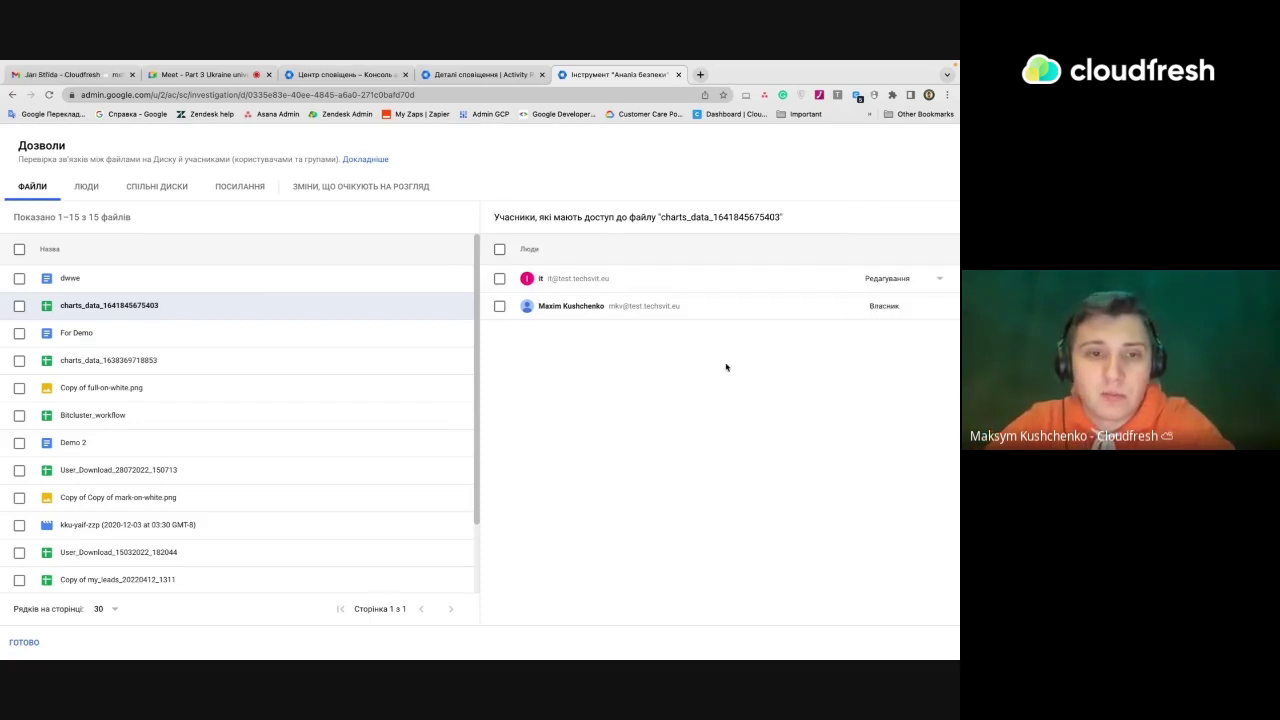
left_click(302, 340)
left_click(295, 387)
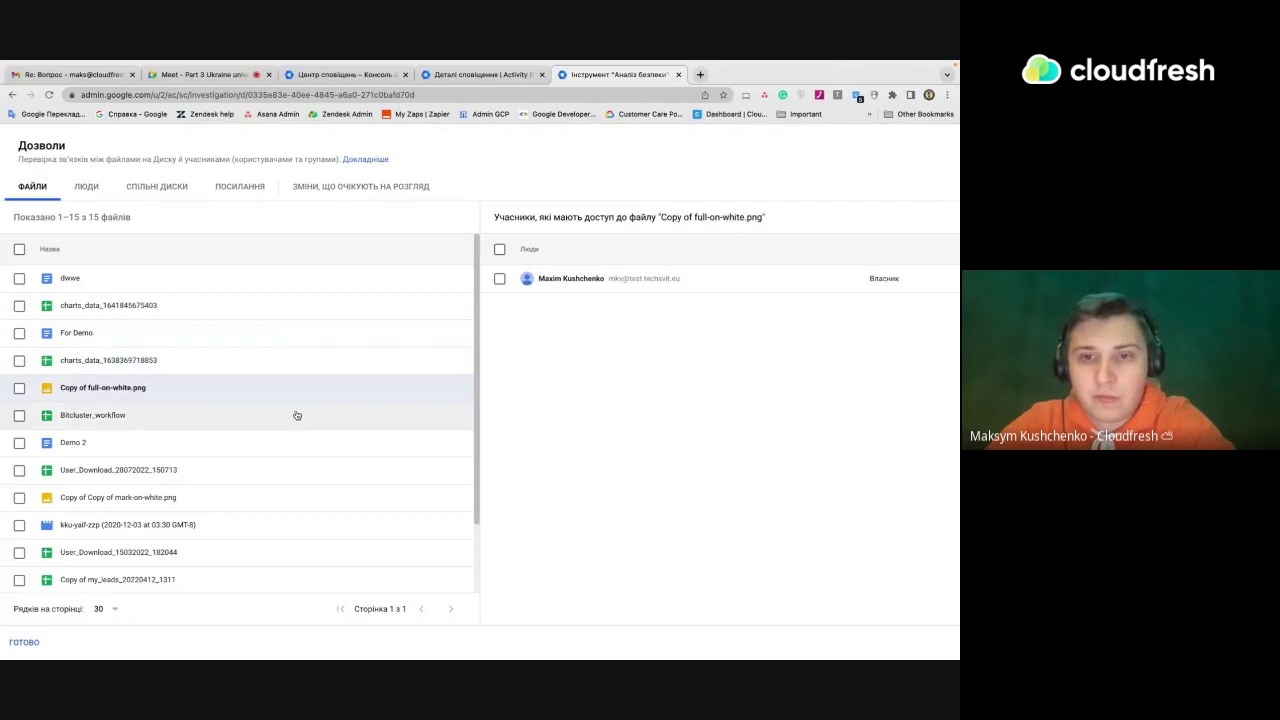
left_click(86, 186)
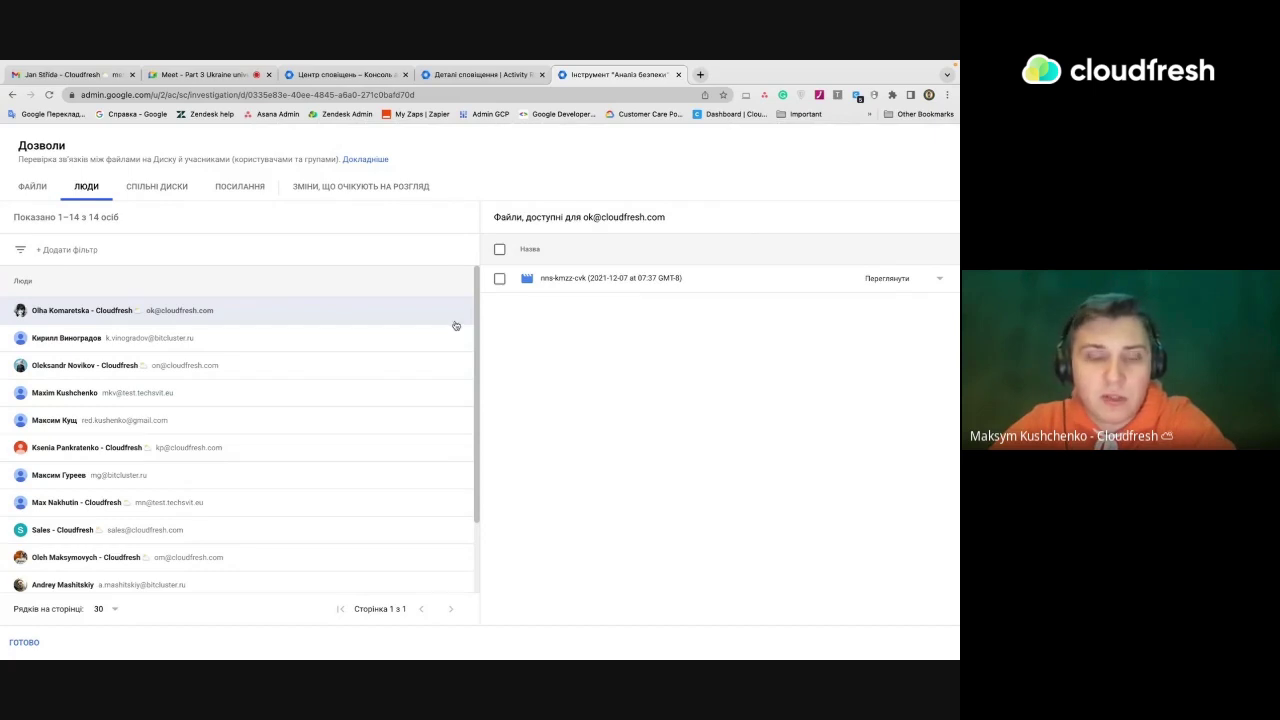
- Review the files the second, third and fourth people can access
left_click(369, 341)
left_click(360, 356)
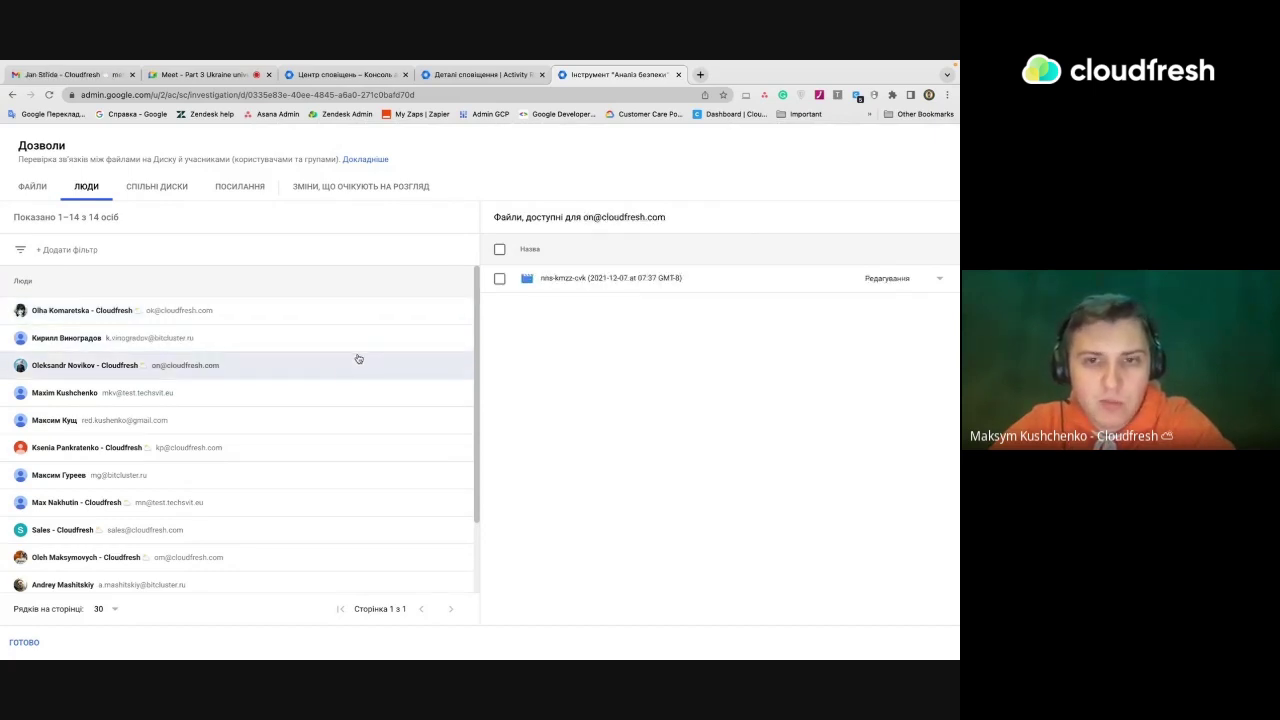
left_click(330, 400)
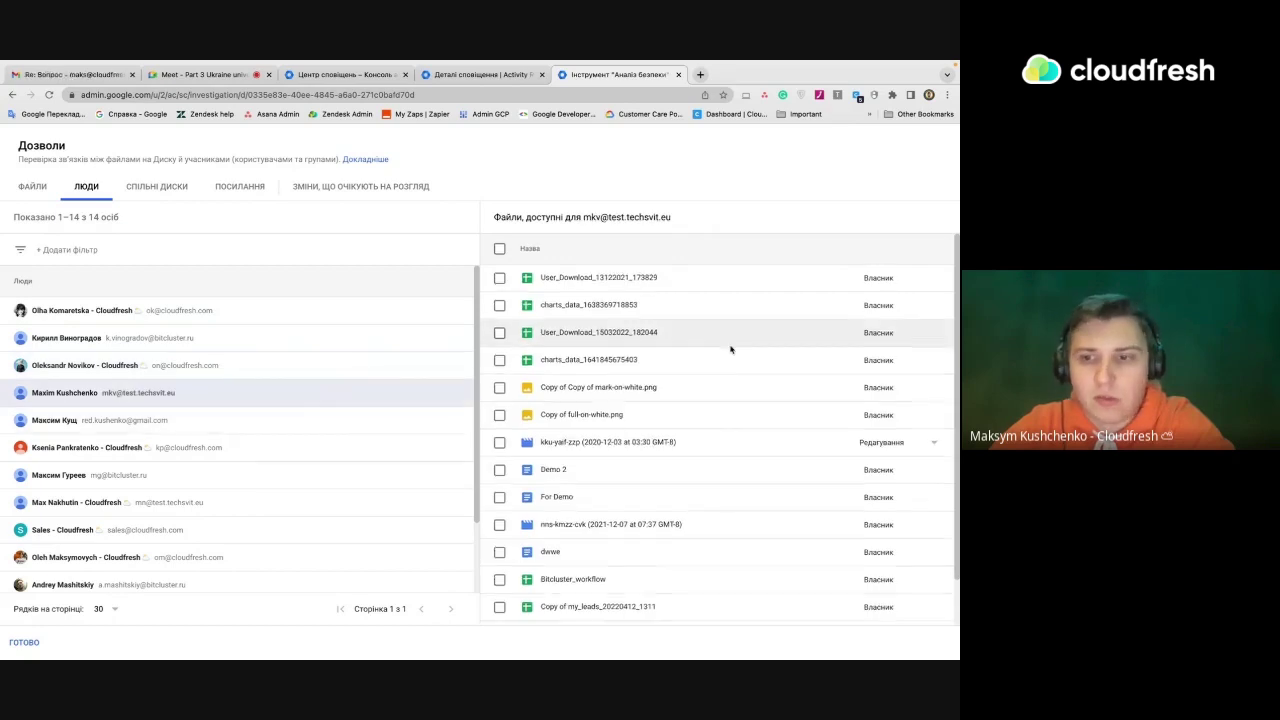
scroll(730, 349, "down", 1)
scroll(730, 300, "up", 1)
scroll(731, 286, "down", 1)
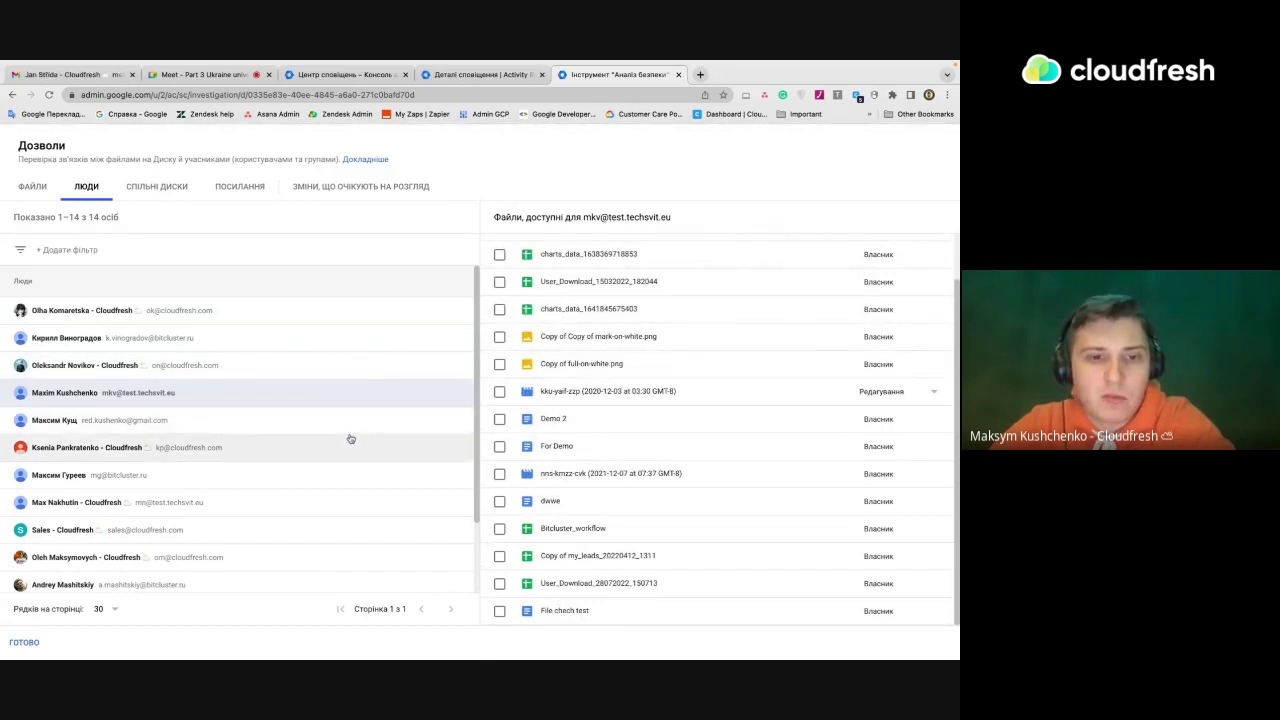
scroll(350, 436, "down", 2)
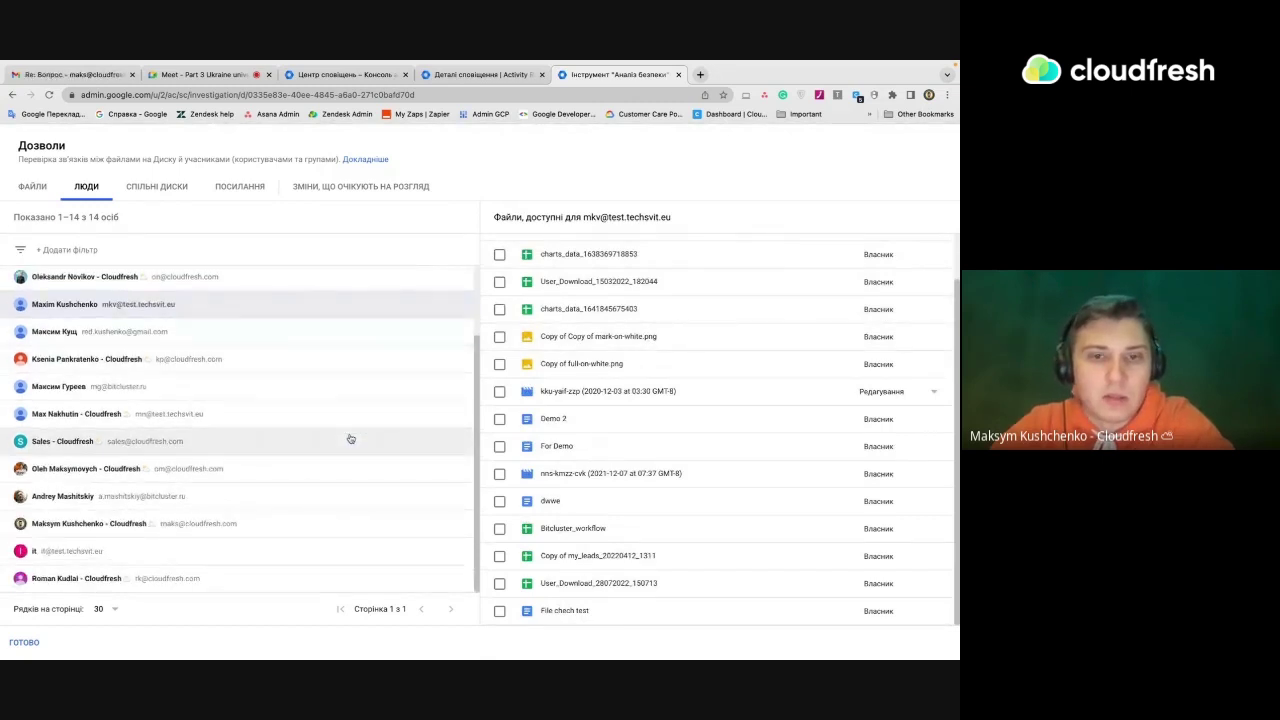
scroll(350, 438, "up", 2)
scroll(390, 355, "down", 2)
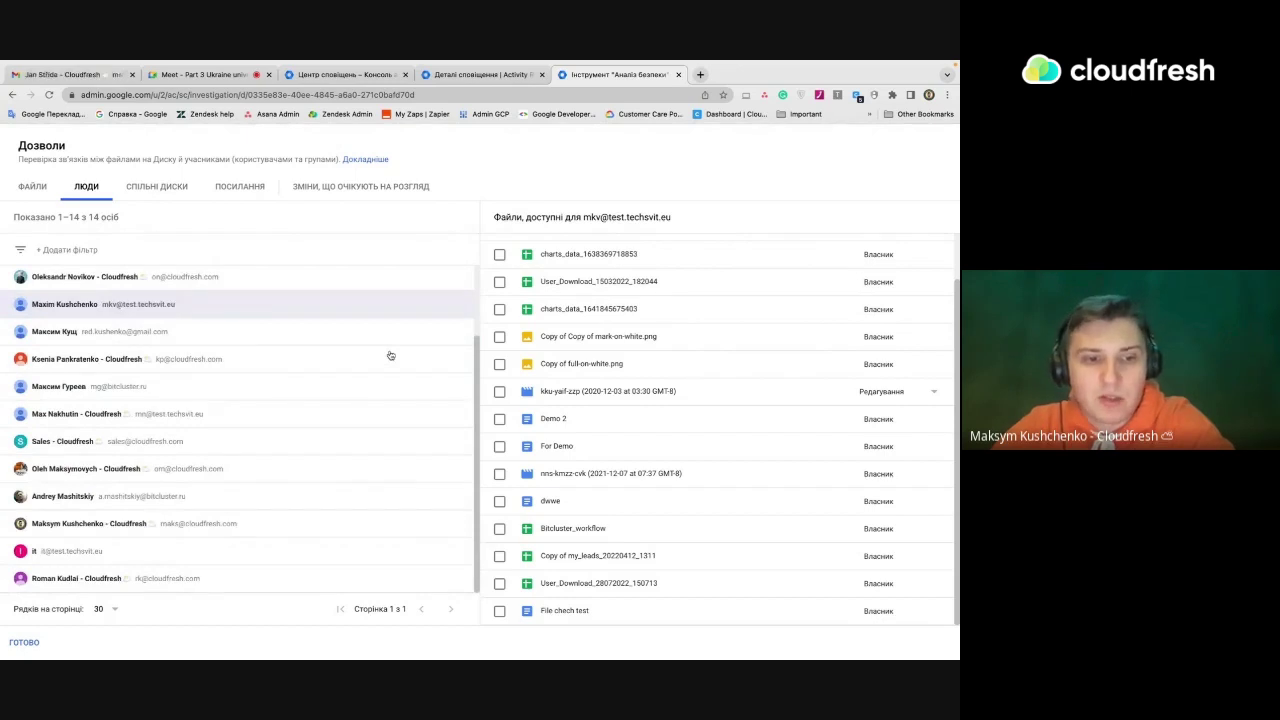
scroll(340, 440, "up", 2)
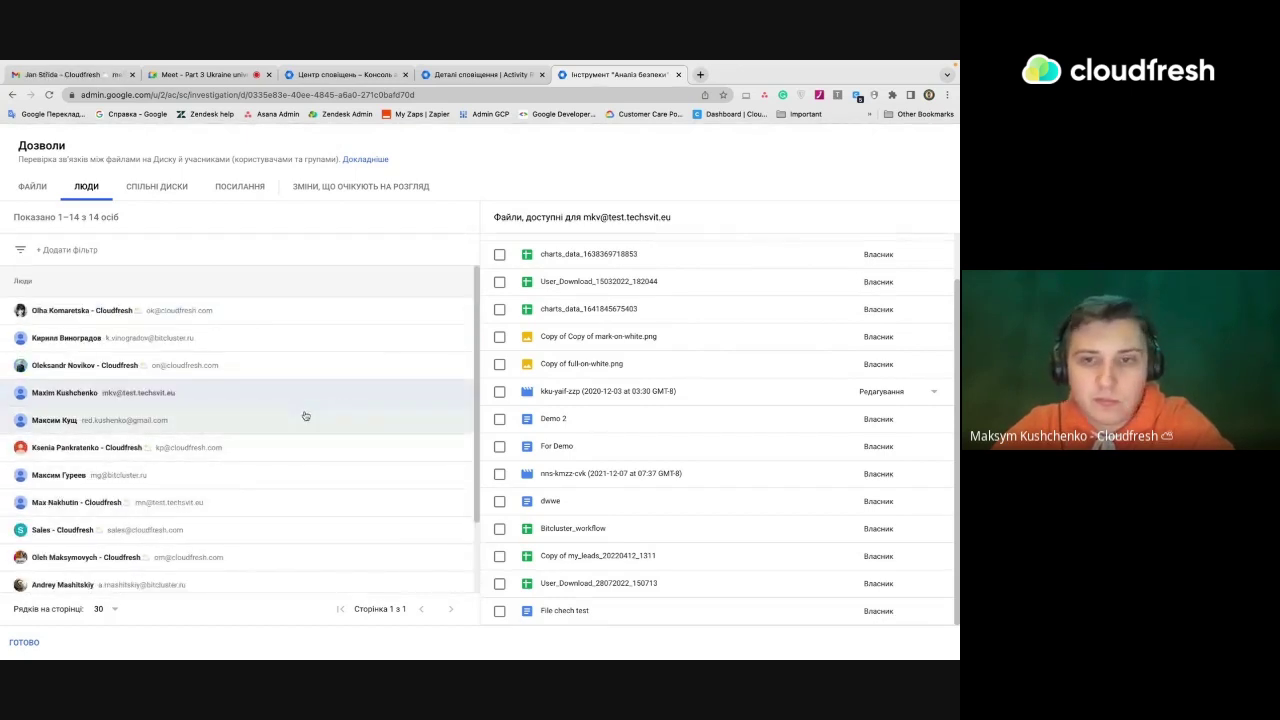
- Check the fifth person's single file and its role options, then revisit the third person
left_click(305, 417)
left_click(875, 283)
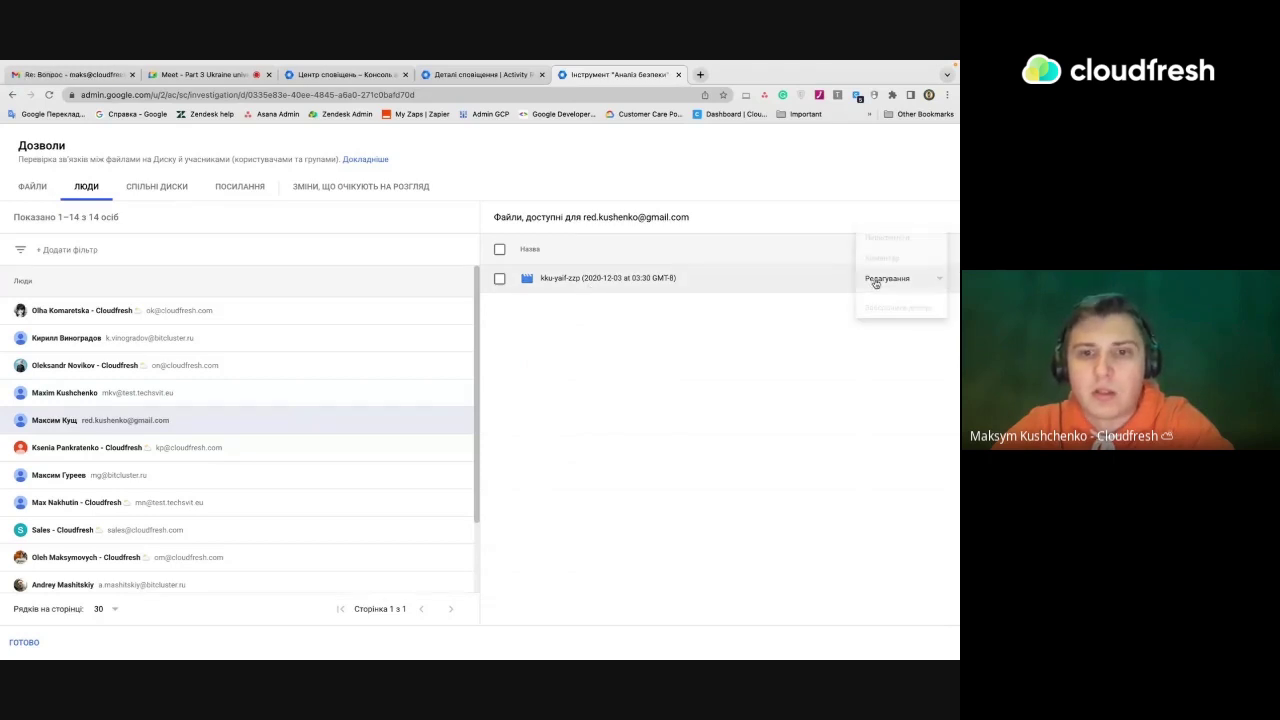
left_click(675, 335)
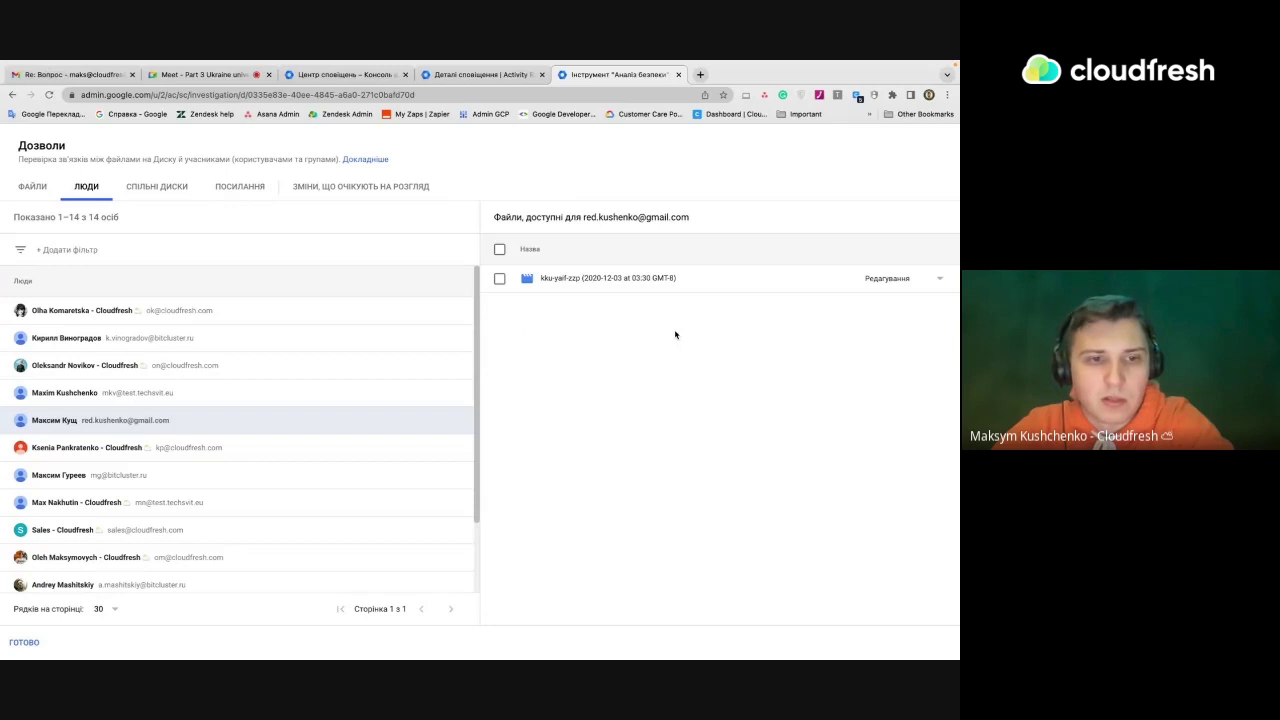
left_click(306, 364)
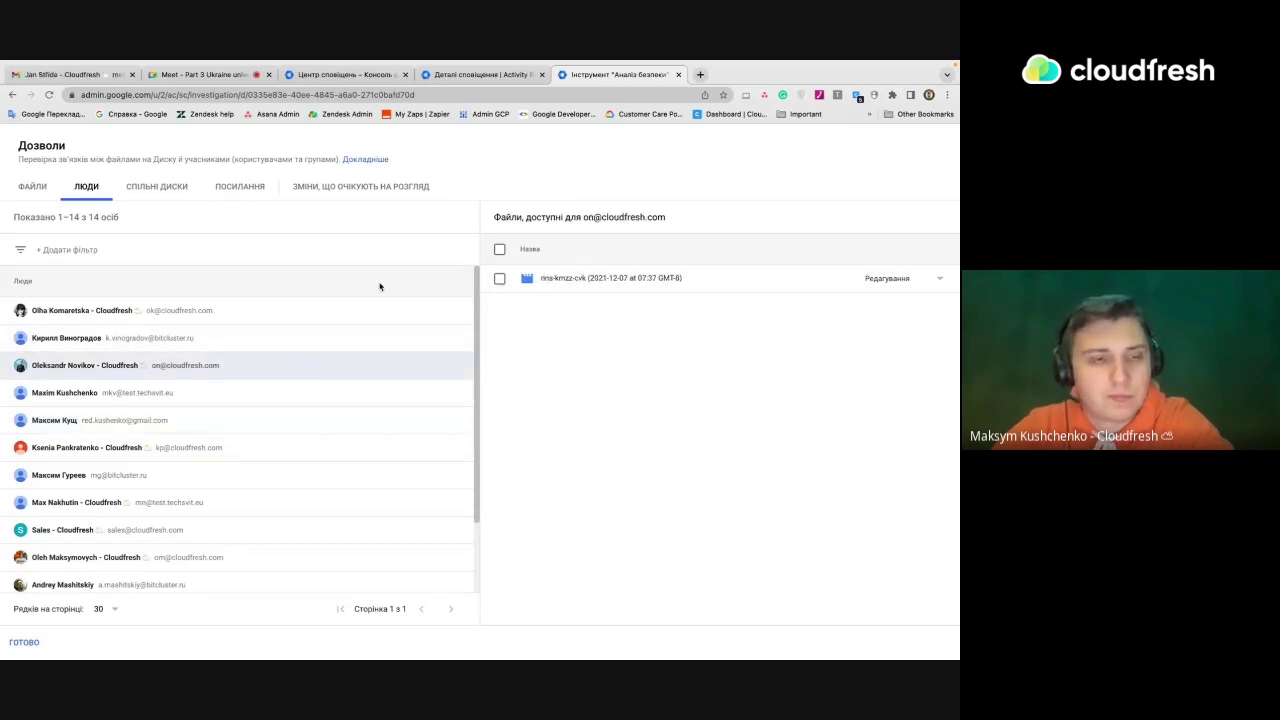
left_click(180, 193)
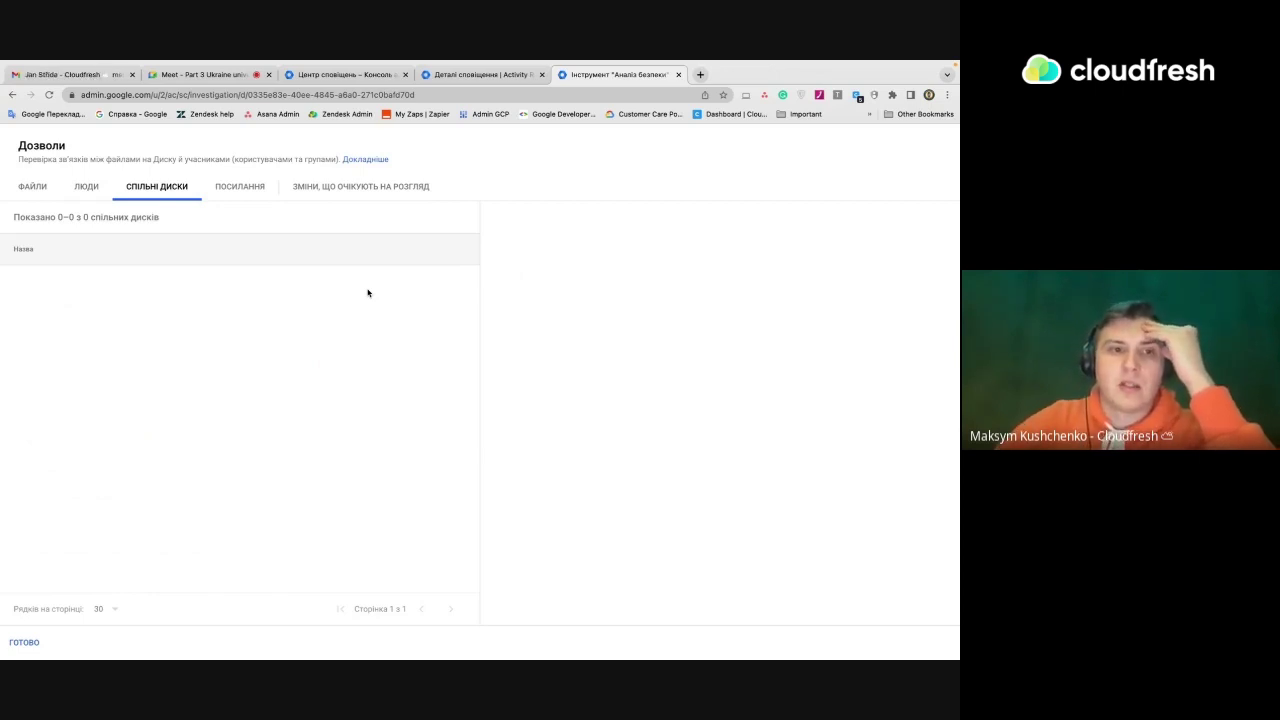
left_click(34, 195)
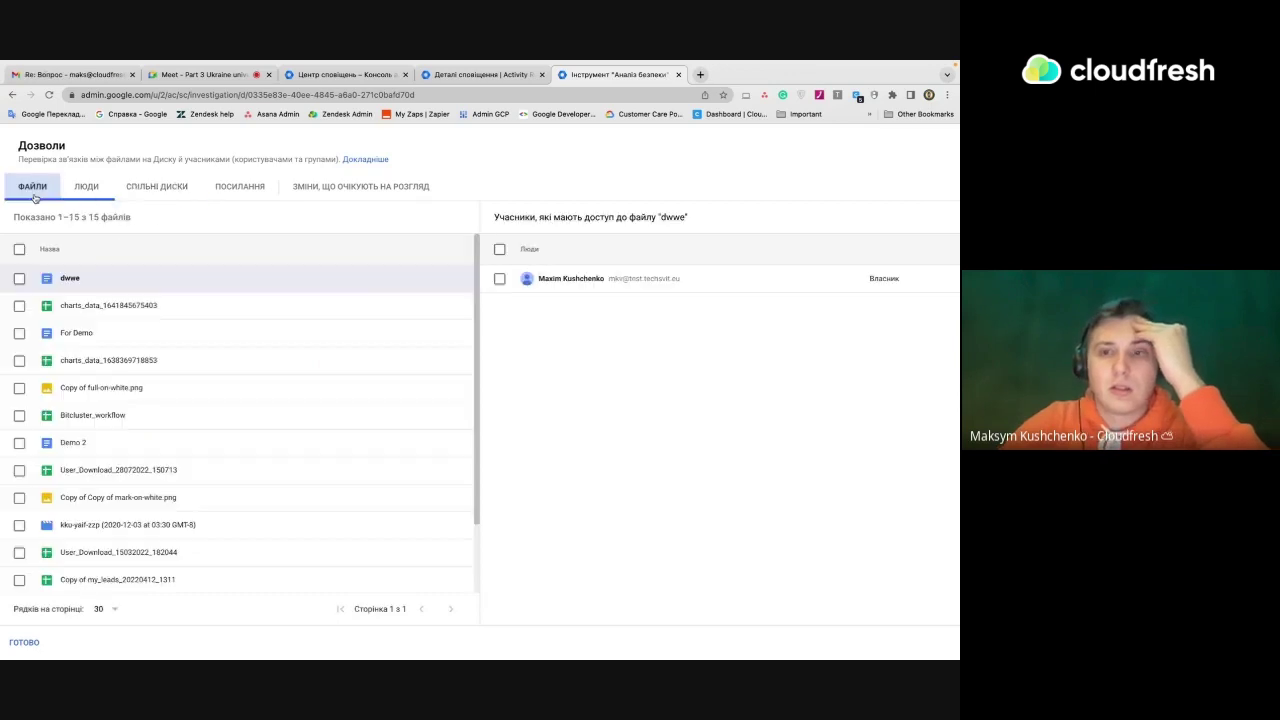
left_click(355, 307)
left_click(871, 286)
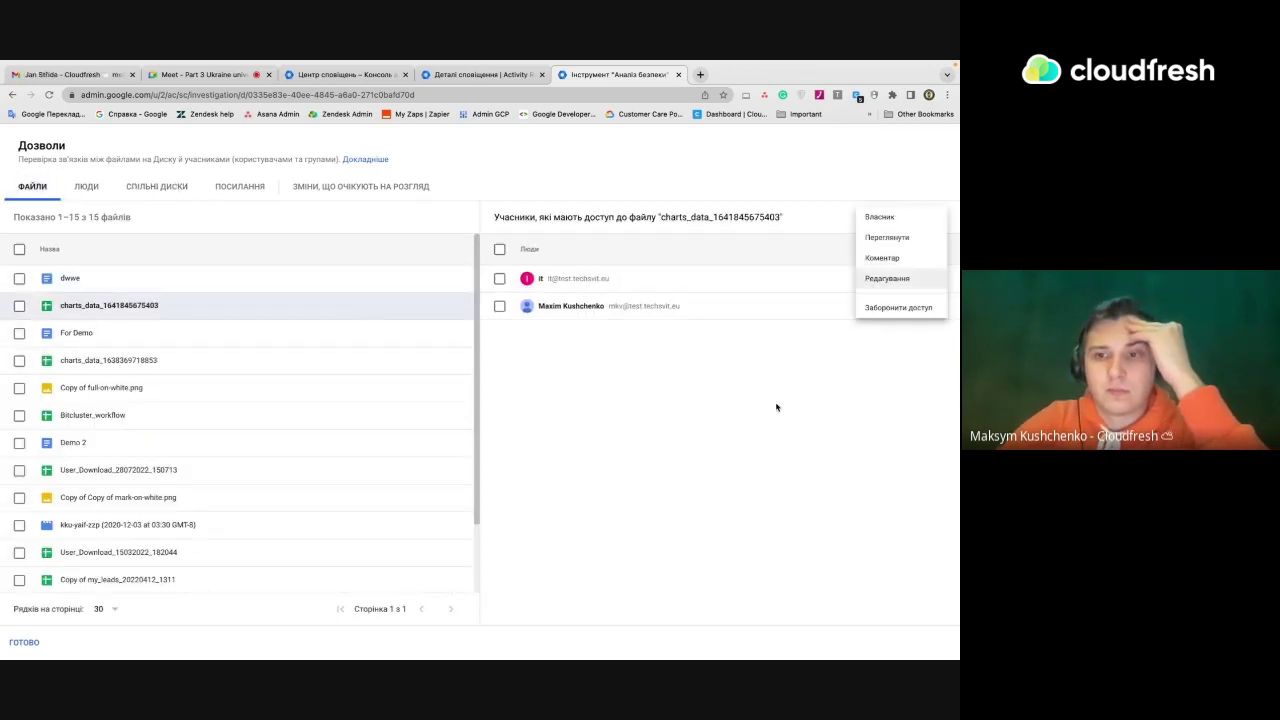
left_click(739, 416)
left_click(330, 191)
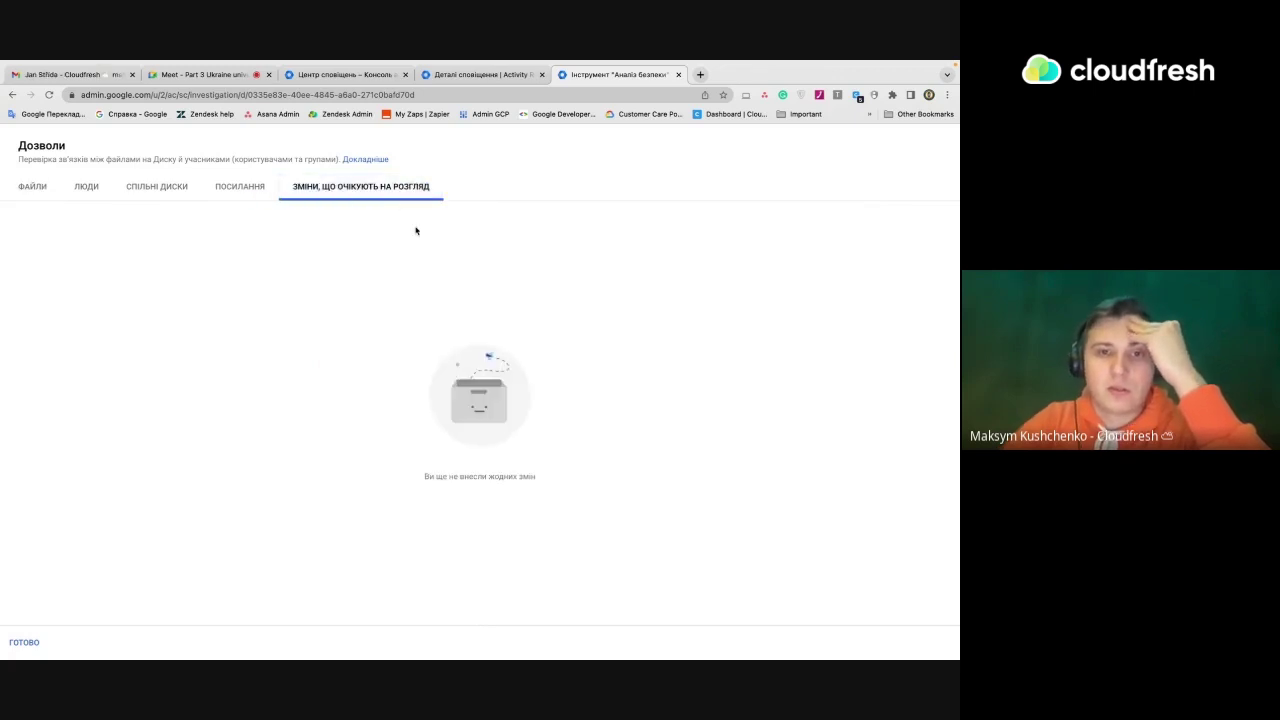
left_click(20, 195)
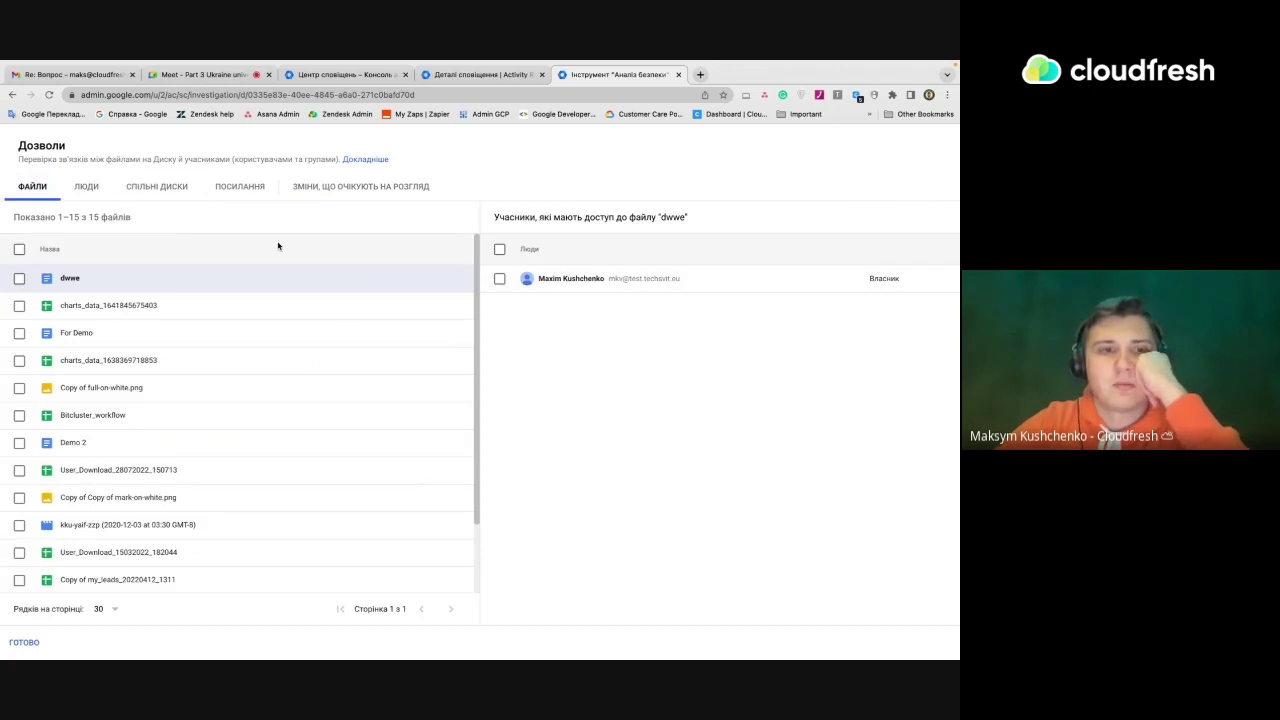
left_click(285, 307)
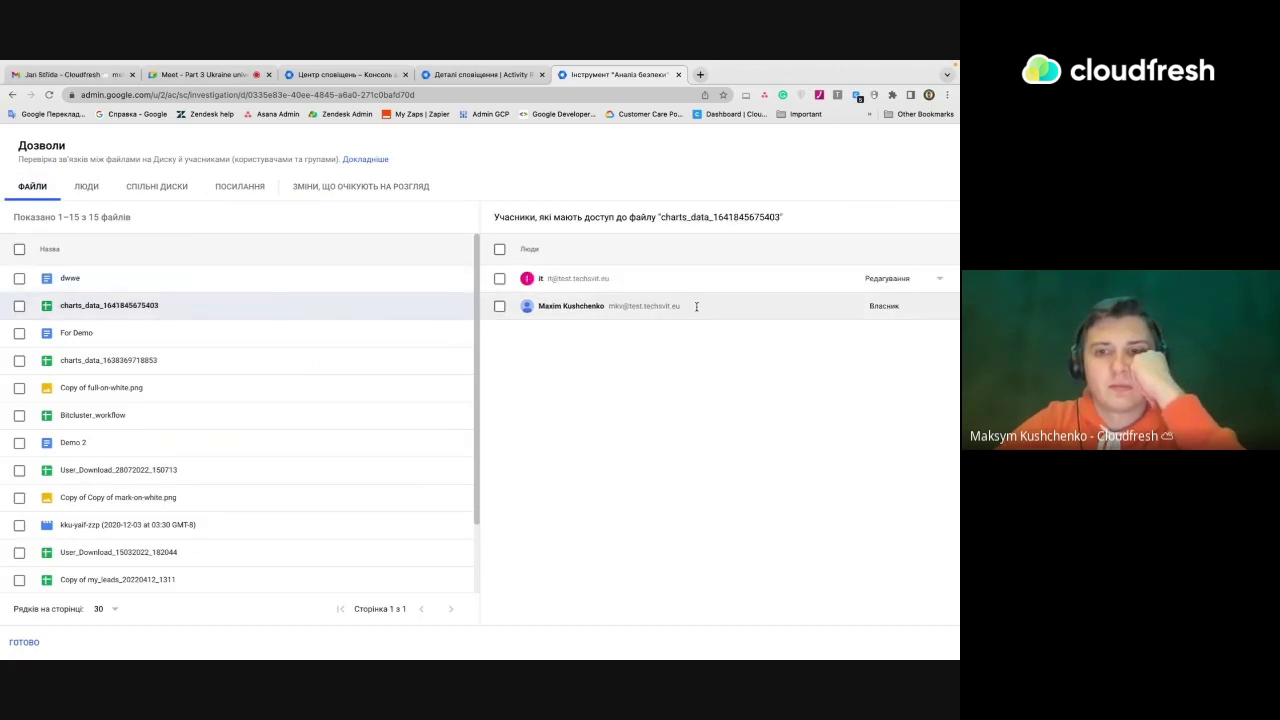
- Change the editor's role from Редагування to Коментар and save with ЗБЕРЕГТИ
left_click(869, 279)
left_click(882, 258)
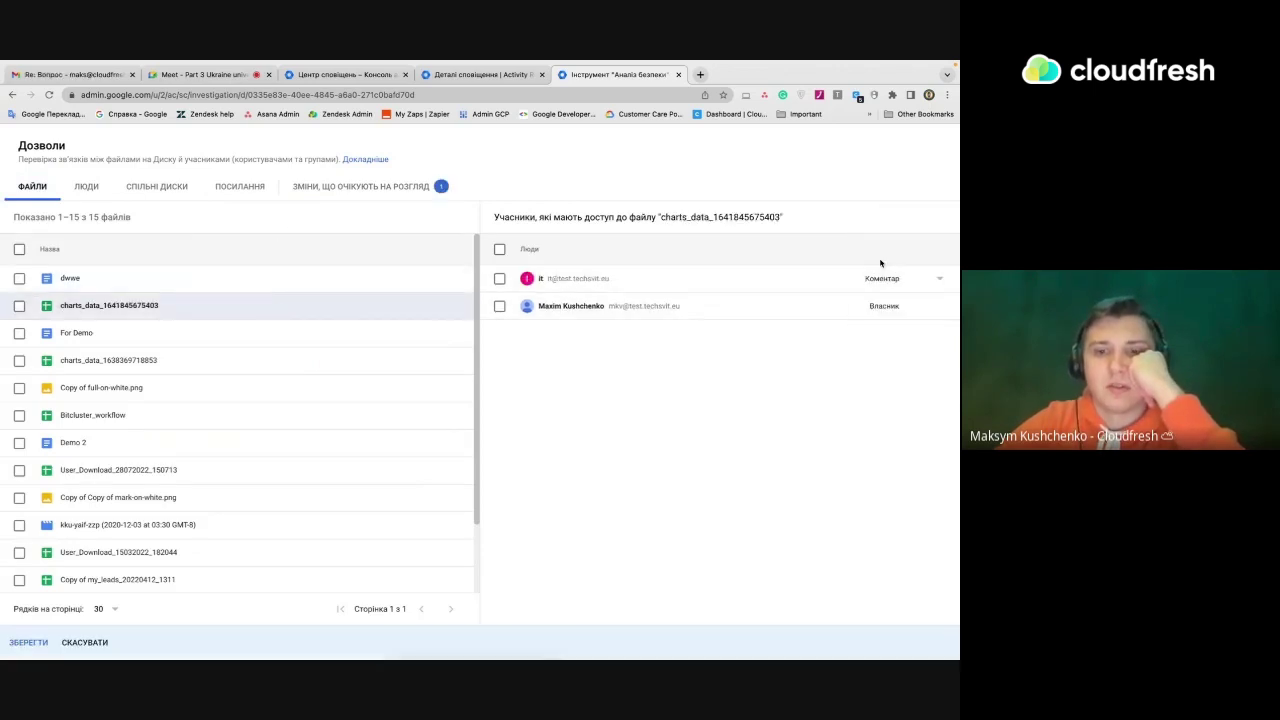
left_click(30, 641)
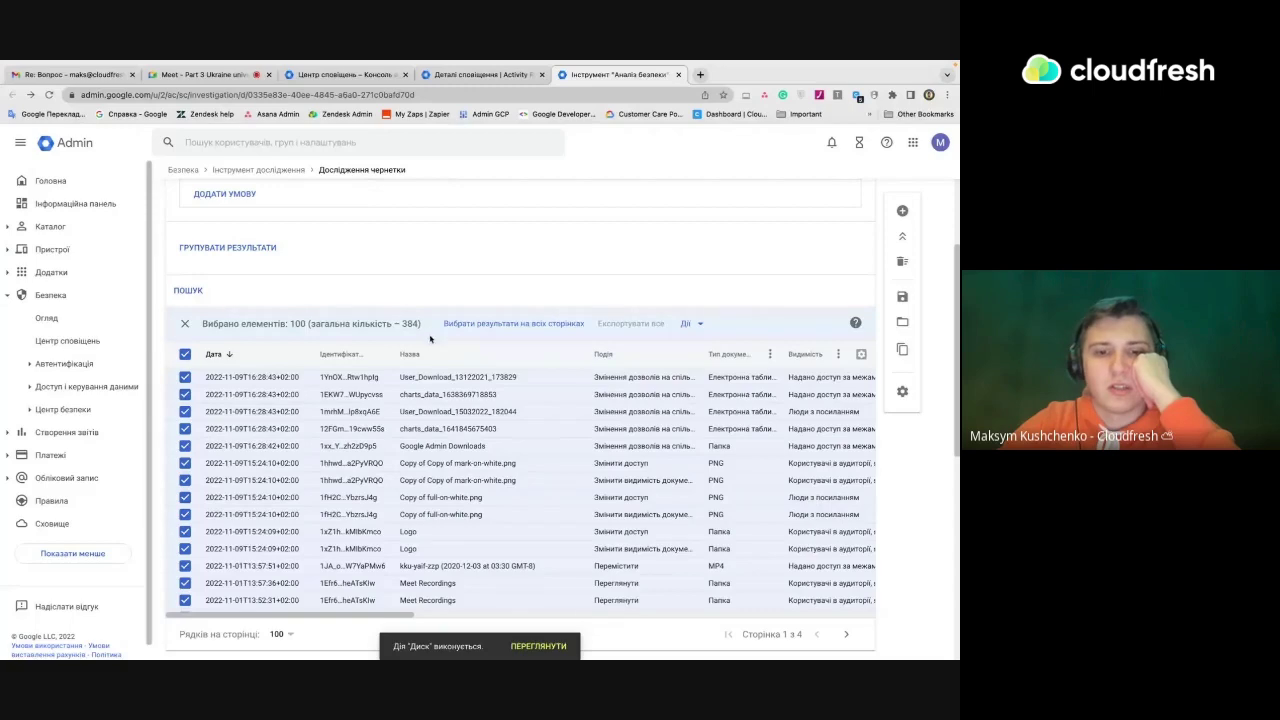
scroll(470, 405, "down", 1)
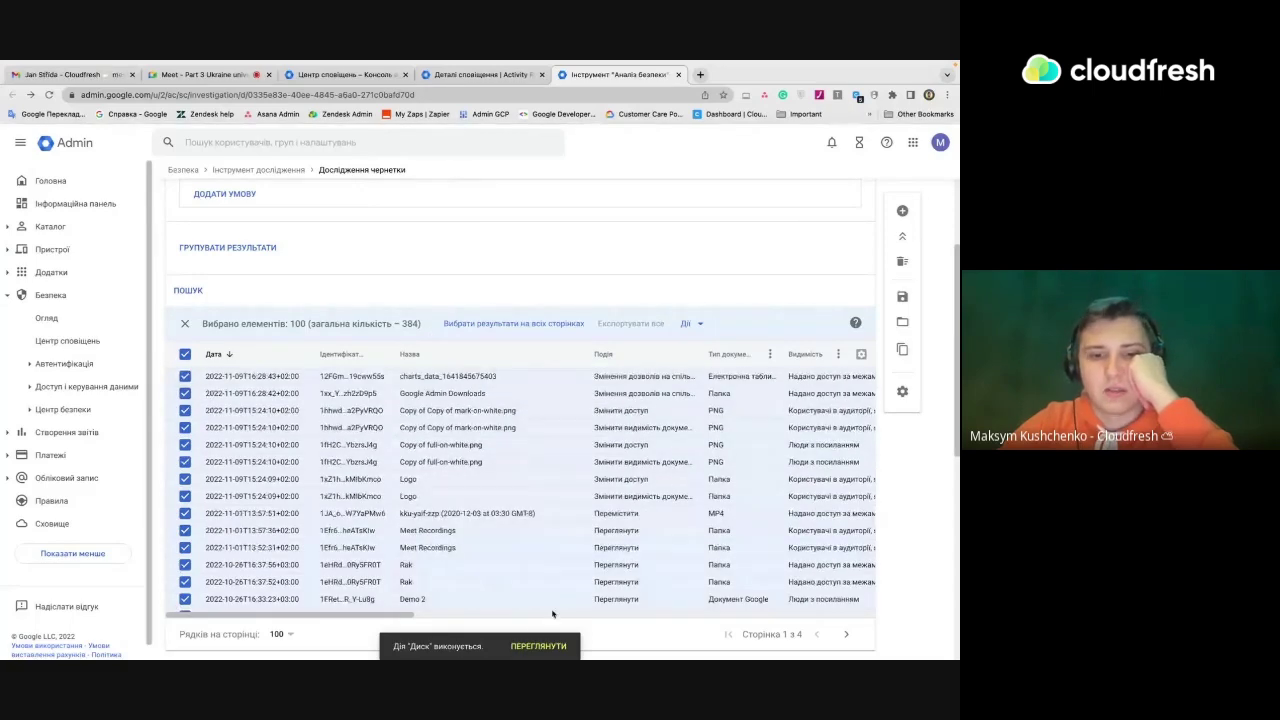
left_click(527, 647)
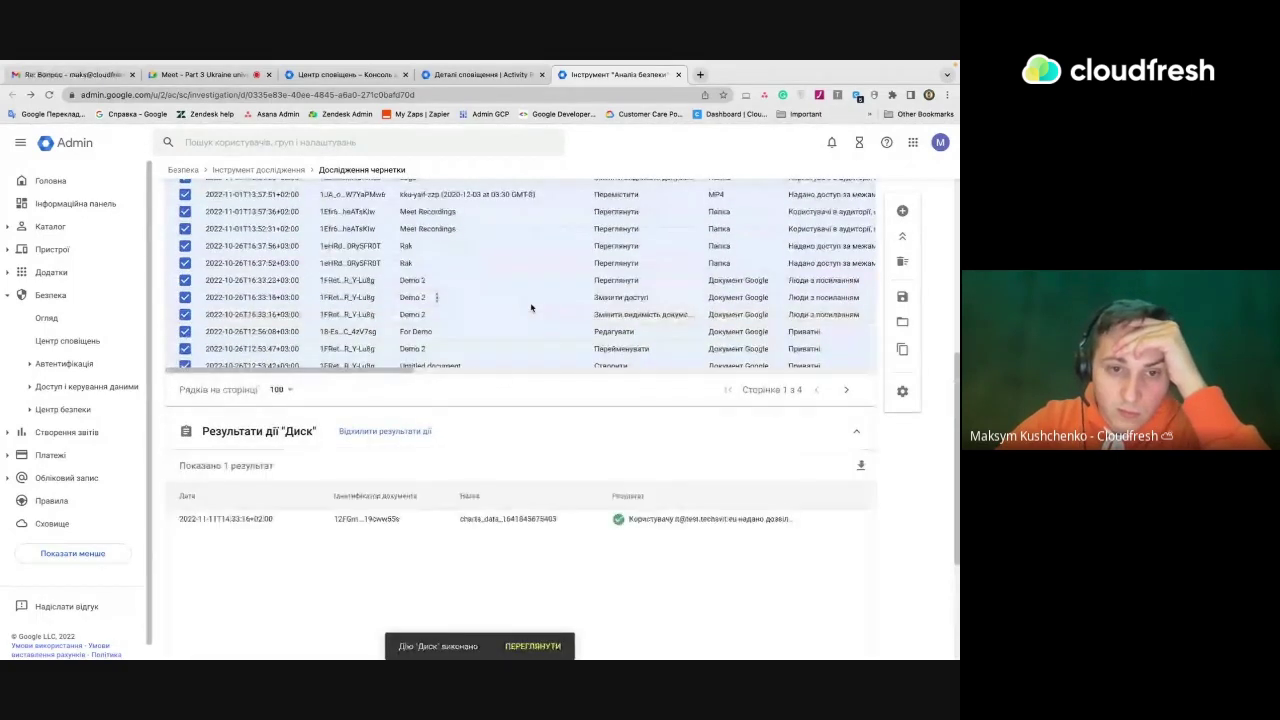
scroll(421, 511, "down", 2)
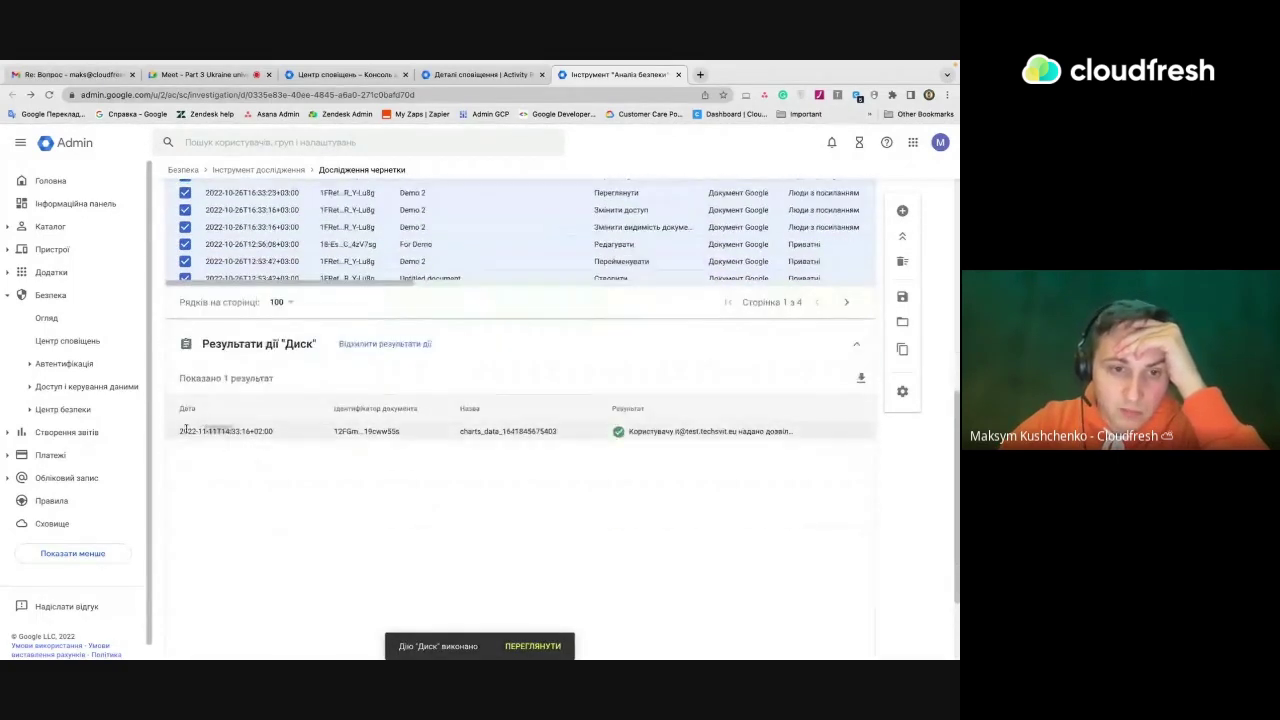
left_click_drag(178, 431, 846, 432)
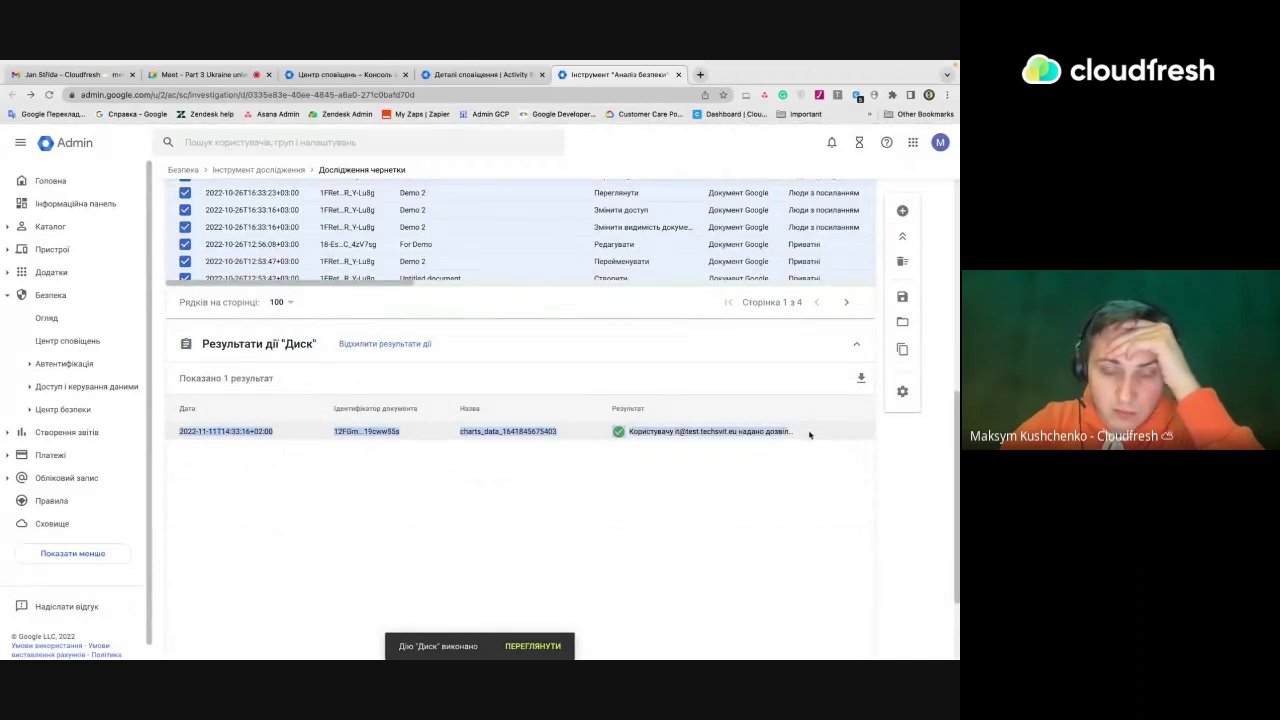
left_click(588, 522)
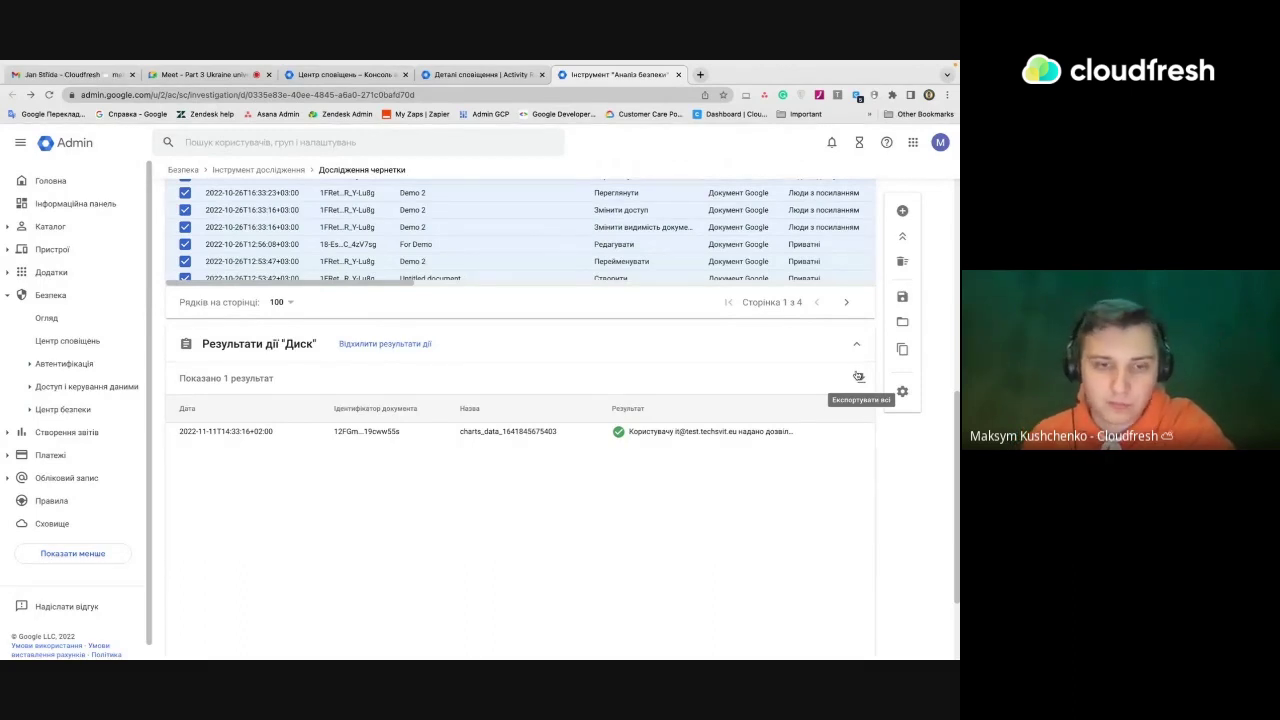
scroll(834, 406, "up", 1)
scroll(834, 406, "up", 5)
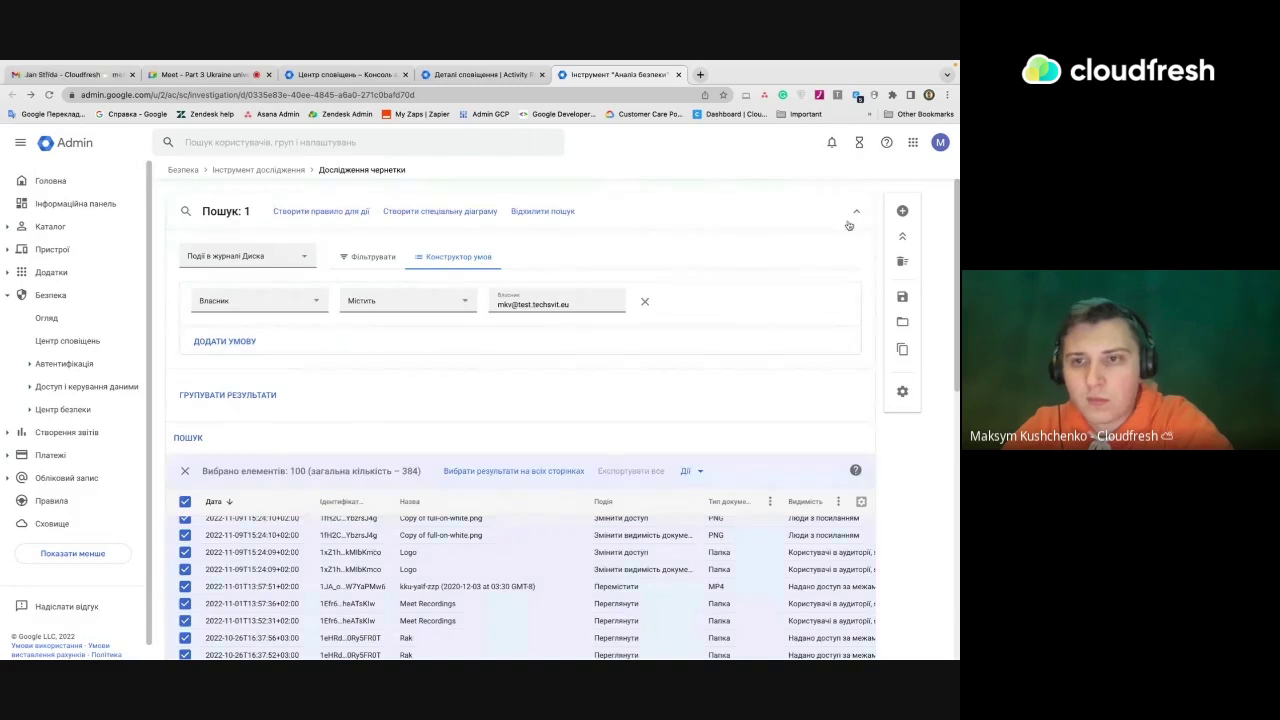
- Collapse the first search and Drive results, add Search 2 and view its Джерело даних options
left_click(856, 211)
left_click(856, 255)
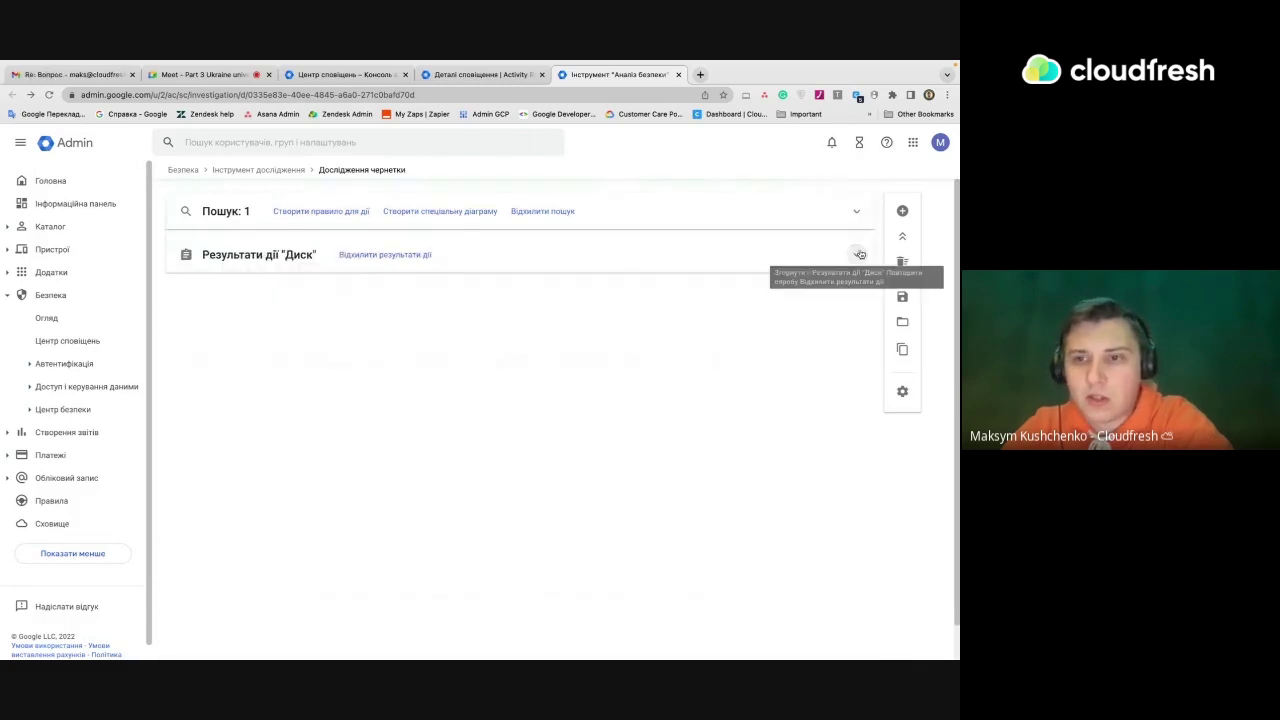
left_click(903, 211)
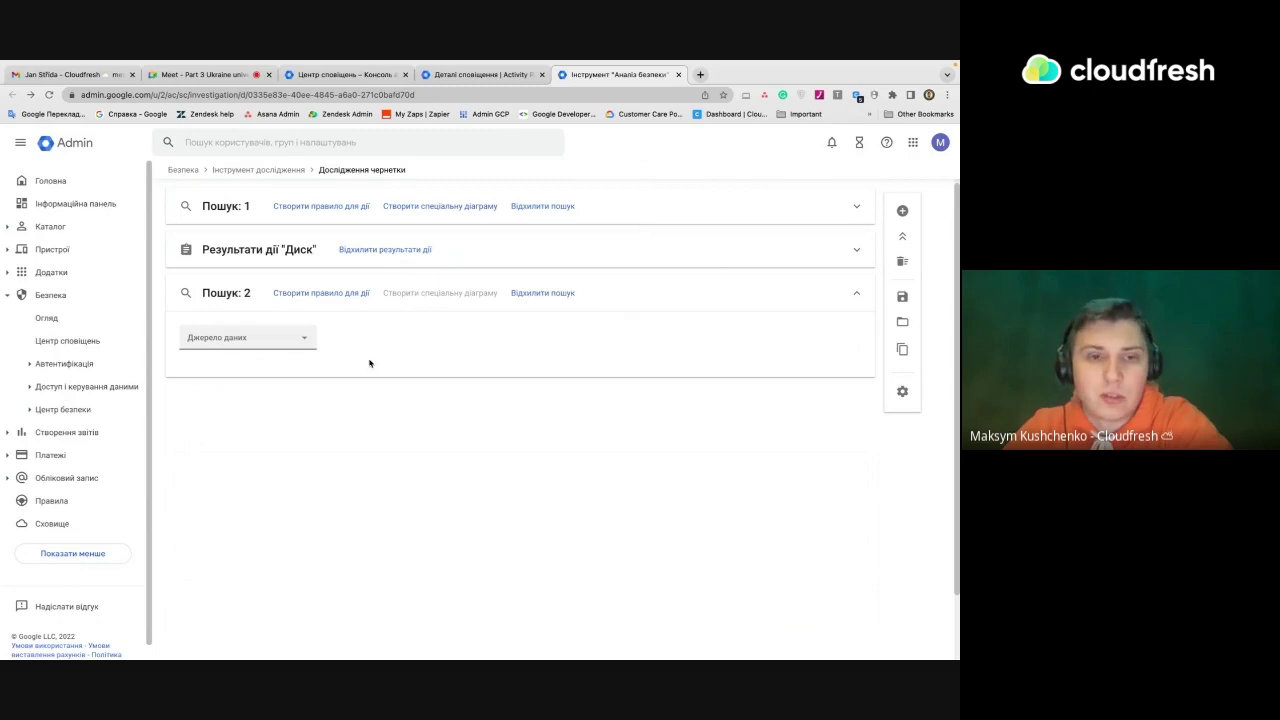
left_click(305, 339)
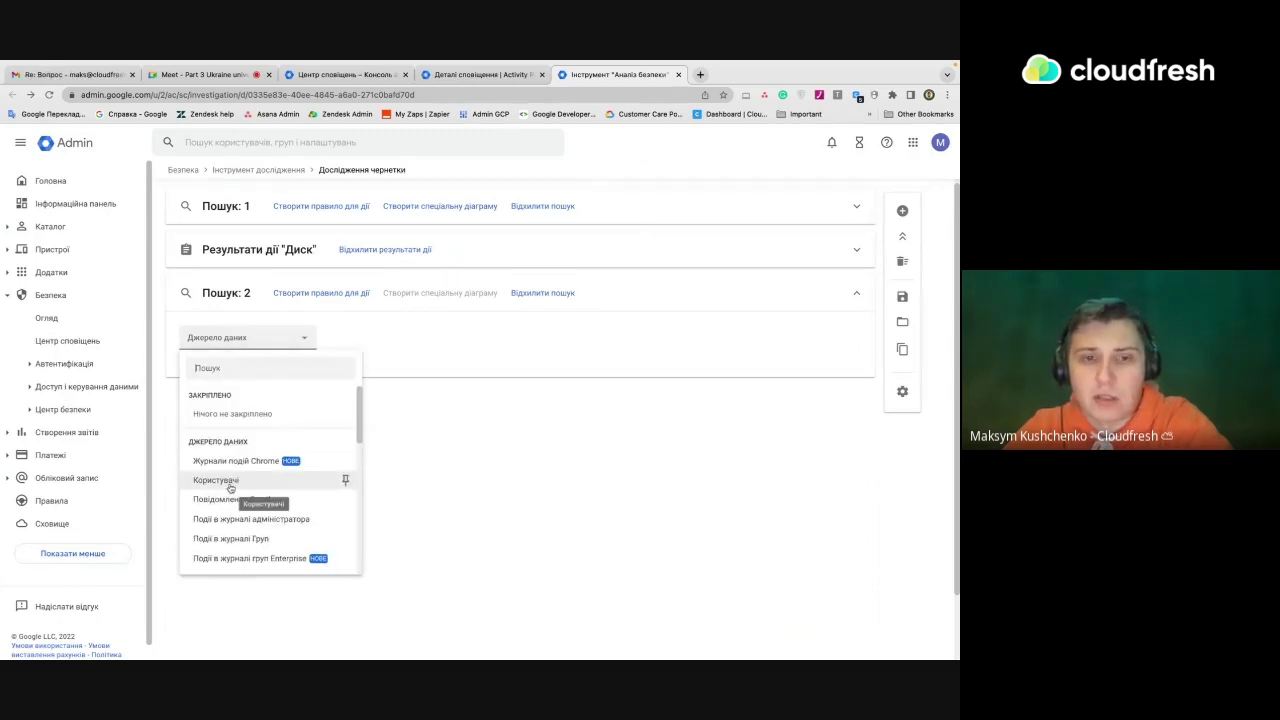
left_click(549, 432)
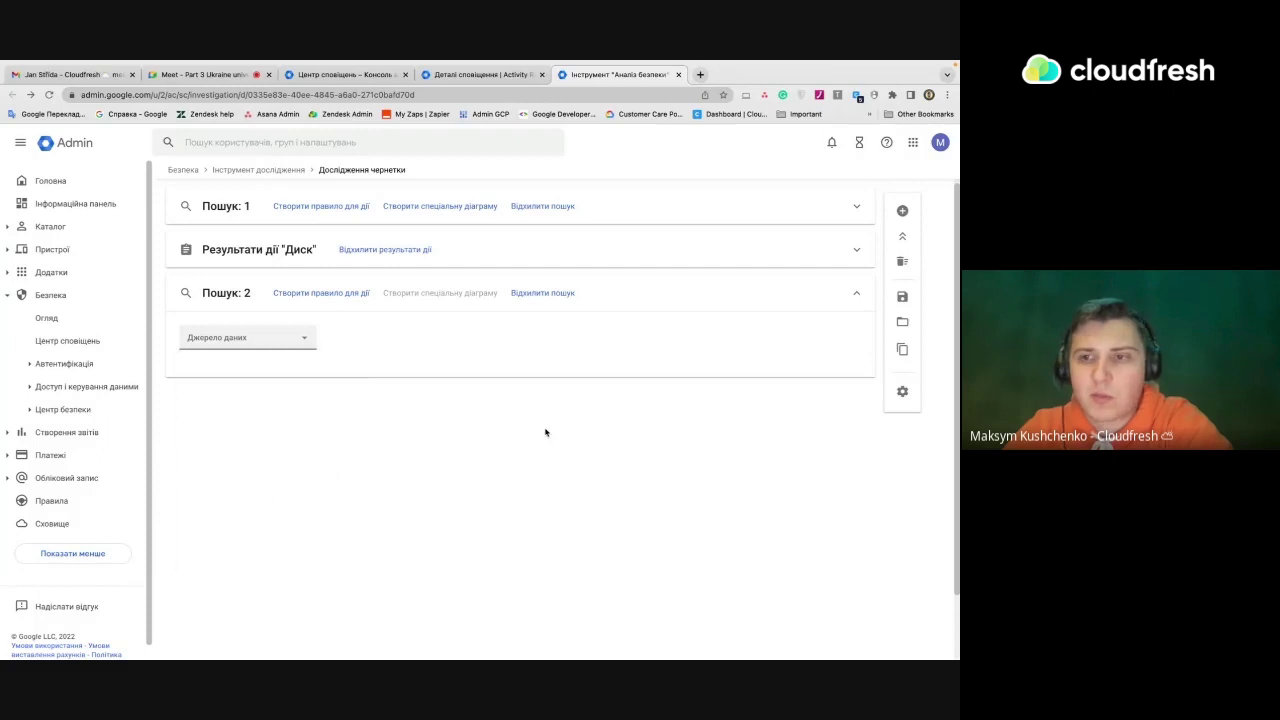
- Add Пошук 3 and Пошук 4 to the investigation
left_click(902, 210)
left_click(902, 210)
scroll(790, 280, "up", 5)
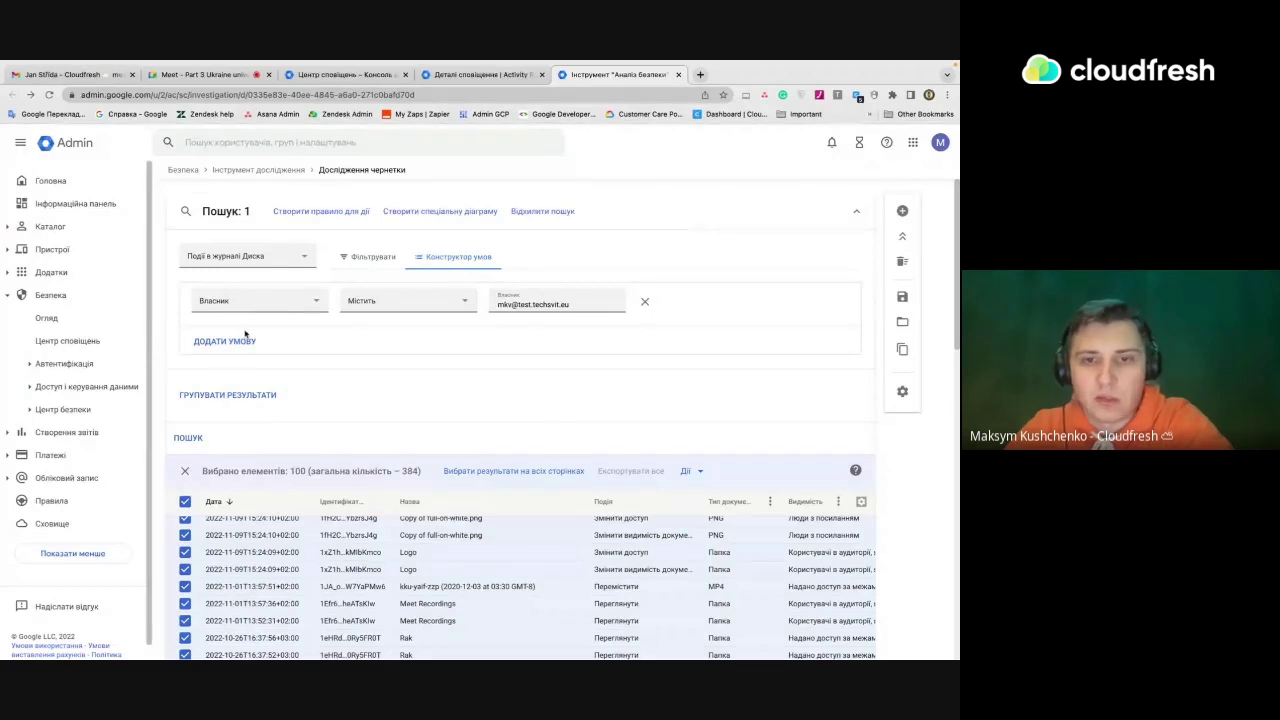
scroll(406, 323, "down", 1)
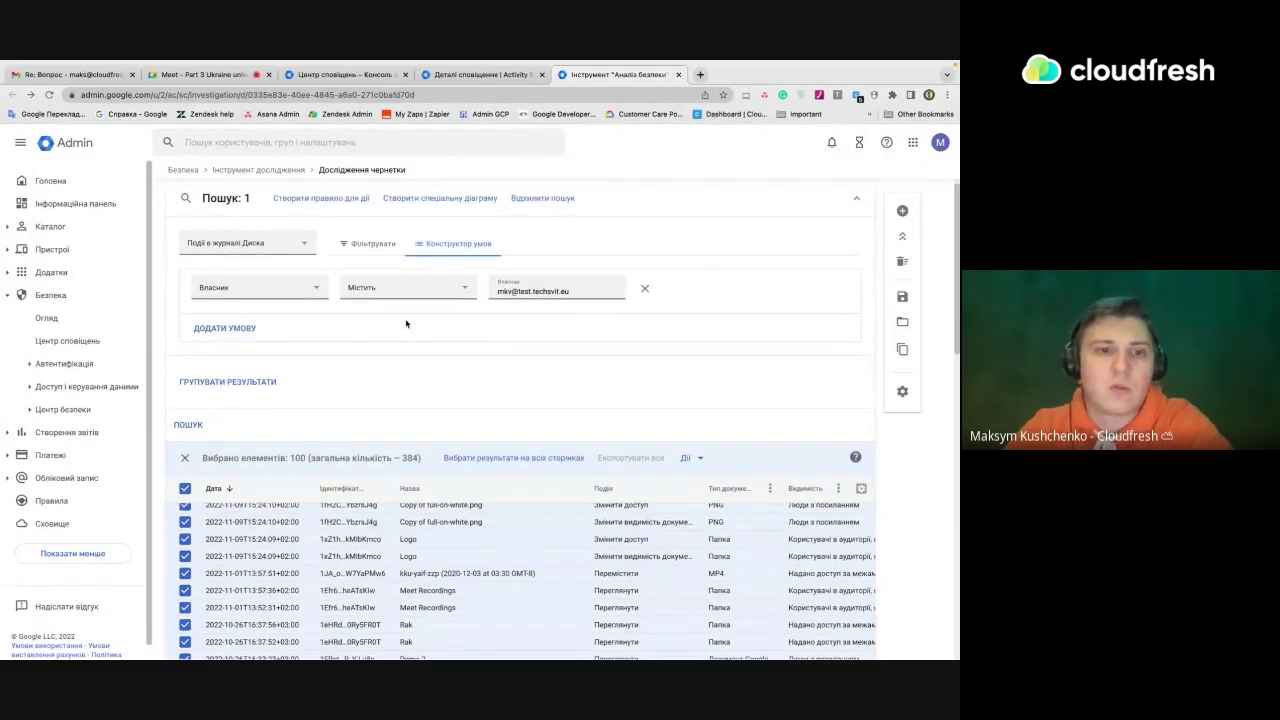
left_click(245, 328)
left_click(269, 370)
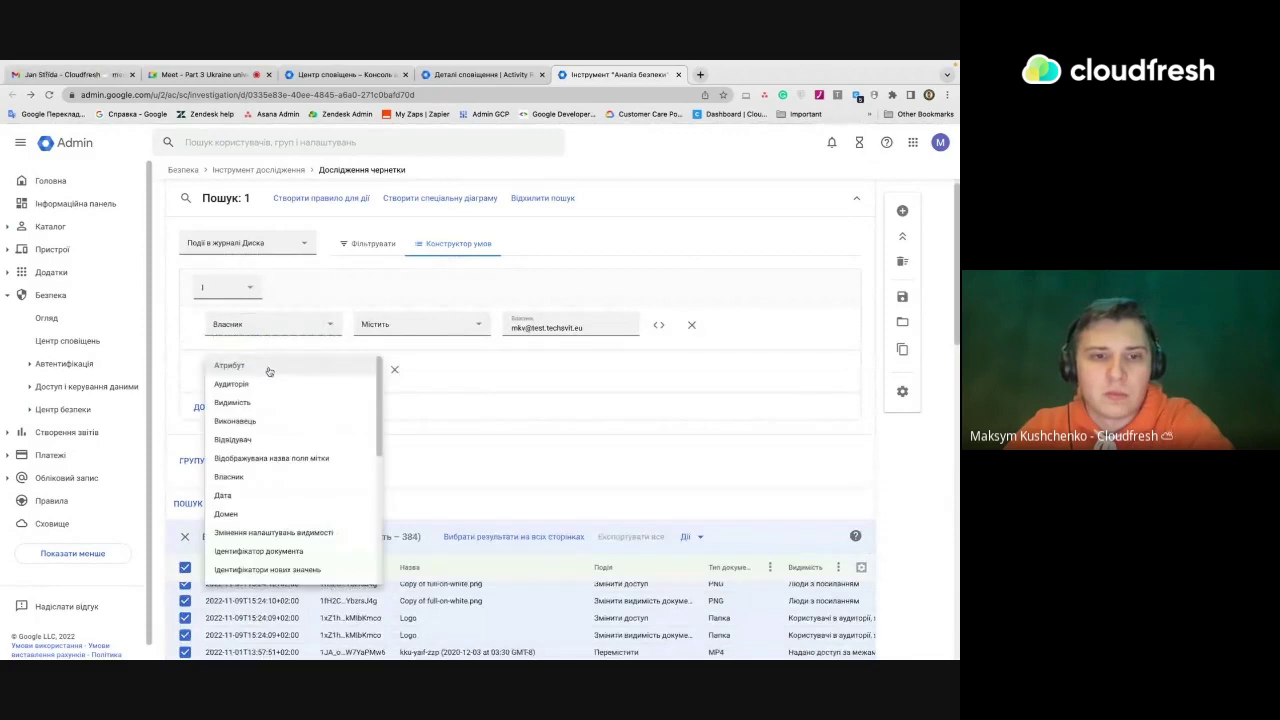
scroll(290, 462, "down", 3)
scroll(299, 468, "up", 3)
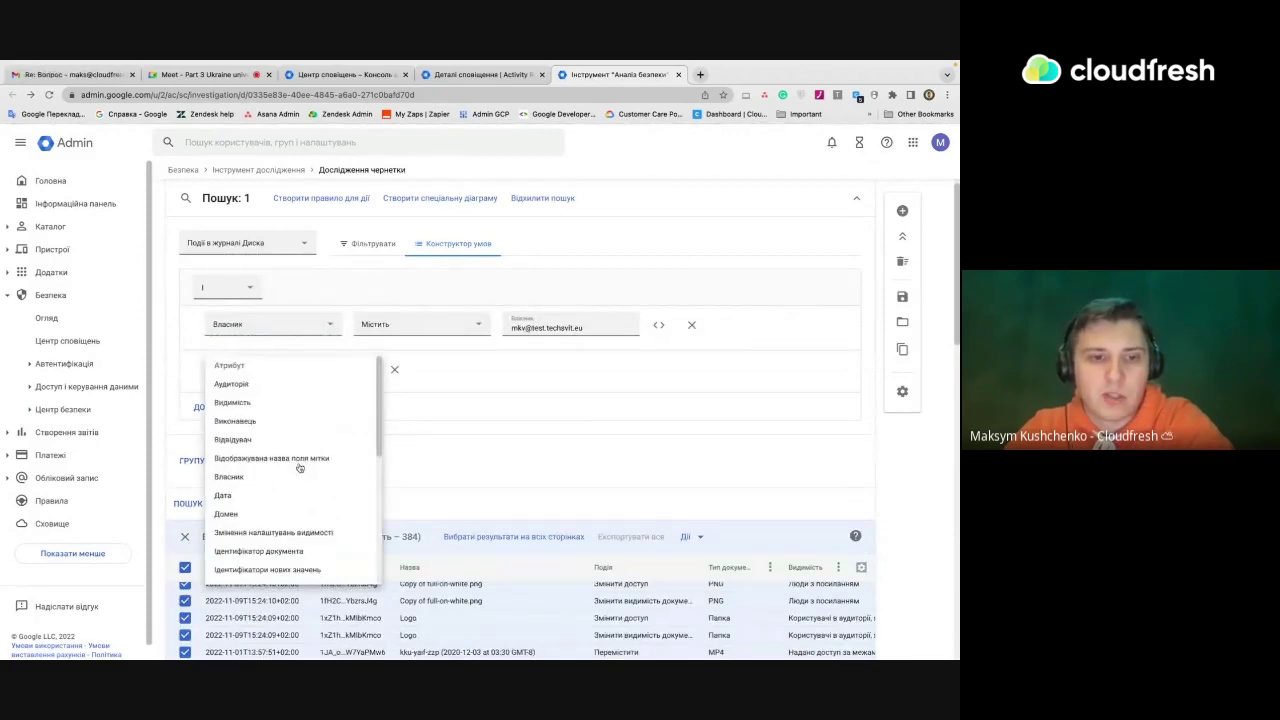
scroll(322, 418, "down", 5)
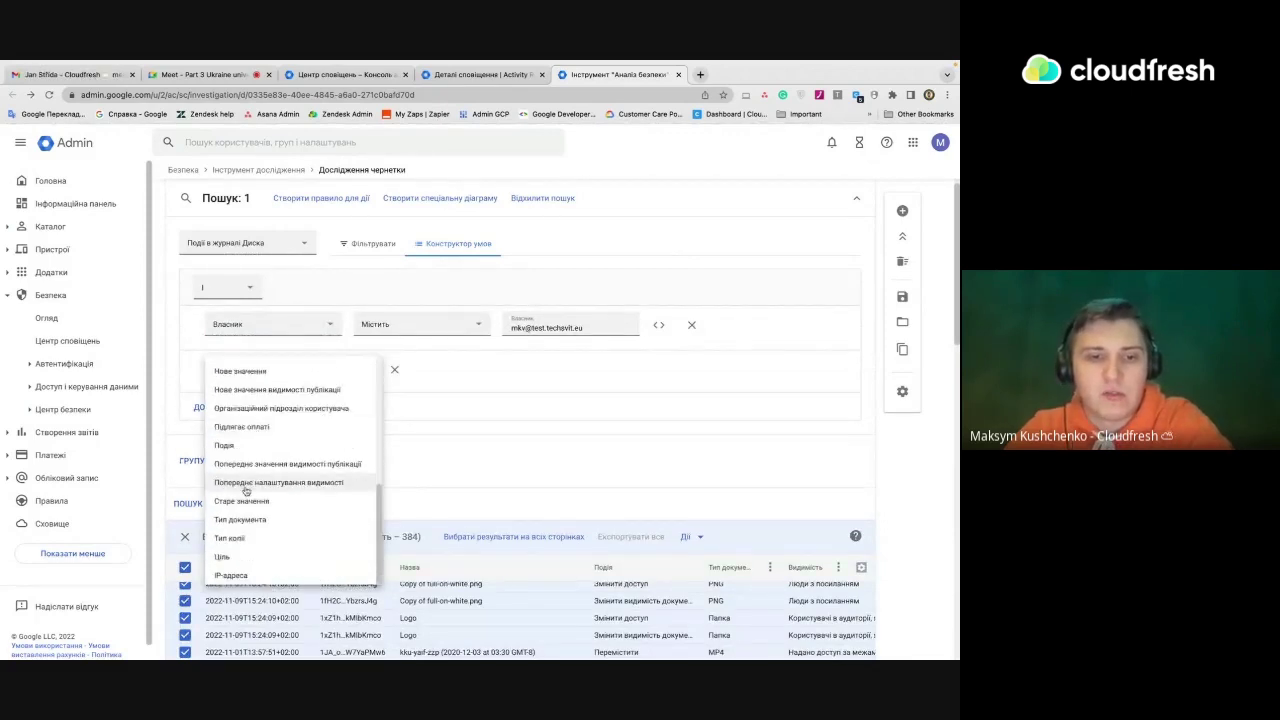
scroll(298, 505, "up", 6)
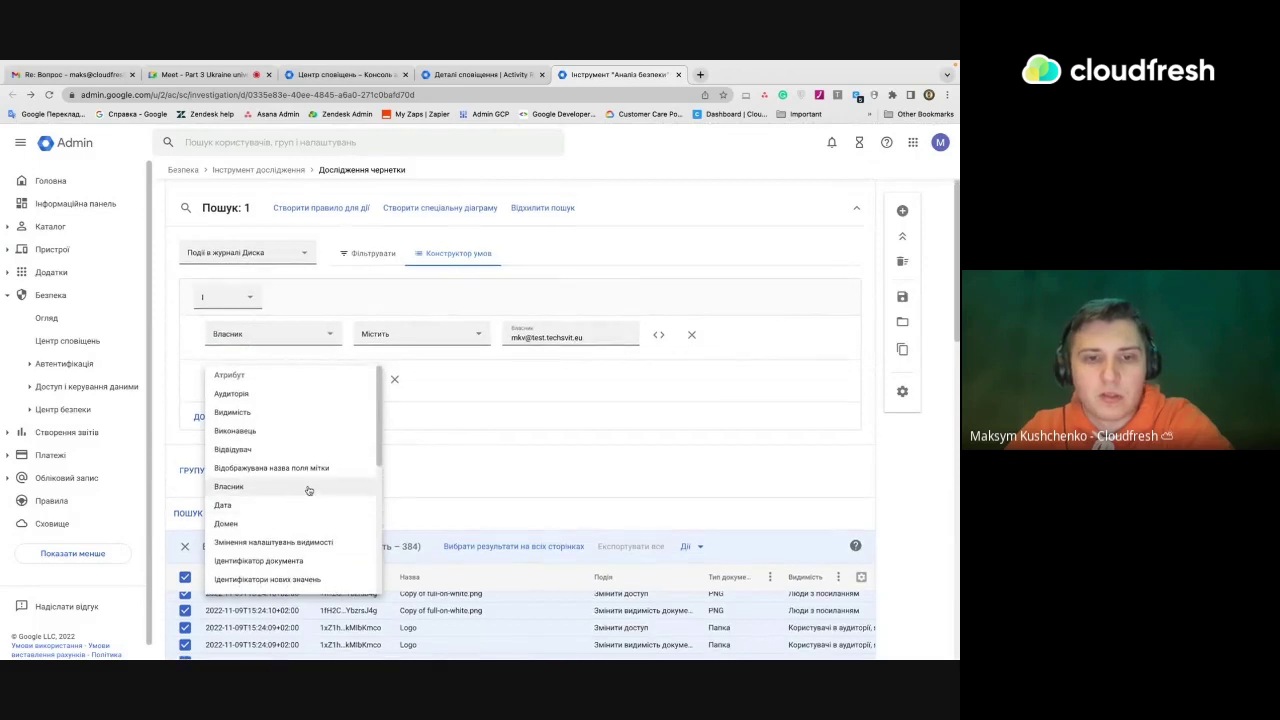
left_click(516, 383)
left_click(394, 379)
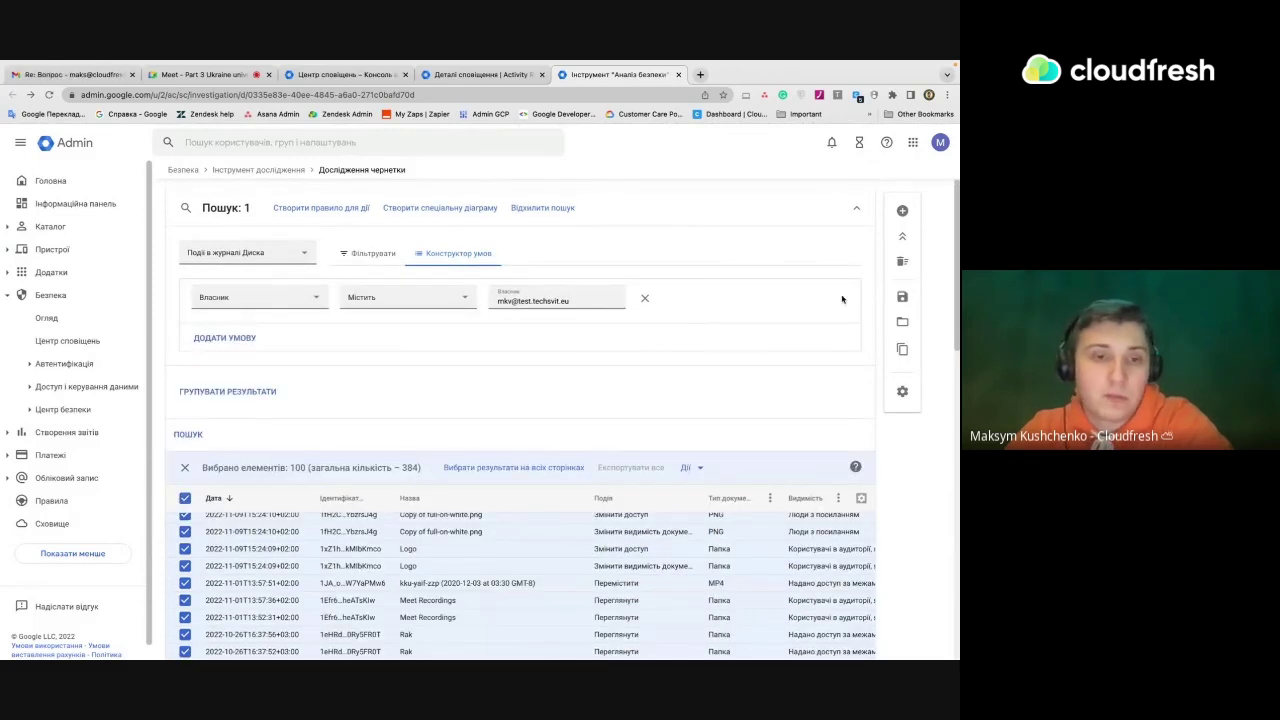
- From the saved investigations list, check the first draft's Дії and options, then open that draft
left_click(899, 321)
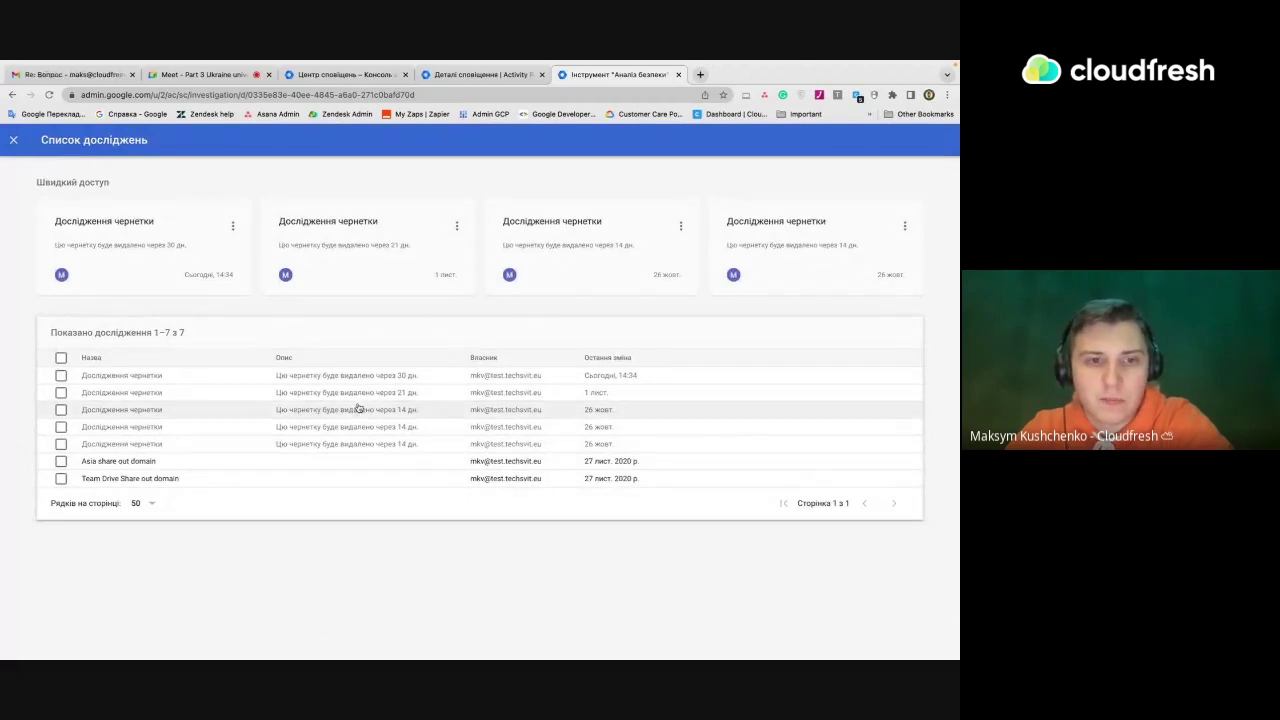
left_click(61, 376)
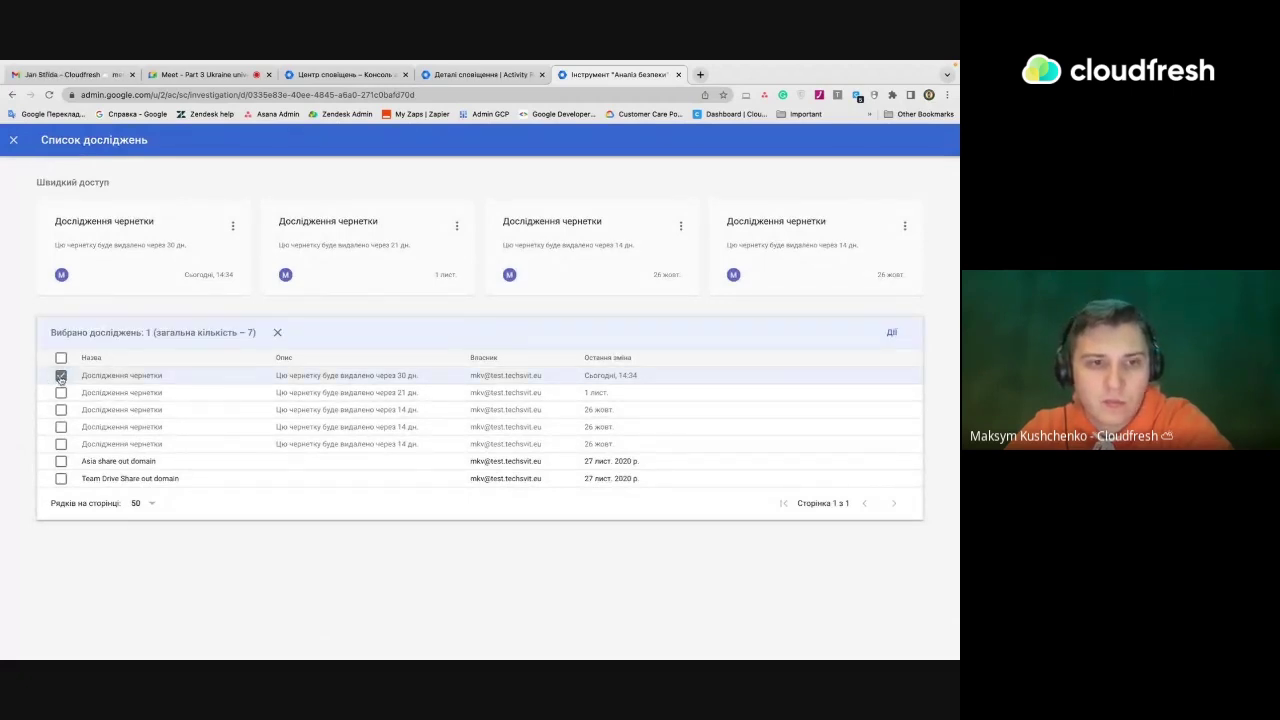
left_click(893, 332)
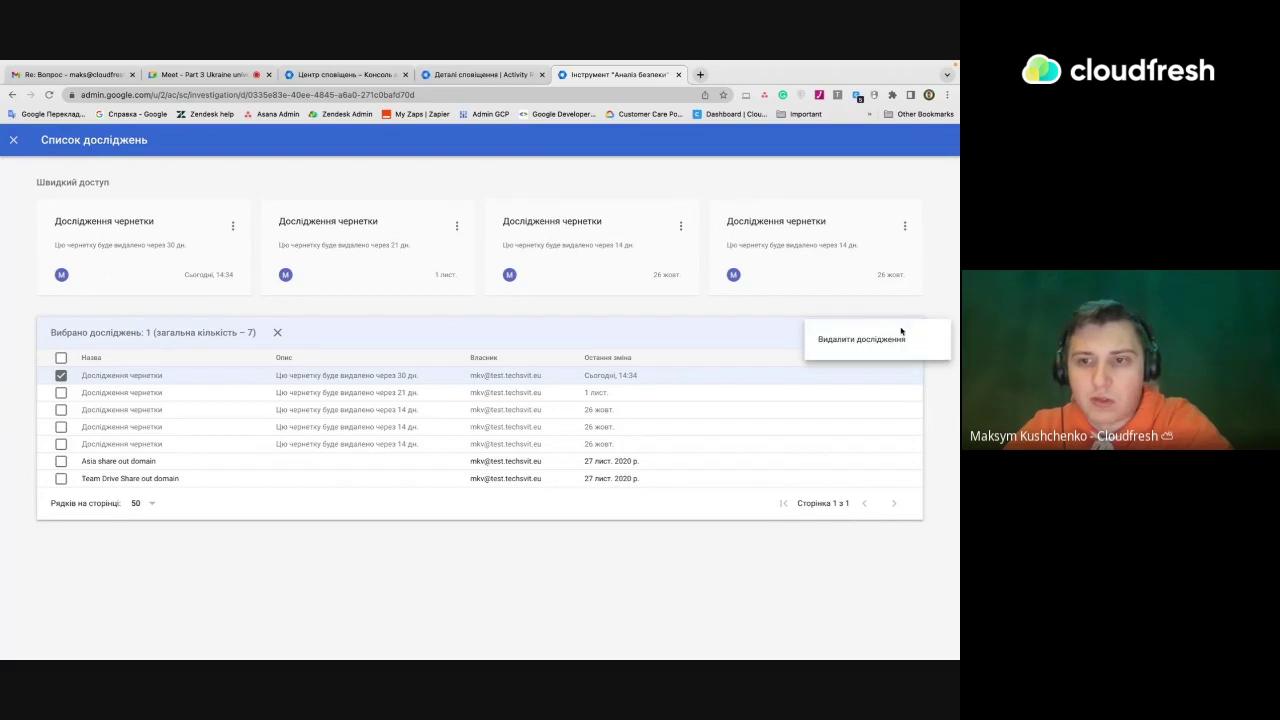
left_click(60, 376)
left_click(233, 227)
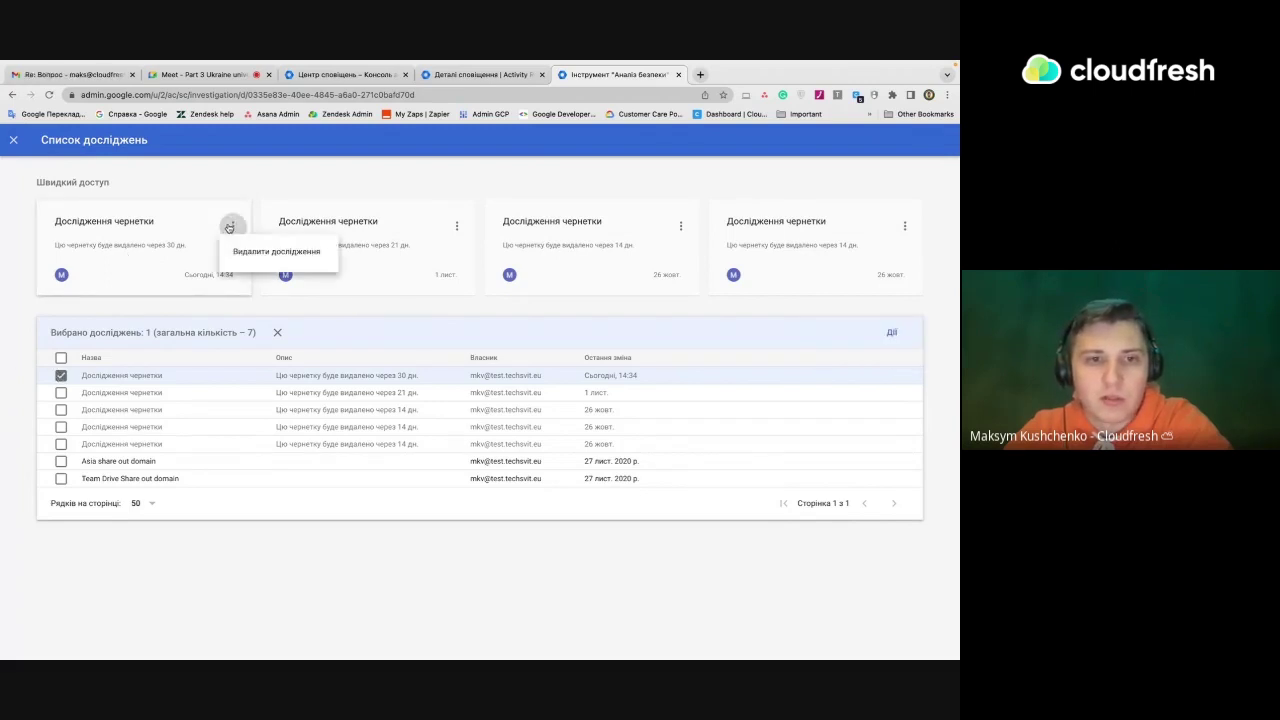
left_click(214, 251)
left_click(214, 251)
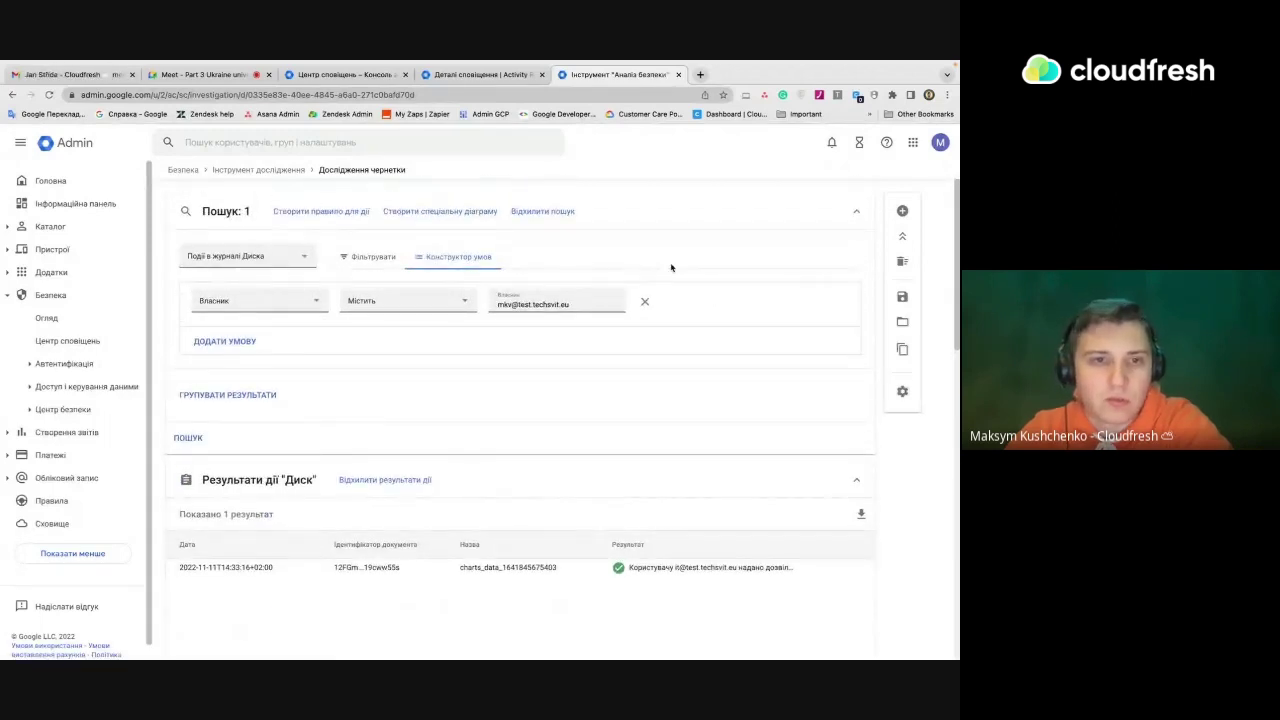
- Collapse the Пошук: 1 and Результати дії "Диск" cards and open Налаштування
left_click(856, 211)
left_click(845, 250)
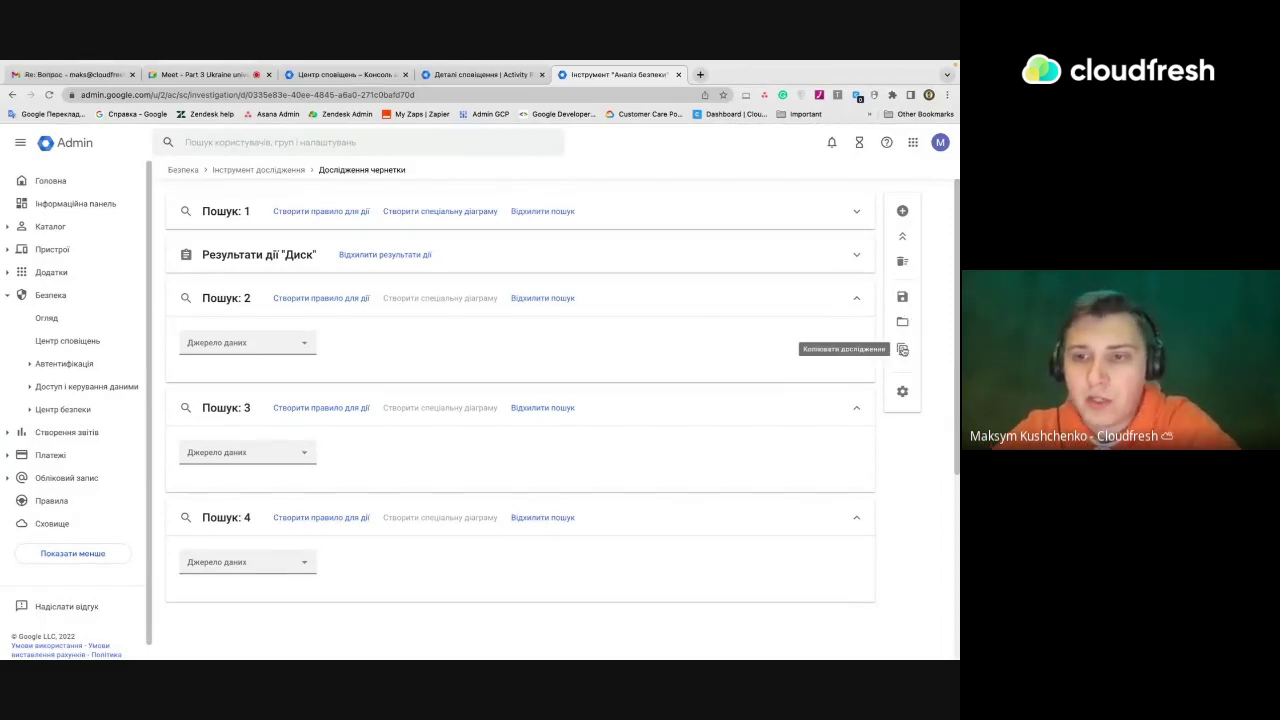
left_click(902, 391)
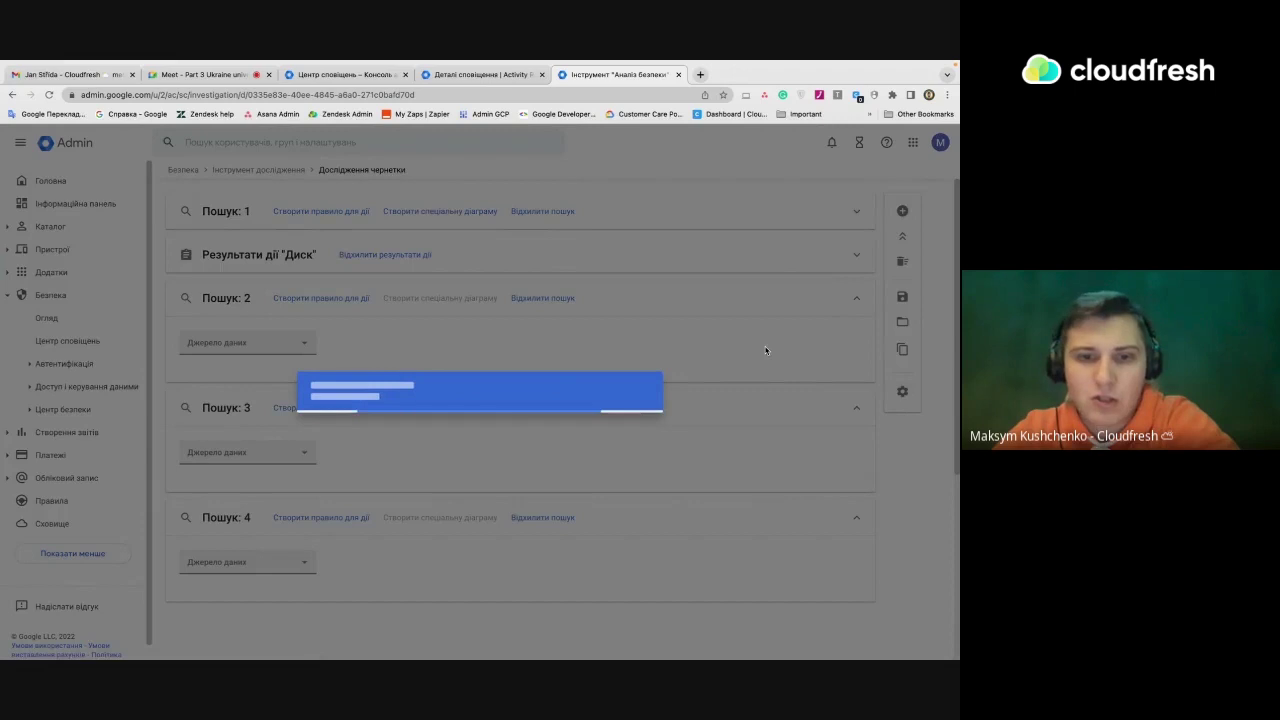
left_click_drag(310, 326, 386, 327)
left_click(385, 327)
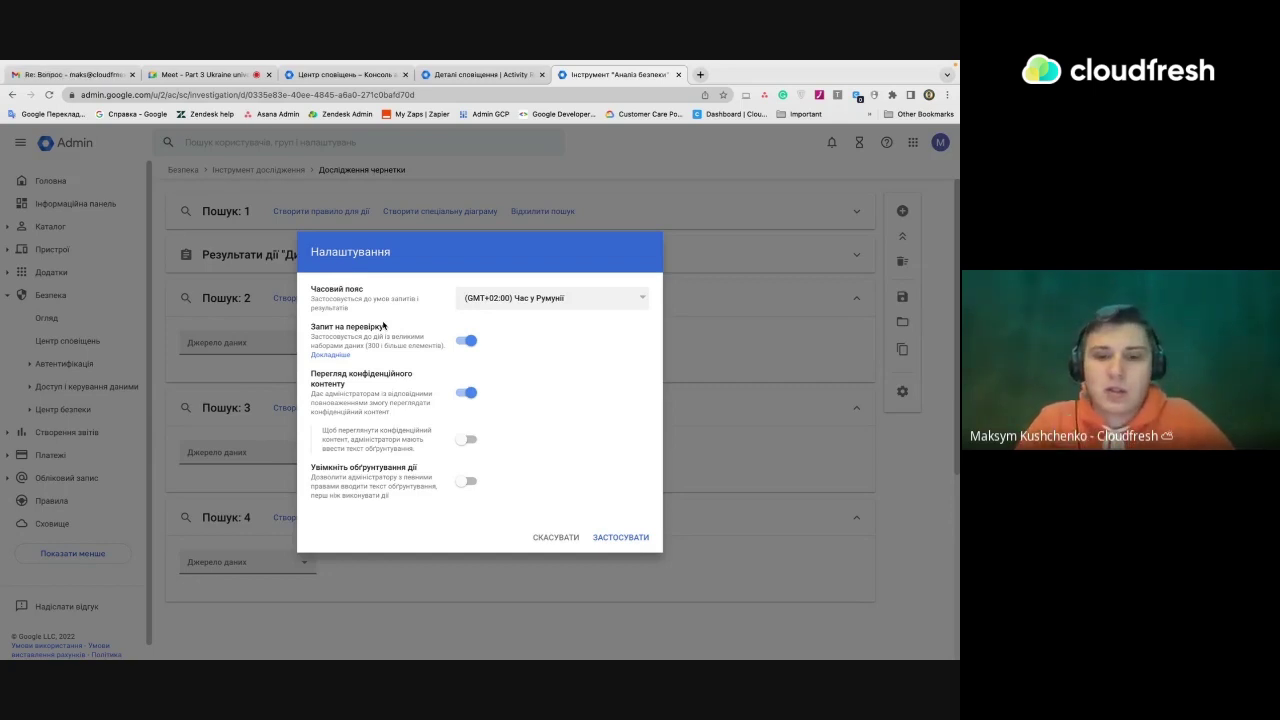
left_click(548, 536)
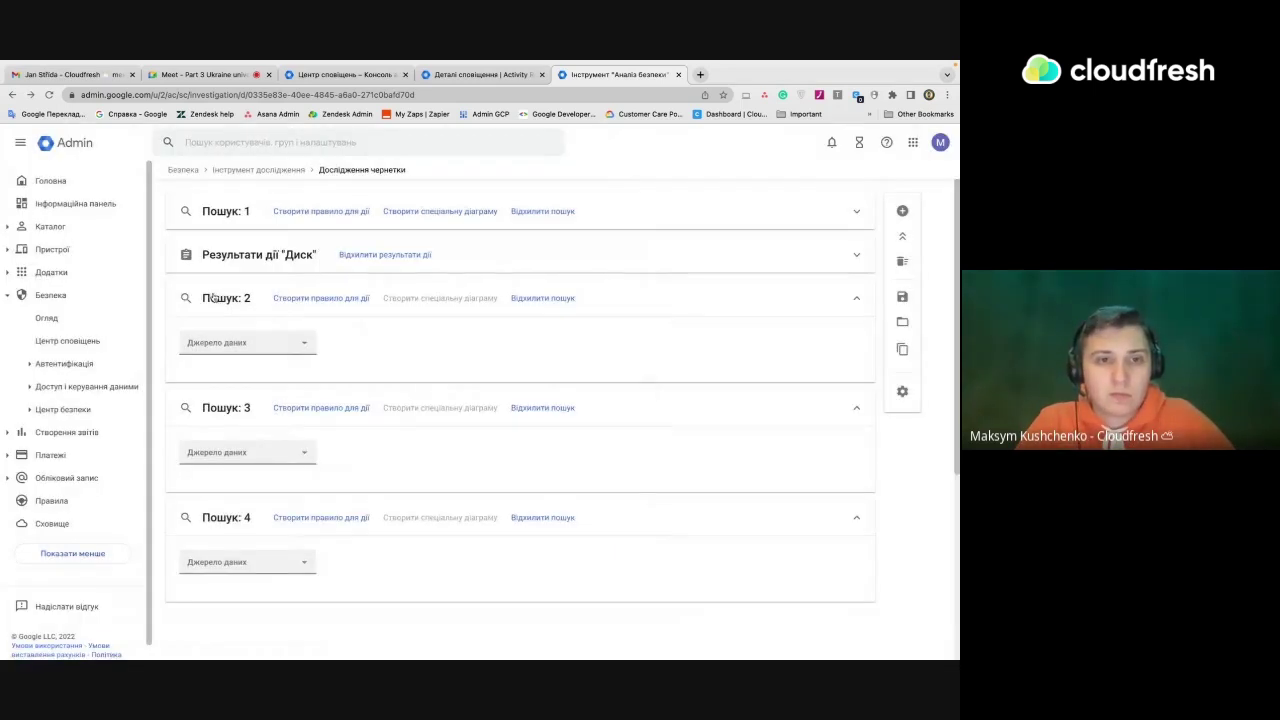
left_click(210, 342)
scroll(237, 449, "down", 1)
scroll(238, 452, "up", 1)
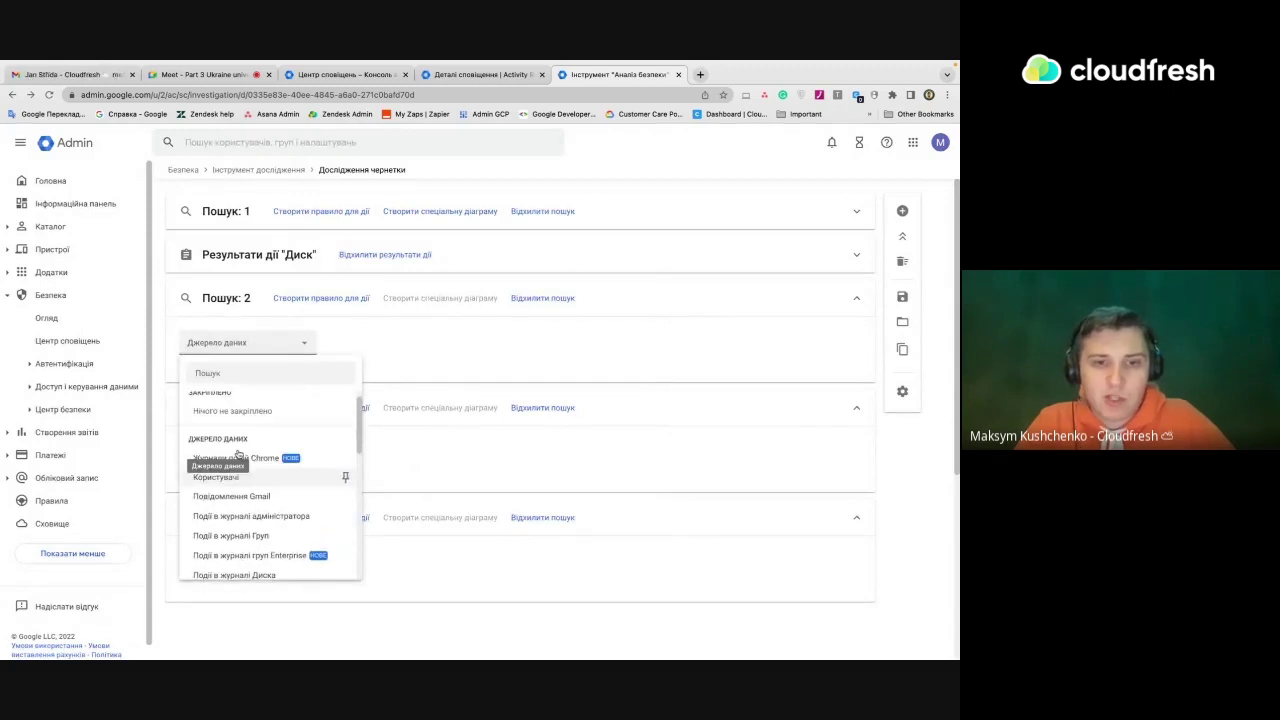
left_click(461, 387)
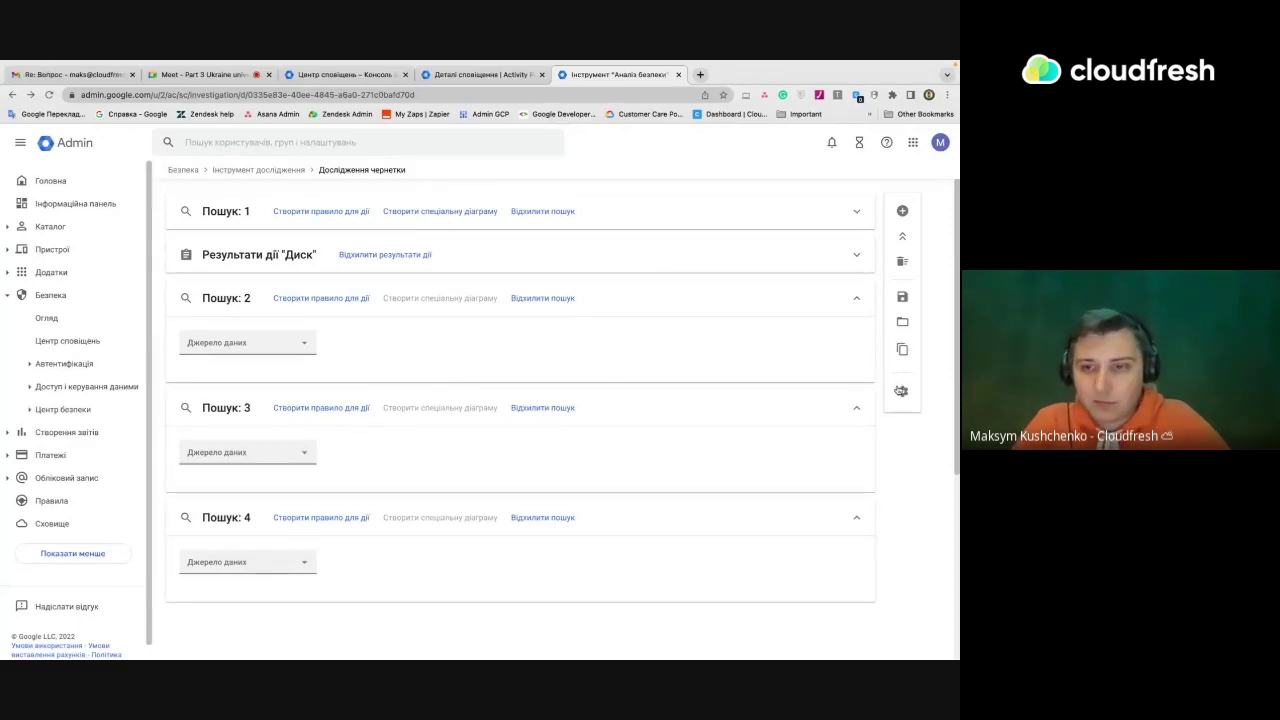
left_click(900, 390)
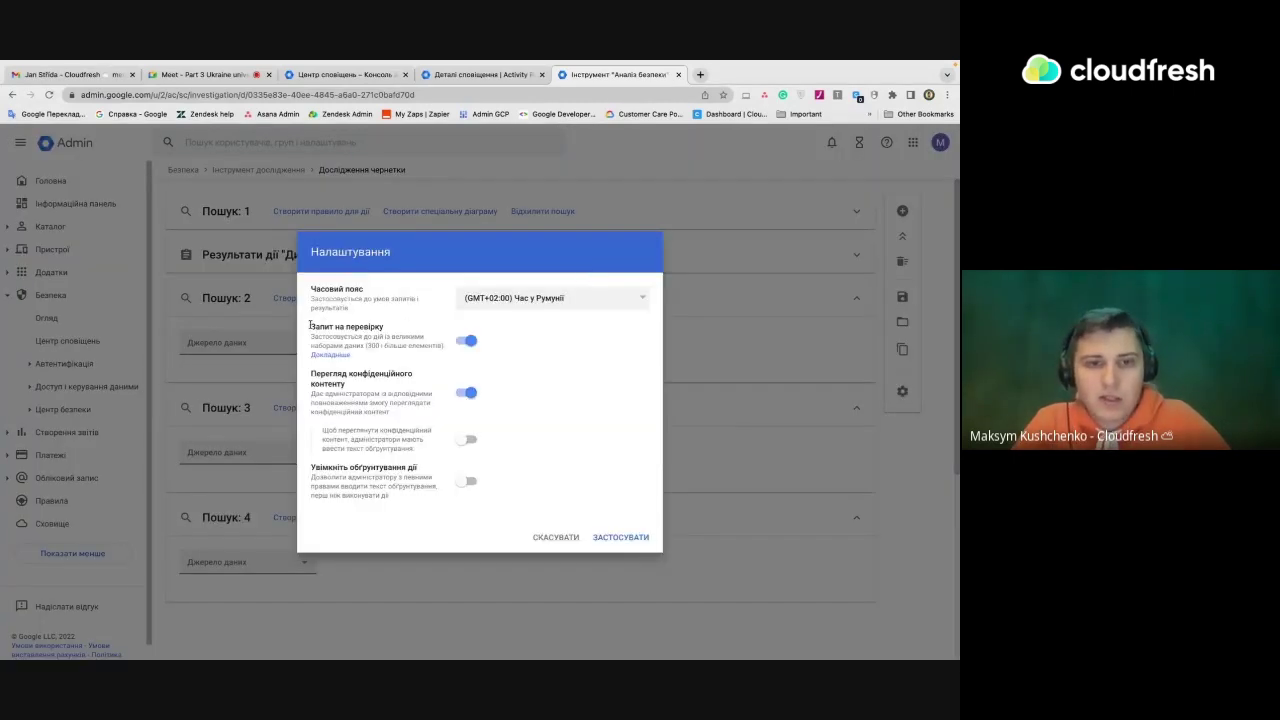
left_click_drag(309, 330, 389, 328)
left_click(386, 325)
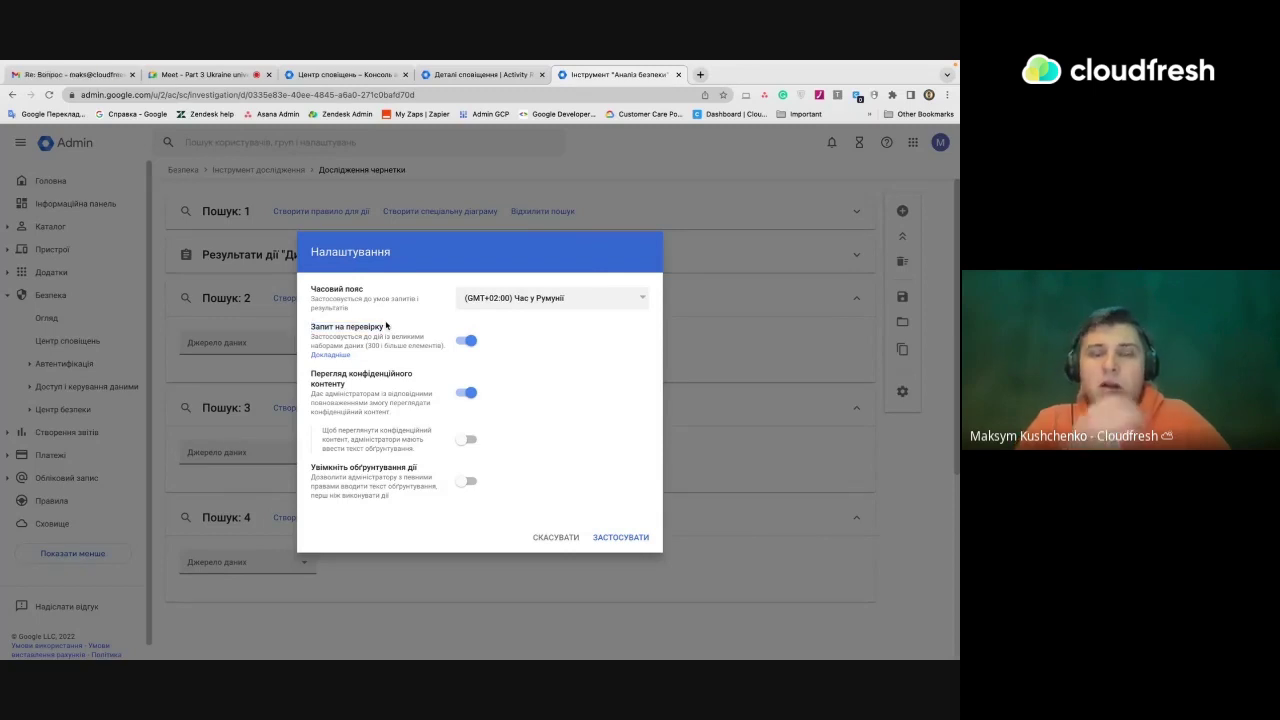
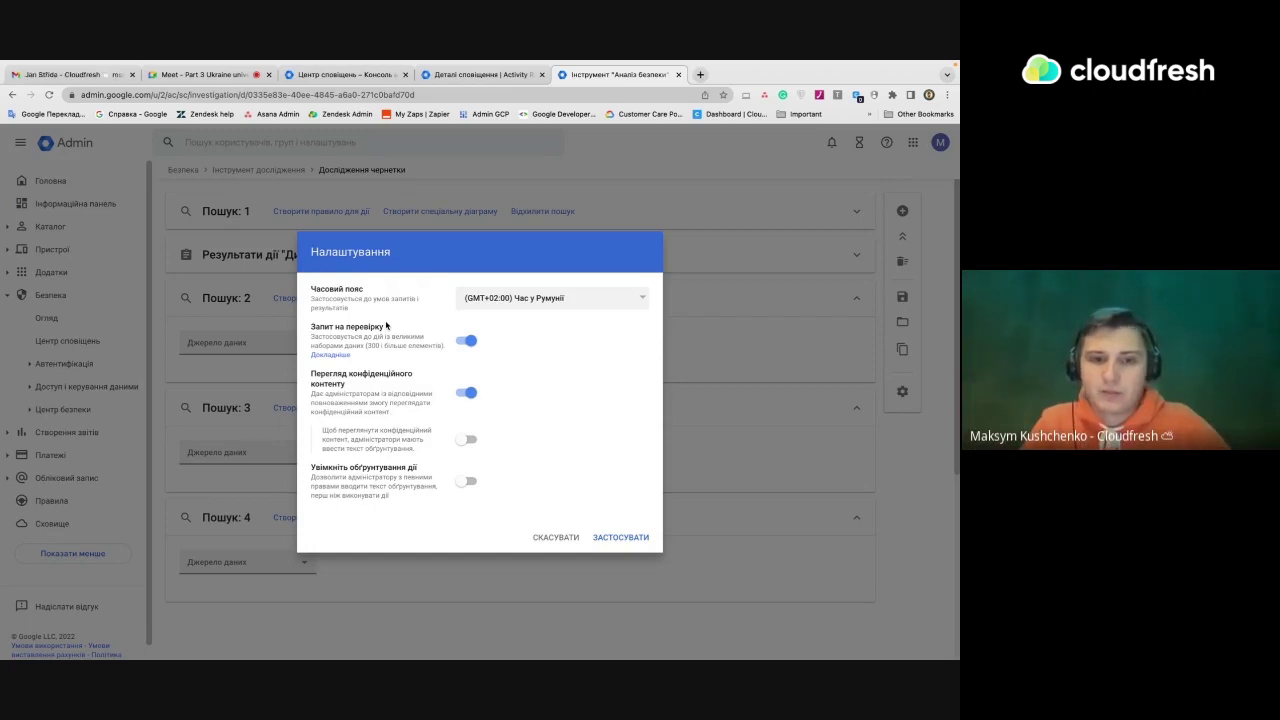
- Cancel the settings without keeping the justification and confidential-content toggles, then collapse the second search card
left_click(465, 482)
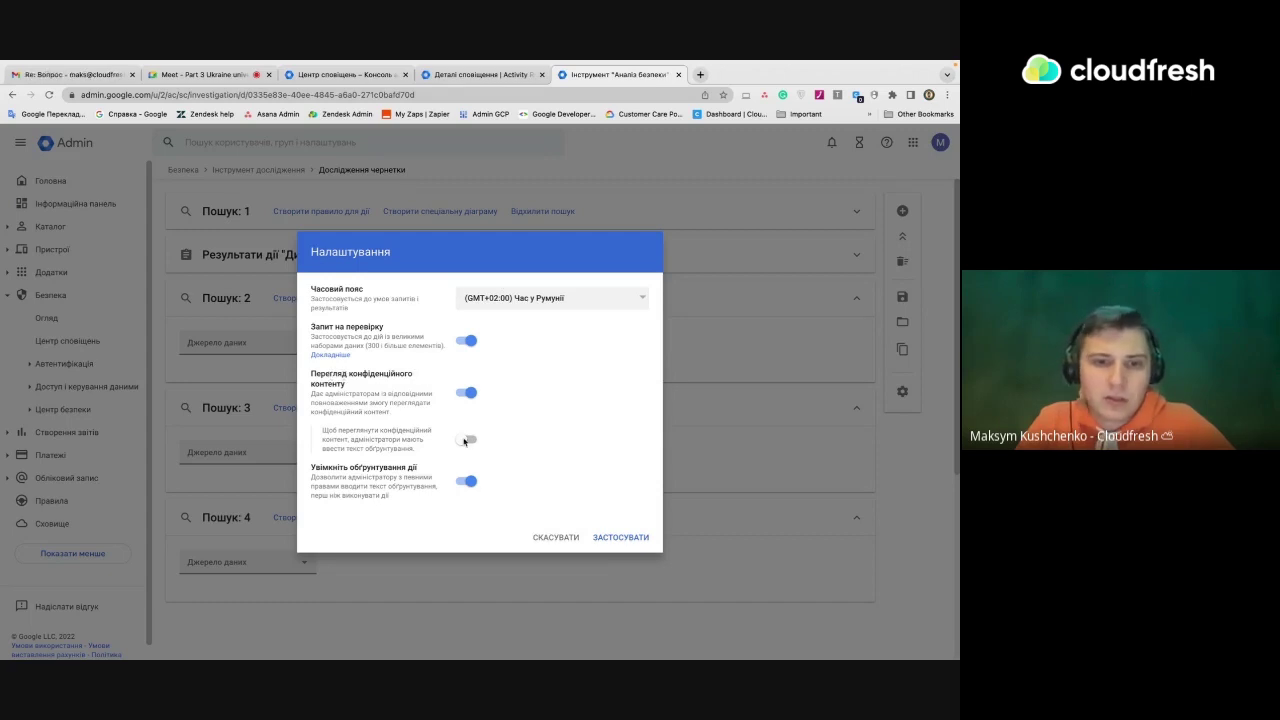
left_click(466, 392)
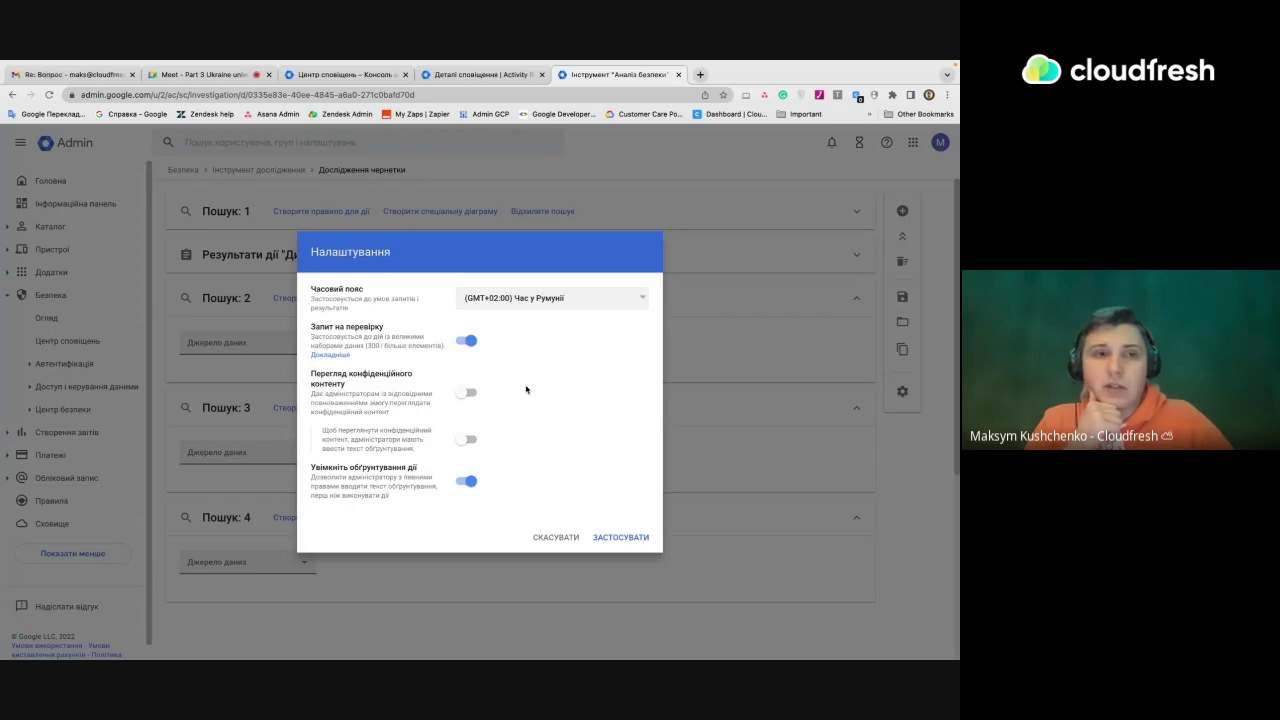
left_click(561, 536)
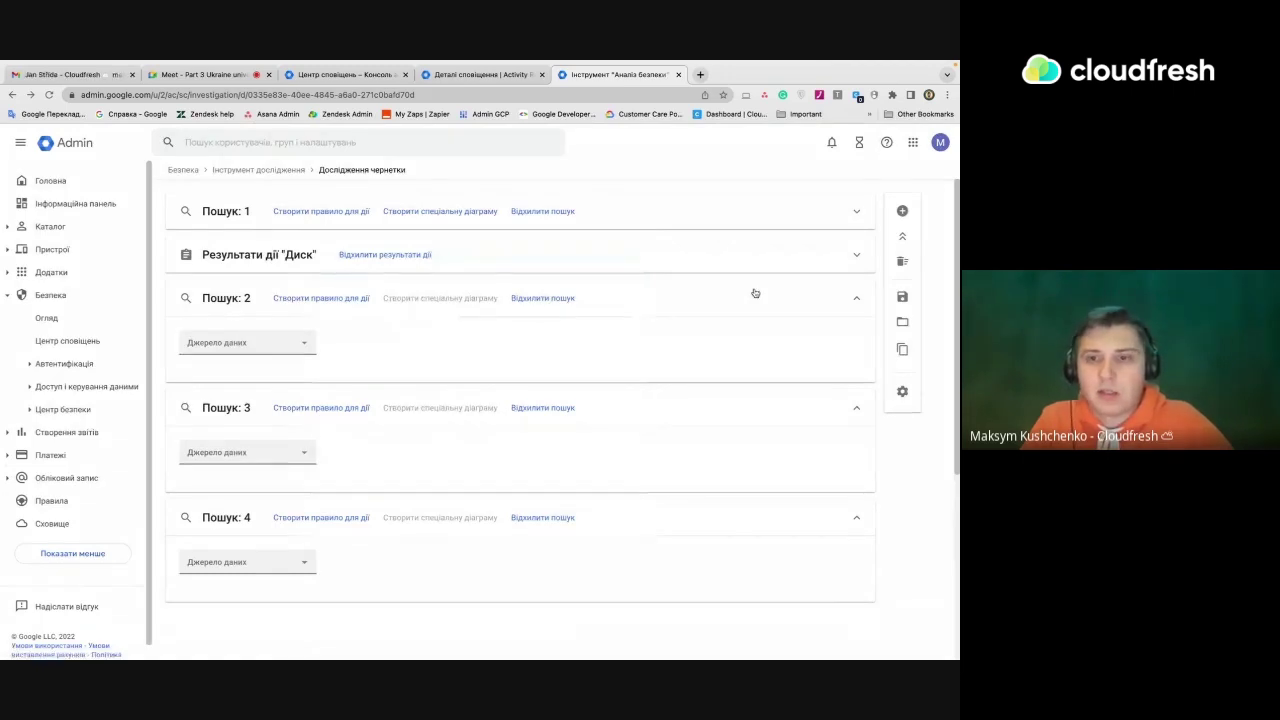
left_click(828, 295)
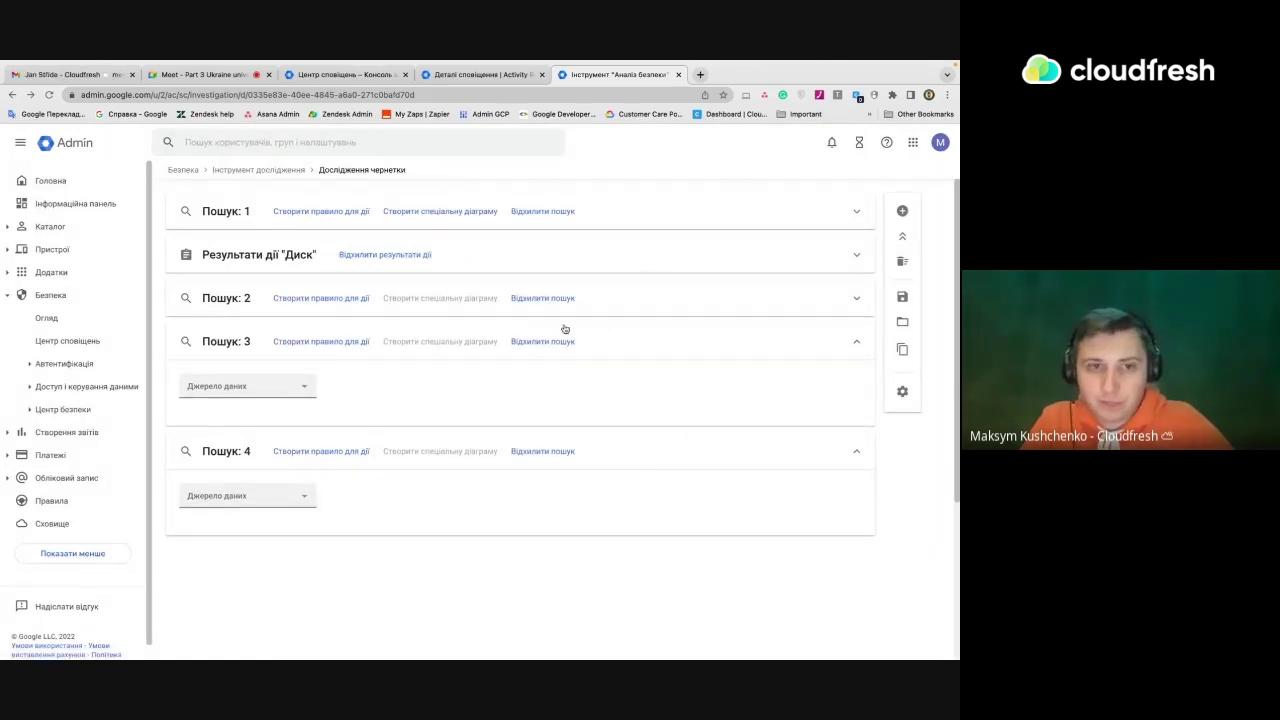
- Delete all existing search cards and choose Події в журналі Диска as the data source
left_click(902, 261)
left_click(553, 438)
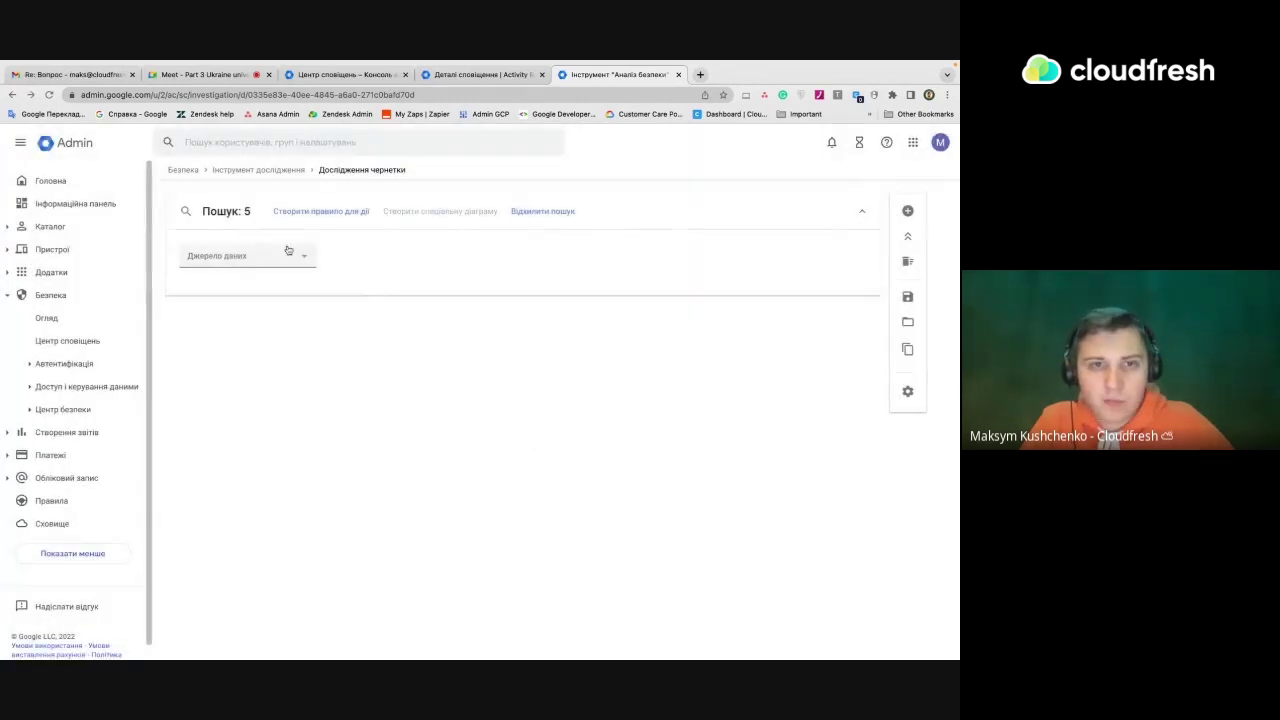
left_click(287, 252)
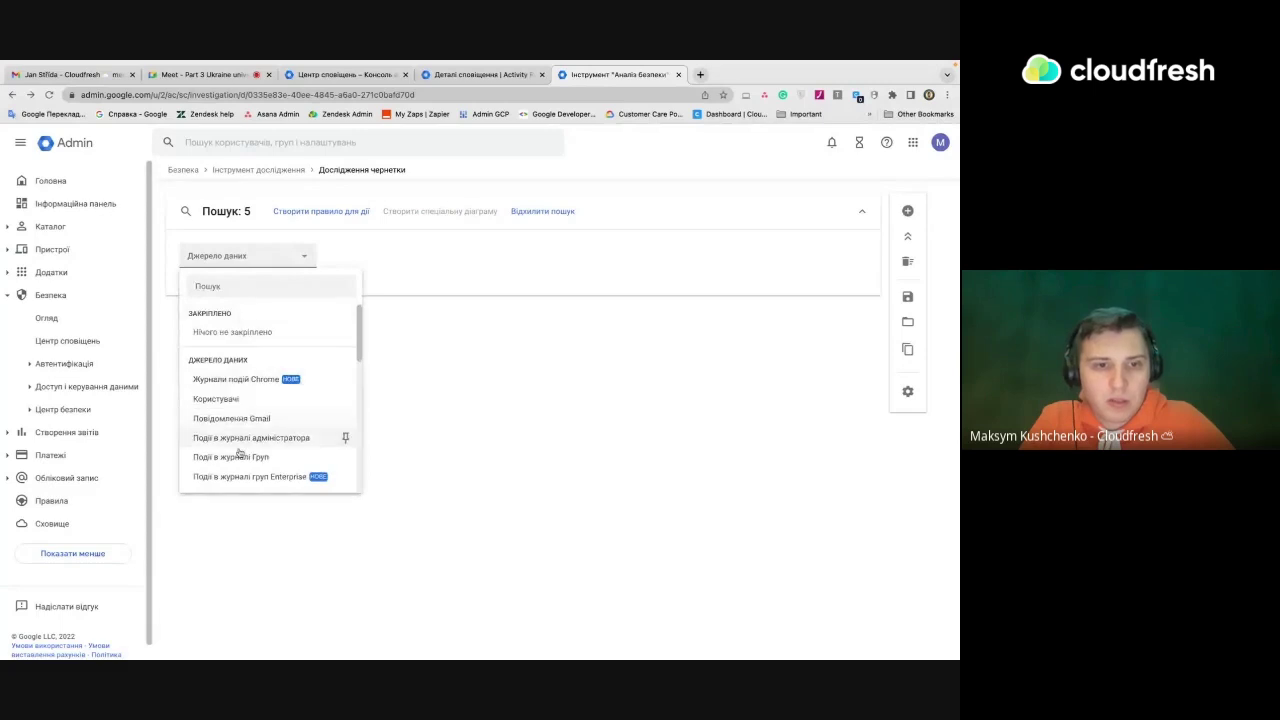
scroll(255, 418, "down", 3)
left_click(257, 414)
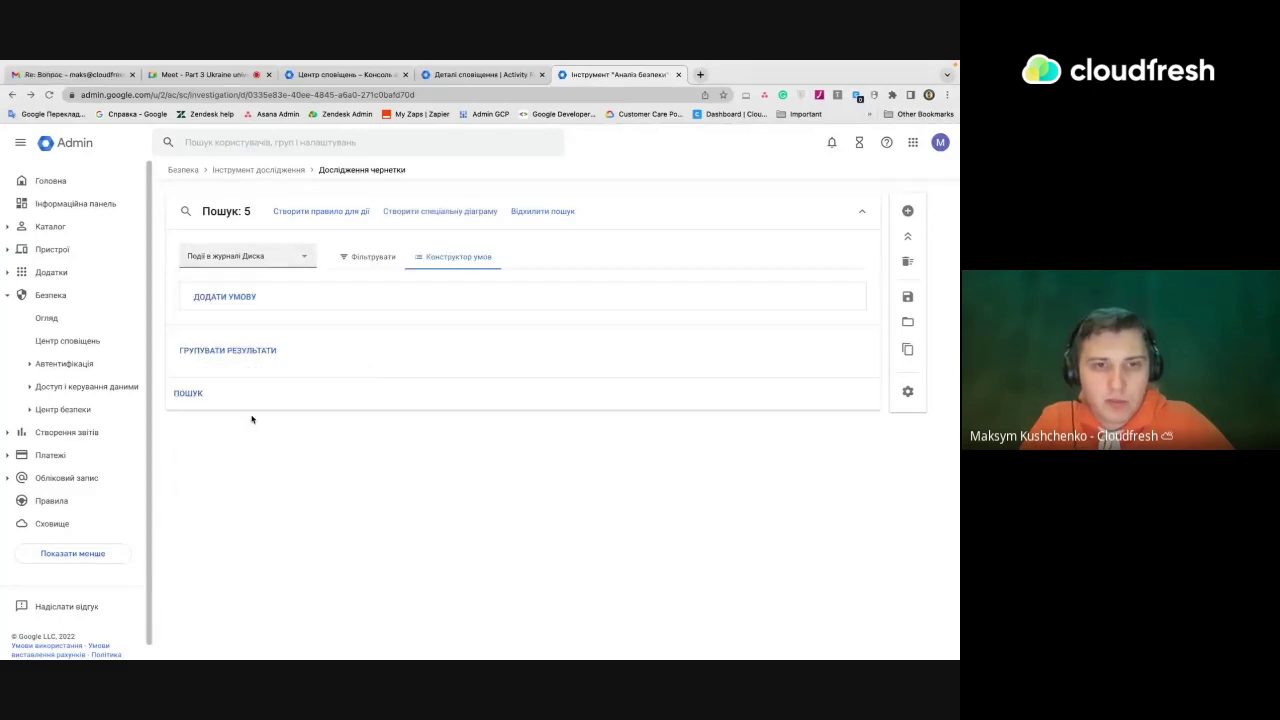
- Add the search condition Подія Є Видалити
left_click(232, 302)
left_click(232, 300)
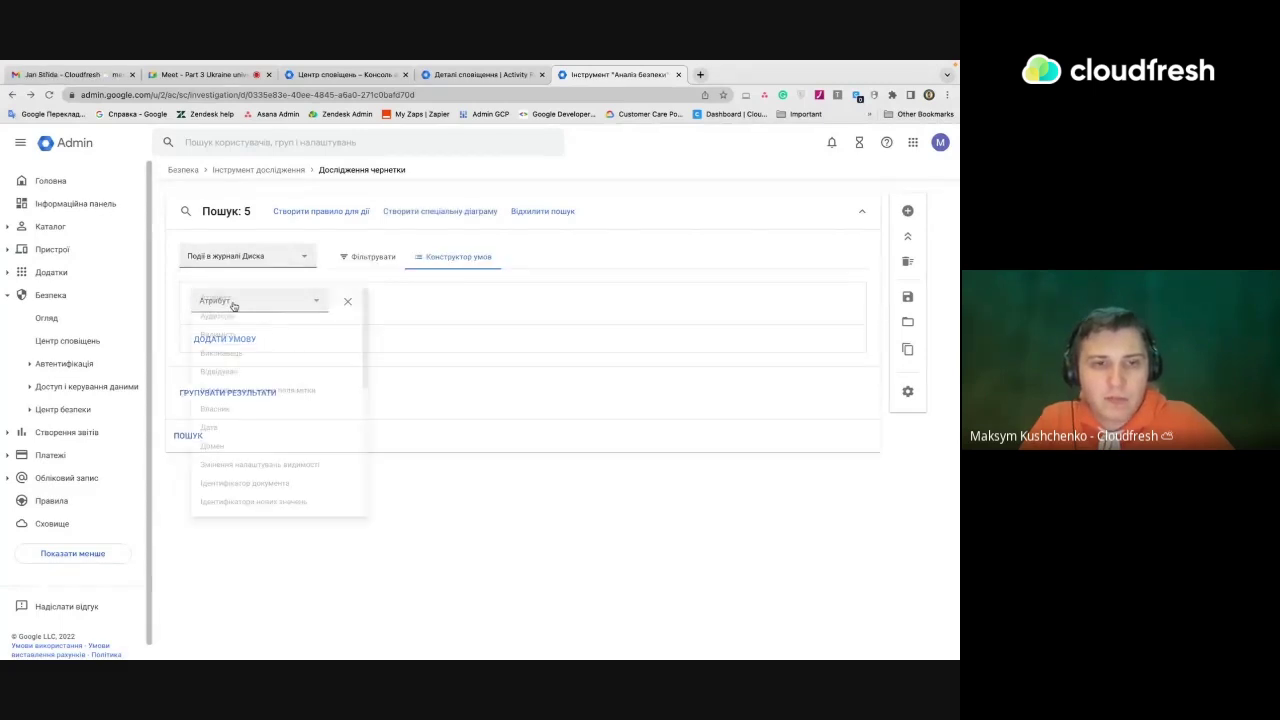
scroll(250, 375, "down", 3)
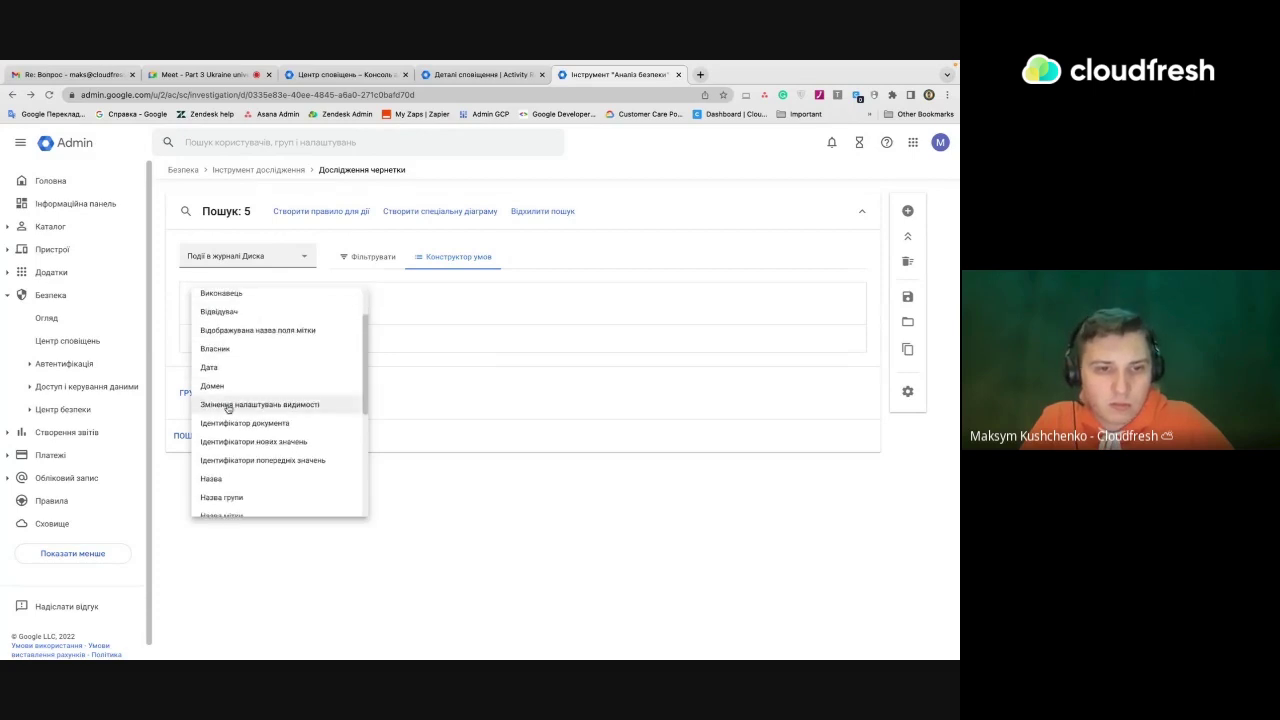
scroll(255, 390, "down", 5)
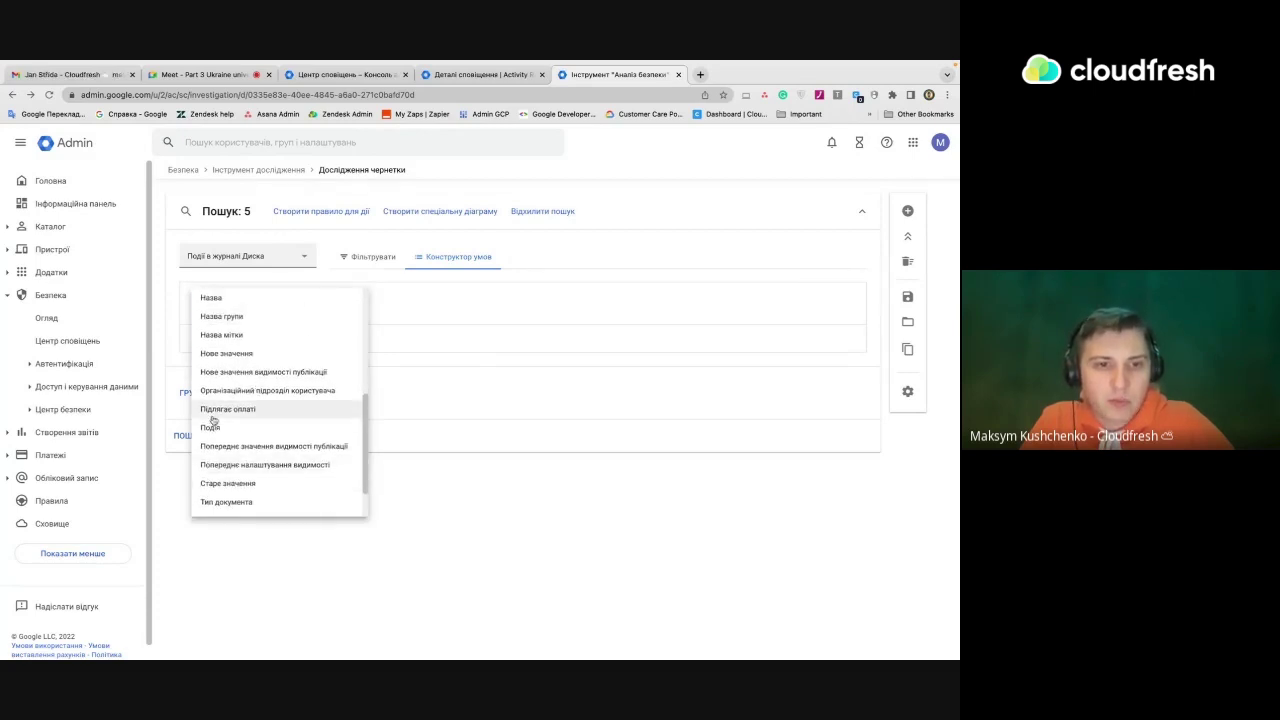
left_click(213, 427)
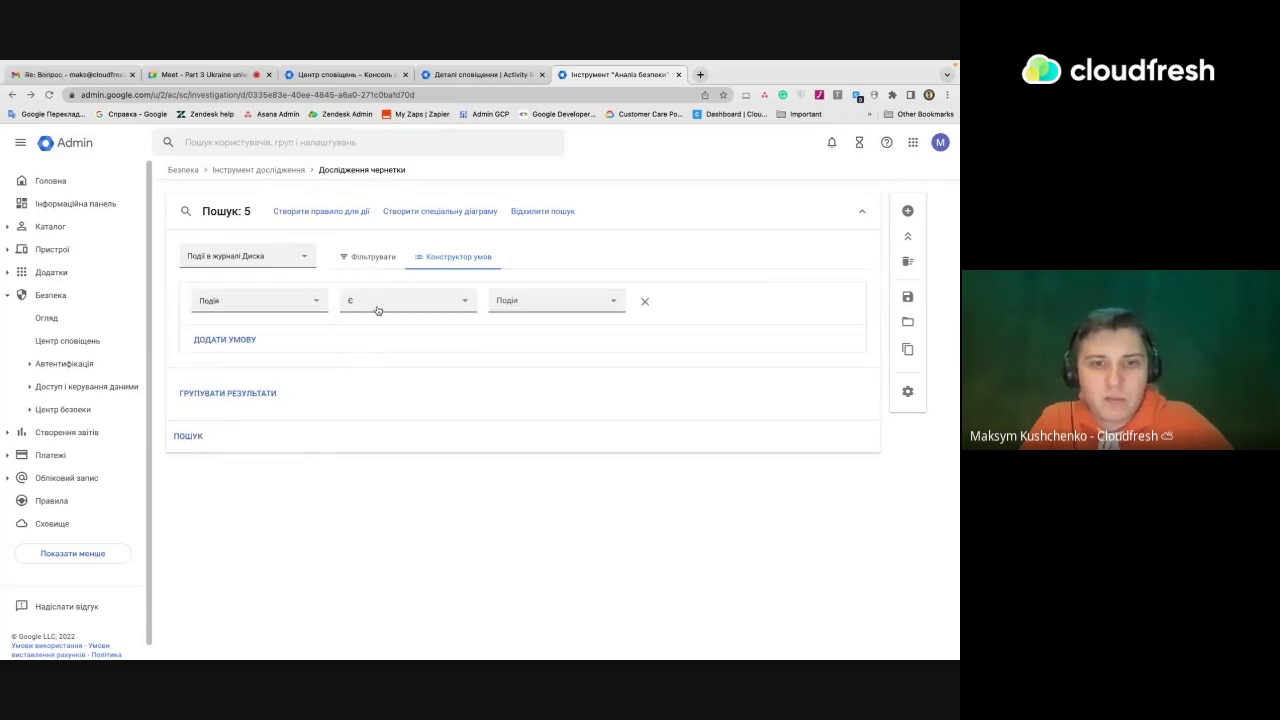
left_click(378, 308)
left_click(527, 302)
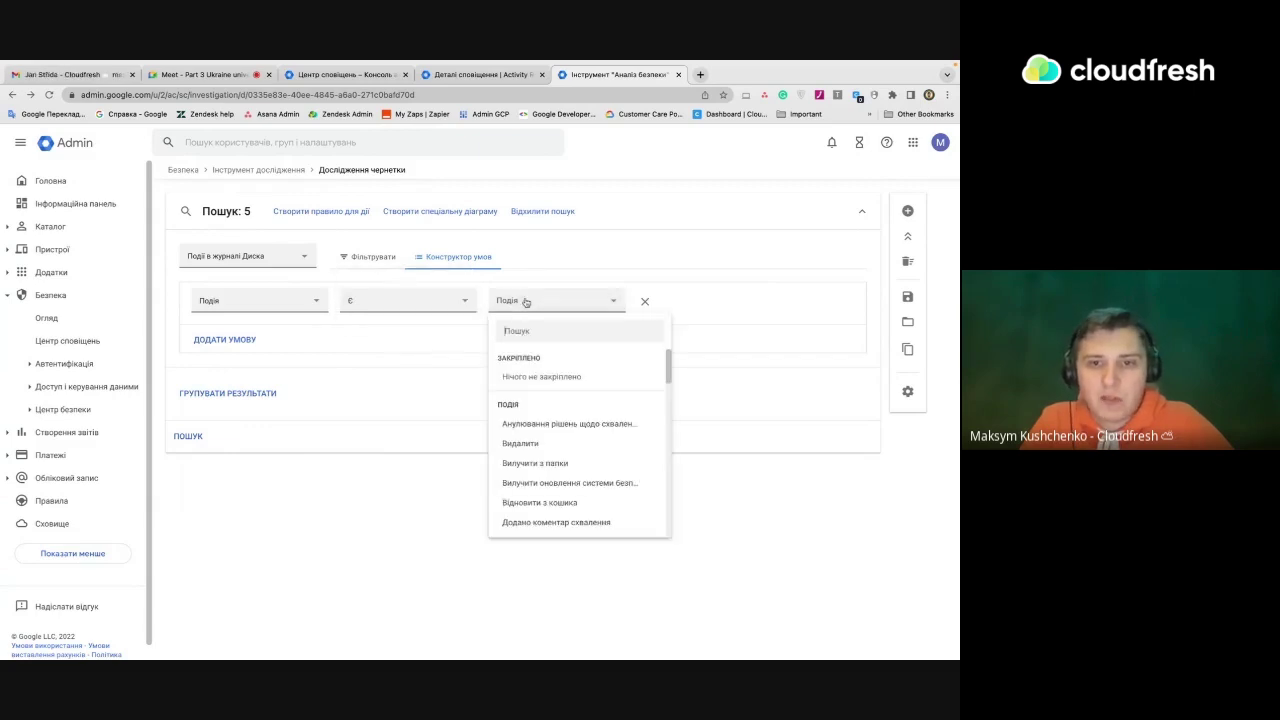
left_click(533, 403)
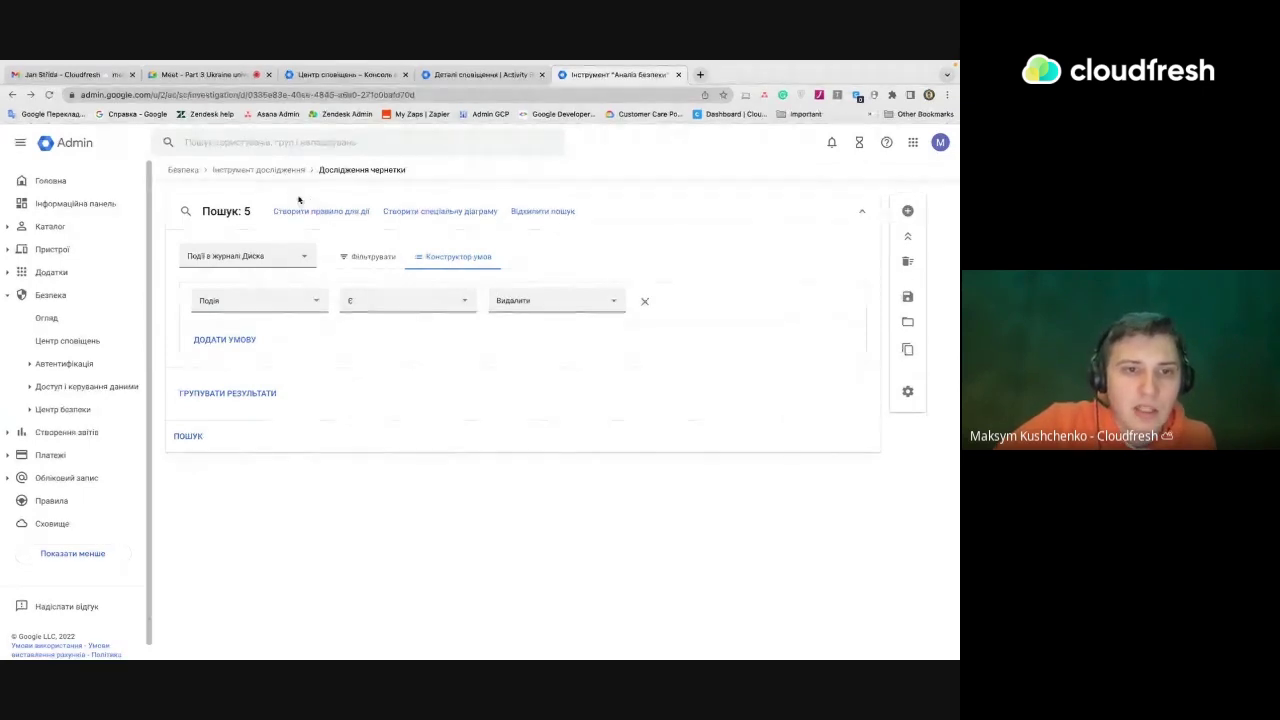
- Add a Власник condition with the owner's e-mail, run the search for 2 results, and start a rule
left_click(220, 340)
left_click(236, 379)
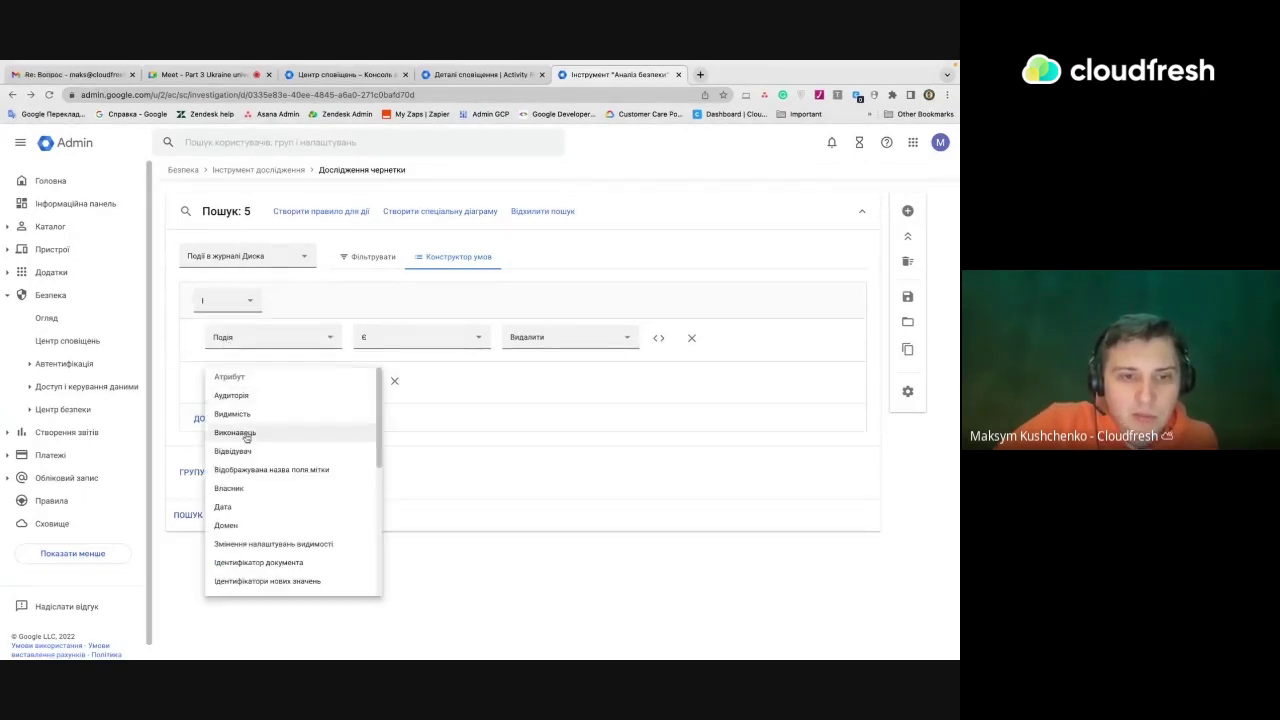
left_click(229, 488)
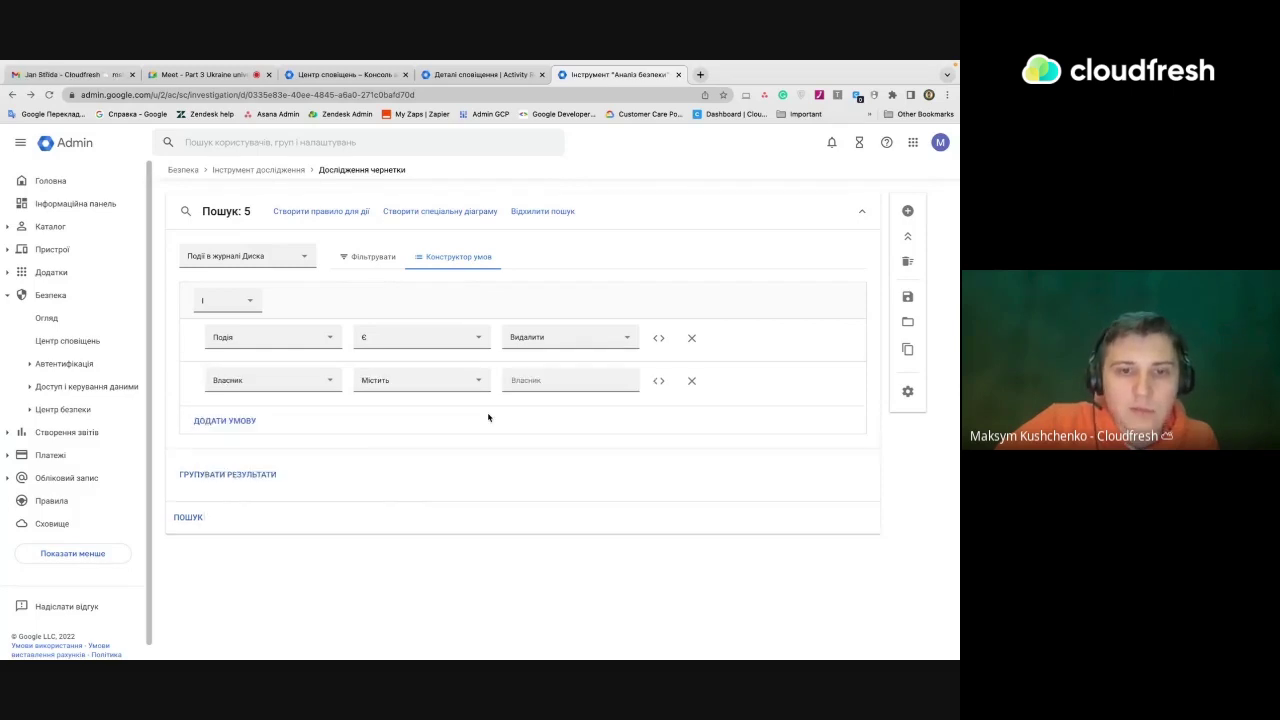
left_click(531, 380)
type("ma")
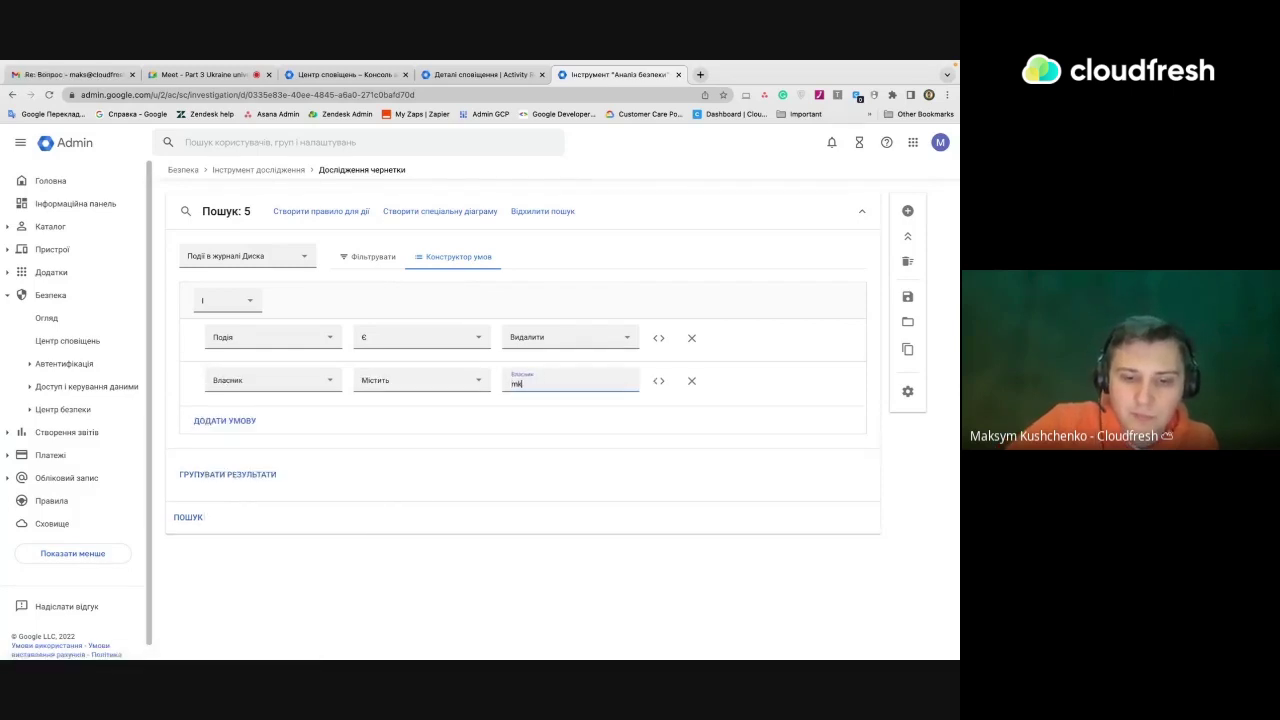
left_click(560, 406)
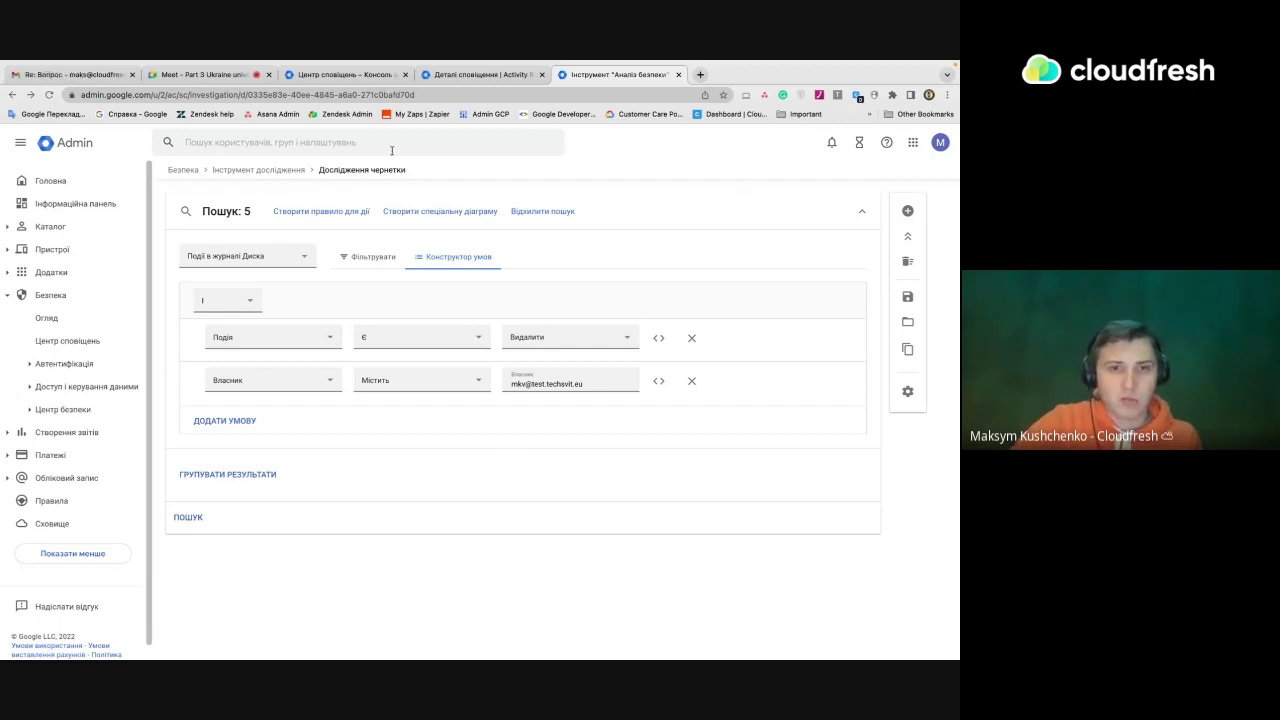
left_click(190, 514)
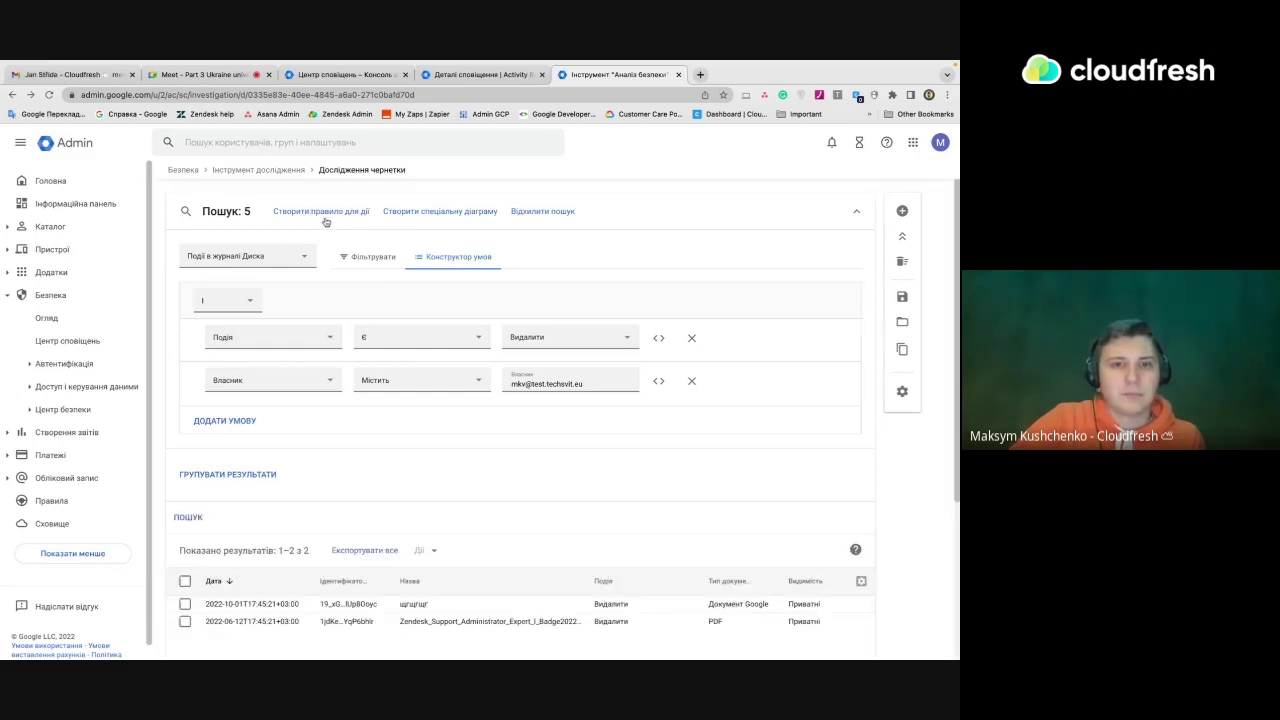
left_click(324, 219)
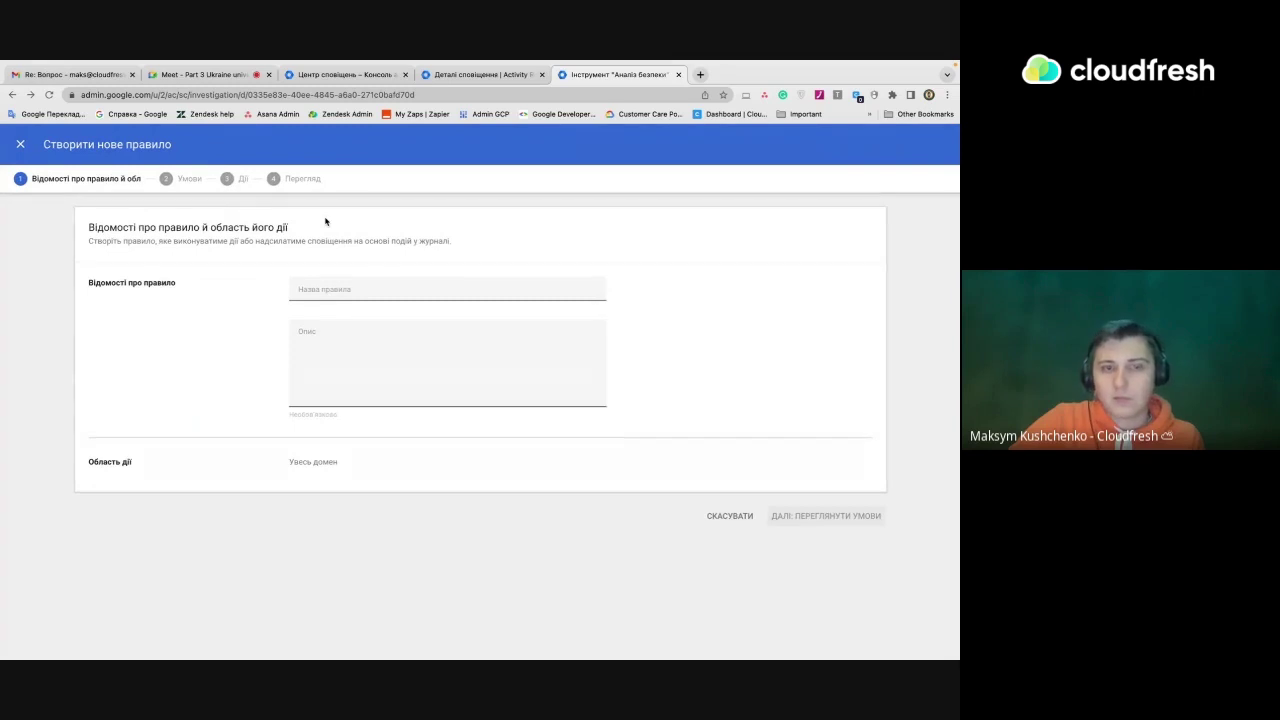
- Name the rule 'Повідомлення про видалення' and advance to the conditions step
left_click(319, 292)
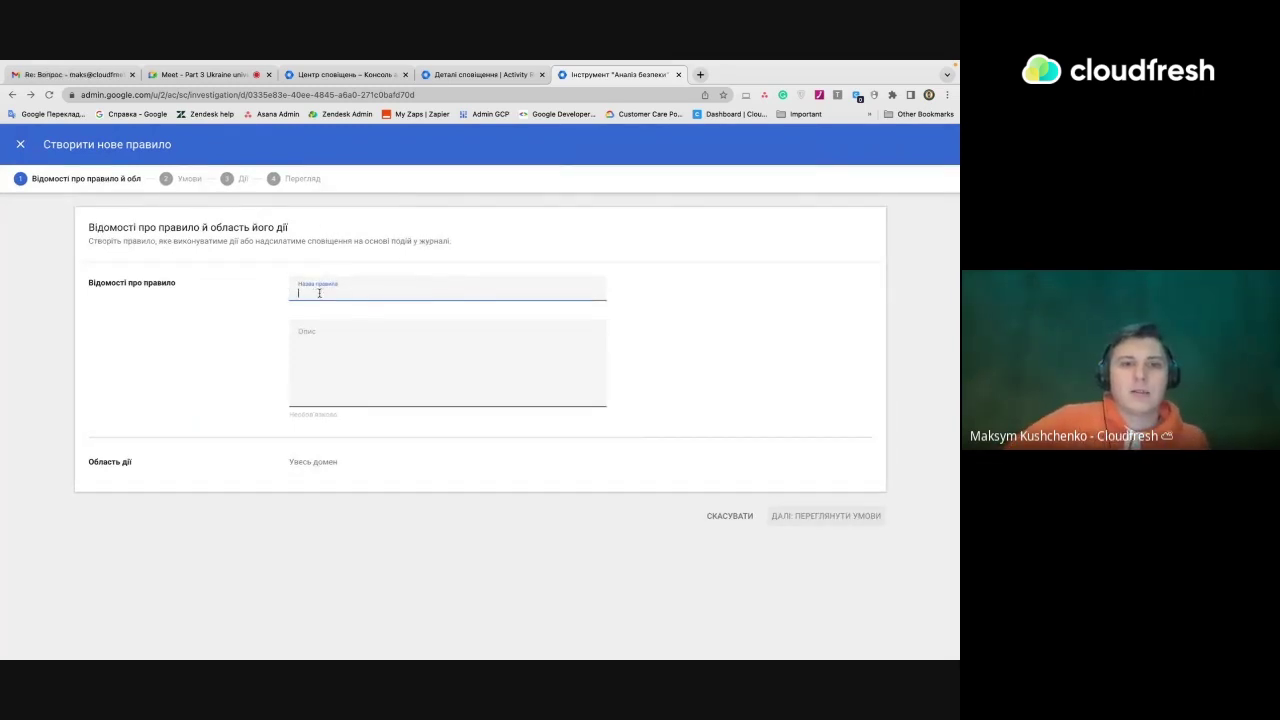
type("G")
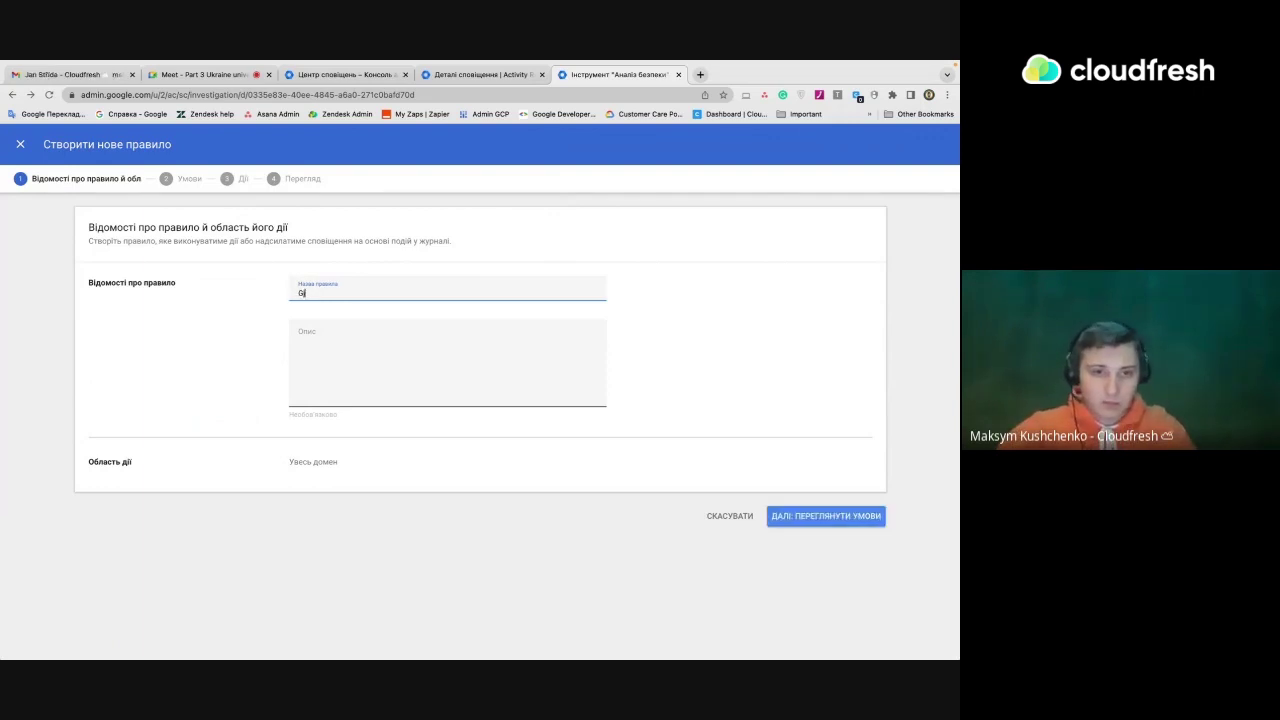
key("BackSpace")
type("П")
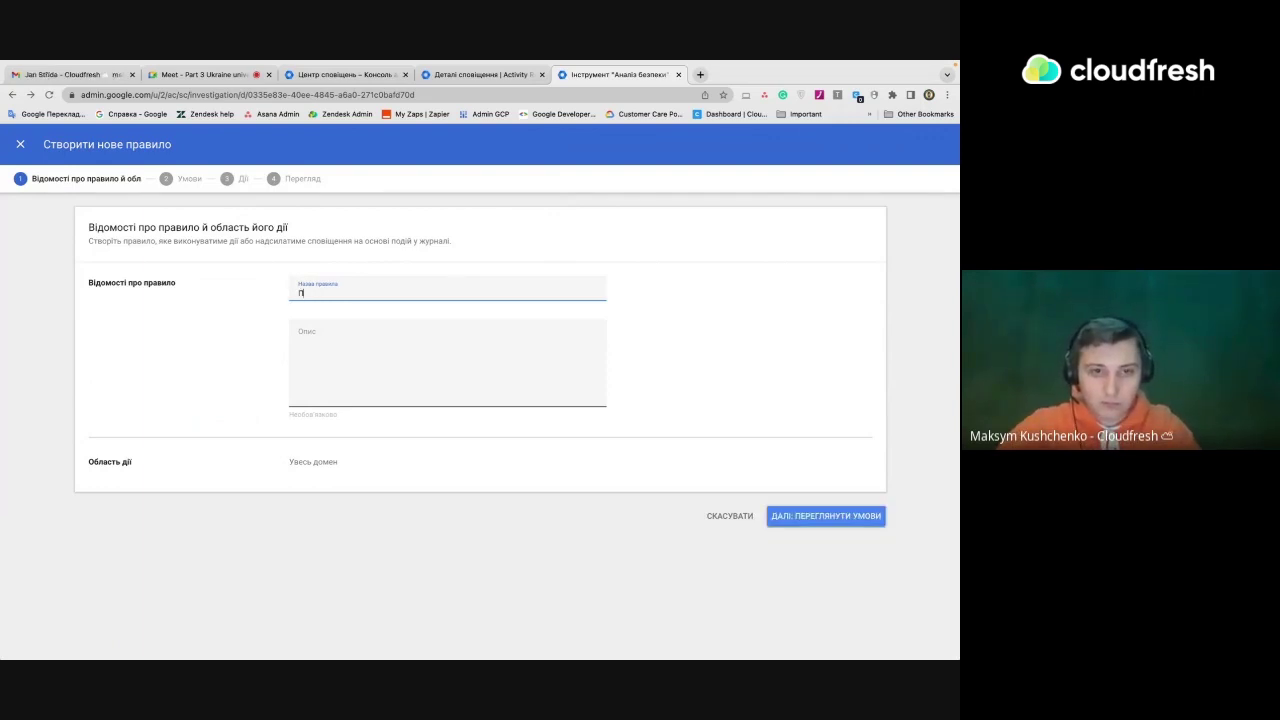
type("овідомленн")
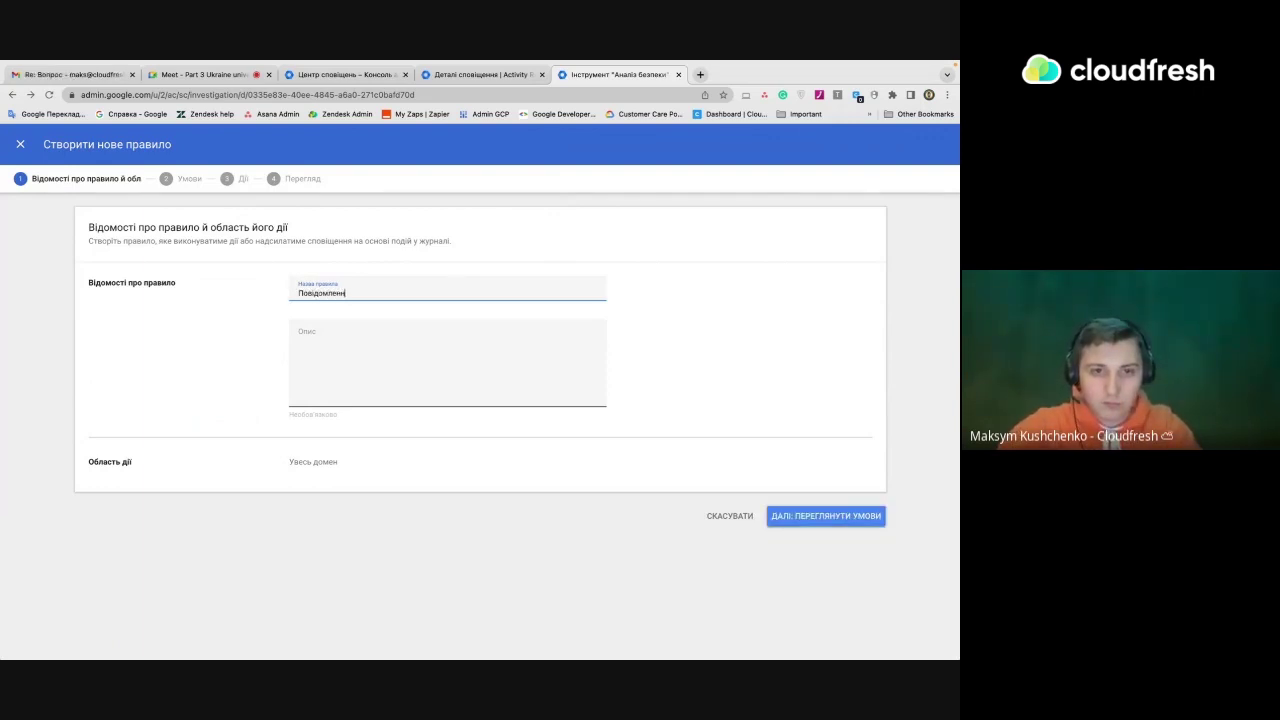
type("я про видалення")
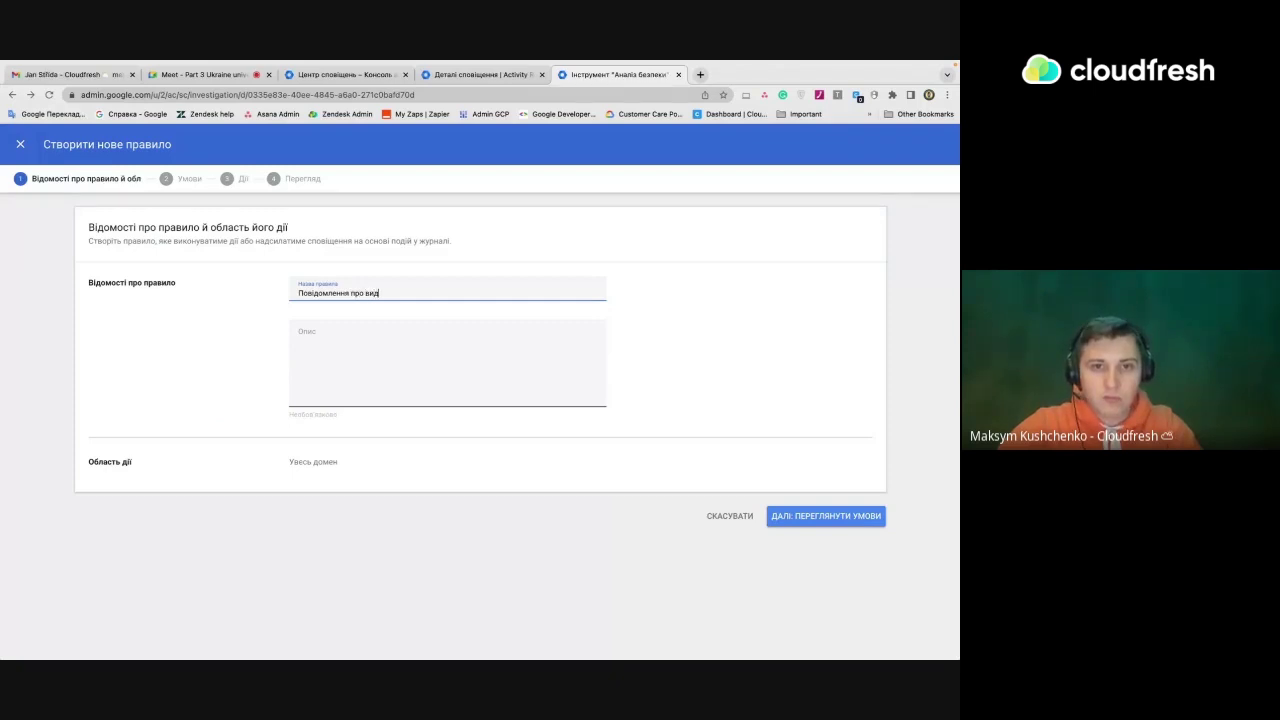
left_click(312, 329)
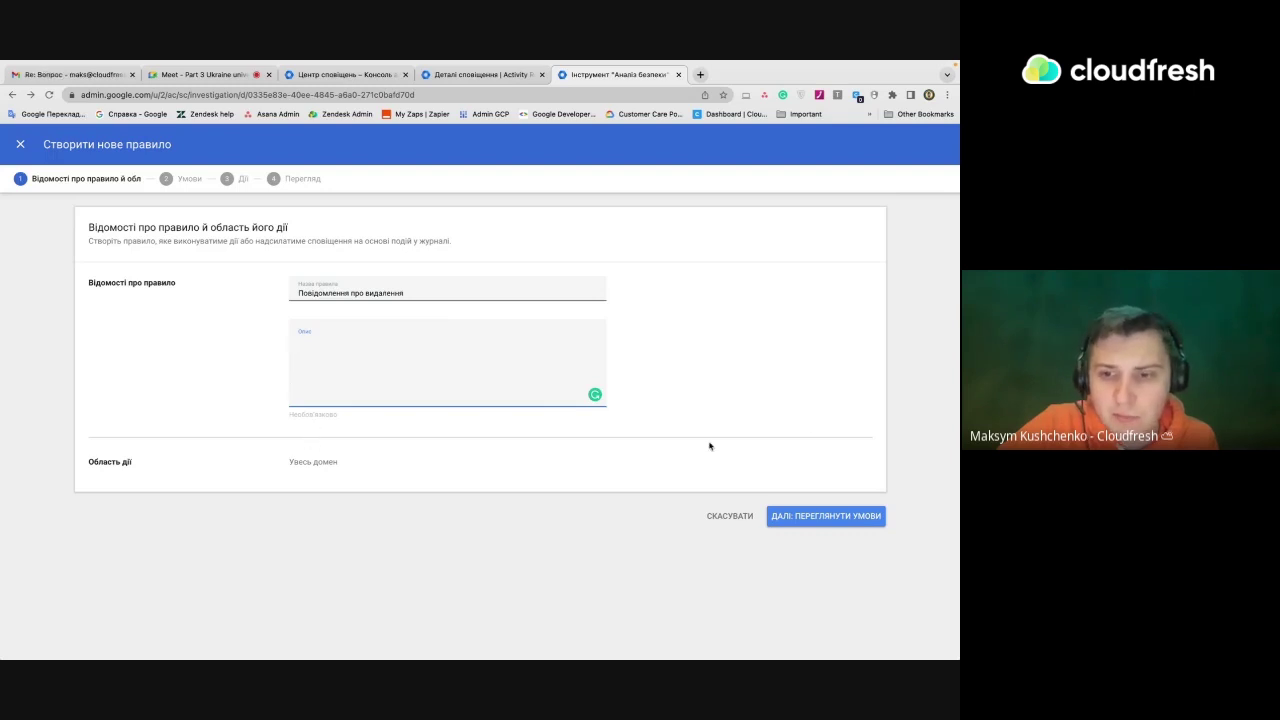
left_click(818, 517)
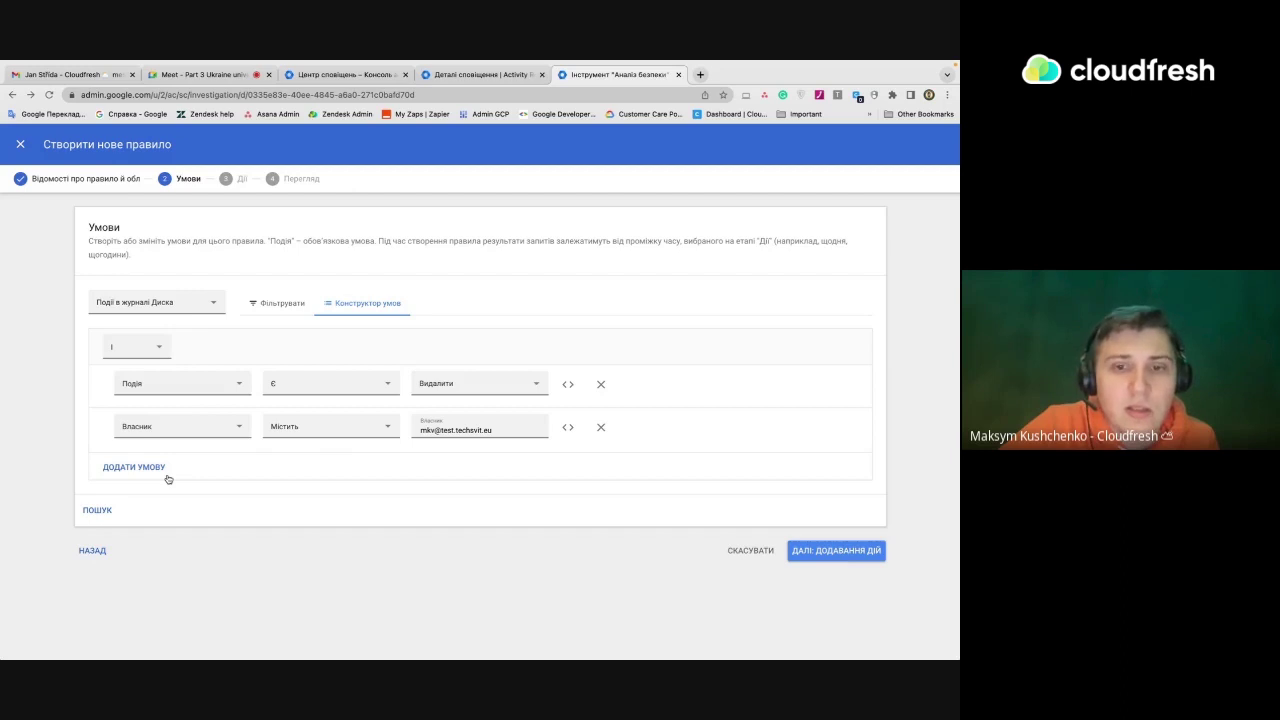
- Replace the old event condition with a new Подія Є Видалити condition and continue to actions
left_click(601, 385)
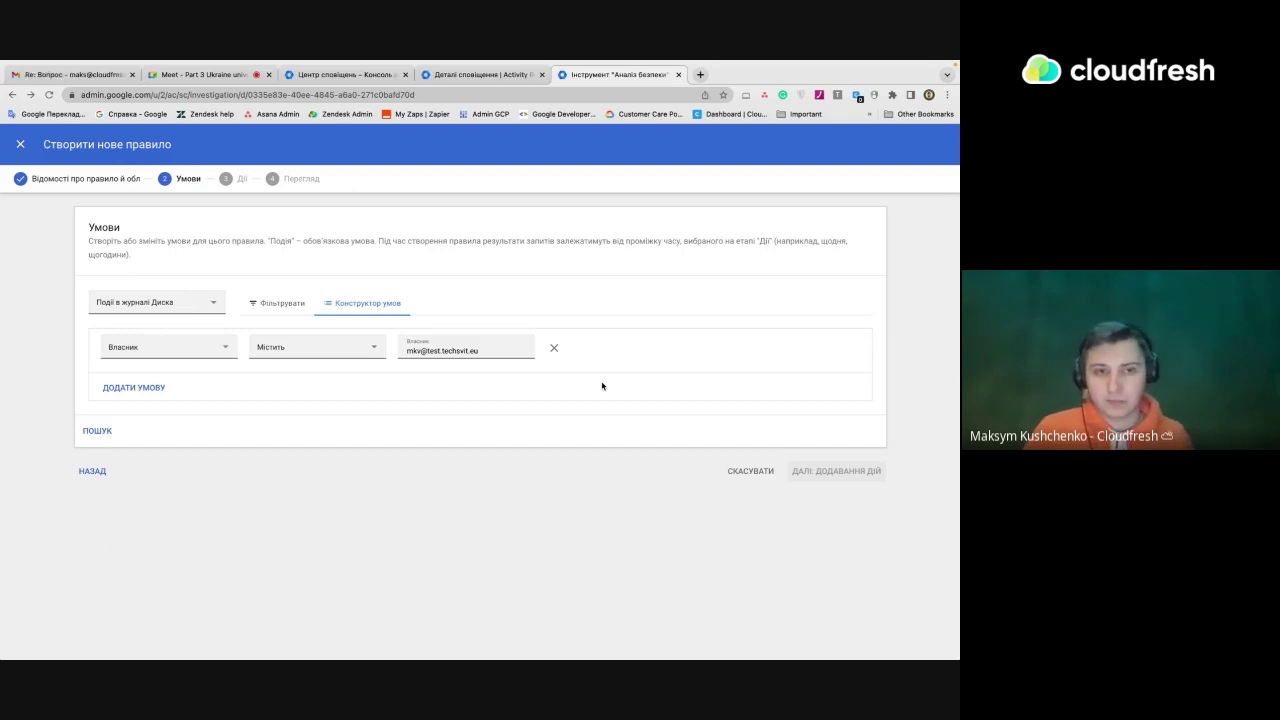
left_click(120, 387)
left_click(135, 428)
scroll(168, 471, "down", 6)
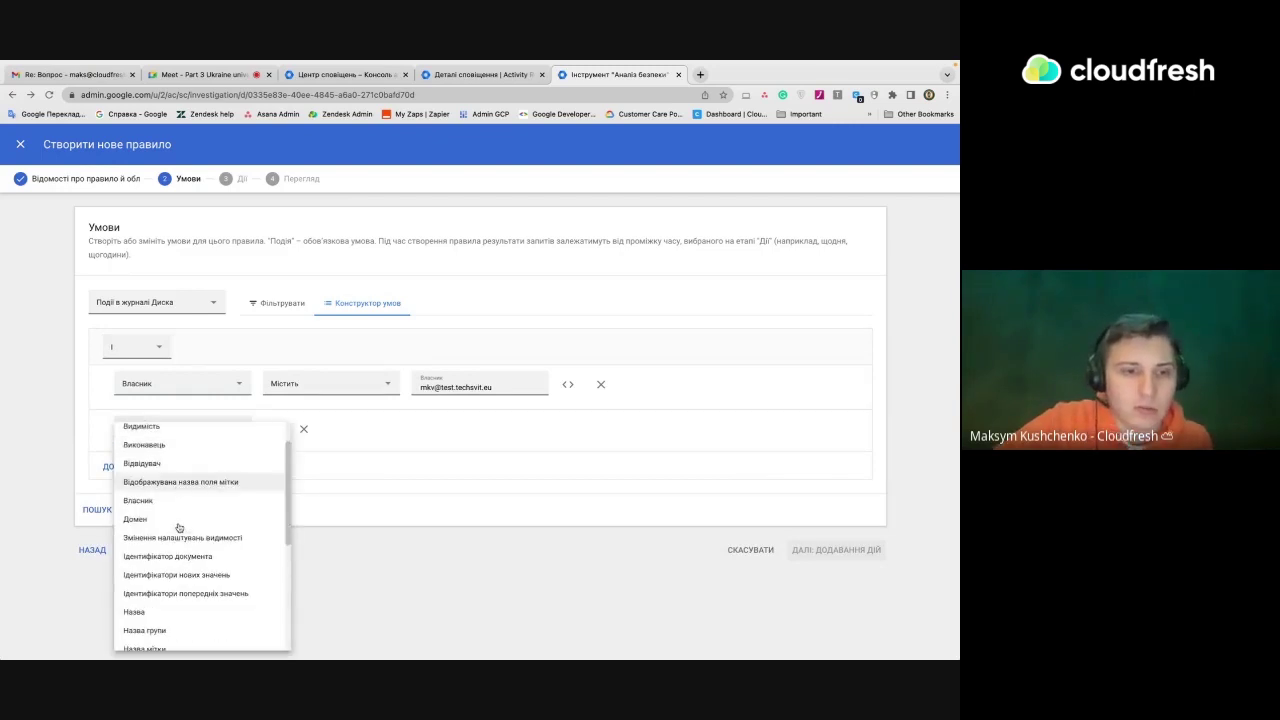
left_click(152, 548)
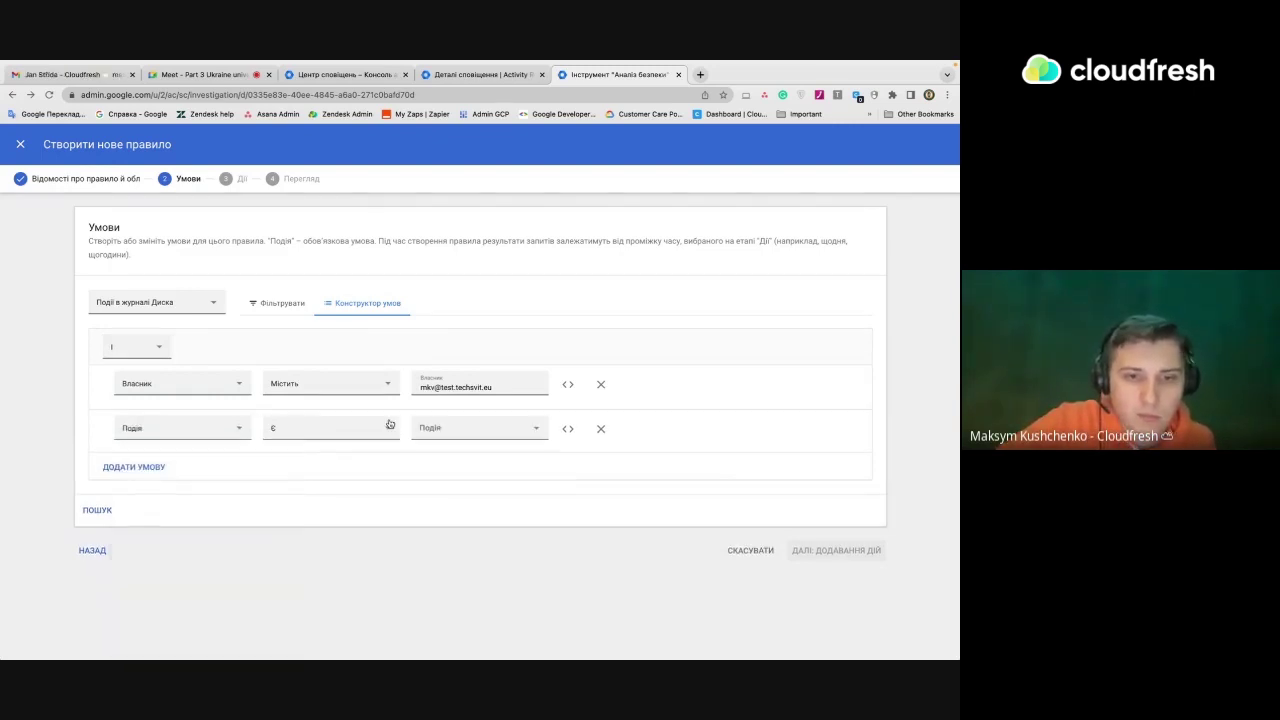
left_click(508, 426)
scroll(477, 500, "down", 1)
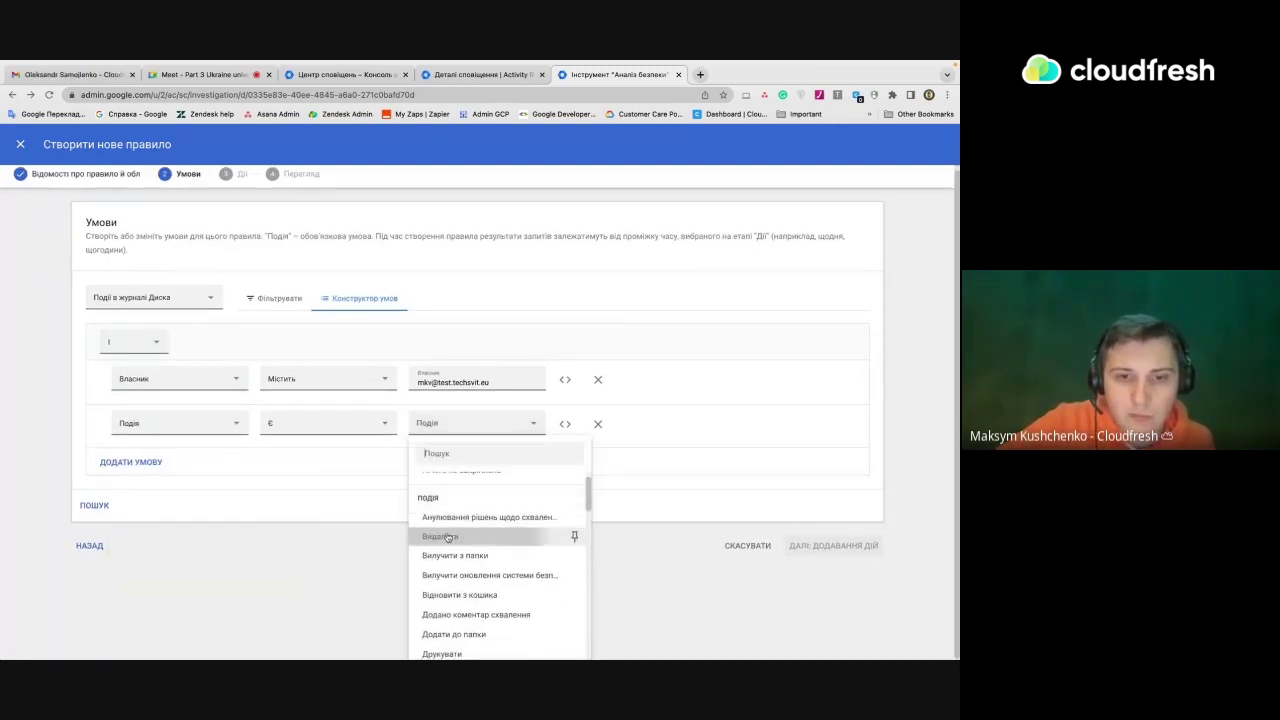
left_click(442, 536)
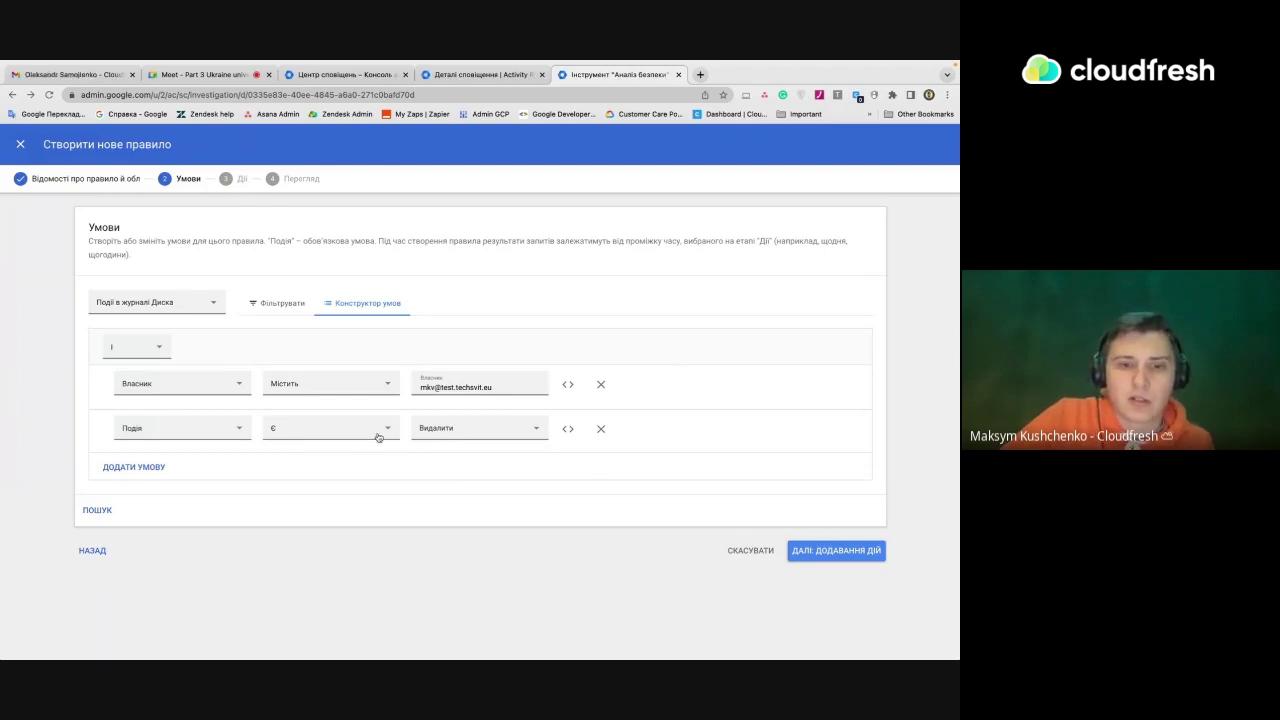
left_click(831, 550)
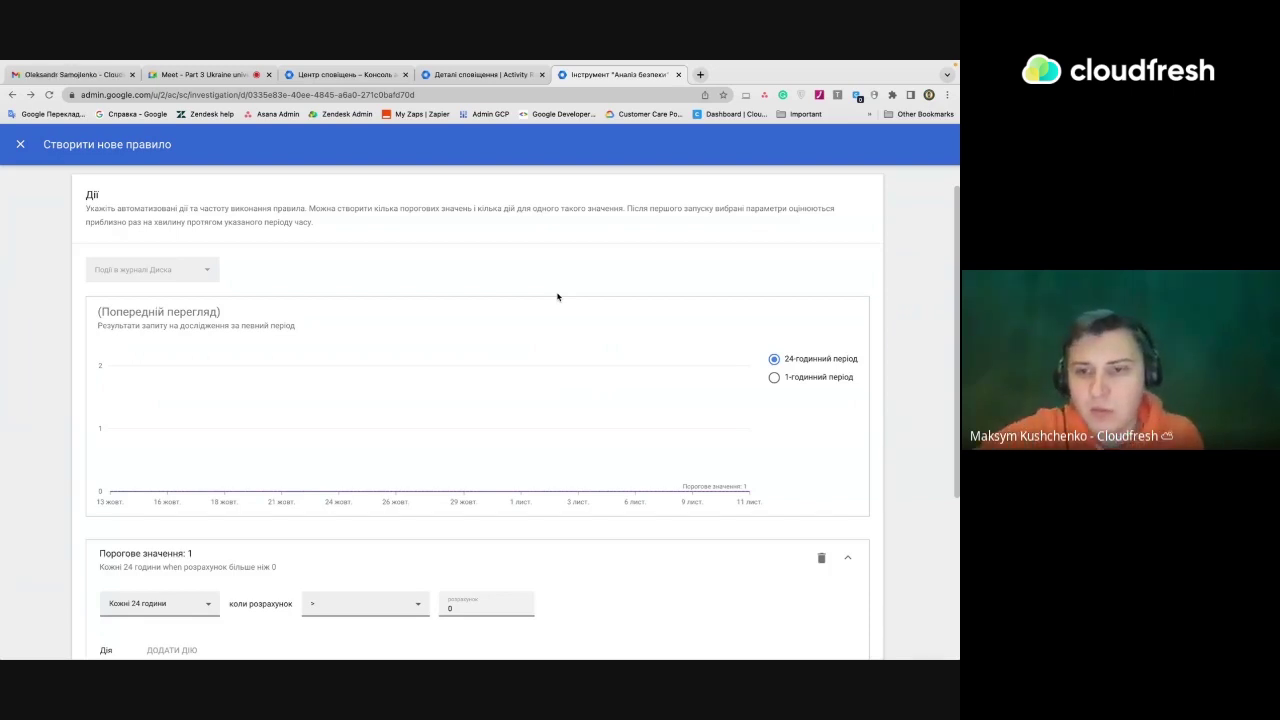
- Scroll through the Actions step's preview chart and threshold settings
scroll(390, 294, "down", 3)
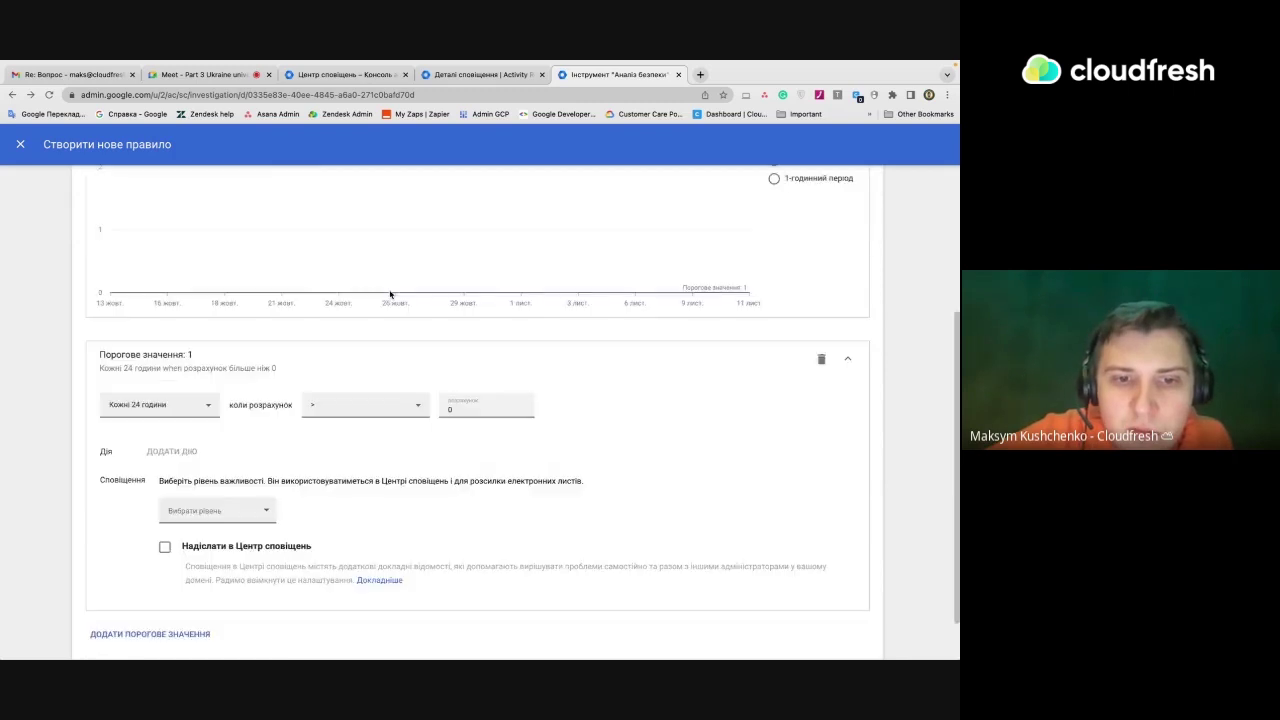
scroll(390, 290, "up", 3)
scroll(53, 219, "down", 3)
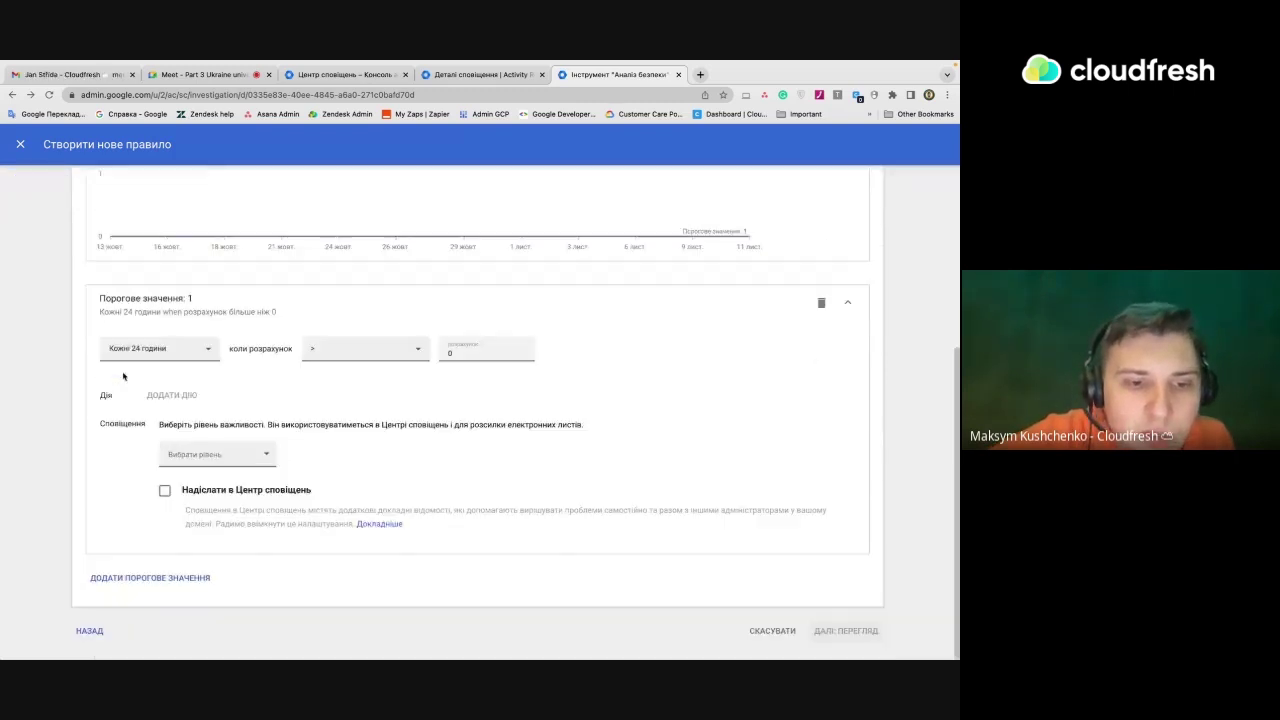
- Return to the conditions step and switch the data source to Події в журналі Gmail
left_click(79, 638)
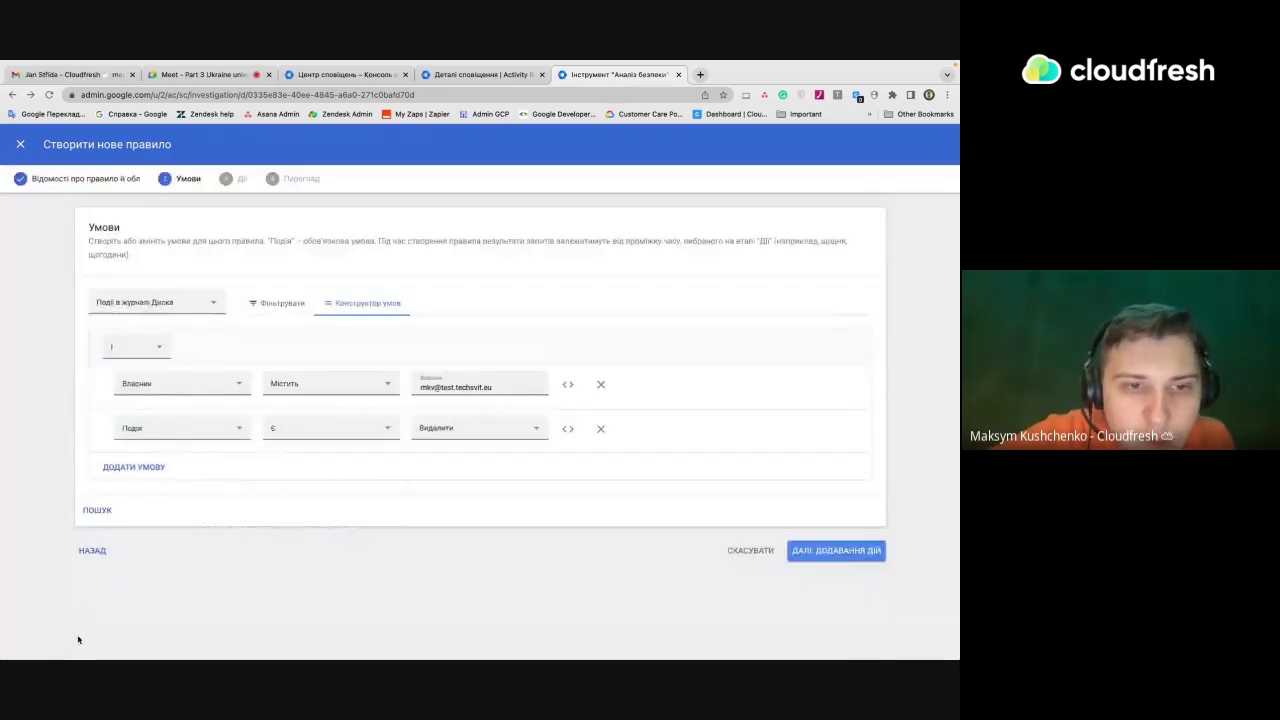
left_click(190, 304)
scroll(160, 432, "down", 5)
scroll(160, 434, "down", 5)
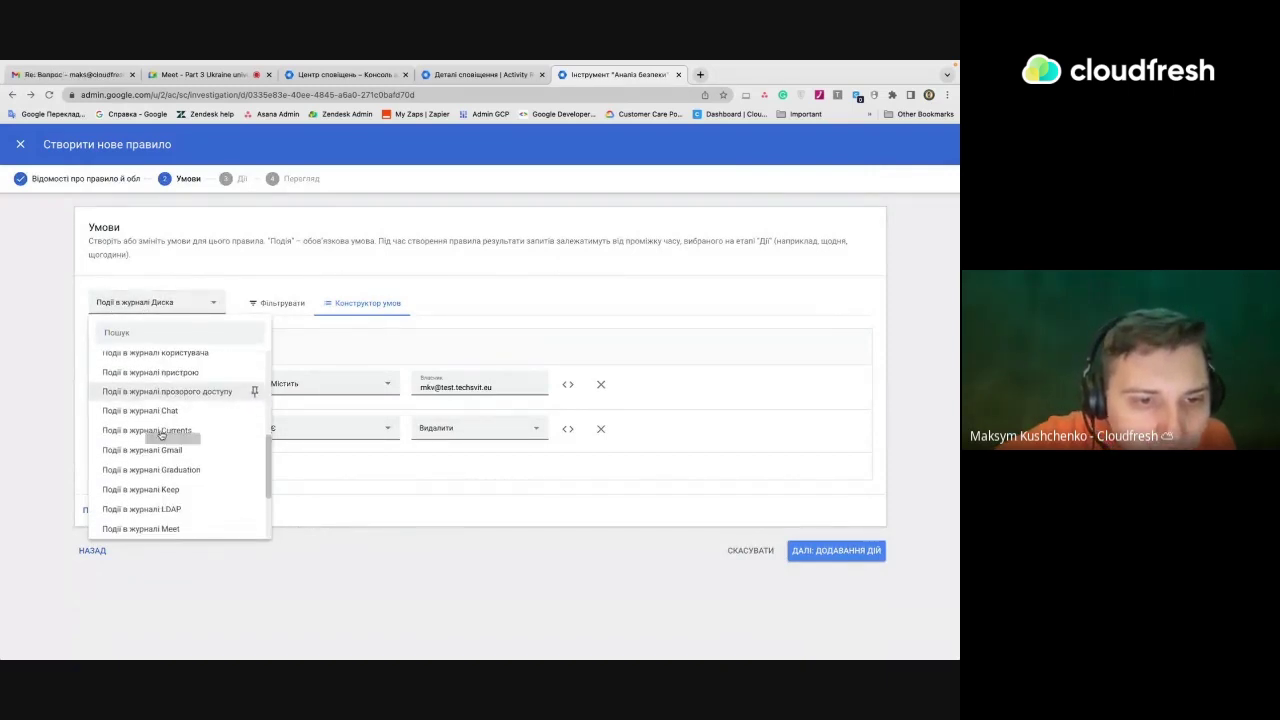
left_click(150, 383)
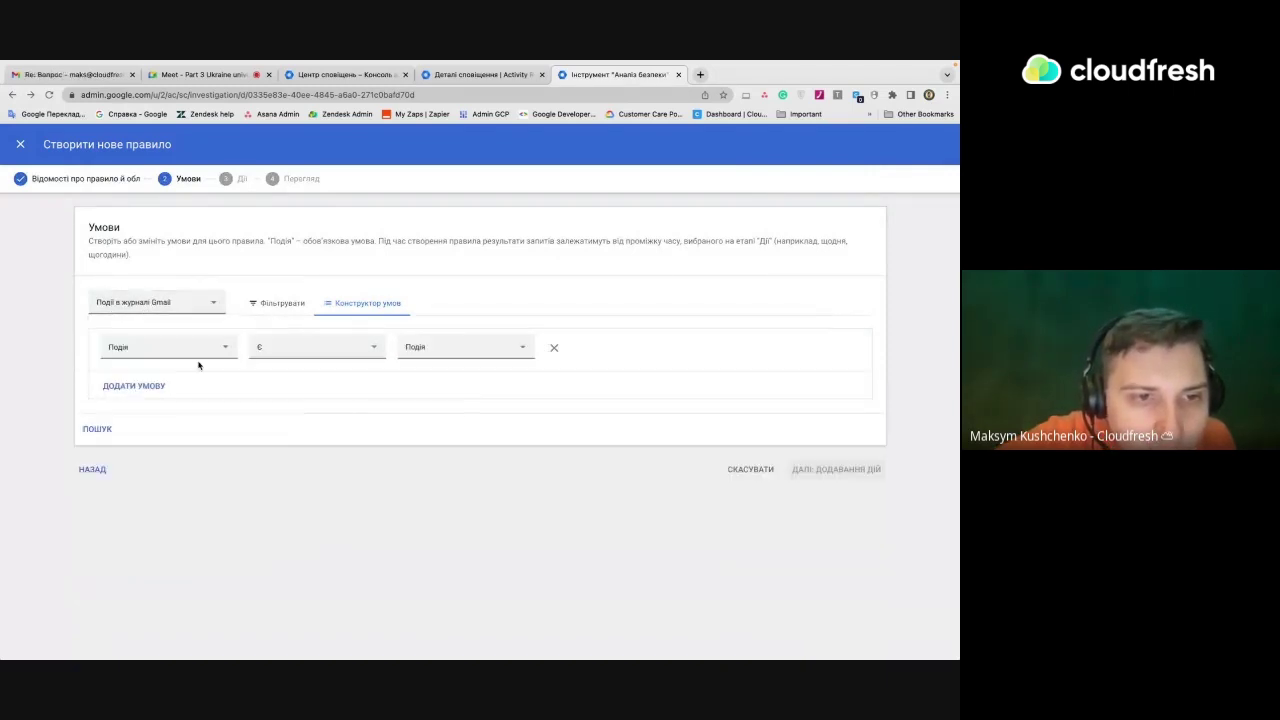
- Set the event condition to Подія Є Надіслати
left_click(445, 346)
scroll(452, 445, "down", 3)
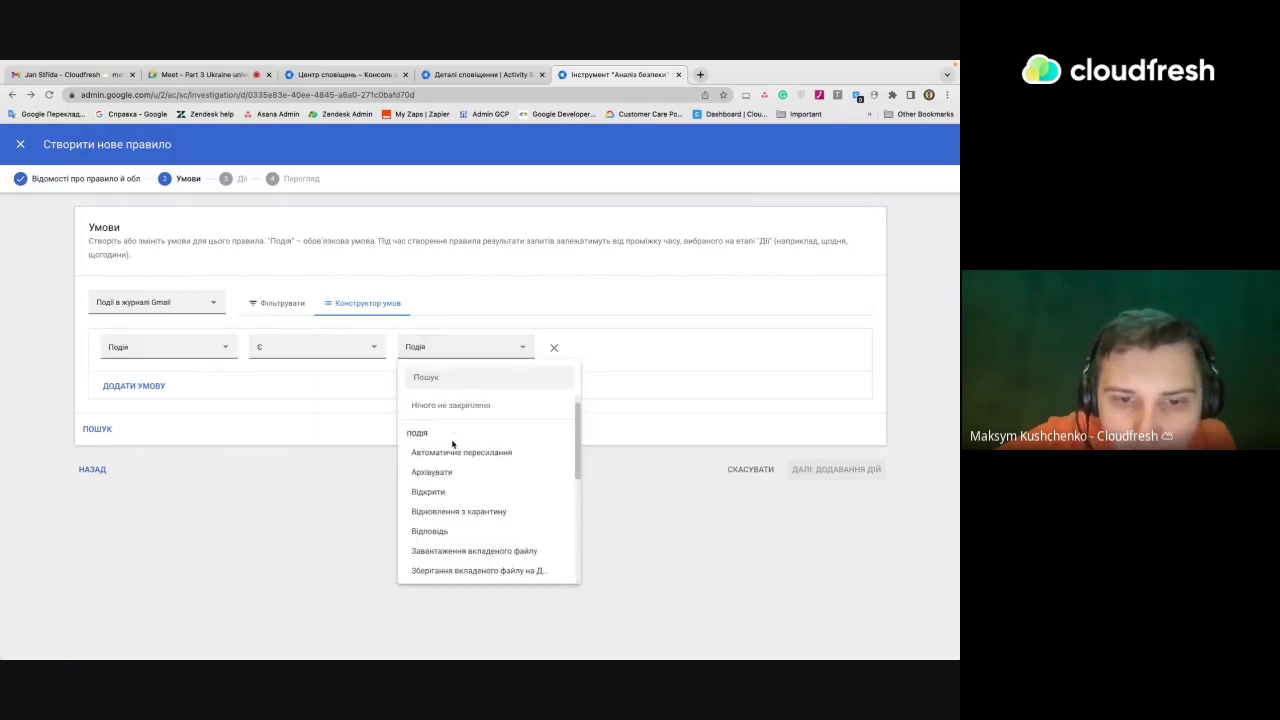
scroll(452, 444, "down", 4)
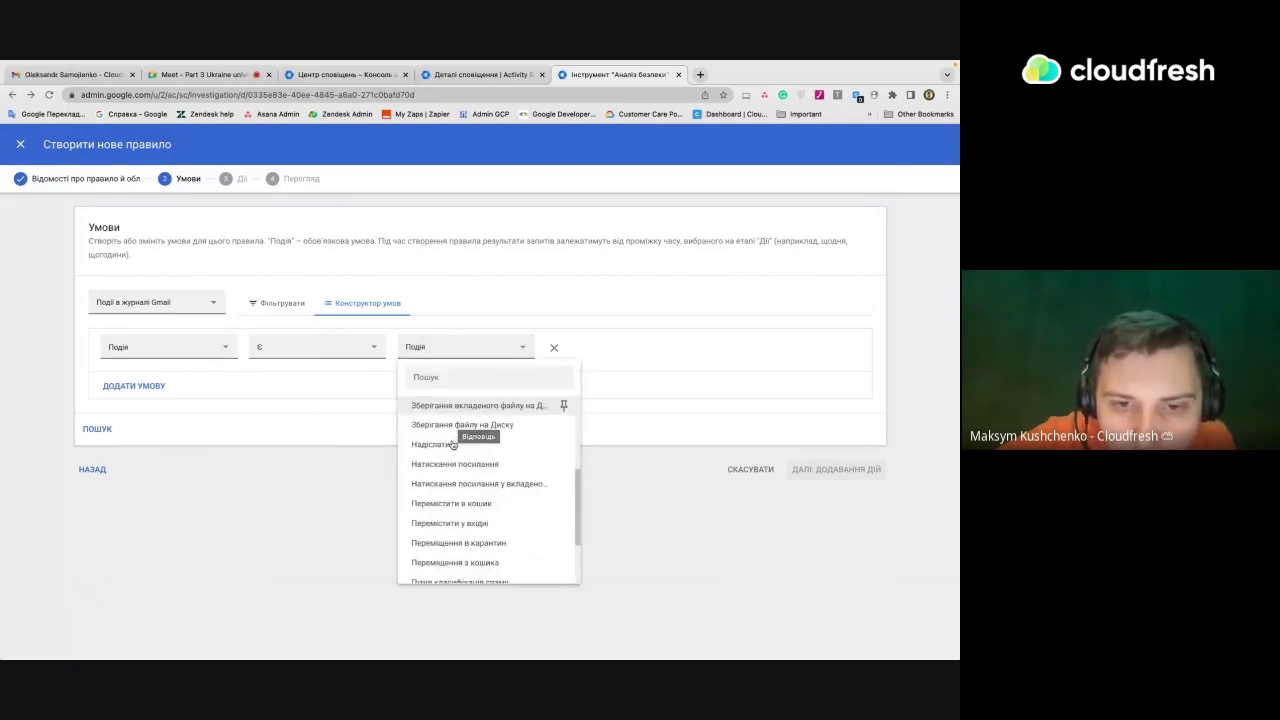
scroll(470, 450, "down", 1)
scroll(454, 478, "up", 3)
scroll(454, 478, "up", 3)
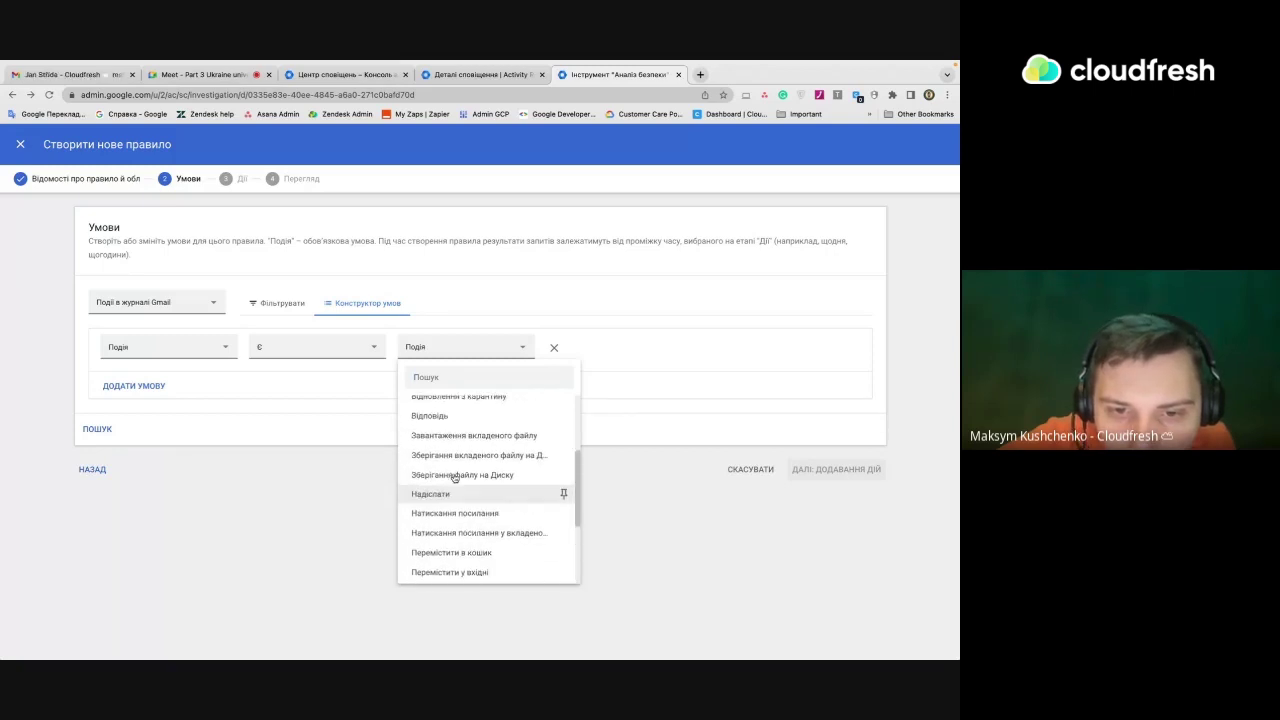
scroll(454, 478, "up", 2)
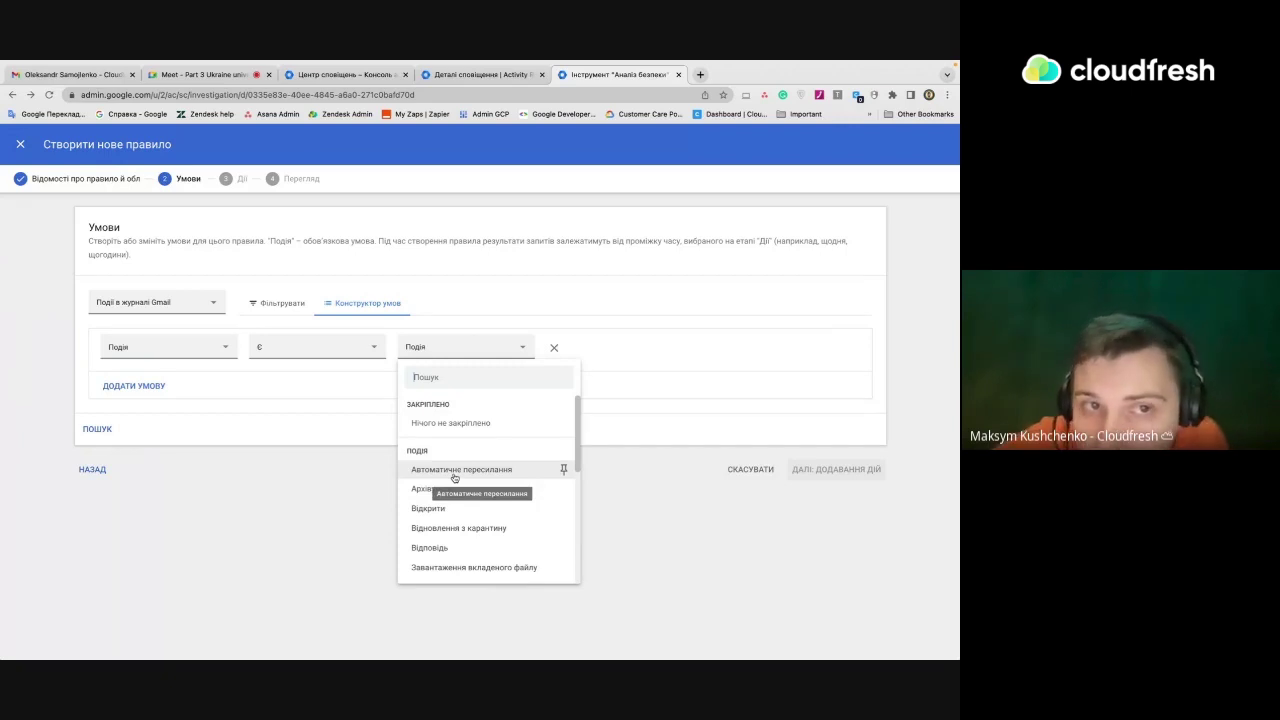
scroll(471, 472, "down", 1)
scroll(460, 490, "down", 3)
scroll(443, 515, "down", 1)
left_click(440, 531)
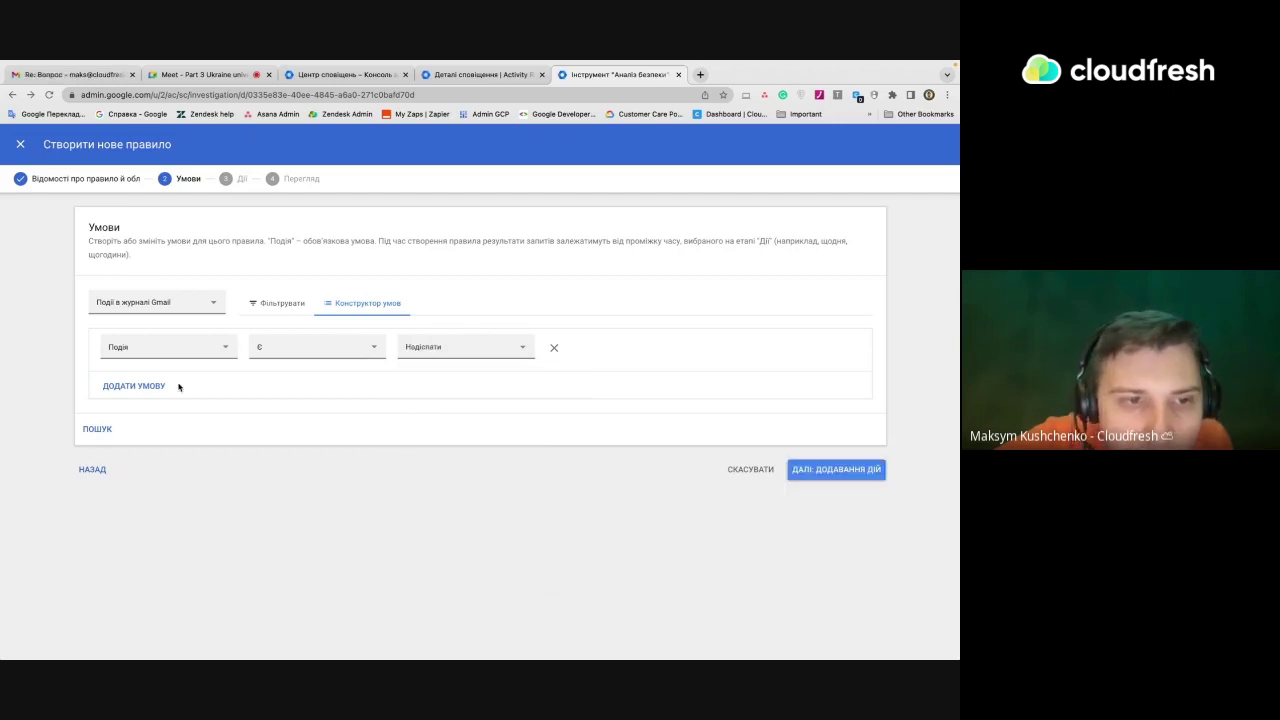
- Run the search to preview the 29 matching Gmail events, discarding an extra empty condition
left_click(98, 428)
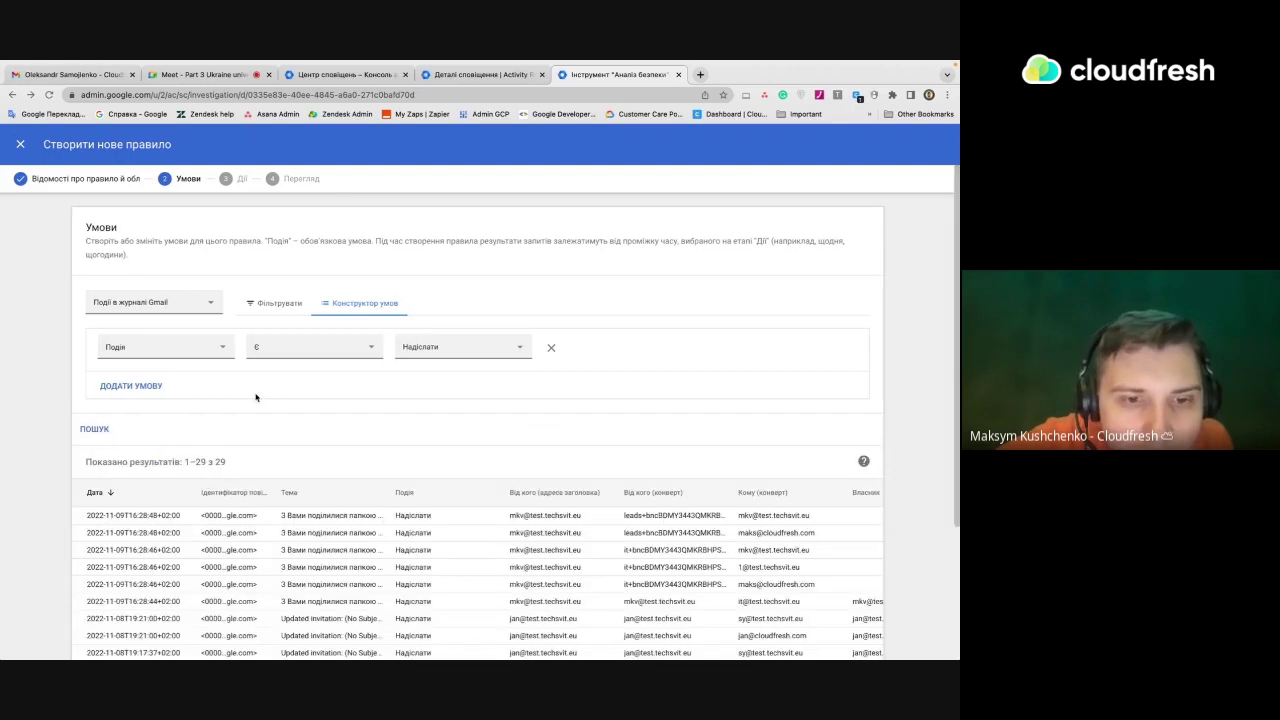
scroll(255, 397, "down", 1)
left_click(131, 369)
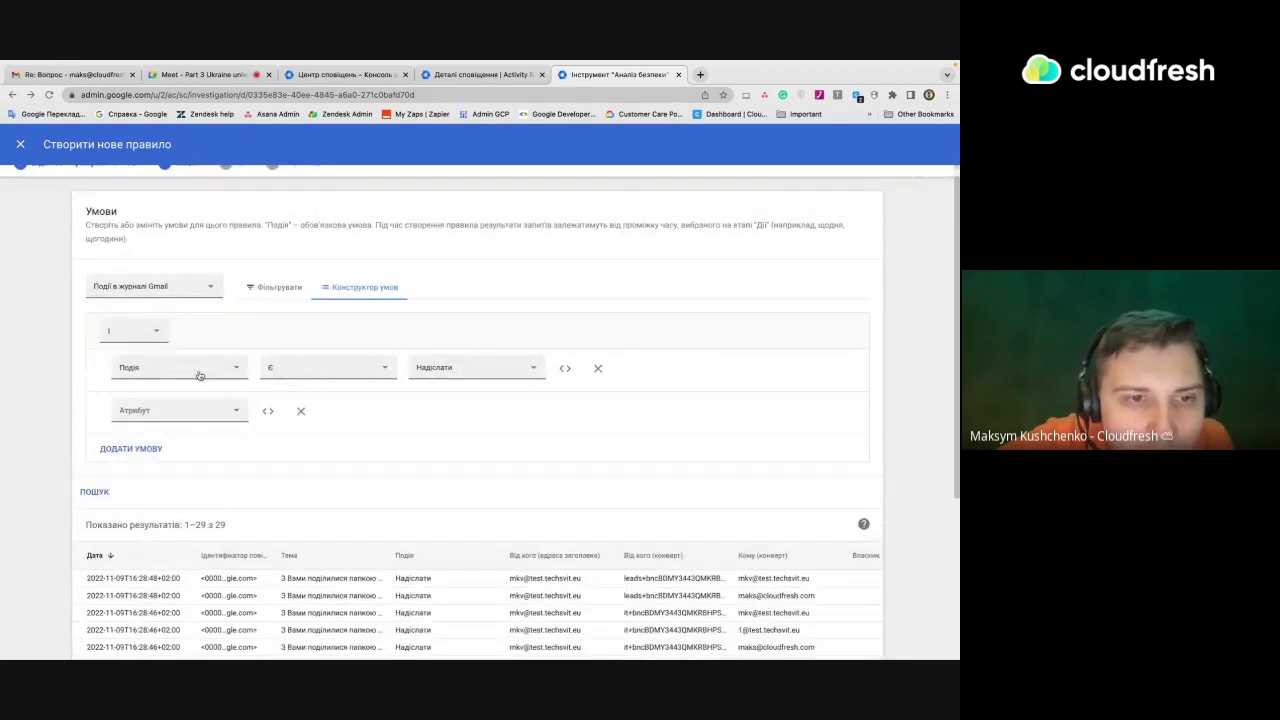
left_click(301, 410)
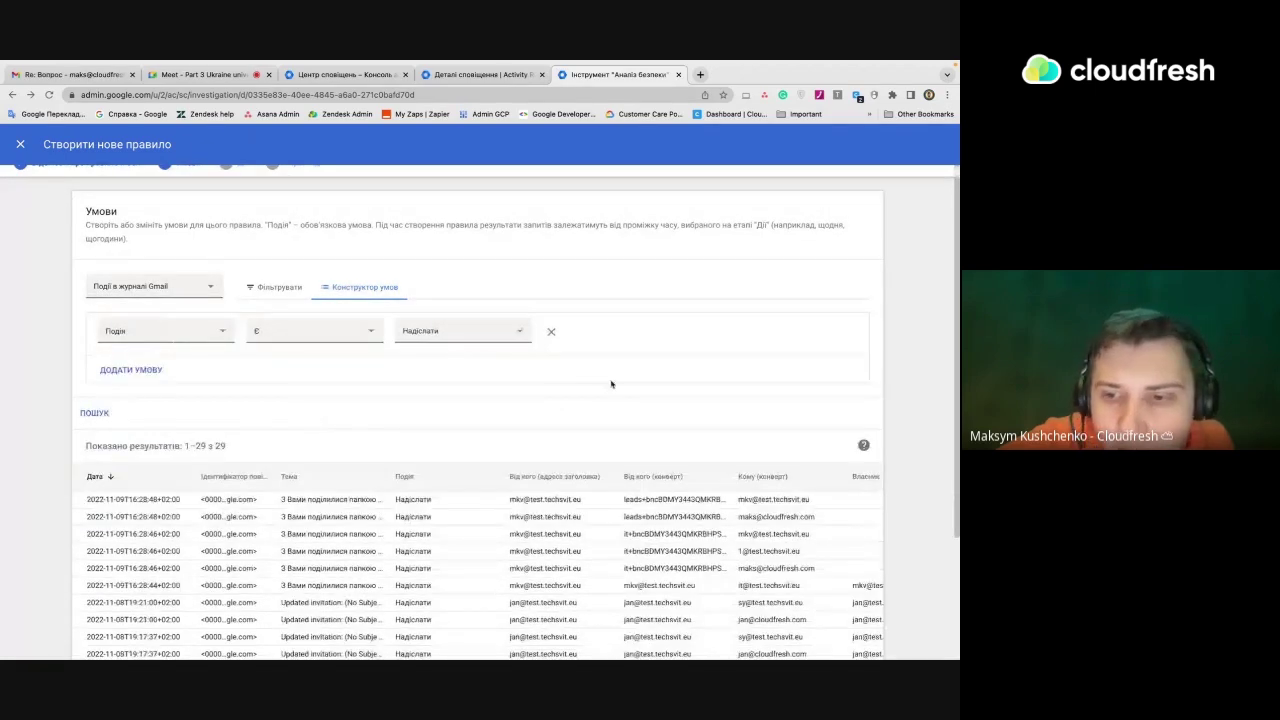
scroll(611, 384, "down", 5)
scroll(616, 440, "down", 10)
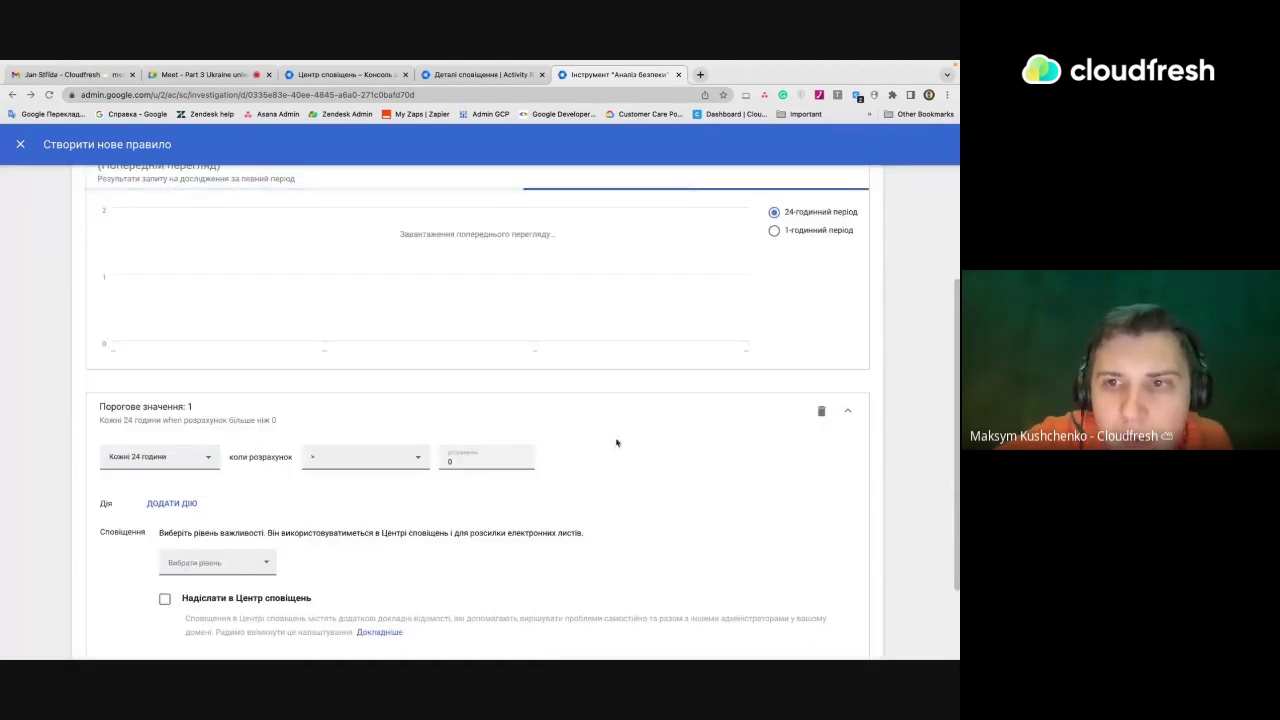
- Switch the preview chart to 1-годинний період and read the bar values
scroll(614, 430, "up", 3)
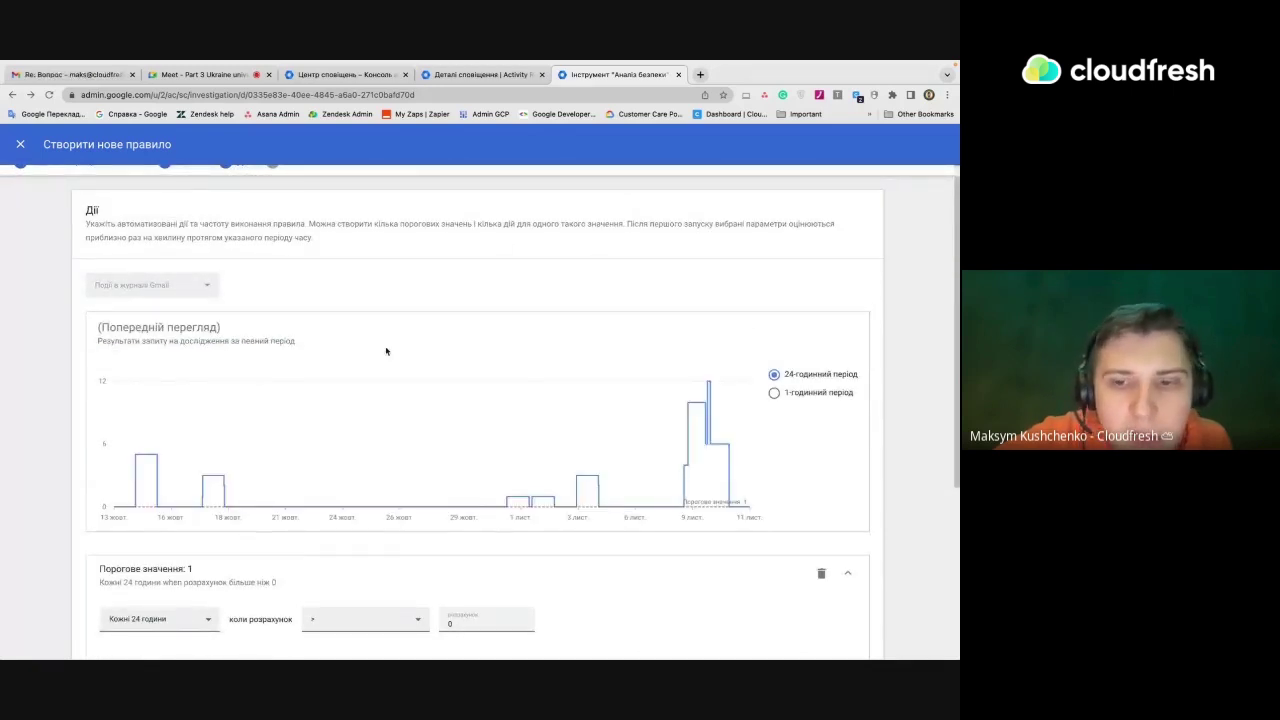
scroll(386, 351, "down", 1)
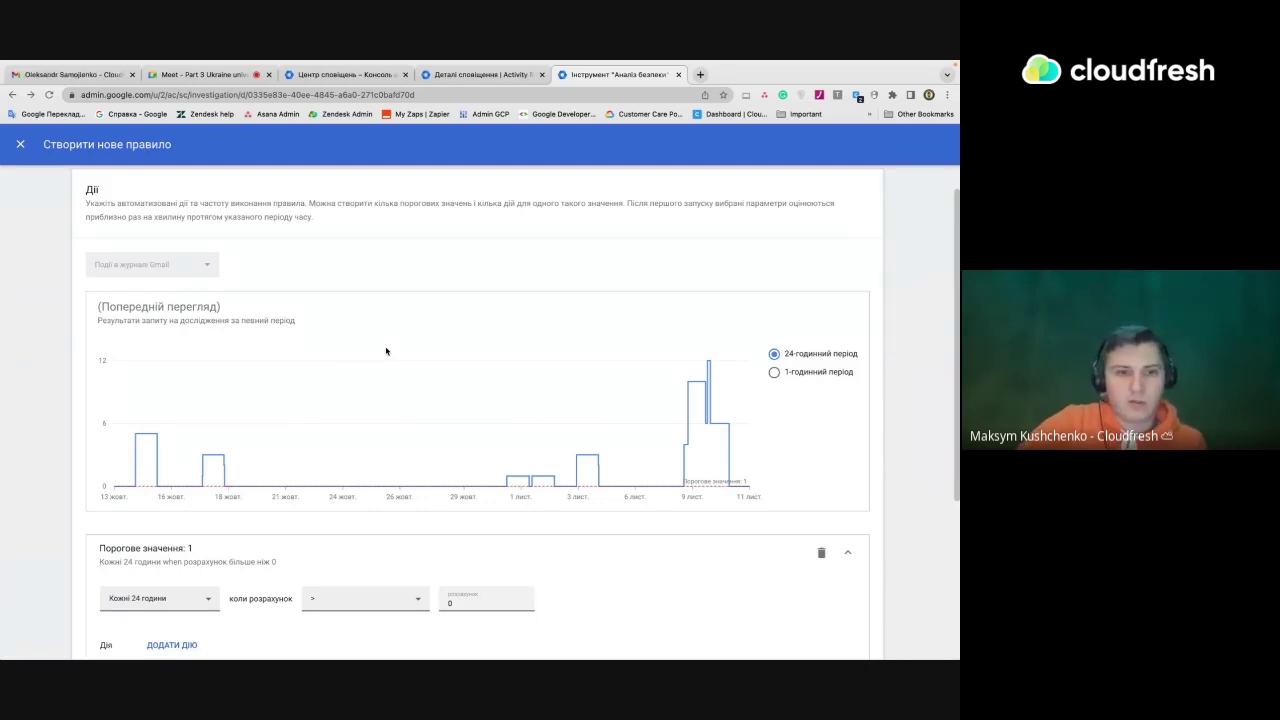
mouse_move(205, 459)
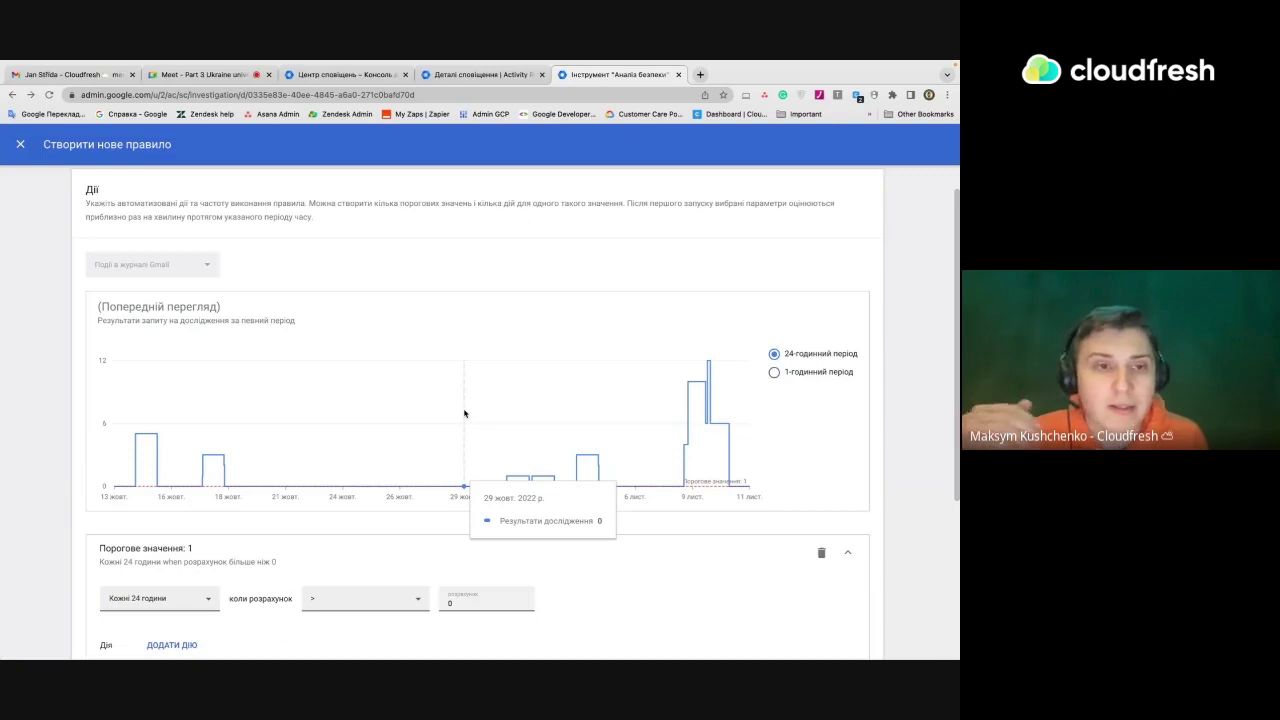
left_click(775, 373)
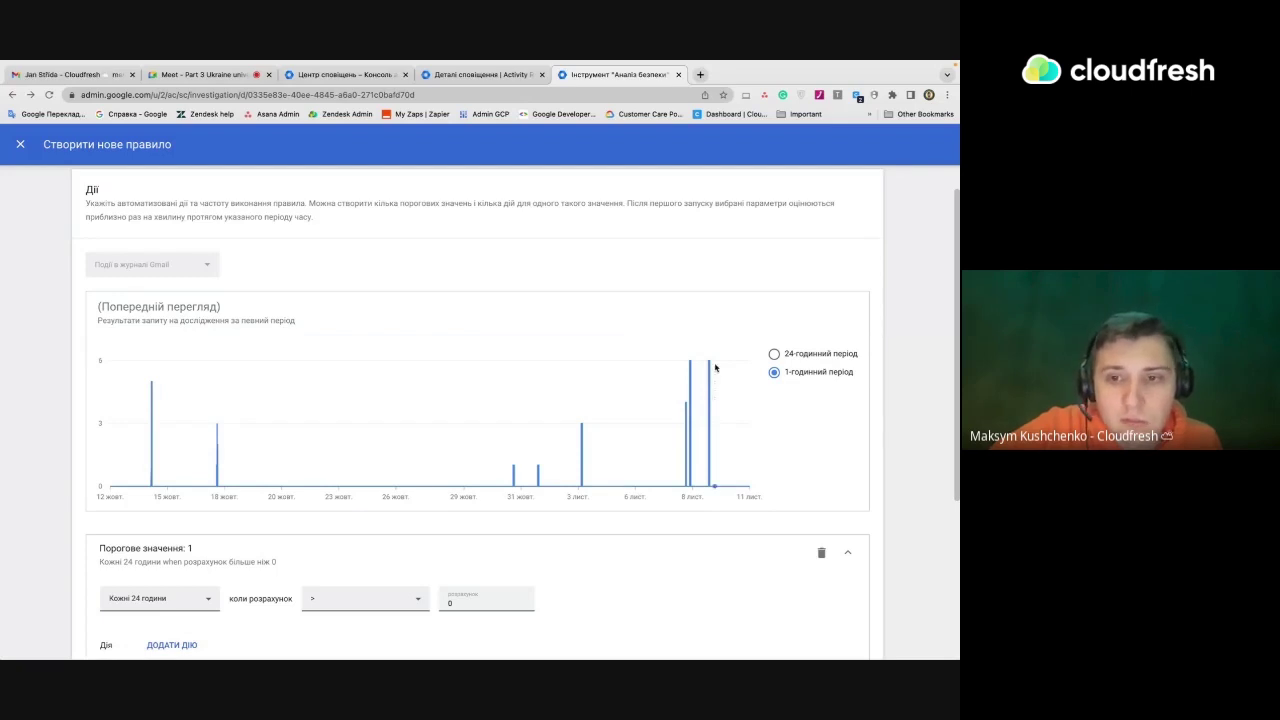
mouse_move(707, 369)
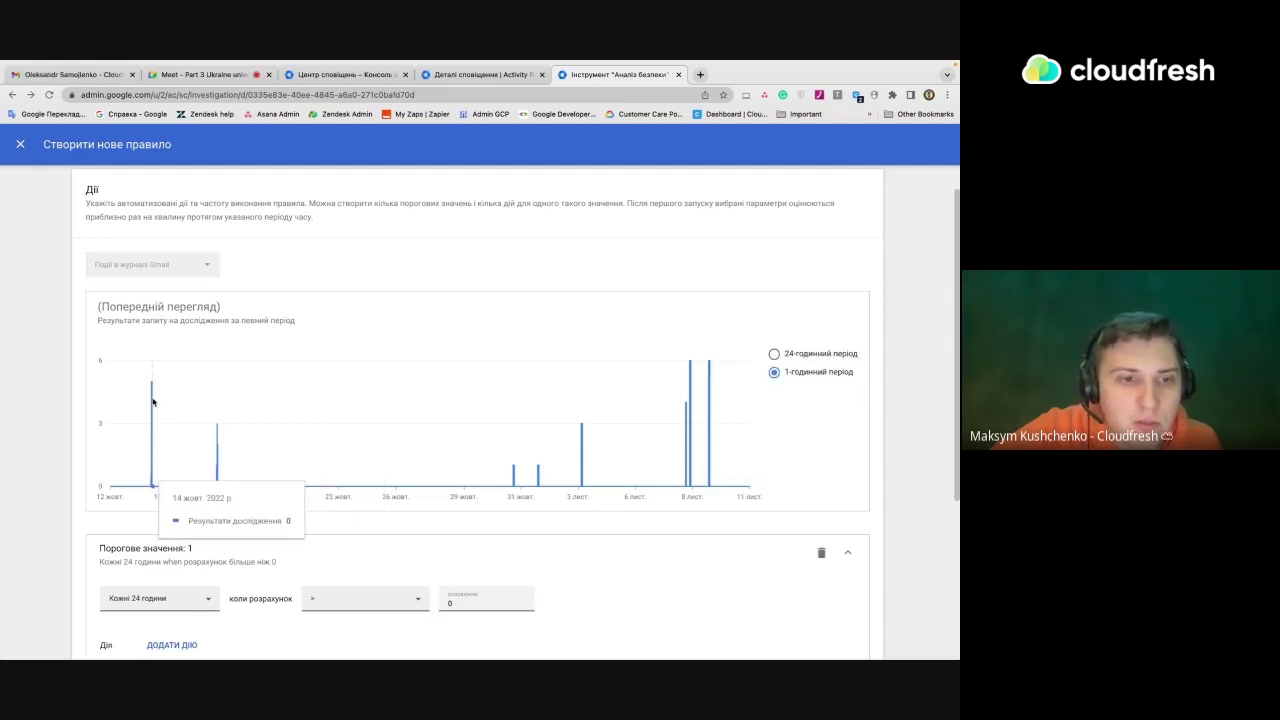
scroll(311, 366, "down", 3)
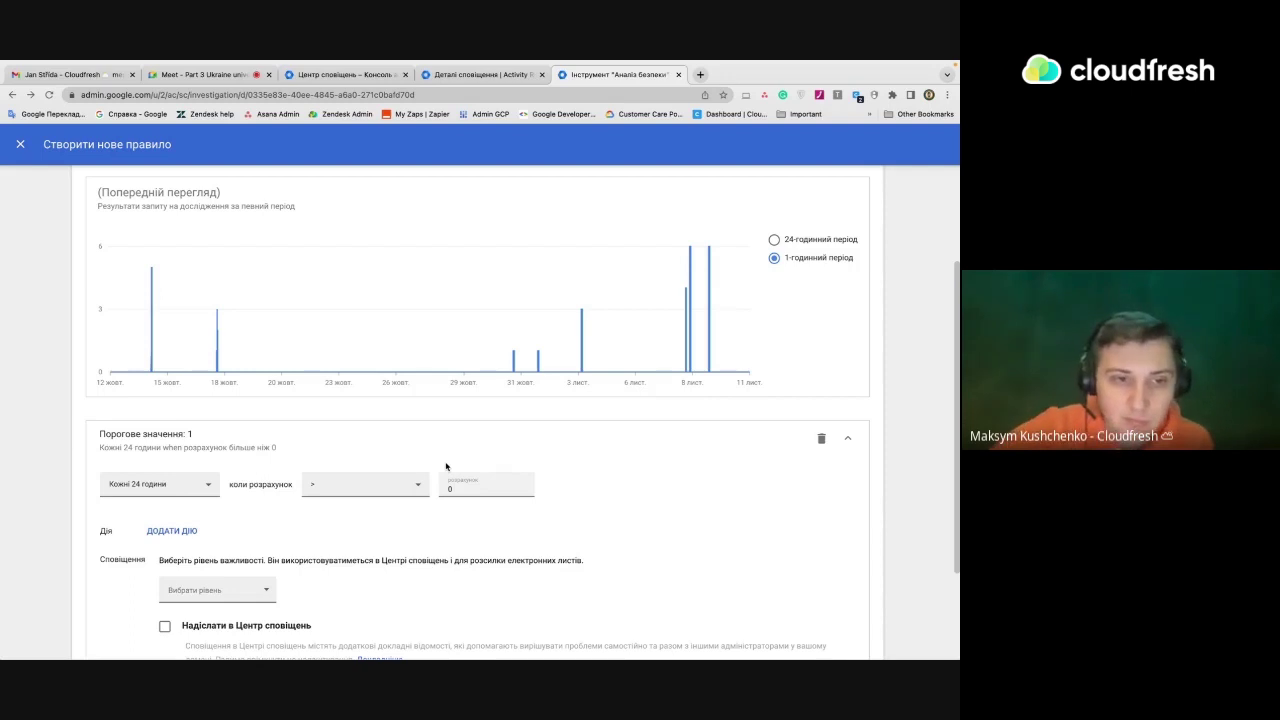
scroll(446, 466, "up", 1)
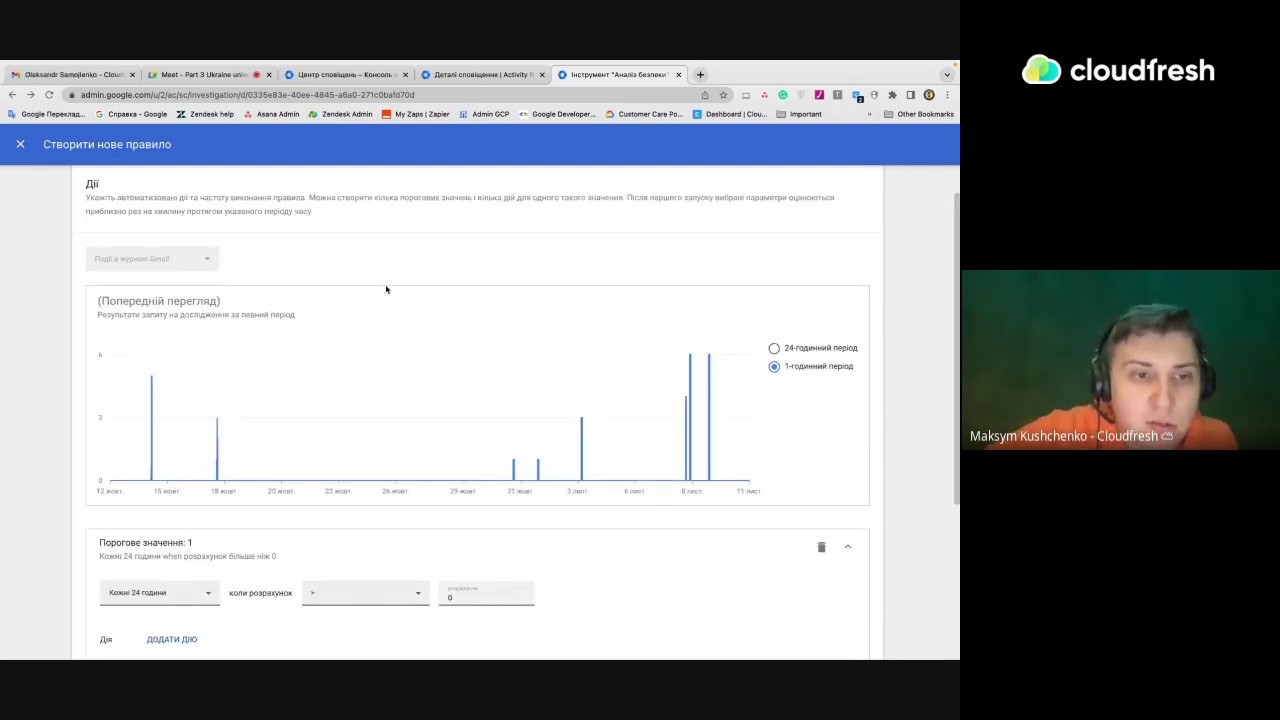
scroll(171, 271, "down", 3)
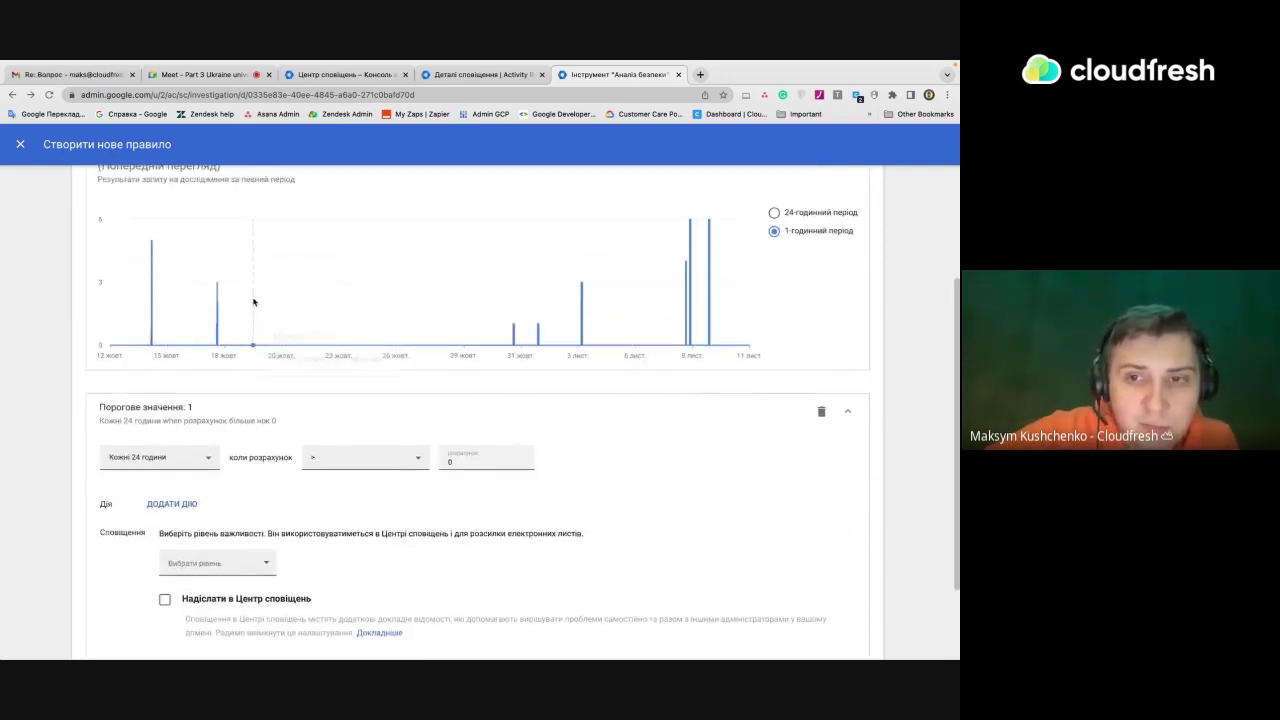
scroll(620, 286, "down", 1)
- Change the threshold period and set its condition to count greater than or equal to 7
left_click(136, 410)
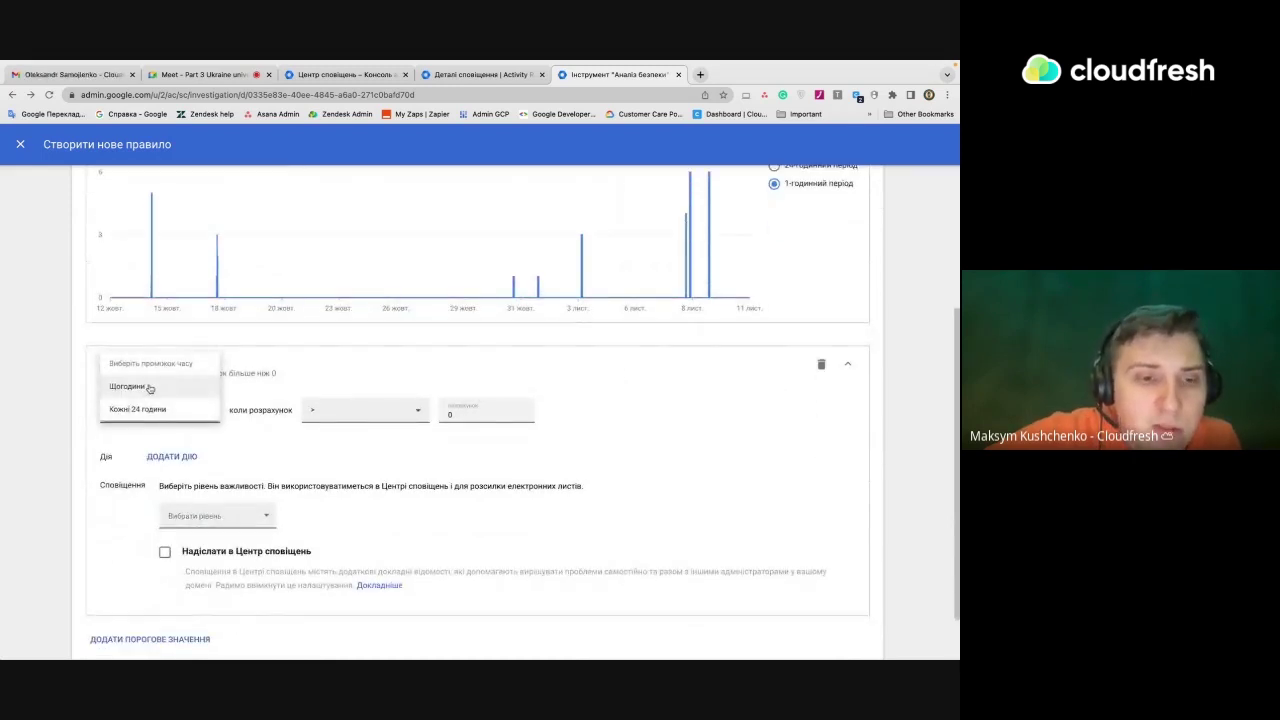
left_click(150, 388)
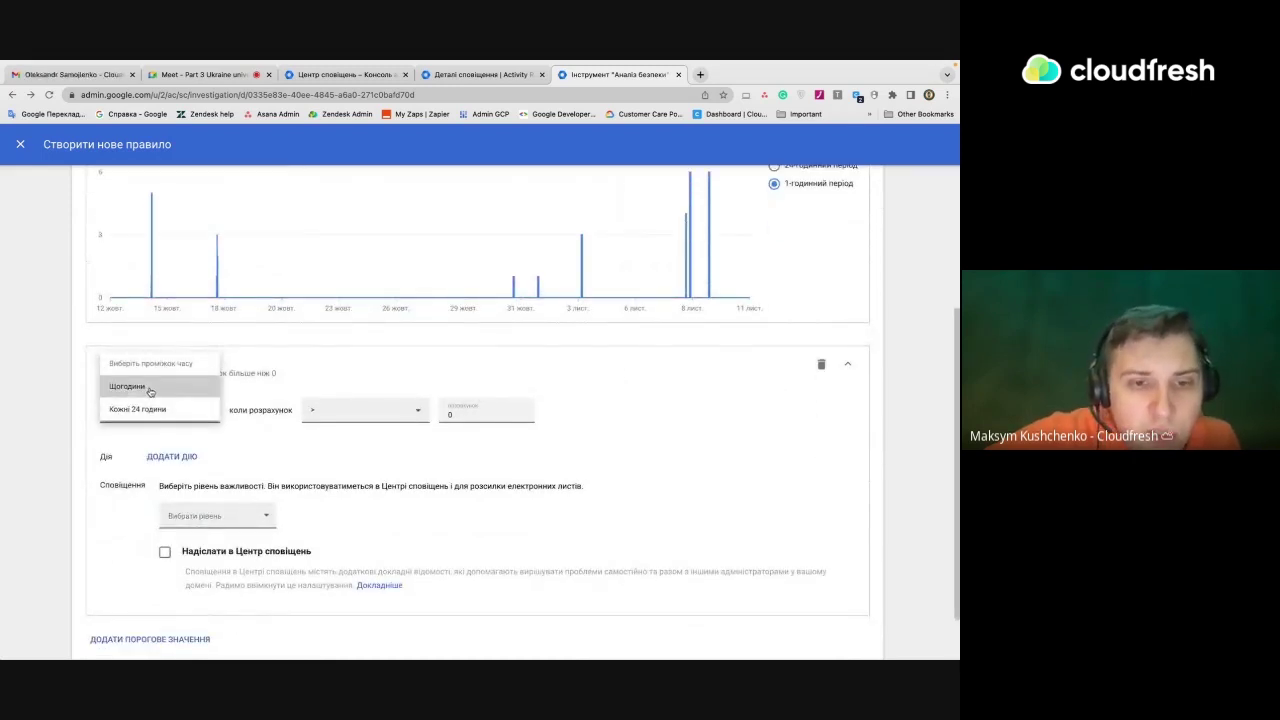
left_click(336, 410)
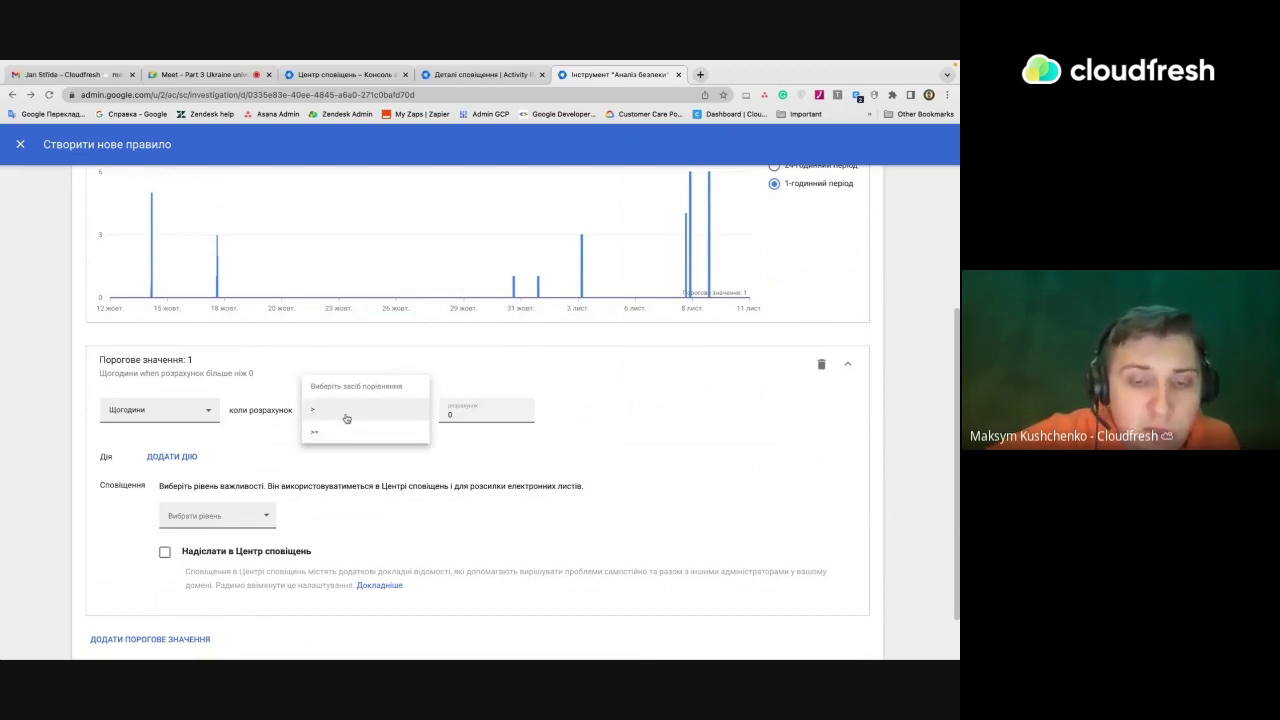
left_click(387, 429)
left_click(449, 414)
key("BackSpace")
type("7")
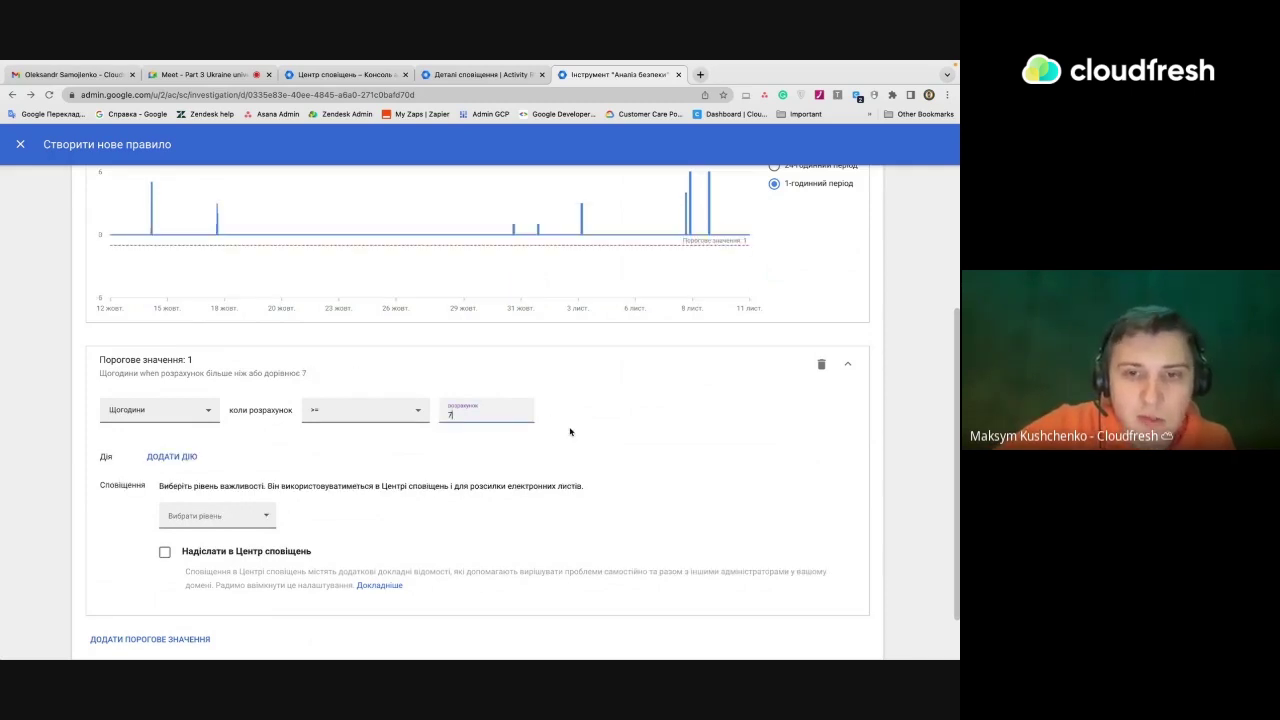
- Add an action to the threshold and bring up the list of available actions
scroll(560, 425, "up", 2)
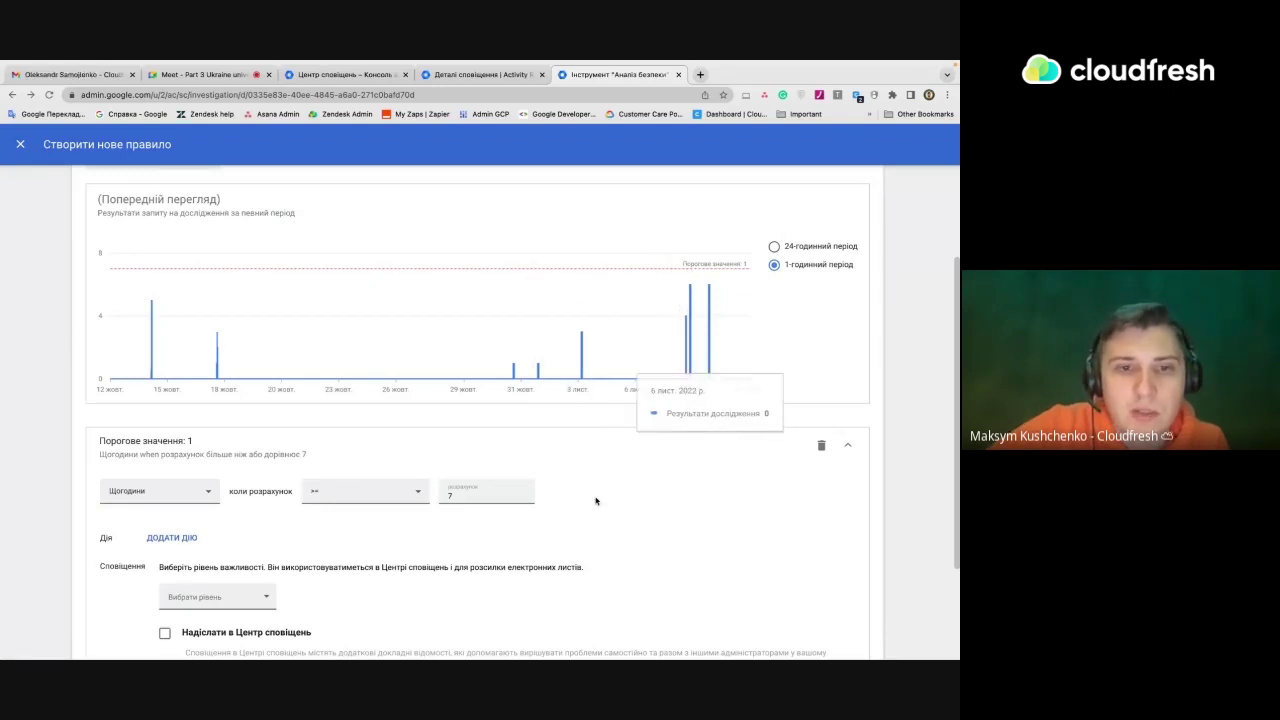
scroll(594, 500, "down", 3)
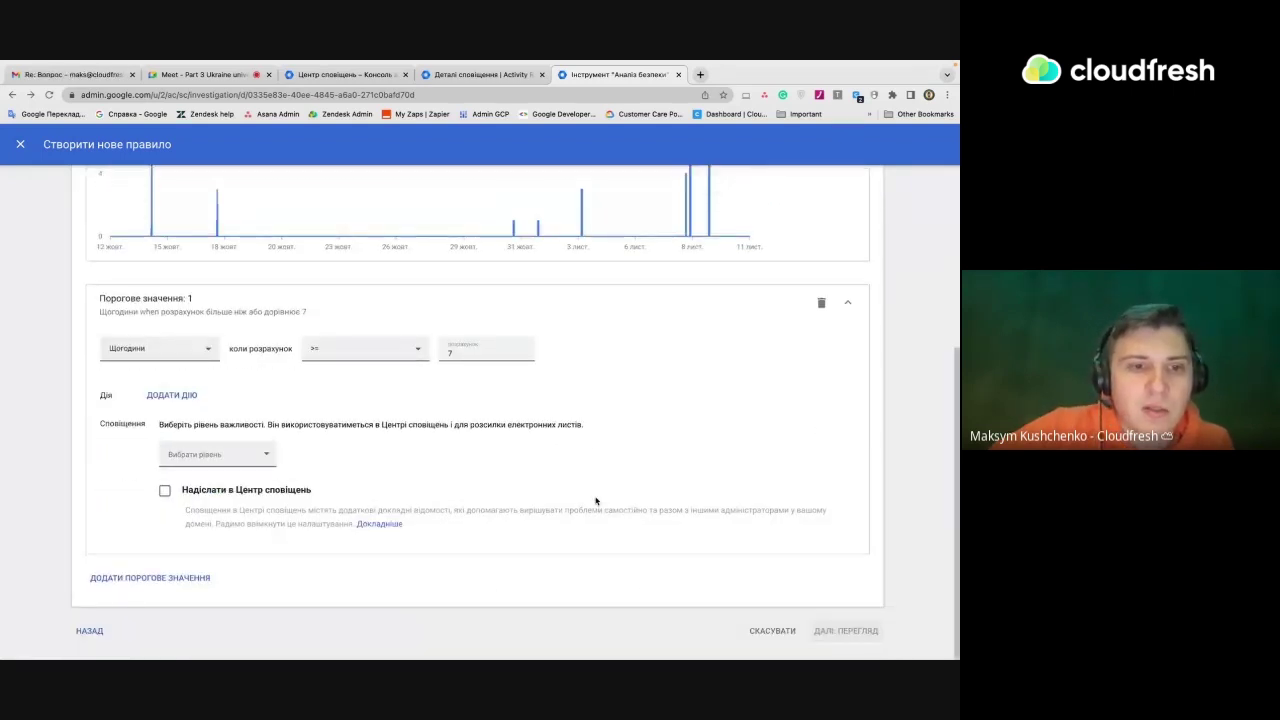
left_click(192, 395)
left_click(190, 393)
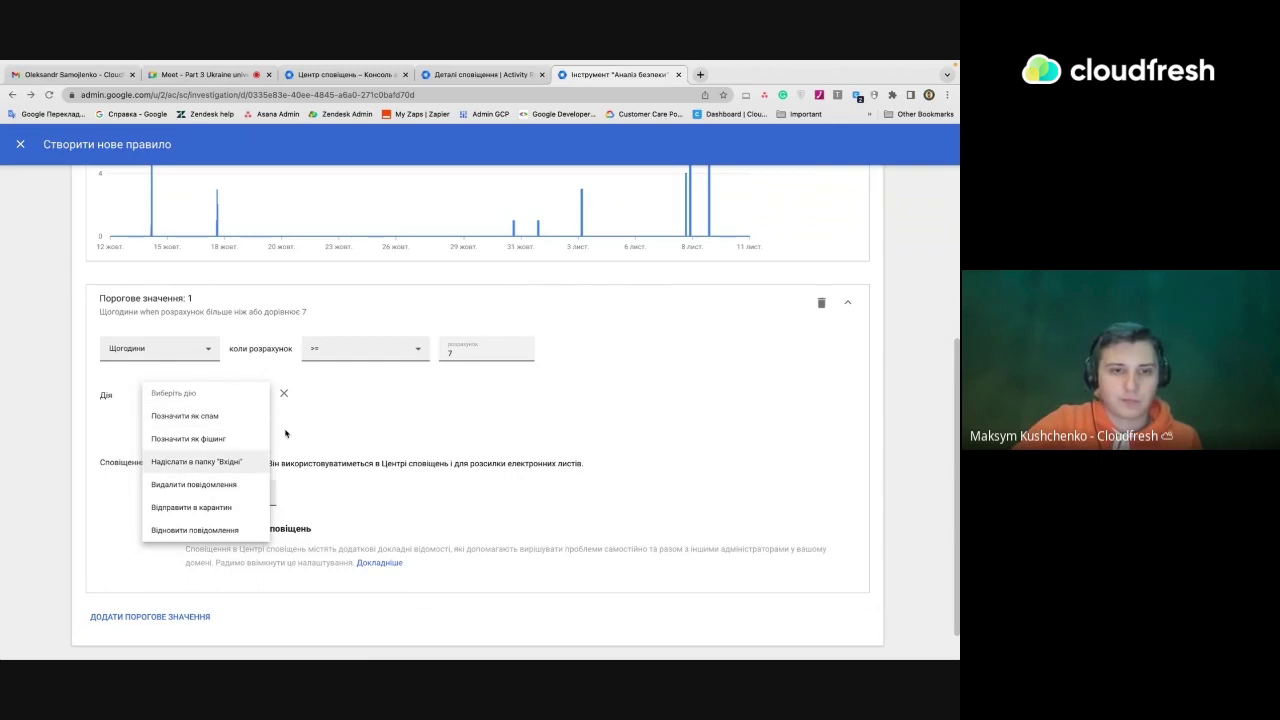
- Remove the unused action and bring up the alert severity level choices
left_click(283, 392)
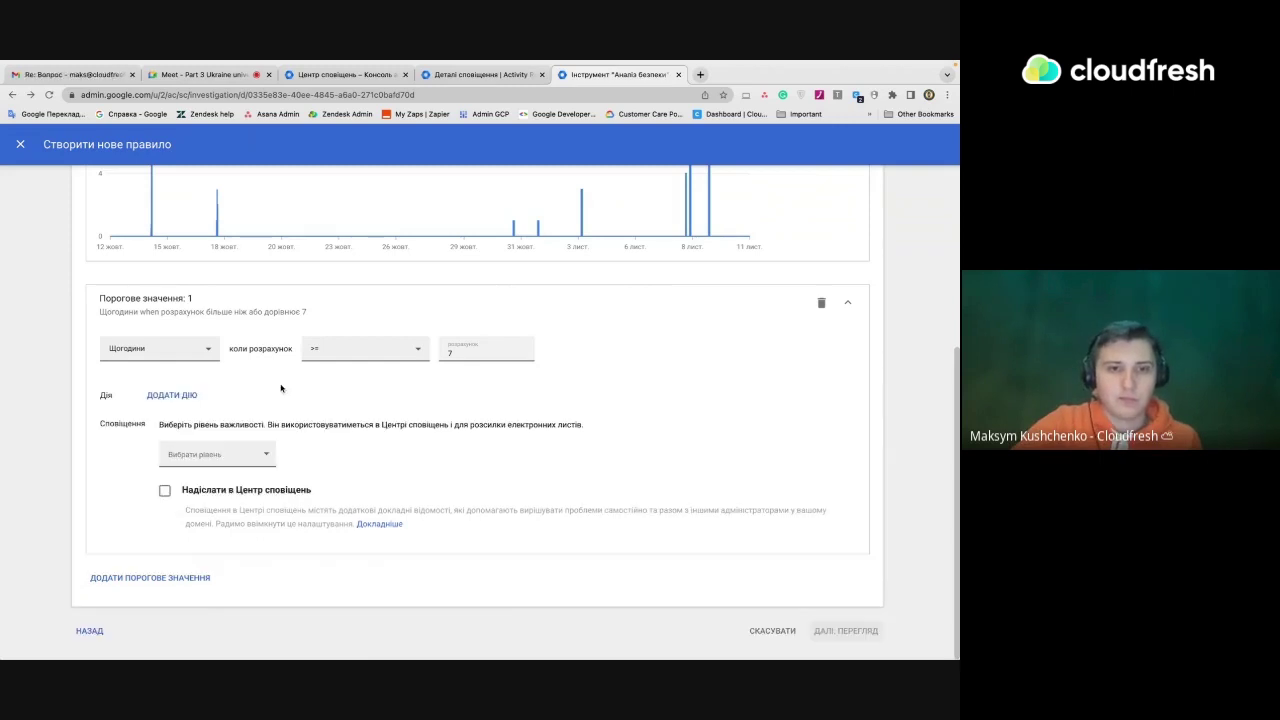
left_click(218, 454)
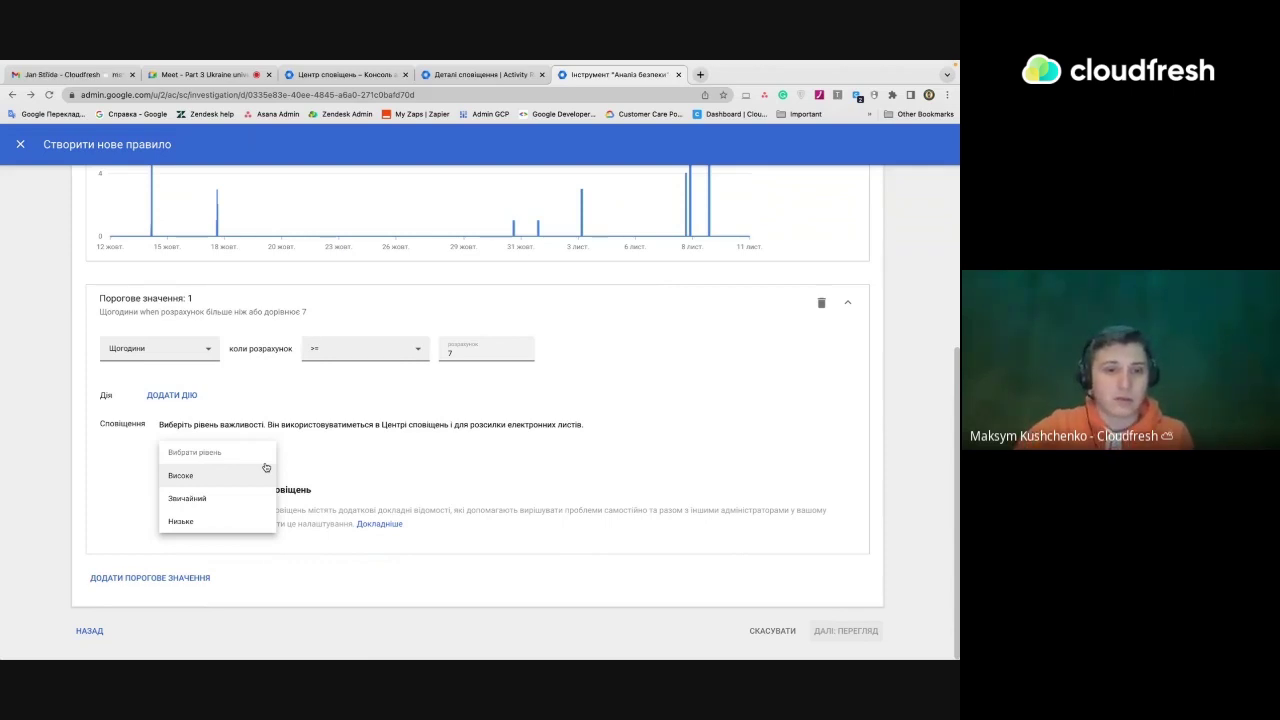
- Set the rule's alert severity to Високе (High)
scroll(290, 450, "up", 1)
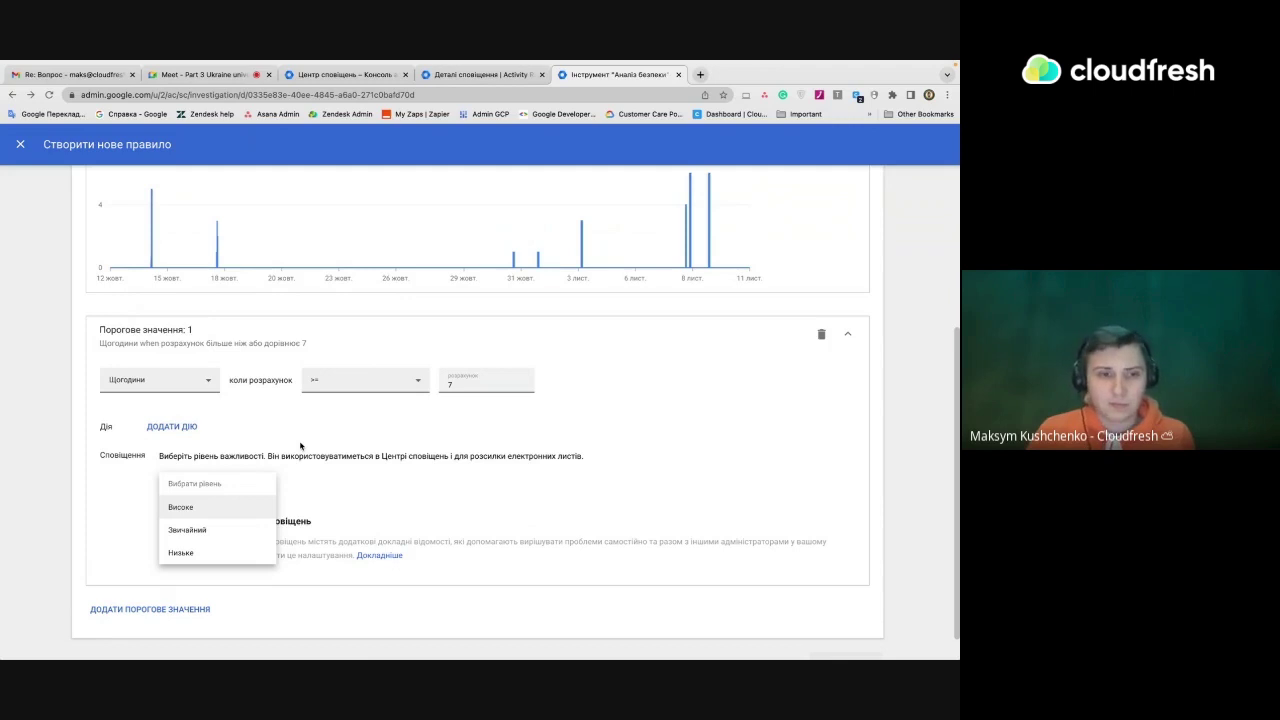
left_click(229, 507)
scroll(380, 465, "down", 1)
left_click(252, 462)
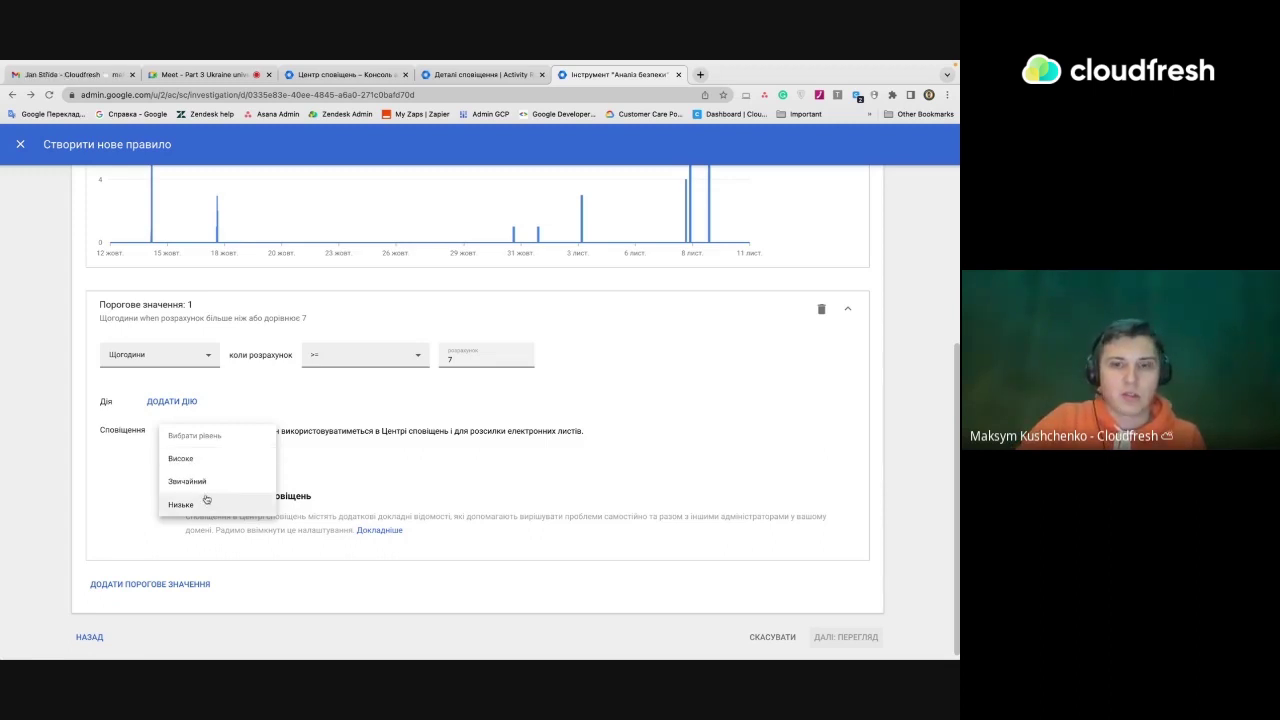
scroll(318, 460, "up", 1)
scroll(316, 470, "down", 2)
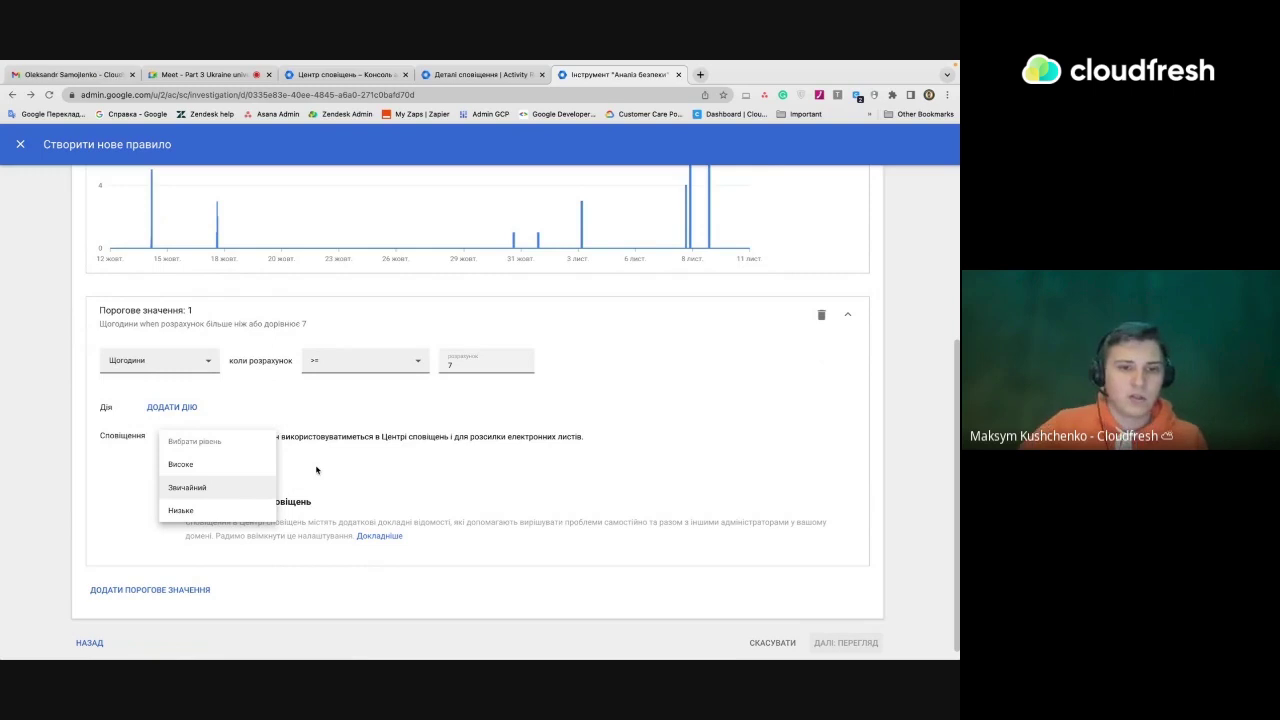
left_click(207, 470)
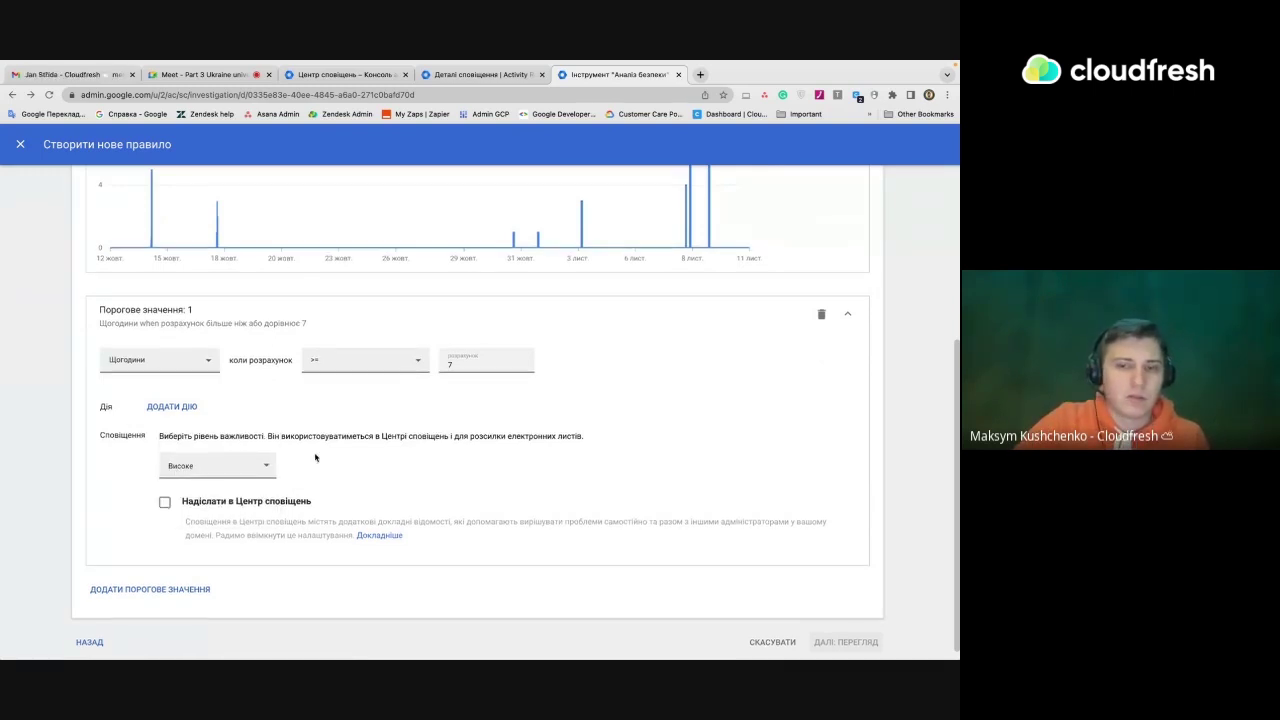
scroll(207, 474, "down", 1)
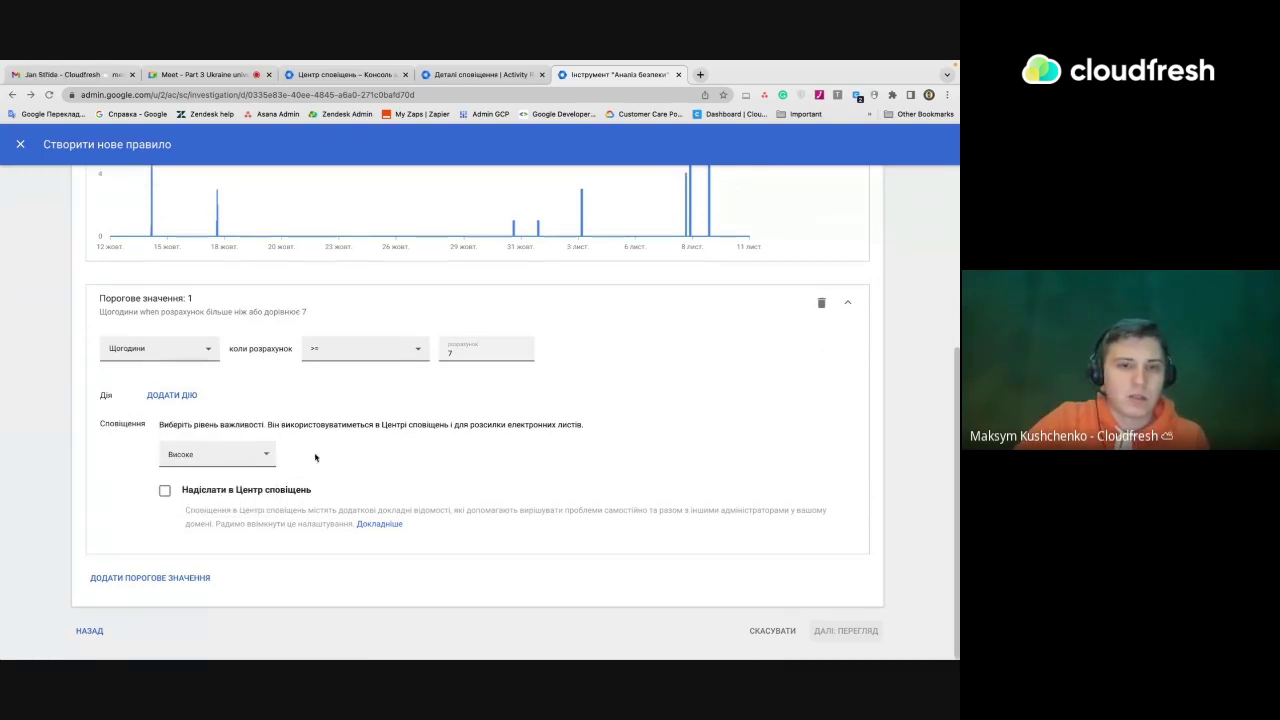
- Send the alerts to the alert center and begin choosing email notification recipients
left_click(164, 490)
scroll(403, 448, "down", 3)
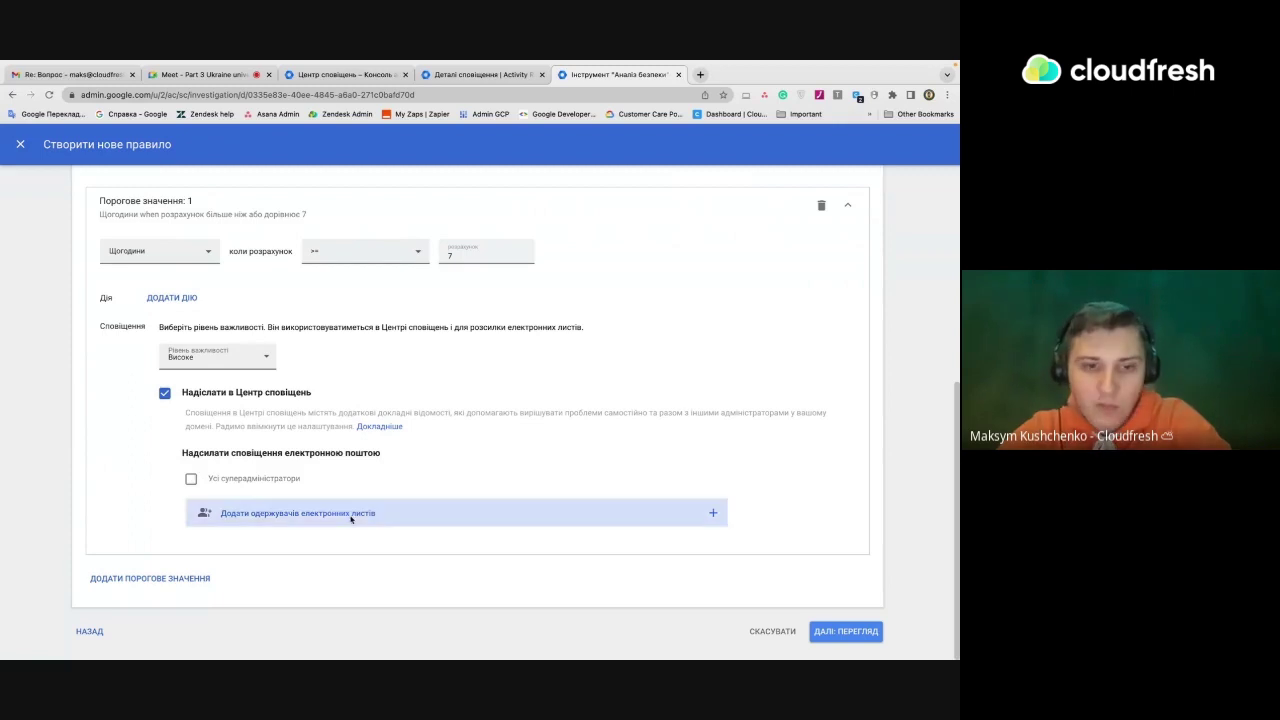
left_click(300, 513)
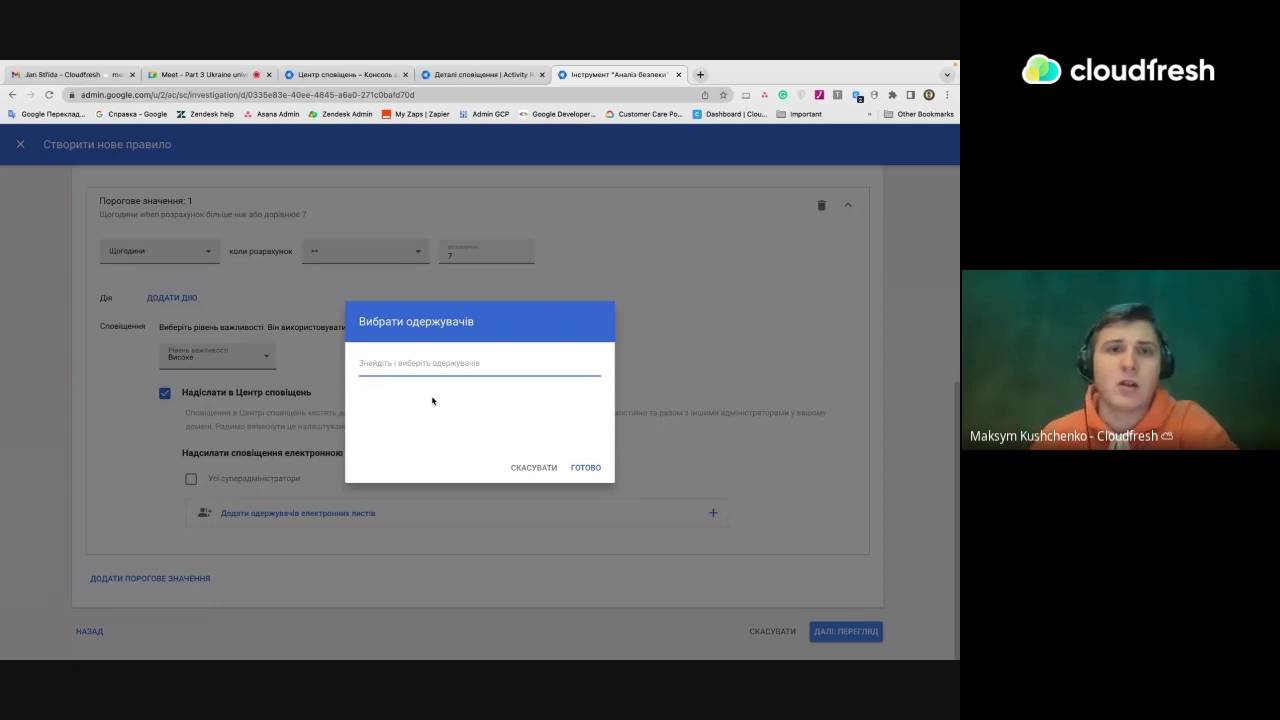
- Check the alert center tabs, return to the new rule, and cancel choosing email recipients
left_click(350, 76)
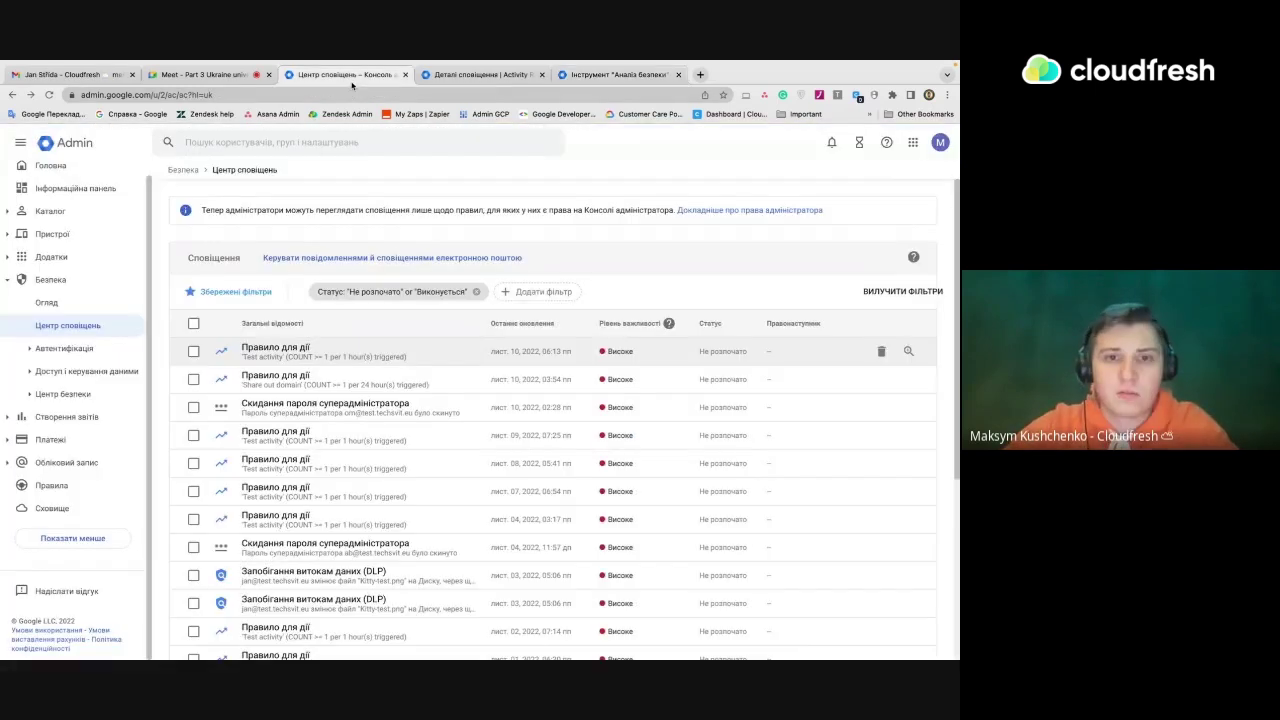
left_click(480, 74)
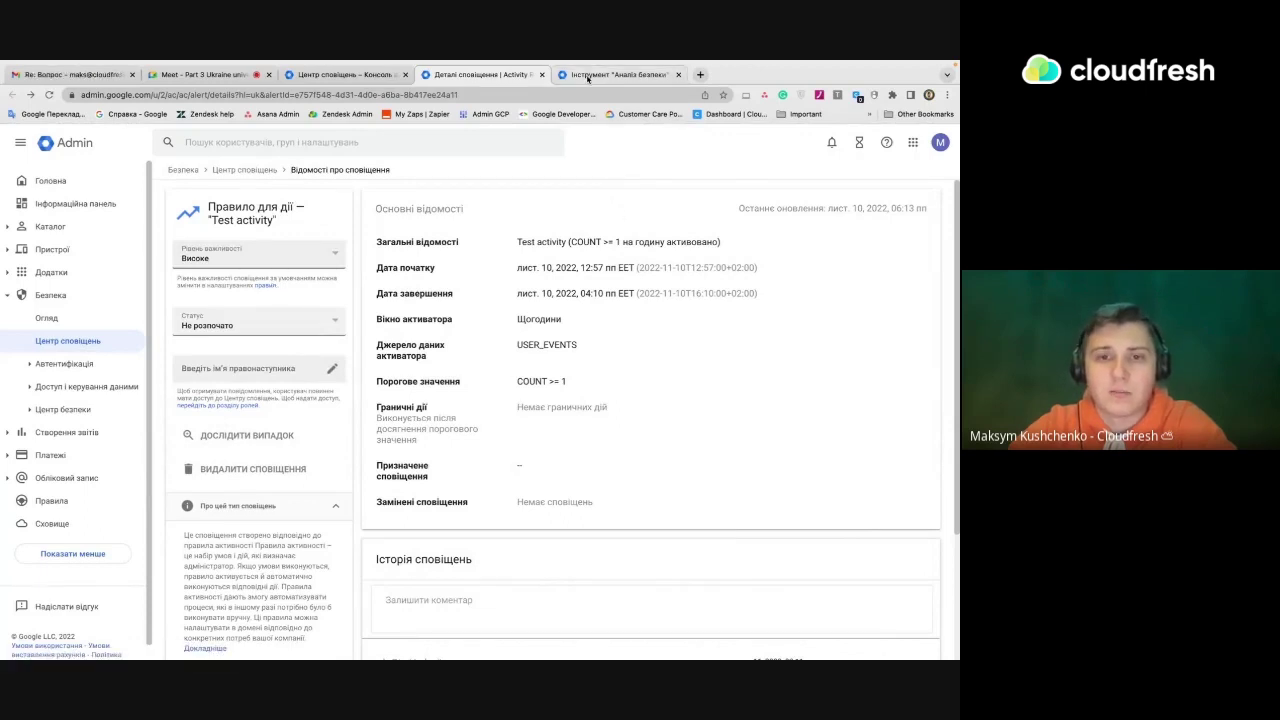
left_click(617, 74)
left_click(537, 470)
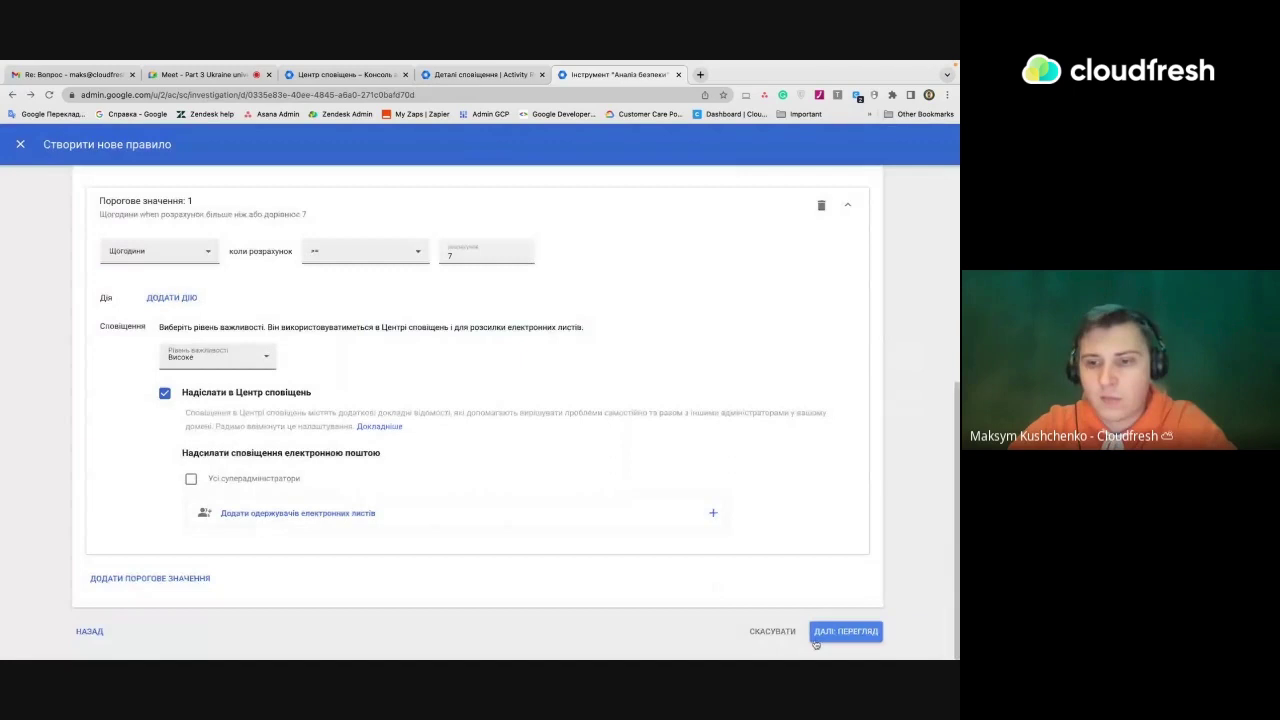
left_click(820, 634)
- On the rule summary, switch the status to Монітор and back to Активний
scroll(591, 449, "up", 10)
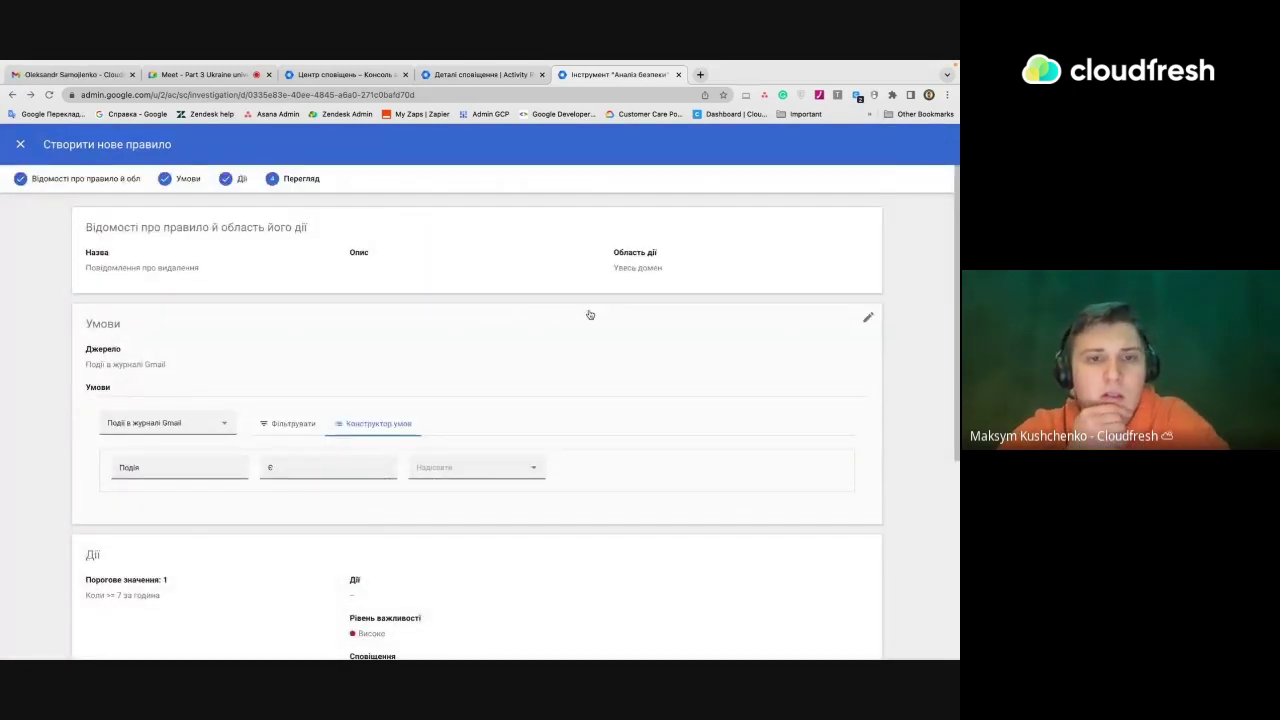
scroll(590, 312, "down", 5)
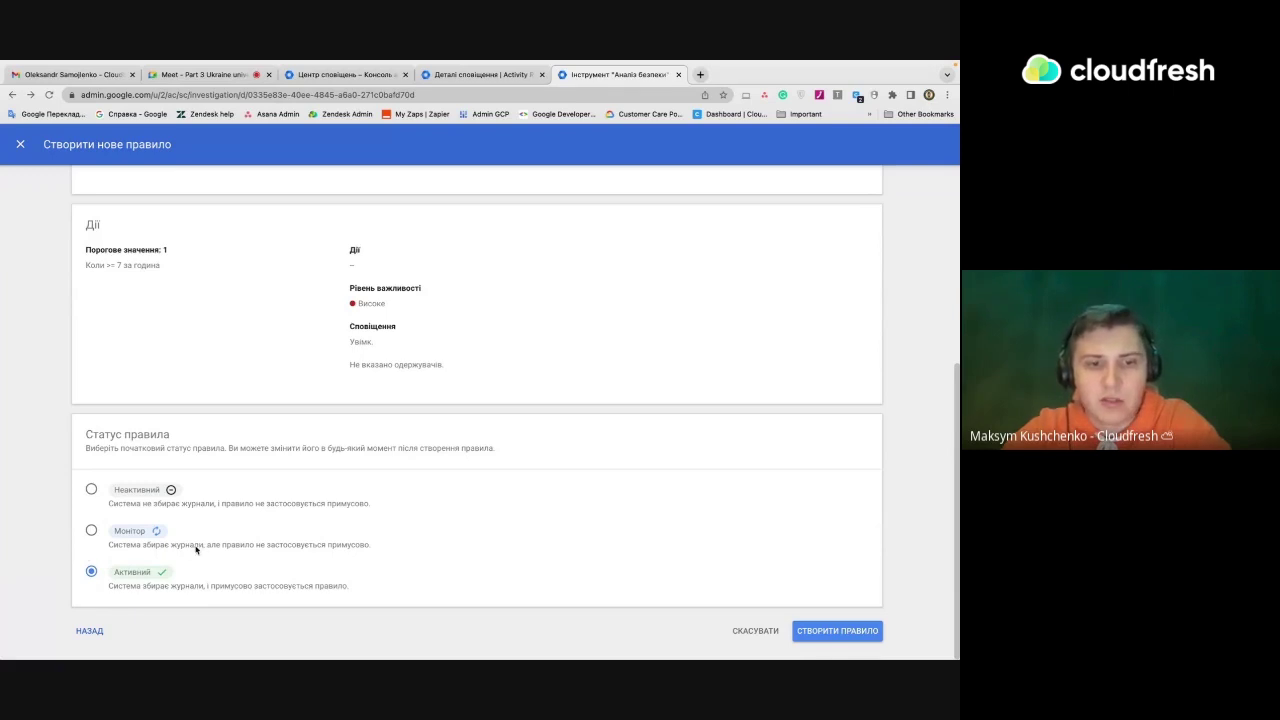
left_click_drag(200, 549, 406, 549)
left_click(406, 550)
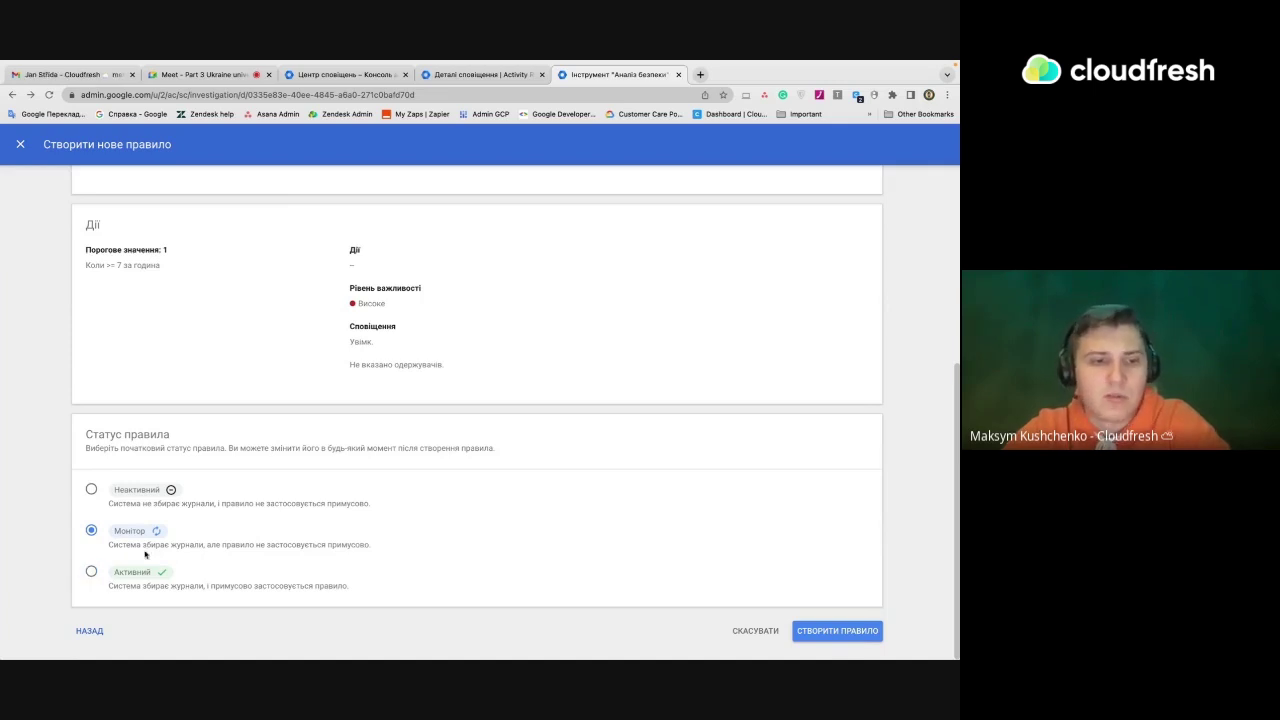
left_click(88, 571)
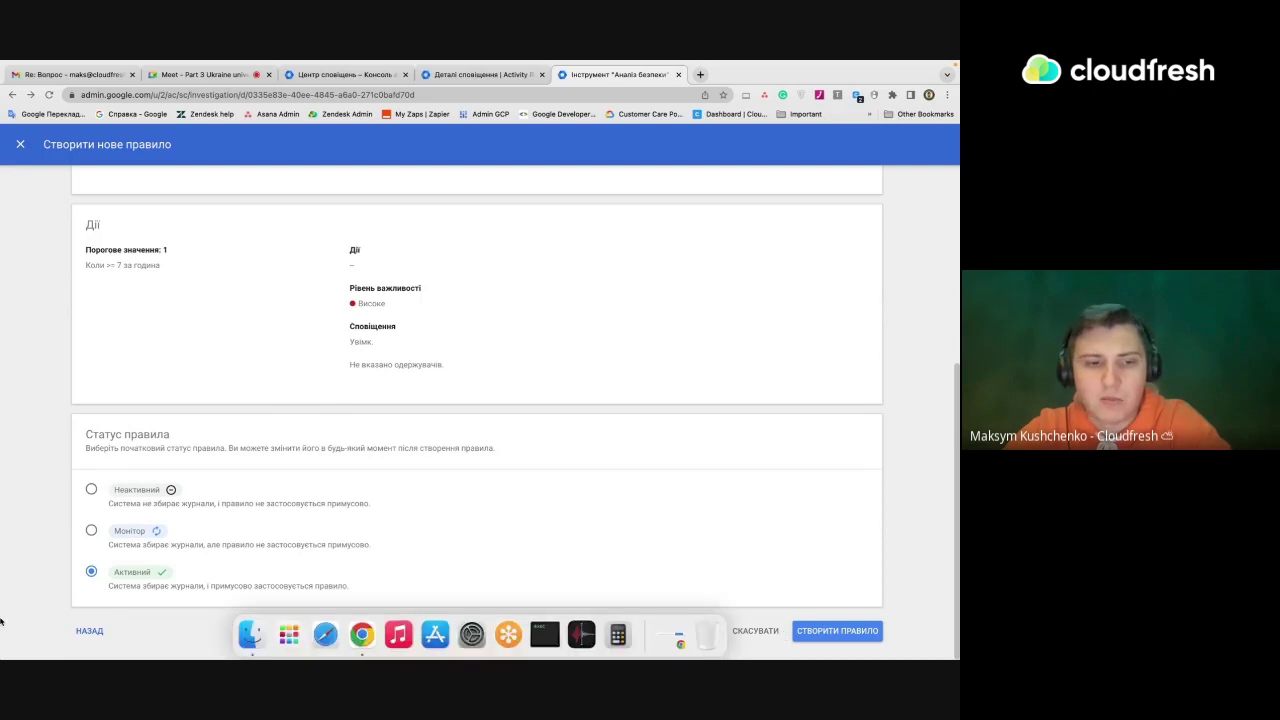
- Step the wizard back through Actions to the Умови (Conditions) step
left_click(88, 631)
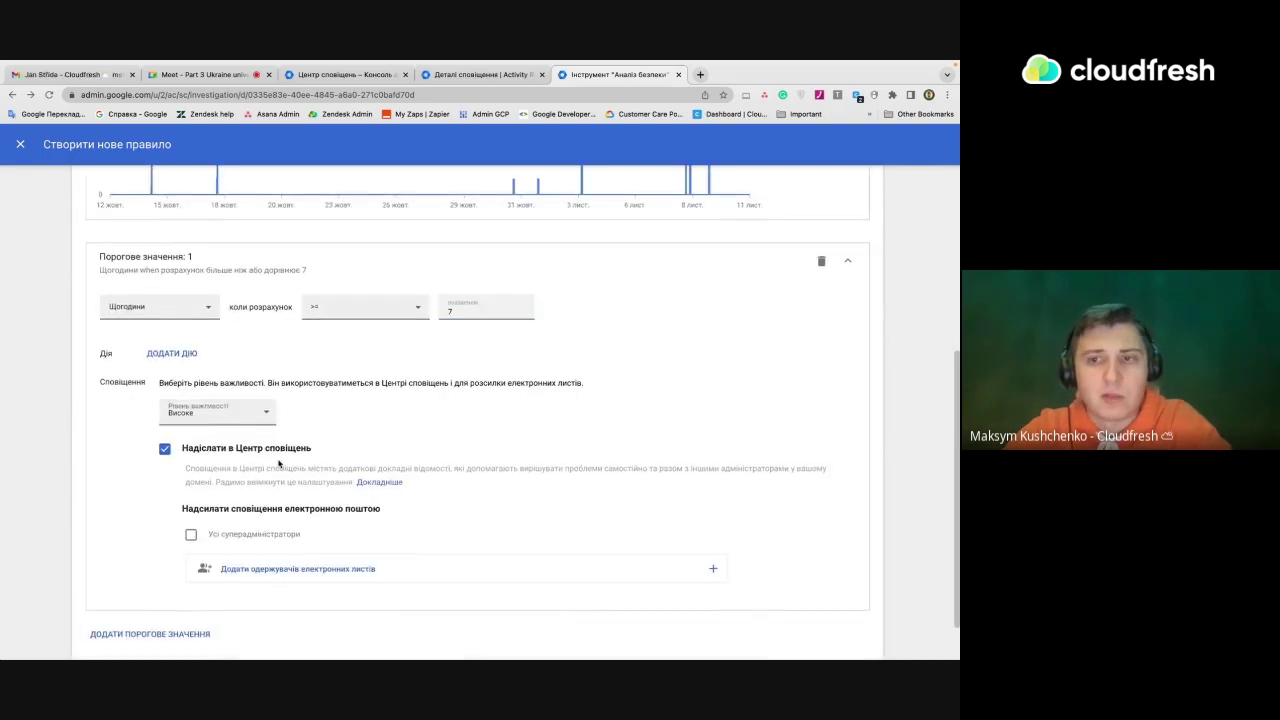
scroll(277, 463, "up", 4)
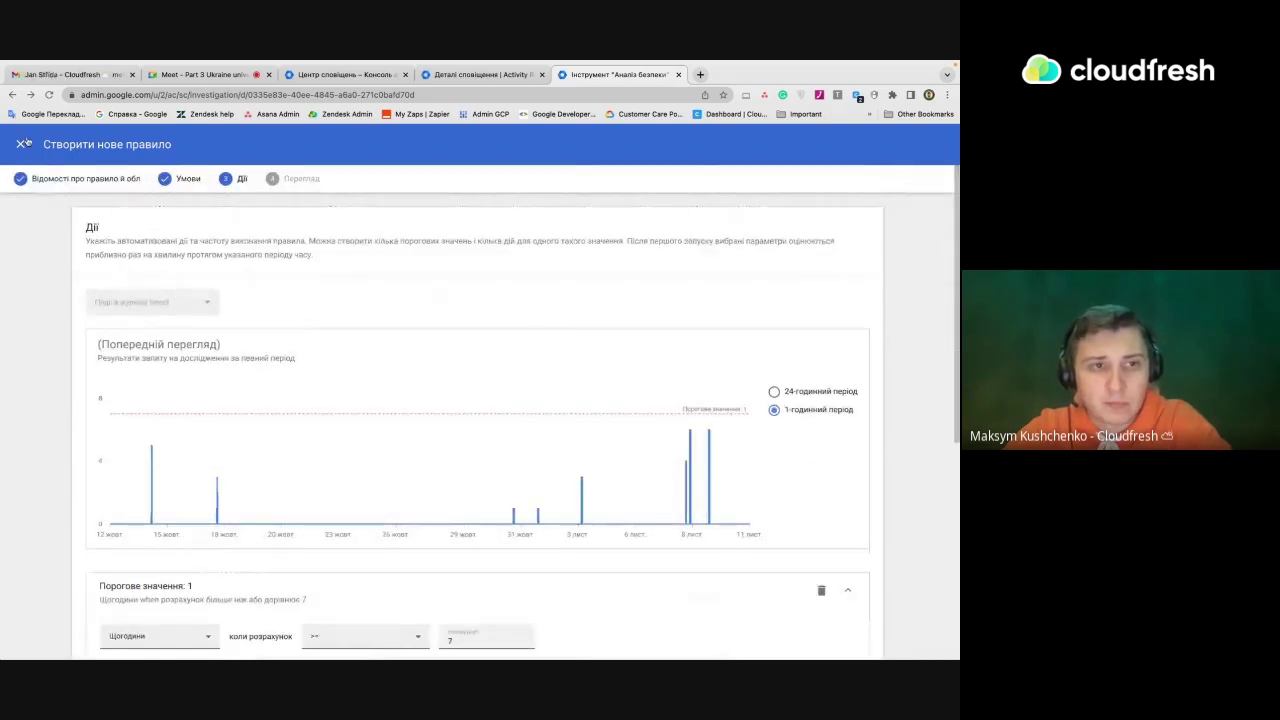
scroll(106, 289, "down", 5)
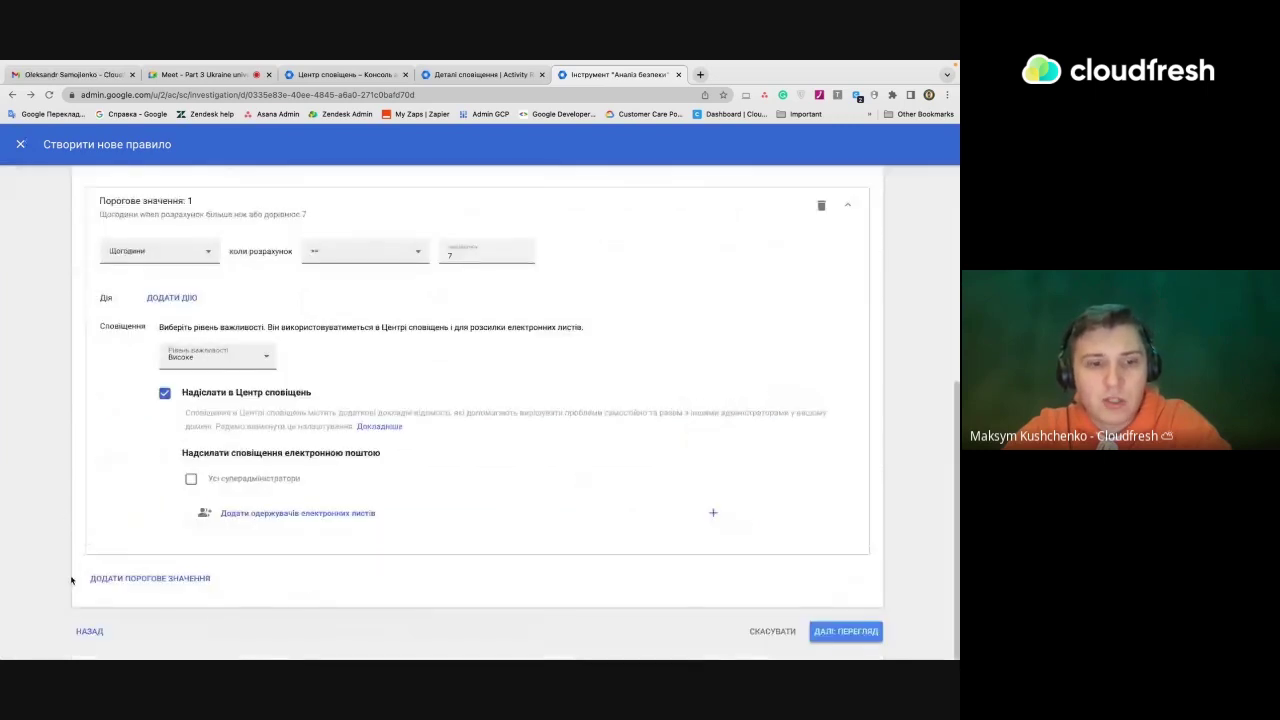
left_click(89, 626)
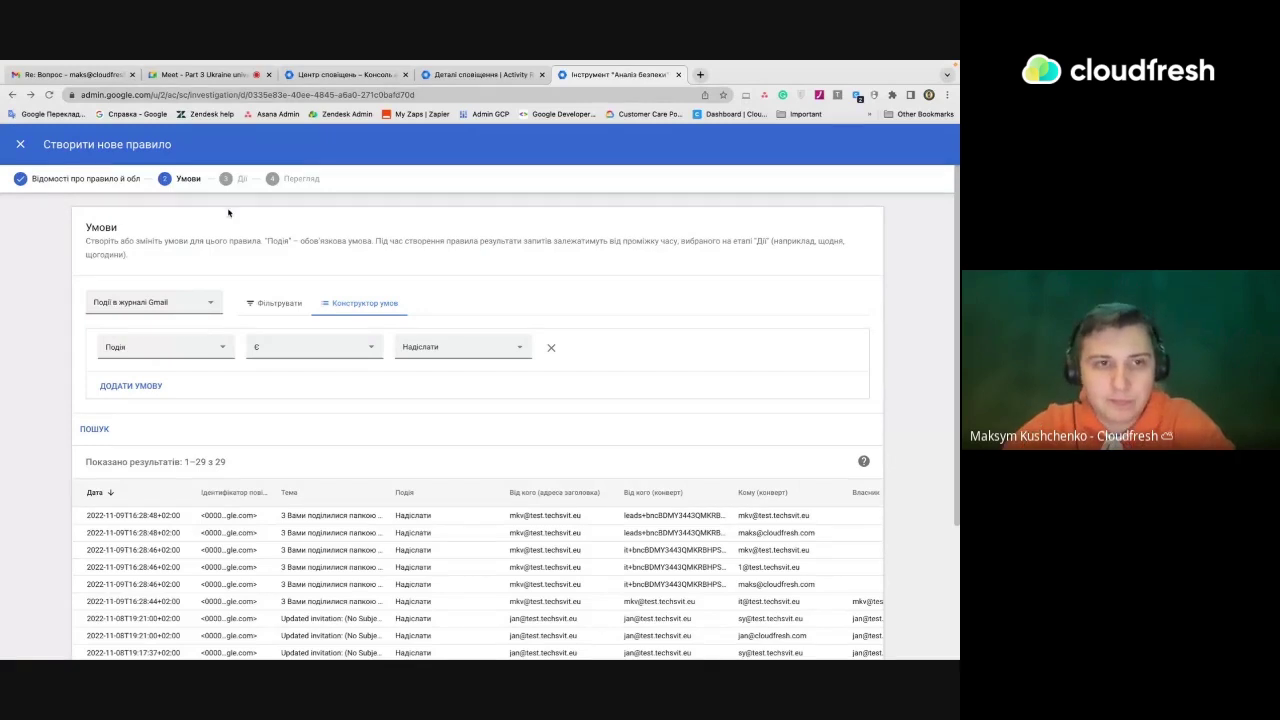
- Discard the unfinished rule, then add and remove an empty third search condition
left_click(20, 144)
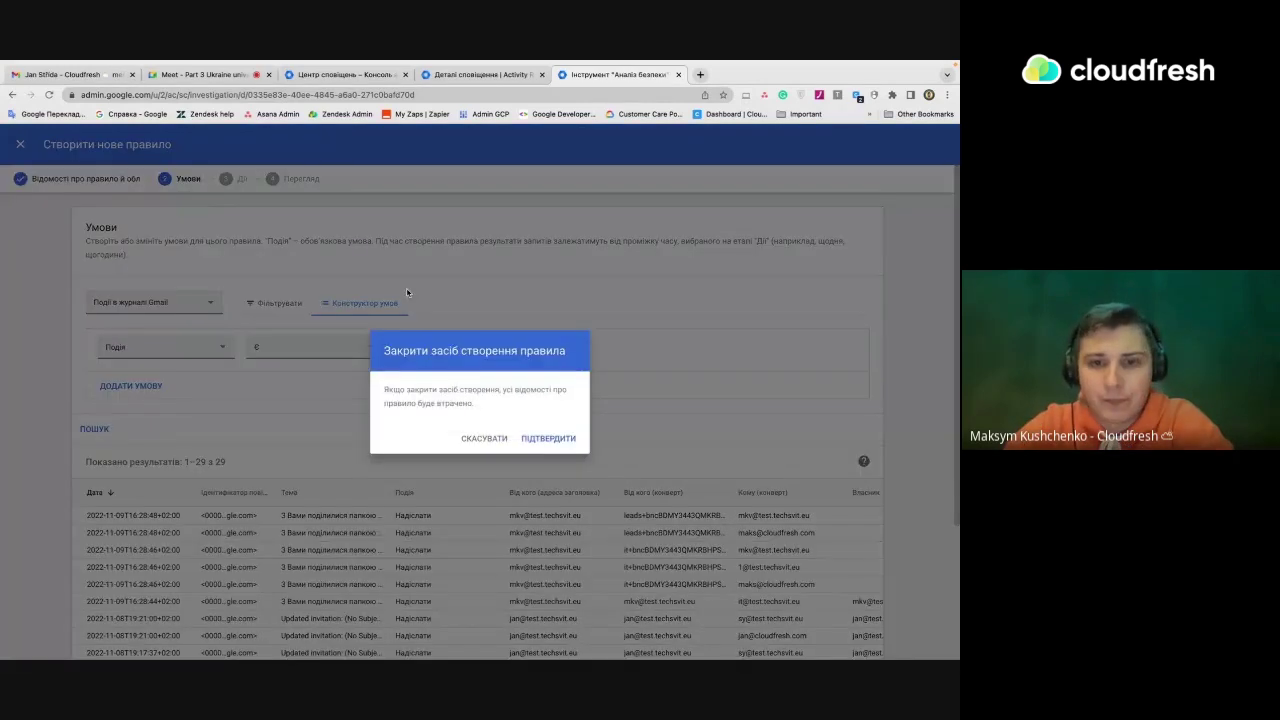
left_click(540, 441)
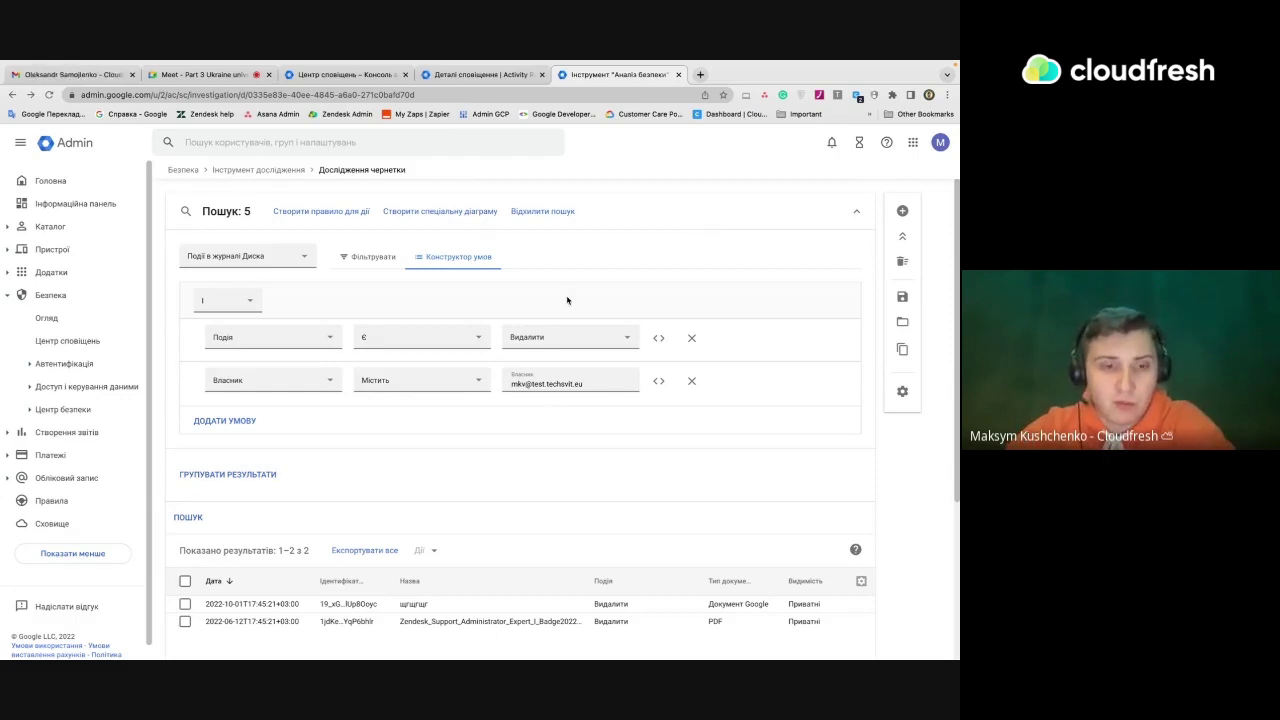
left_click(248, 421)
left_click(295, 425)
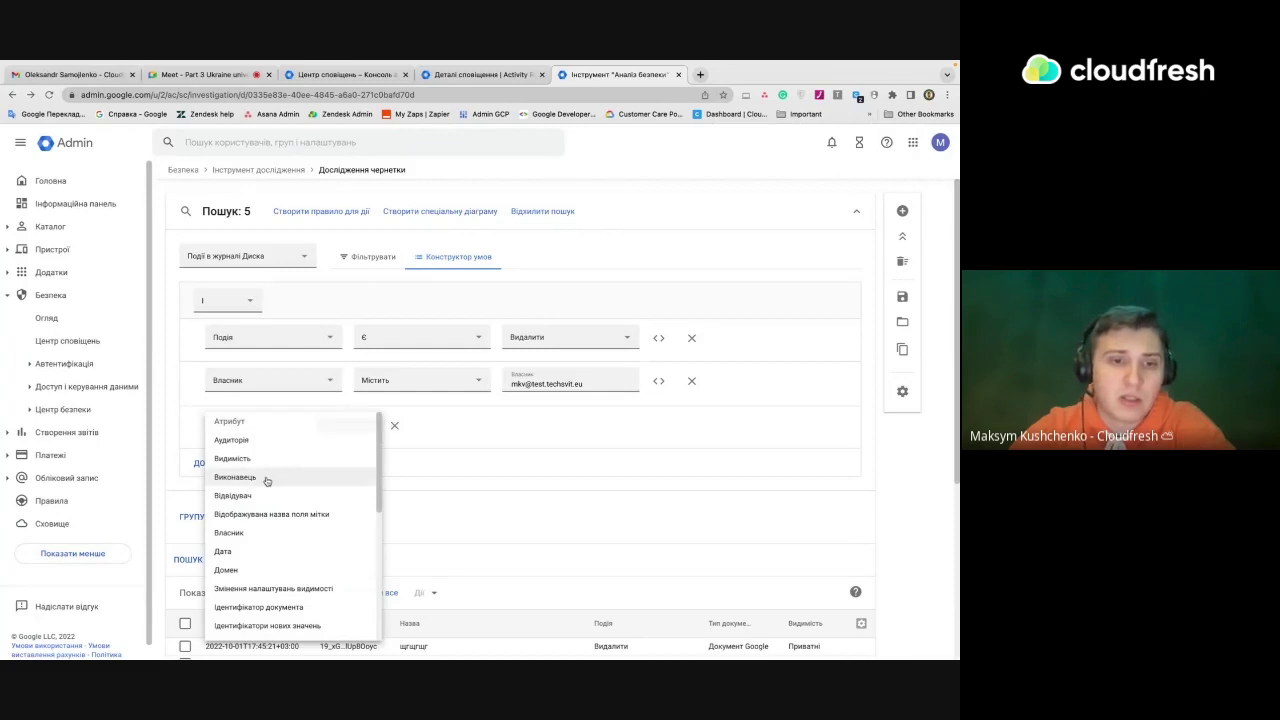
scroll(368, 438, "down", 1)
scroll(368, 440, "down", 3)
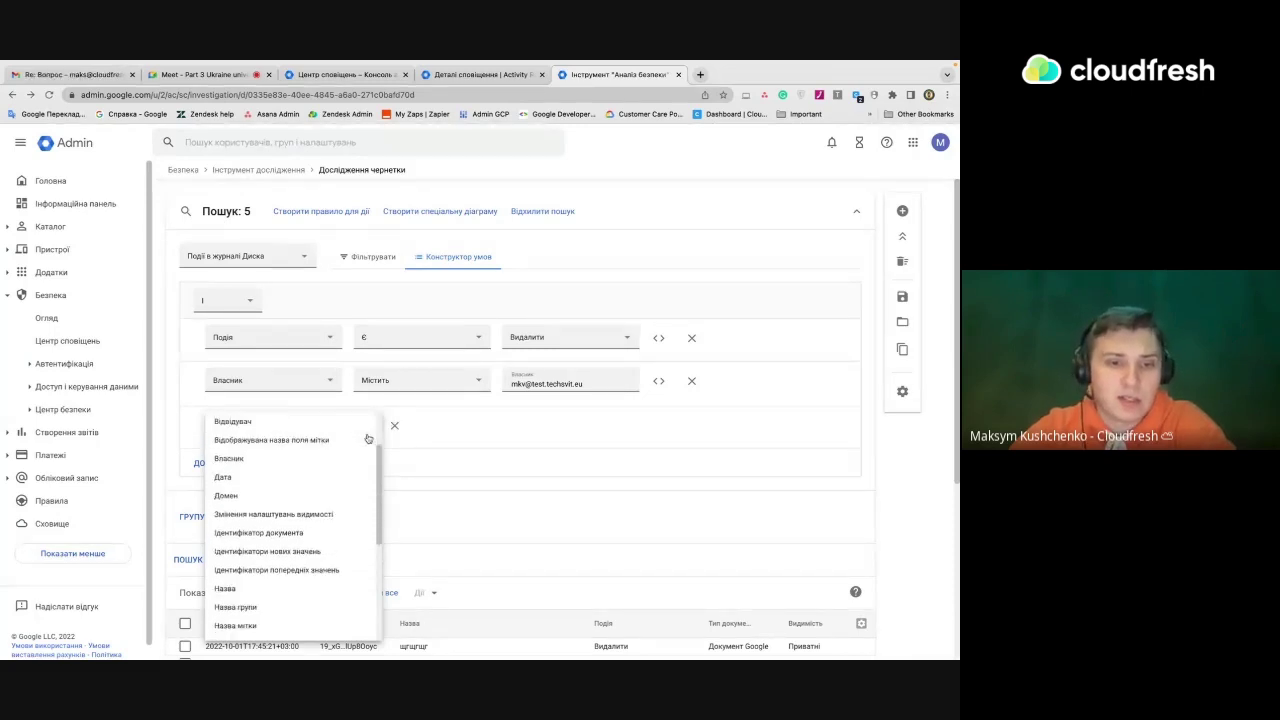
left_click(461, 425)
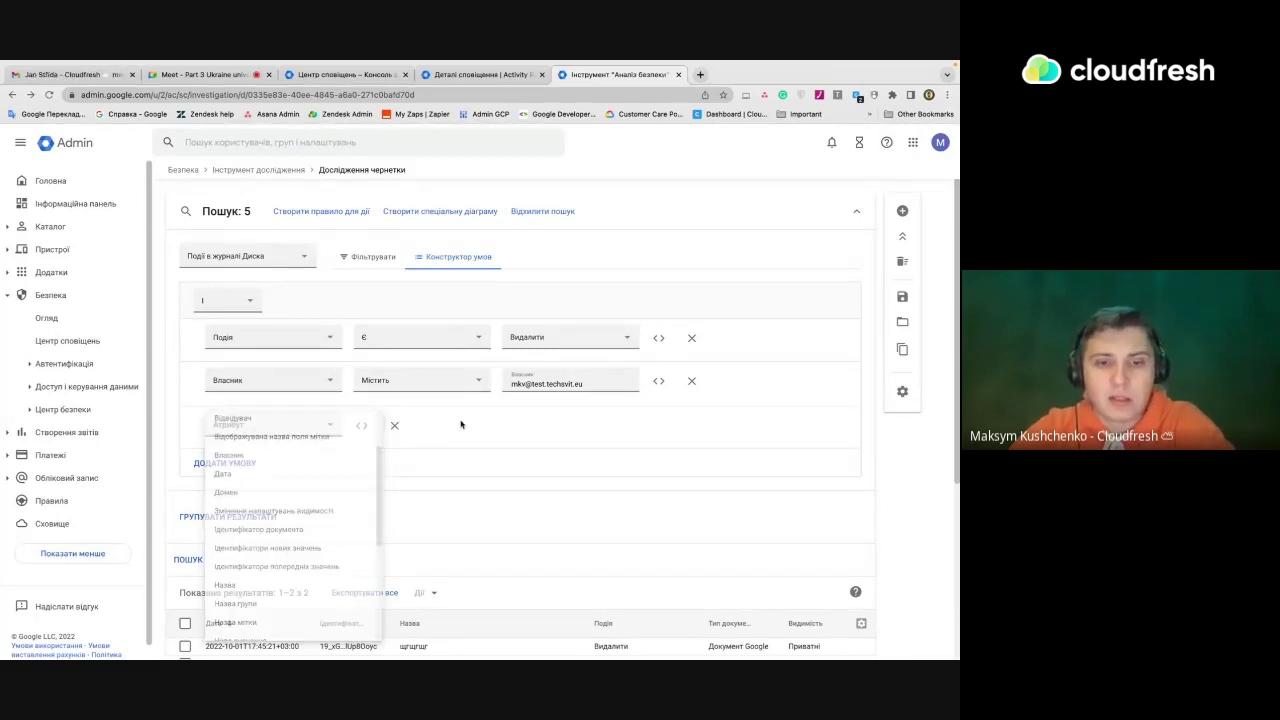
left_click(394, 425)
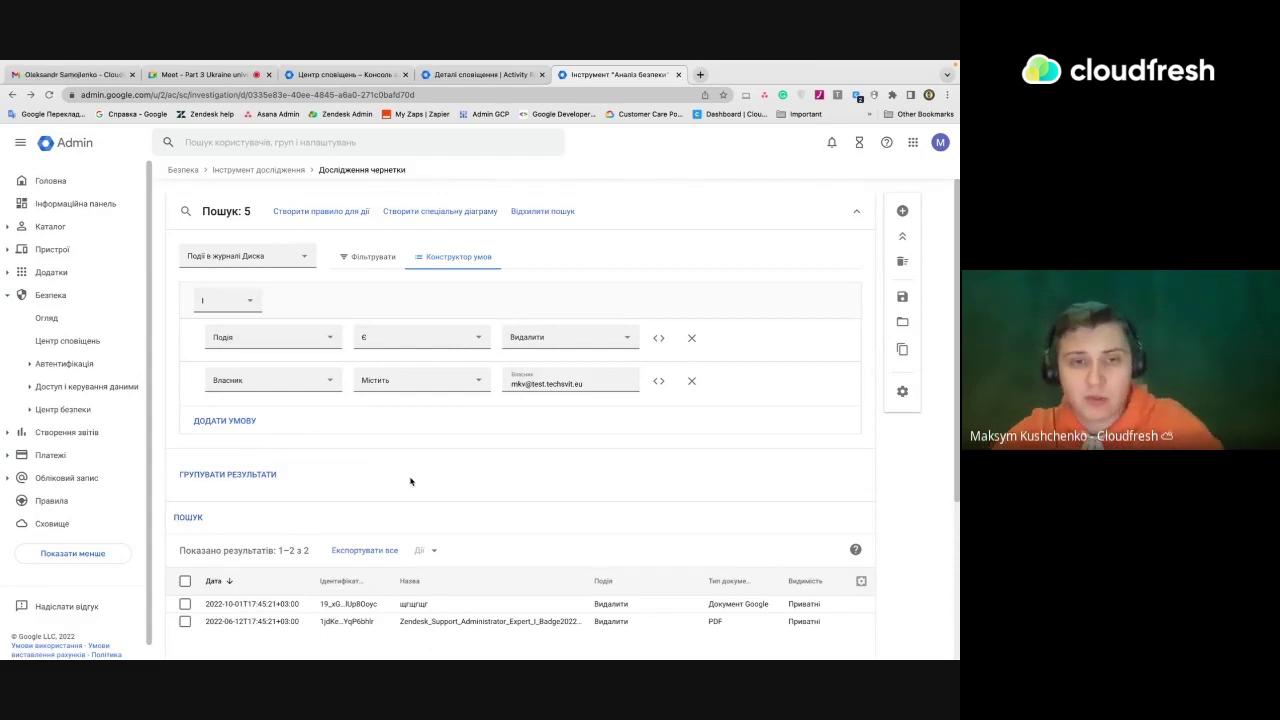
- Build a dashboard chart from the Drive delete-events search, name it вввввв, and save it
left_click(425, 212)
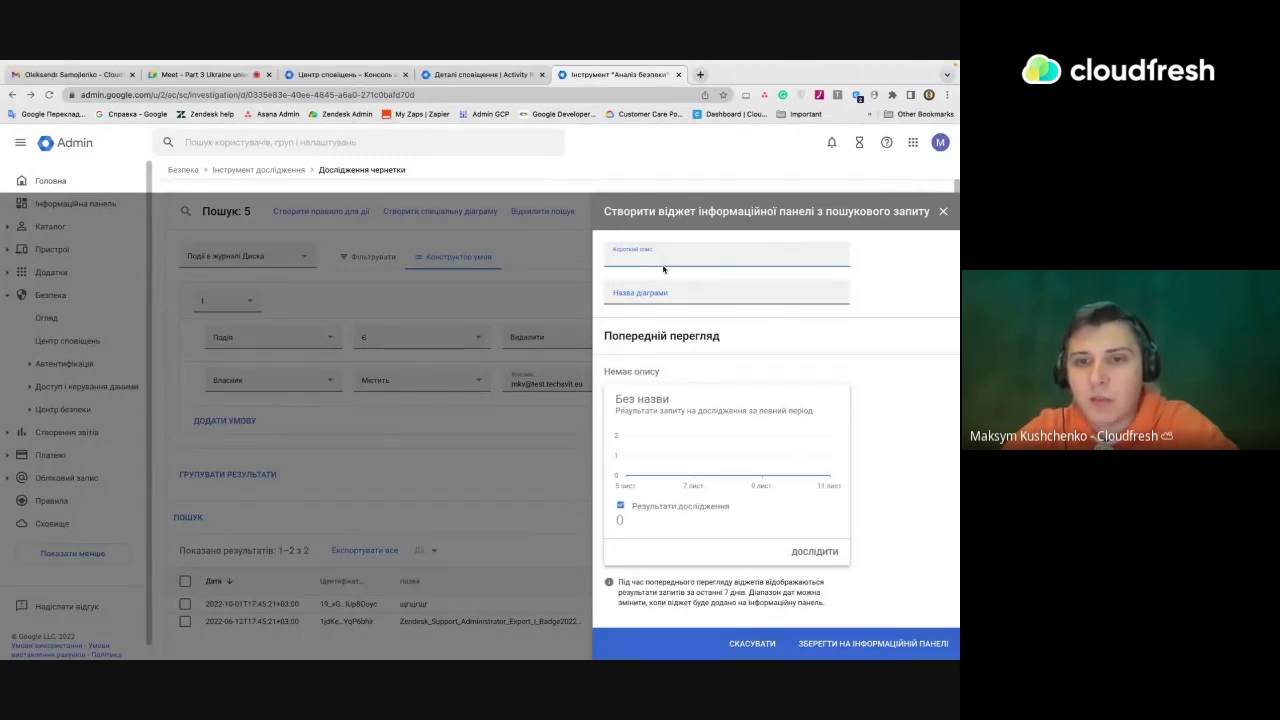
type("е")
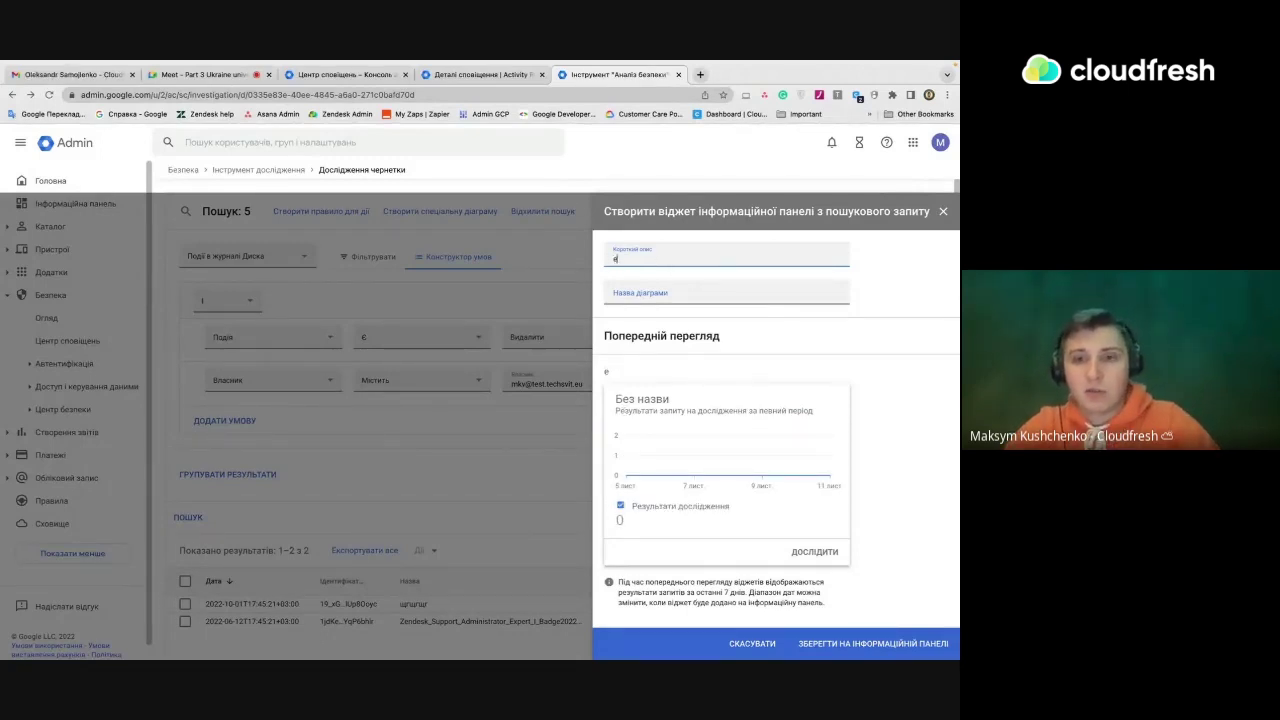
type("еееее")
left_click(632, 291)
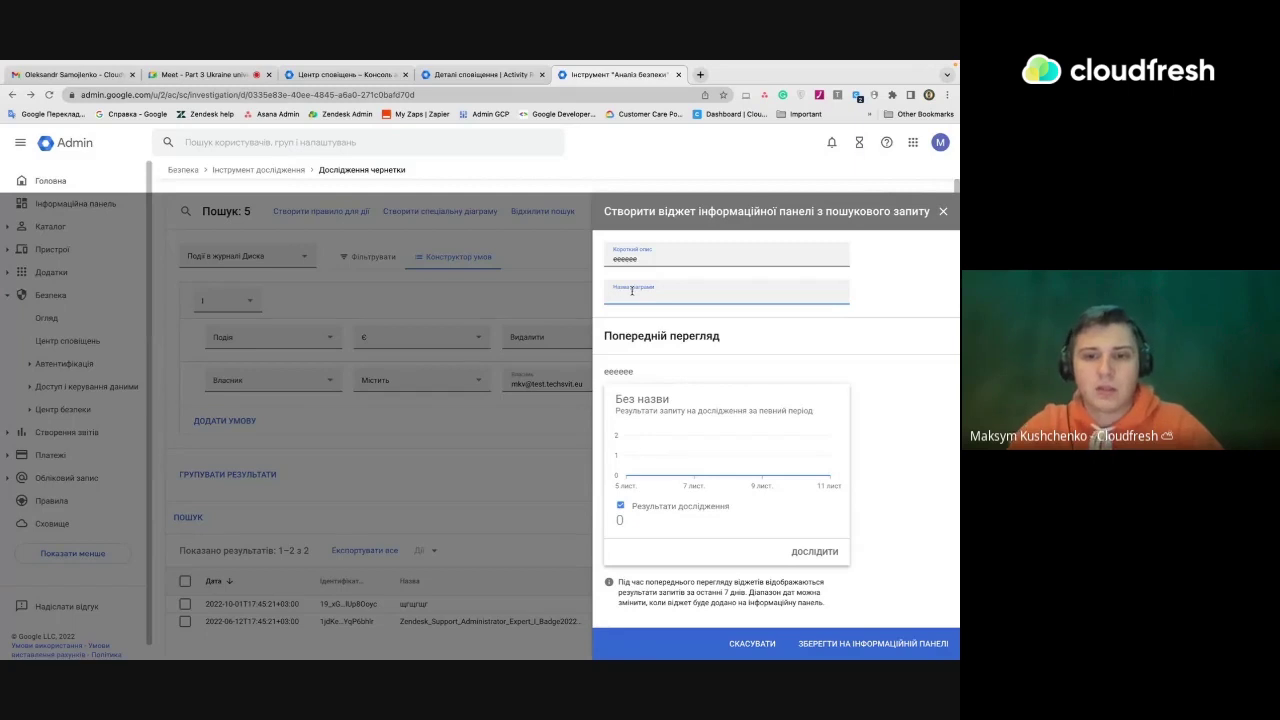
type("ввввввв")
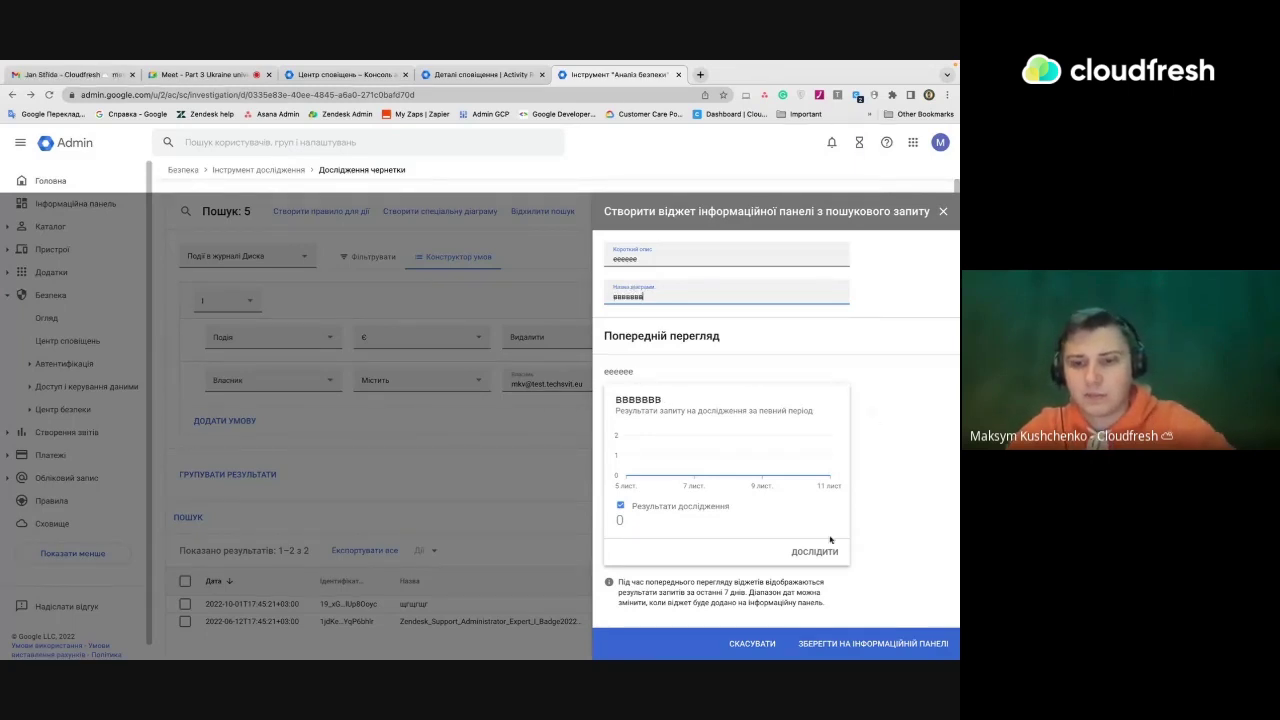
left_click(822, 643)
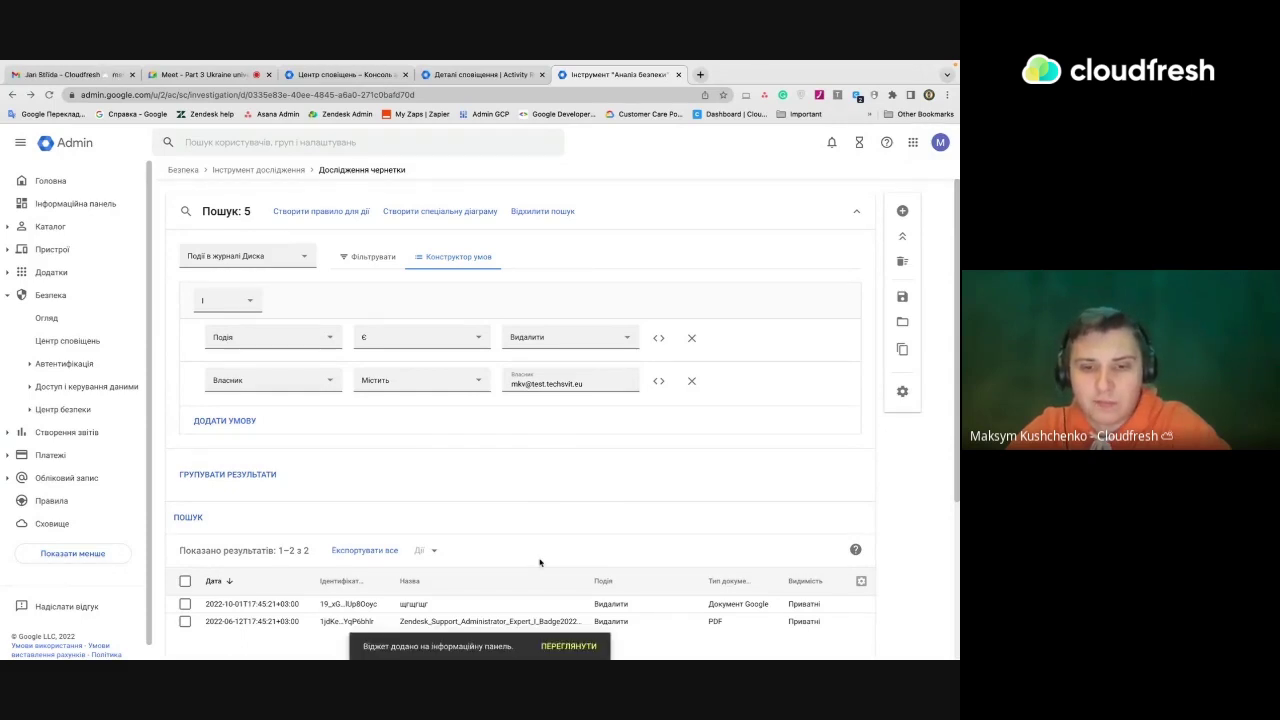
- Open the security dashboard via Security to see the new вввввв chart
left_click(551, 647)
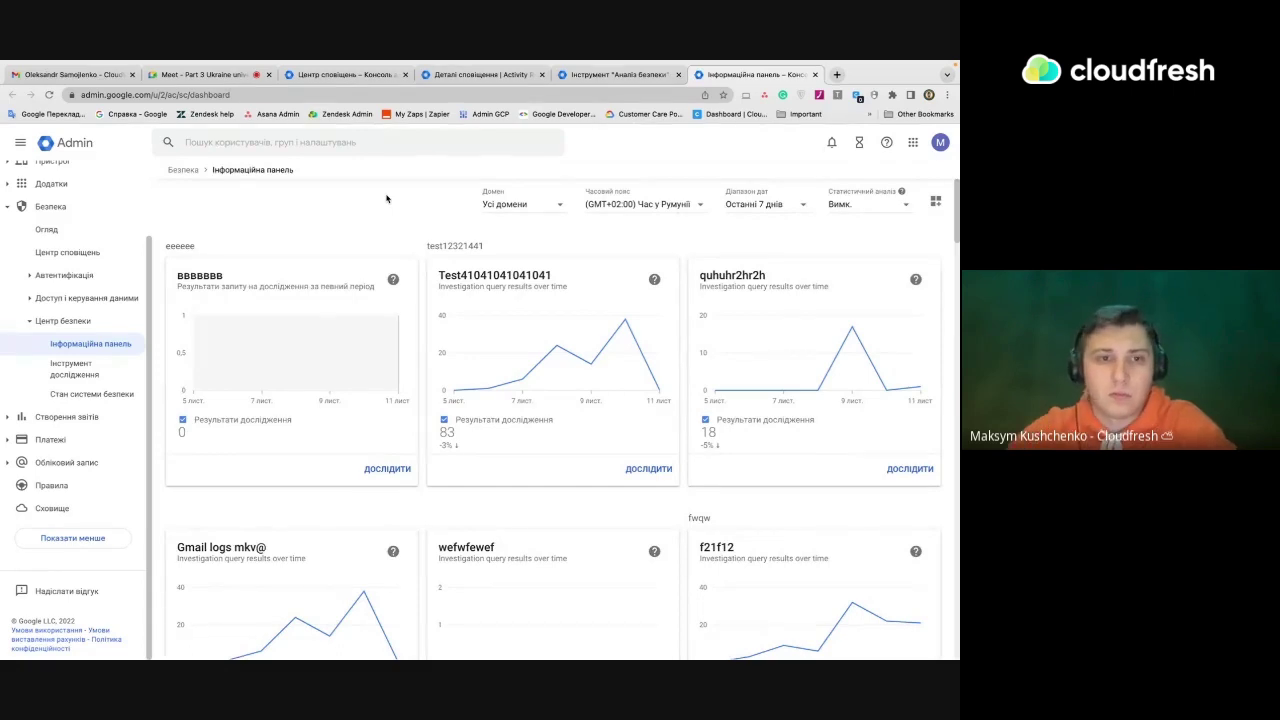
left_click(184, 170)
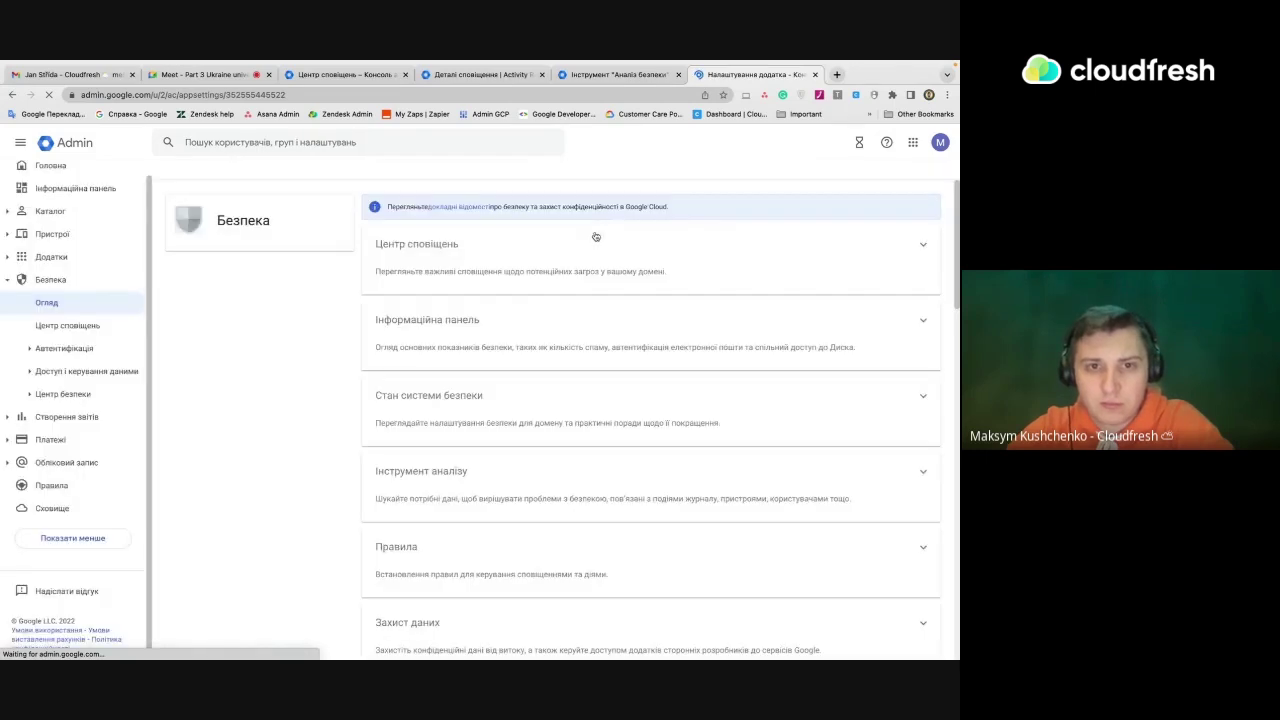
scroll(596, 236, "down", 1)
left_click(470, 326)
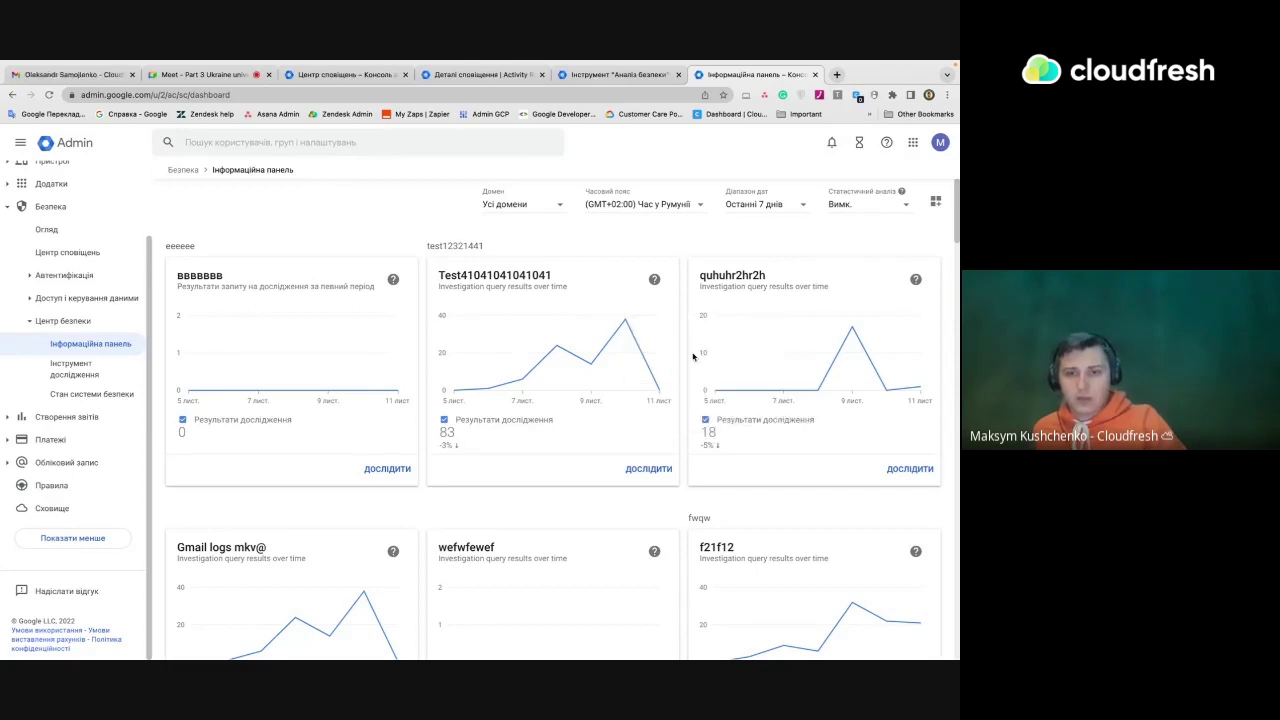
scroll(693, 356, "down", 1)
scroll(700, 430, "down", 5)
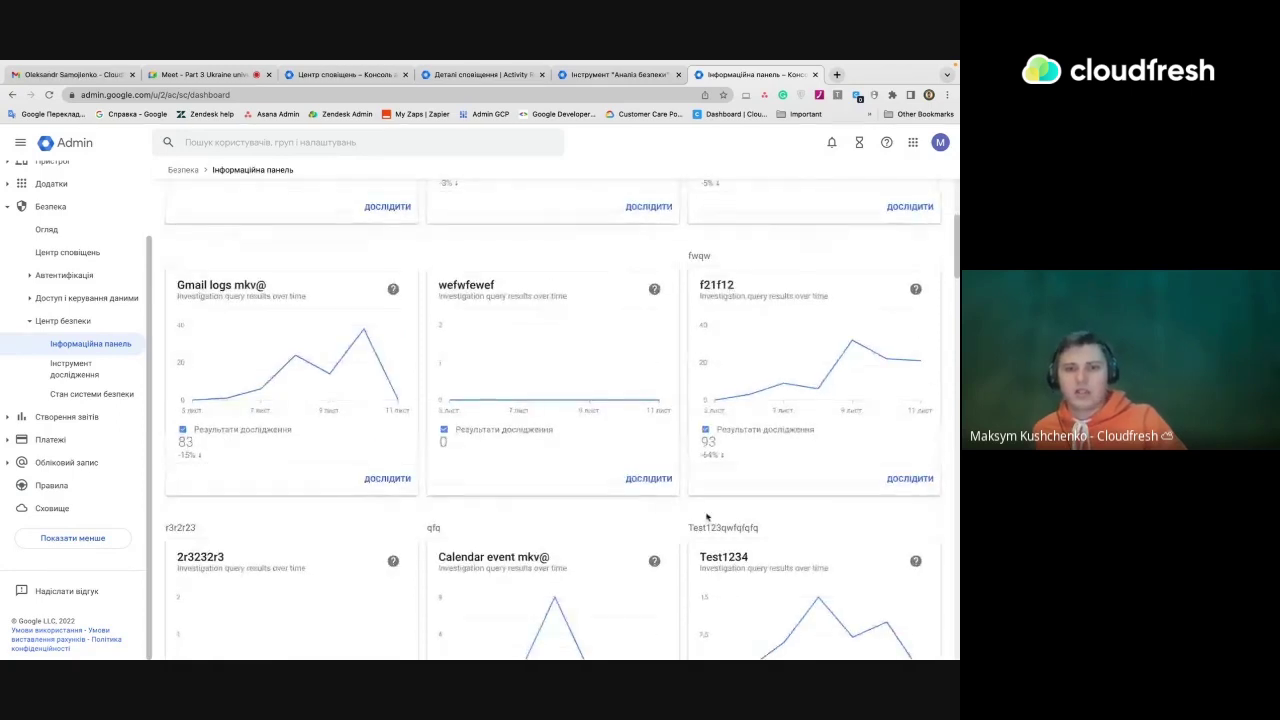
scroll(703, 514, "down", 1)
scroll(477, 308, "down", 3)
scroll(477, 308, "down", 4)
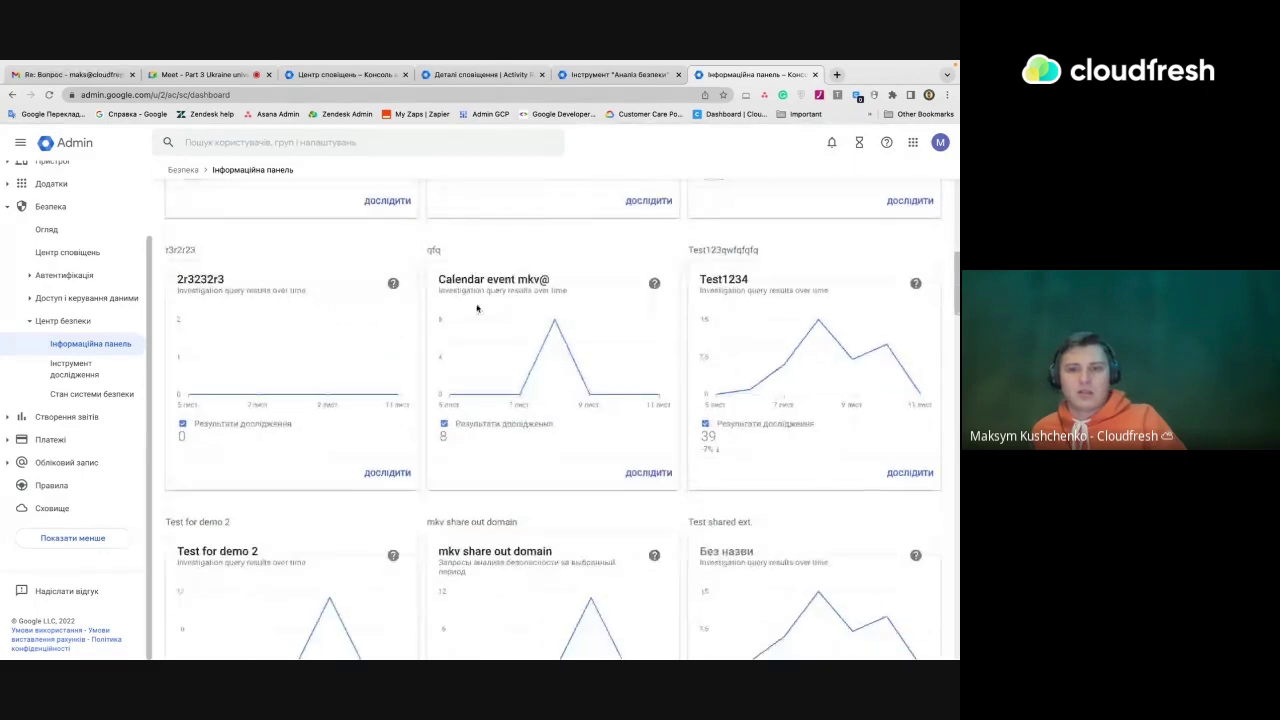
scroll(477, 308, "down", 5)
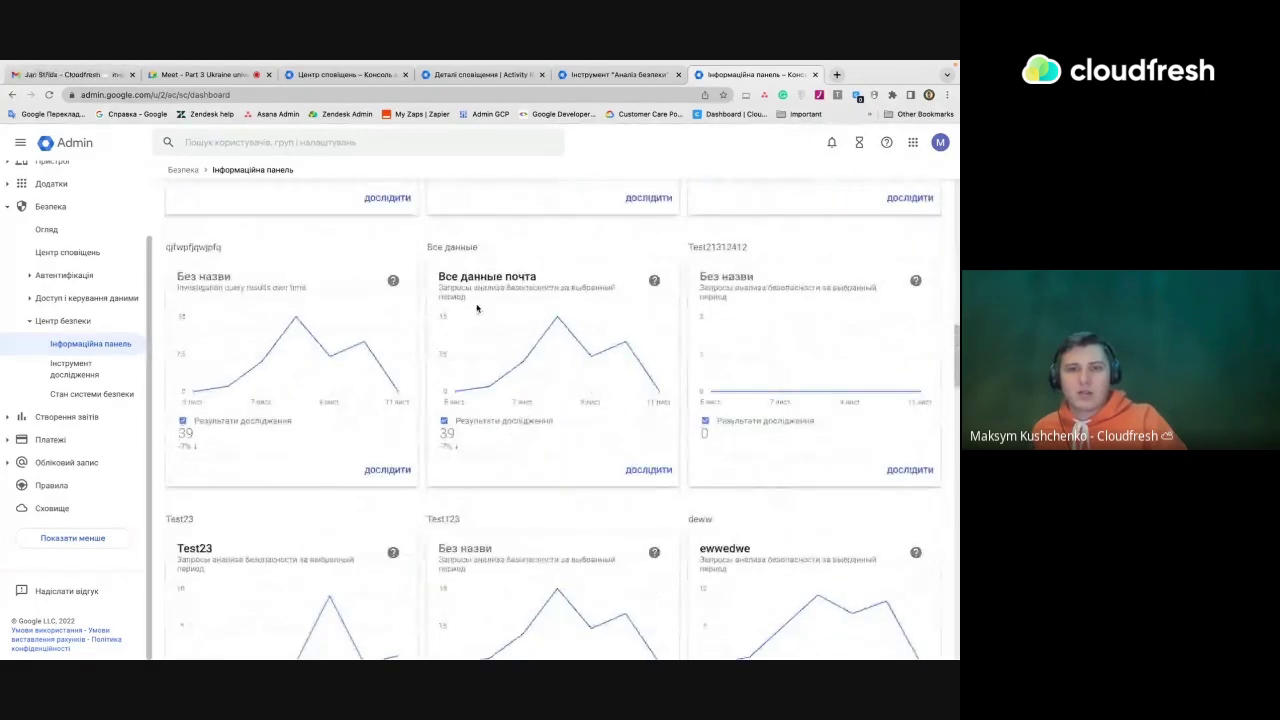
scroll(477, 308, "down", 6)
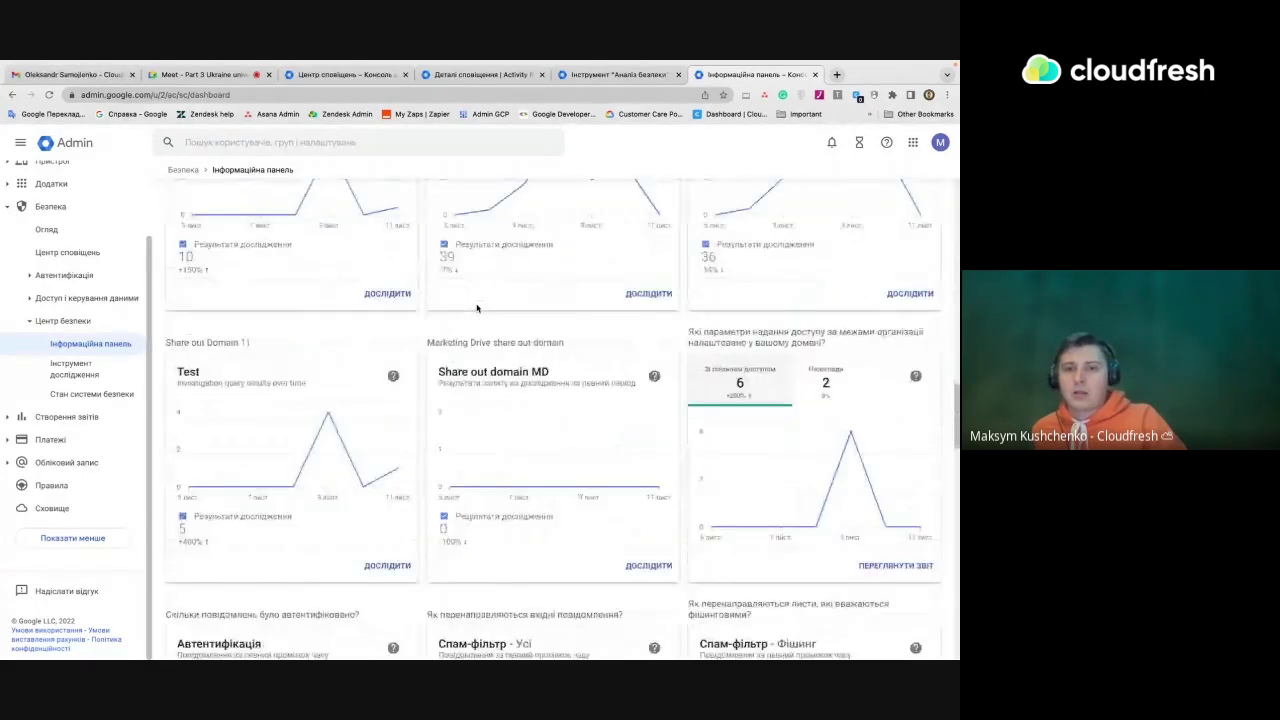
scroll(477, 308, "down", 1)
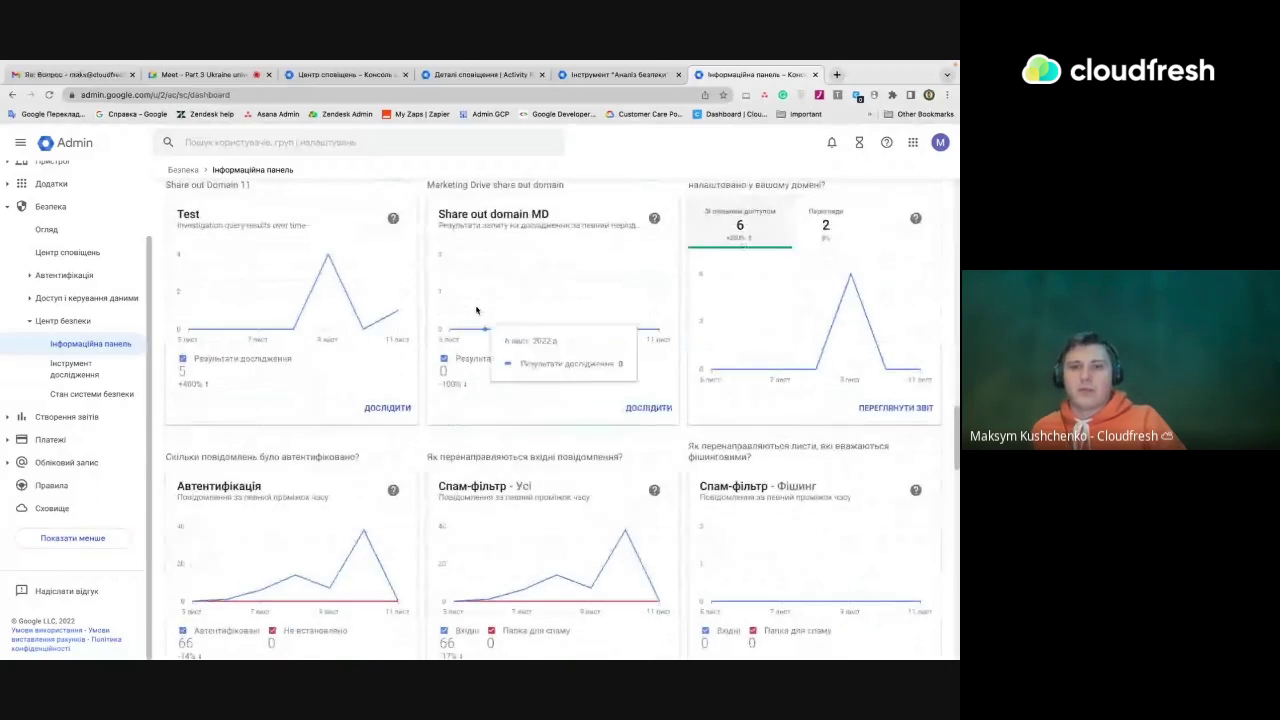
scroll(477, 310, "up", 1)
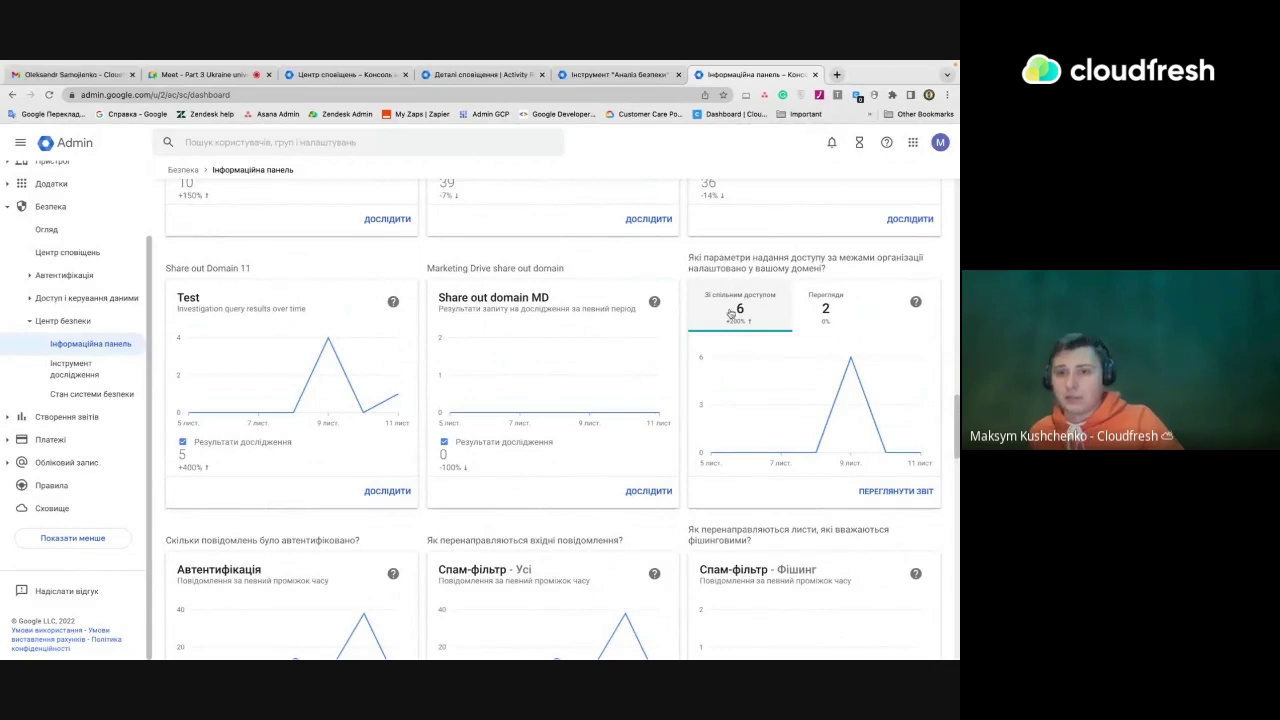
scroll(670, 397, "down", 2)
scroll(670, 397, "down", 3)
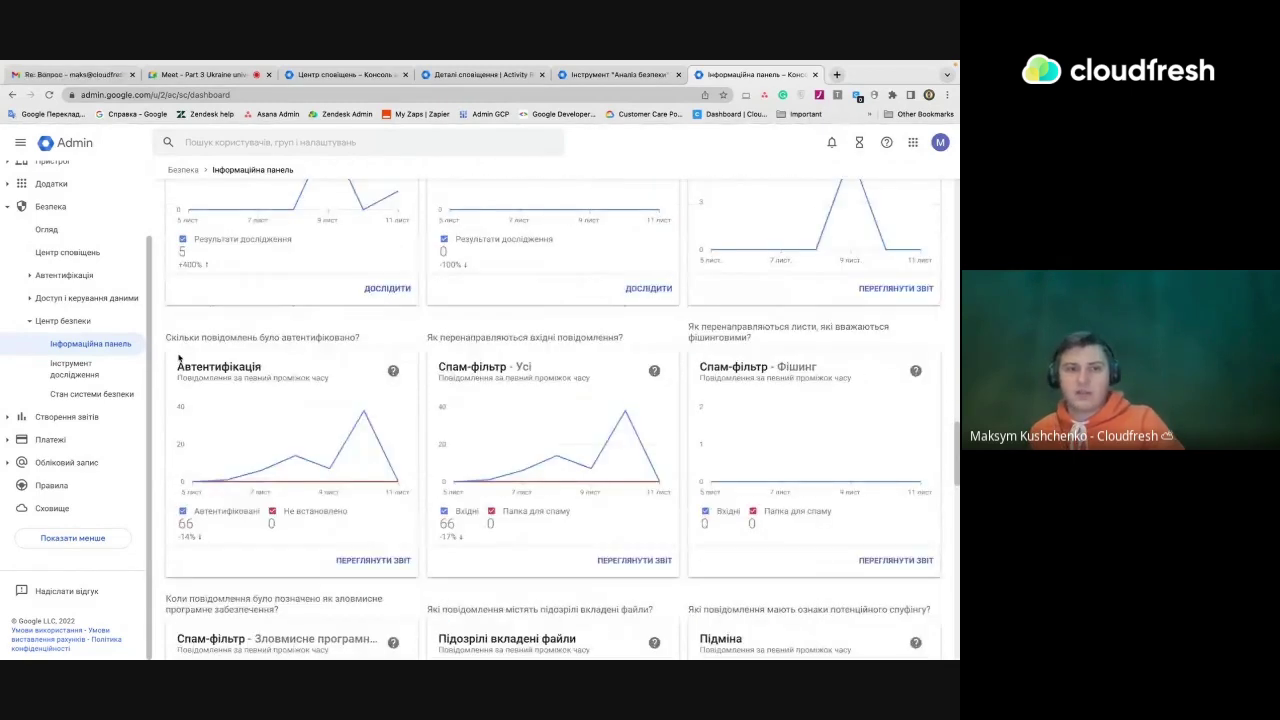
scroll(514, 484, "down", 3)
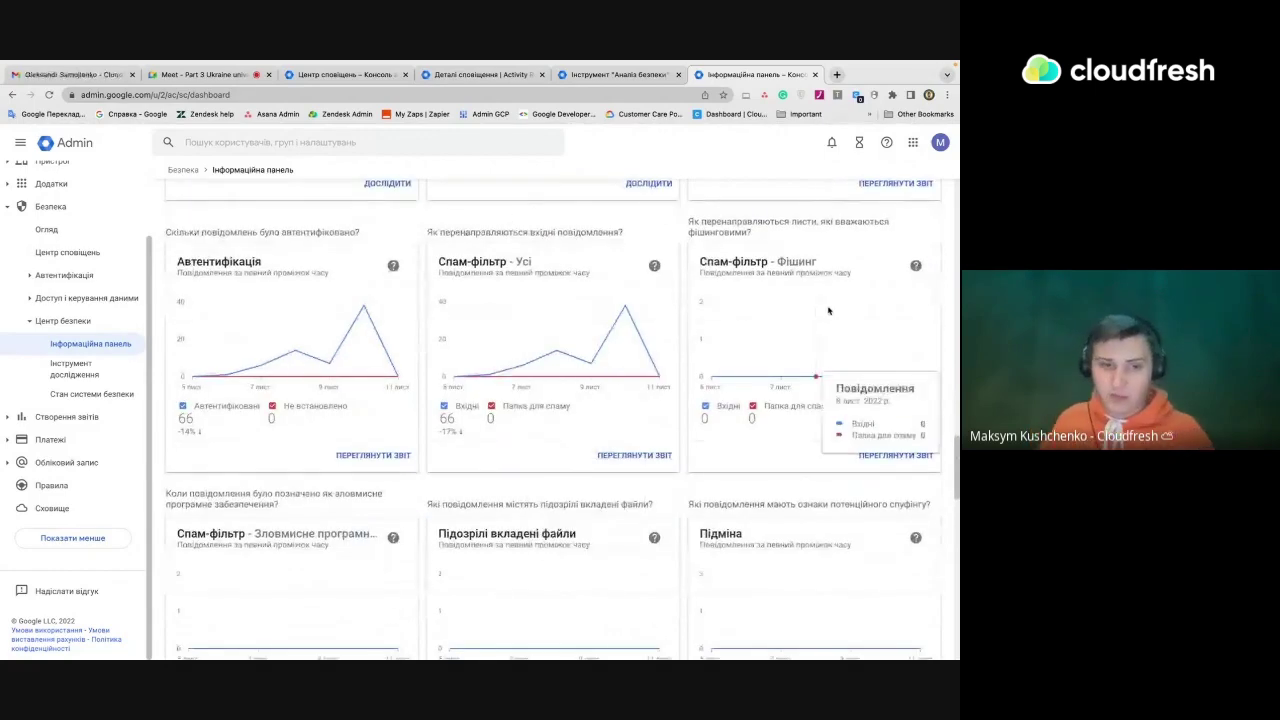
scroll(602, 393, "down", 2)
scroll(602, 393, "down", 1)
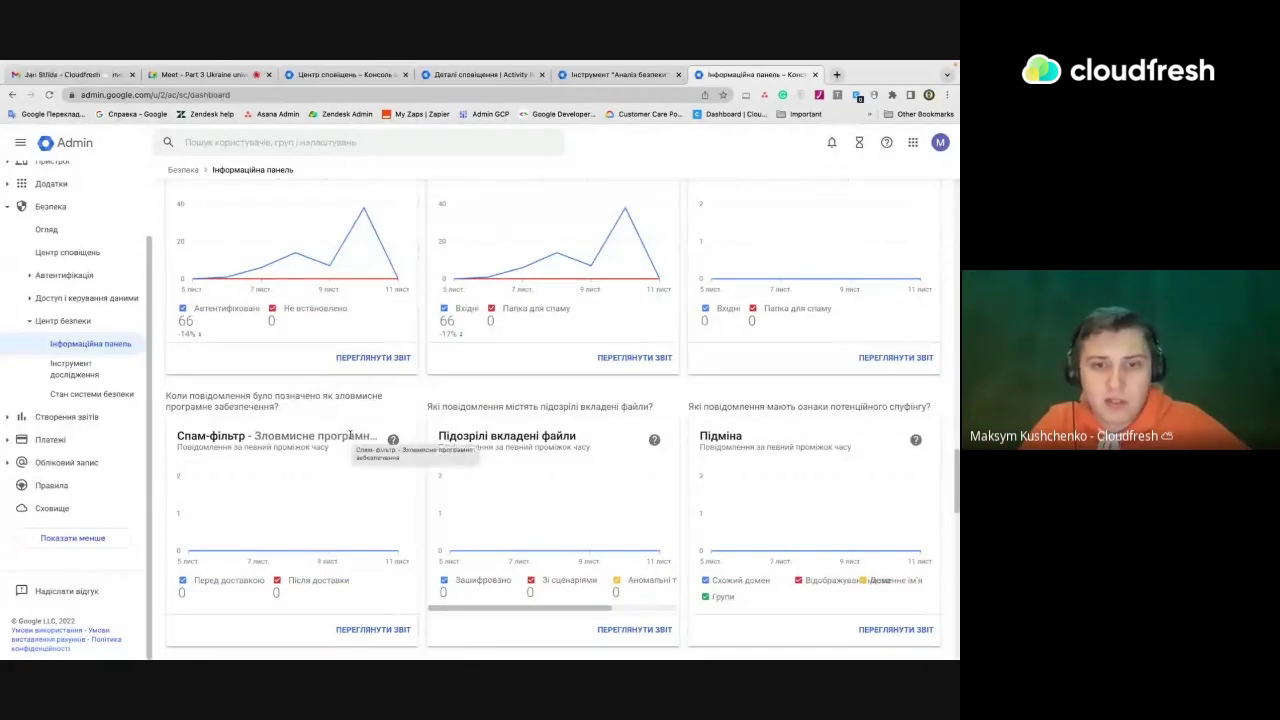
scroll(562, 400, "down", 1)
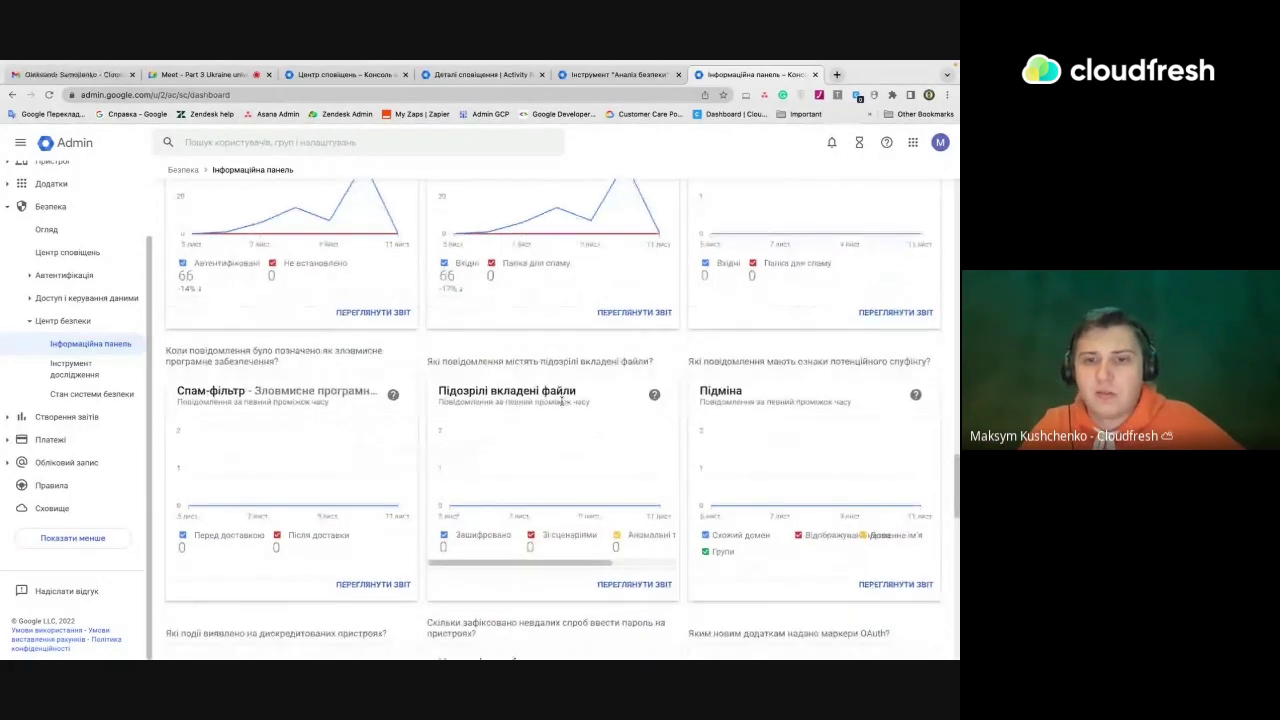
scroll(562, 400, "down", 1)
scroll(780, 358, "down", 3)
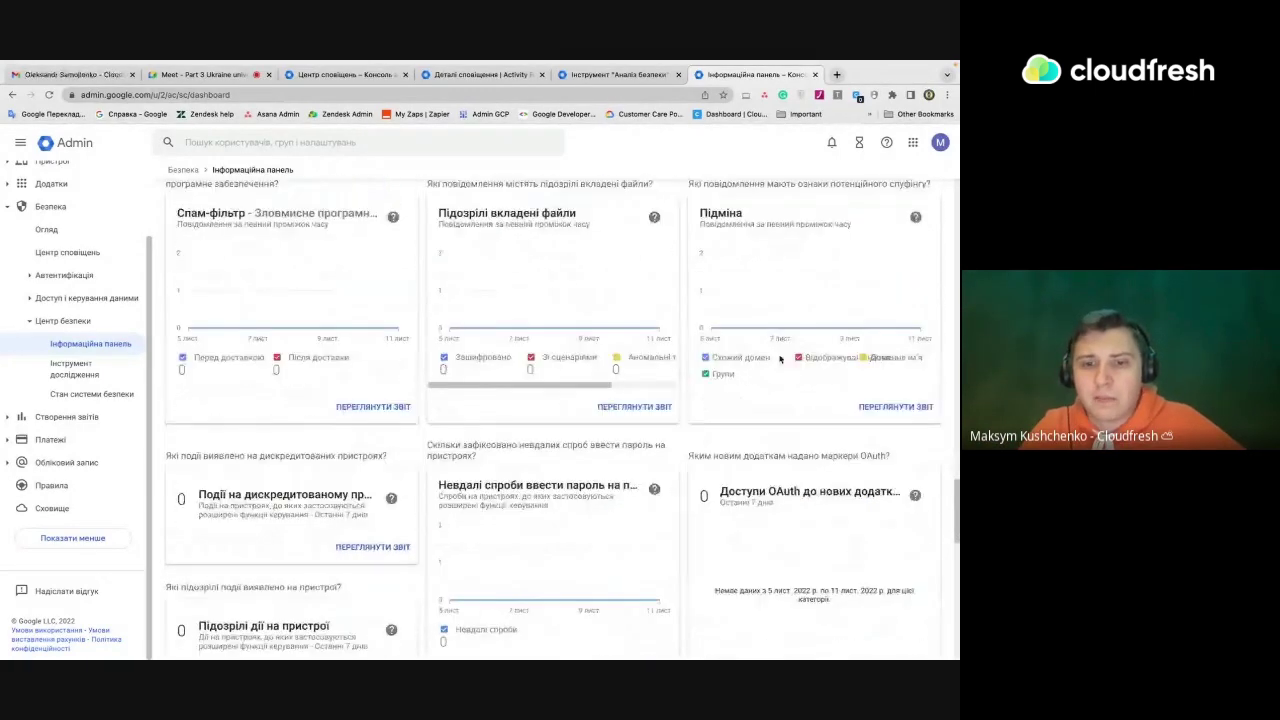
scroll(740, 375, "down", 3)
scroll(640, 390, "up", 8)
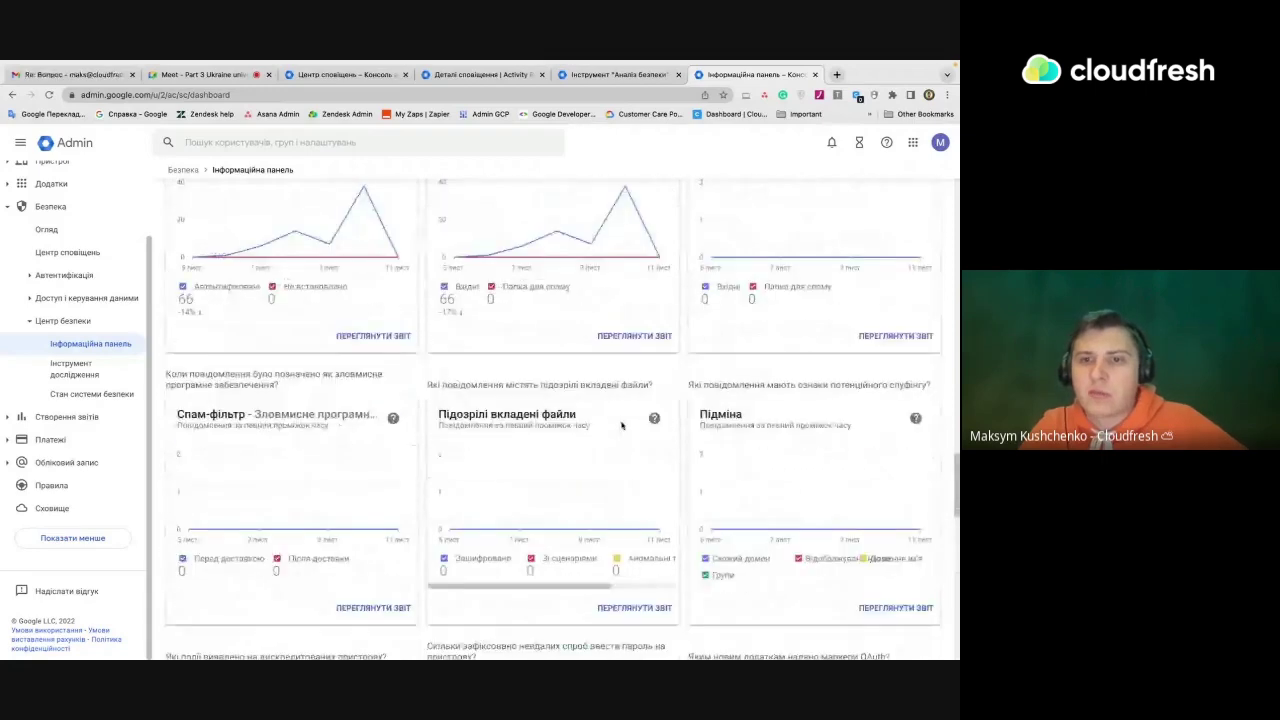
scroll(654, 355, "up", 2)
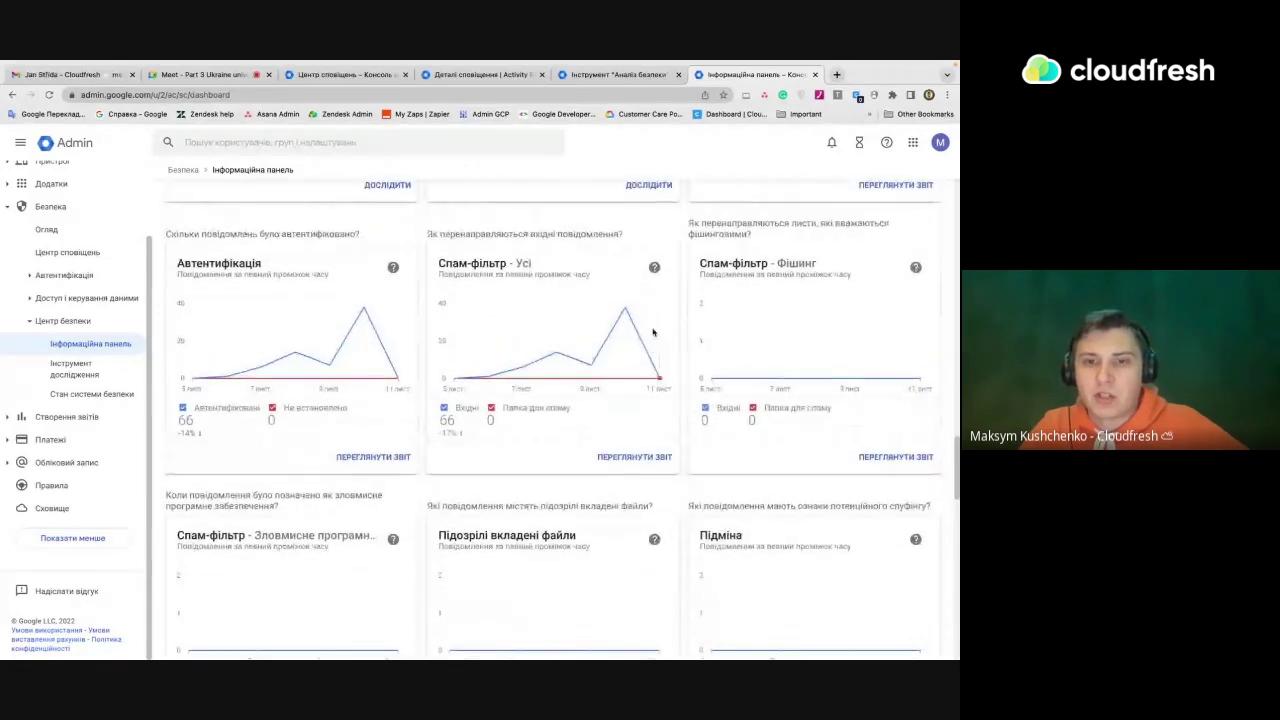
mouse_move(626, 309)
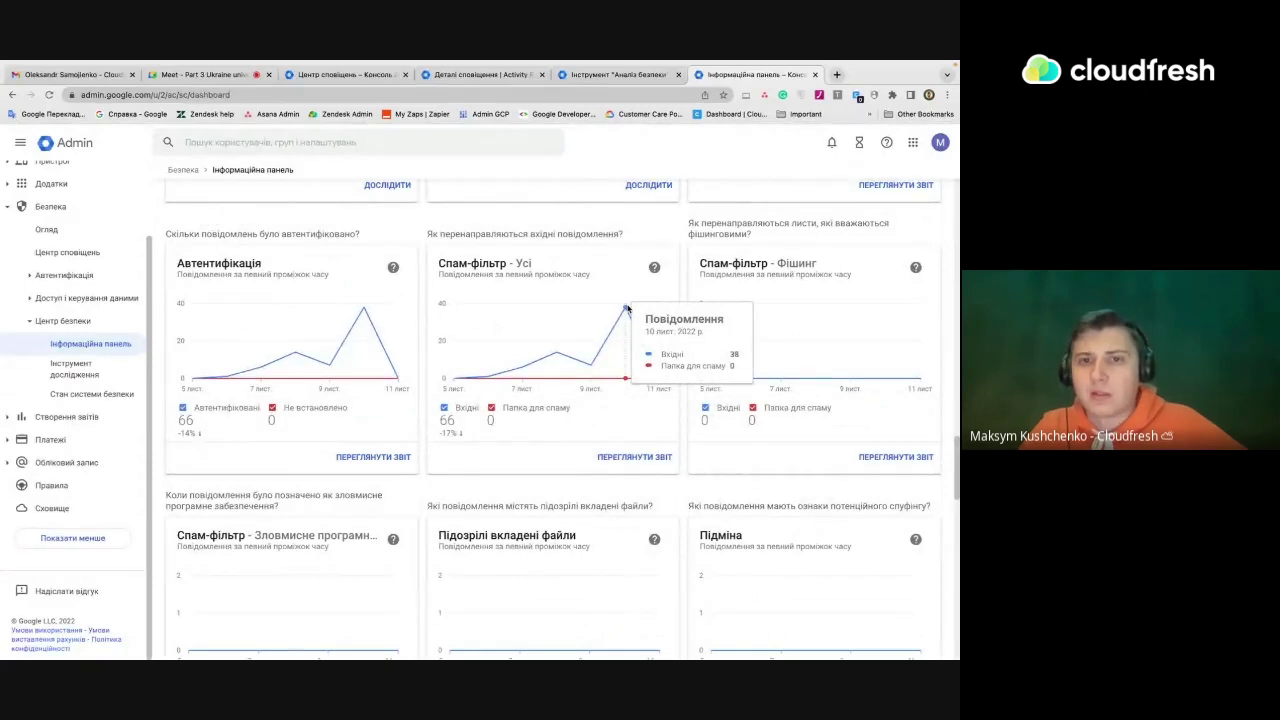
scroll(626, 309, "up", 7)
mouse_move(325, 386)
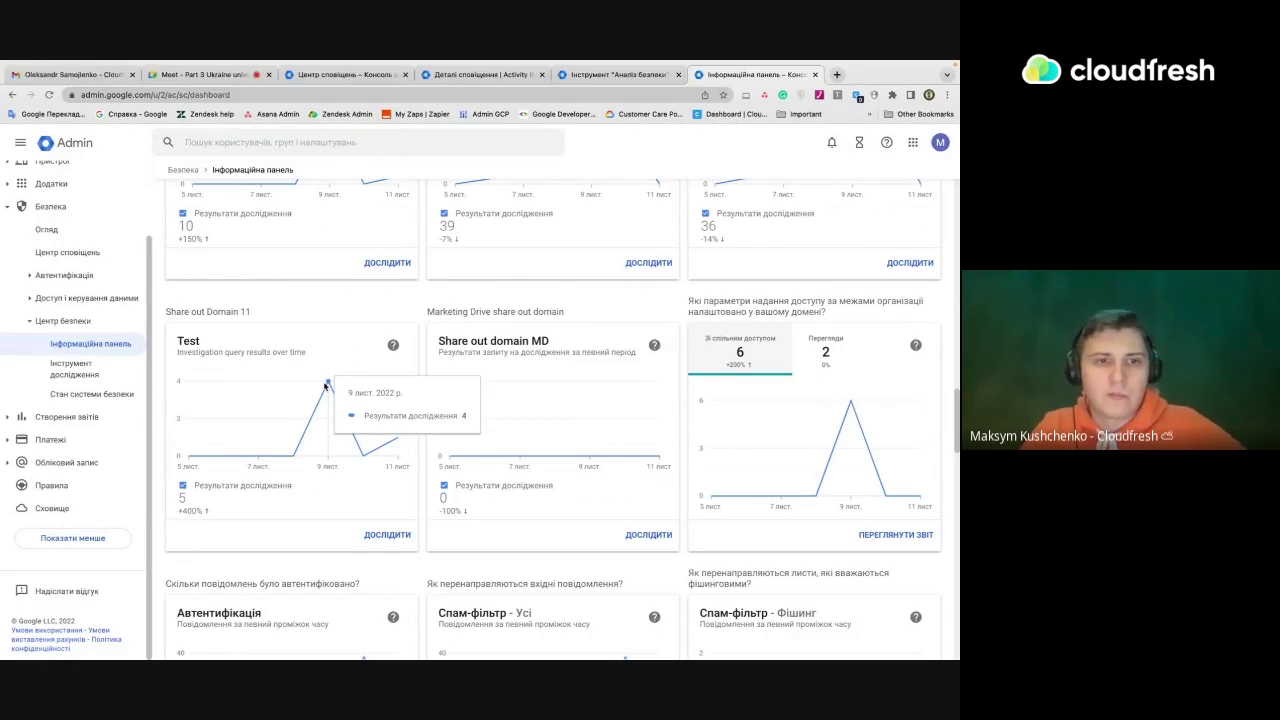
left_click_drag(166, 311, 241, 310)
left_click(265, 311)
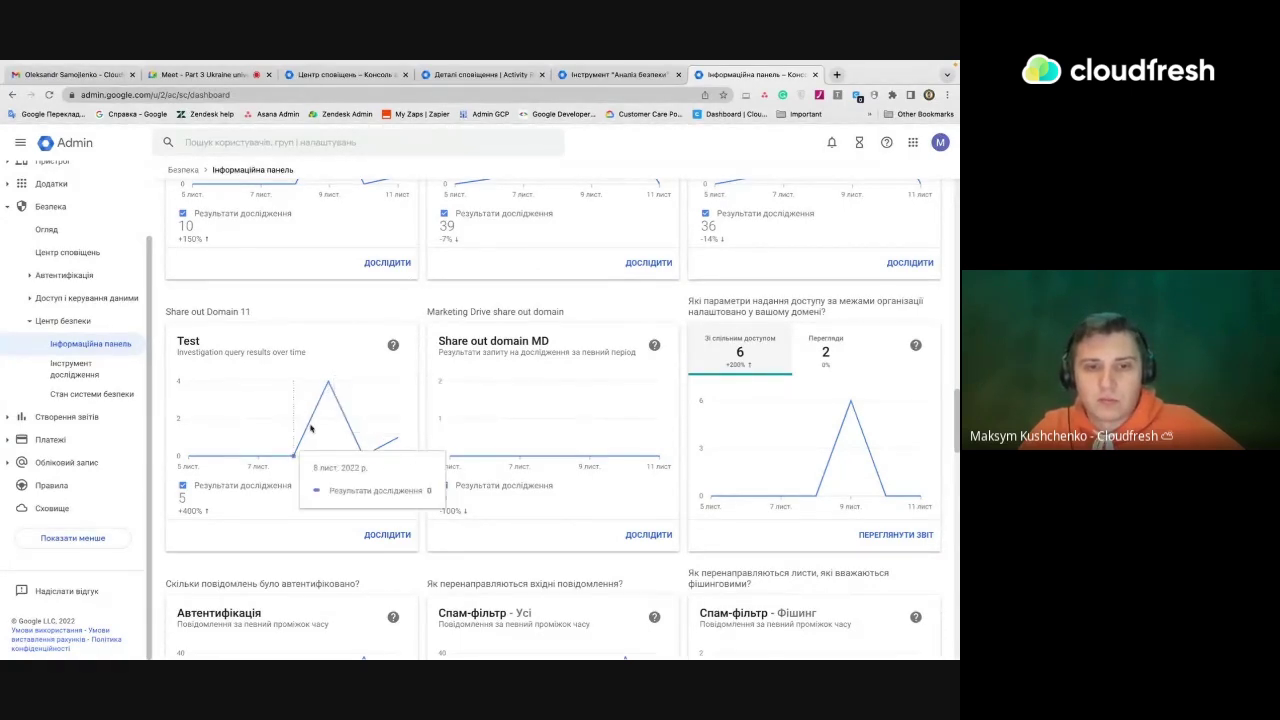
left_click(384, 537)
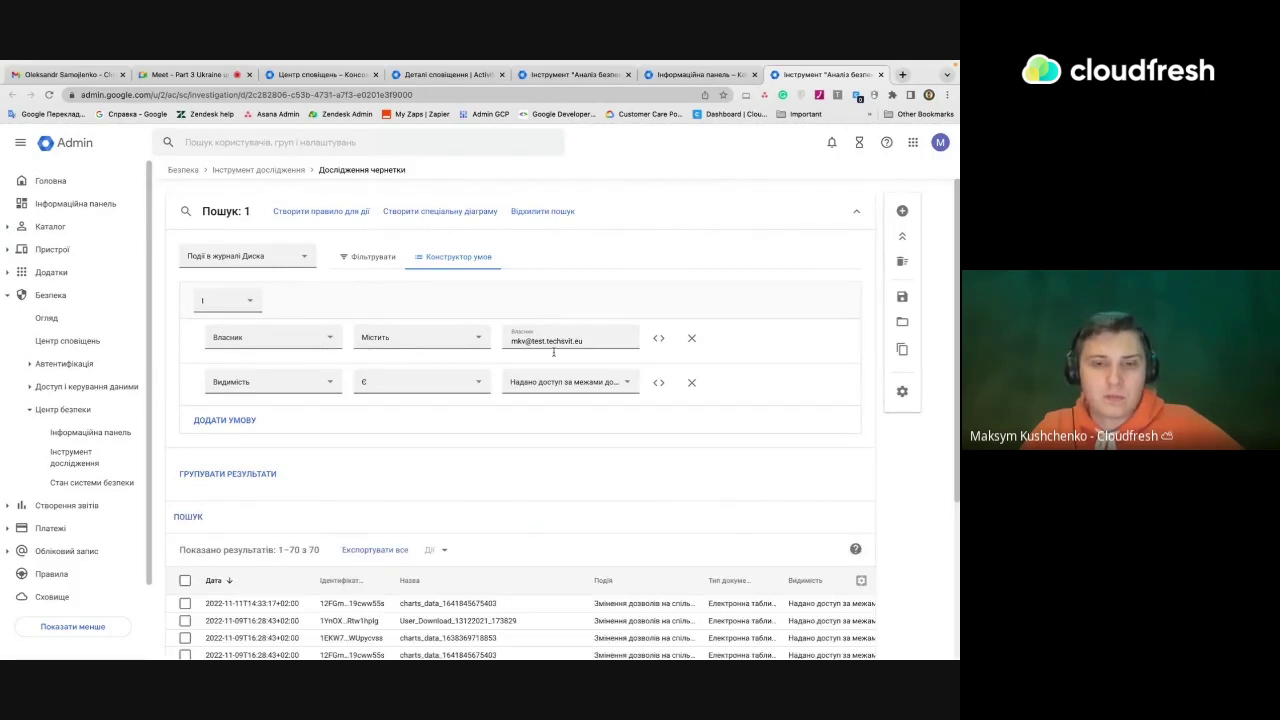
scroll(598, 420, "down", 3)
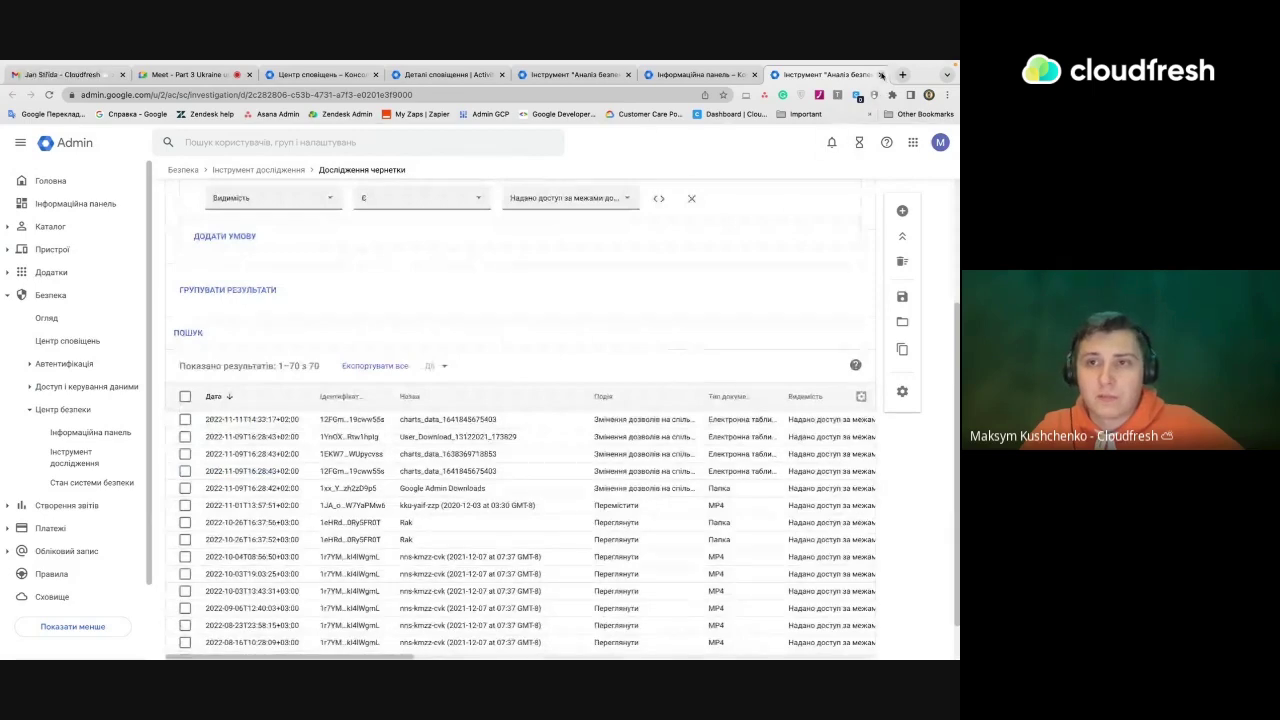
left_click(882, 74)
scroll(562, 348, "up", 15)
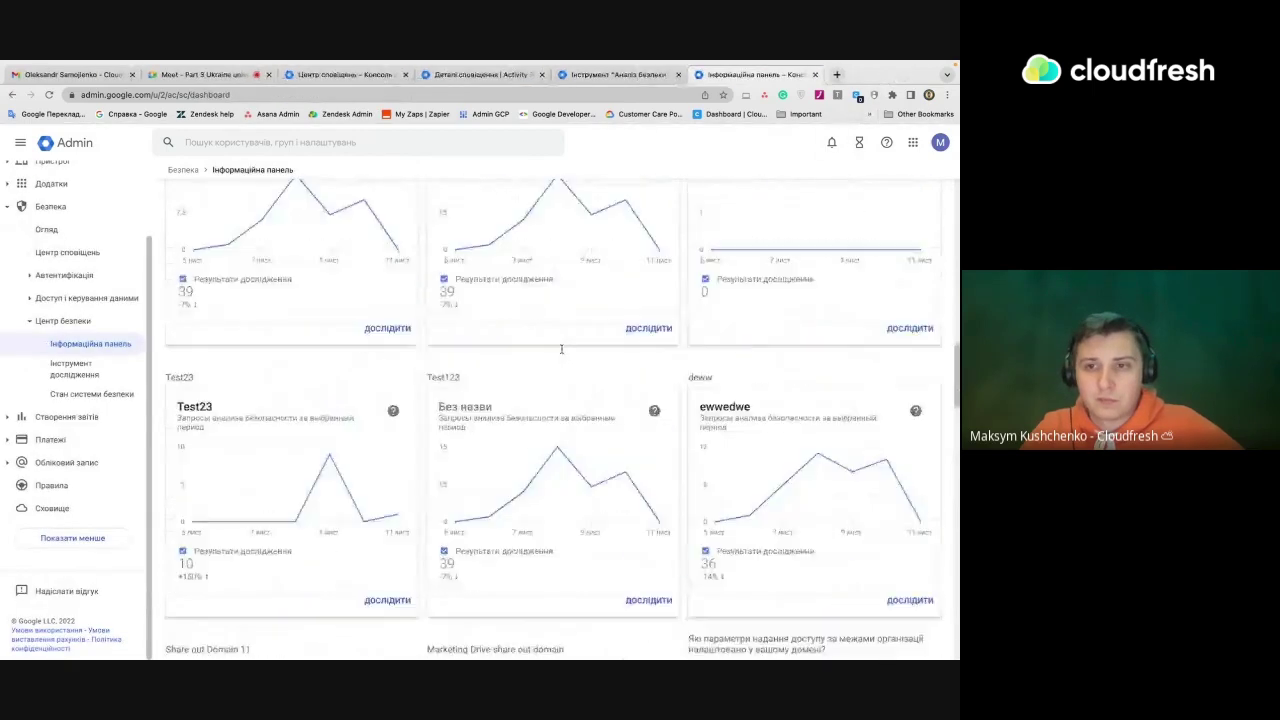
scroll(562, 352, "down", 9)
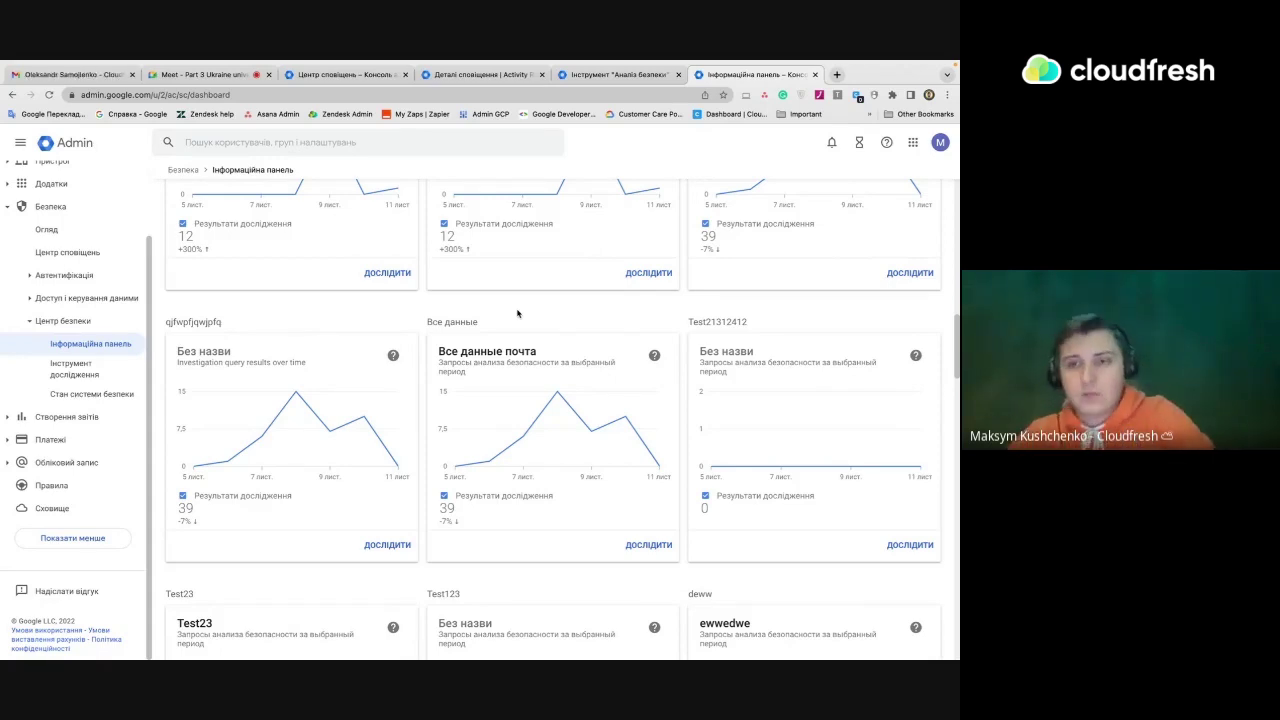
scroll(517, 313, "up", 5)
scroll(517, 313, "up", 10)
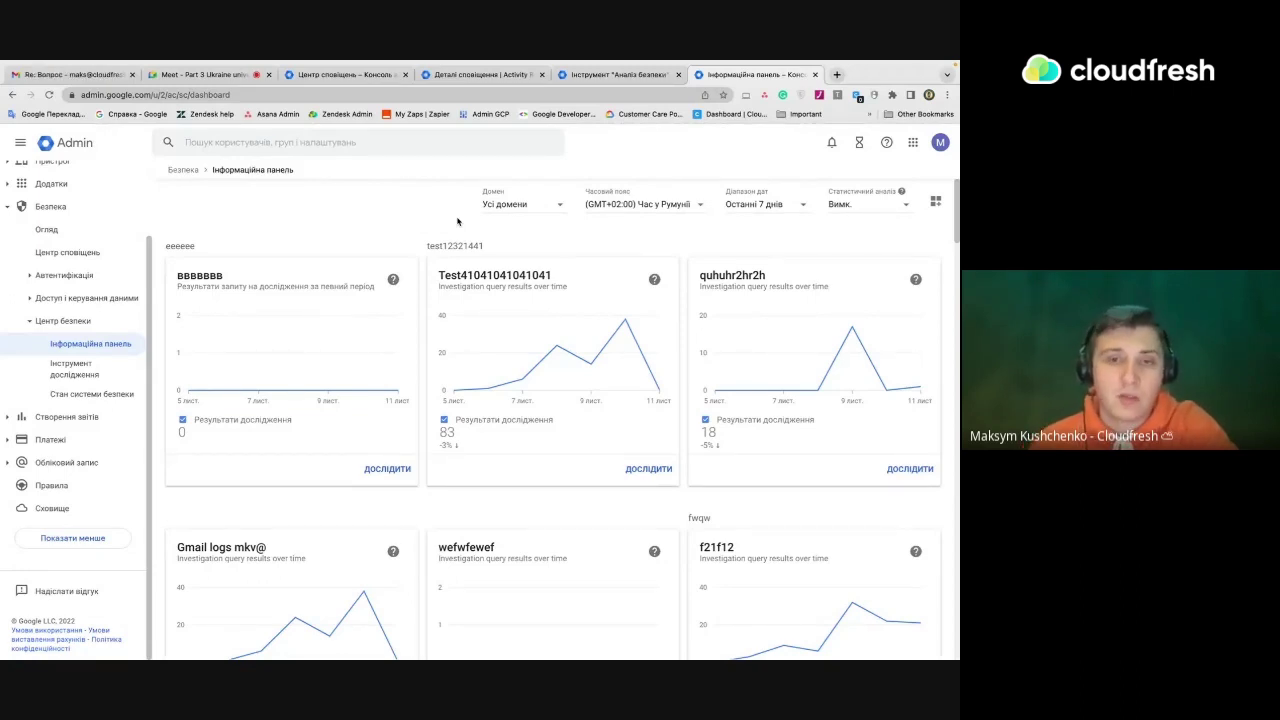
- Check the dashboard's domain and date range filters, leaving them unchanged
left_click(495, 205)
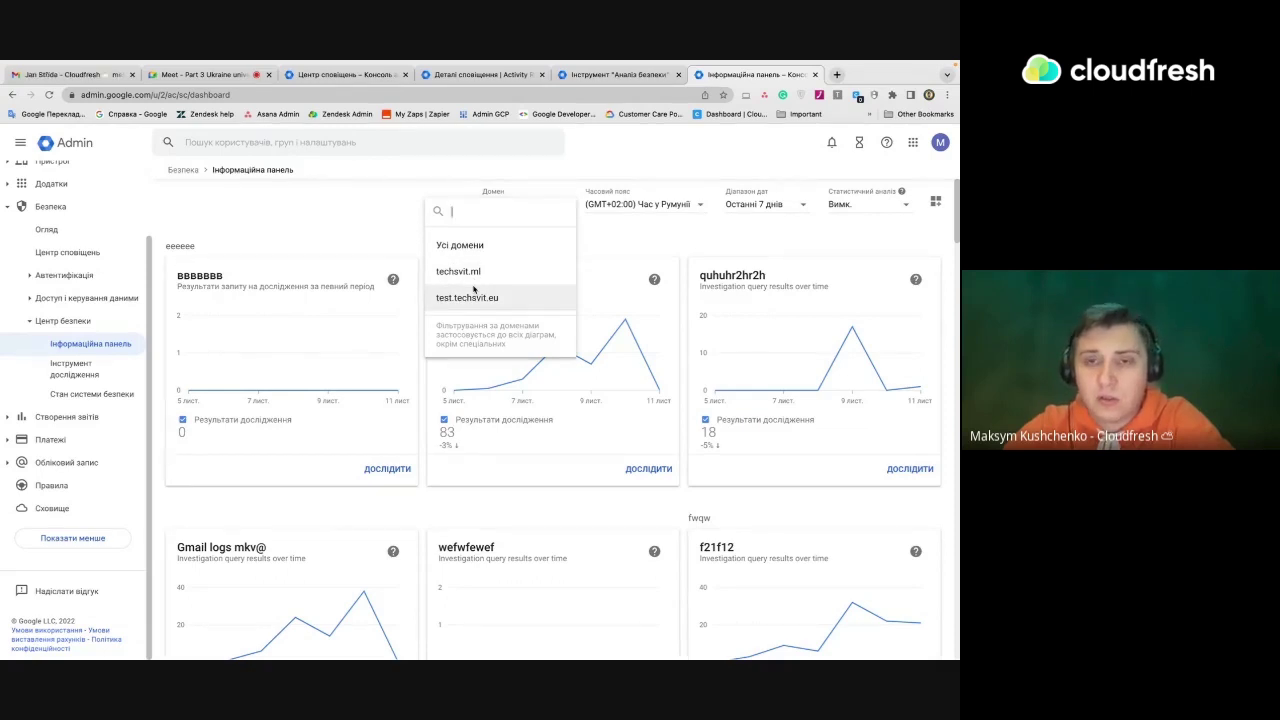
left_click(683, 196)
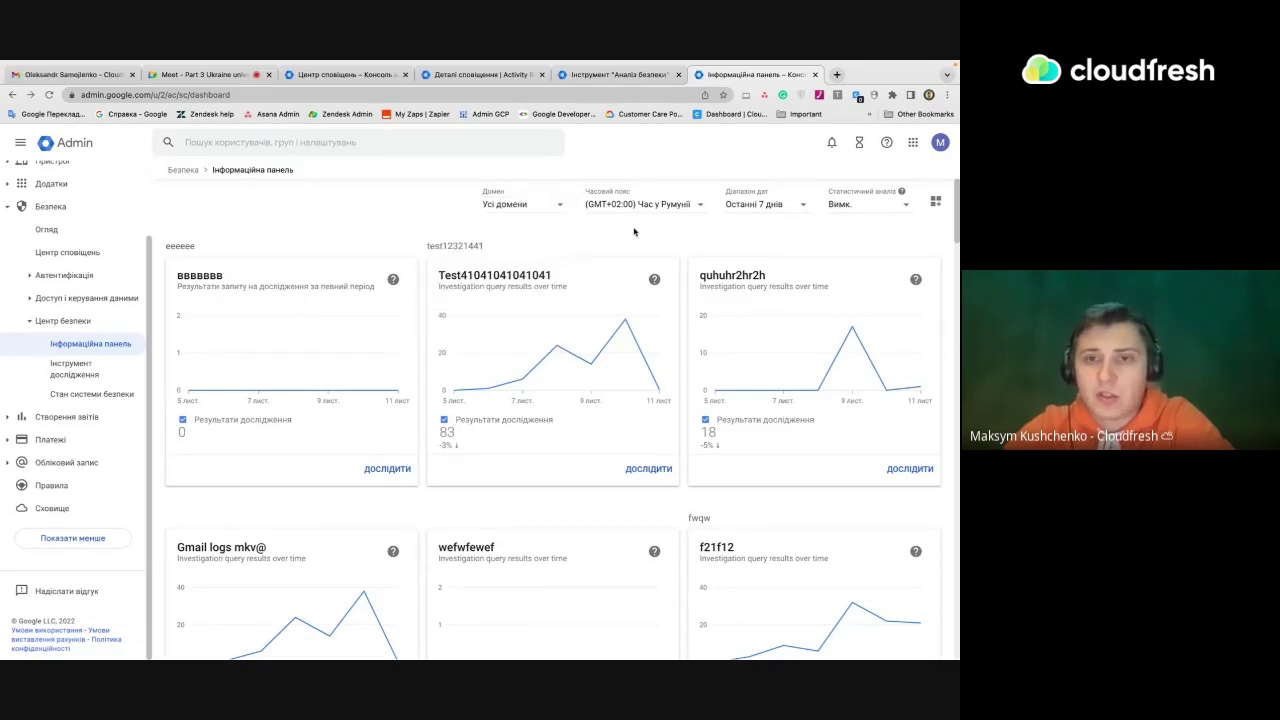
left_click(741, 204)
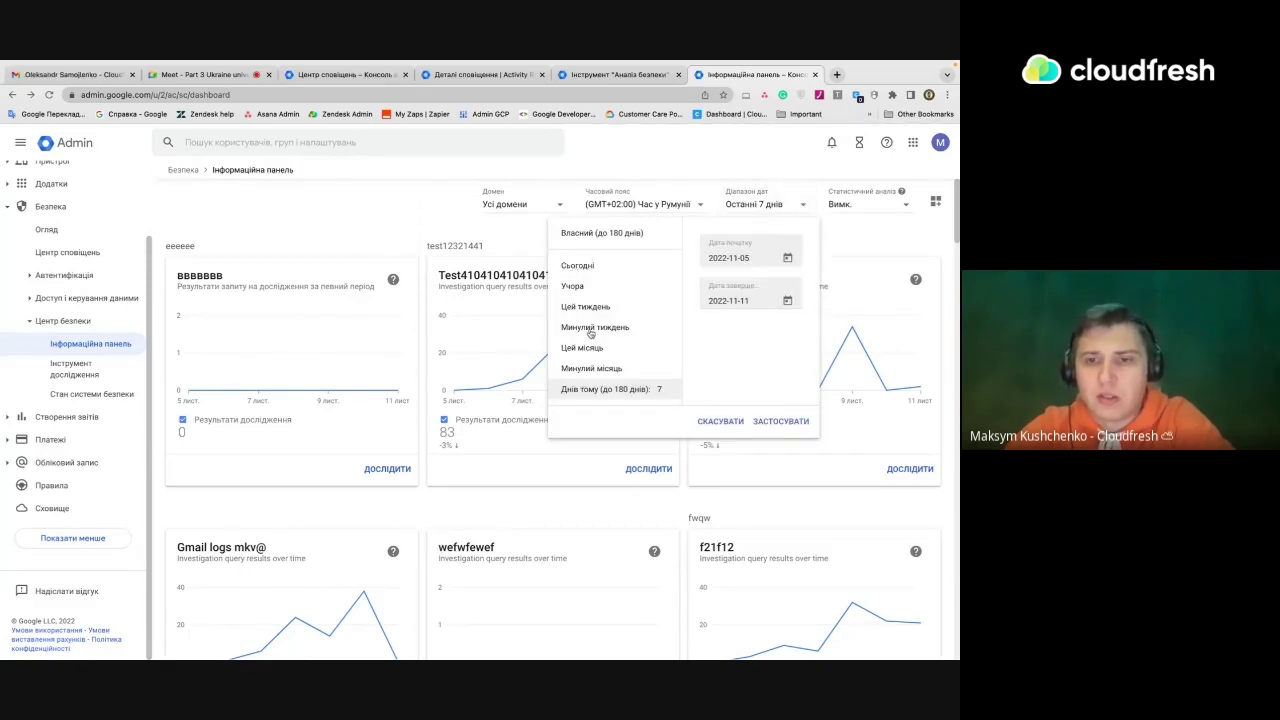
left_click(788, 260)
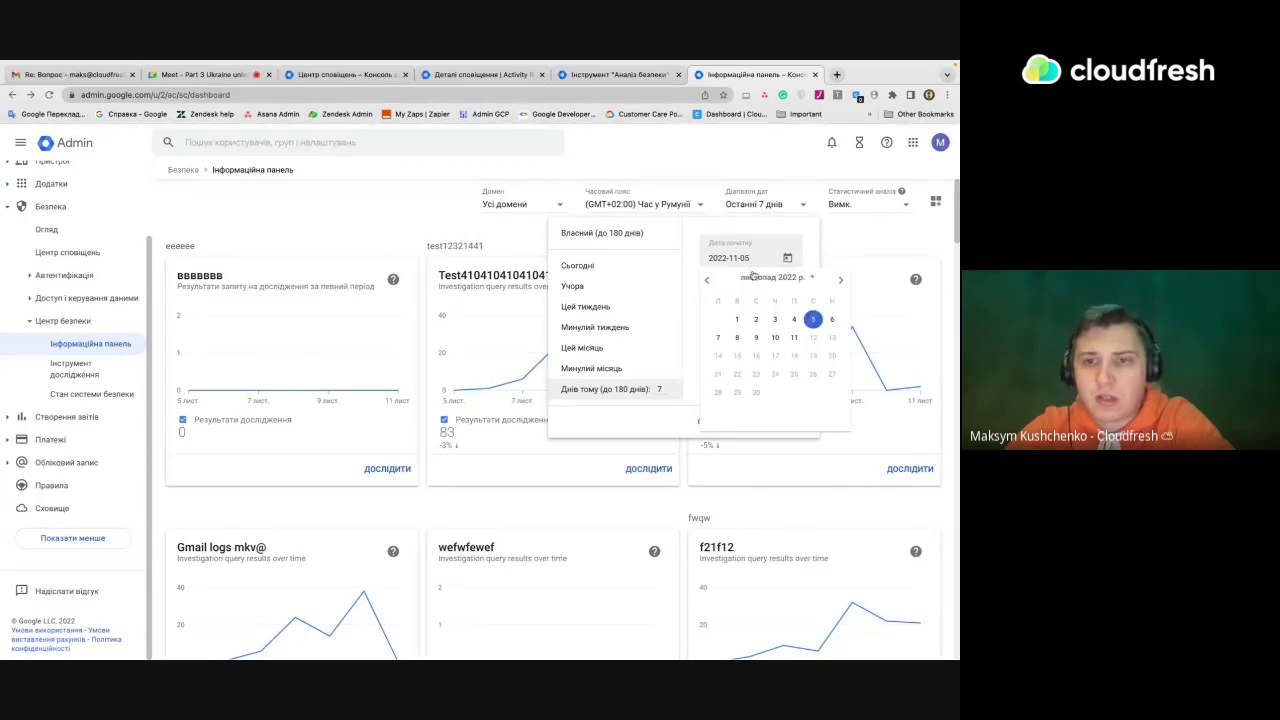
left_click(405, 210)
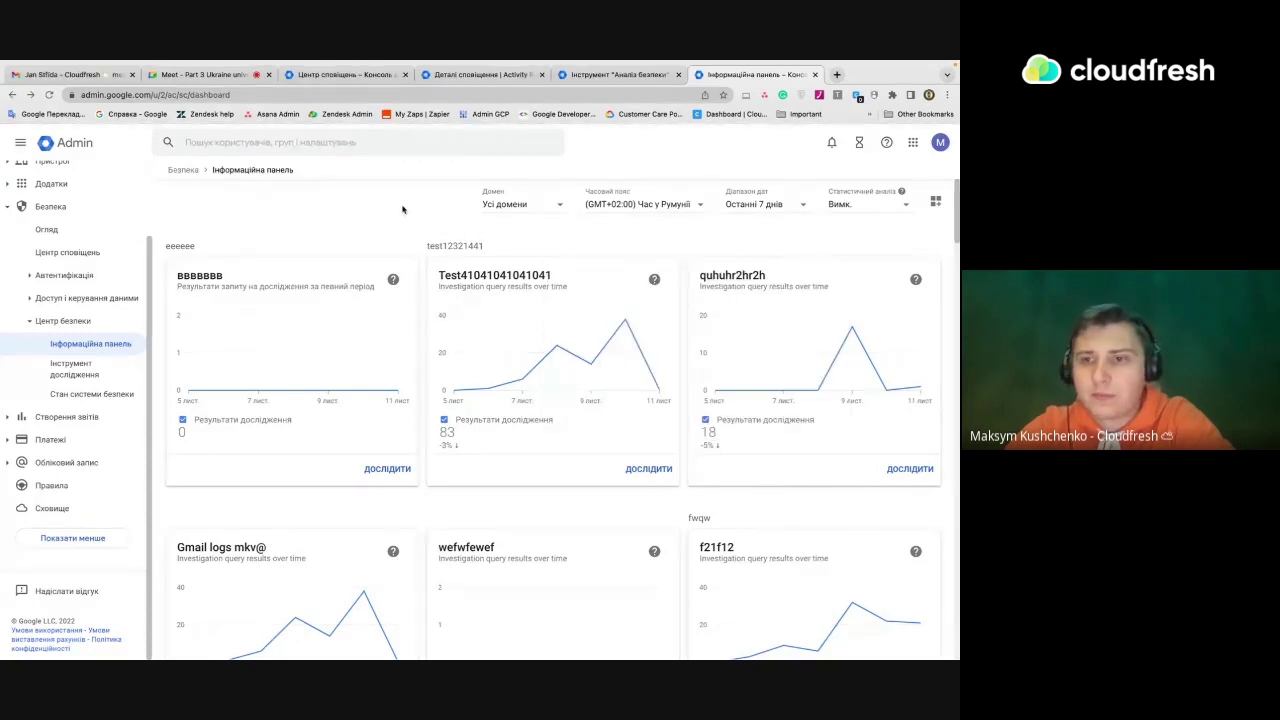
- In dashboard customisation, add the Користувацькі налаштування widget
left_click(935, 201)
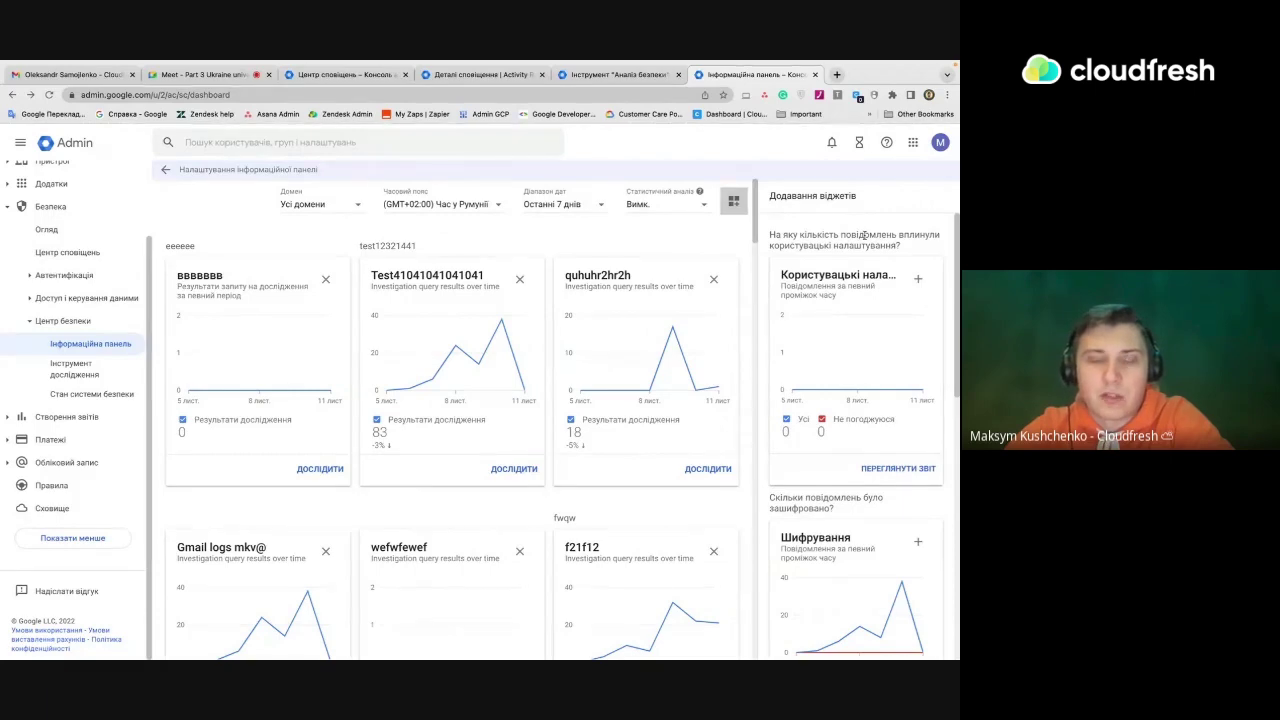
scroll(635, 297, "down", 10)
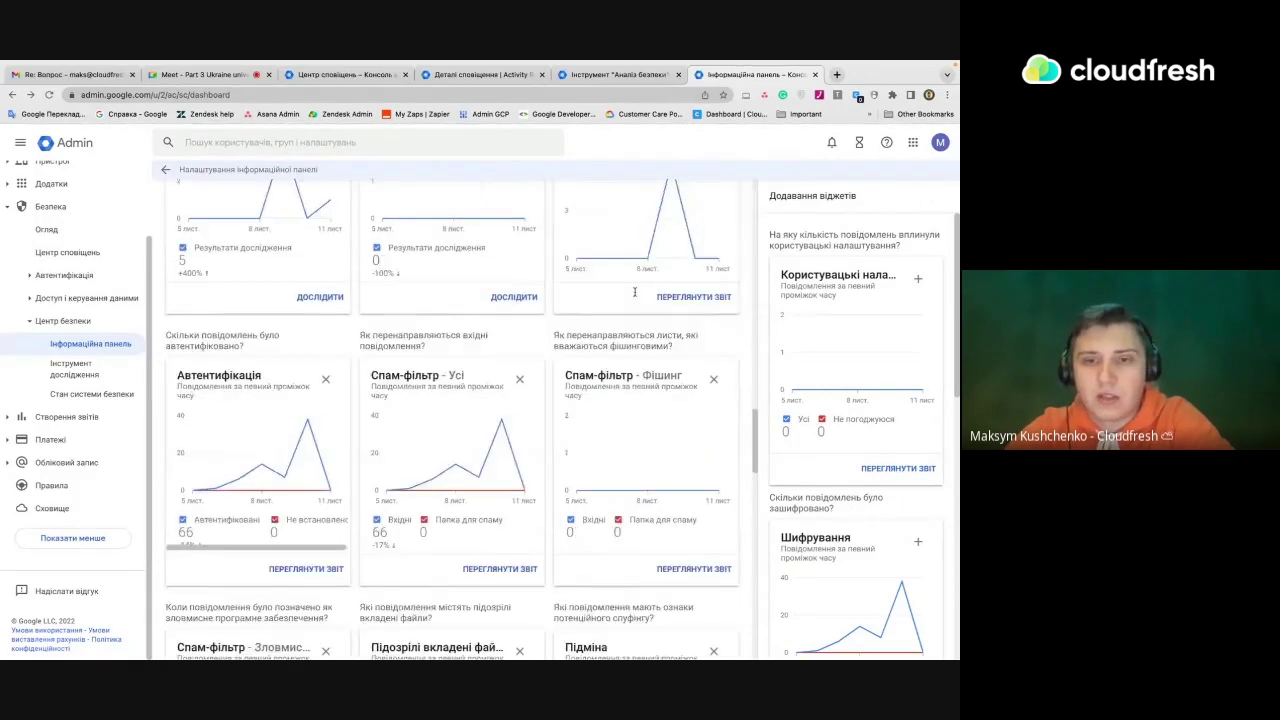
scroll(635, 297, "up", 3)
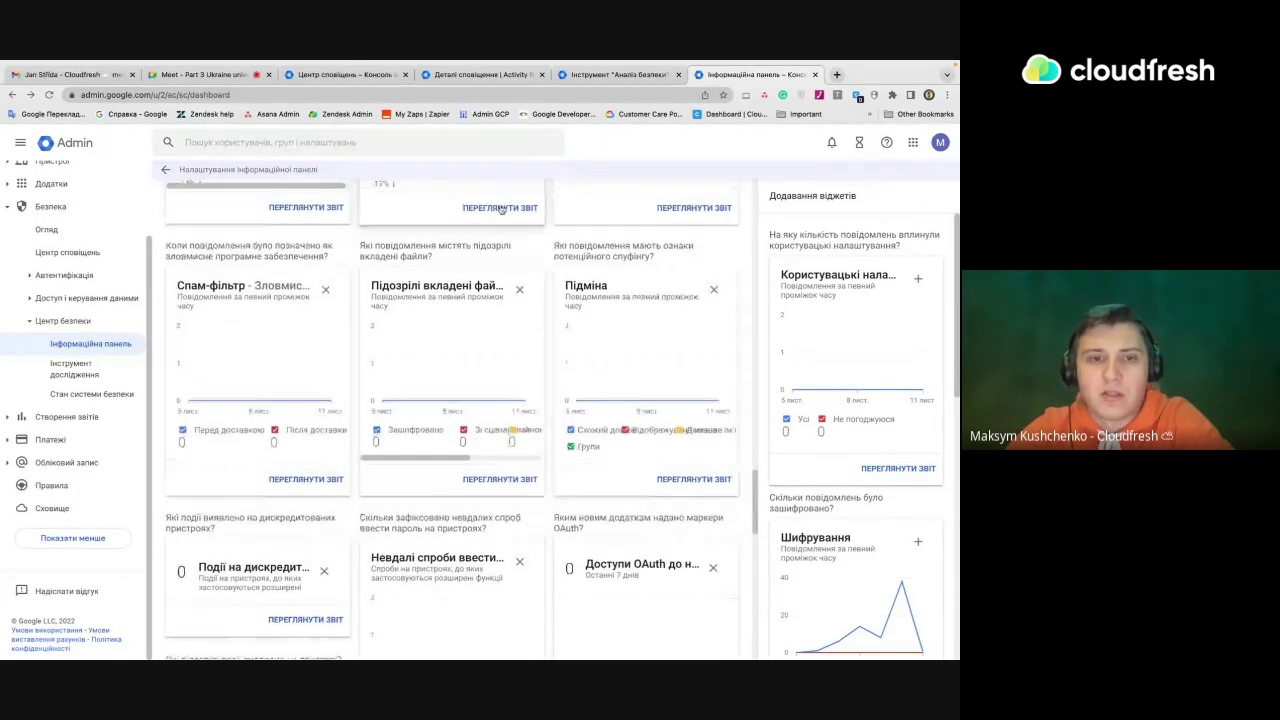
scroll(475, 324, "down", 2)
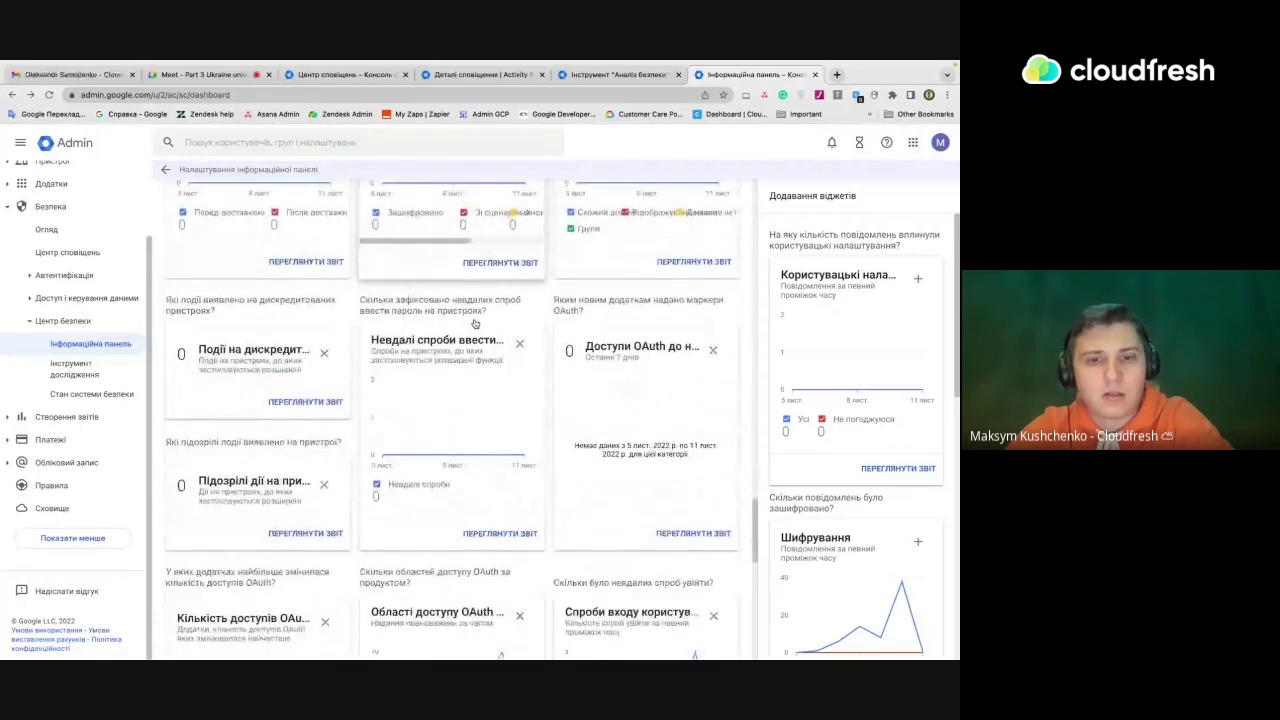
scroll(592, 369, "up", 3)
scroll(592, 369, "up", 3)
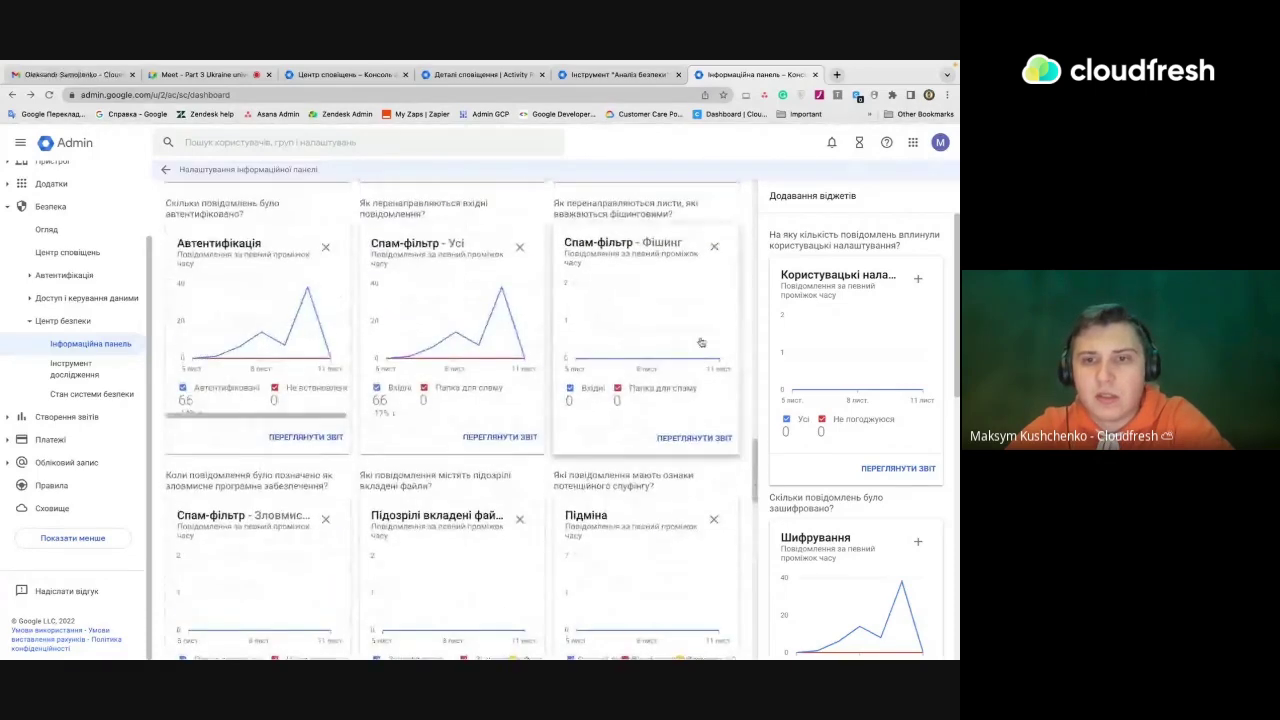
scroll(868, 272, "down", 1)
scroll(860, 290, "up", 1)
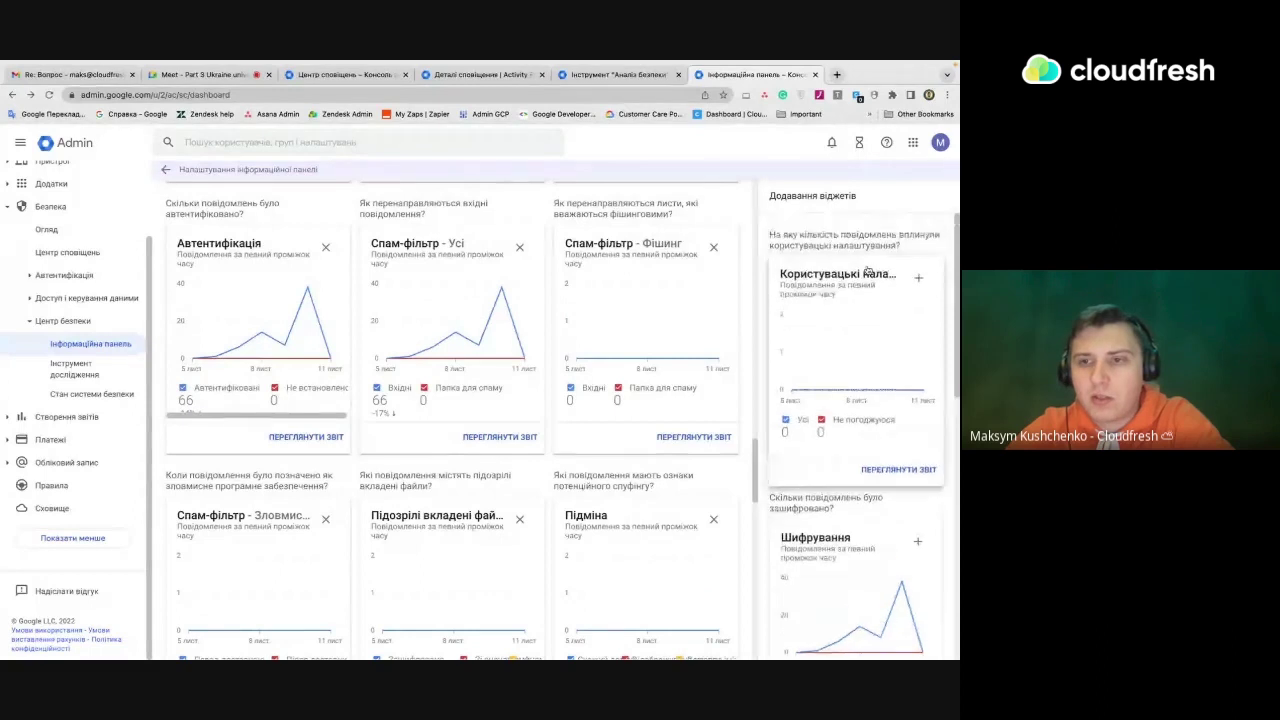
scroll(689, 289, "up", 5)
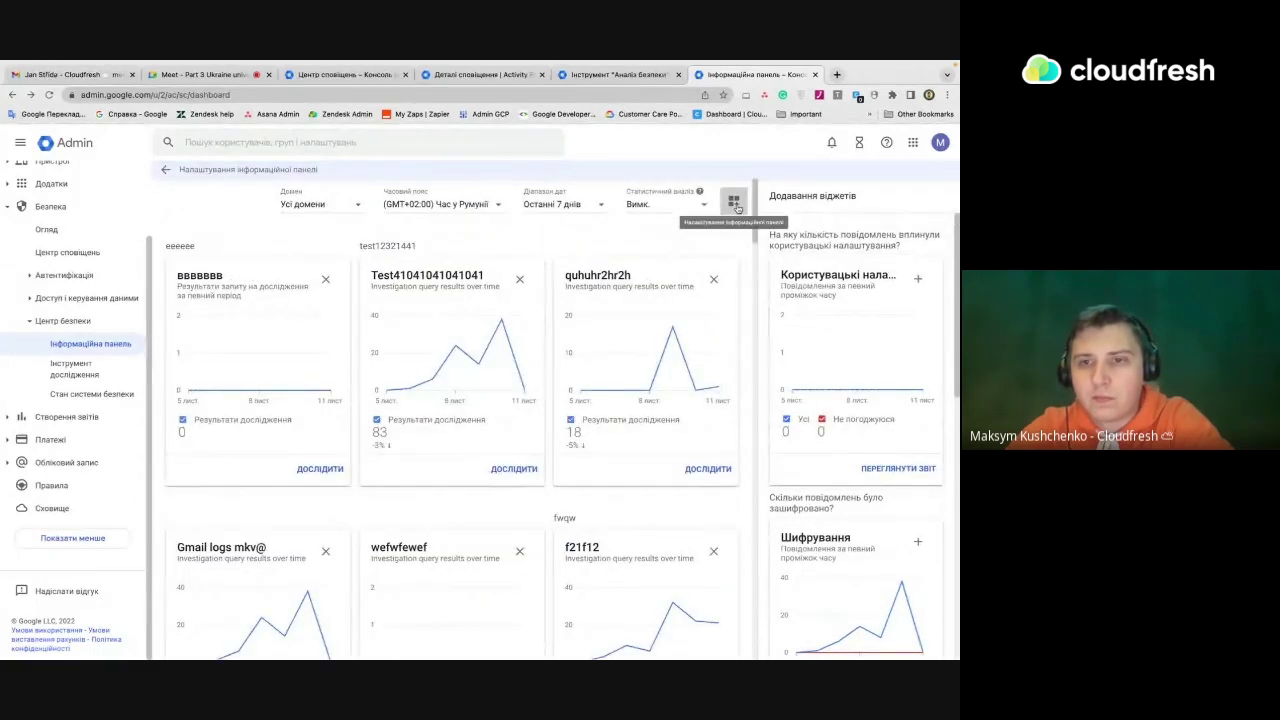
scroll(916, 255, "down", 1)
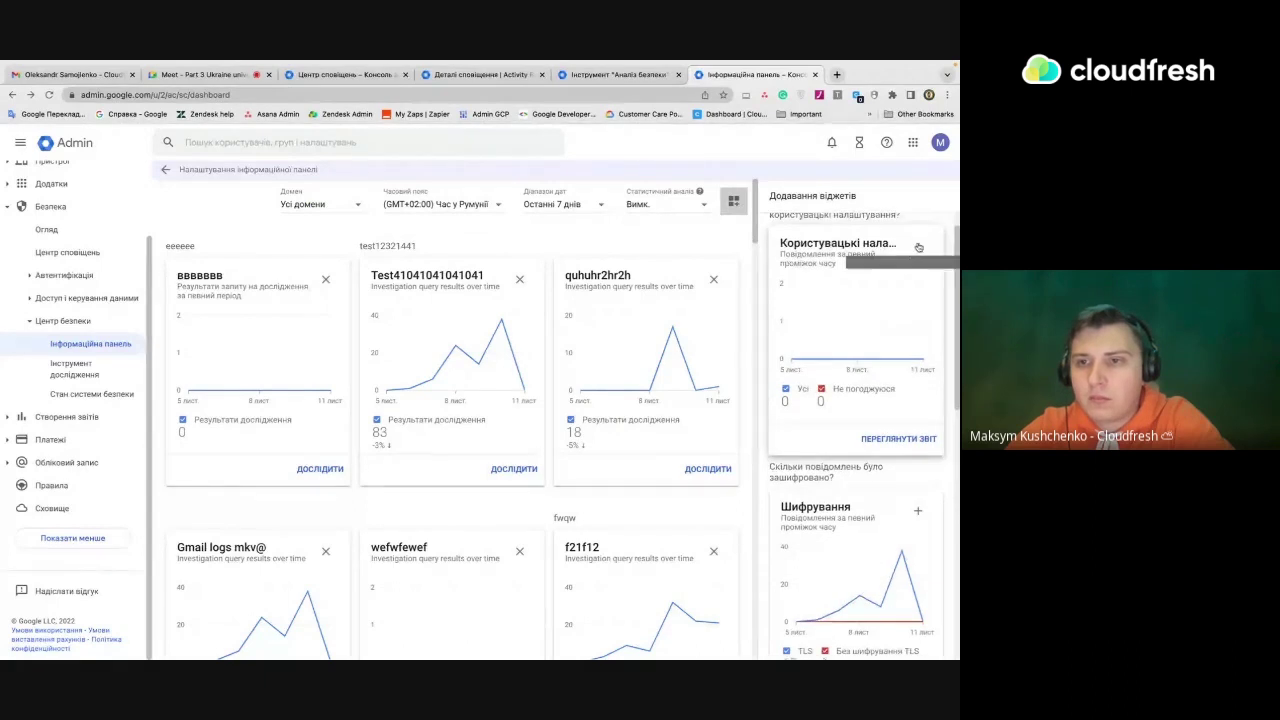
left_click(918, 250)
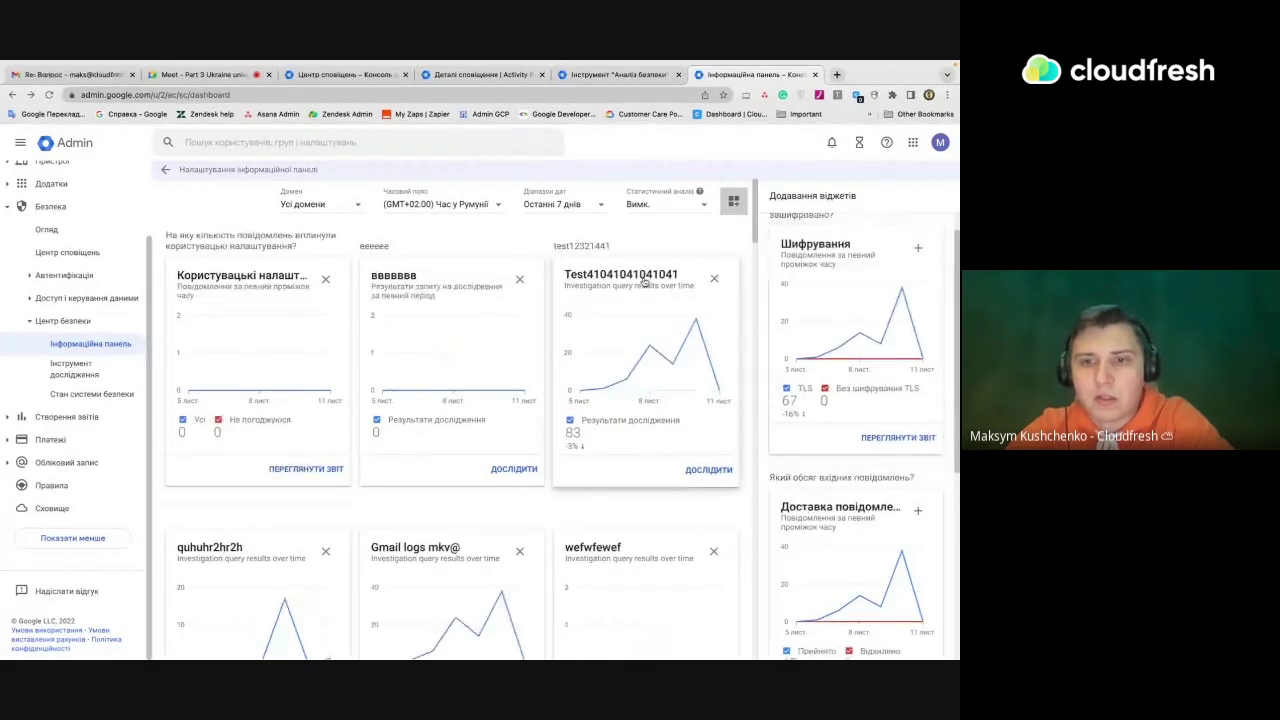
left_click(713, 278)
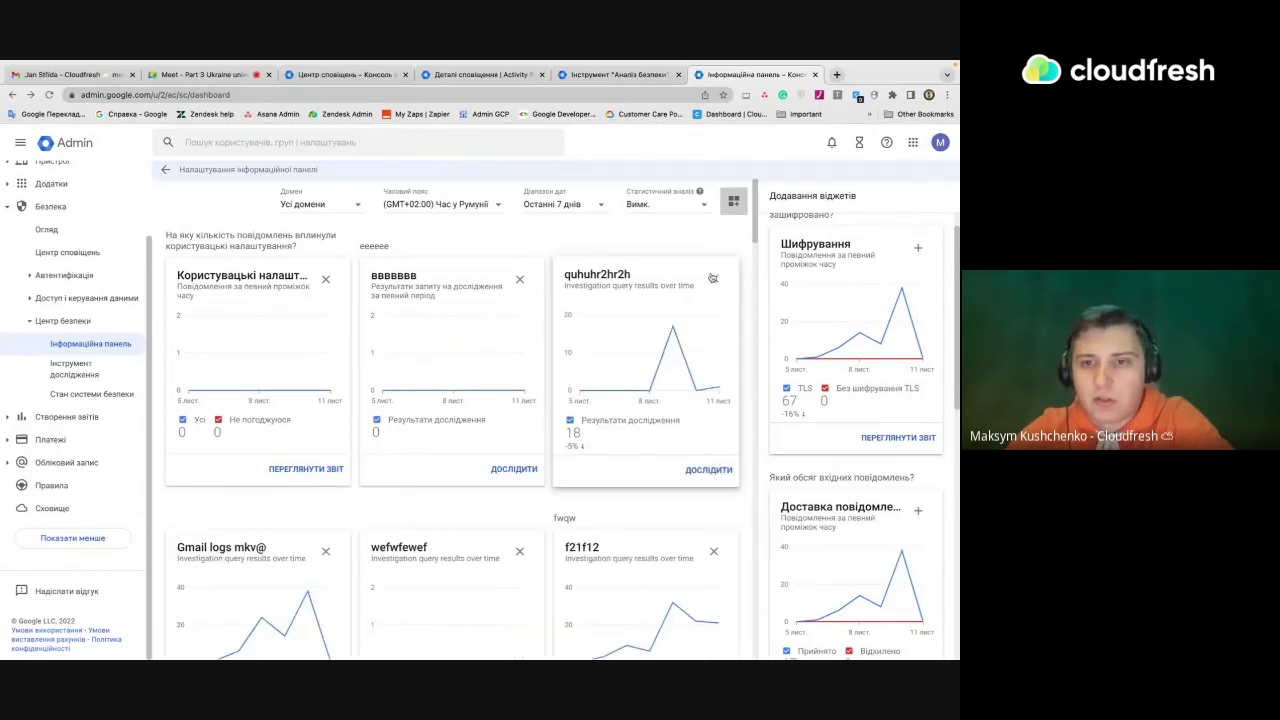
scroll(898, 327, "down", 10)
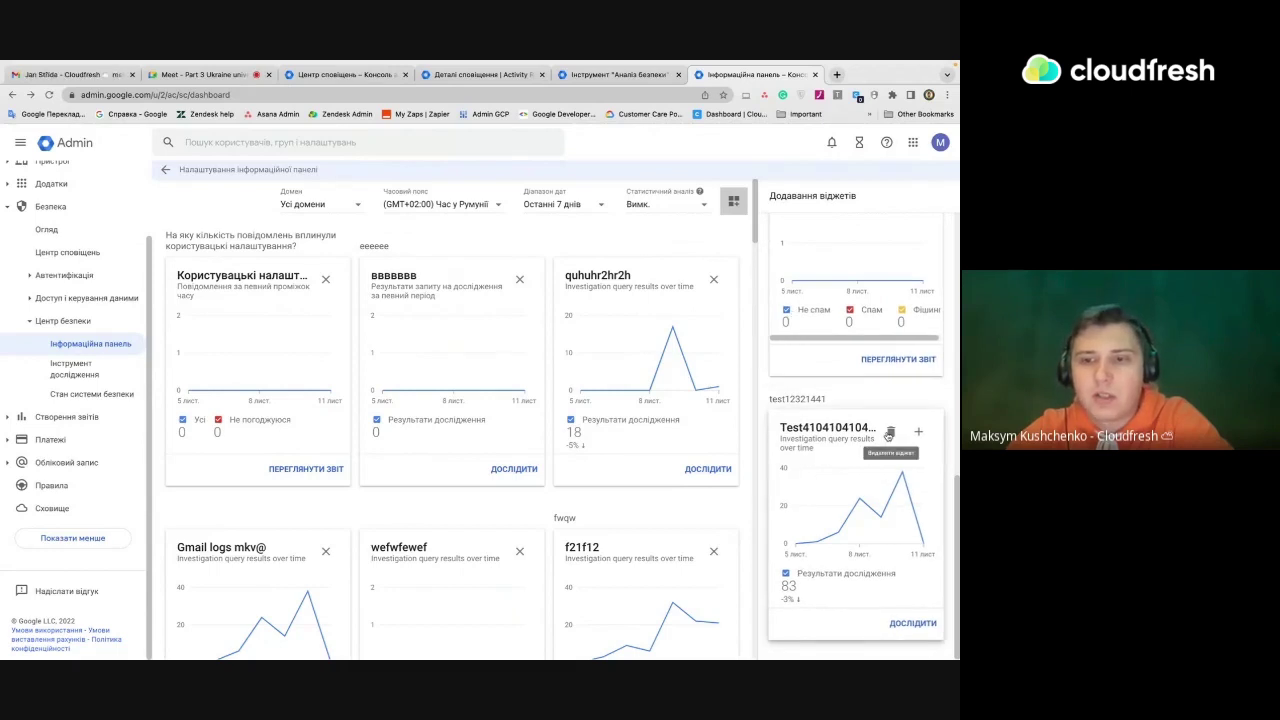
left_click(889, 433)
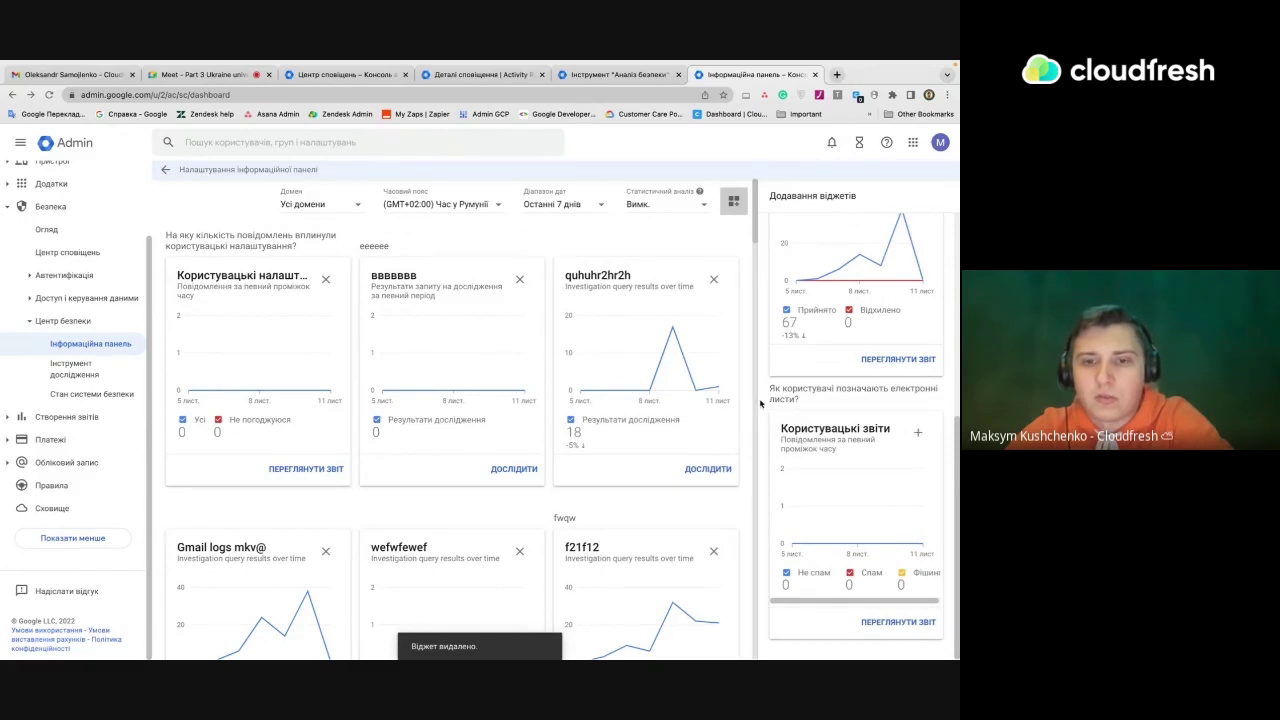
left_click(733, 201)
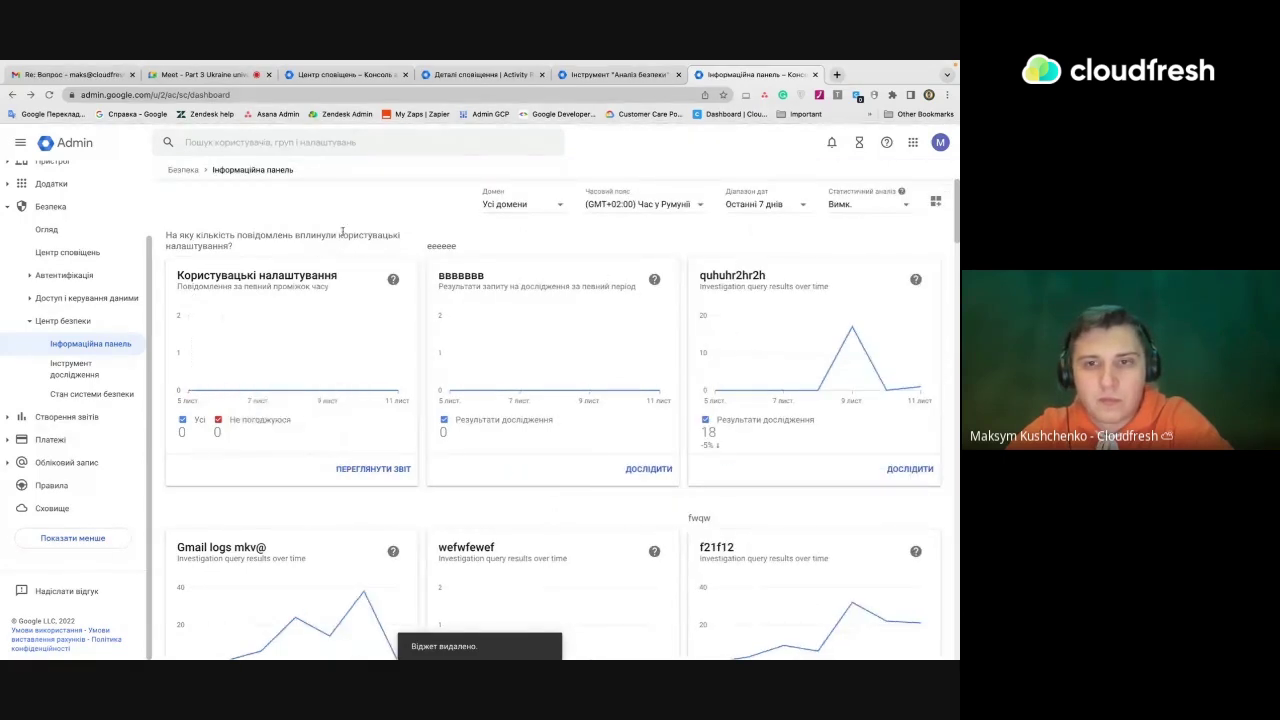
- Open the Правила rules page from Безпека and dismiss the trust rules banner
left_click(183, 170)
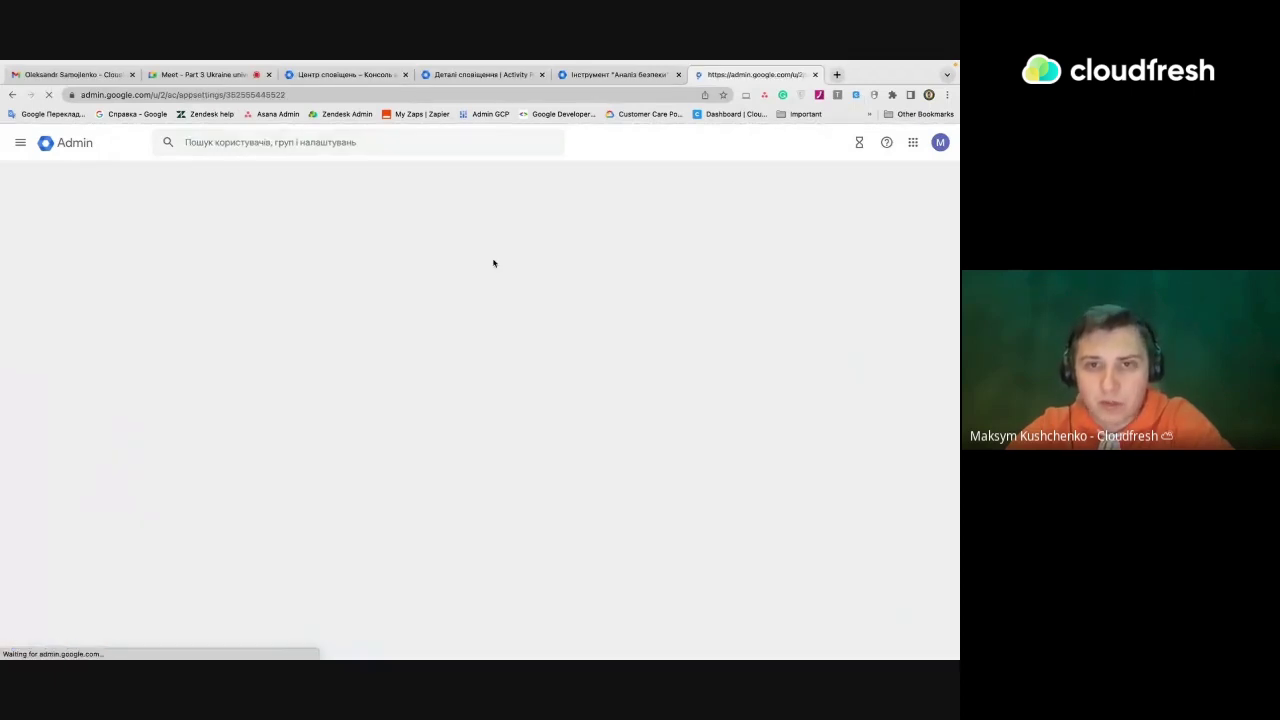
scroll(493, 263, "down", 3)
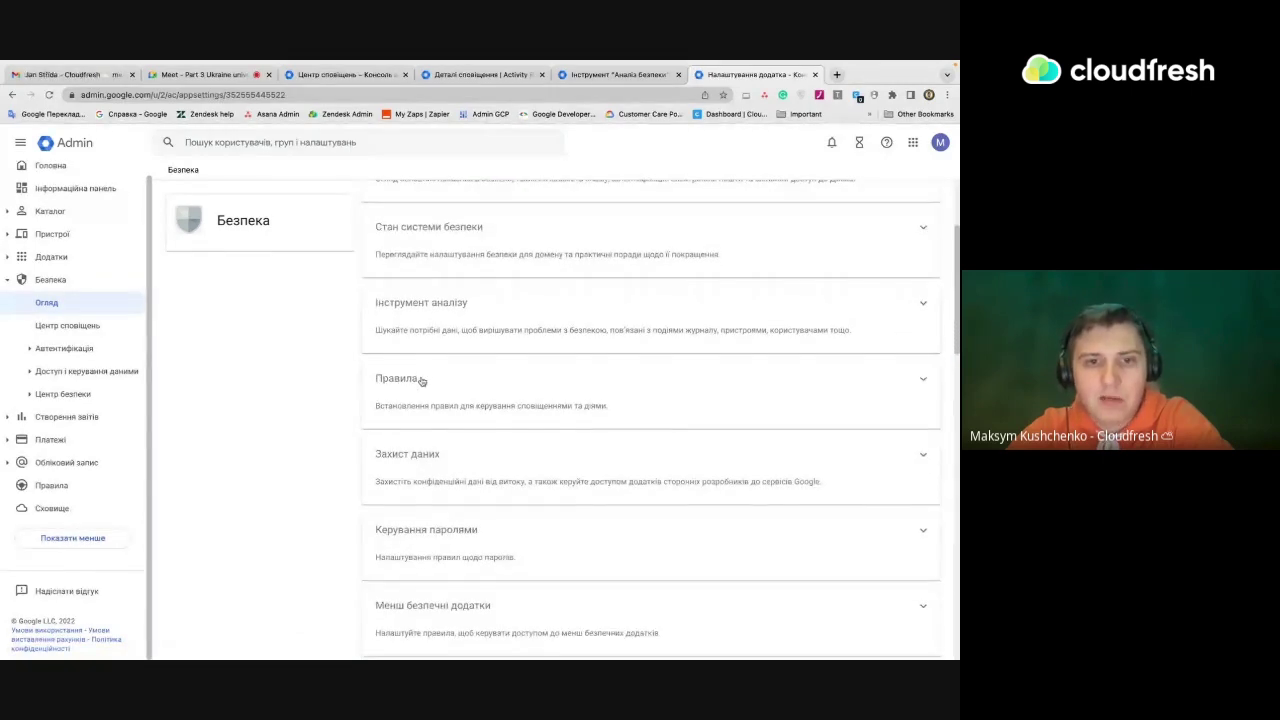
left_click(422, 381)
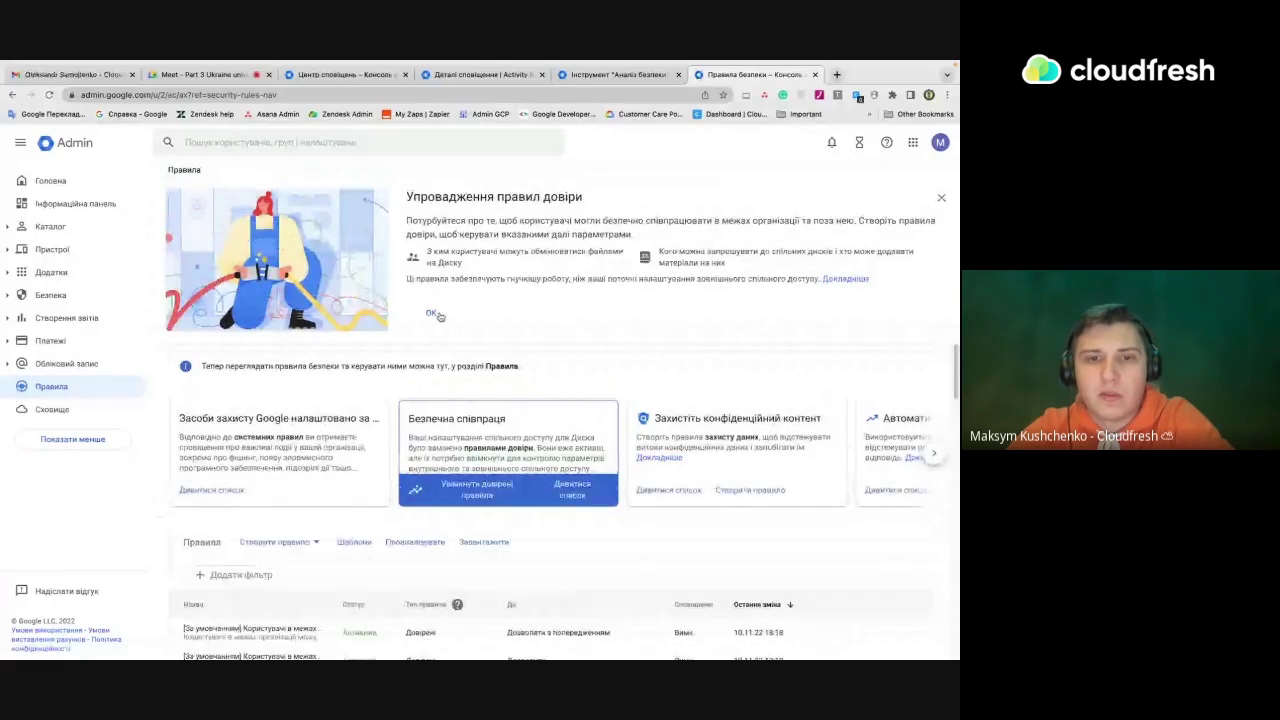
left_click(431, 313)
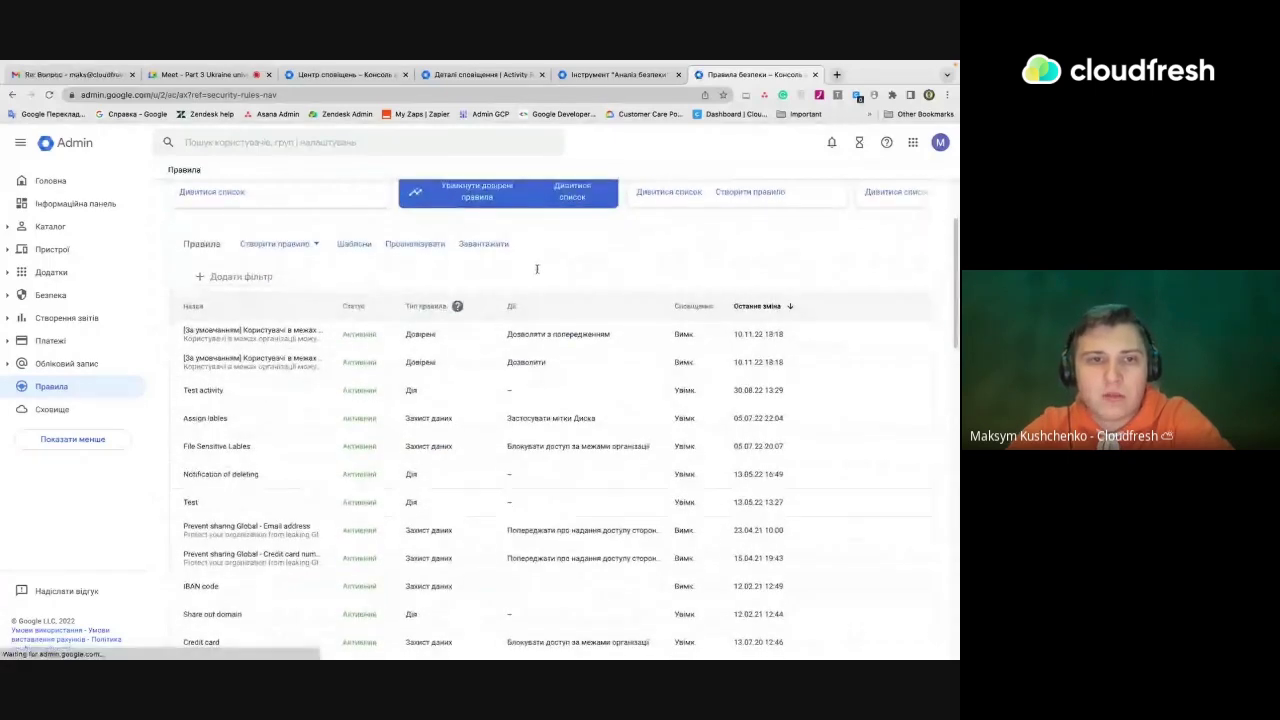
scroll(537, 268, "down", 3)
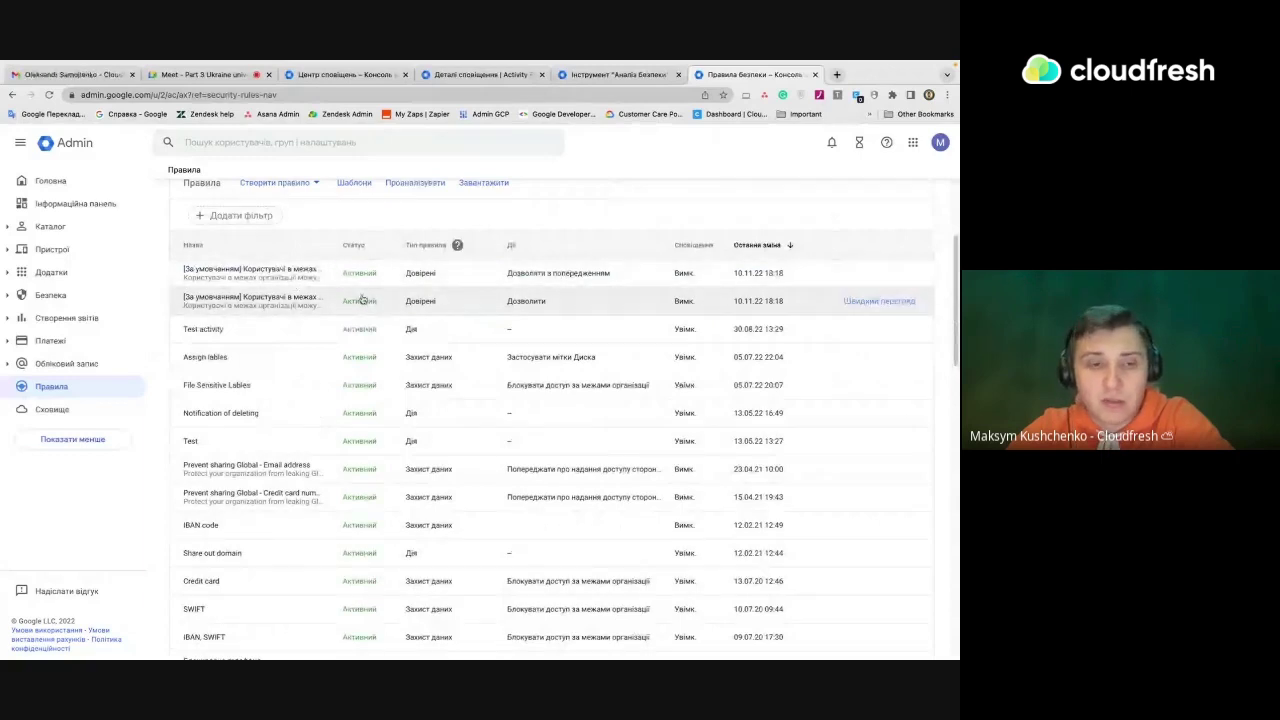
scroll(362, 300, "down", 1)
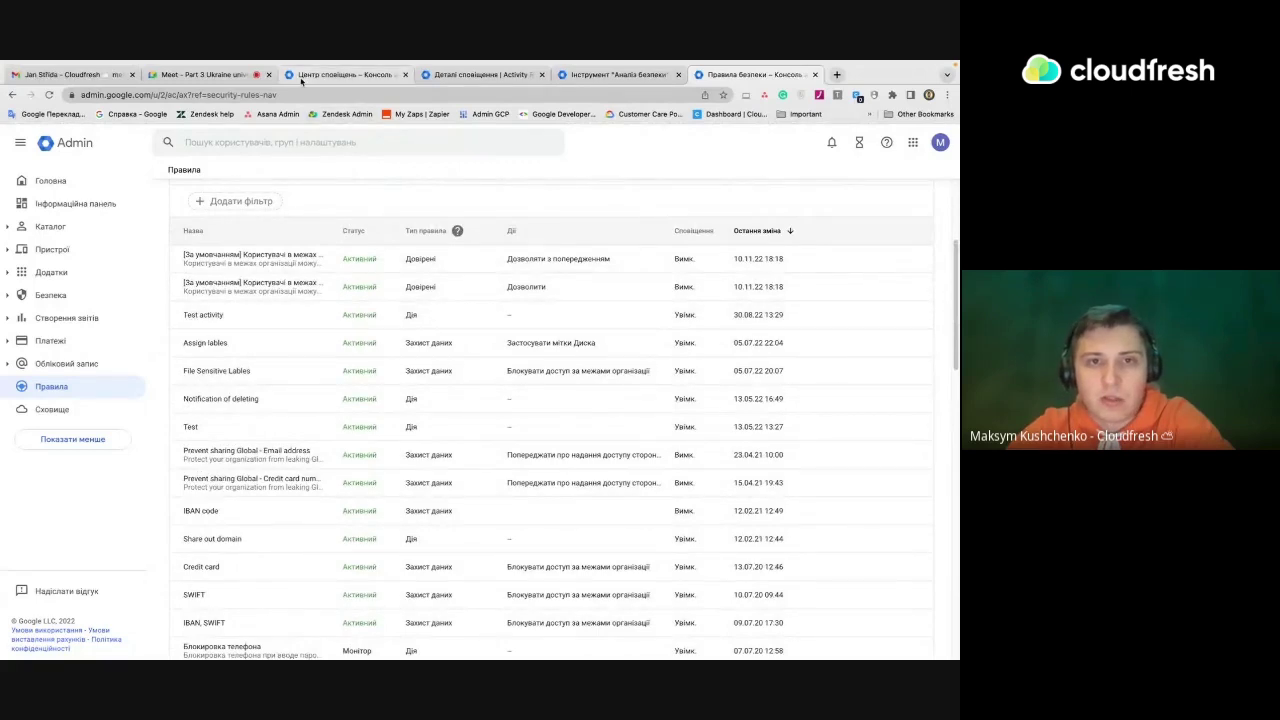
left_click(340, 74)
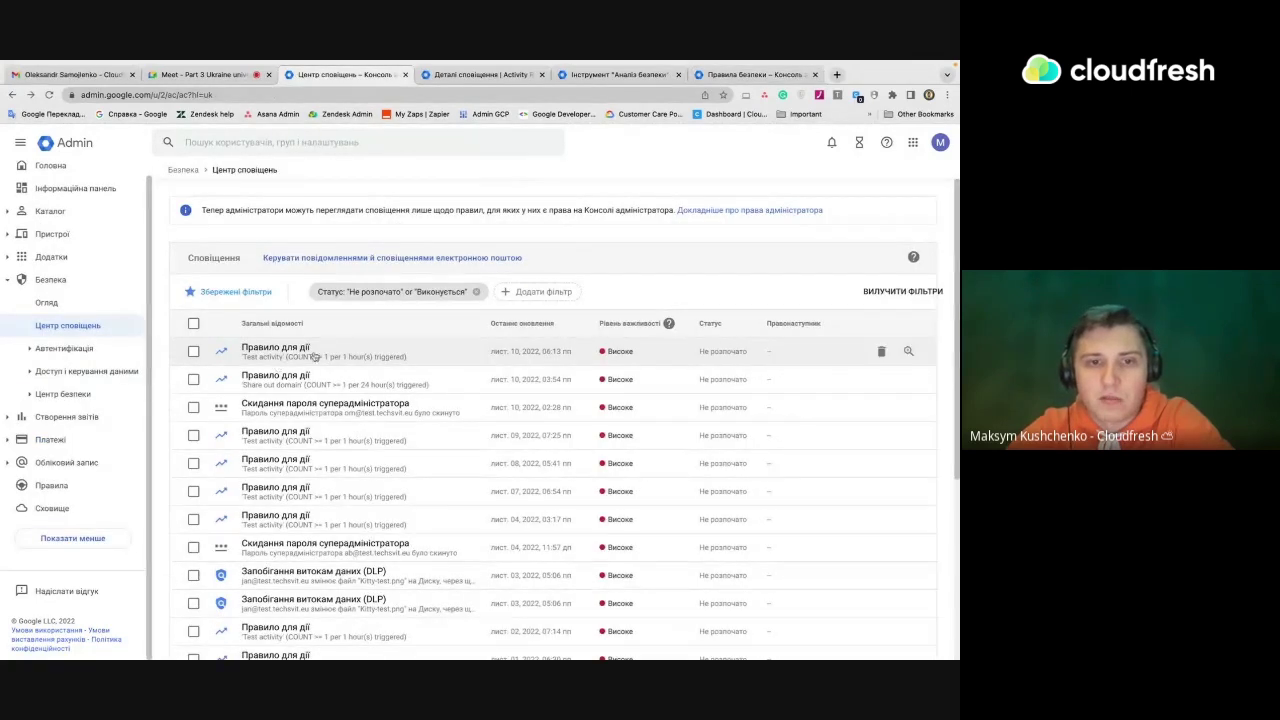
left_click(755, 74)
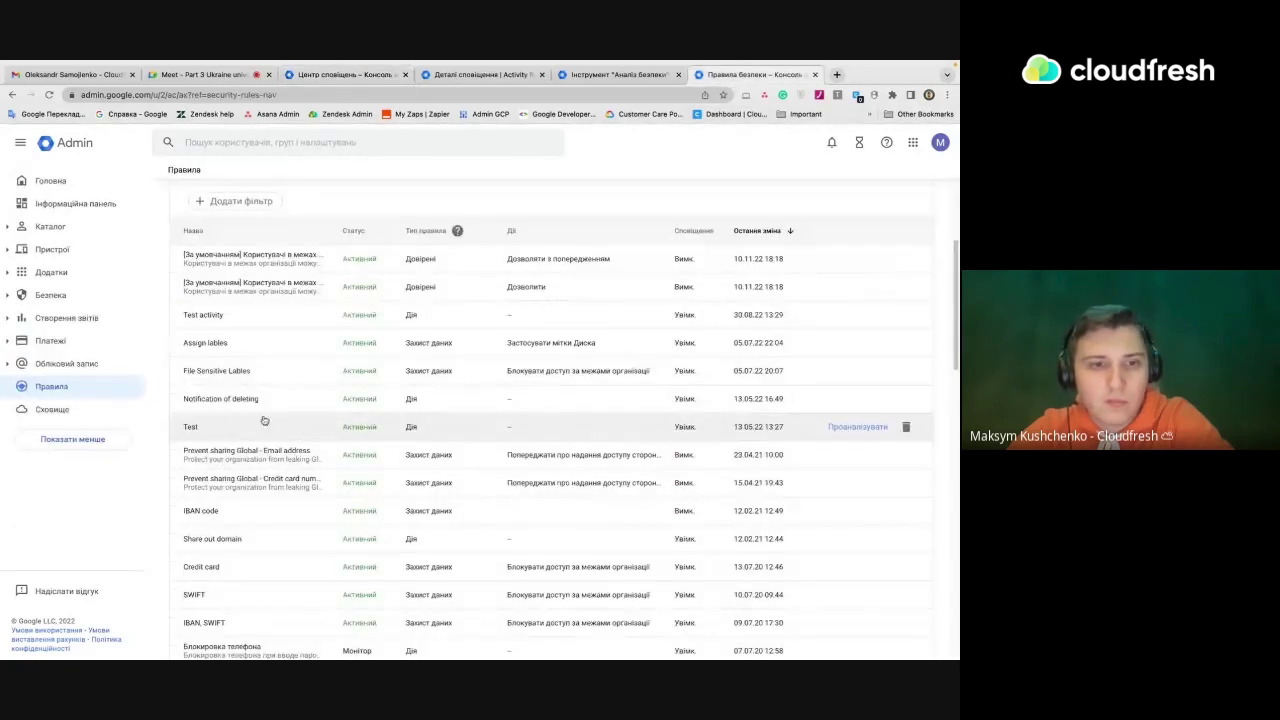
scroll(390, 414, "down", 5)
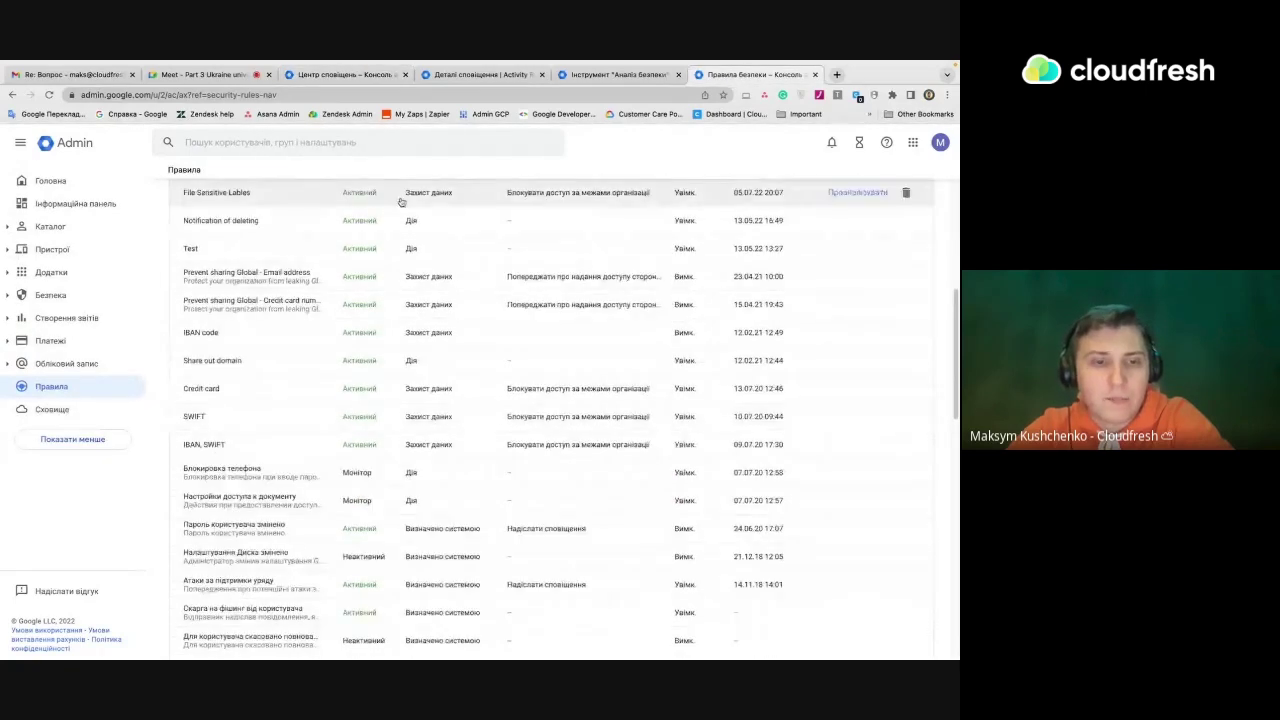
scroll(372, 346, "down", 4)
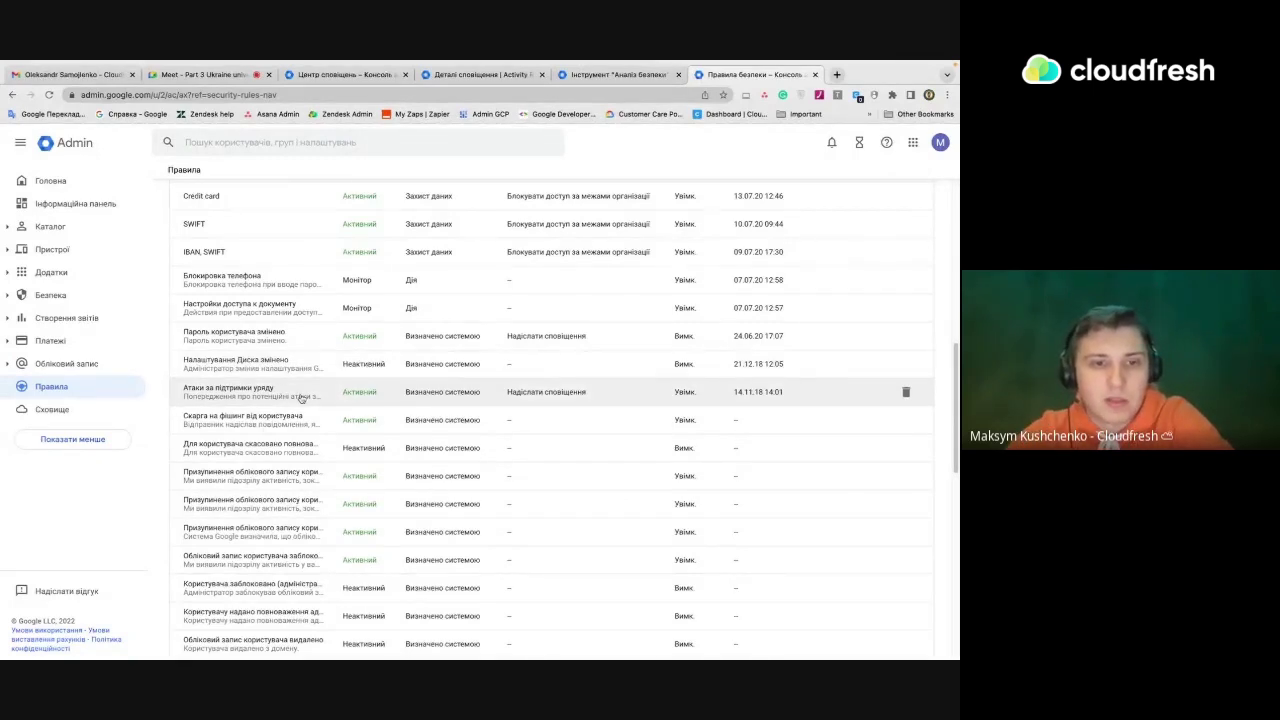
scroll(406, 392, "down", 1)
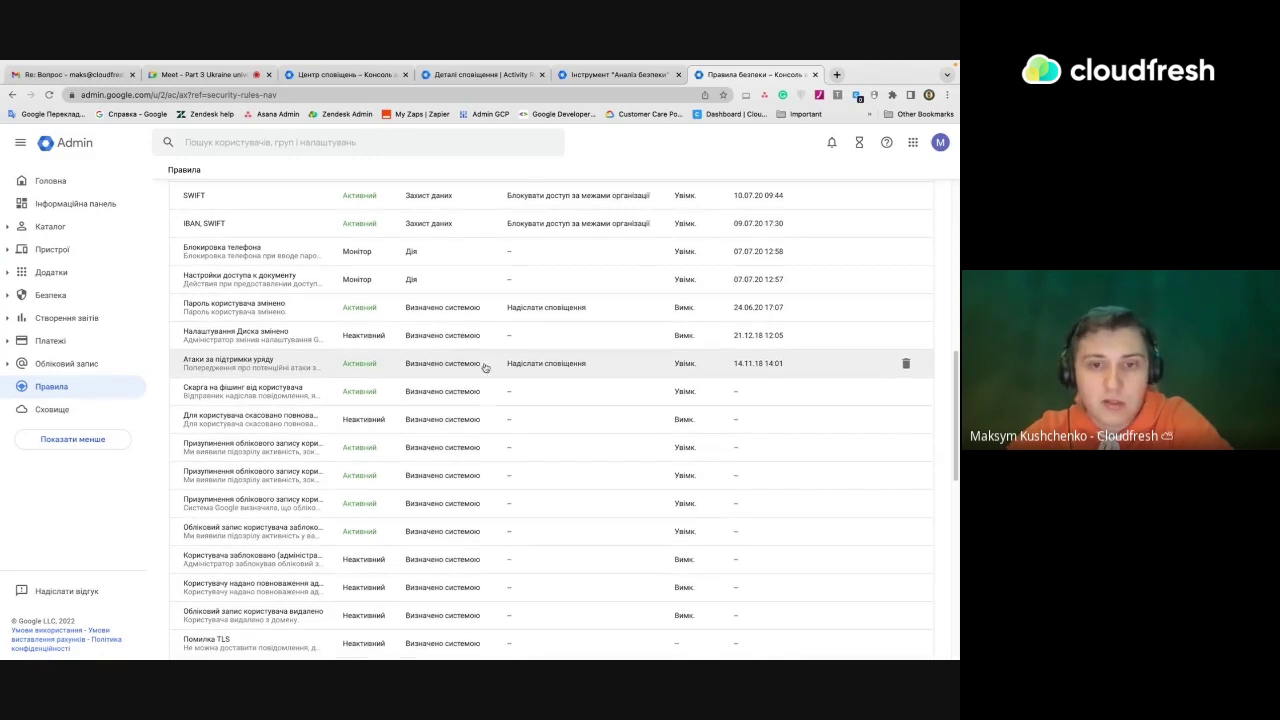
scroll(417, 360, "down", 3)
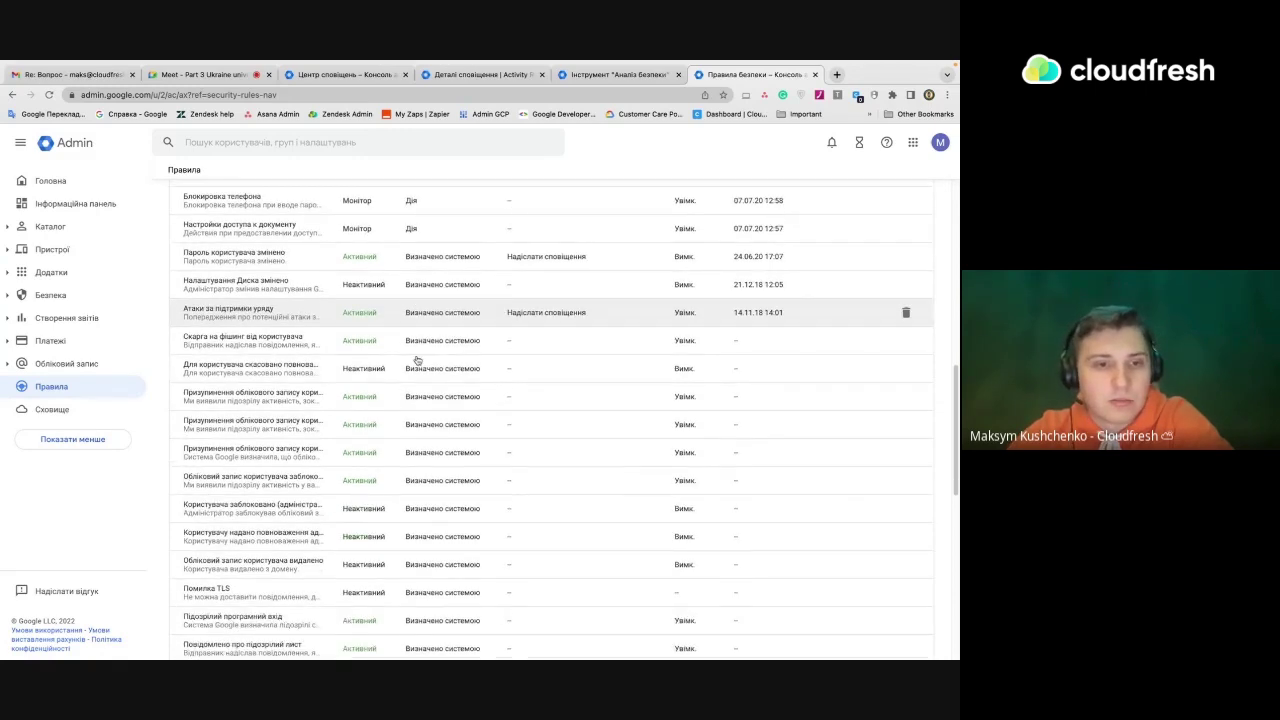
scroll(417, 360, "down", 10)
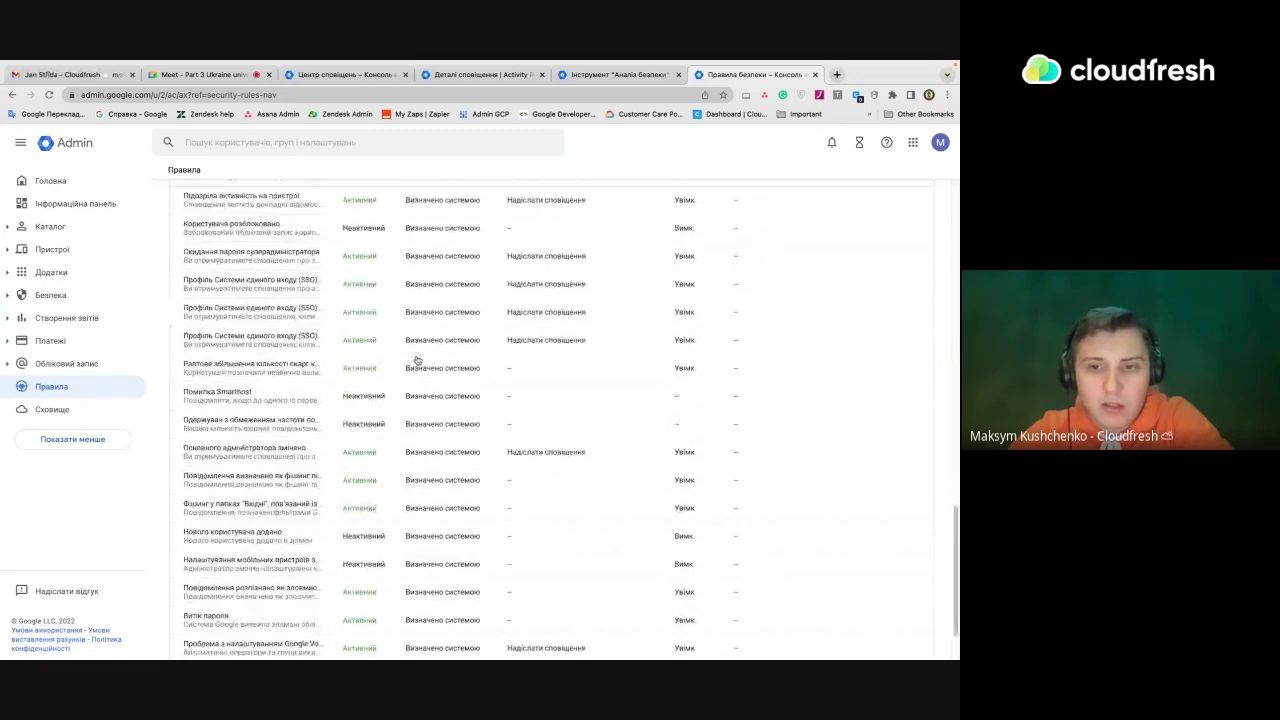
scroll(643, 426, "up", 15)
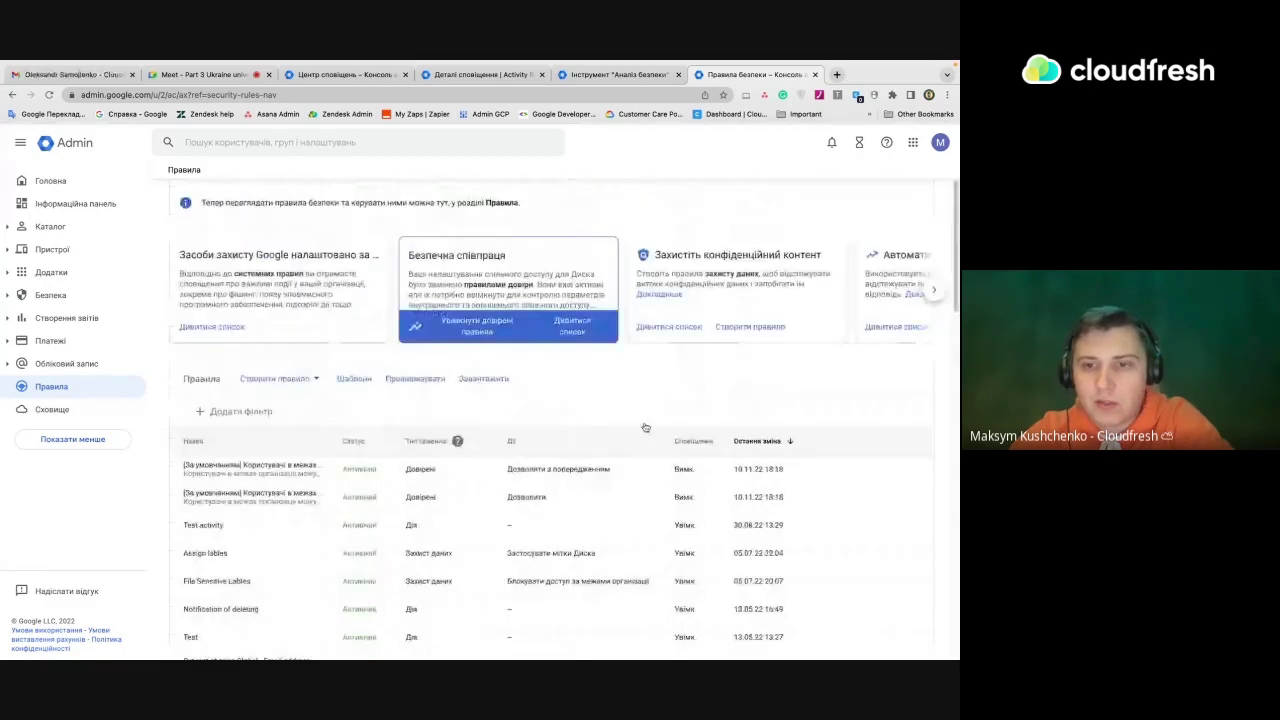
scroll(790, 436, "down", 4)
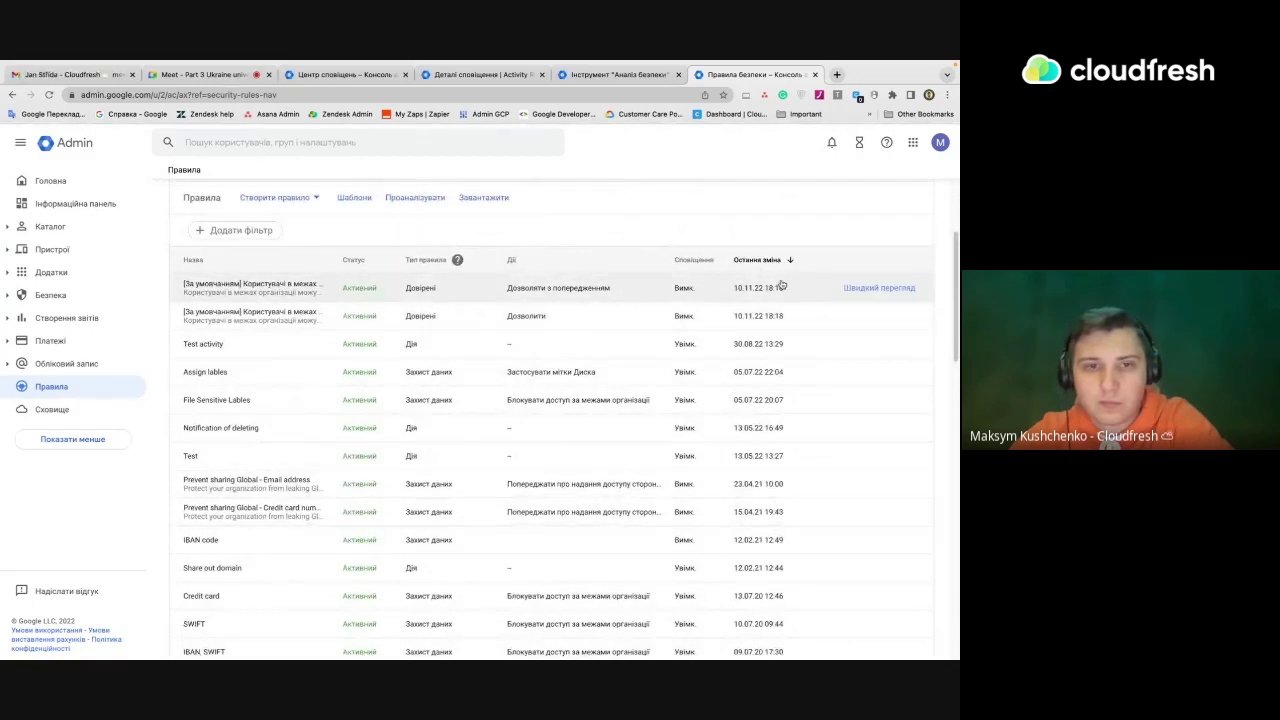
scroll(350, 430, "up", 4)
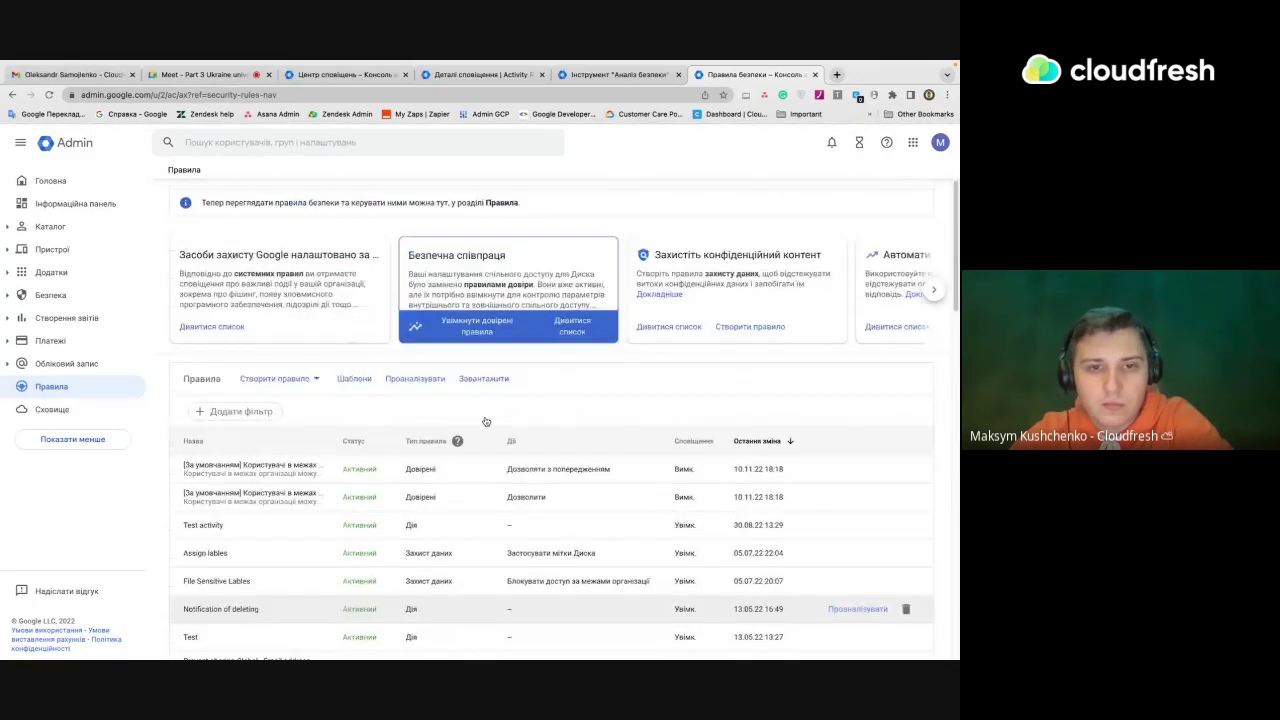
- Look at the Create rule and Add filter options, then open Security > Overview
left_click(292, 380)
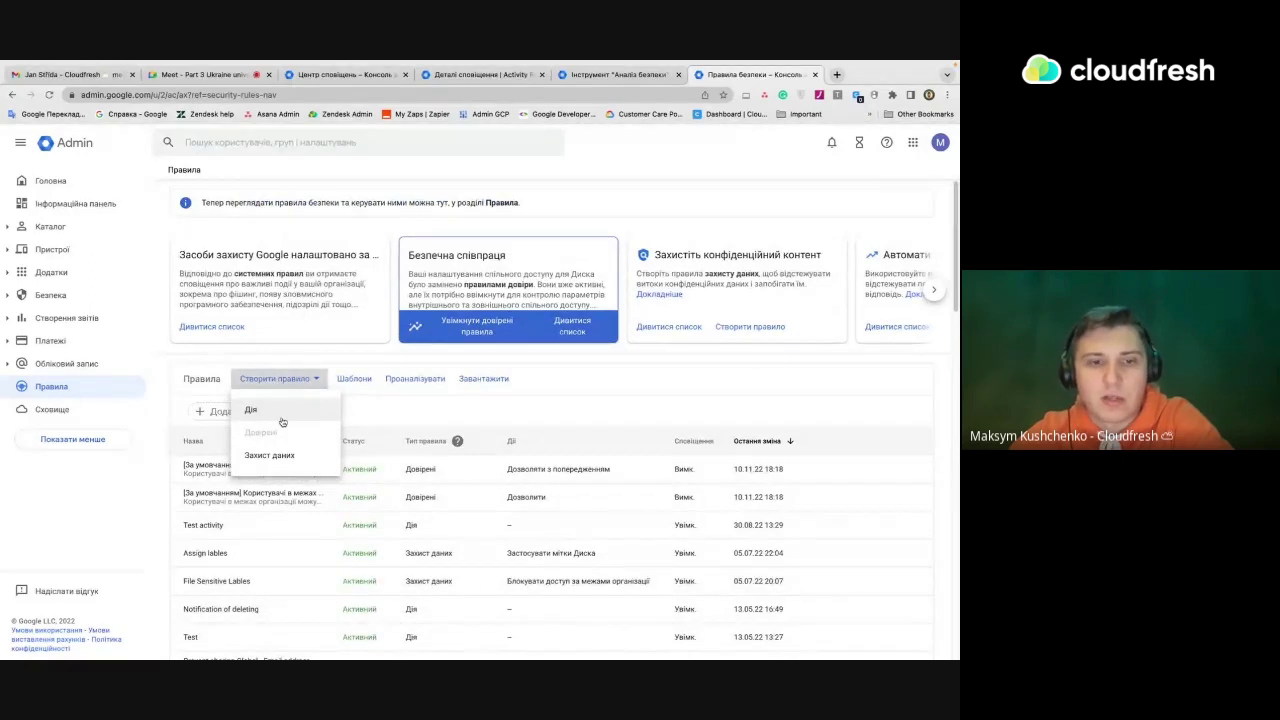
left_click(379, 402)
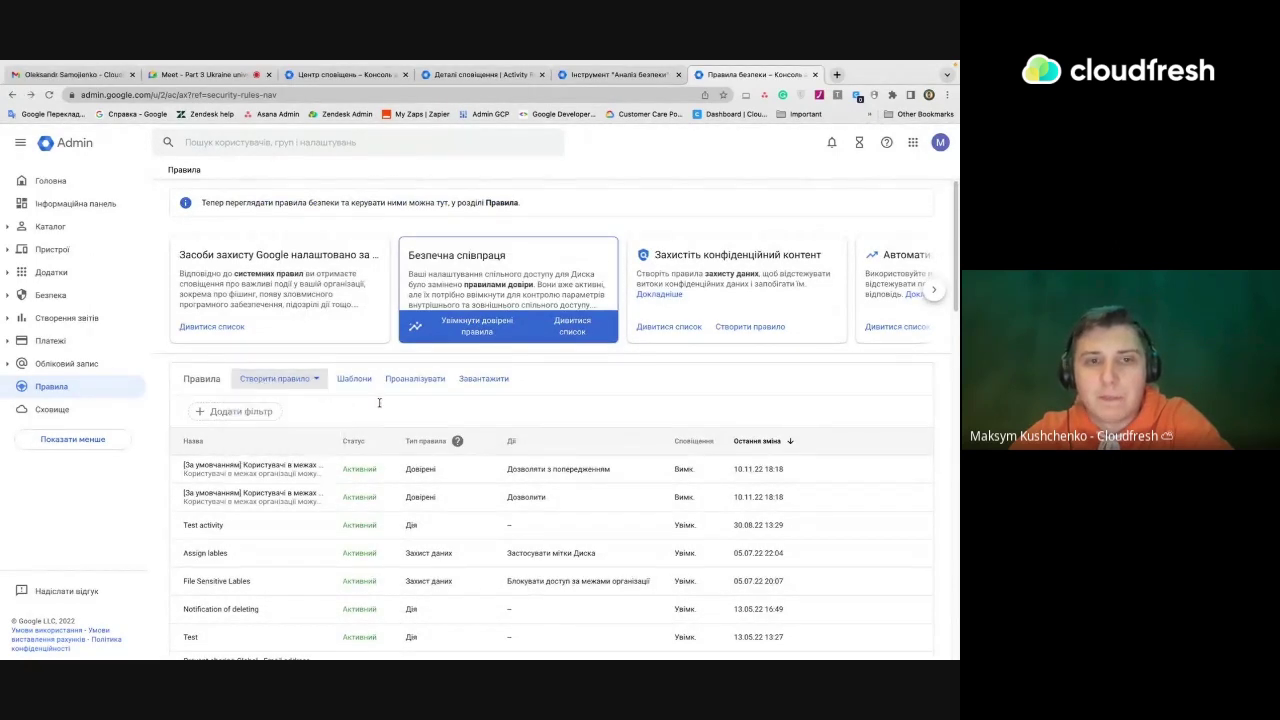
left_click(467, 291)
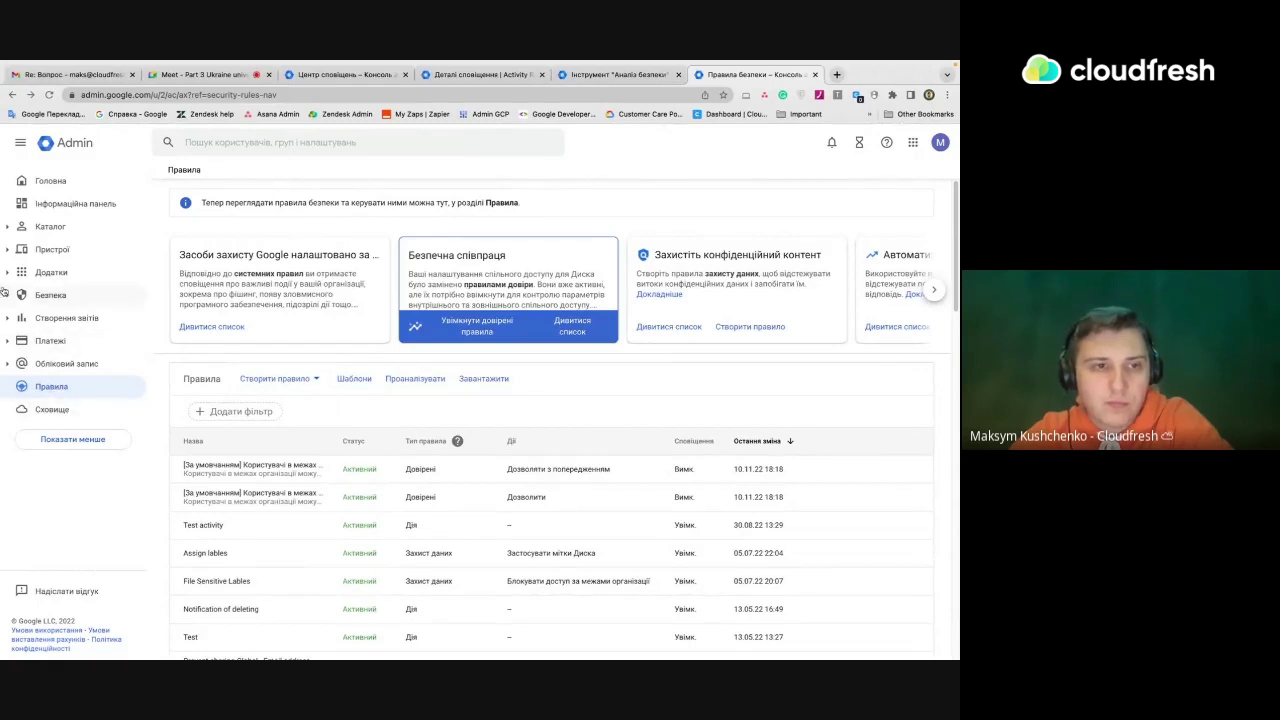
left_click(7, 294)
left_click(50, 314)
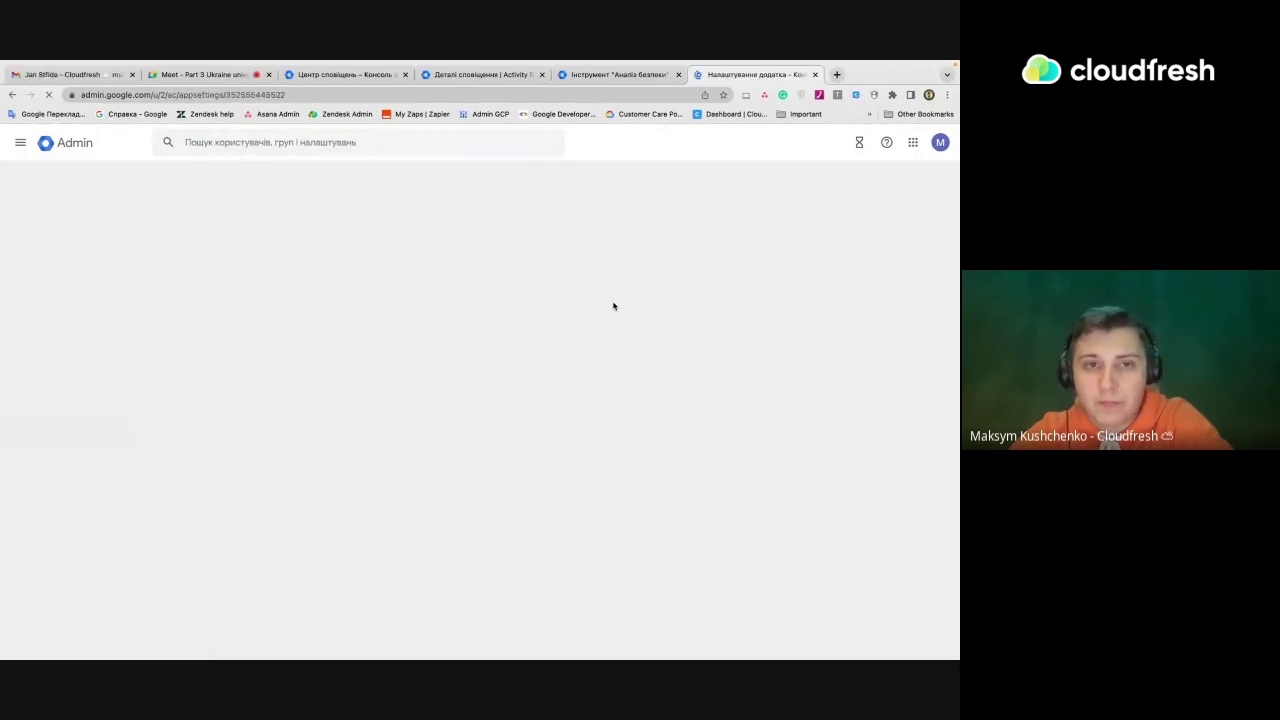
- Expand the Drive statistics table to list all data types, such as email address and SWIFT
scroll(614, 306, "down", 3)
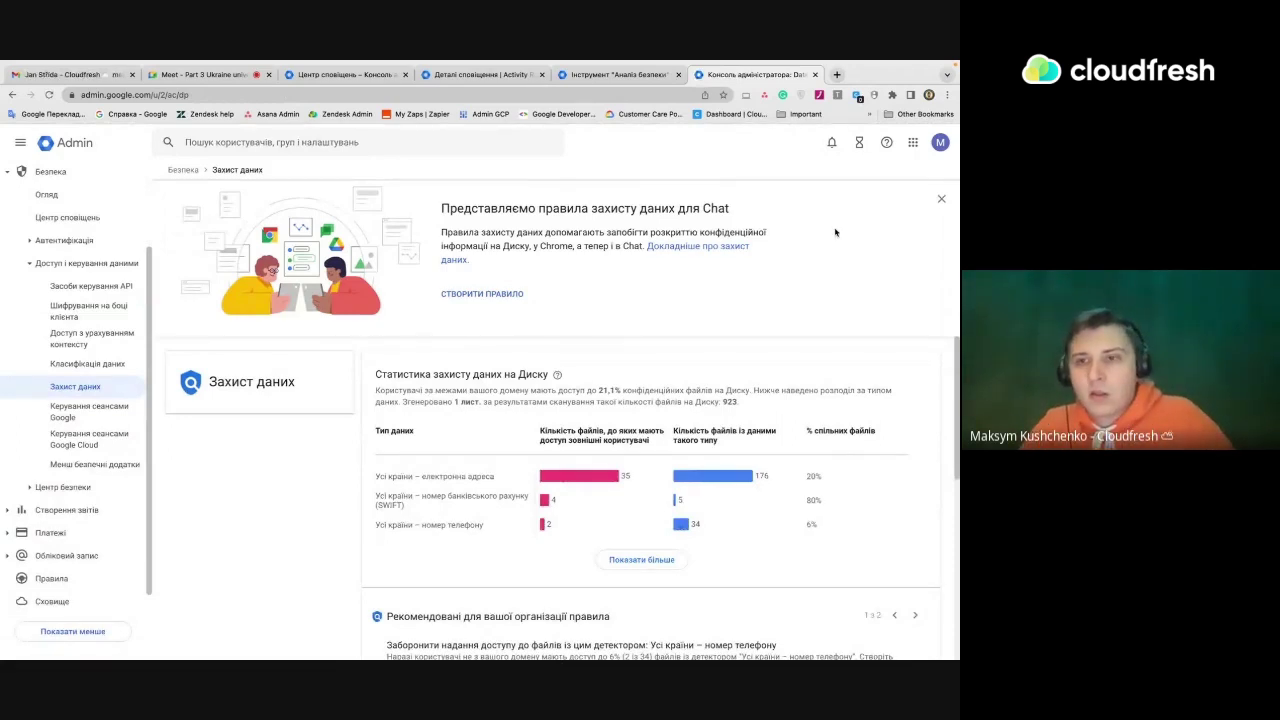
scroll(632, 263, "down", 3)
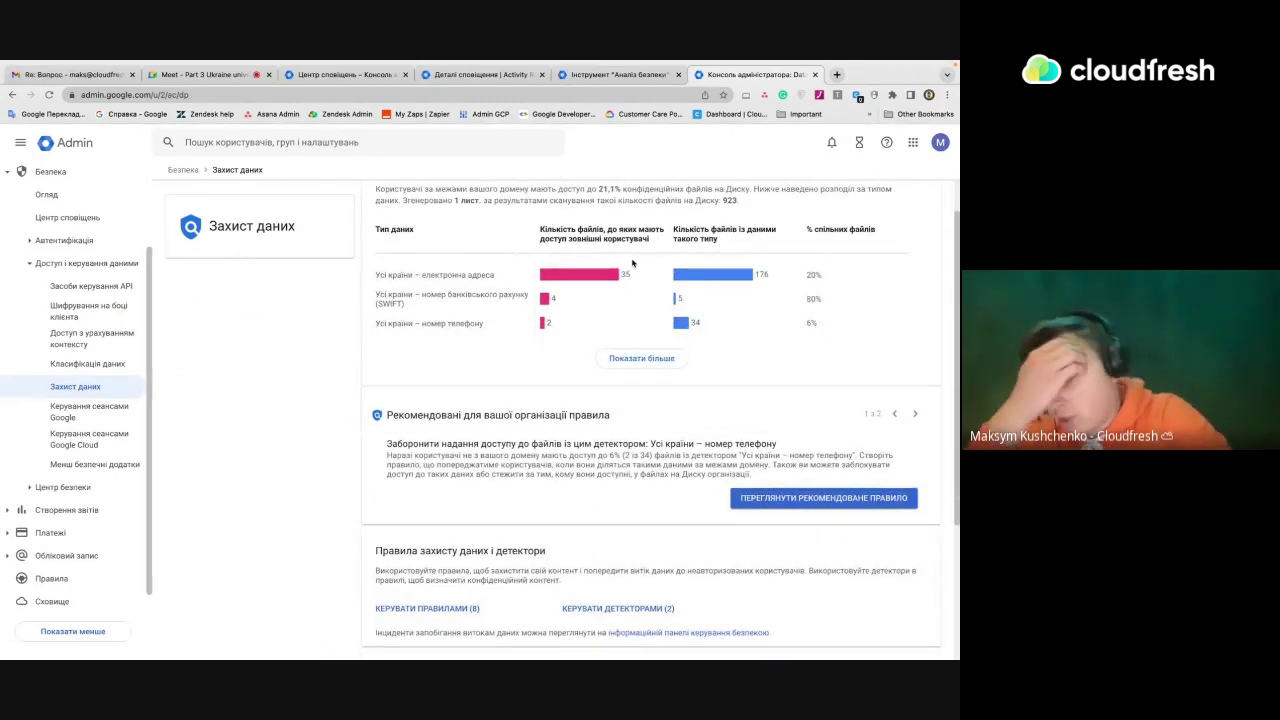
scroll(632, 263, "up", 1)
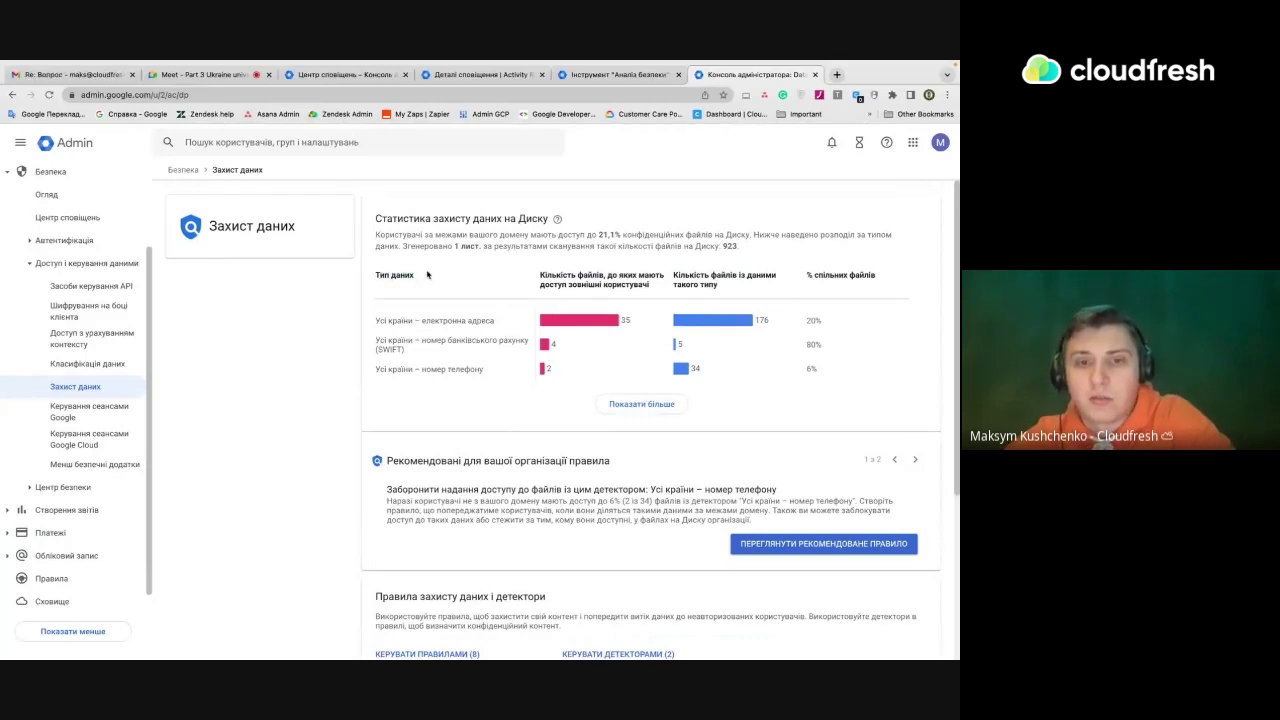
left_click_drag(376, 321, 500, 321)
left_click(502, 321)
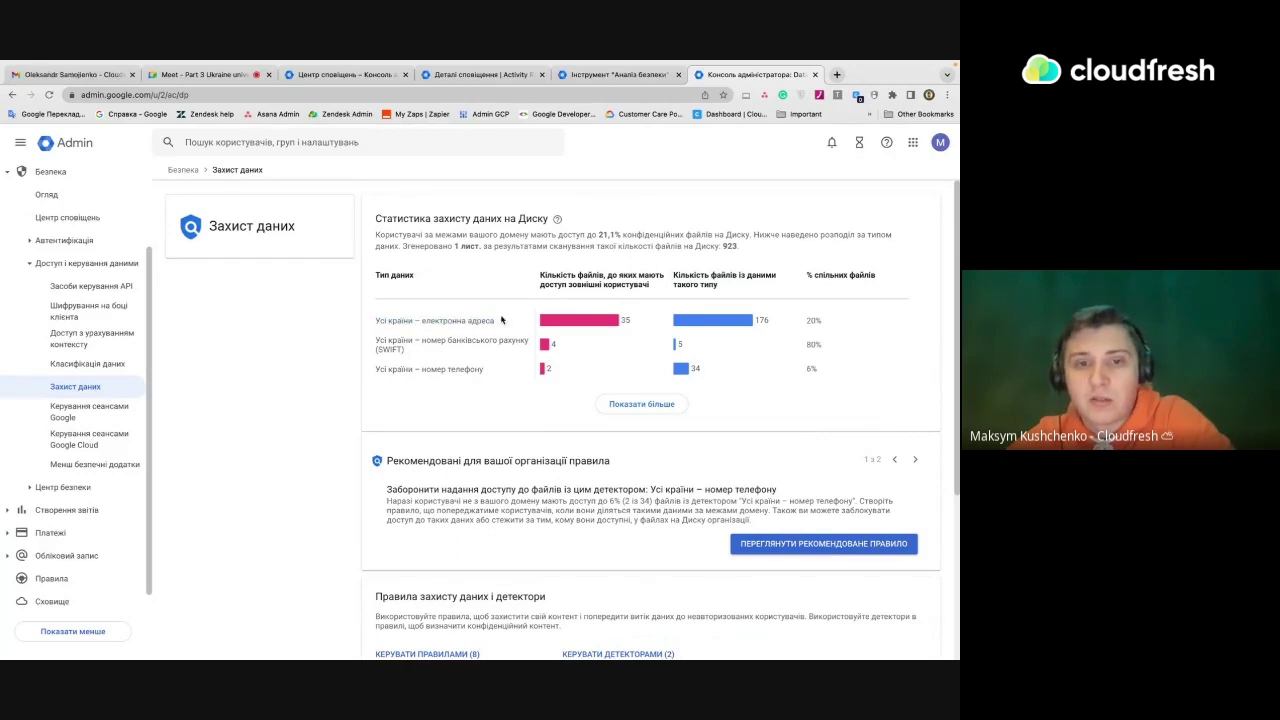
left_click_drag(423, 340, 452, 356)
left_click(426, 366)
left_click(641, 404)
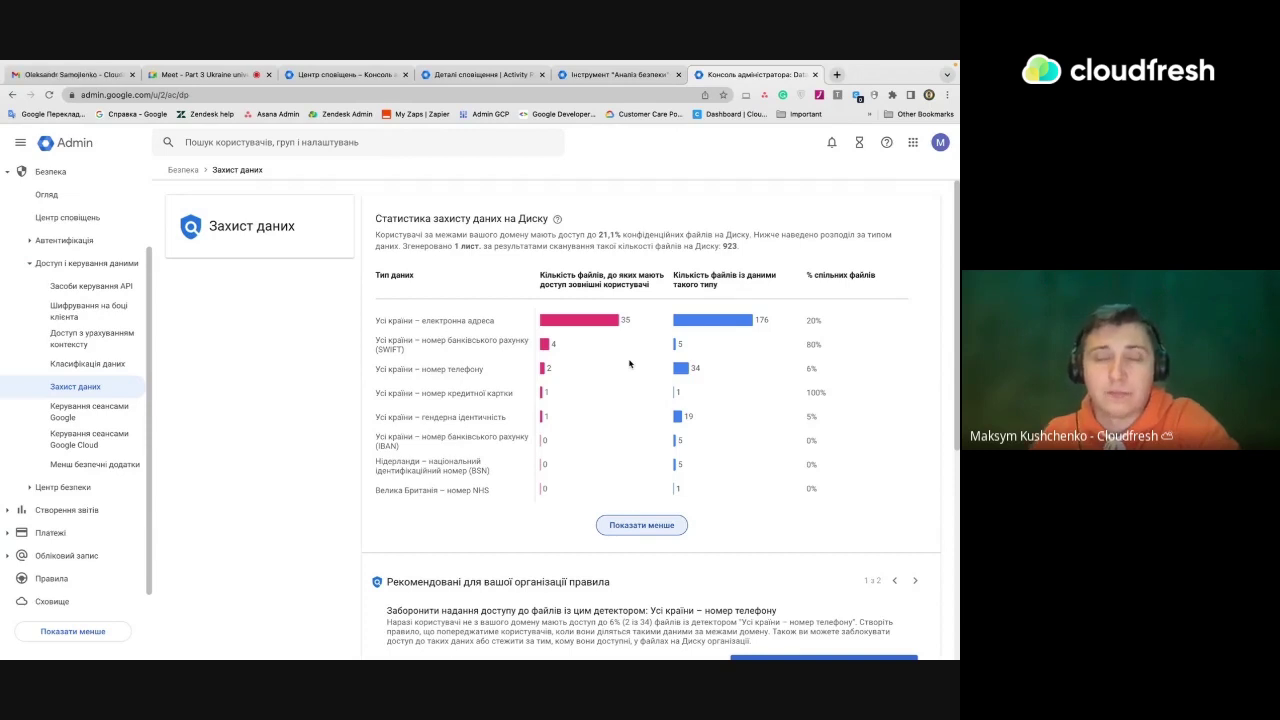
- Review the Drive summary: externals can access 21.1% of confidential files among 923 scanned
scroll(629, 364, "down", 1)
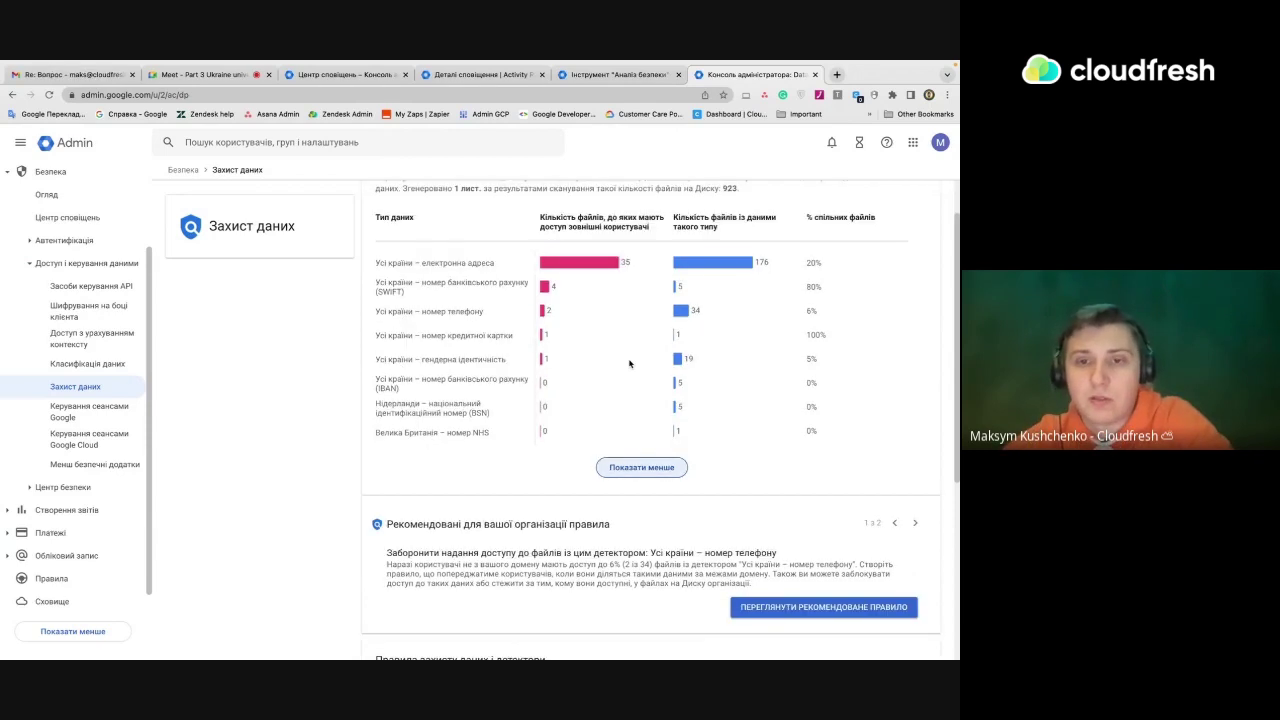
scroll(629, 364, "up", 2)
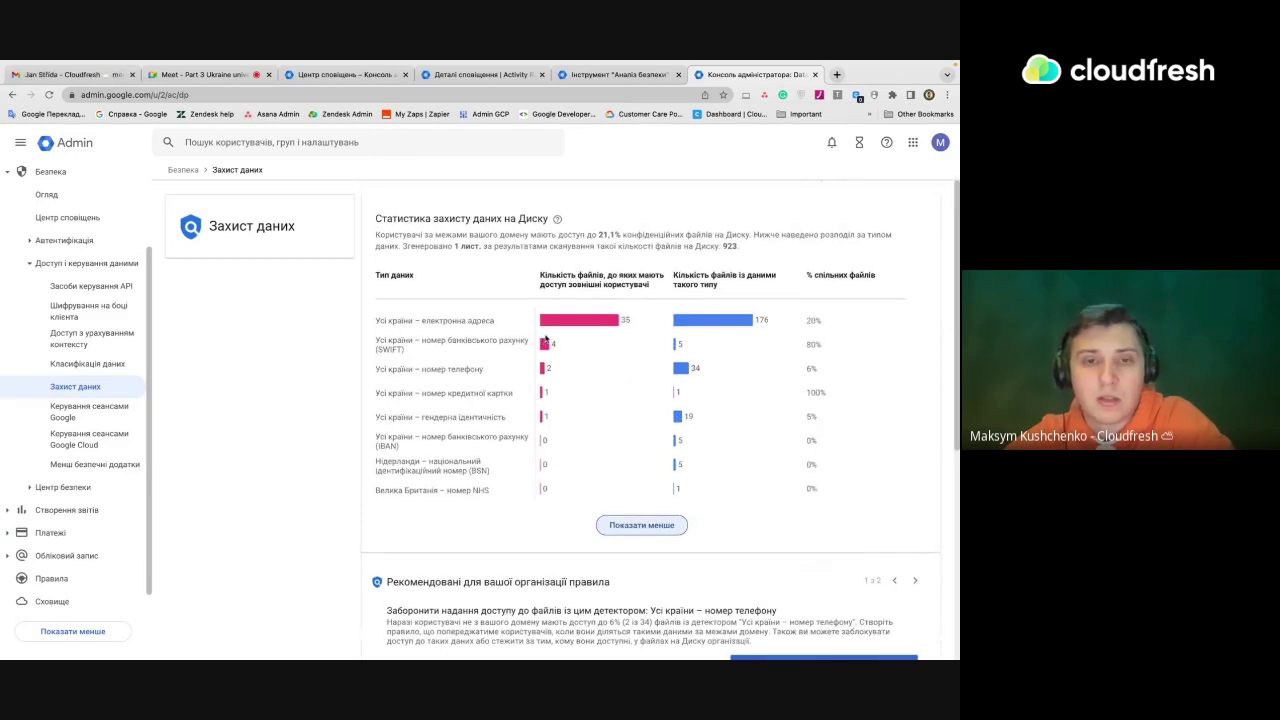
scroll(568, 243, "down", 1)
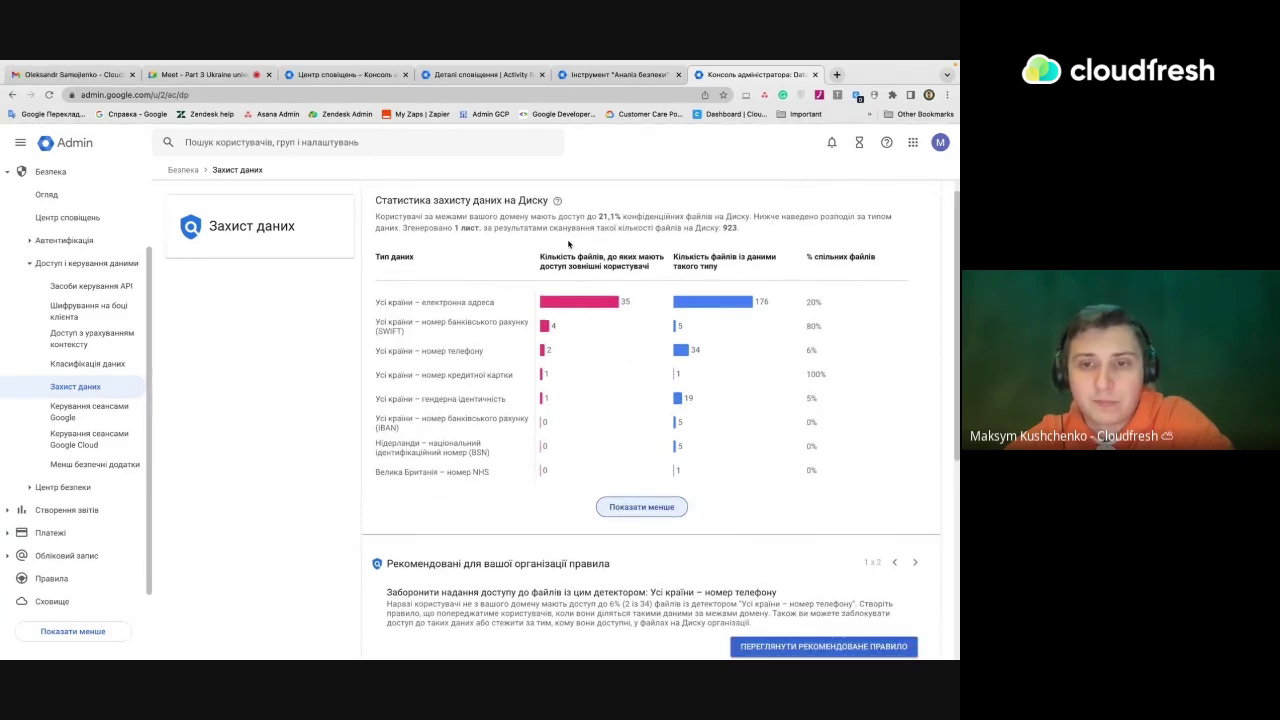
scroll(652, 415, "up", 1)
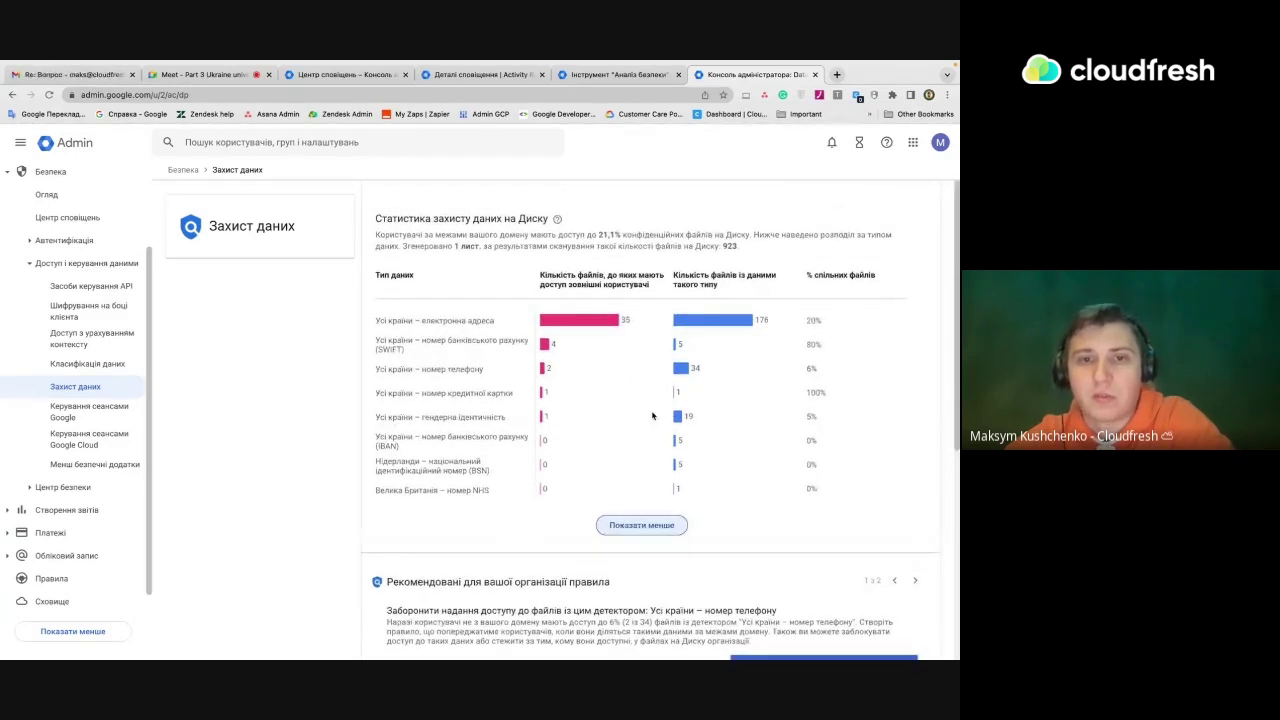
left_click_drag(375, 236, 766, 258)
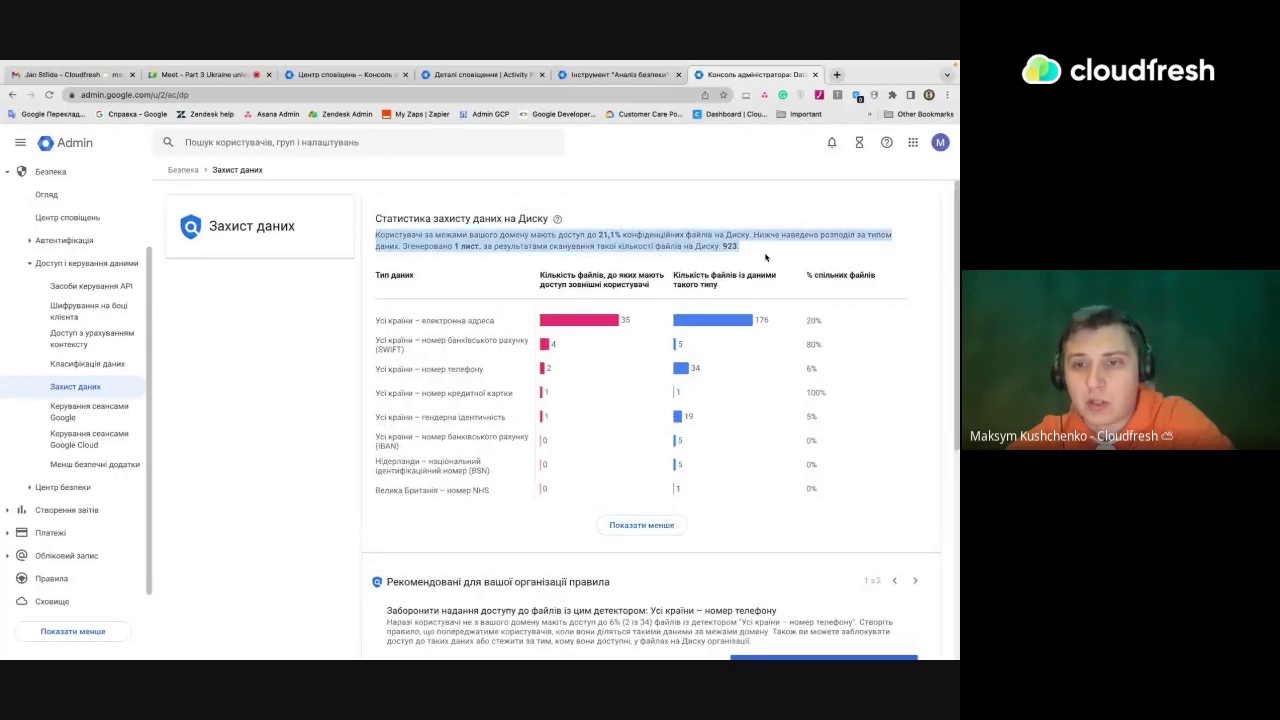
scroll(698, 251, "up", 5)
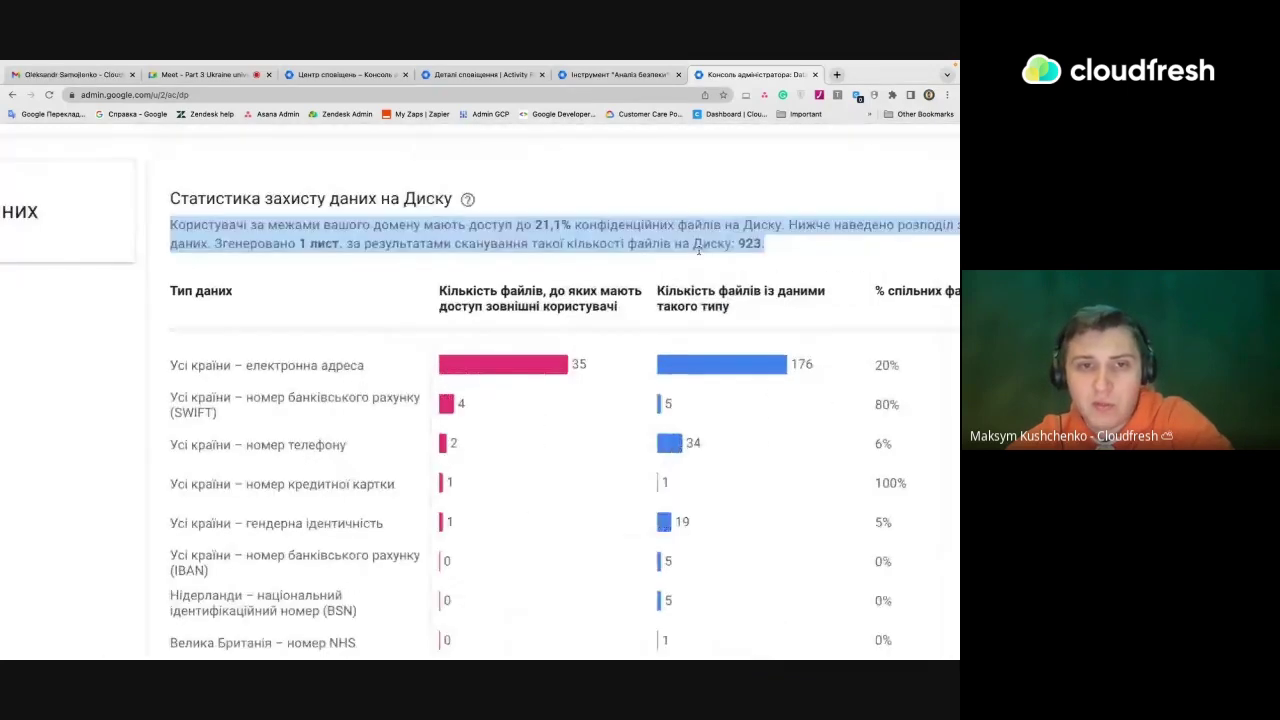
scroll(229, 222, "up", 2)
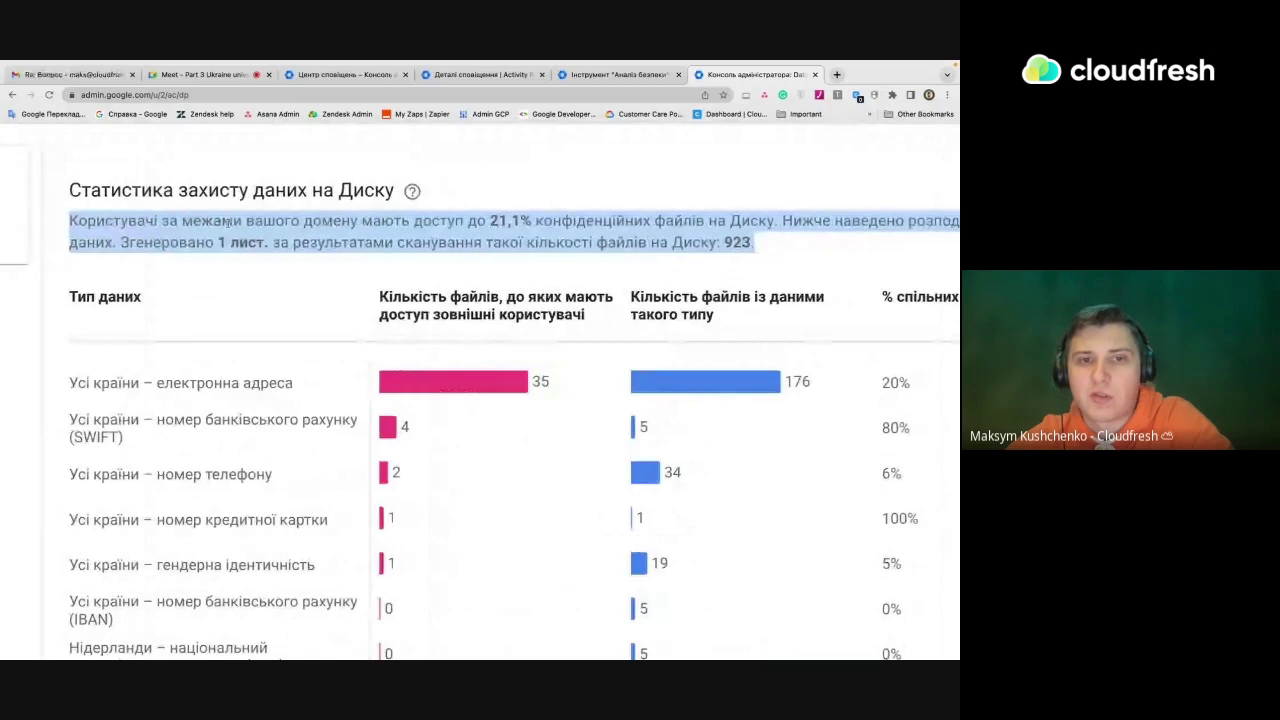
scroll(229, 222, "right", 3)
left_click_drag(371, 215, 562, 219)
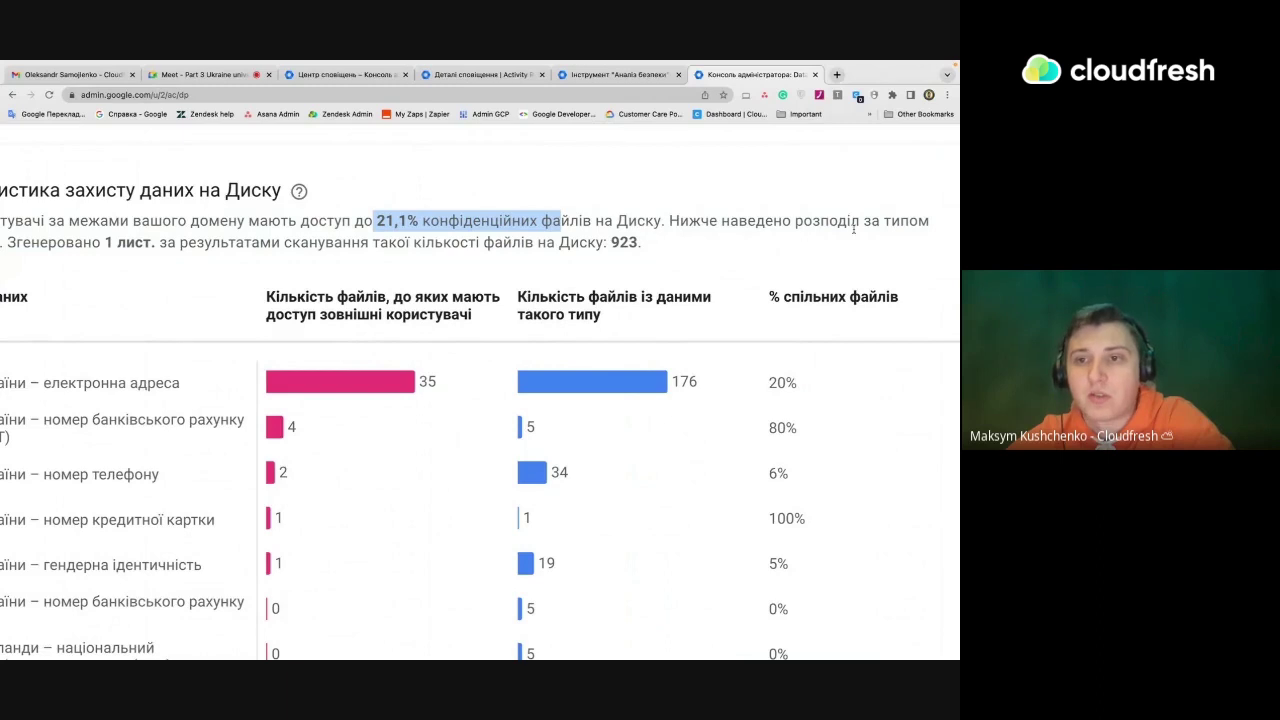
scroll(660, 240, "left", 2)
scroll(668, 245, "left", 3)
left_click_drag(190, 242, 570, 243)
left_click(570, 243)
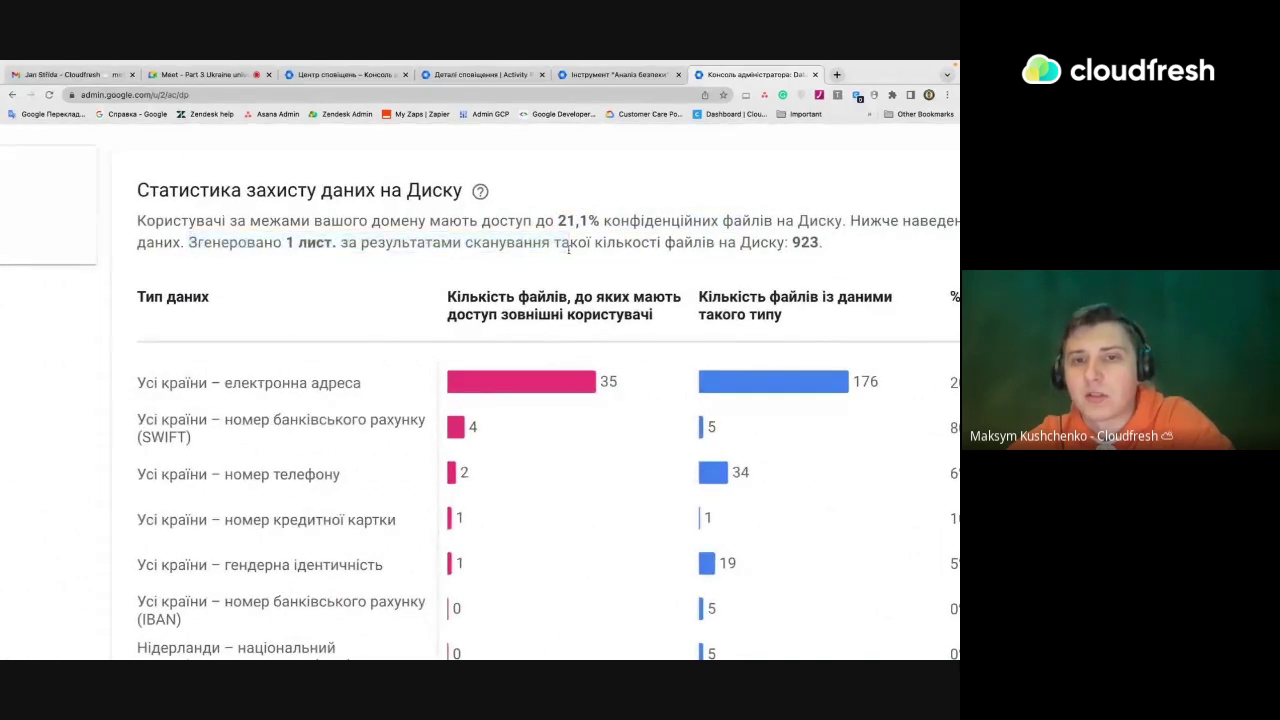
scroll(667, 248, "right", 1)
scroll(667, 248, "down", 5)
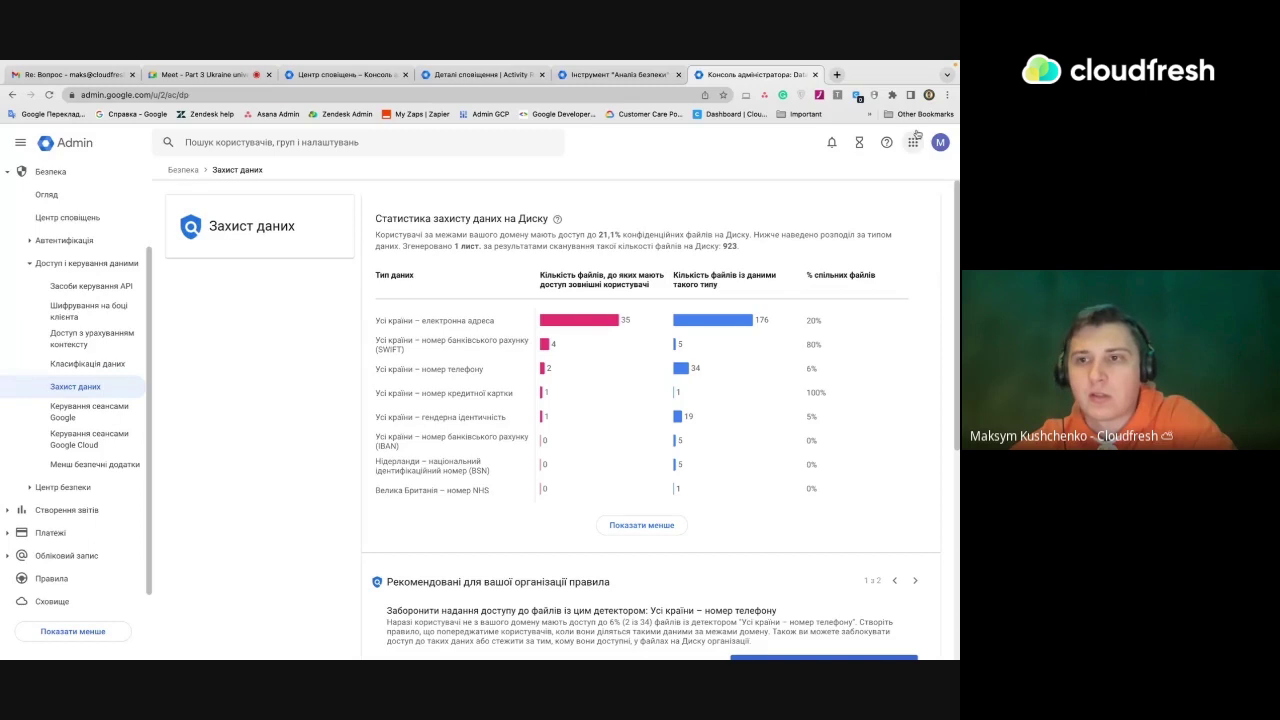
- Open the Google apps launcher, then dismiss it
left_click(913, 141)
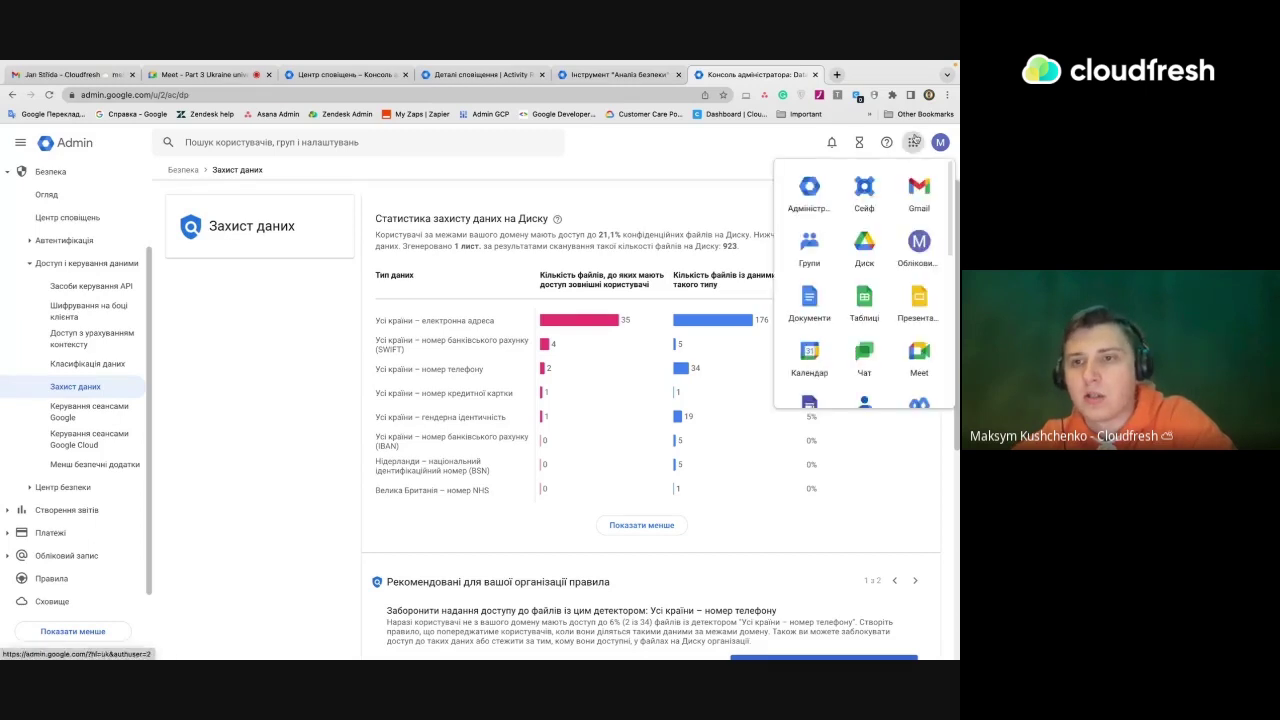
scroll(845, 257, "down", 2)
scroll(845, 257, "down", 2)
scroll(845, 257, "up", 4)
left_click(667, 192)
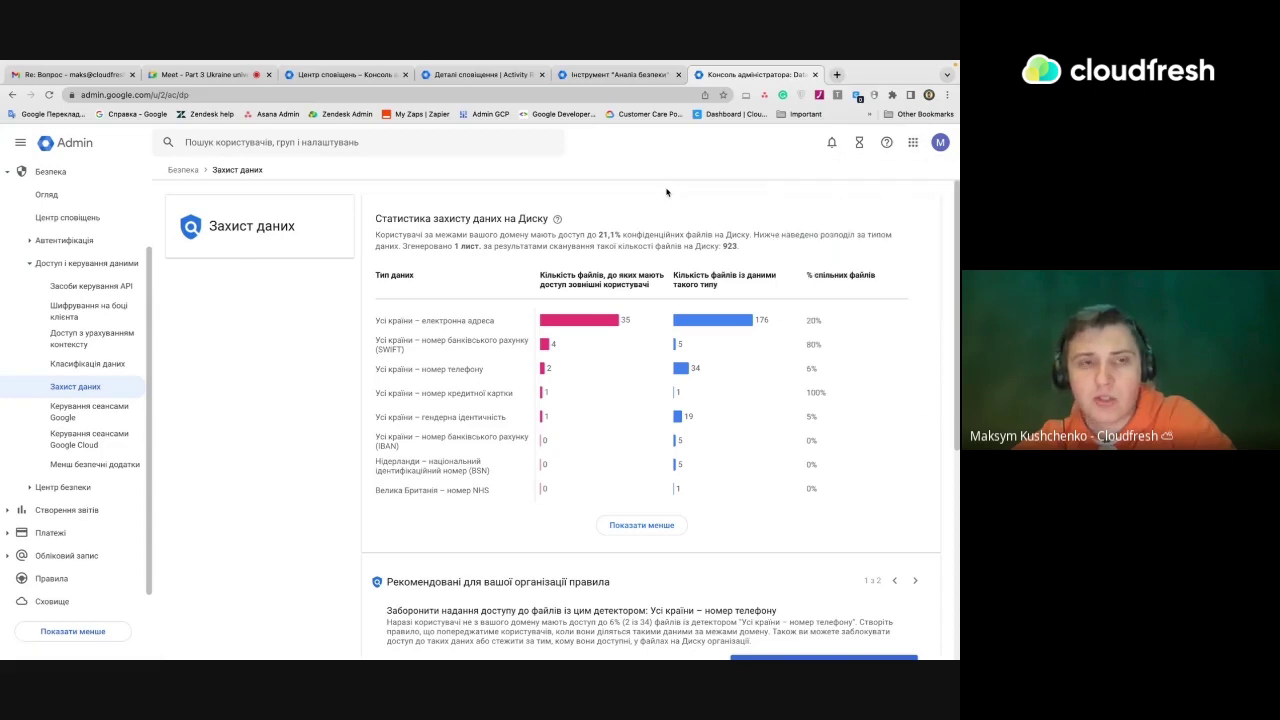
mouse_move(688, 63)
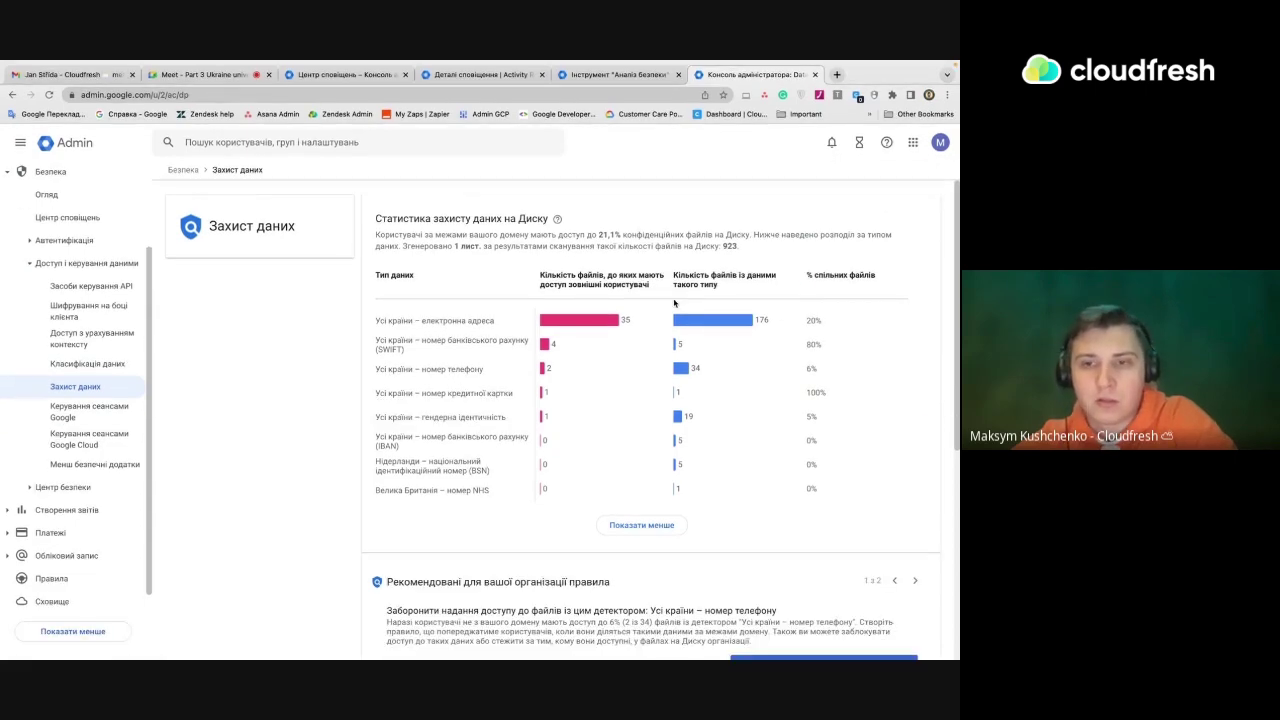
- Go to Manage detectors to list the two Конф. данные detectors
scroll(679, 352, "down", 3)
scroll(902, 255, "up", 3)
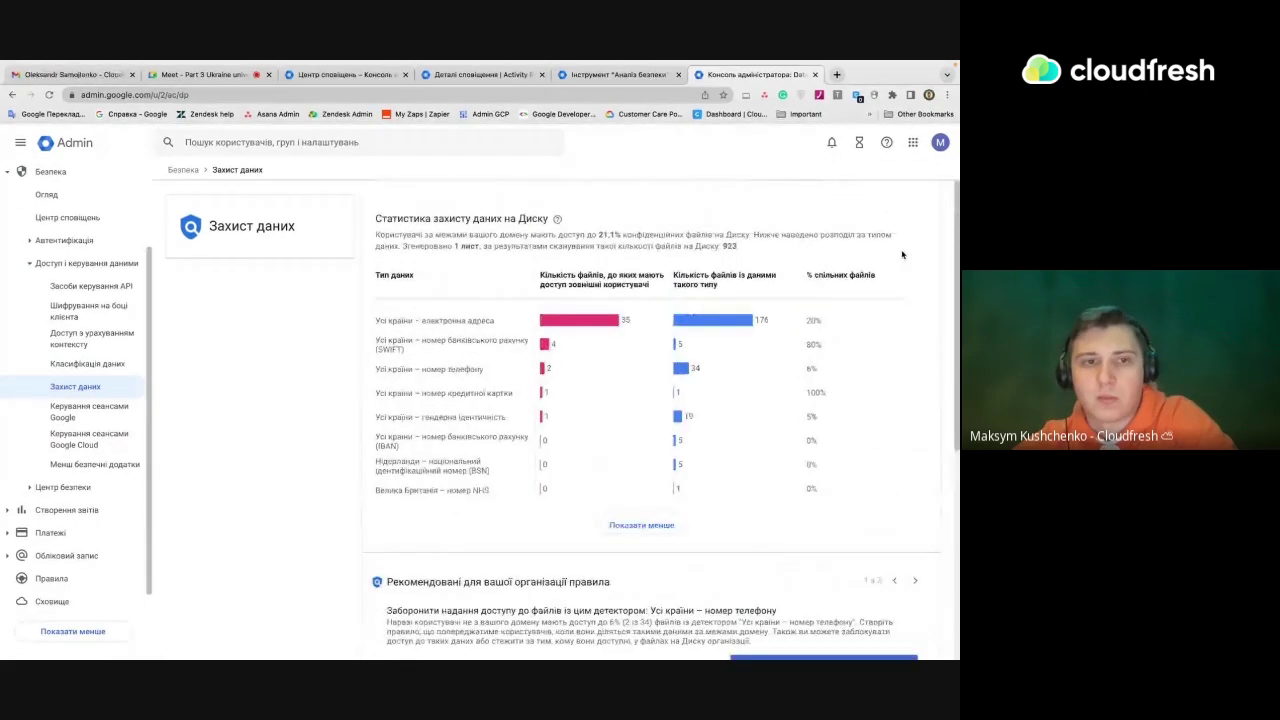
scroll(902, 255, "down", 3)
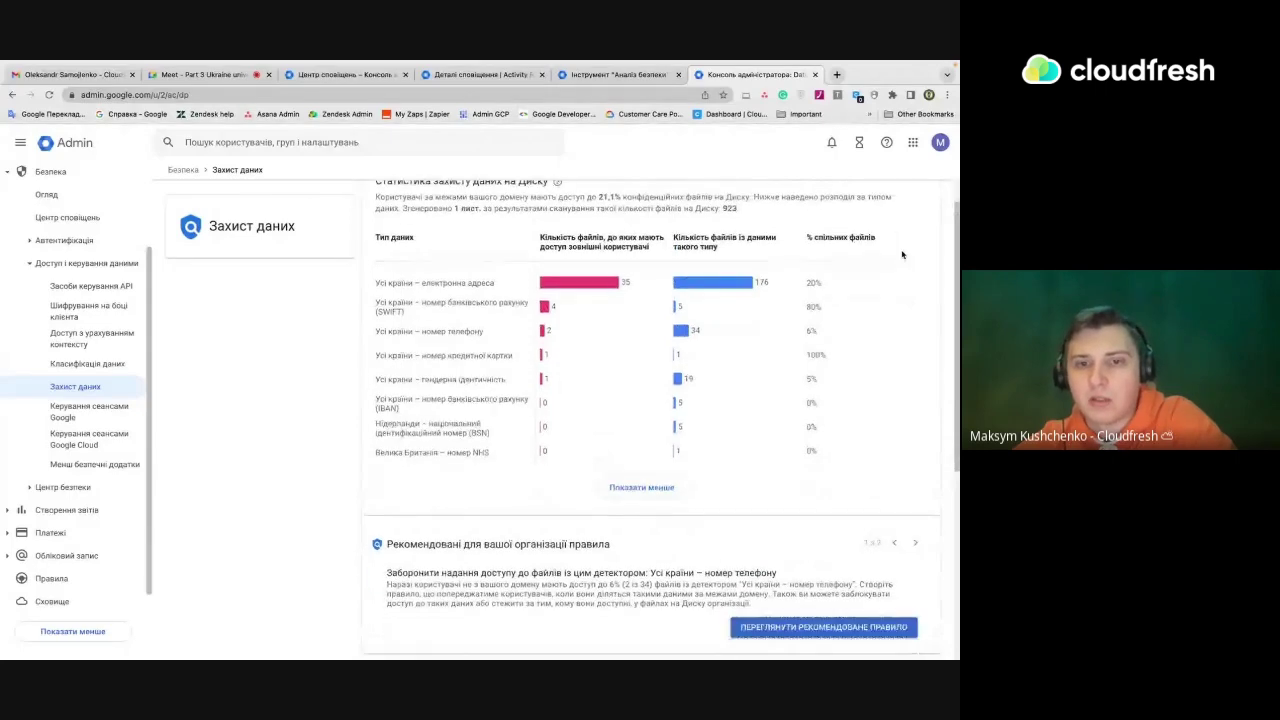
scroll(783, 380, "down", 3)
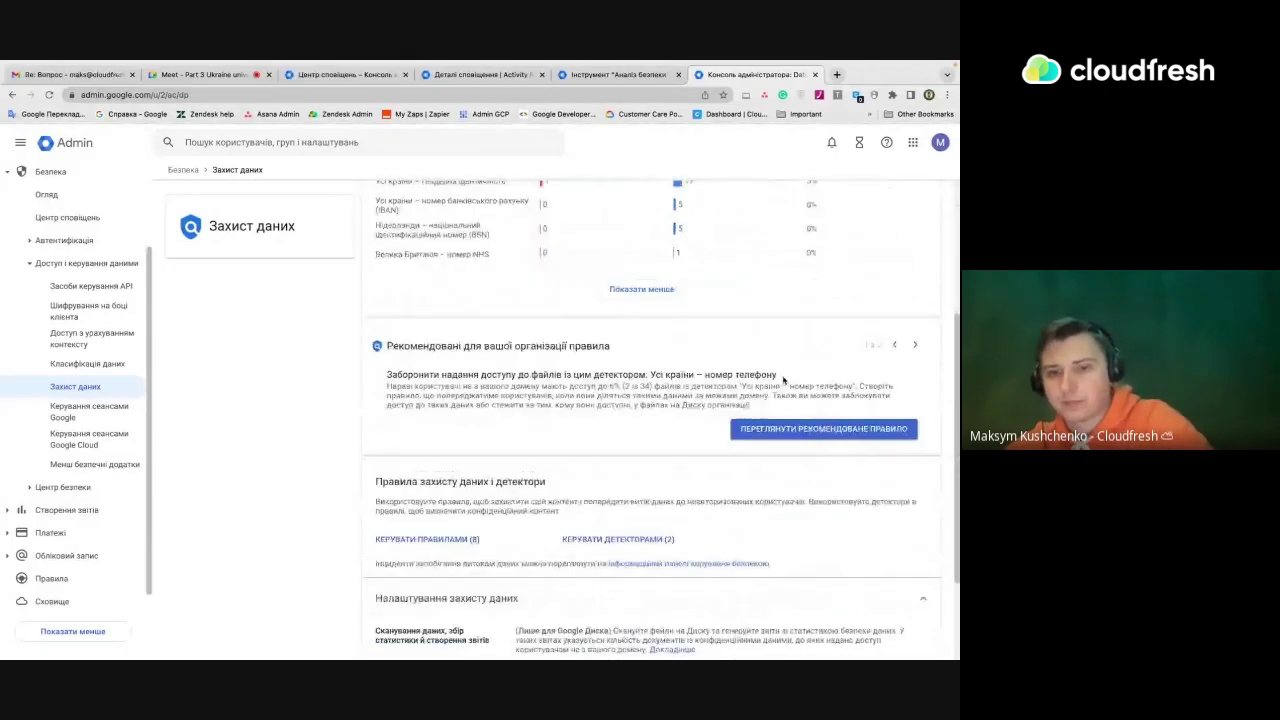
scroll(783, 380, "down", 1)
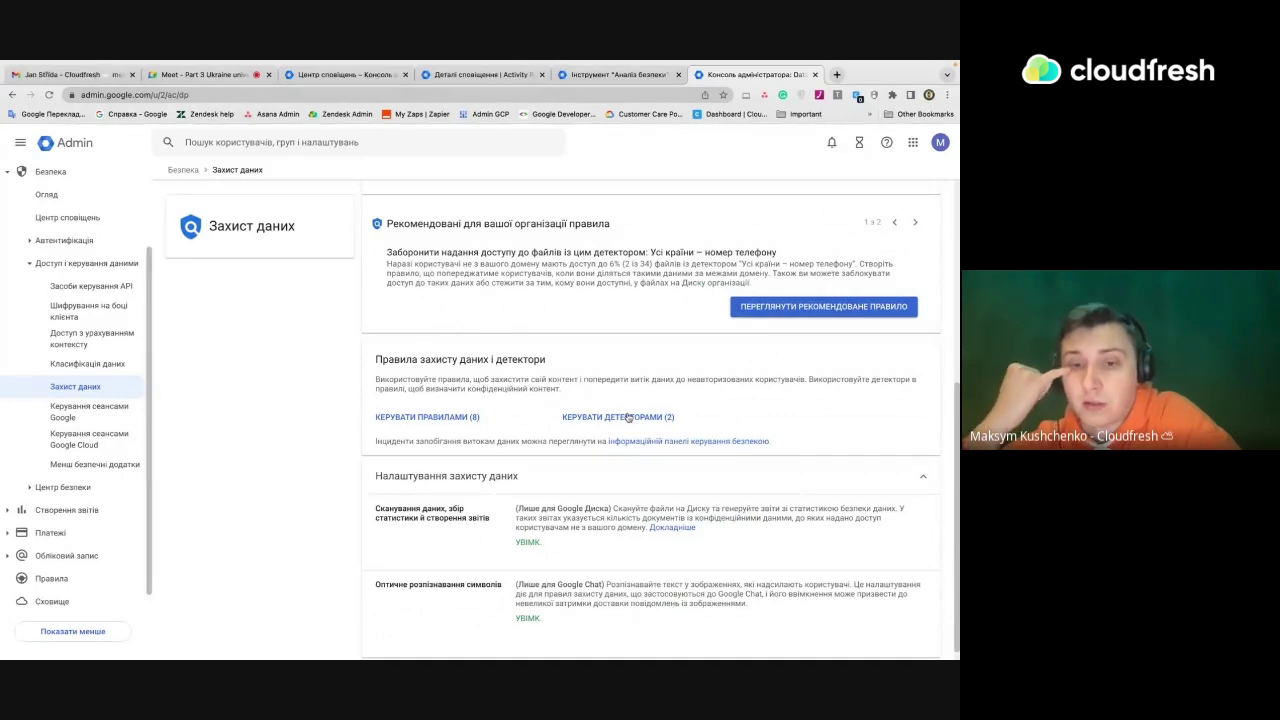
left_click(628, 417)
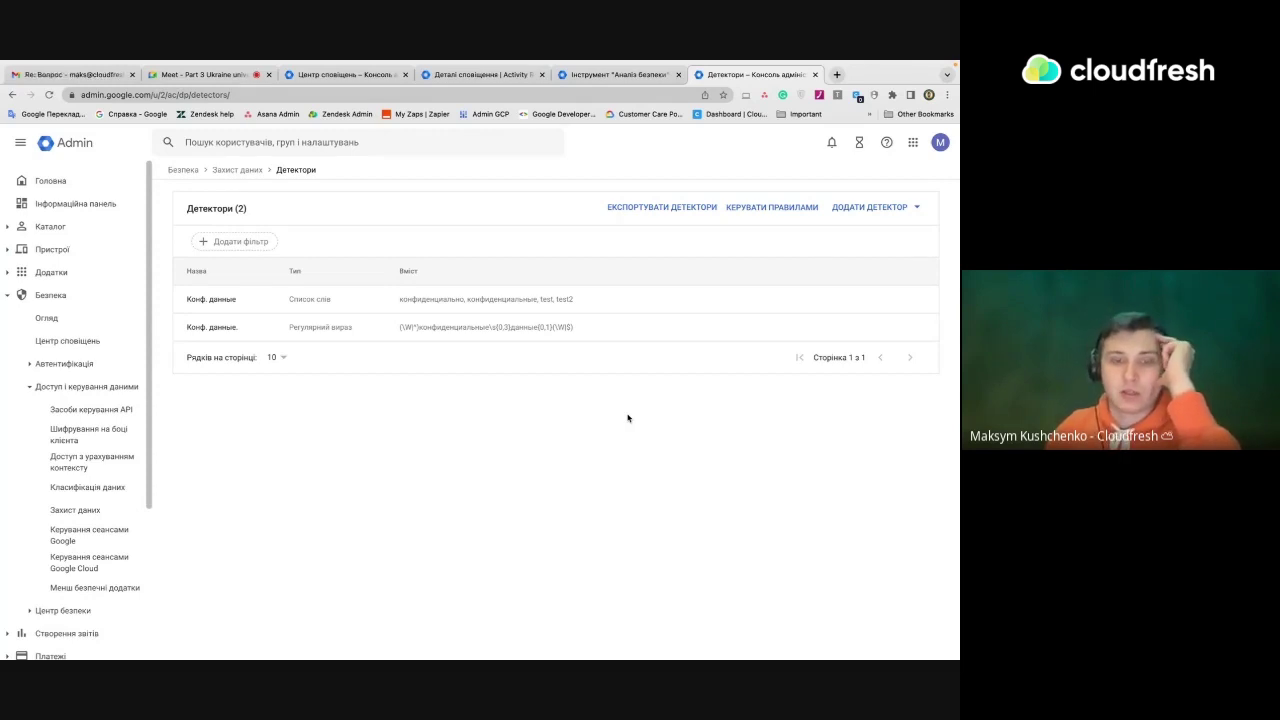
- Open the Конф. данные word-list detector with its 4 words and start the ДОДАТИ СЛОВА dialog
left_click(282, 303)
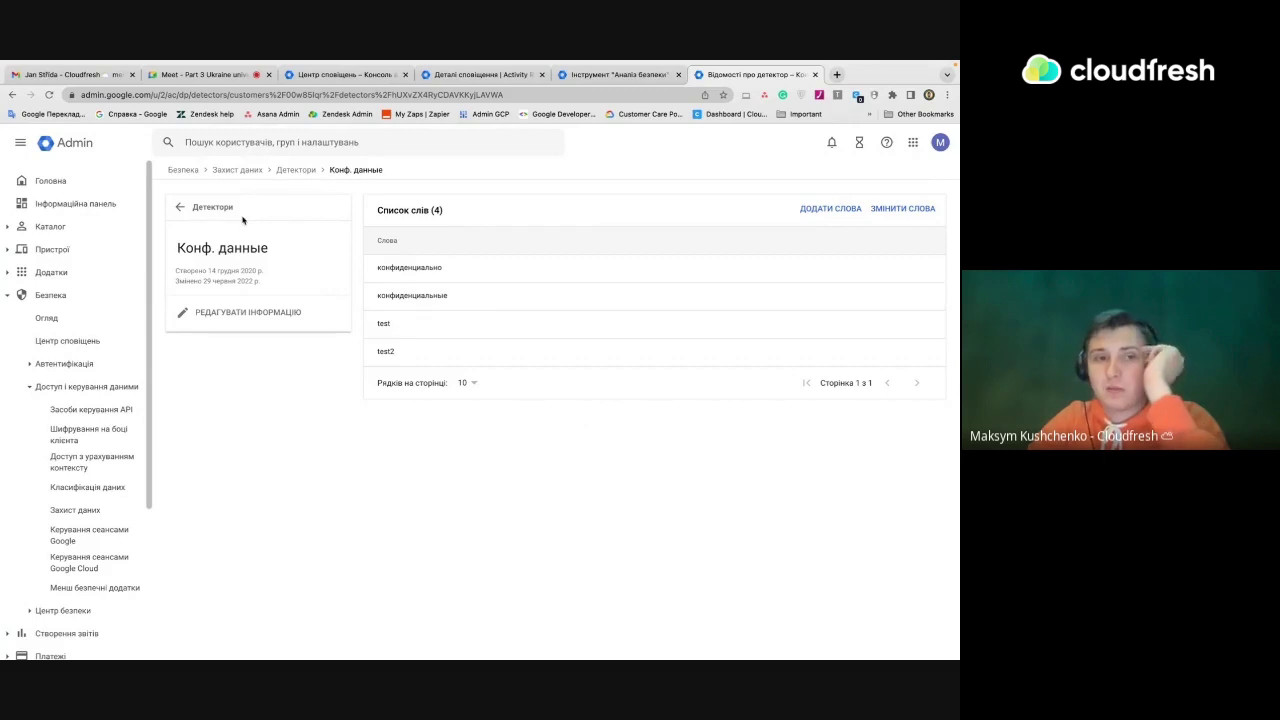
left_click_drag(175, 247, 259, 247)
left_click(291, 245)
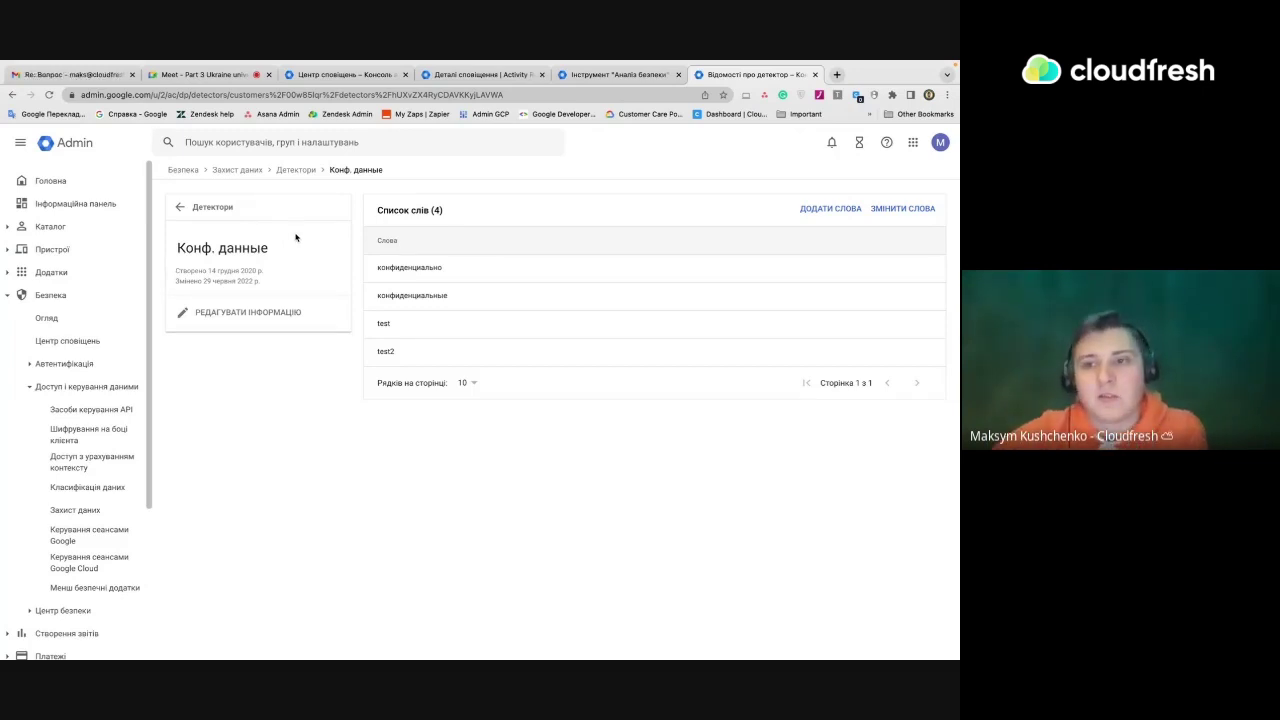
left_click(815, 208)
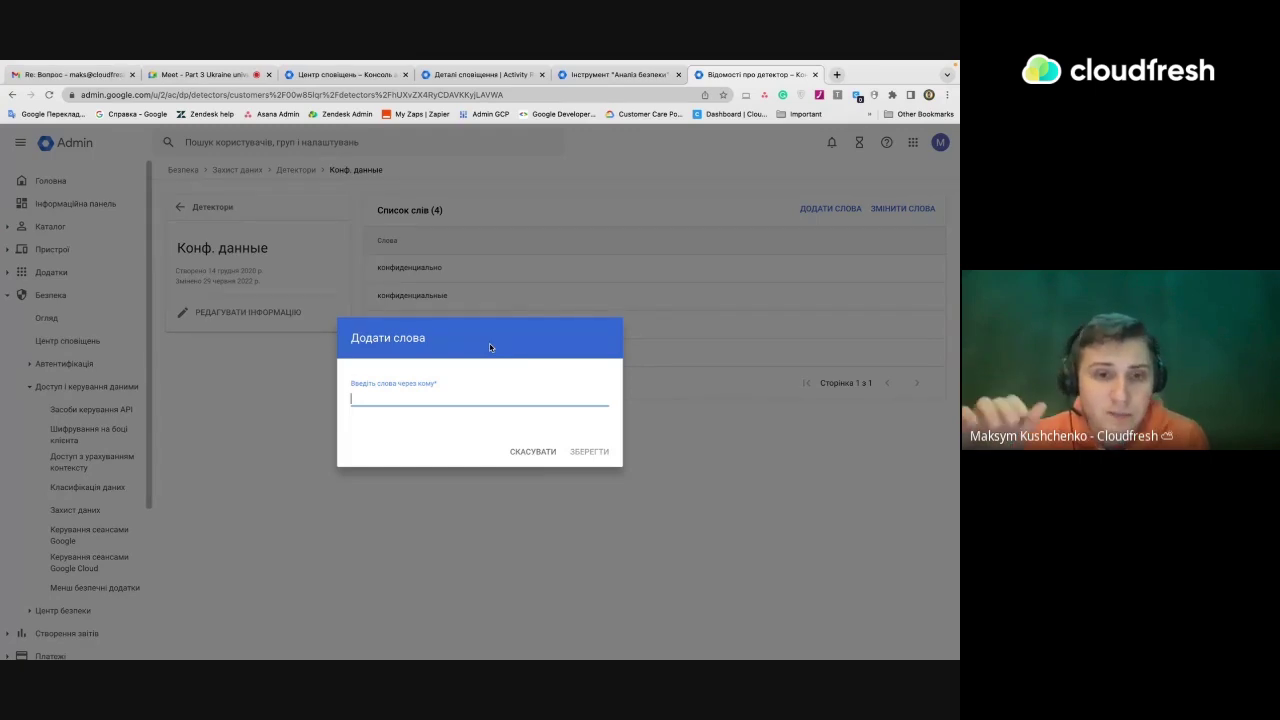
- Save the word мннннпнп to the Конф. данные list and return to Детектори
type("мннннпнп")
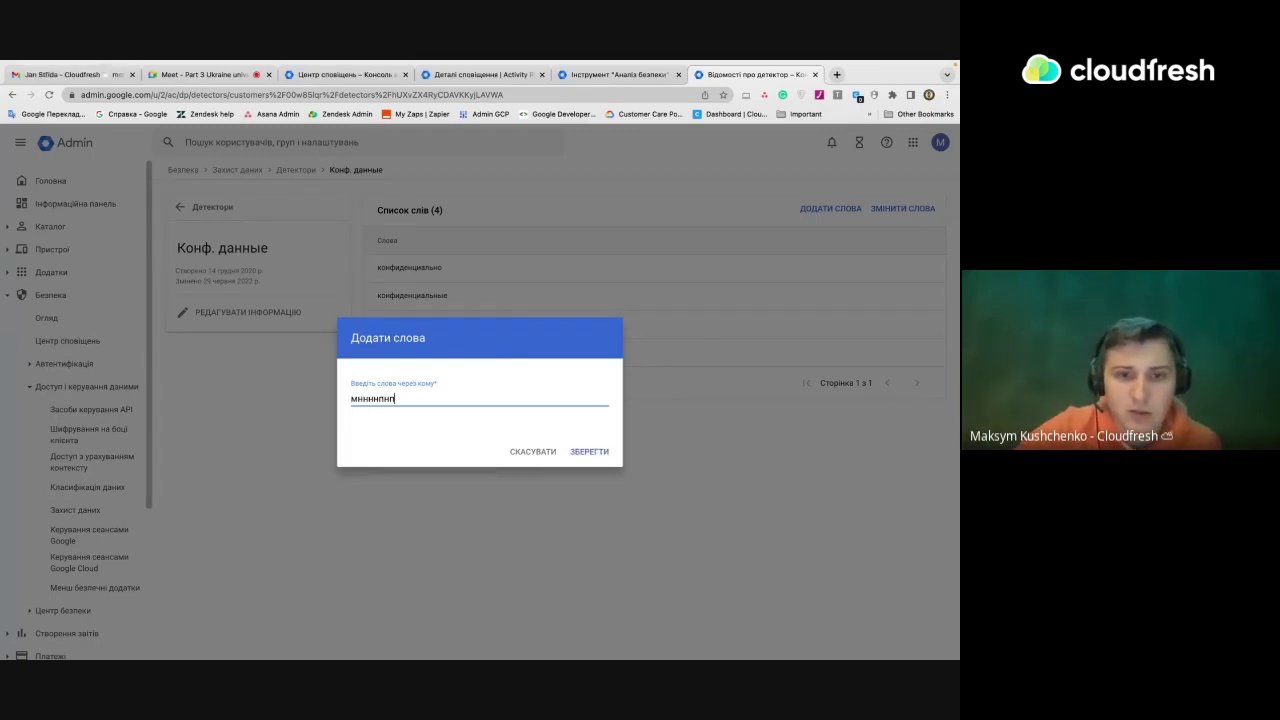
left_click(572, 451)
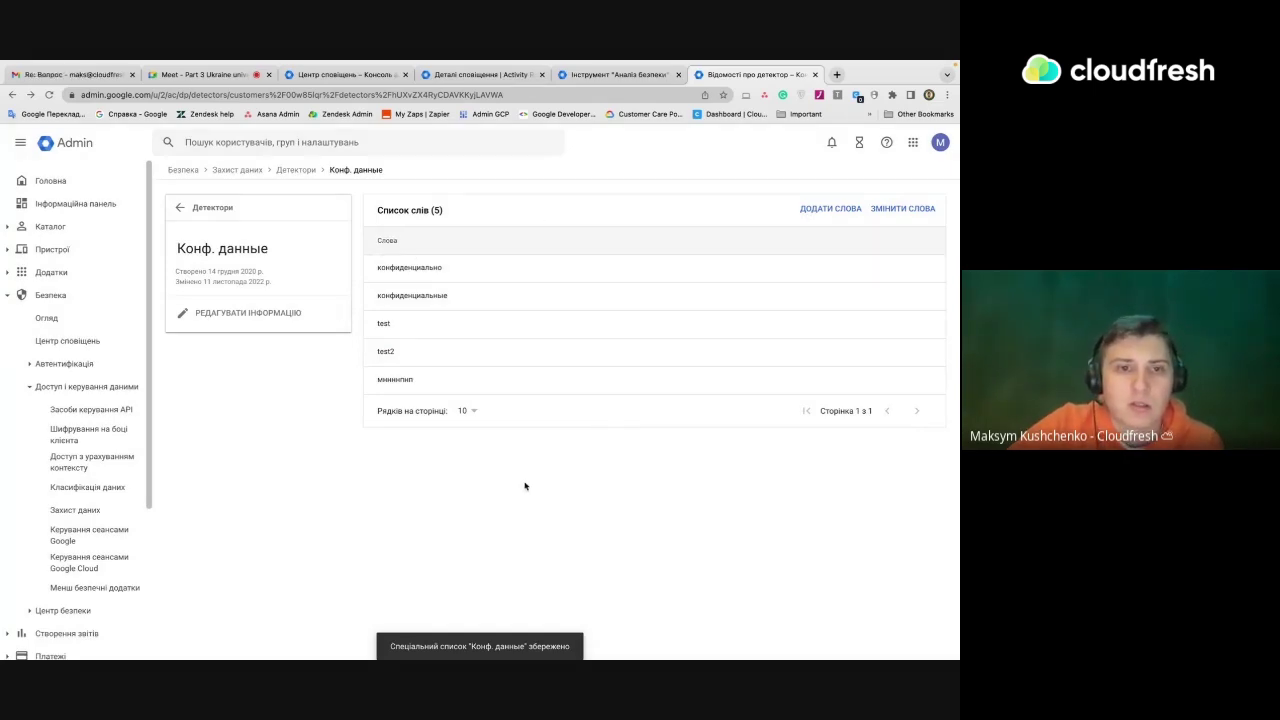
left_click(305, 171)
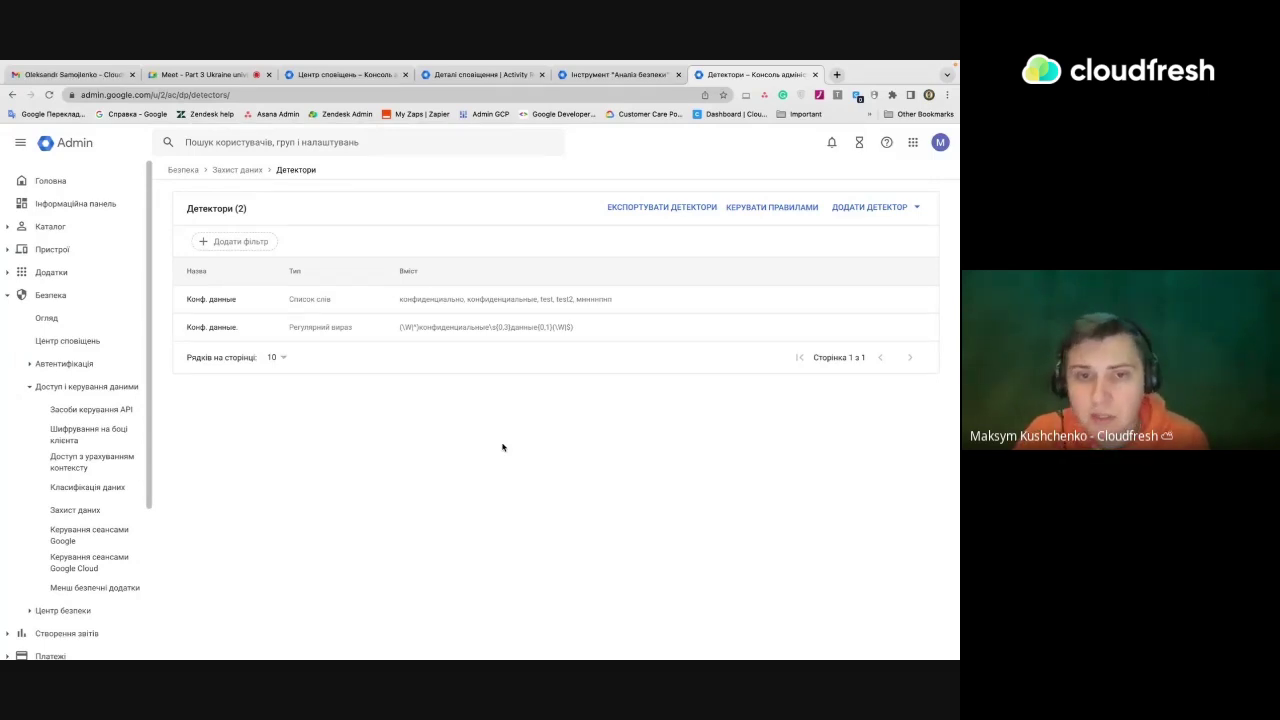
- Open the Конф. данные. regex detector and its Примеры регулярных выражений help article
left_click(482, 318)
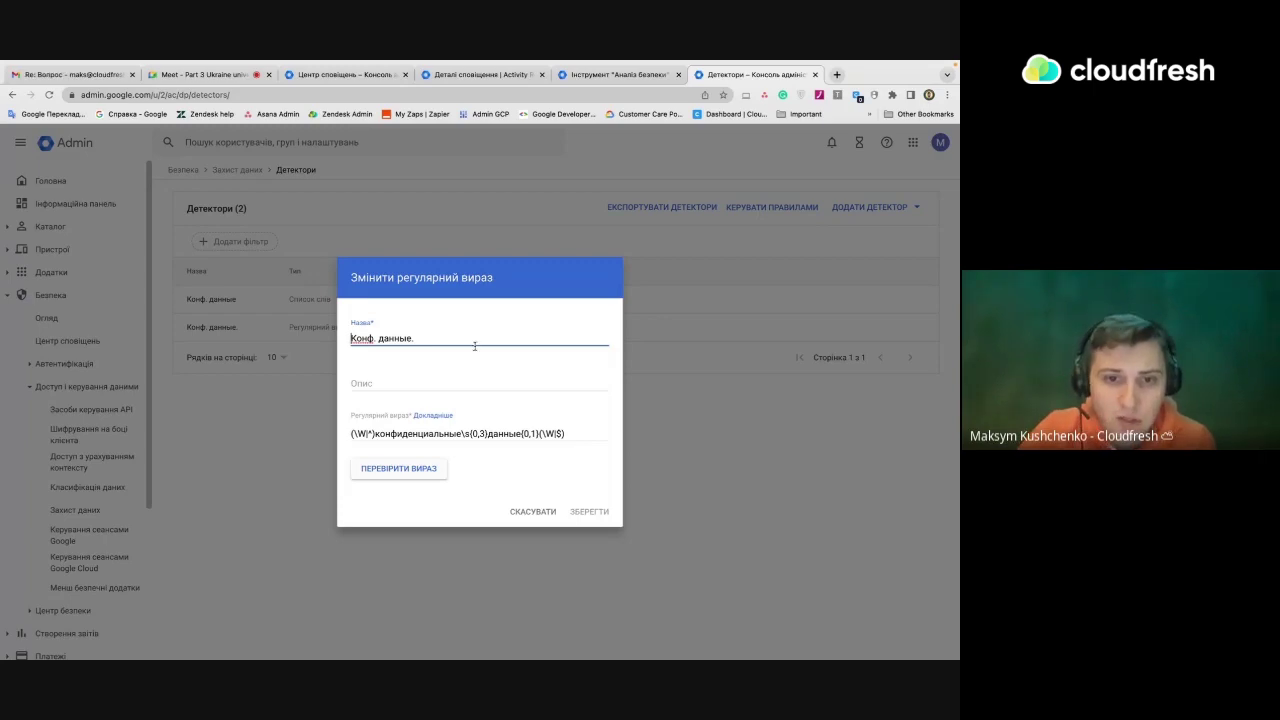
left_click(420, 415)
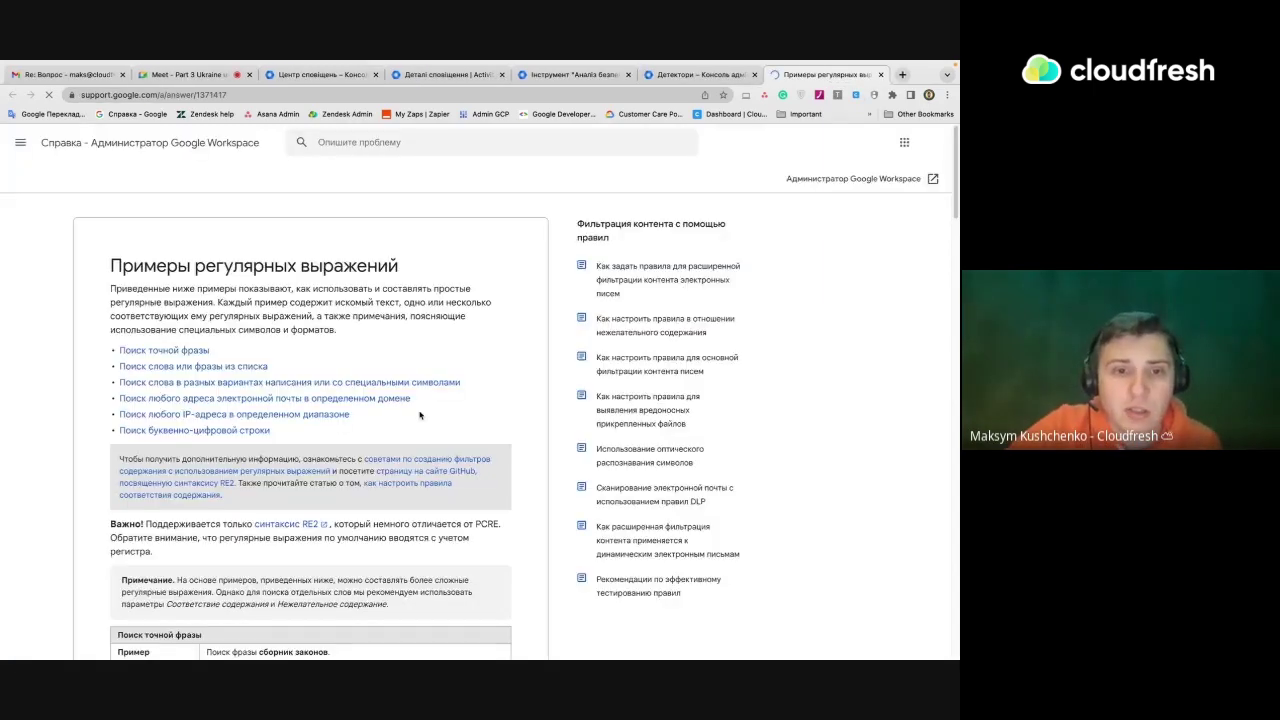
scroll(335, 315, "down", 1)
scroll(335, 315, "down", 5)
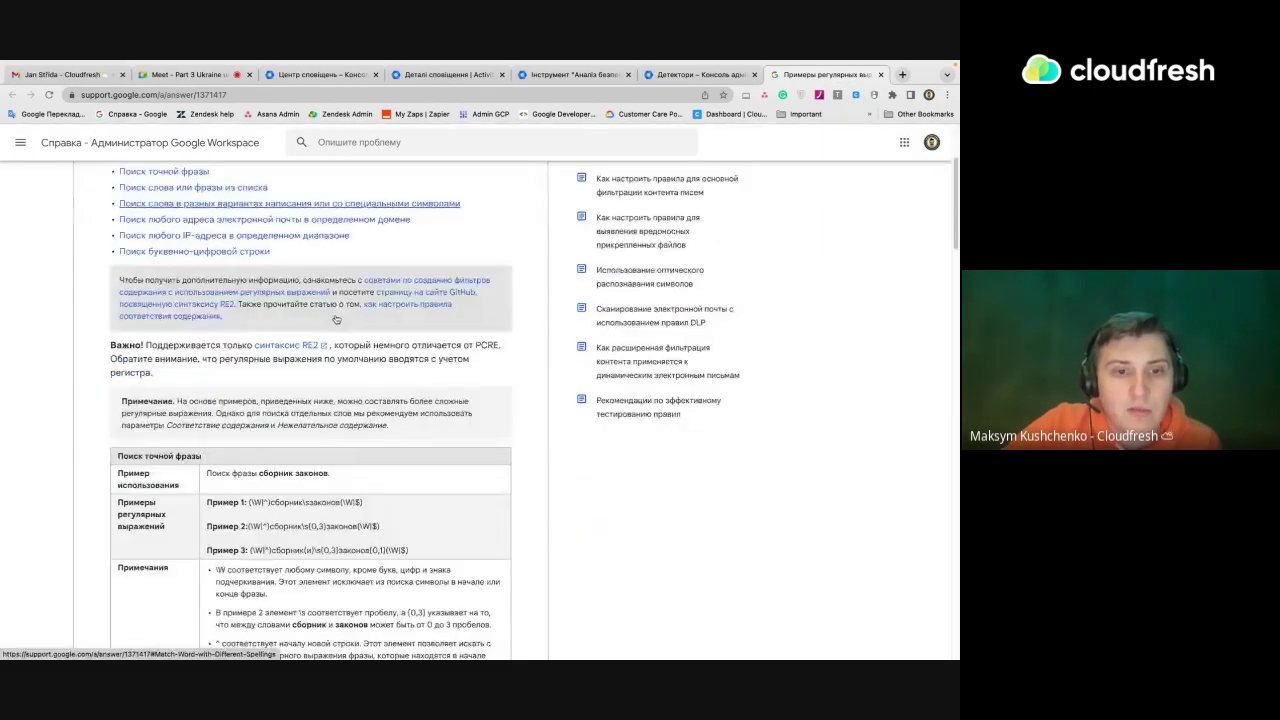
scroll(489, 331, "up", 8)
scroll(486, 337, "down", 8)
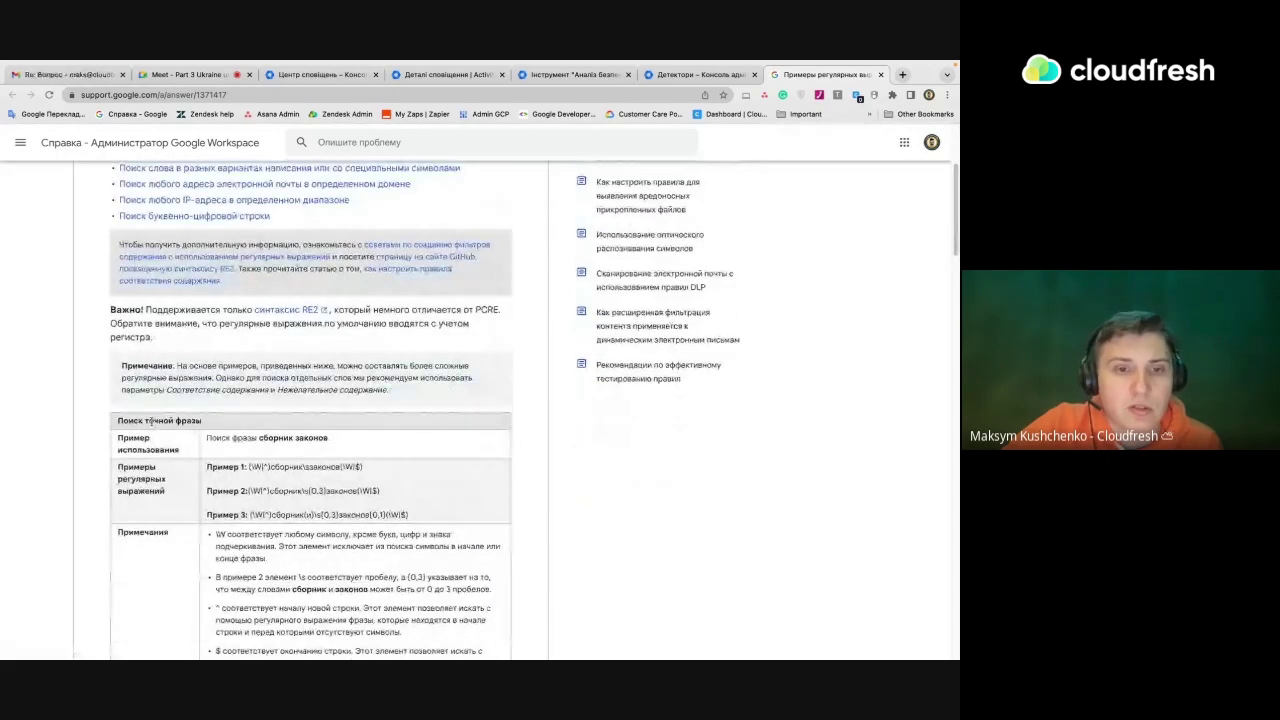
scroll(474, 257, "up", 5)
scroll(337, 336, "down", 4)
scroll(336, 335, "down", 1)
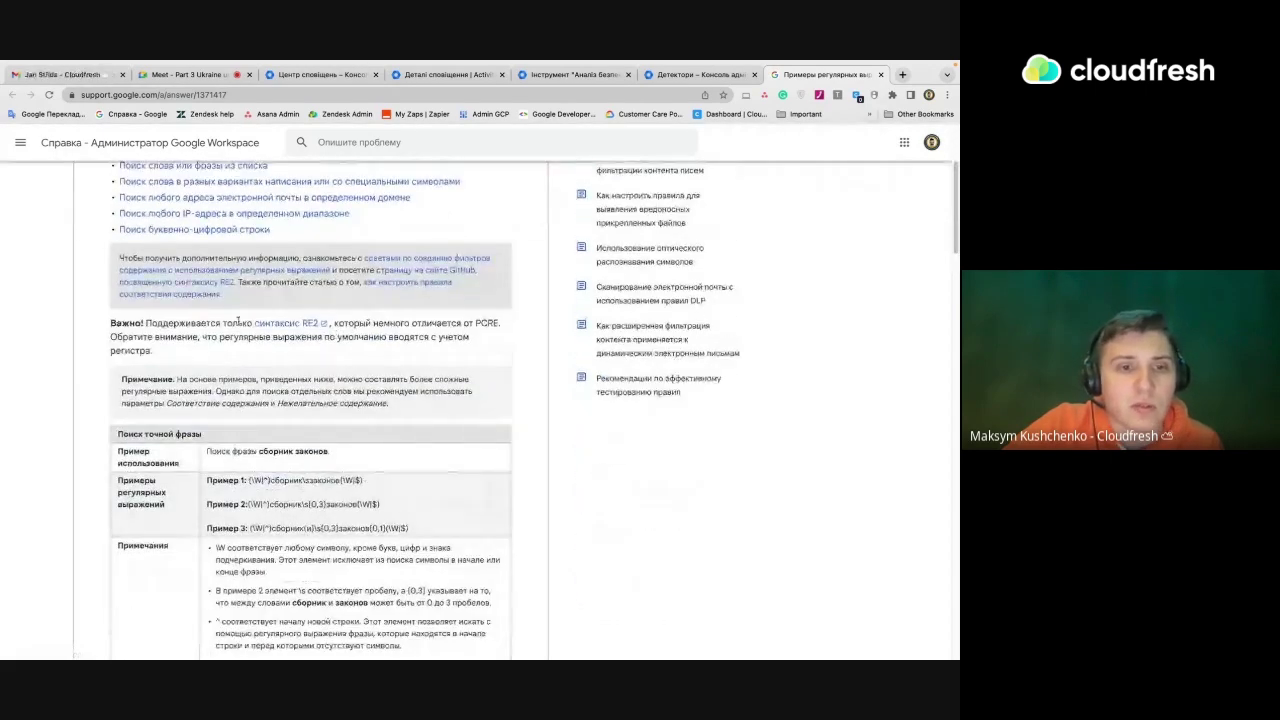
left_click_drag(148, 323, 242, 349)
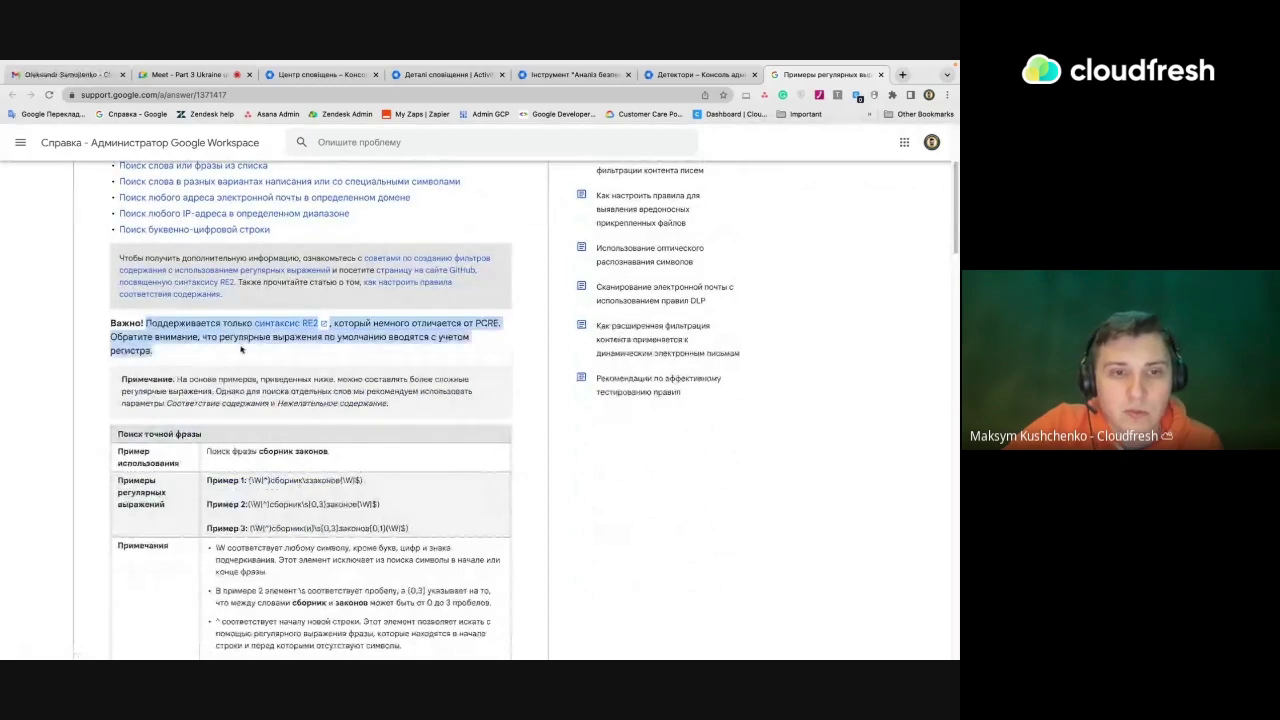
left_click(242, 349)
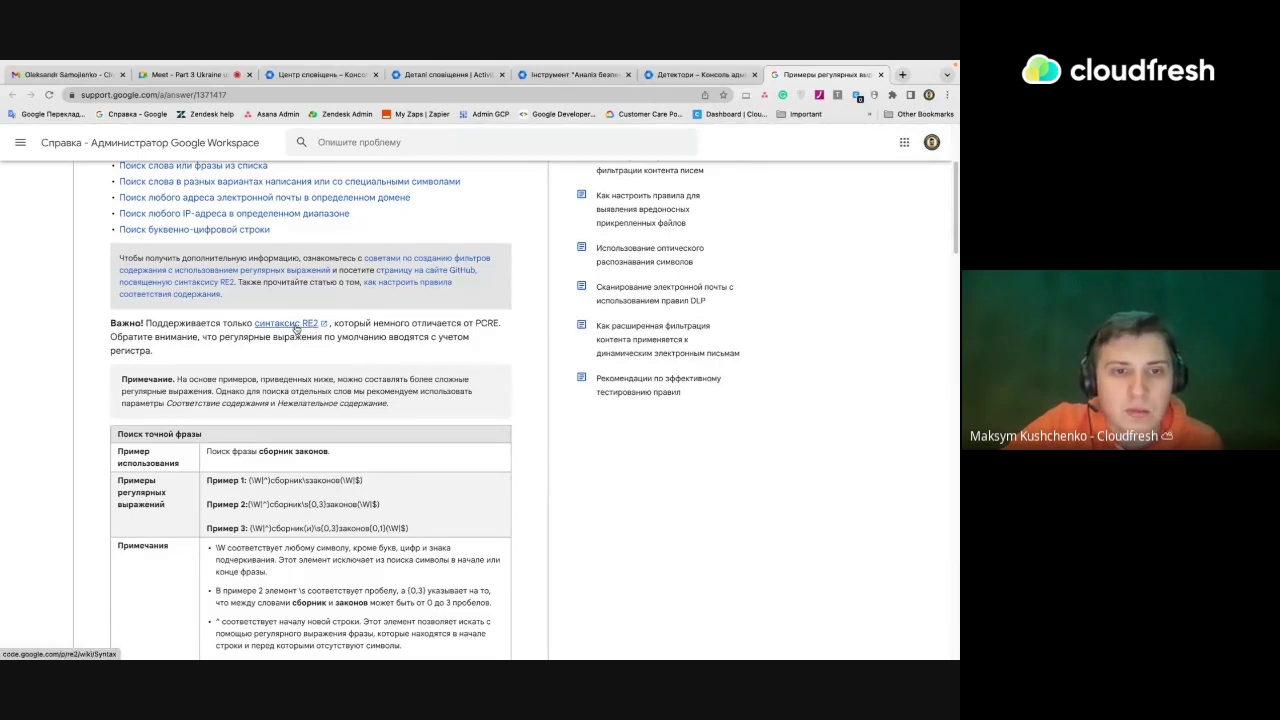
- Read the google/re2 syntax README on GitHub, then return to the regex examples article
left_click(296, 326)
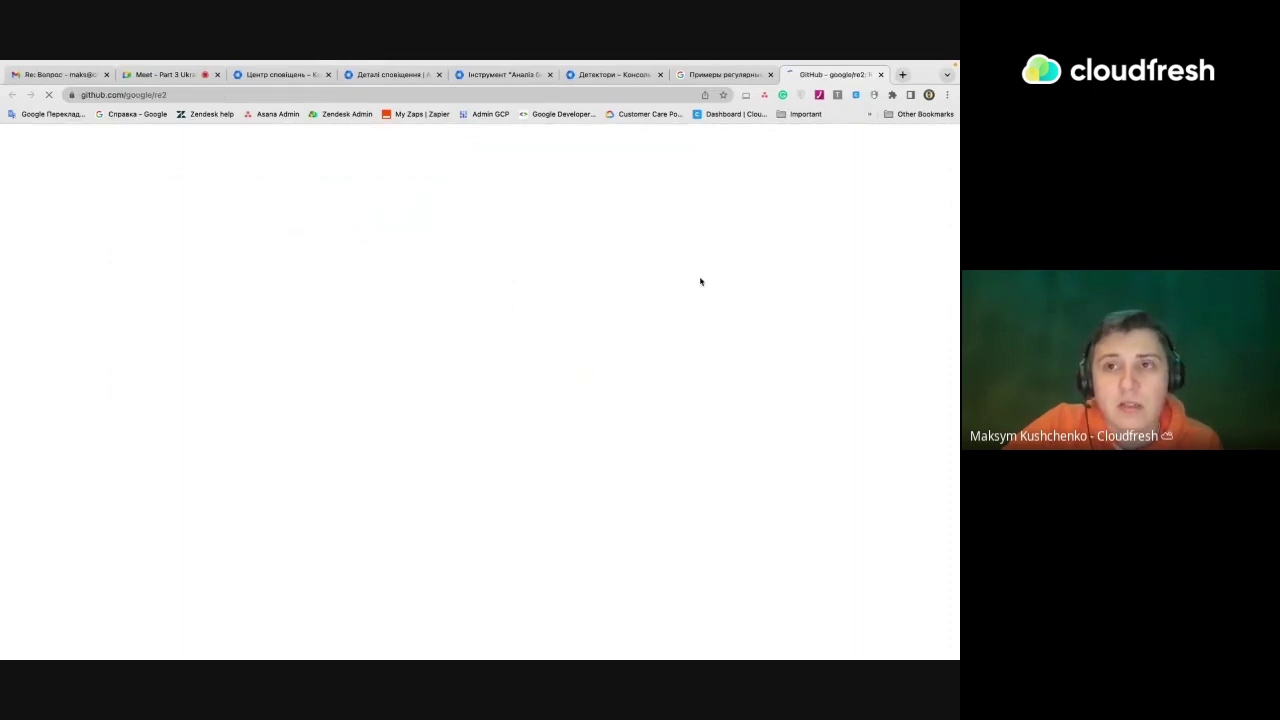
scroll(430, 375, "down", 3)
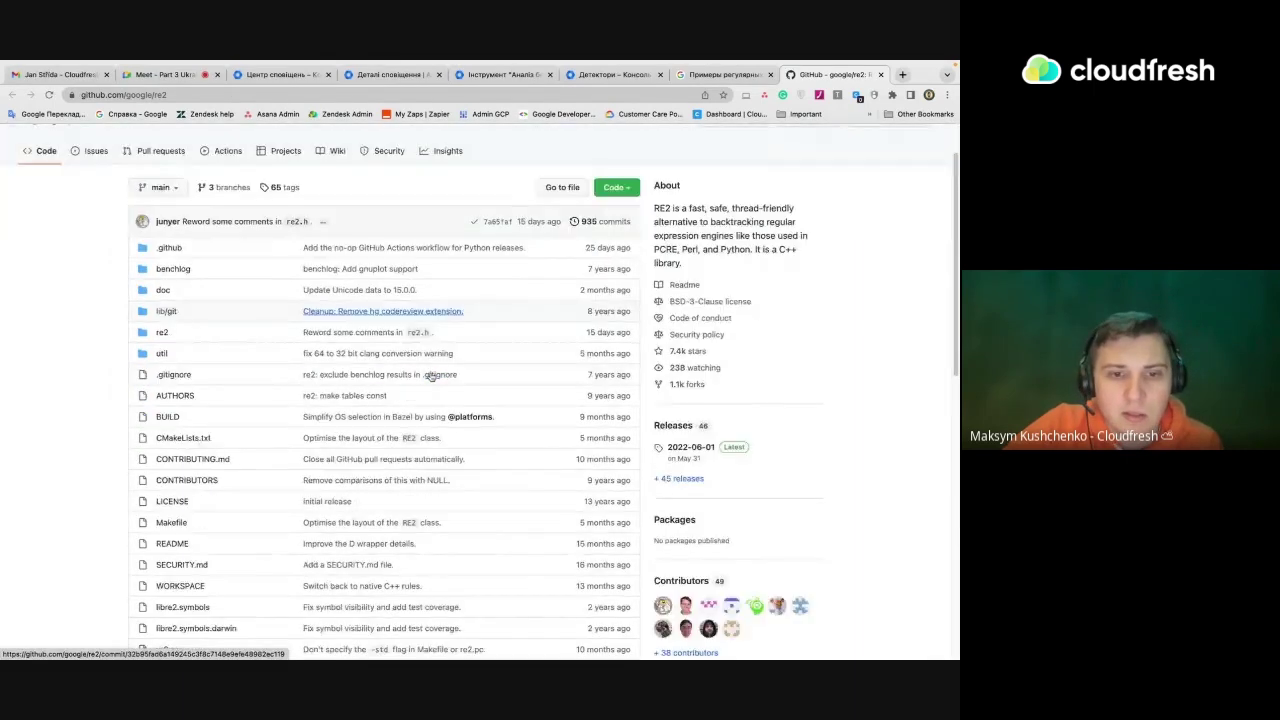
scroll(430, 375, "up", 1)
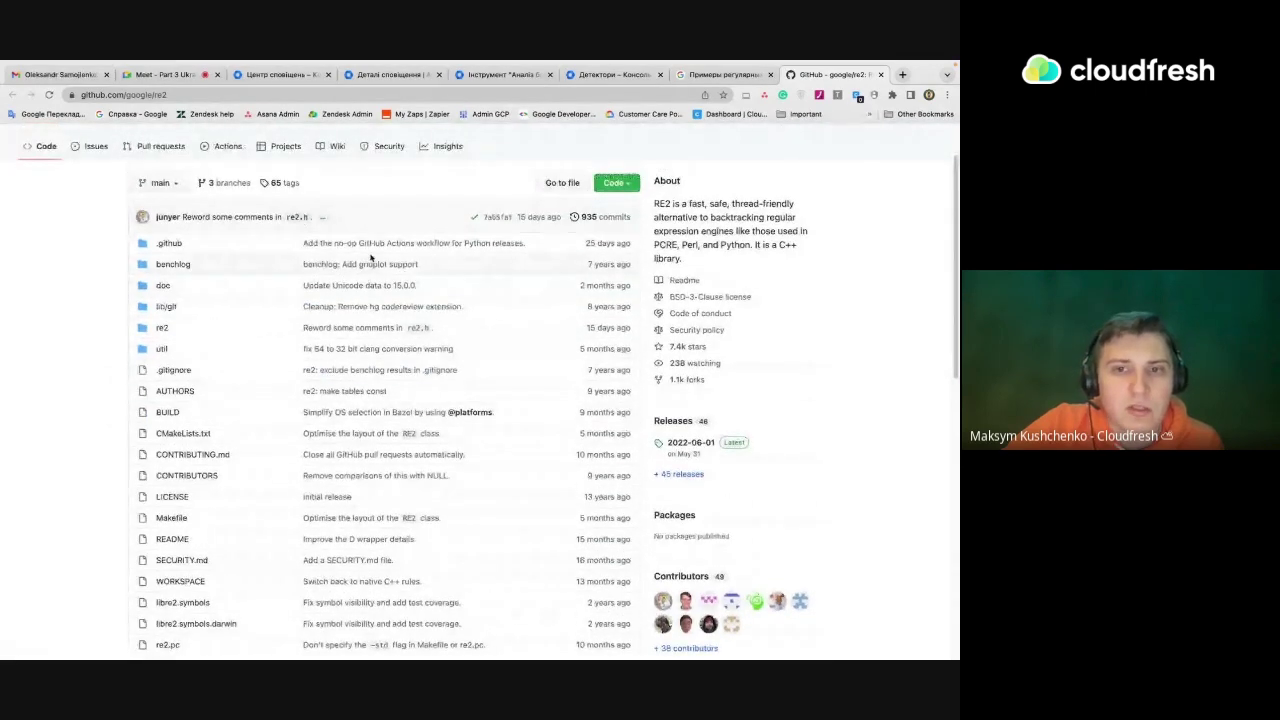
scroll(370, 258, "down", 4)
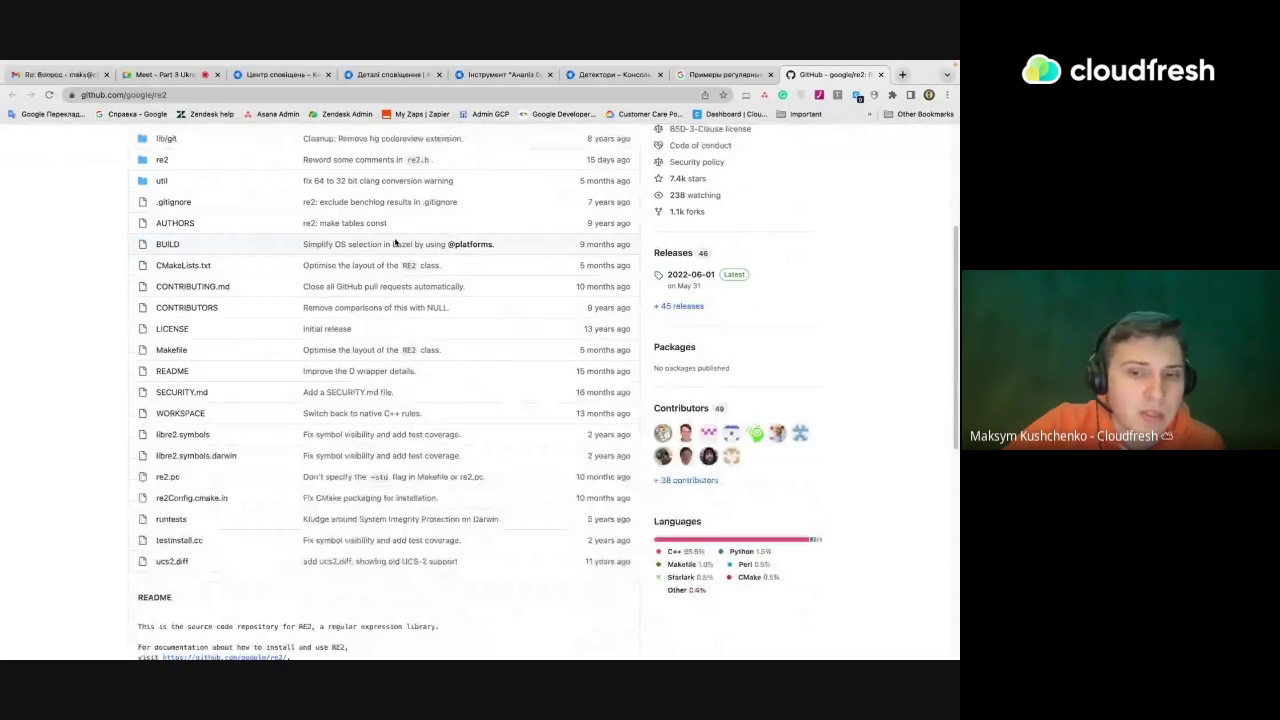
scroll(395, 242, "down", 5)
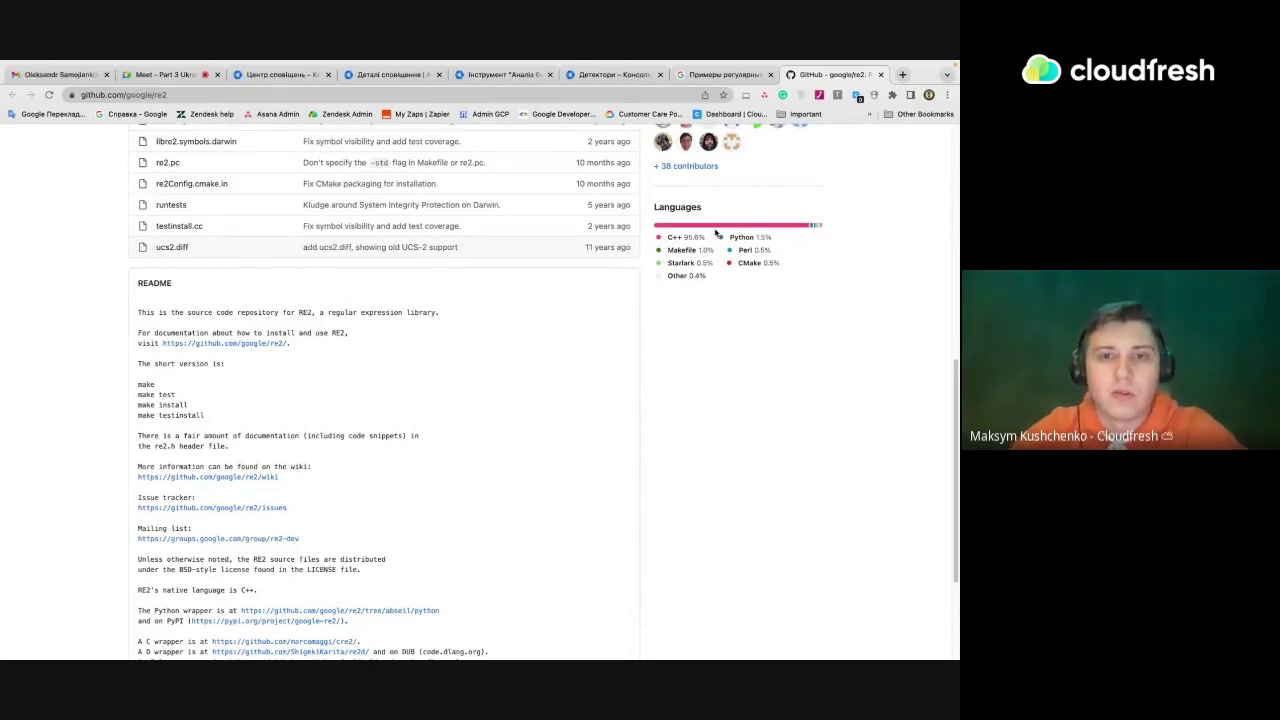
scroll(512, 335, "up", 1)
scroll(512, 335, "up", 1)
key("ctrl+shift+Tab")
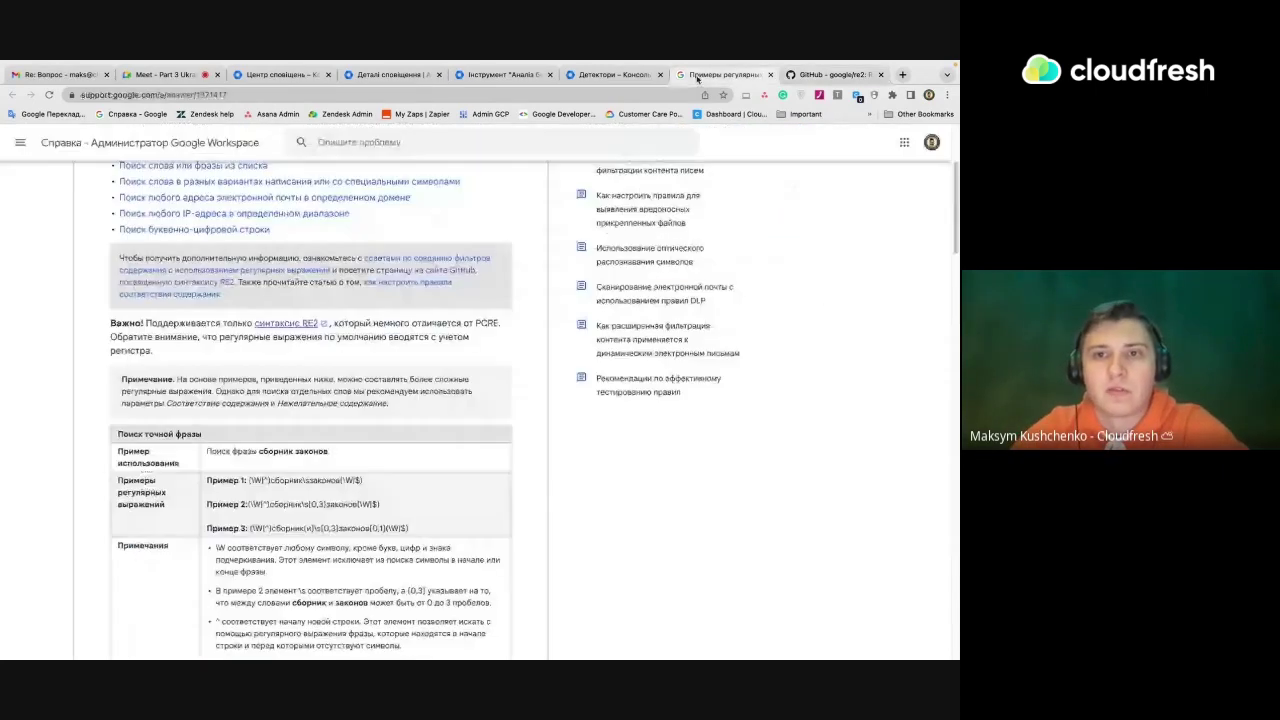
- Back in the regex editor, select the pattern (\W|^)конфиденциальные\s{0,3}данные{0,1}(\W|$)
left_click(584, 76)
left_click_drag(352, 433, 520, 400)
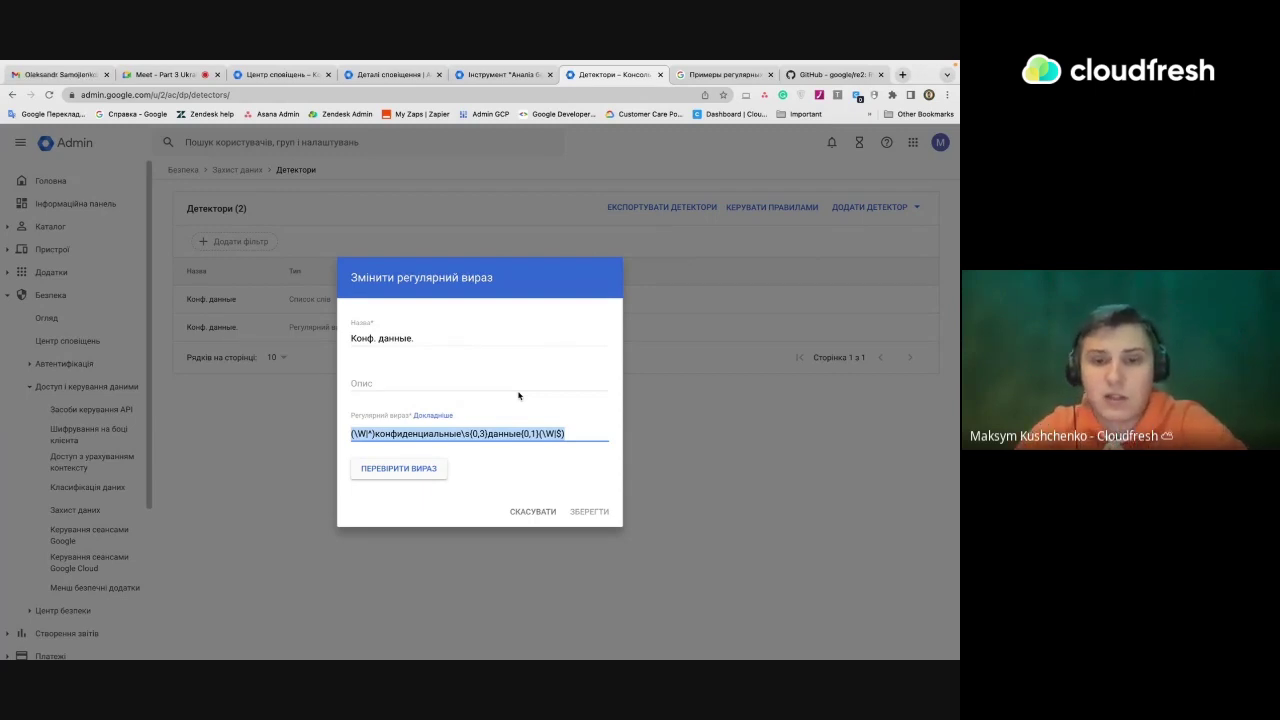
- Cancel the regex edit and open the eight data protection rules, leaving IBAN, SWIFT Активний
left_click(527, 512)
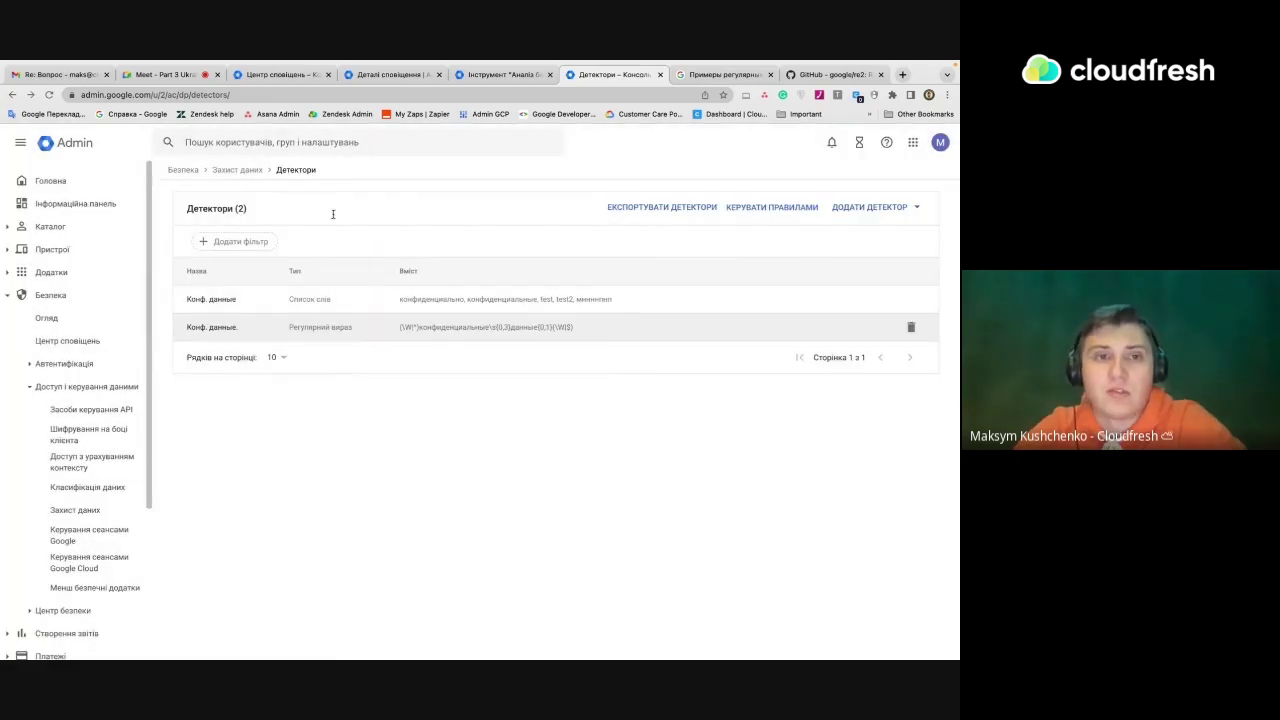
left_click(224, 172)
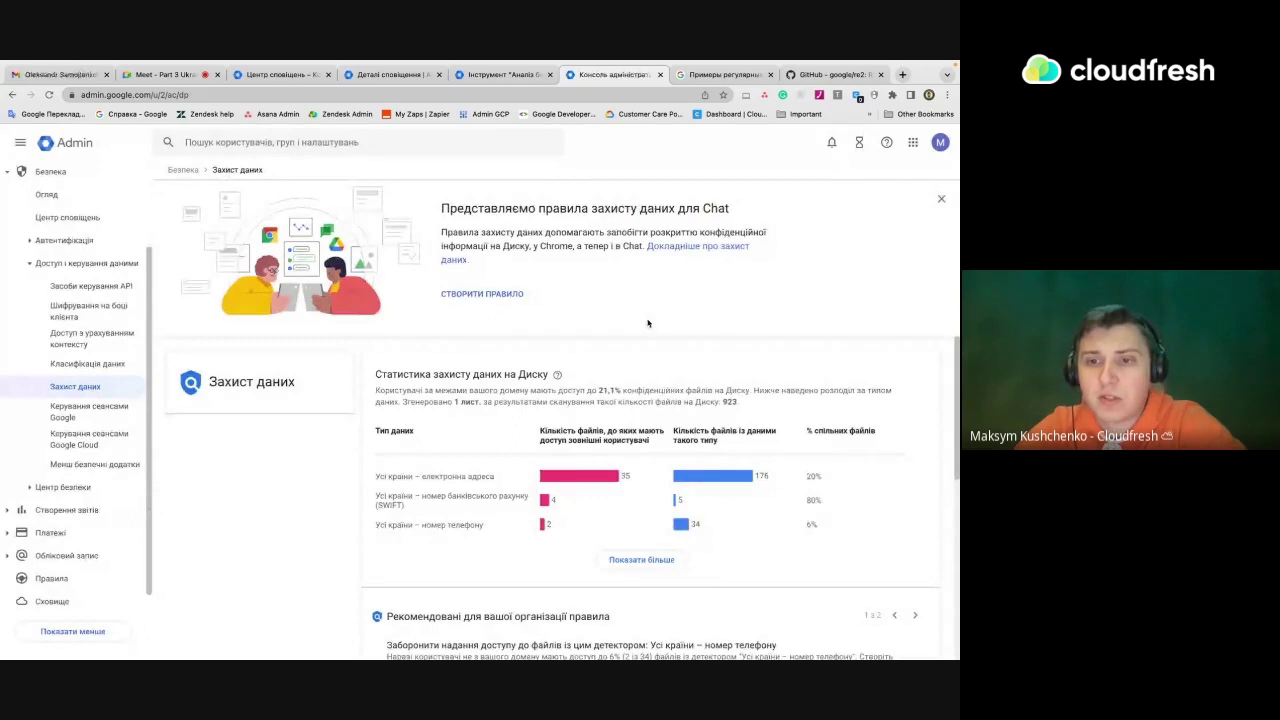
scroll(634, 466, "down", 10)
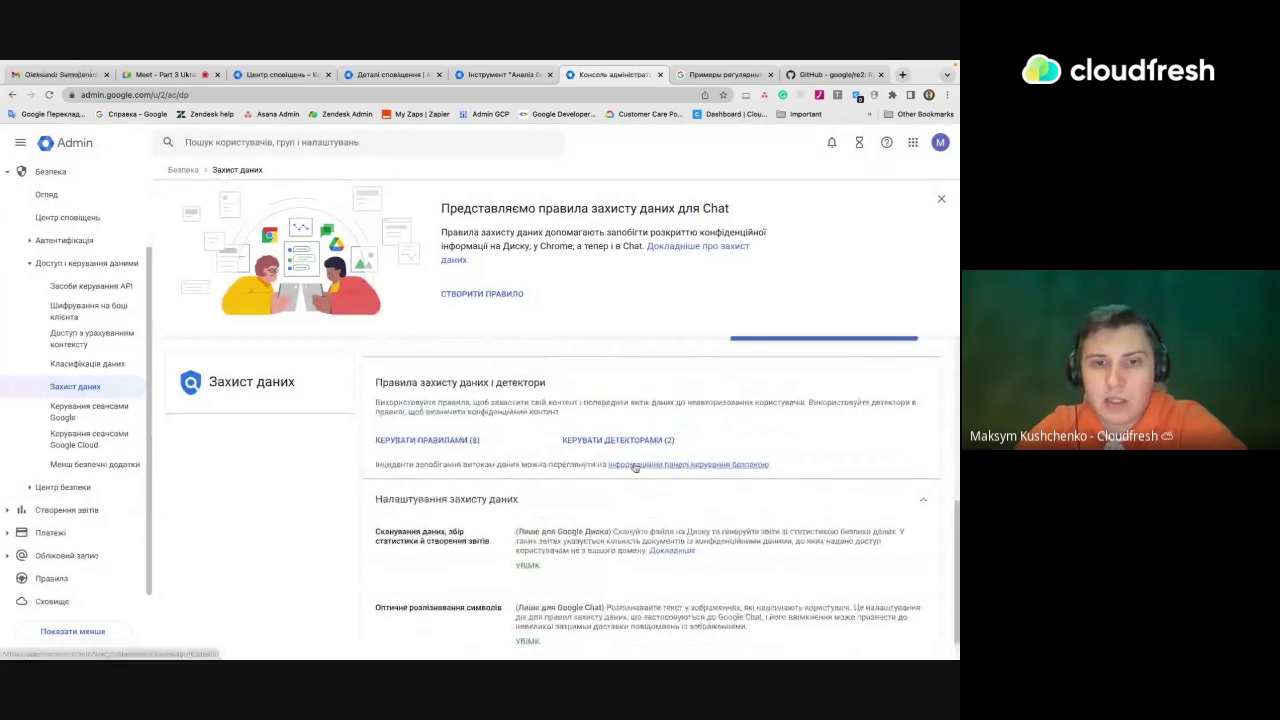
left_click(448, 440)
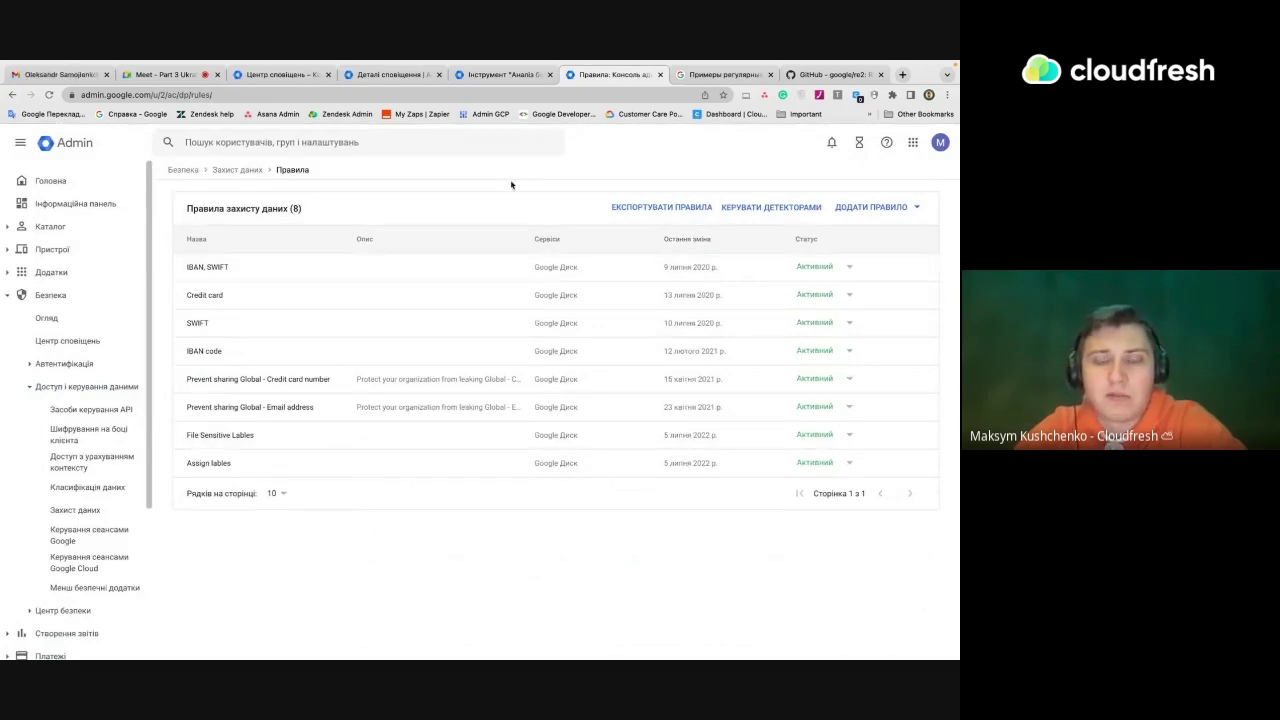
left_click(820, 268)
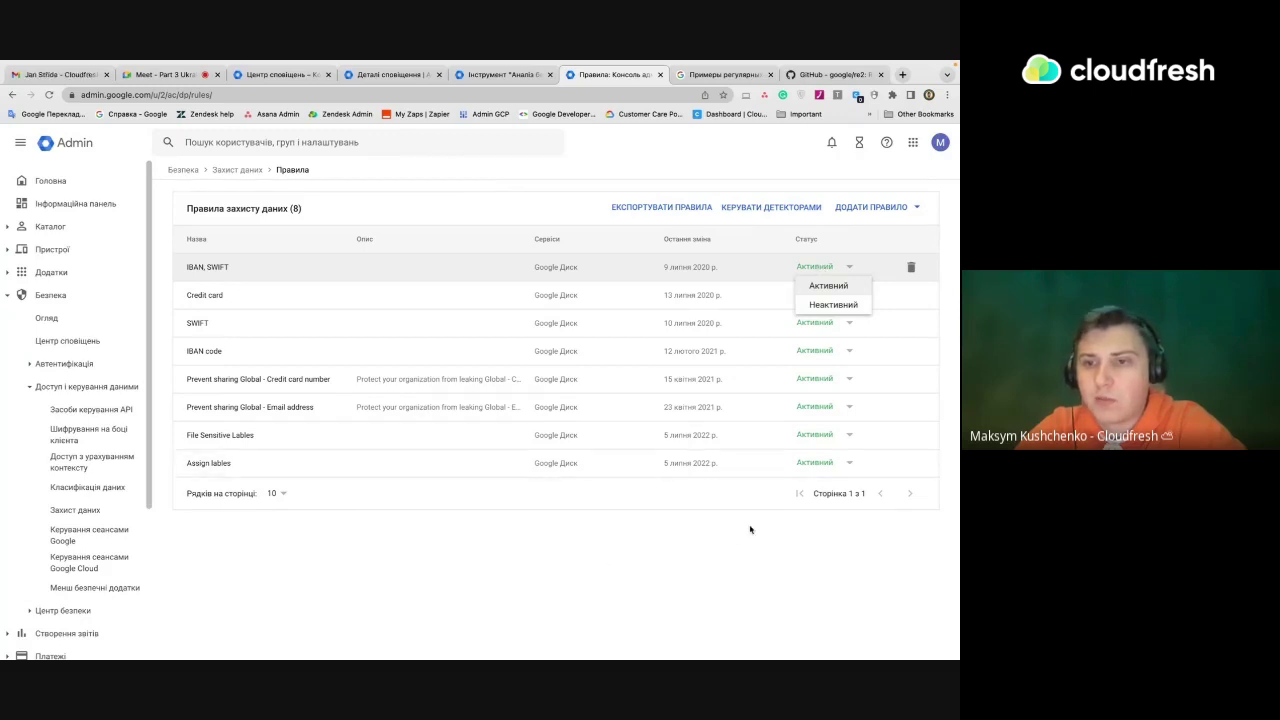
left_click(640, 555)
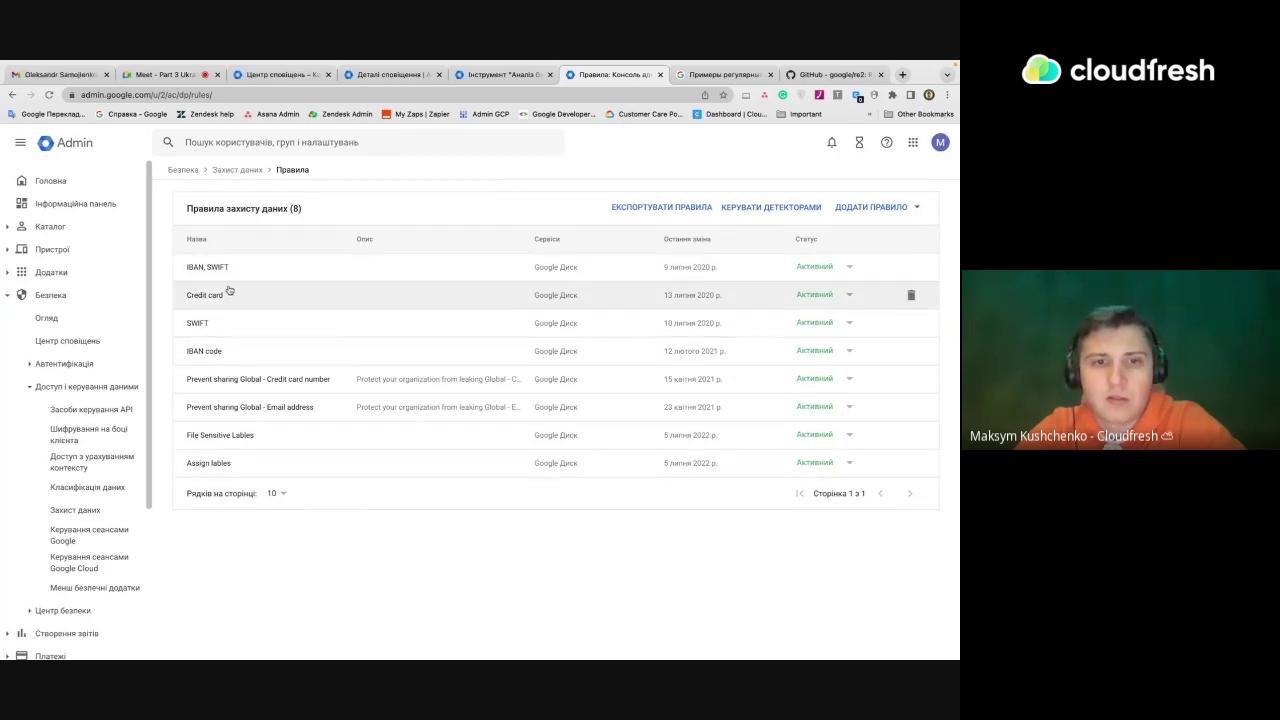
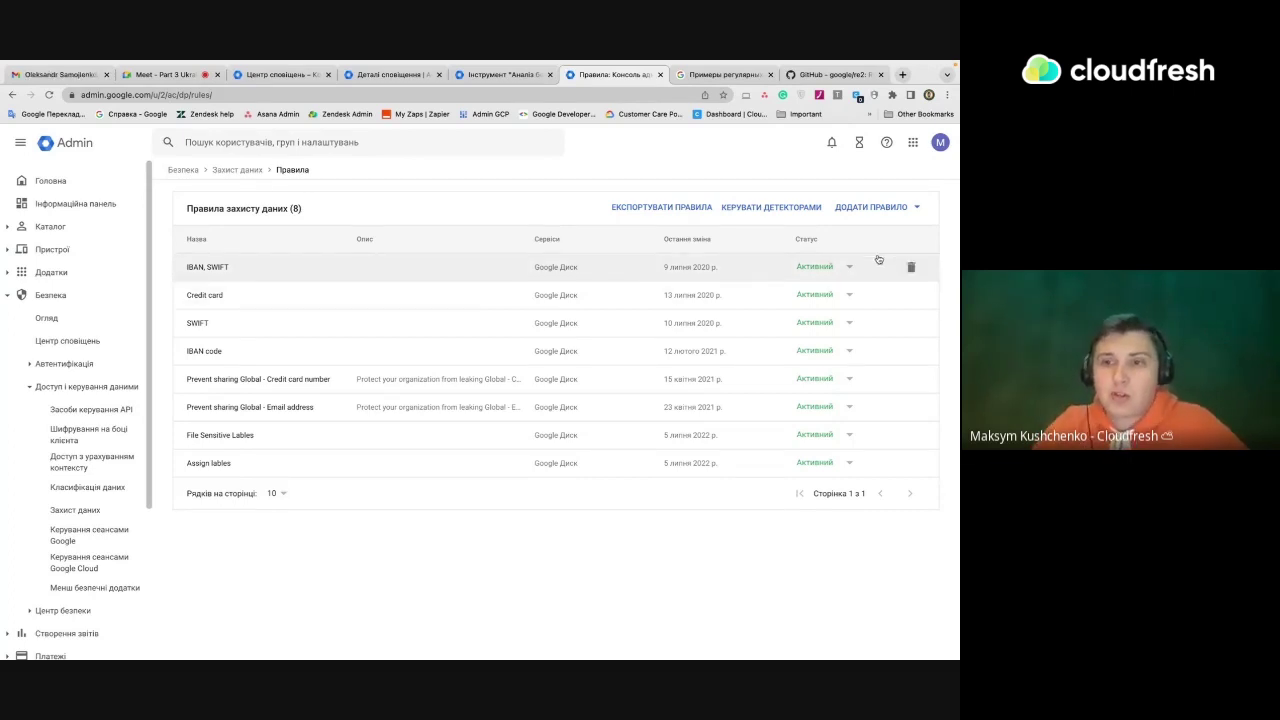
- Choose Add rule → New rule from template to list the data protection templates
left_click(849, 206)
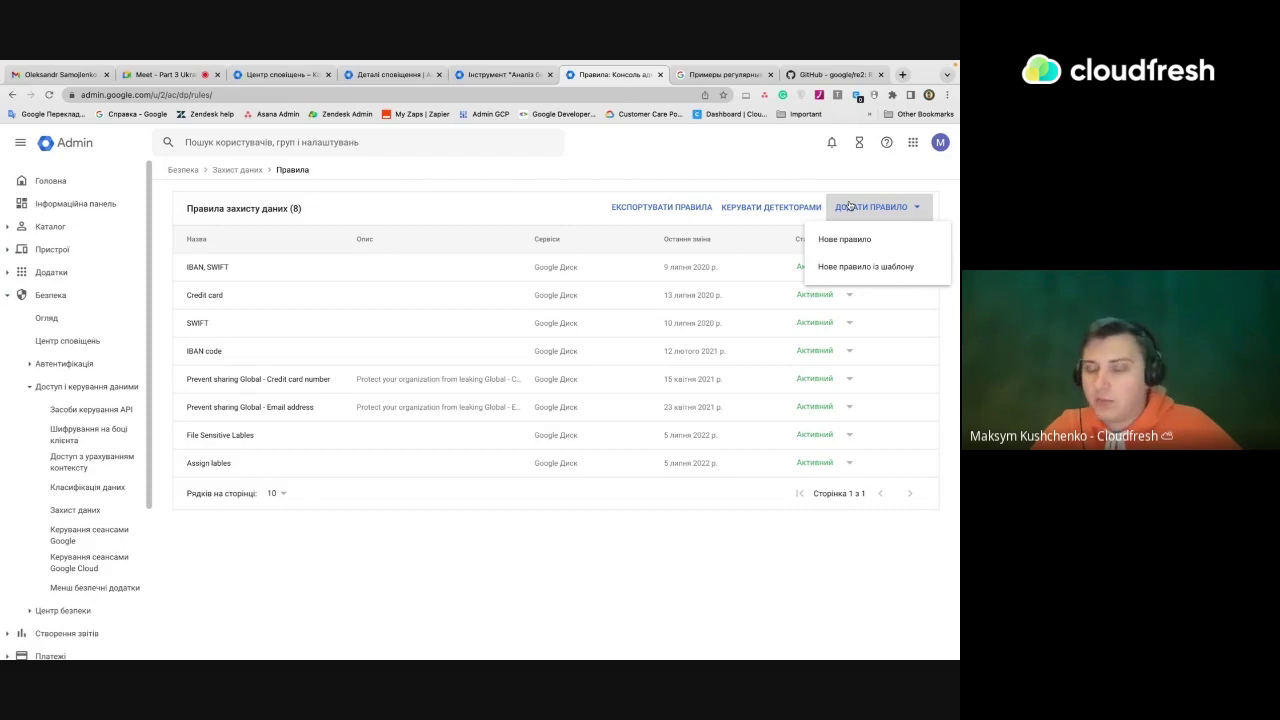
left_click(829, 268)
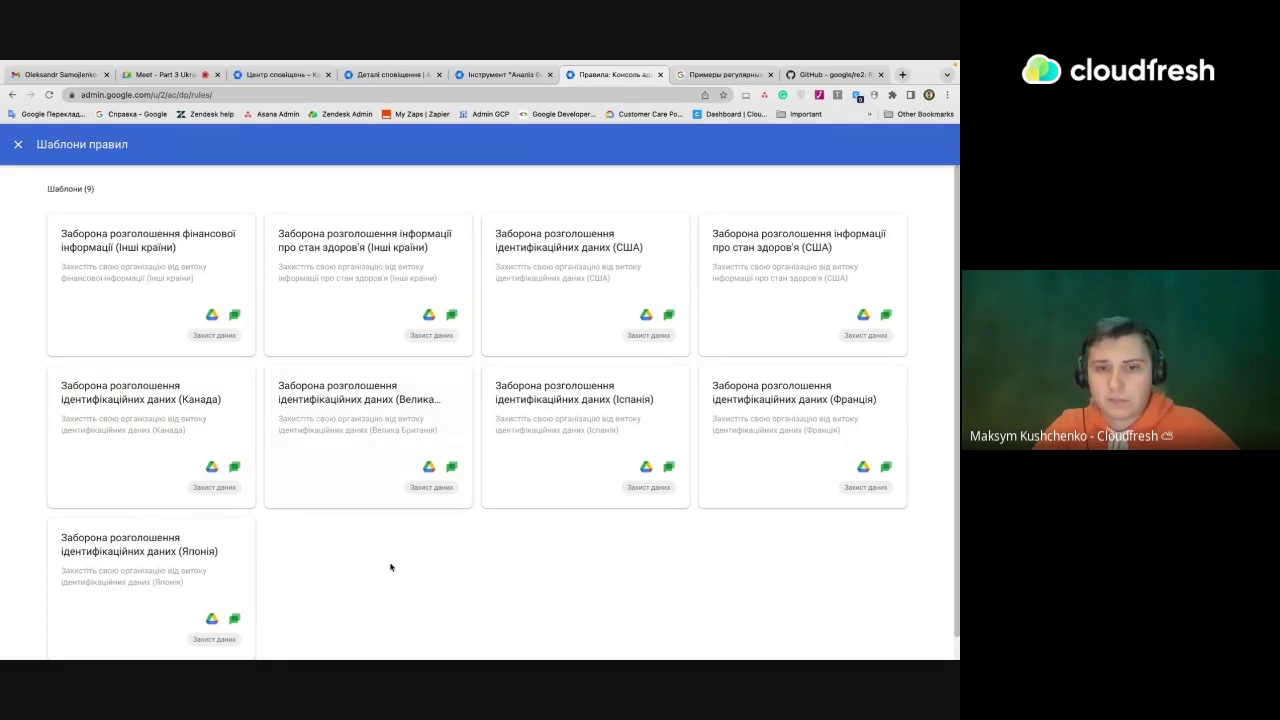
- Pick the 'Заборона розголошення фінансової інформації (Інші країни)' template to prefill the new rule
scroll(400, 440, "down", 1)
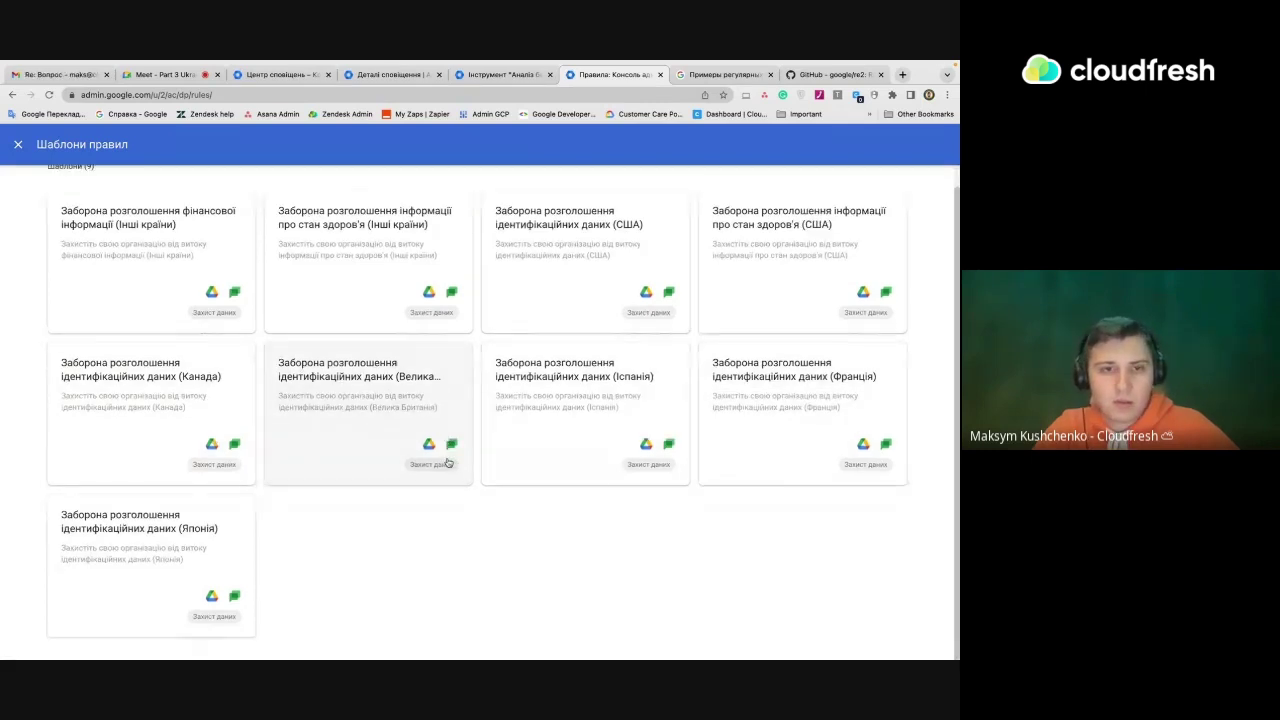
left_click(171, 250)
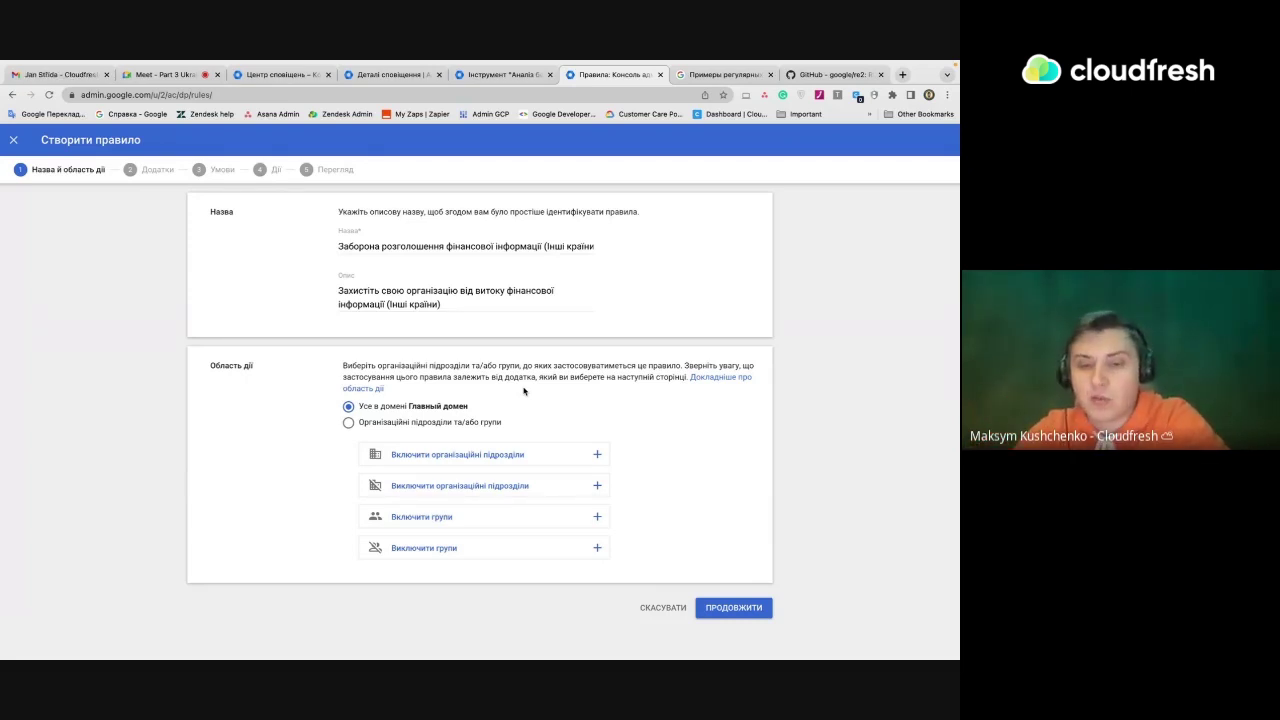
- Browse the organizational units, tick Бухгалтерия - Отдел, then discard that selection
left_click(566, 455)
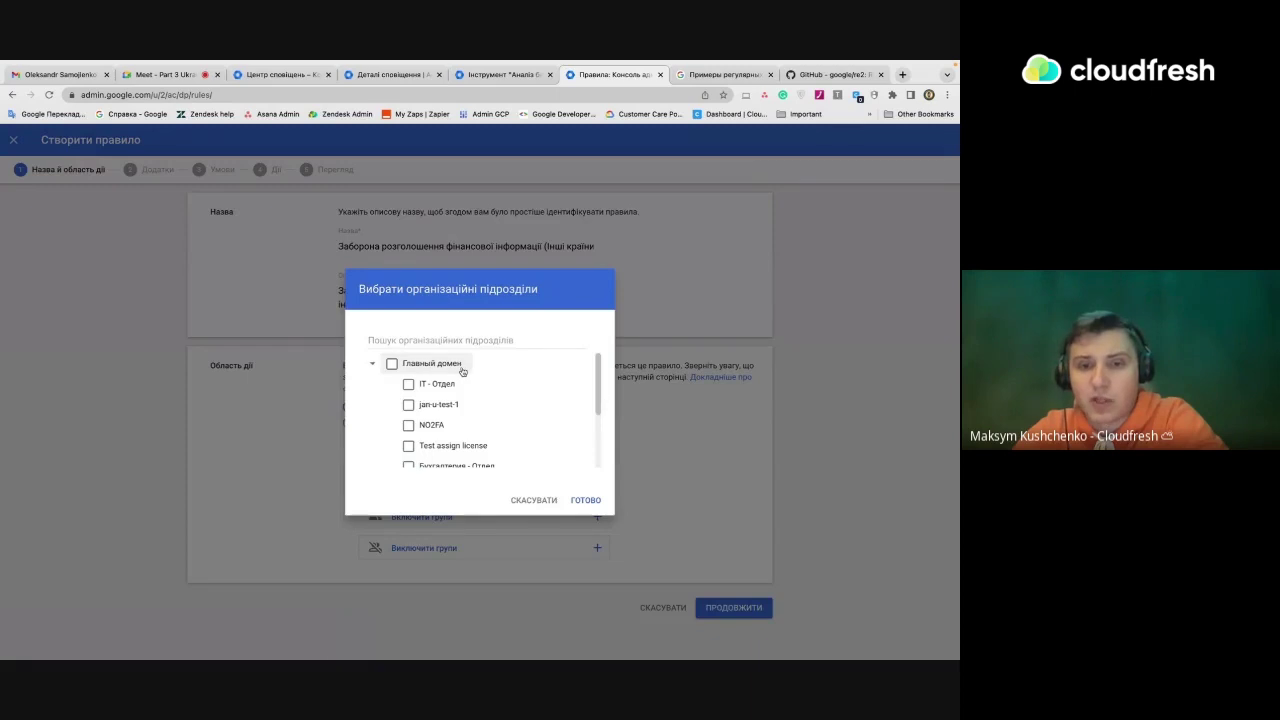
scroll(460, 370, "down", 3)
scroll(462, 371, "up", 3)
scroll(462, 371, "down", 2)
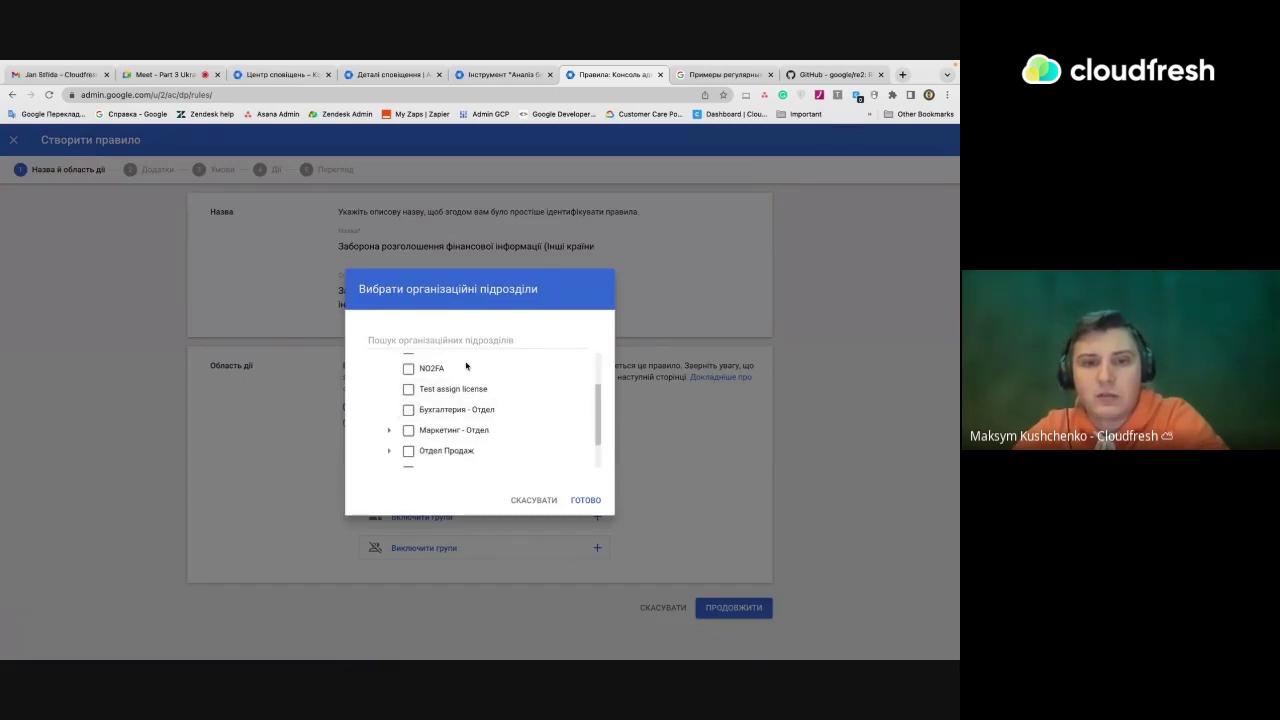
scroll(436, 418, "down", 1)
scroll(436, 418, "up", 3)
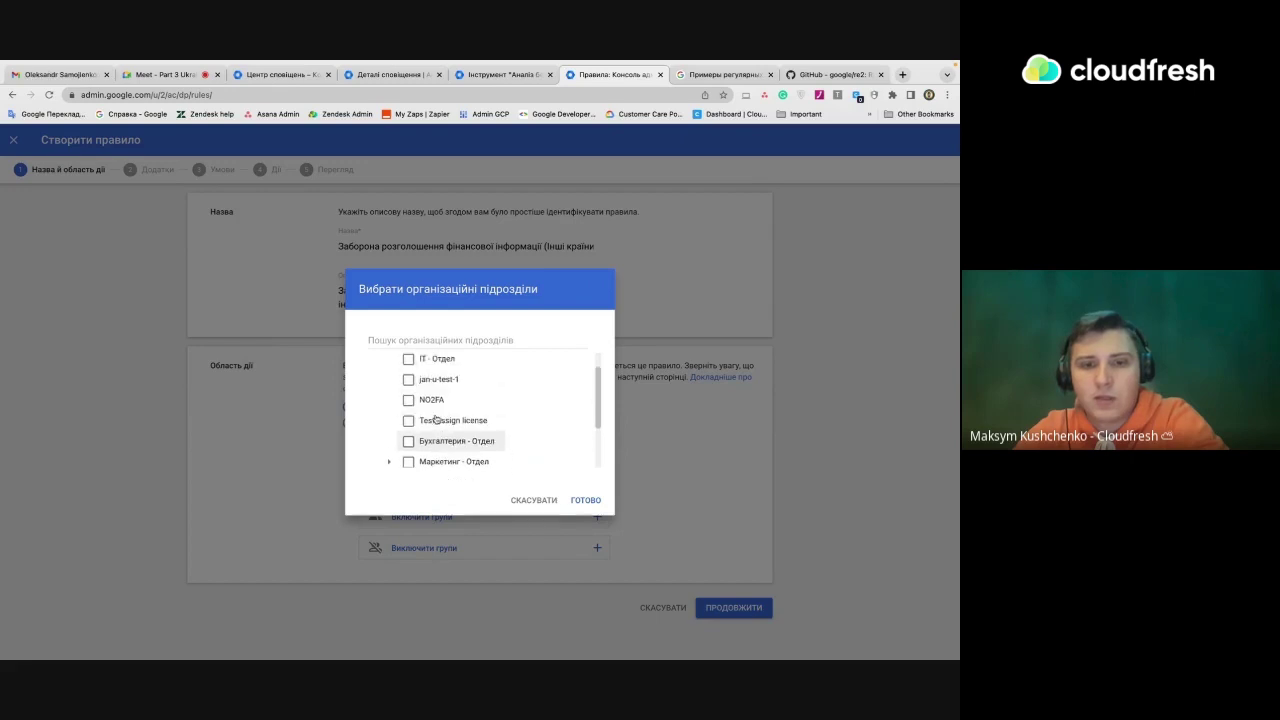
scroll(430, 407, "down", 2)
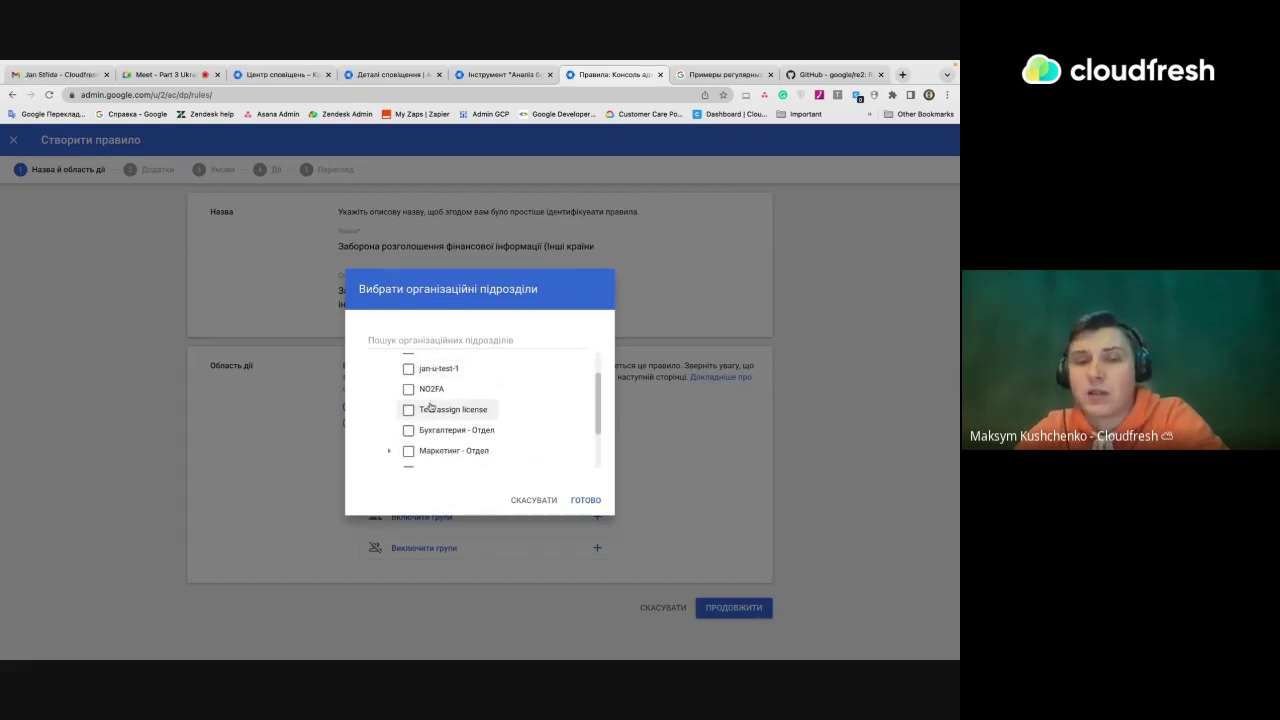
scroll(430, 407, "up", 2)
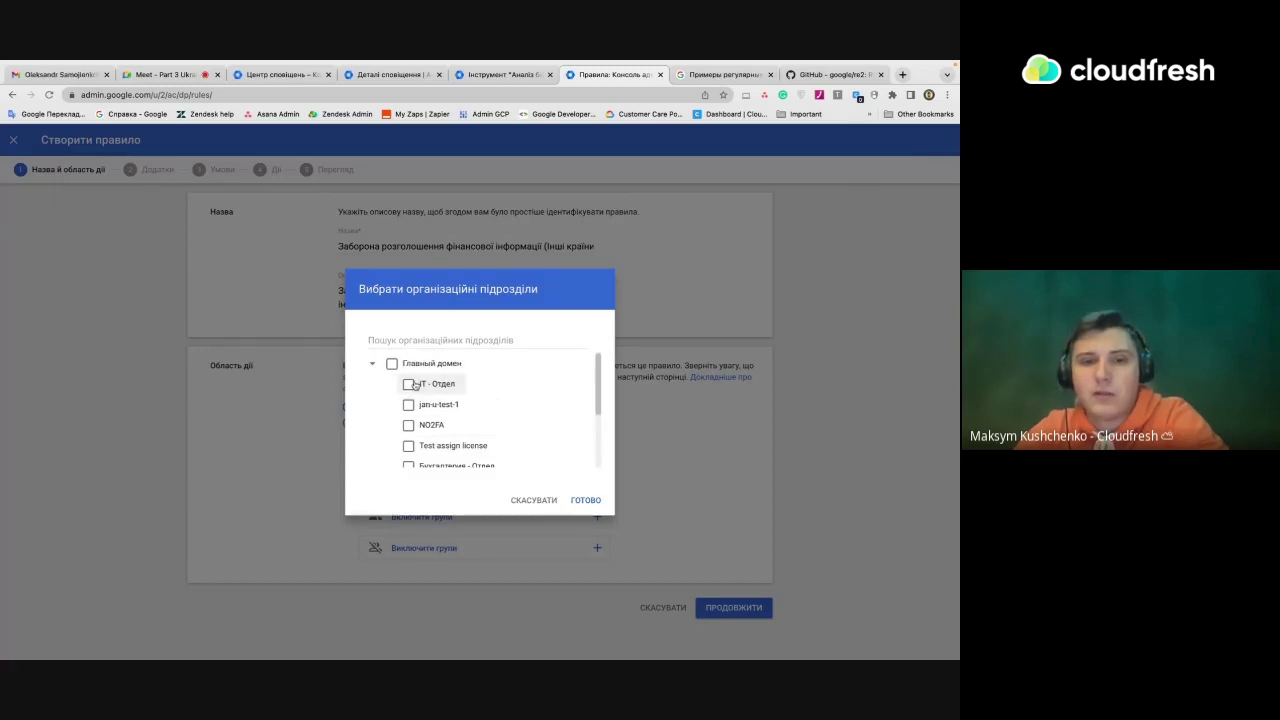
scroll(493, 386, "down", 3)
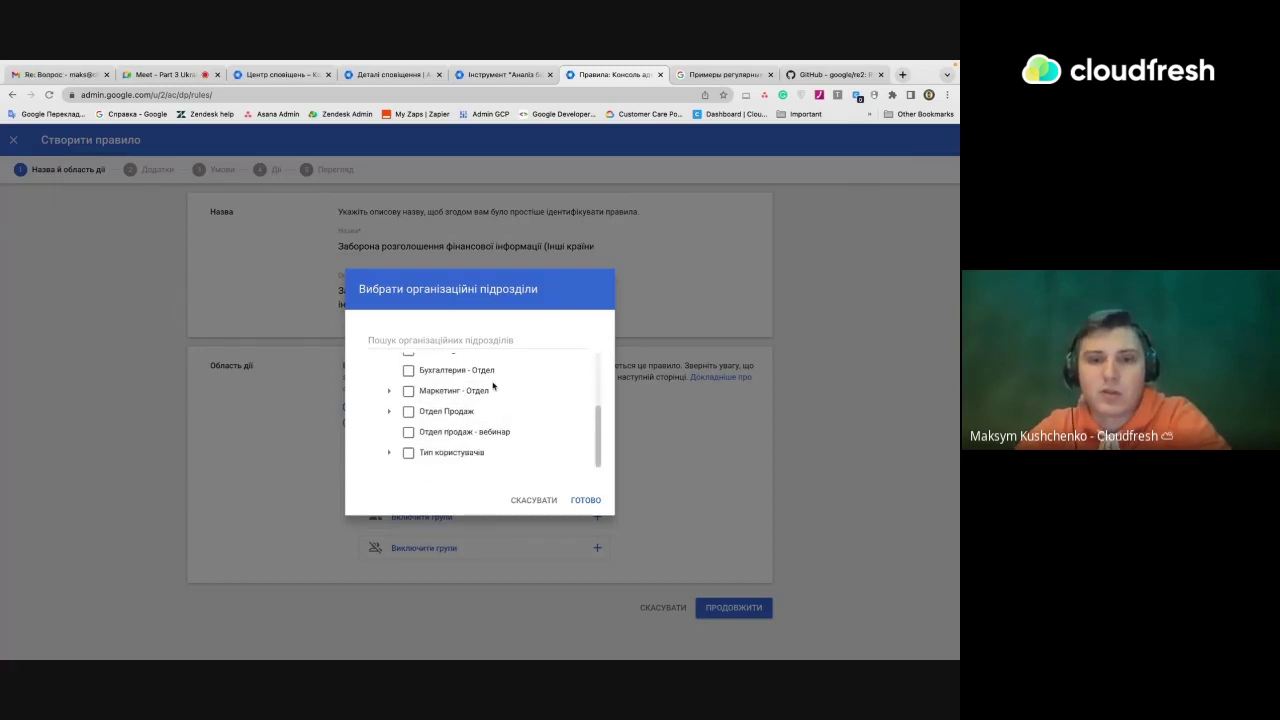
left_click(409, 398)
left_click(540, 503)
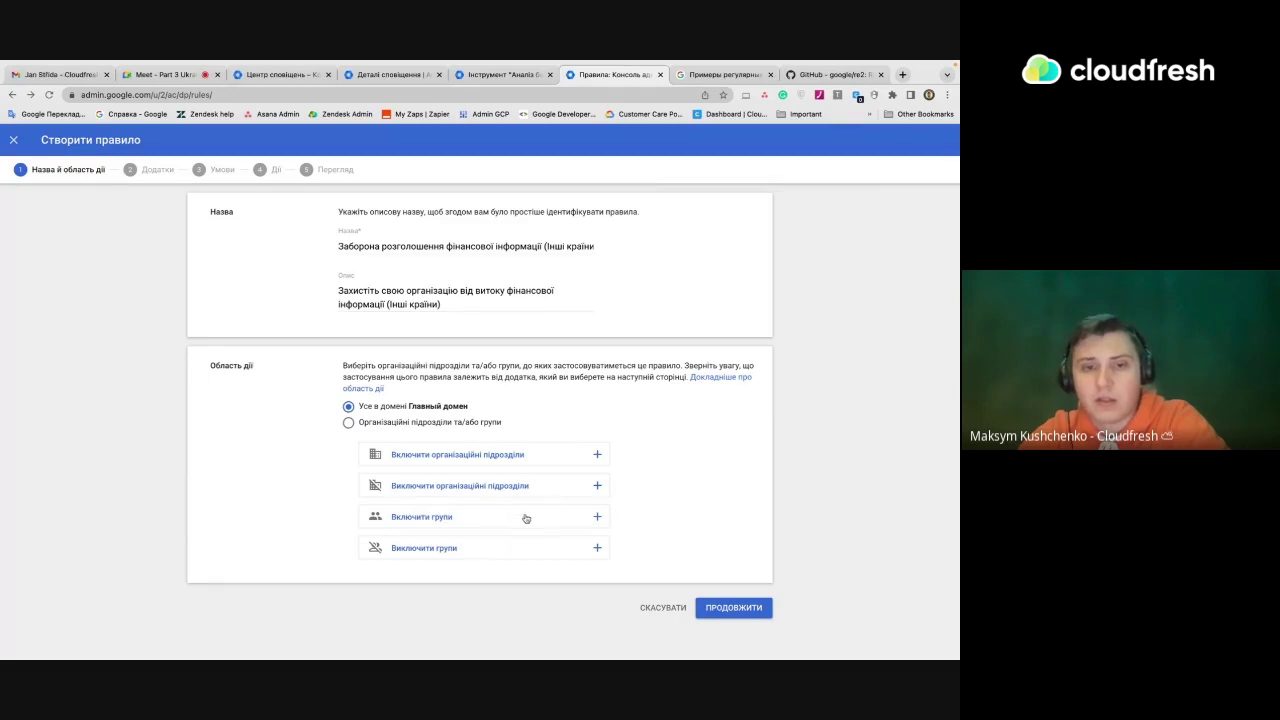
- Leave the scope as the whole primary domain and proceed to the apps step
left_click(514, 458)
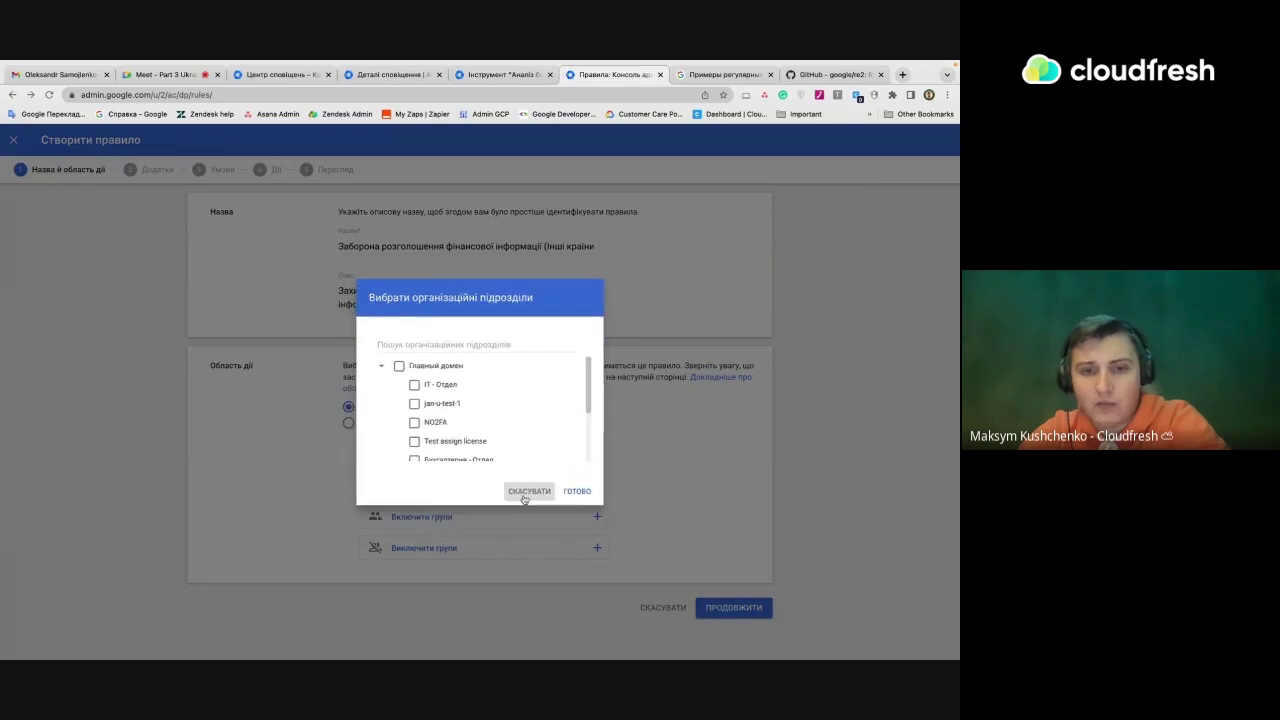
left_click(528, 500)
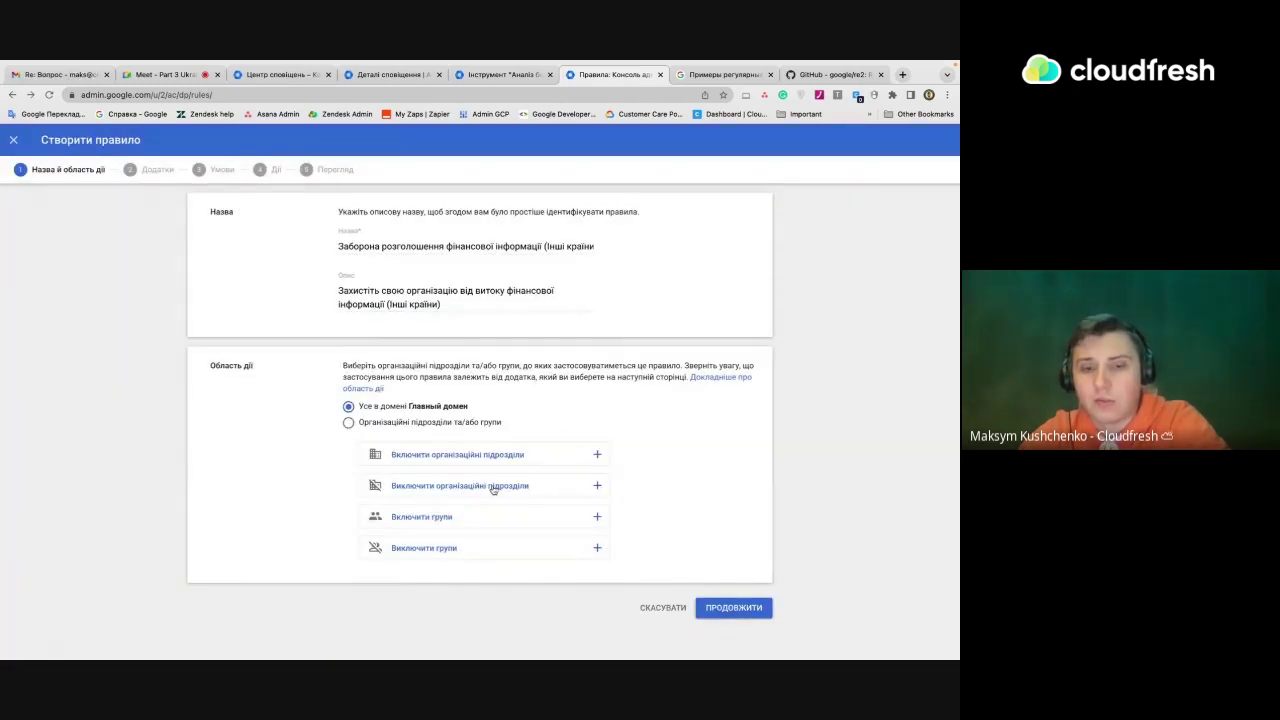
left_click(704, 606)
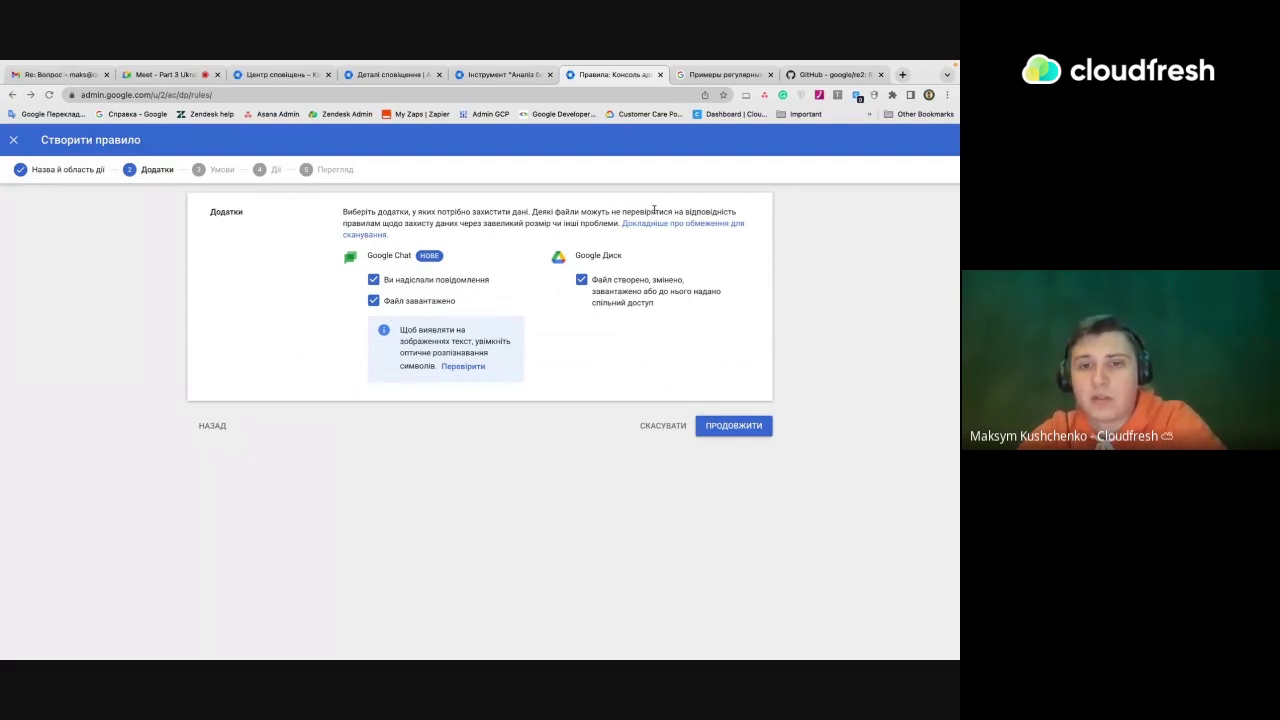
- Untick both Google Chat triggers so only Google Drive files are scanned, then continue
left_click_drag(576, 257, 648, 258)
left_click(648, 258)
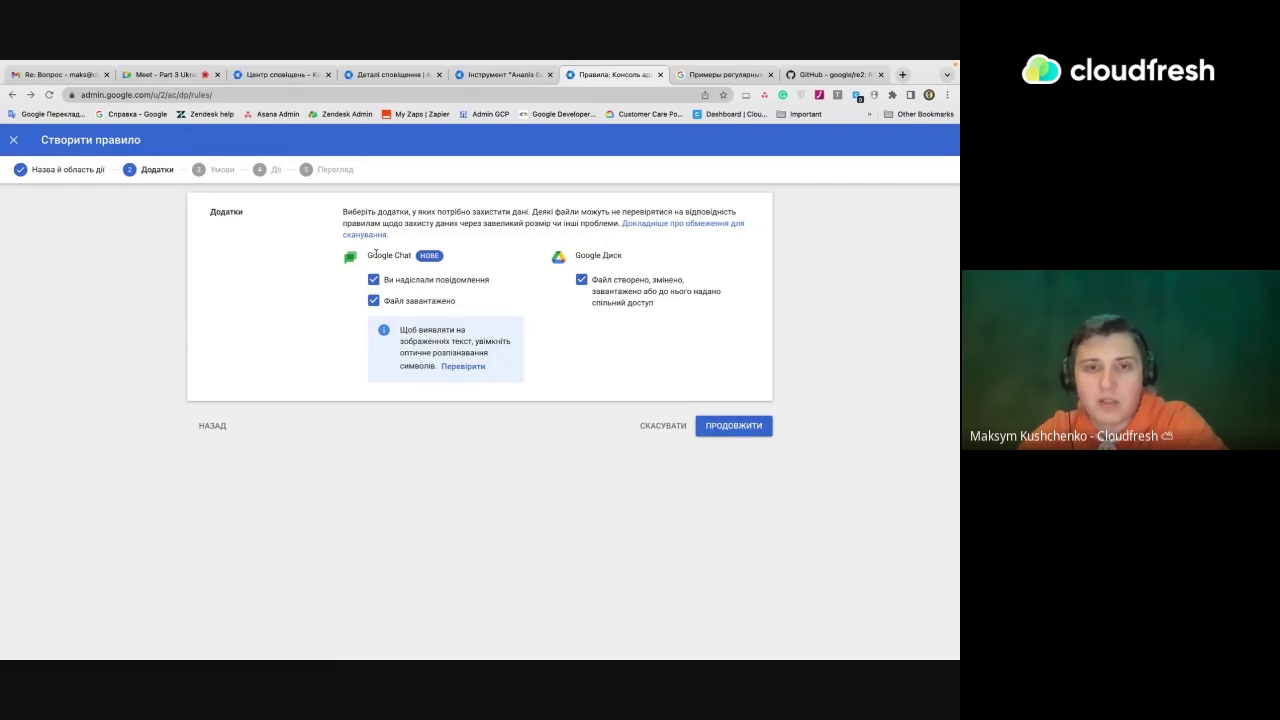
triple_click(375, 255)
left_click(232, 300)
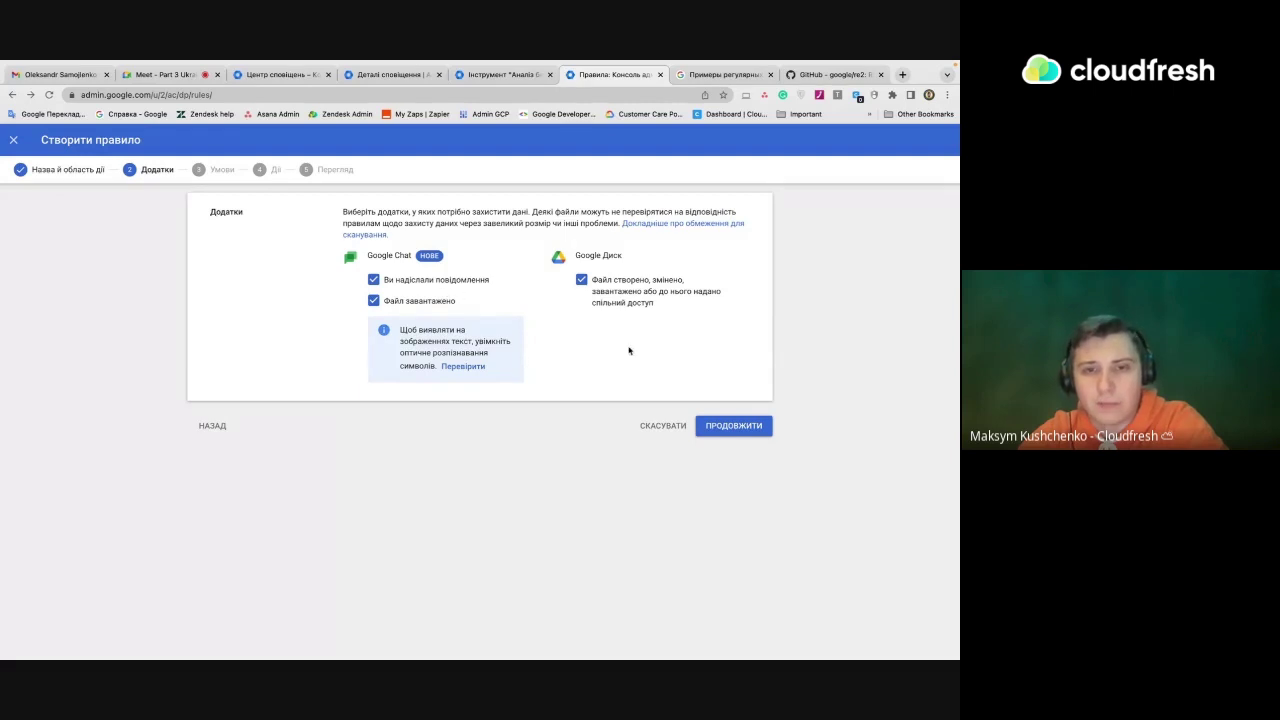
left_click(373, 279)
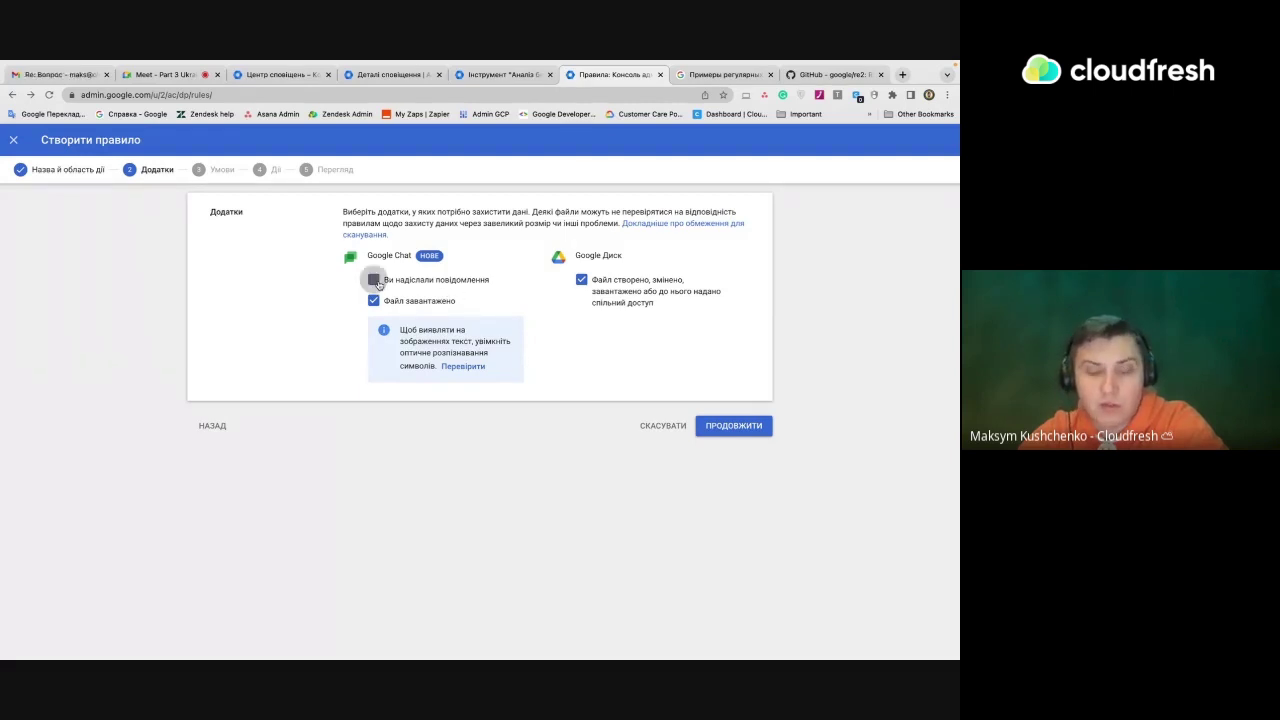
left_click(373, 300)
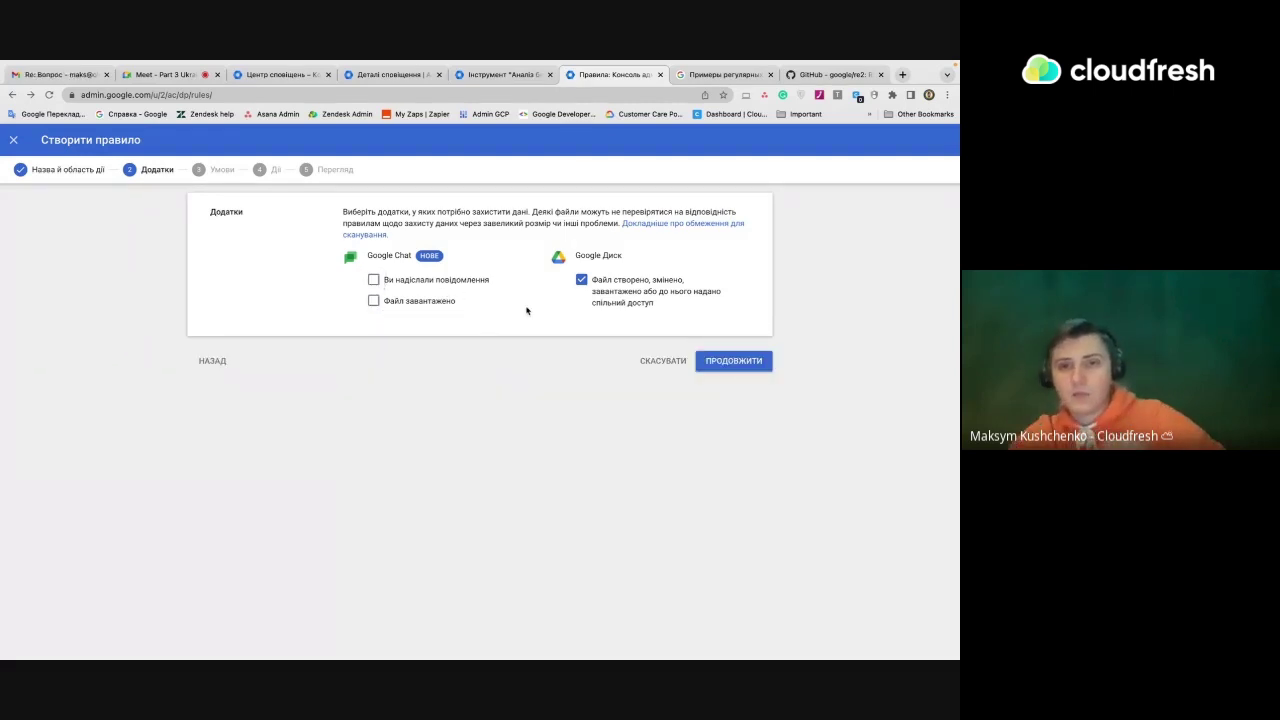
left_click(740, 360)
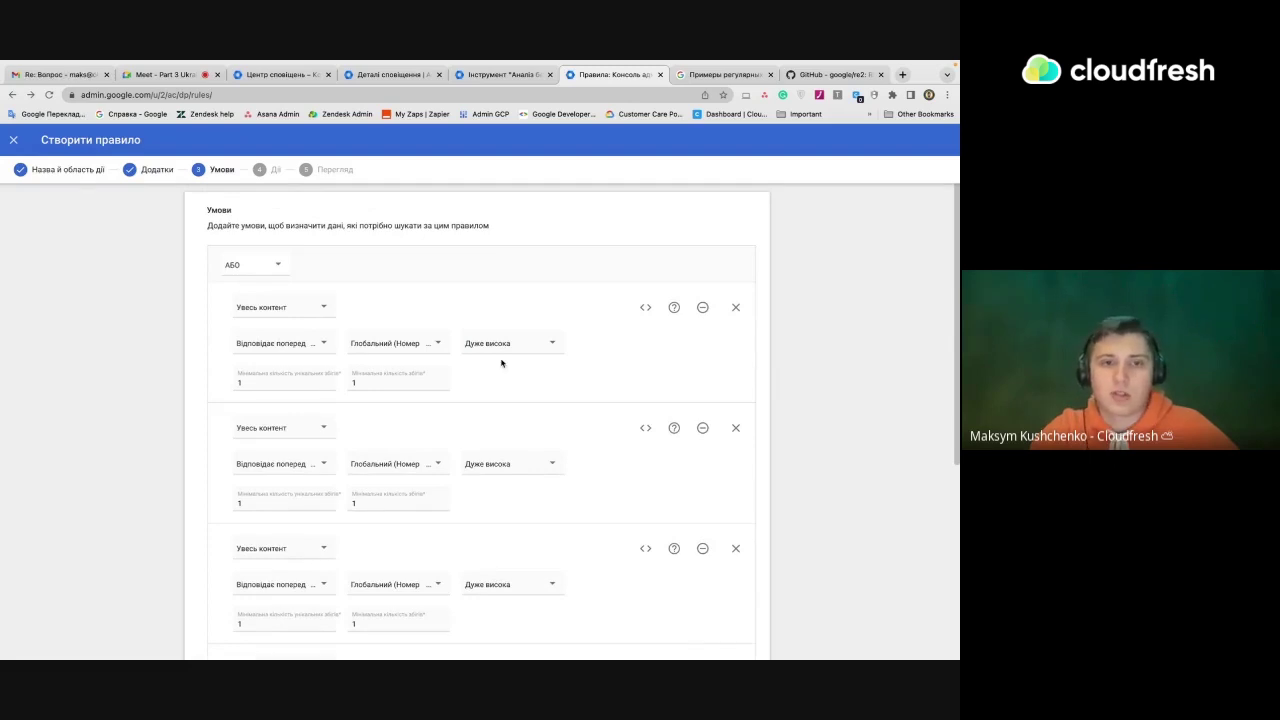
- Keep the conditions joined by АБО and show the first condition's Увесь контент options
left_click(255, 266)
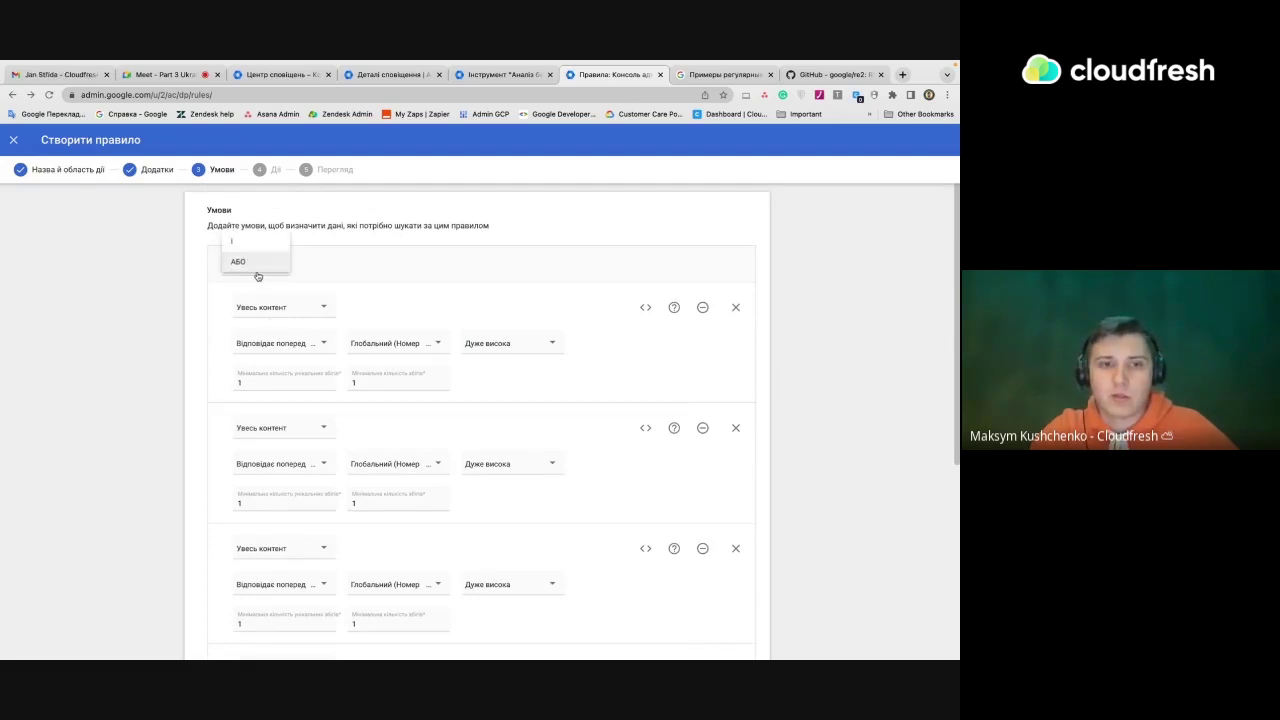
left_click(264, 243)
scroll(368, 255, "down", 3)
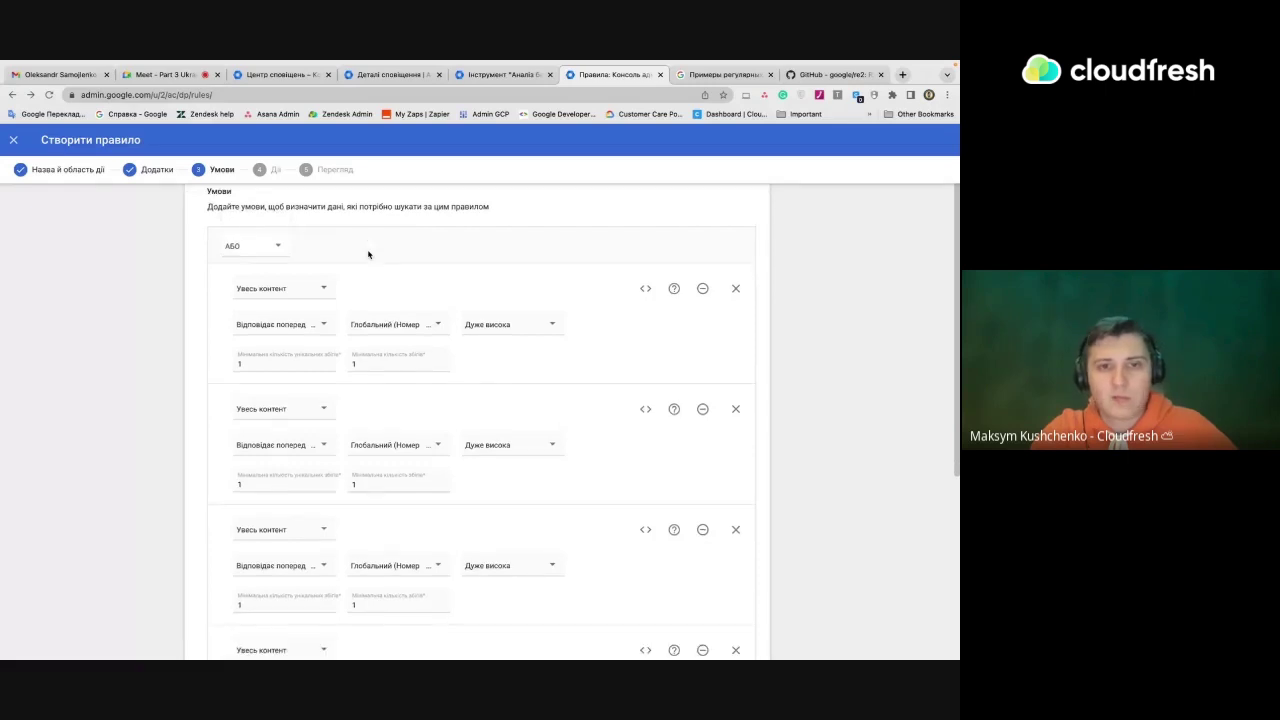
scroll(368, 255, "down", 3)
scroll(443, 380, "up", 5)
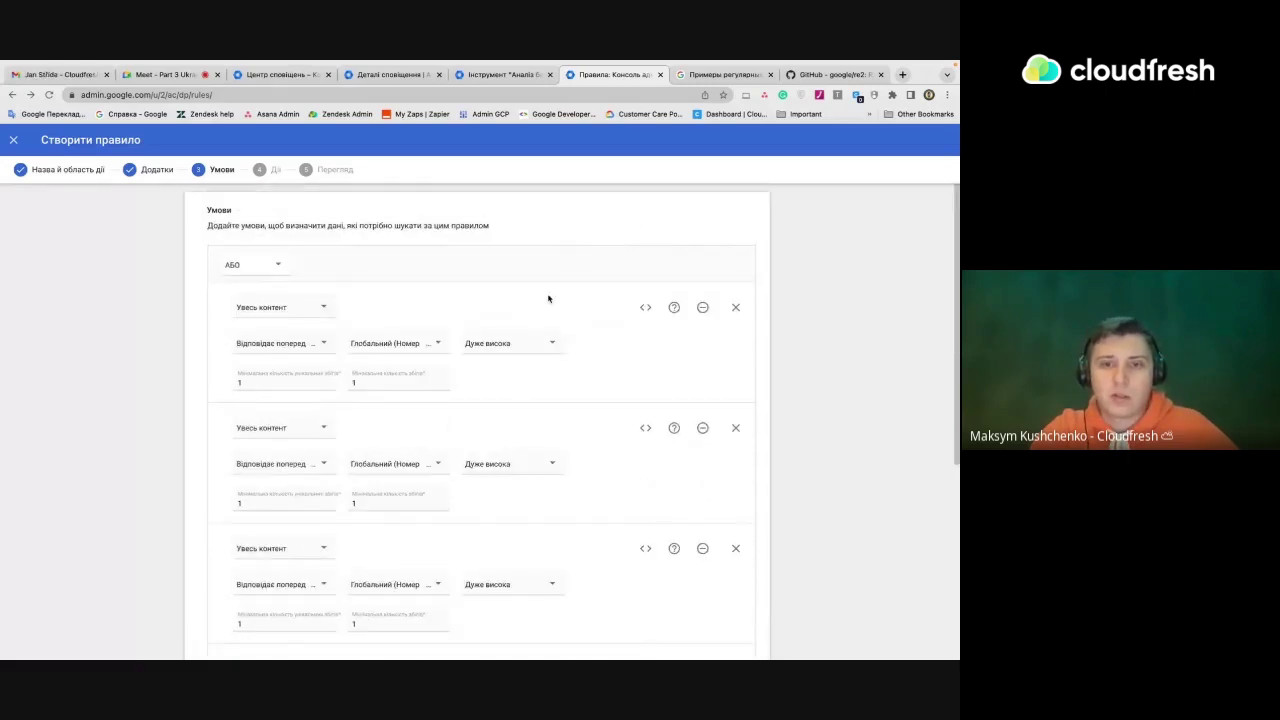
scroll(465, 310, "down", 1)
scroll(466, 312, "up", 1)
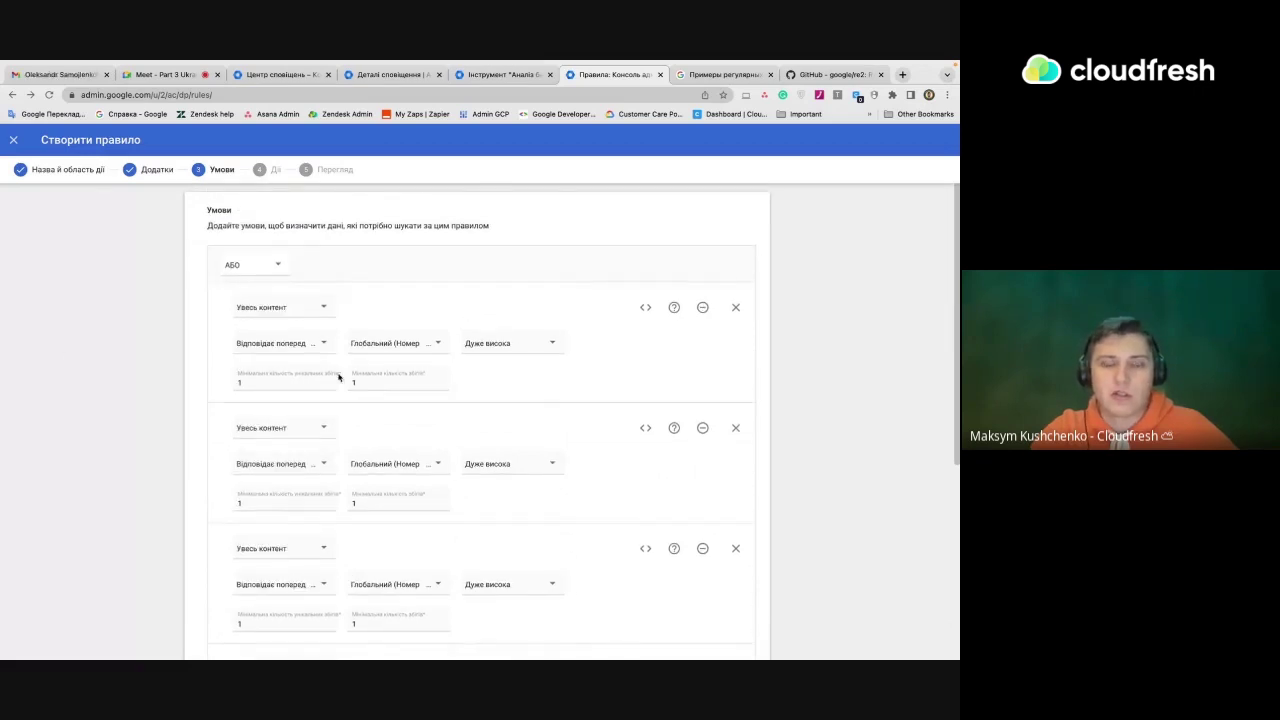
scroll(338, 376, "down", 5)
scroll(338, 377, "up", 3)
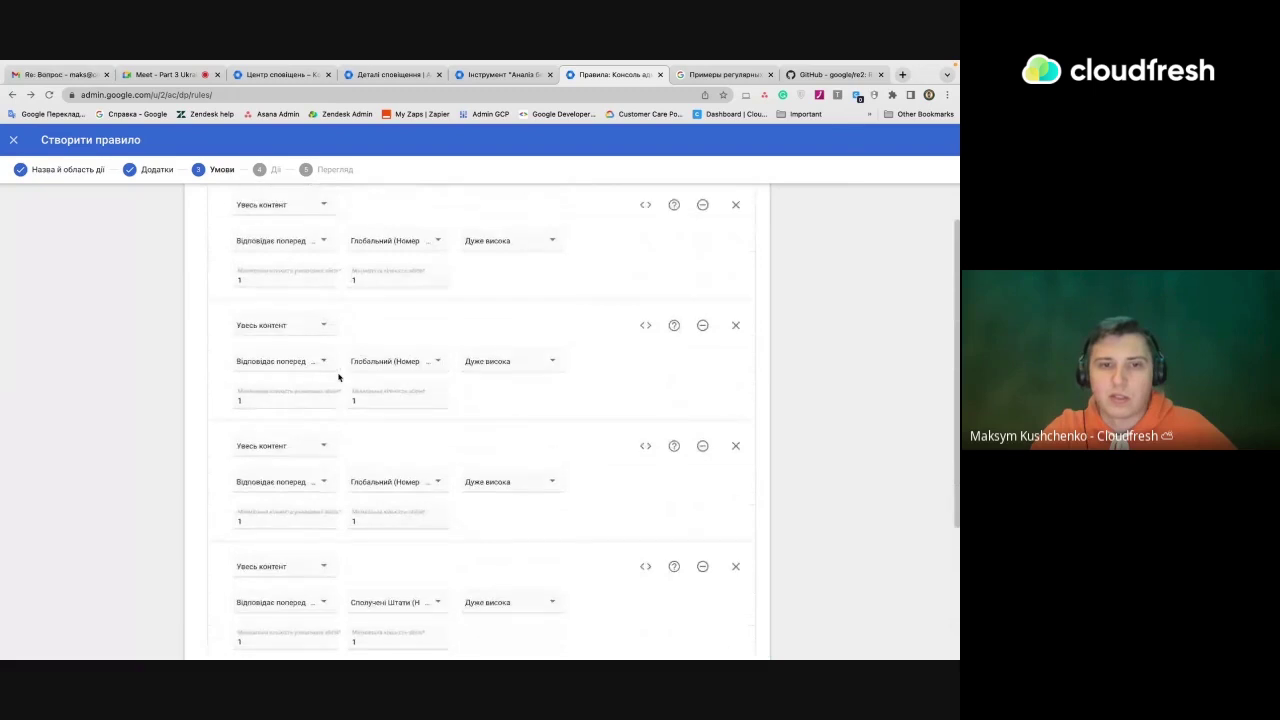
scroll(338, 376, "up", 3)
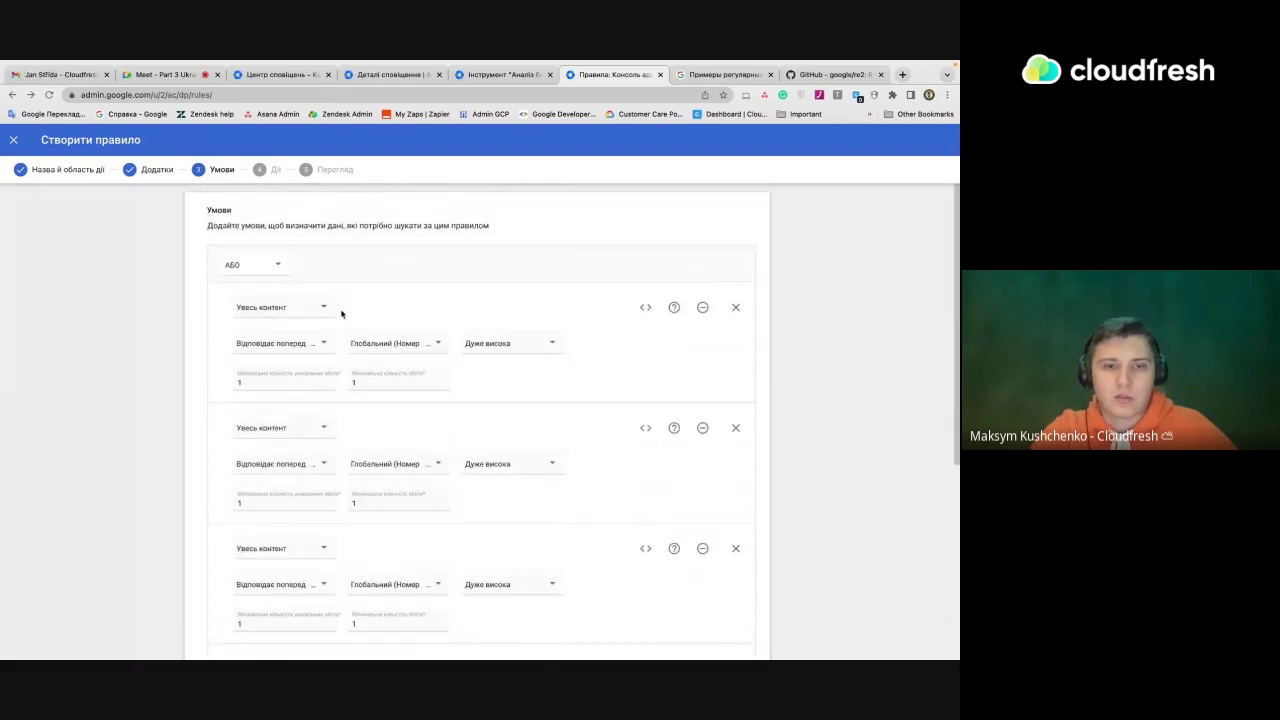
left_click(290, 305)
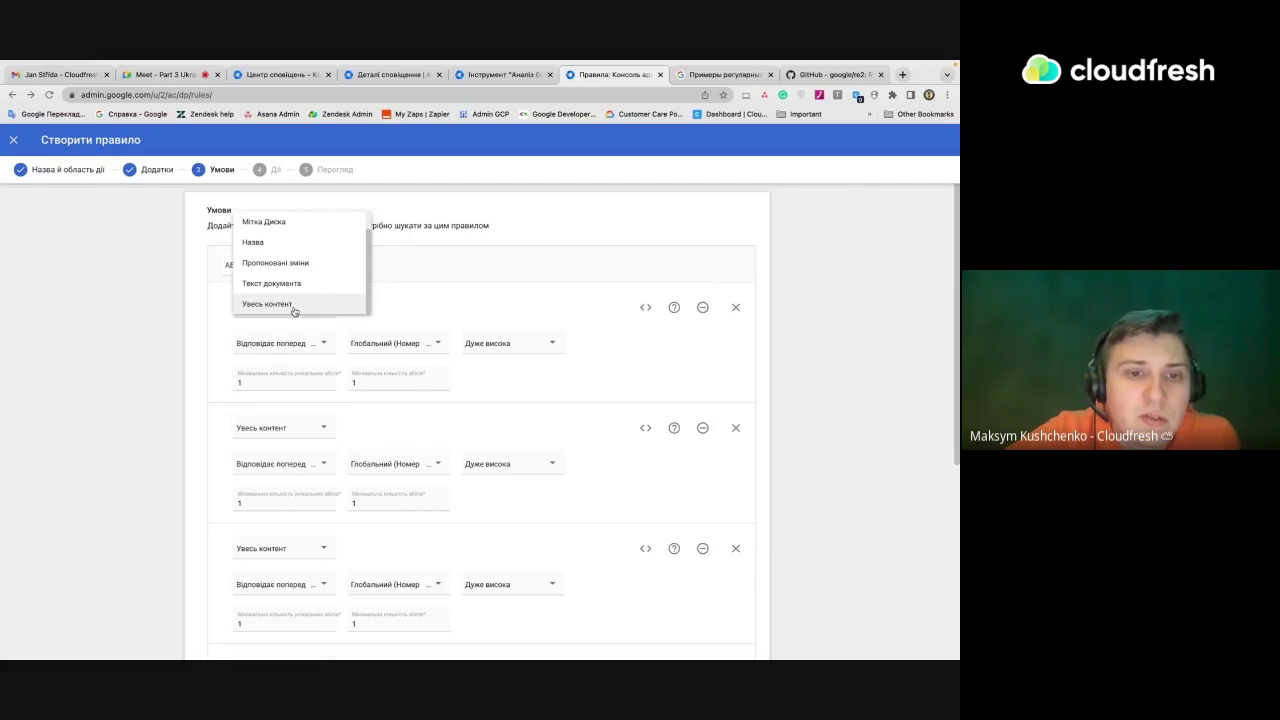
- Keep the first condition scanning all content and try matching the Конф. данные word list
left_click(295, 312)
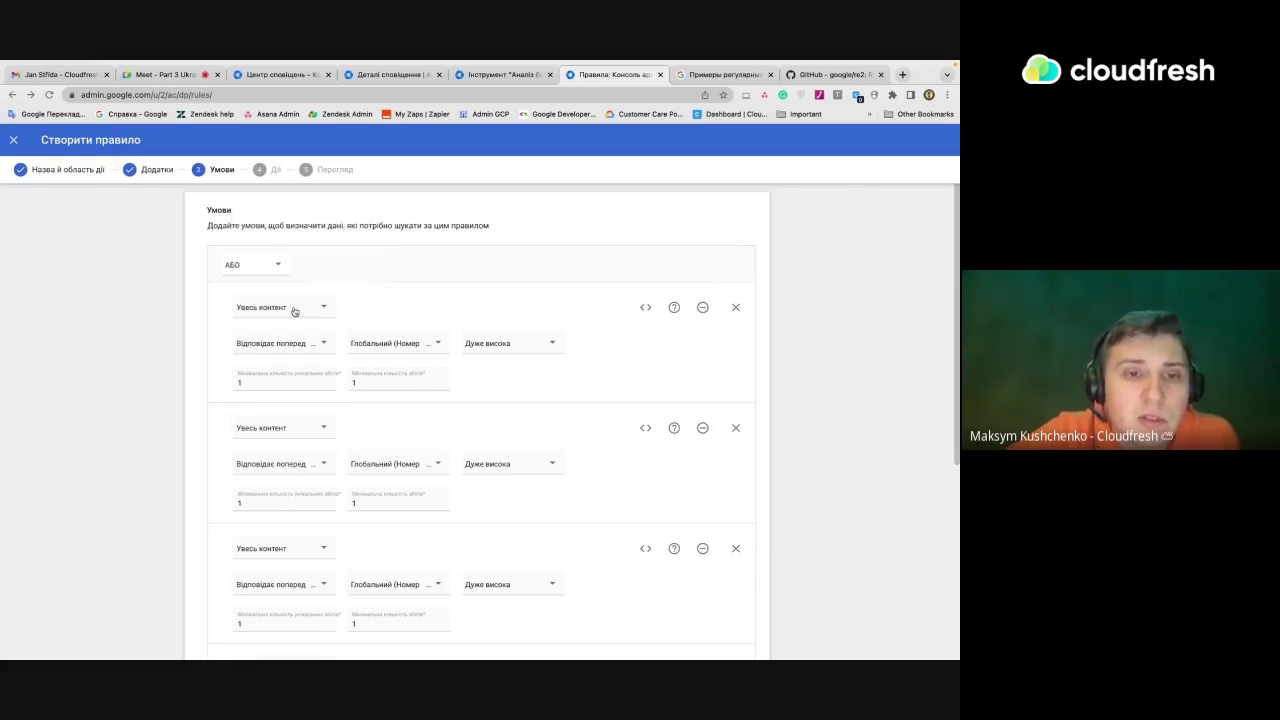
left_click(295, 310)
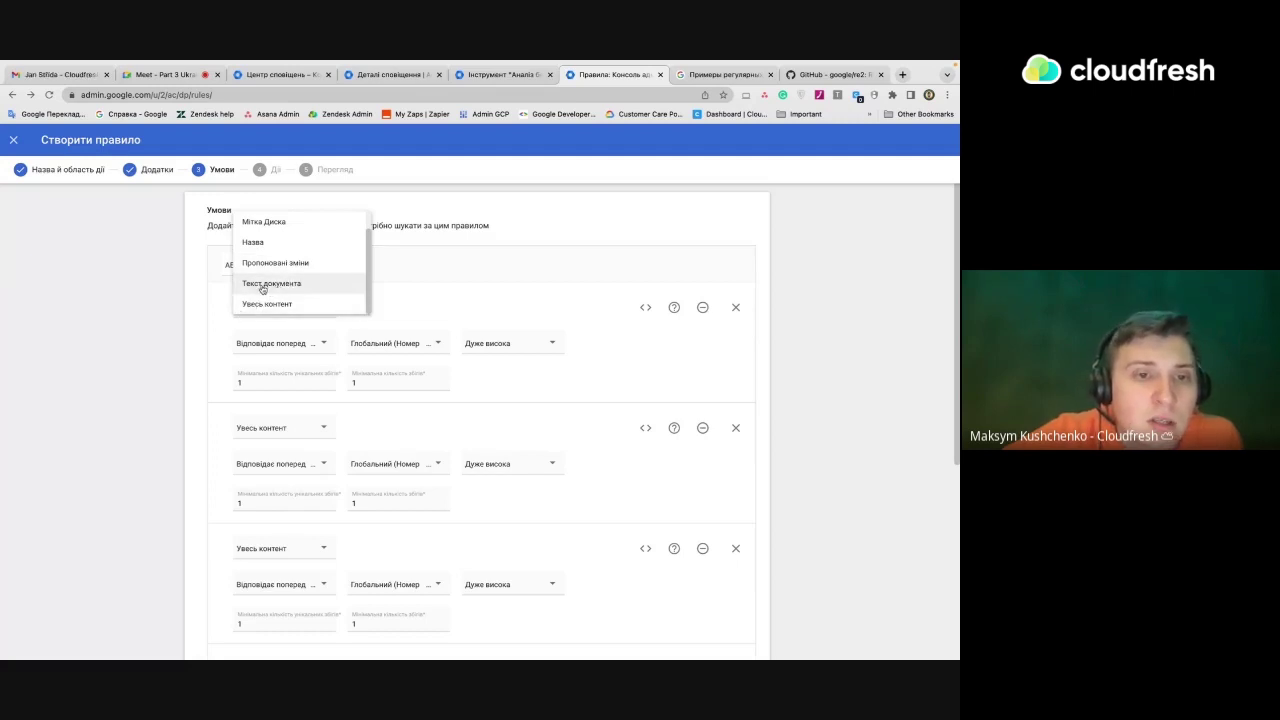
left_click(186, 306)
left_click(262, 345)
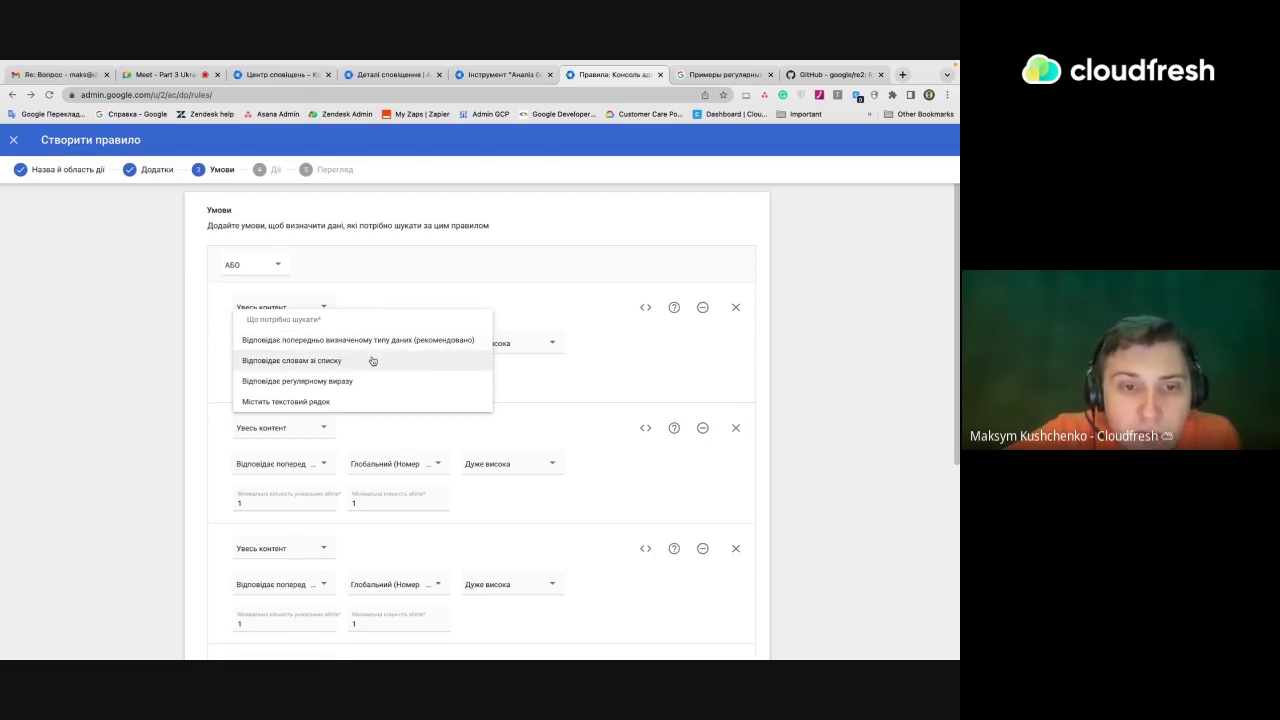
left_click(372, 360)
left_click(386, 346)
left_click(383, 366)
- Try the Конф. данные regex and text-string matching, then revert to a predefined data type
left_click(313, 342)
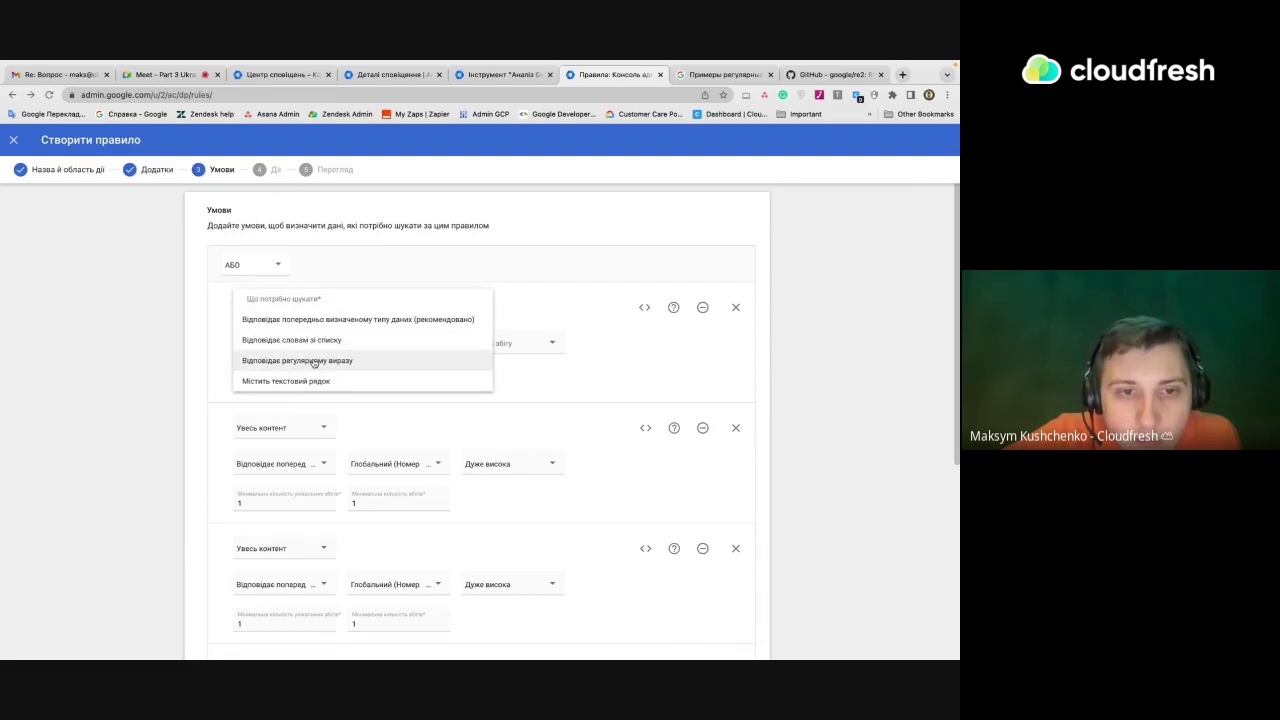
left_click(312, 362)
left_click(368, 343)
left_click(370, 358)
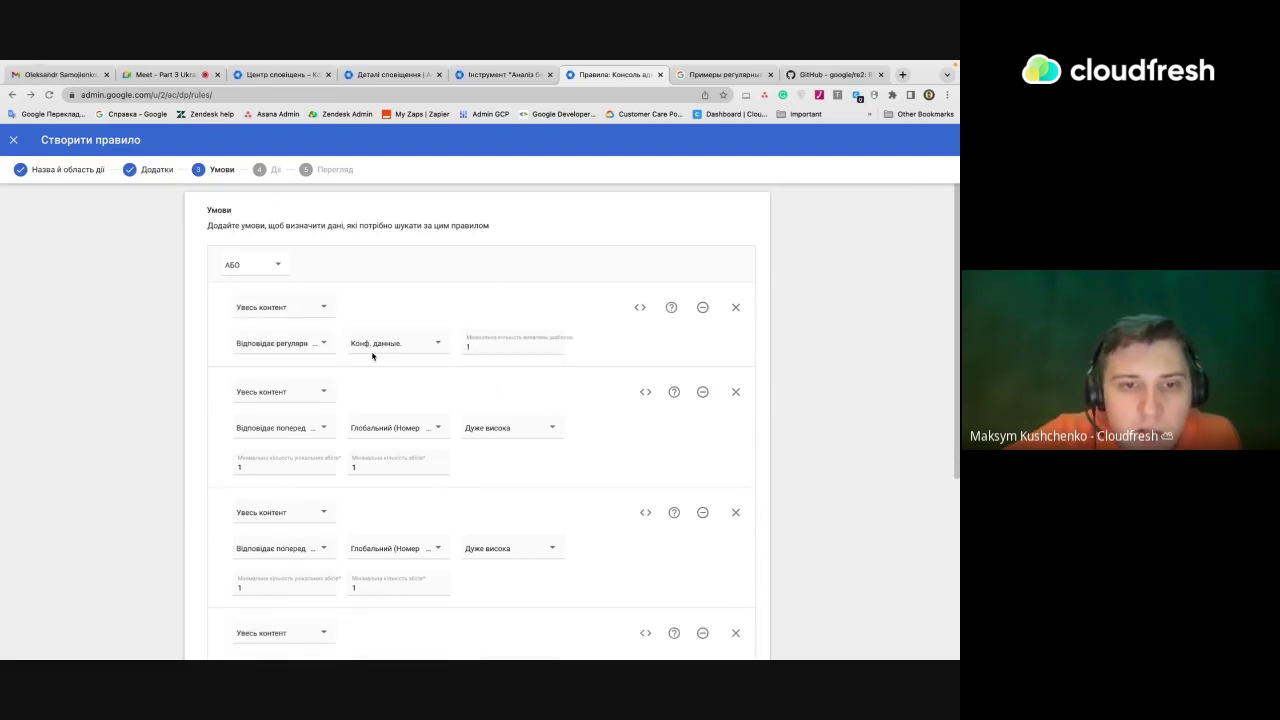
left_click(298, 343)
left_click(287, 362)
left_click(373, 347)
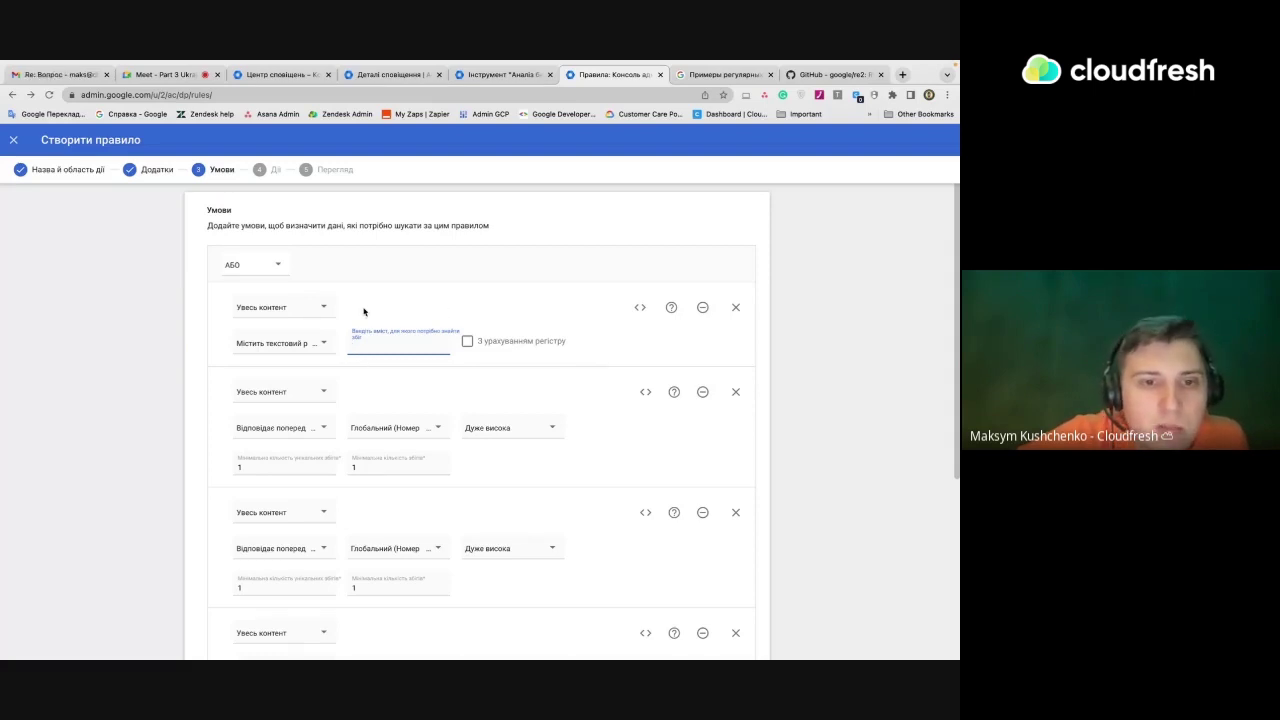
left_click(293, 343)
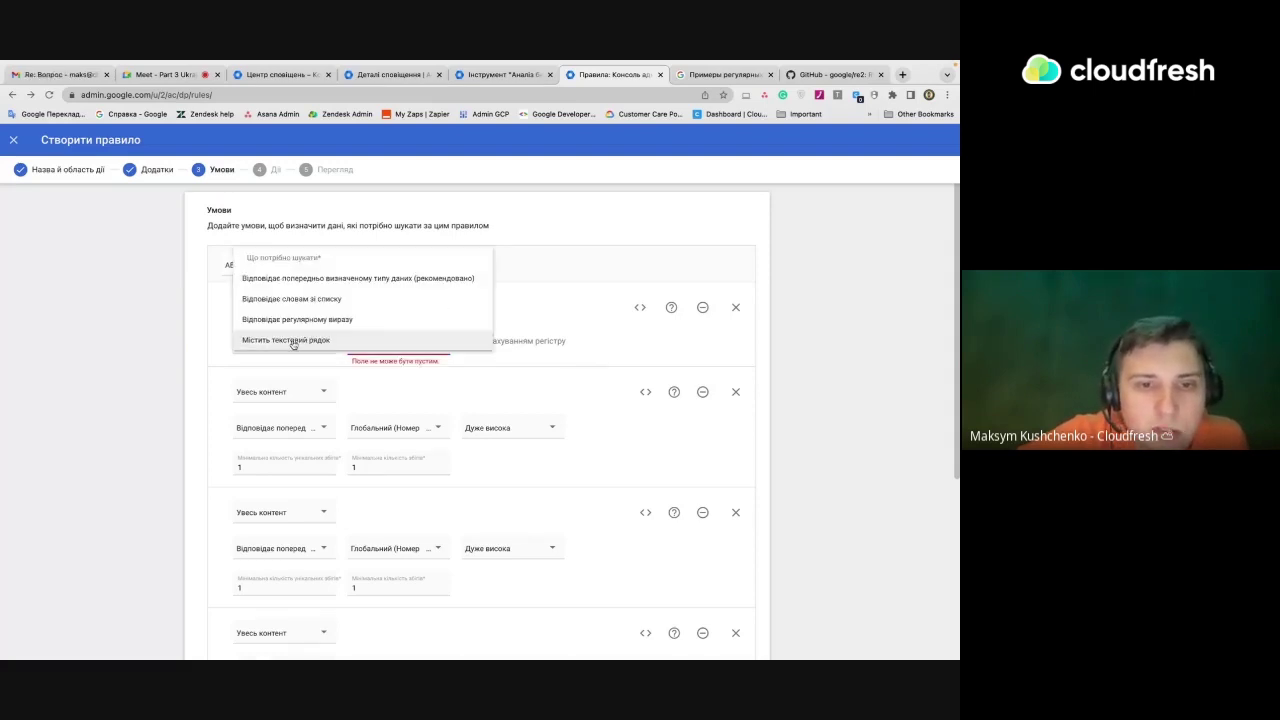
left_click(338, 285)
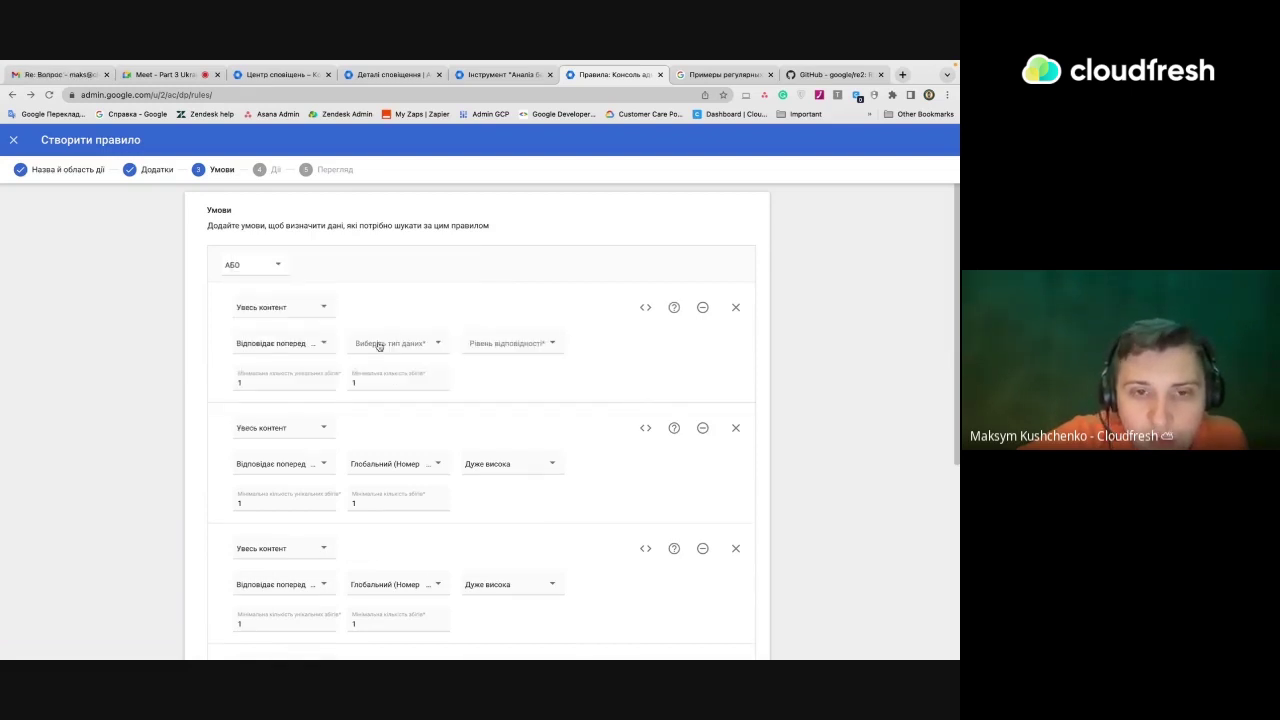
- Select Глобальний (Номер кредитної картки) as the first condition's predefined data type
left_click(379, 344)
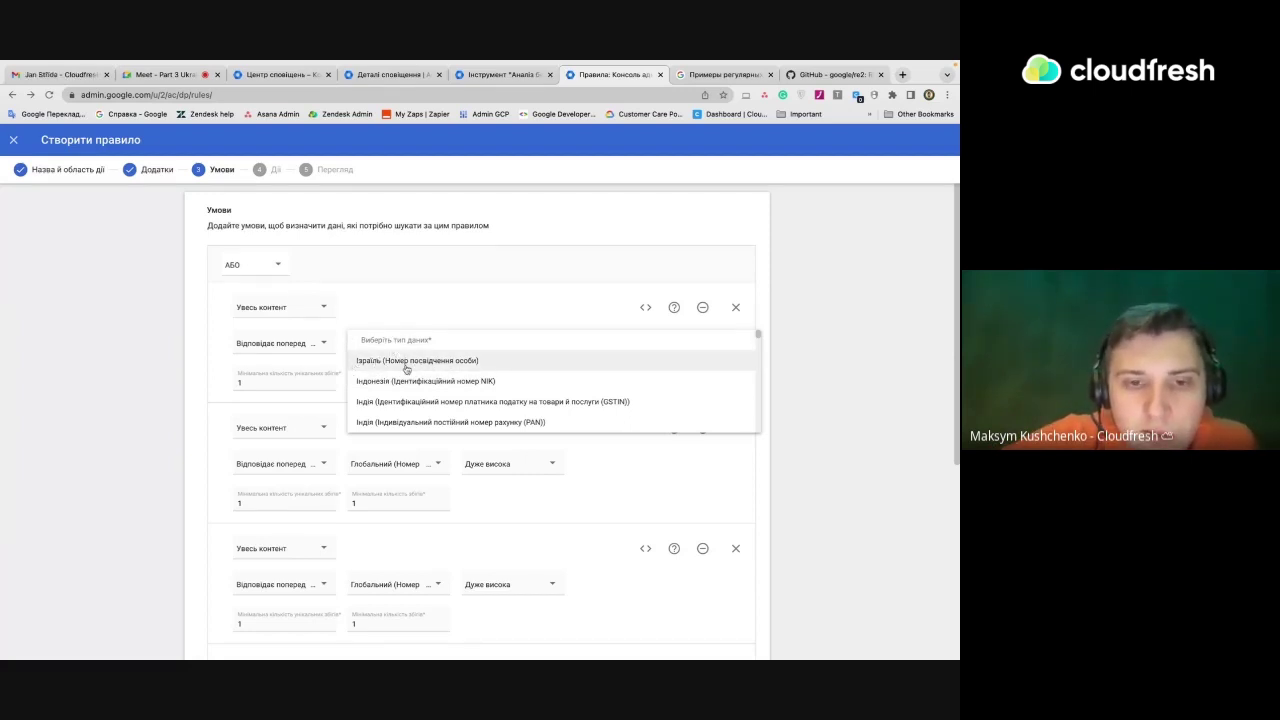
scroll(406, 369, "down", 3)
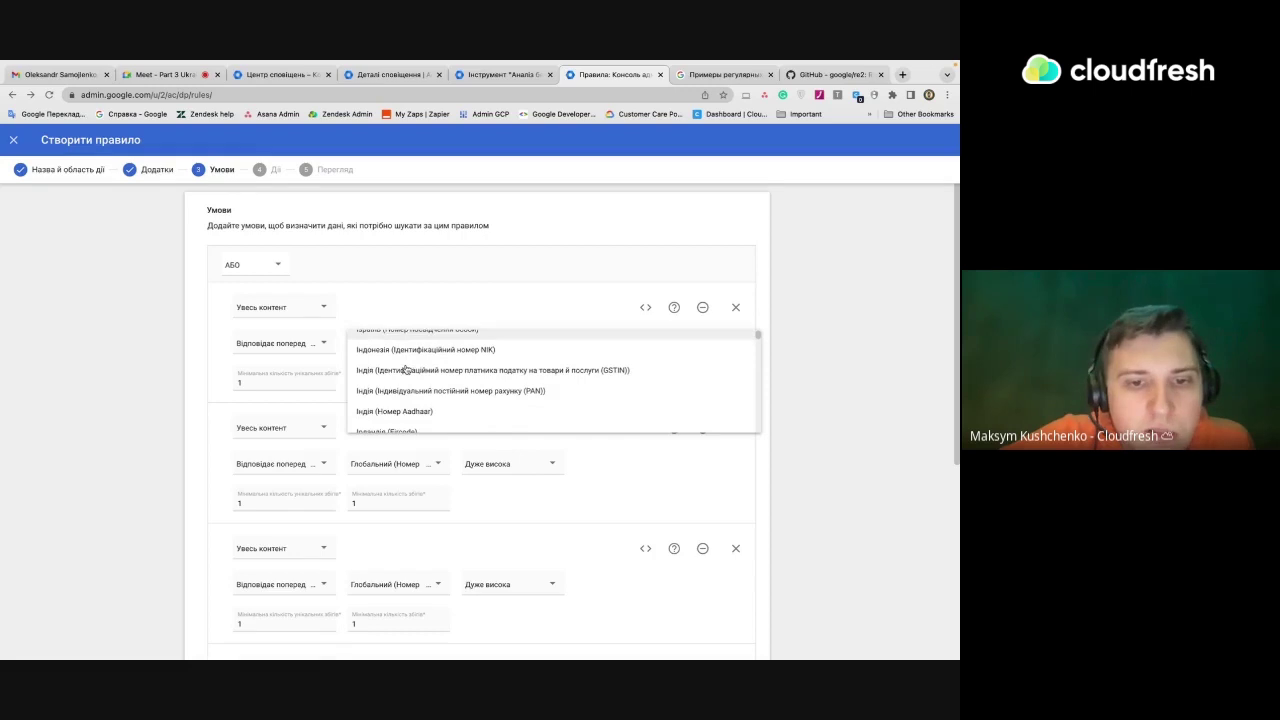
scroll(445, 384, "down", 4)
scroll(445, 384, "down", 5)
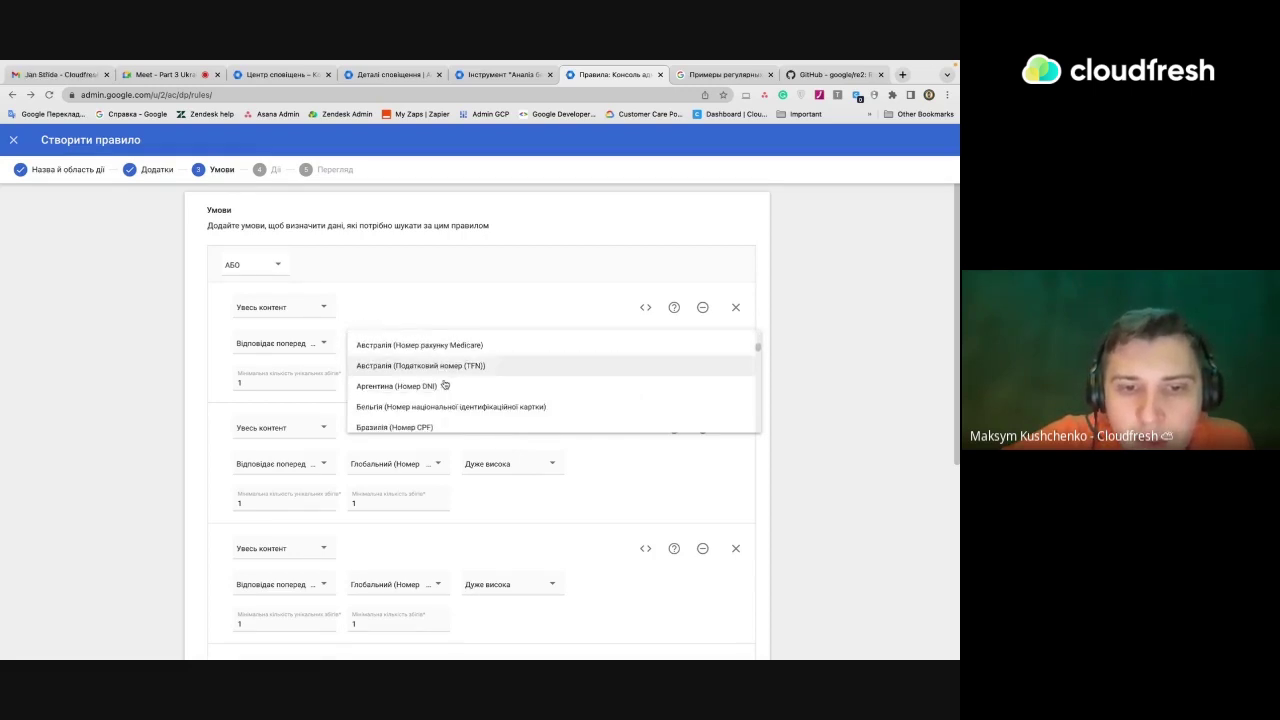
scroll(445, 384, "down", 8)
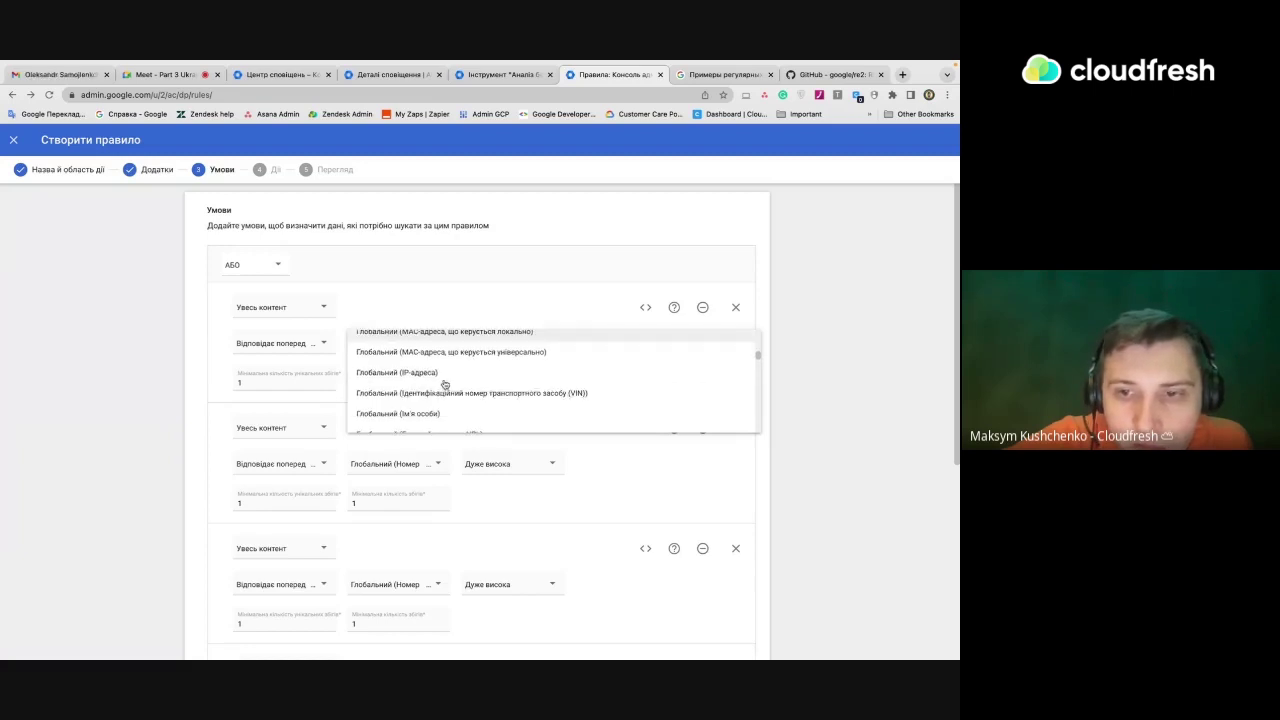
scroll(445, 384, "up", 3)
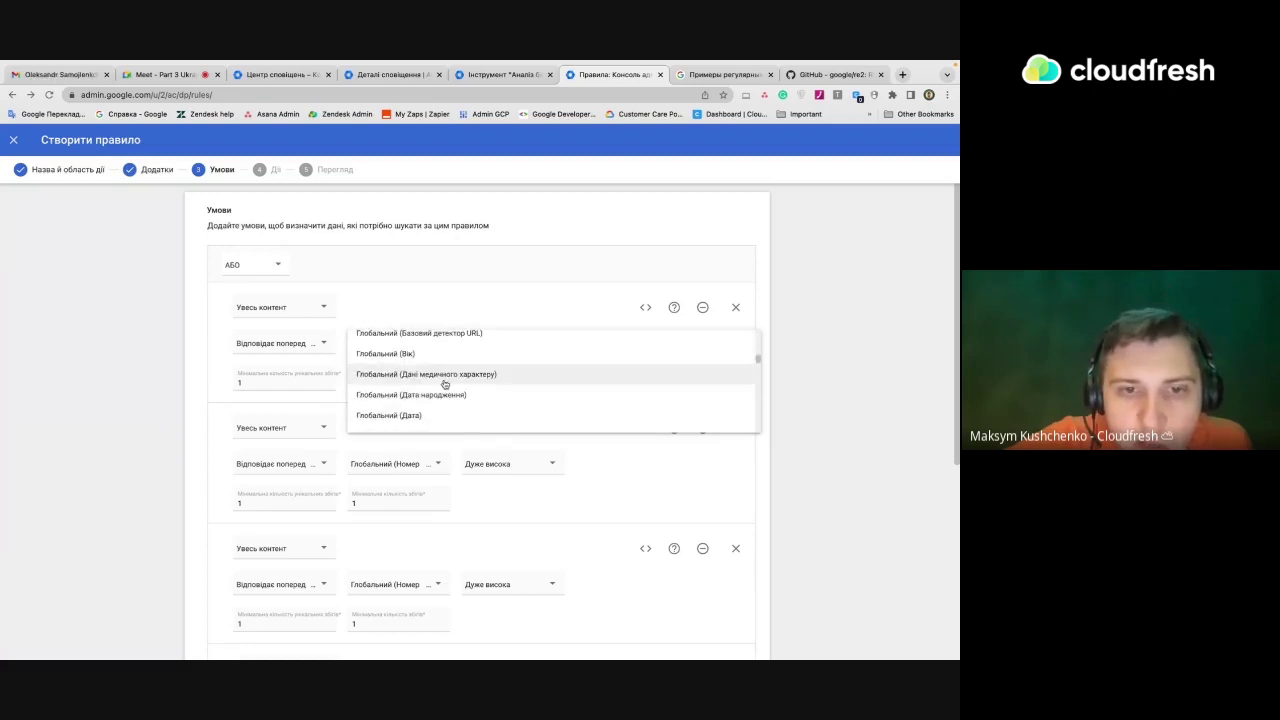
scroll(425, 359, "up", 1)
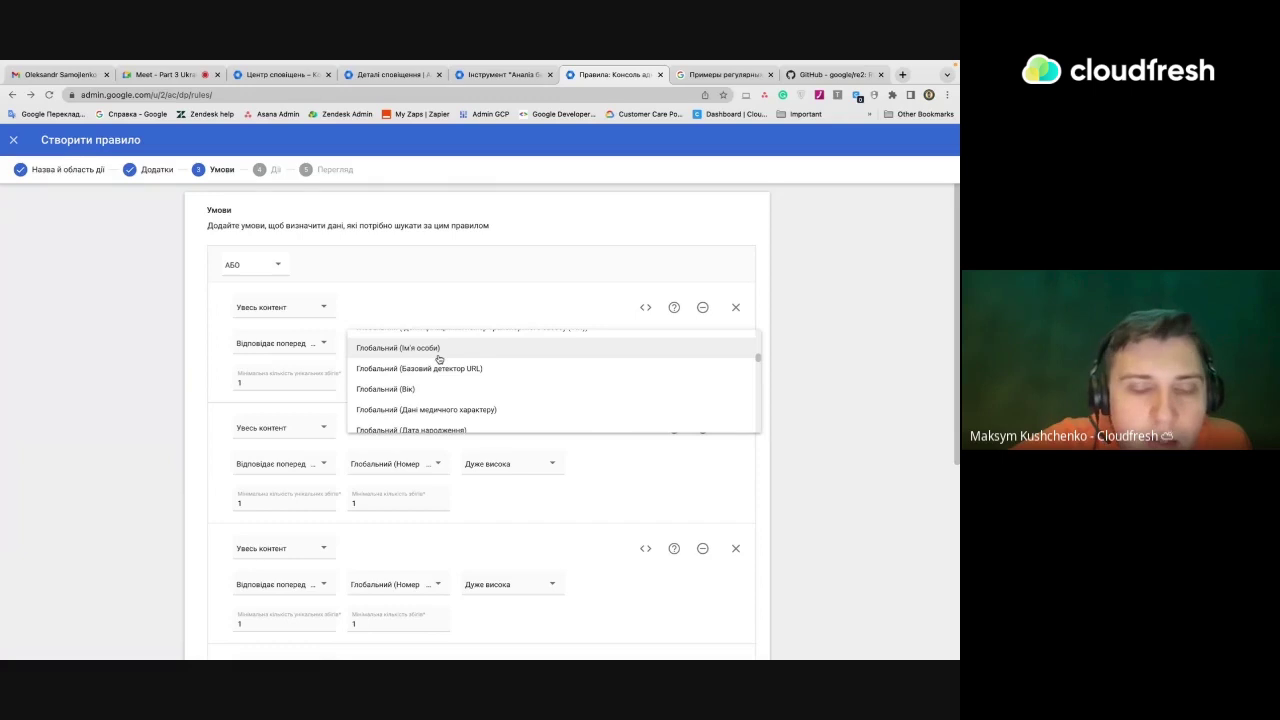
scroll(438, 359, "down", 5)
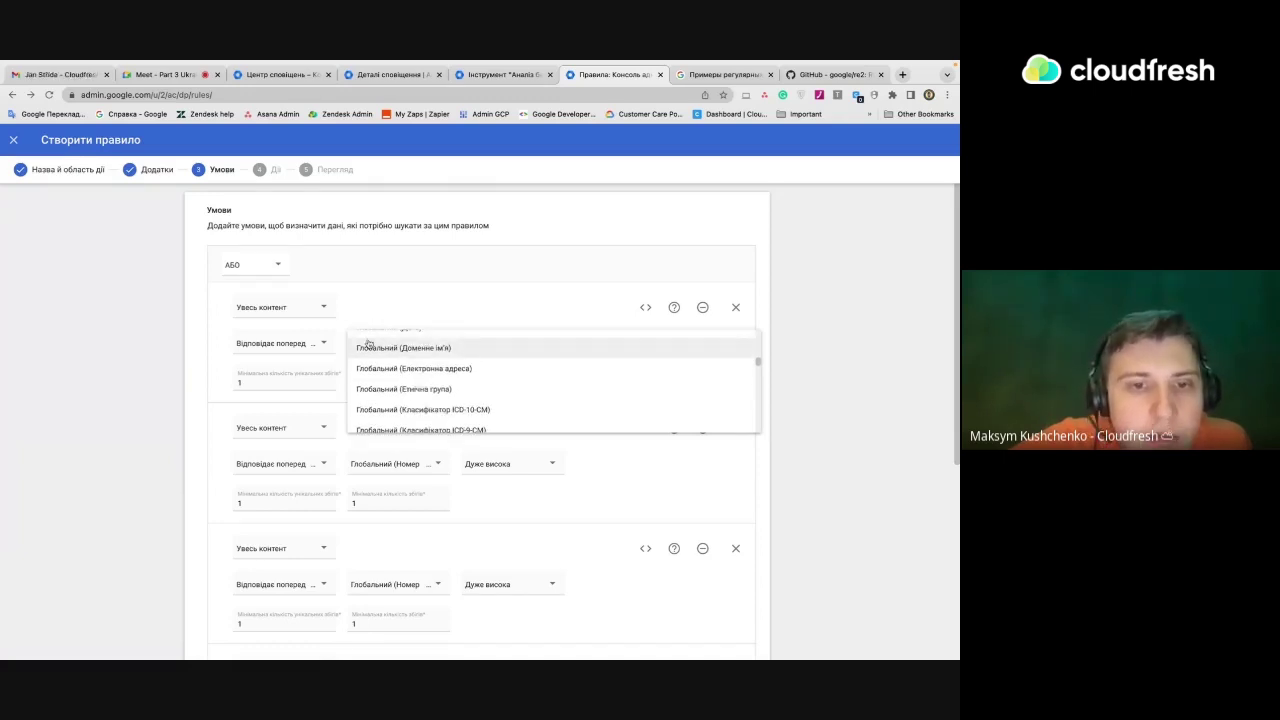
scroll(397, 362, "down", 3)
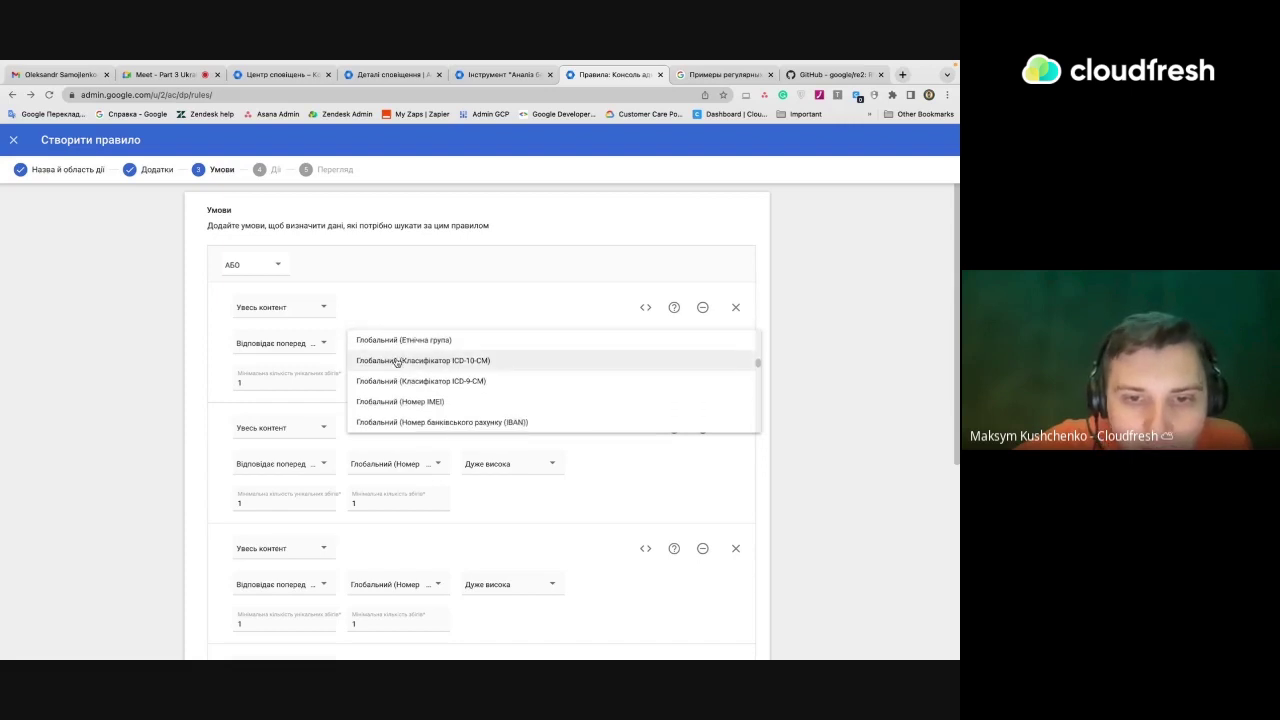
scroll(450, 385, "down", 1)
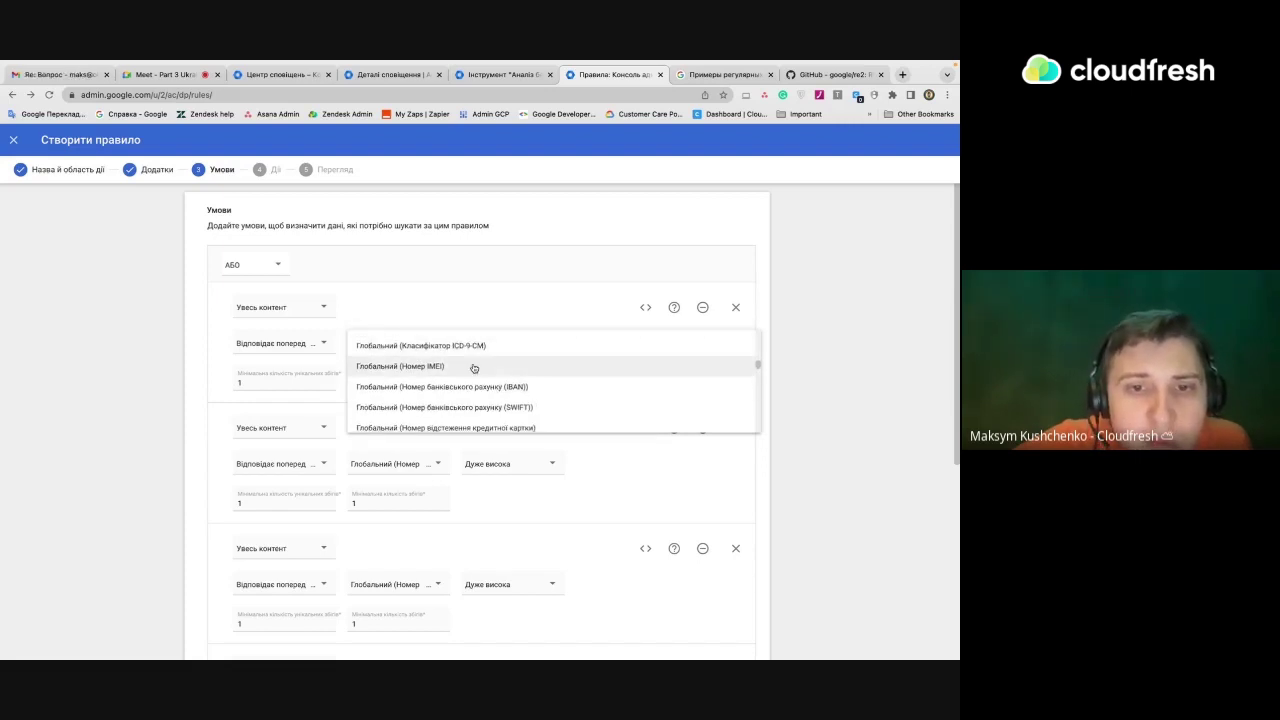
scroll(553, 370, "down", 1)
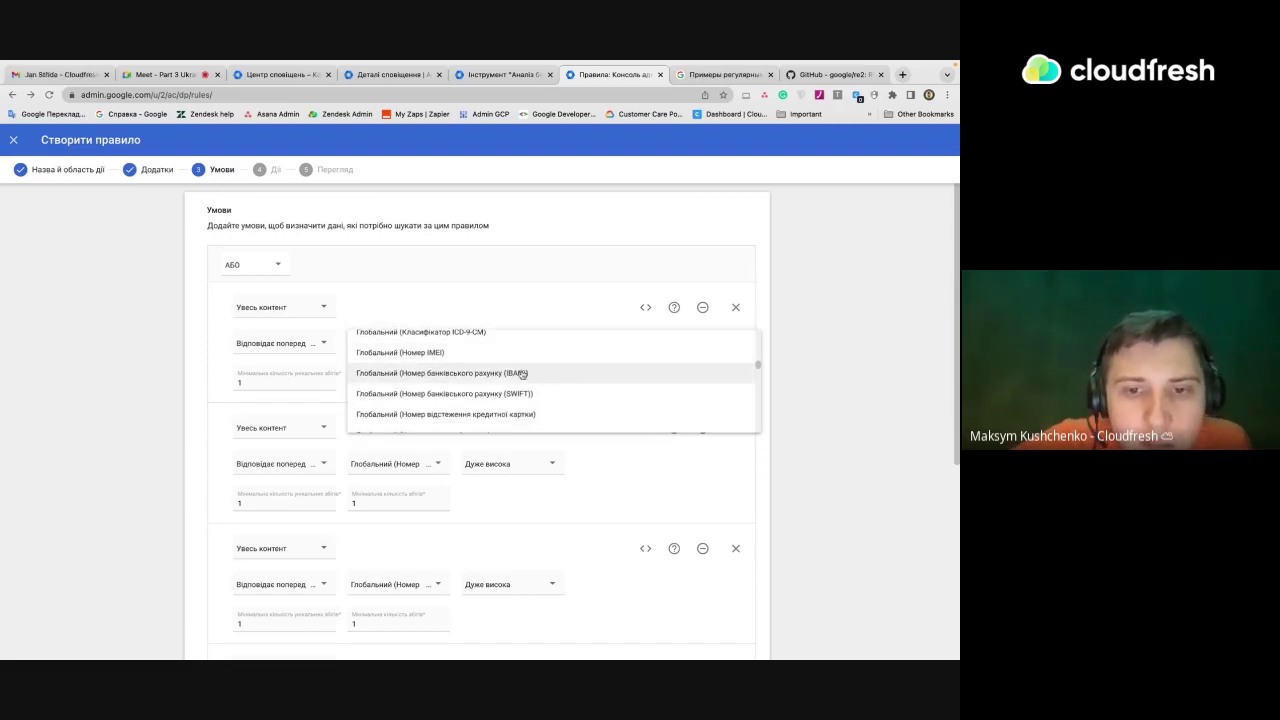
scroll(512, 389, "down", 1)
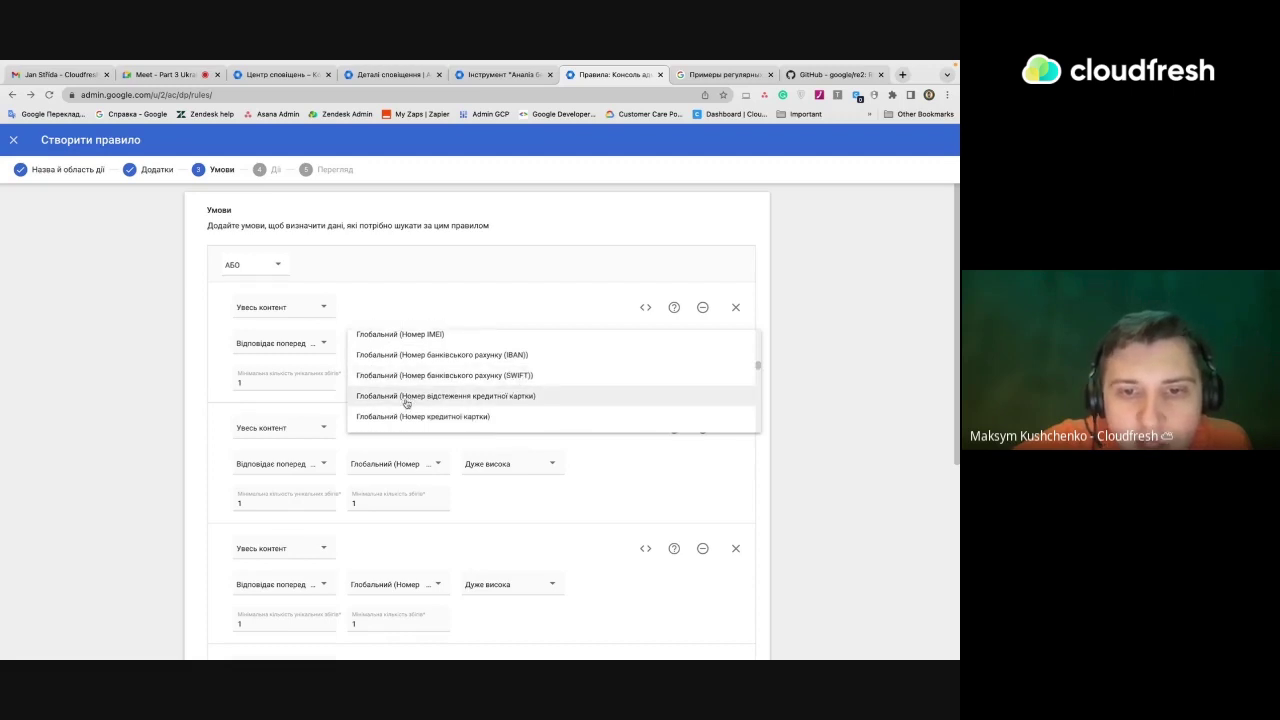
scroll(514, 398, "down", 1)
scroll(505, 398, "down", 1)
scroll(504, 398, "down", 1)
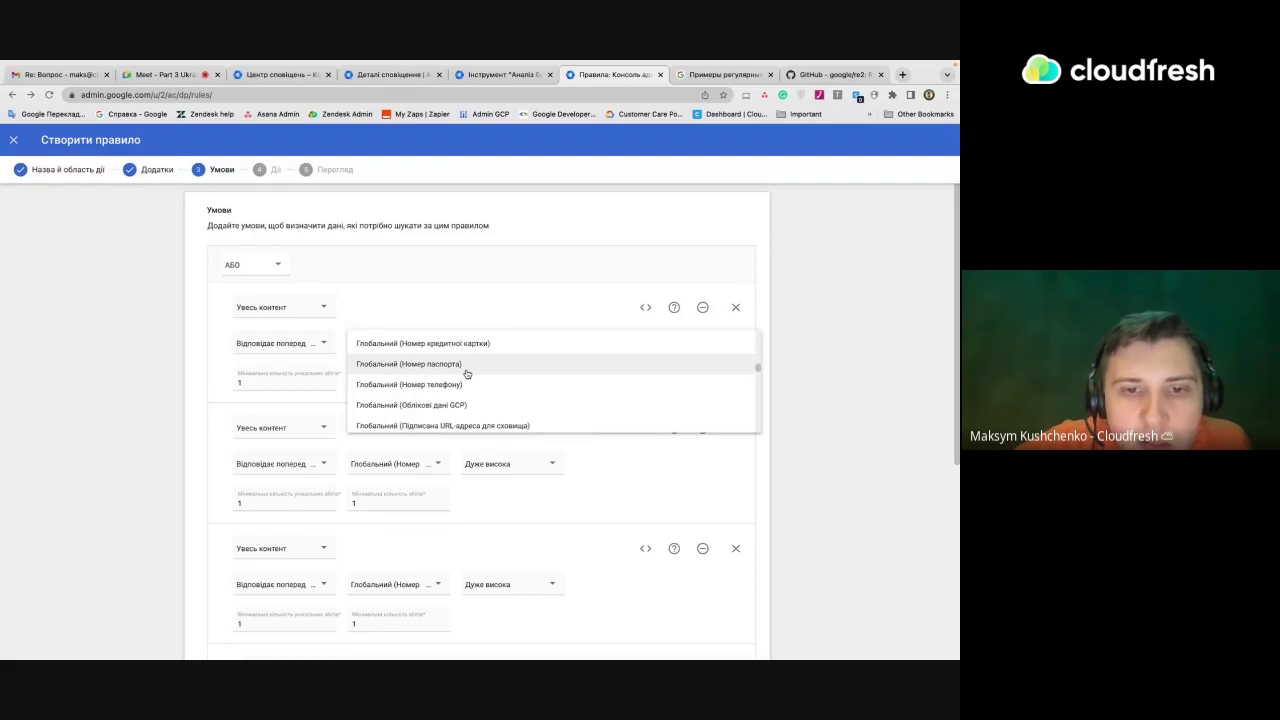
left_click(488, 345)
left_click(489, 345)
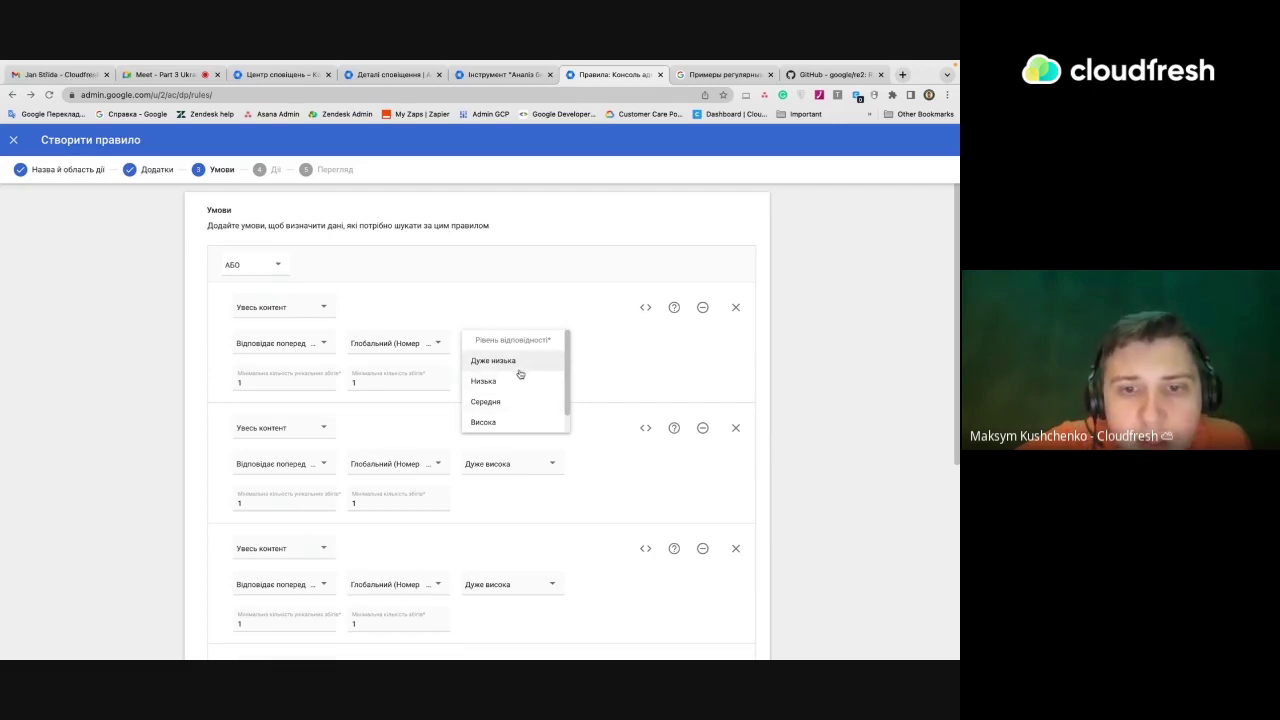
- Set the confidence level to Висока, leaving minimum unique and total matches at 1
scroll(520, 374, "down", 1)
scroll(520, 374, "up", 1)
scroll(520, 374, "down", 1)
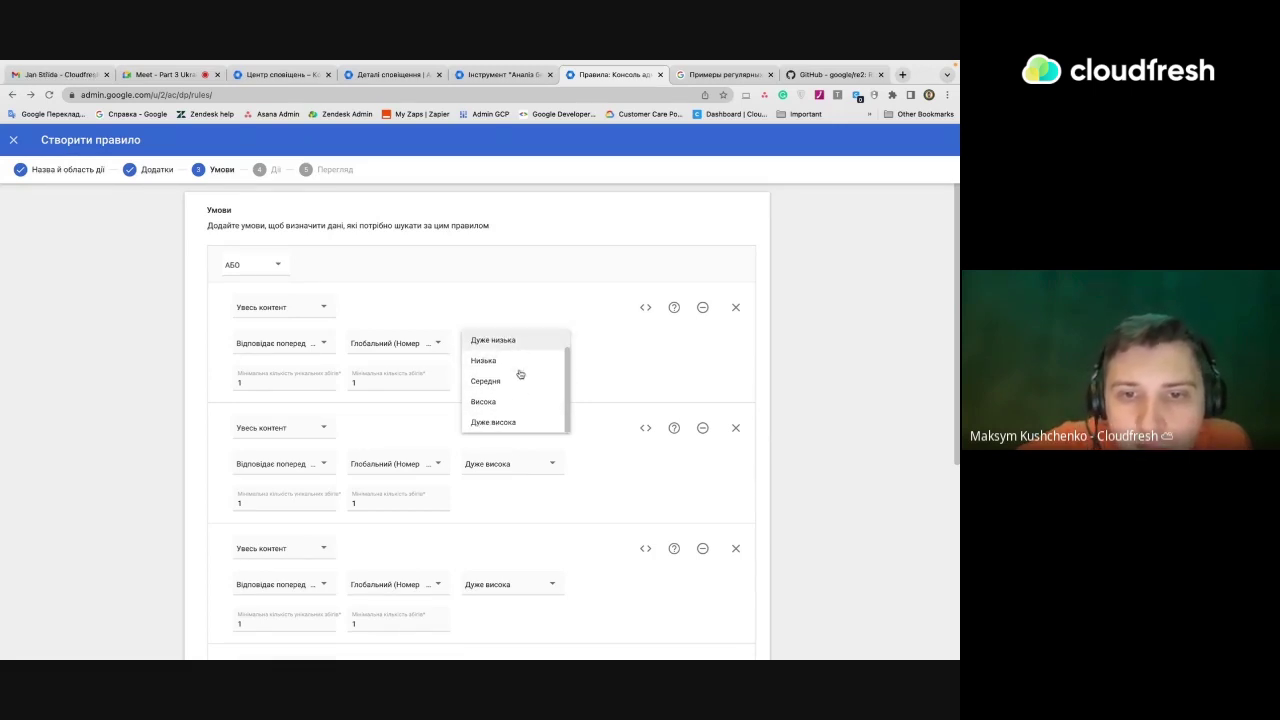
scroll(520, 374, "up", 1)
scroll(520, 374, "down", 1)
scroll(520, 374, "up", 1)
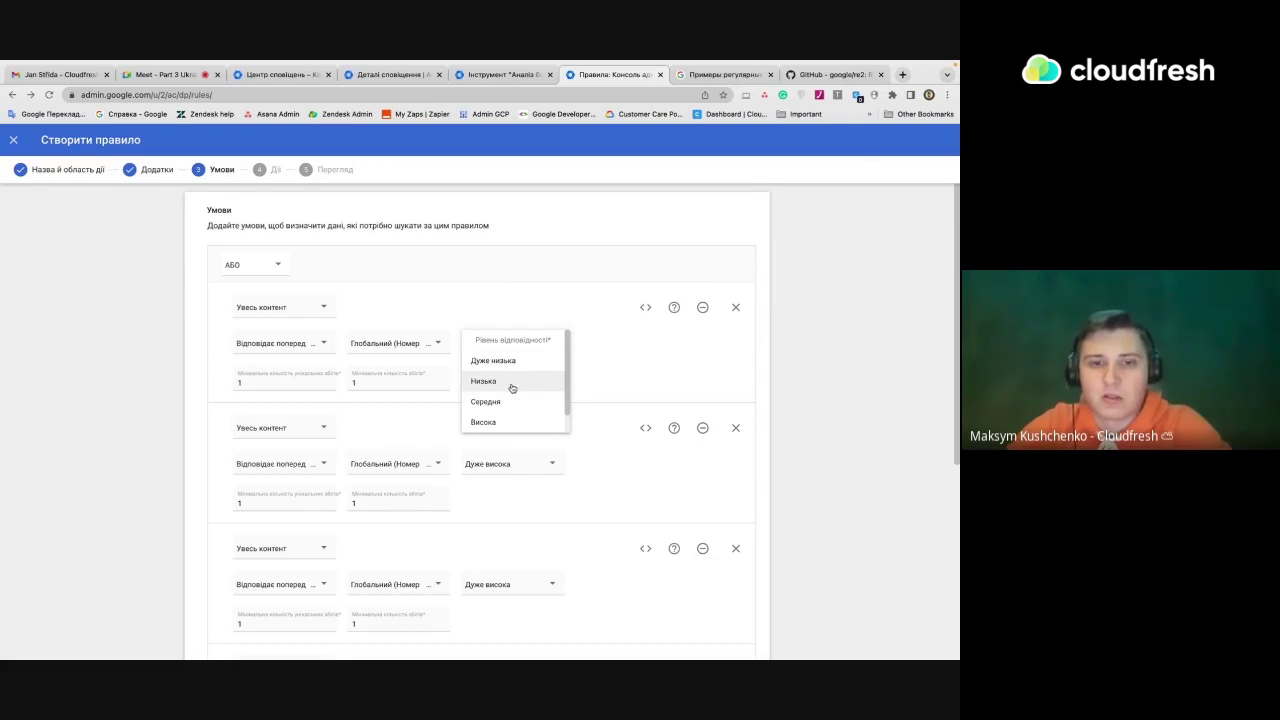
left_click(501, 422)
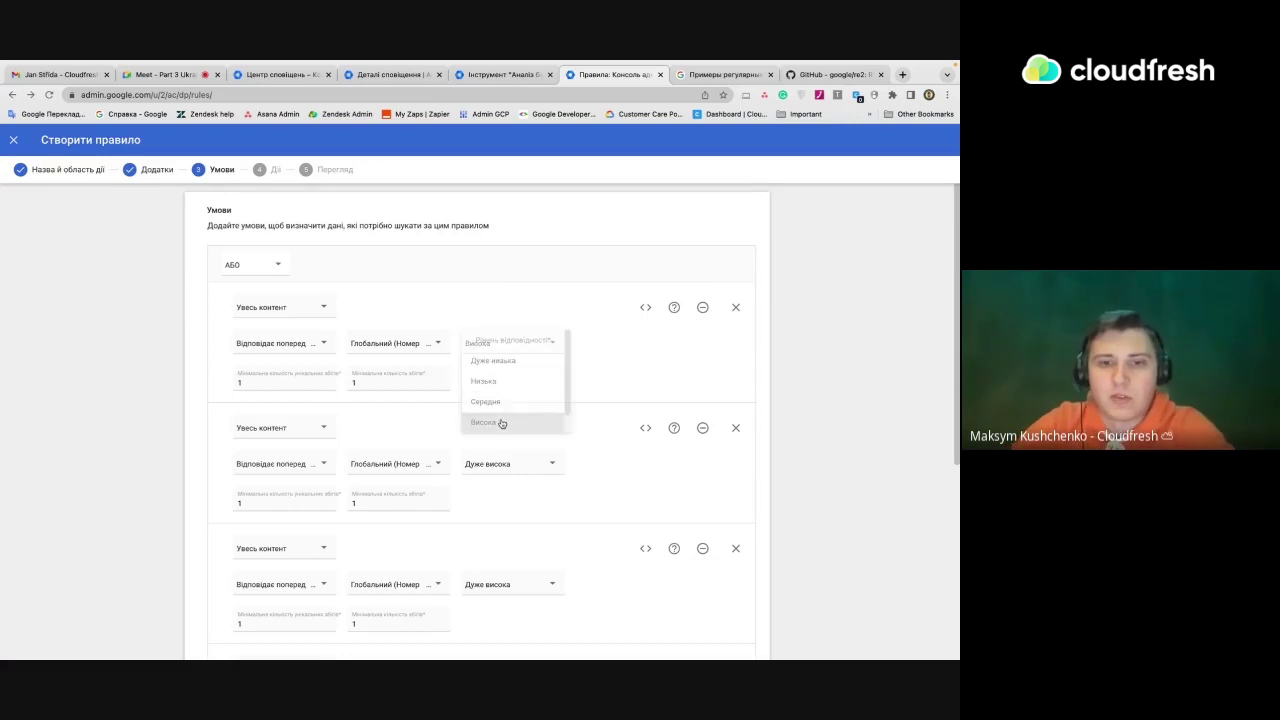
left_click(256, 386)
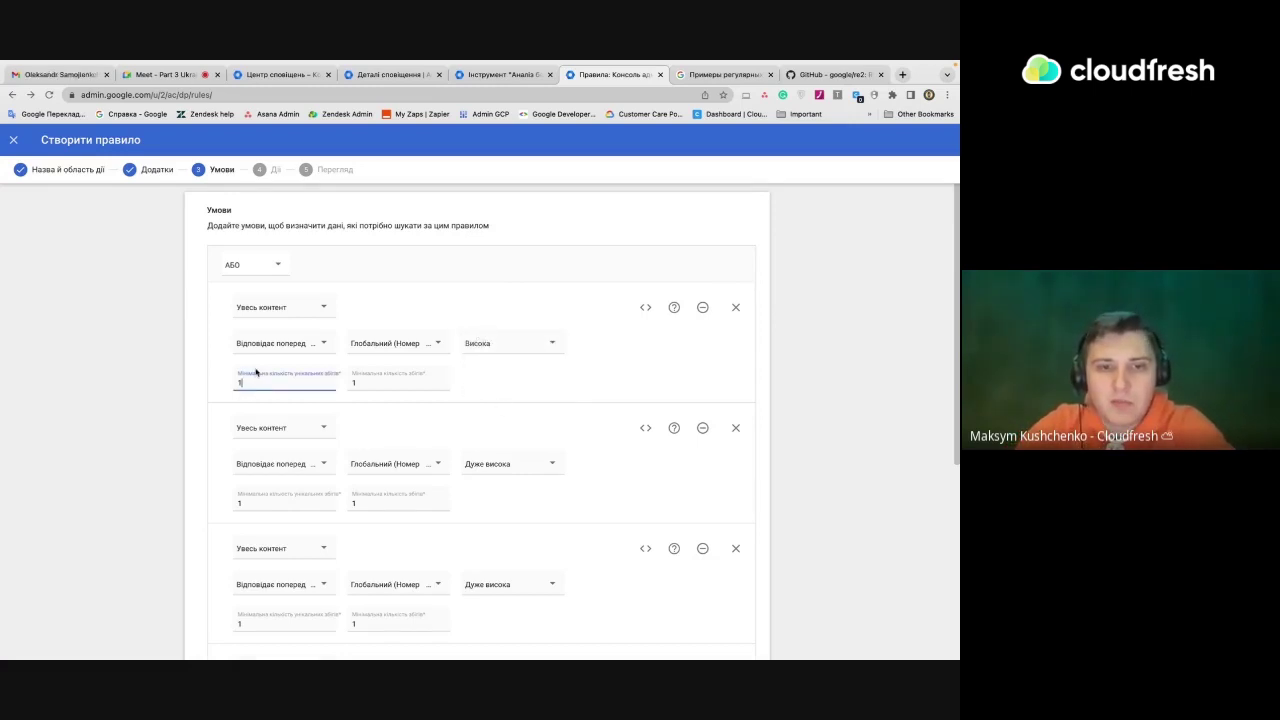
left_click(352, 407)
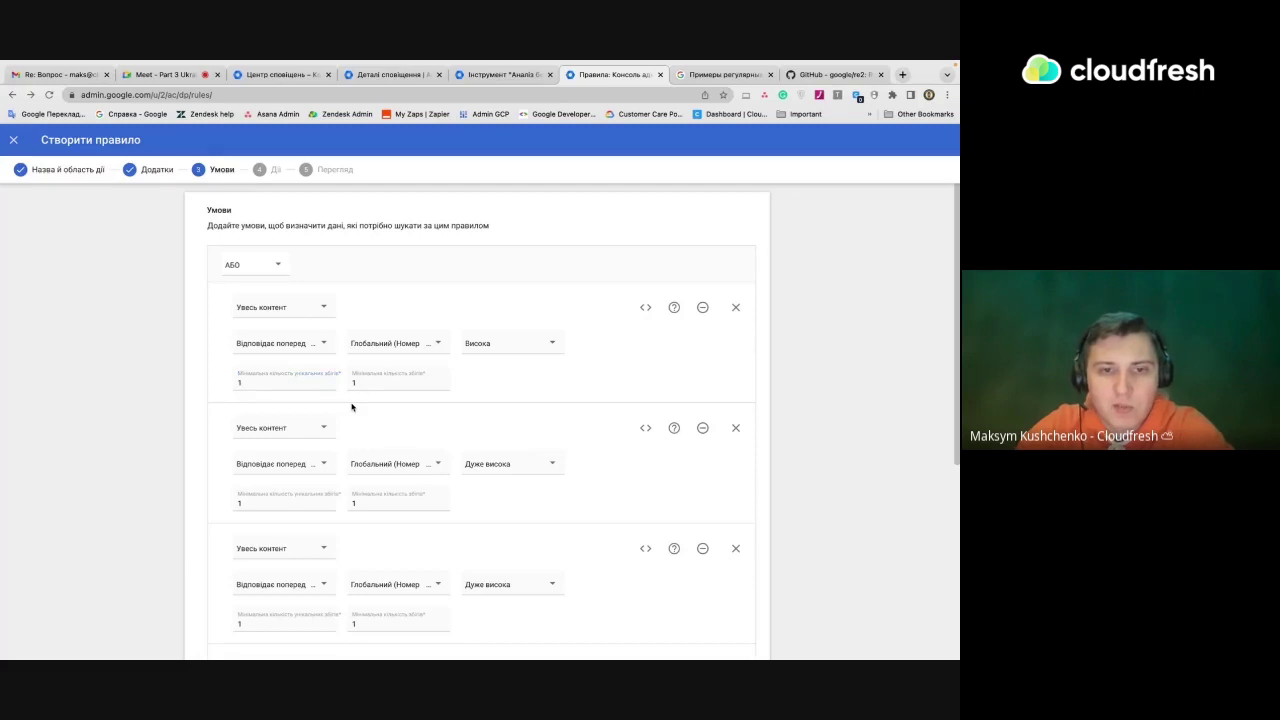
left_click(386, 382)
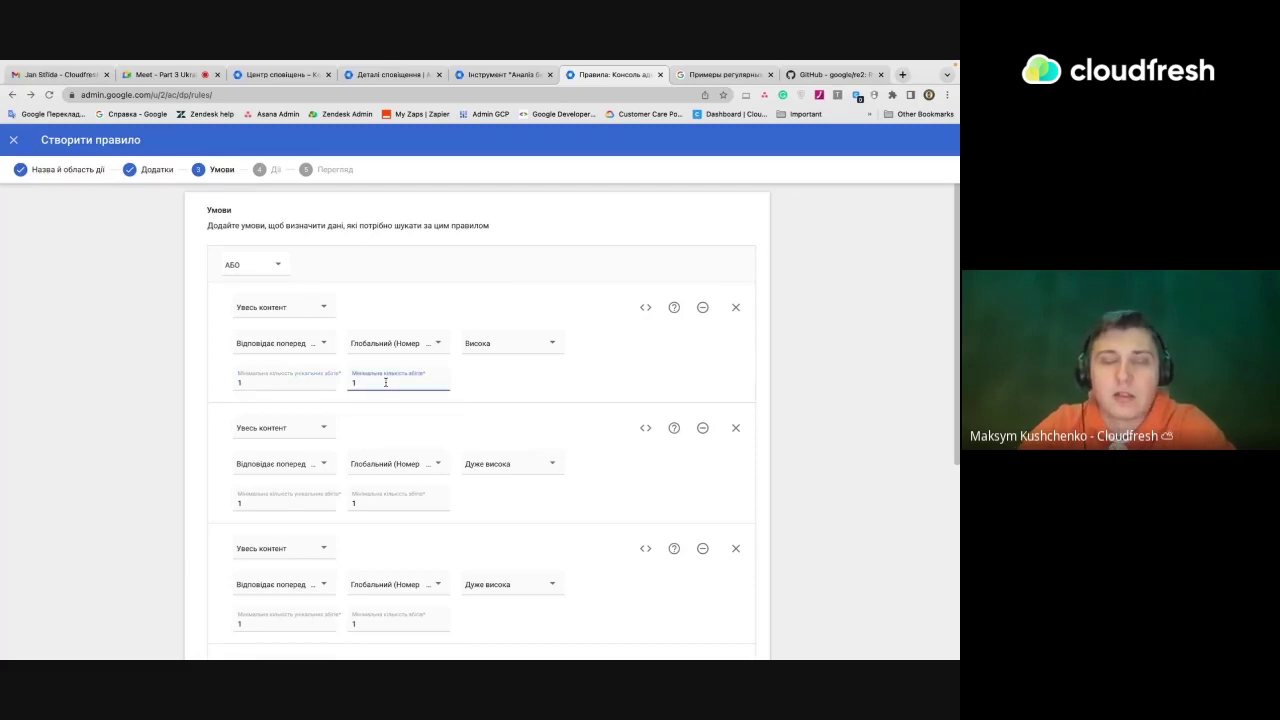
left_click(290, 386)
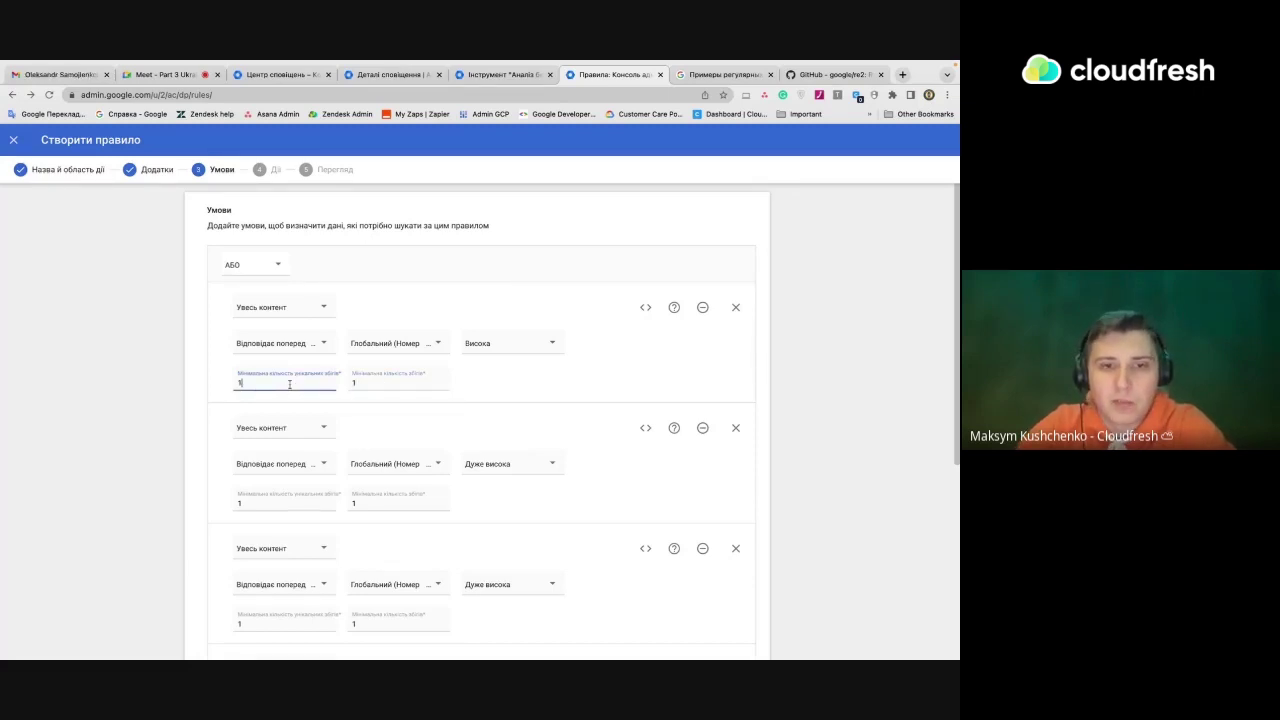
left_click(315, 345)
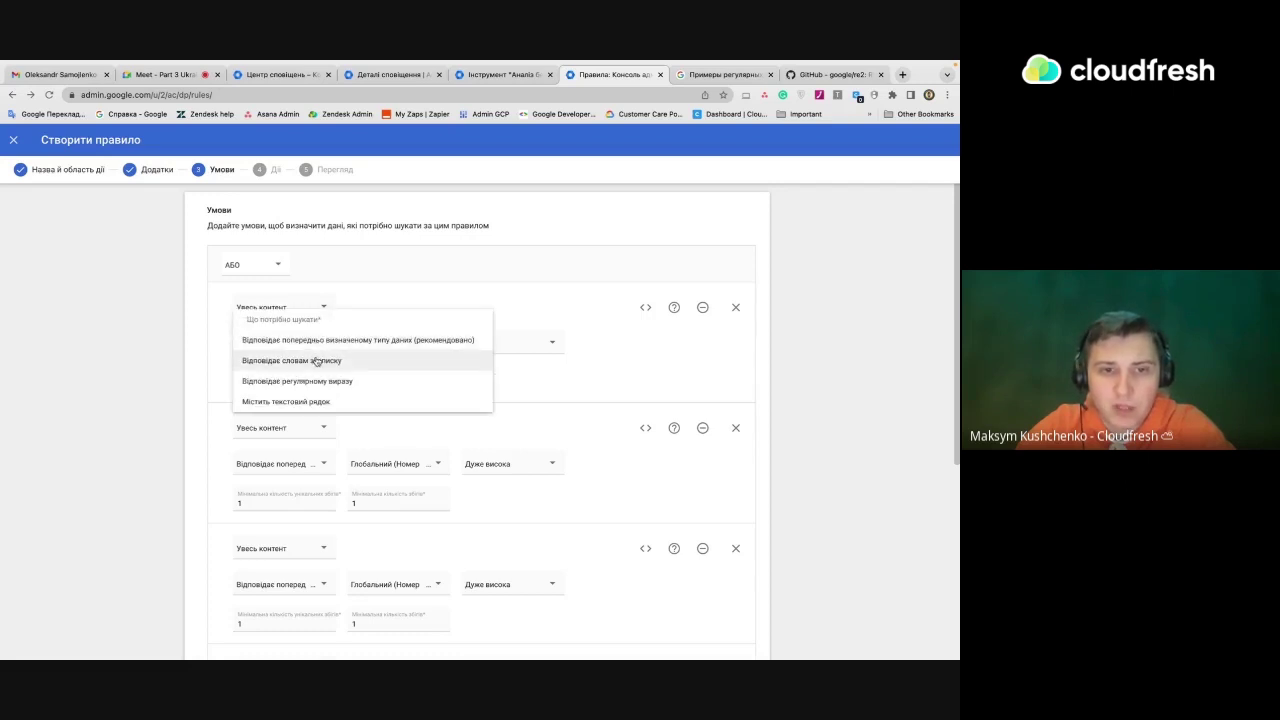
- Switch the first condition to the Конф. данные word list, requiring a minimum number of unique words
left_click(383, 357)
left_click(383, 355)
left_click(400, 359)
left_click(490, 345)
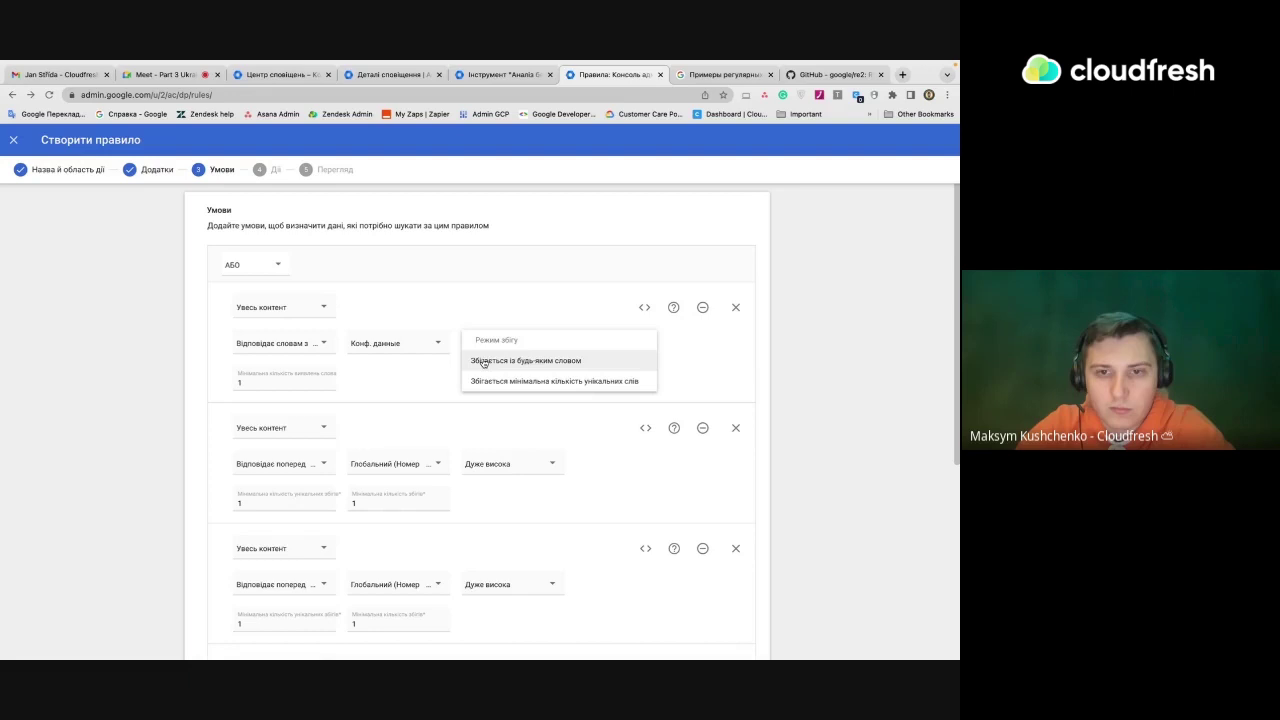
left_click(486, 381)
left_click(496, 350)
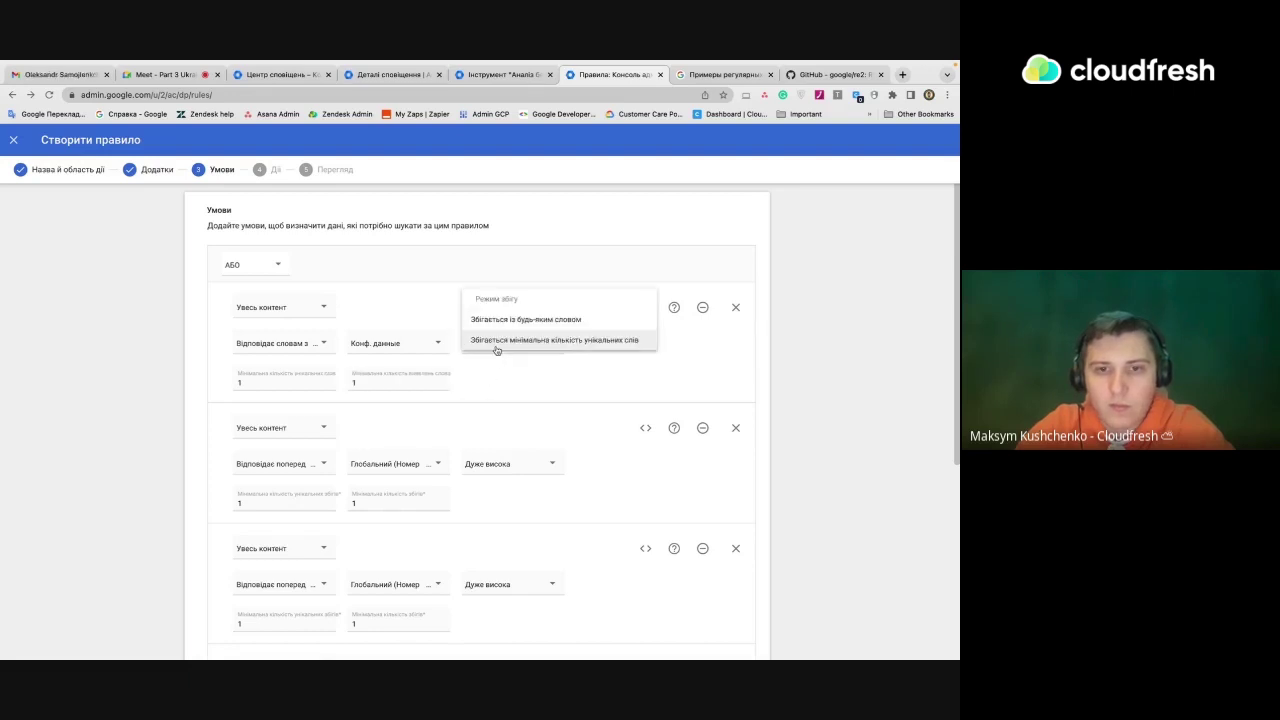
left_click(511, 342)
left_click(301, 382)
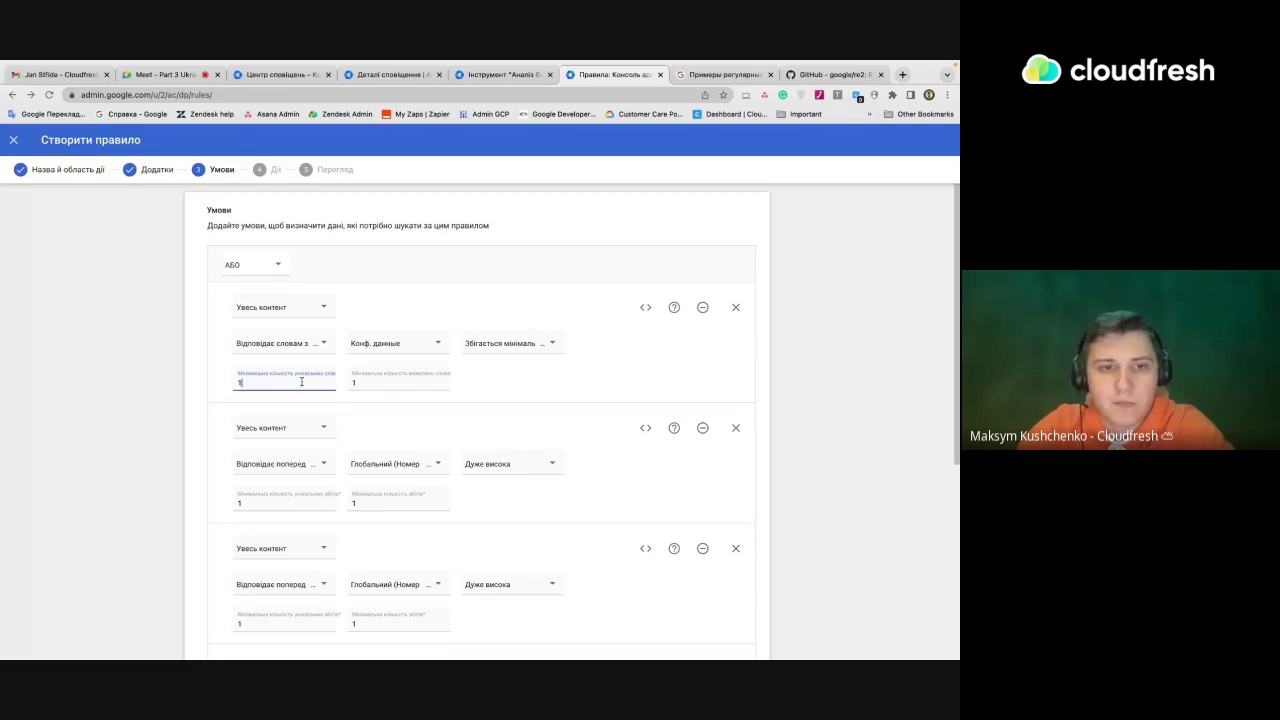
left_click(220, 368)
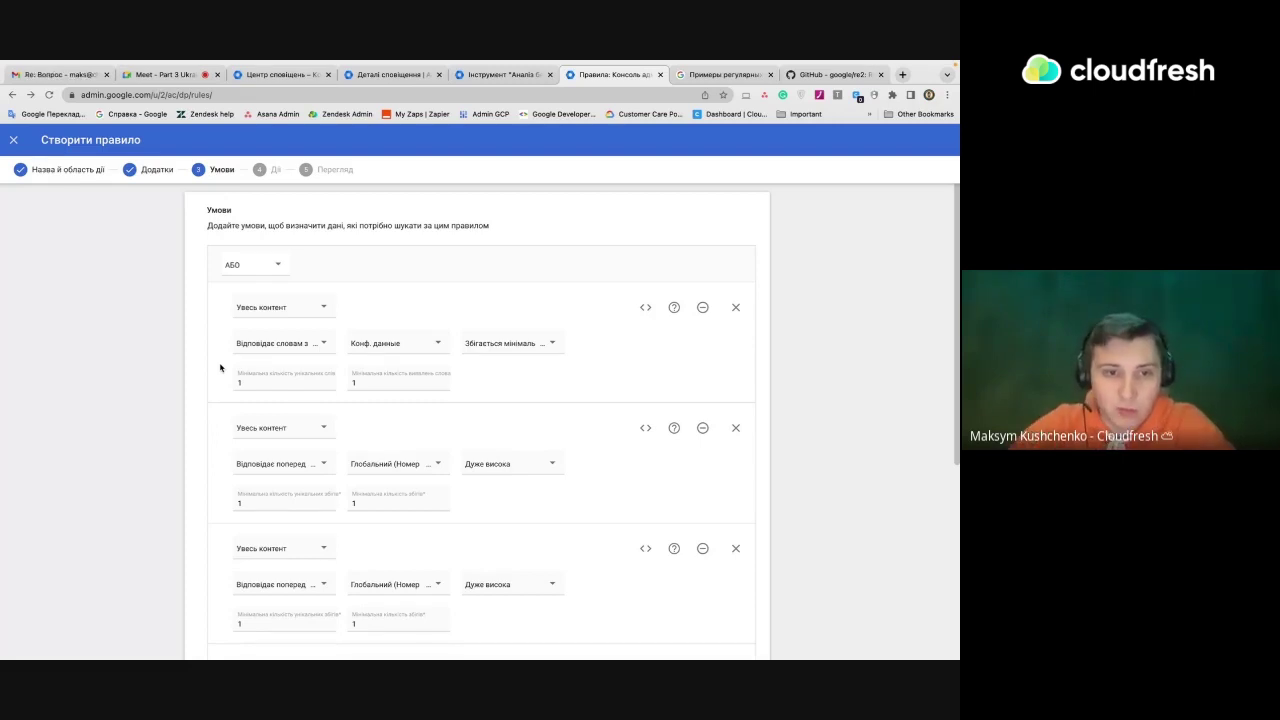
left_click(241, 381)
key("BackSpace")
type("3")
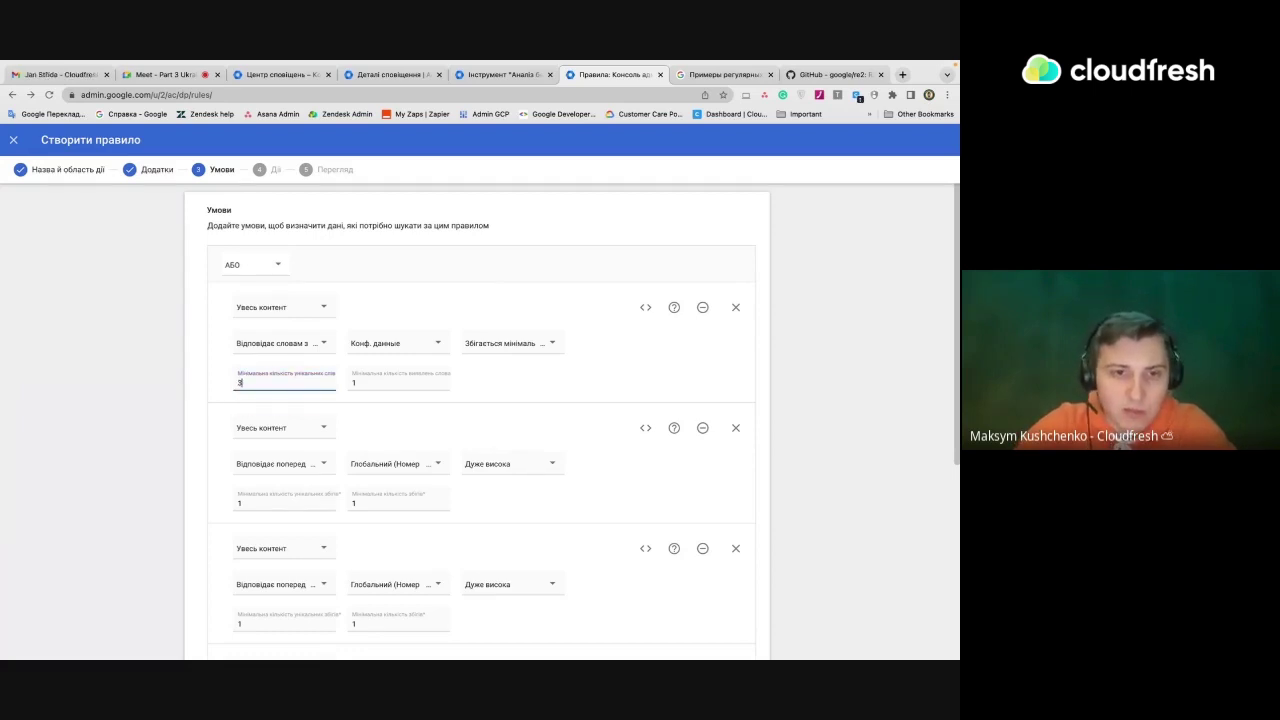
left_click(166, 370)
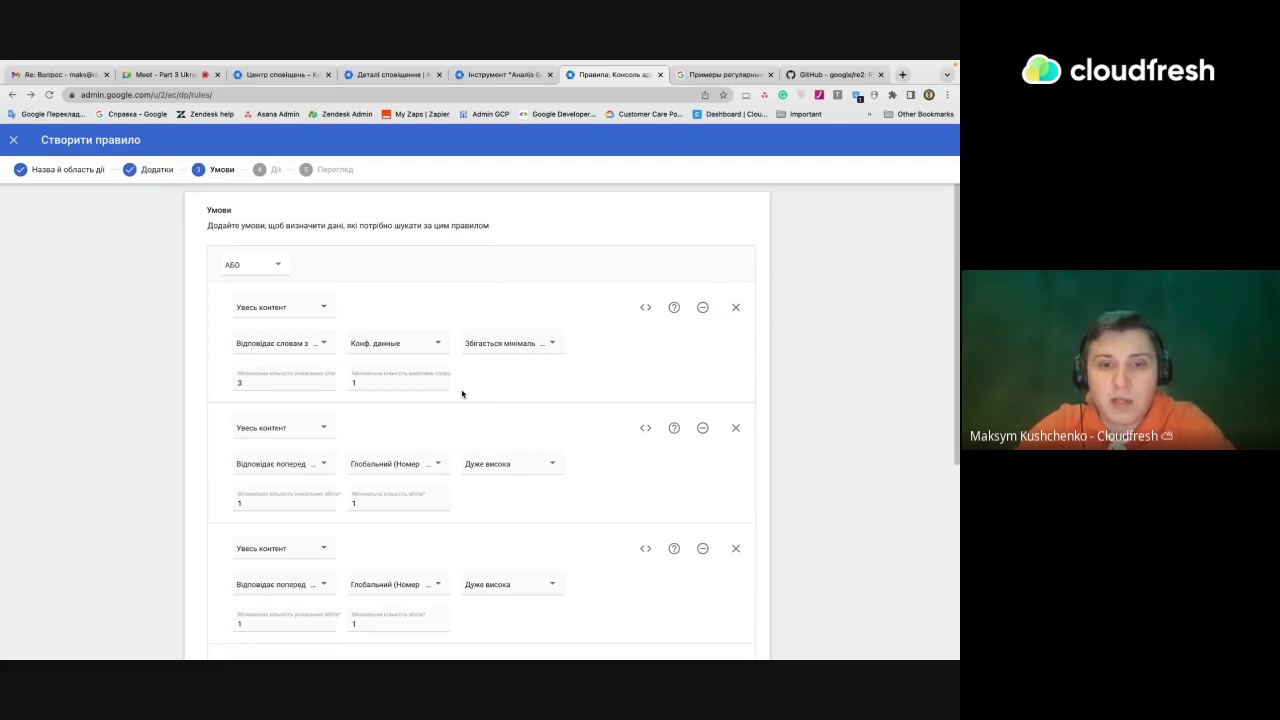
left_click(391, 383)
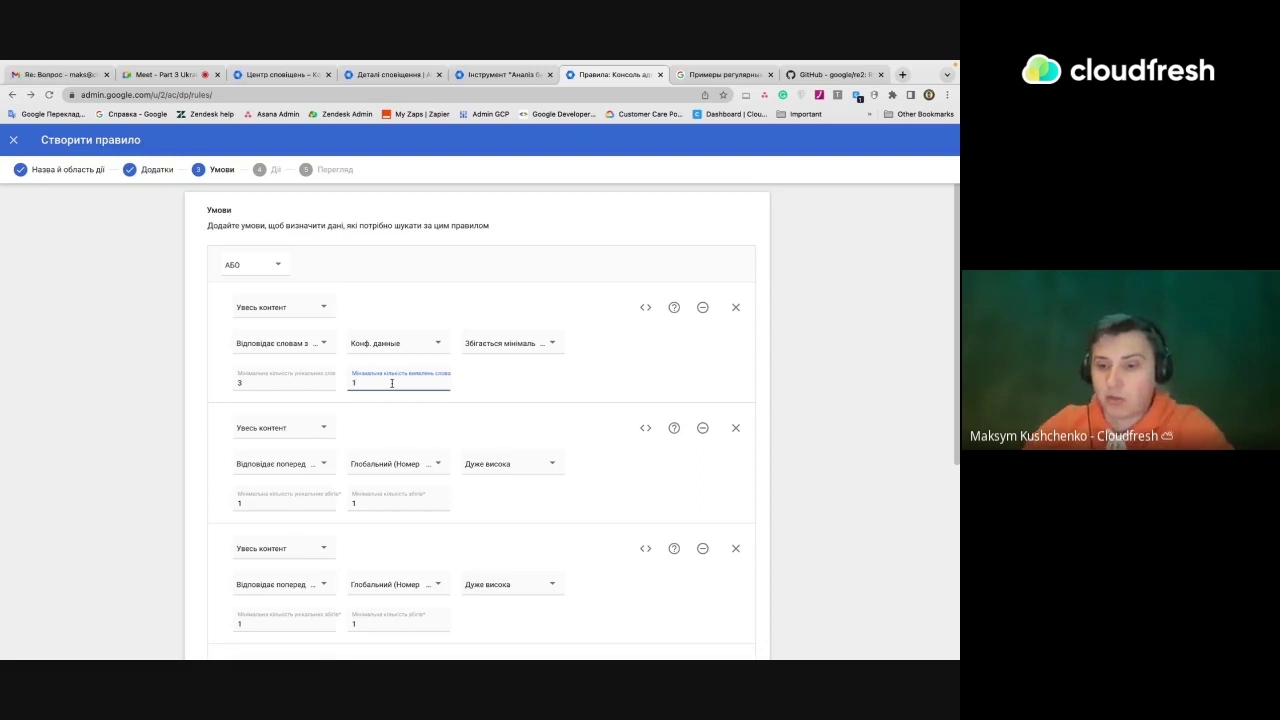
key("BackSpace")
type("2")
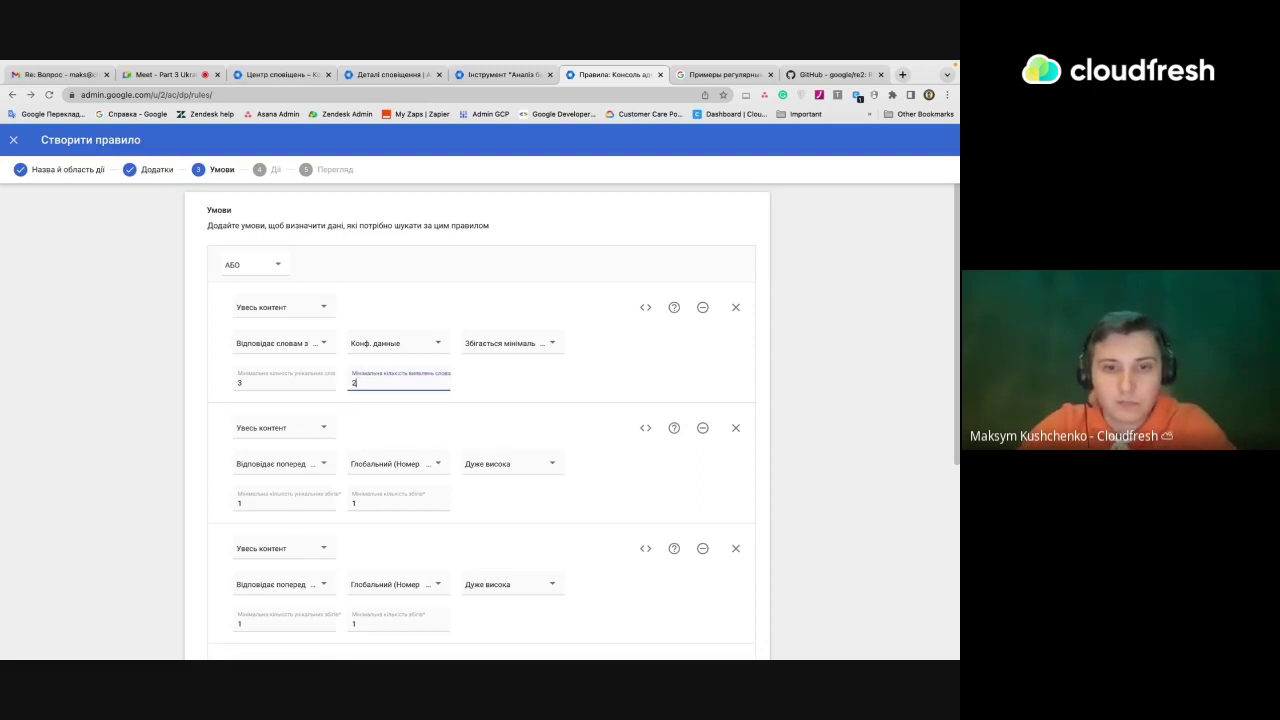
left_click(487, 403)
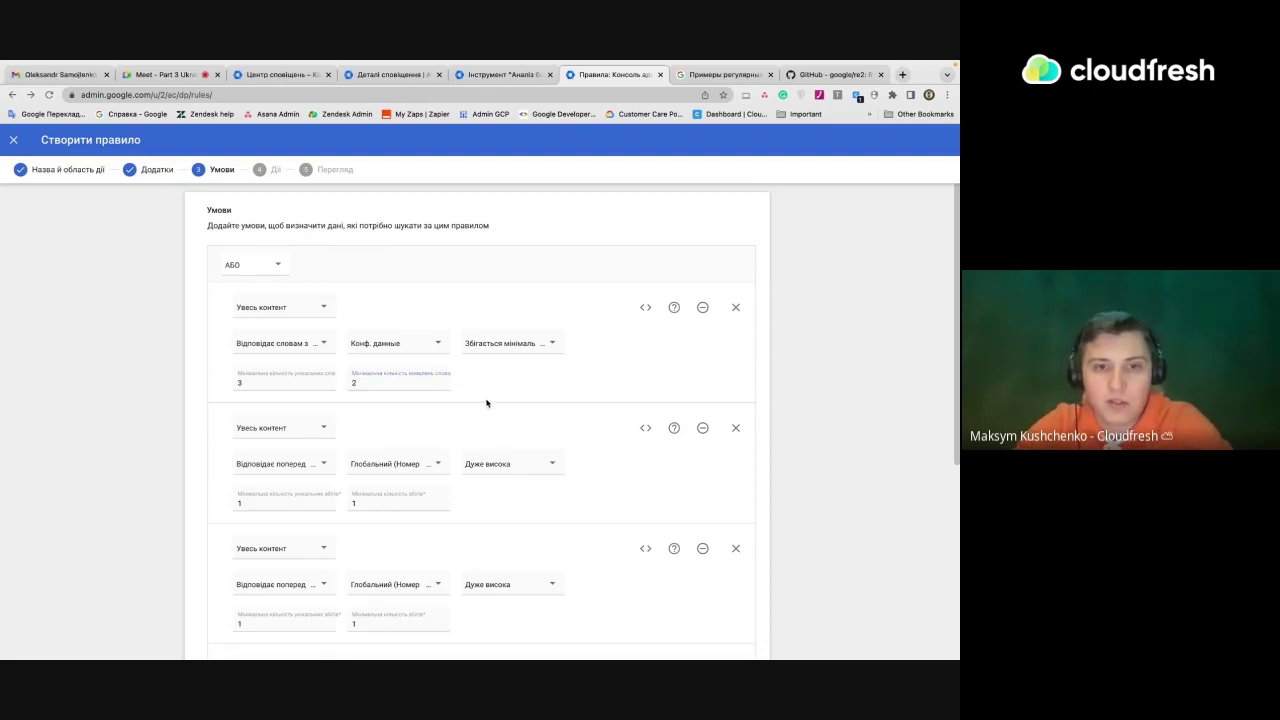
left_click(258, 378)
left_click(489, 365)
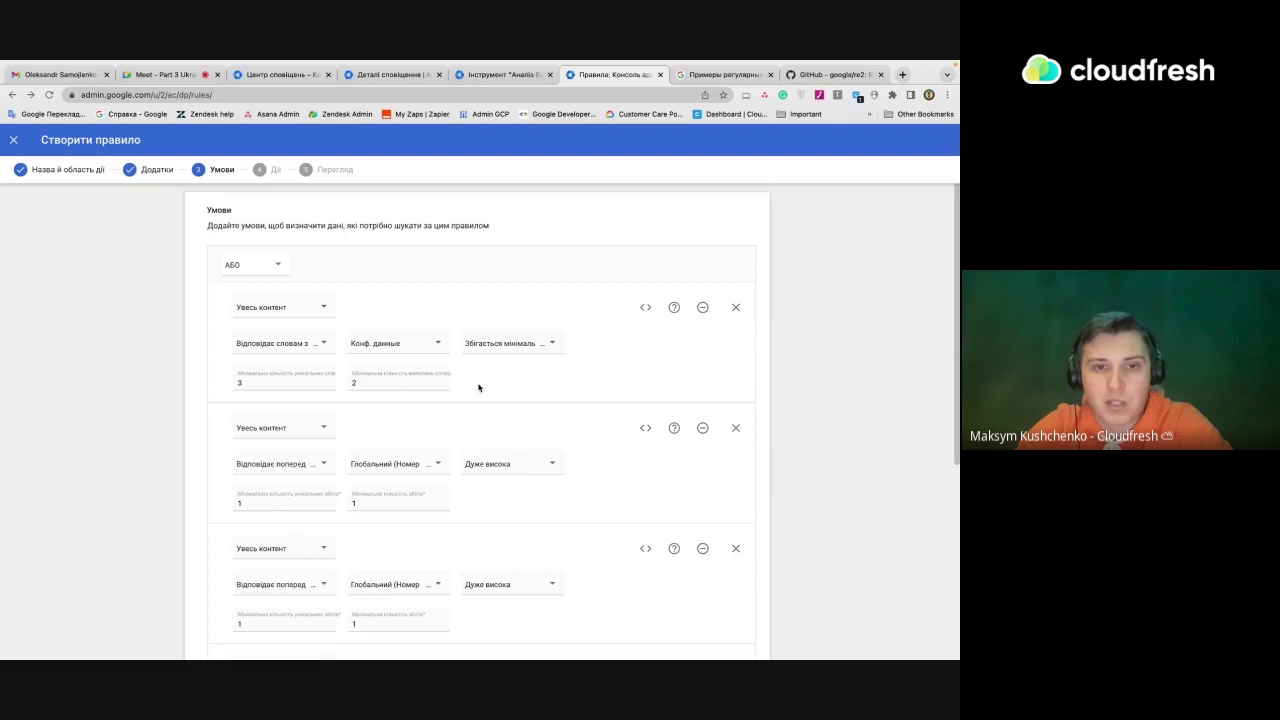
left_click(393, 380)
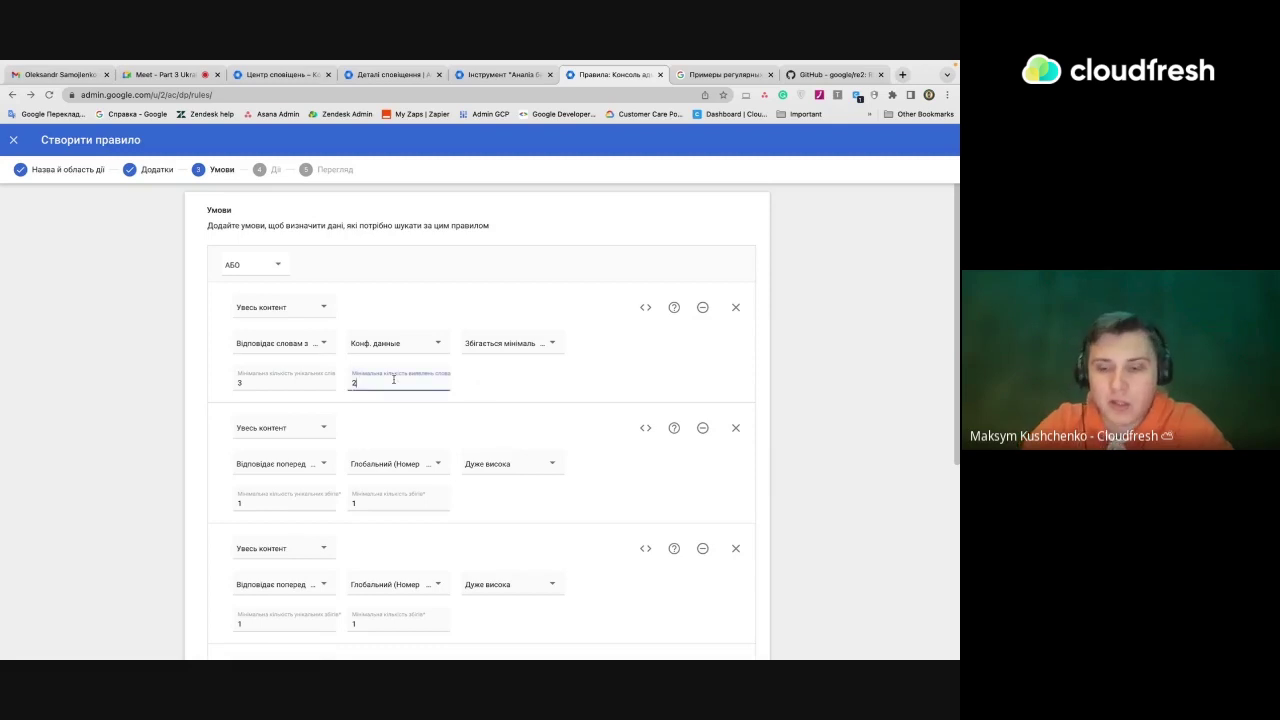
key("BackSpace")
type("1")
double_click(299, 375)
key("BackSpace")
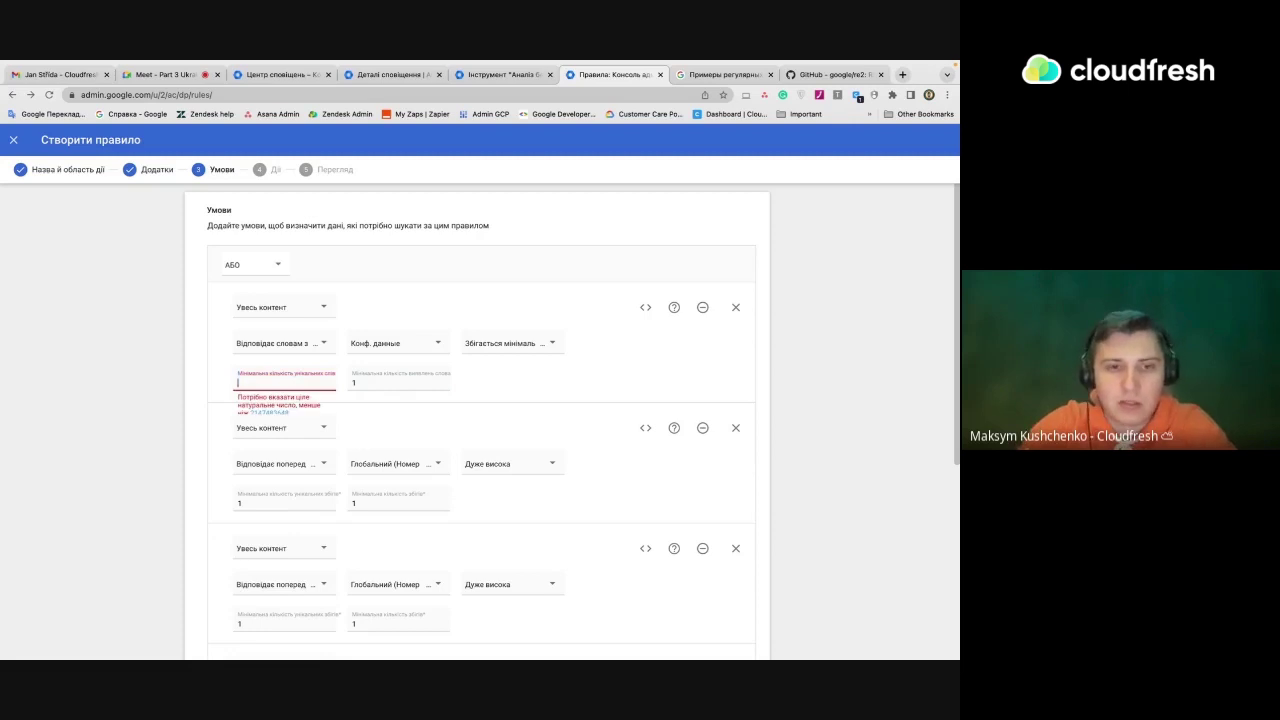
type("1")
left_click(520, 394)
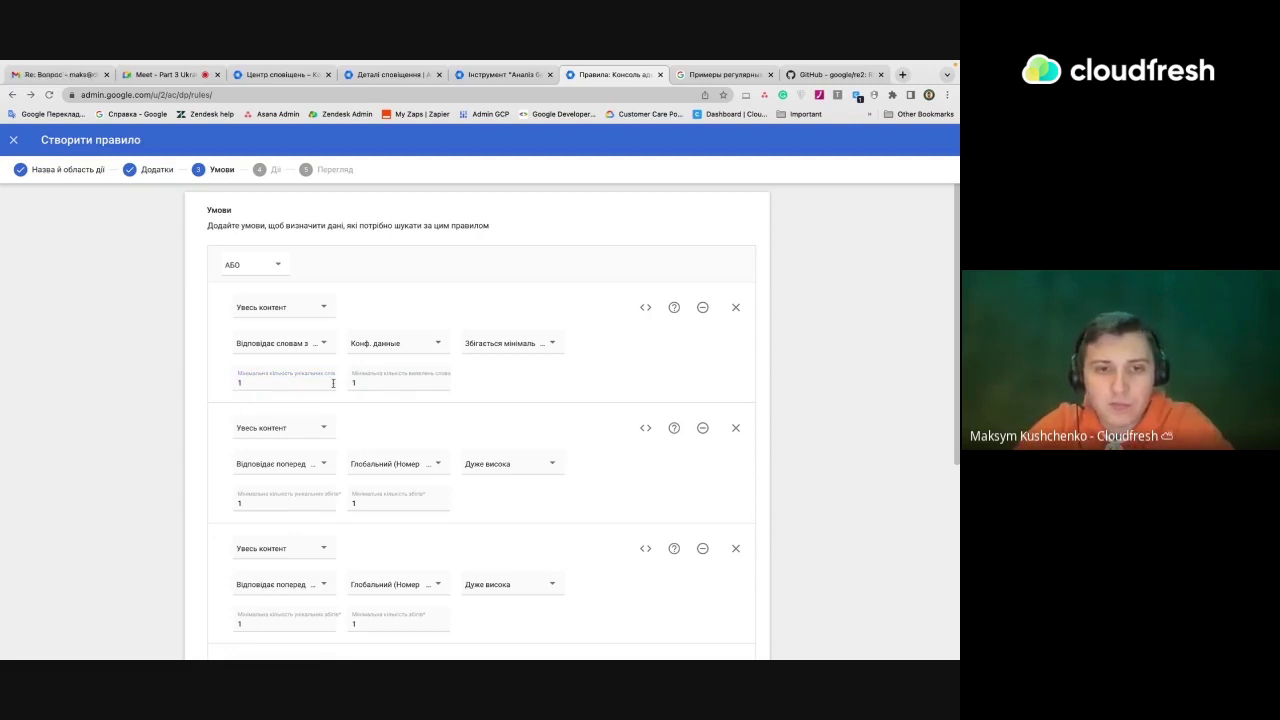
left_click(333, 383)
left_click(431, 382)
left_click(480, 389)
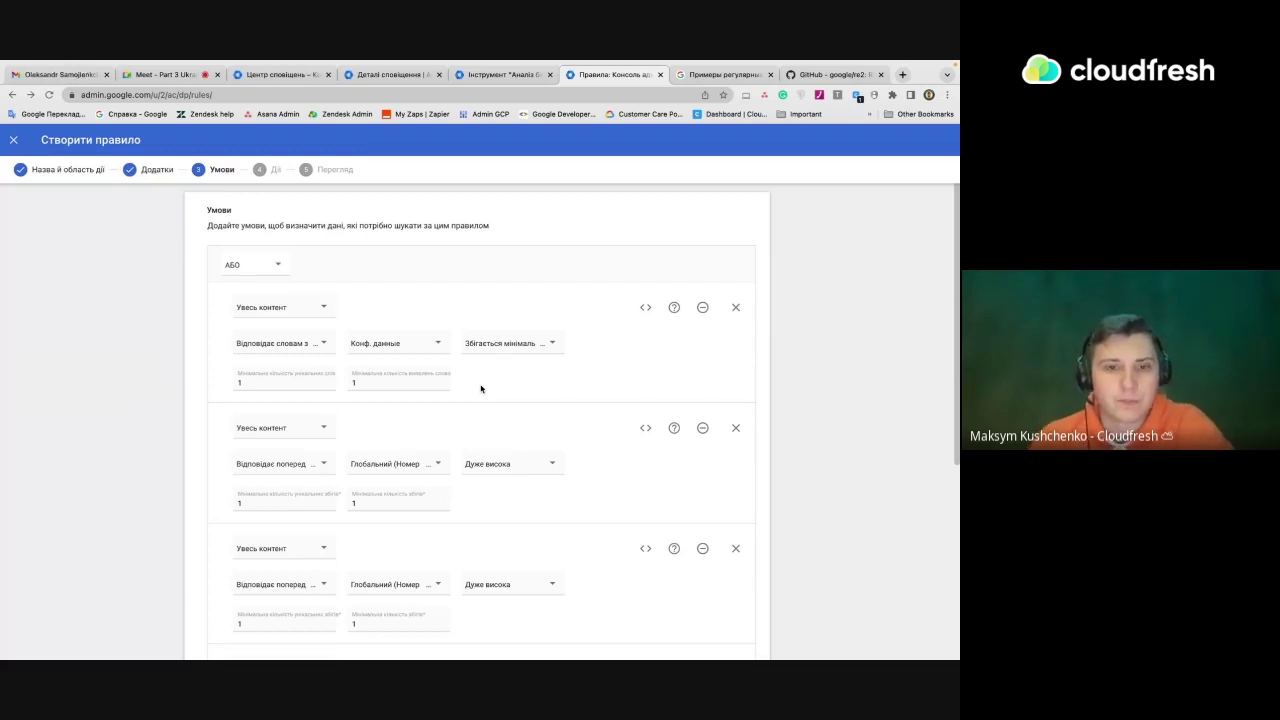
- Put the last Сполучені Штати condition into a group wrapped in a НЕ operator
scroll(480, 388, "down", 1)
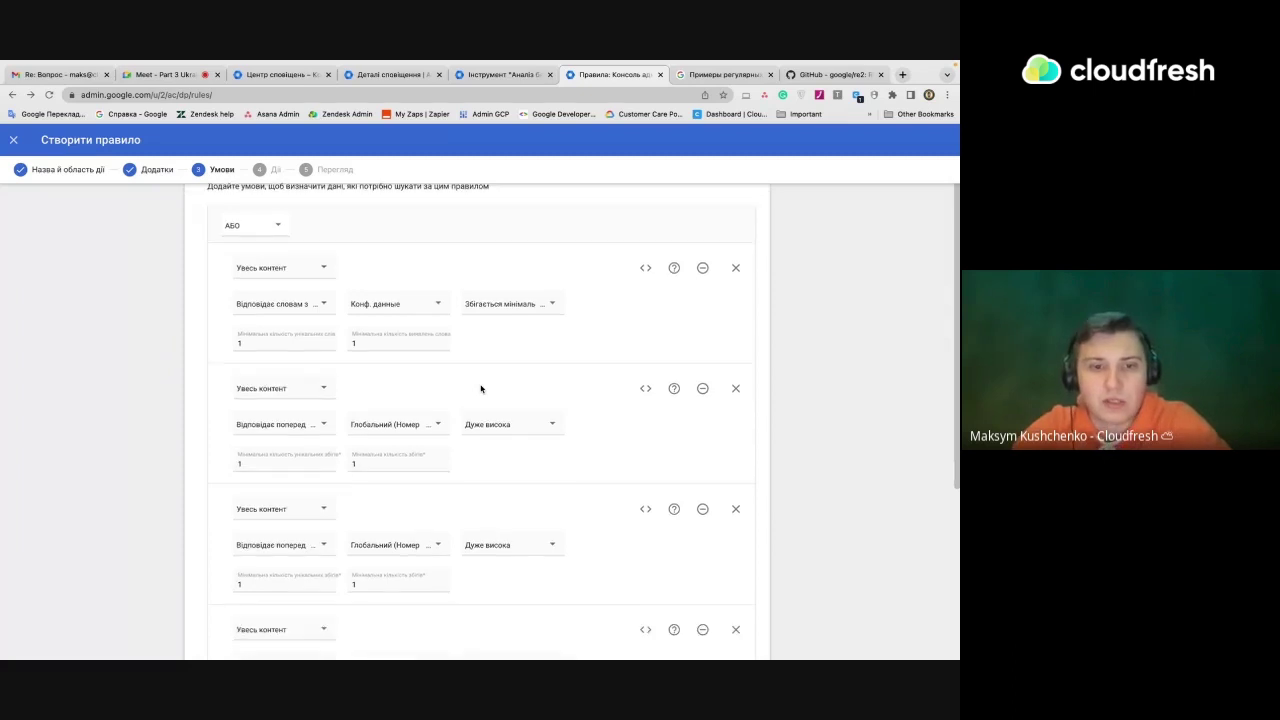
scroll(480, 388, "down", 1)
scroll(480, 390, "up", 2)
scroll(480, 389, "down", 1)
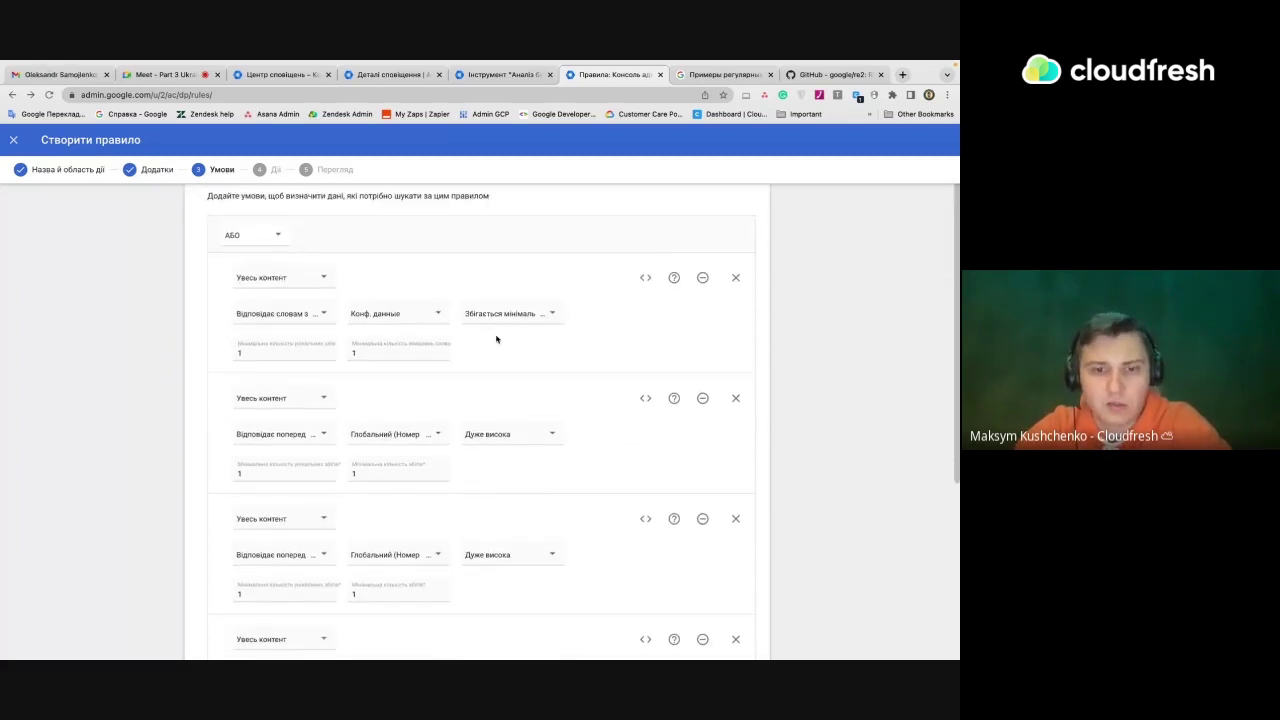
scroll(497, 340, "down", 5)
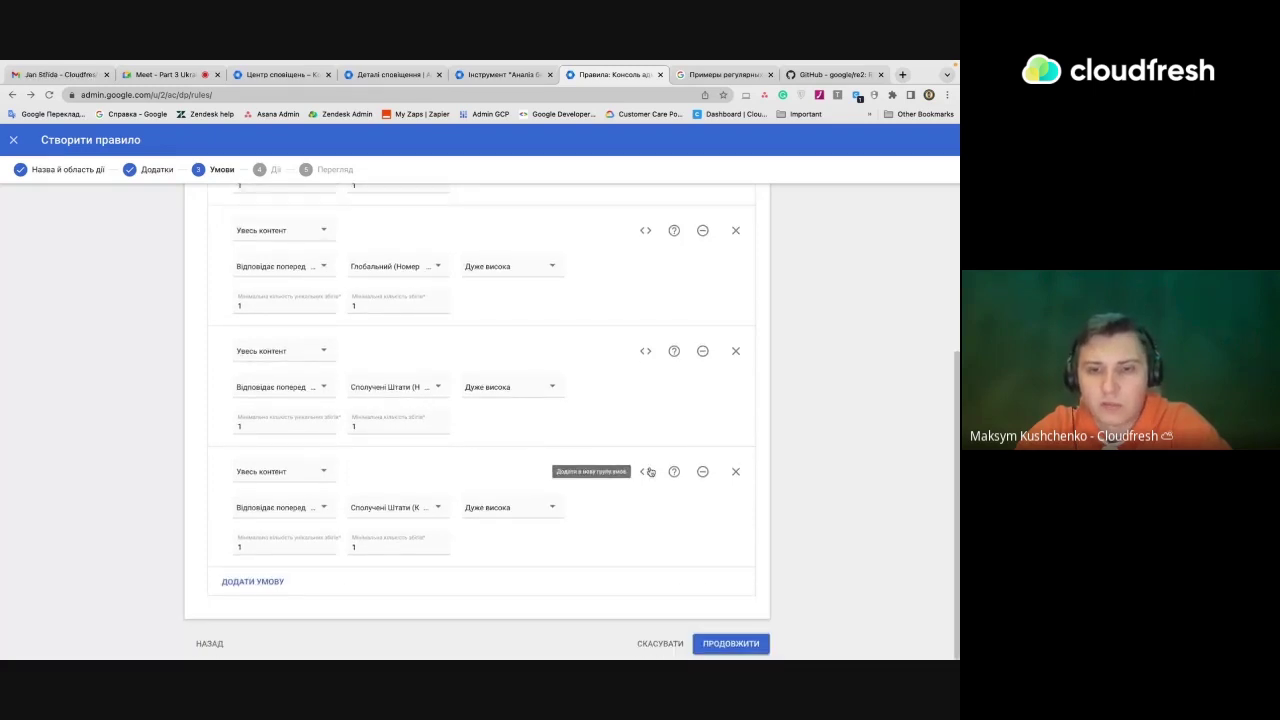
left_click(648, 471)
scroll(651, 430, "down", 2)
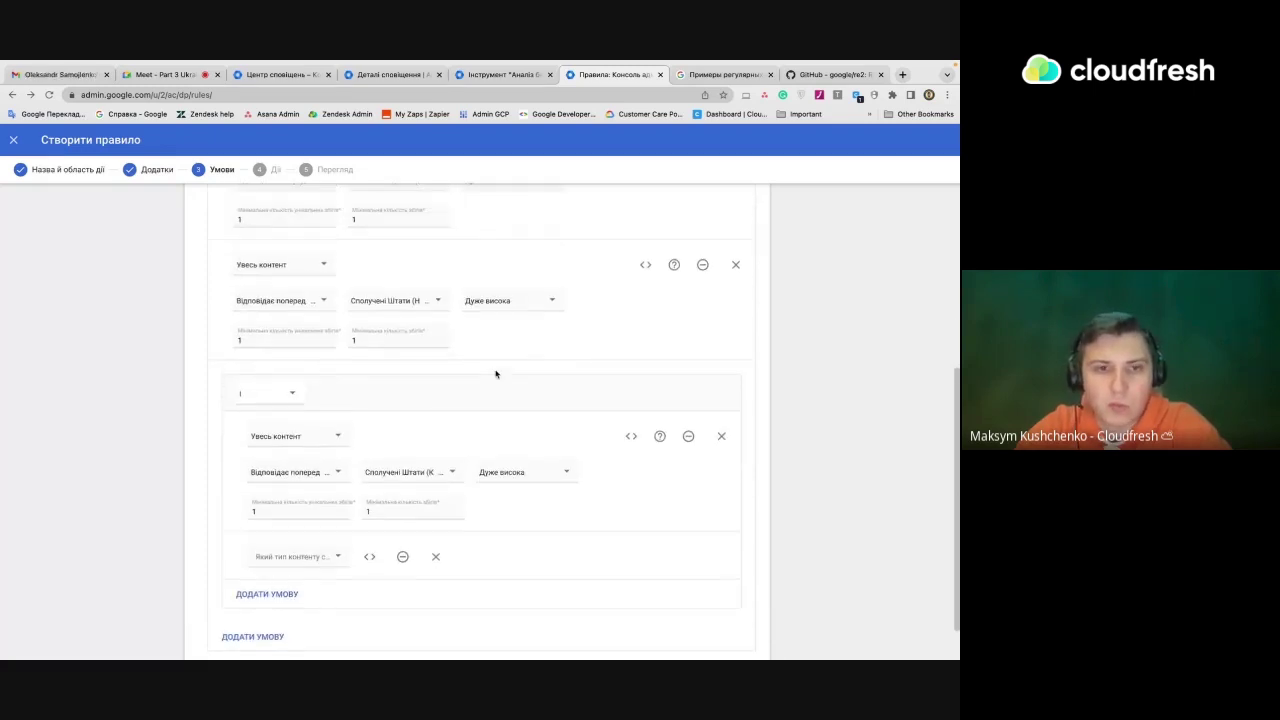
scroll(495, 374, "up", 4)
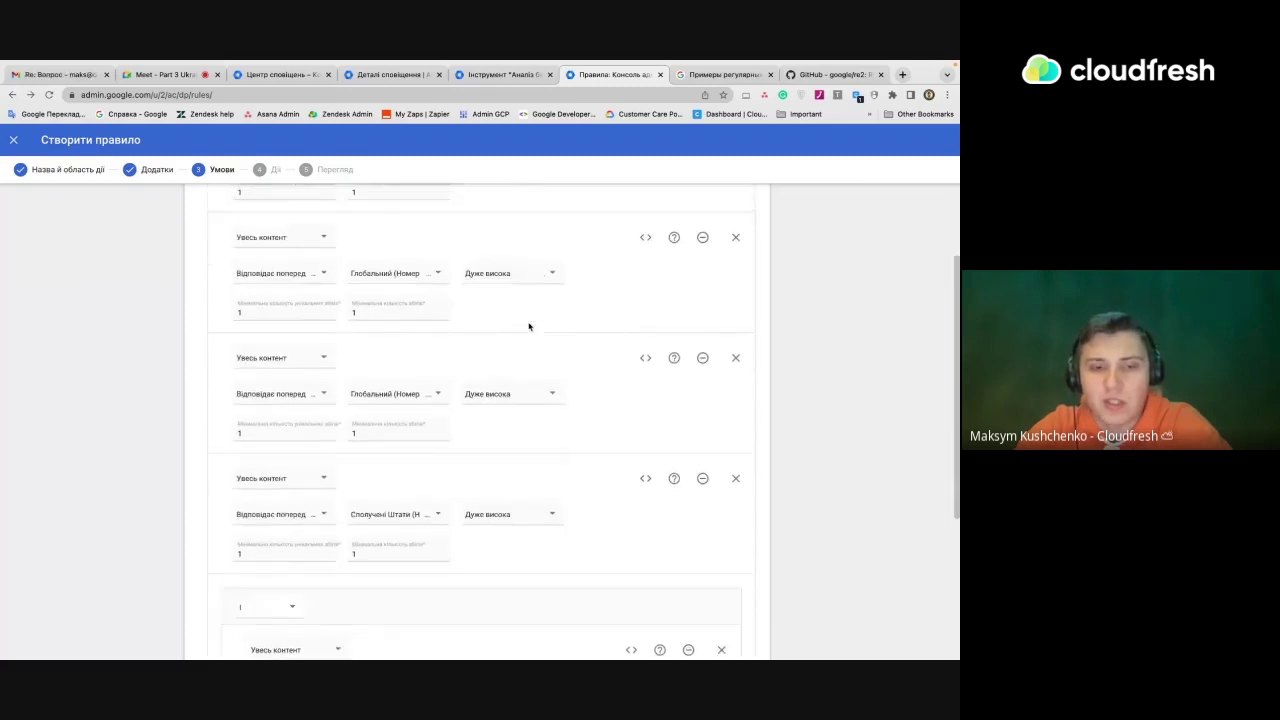
scroll(529, 326, "down", 3)
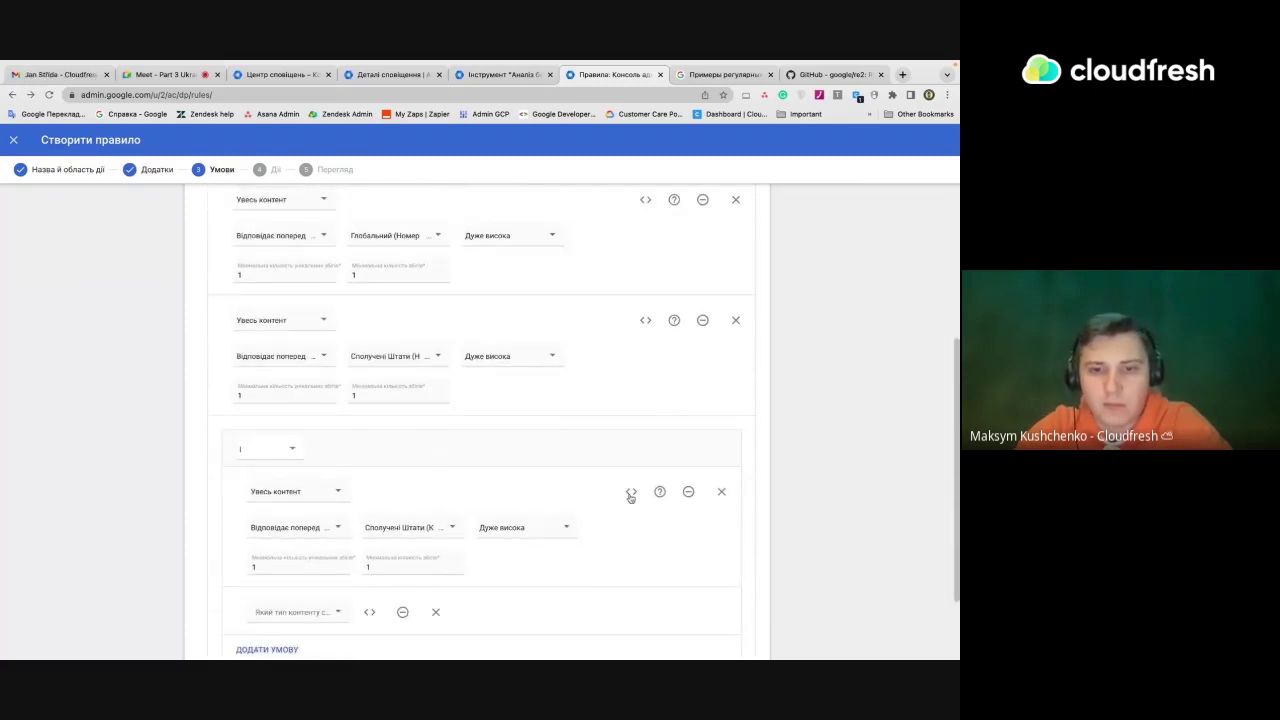
left_click(693, 492)
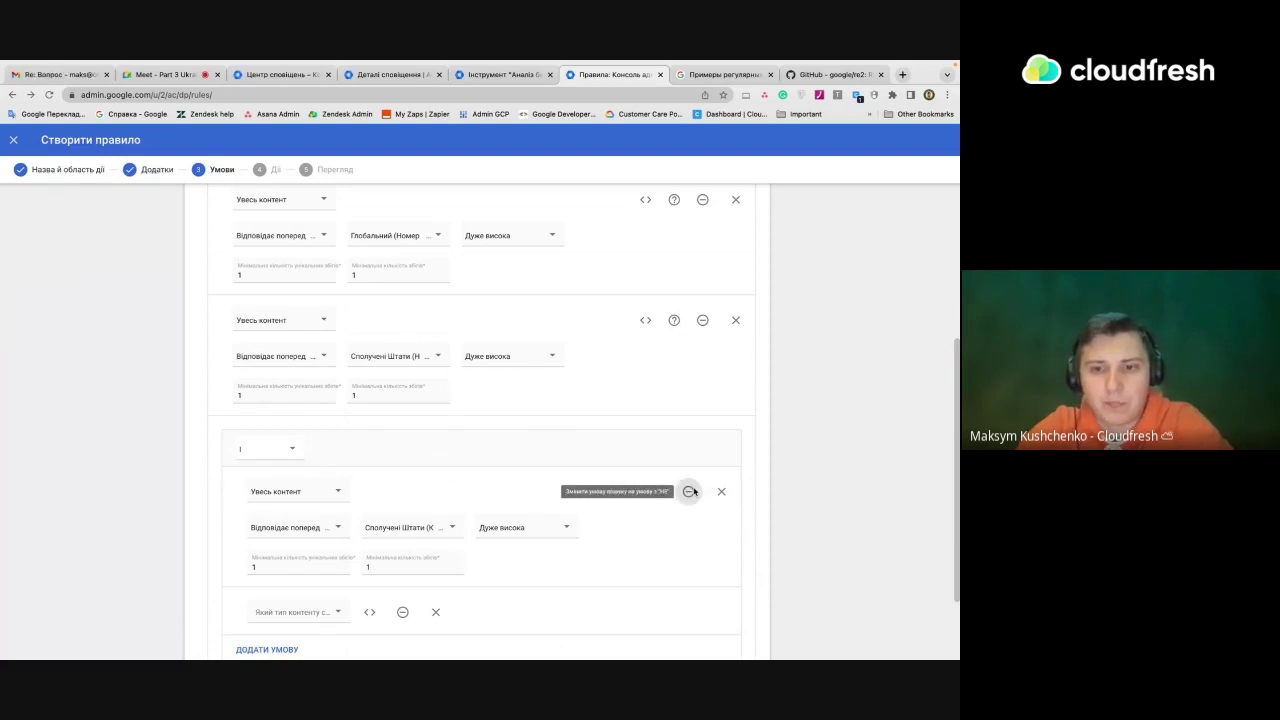
scroll(597, 450, "down", 2)
scroll(549, 387, "up", 5)
scroll(549, 387, "up", 2)
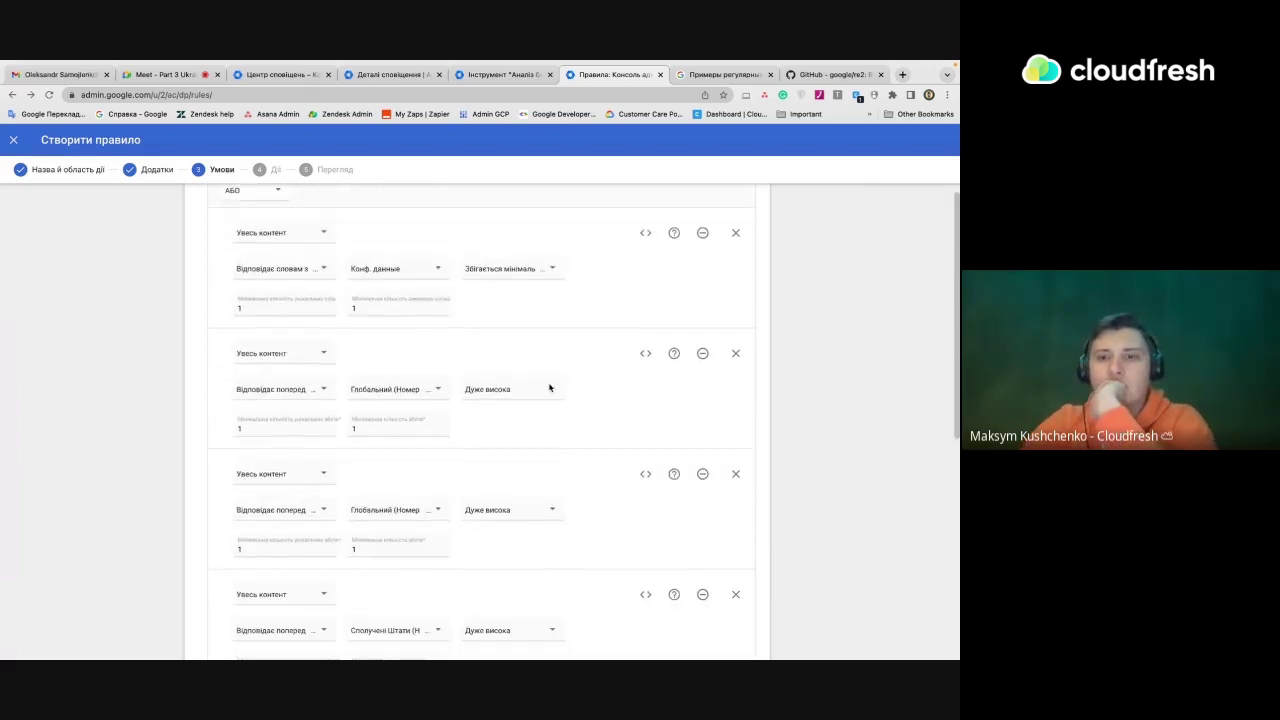
scroll(549, 387, "down", 5)
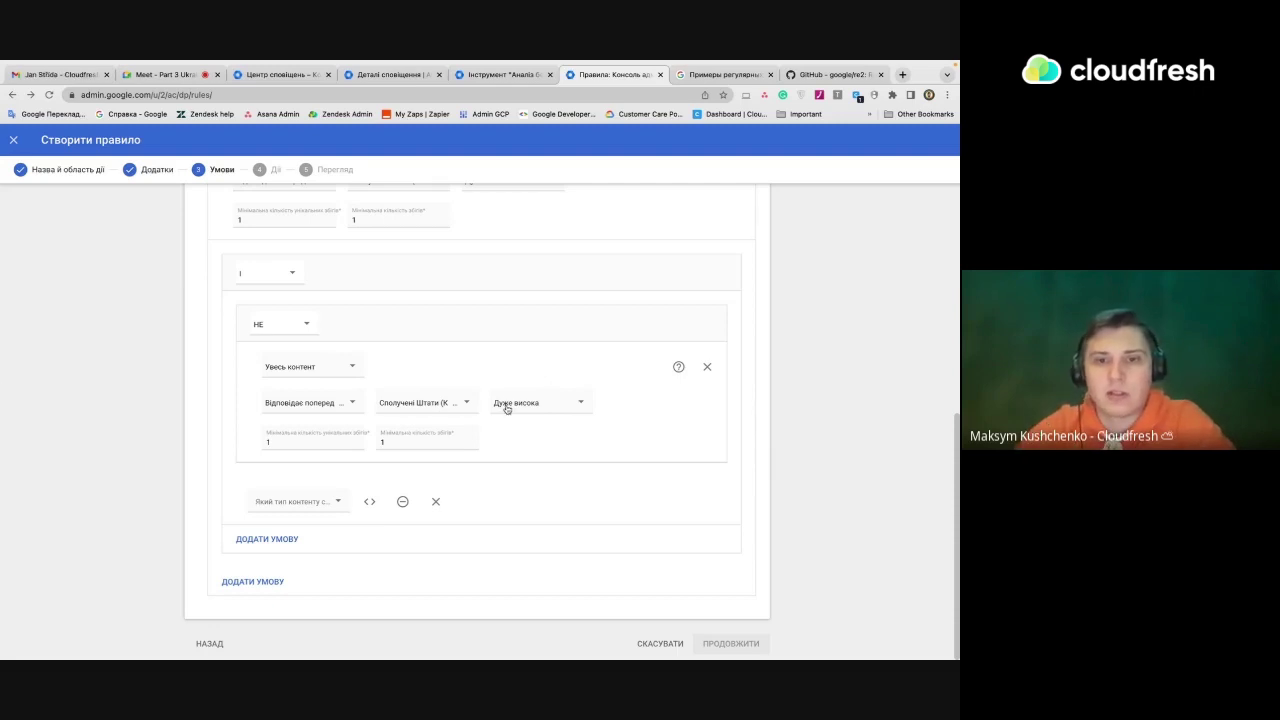
scroll(480, 412, "up", 10)
scroll(430, 390, "down", 1)
scroll(397, 371, "up", 1)
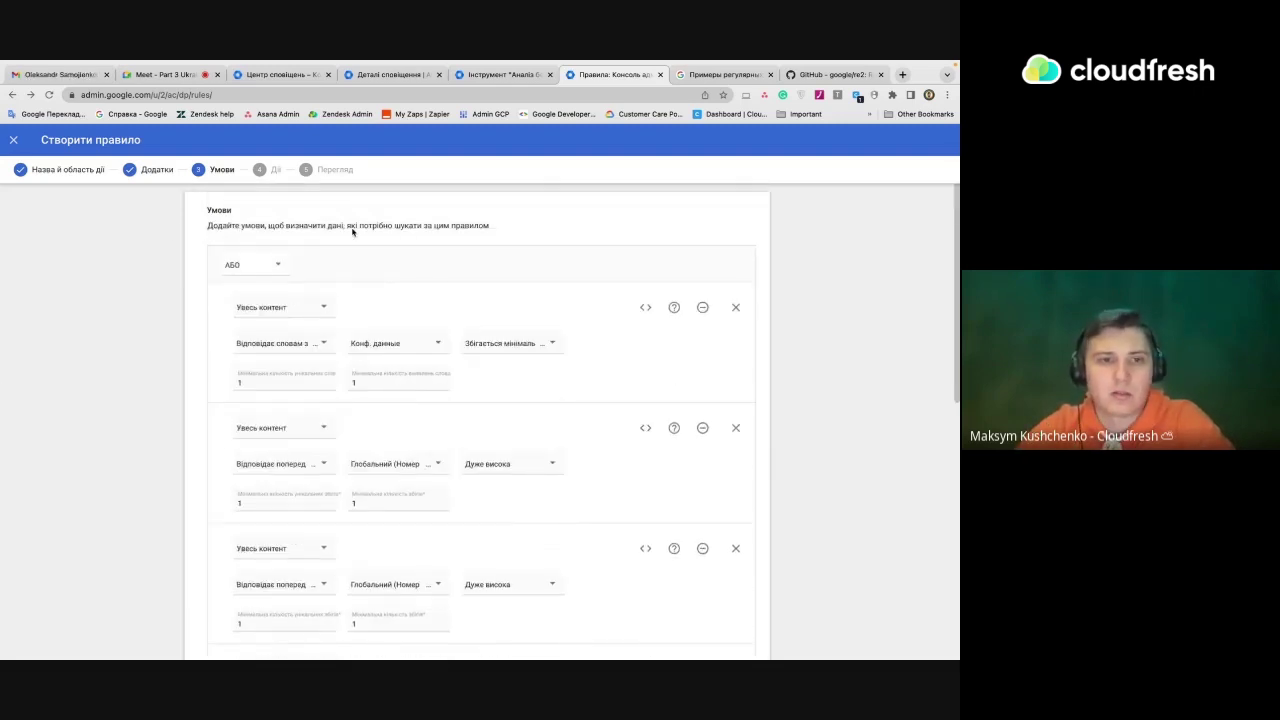
scroll(186, 291, "down", 10)
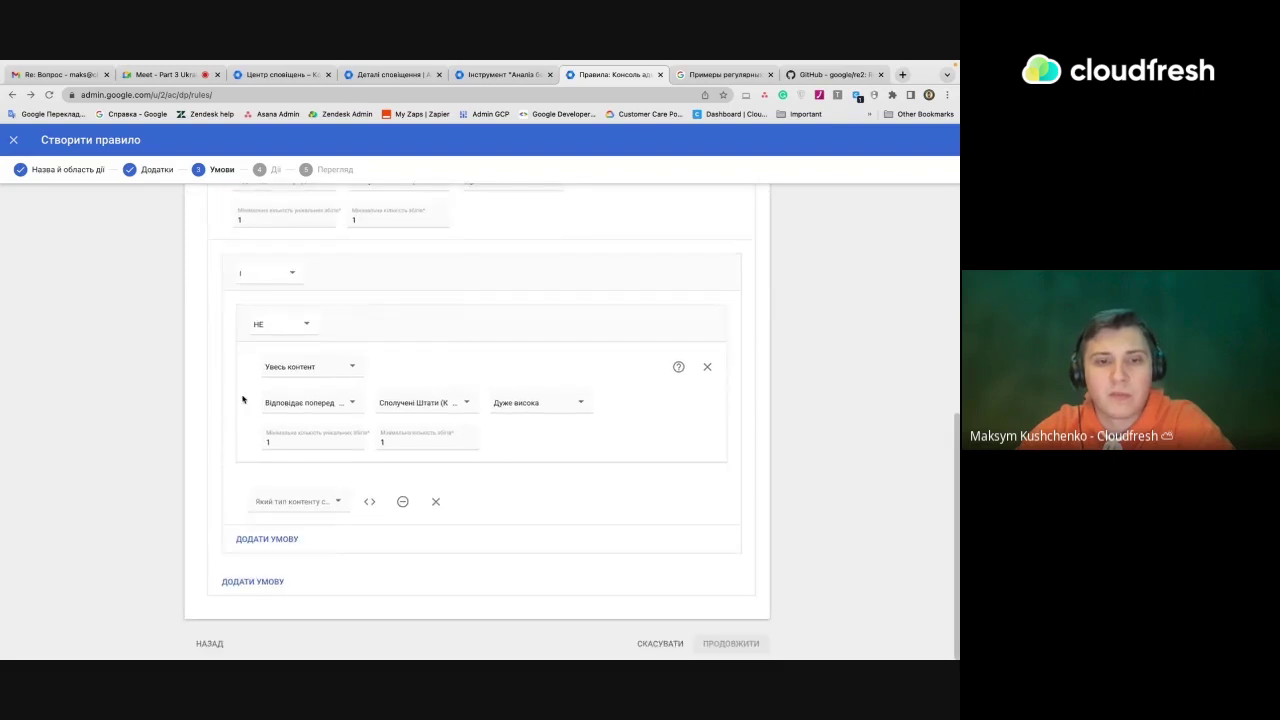
left_click(290, 332)
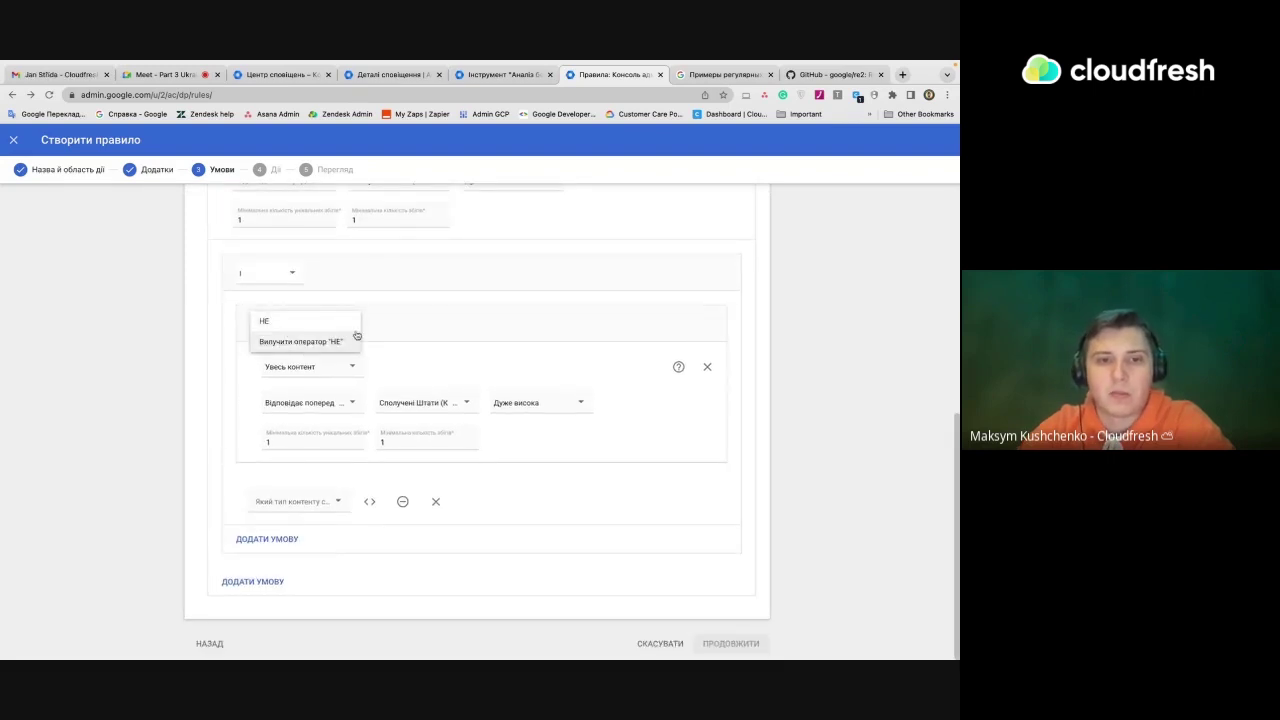
left_click(387, 322)
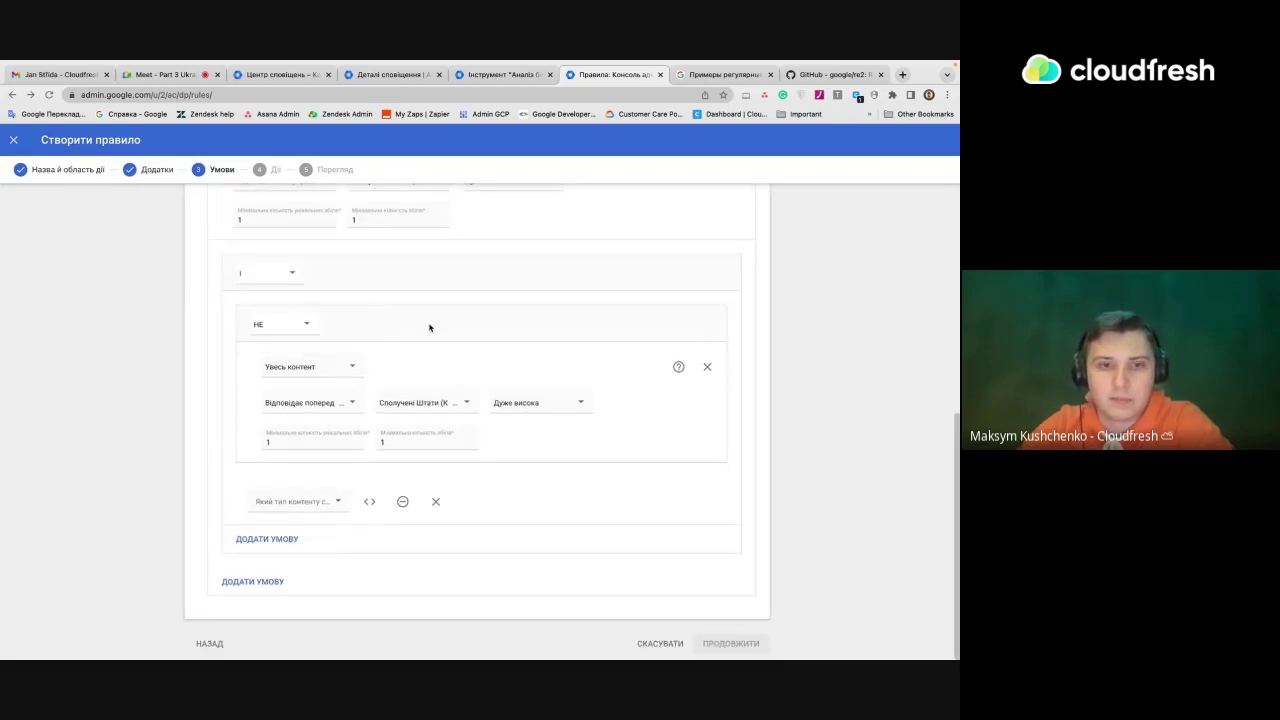
- Delete the nested НЕ group and the empty condition row, then go to actions
scroll(451, 334, "up", 3)
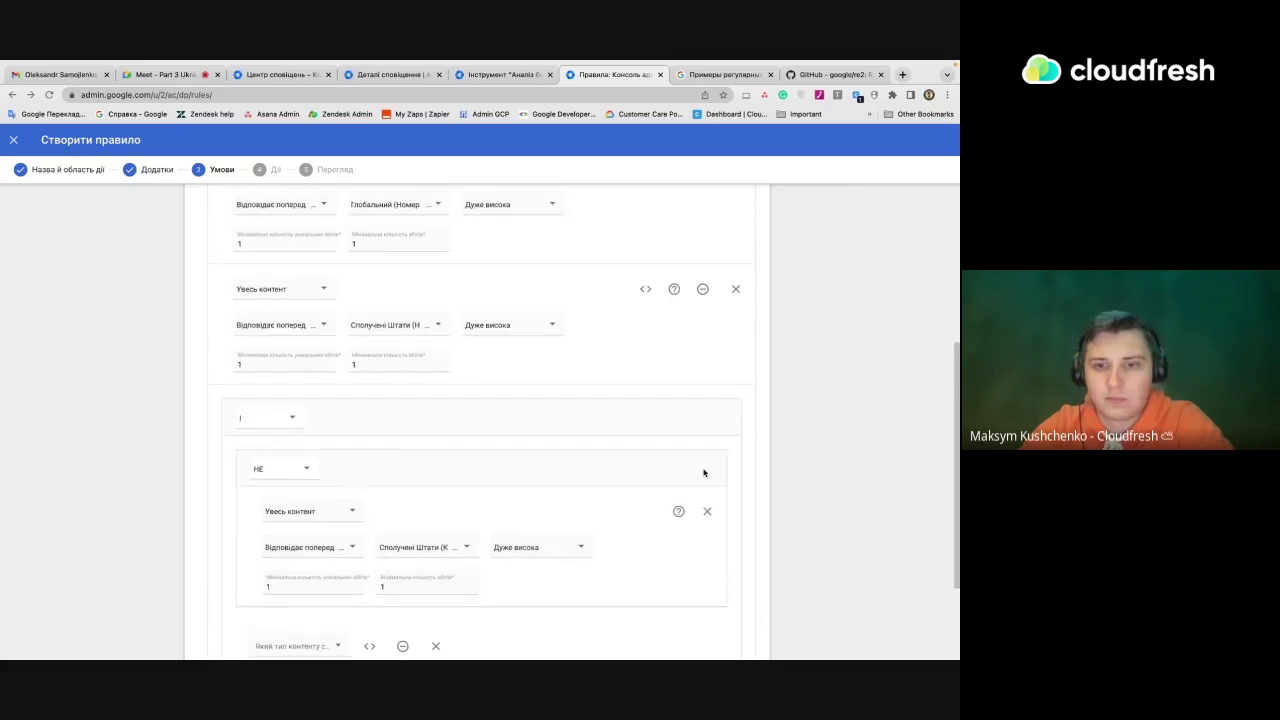
left_click(707, 511)
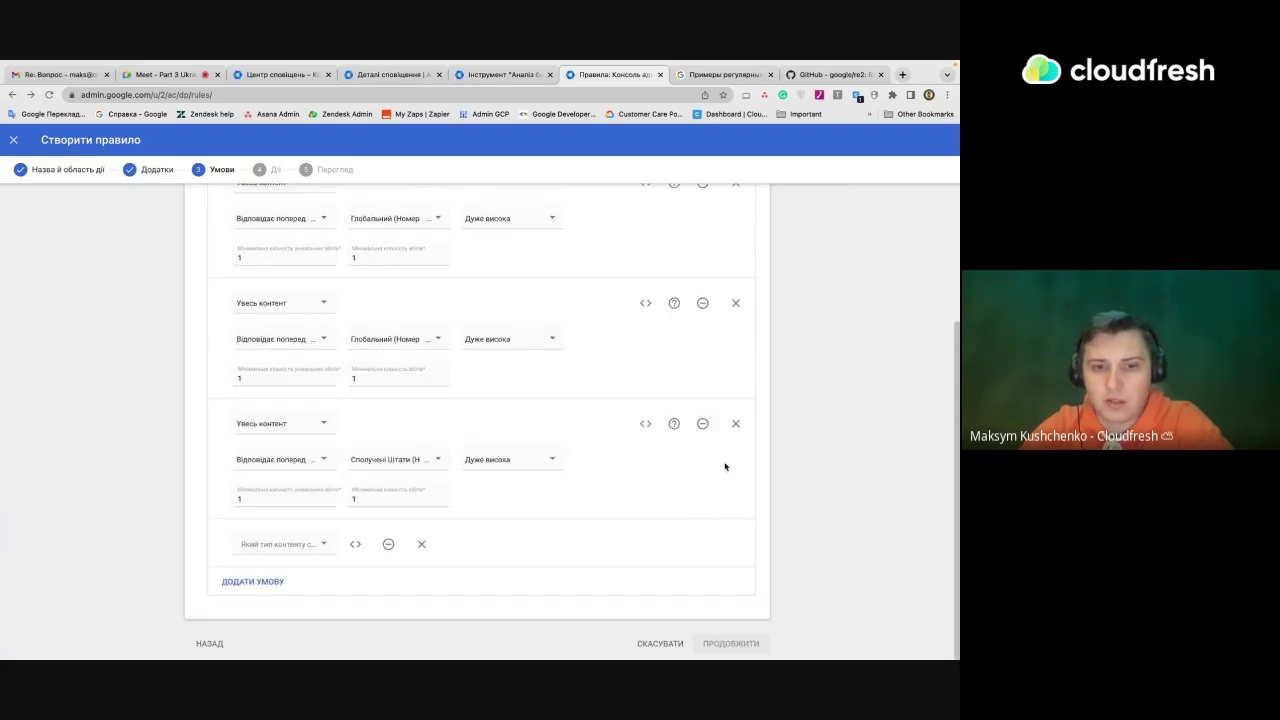
left_click(423, 550)
scroll(606, 504, "up", 4)
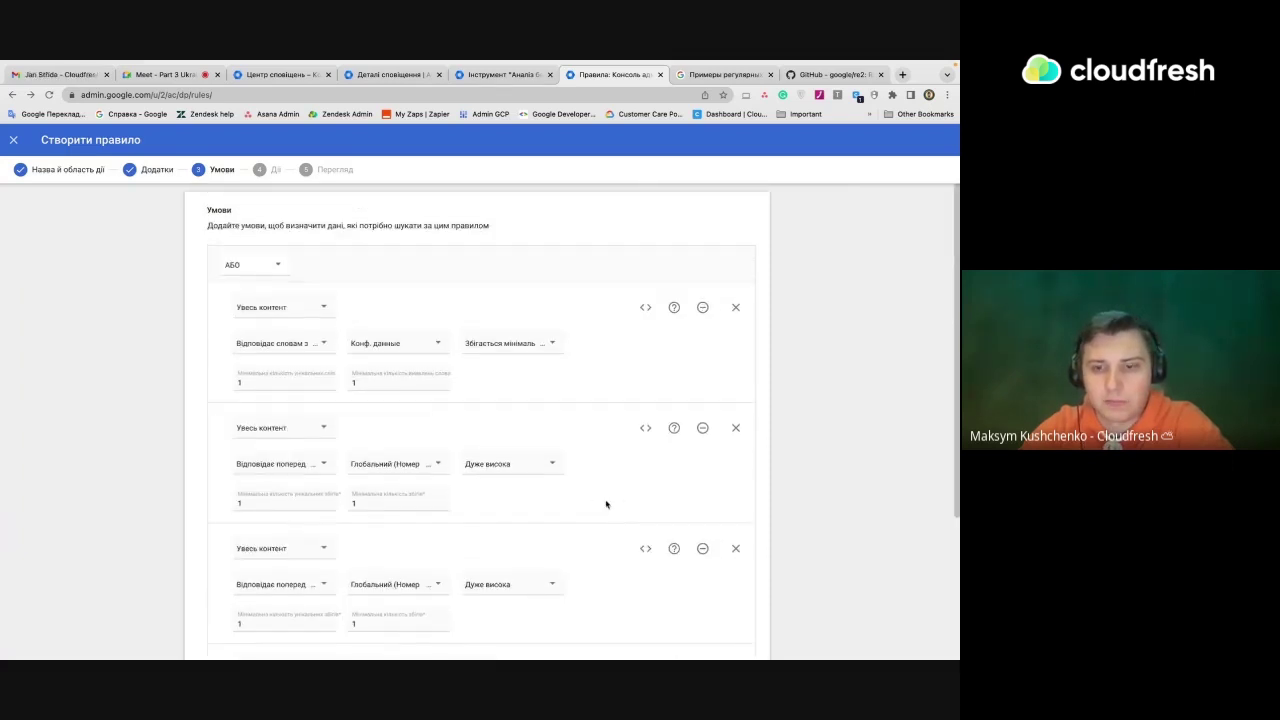
scroll(606, 504, "down", 4)
left_click(700, 640)
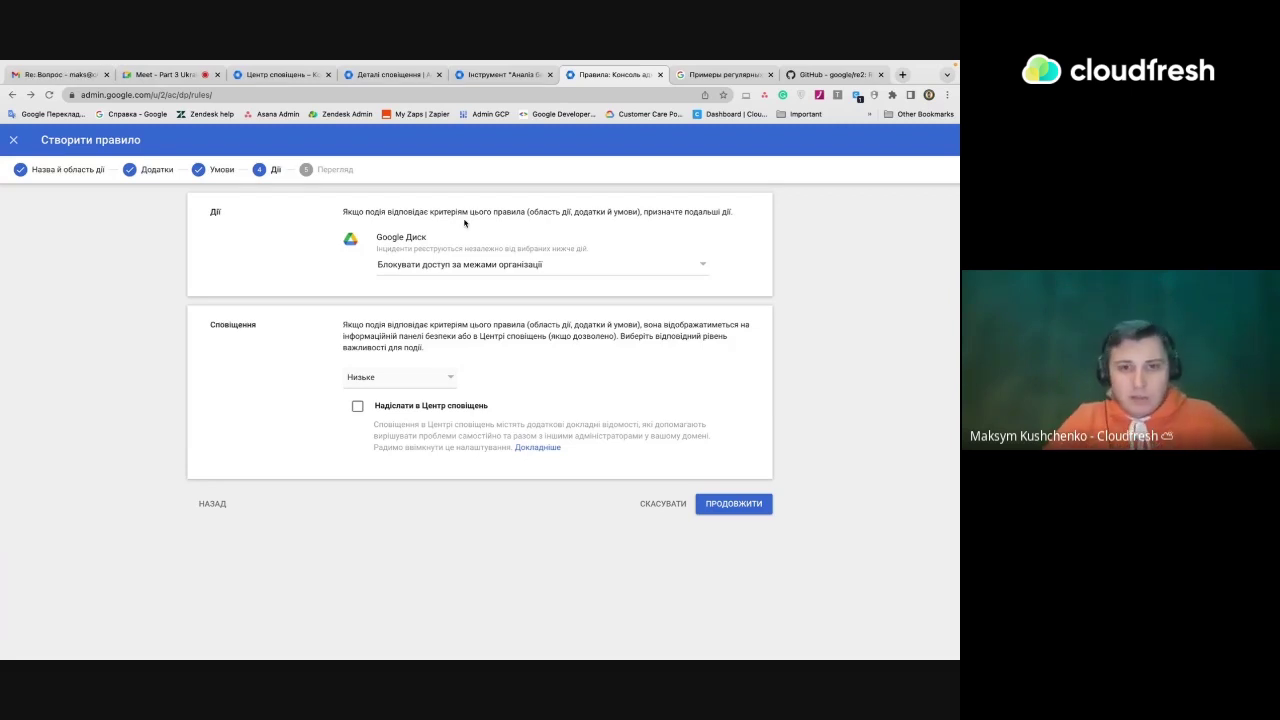
- Expand the Google Drive action dropdown on the rule's Дії step
left_click(451, 265)
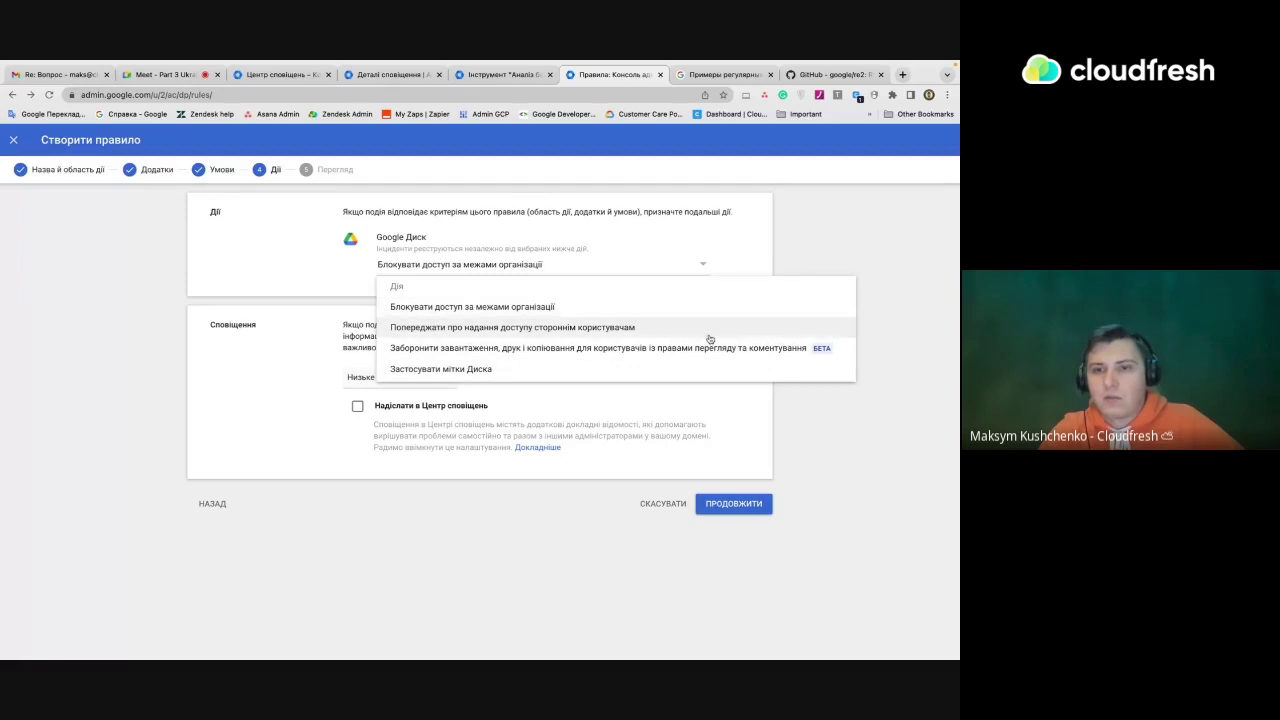
- Make the rule apply the File Sensitive Drive label, field File Sensitive, value PUBLIC
left_click(508, 367)
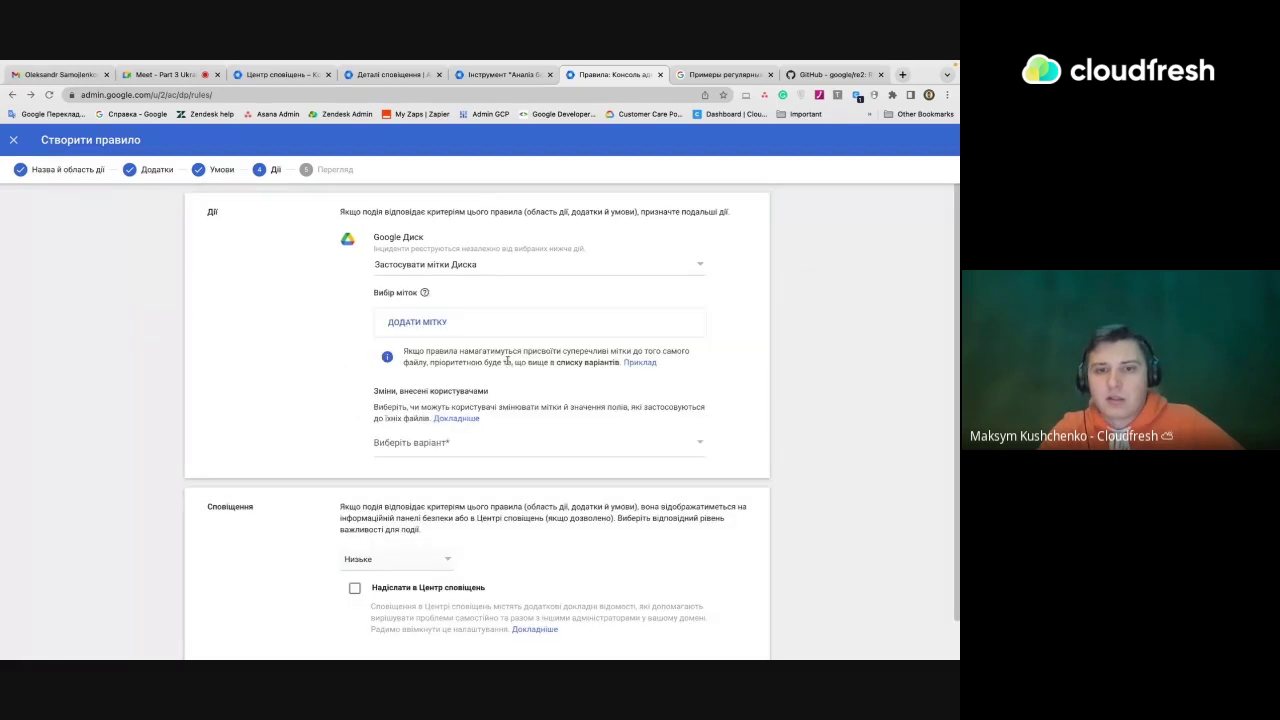
left_click(410, 322)
left_click(401, 332)
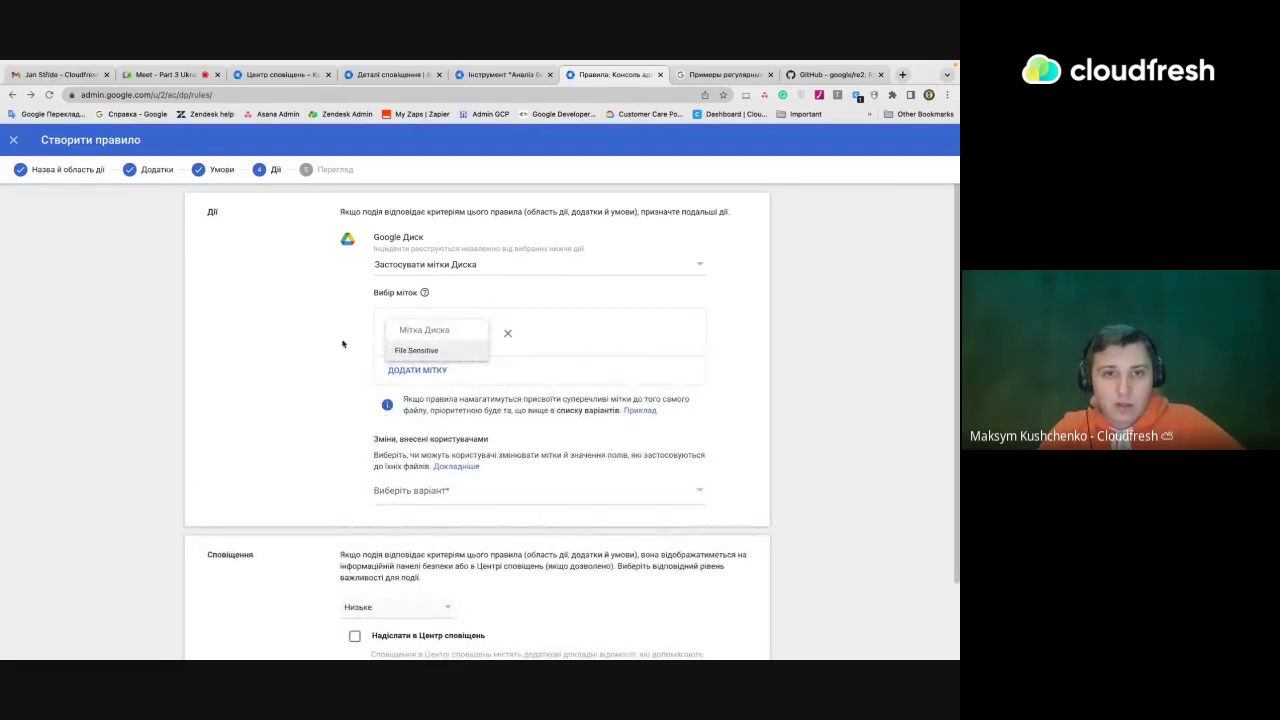
left_click(405, 351)
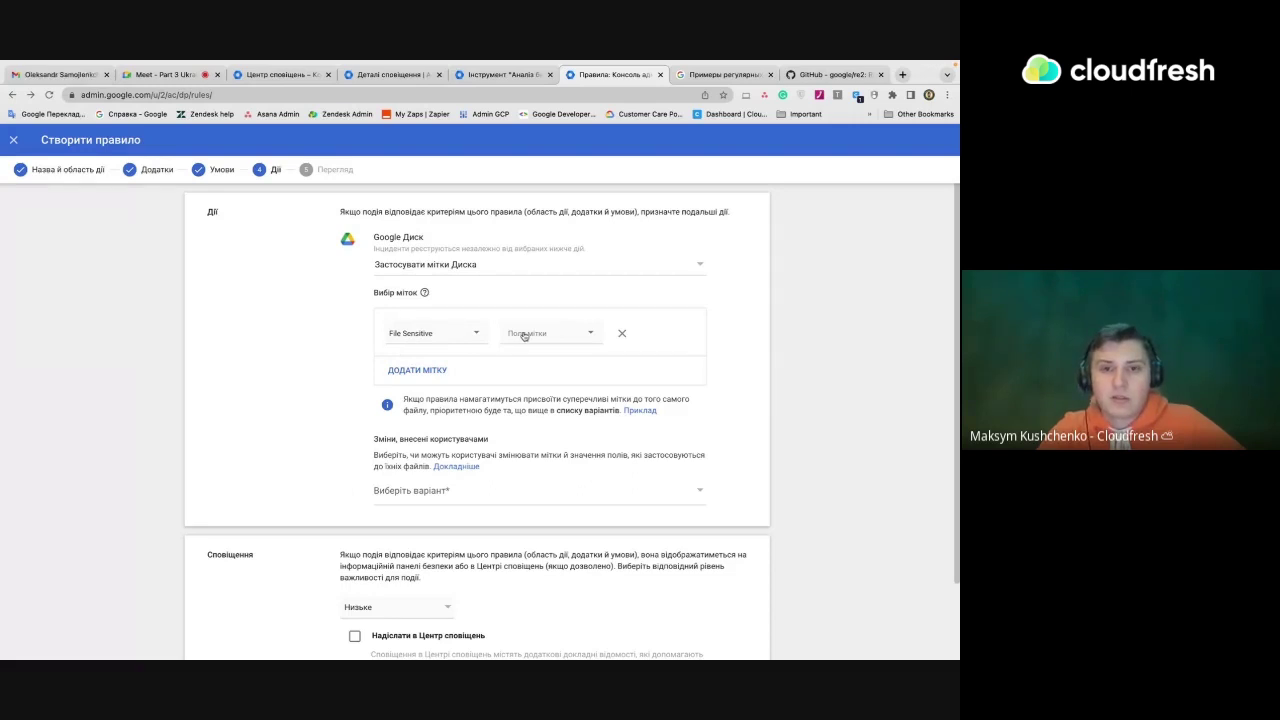
left_click(524, 336)
left_click(519, 347)
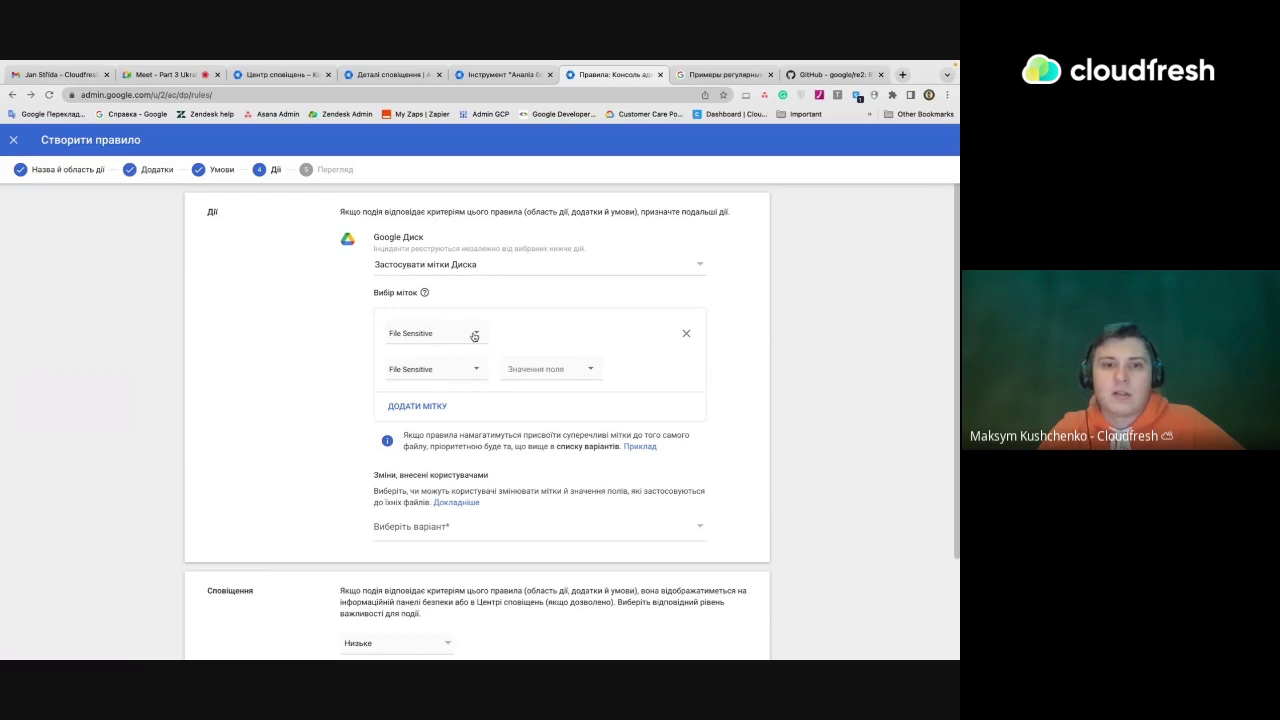
left_click(513, 369)
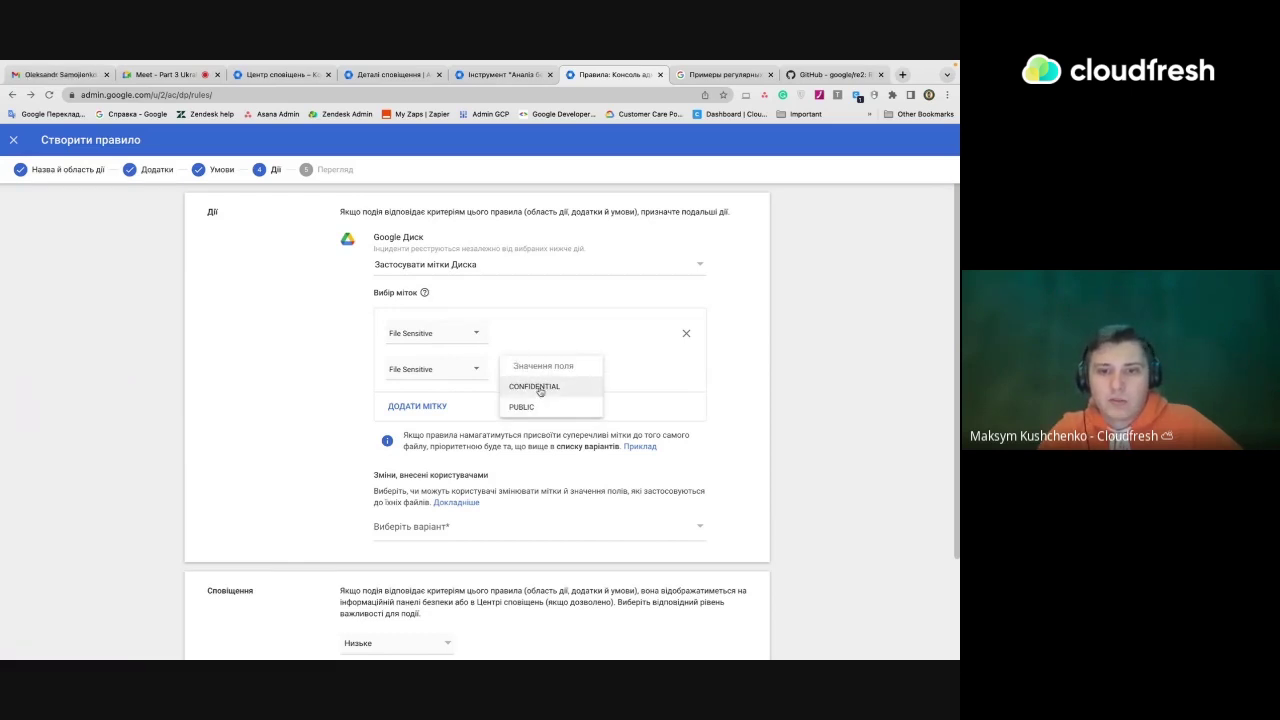
left_click(540, 406)
- Set user changes to applied labels to Не дозволяти
scroll(694, 391, "down", 1)
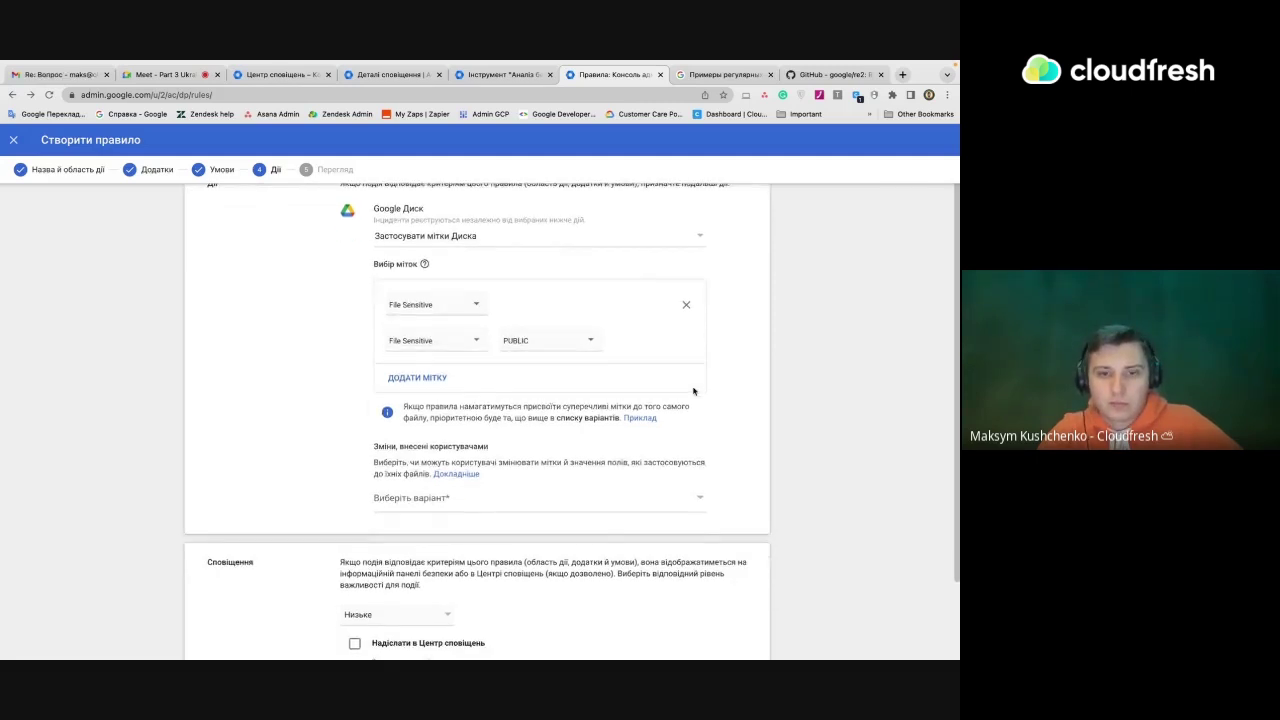
scroll(694, 391, "up", 1)
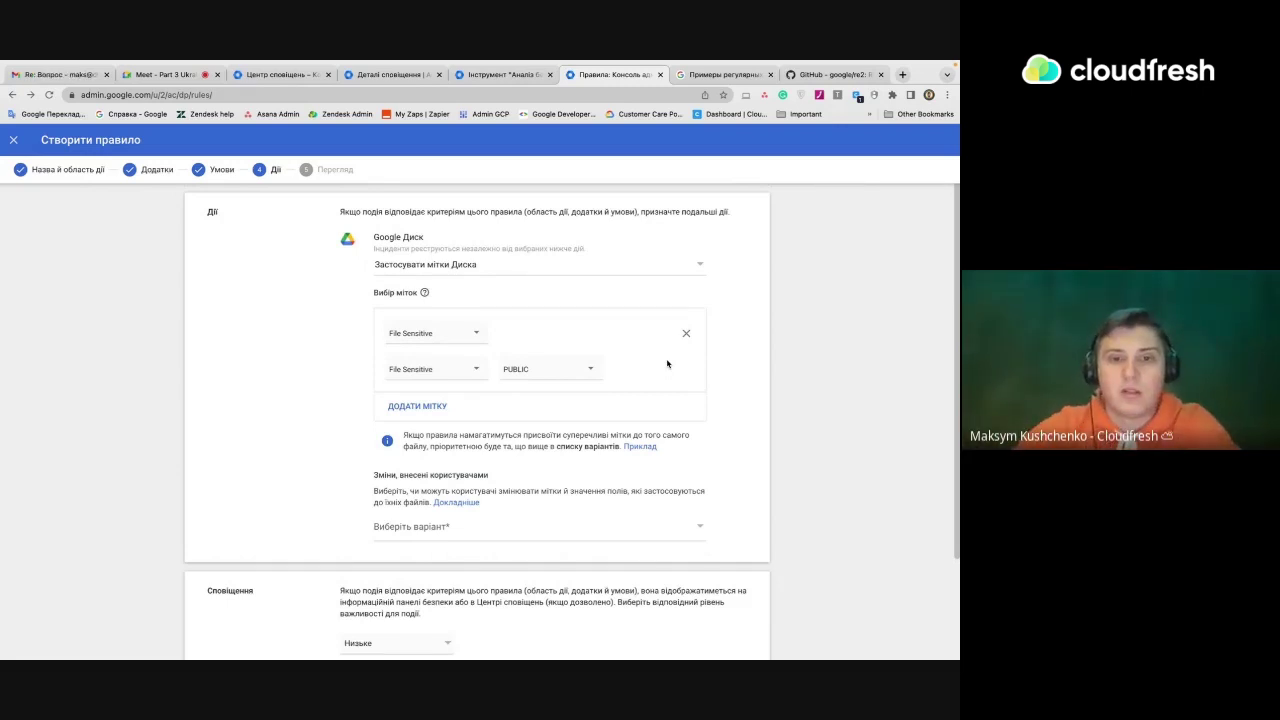
scroll(667, 364, "down", 2)
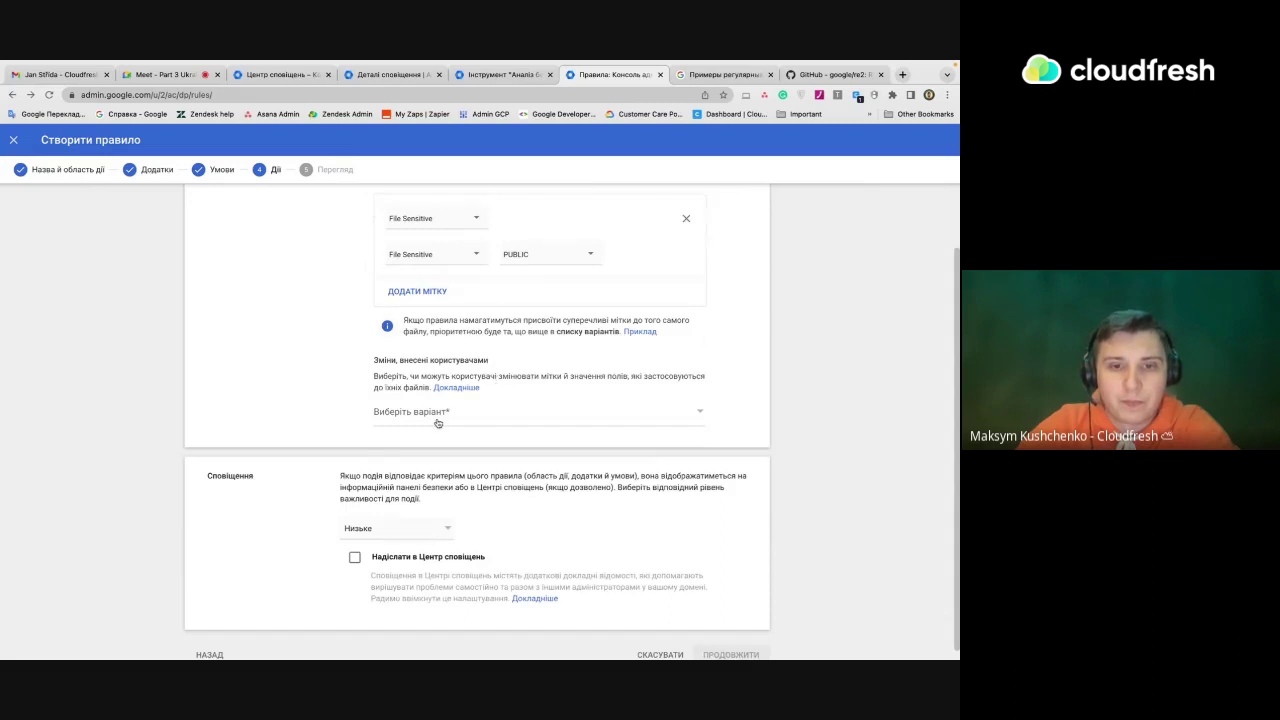
left_click(437, 415)
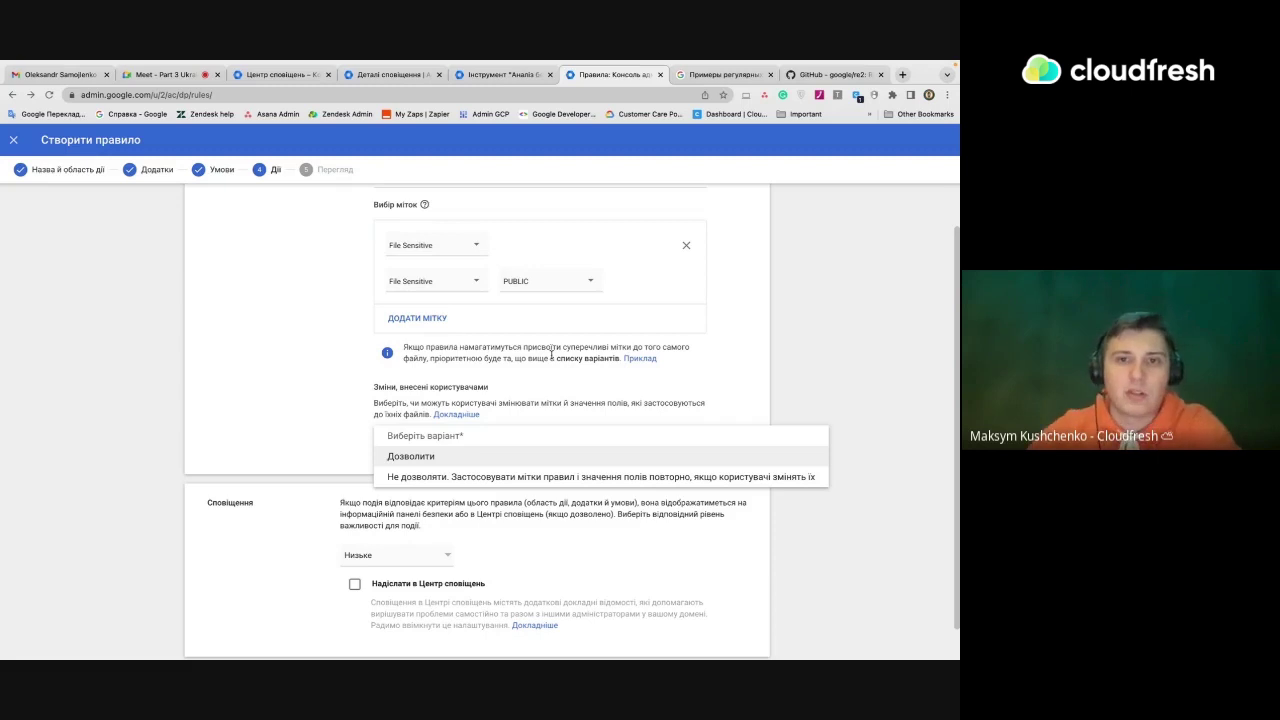
left_click(465, 476)
scroll(587, 387, "down", 1)
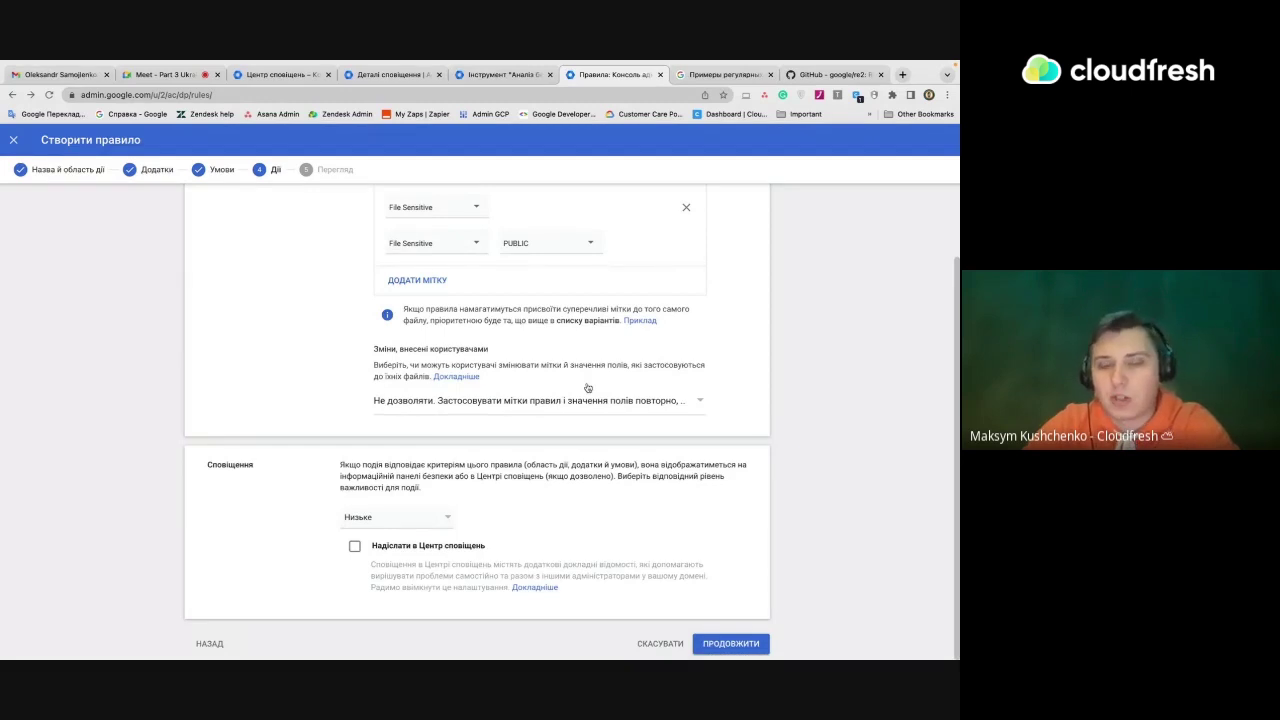
left_click(352, 514)
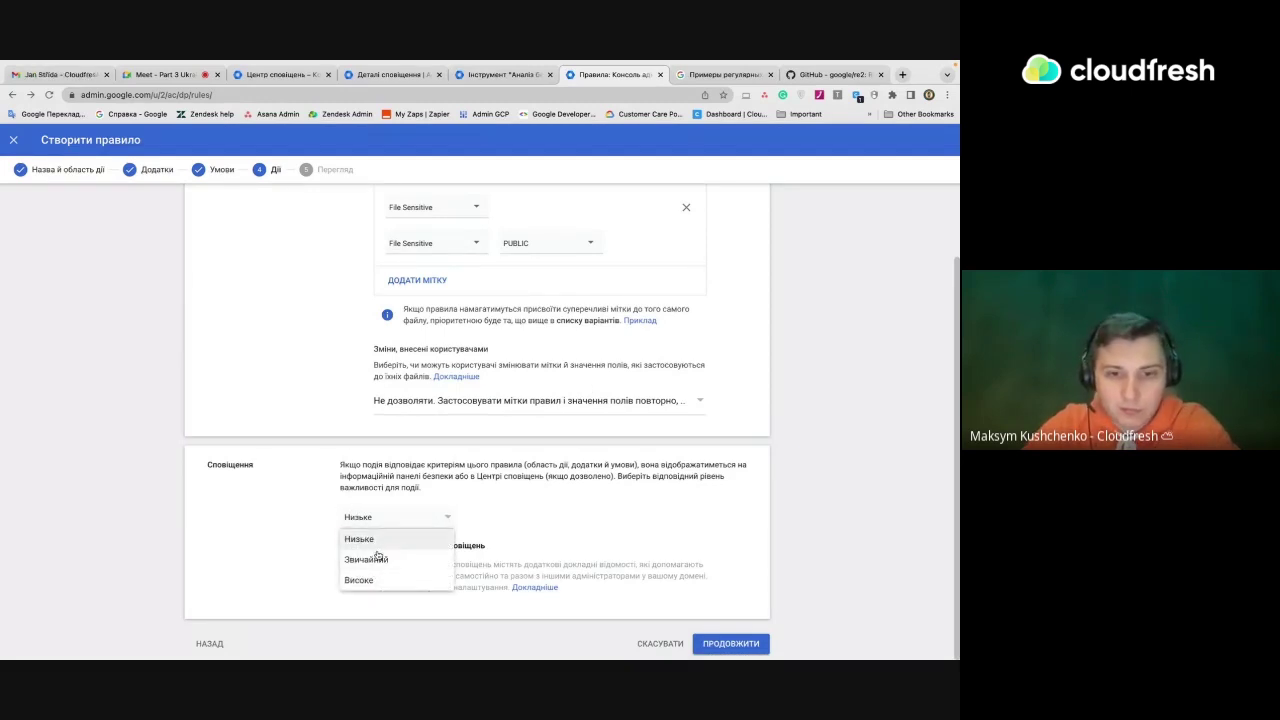
- Set alert severity to Високе and send the rule's alerts to the alert center
left_click(366, 581)
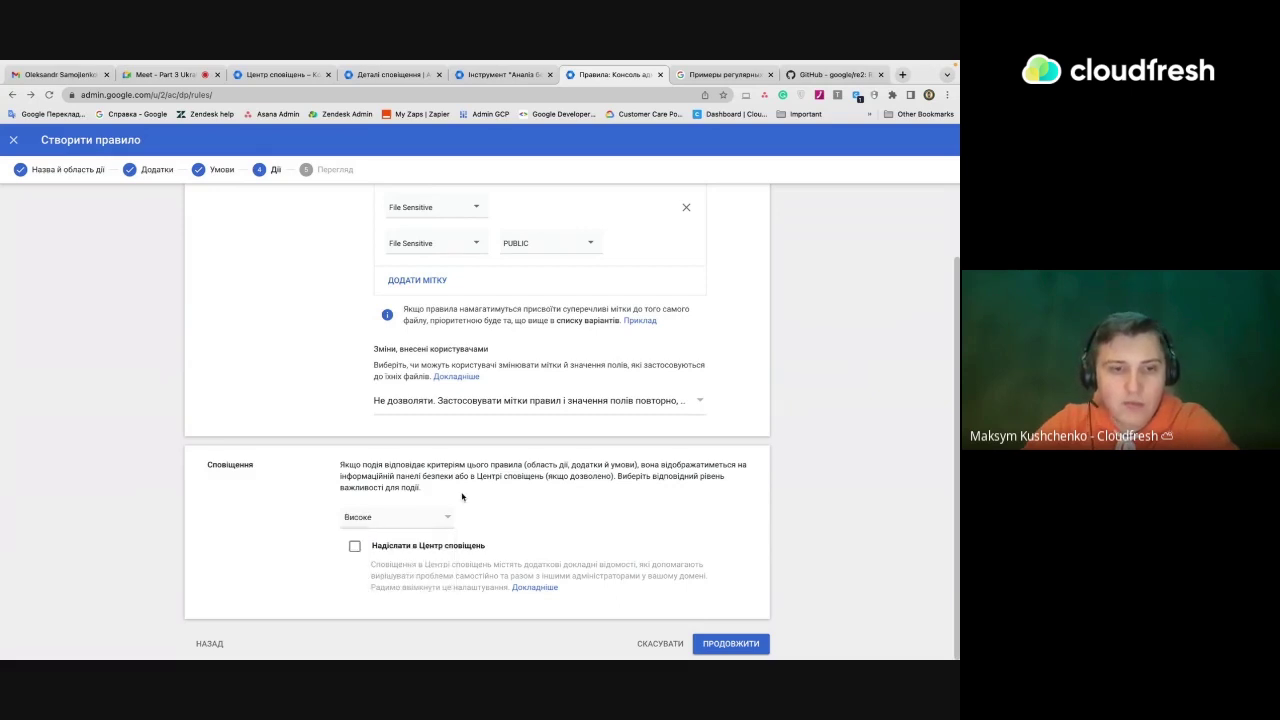
left_click(355, 547)
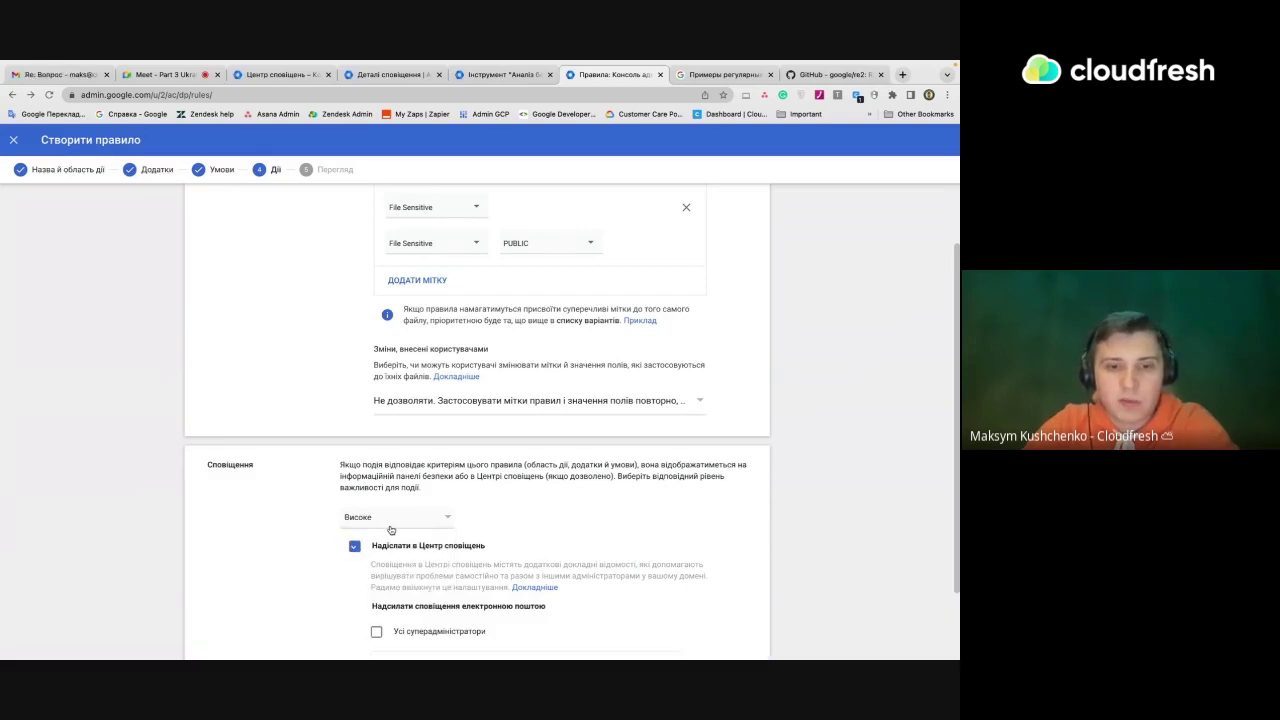
scroll(508, 478, "down", 2)
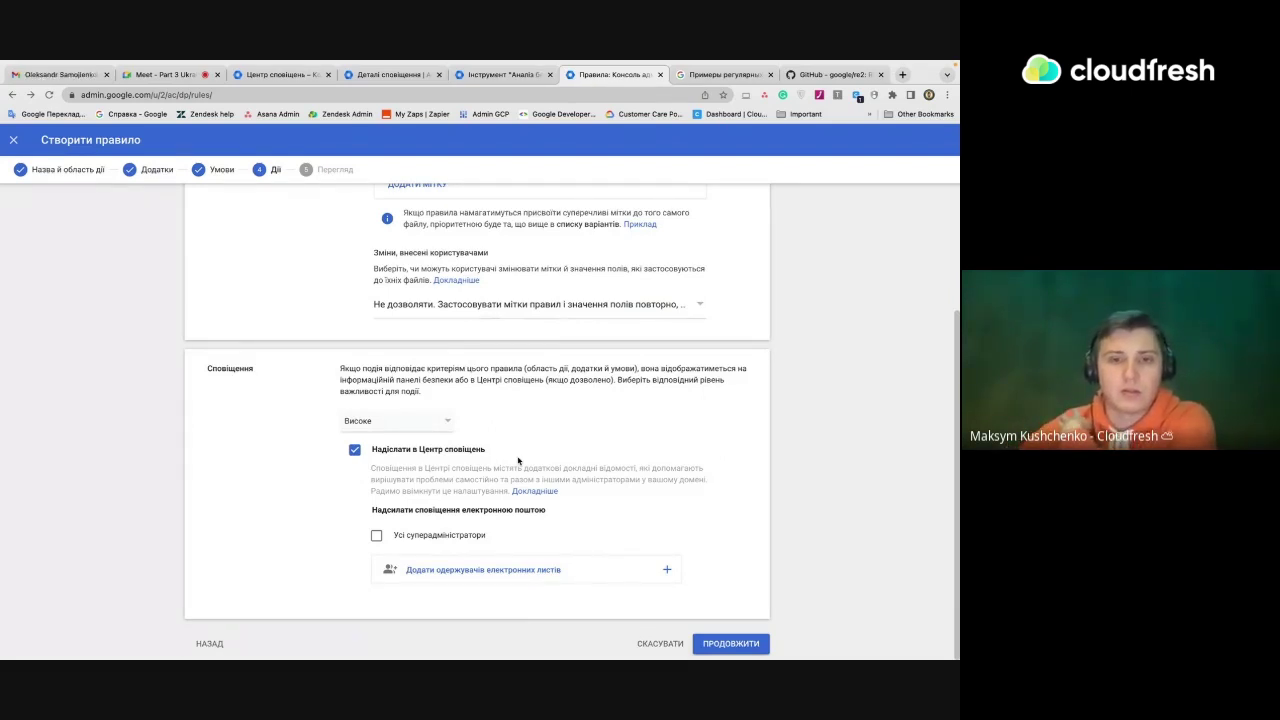
scroll(518, 461, "up", 3)
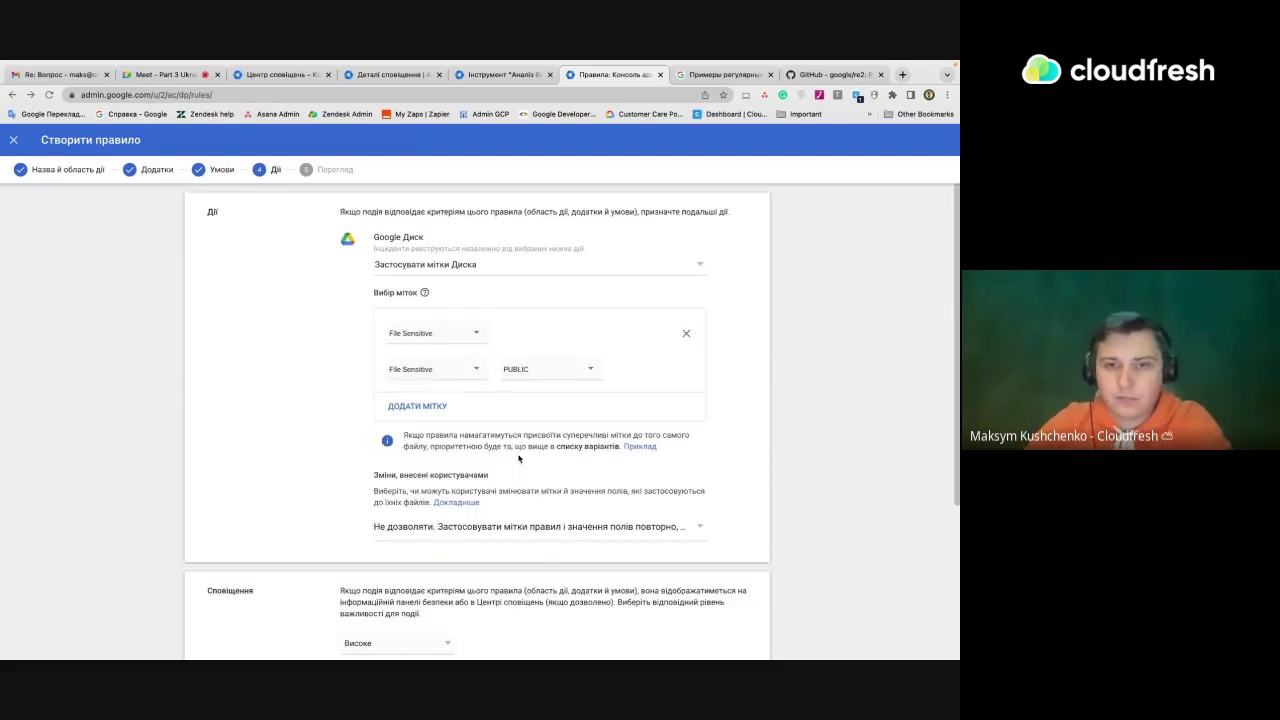
left_click(903, 75)
- Switch to the second test account, go to Google Drive, and open the For Demo document
left_click(913, 142)
left_click(940, 142)
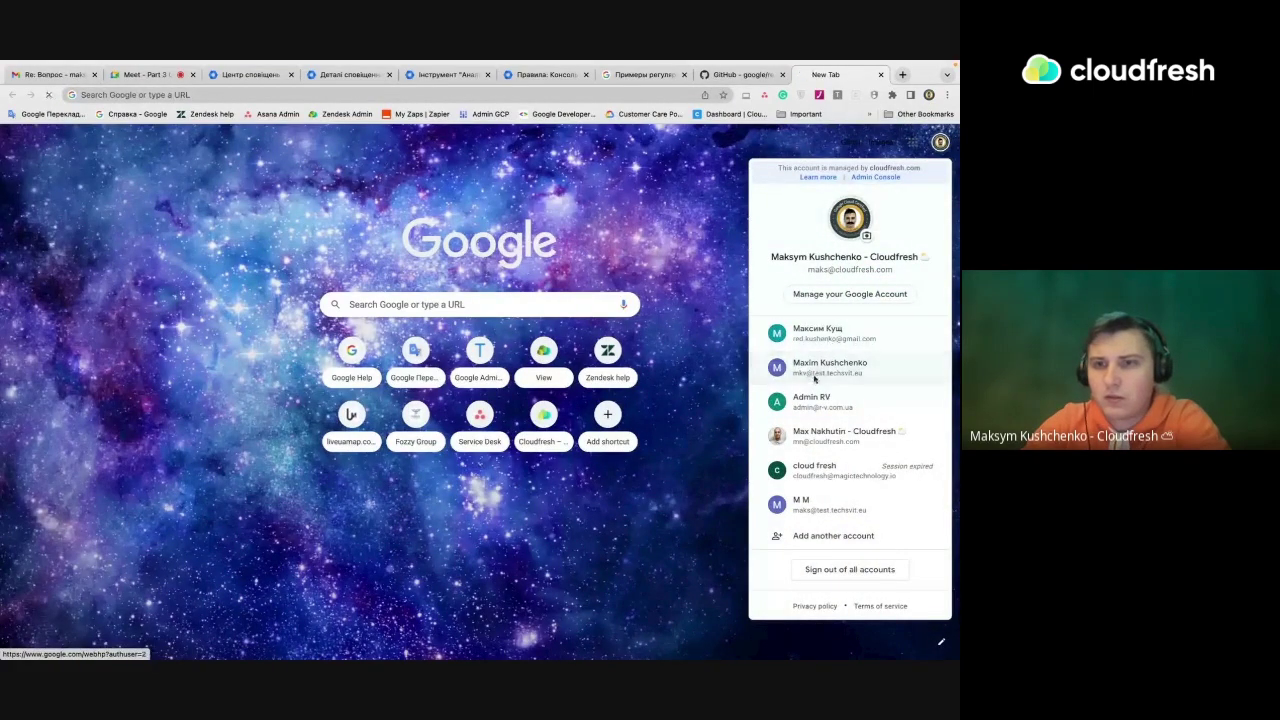
left_click(814, 376)
left_click(913, 141)
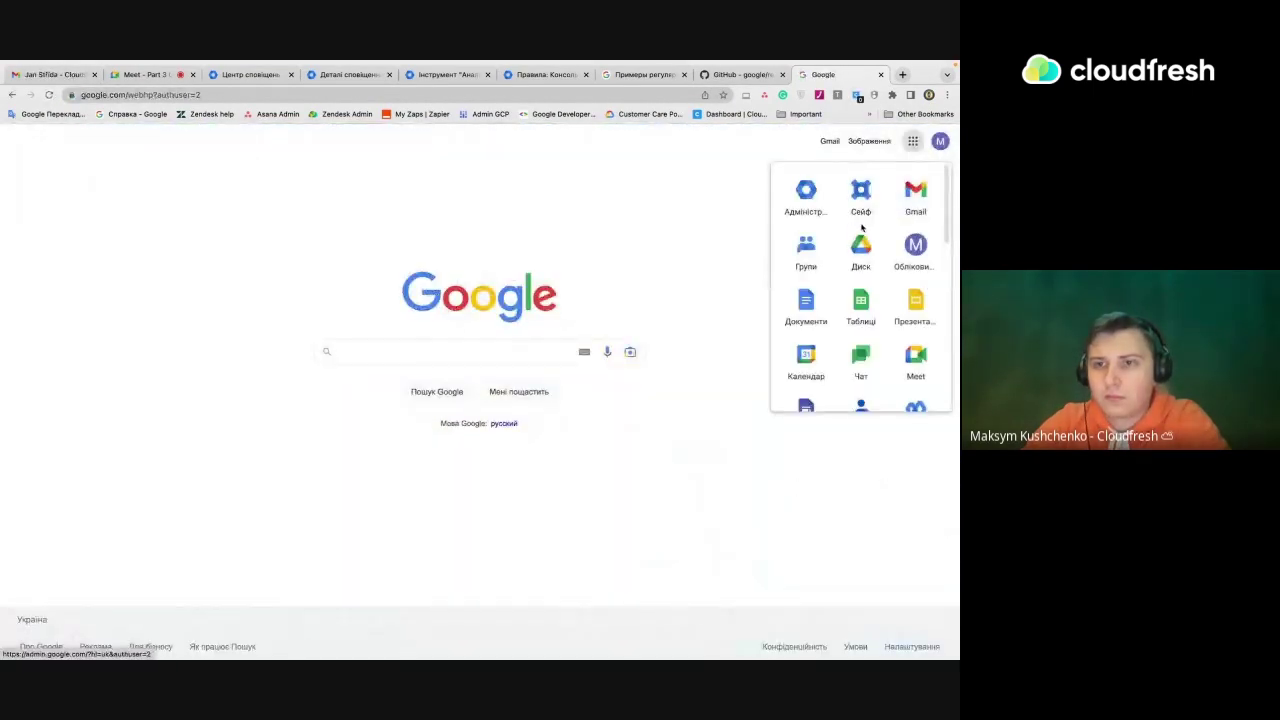
left_click(861, 256)
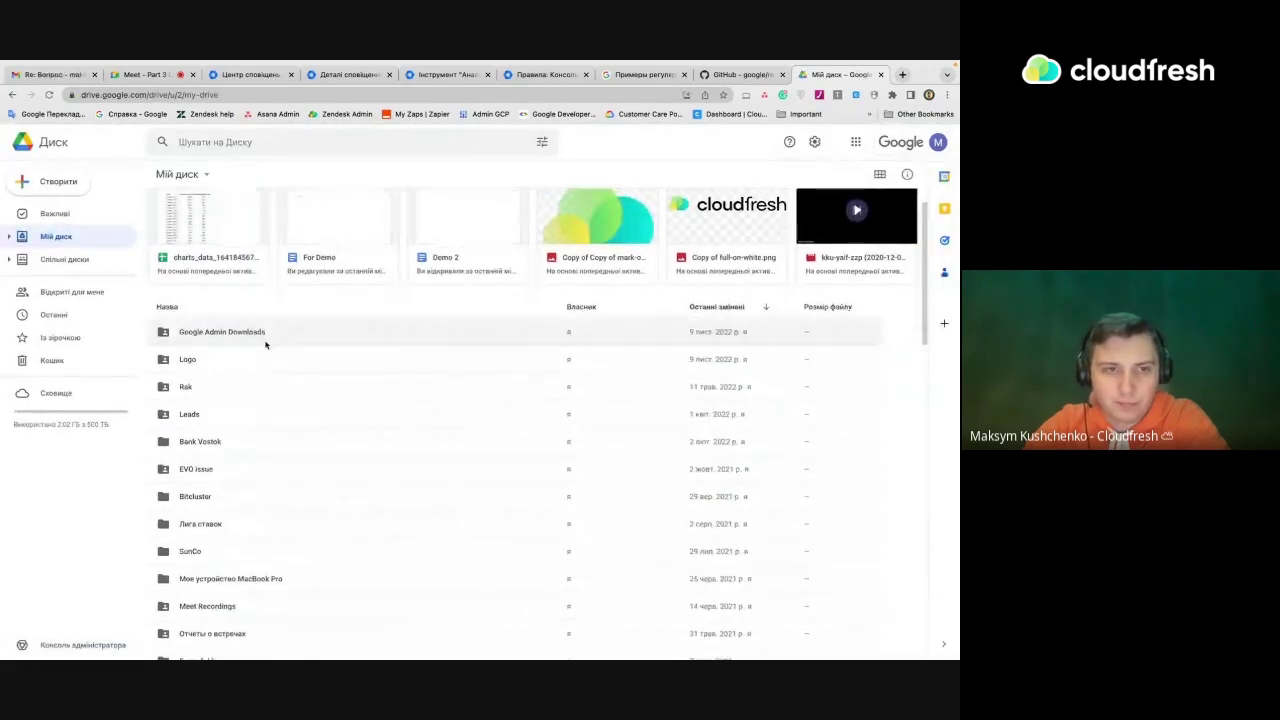
scroll(317, 281, "down", 1)
double_click(339, 276)
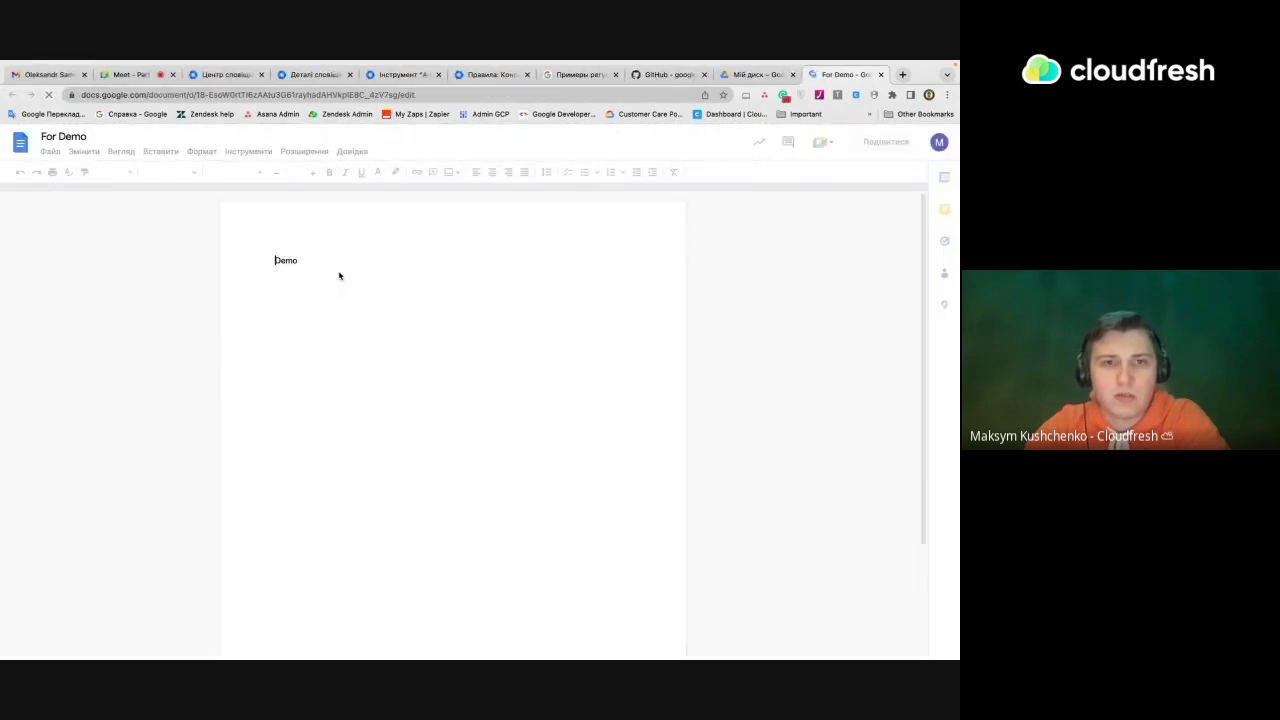
- In the For Demo labels panel, switch File Sensitive to PUBLIC, then back to CONFIDENTIAL
left_click(297, 236)
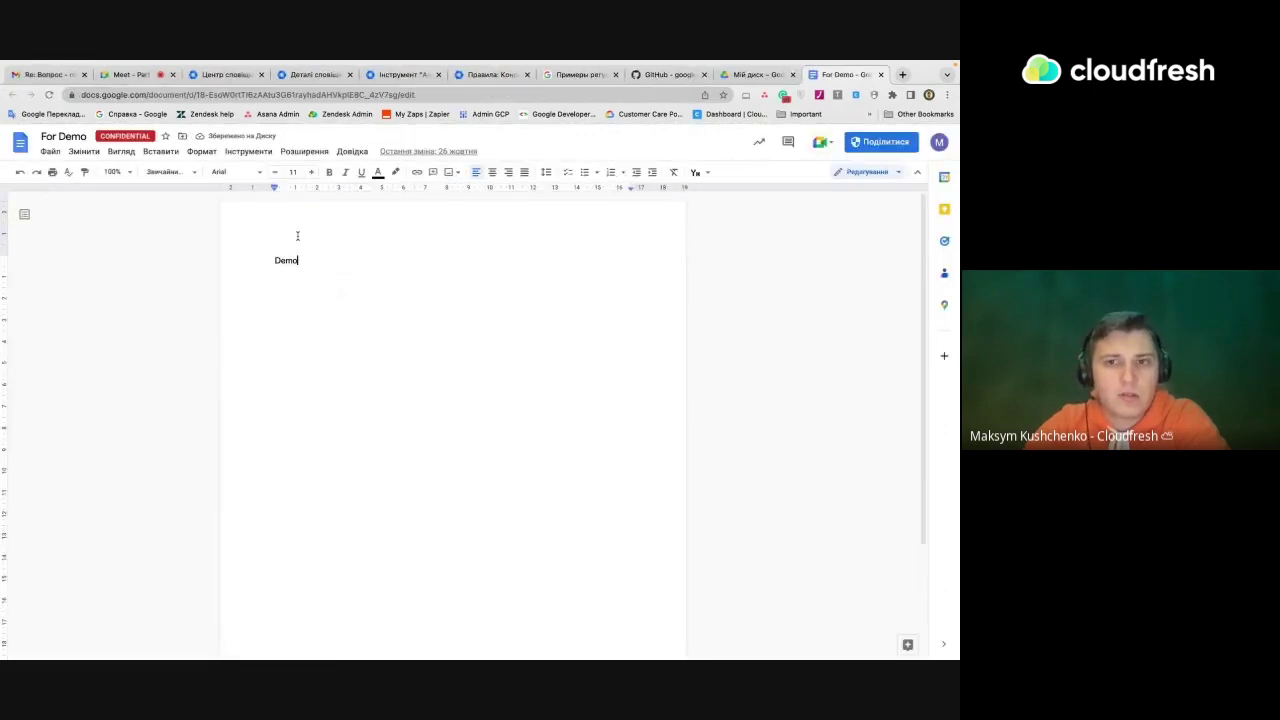
left_click(133, 140)
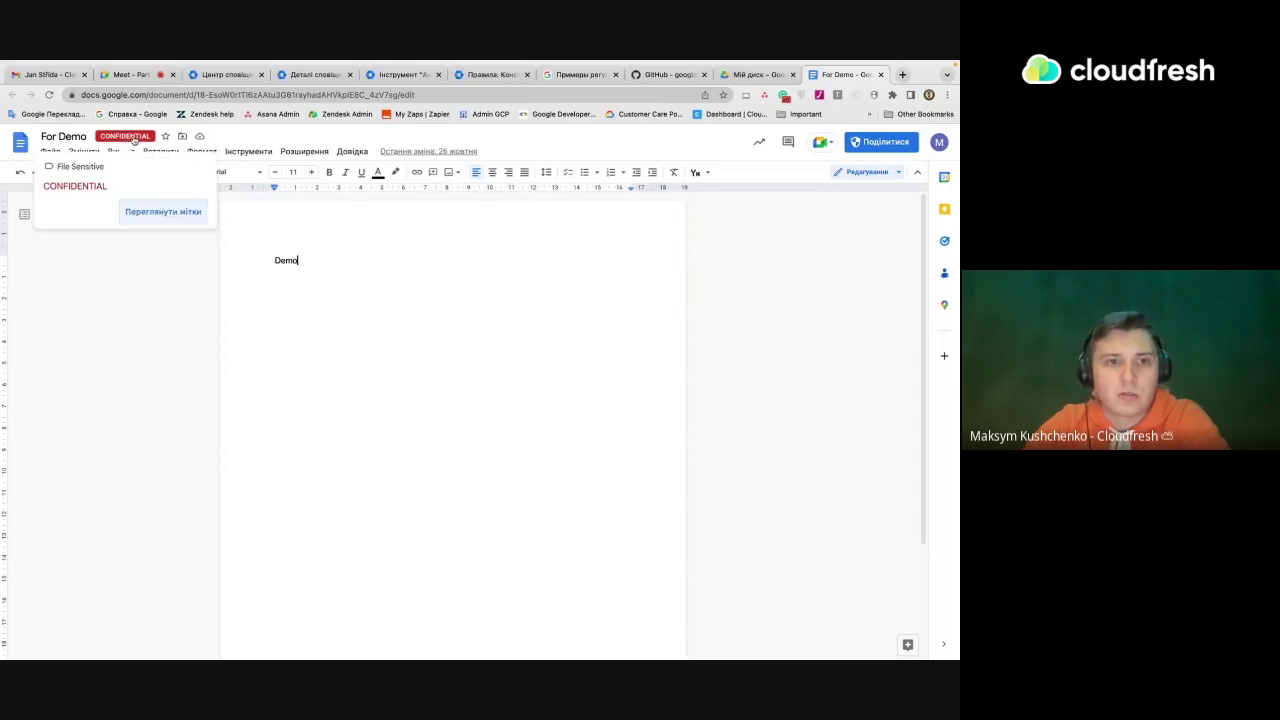
left_click(158, 213)
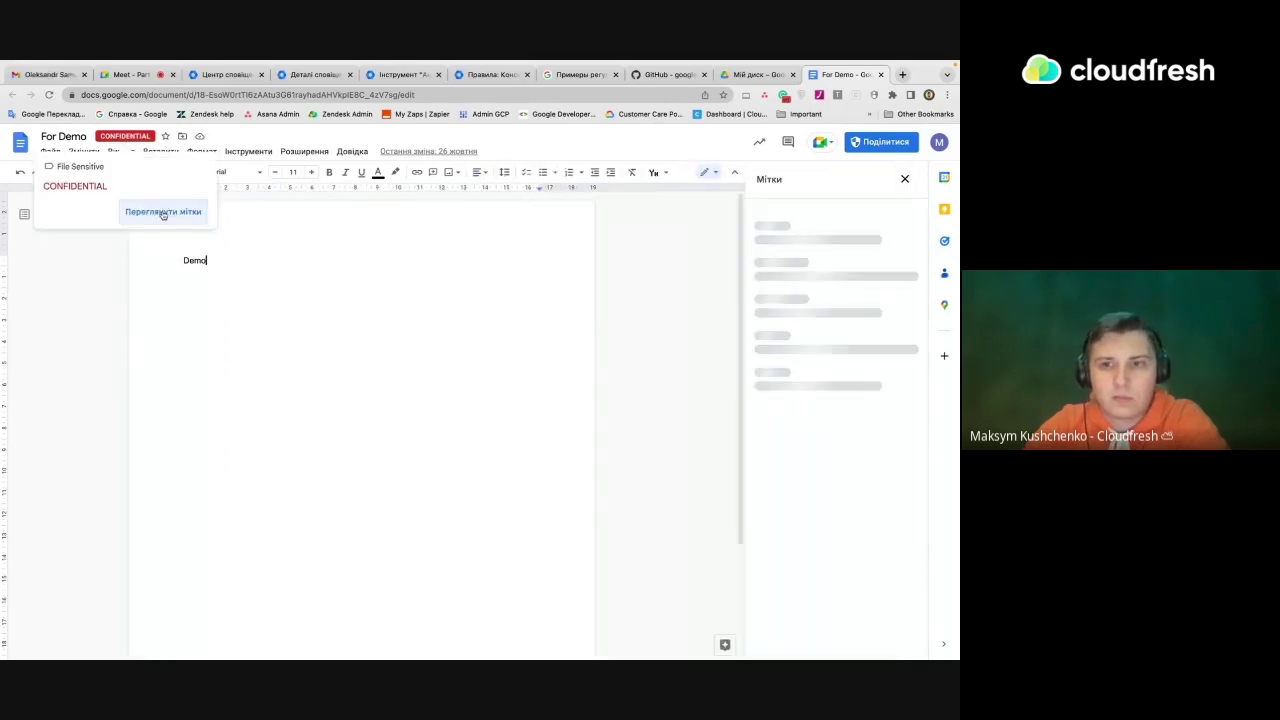
left_click(806, 296)
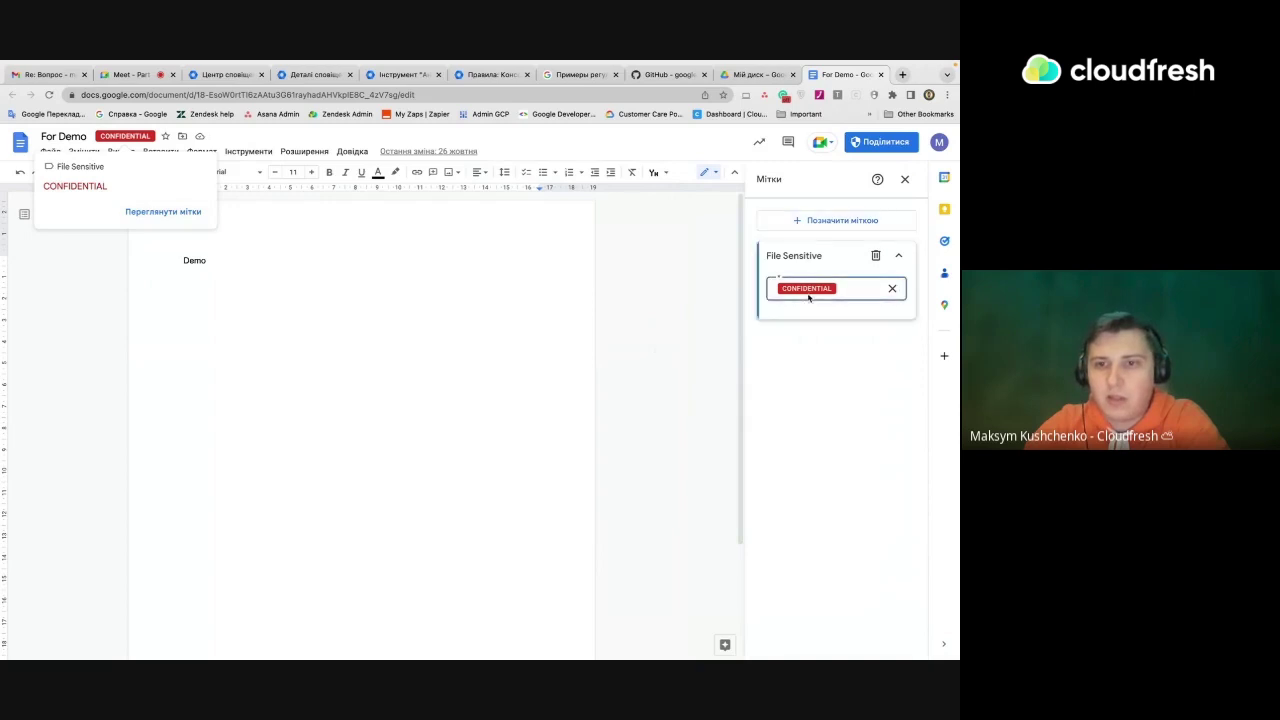
left_click(803, 340)
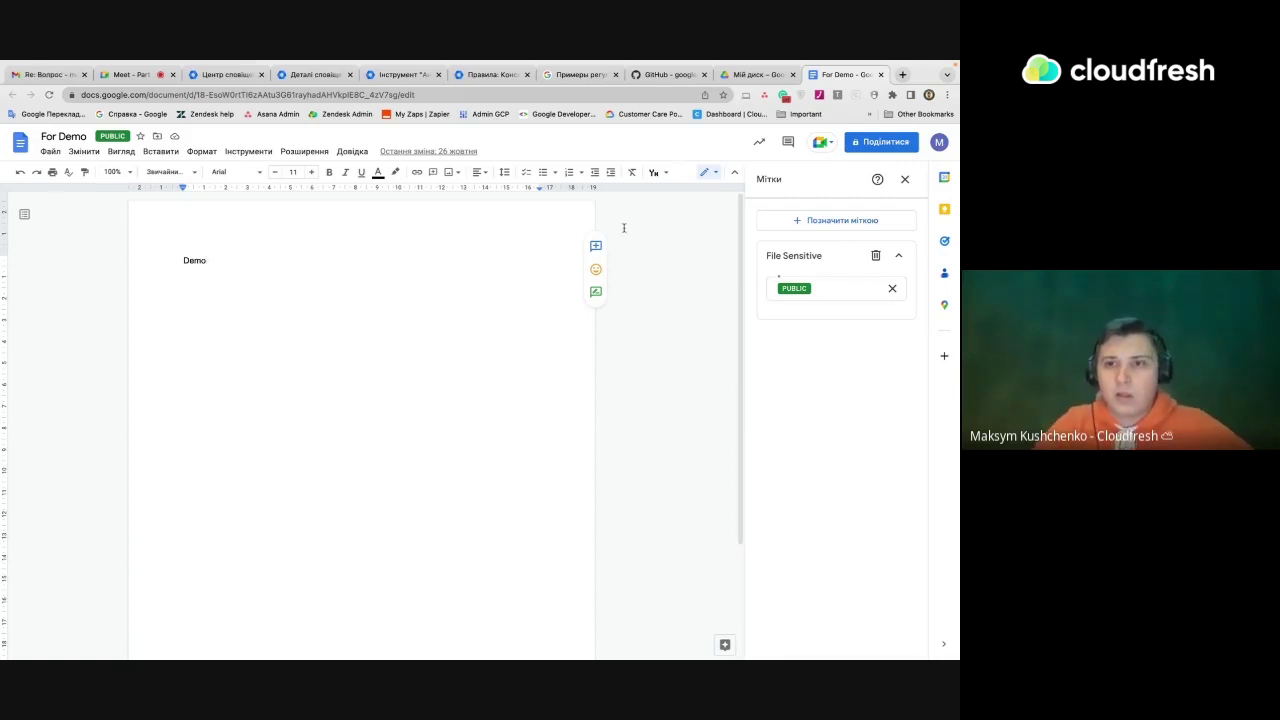
left_click(806, 291)
left_click(810, 321)
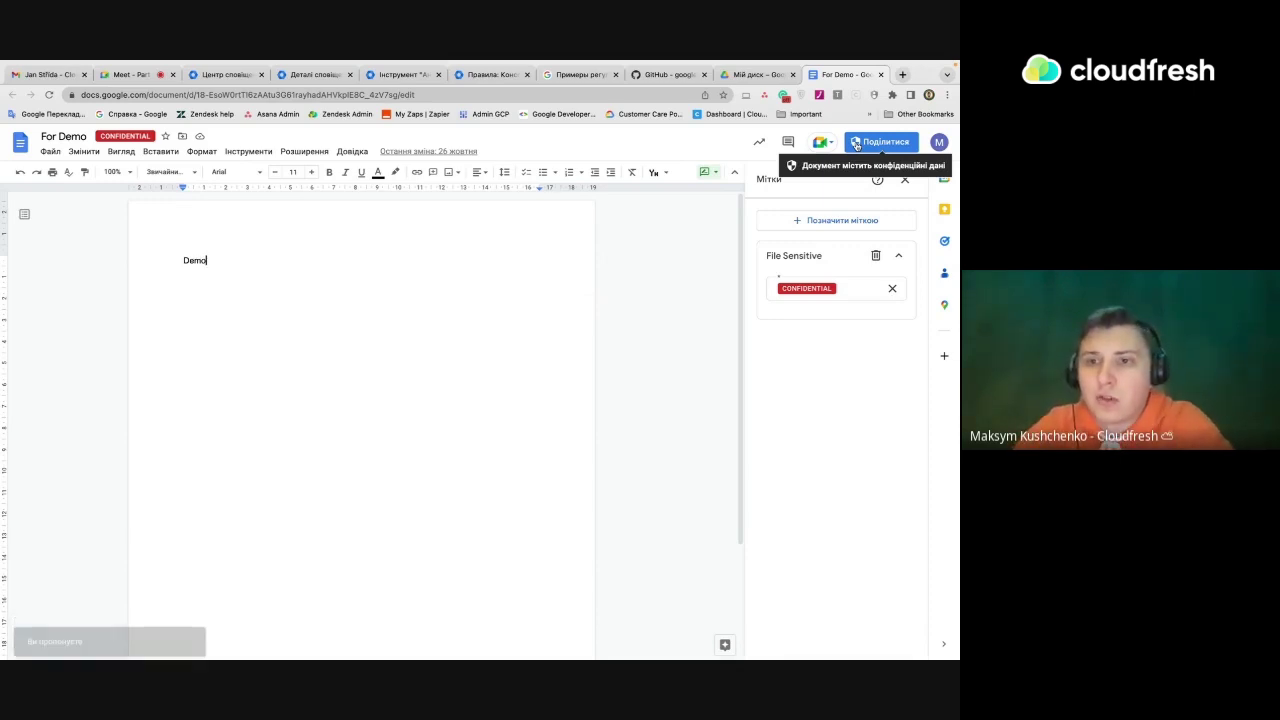
left_click(817, 291)
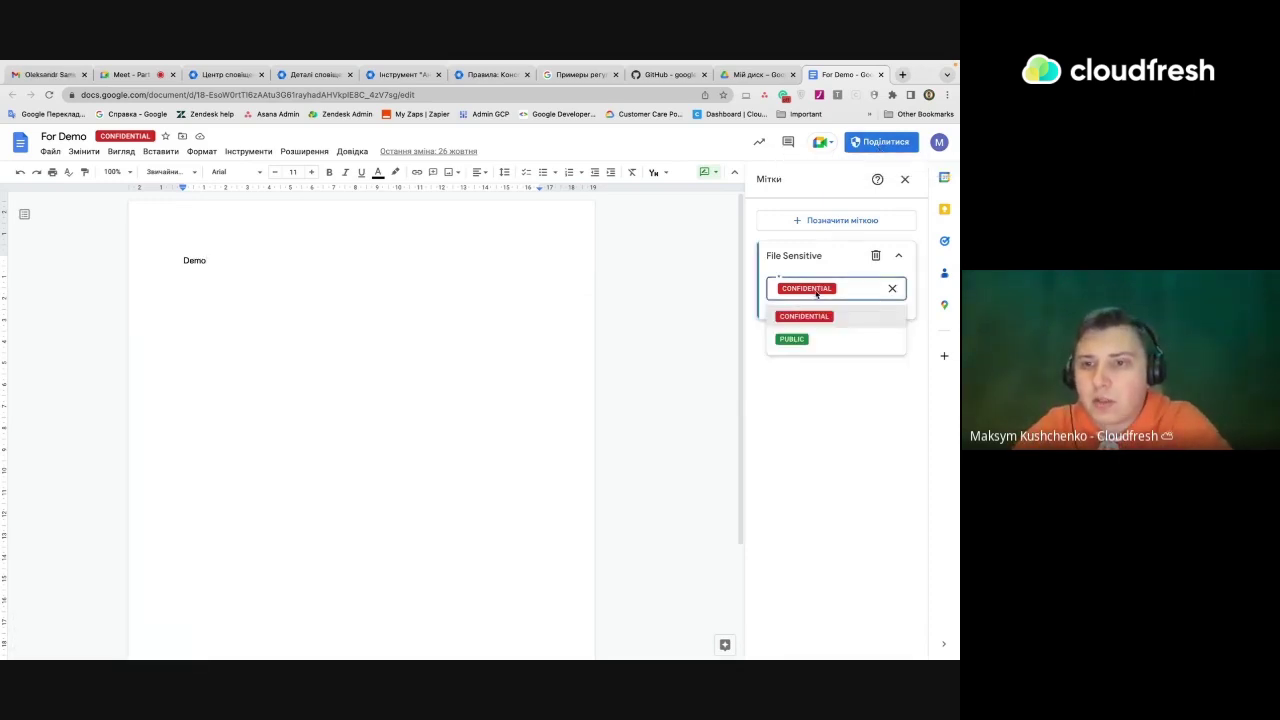
left_click(792, 339)
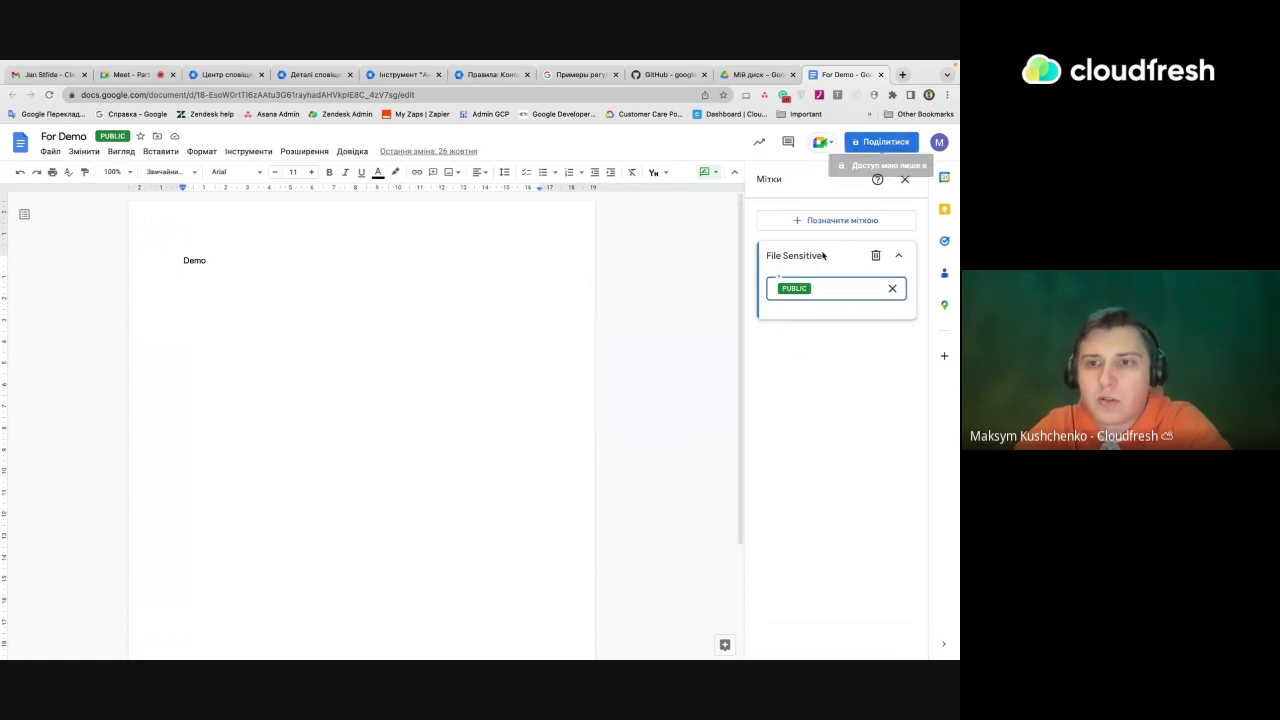
left_click(800, 291)
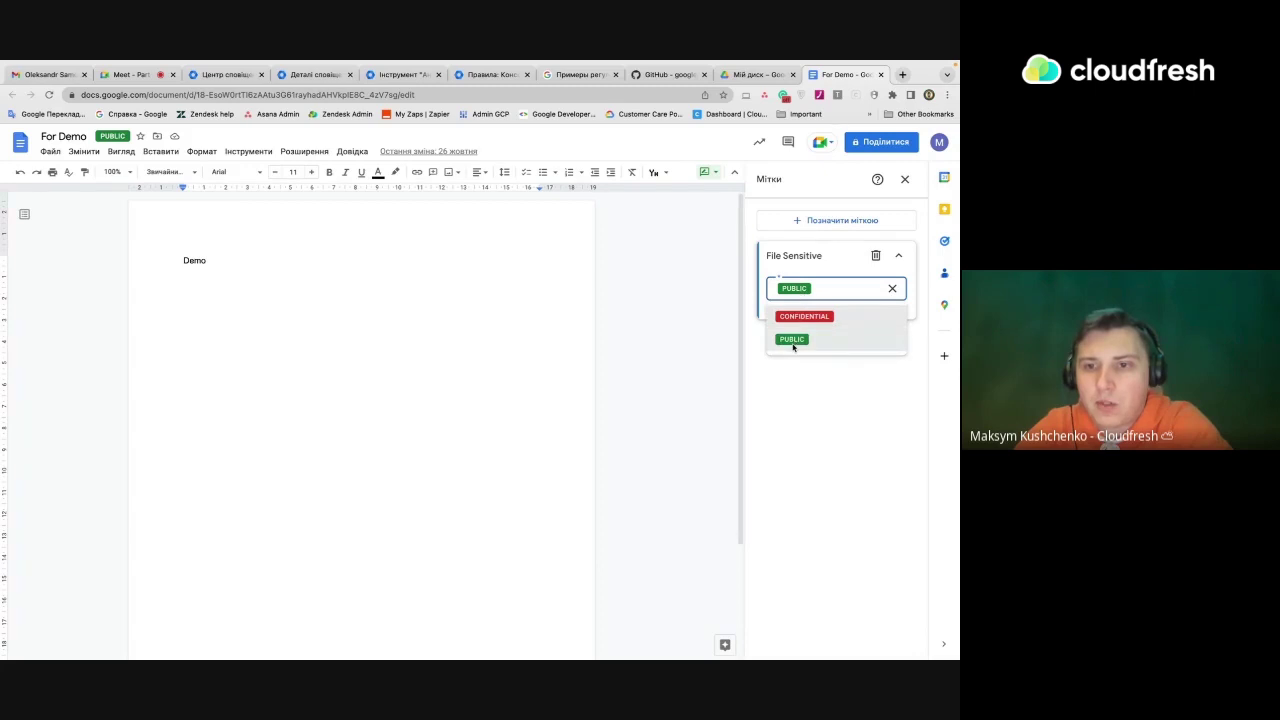
left_click(804, 316)
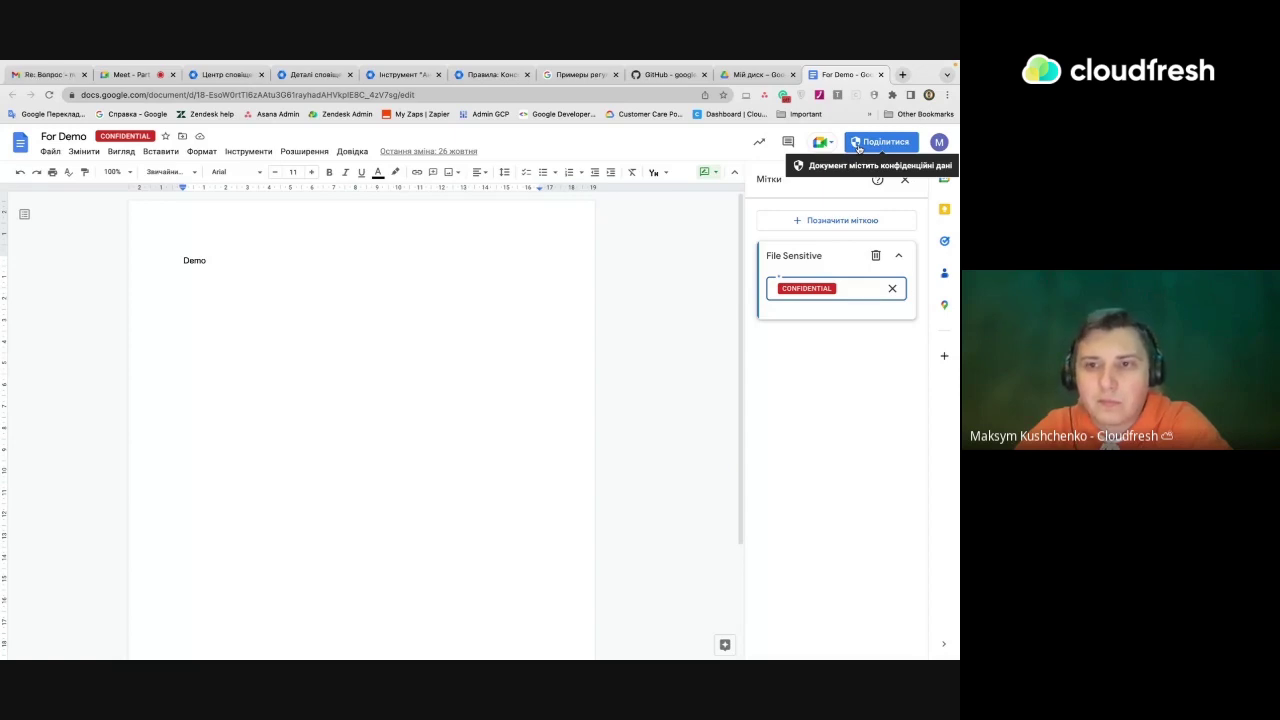
left_click(860, 143)
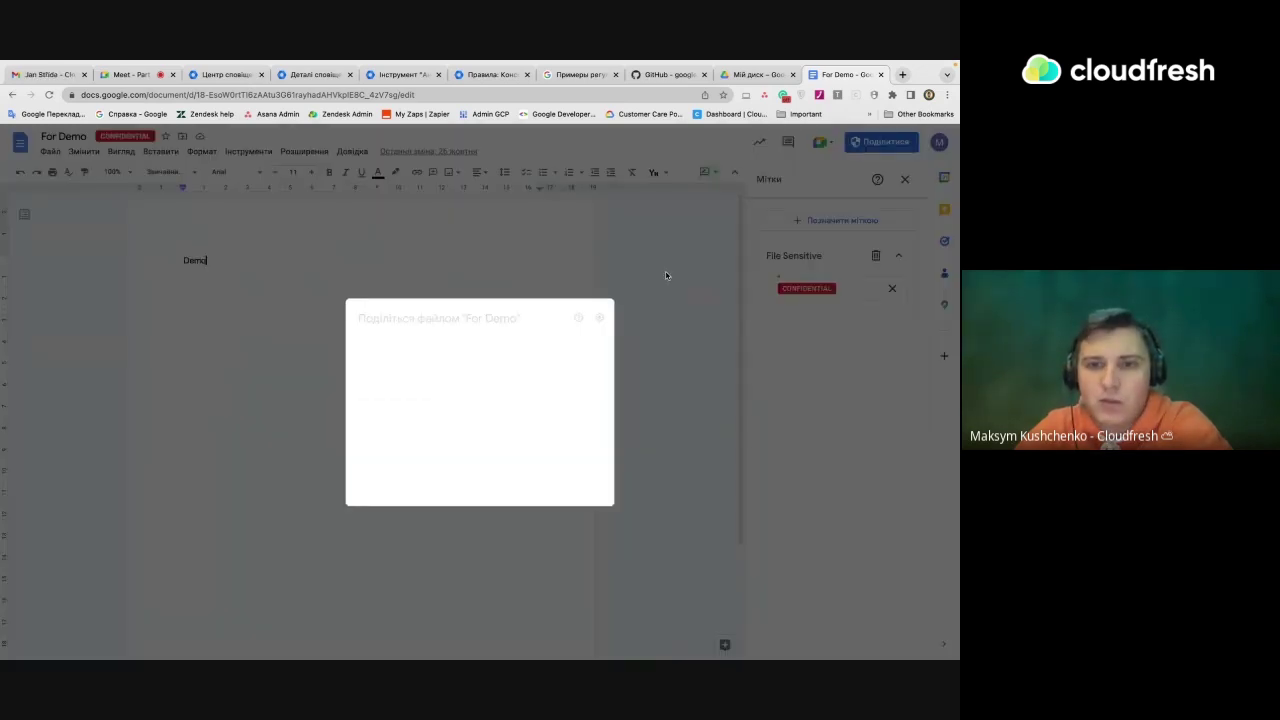
left_click(712, 272)
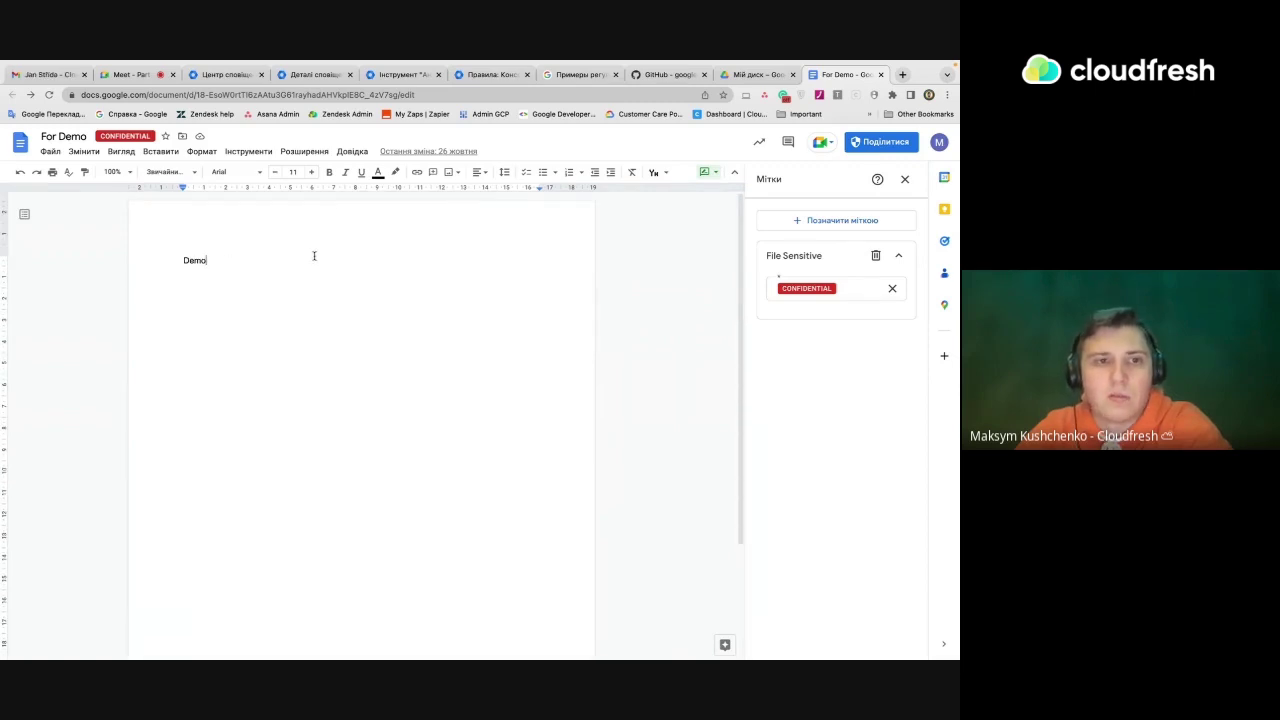
double_click(223, 251)
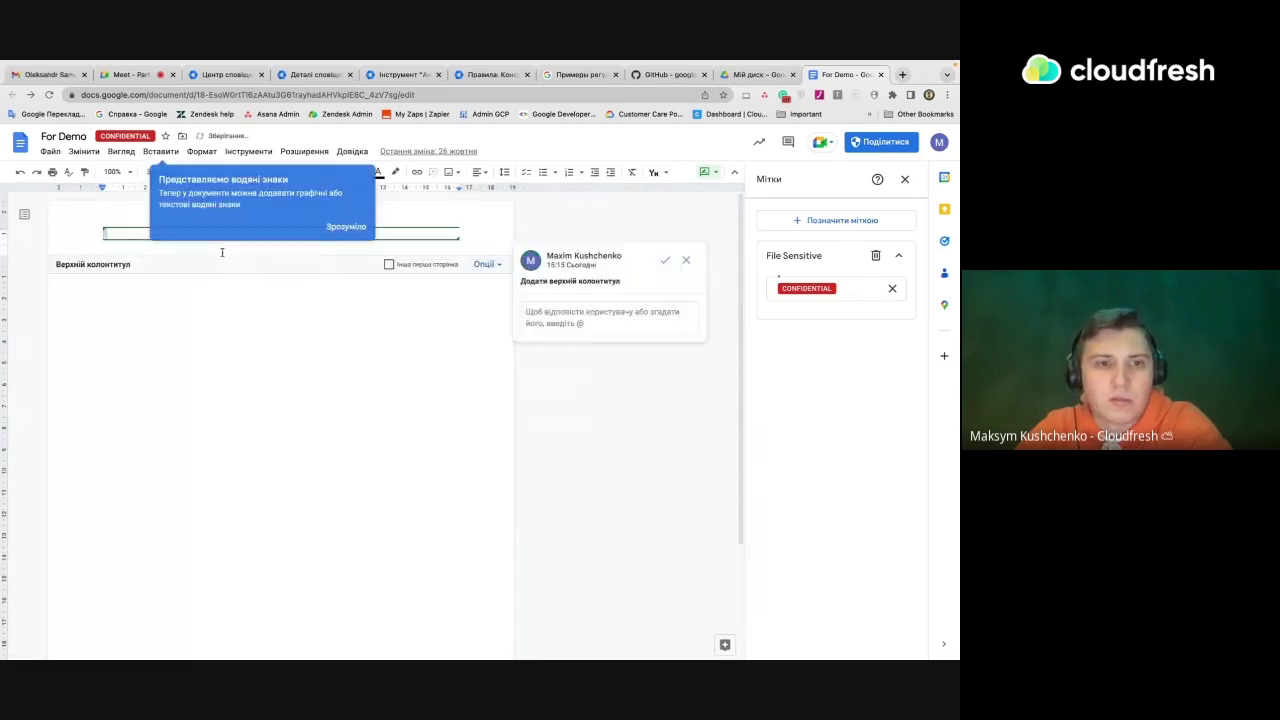
left_click(334, 228)
left_click(257, 297)
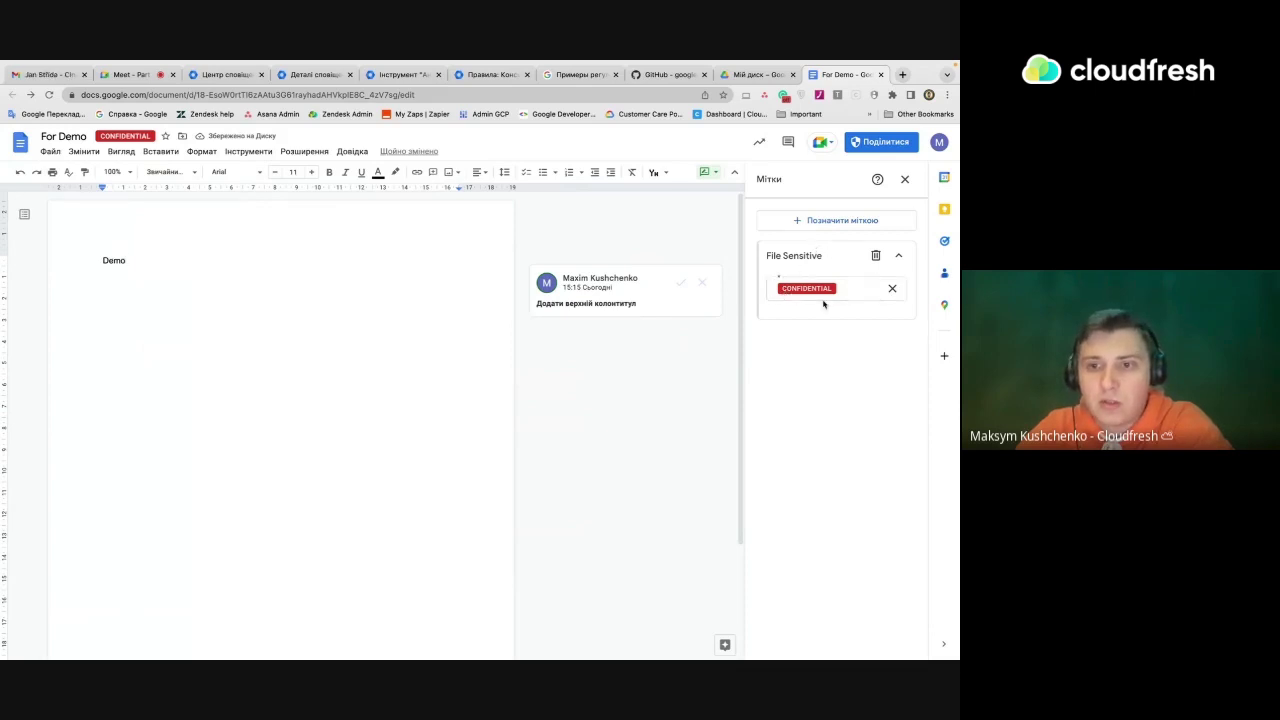
scroll(228, 261, "down", 5)
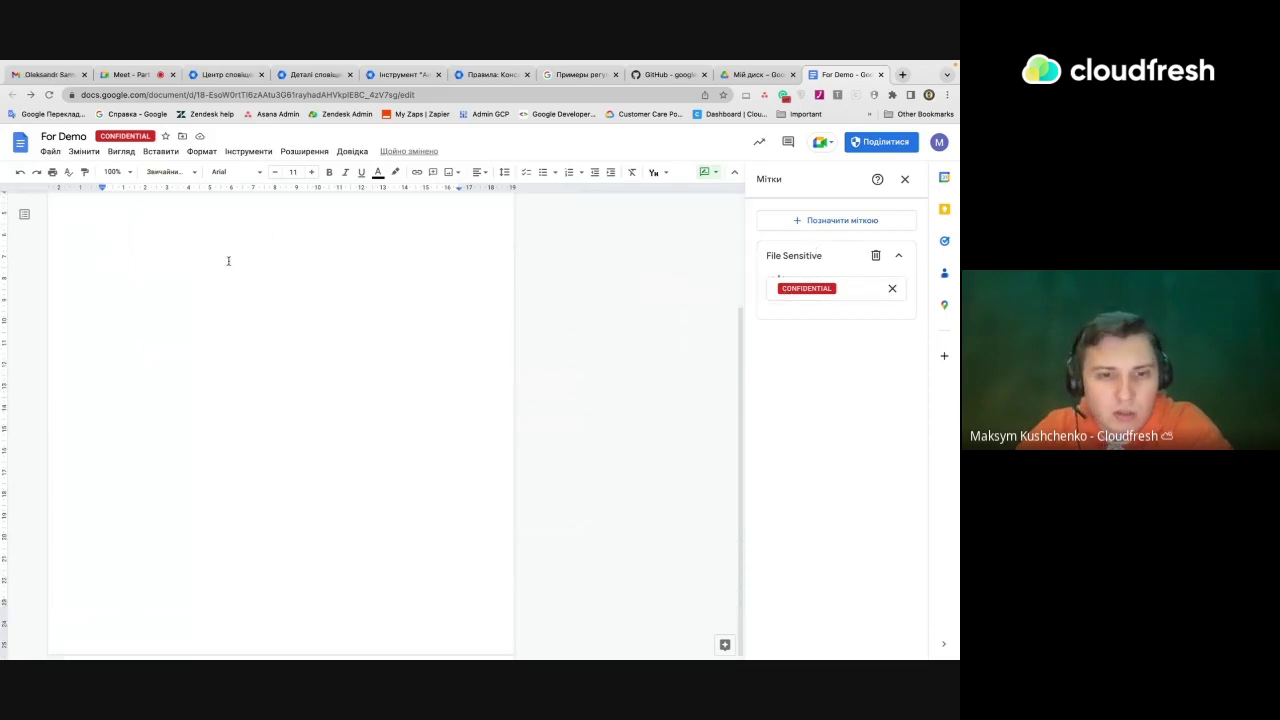
scroll(228, 261, "up", 5)
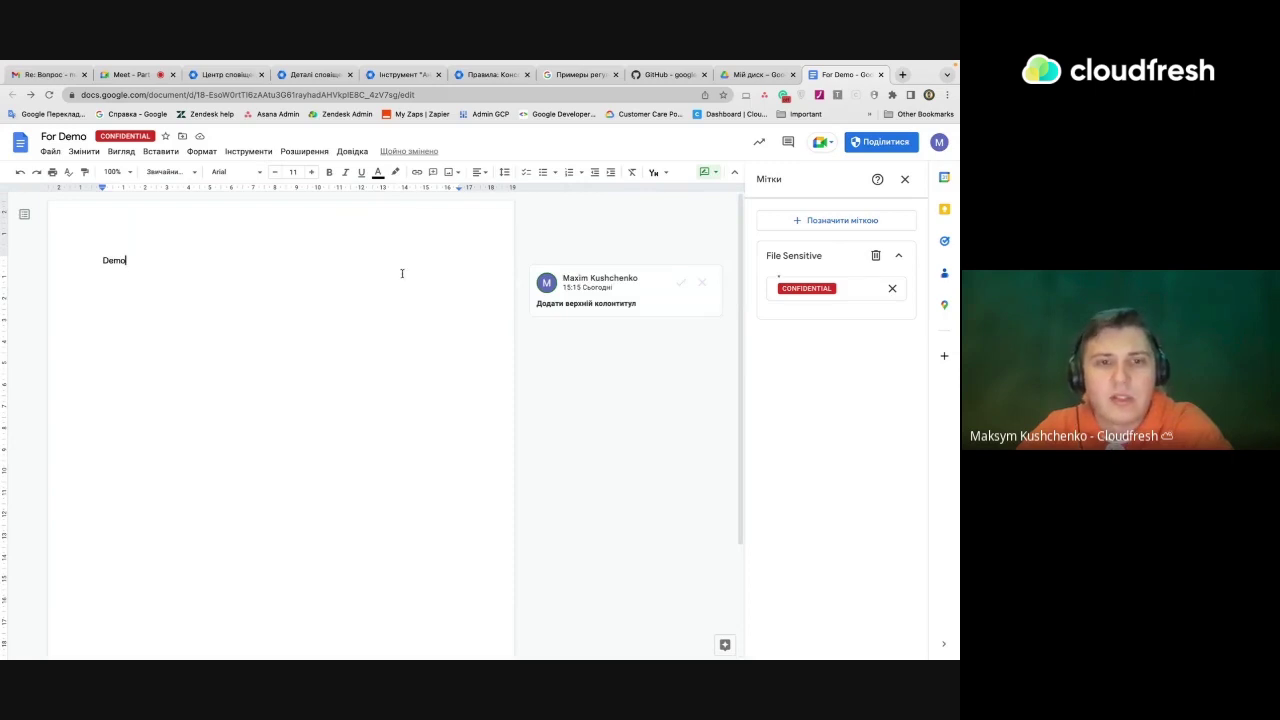
left_click(681, 283)
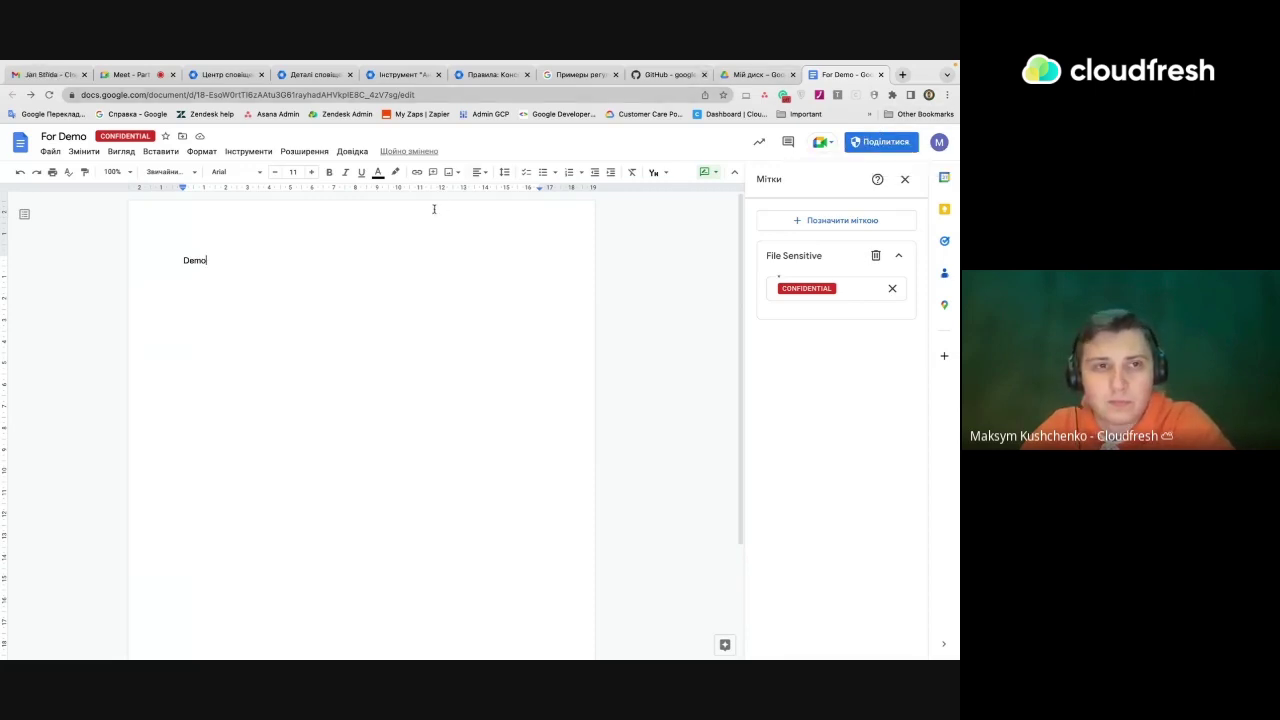
- Return to the rule draft tab and advance the wizard to the review step
left_click(401, 75)
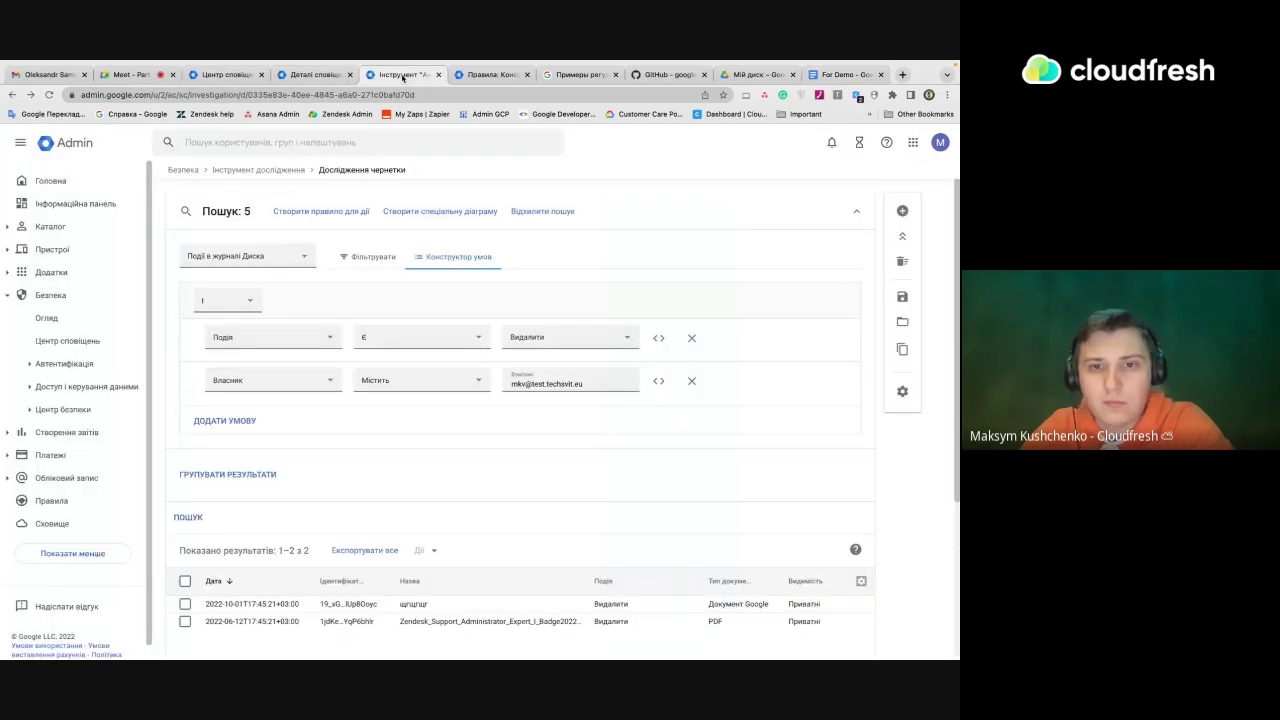
left_click(490, 75)
scroll(549, 292, "down", 3)
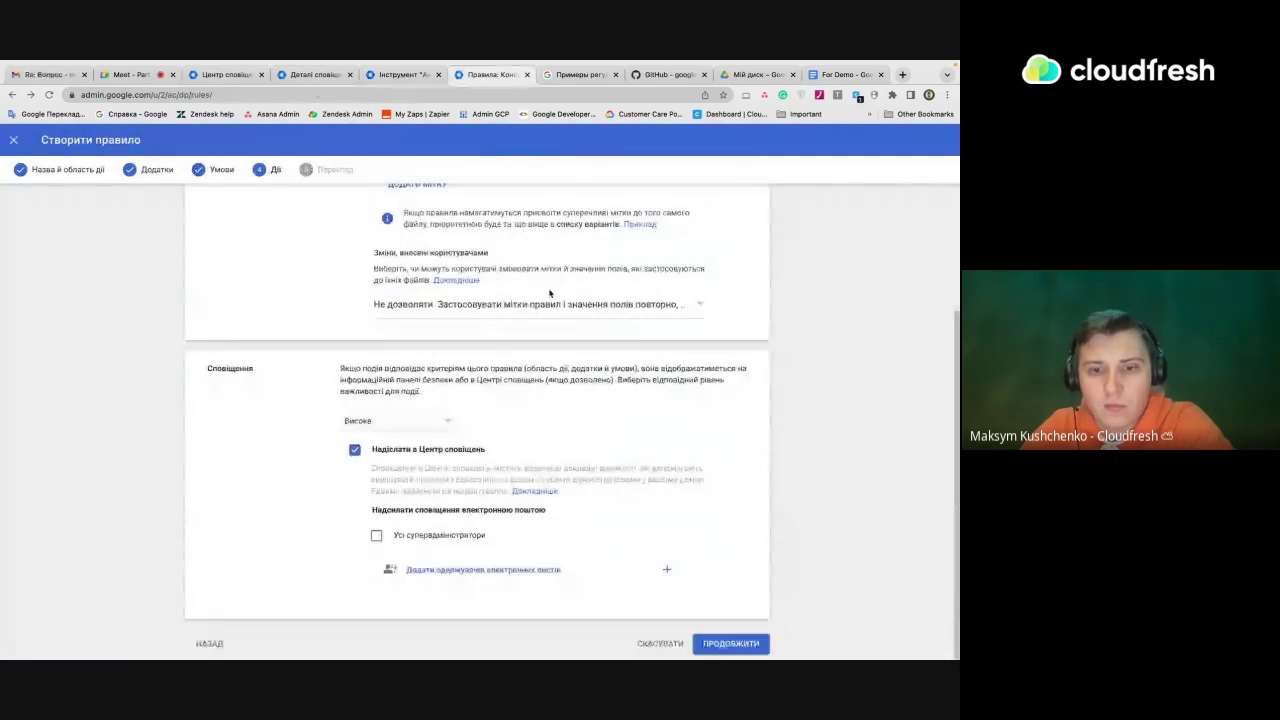
left_click(712, 643)
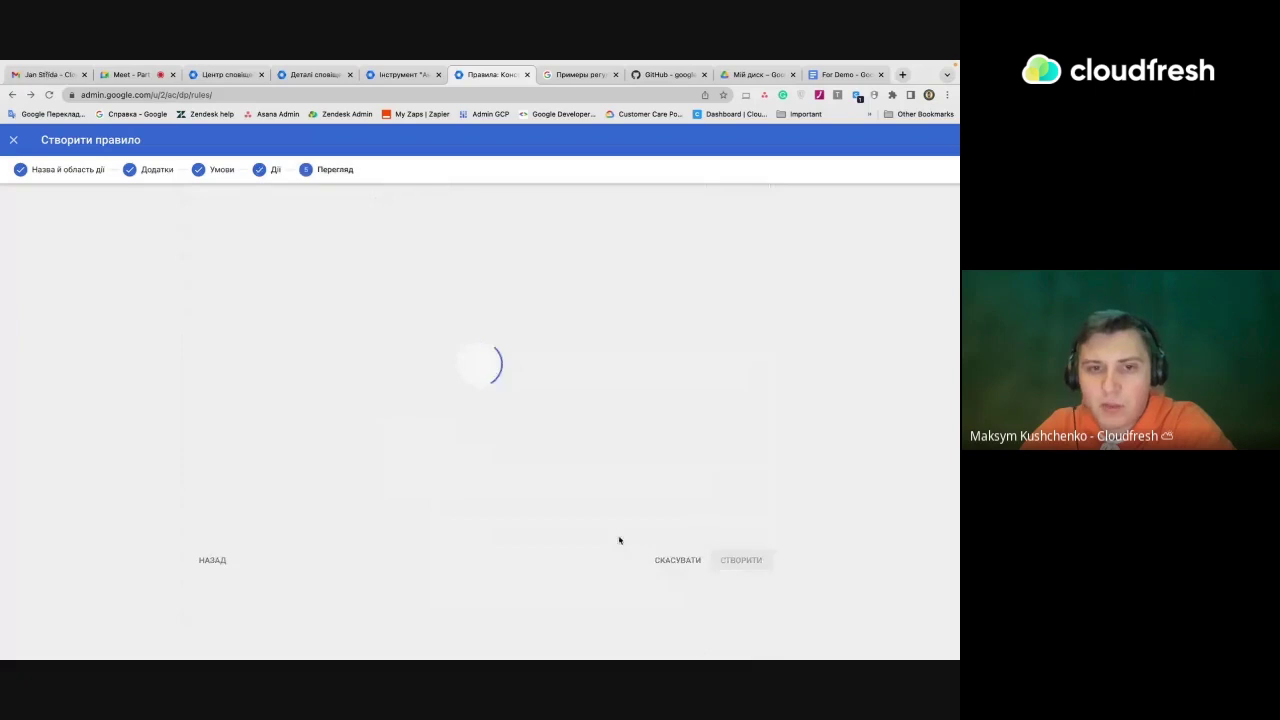
scroll(480, 411, "down", 5)
scroll(480, 411, "up", 5)
scroll(497, 331, "down", 2)
scroll(497, 331, "up", 2)
- Set the rule status to Active, then discard the draft and exit the editor
left_click_drag(205, 211, 350, 211)
scroll(350, 211, "down", 4)
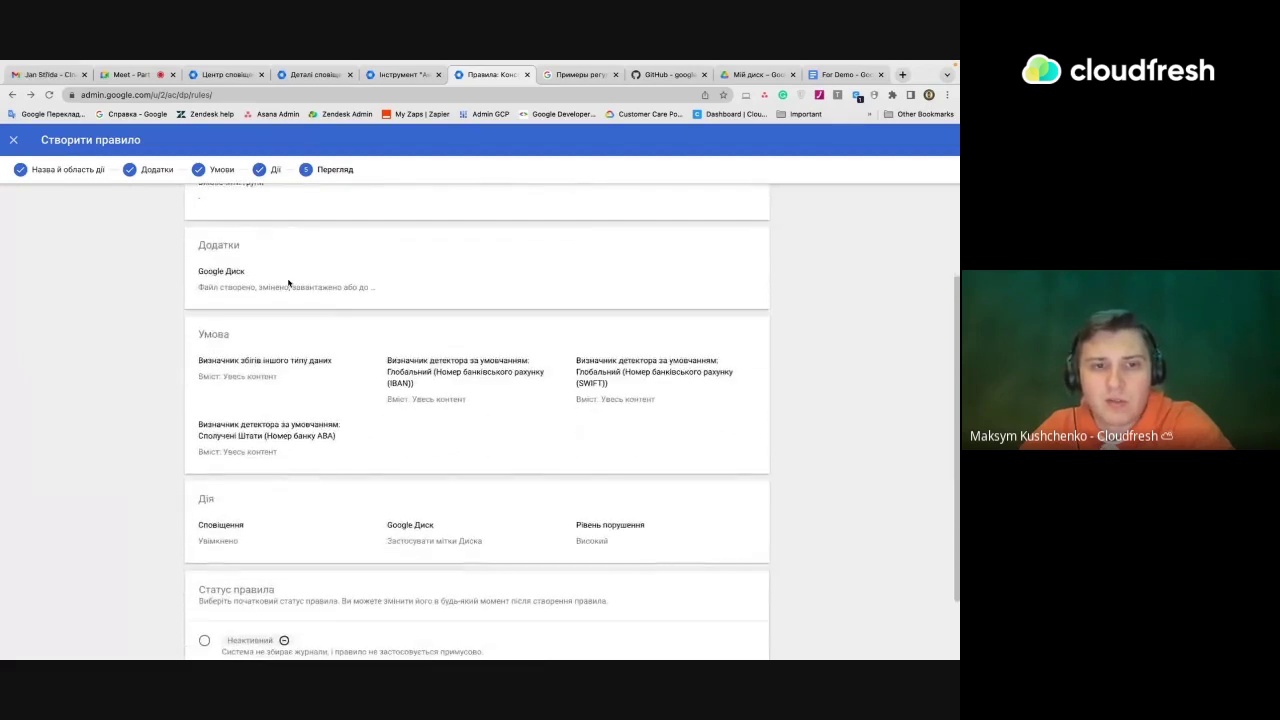
scroll(334, 294, "down", 2)
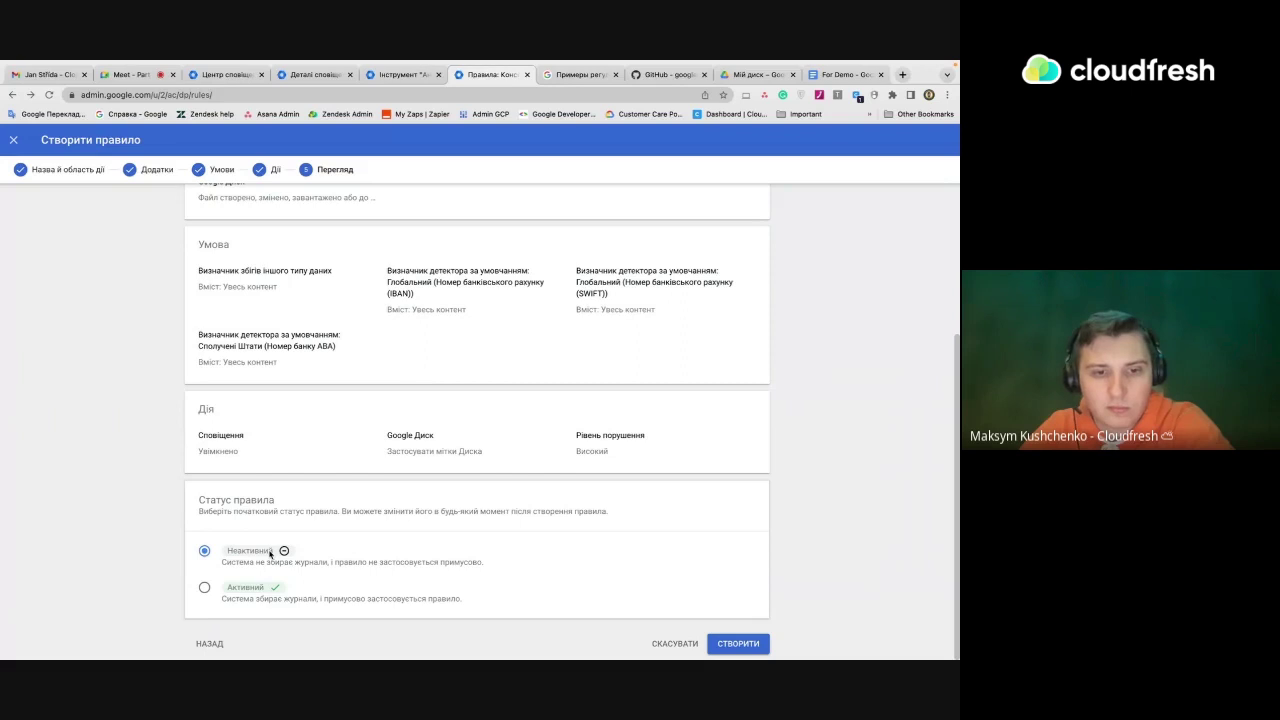
left_click(204, 588)
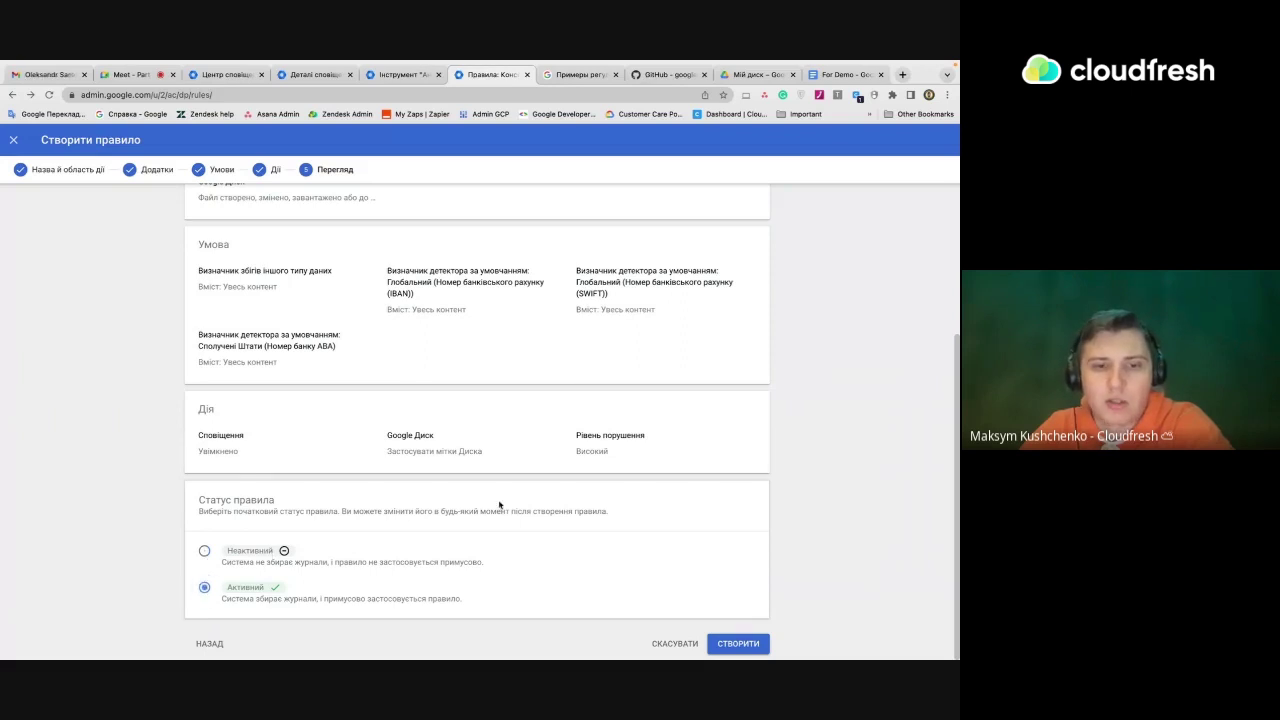
scroll(499, 505, "up", 3)
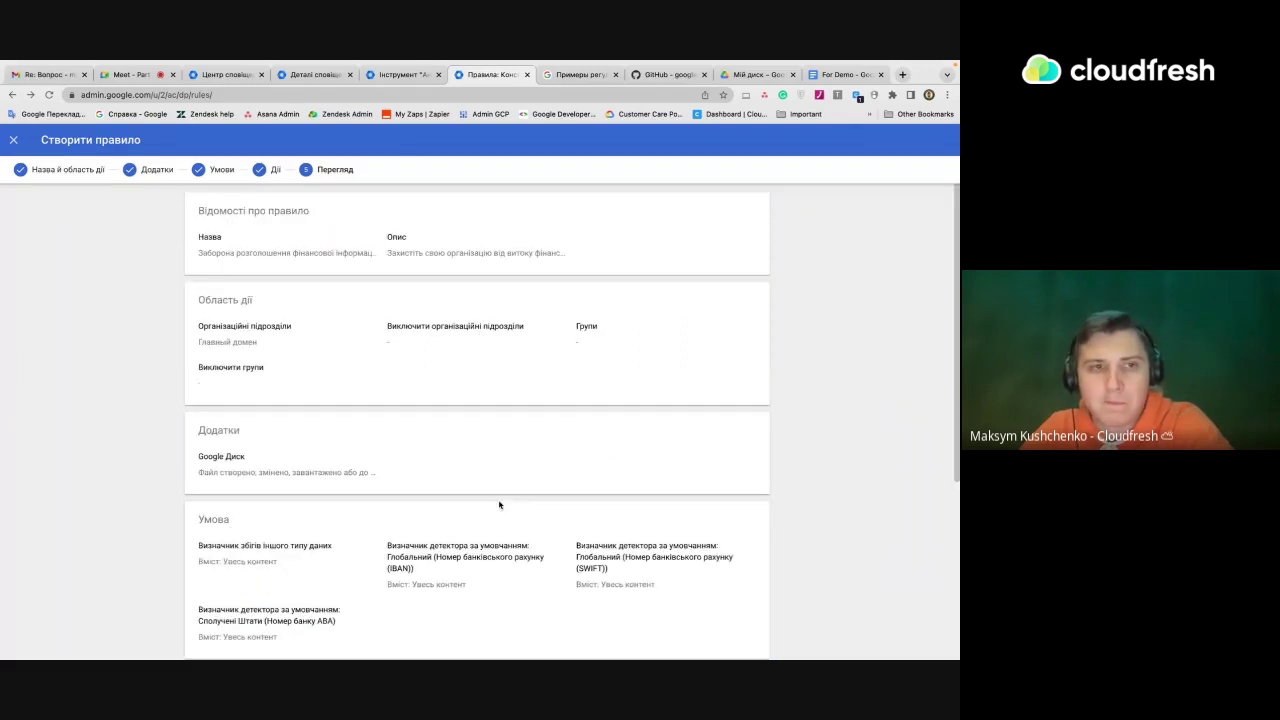
left_click(13, 140)
left_click(589, 438)
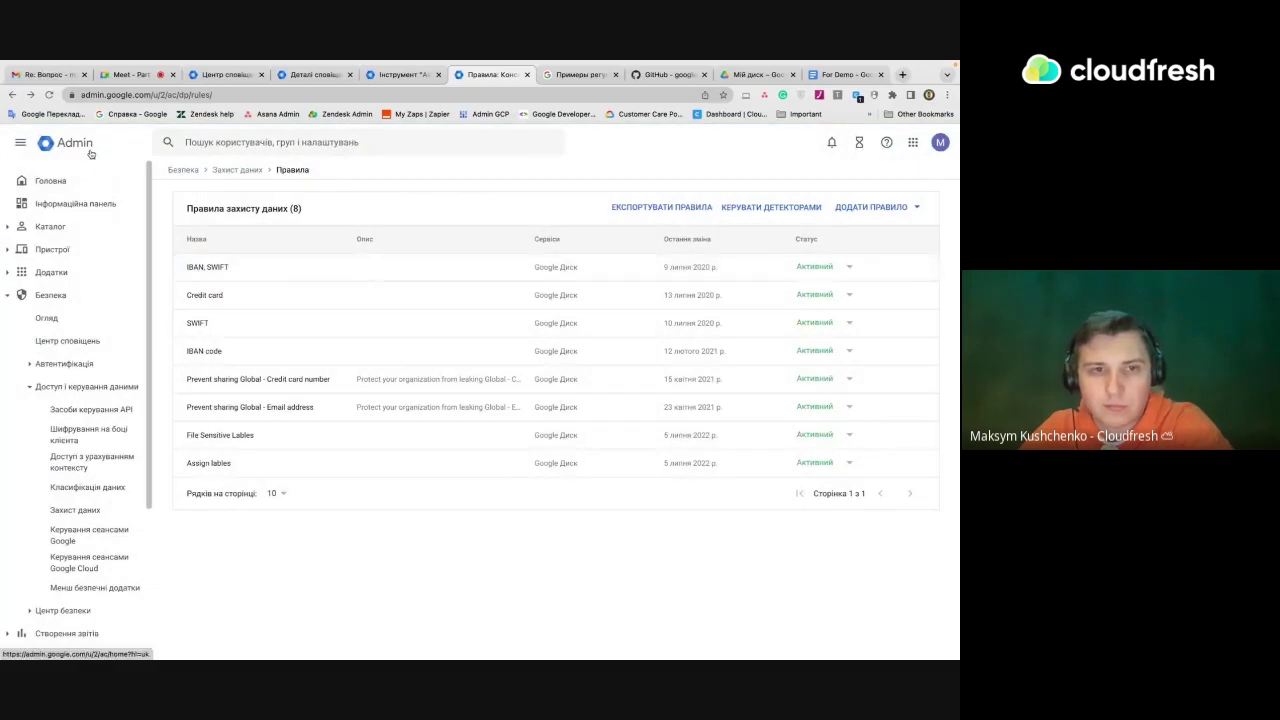
- Go to the Admin console home, re-verify with the account password, and view the Security overview
left_click(199, 169)
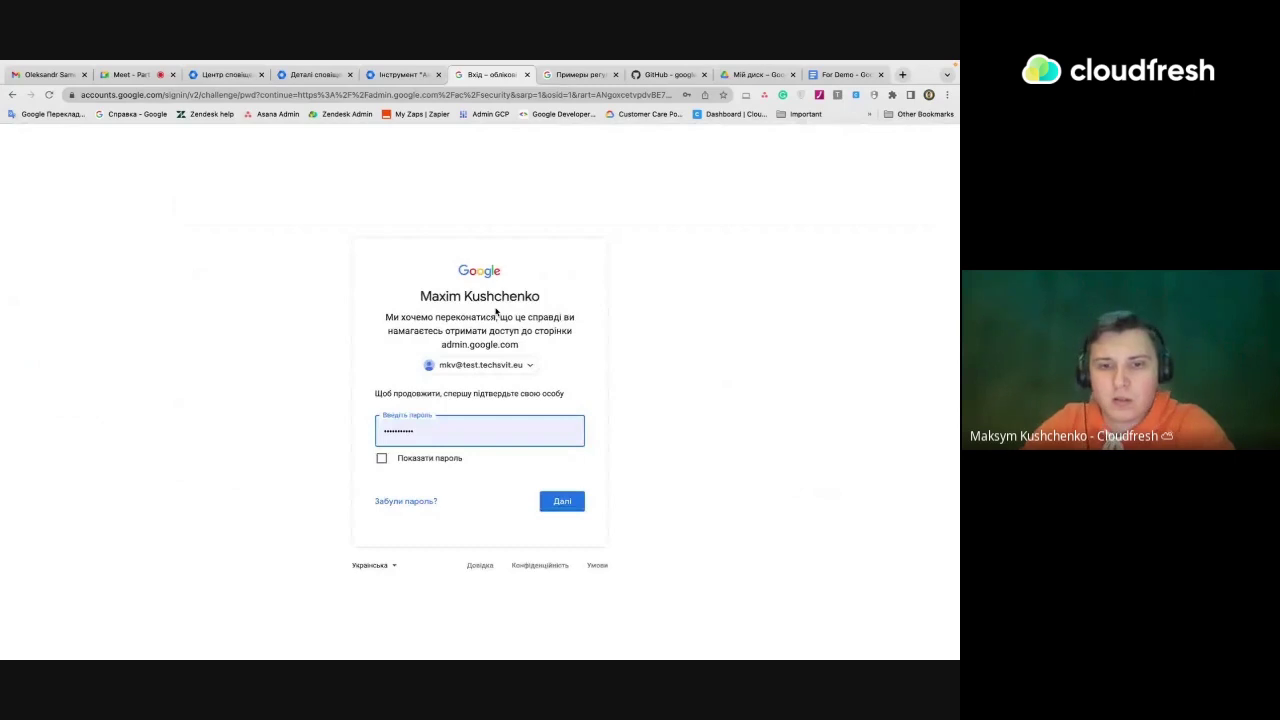
left_click(556, 502)
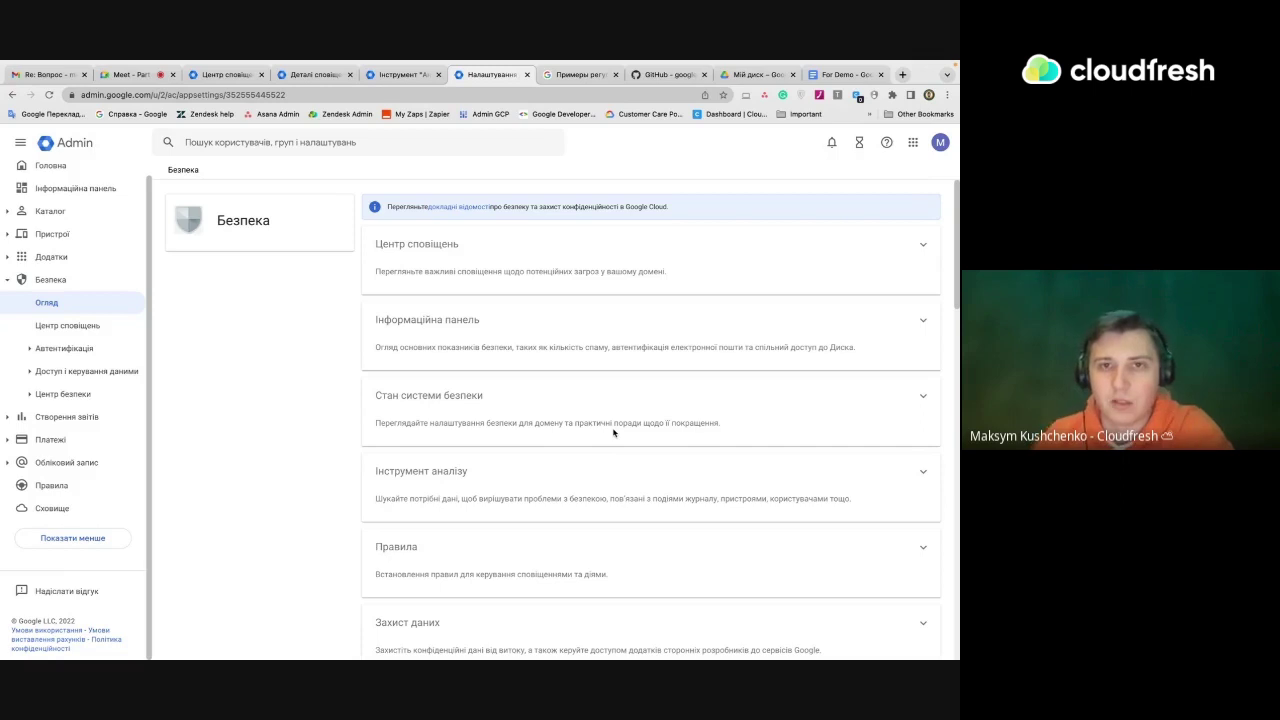
scroll(614, 432, "down", 4)
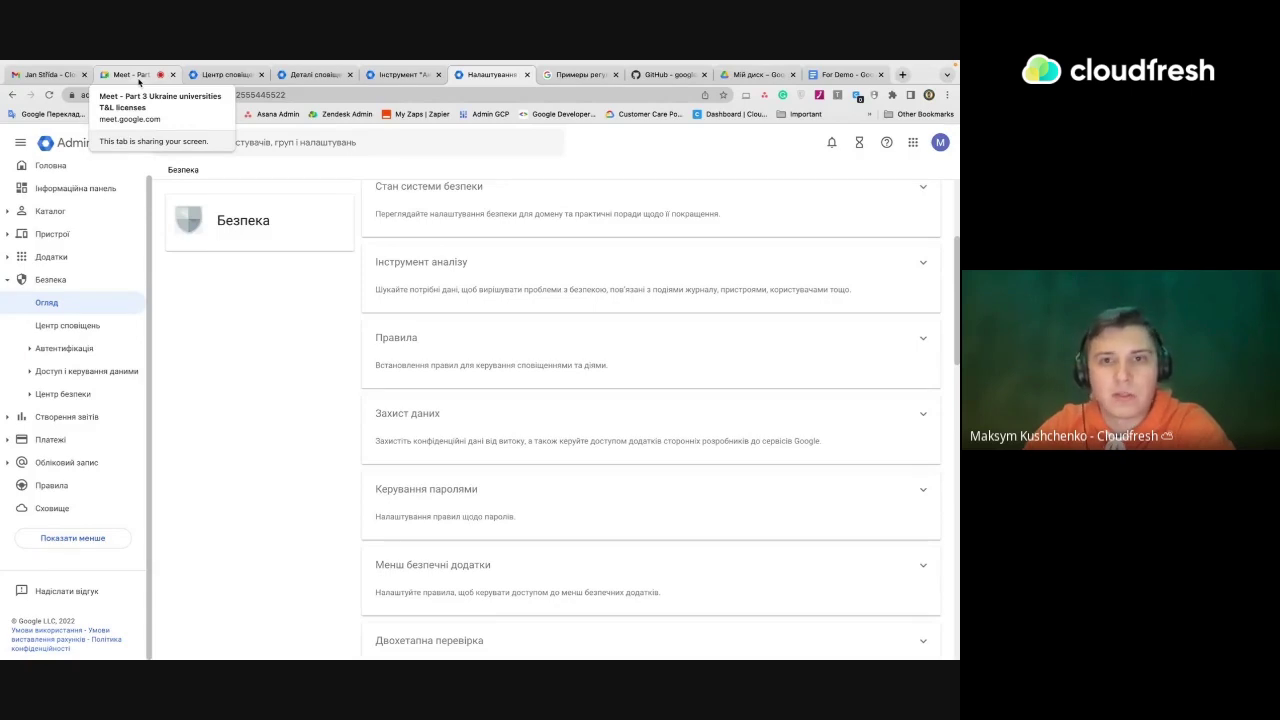
- Return to the Meet call, admit the waiting participant, close the chat panel, and mute the microphone
left_click(139, 82)
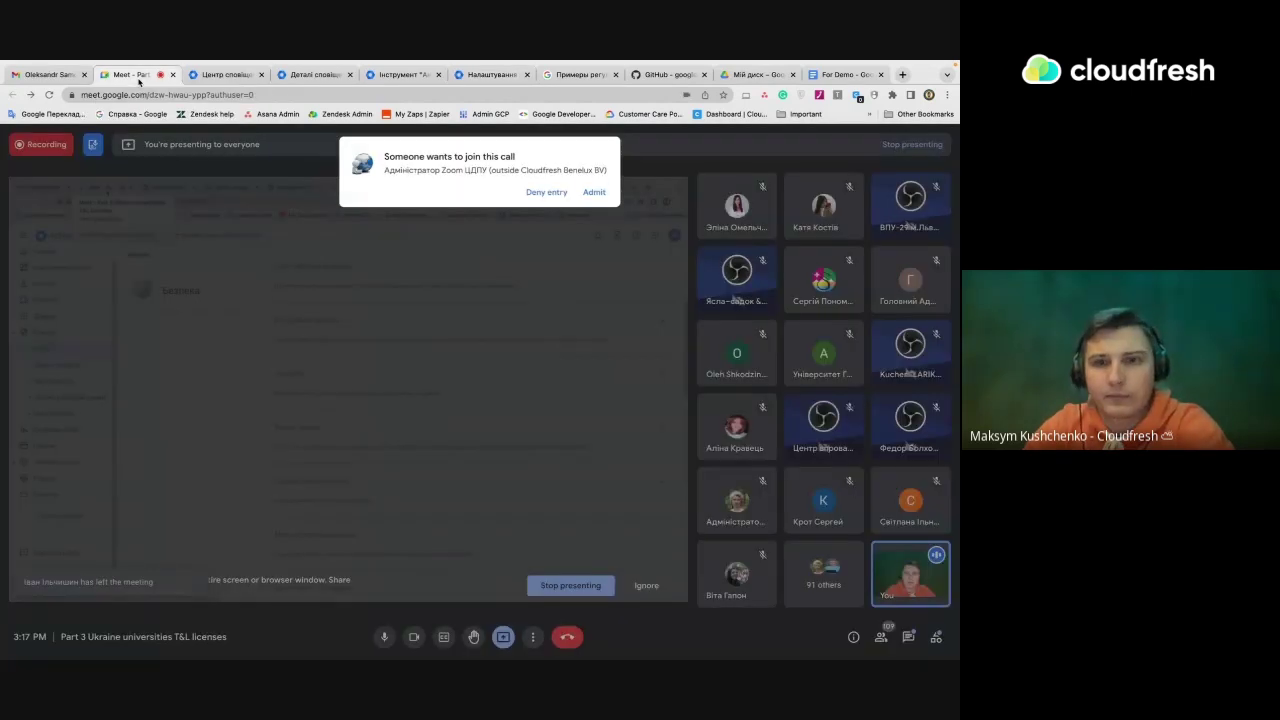
left_click(592, 191)
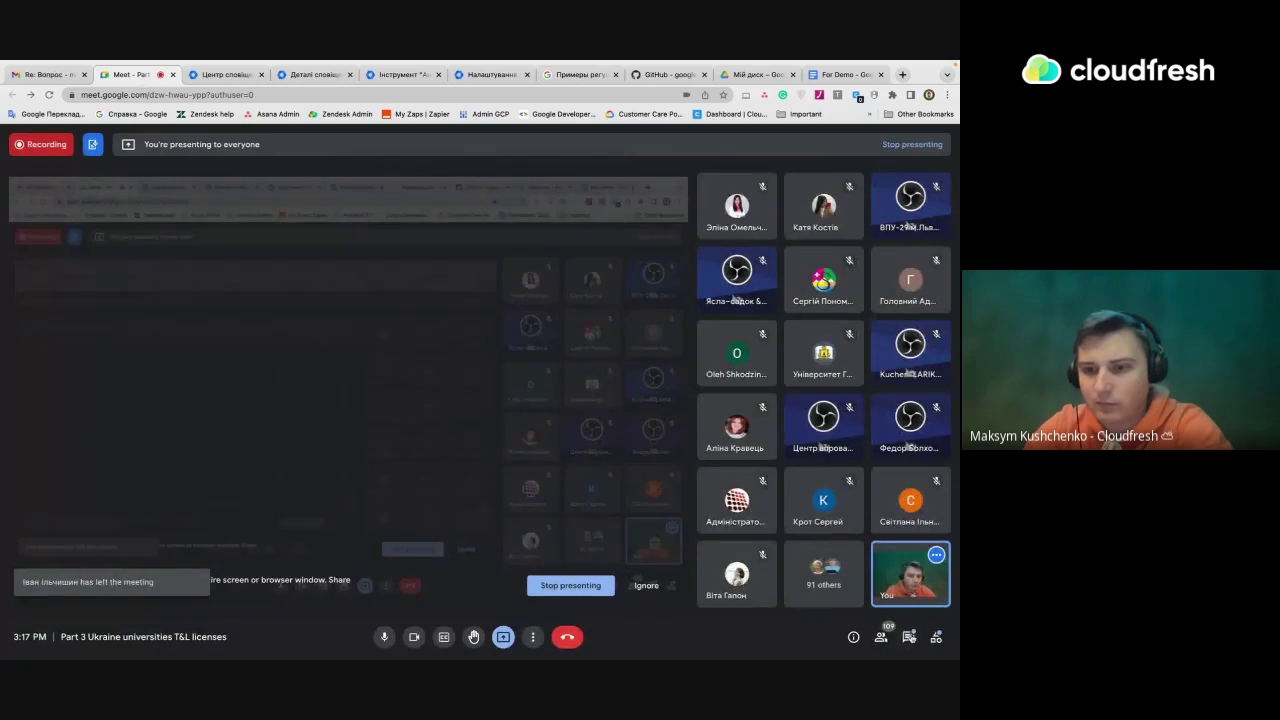
left_click(908, 637)
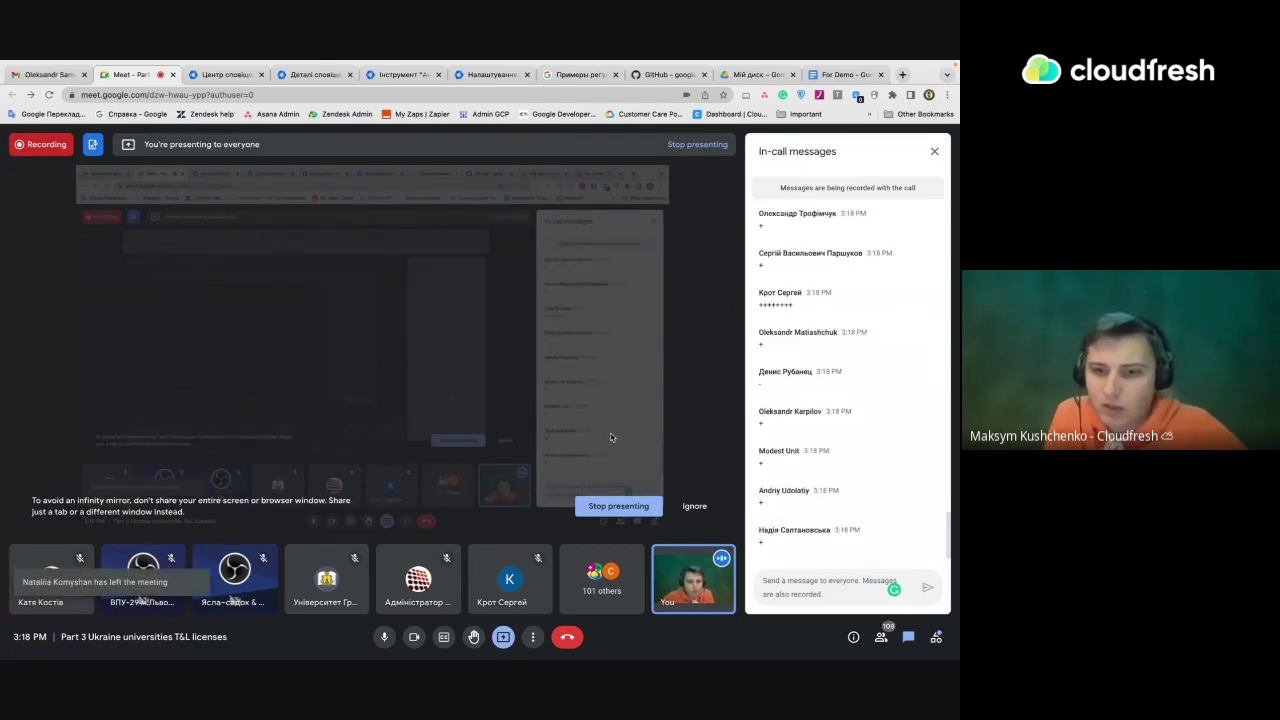
left_click(905, 638)
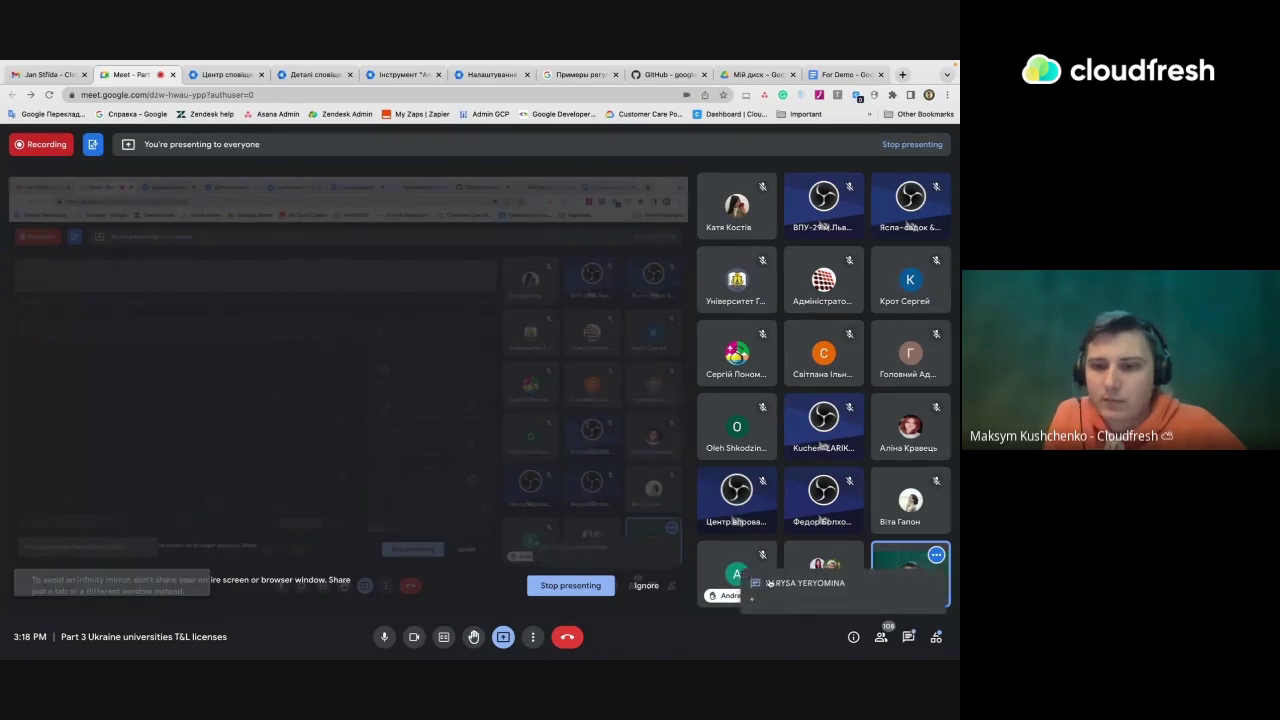
left_click(910, 637)
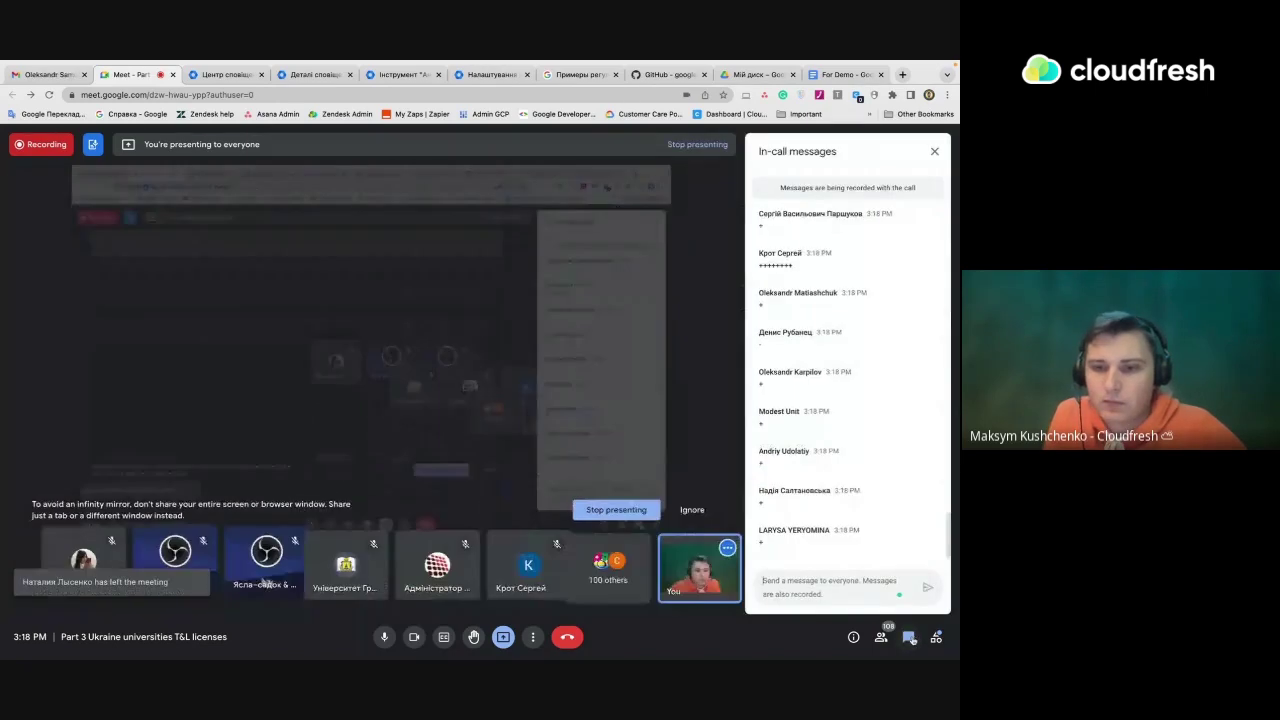
left_click(910, 637)
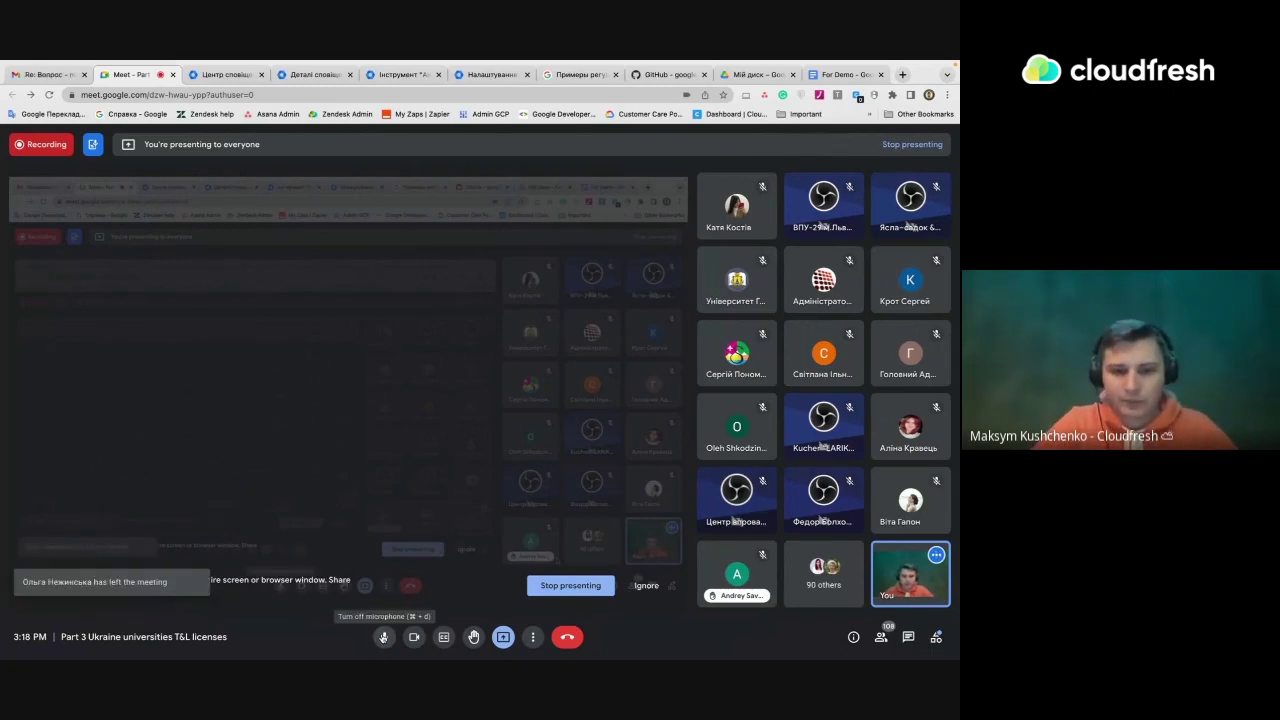
left_click(384, 637)
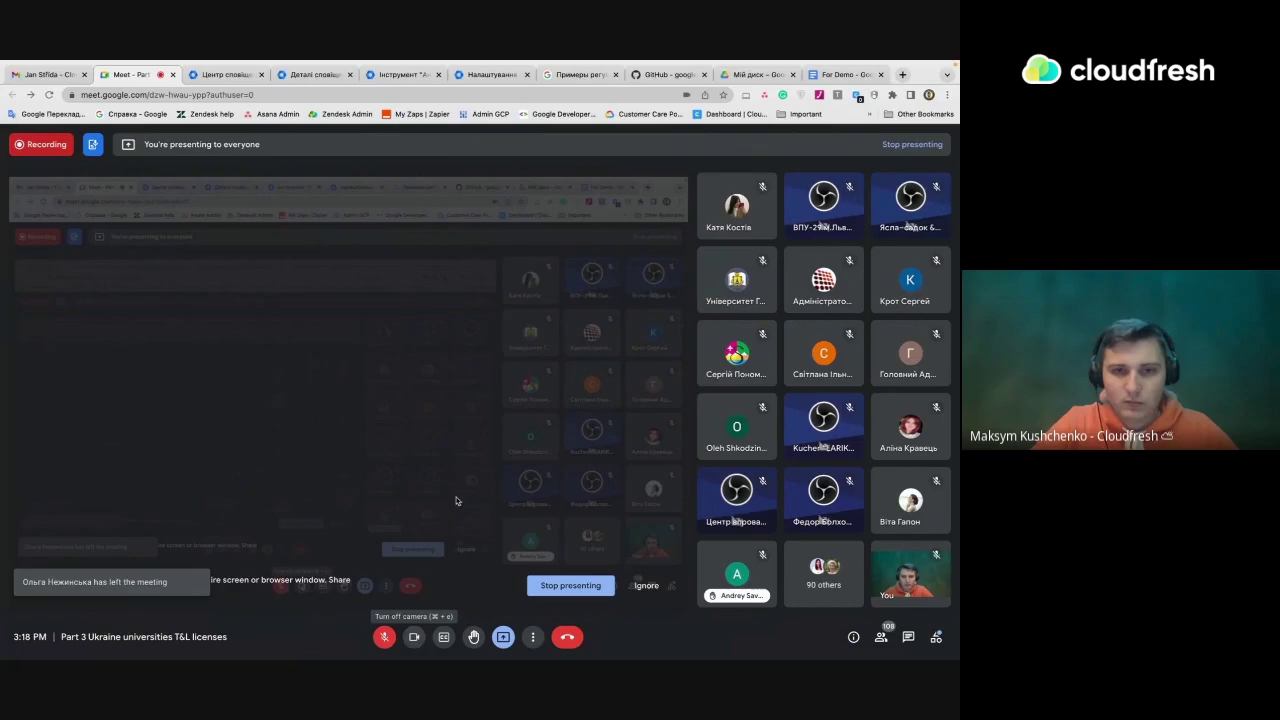
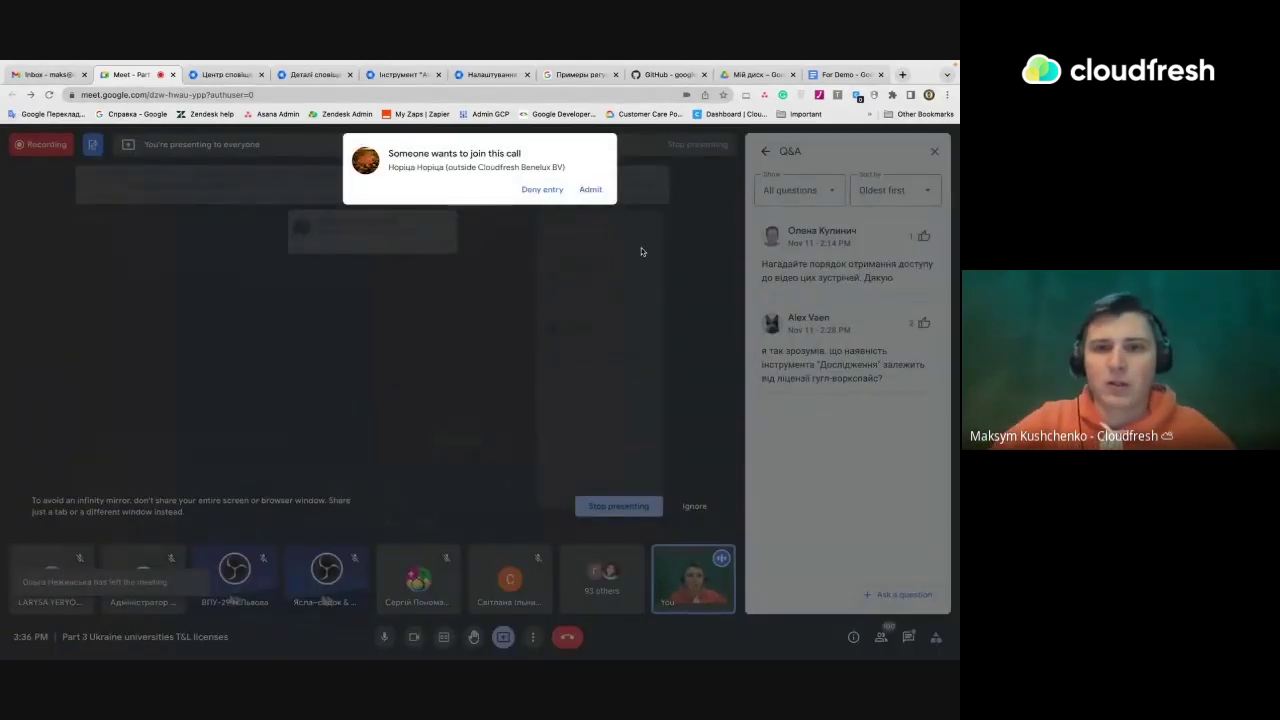
- Admit the waiting participant into the Meet call
left_click(600, 189)
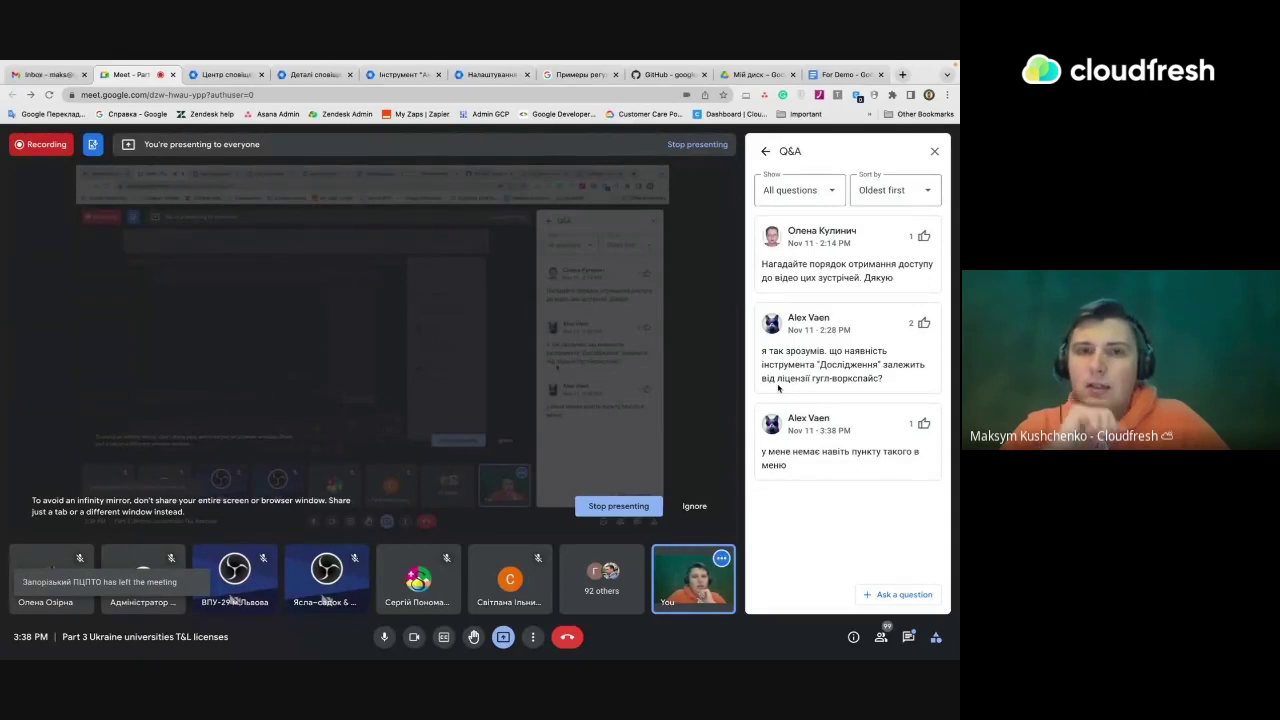
- In the Admin console, collapse Безпека and expand Створення звітів > Аудит і аналіз
left_click(492, 75)
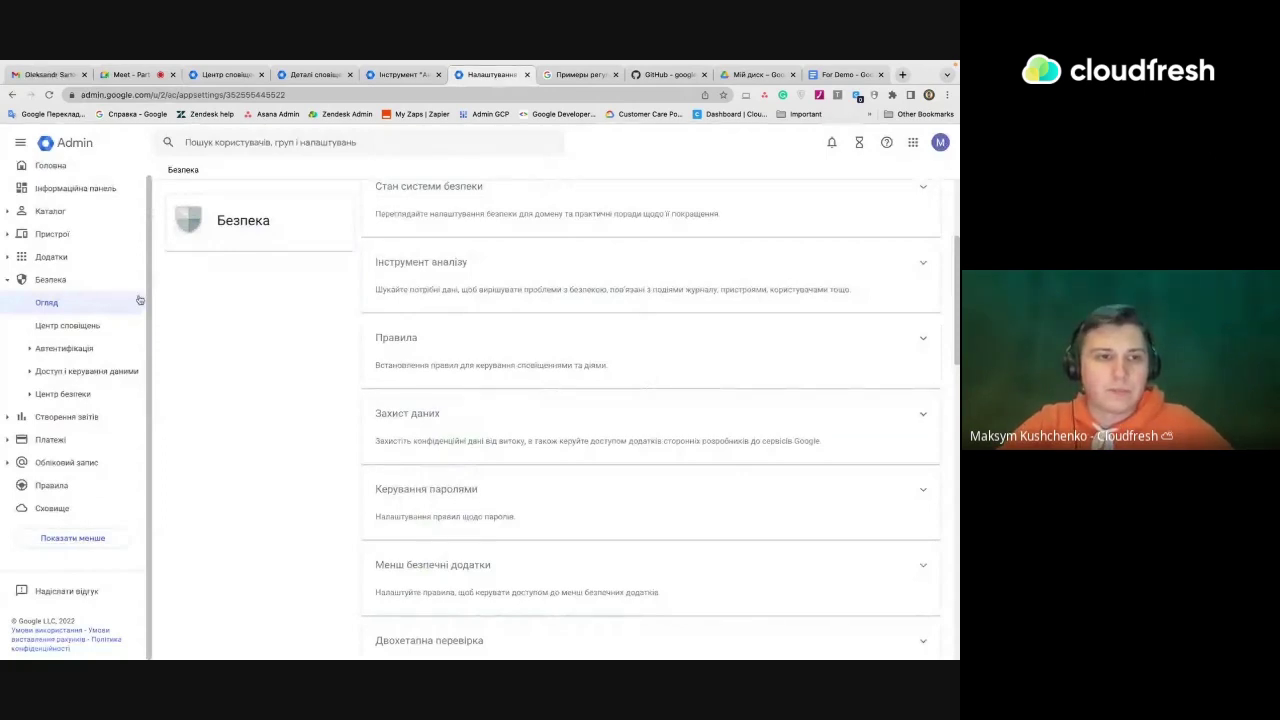
left_click(7, 281)
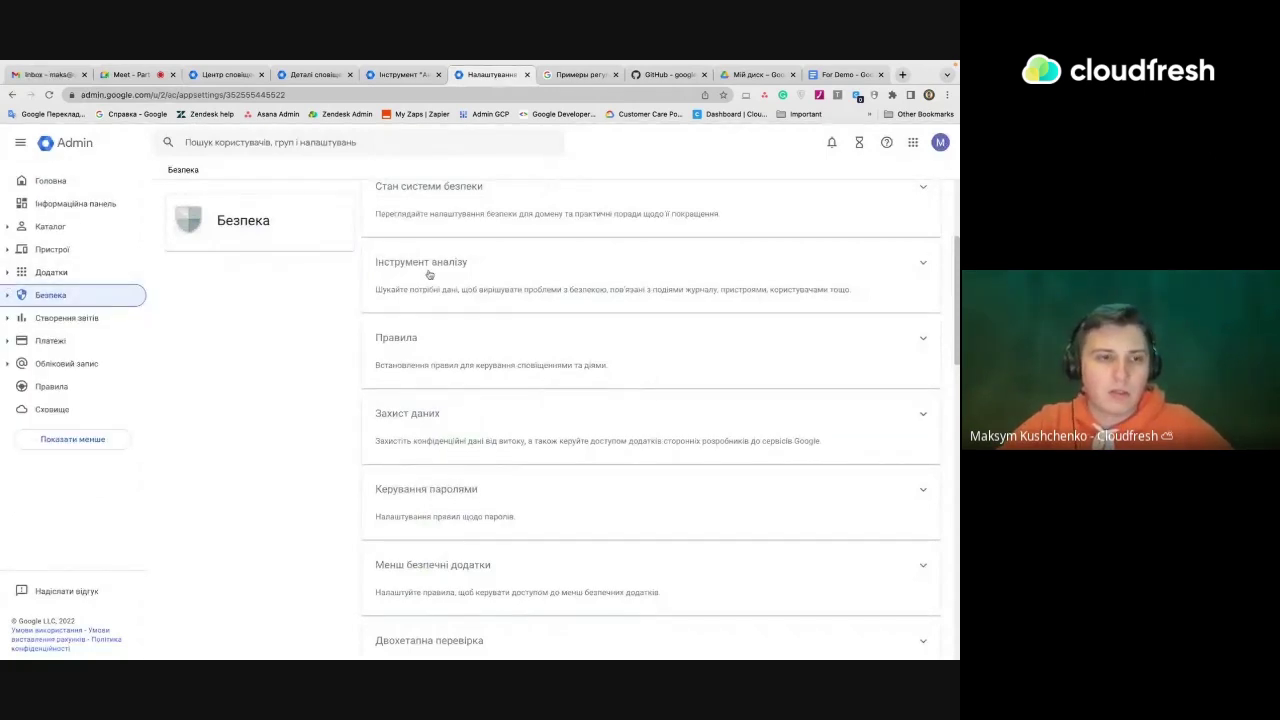
left_click(9, 318)
left_click(29, 387)
scroll(100, 400, "down", 3)
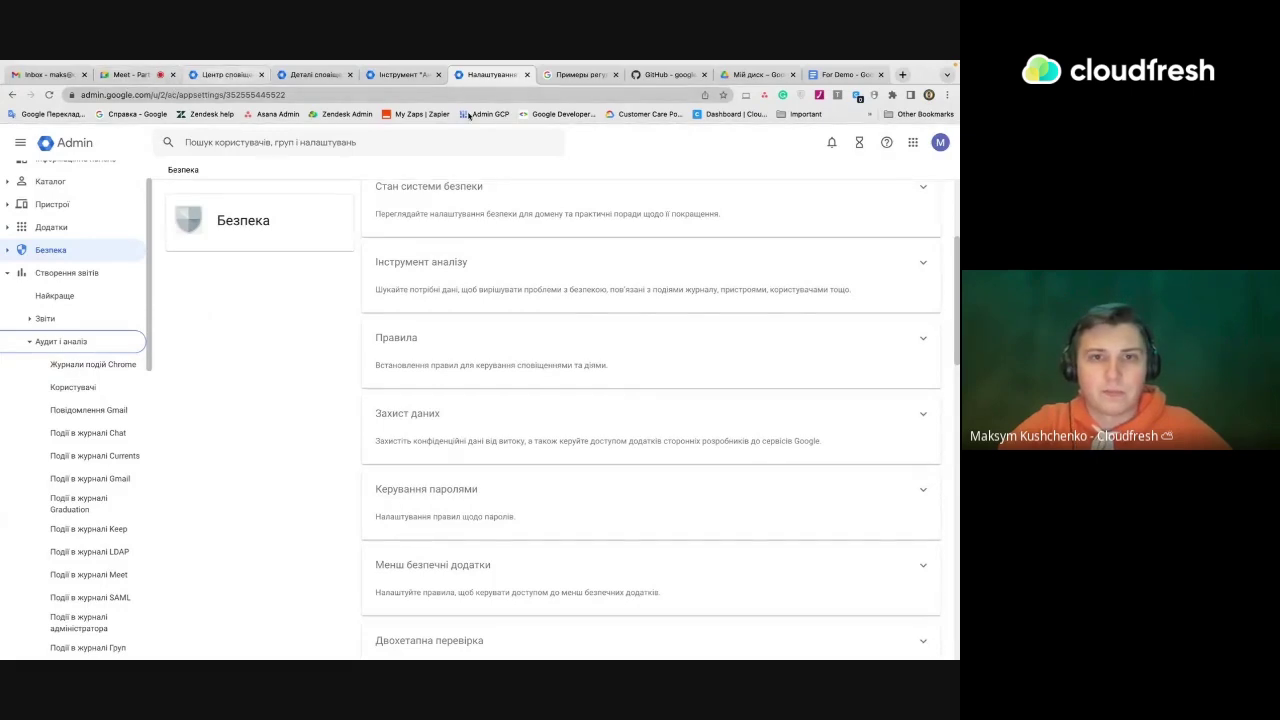
- Close the Meet Q&A panel and return to the Admin security settings page
left_click(122, 75)
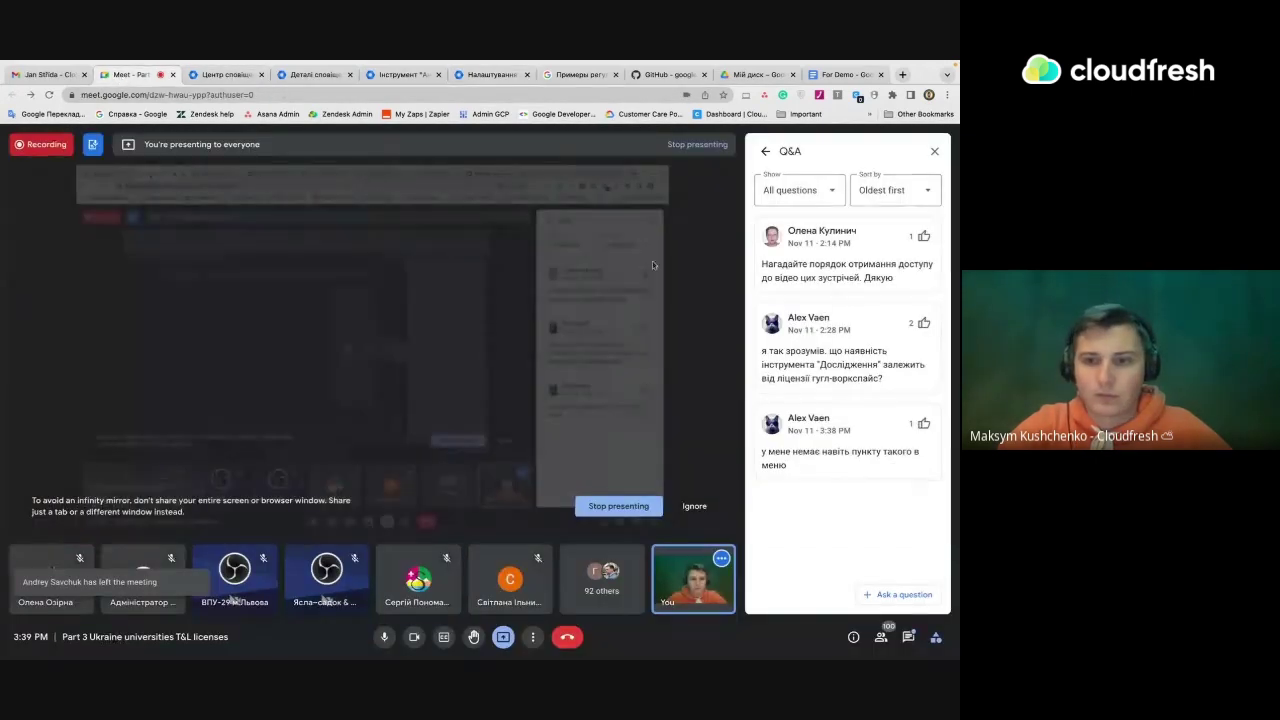
left_click(934, 151)
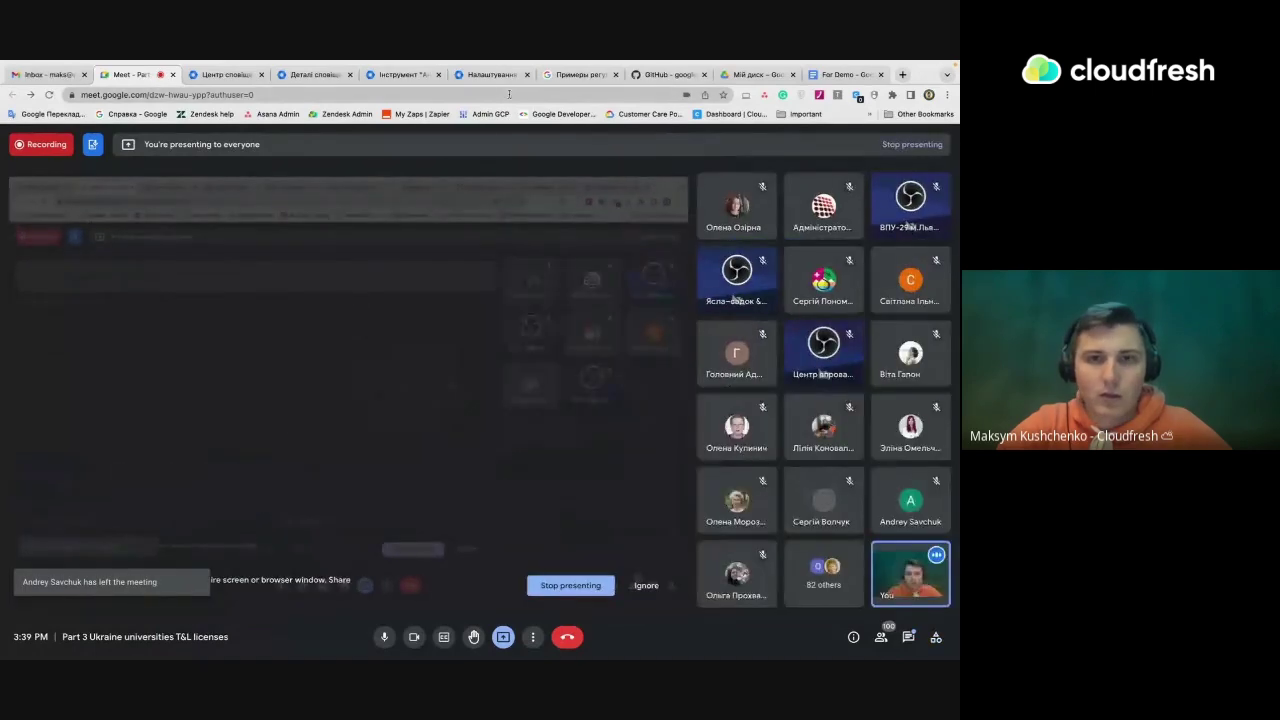
left_click(487, 75)
scroll(554, 446, "down", 5)
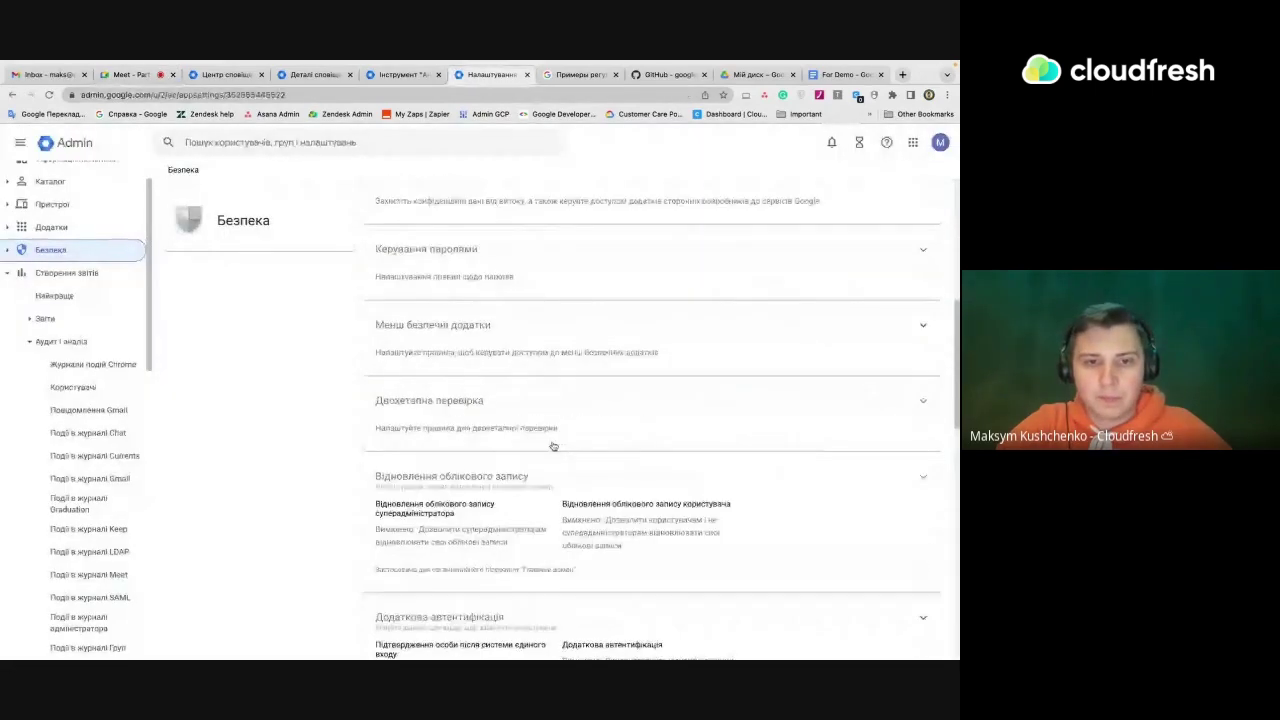
scroll(514, 353, "up", 4)
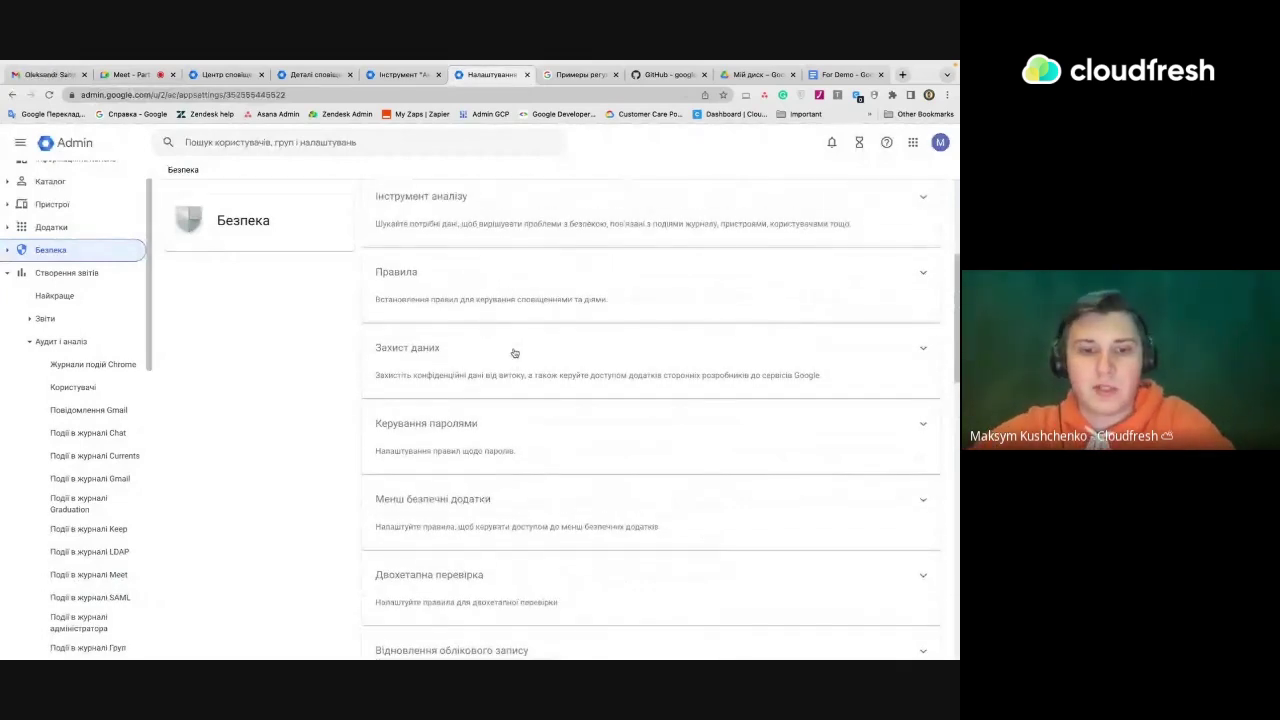
- Open the Менш безпечні додатки section from the Безпека settings page
left_click(453, 496)
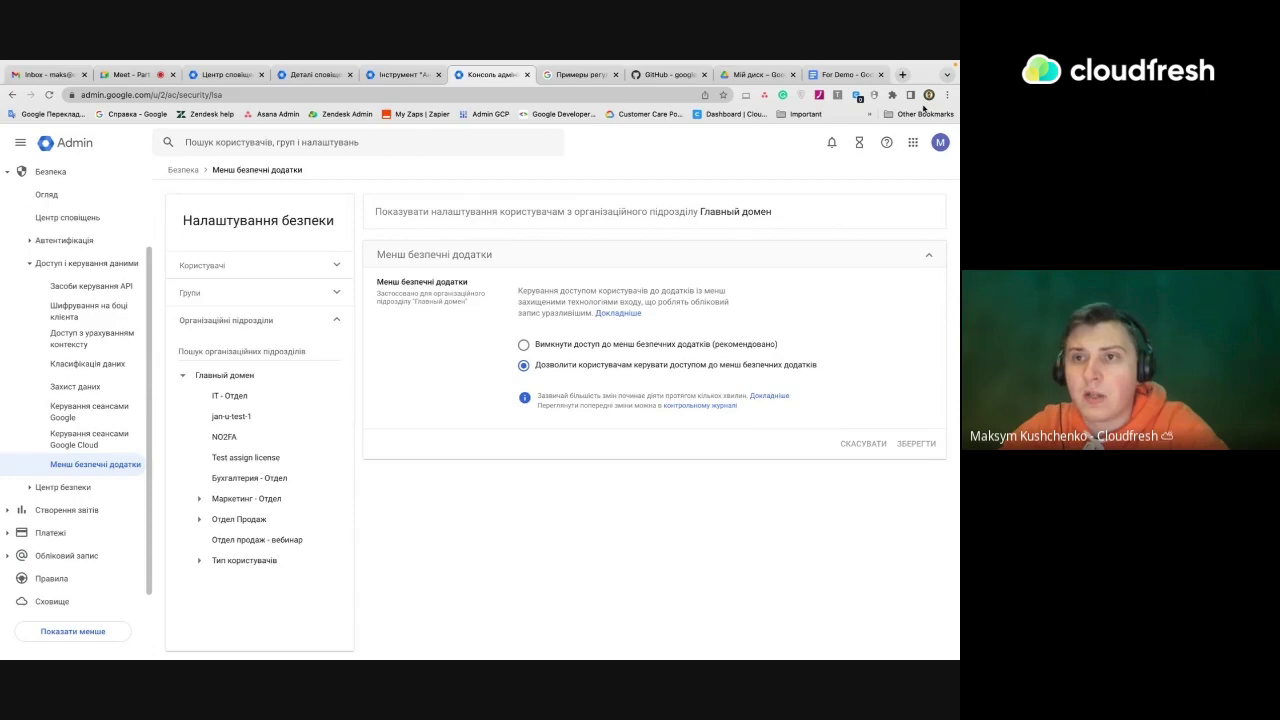
- Search Google for 'less secure apps' in a new tab
left_click(902, 75)
type("le")
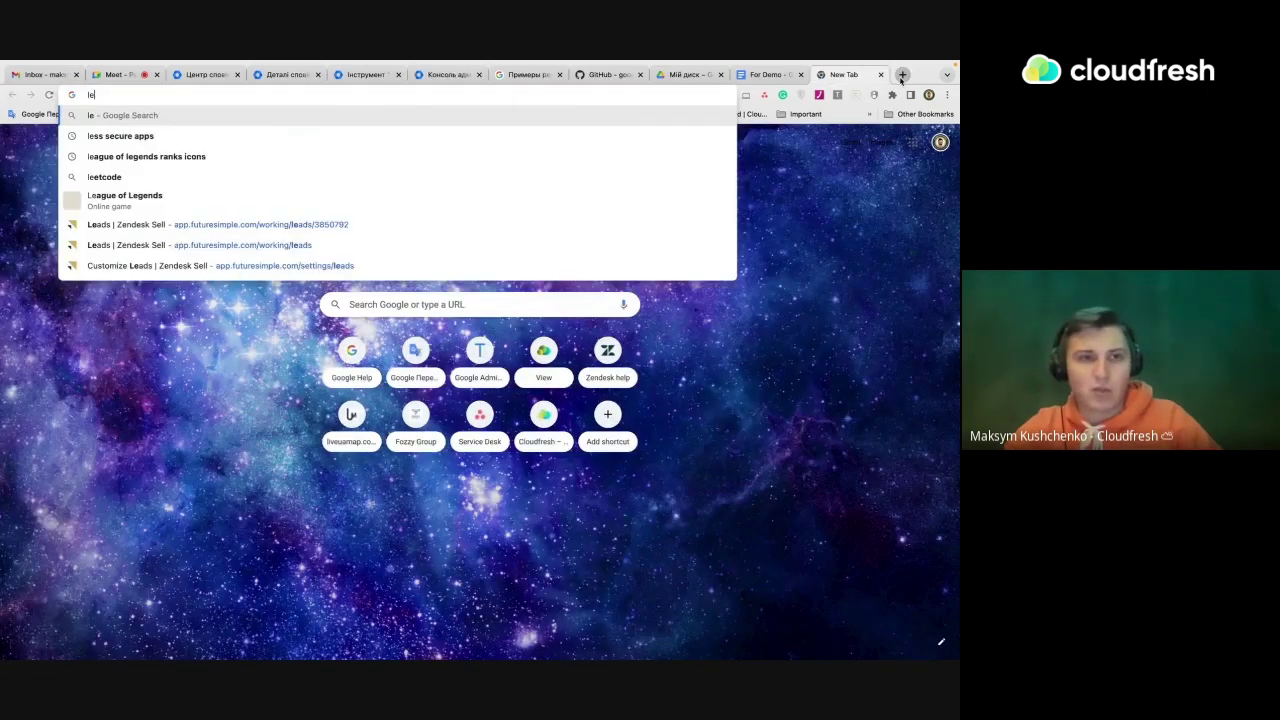
key("Down")
key("Return")
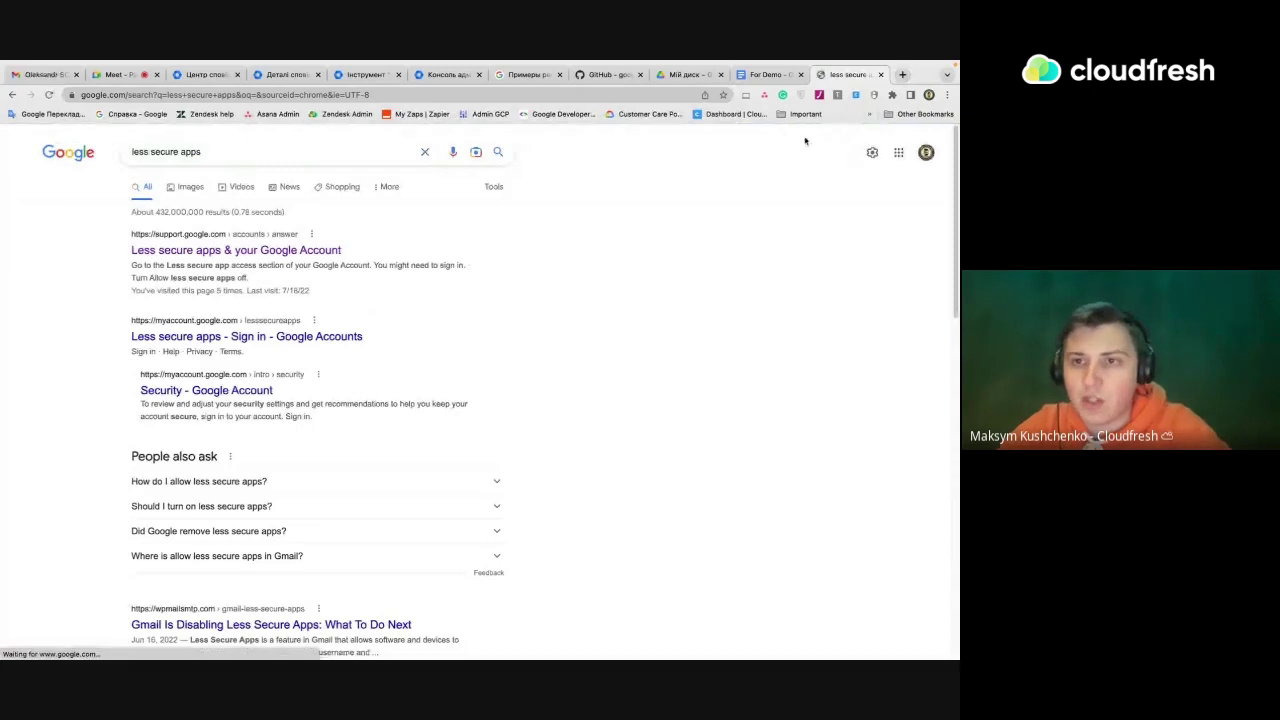
left_click(926, 152)
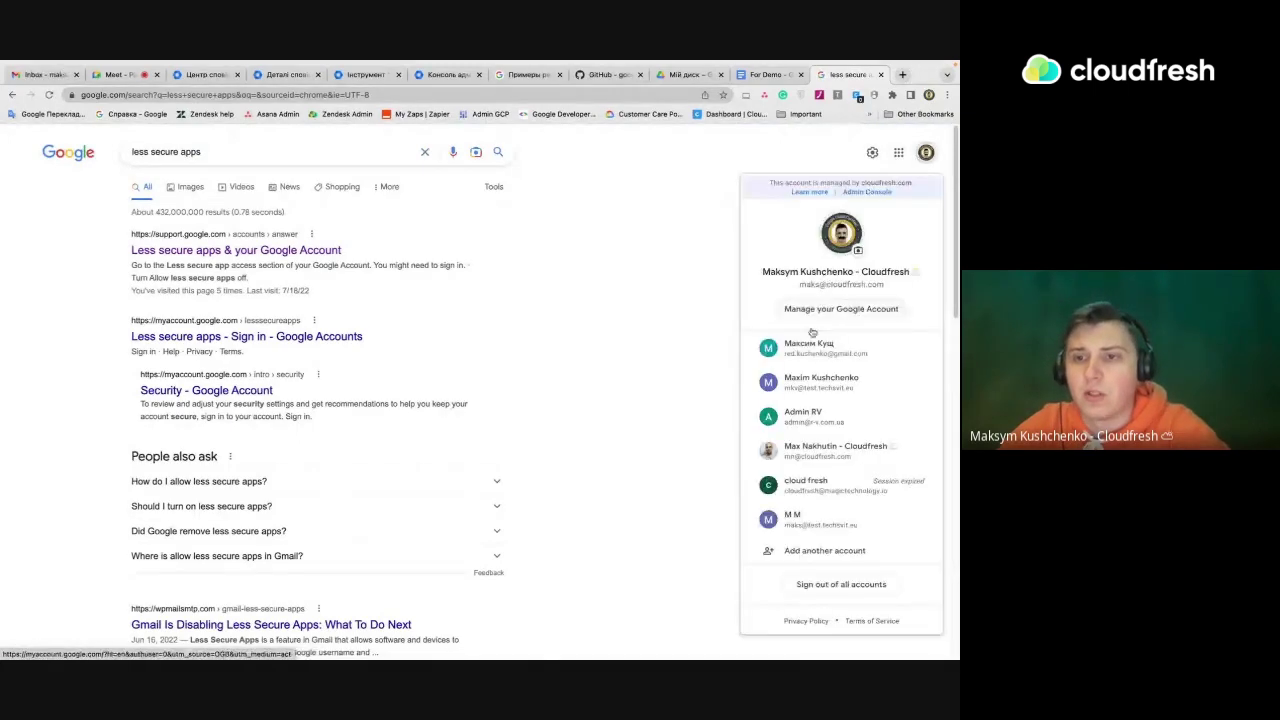
left_click(671, 266)
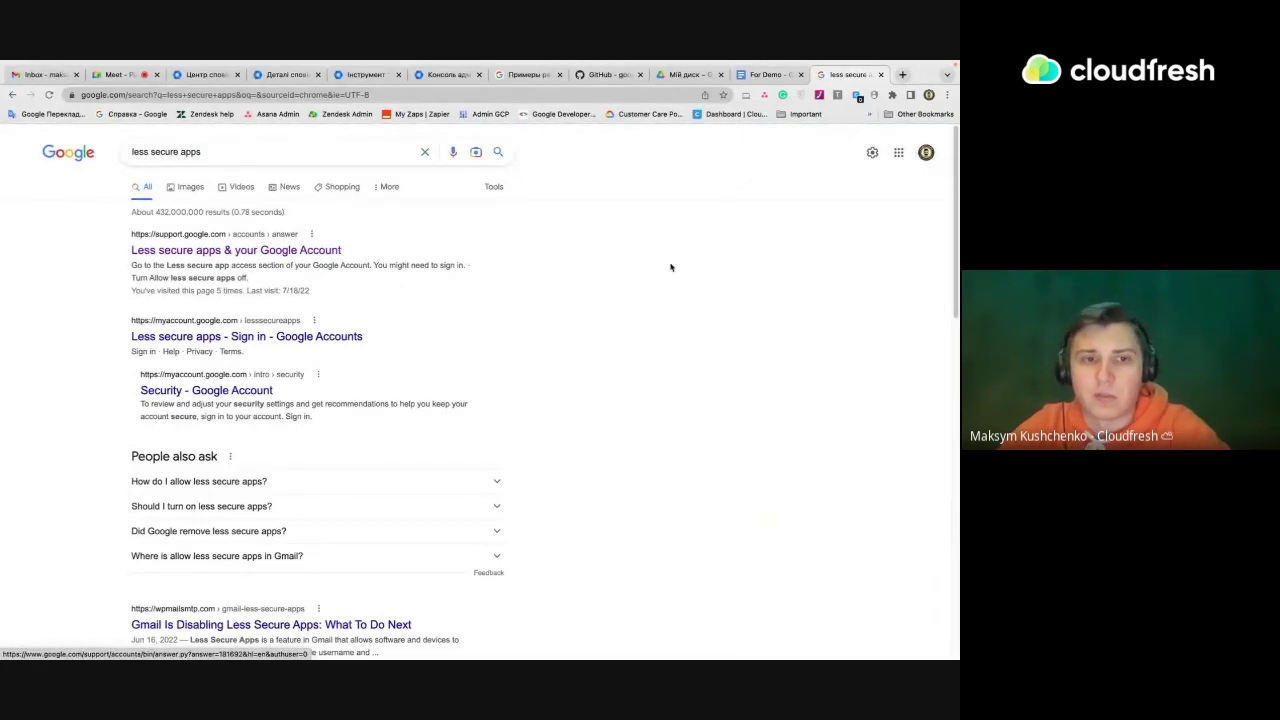
- Check the 'Less secure apps & your Google Account' article, then open 'Less secure apps – Sign in'
left_click(300, 250)
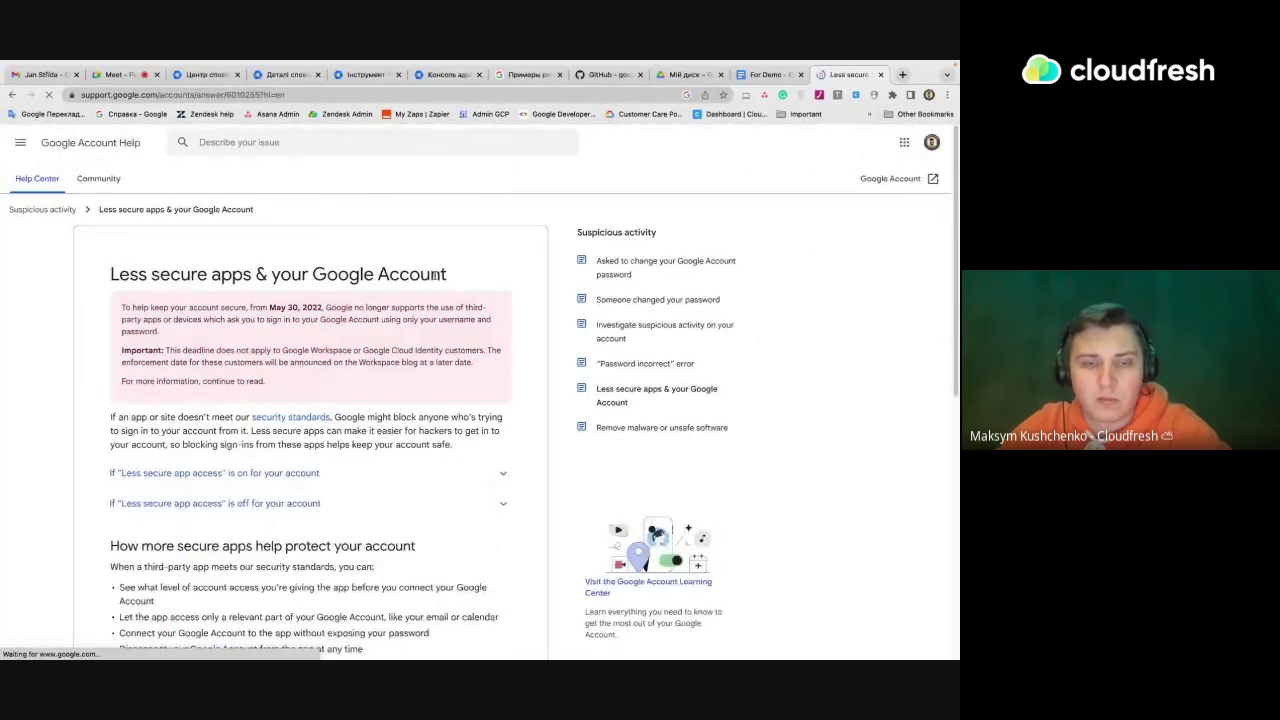
key("alt+Left")
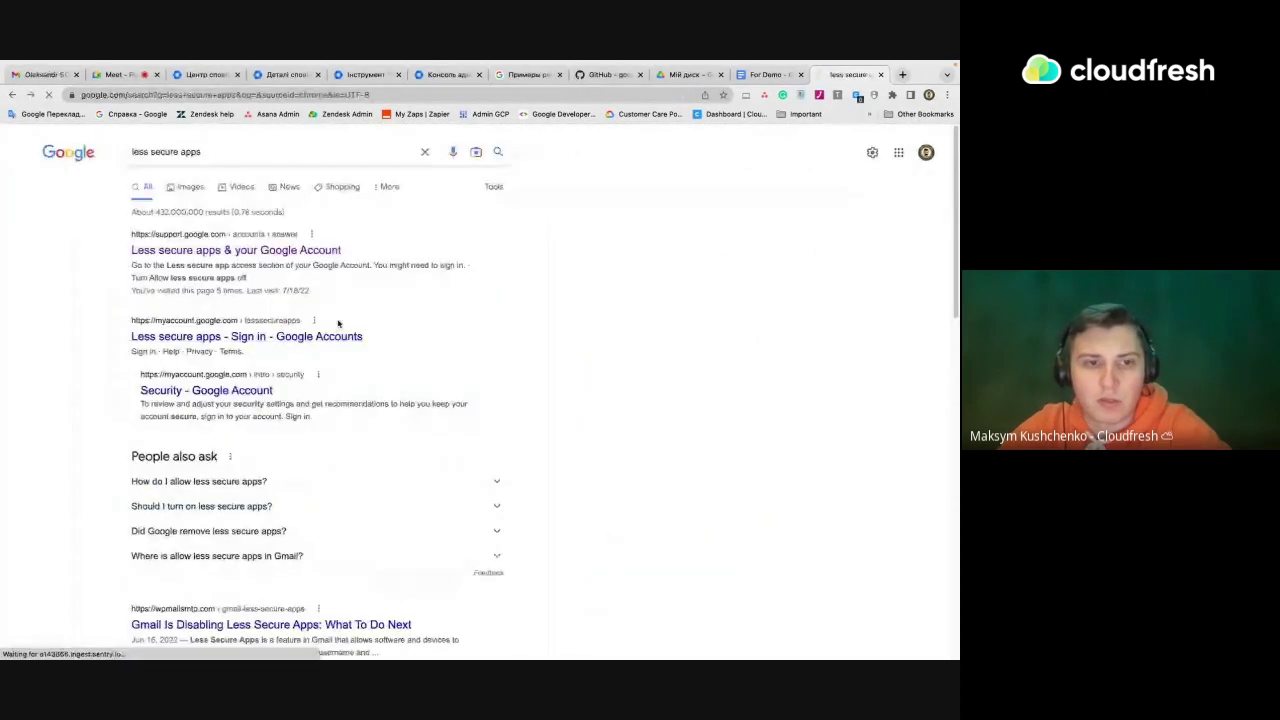
left_click(200, 338)
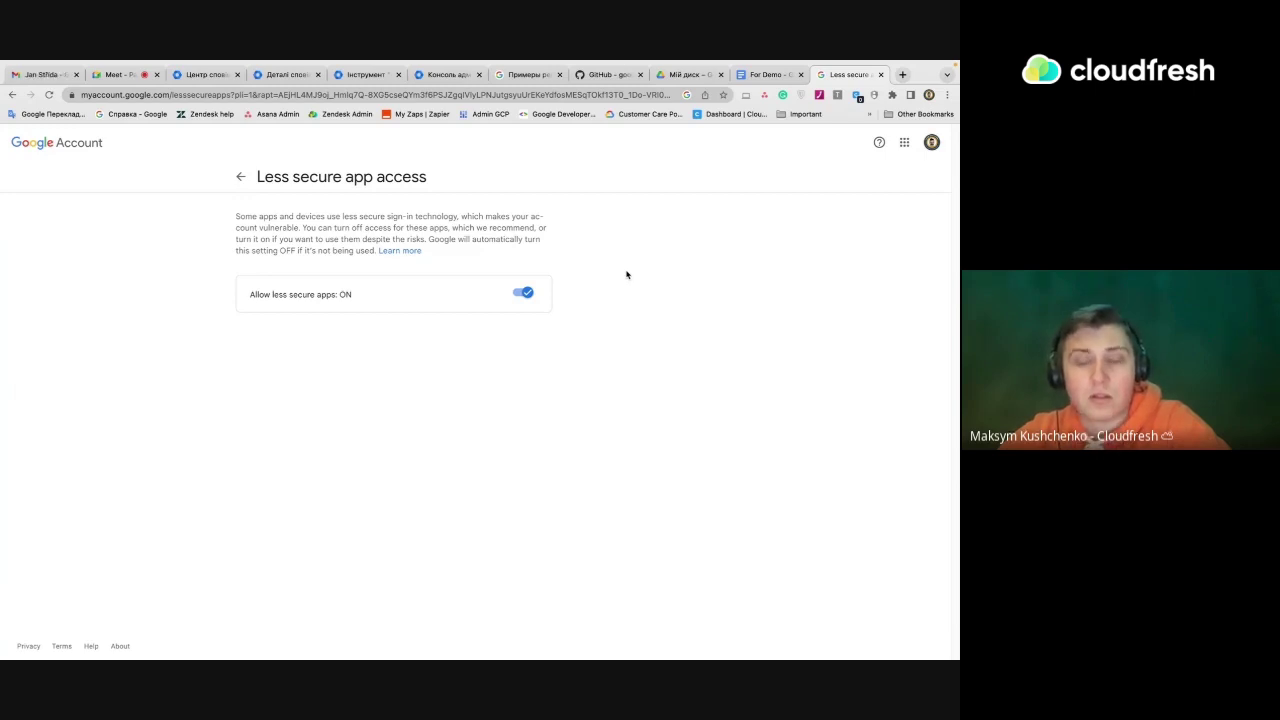
- Highlight the less secure access description, then return to the Admin console tab
triple_click(505, 238)
left_click(568, 254)
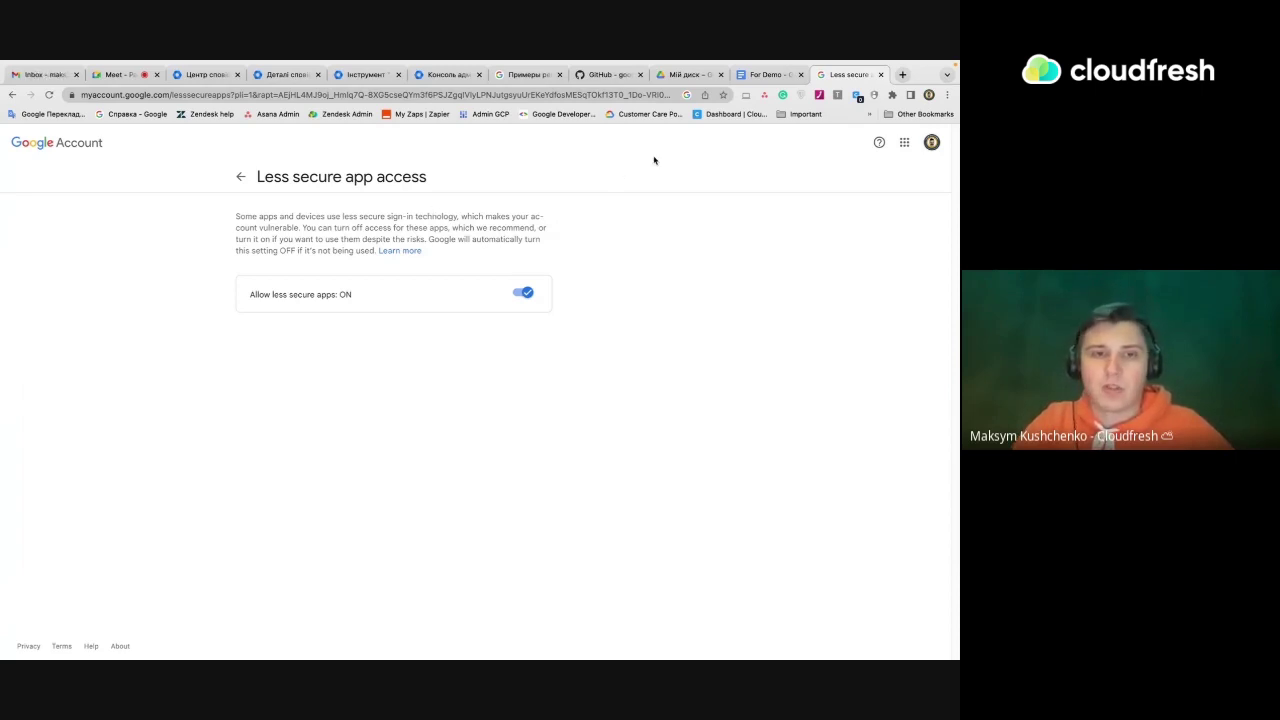
left_click(447, 74)
- Close four unneeded browser tabs
left_click(237, 74)
left_click(237, 74)
left_click(237, 74)
left_click(318, 74)
- Close the remaining For Demo and Less secure tabs
left_click(318, 74)
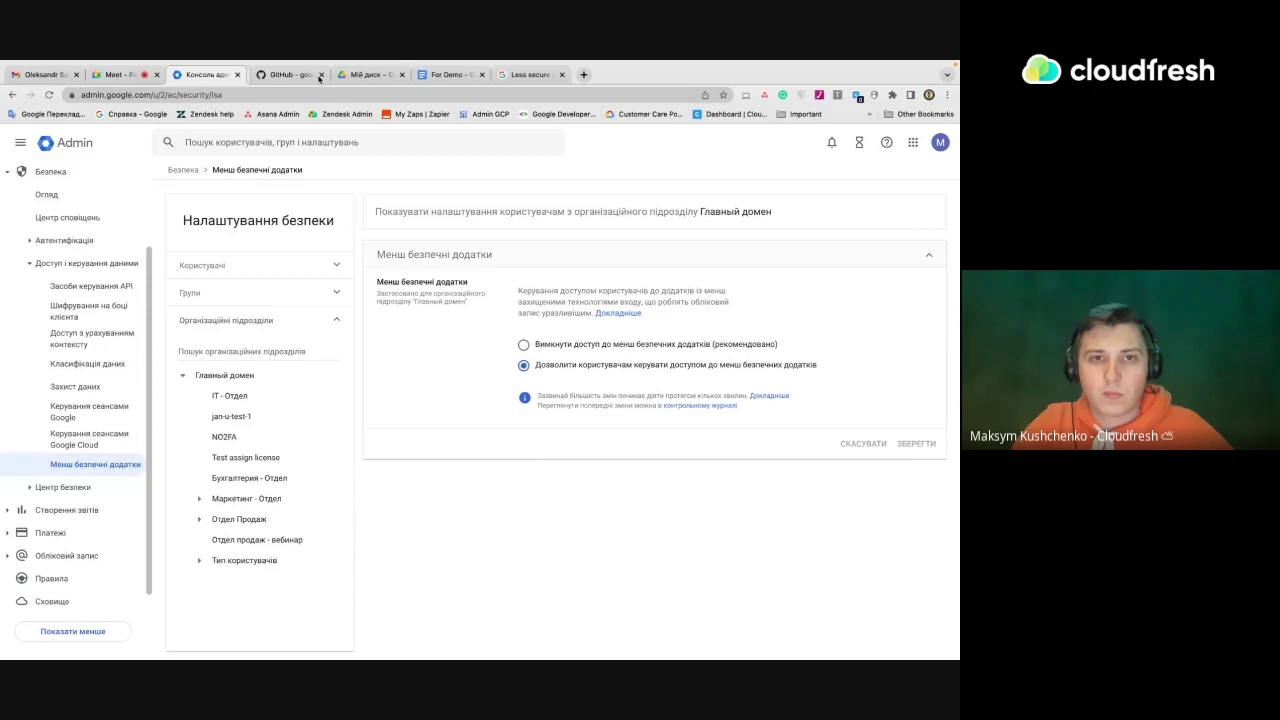
left_click(318, 74)
left_click(318, 74)
left_click(318, 74)
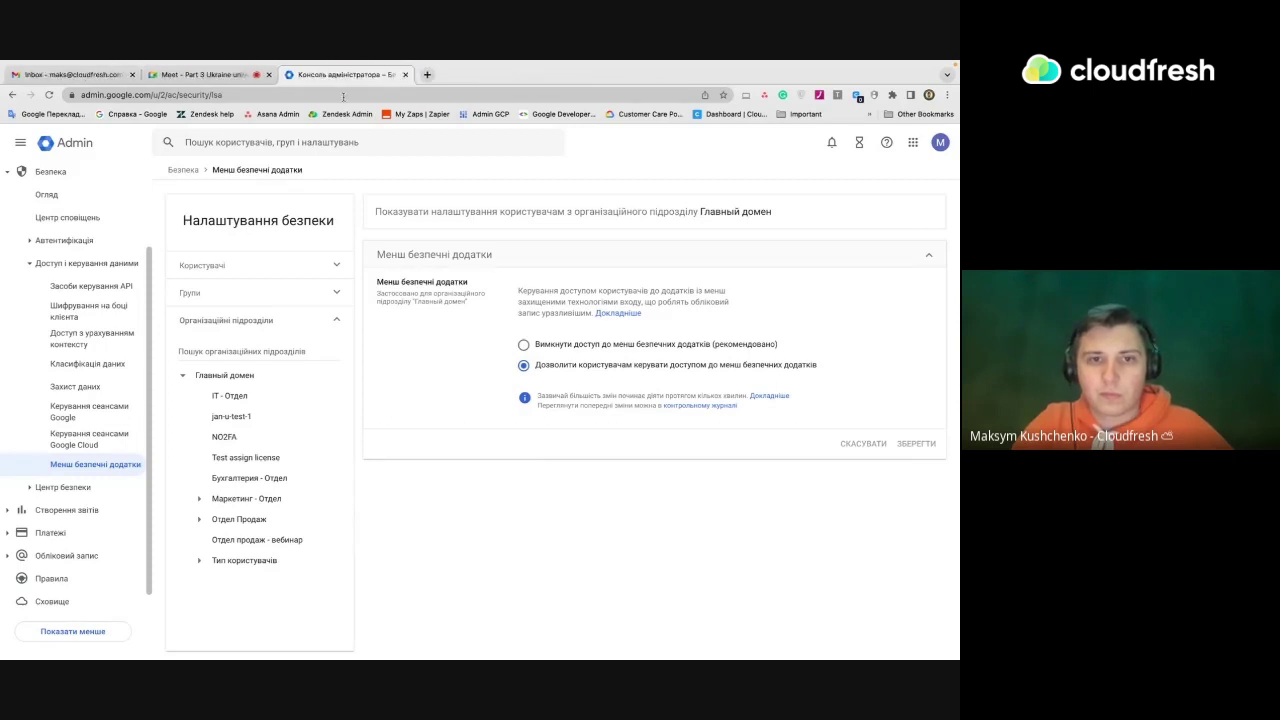
- Go back to the Безпека overview and scroll down its list of security sections
left_click(184, 170)
left_click(489, 211)
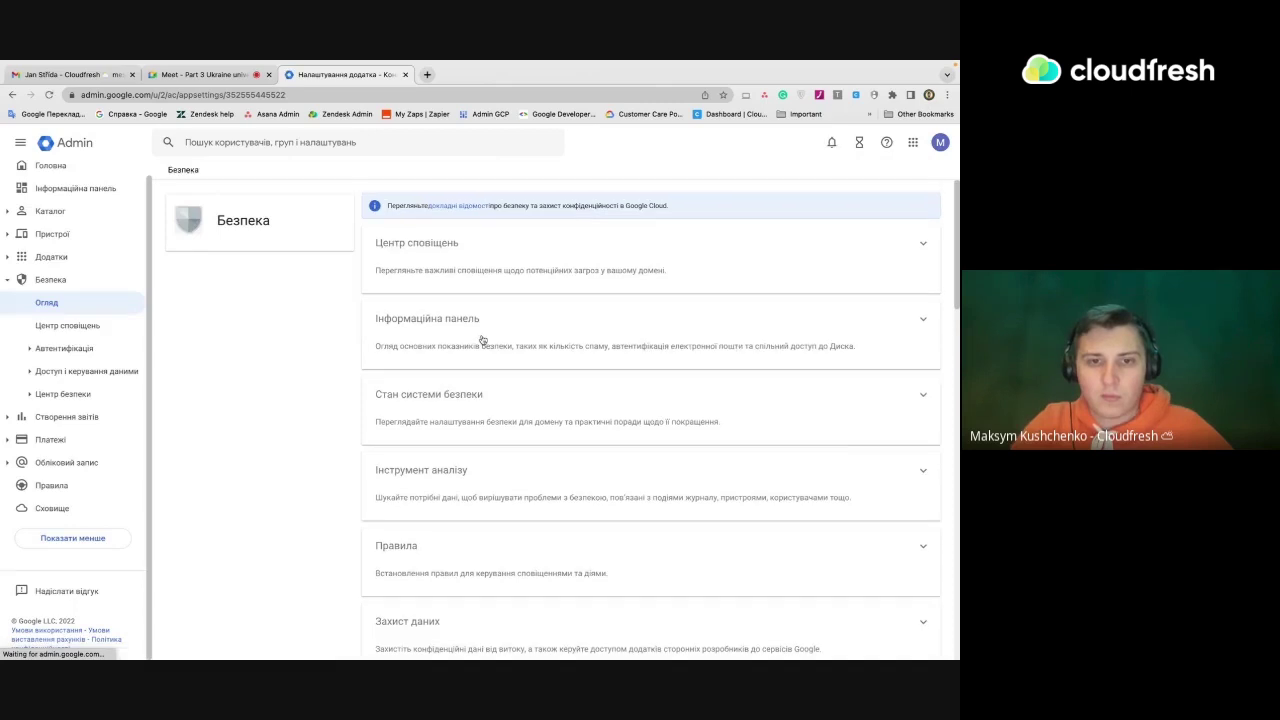
scroll(480, 337, "down", 3)
scroll(482, 340, "down", 5)
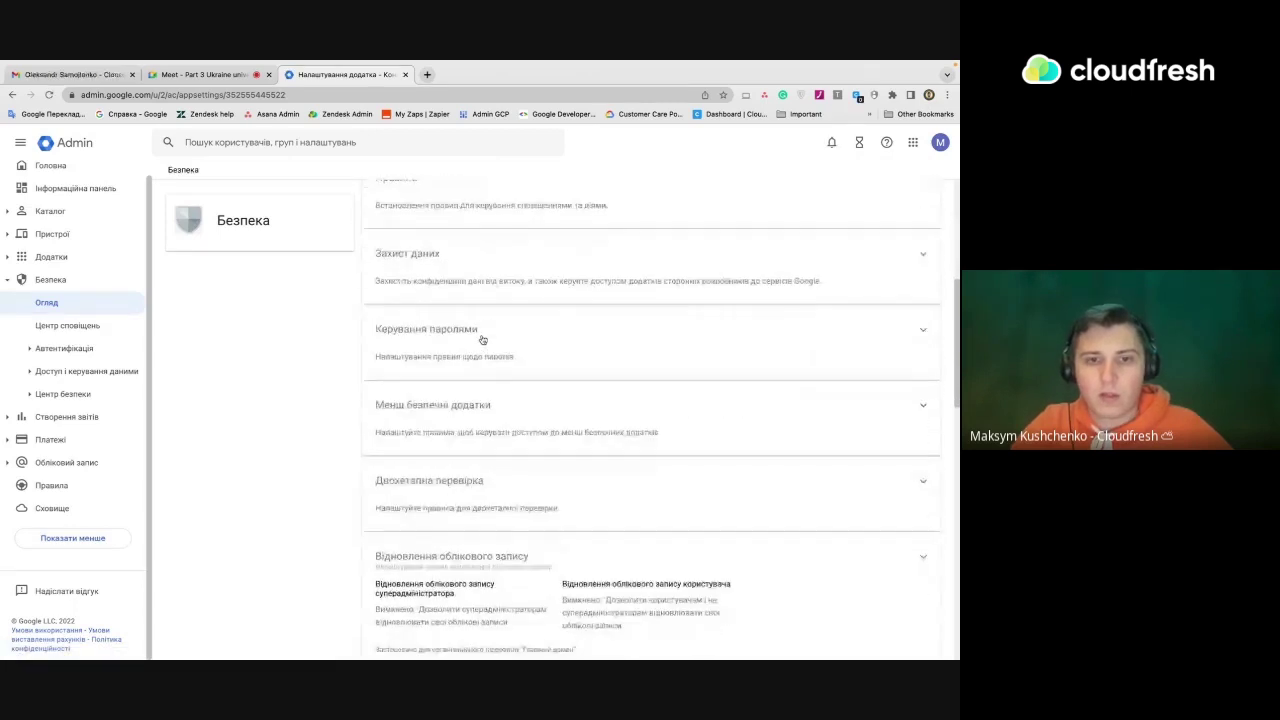
- Open Двохетапна перевірка for Главный домен and review its enforcement, currently Вимкнути
left_click(480, 390)
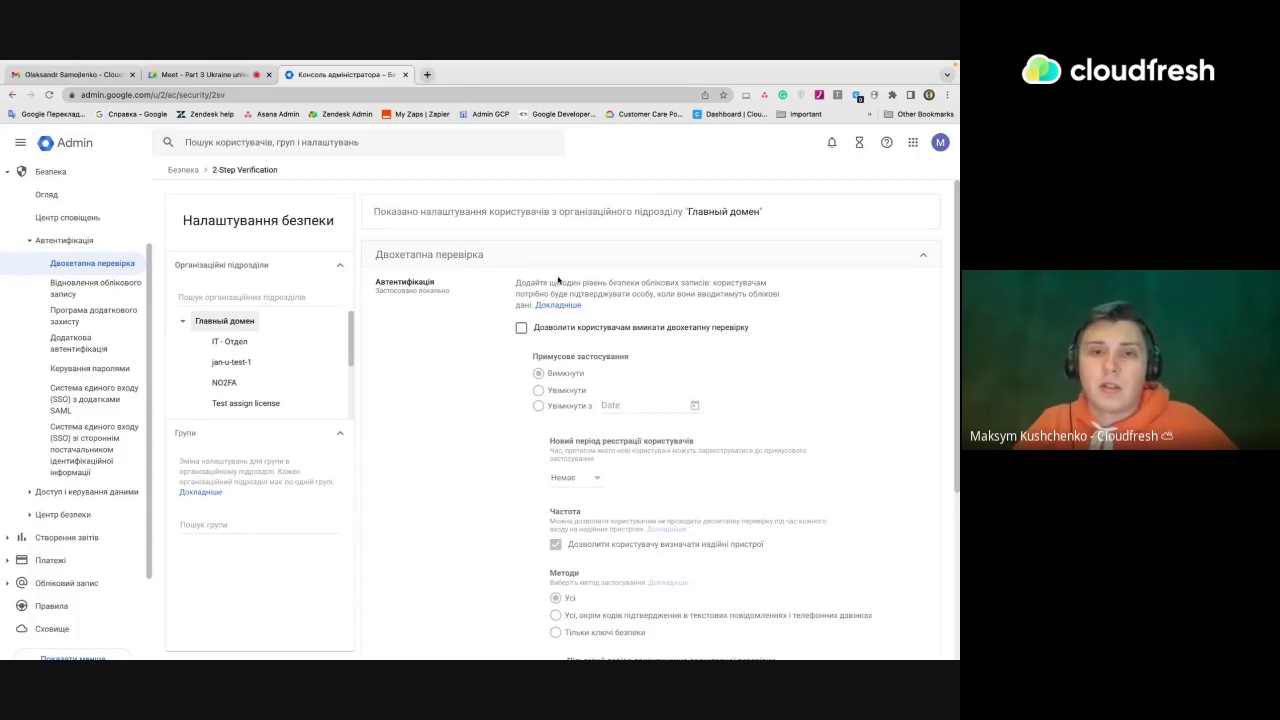
scroll(558, 280, "down", 1)
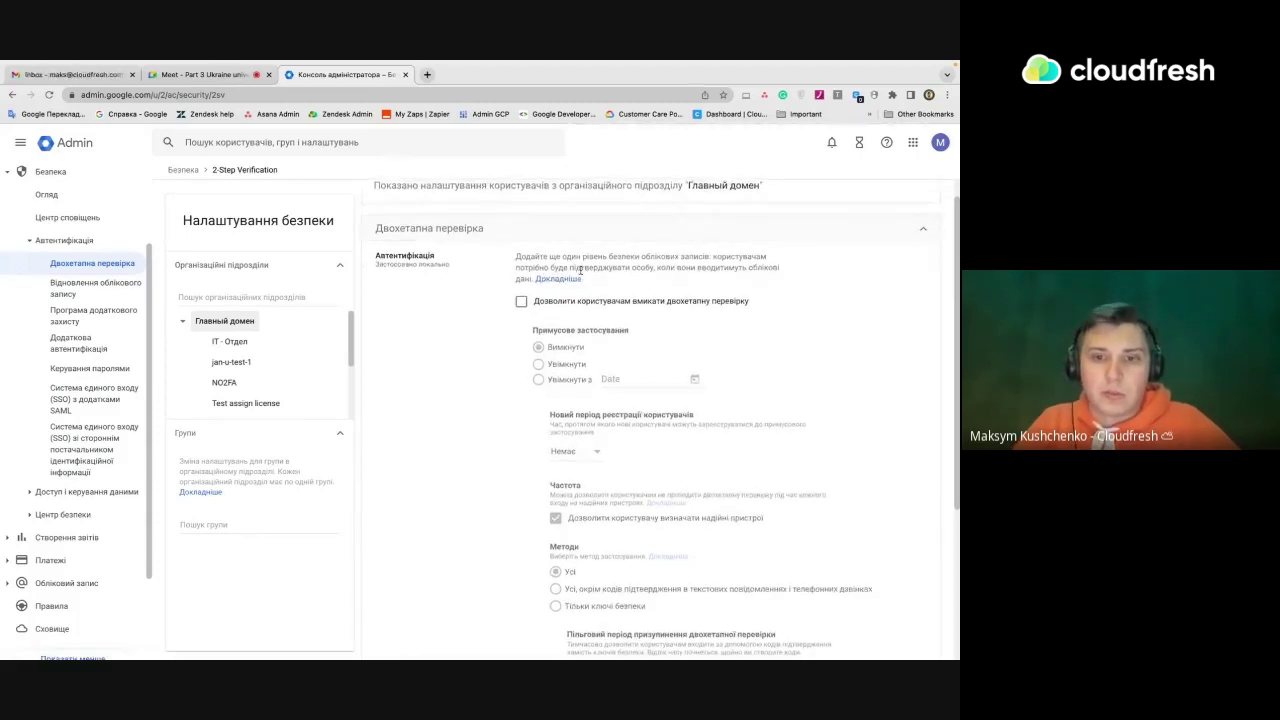
scroll(581, 273, "up", 1)
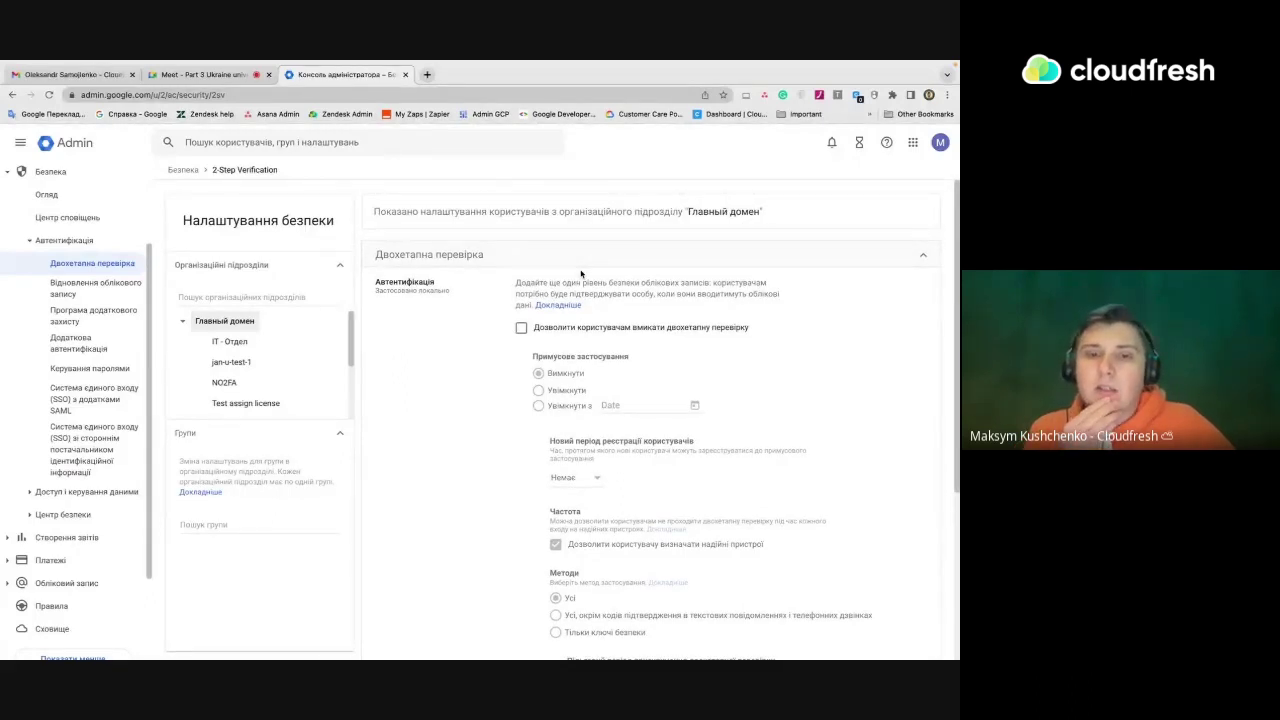
left_click(520, 332)
scroll(657, 271, "down", 1)
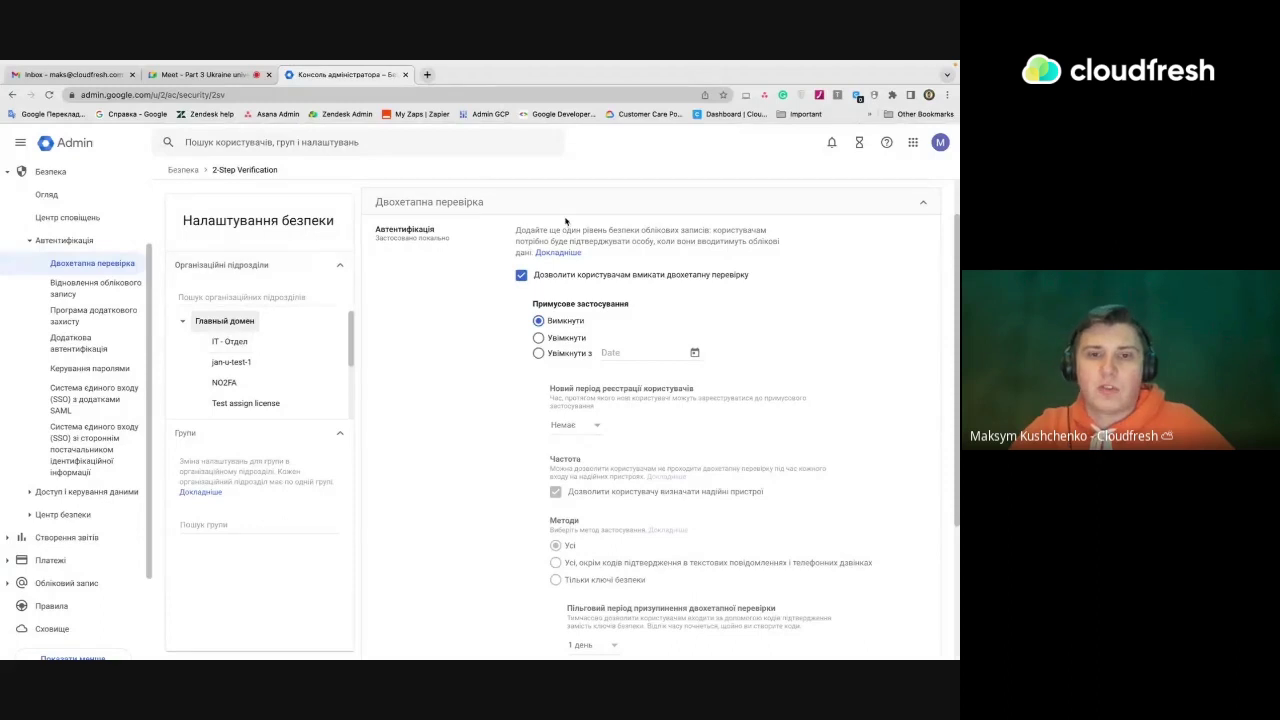
left_click(229, 341)
left_click(582, 431)
scroll(750, 500, "down", 3)
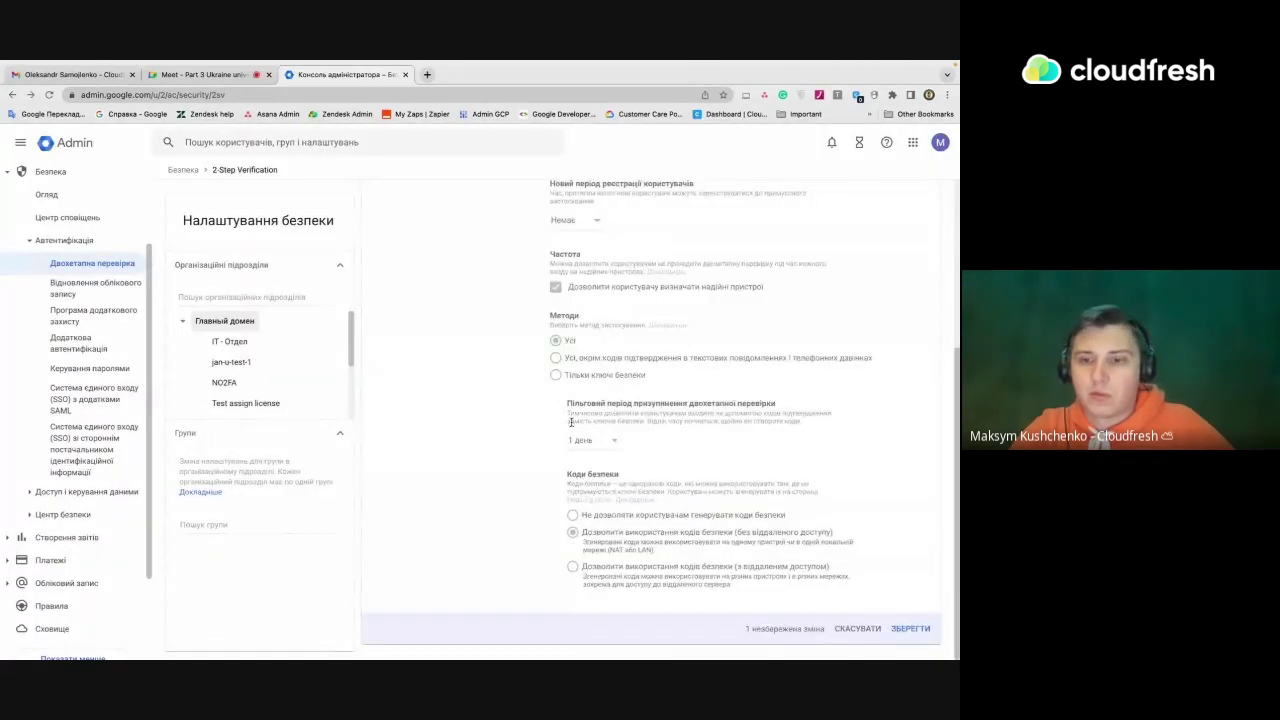
left_click(857, 628)
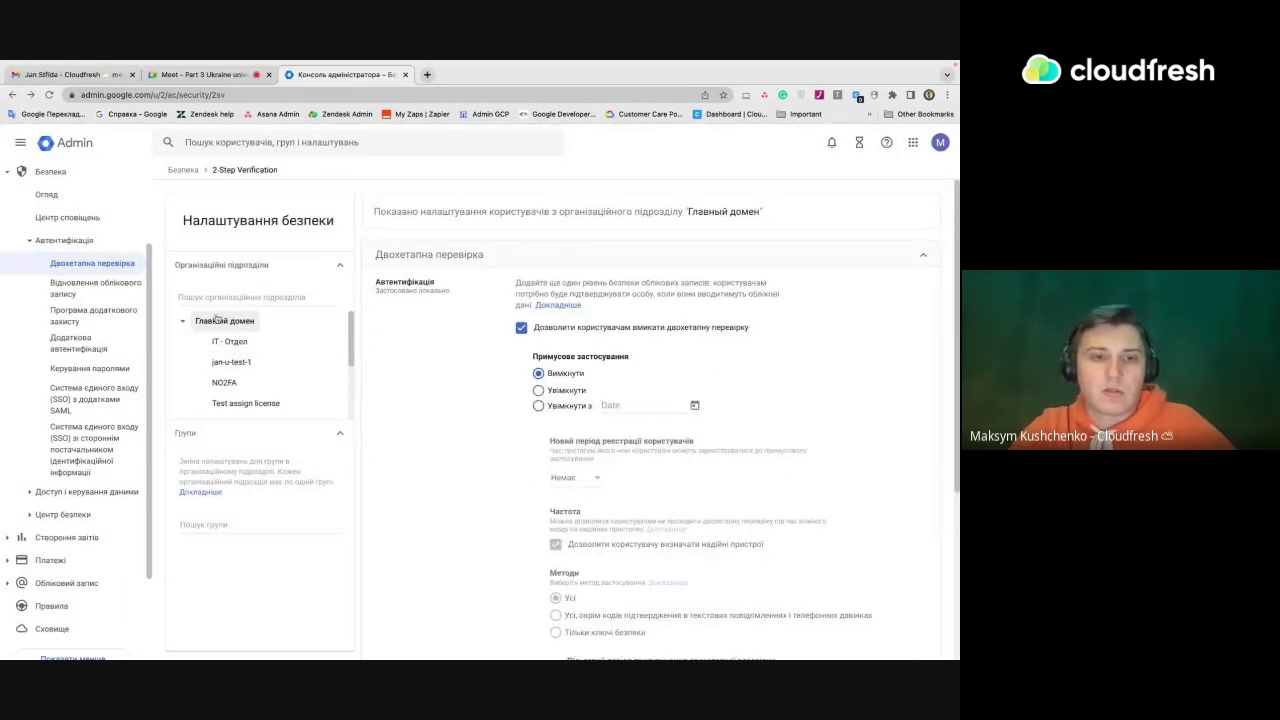
scroll(240, 350, "down", 3)
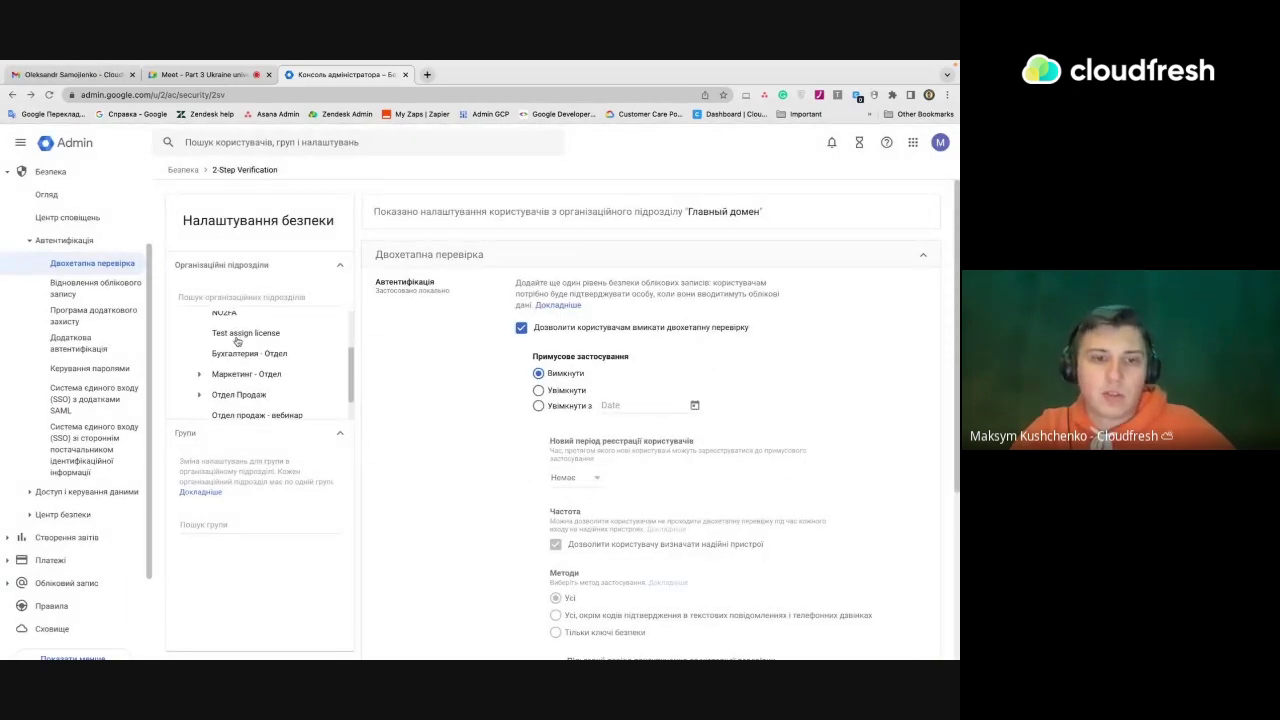
scroll(310, 345, "up", 3)
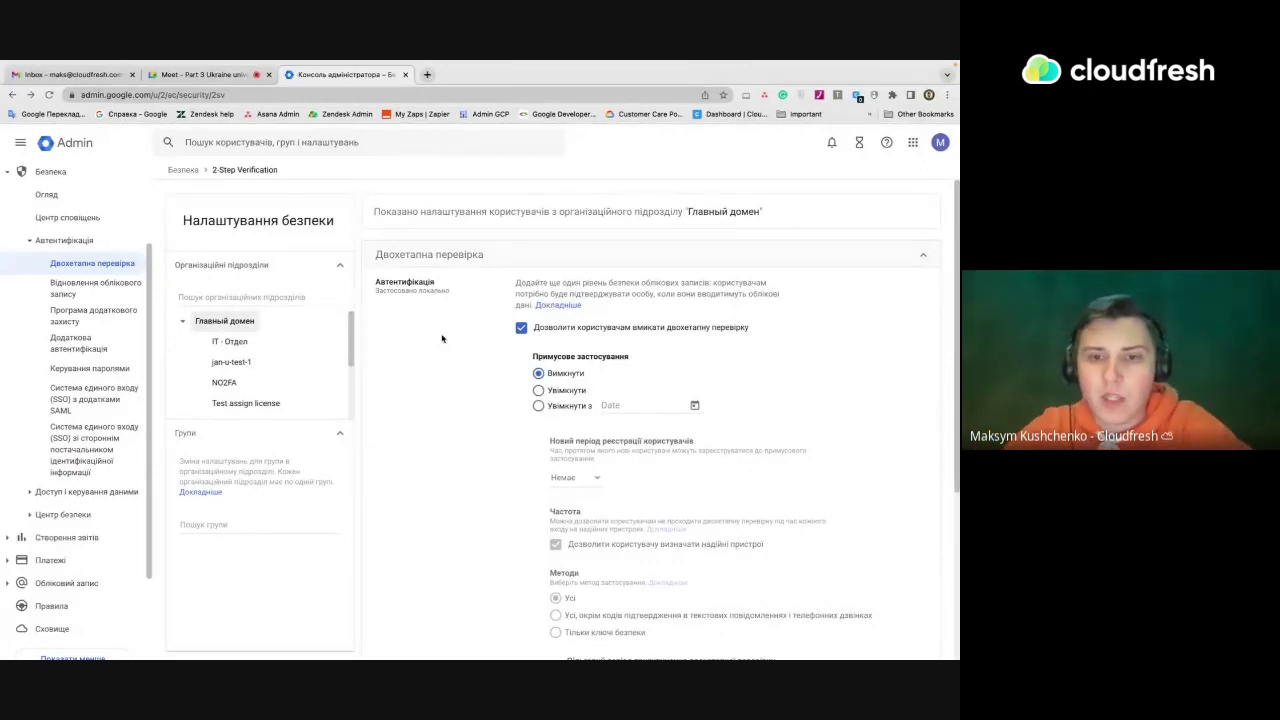
- Scroll the 2-Step Verification panel and open the profile avatar's account menu
scroll(612, 301, "down", 1)
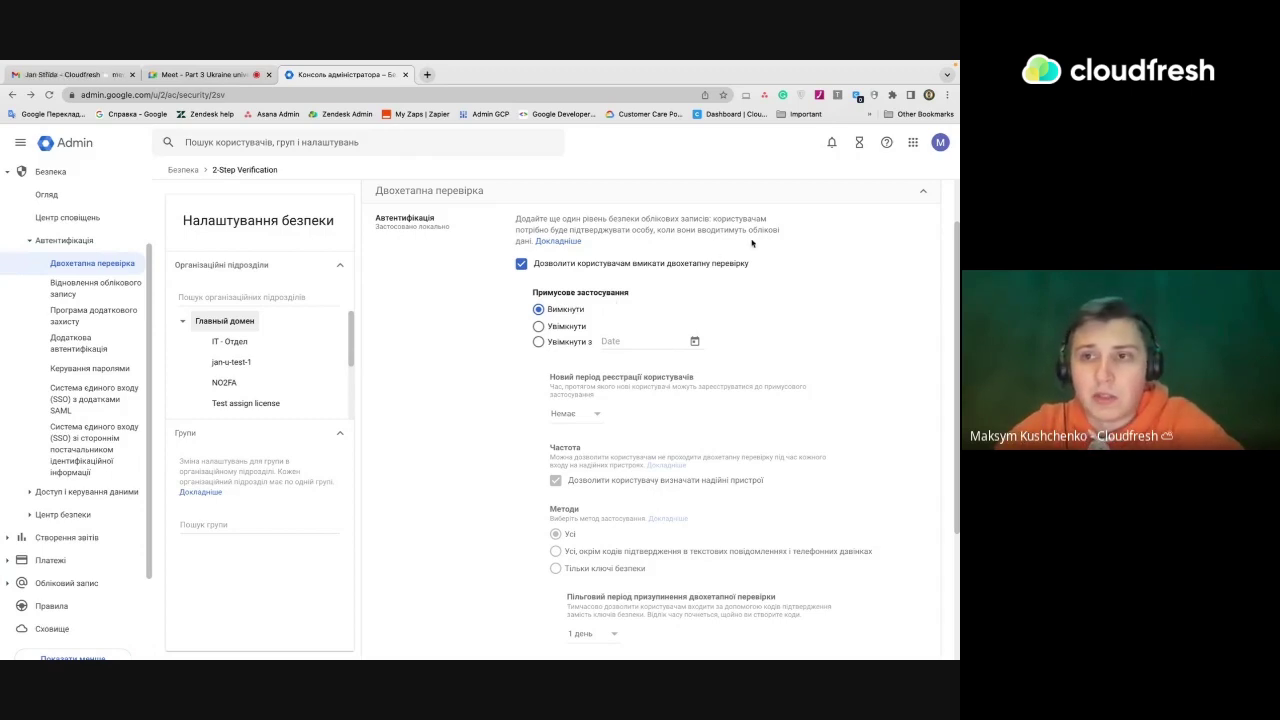
left_click(940, 145)
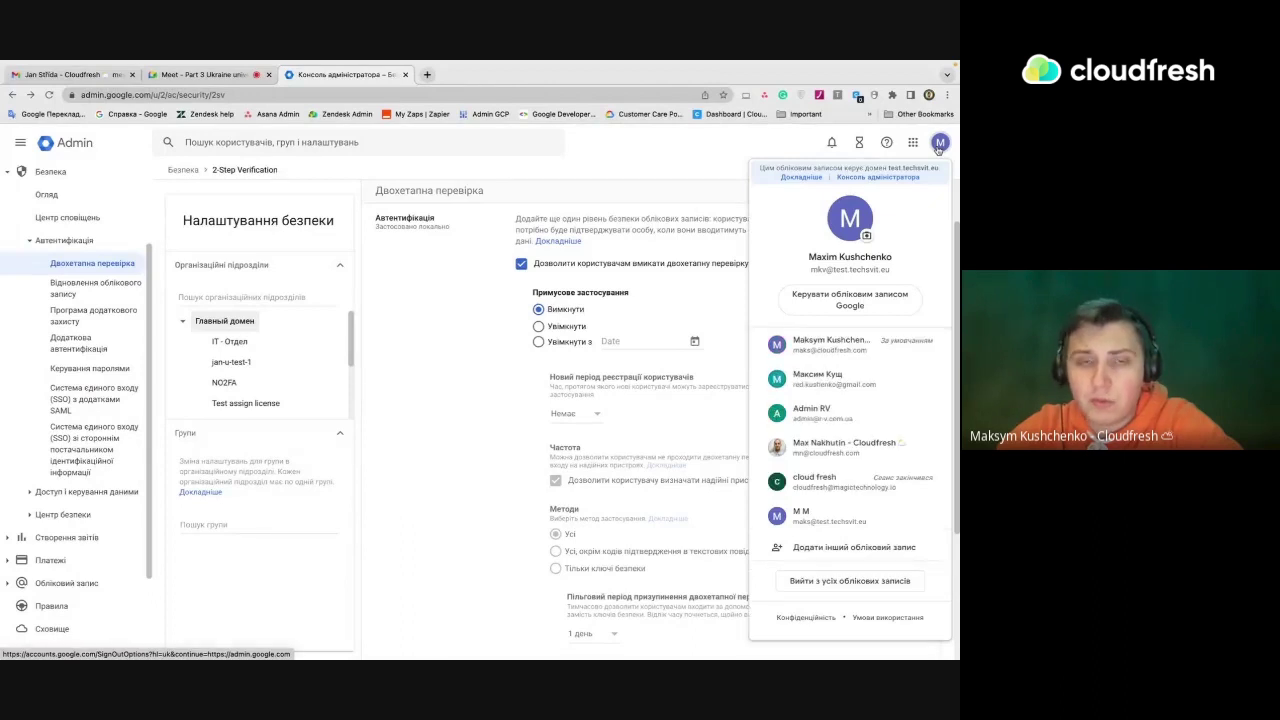
- Open Manage your Google Account and scroll through its Security page
left_click(840, 311)
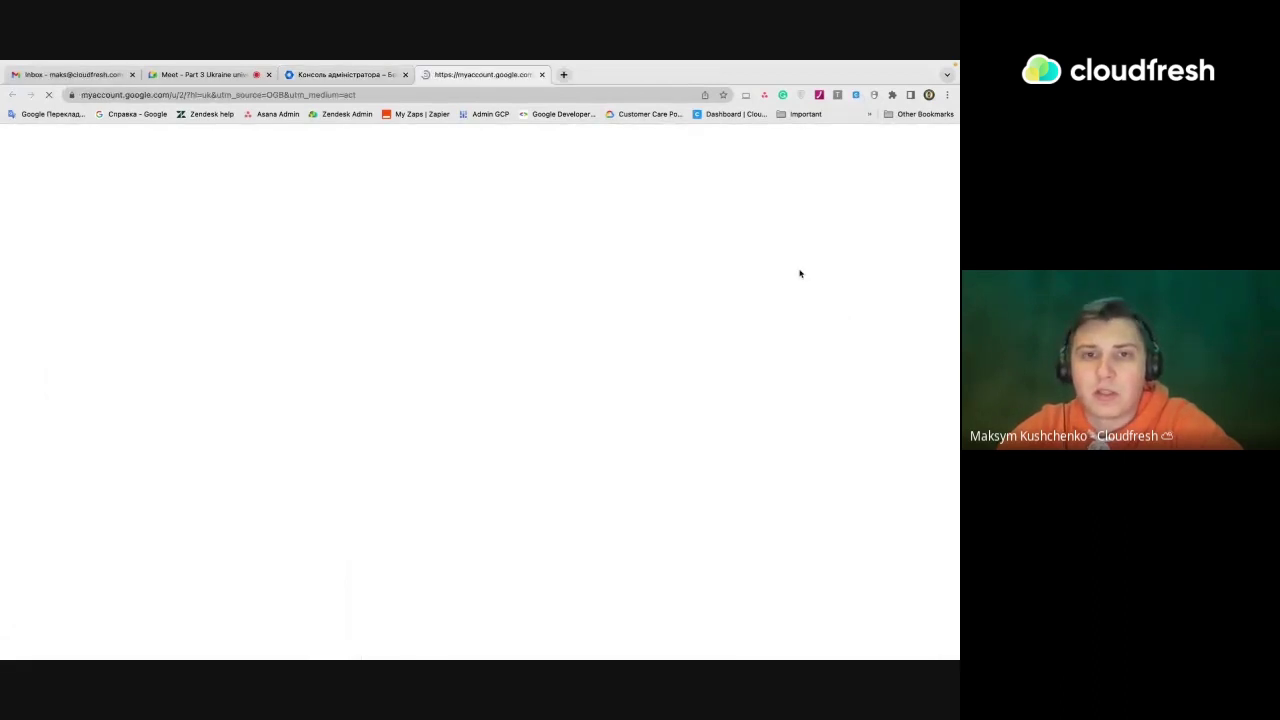
left_click(100, 252)
scroll(414, 343, "down", 3)
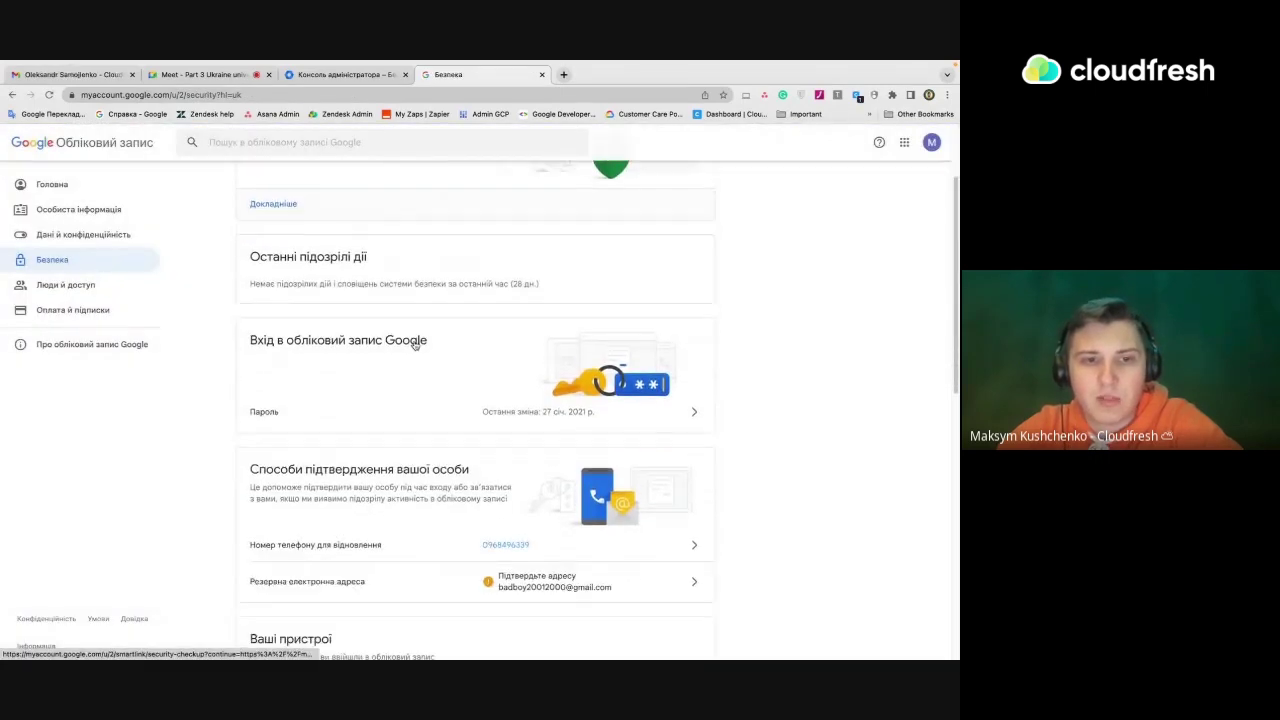
scroll(414, 345, "down", 5)
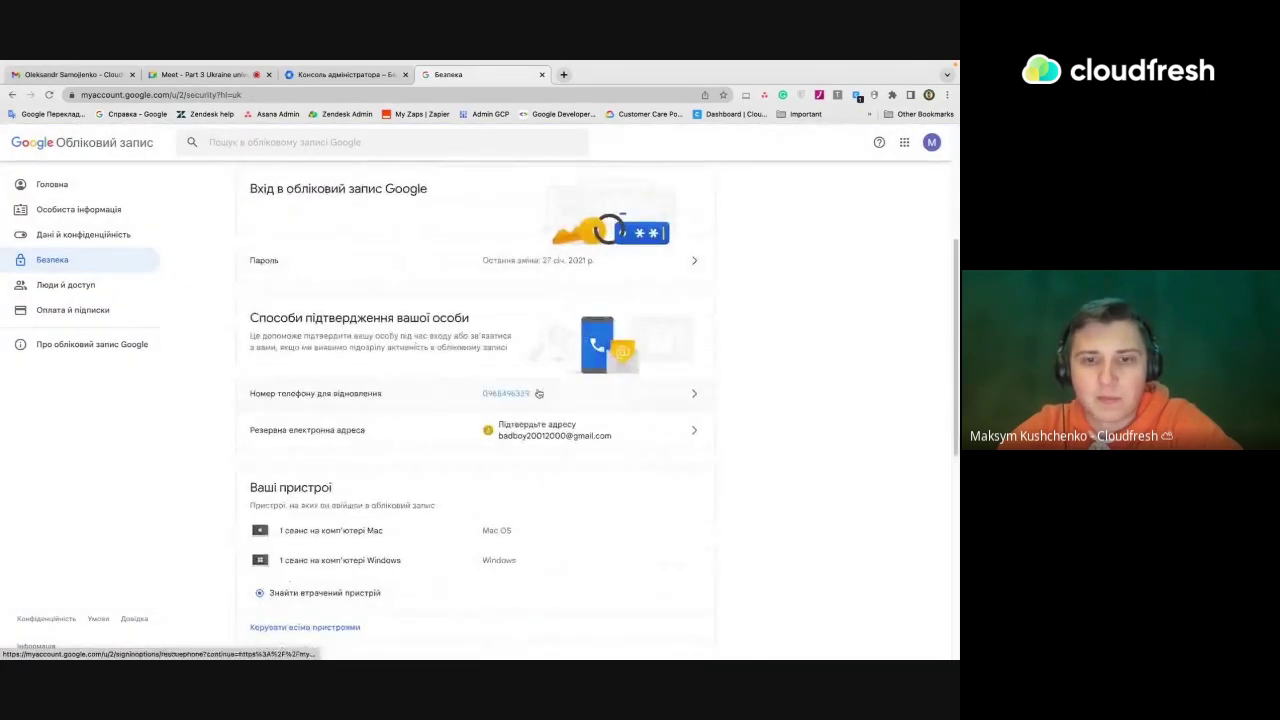
scroll(566, 392, "down", 3)
- Switch to the other signed-in account and open its 2-Step Verification setup
left_click(931, 142)
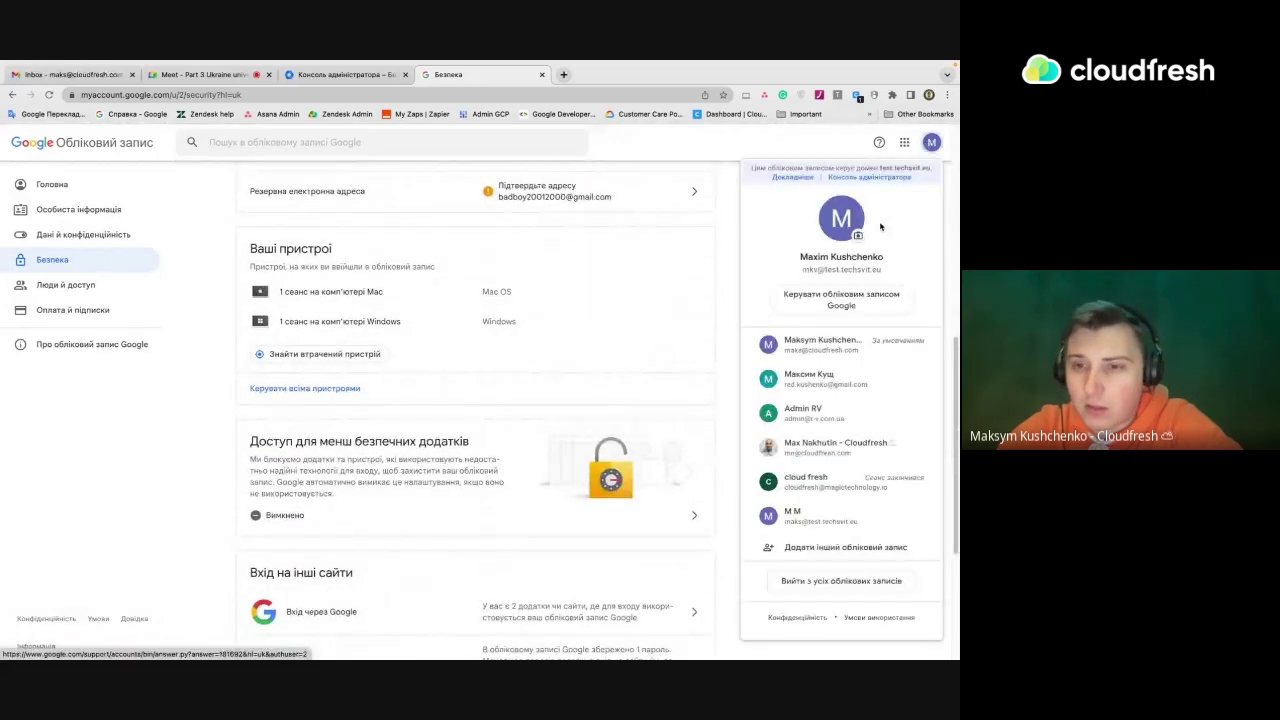
left_click(818, 350)
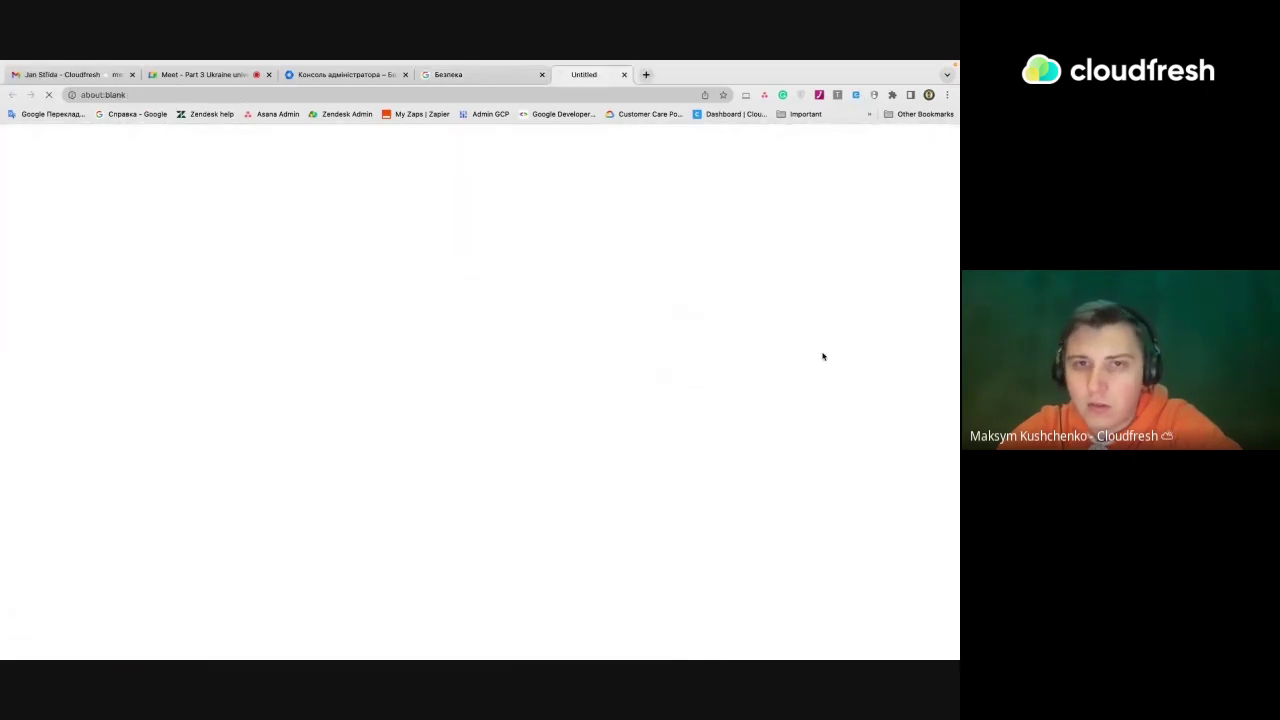
scroll(509, 200, "down", 4)
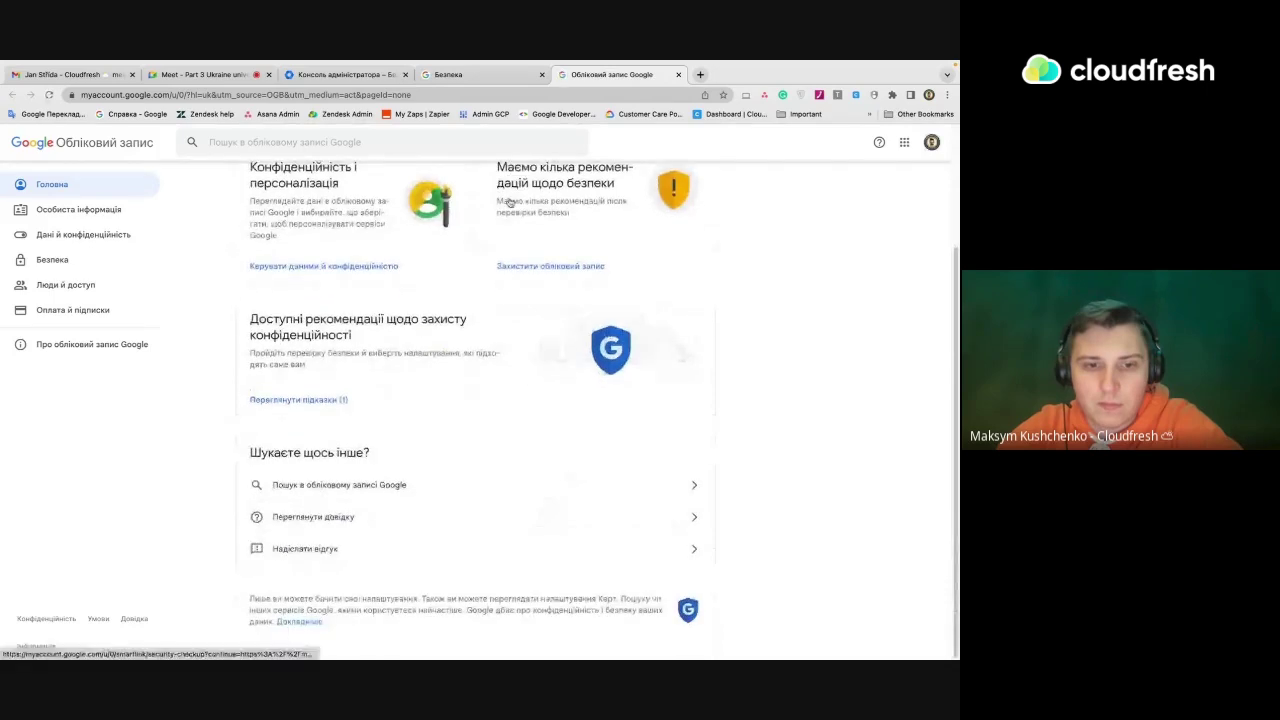
left_click(540, 280)
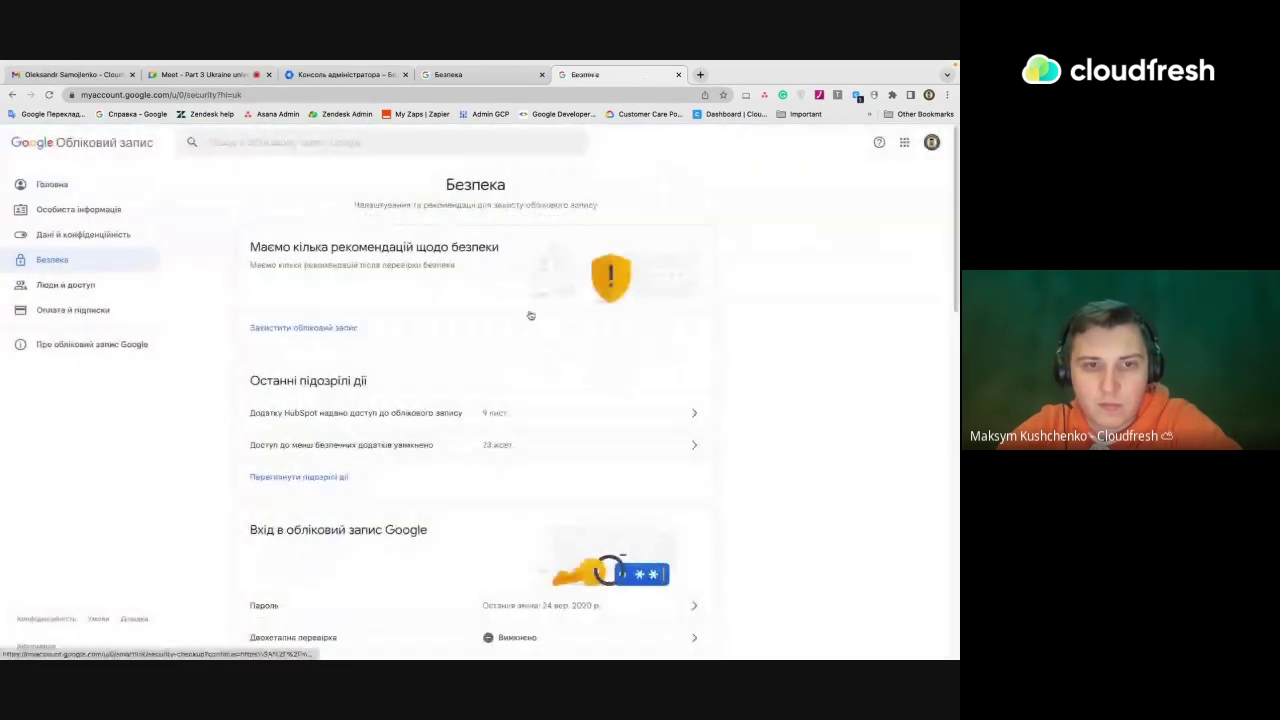
scroll(530, 315, "down", 5)
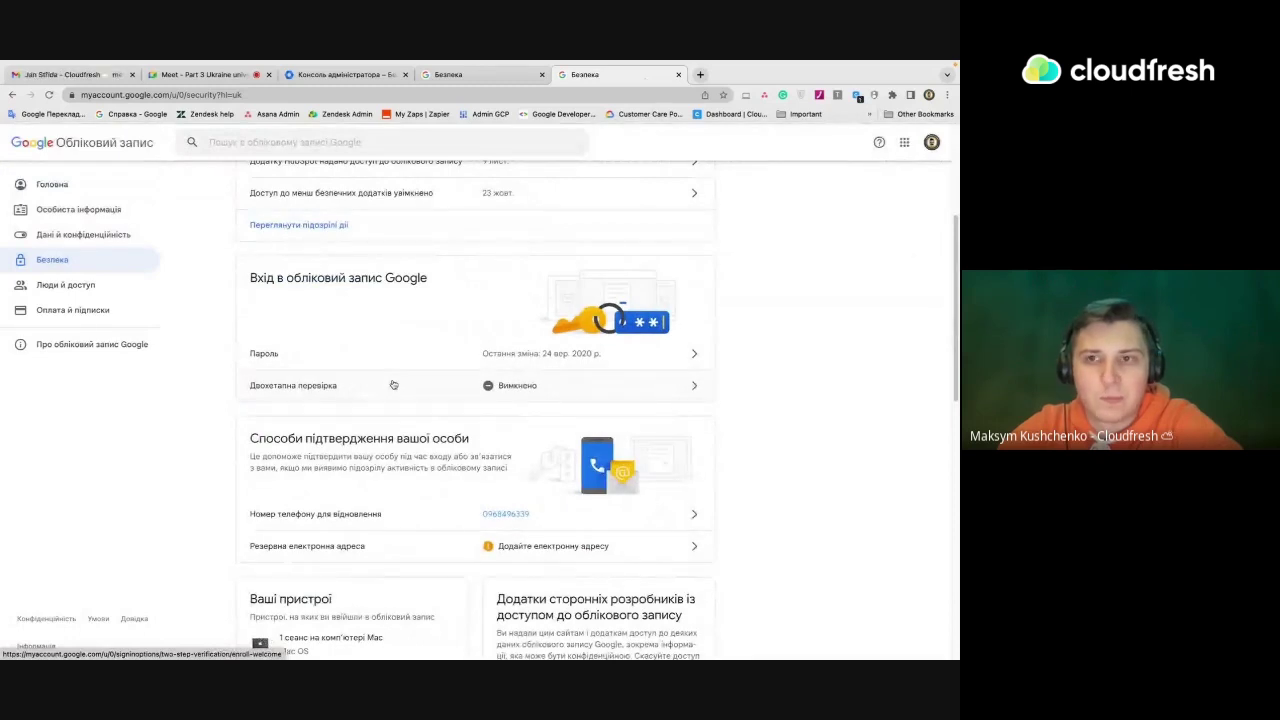
left_click(457, 382)
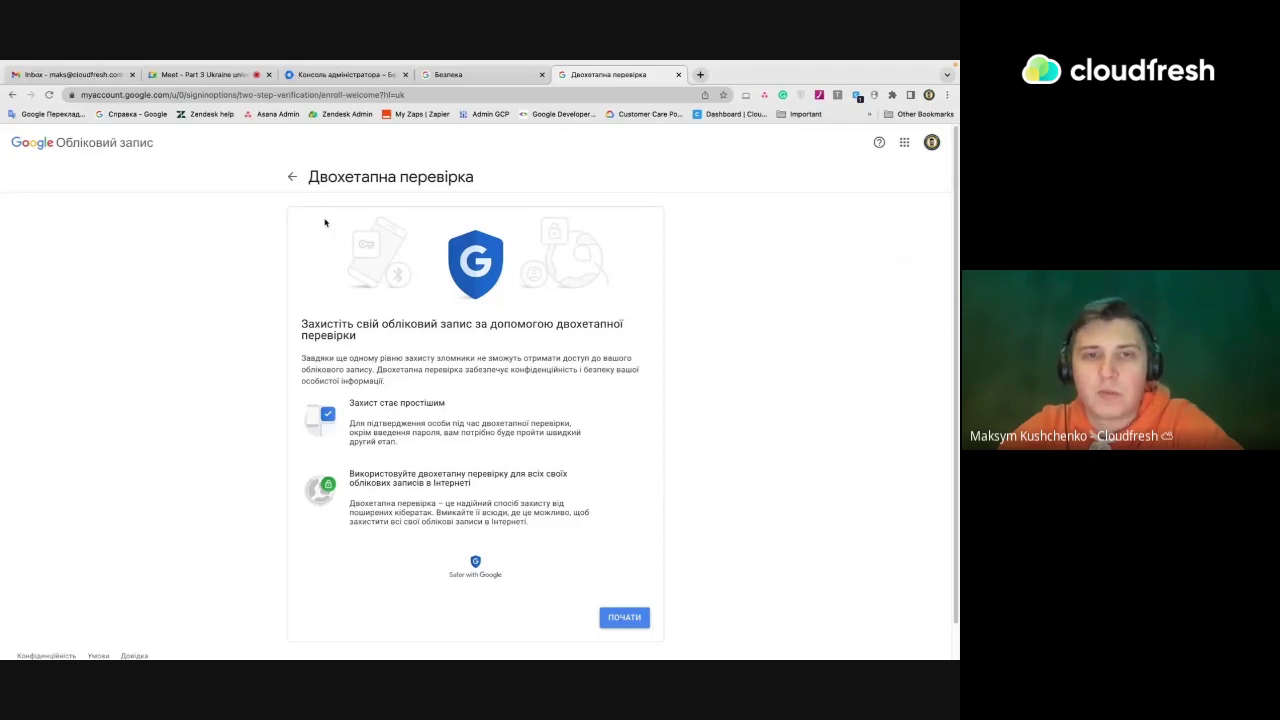
- Return to that account's security overview, review it, and close its tab
left_click(292, 177)
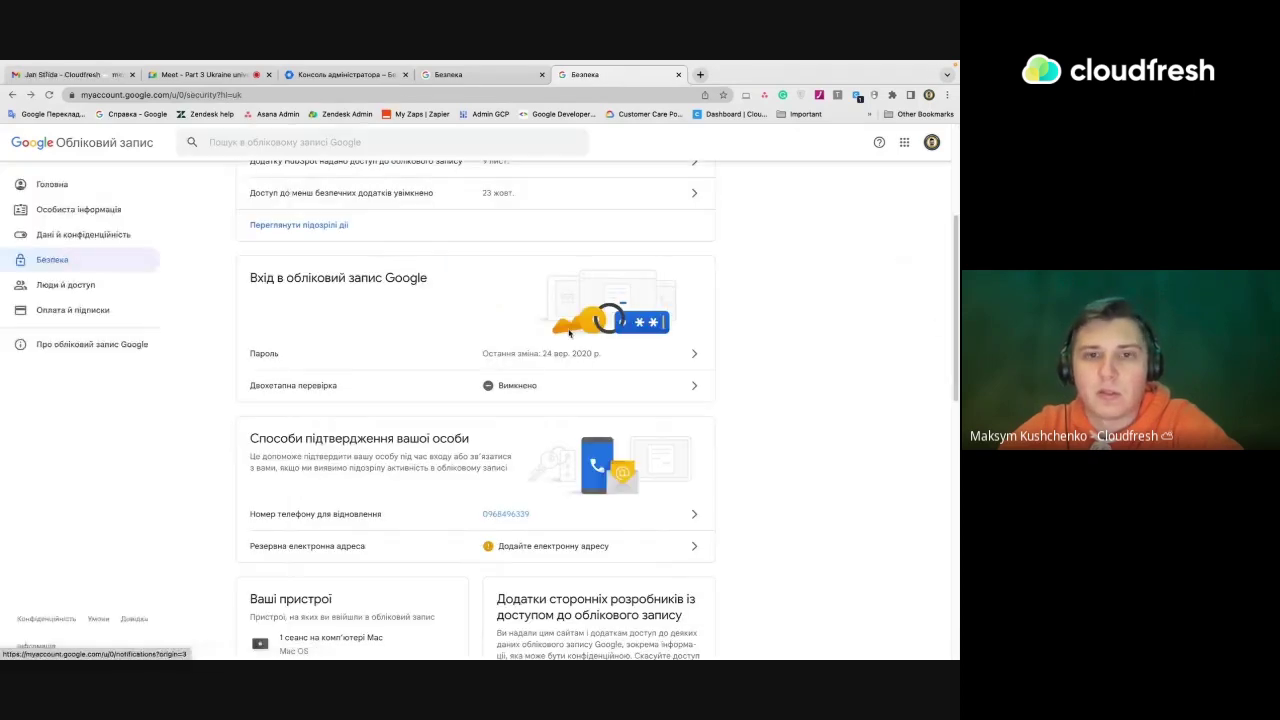
scroll(566, 331, "up", 5)
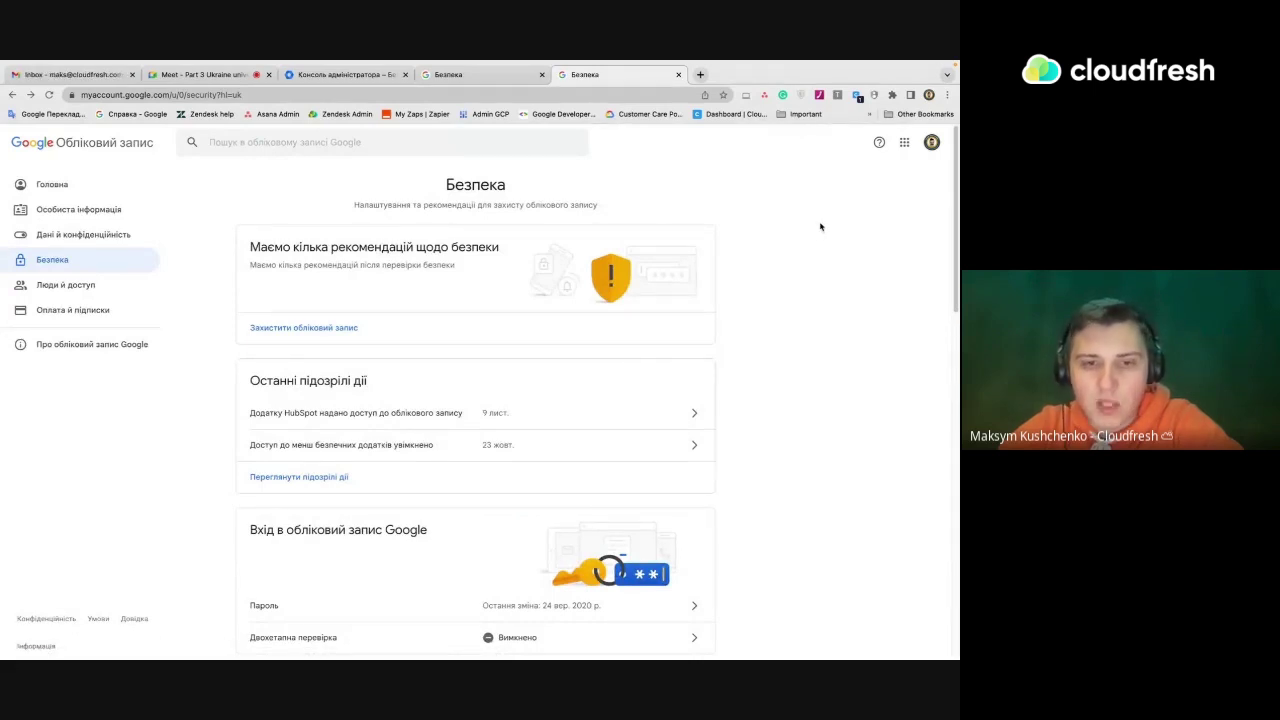
scroll(822, 227, "down", 1)
scroll(822, 227, "up", 1)
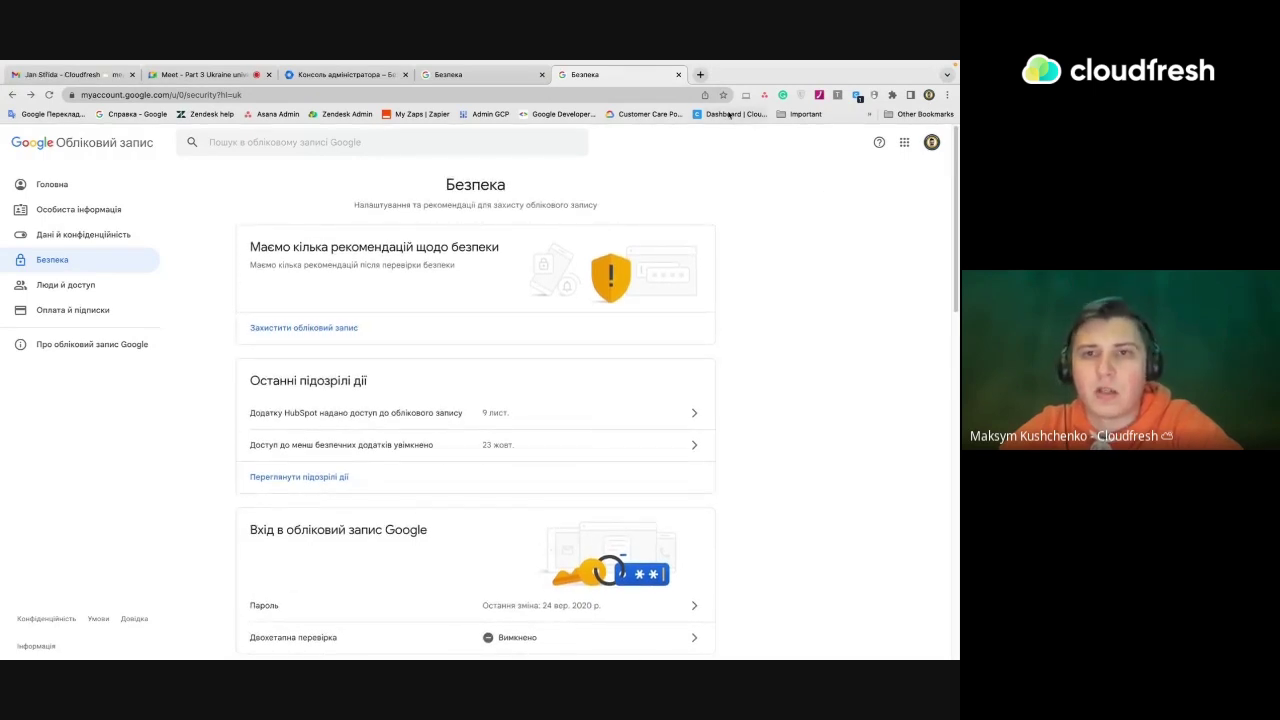
left_click(678, 75)
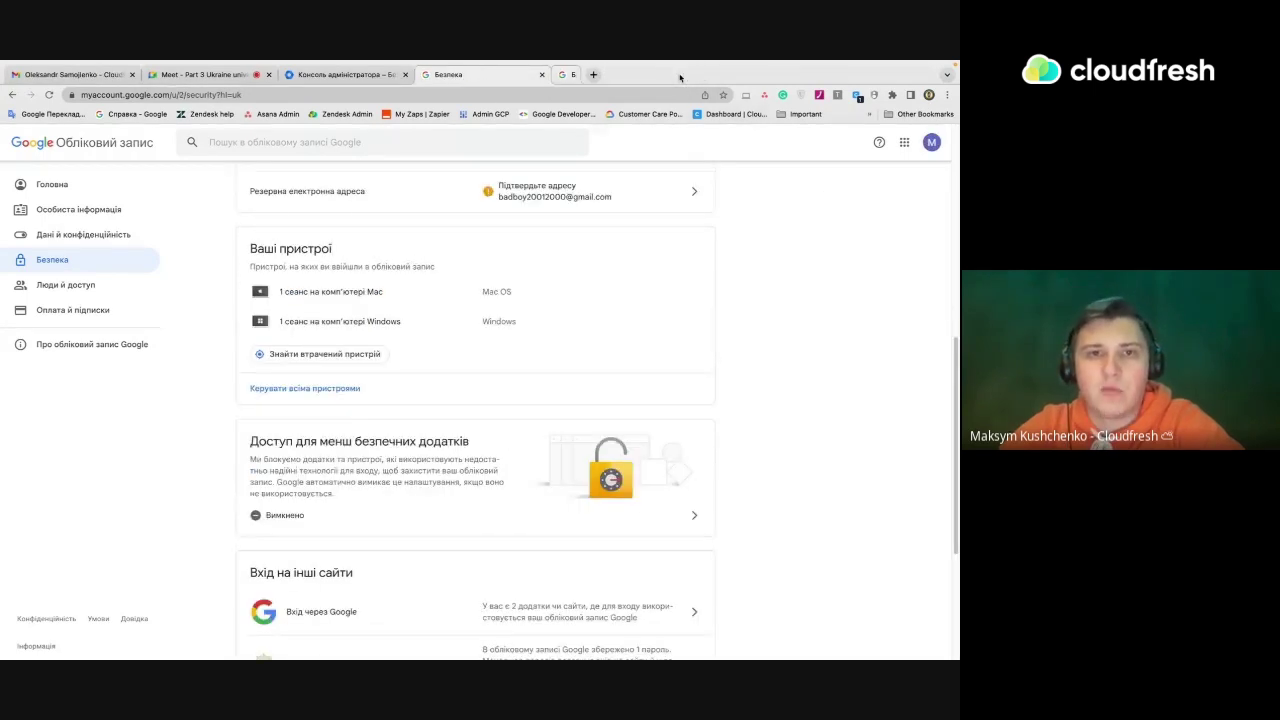
- Close the Account tab and set enforcement to Увімкнути з, dismissing the date picker without a date
left_click(541, 74)
scroll(601, 255, "down", 1)
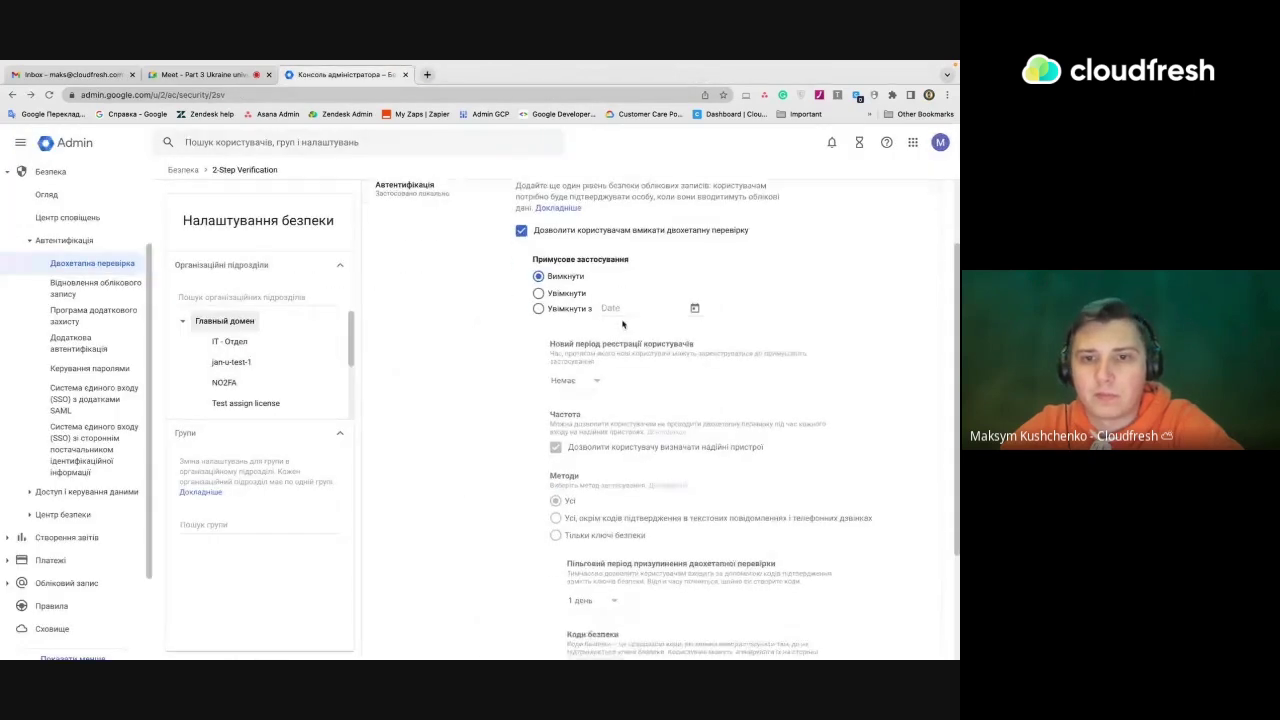
left_click(538, 308)
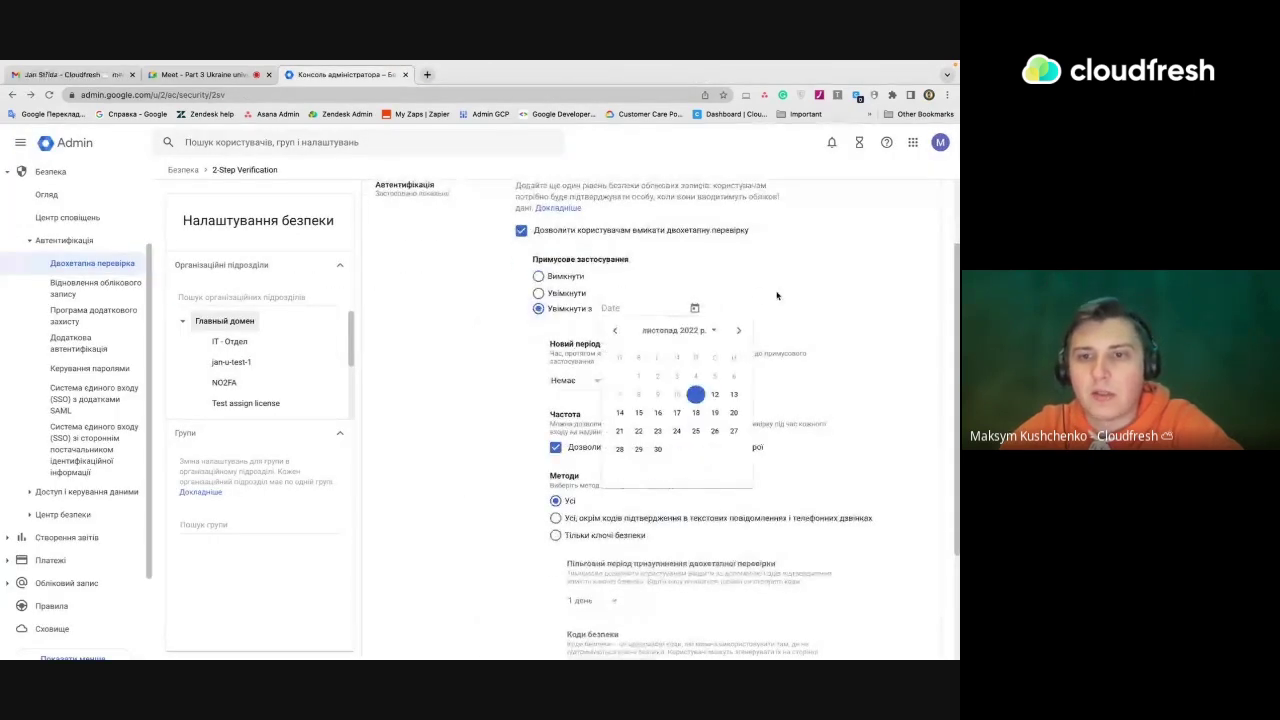
left_click(539, 293)
left_click(569, 310)
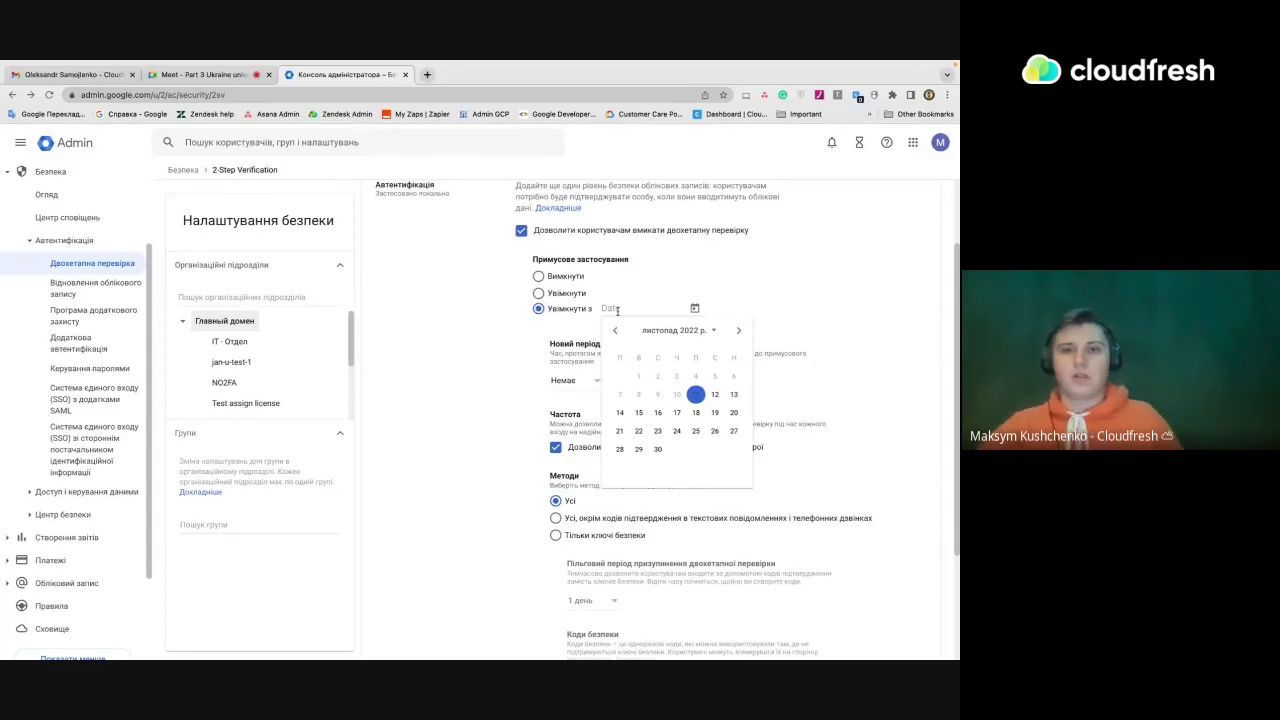
left_click(837, 309)
scroll(715, 314, "down", 2)
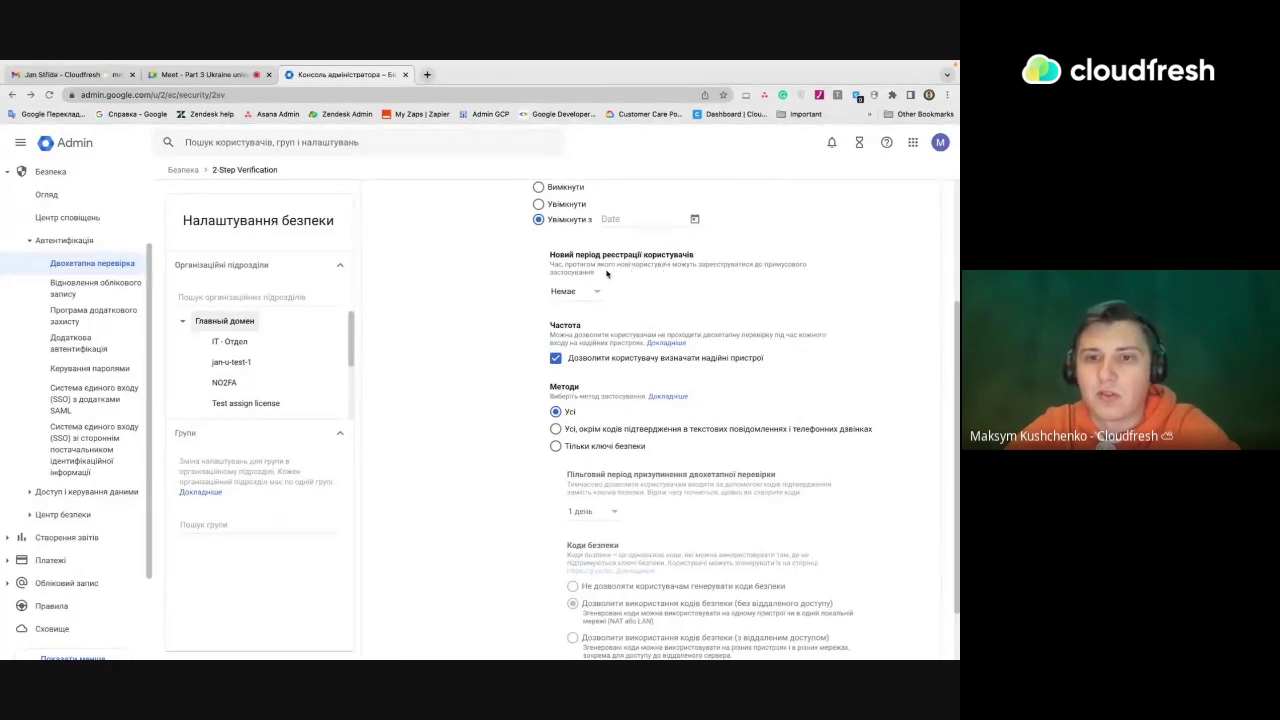
left_click_drag(608, 274, 551, 267)
left_click(545, 267)
left_click(565, 292)
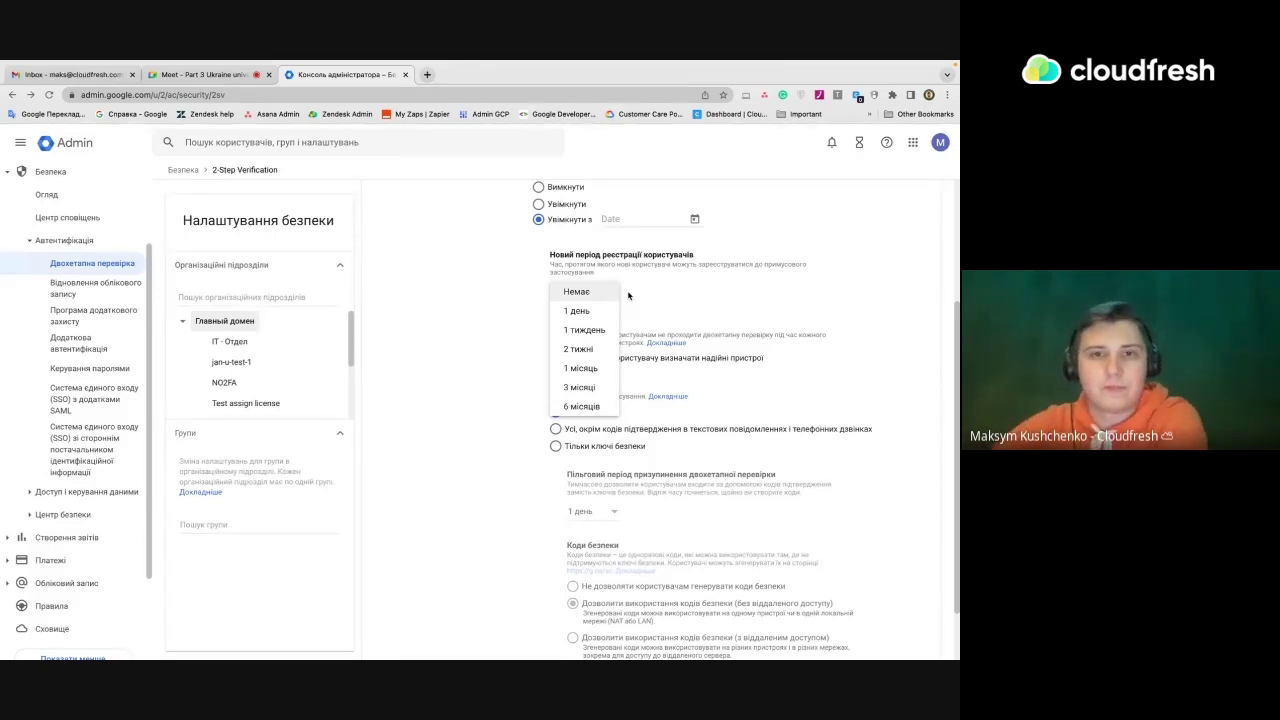
left_click(628, 295)
scroll(628, 295, "down", 1)
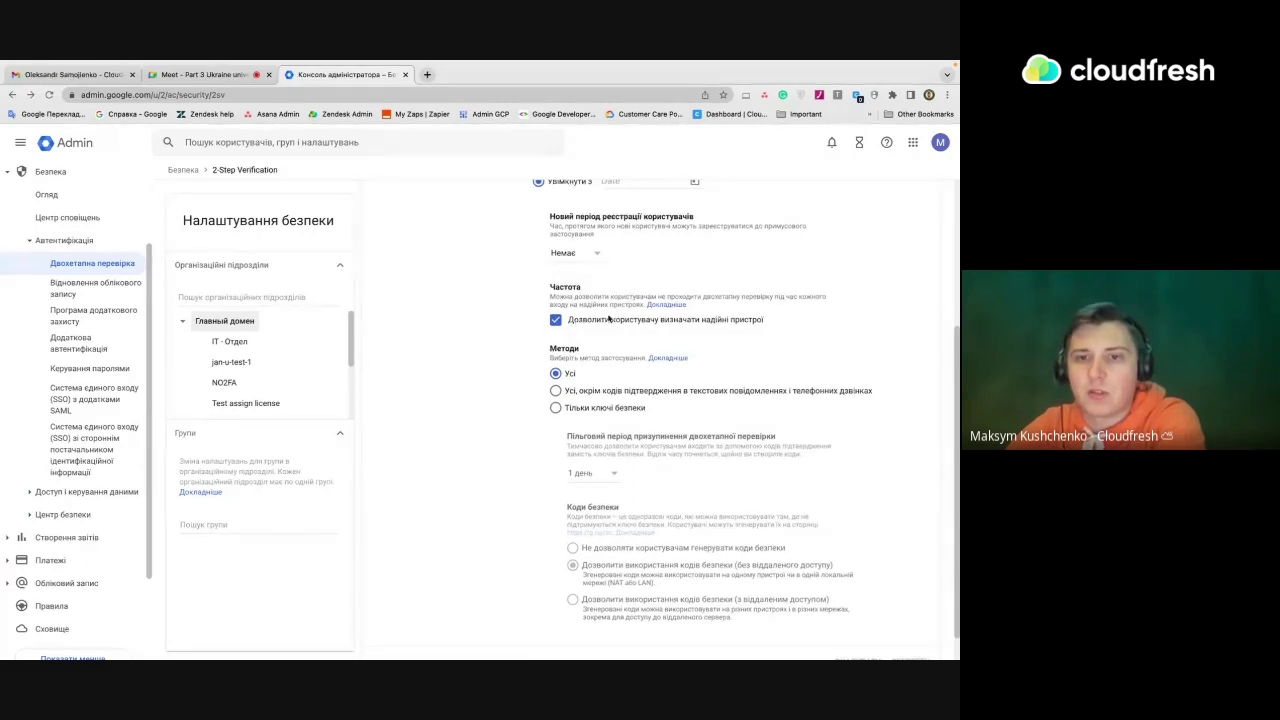
scroll(717, 272, "down", 1)
scroll(717, 272, "down", 1)
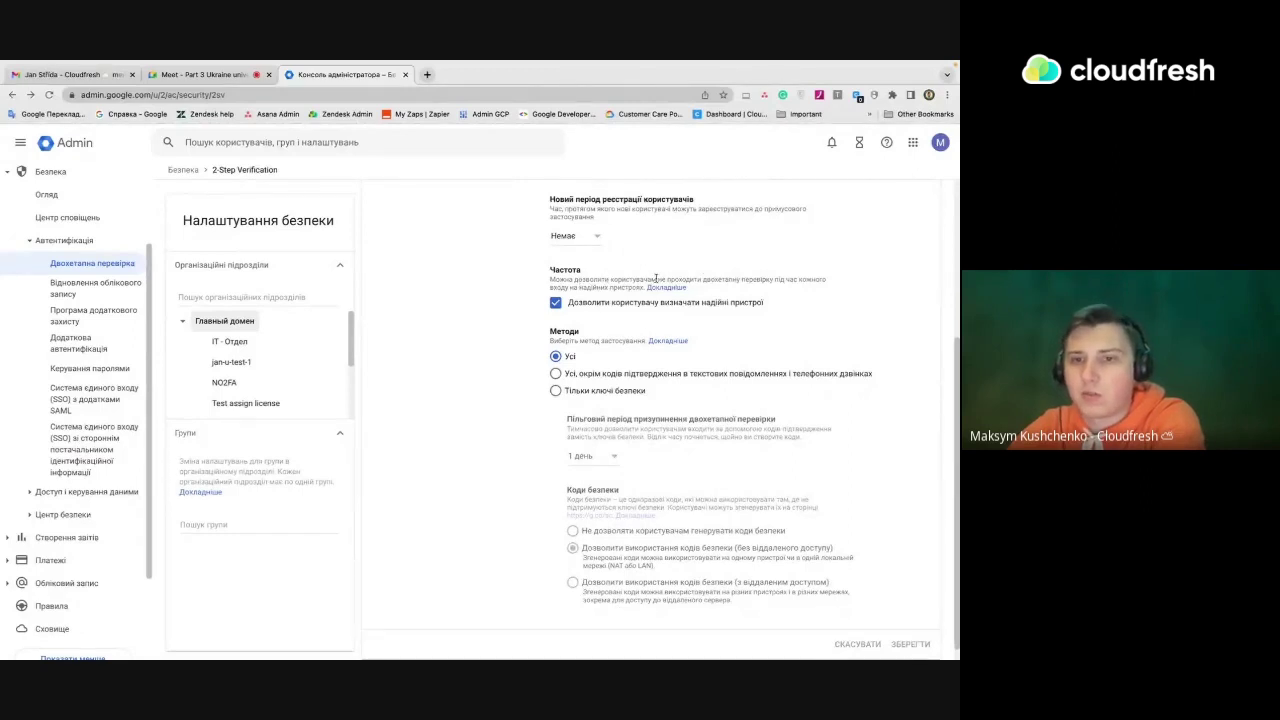
scroll(757, 278, "down", 1)
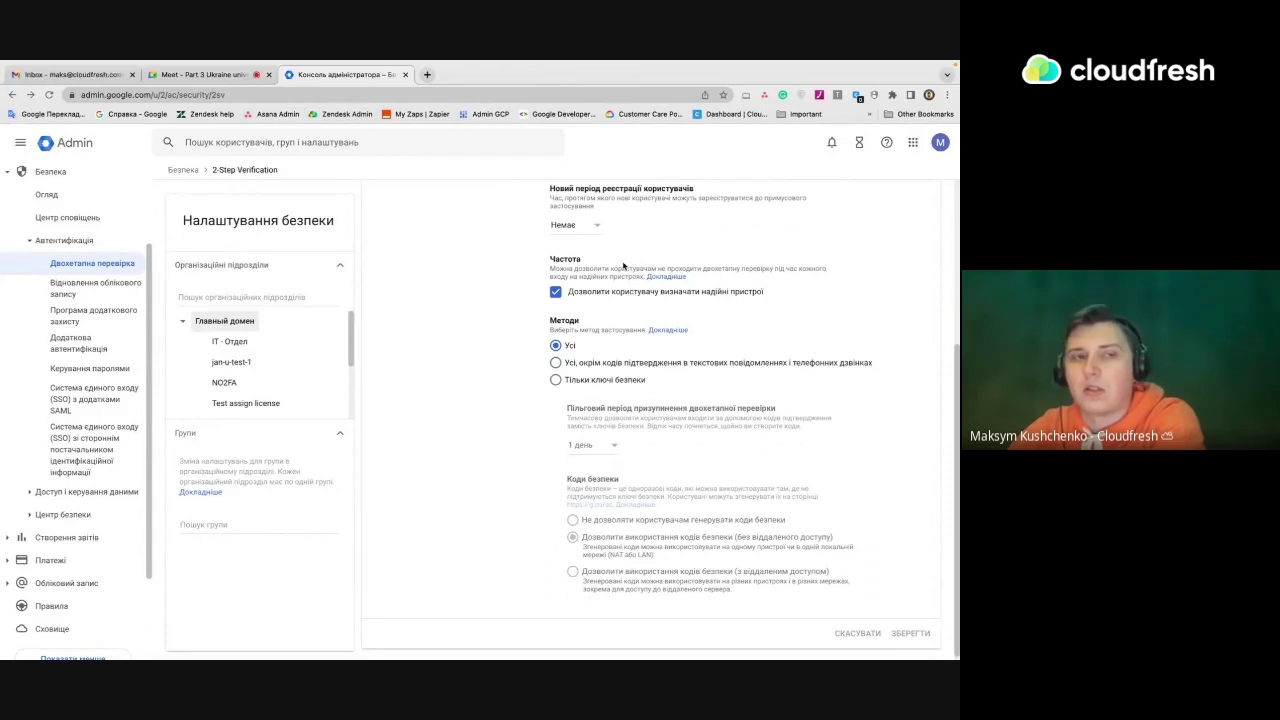
scroll(623, 265, "down", 1)
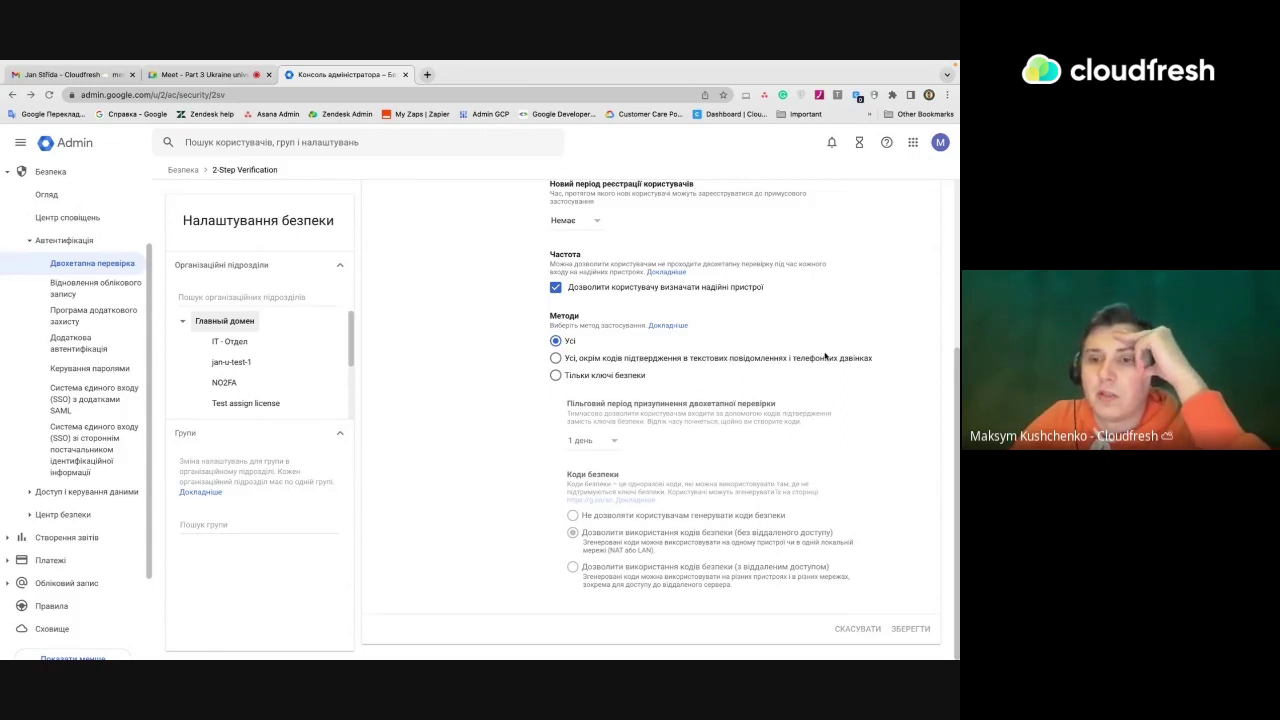
- Under Methods, switch from 'all except text and call codes' to 'Тільки ключі безпеки' (security keys only)
left_click(643, 357)
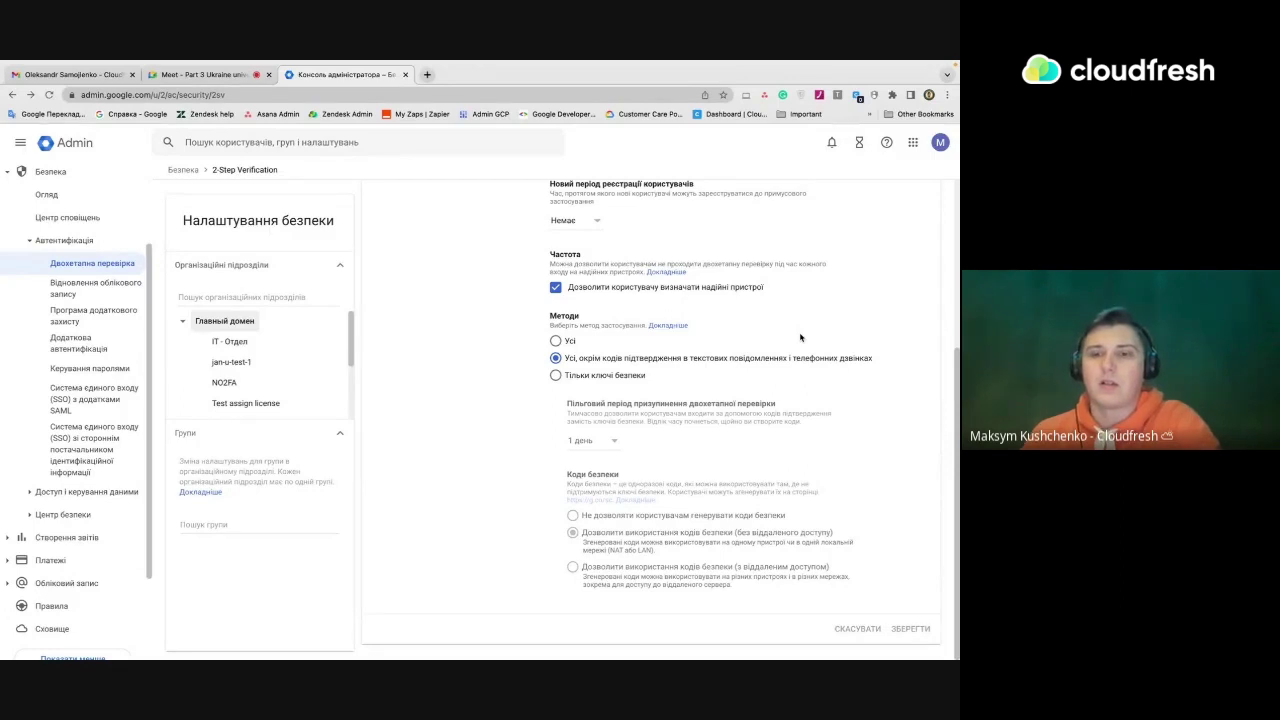
left_click(604, 376)
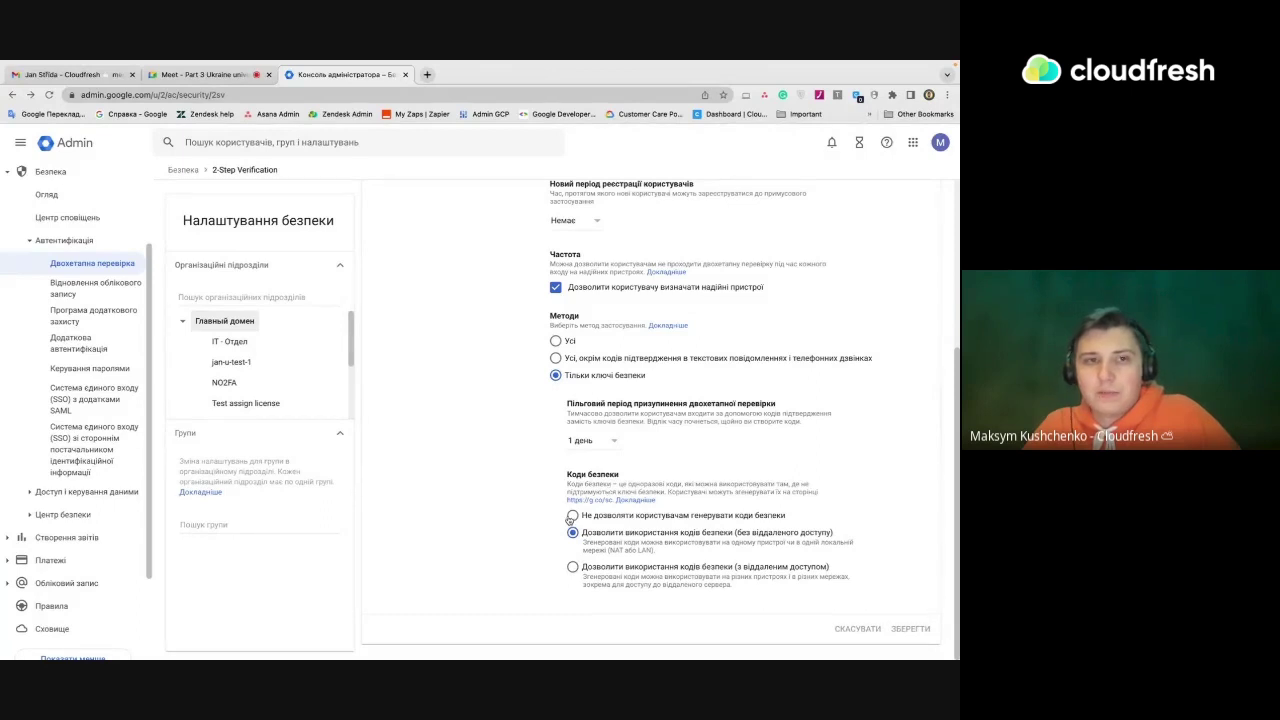
scroll(575, 420, "up", 3)
scroll(578, 319, "down", 1)
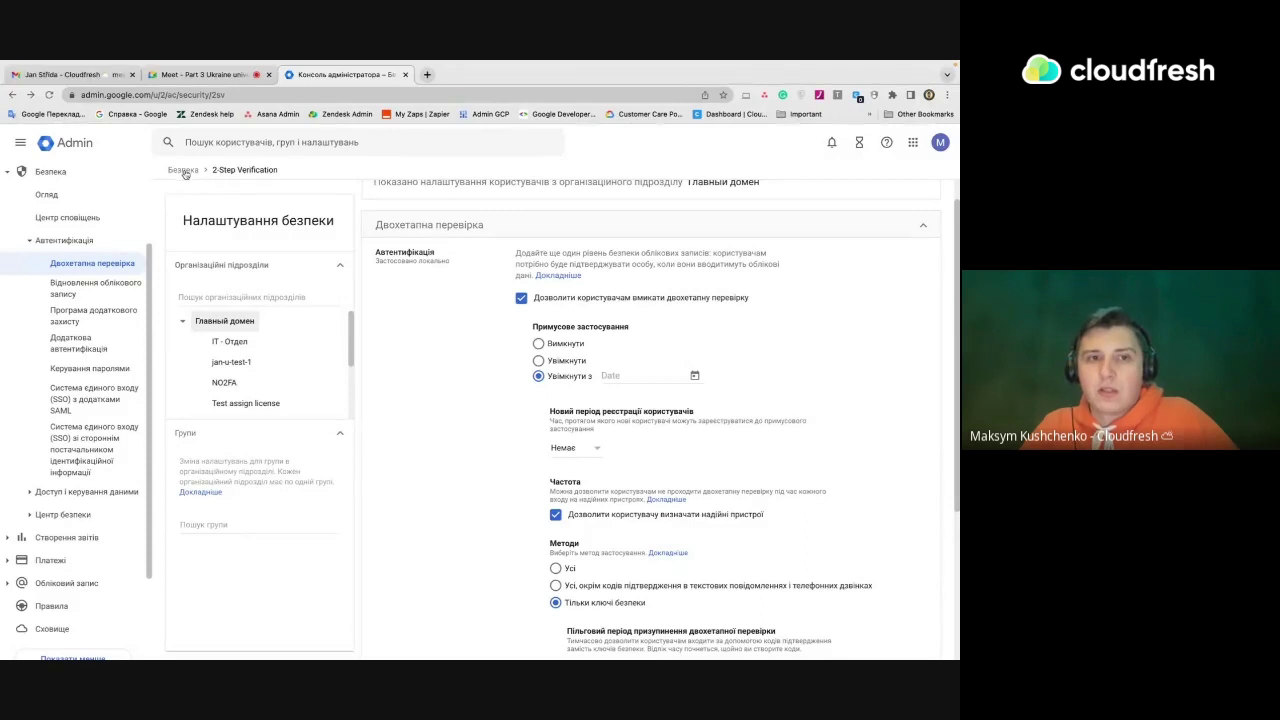
- In the Meet call, turn the microphone and camera off, then back on
left_click(237, 80)
left_click(384, 637)
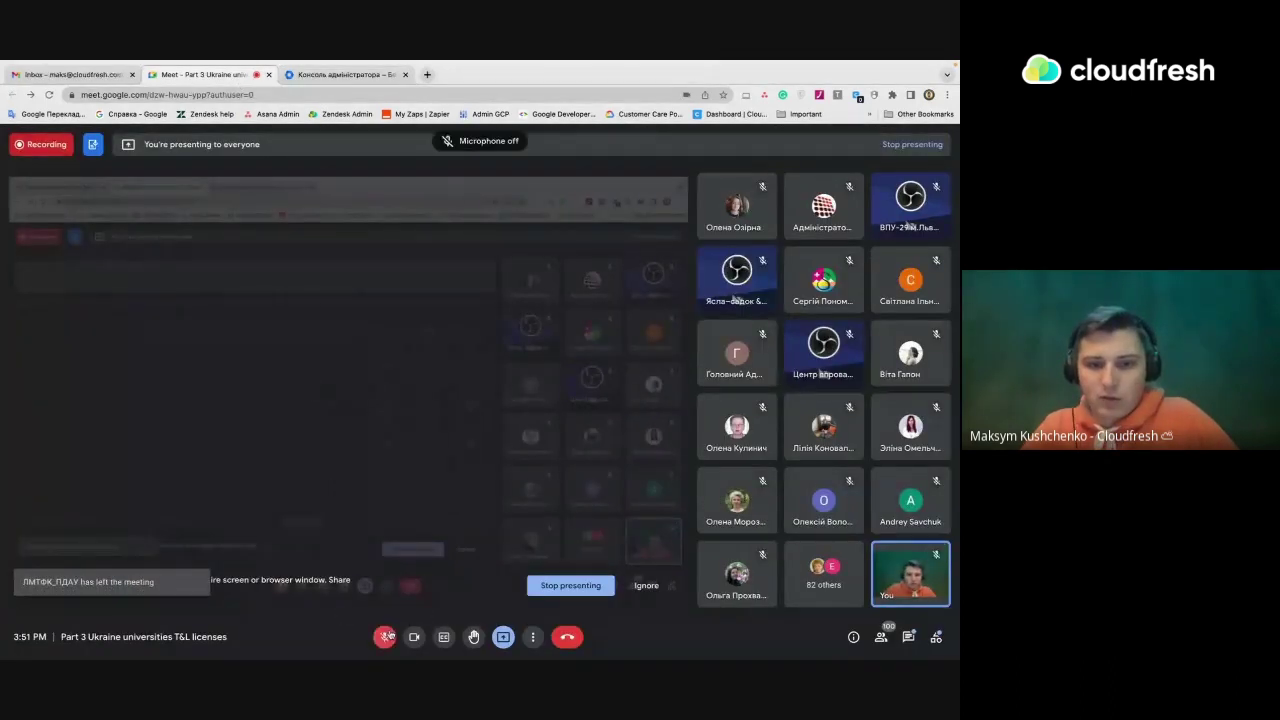
left_click(412, 637)
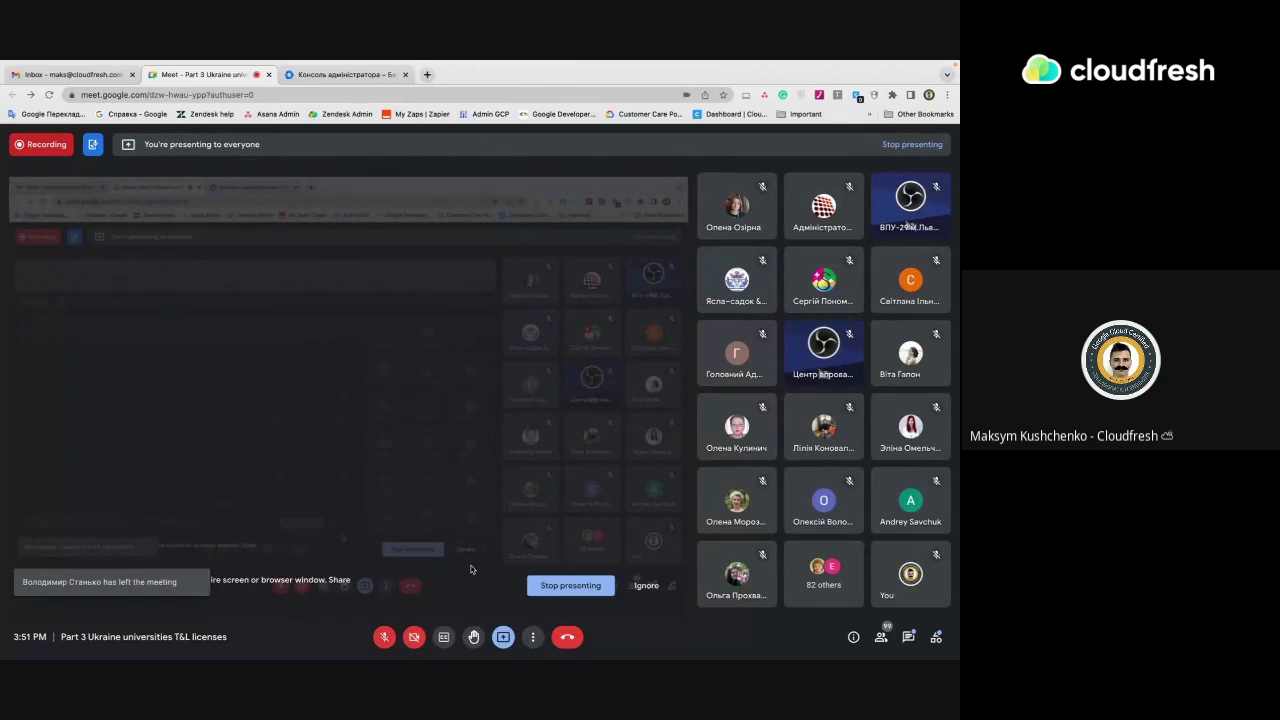
left_click(384, 637)
left_click(413, 637)
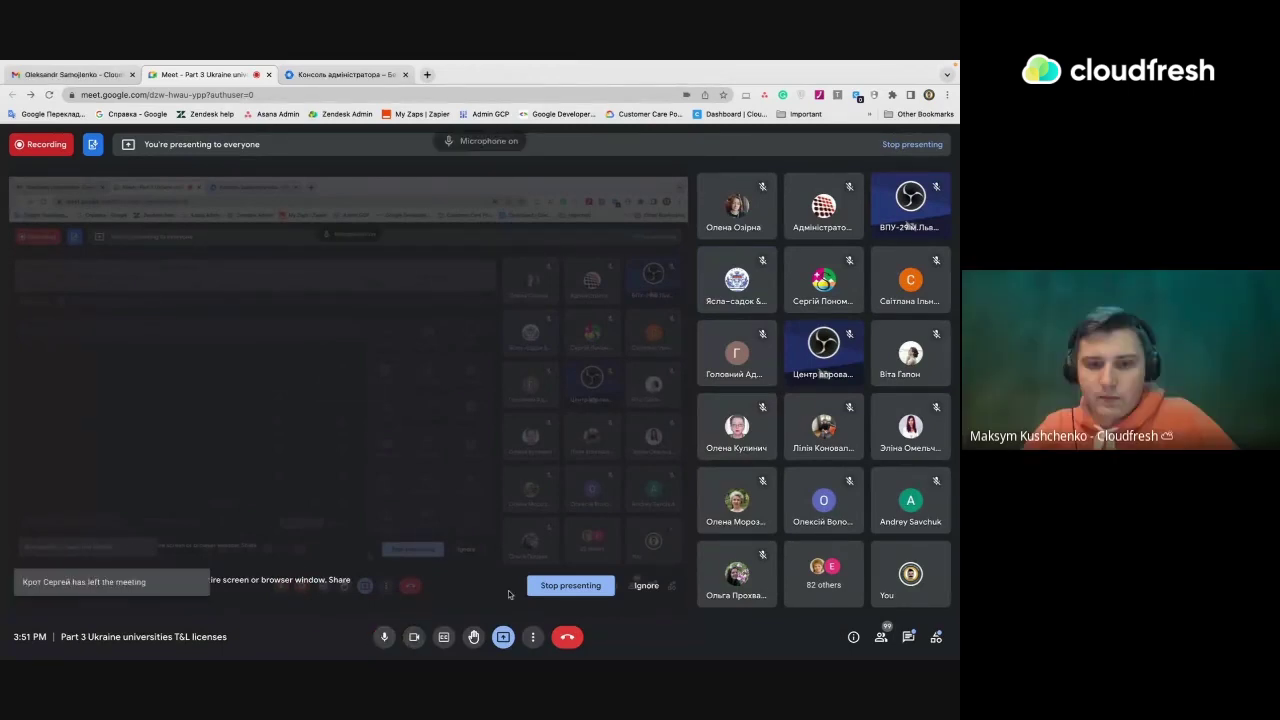
- Pop the Meet call into picture-in-picture and return to the 2-Step Verification settings
left_click(532, 634)
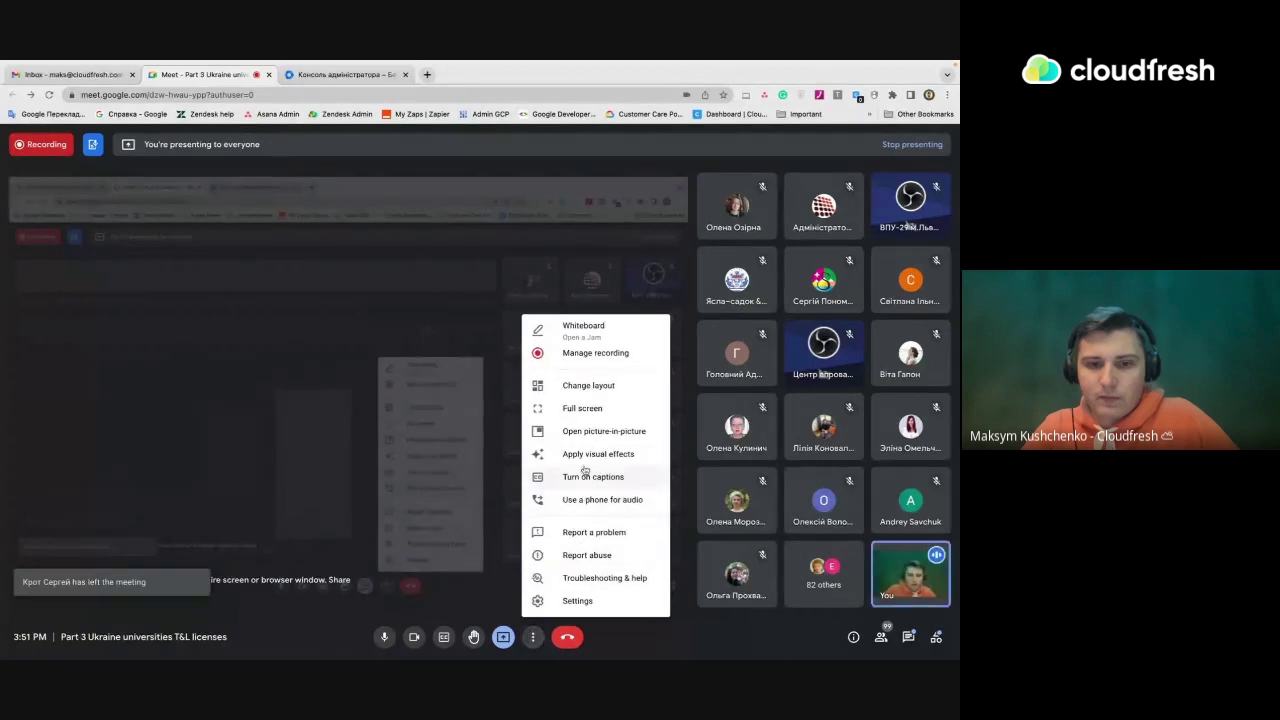
left_click(579, 434)
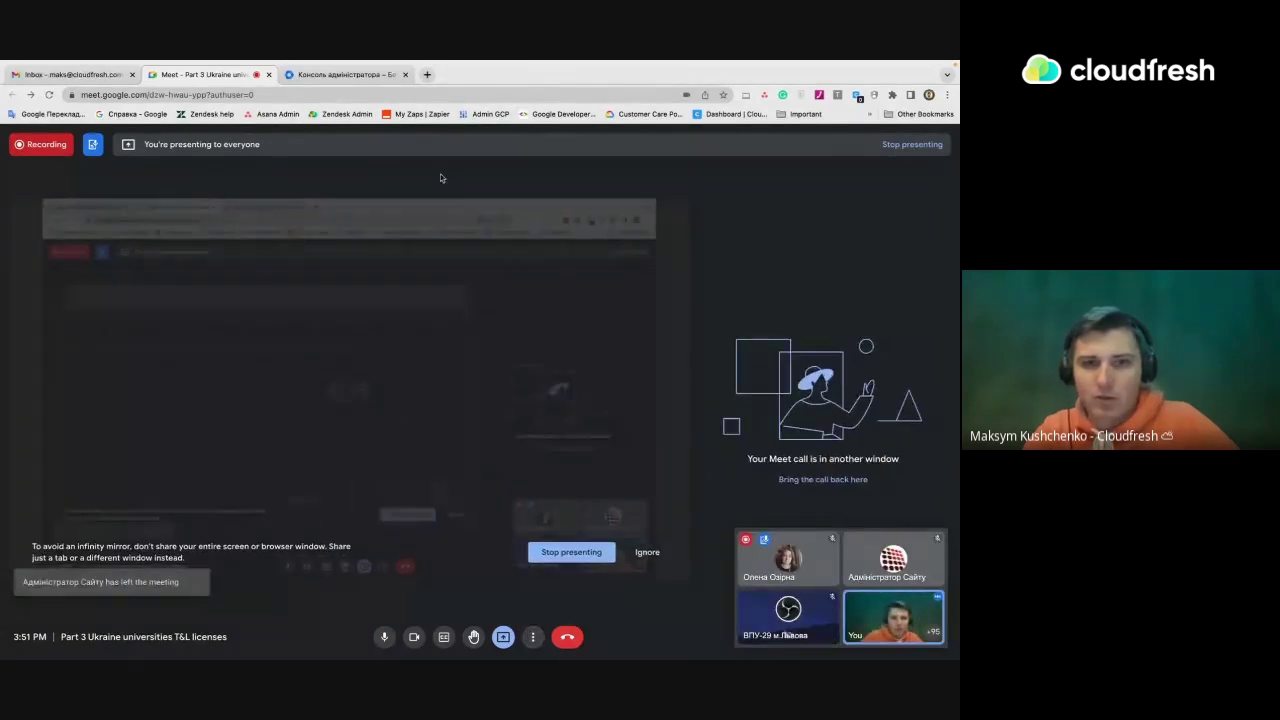
left_click(352, 77)
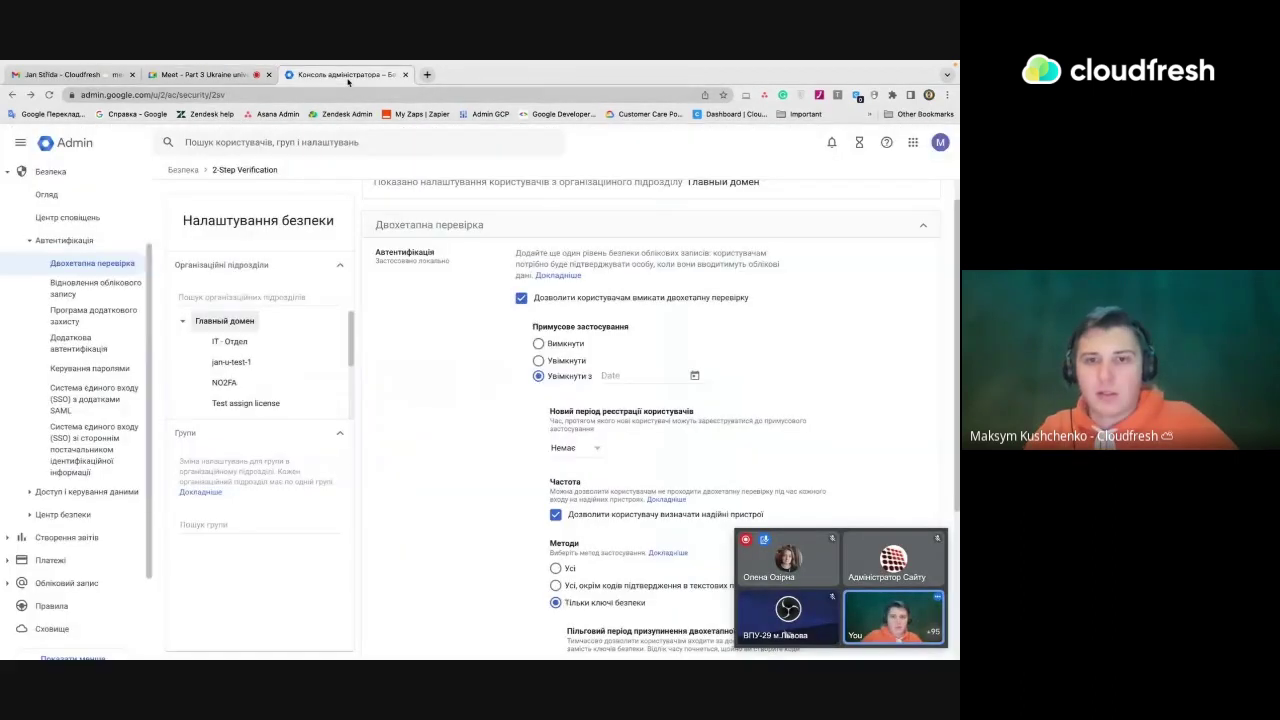
- From the Security overview, open the Password Management (Керування паролями) settings
left_click(180, 171)
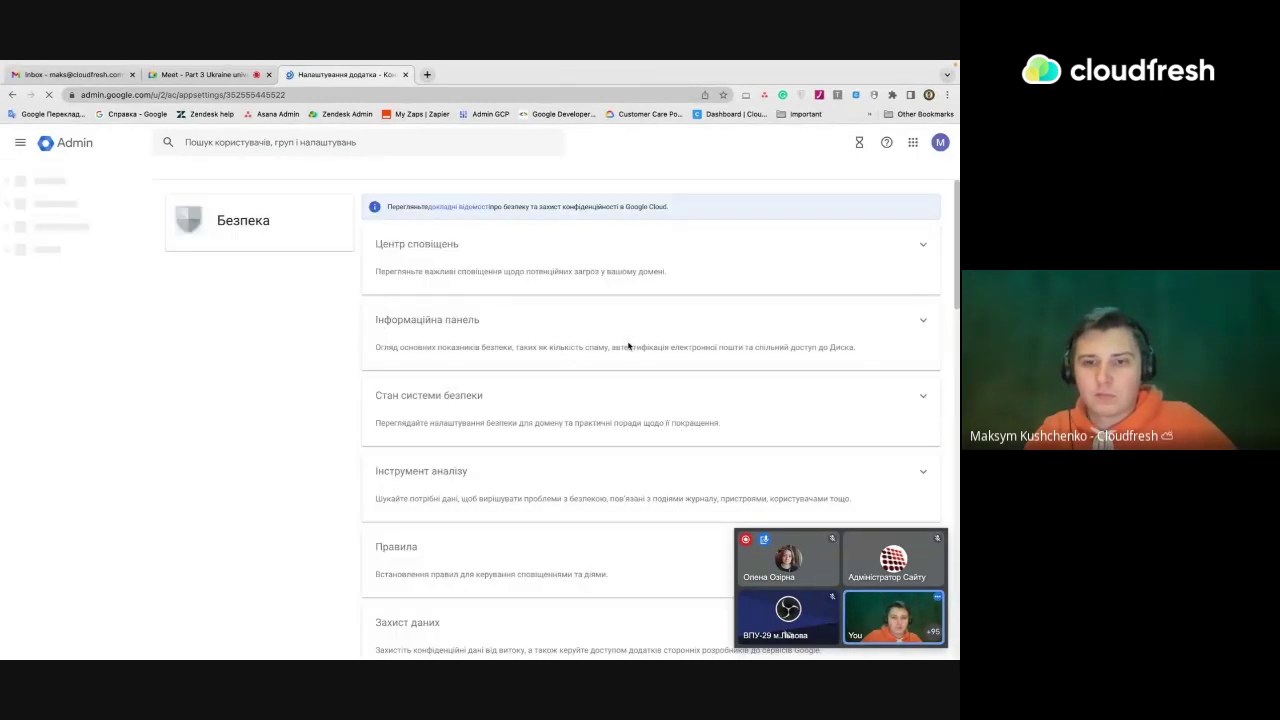
scroll(628, 346, "down", 5)
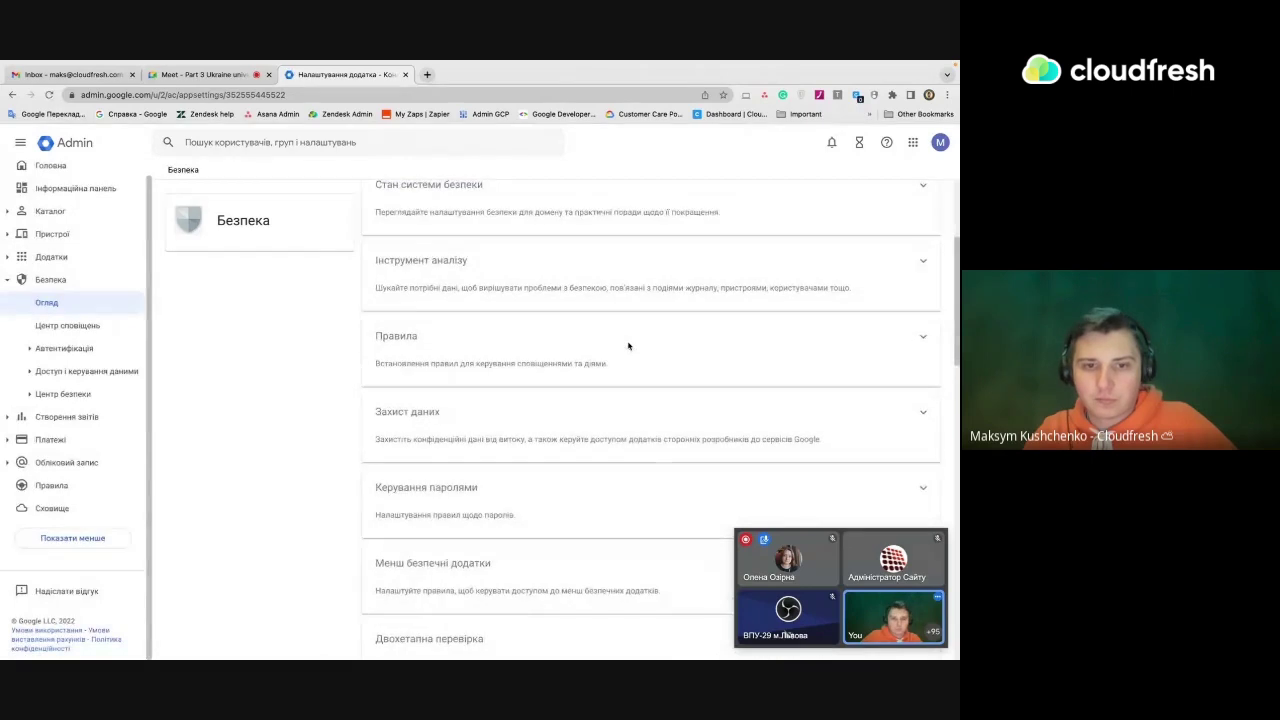
scroll(628, 346, "down", 1)
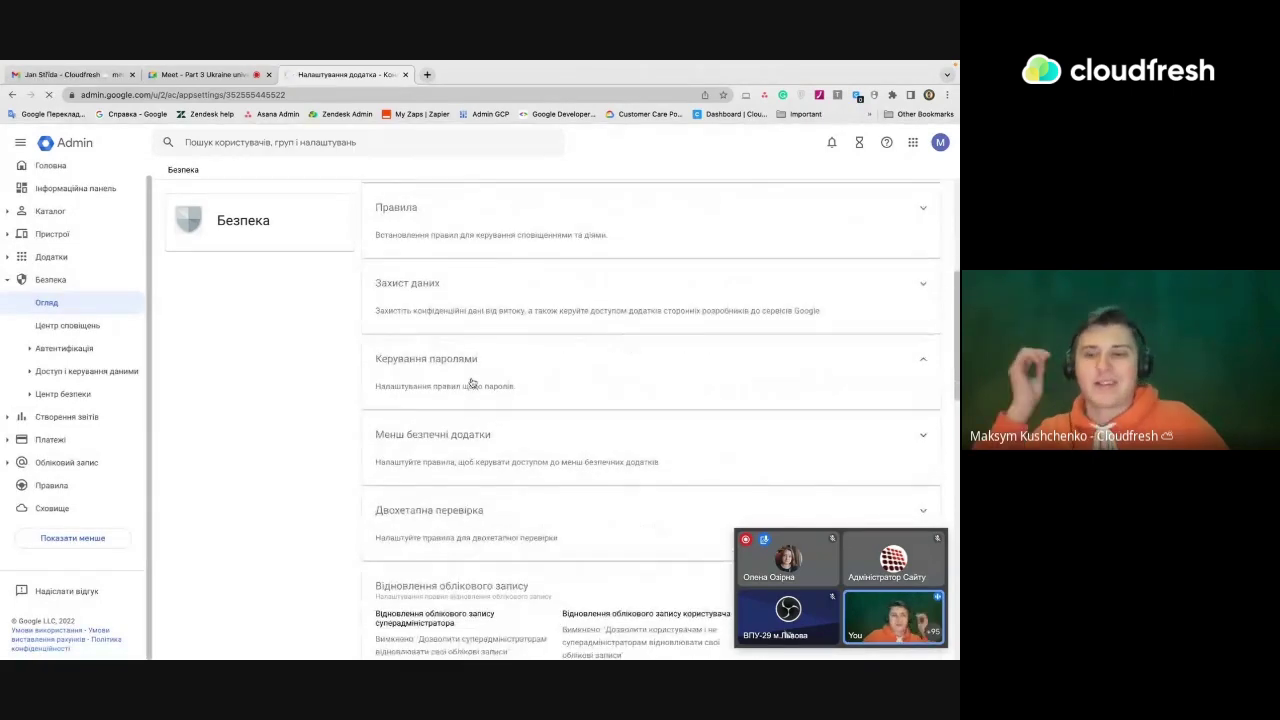
left_click(472, 383)
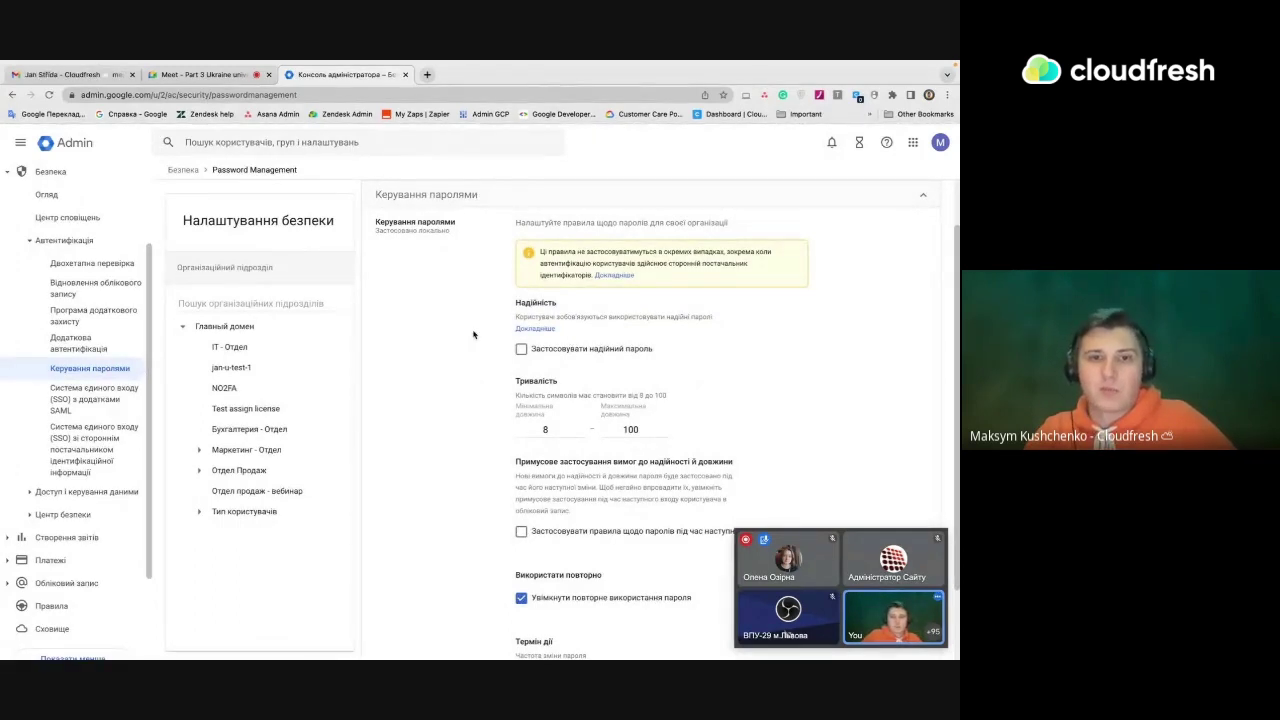
- Review the password length settings, including the 8–100 range hint and minimum length value
scroll(474, 335, "up", 1)
scroll(474, 335, "down", 2)
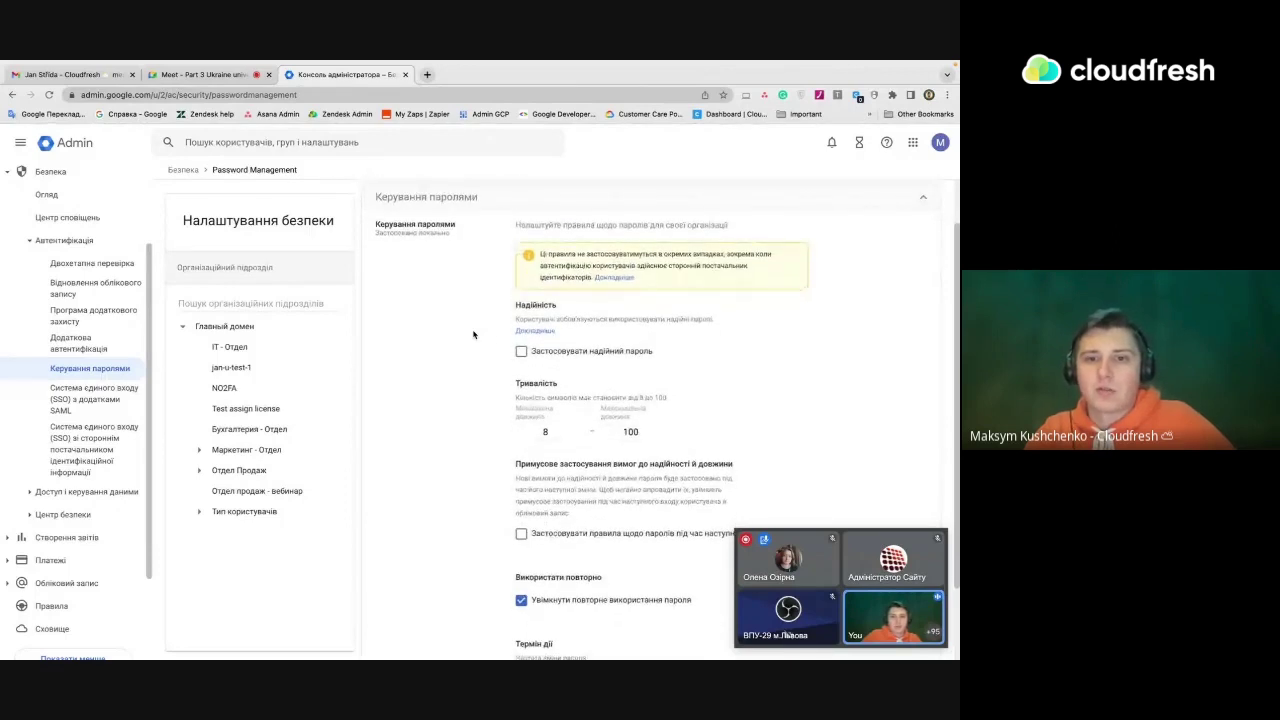
scroll(582, 343, "down", 1)
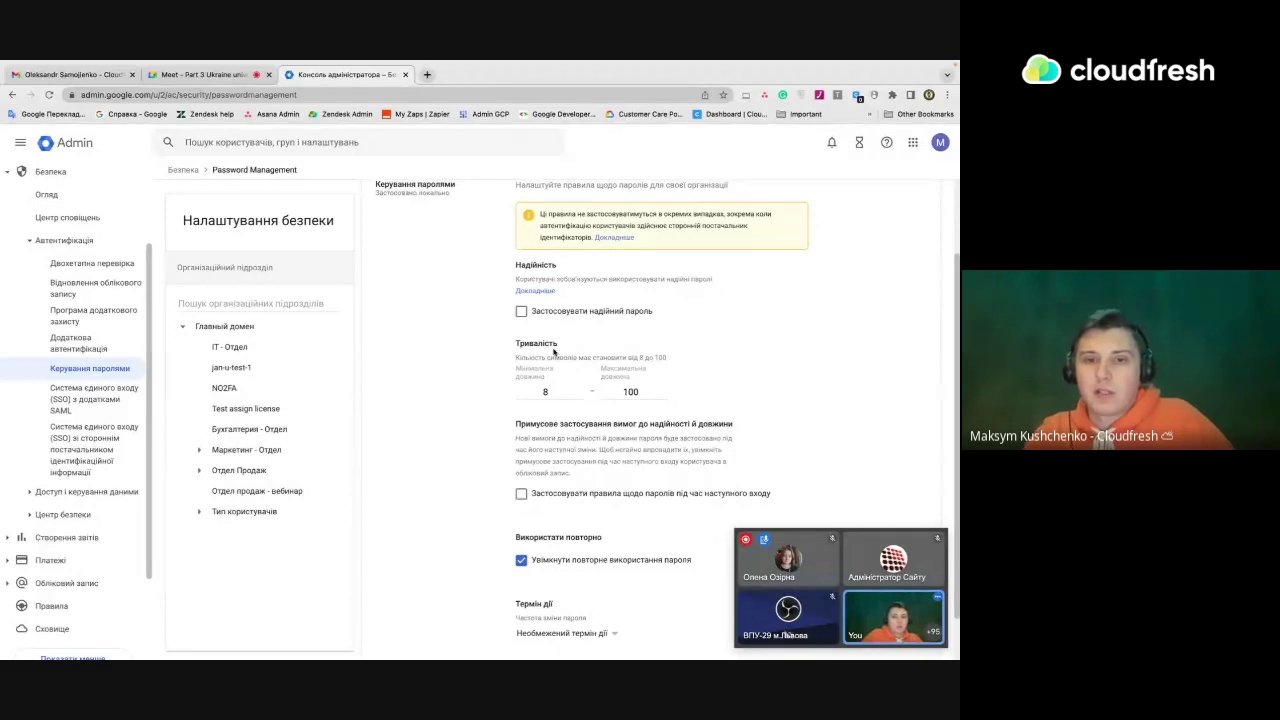
left_click_drag(527, 358, 616, 358)
left_click(616, 358)
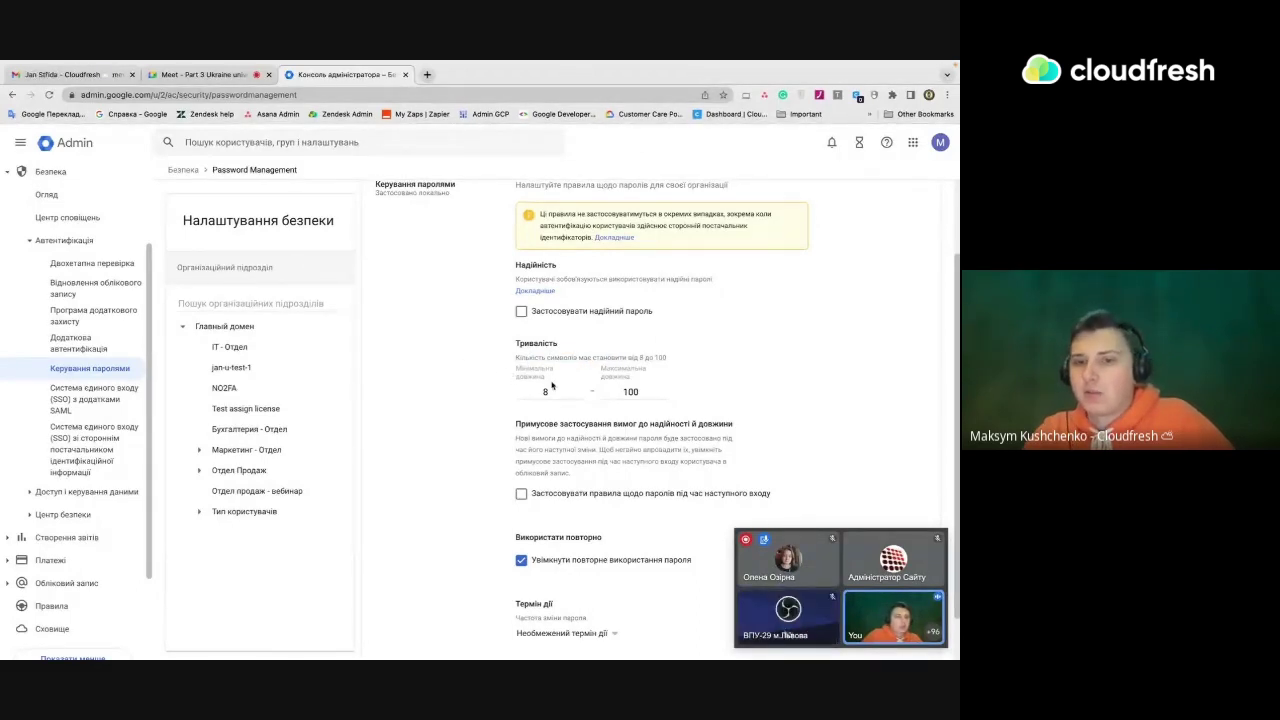
scroll(601, 372, "down", 1)
left_click(566, 379)
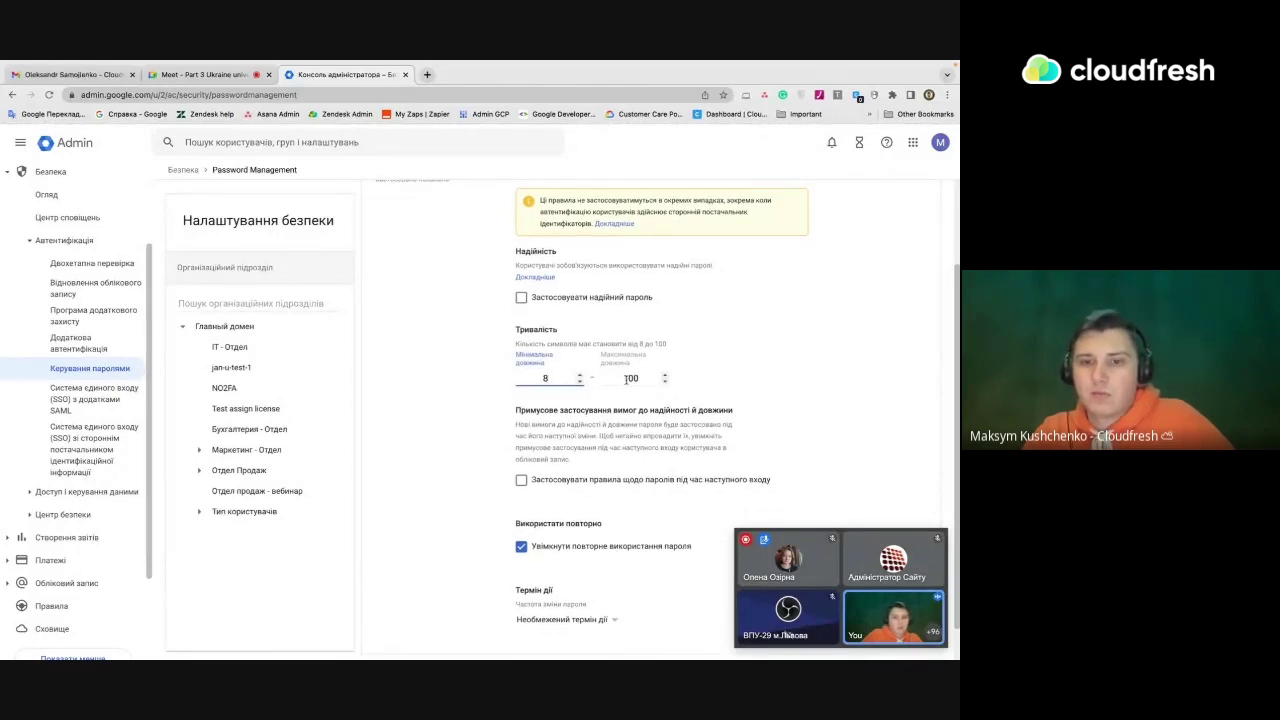
scroll(634, 379, "down", 1)
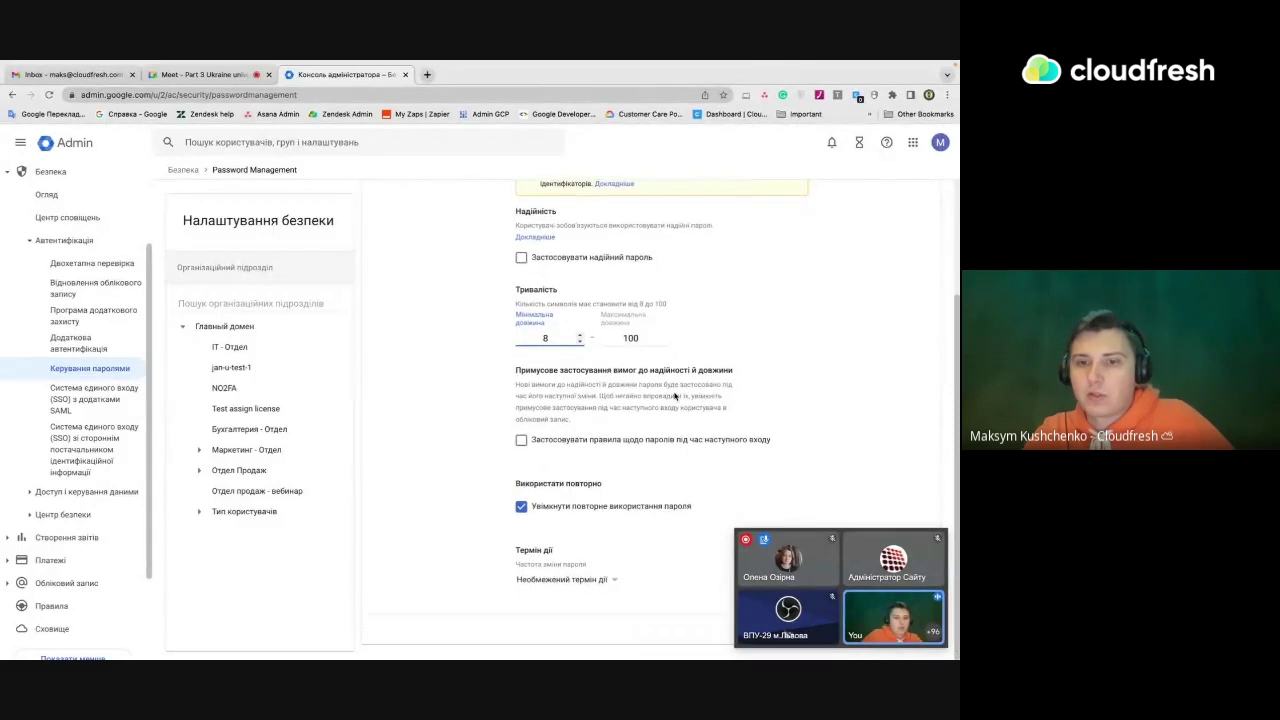
scroll(674, 395, "up", 2)
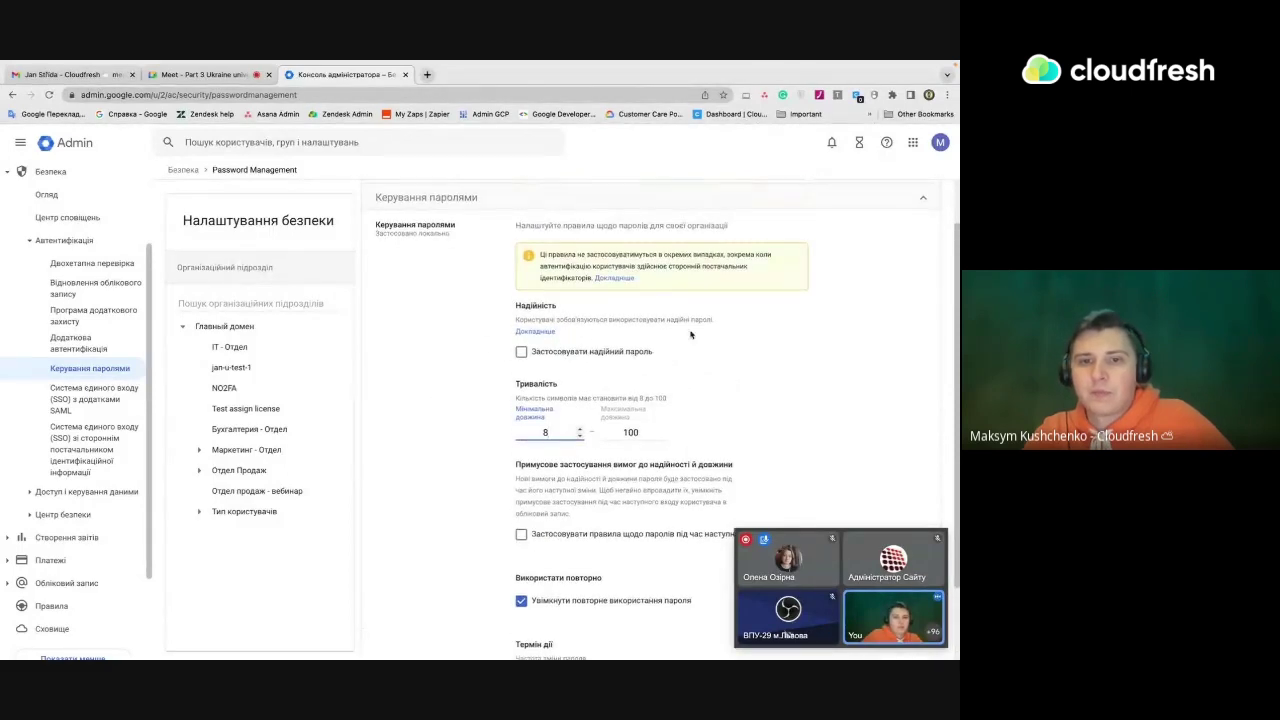
left_click(518, 360)
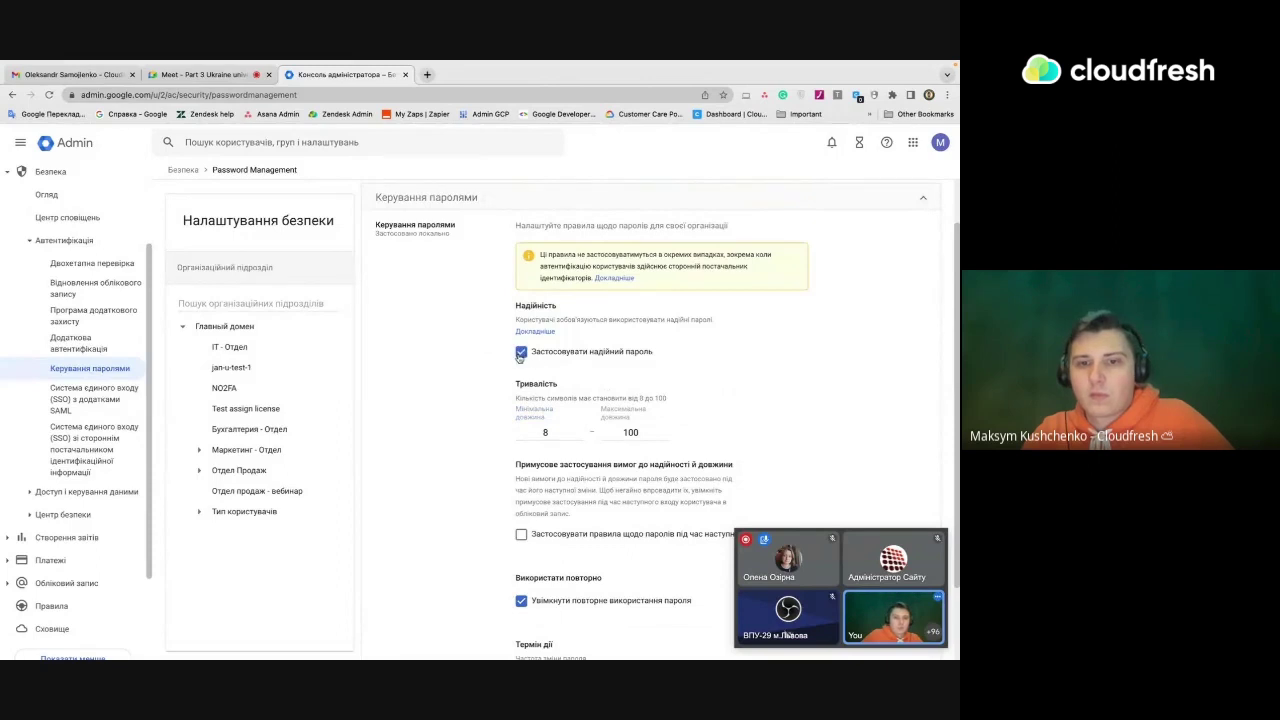
scroll(564, 353, "down", 2)
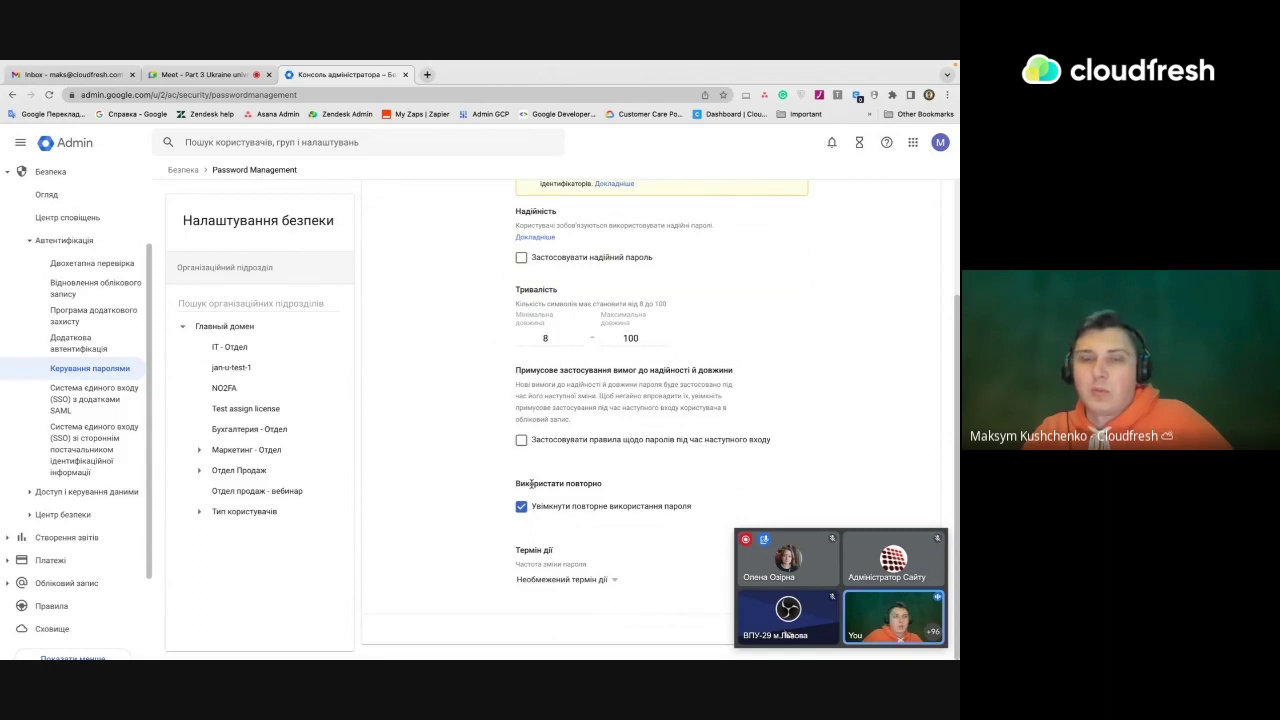
- Set the password expiry period (Термін дії) to 30 днів and review the remaining options
left_click(560, 581)
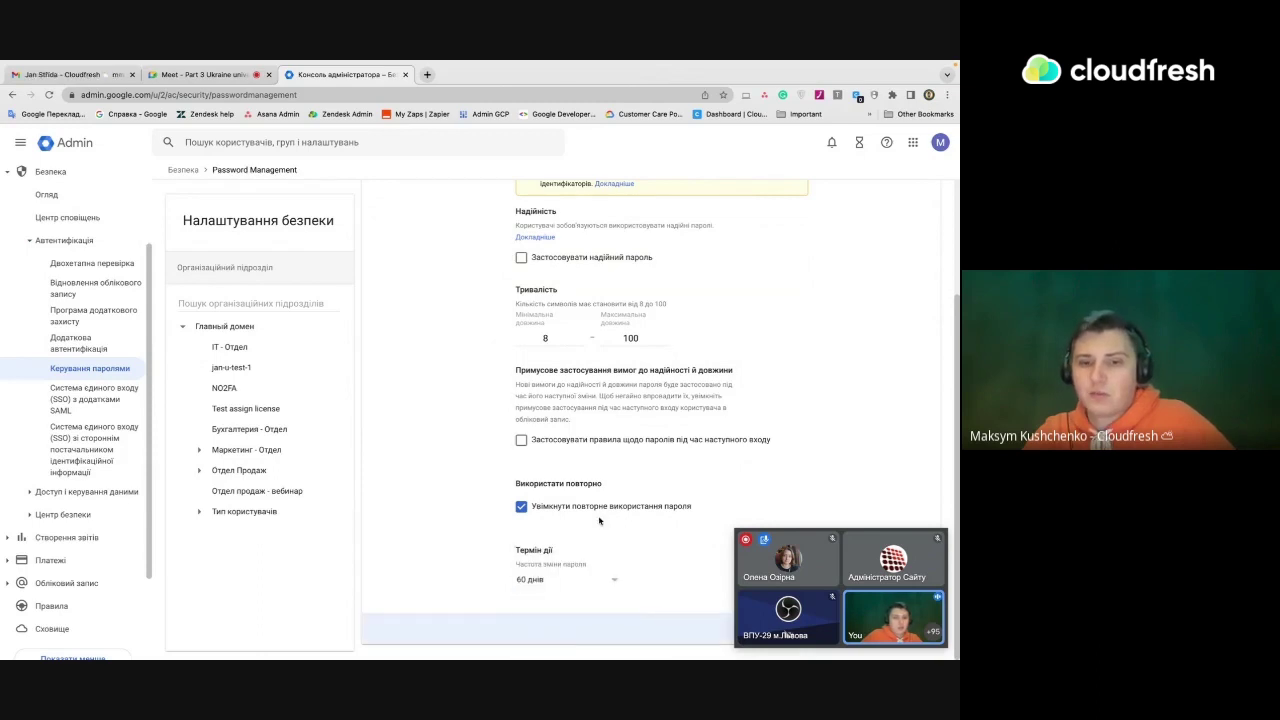
mouse_move(778, 553)
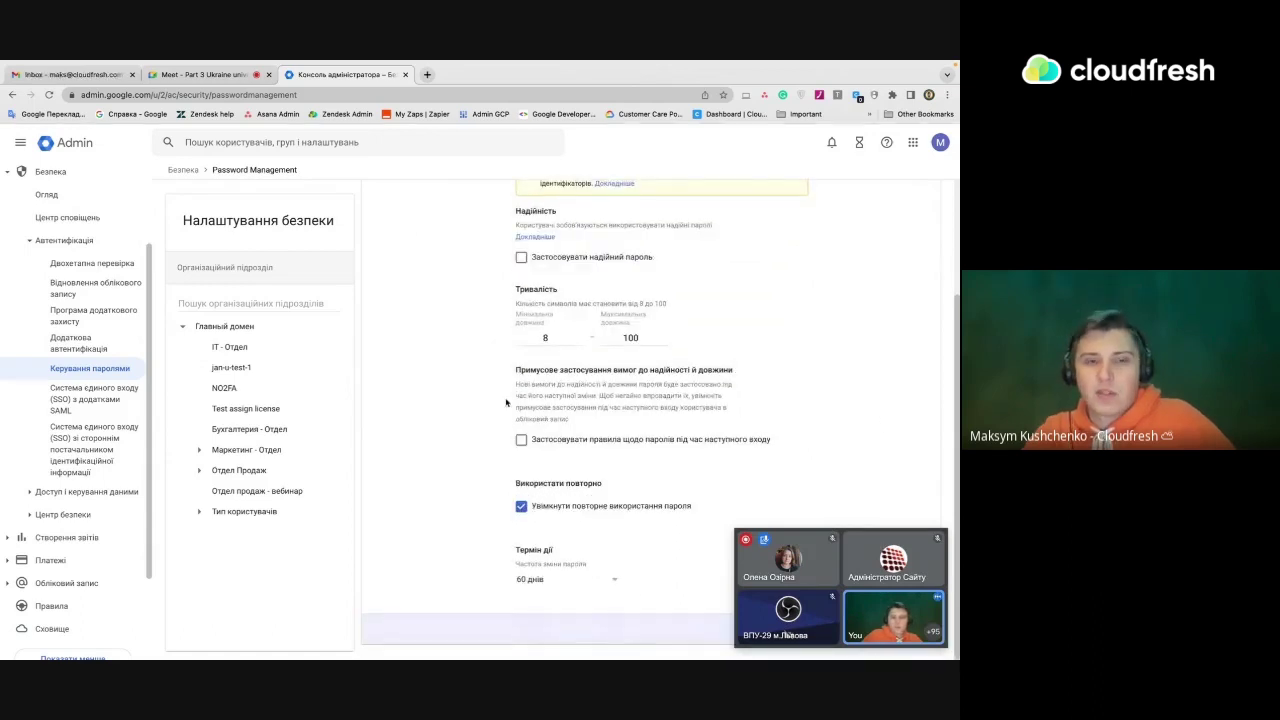
left_click(545, 574)
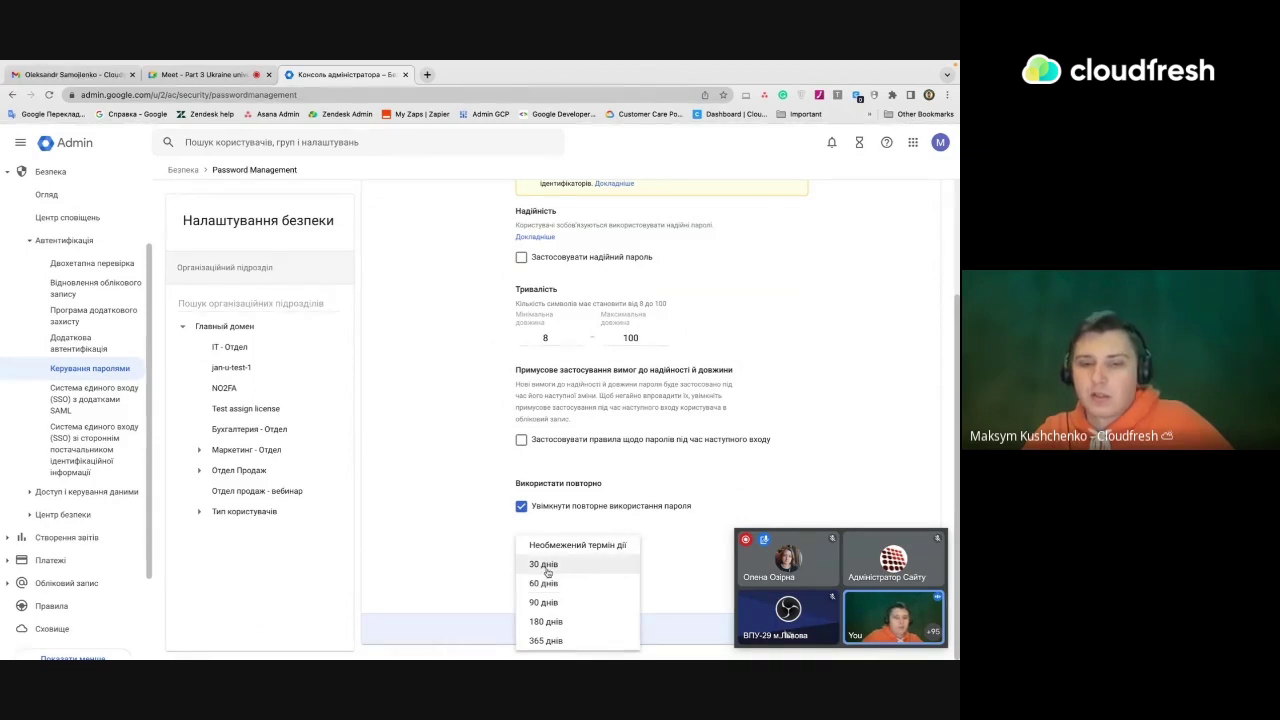
left_click(547, 566)
left_click(545, 578)
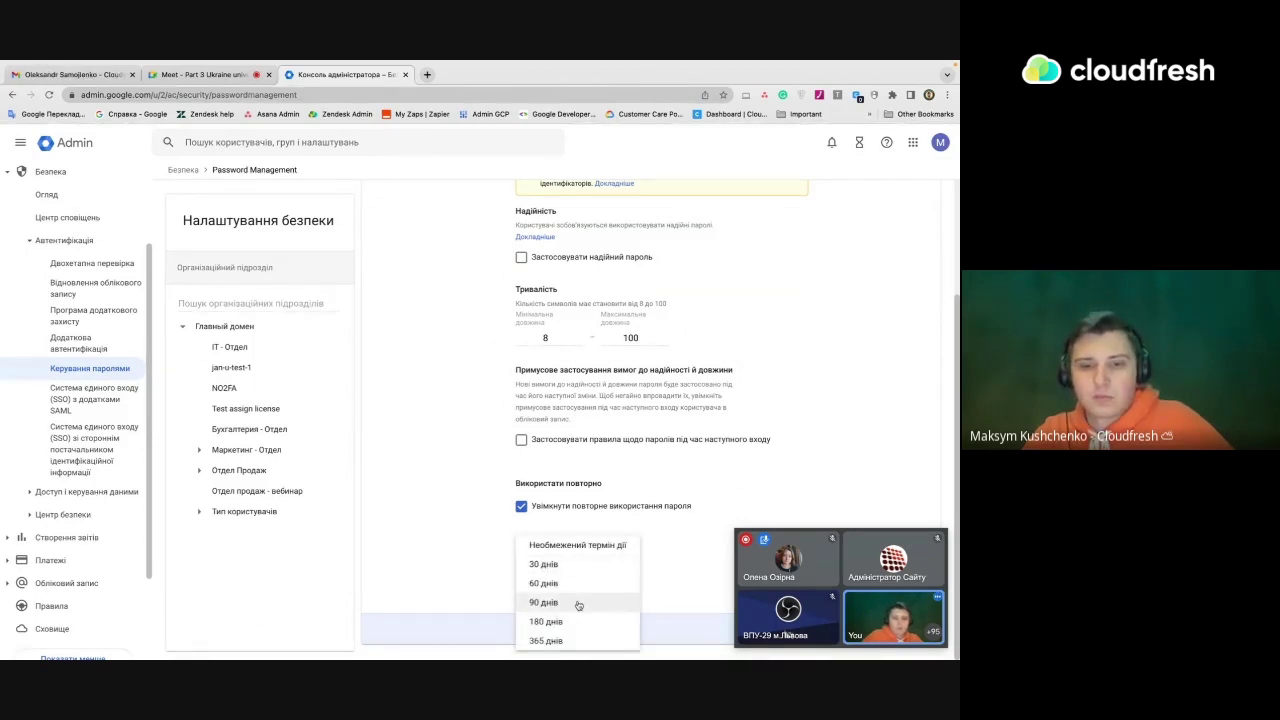
left_click(492, 515)
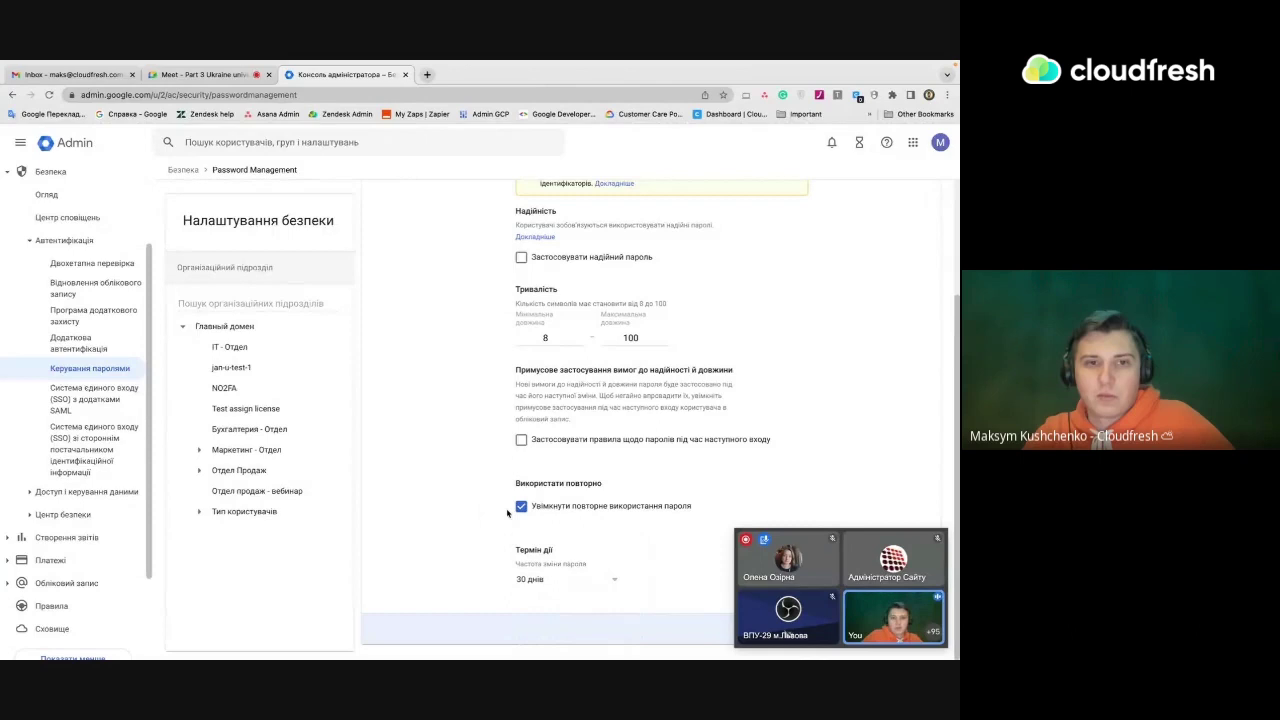
scroll(507, 513, "up", 3)
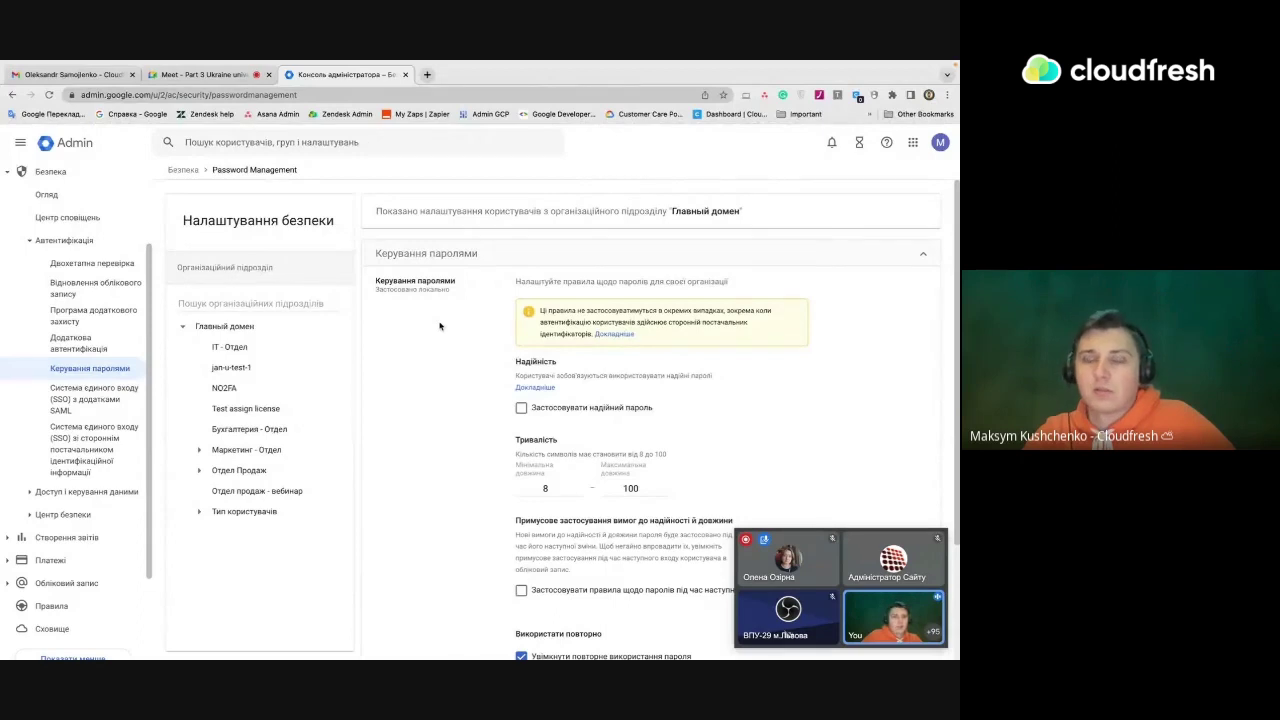
scroll(439, 325, "down", 2)
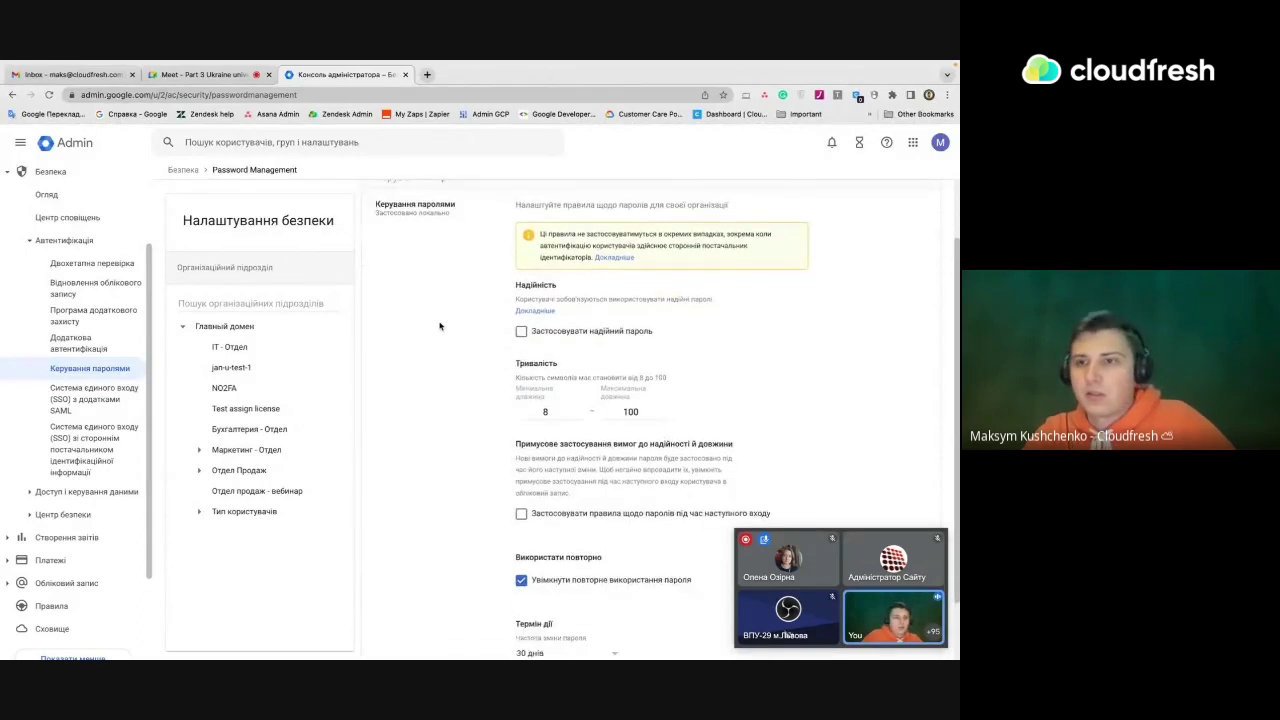
scroll(439, 325, "up", 2)
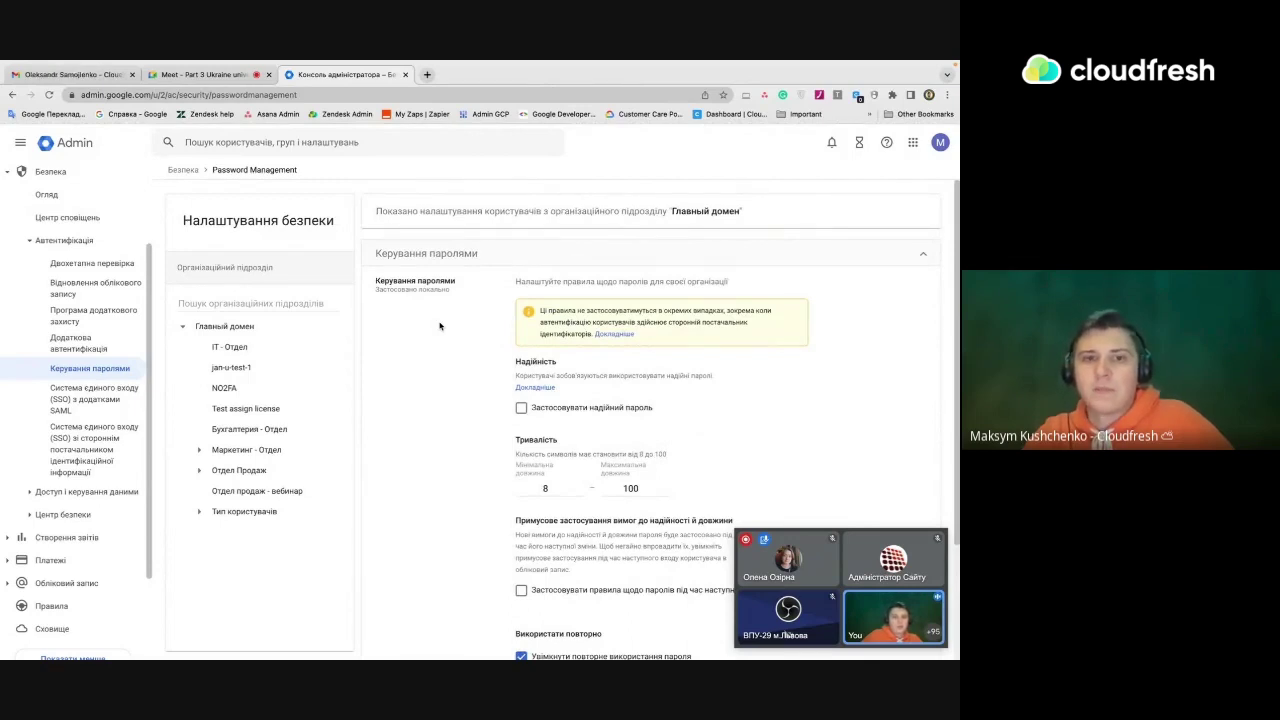
scroll(439, 325, "down", 4)
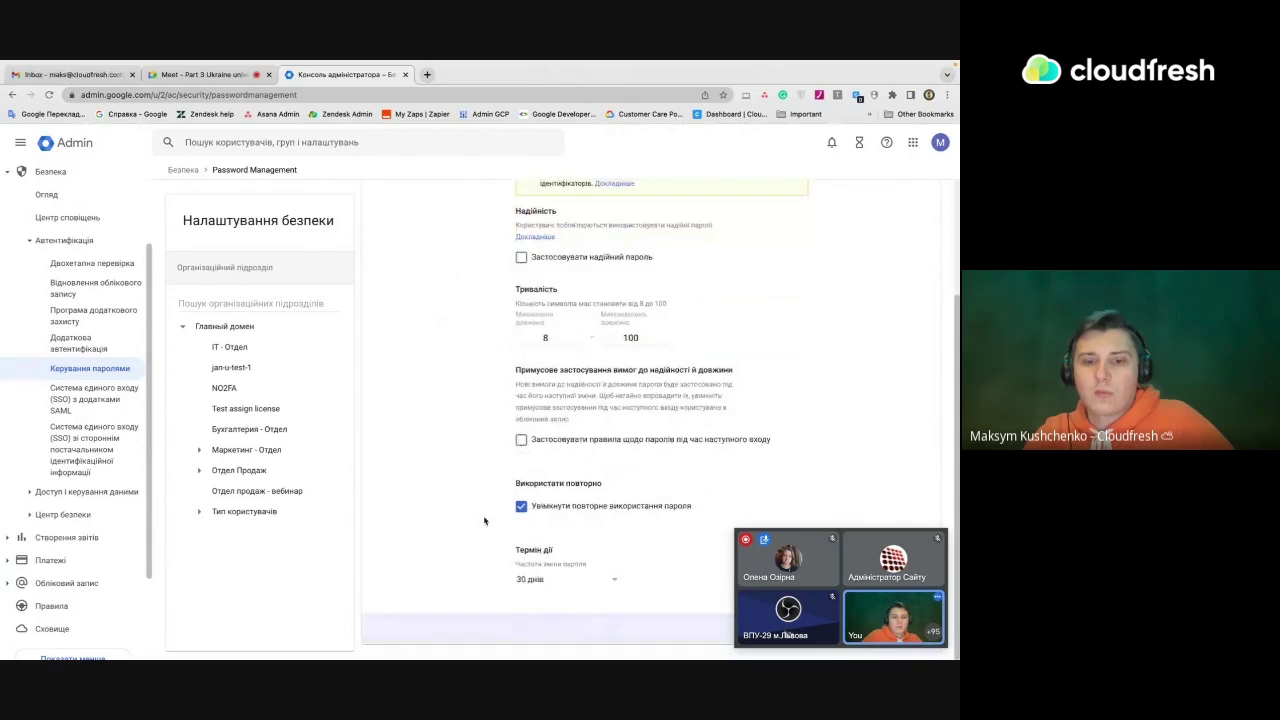
scroll(457, 497, "up", 4)
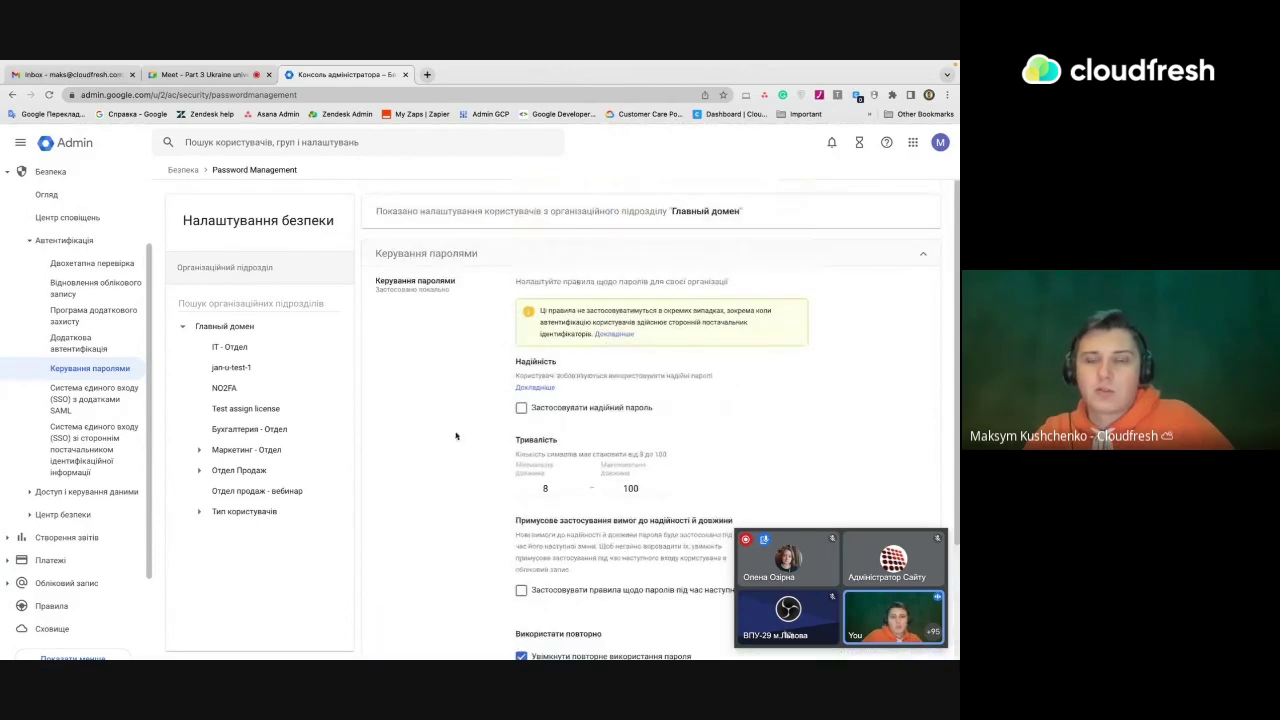
- Cancel the unsaved 30-day expiry change with СКАСУВАТИ and go back to the Безпека overview
left_click(184, 172)
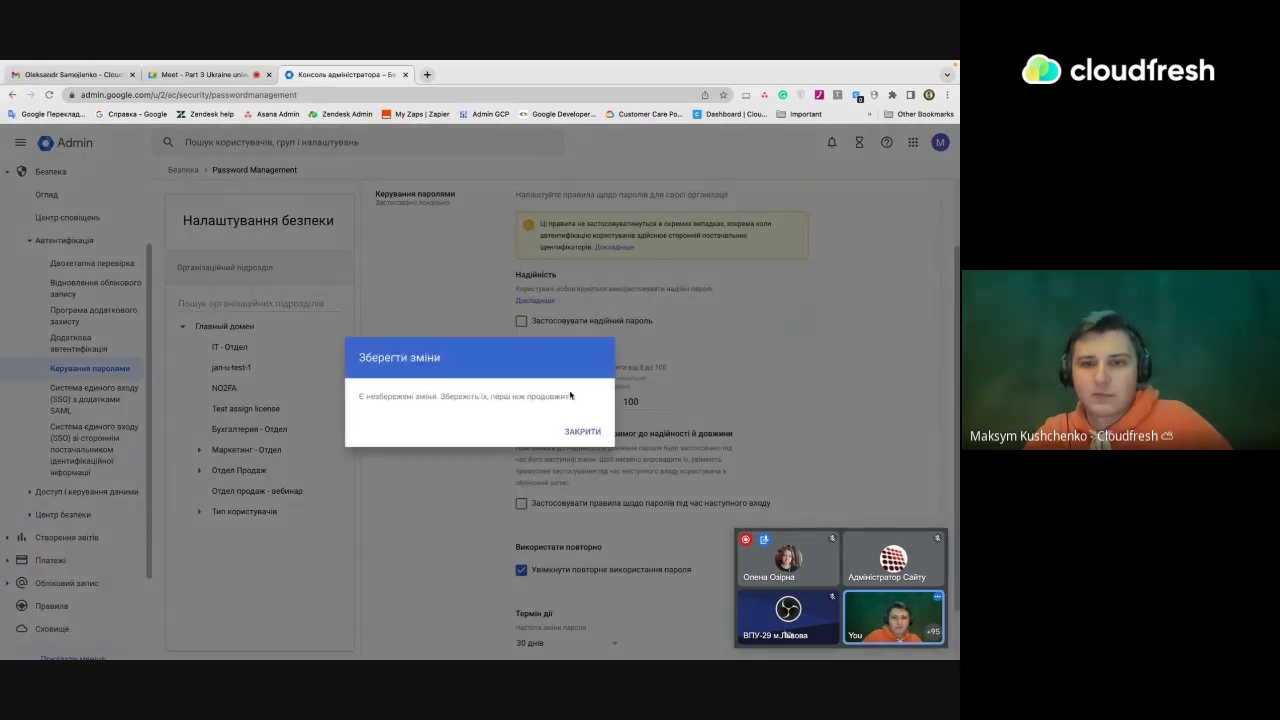
left_click(572, 421)
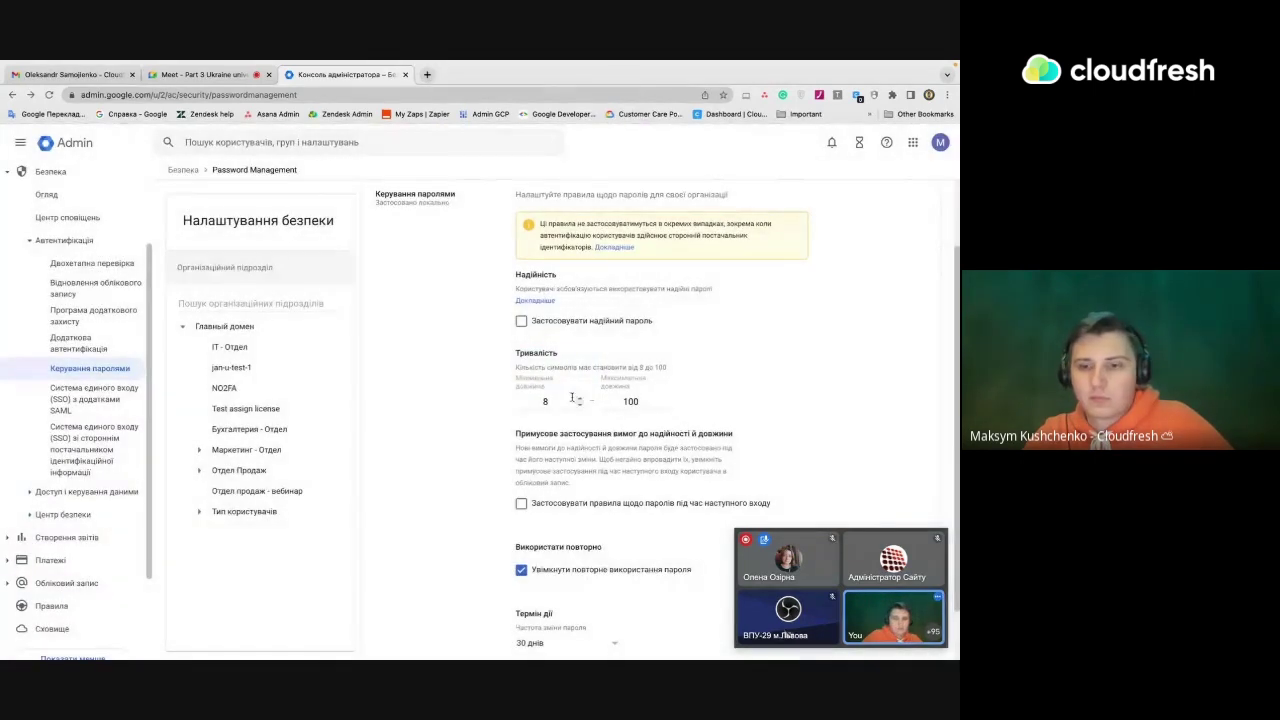
left_click_drag(865, 575, 808, 385)
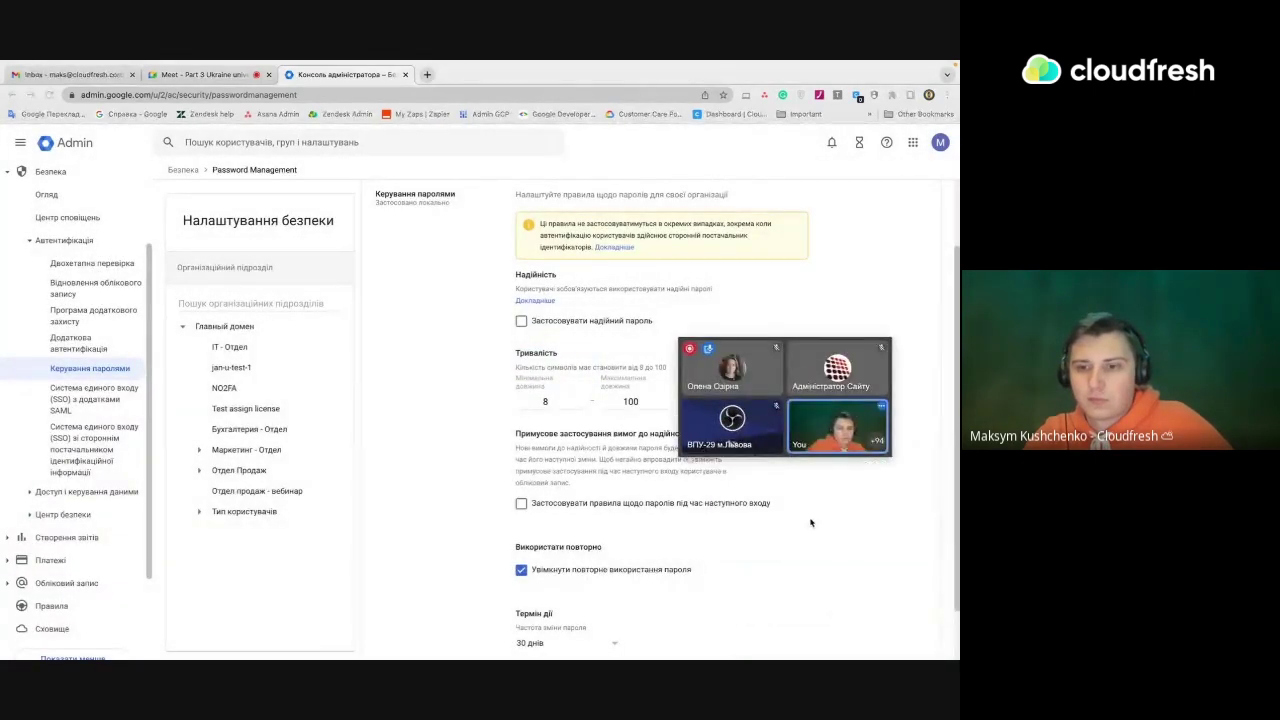
scroll(813, 524, "down", 2)
left_click(858, 627)
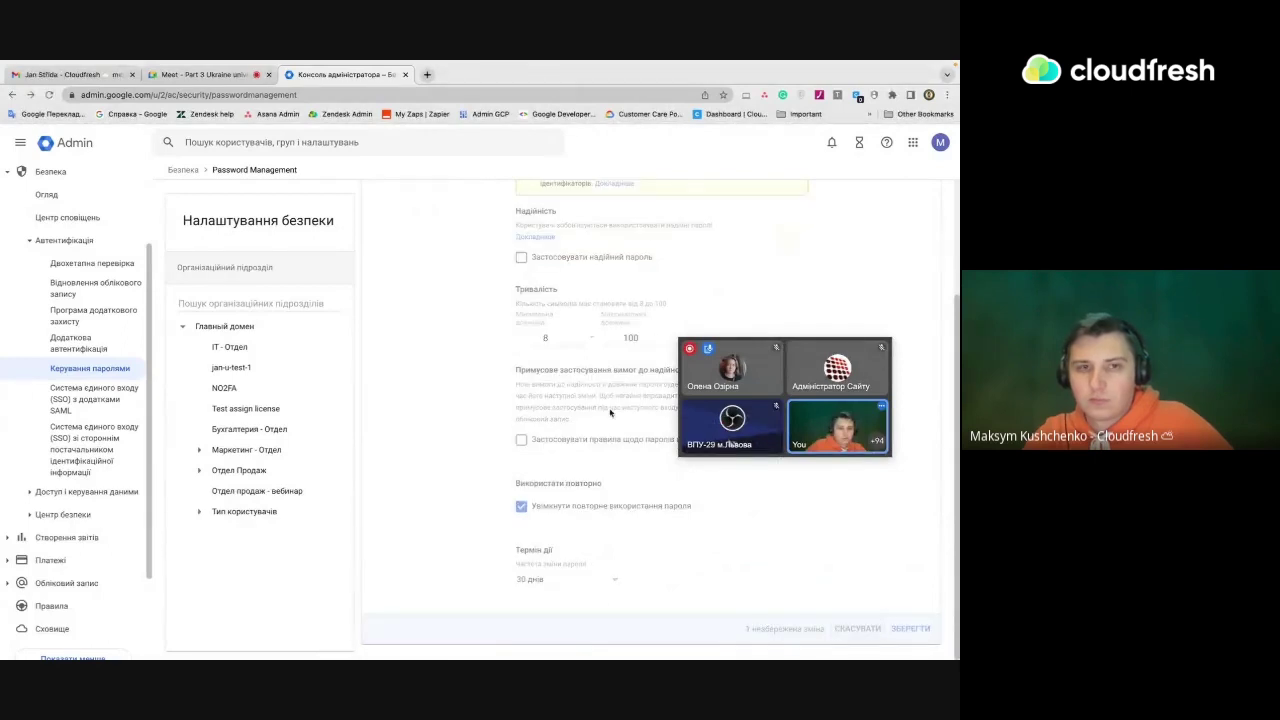
left_click(189, 171)
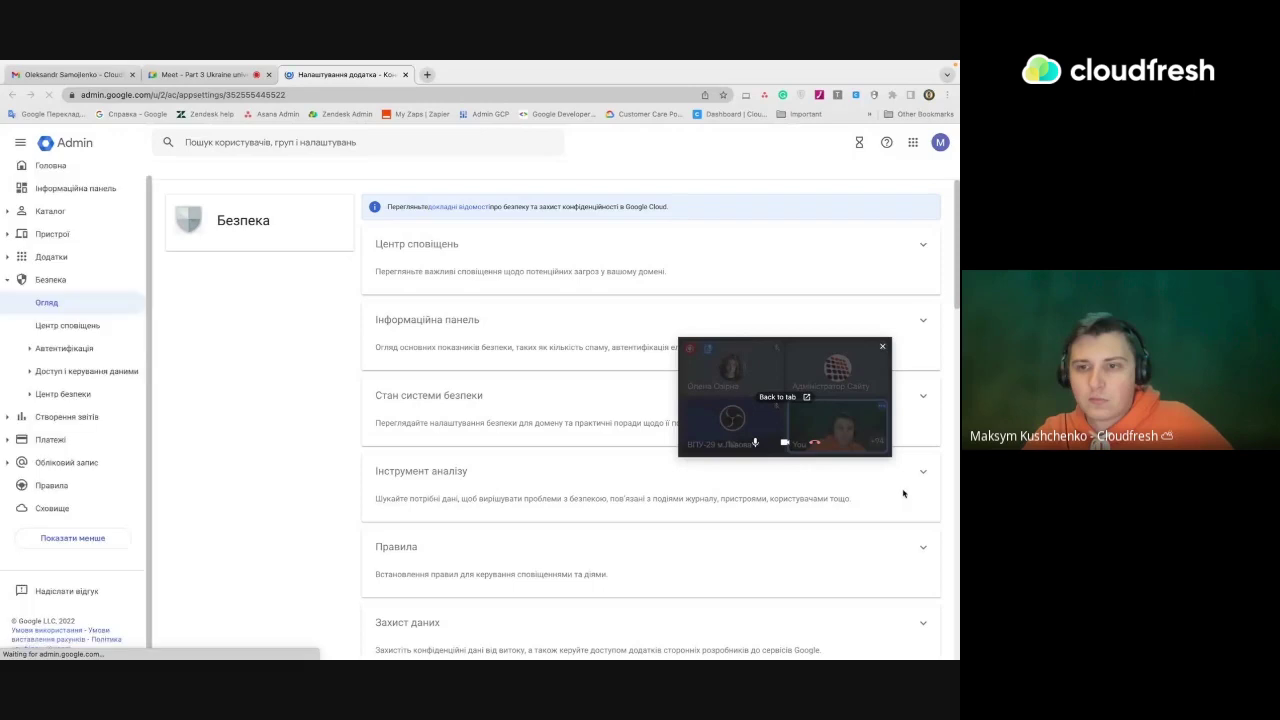
left_click_drag(763, 370, 943, 522)
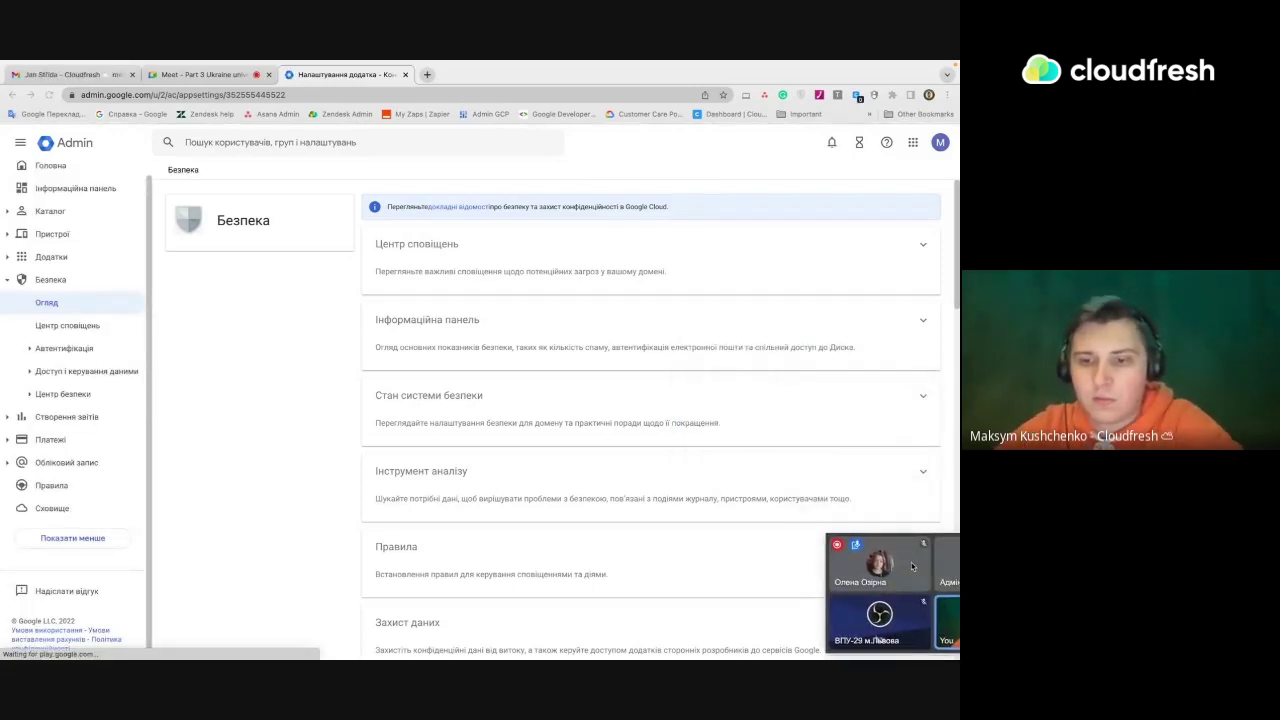
scroll(669, 427, "down", 10)
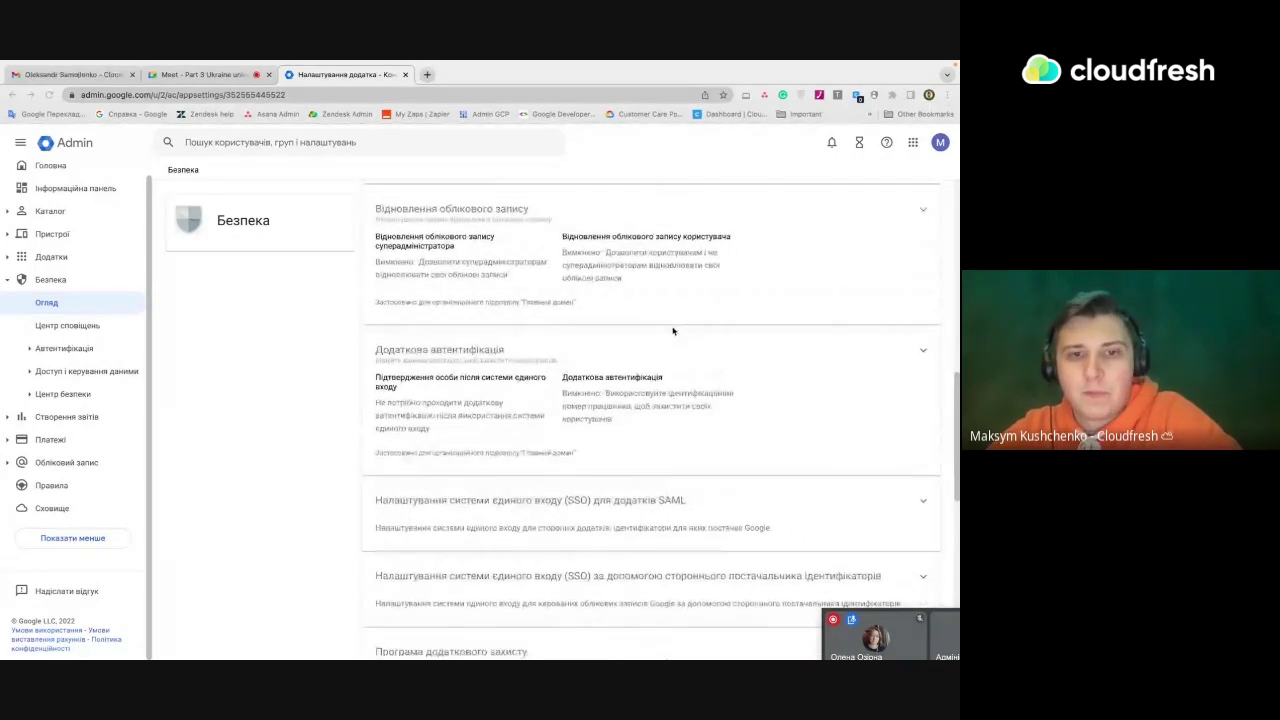
left_click(608, 278)
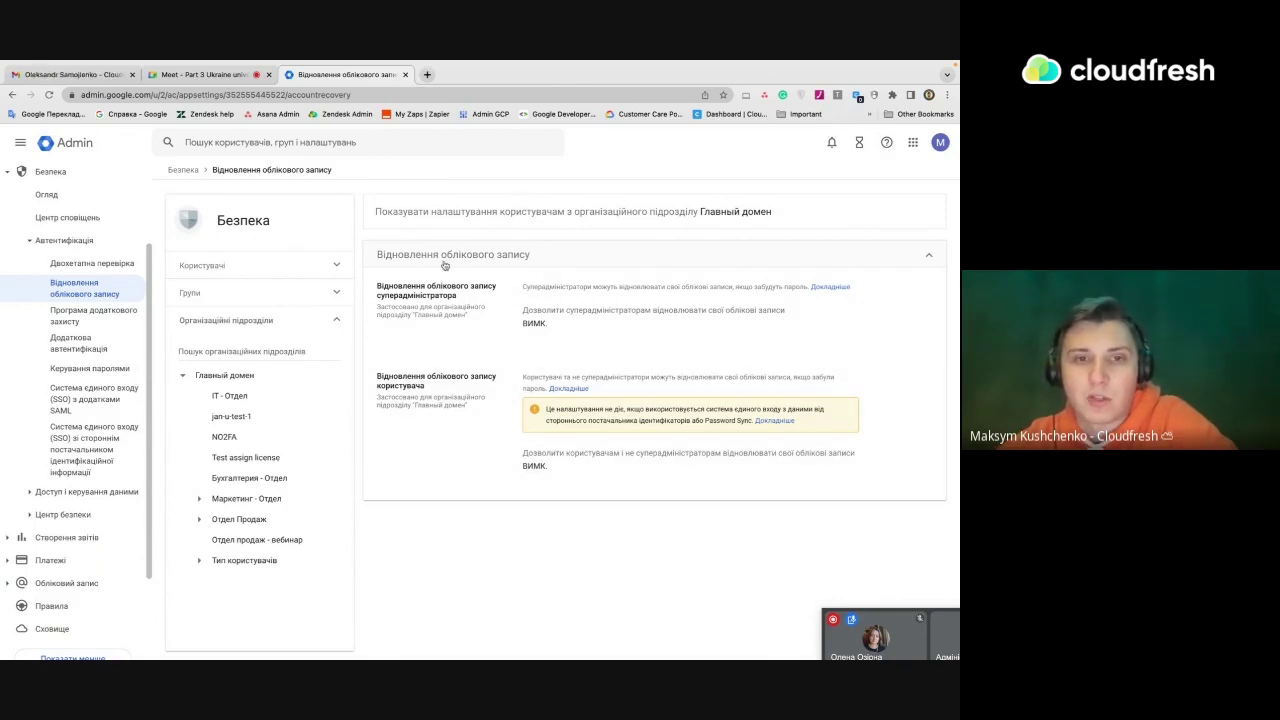
left_click(186, 170)
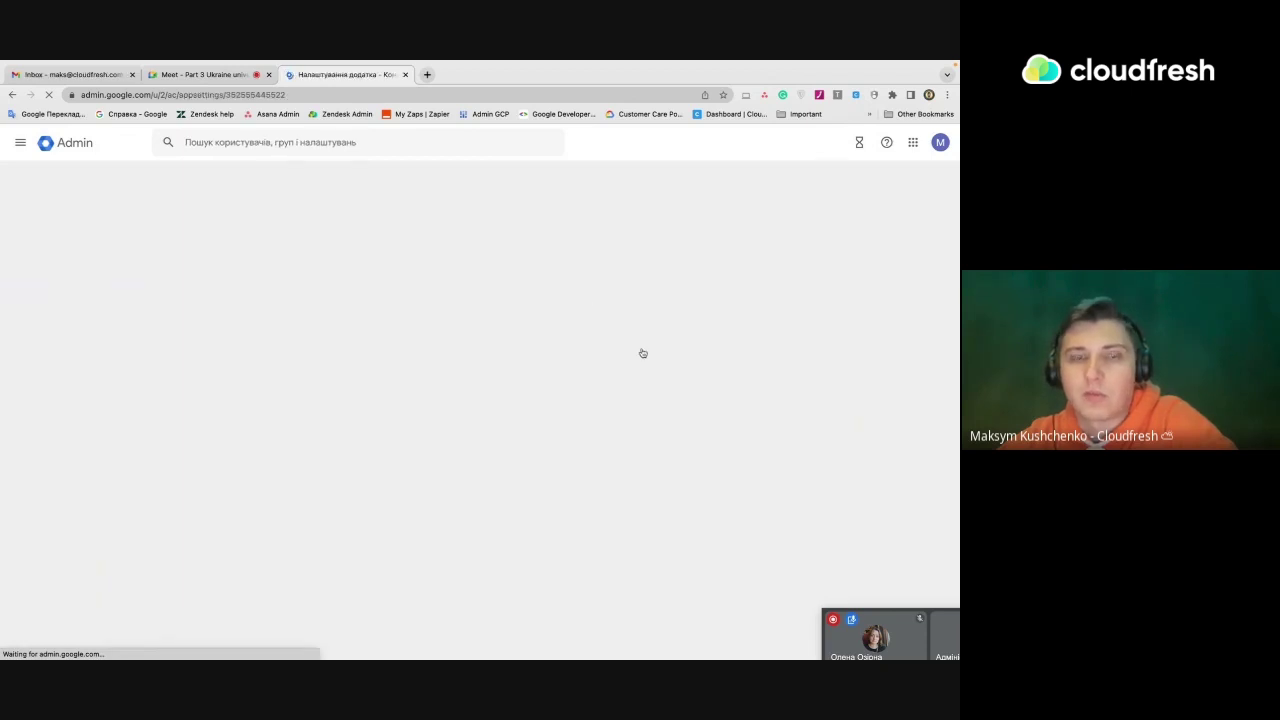
- Scroll the Security overview down to the Доступ з урахуванням контексту (Context-Aware Access) settings
scroll(642, 352, "down", 5)
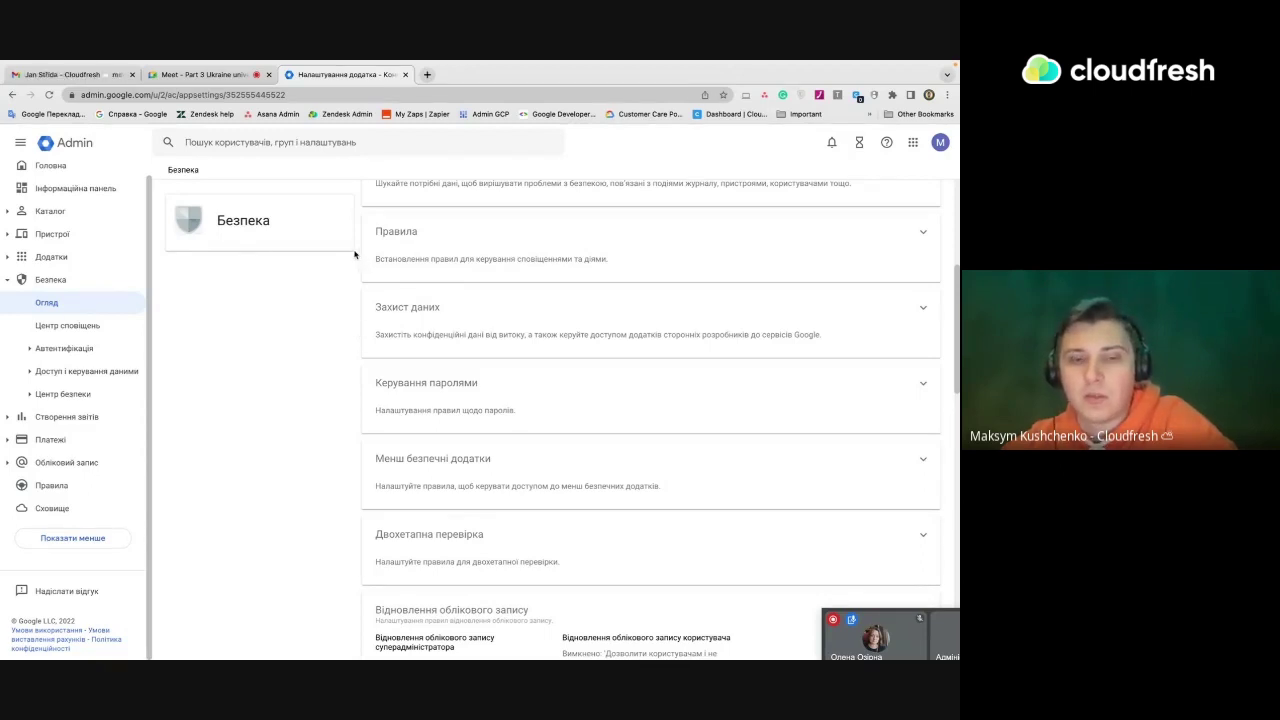
scroll(585, 358, "down", 2)
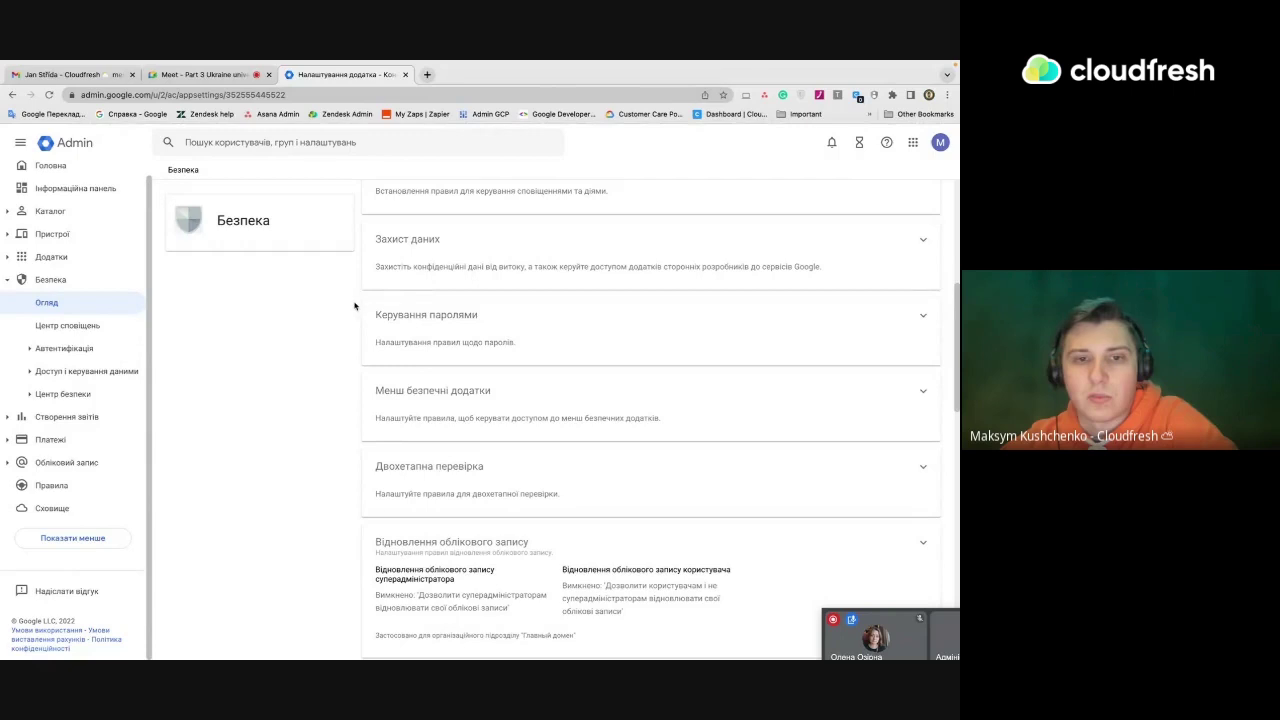
scroll(515, 260, "down", 1)
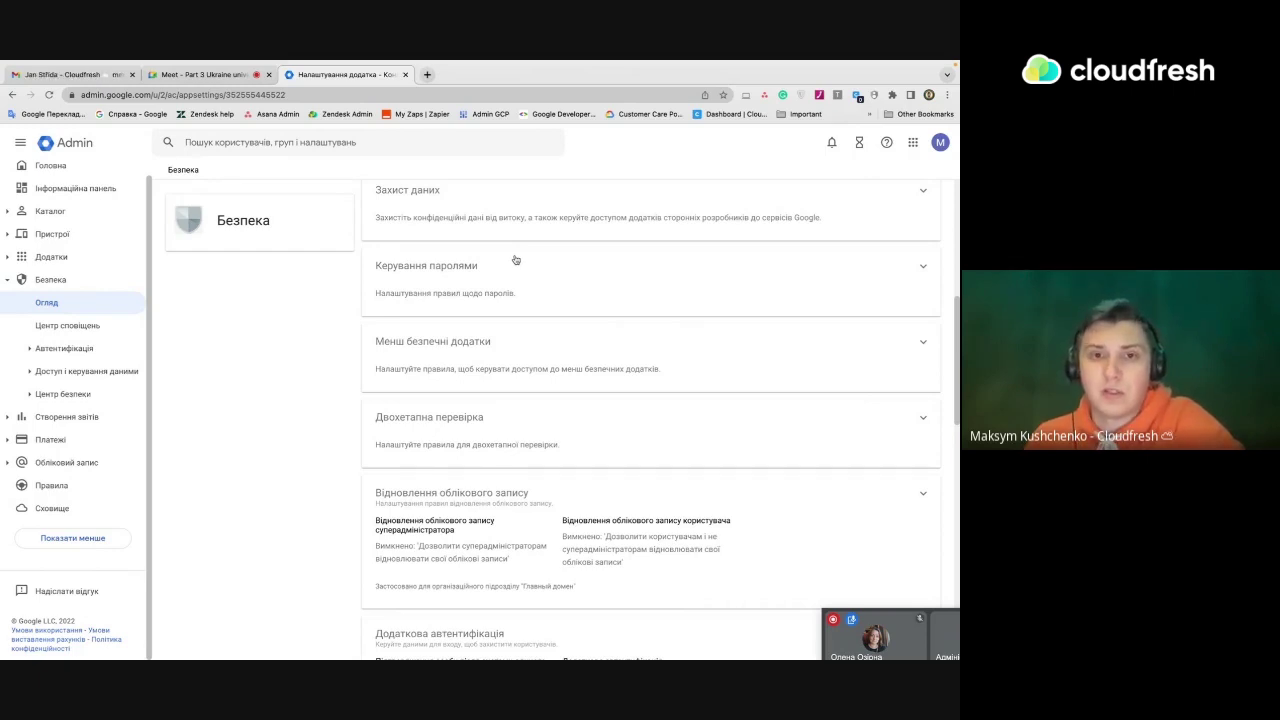
scroll(515, 260, "down", 3)
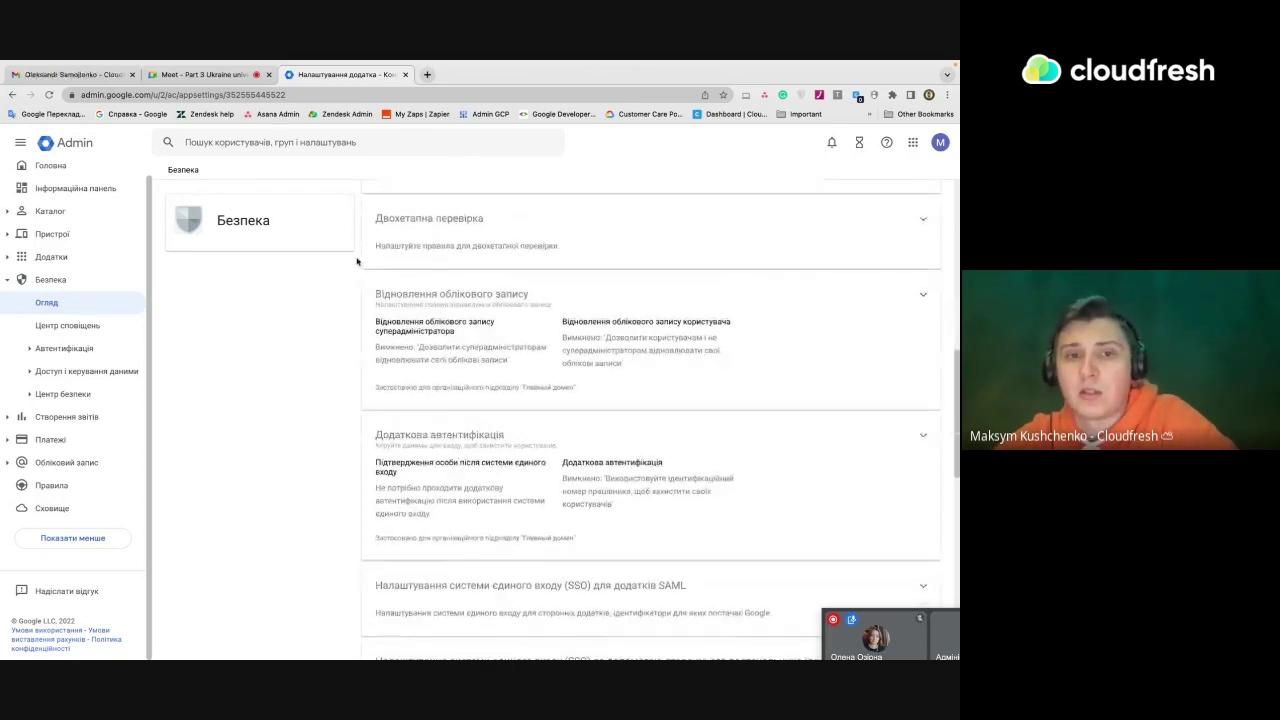
scroll(357, 260, "down", 1)
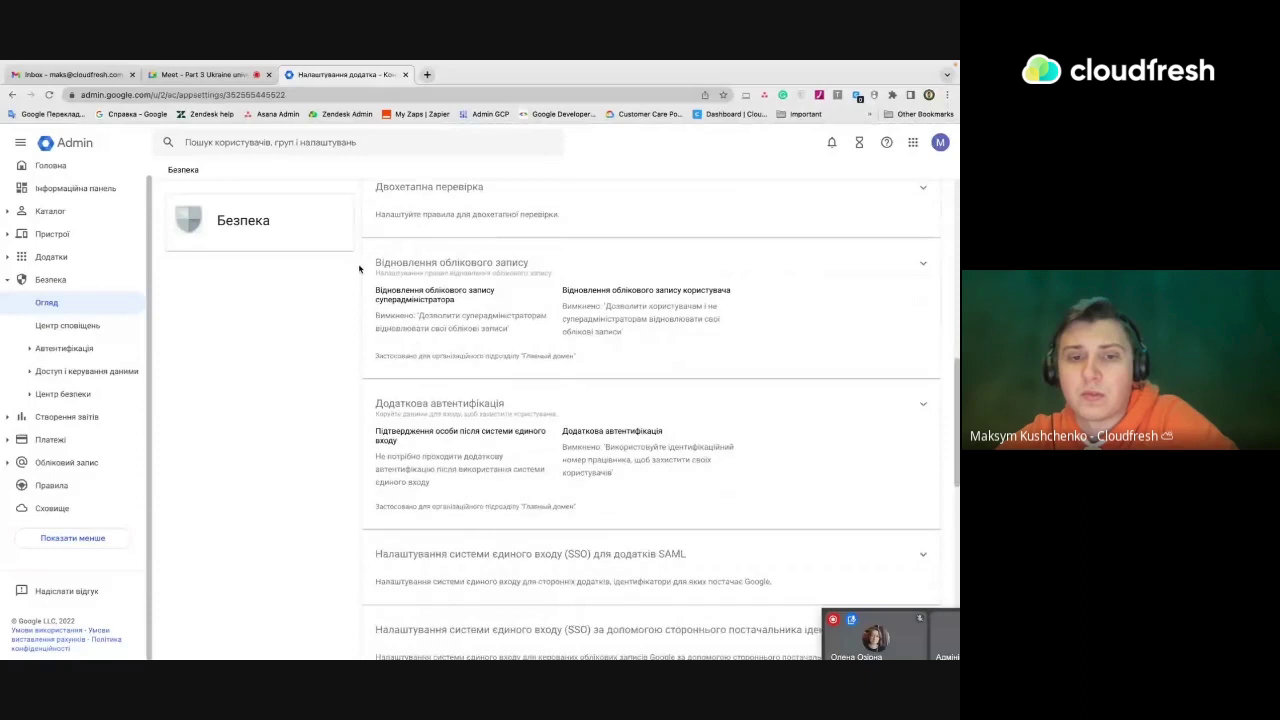
scroll(615, 300, "down", 2)
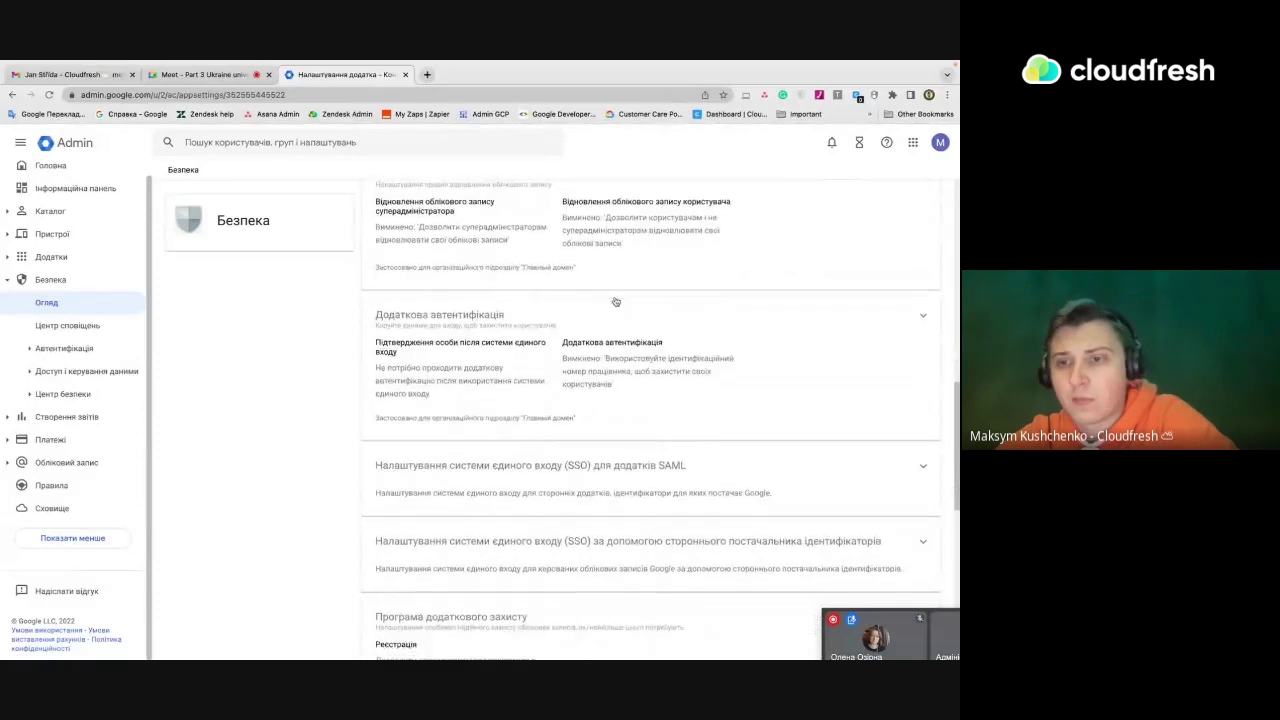
scroll(614, 294, "up", 3)
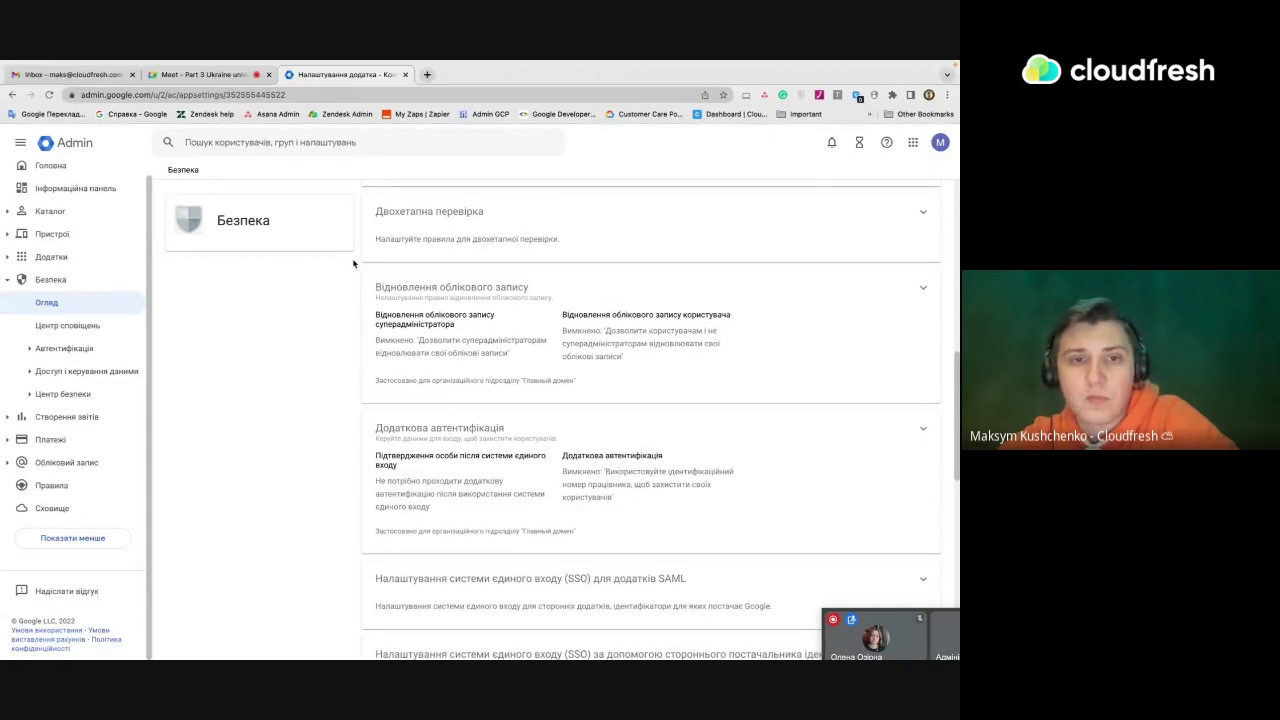
scroll(533, 275, "down", 4)
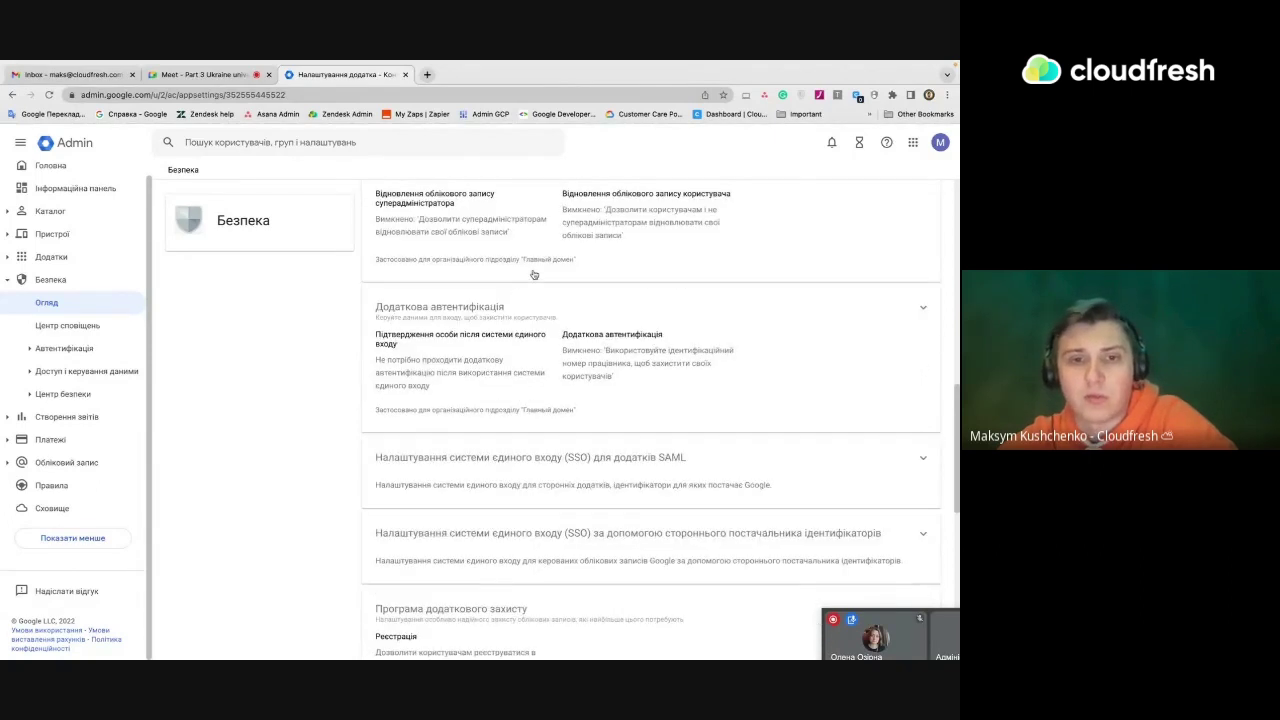
scroll(533, 275, "down", 4)
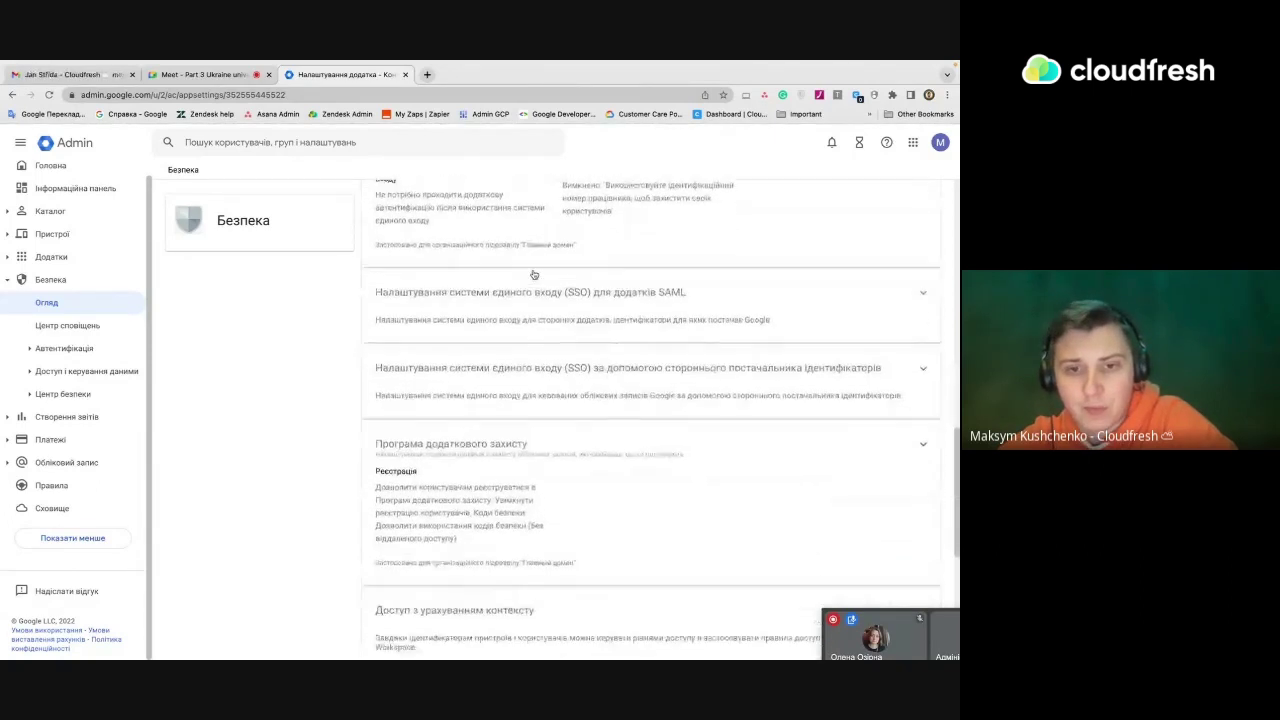
scroll(533, 275, "down", 5)
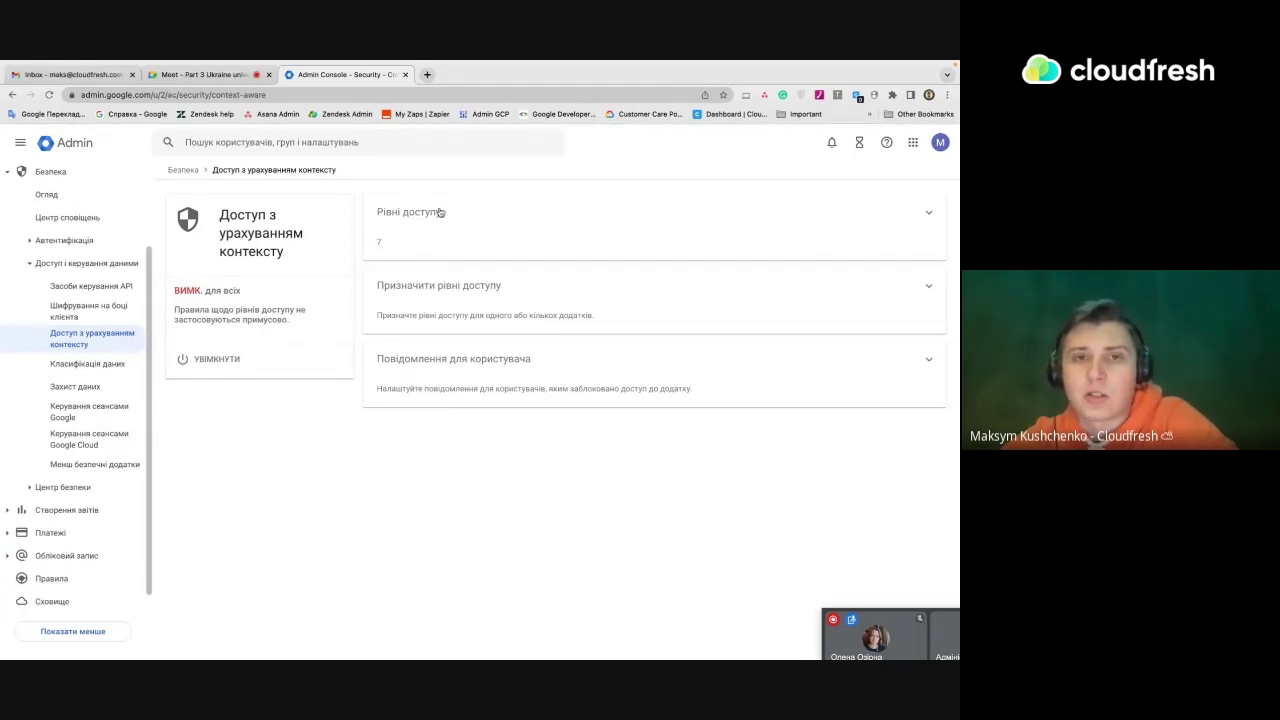
- Go to Рівні доступу and start a new access level with СТВОРИТИ РІВЕНЬ ДОСТУПУ
left_click(439, 212)
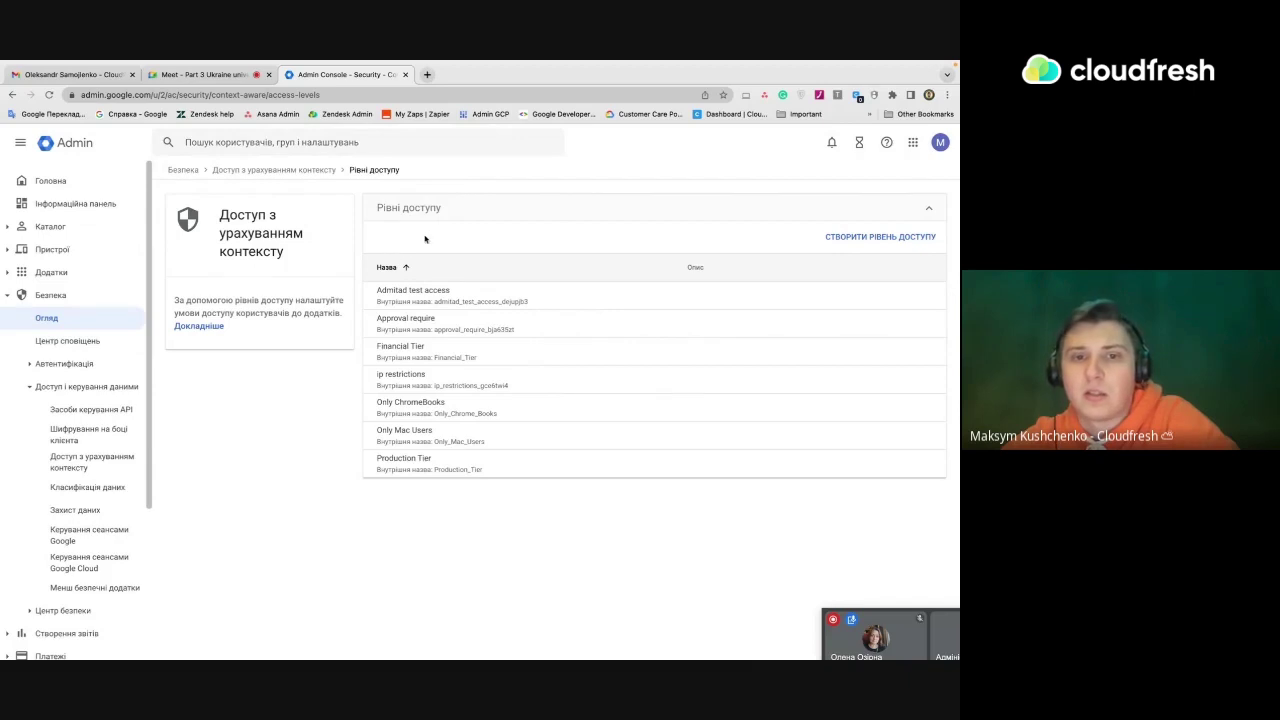
left_click(837, 238)
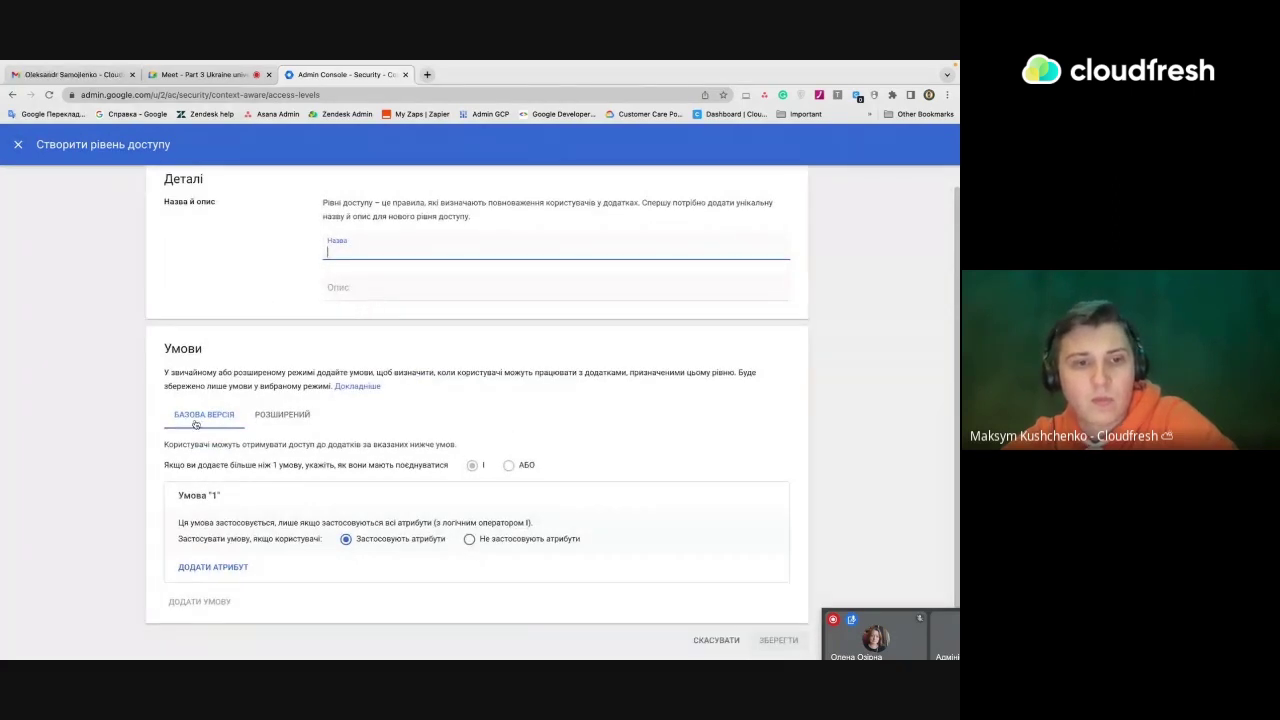
left_click(289, 416)
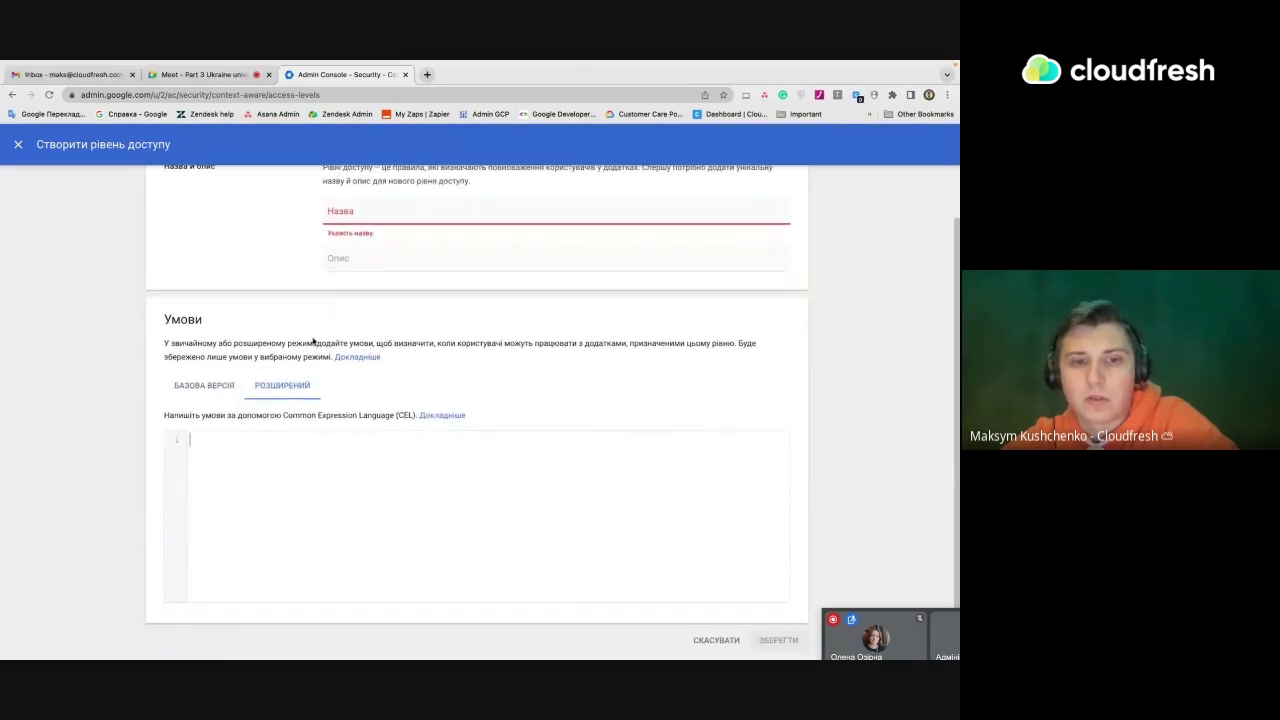
left_click_drag(397, 415, 415, 415)
left_click(368, 411)
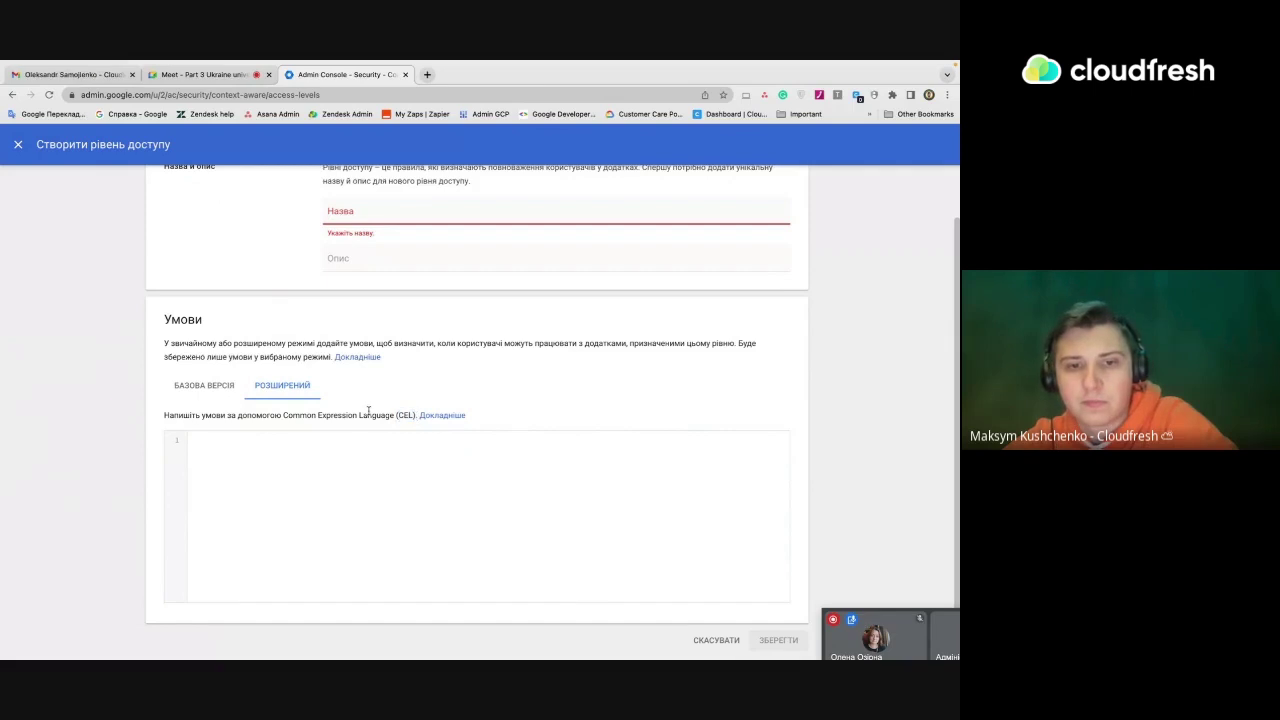
left_click(220, 386)
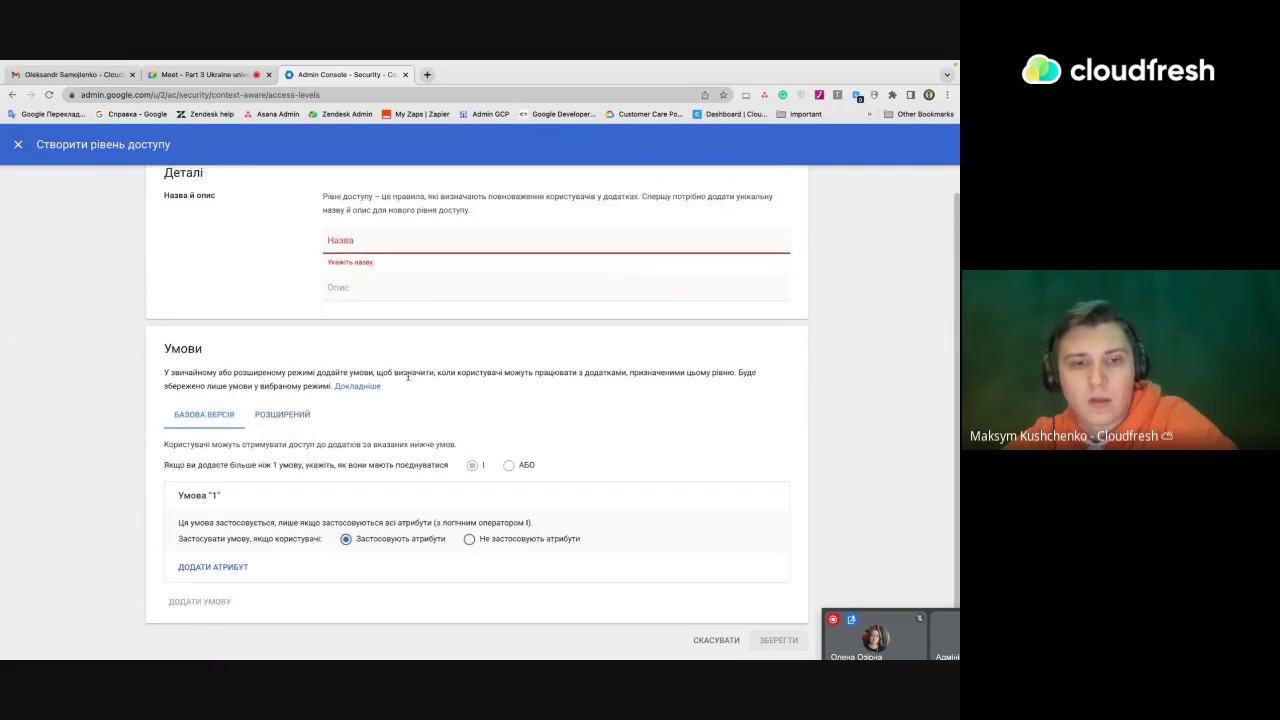
left_click(300, 413)
scroll(460, 410, "down", 1)
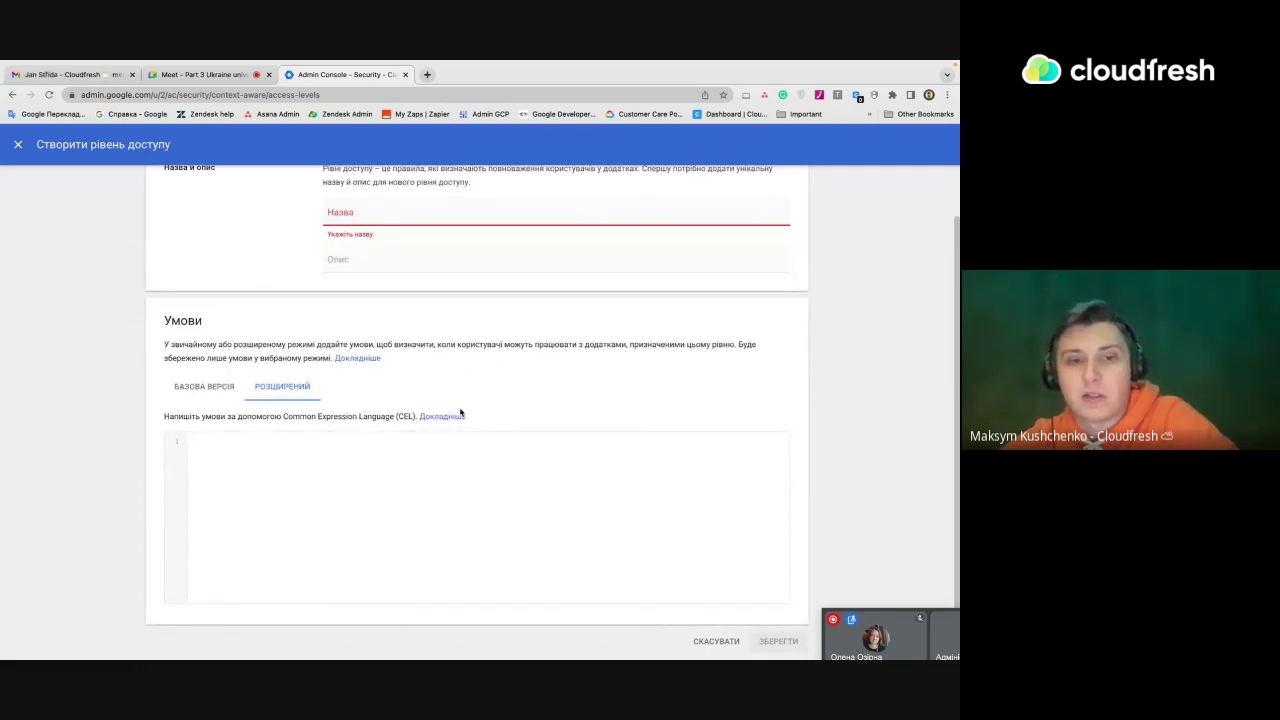
left_click_drag(284, 416, 413, 419)
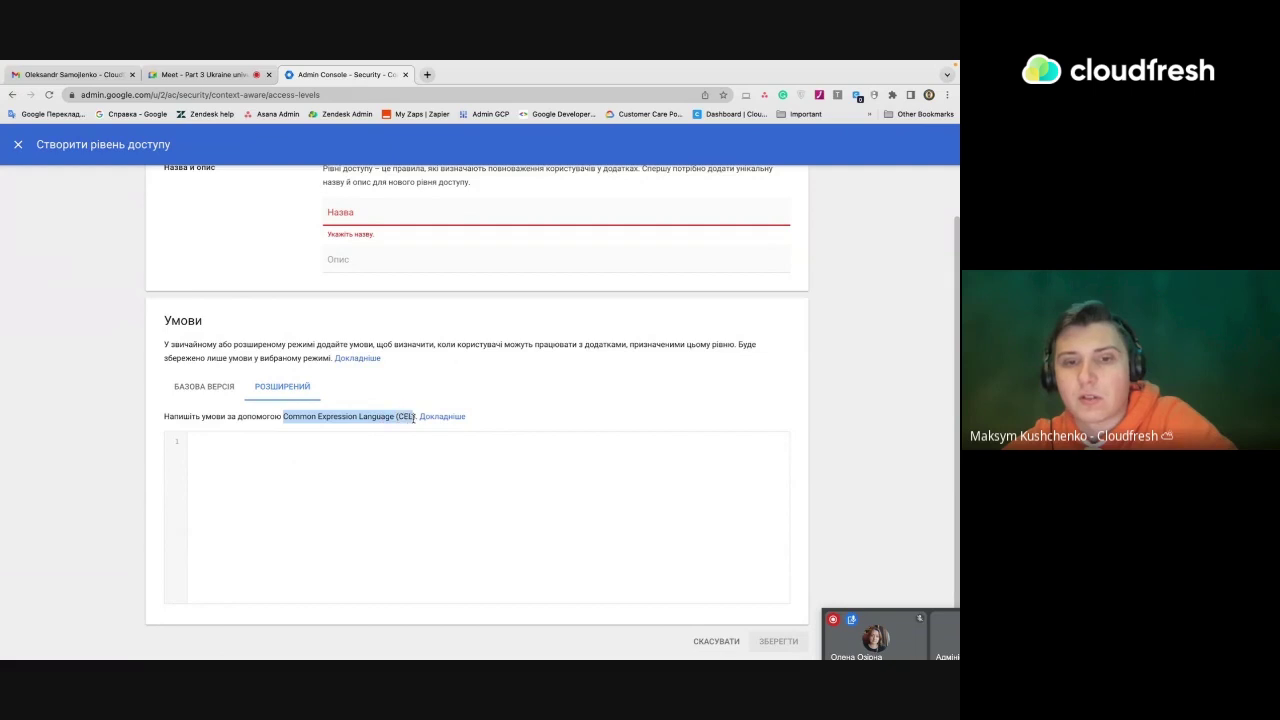
left_click(396, 416)
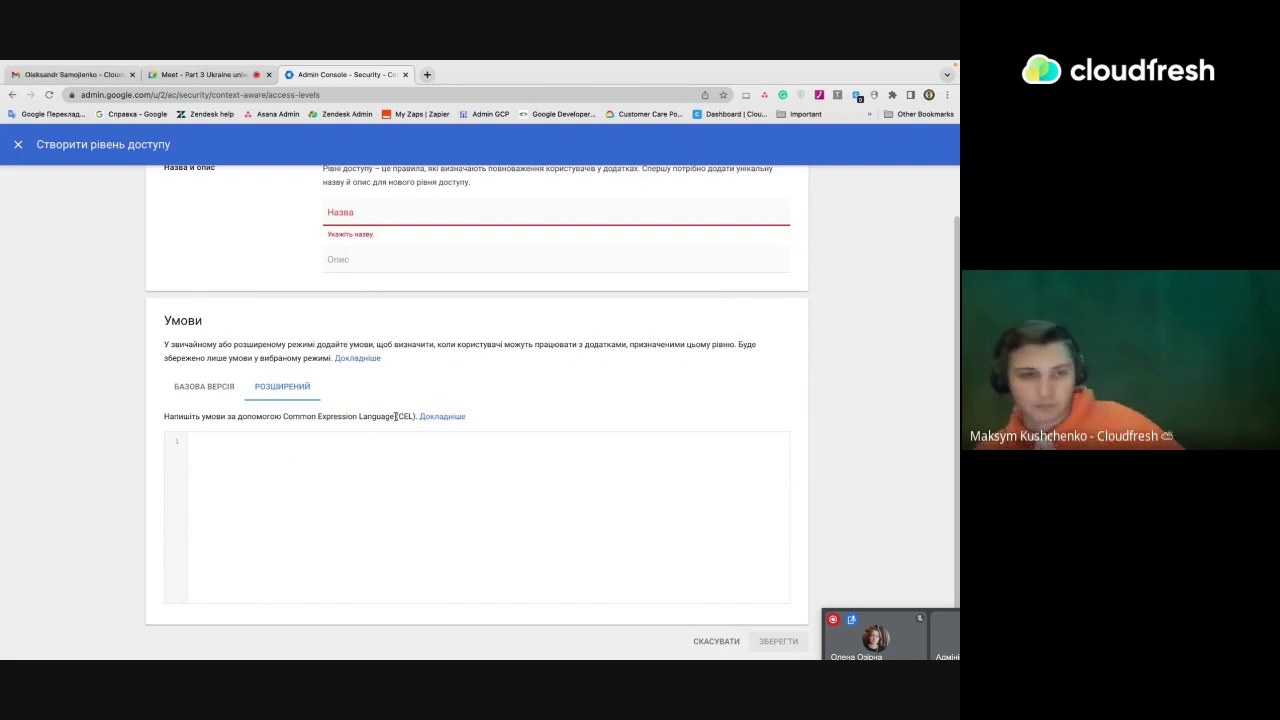
scroll(396, 416, "up", 1)
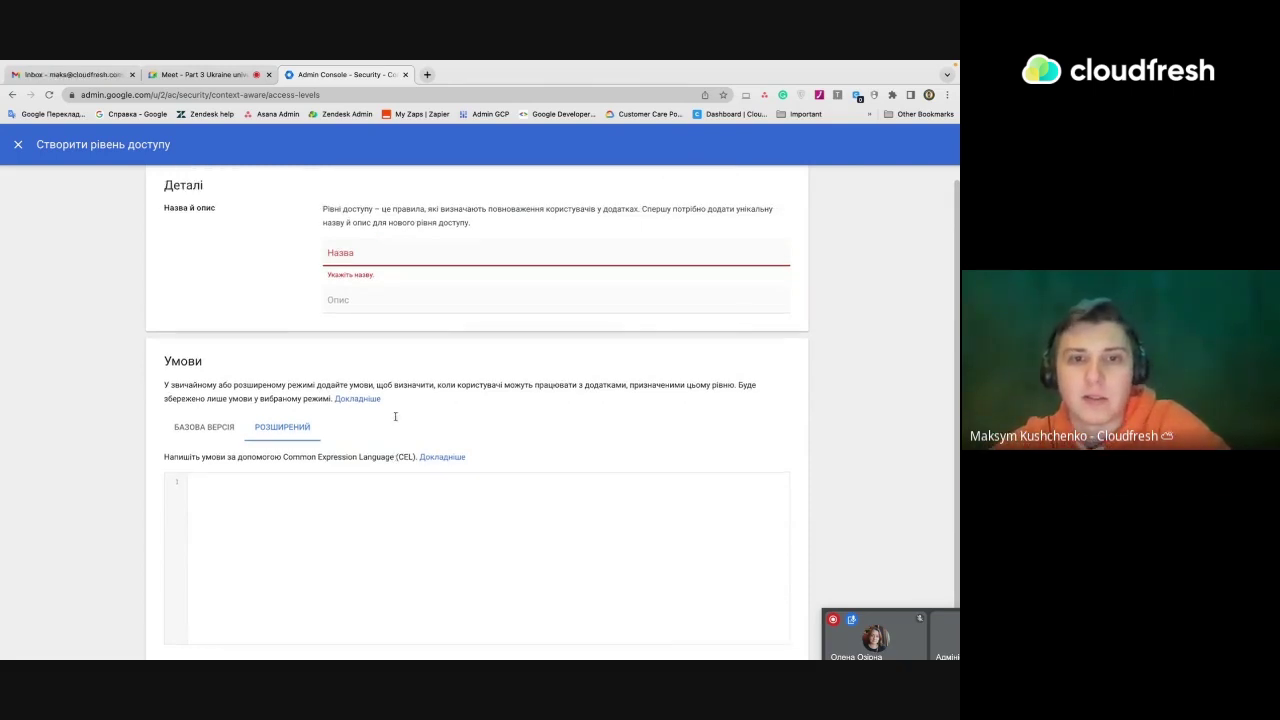
scroll(394, 417, "down", 1)
left_click(201, 384)
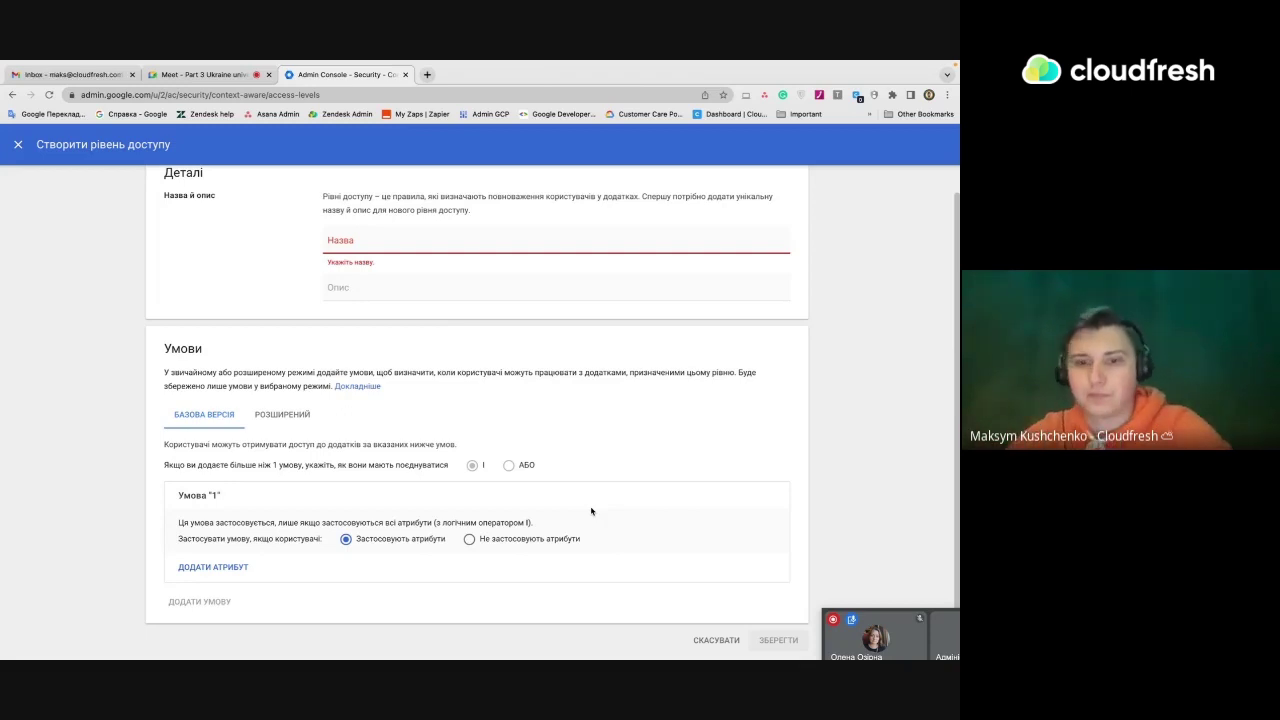
left_click(883, 616)
left_click_drag(769, 491, 847, 562)
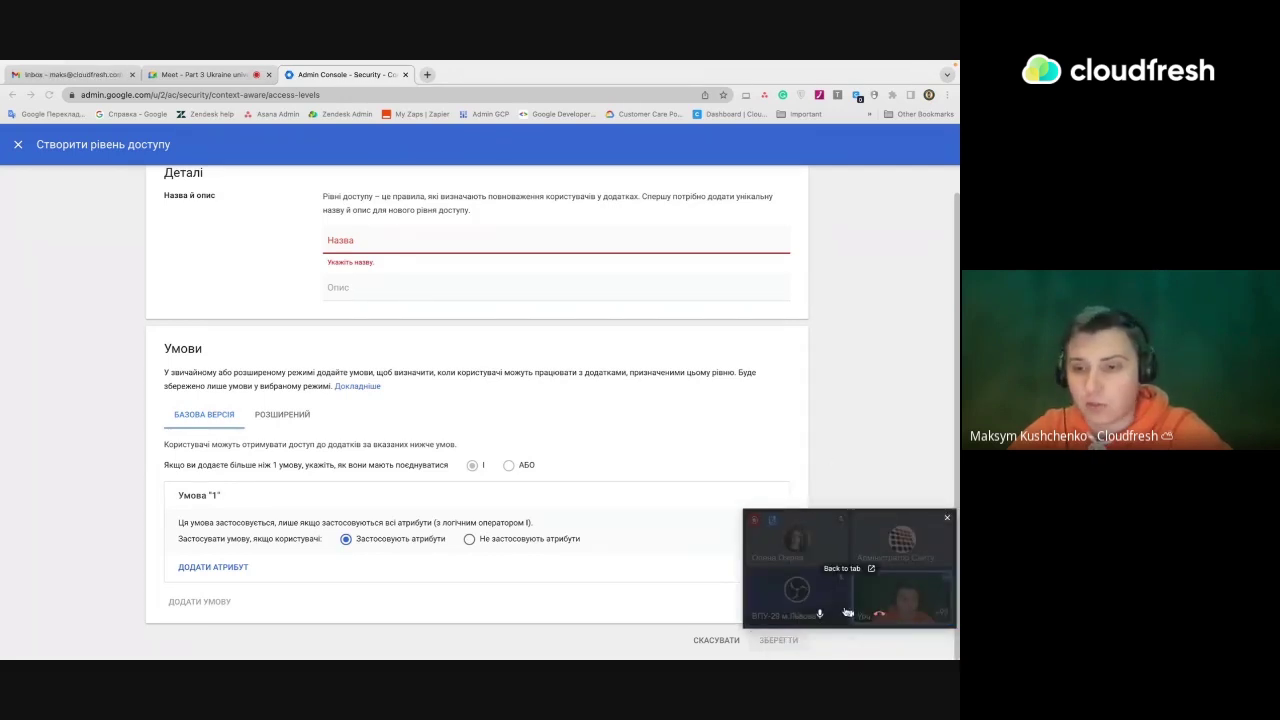
left_click(853, 615)
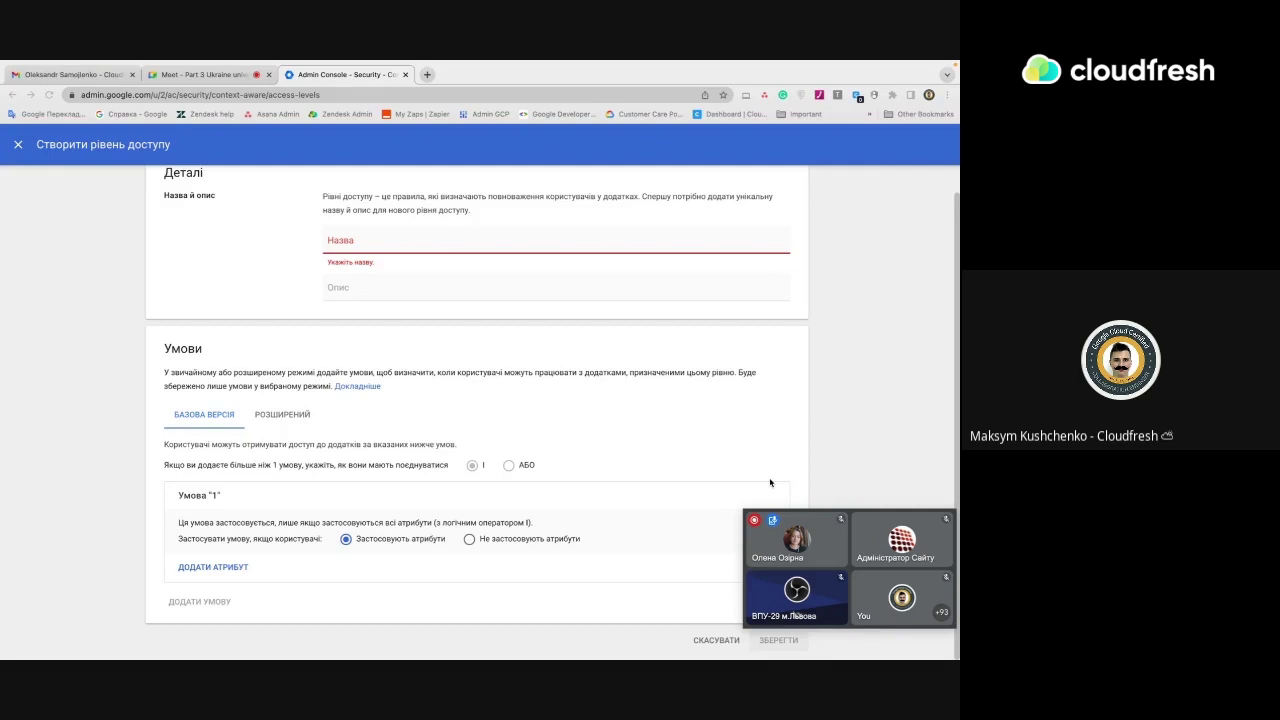
mouse_move(780, 529)
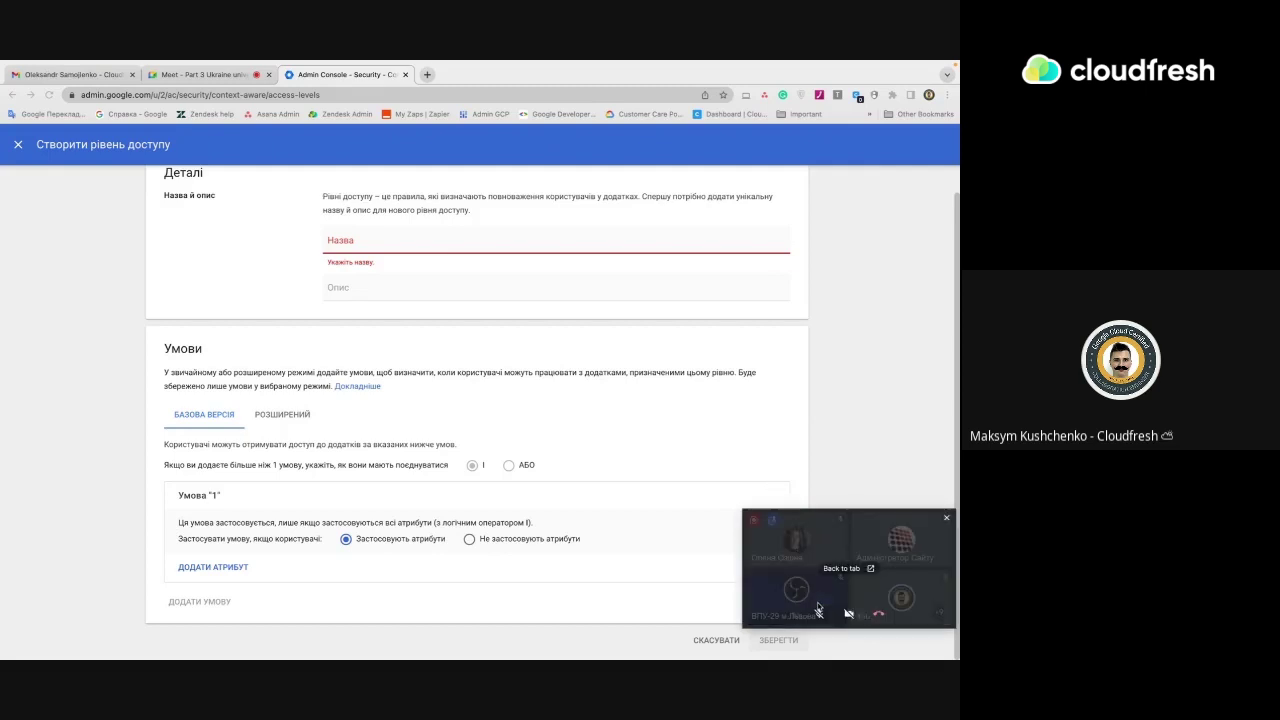
left_click_drag(834, 549, 872, 541)
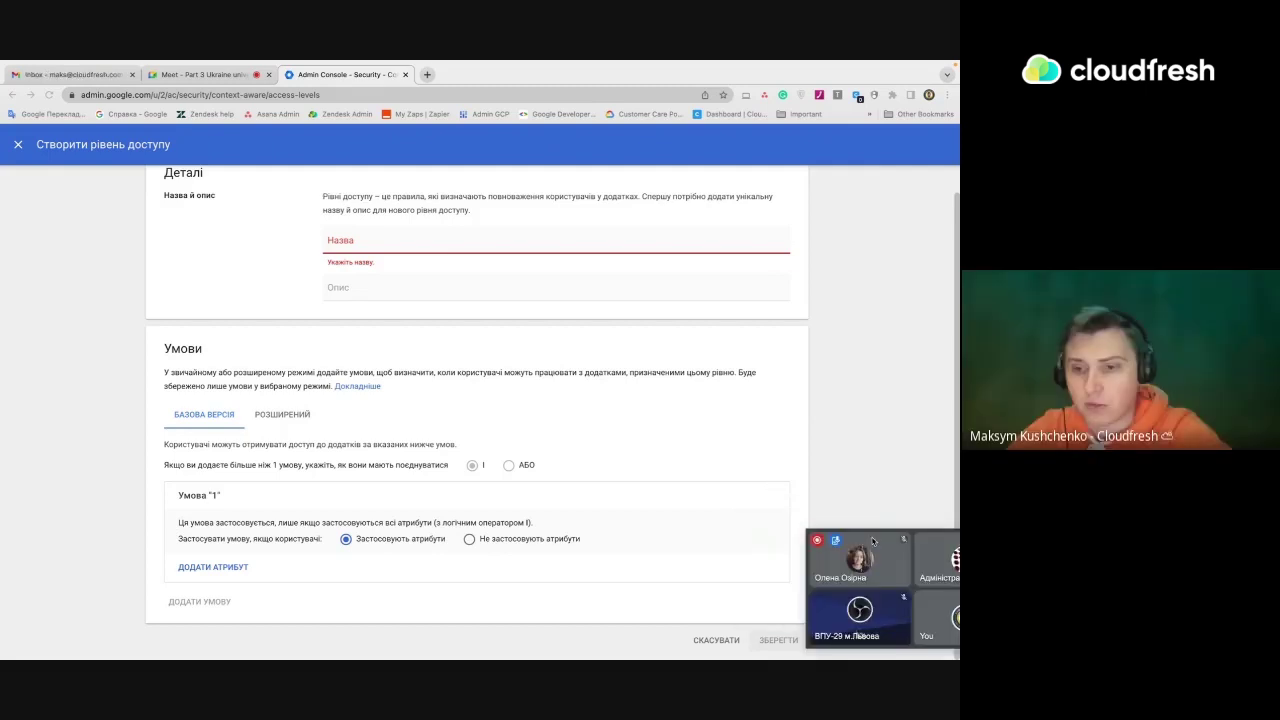
- Add a Підмережа IP attribute row to Condition 1, leaving the subnet value blank
left_click(228, 568)
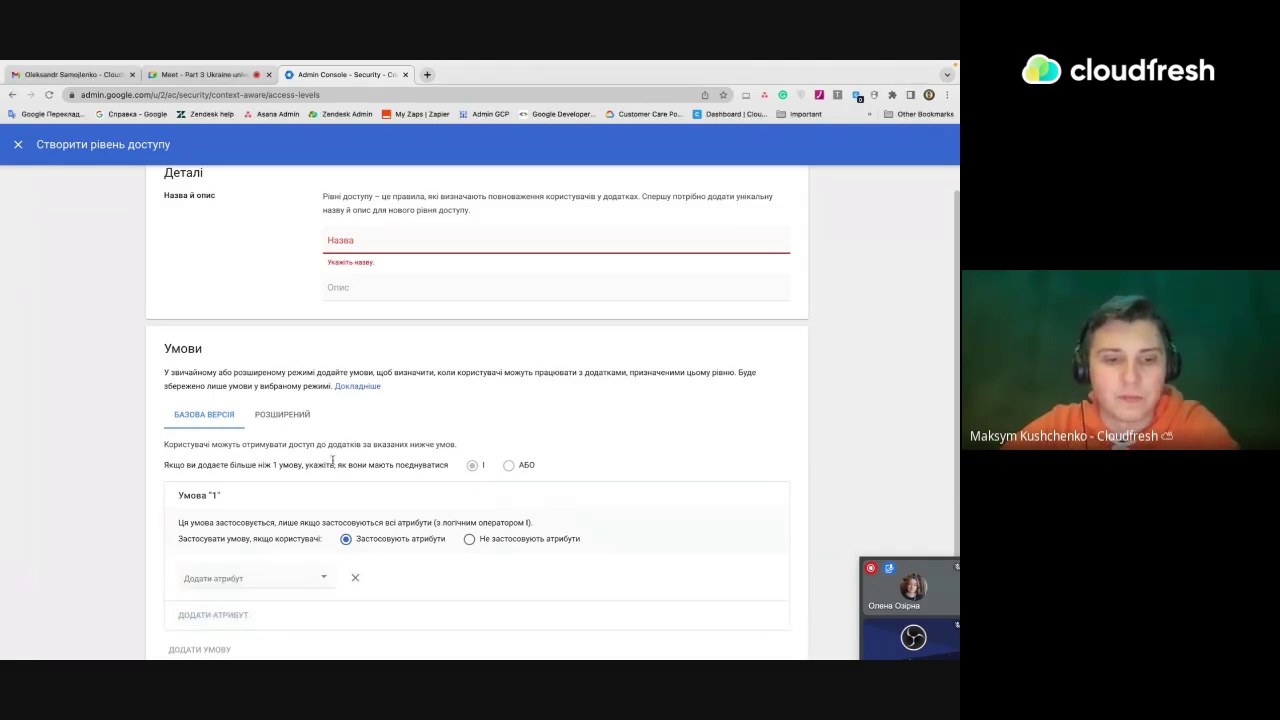
scroll(332, 460, "down", 1)
left_click(255, 529)
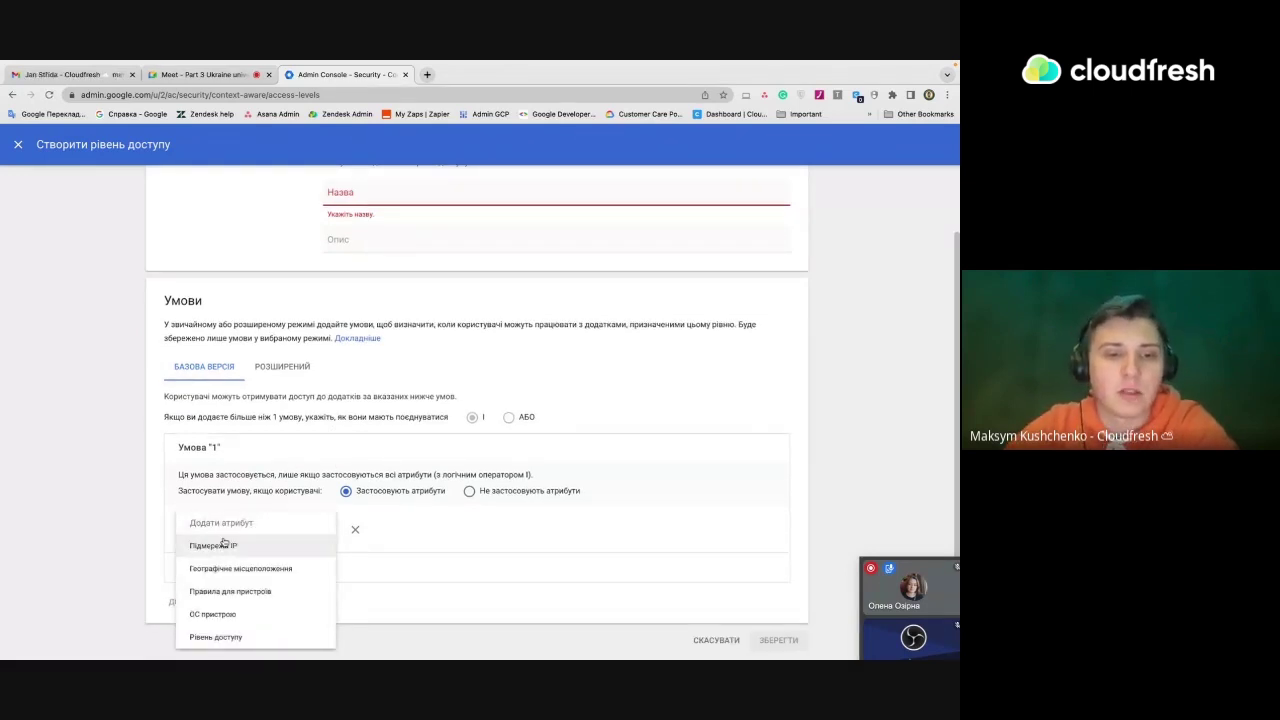
left_click(213, 545)
scroll(398, 524, "down", 1)
left_click(402, 512)
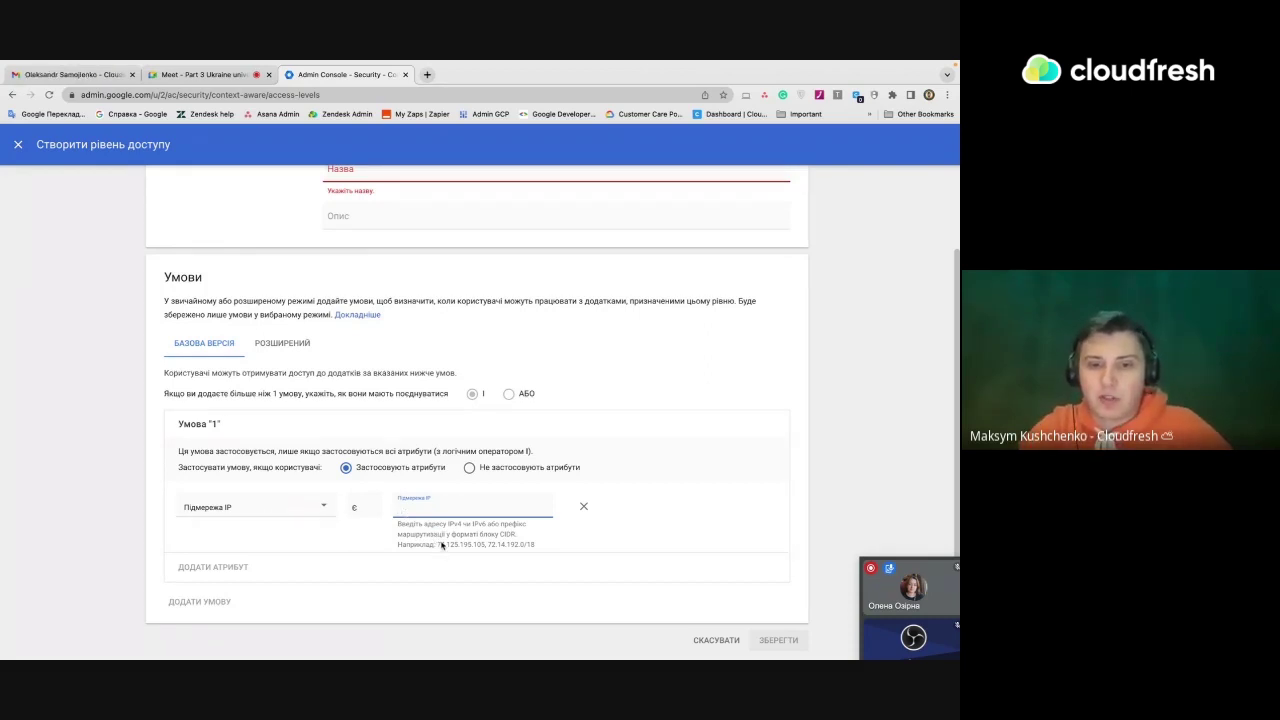
left_click(438, 546)
left_click(438, 546)
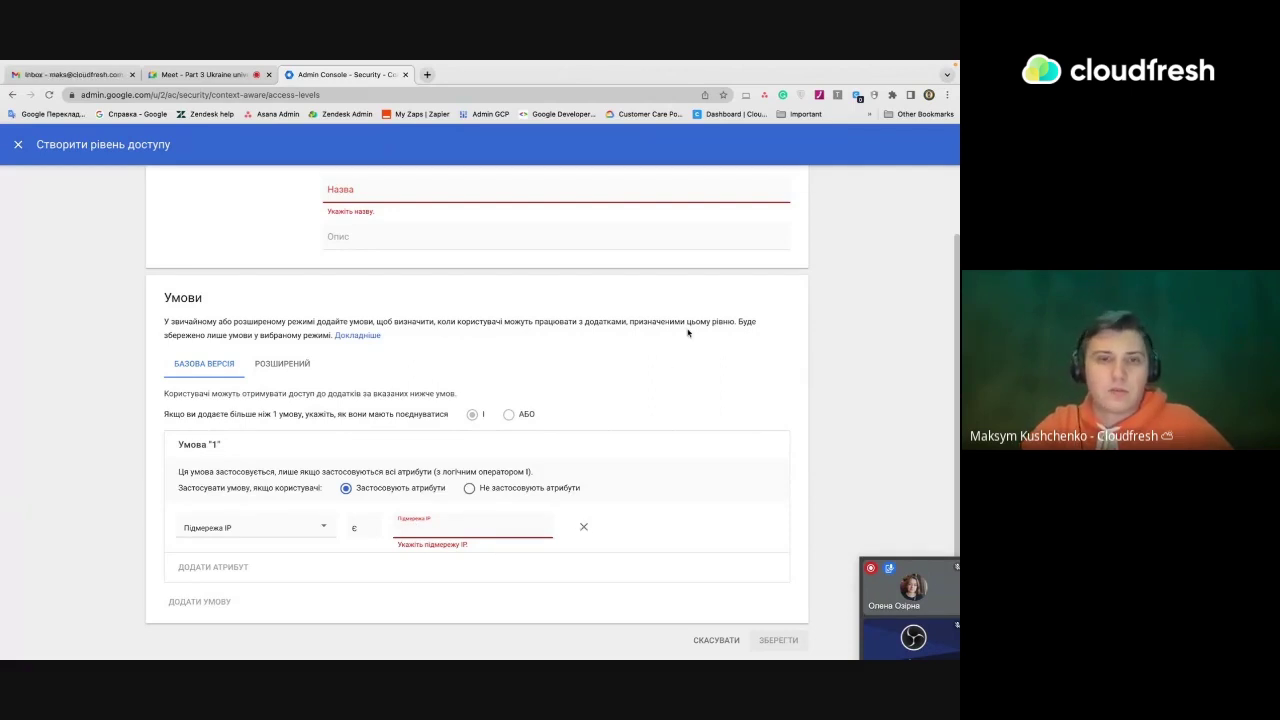
mouse_move(750, 63)
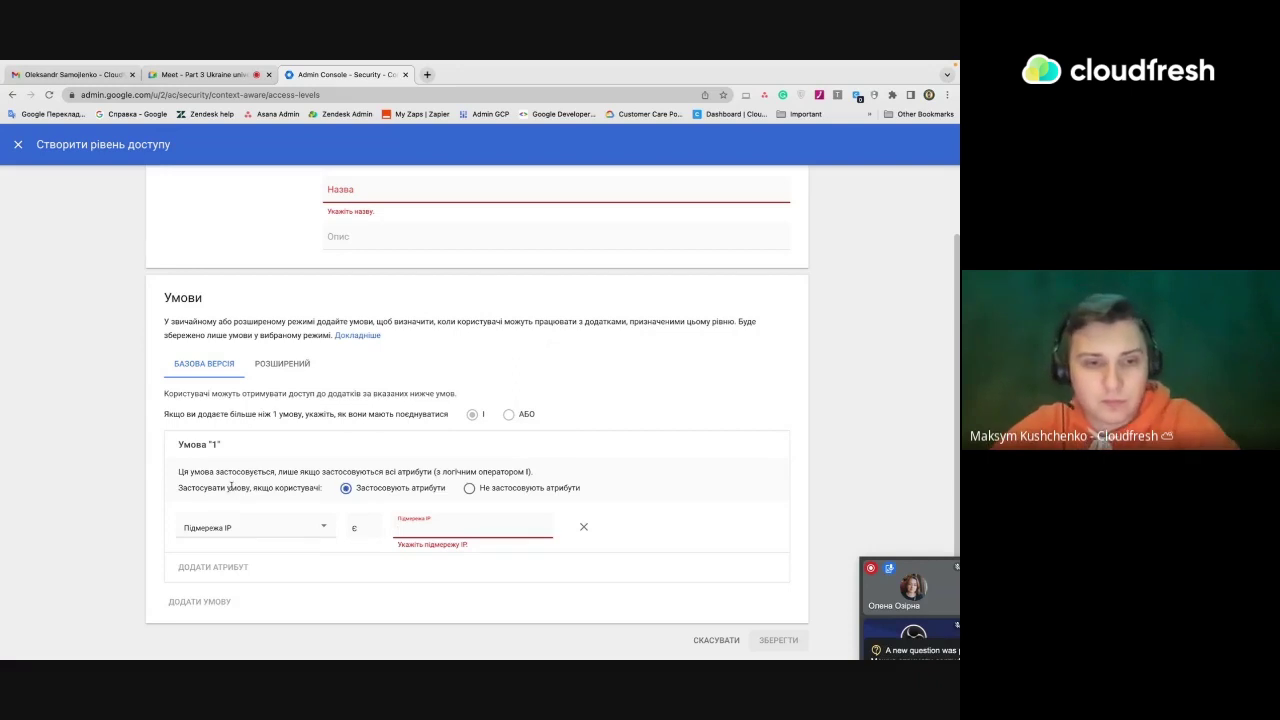
- Change Condition 1's attribute to Географічне місцеположення and browse the country list
left_click(212, 522)
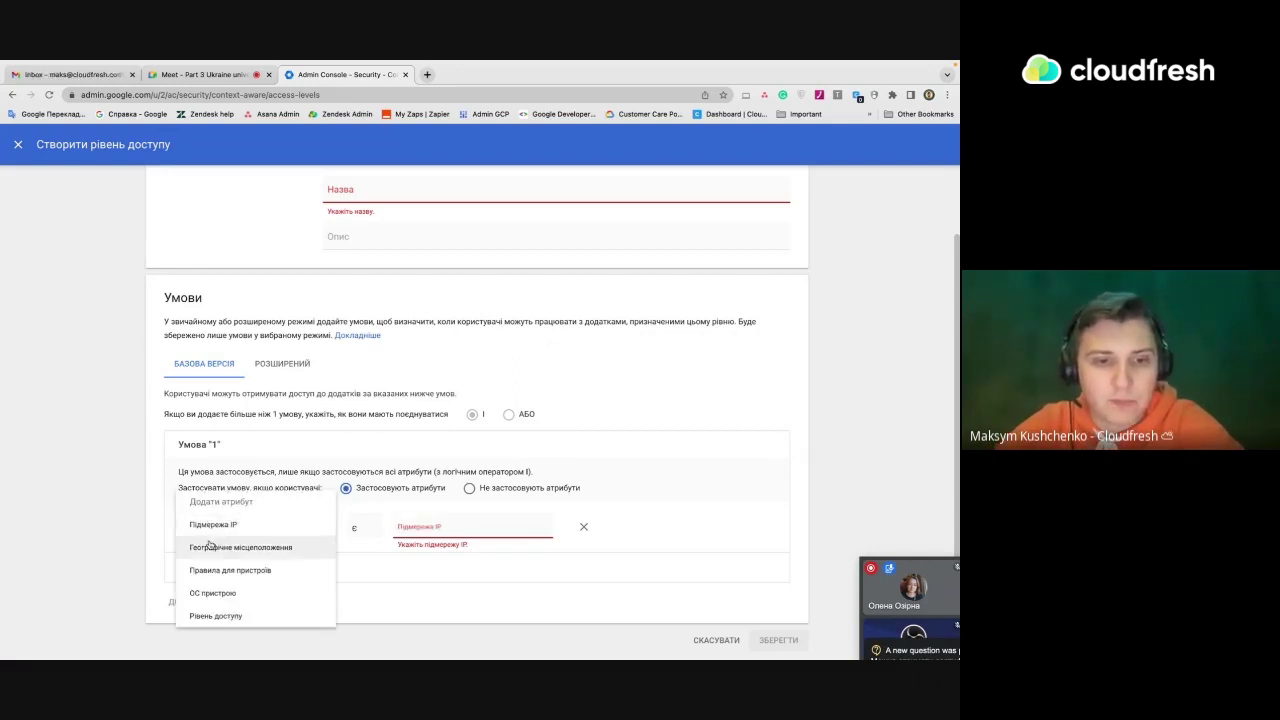
left_click(214, 547)
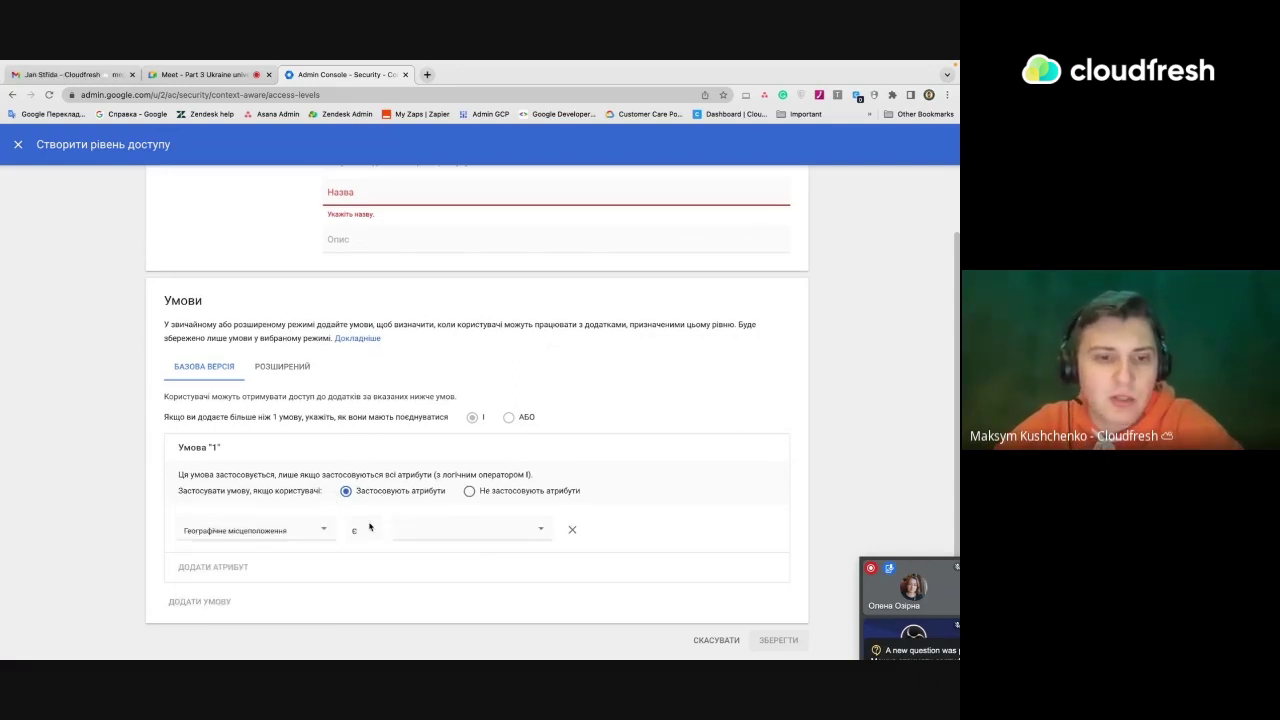
left_click(425, 530)
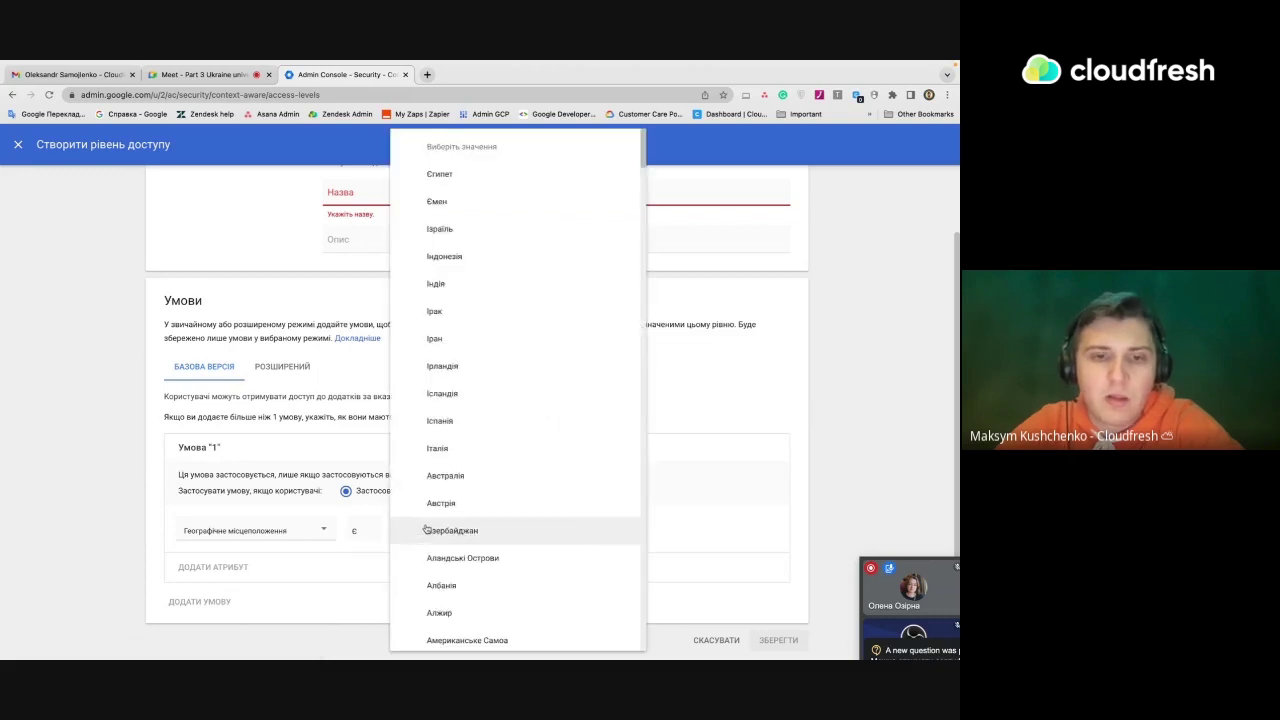
scroll(526, 332, "down", 10)
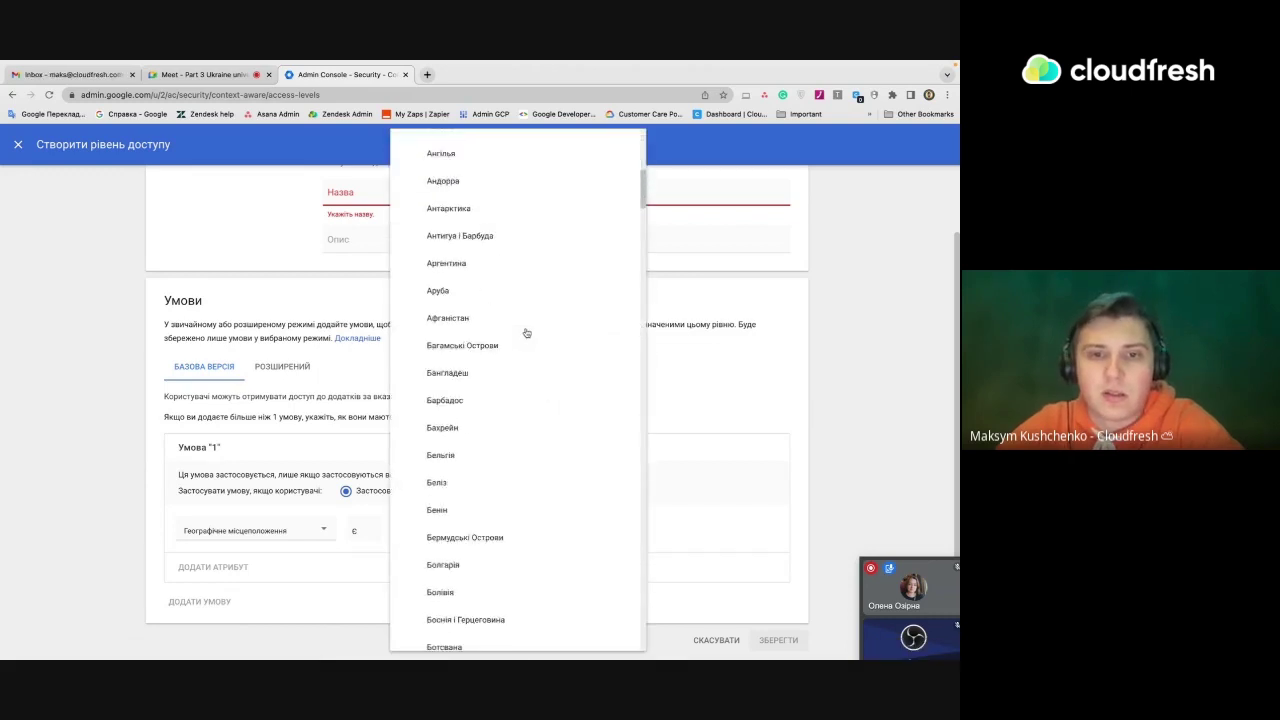
scroll(526, 334, "down", 10)
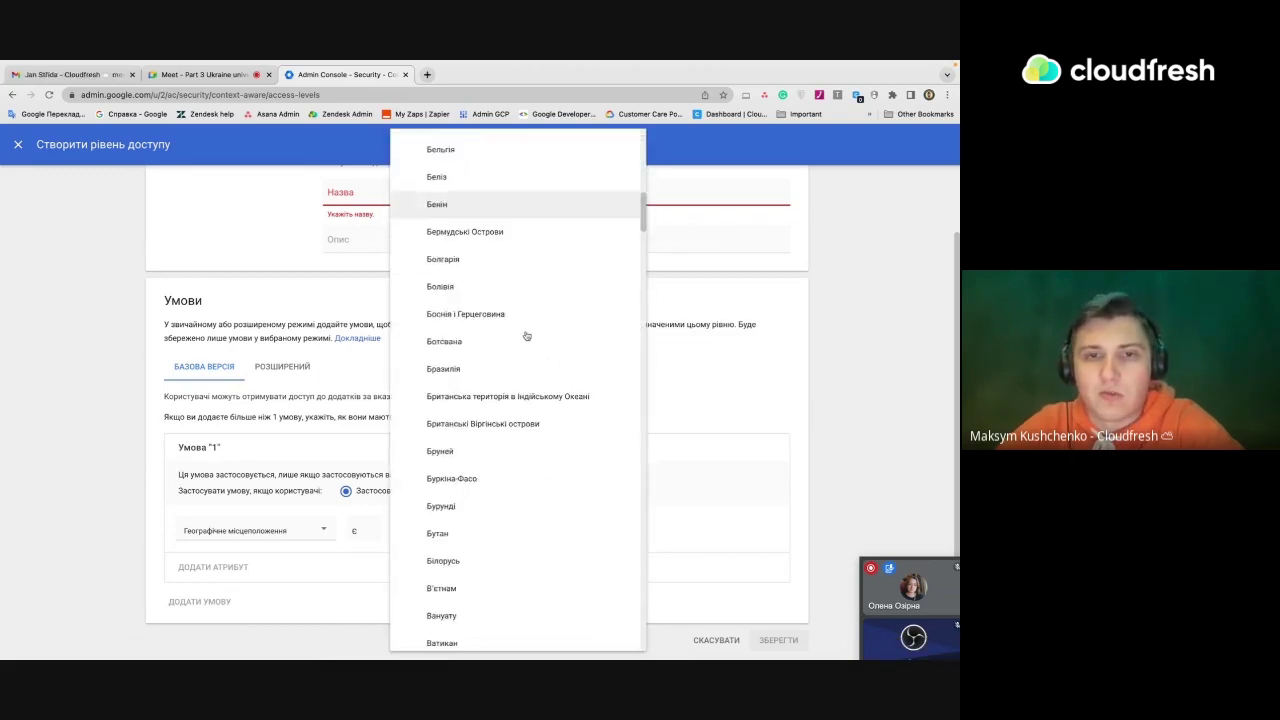
scroll(526, 336, "down", 1)
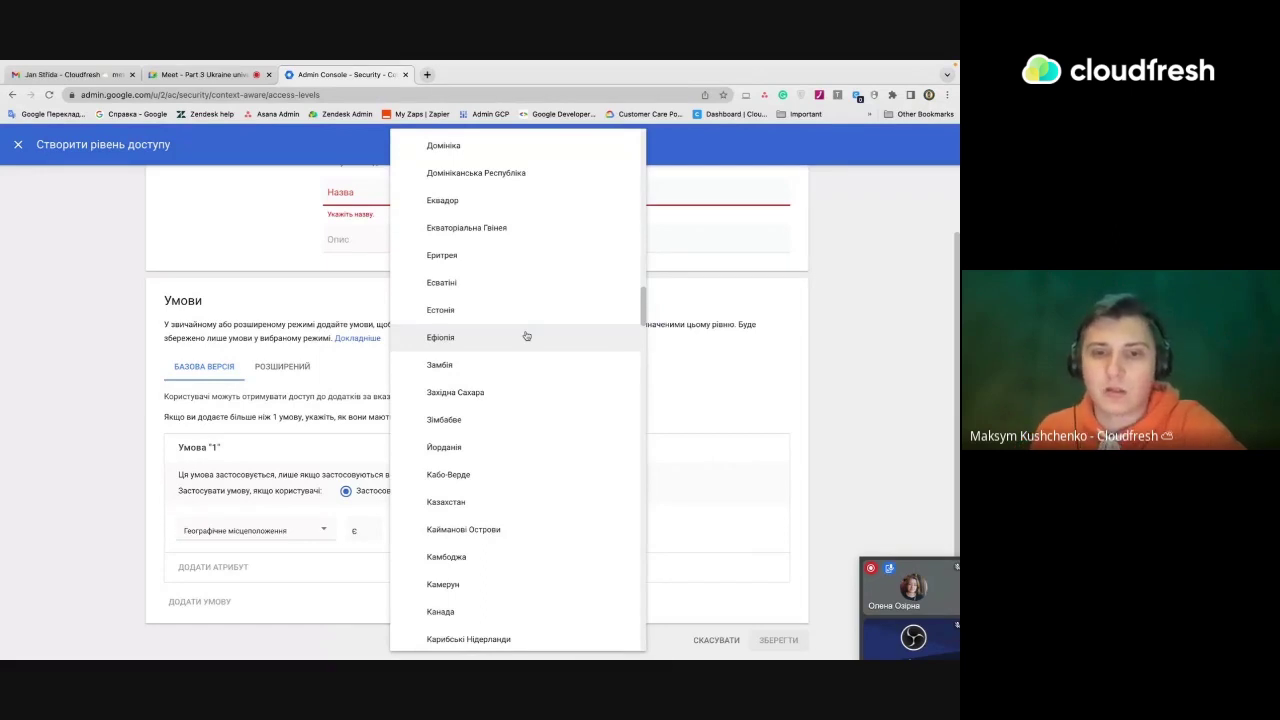
scroll(526, 336, "down", 4)
scroll(524, 335, "down", 5)
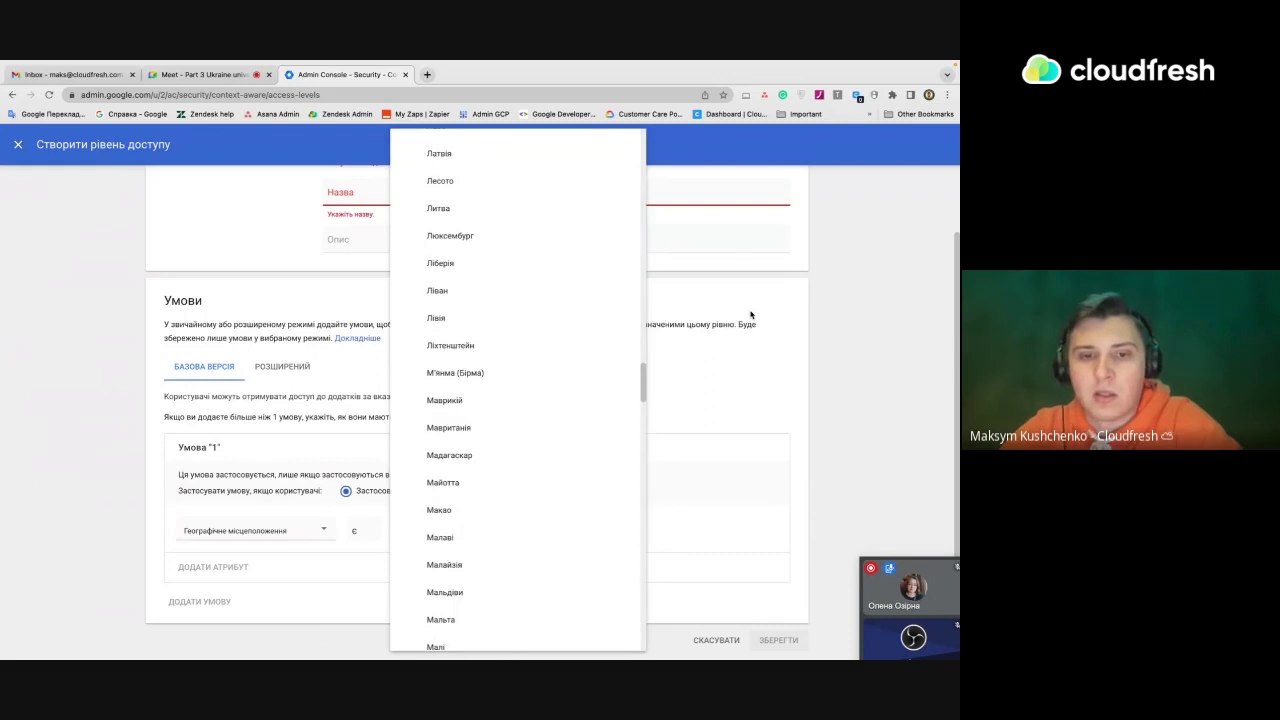
left_click(657, 374)
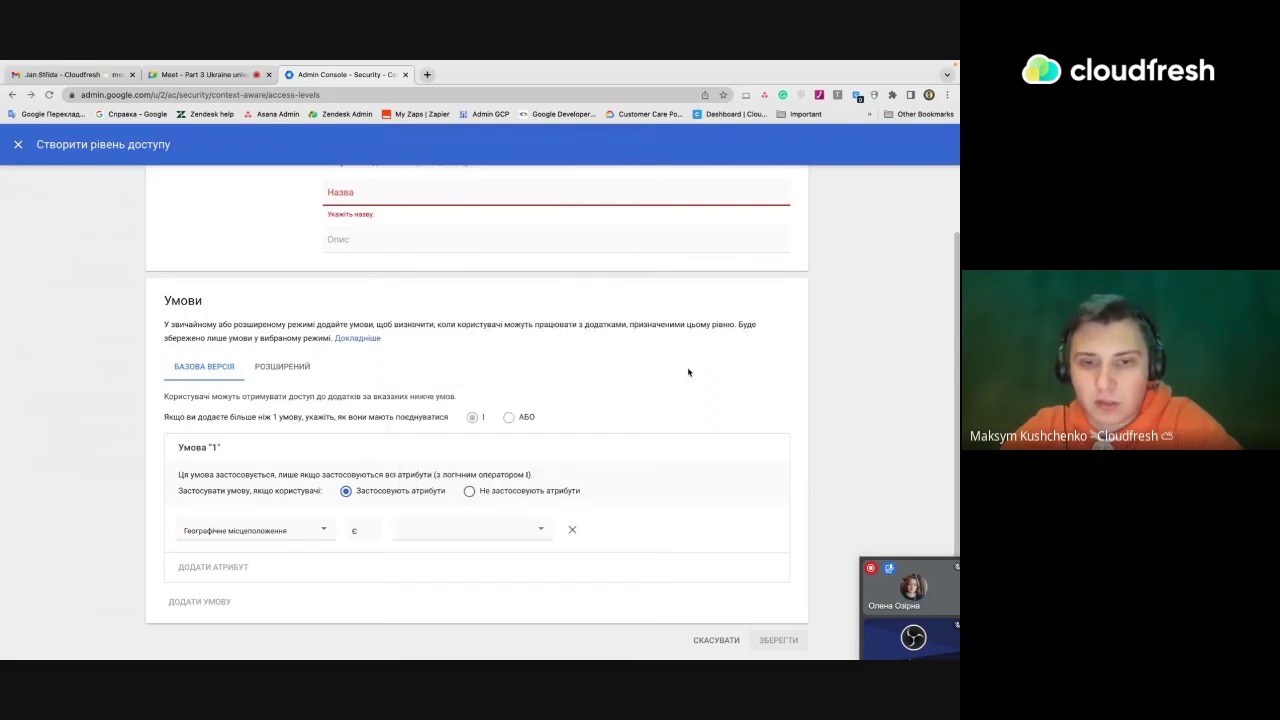
left_click(406, 533)
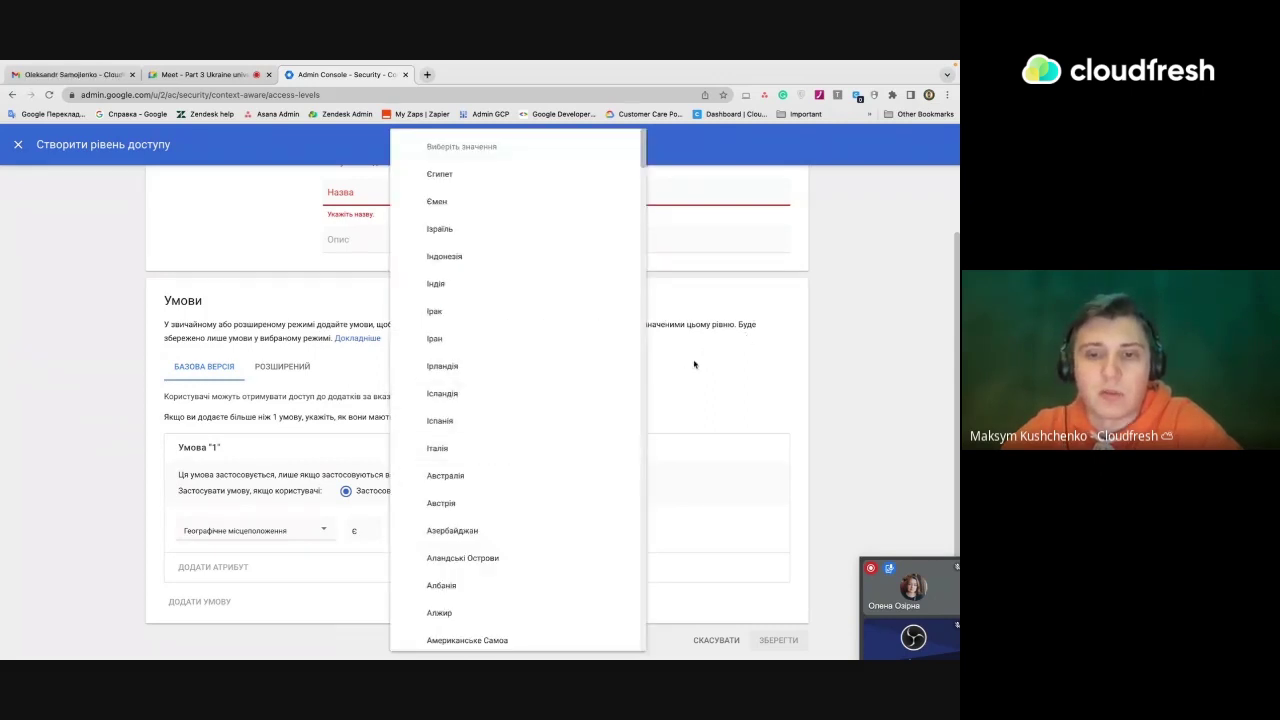
key("Escape")
- Add Ісландія and Ізраїль to the chosen geographic location countries
left_click(397, 528)
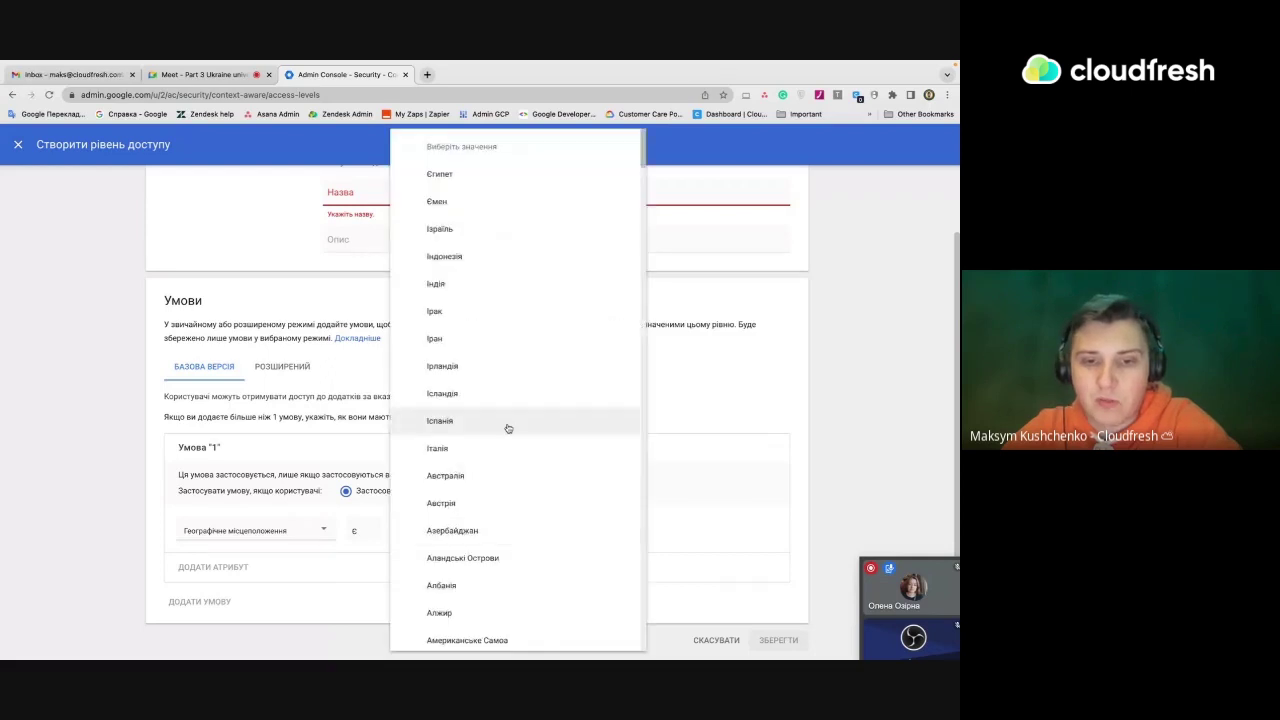
left_click(519, 404)
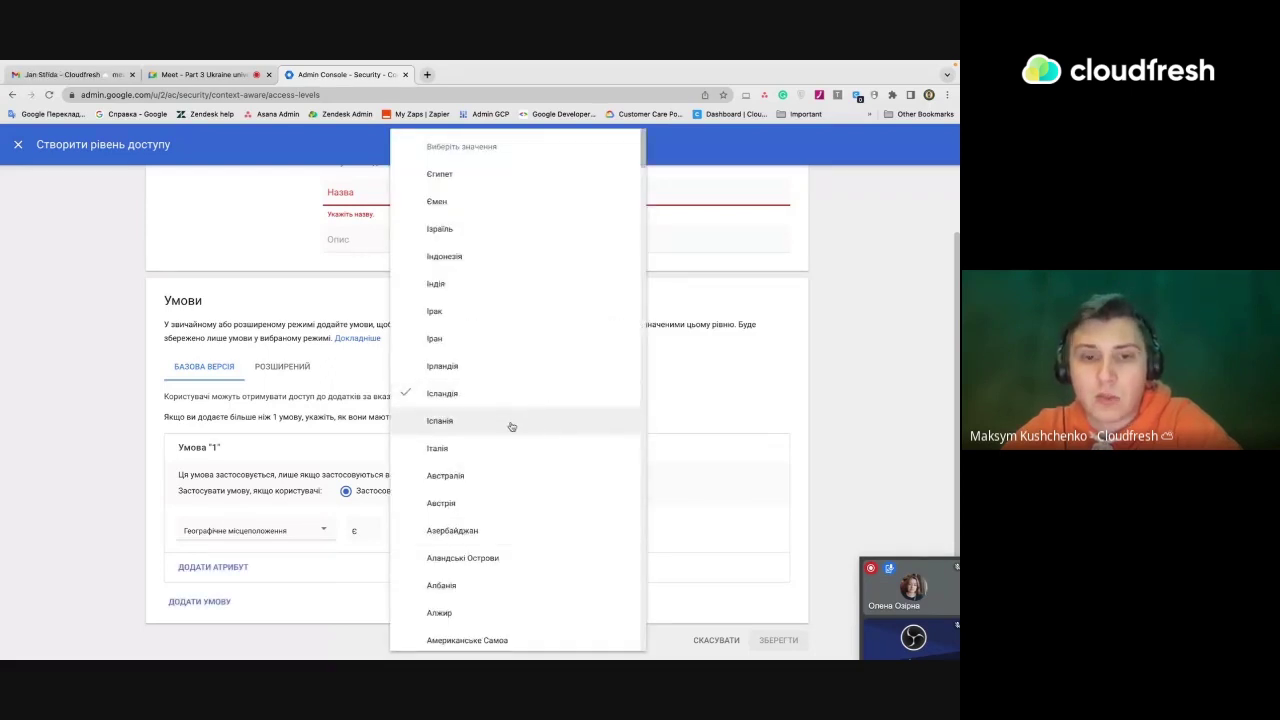
left_click(504, 232)
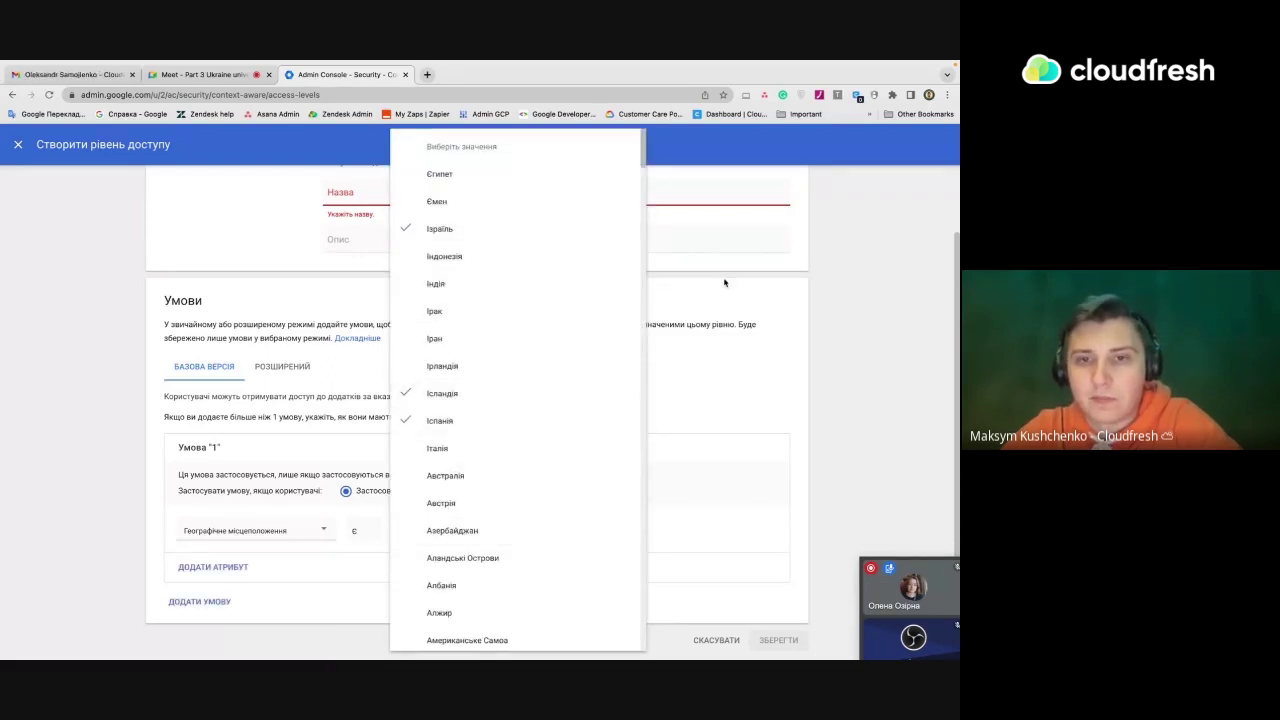
left_click(725, 283)
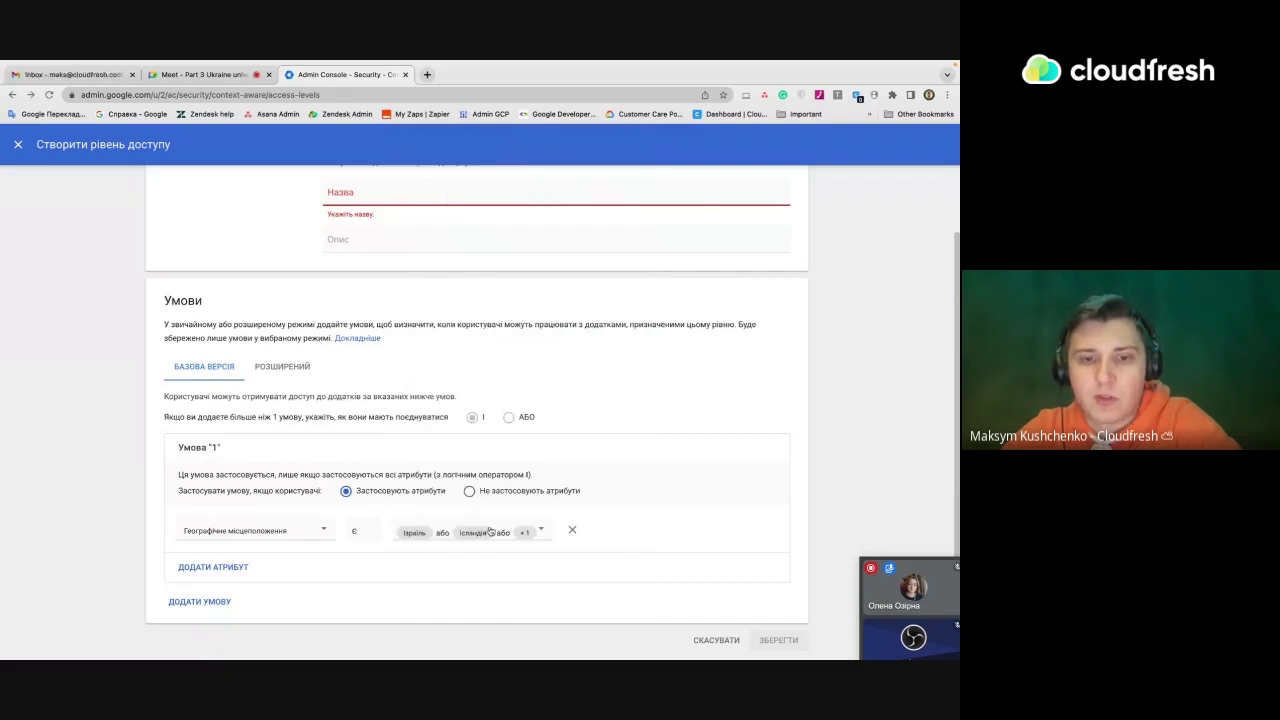
left_click(321, 531)
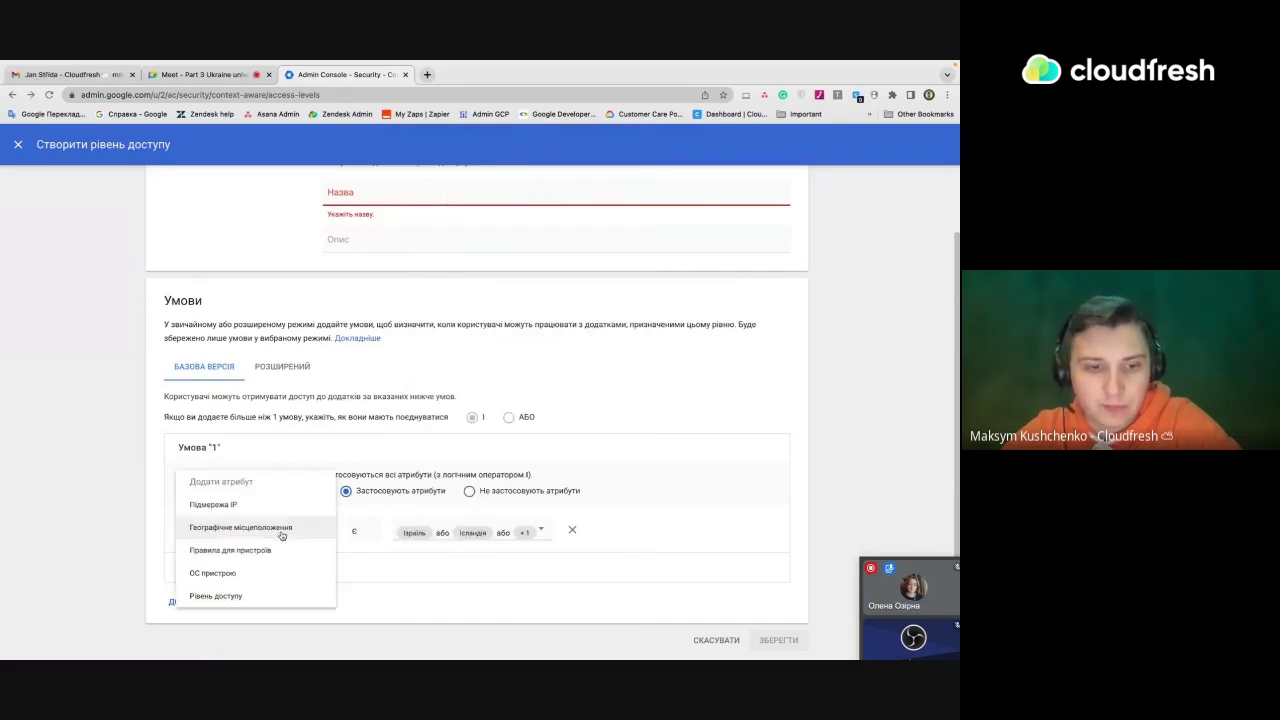
- Switch Condition 1 to Правила для пристроїв, view the rule types, then open a new browser tab
left_click(238, 551)
scroll(377, 428, "down", 1)
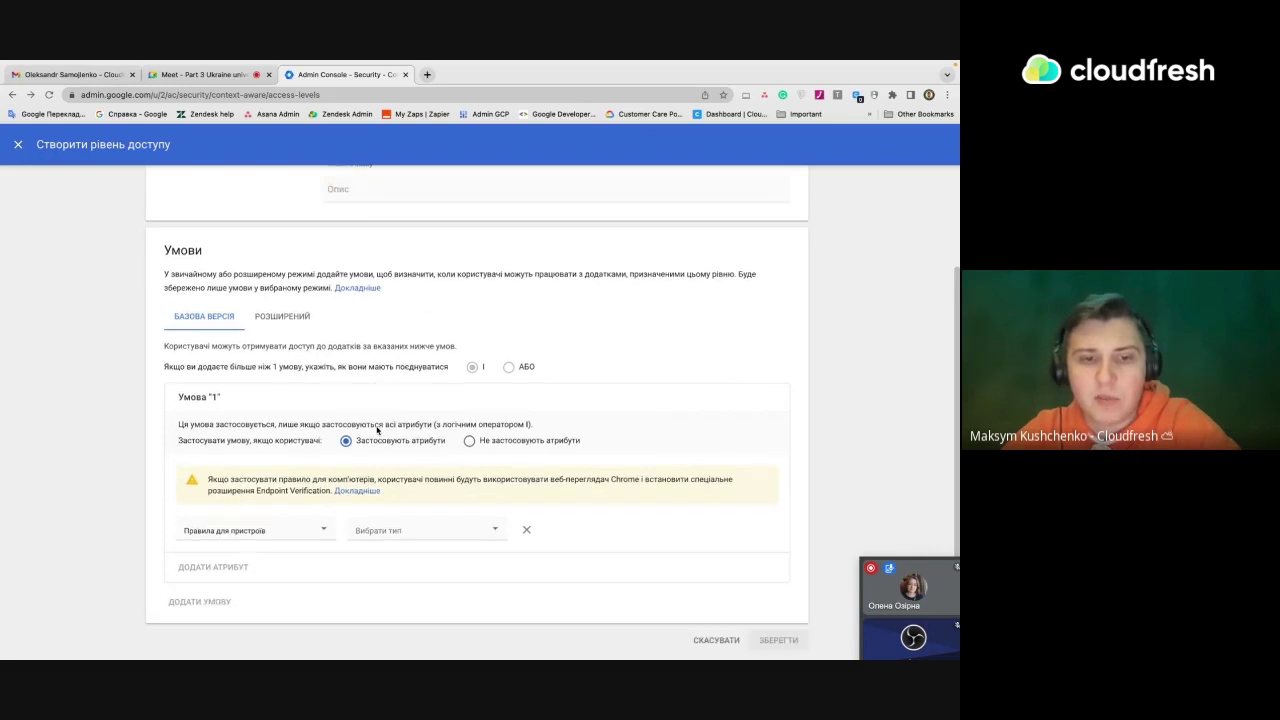
left_click(403, 531)
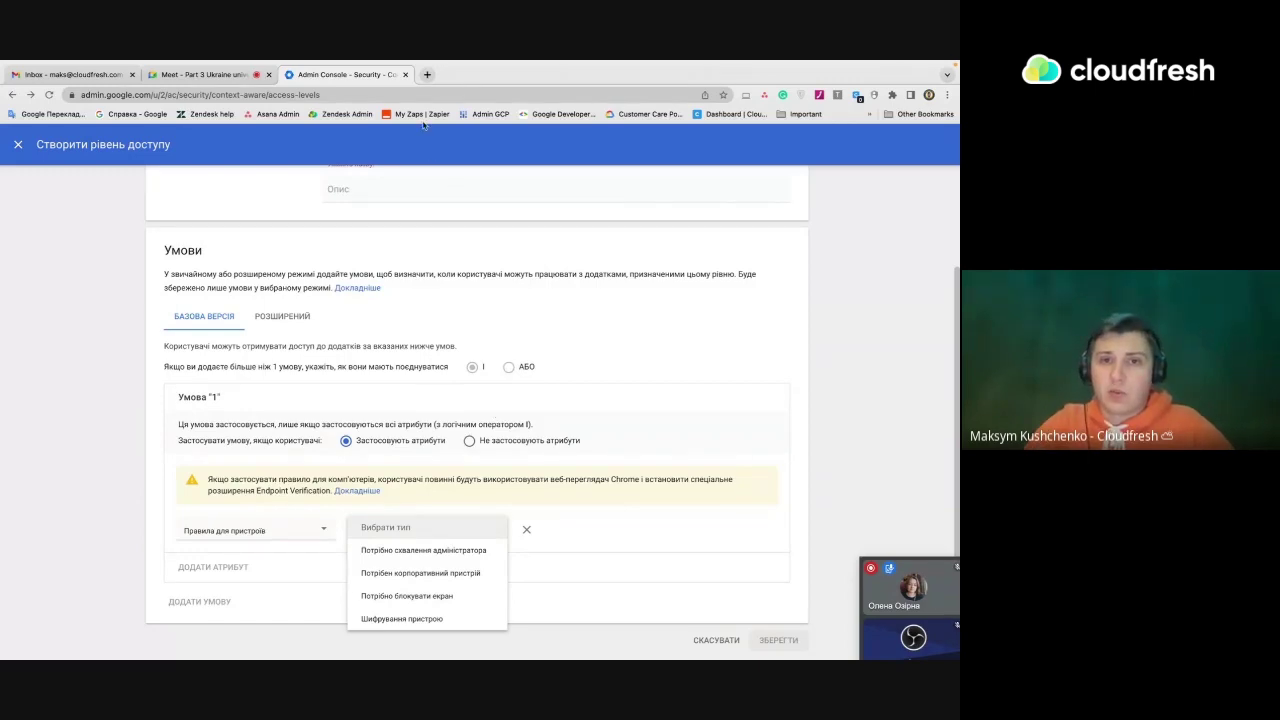
left_click(427, 74)
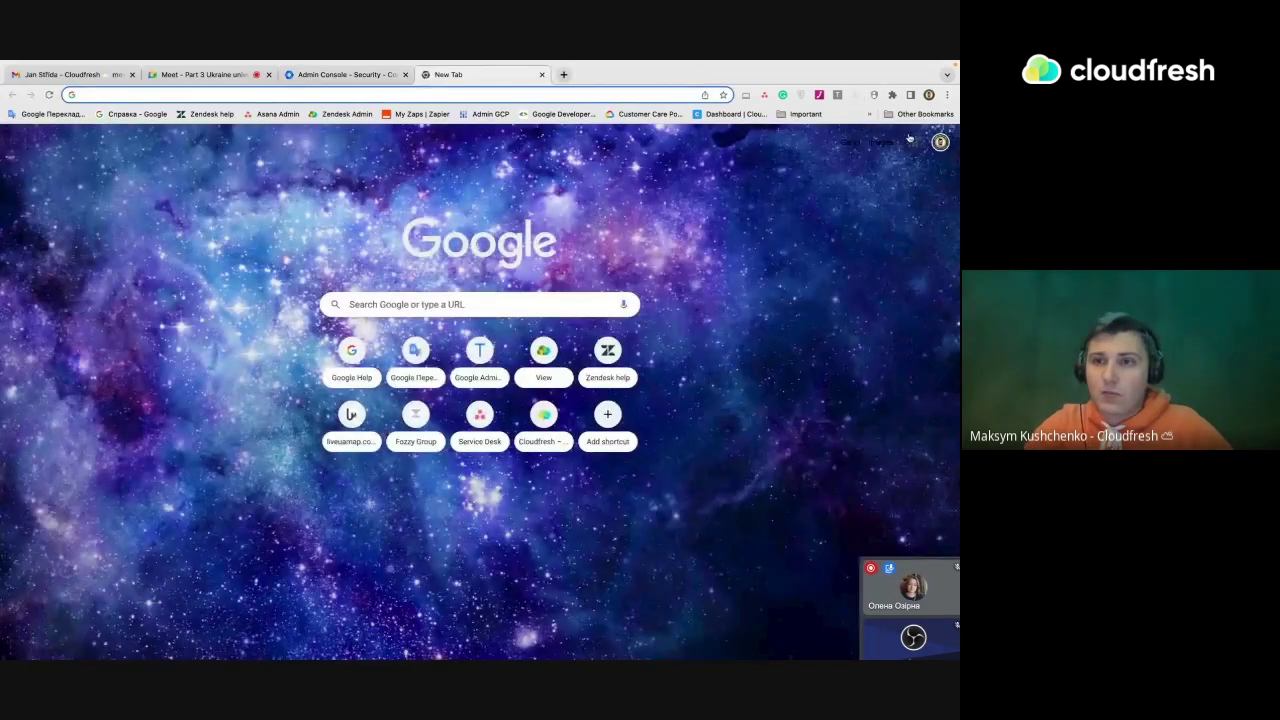
- Switch to the other Google account and open its Admin console from the apps grid
left_click(939, 141)
left_click(814, 364)
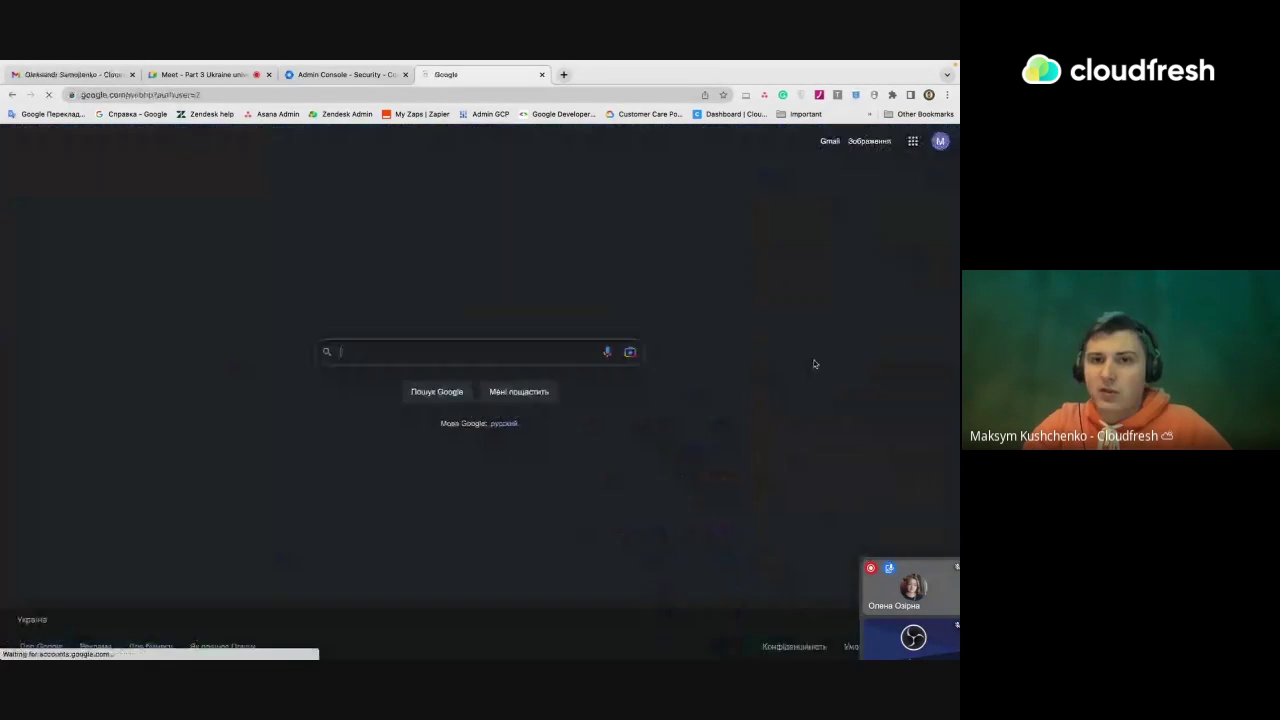
left_click(912, 141)
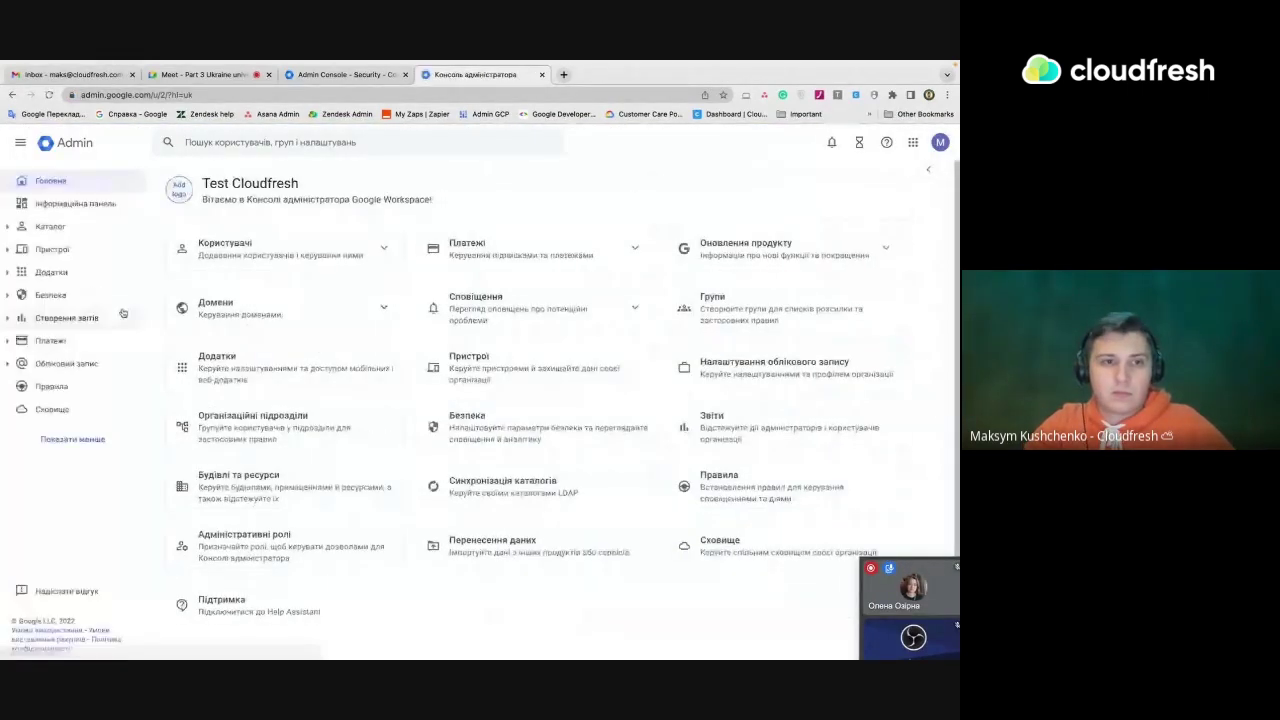
- Expand Пристрої > Мобільні пристрої та кінцеві точки > Налаштування in the sidebar
left_click(6, 250)
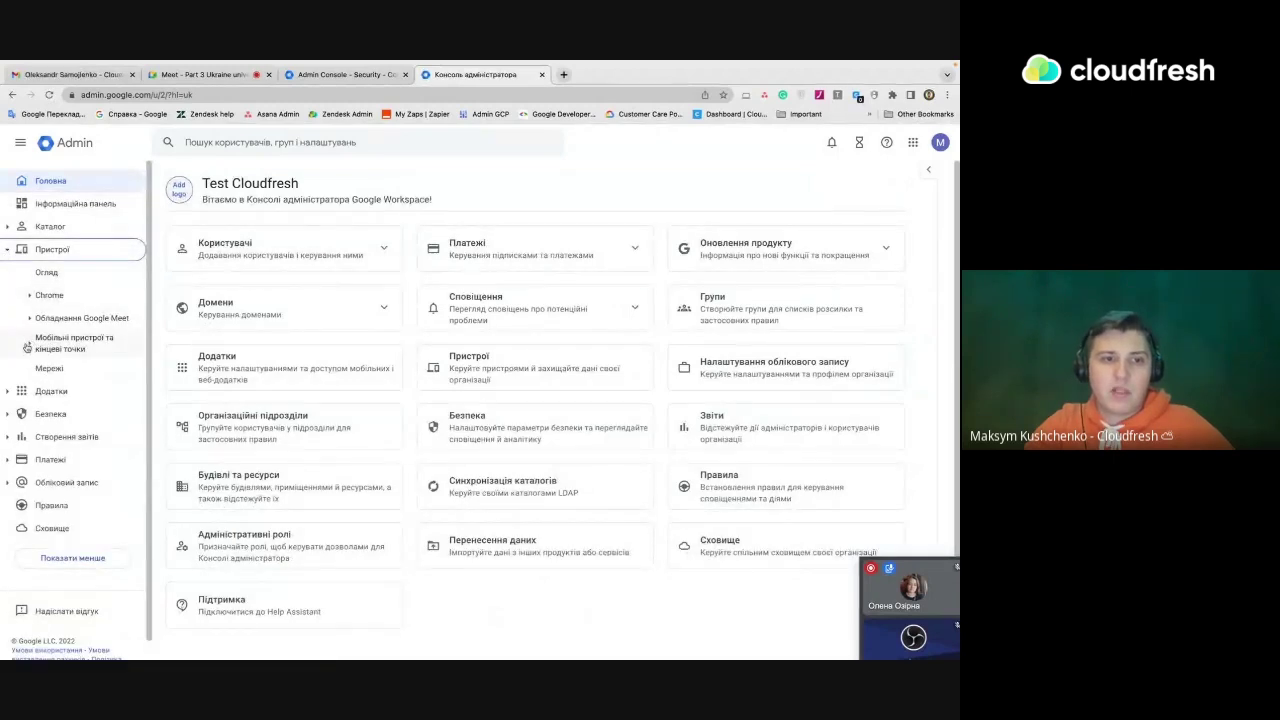
left_click(27, 346)
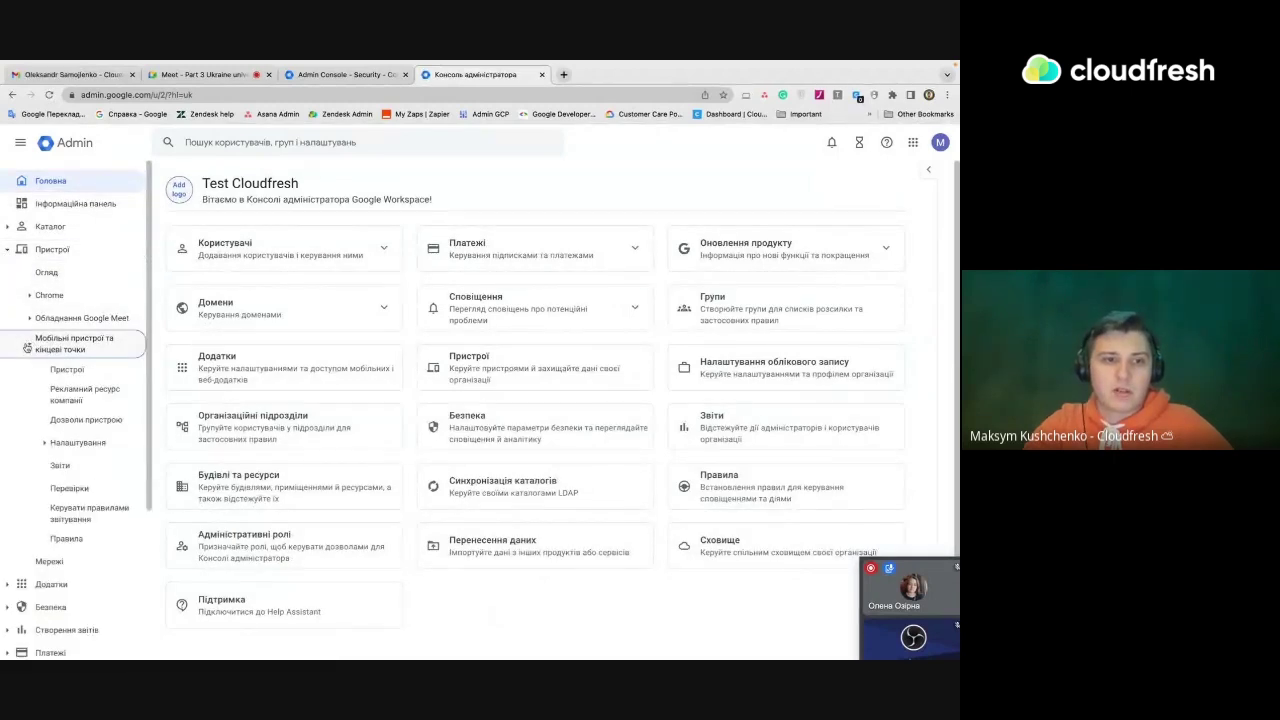
left_click(40, 442)
scroll(70, 480, "down", 1)
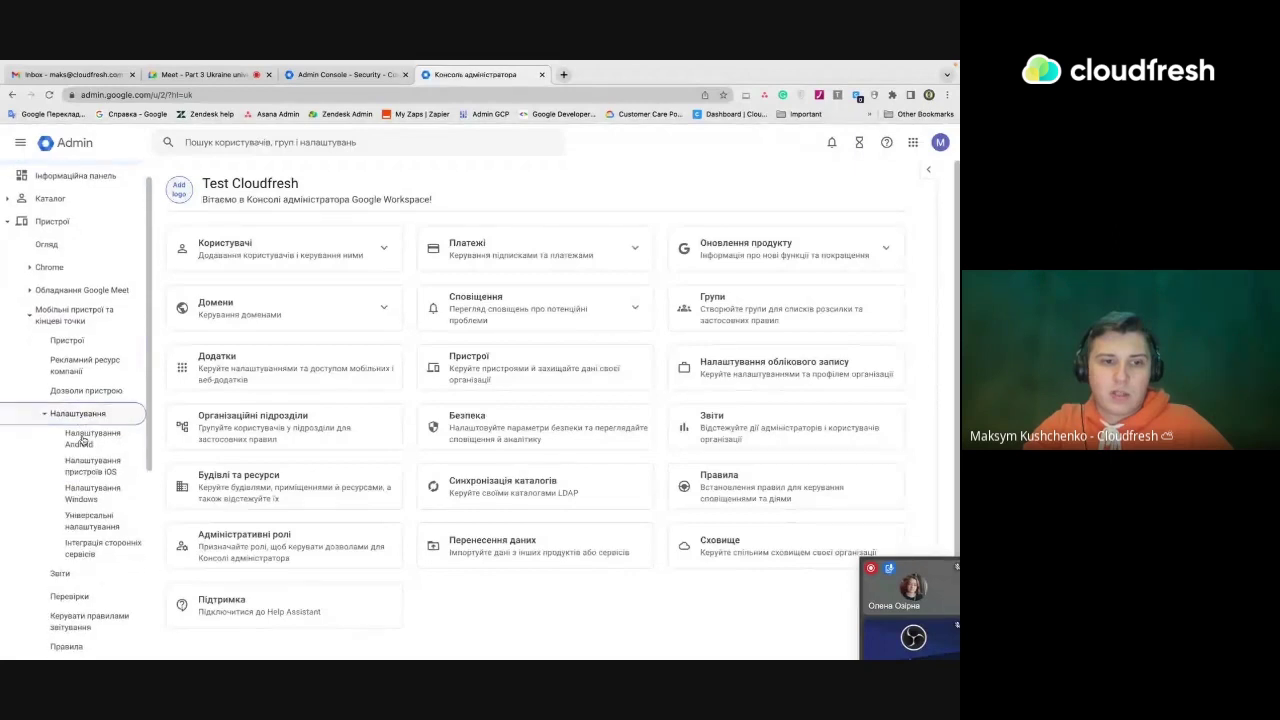
- Verify admin approval for devices is on in universal Security settings, then view the Devices overview
left_click(79, 515)
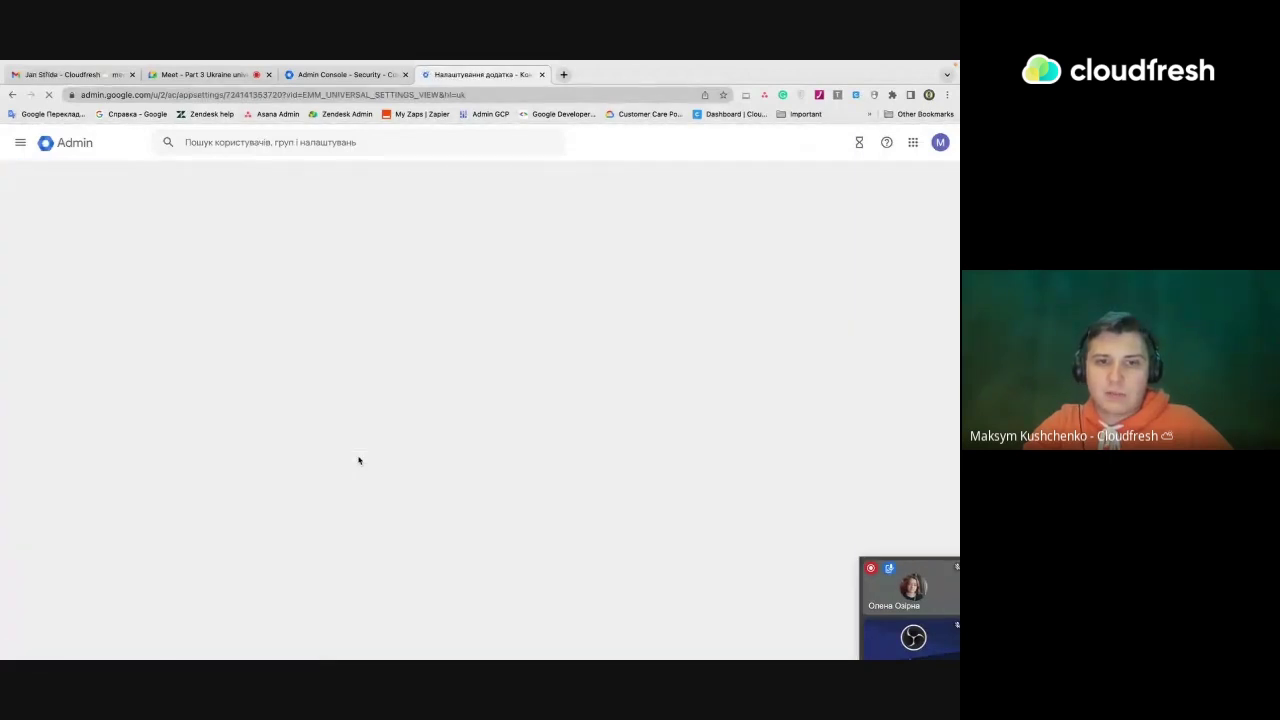
scroll(513, 256, "down", 1)
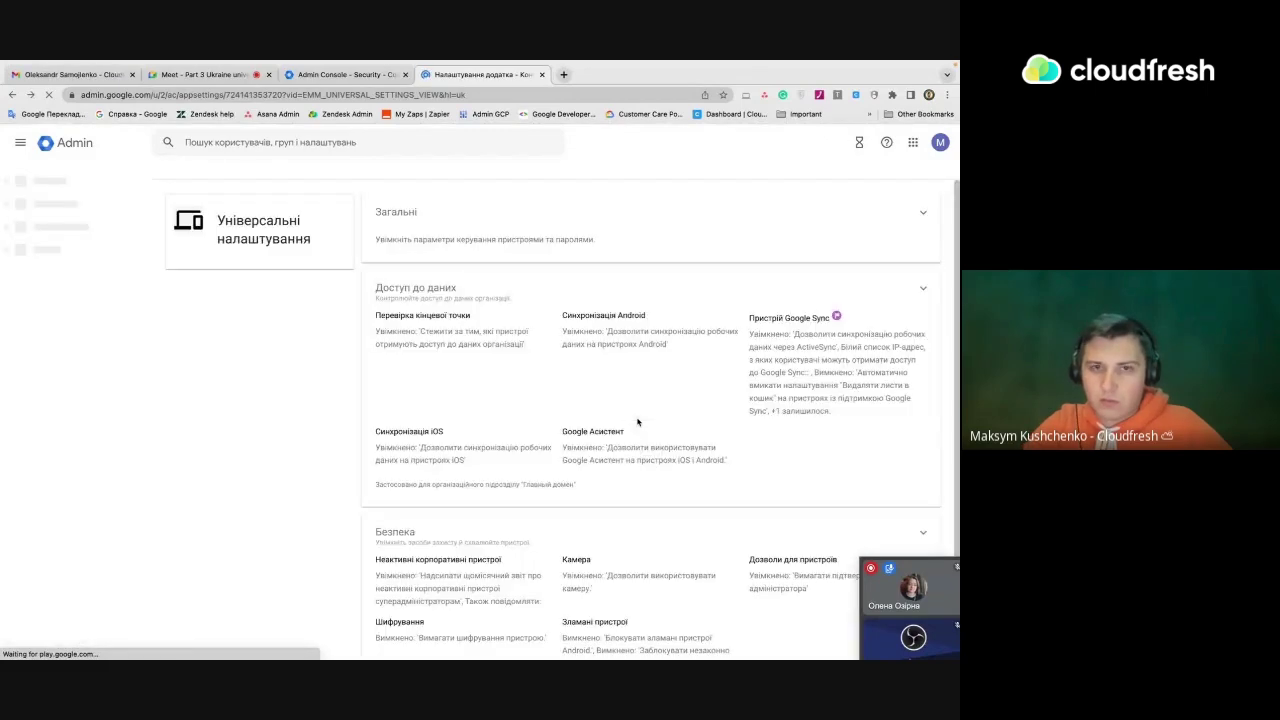
scroll(637, 422, "down", 1)
left_click(502, 582)
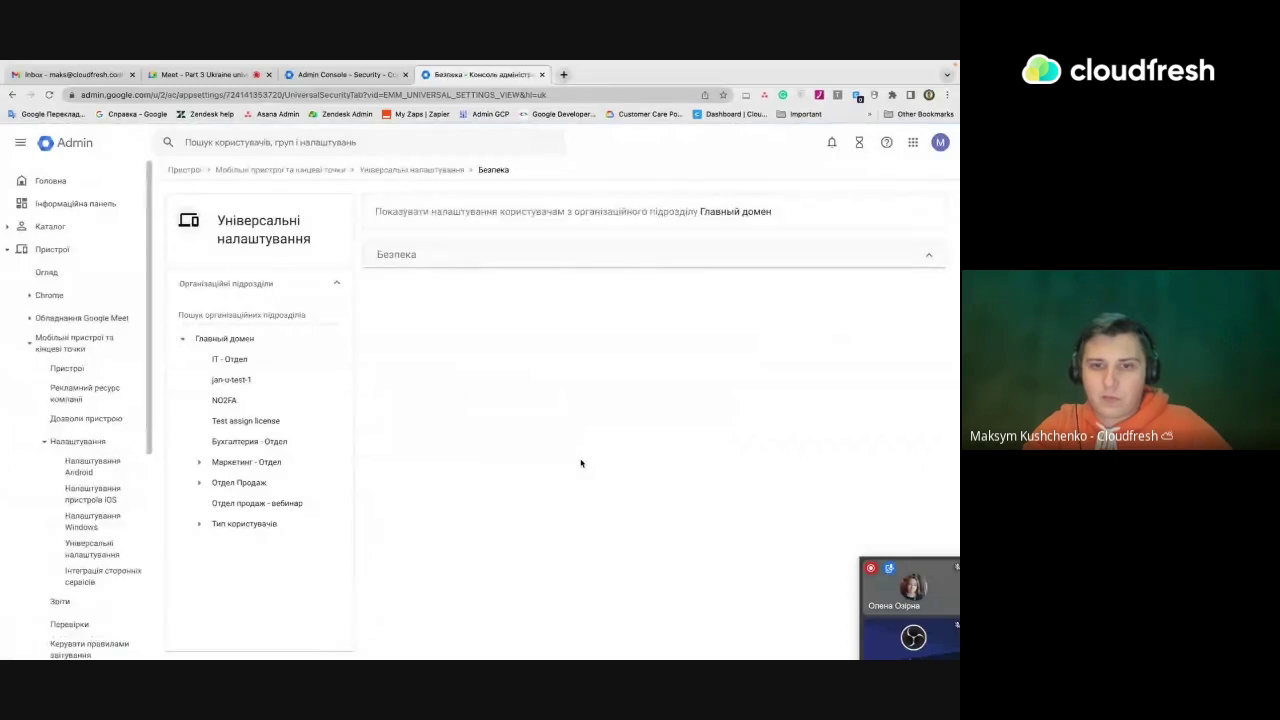
scroll(620, 440, "down", 3)
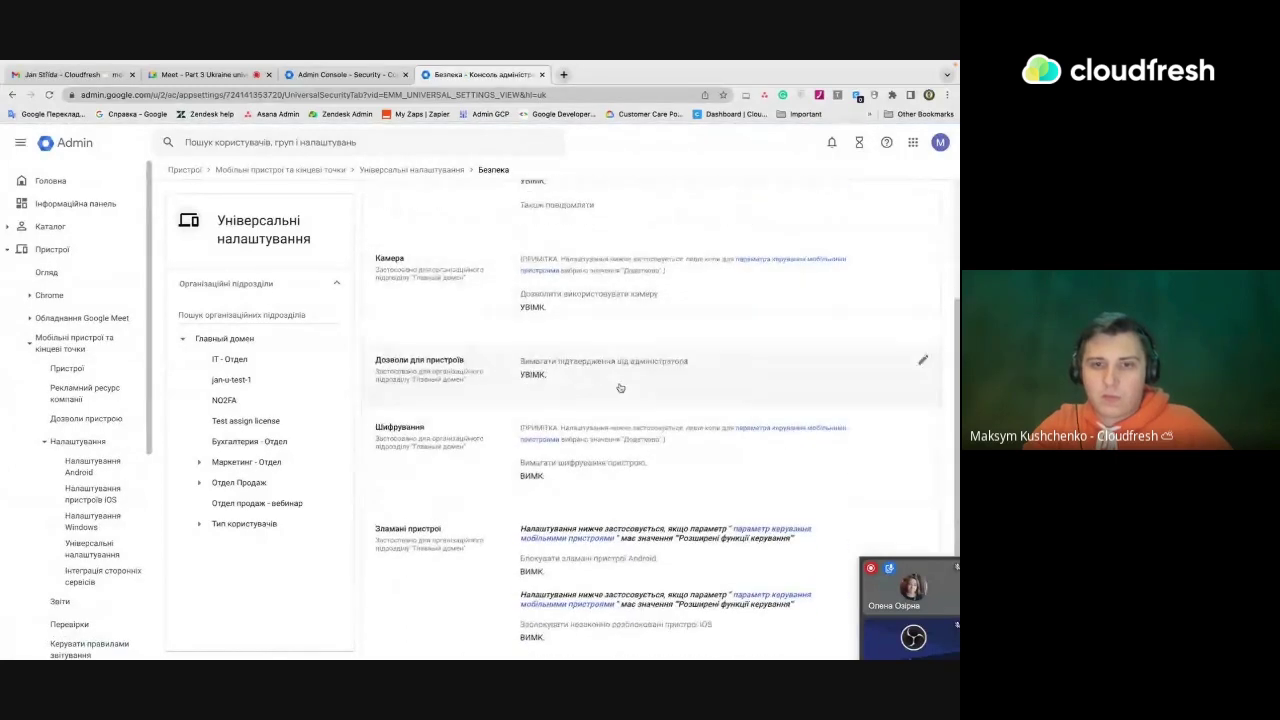
left_click(640, 385)
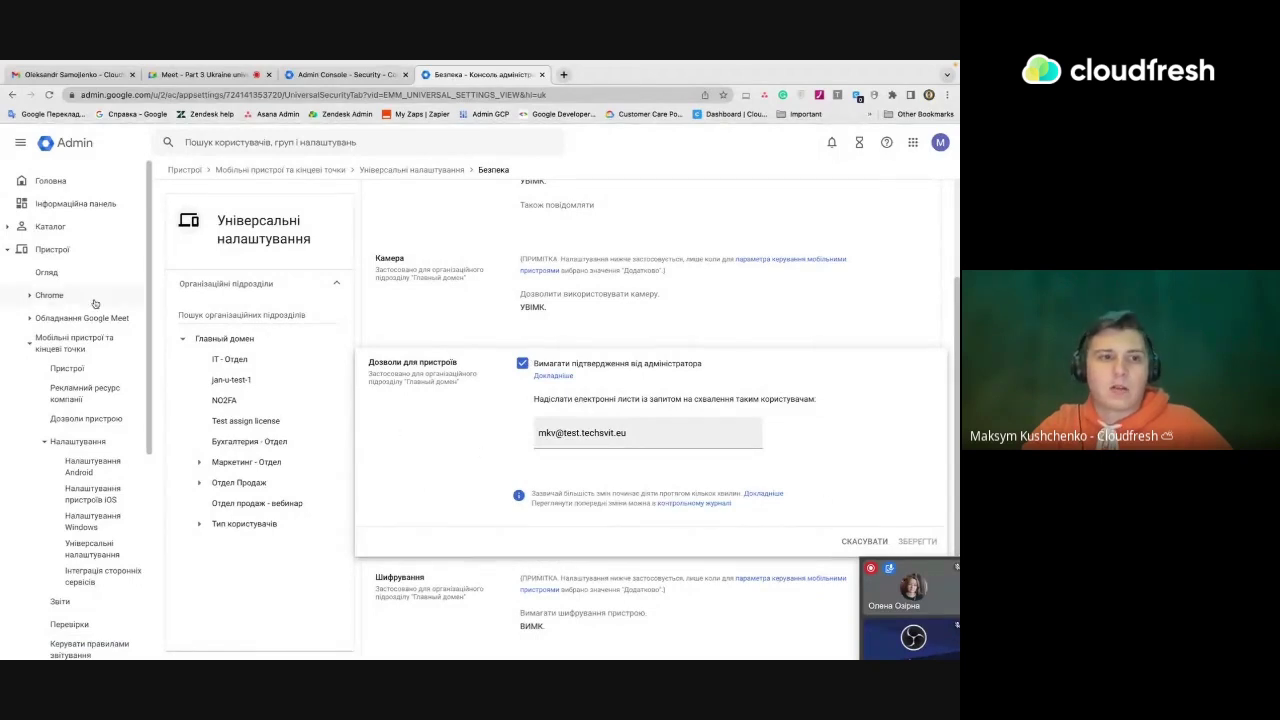
left_click(43, 276)
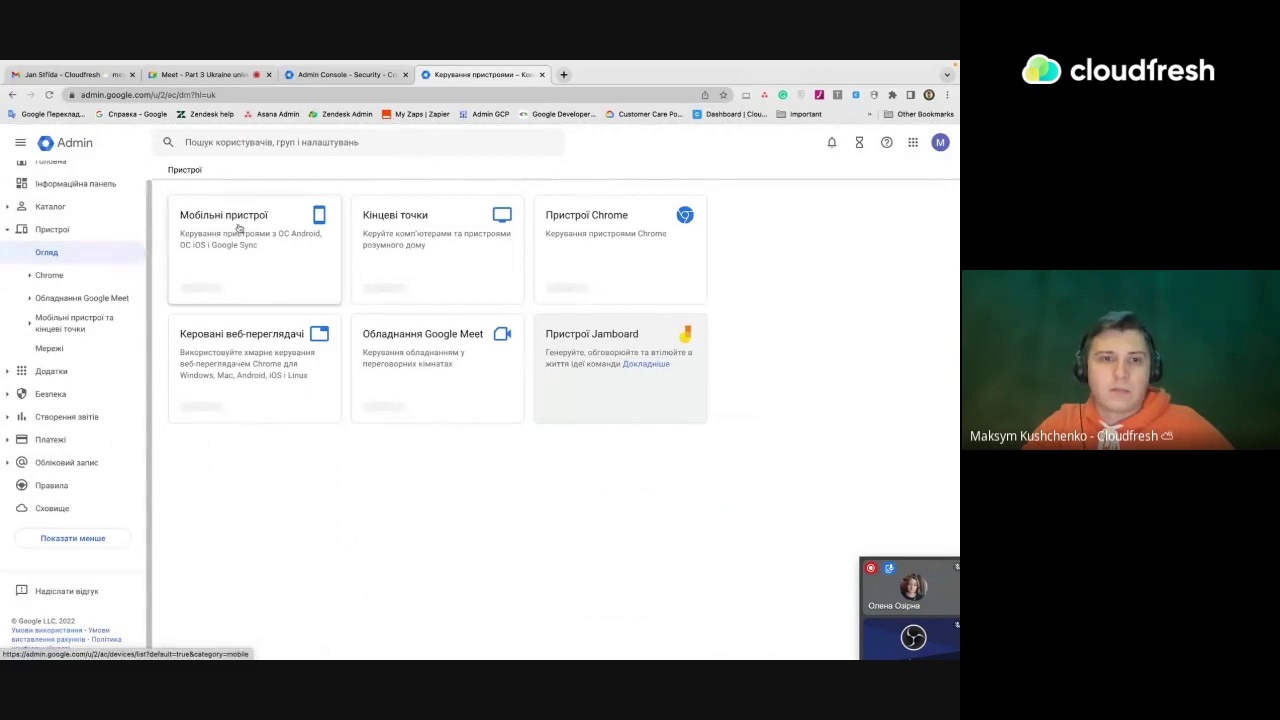
- Approve the first pending MacBook Pro (MacOS 12.6.0) in the endpoints list
left_click(477, 252)
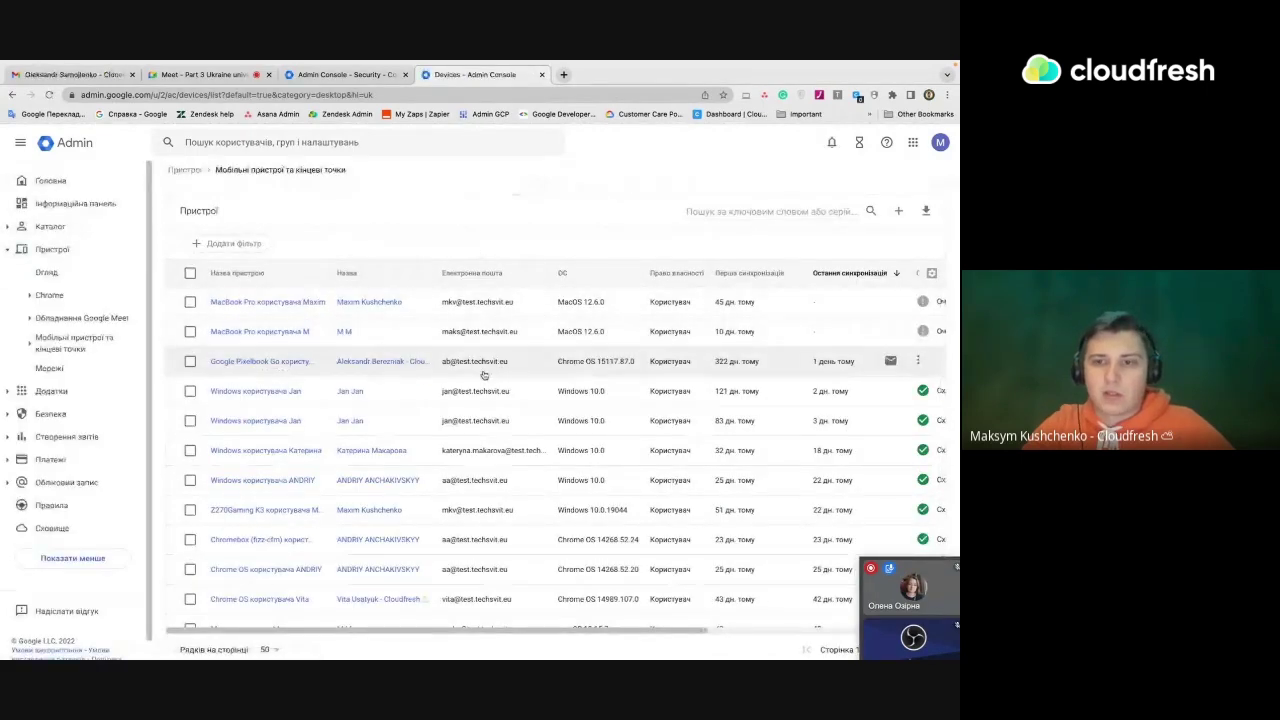
scroll(483, 375, "right", 4)
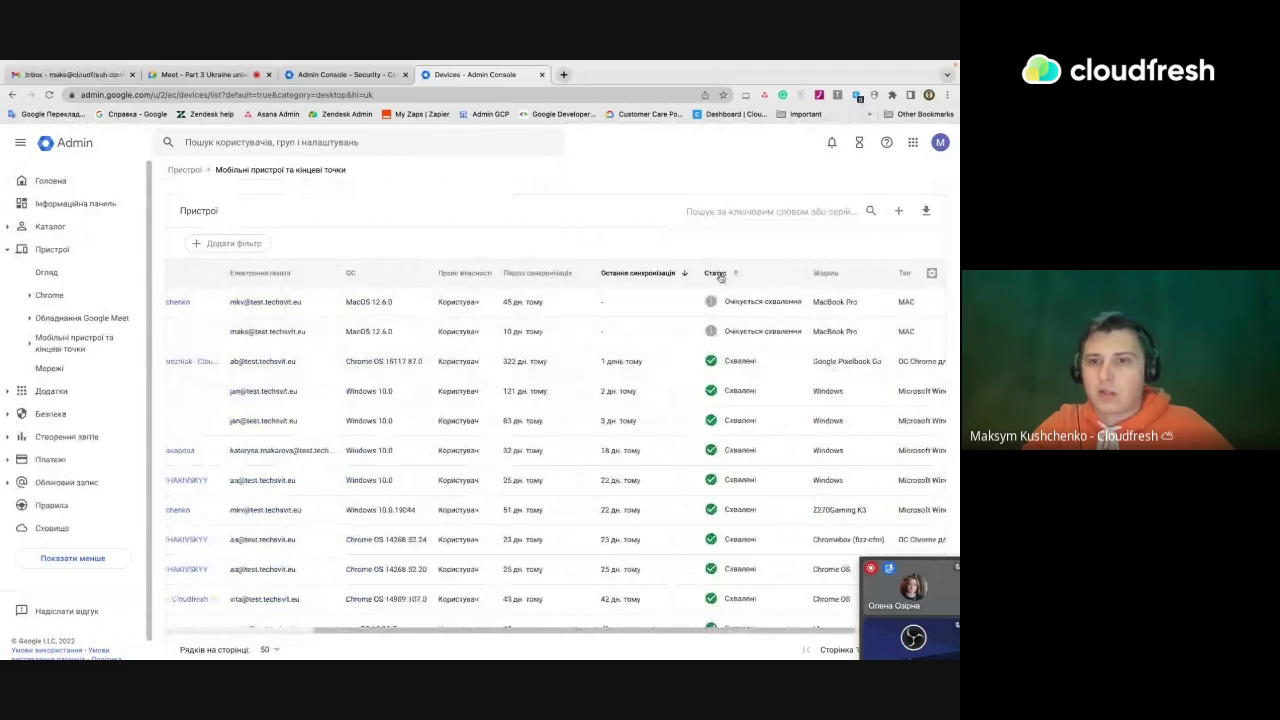
scroll(743, 307, "right", 3)
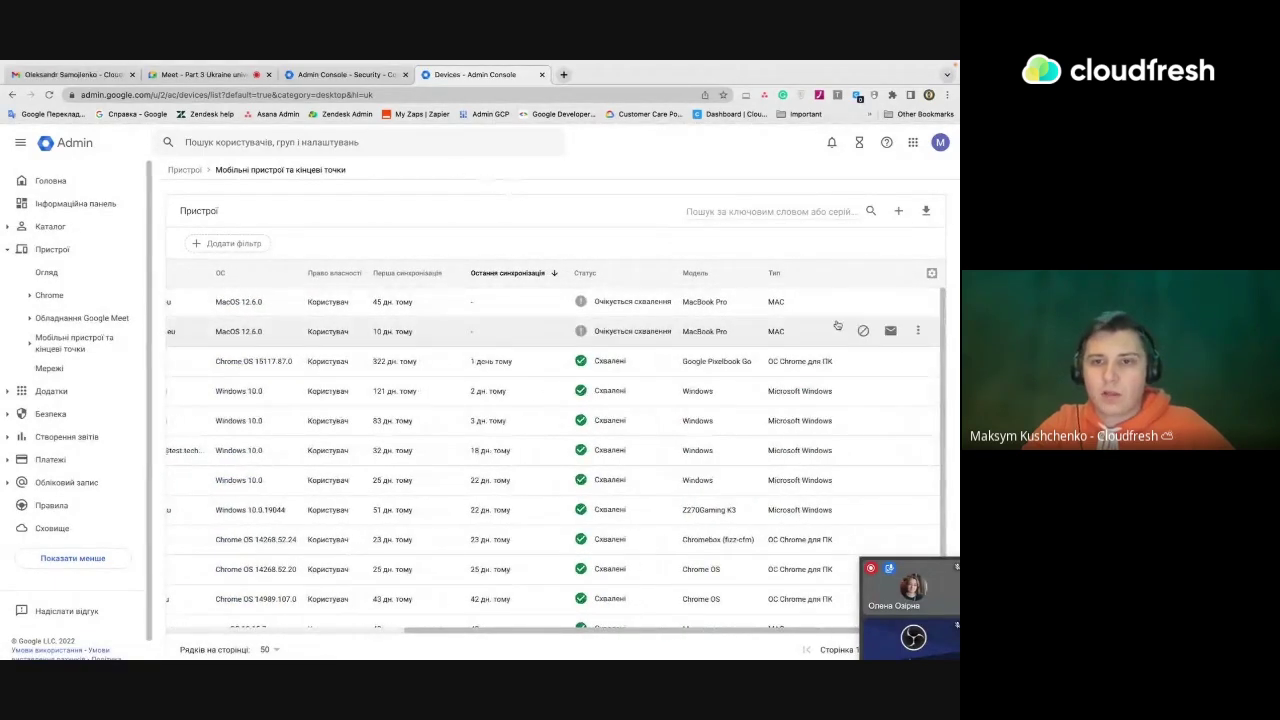
left_click(918, 304)
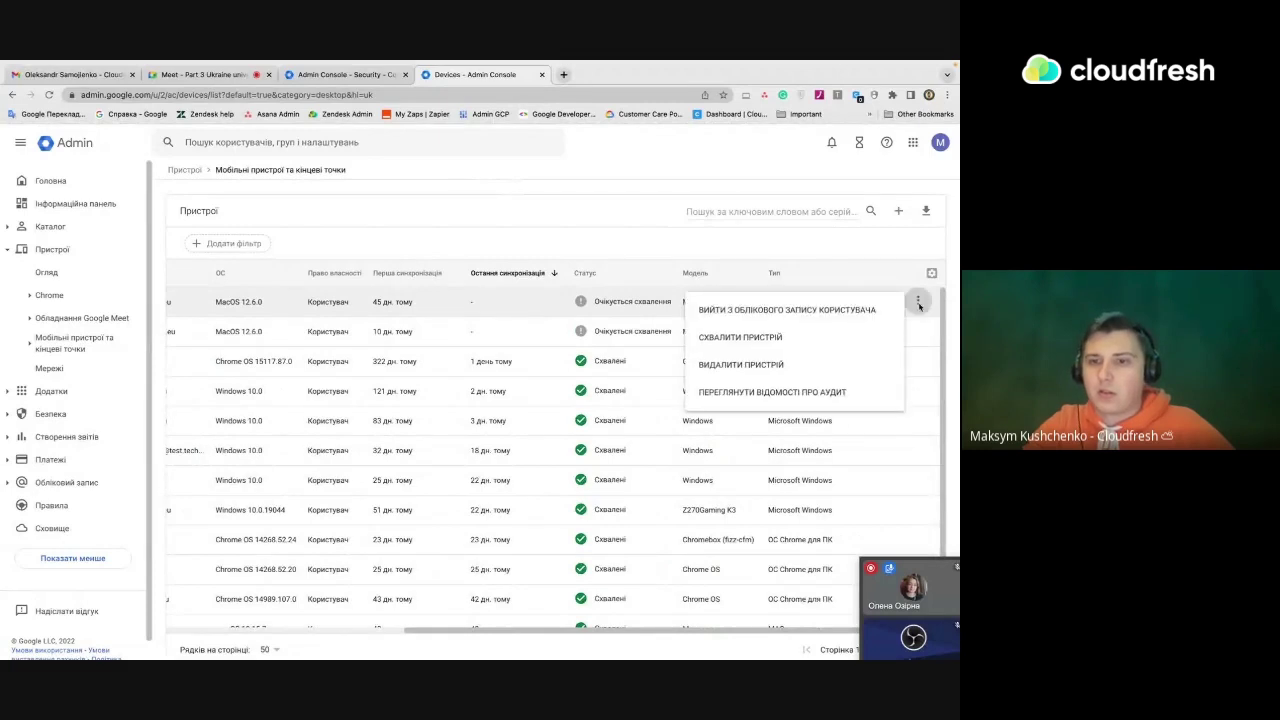
left_click(820, 338)
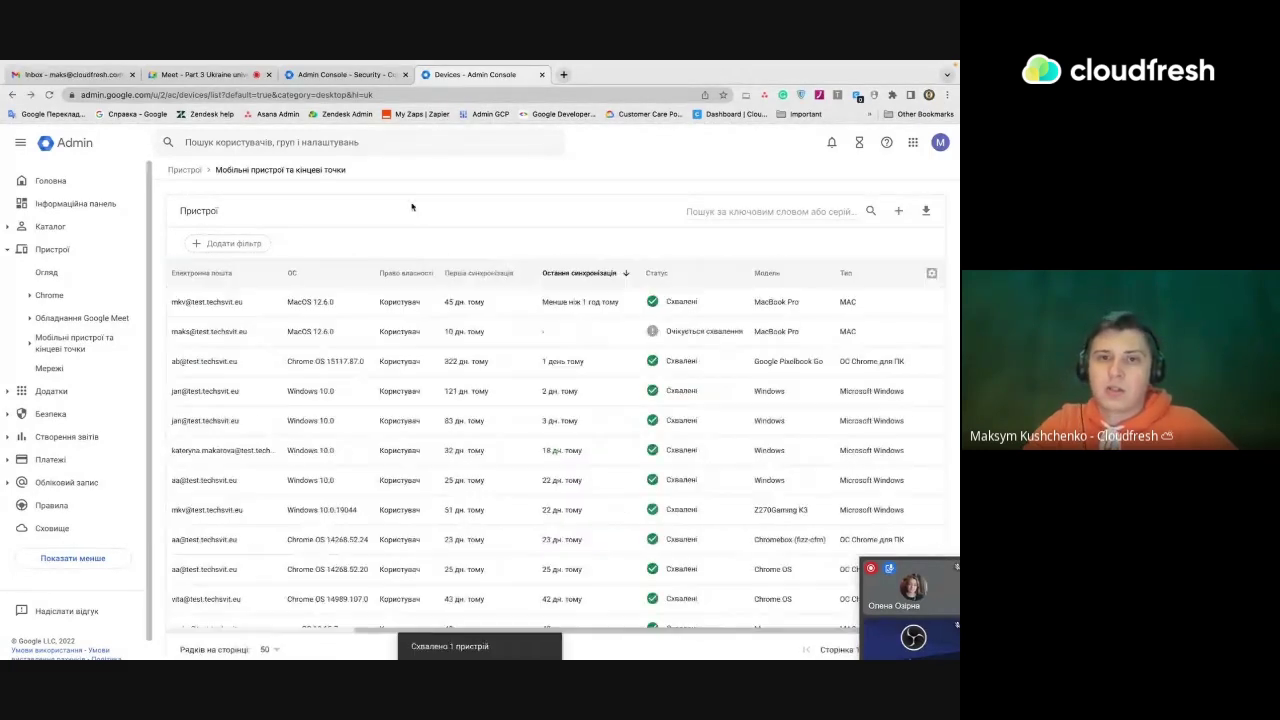
left_click(340, 74)
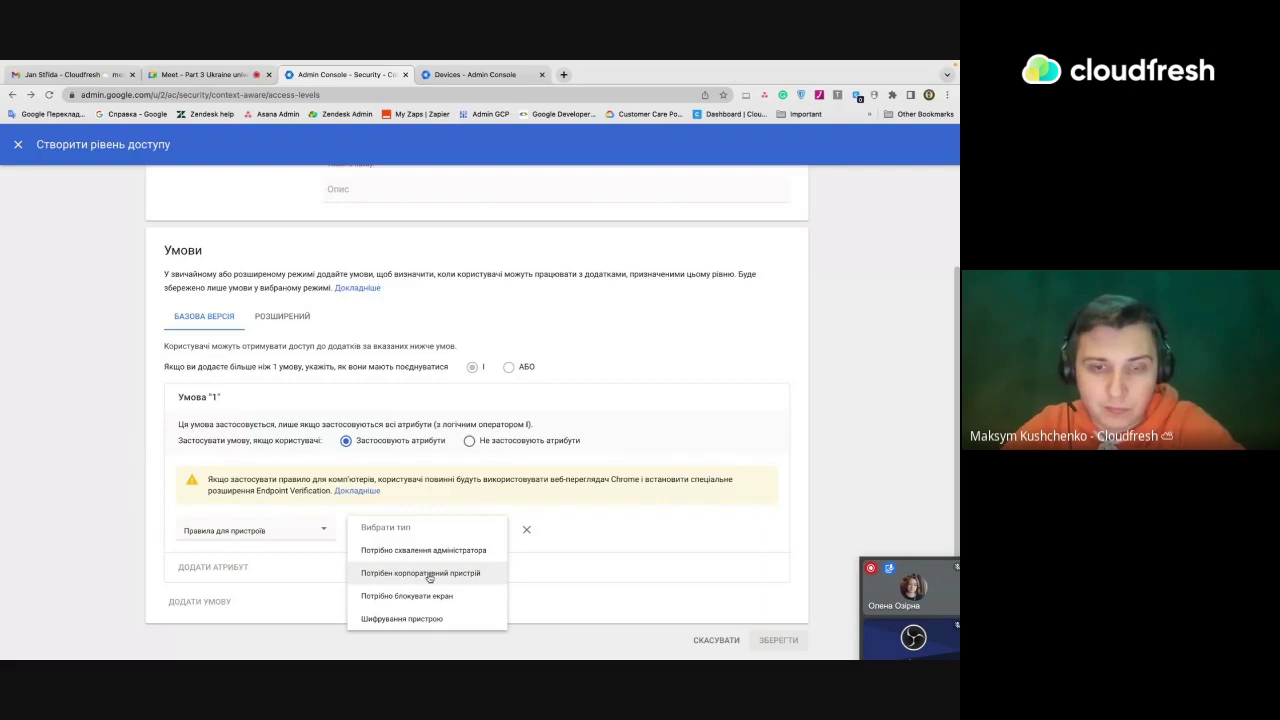
left_click(464, 78)
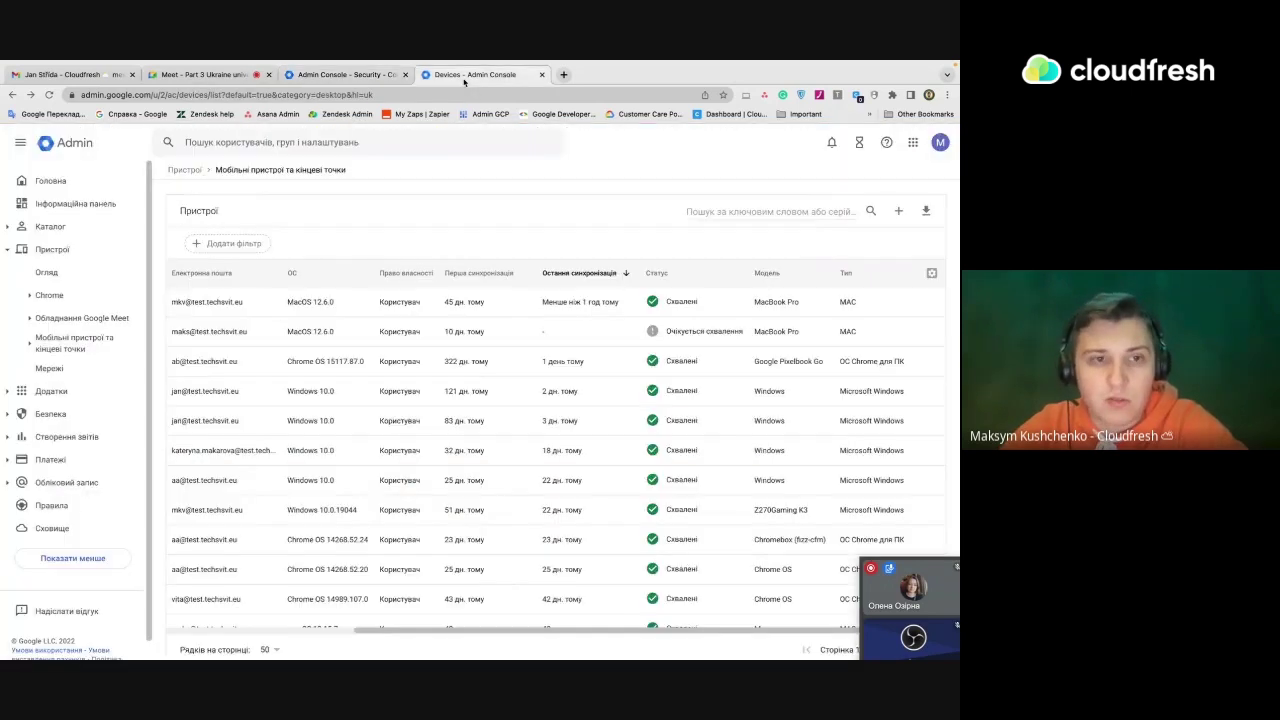
- Start a MAC corporate device import, cancel it, and return to the access-level form
left_click(33, 343)
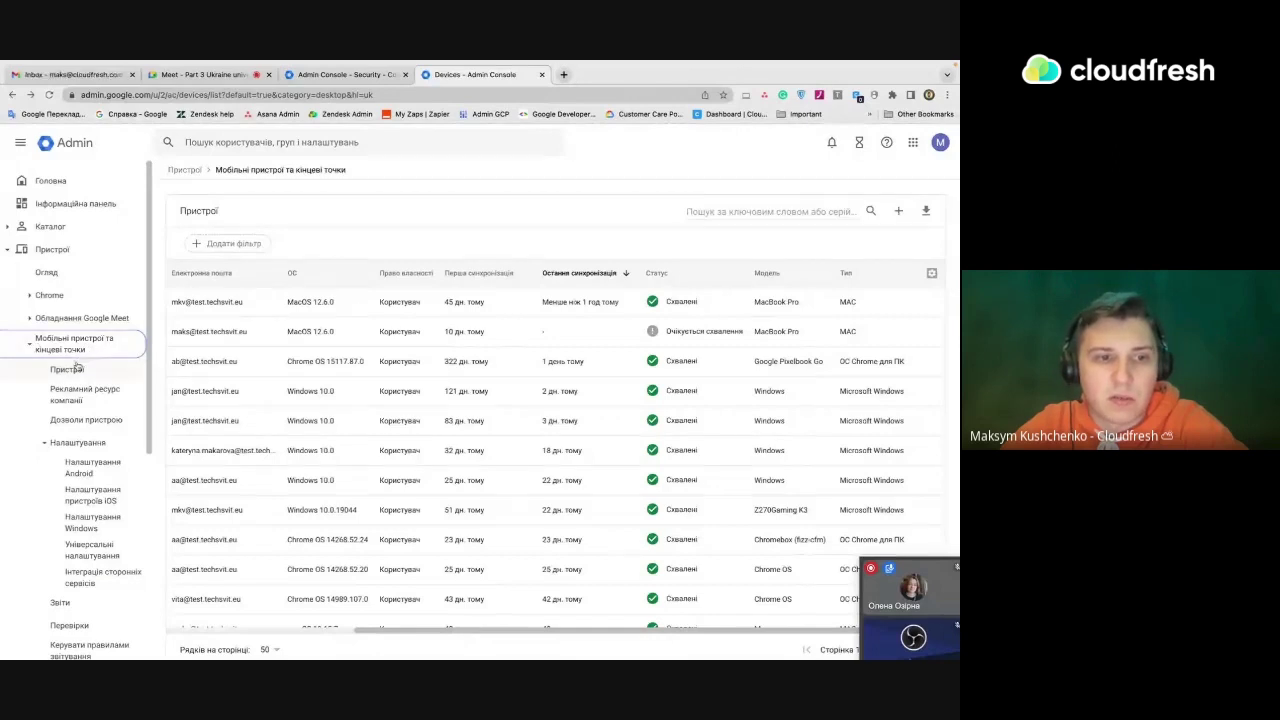
scroll(66, 440, "down", 2)
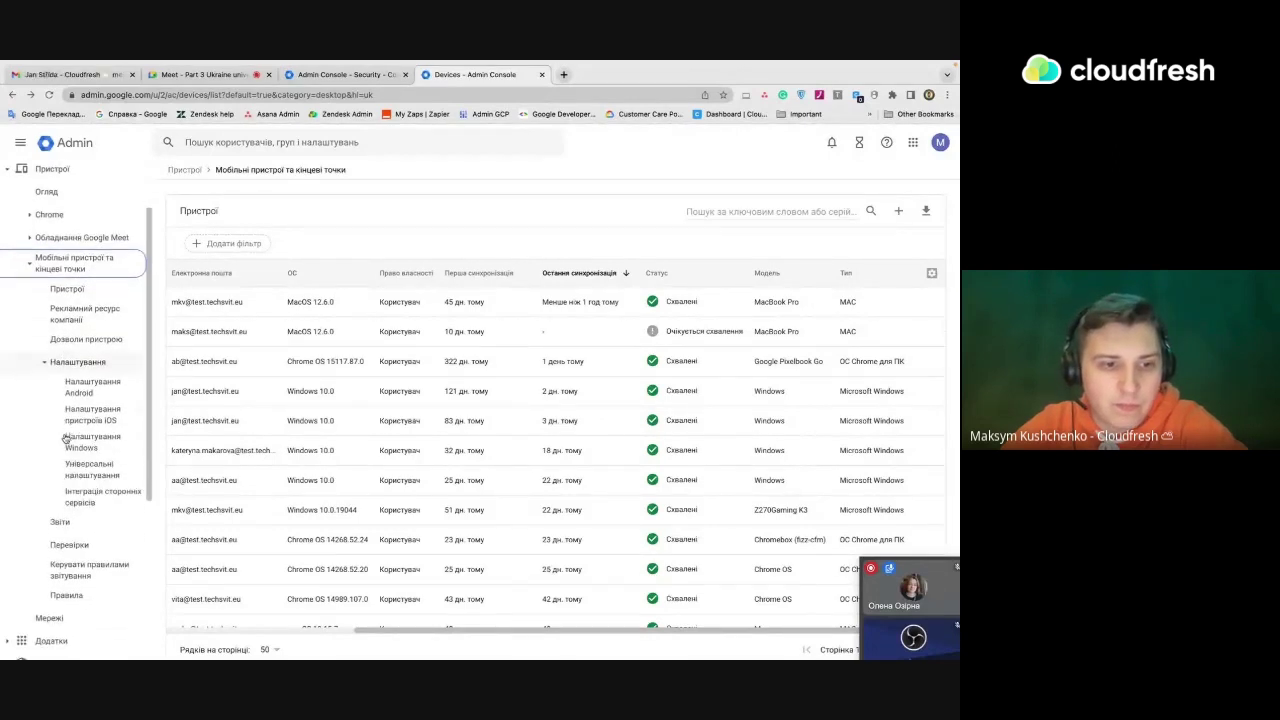
left_click(80, 312)
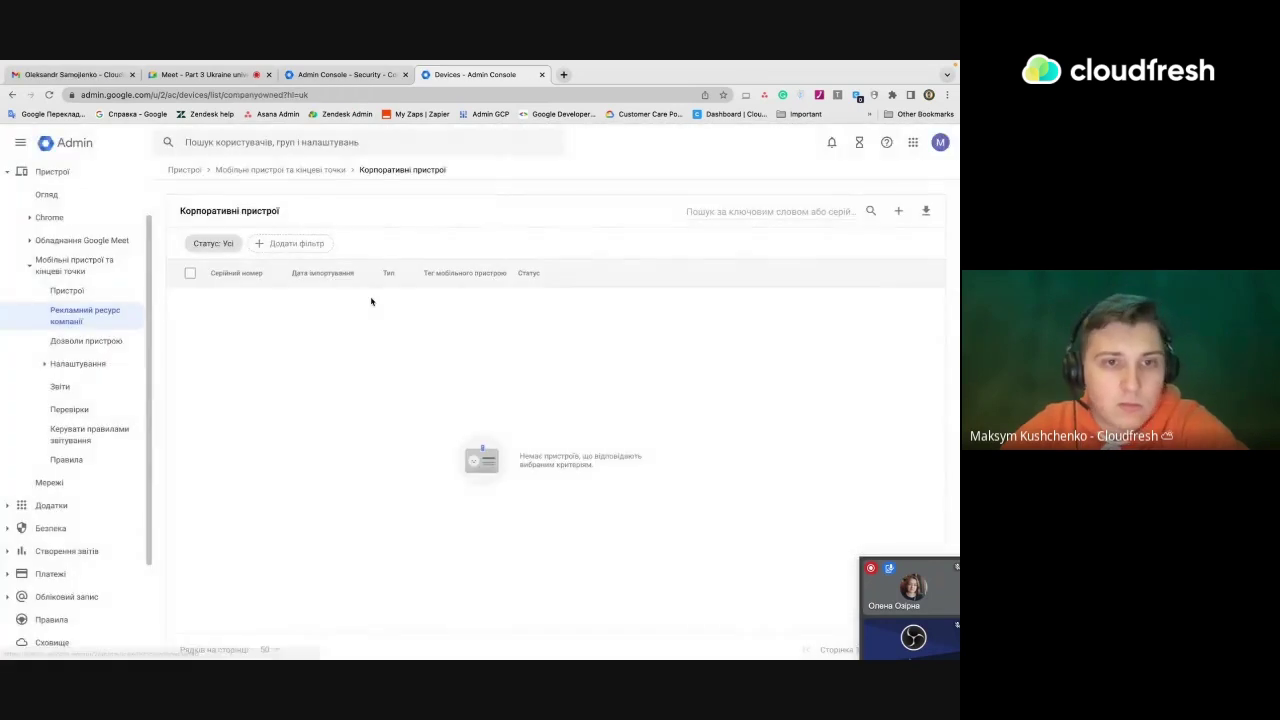
left_click(898, 211)
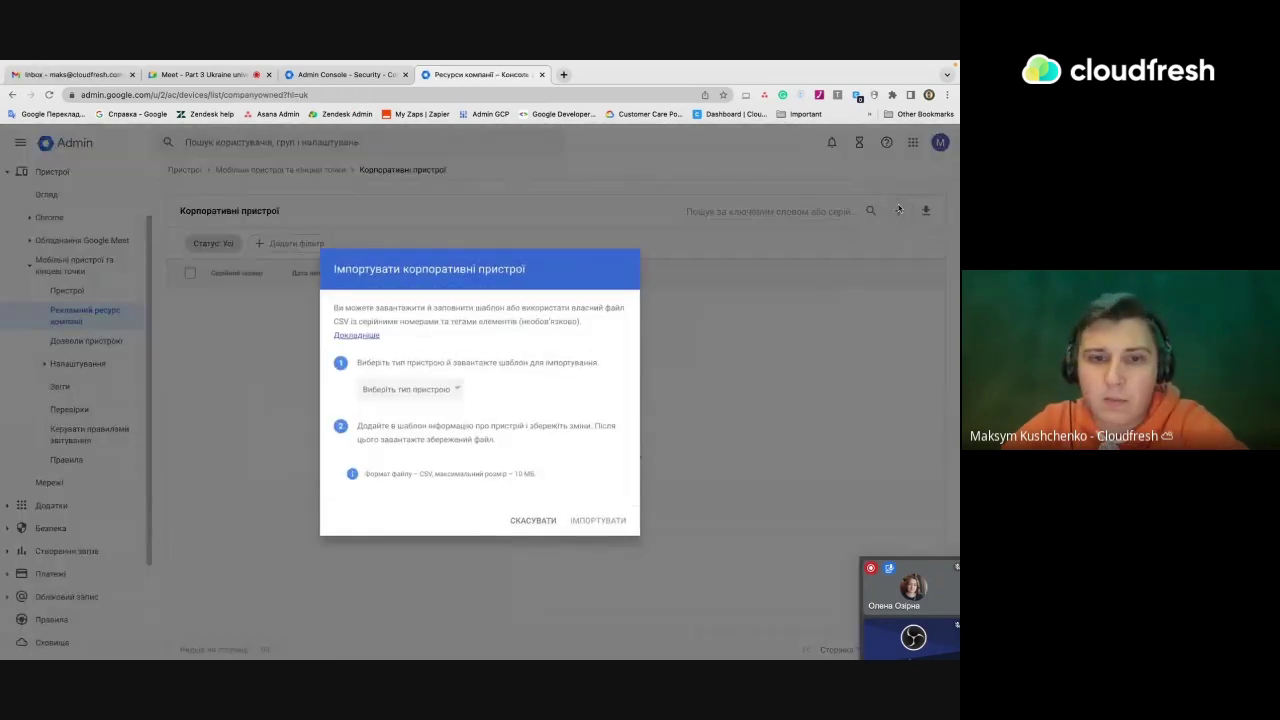
left_click(452, 388)
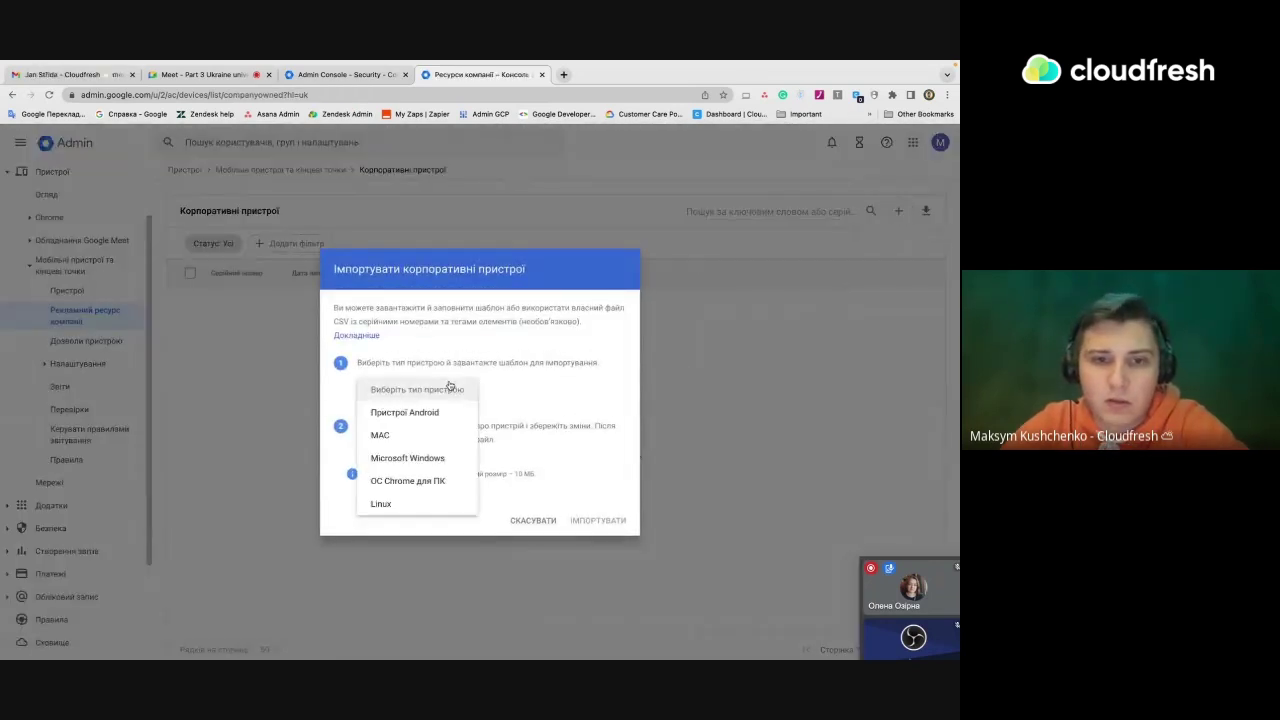
left_click(412, 436)
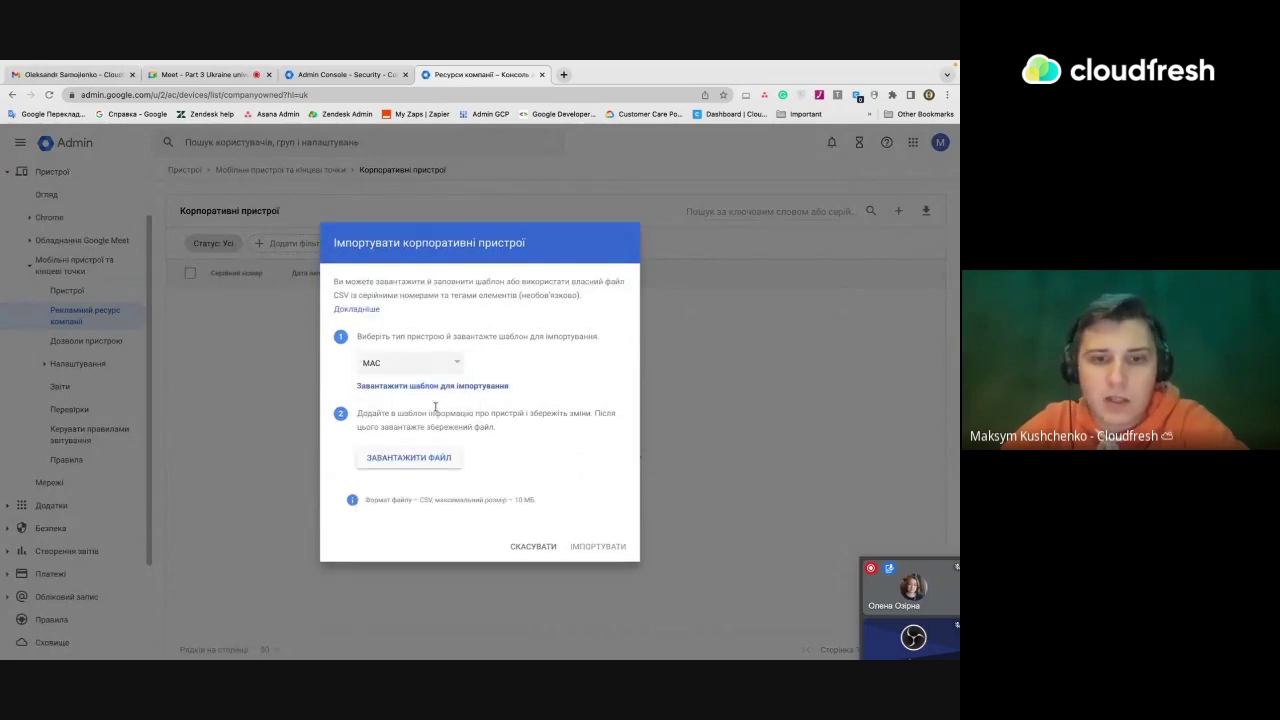
left_click(522, 545)
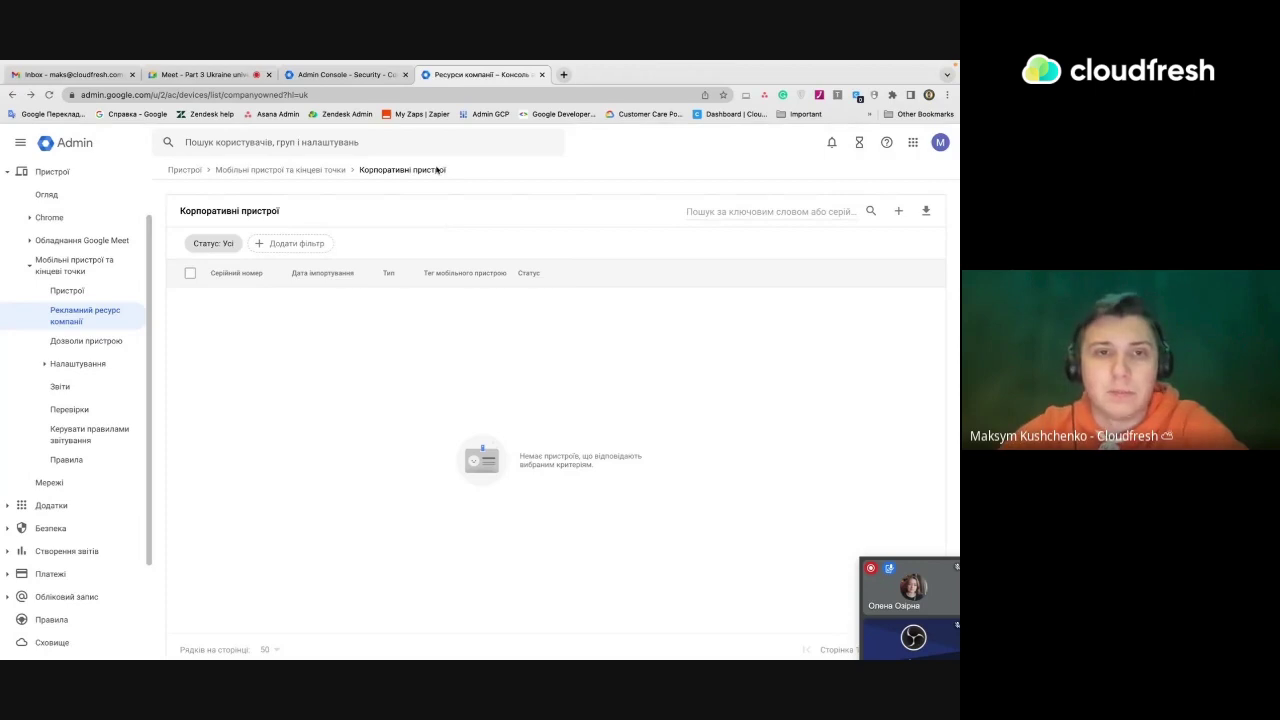
left_click(363, 80)
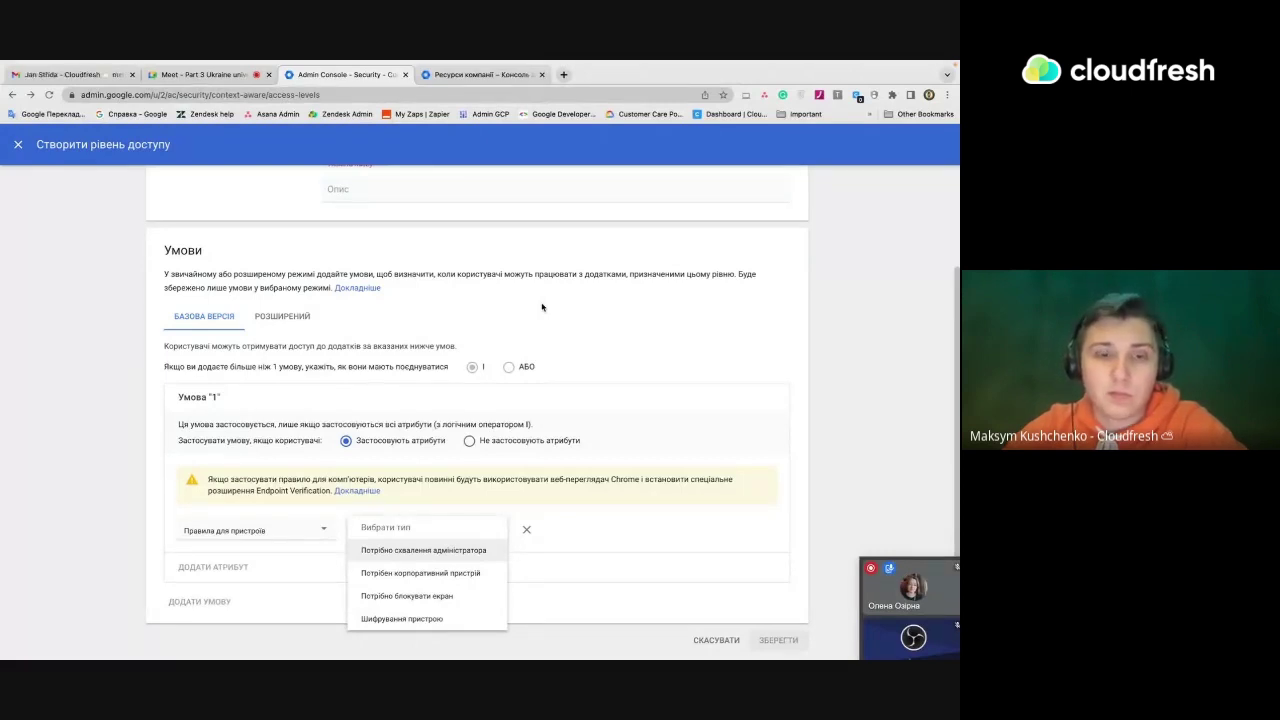
- Set condition 1's device rule to Screen lock, then to Device encryption = Зашифровано
left_click(426, 596)
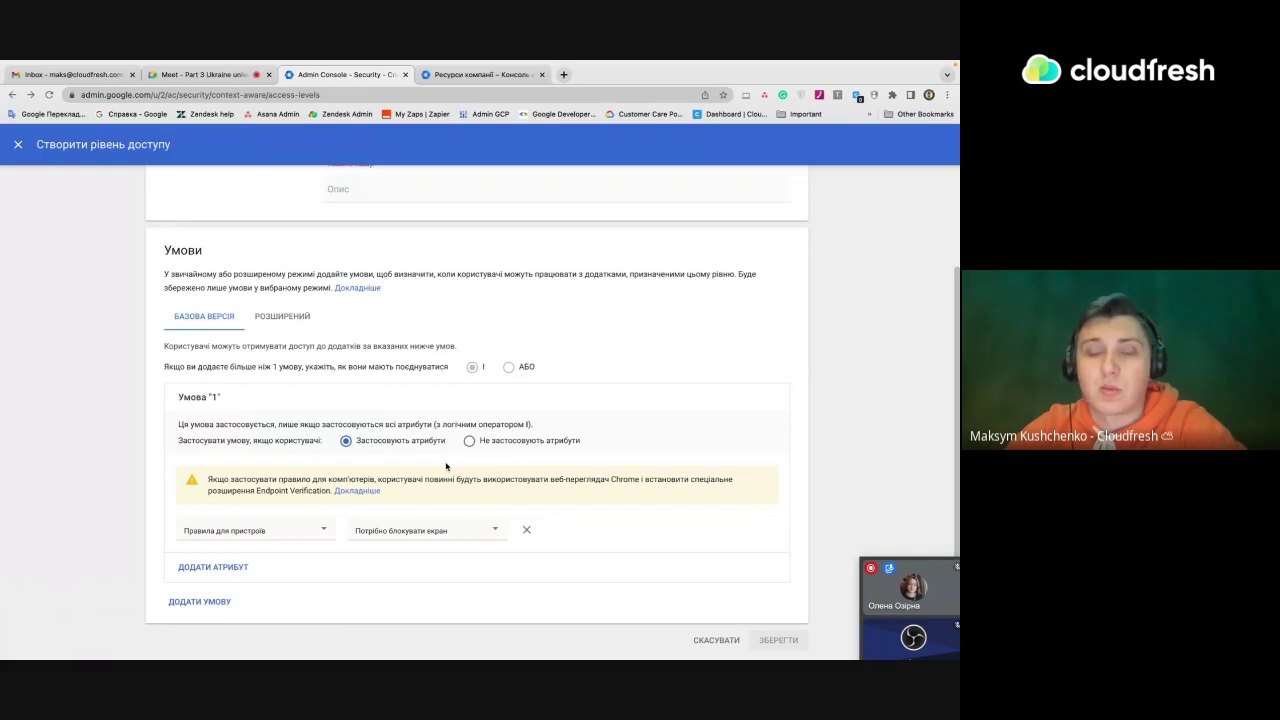
left_click(429, 526)
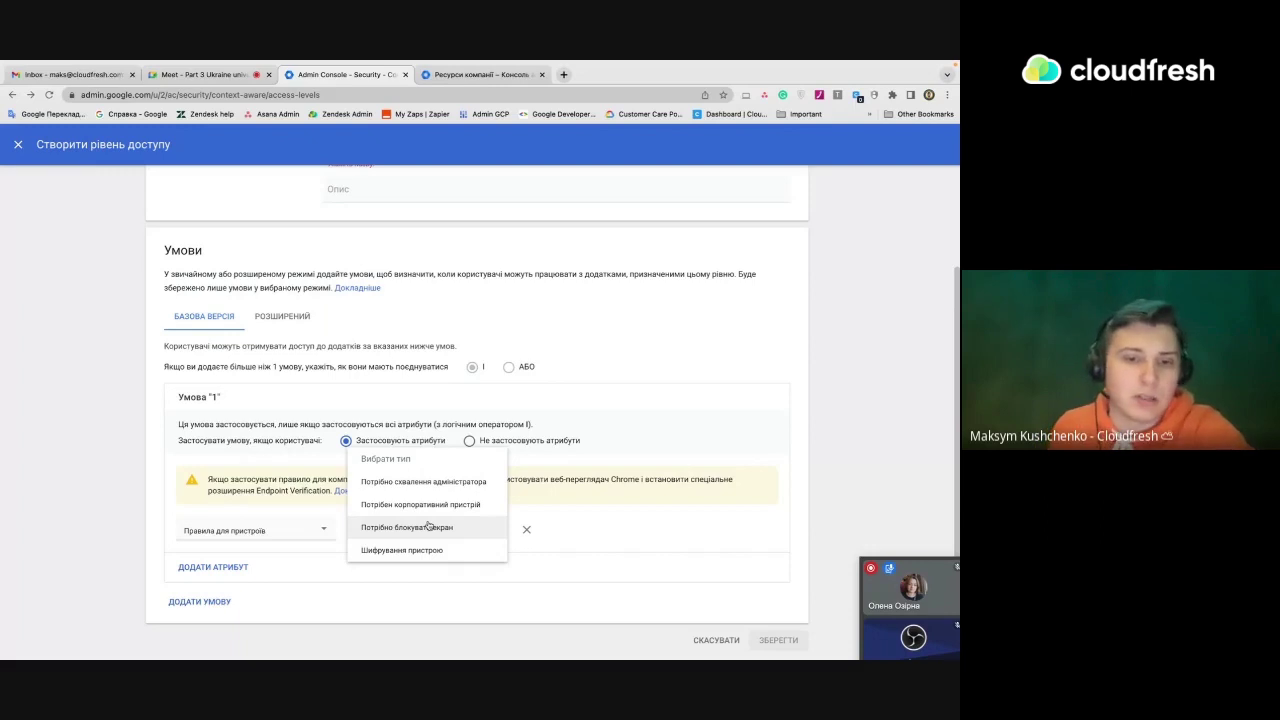
left_click(430, 549)
left_click(595, 531)
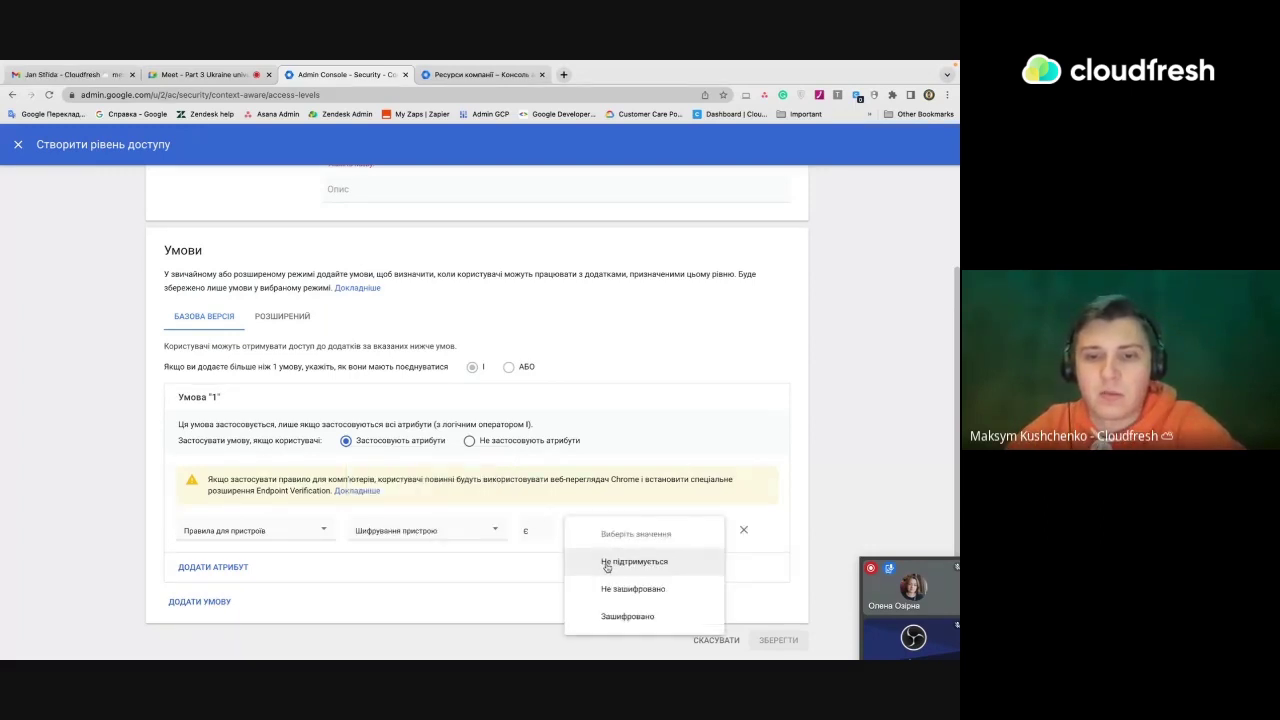
left_click(607, 616)
left_click(544, 573)
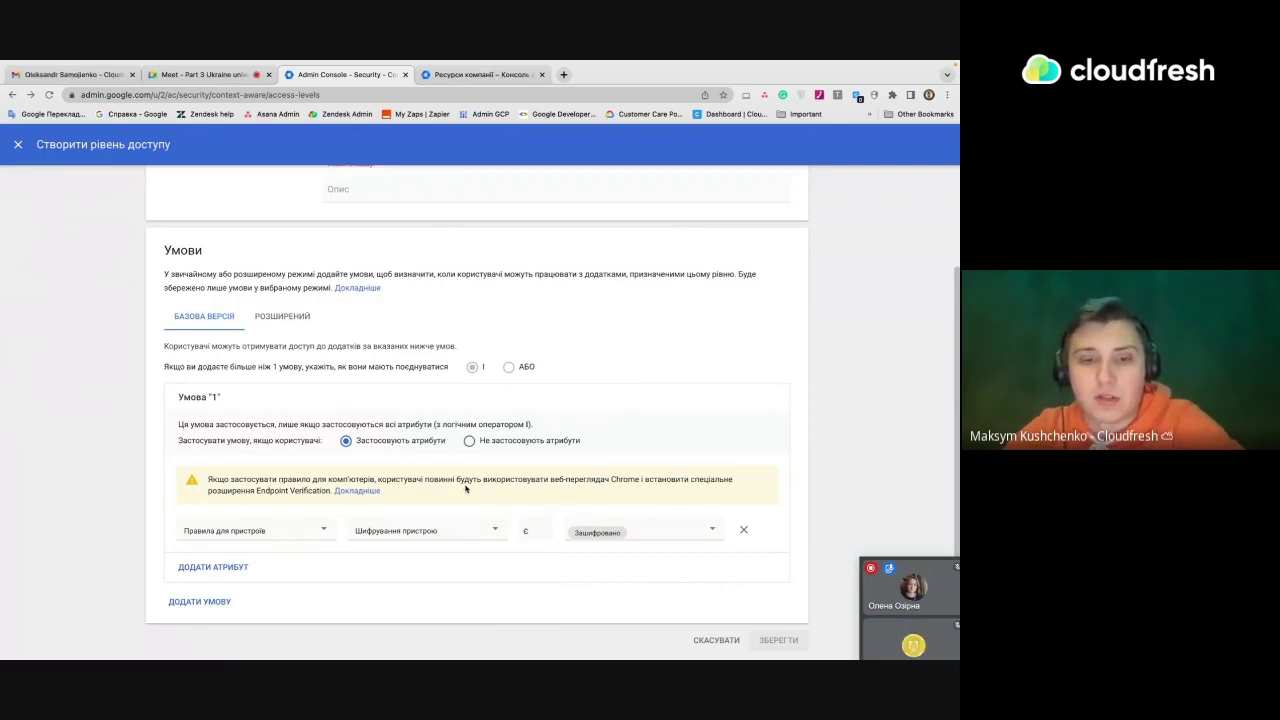
- Change condition 1's attribute to ОС пристрою and list the operating systems
left_click(285, 526)
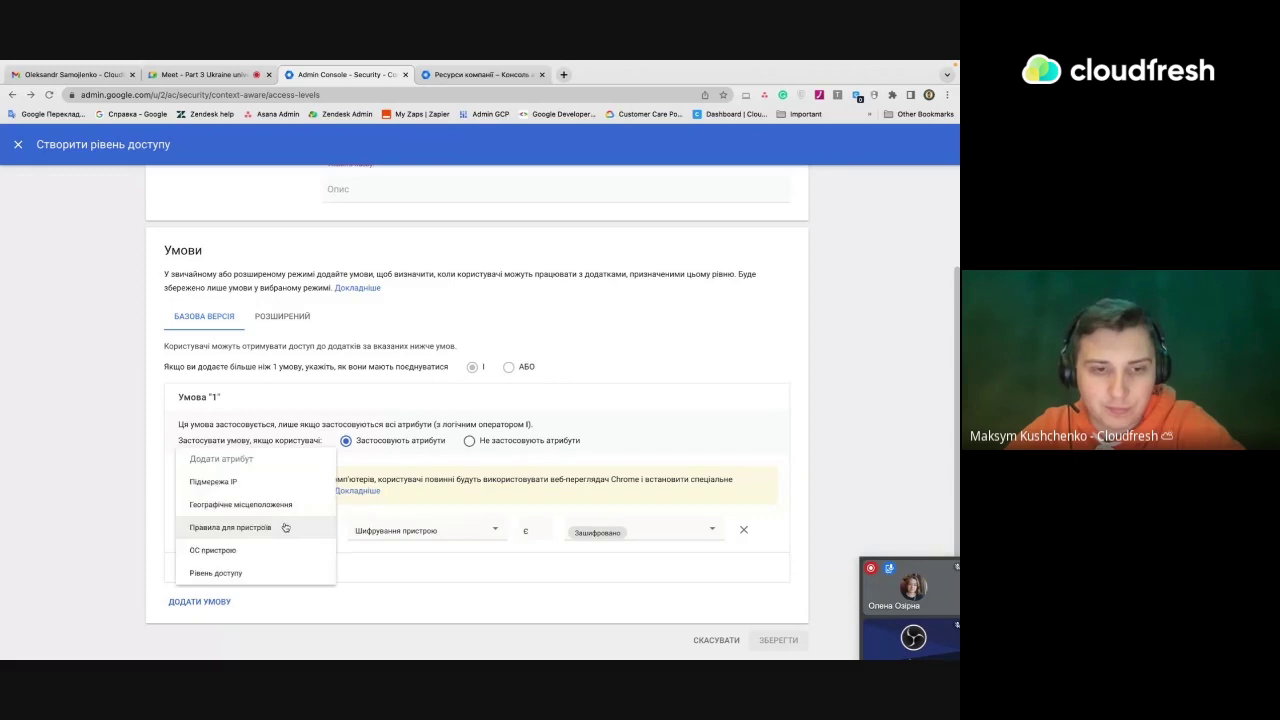
left_click(265, 551)
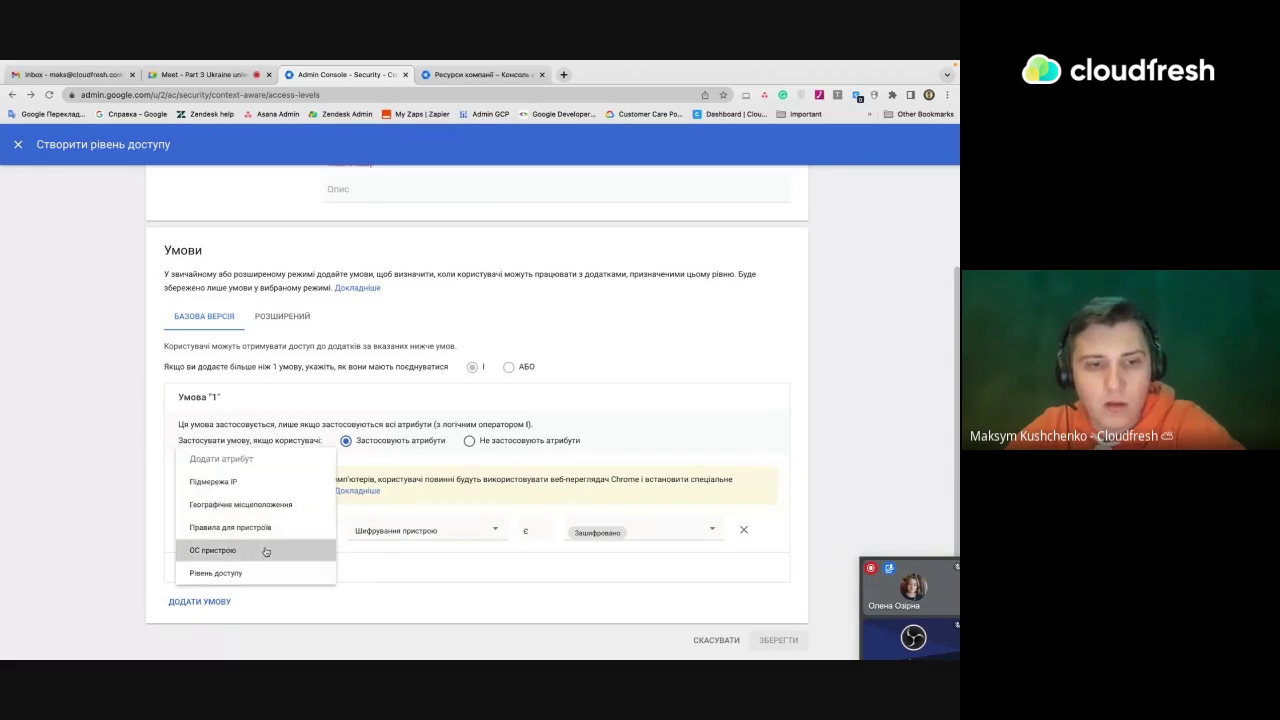
left_click(368, 530)
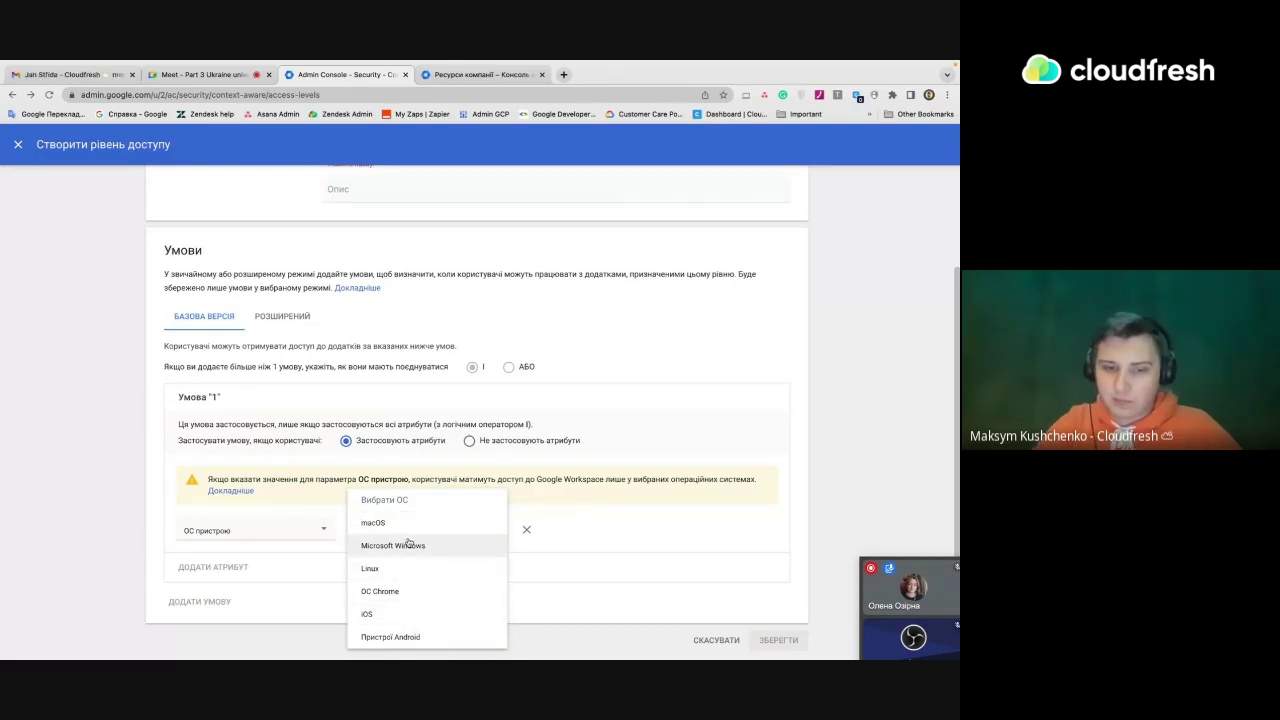
- Choose macOS and clear the default Будь-яка версія minimum version
left_click(404, 529)
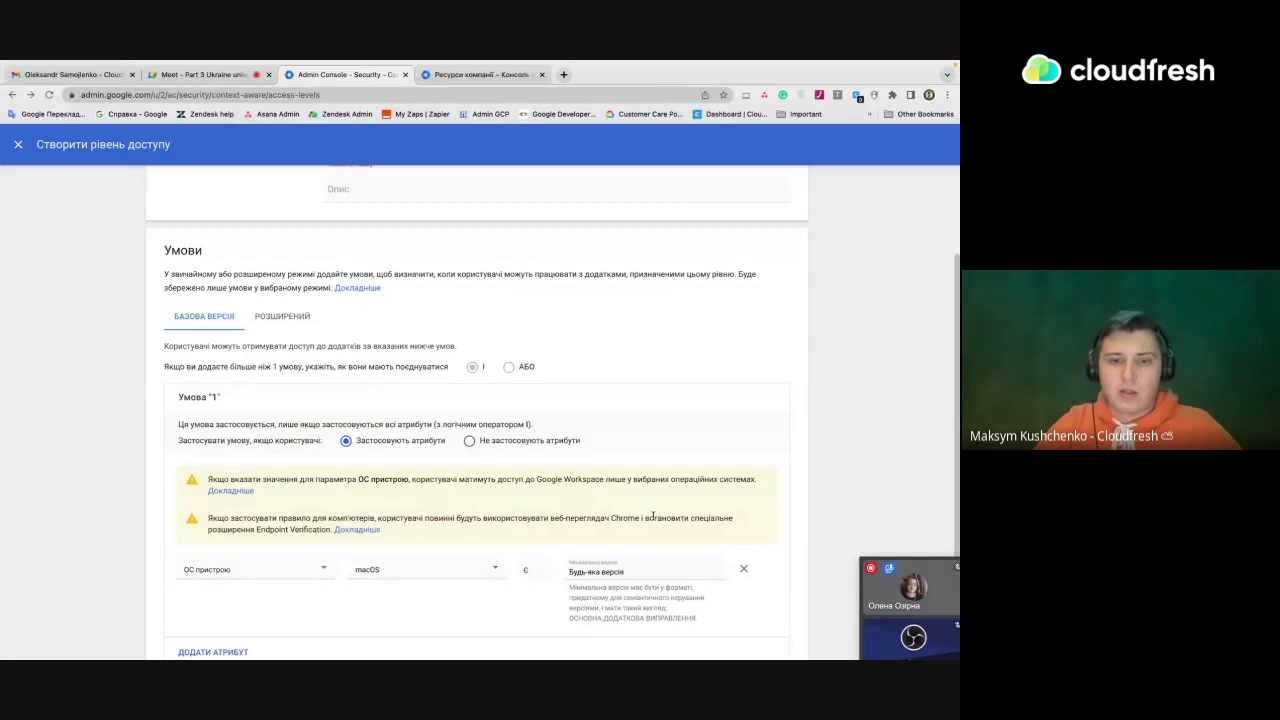
scroll(618, 511, "down", 2)
triple_click(603, 486)
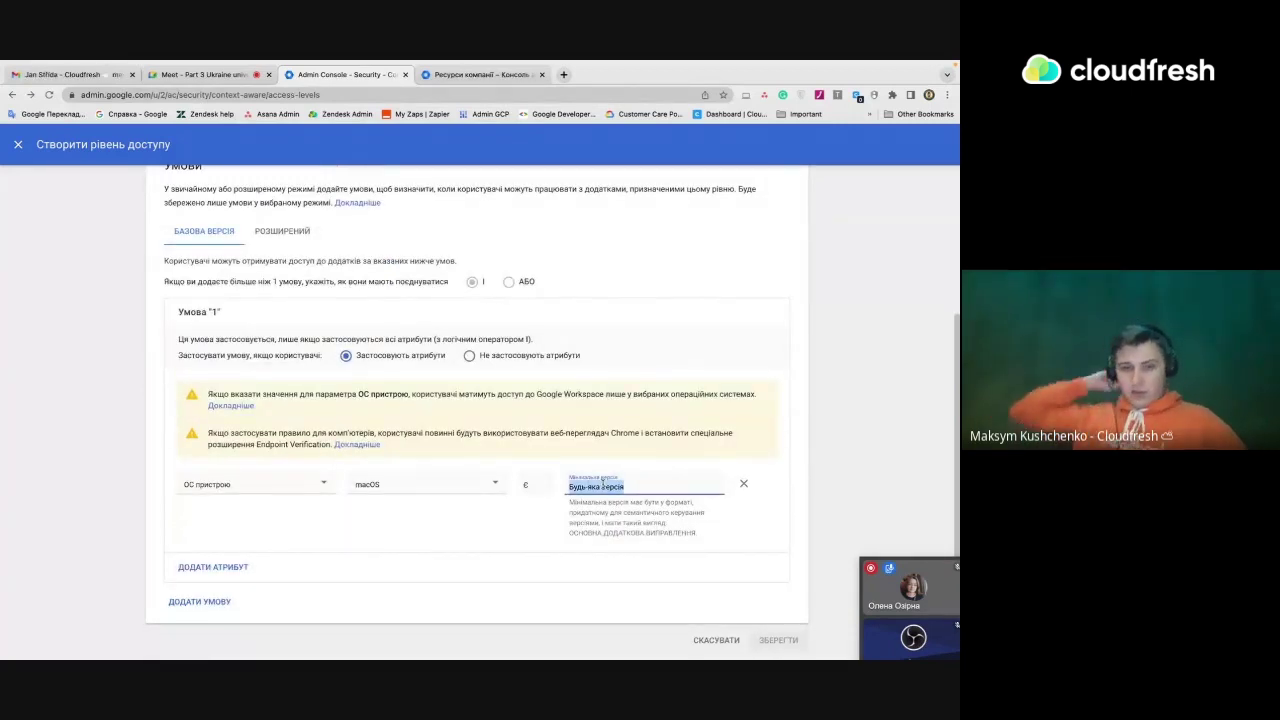
key("BackSpace")
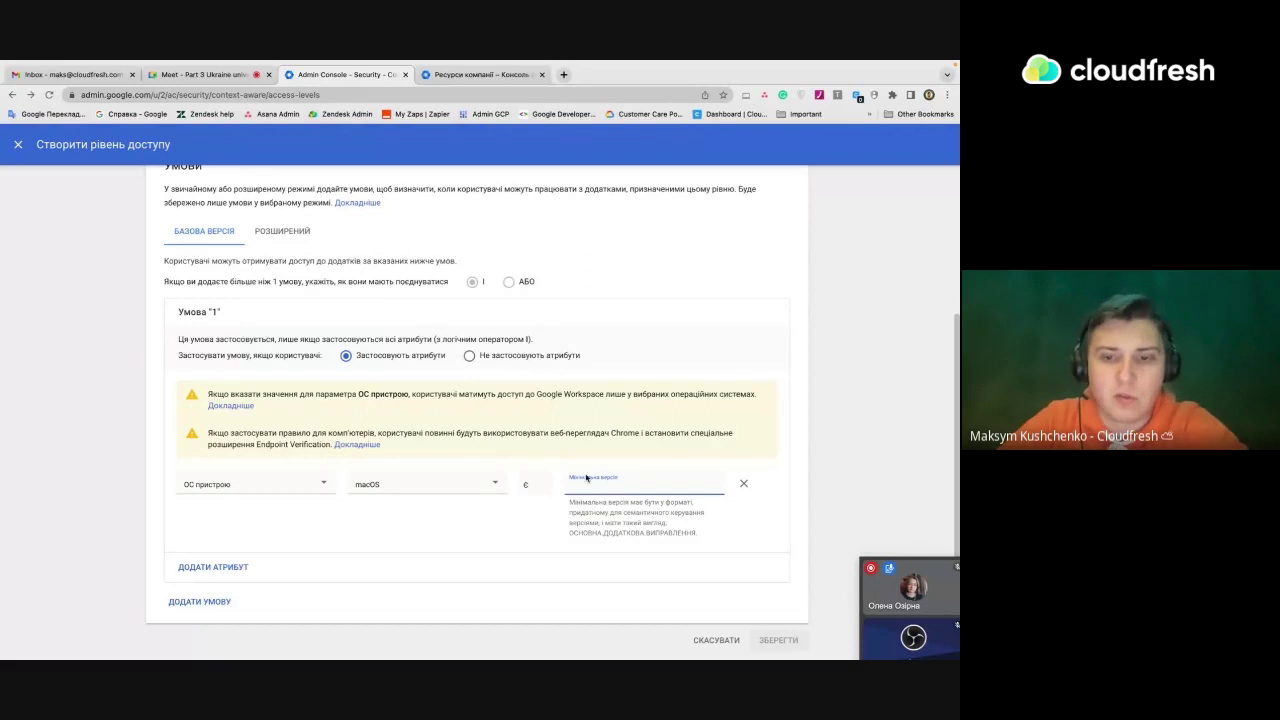
left_click(572, 541)
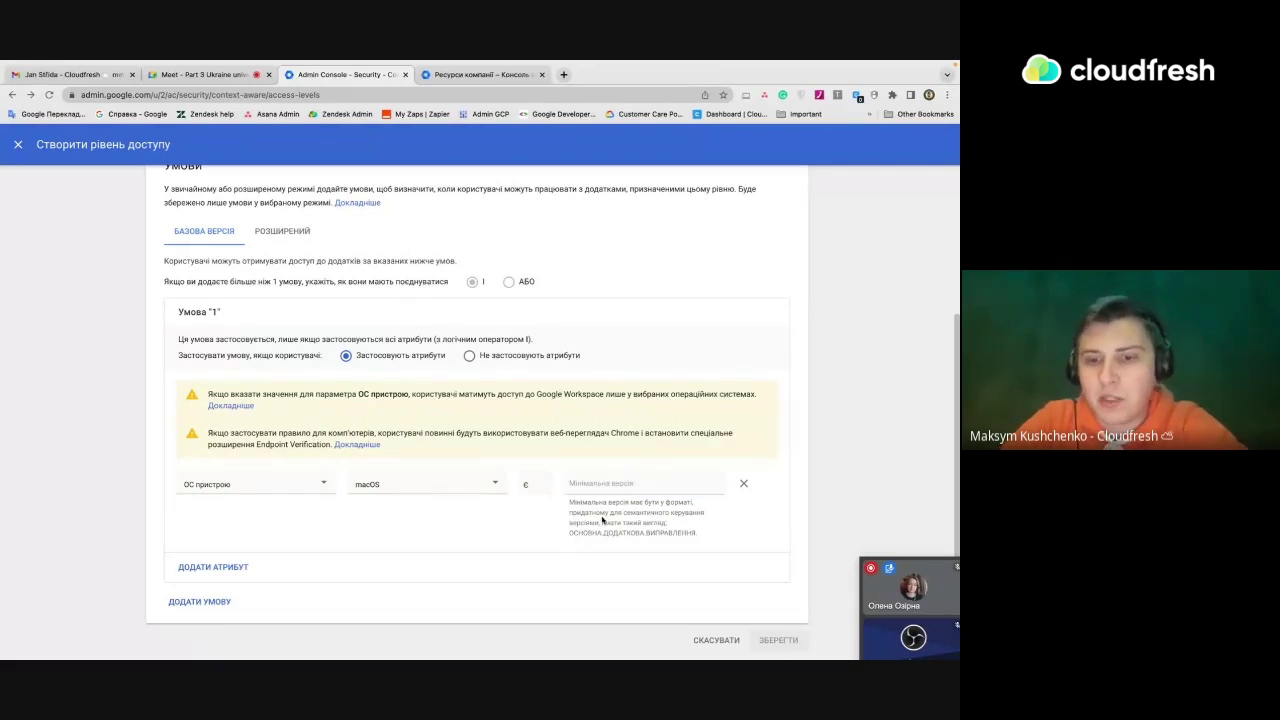
- Look up this Mac's full macOS version and build in About This Mac
mouse_move(77, 64)
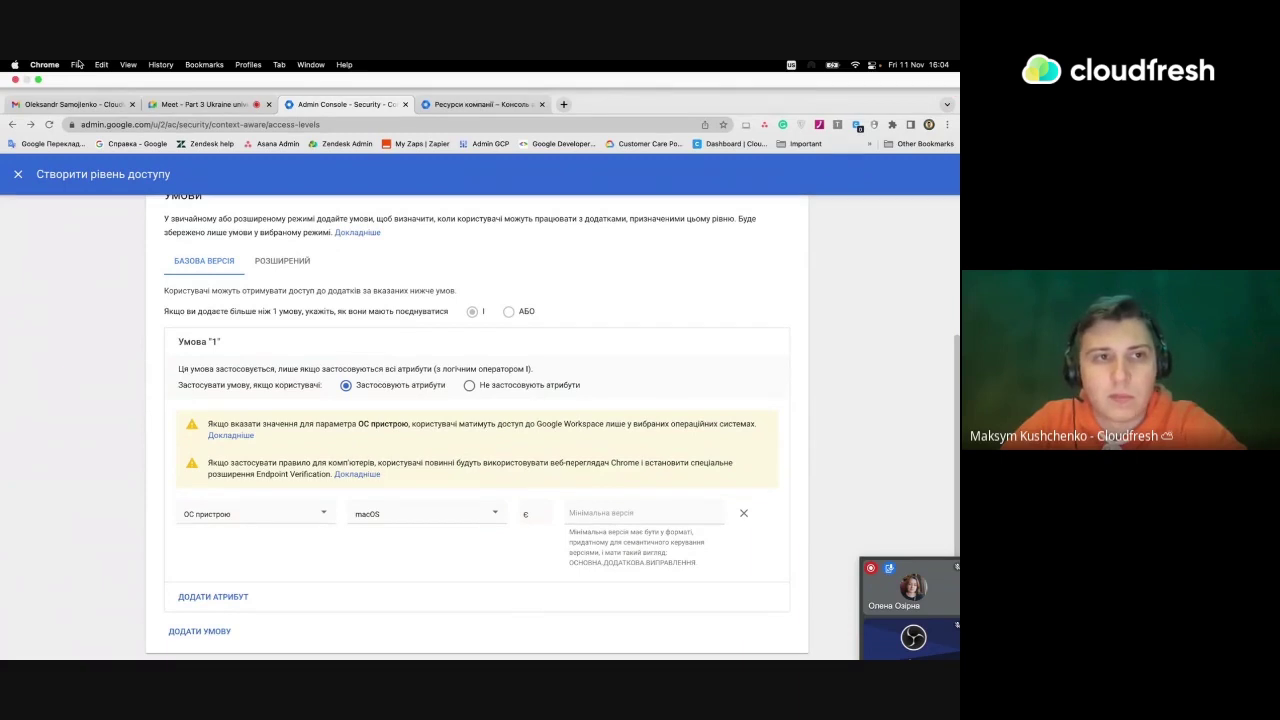
left_click(15, 65)
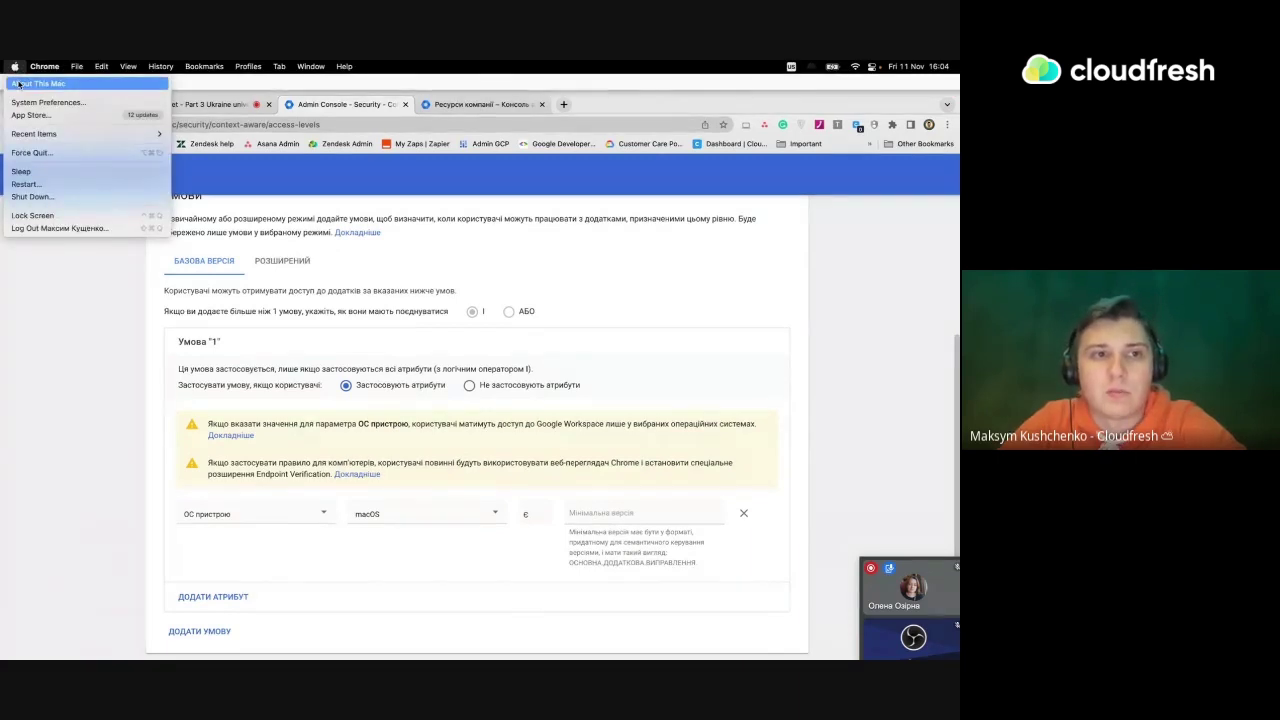
left_click(18, 84)
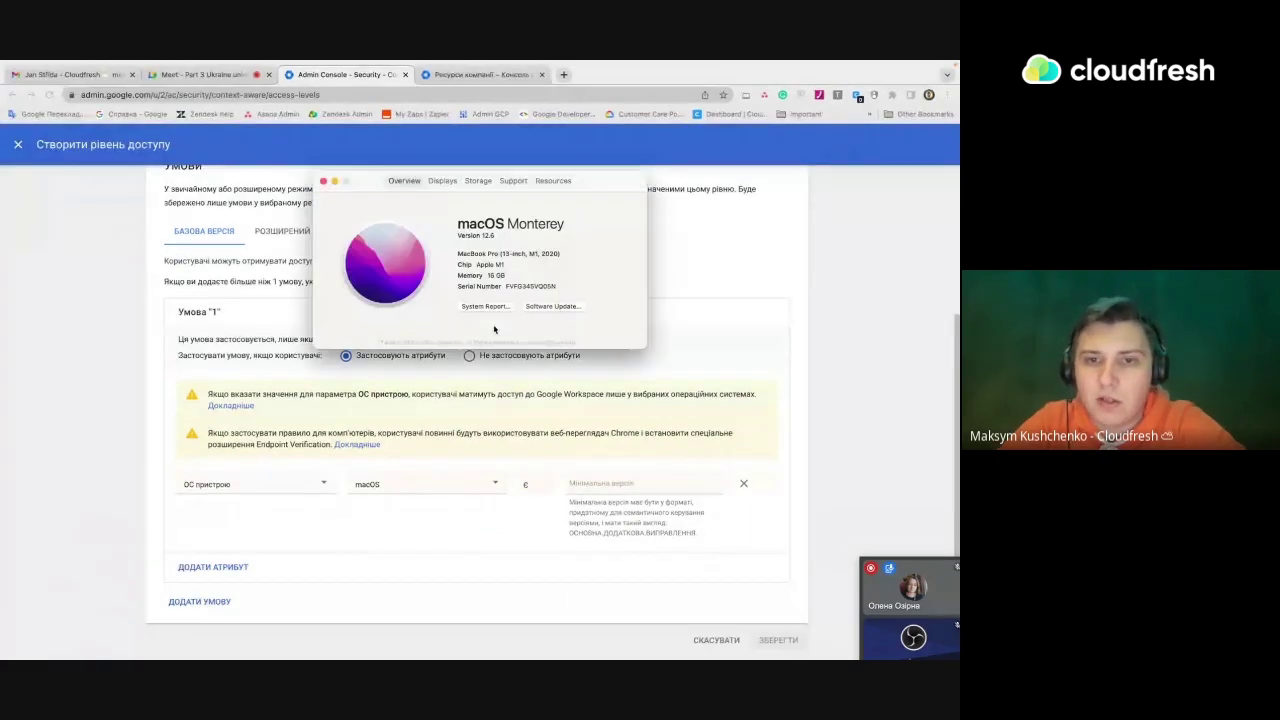
left_click(487, 236)
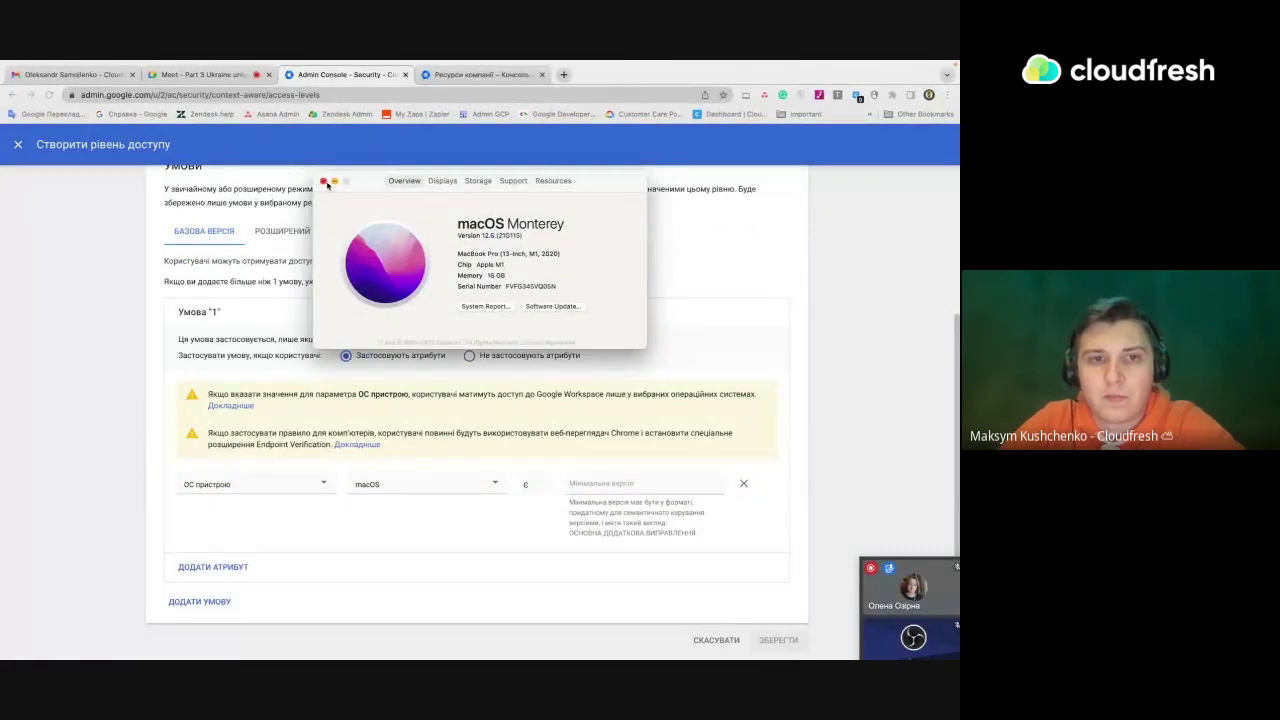
left_click(323, 183)
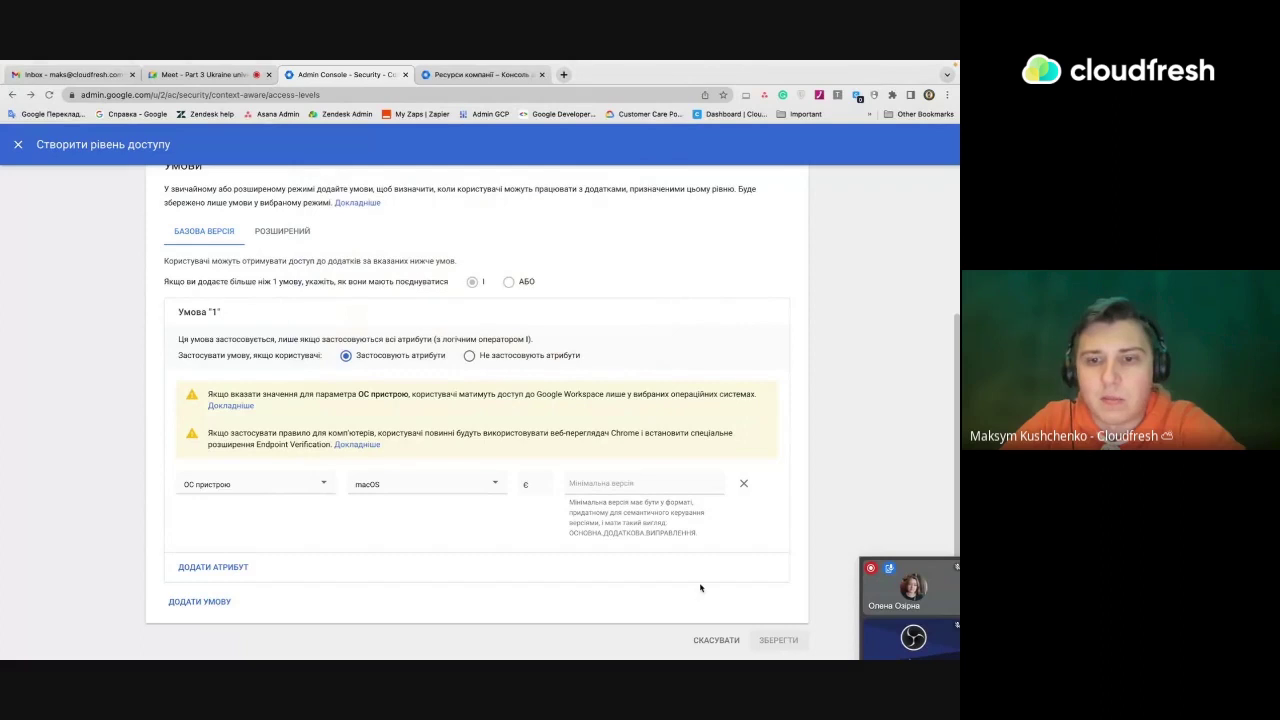
- Enter minimum version 22.6.2, partly delete it, and switch the attribute back to device rules
left_click(601, 487)
type("2")
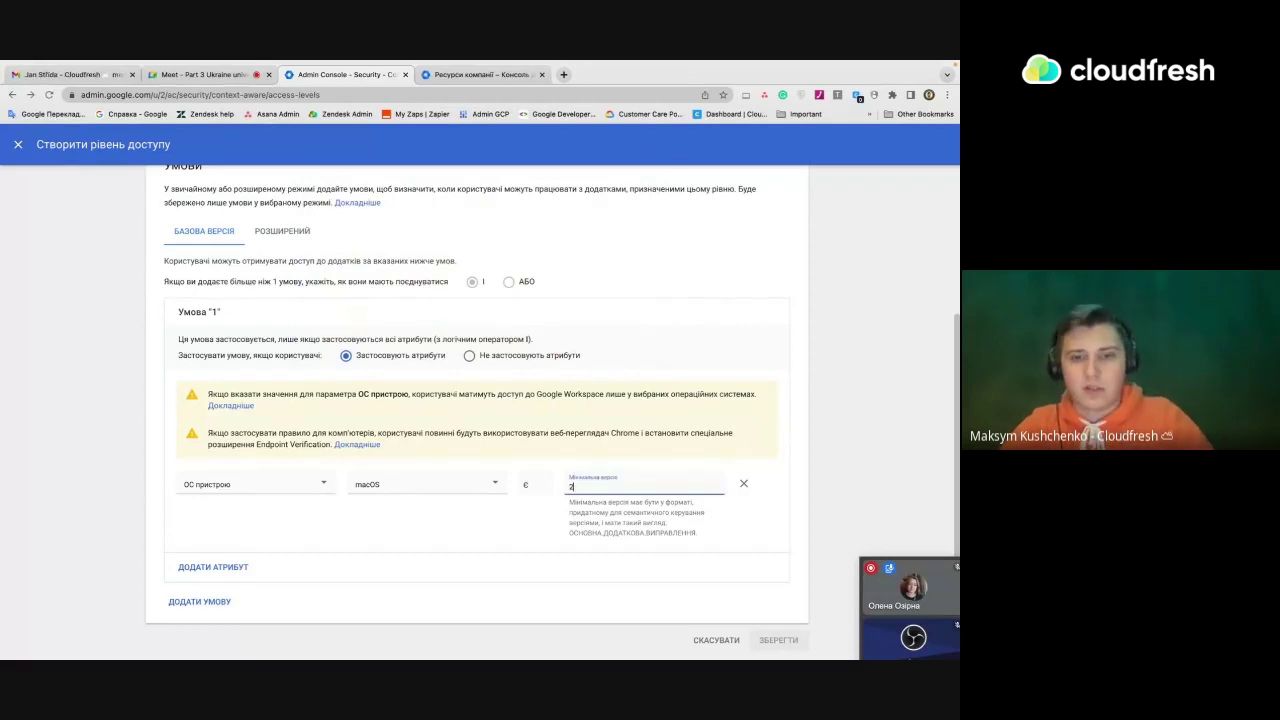
type("2.6.2")
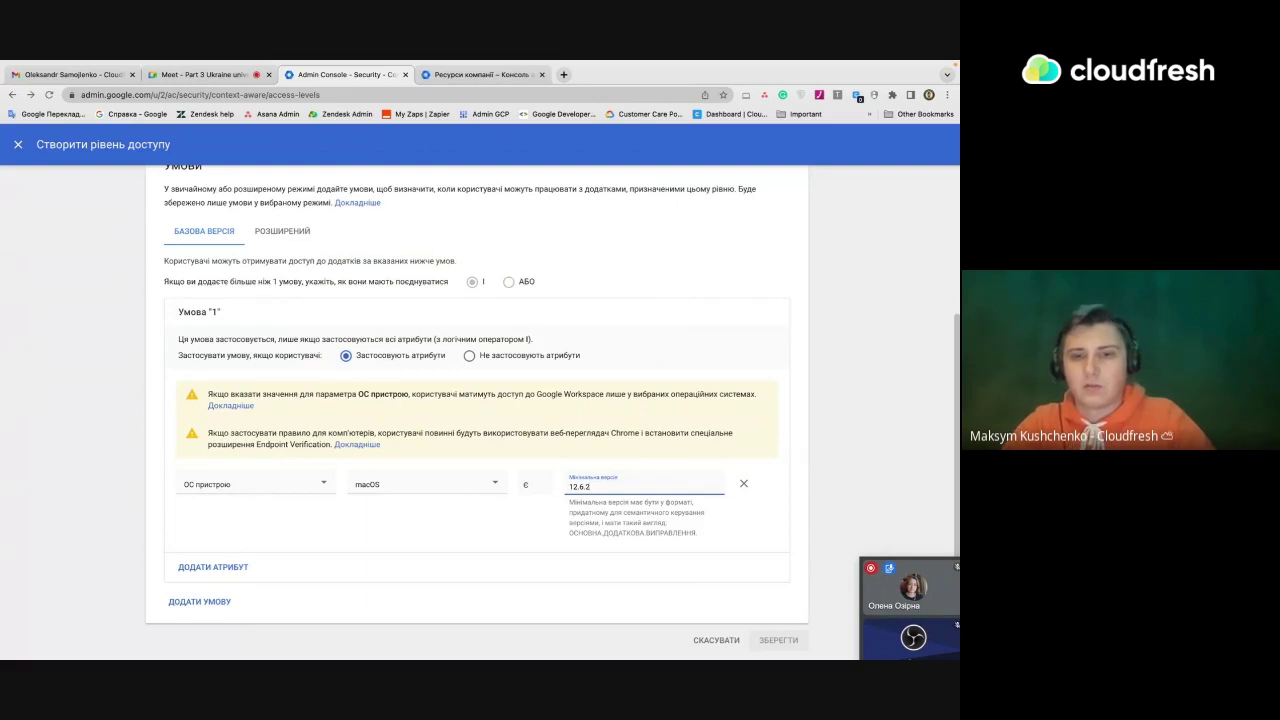
key("BackSpace")
key("BackSpace")
key("BackSpace")
key("BackSpace")
key("BackSpace")
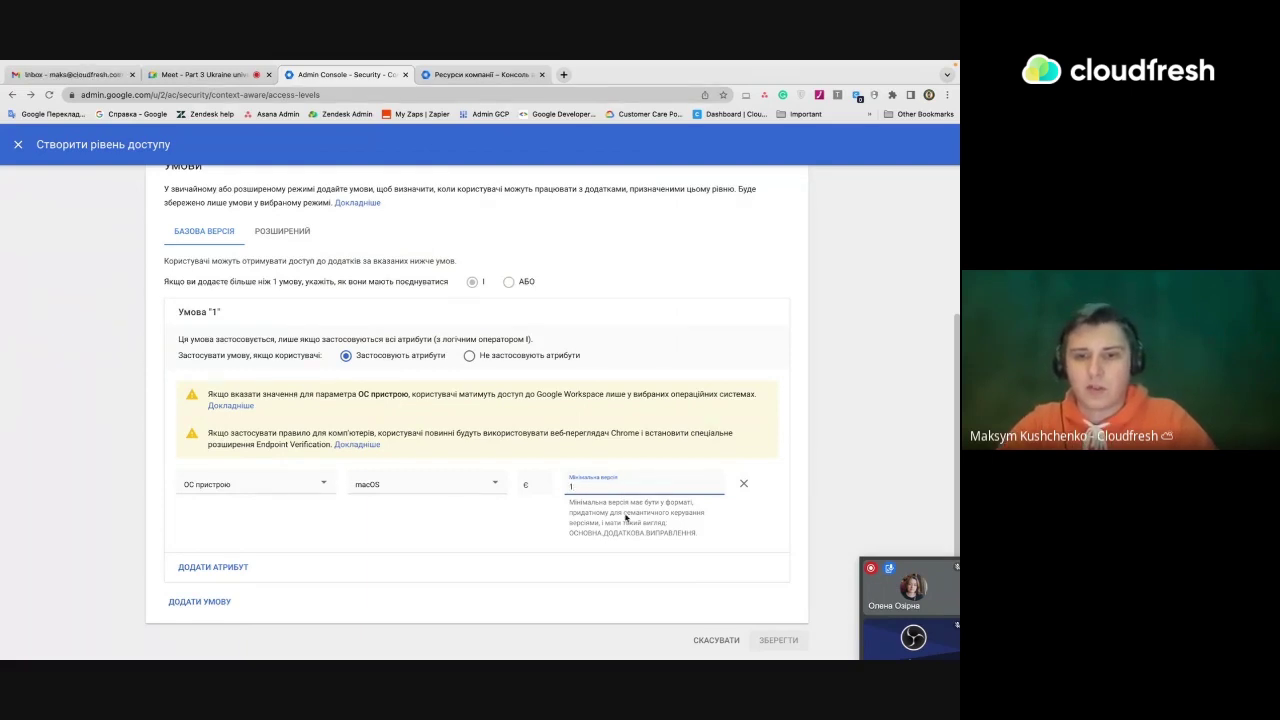
key("BackSpace")
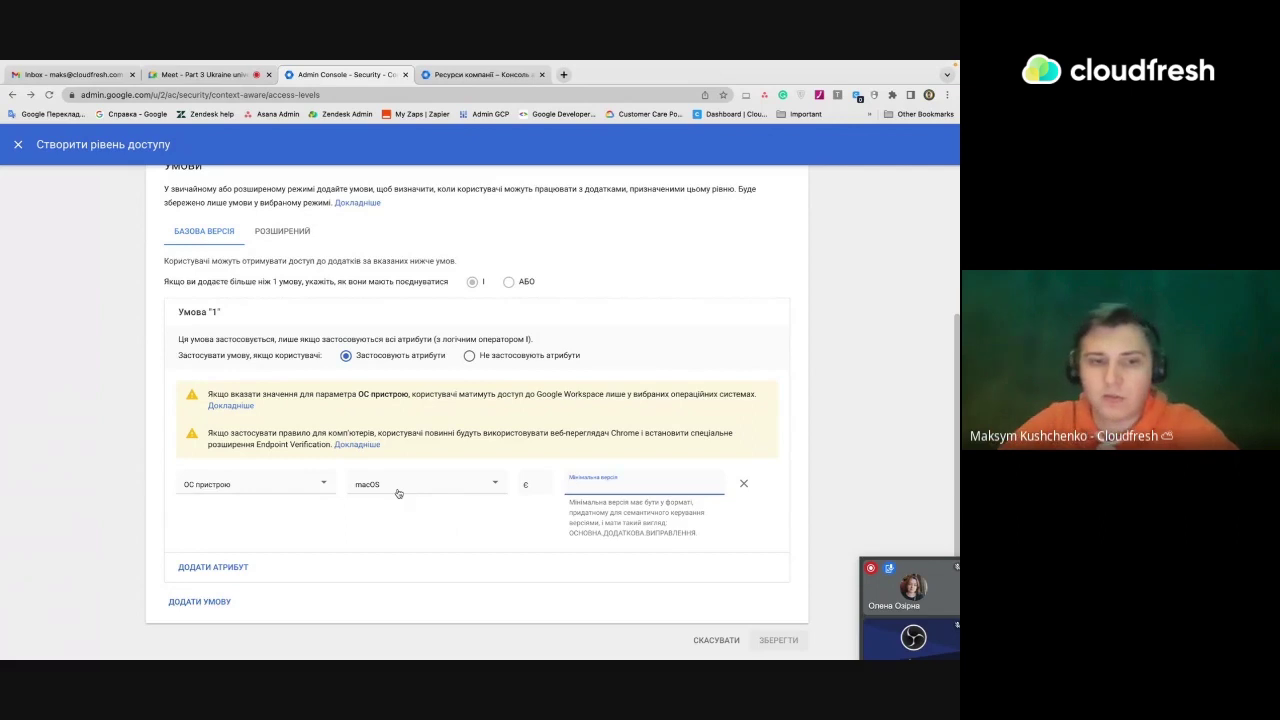
left_click(256, 483)
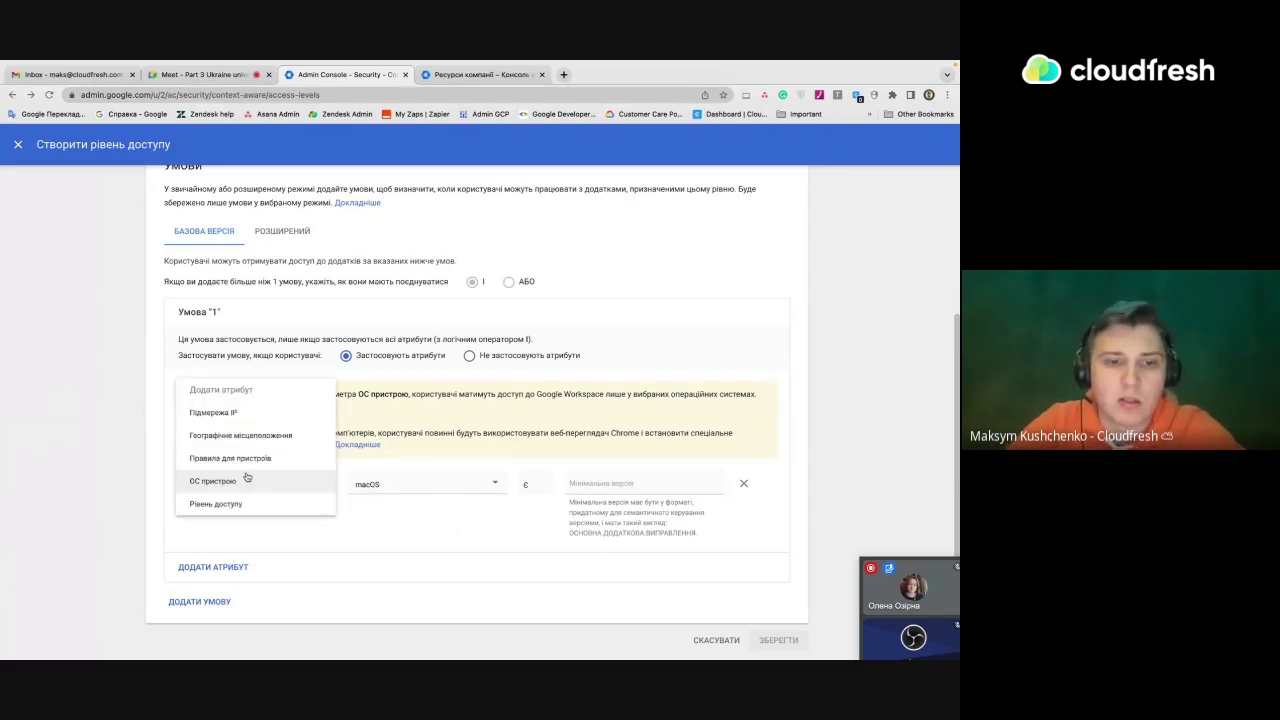
left_click(239, 461)
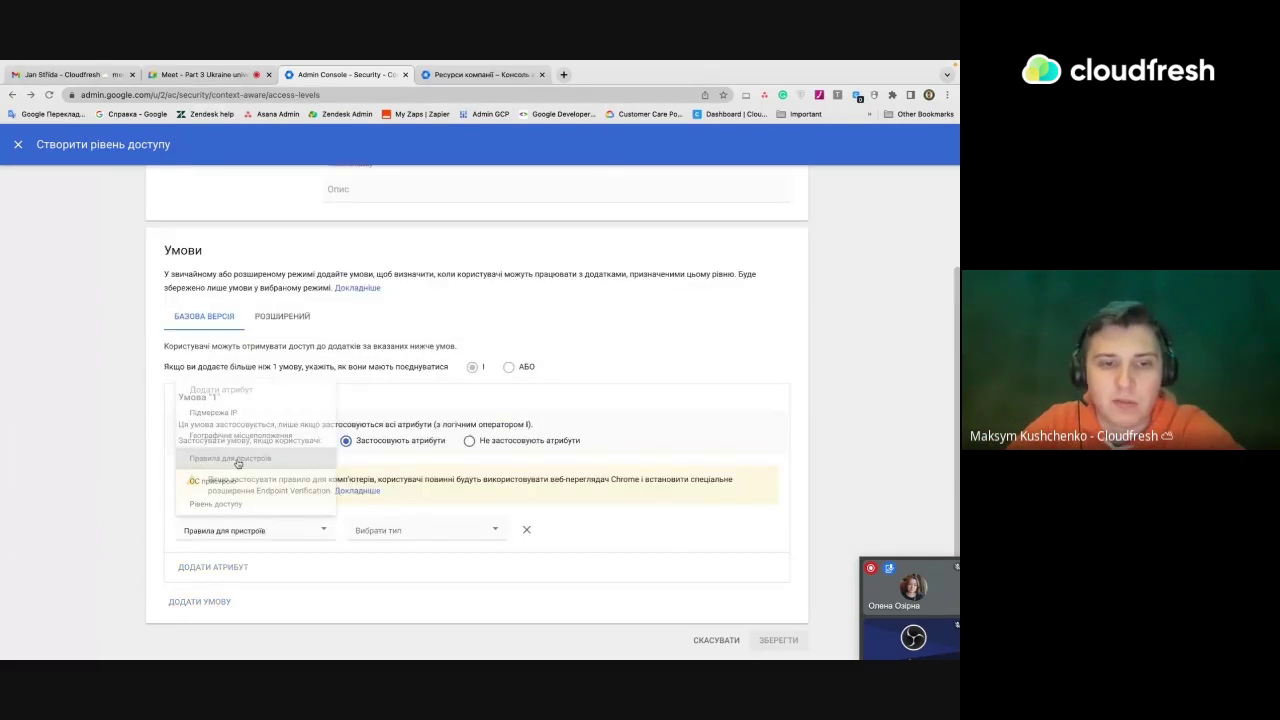
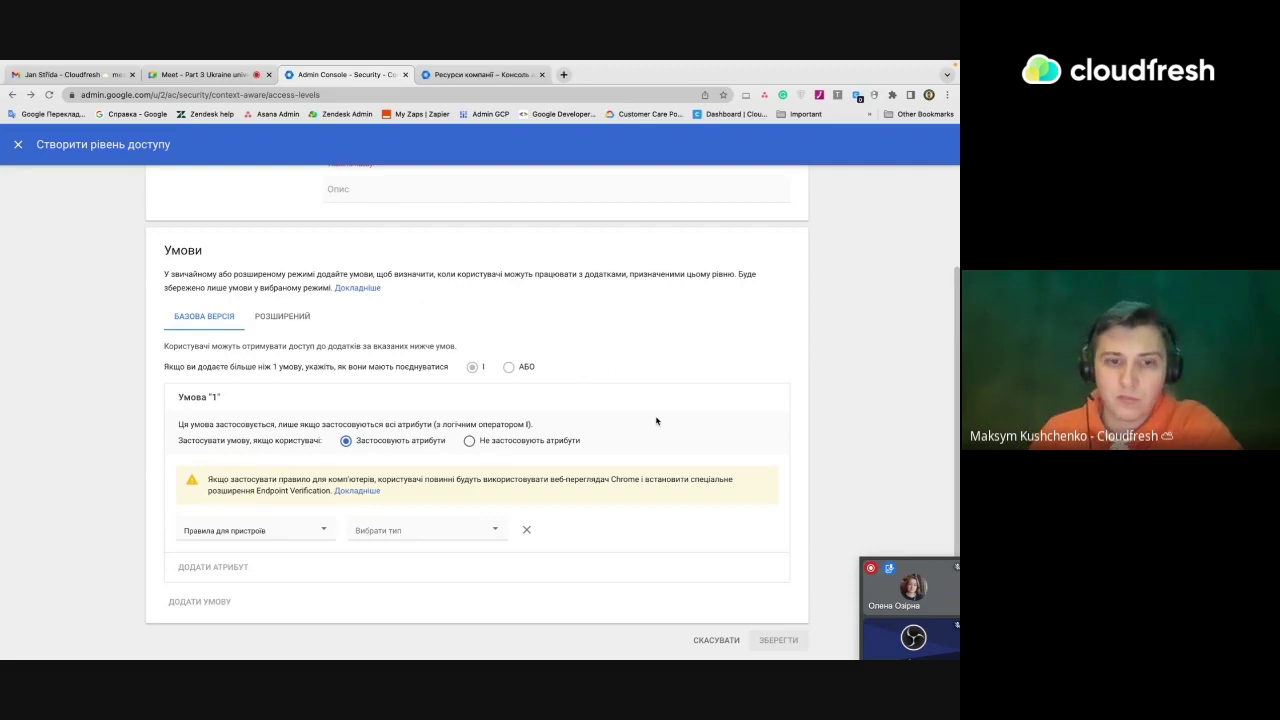
- Read the Endpoint Verification warning and sync this device's Endpoint Verification status
triple_click(234, 487)
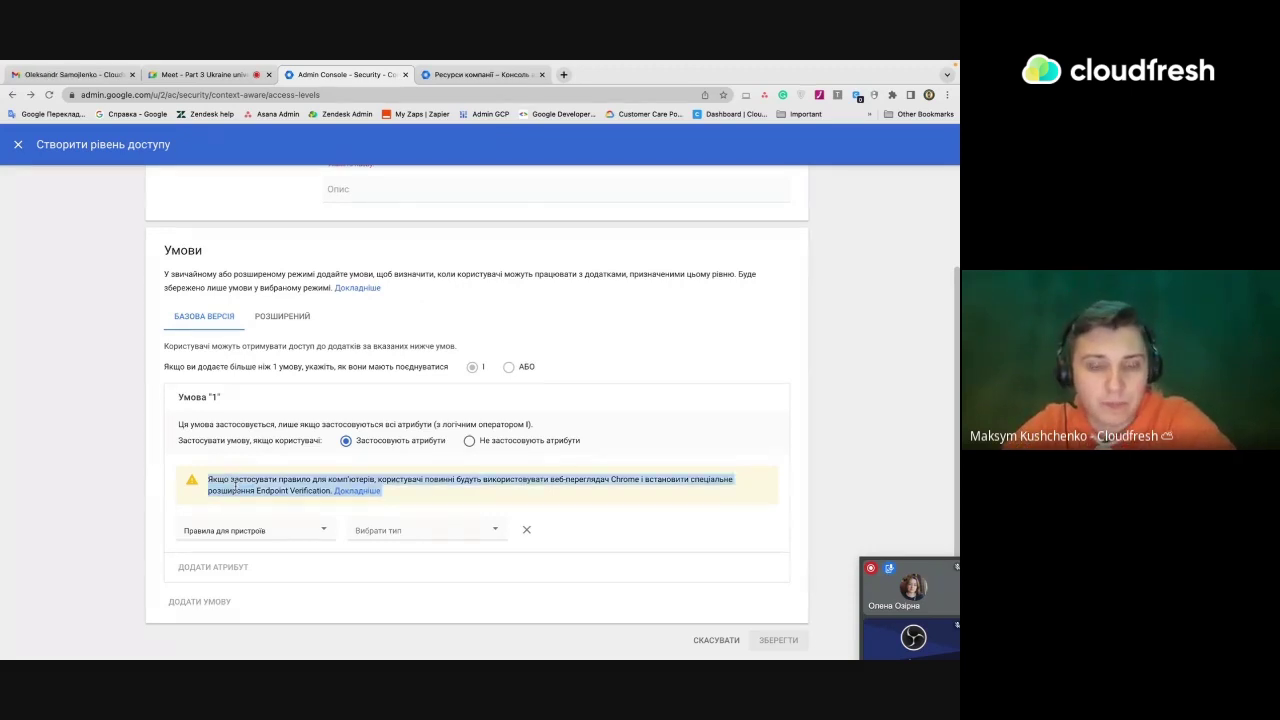
left_click(405, 496)
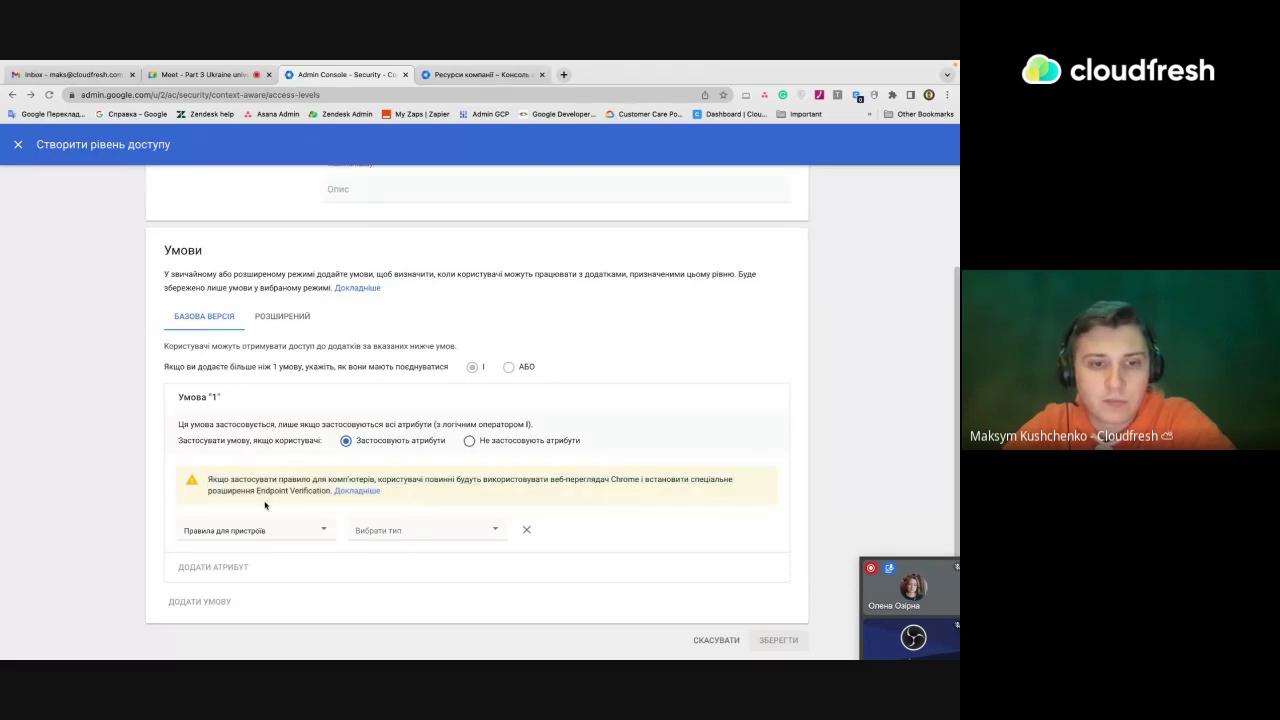
left_click_drag(205, 481, 642, 481)
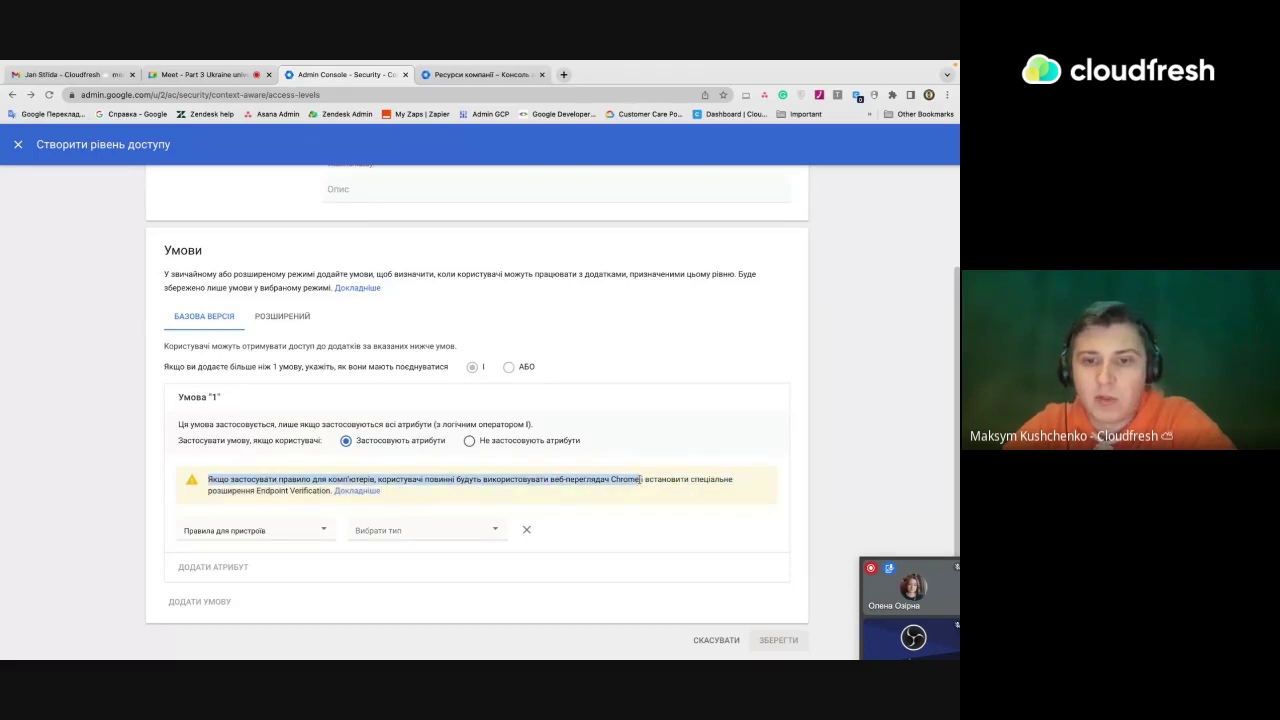
left_click(645, 480)
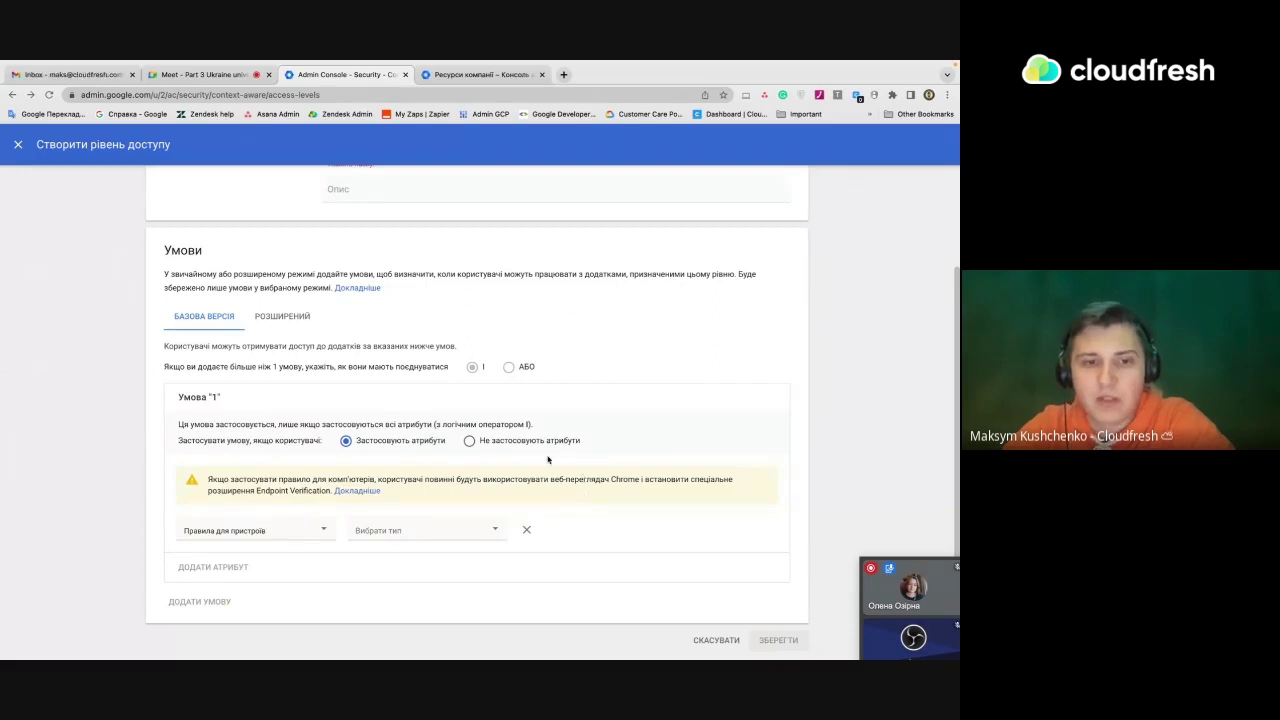
left_click_drag(258, 488, 324, 494)
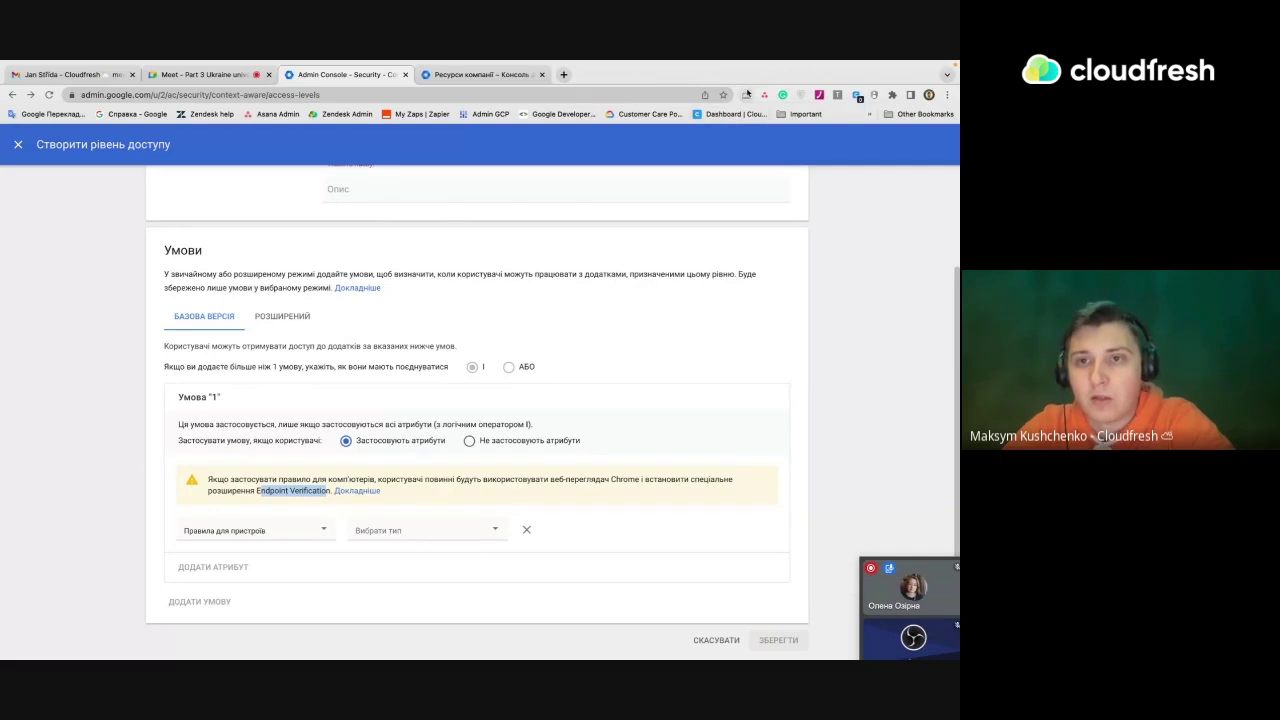
left_click(745, 94)
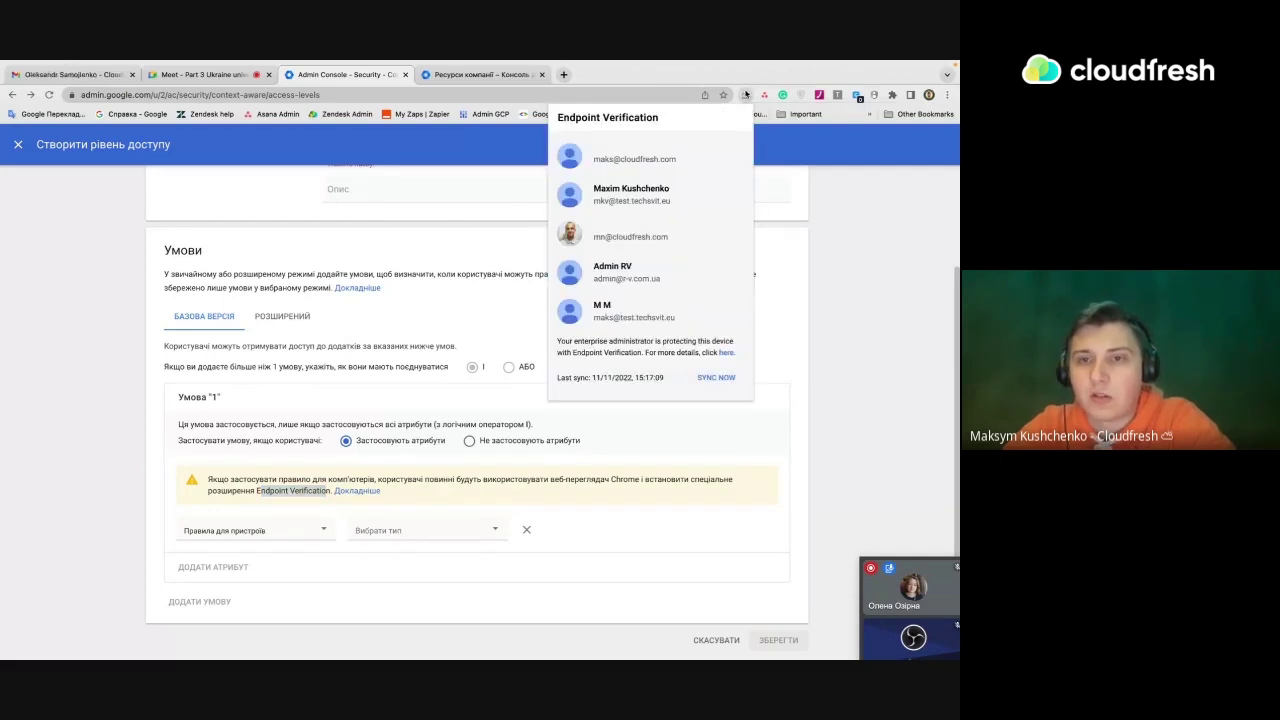
left_click(702, 379)
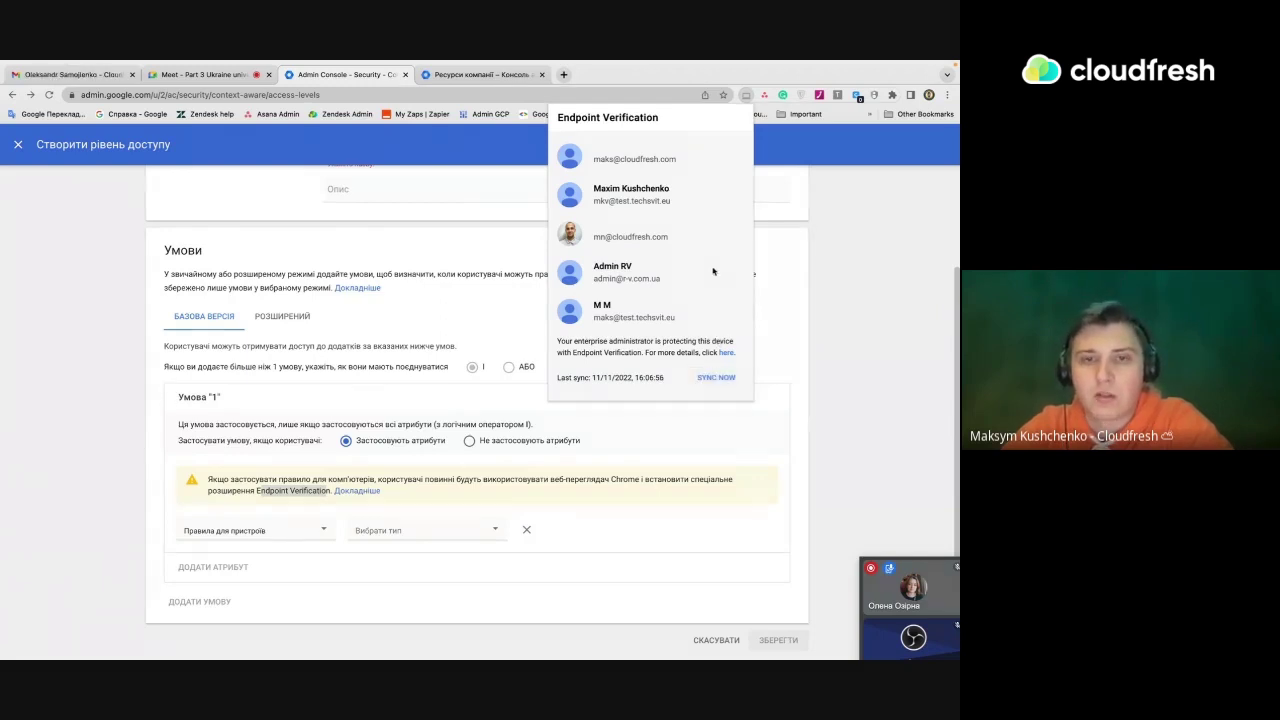
left_click(809, 269)
left_click(632, 344)
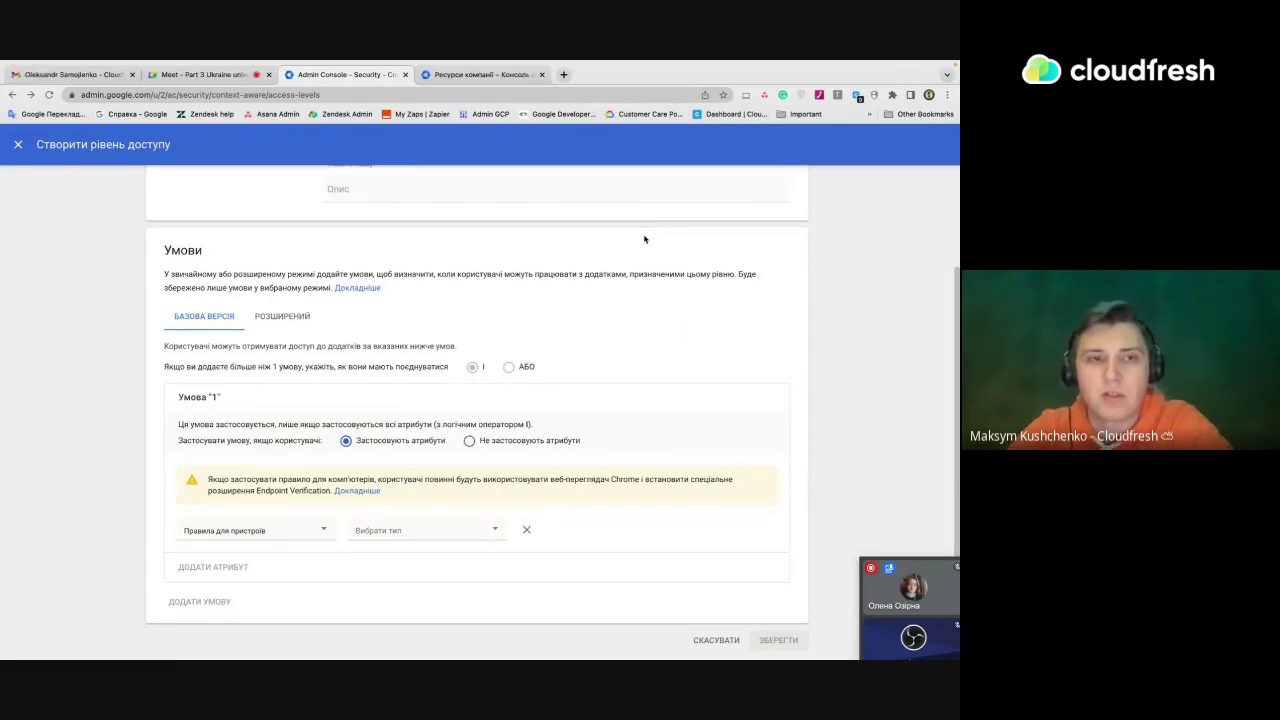
- Set the device-rules attribute to require administrator-approved devices
mouse_move(625, 63)
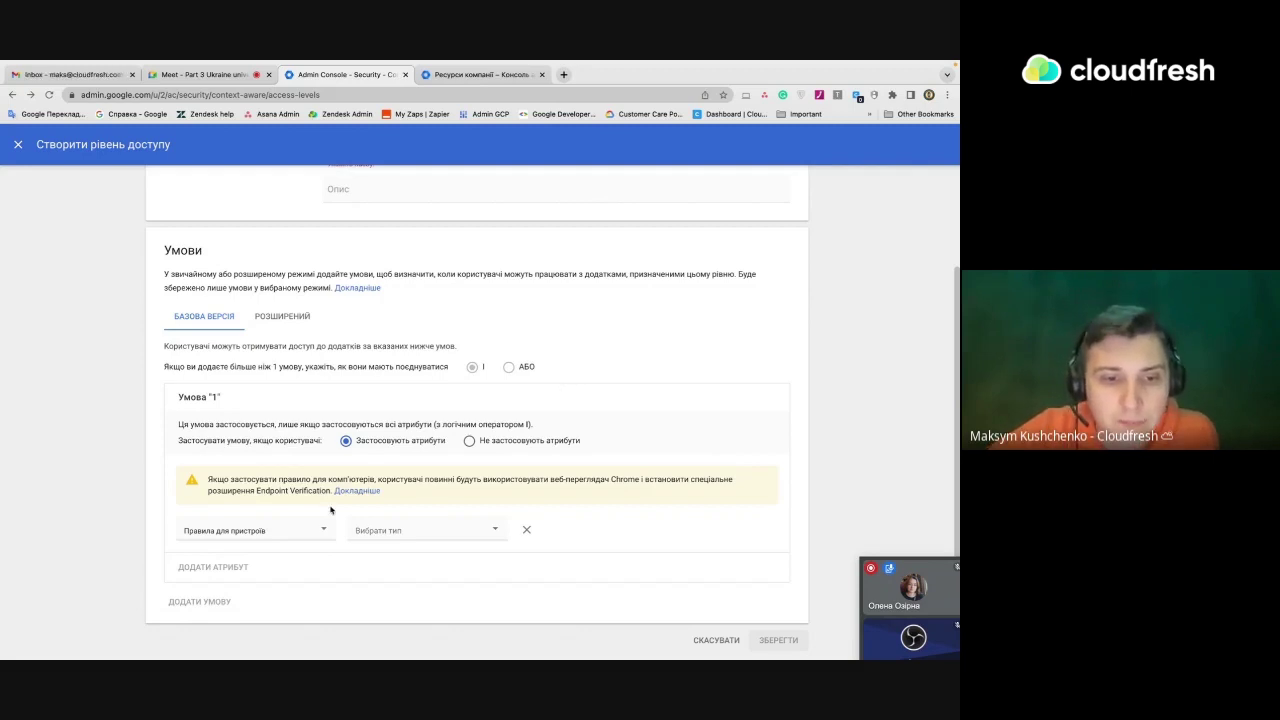
left_click(300, 528)
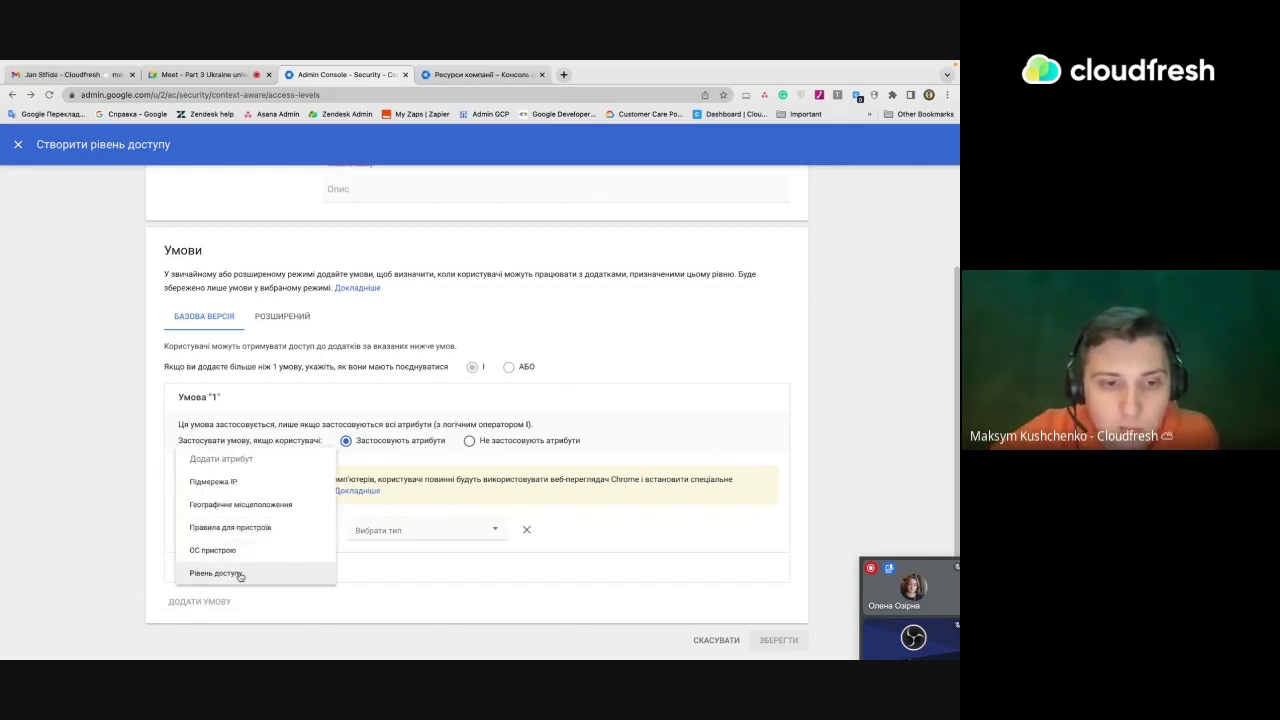
left_click(258, 531)
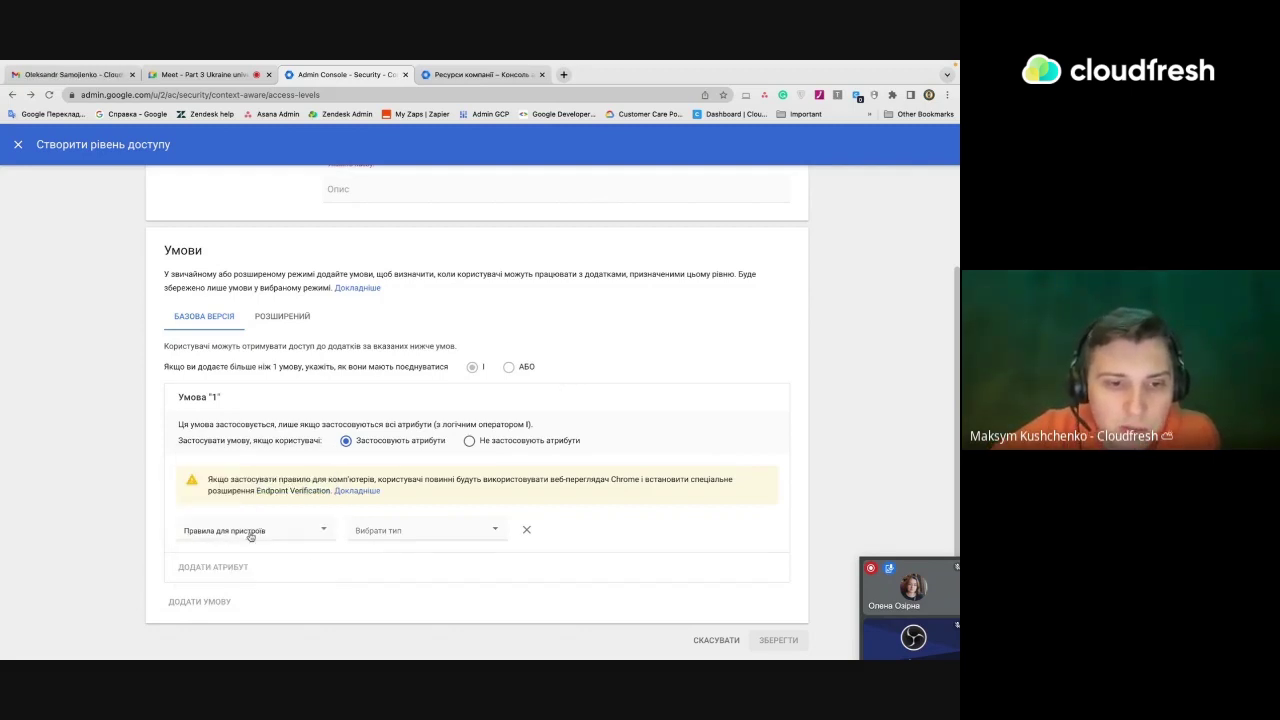
left_click(397, 525)
left_click(400, 547)
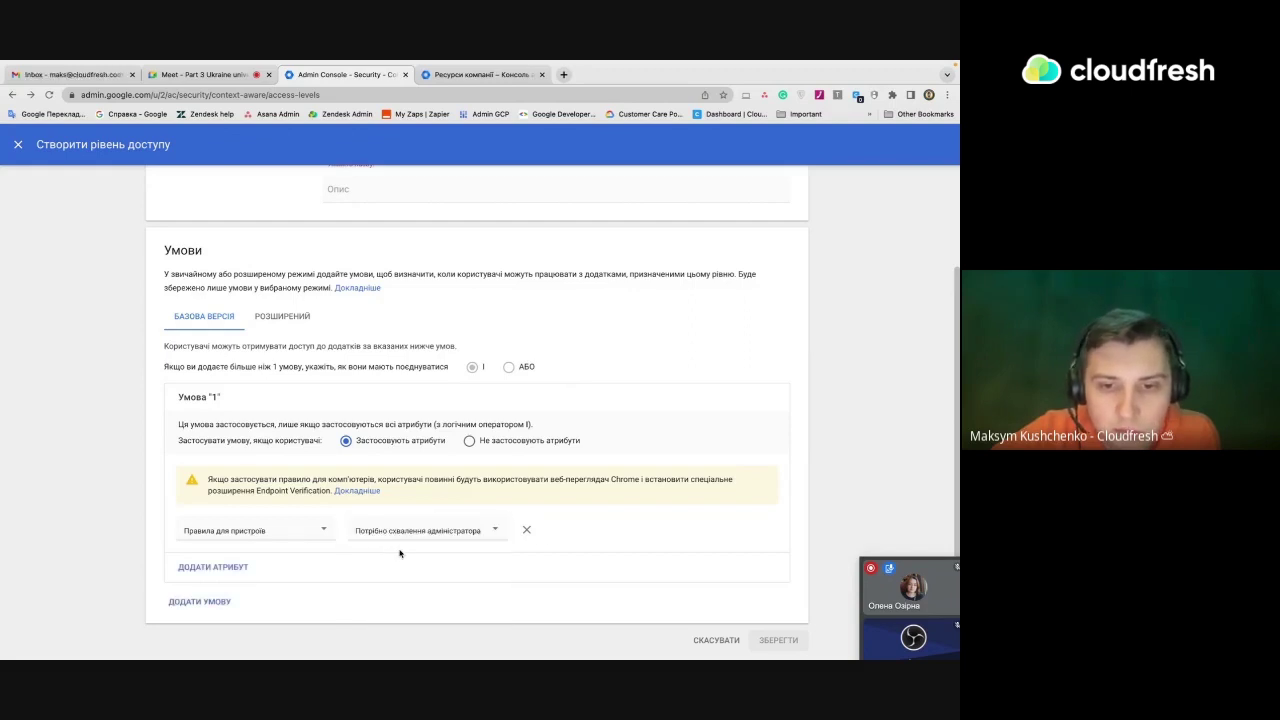
- Add an IP subnet attribute row to the condition, then remove it
left_click(213, 567)
left_click(235, 528)
left_click(231, 545)
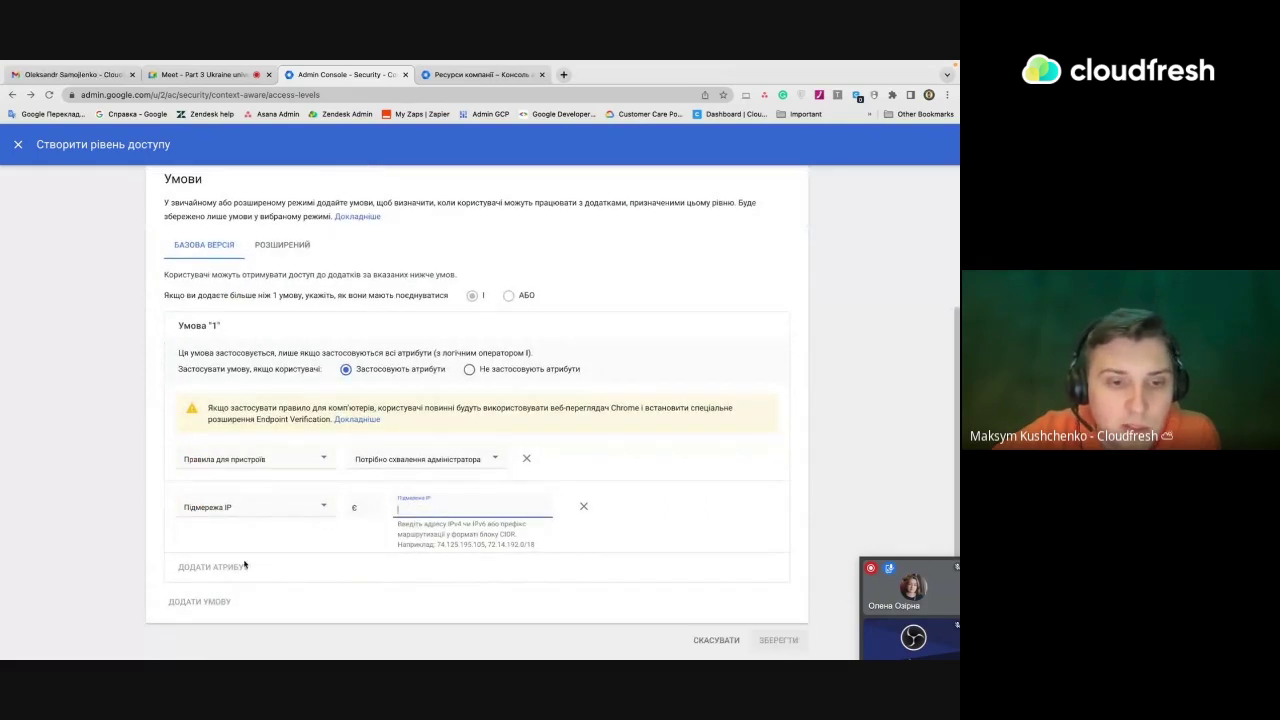
left_click(586, 526)
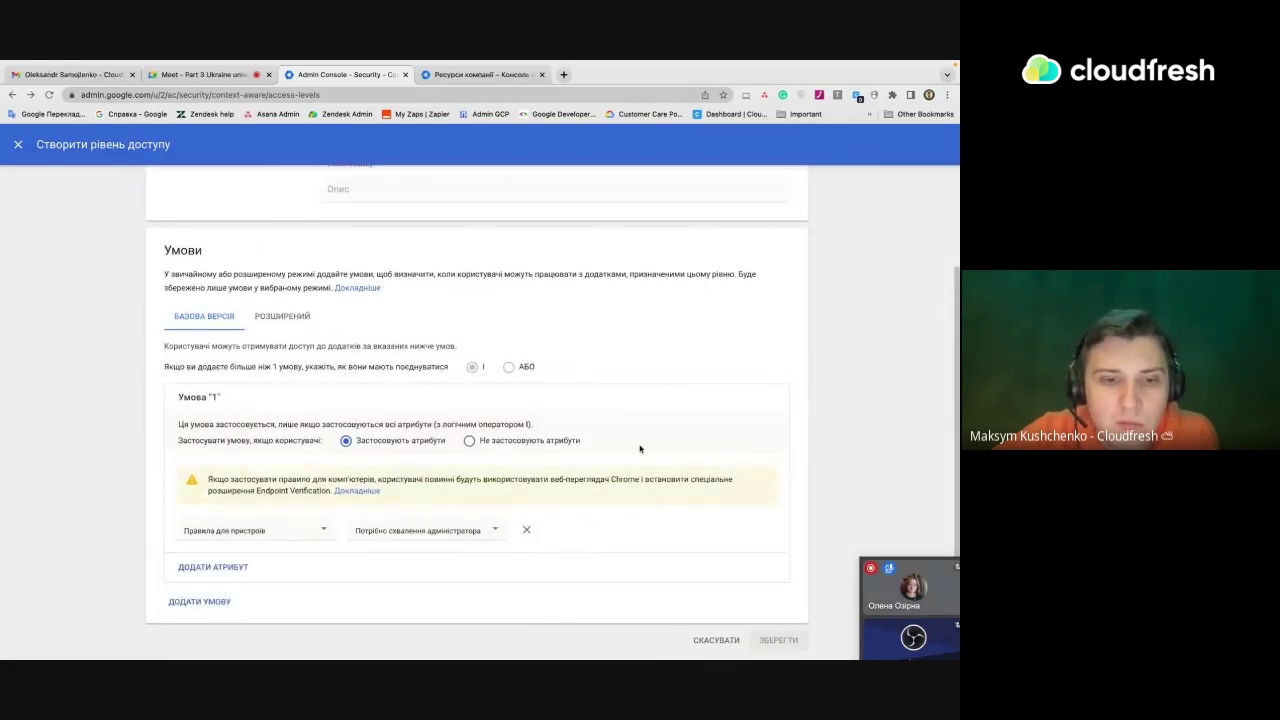
- Name the access level 'testing' and add an empty attribute row
scroll(520, 528, "up", 2)
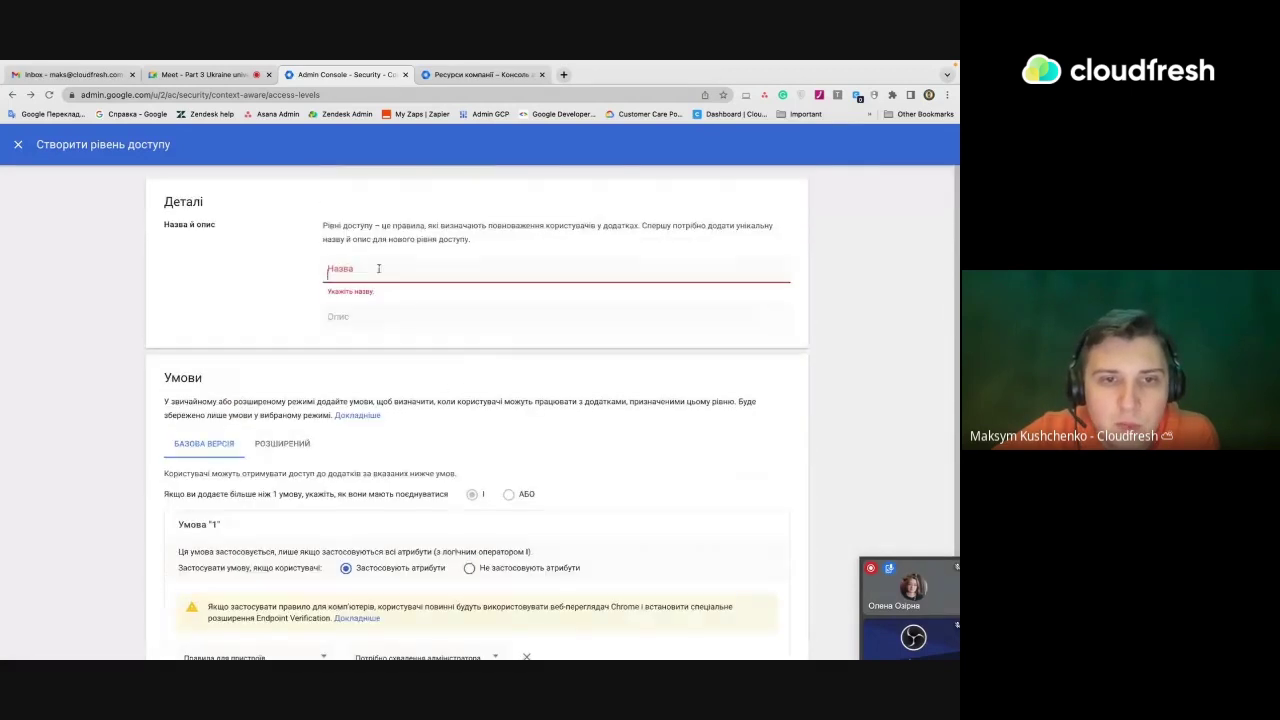
type("testing")
scroll(587, 326, "down", 2)
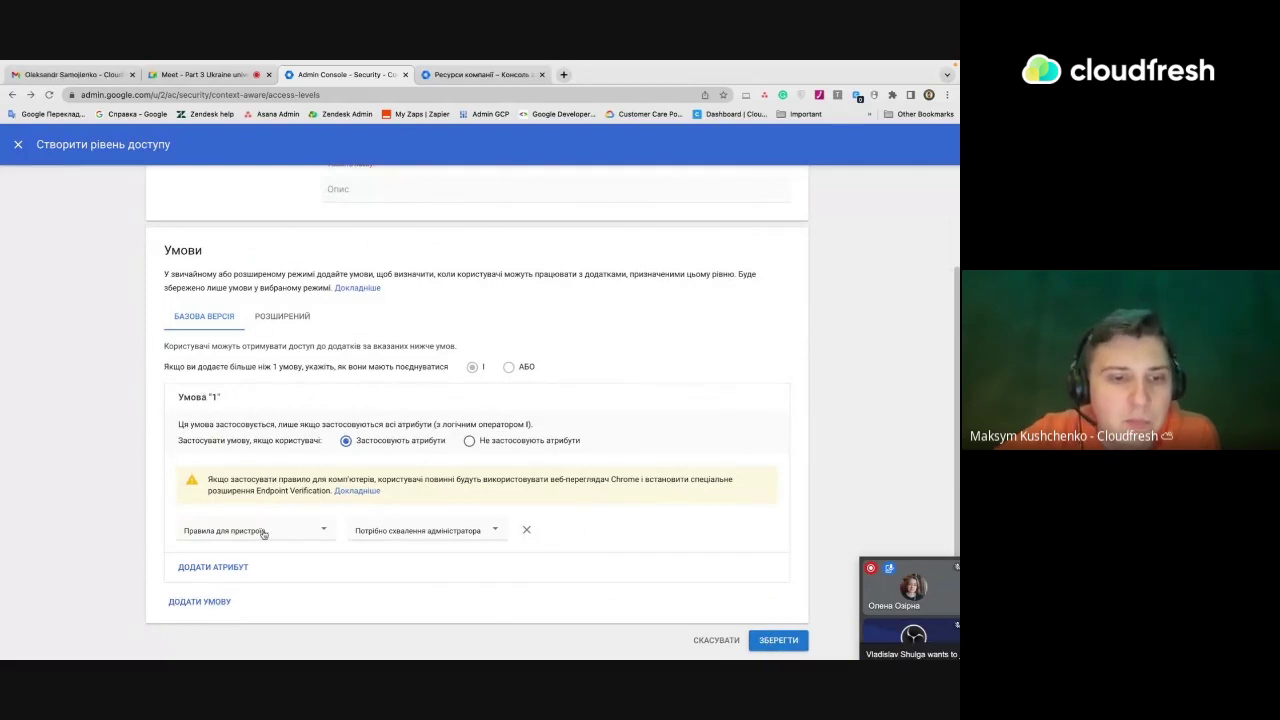
left_click(228, 567)
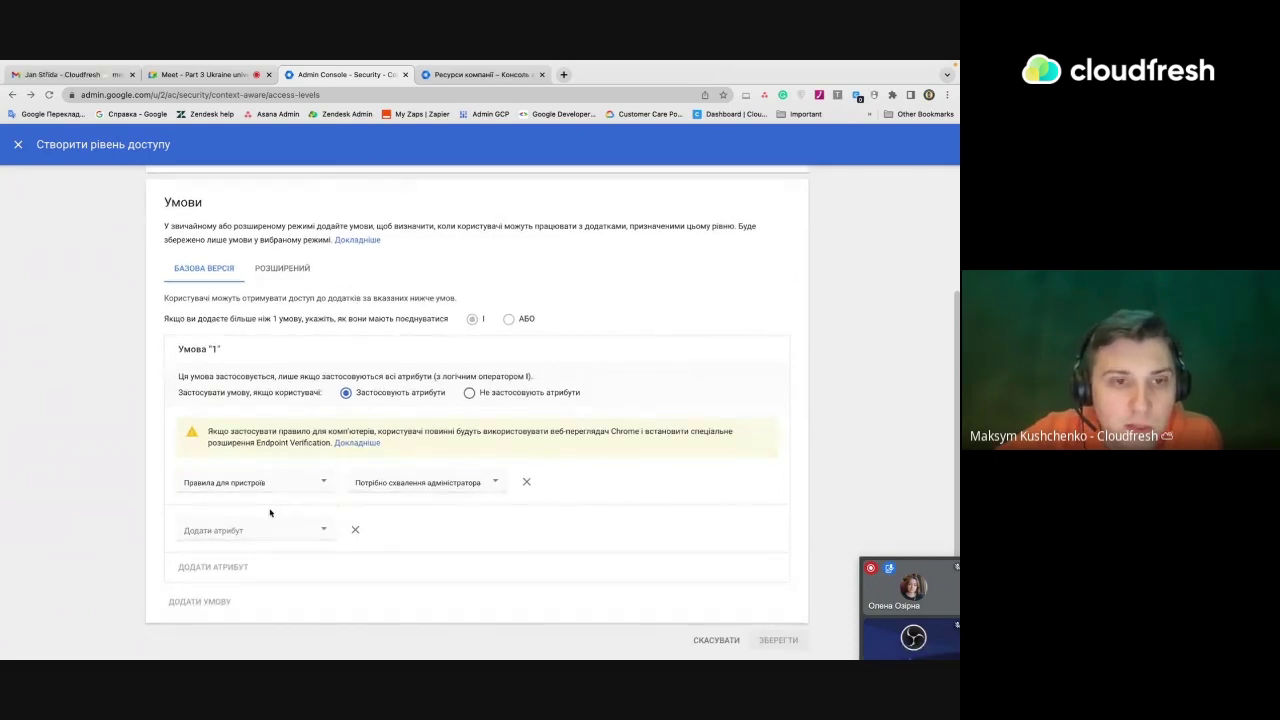
- Make the new row an access-level attribute requiring Approval require, Only Mac Users and ip restrictions
left_click(257, 540)
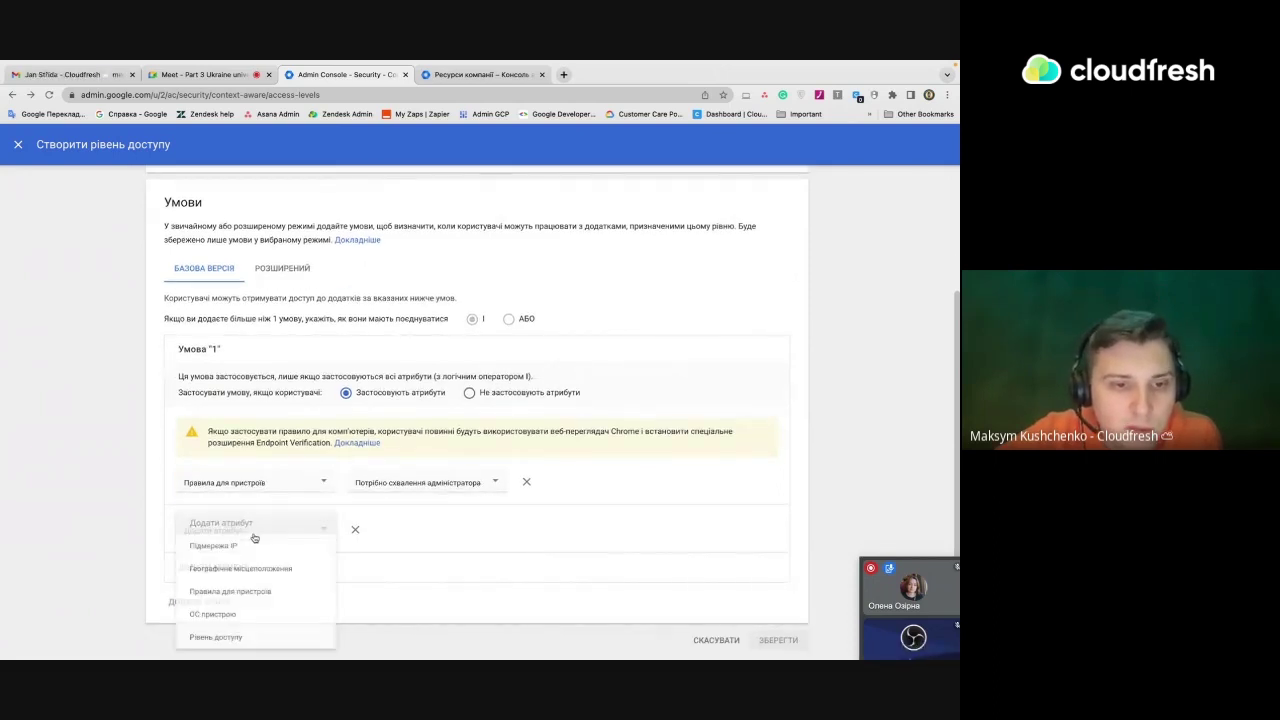
left_click(225, 640)
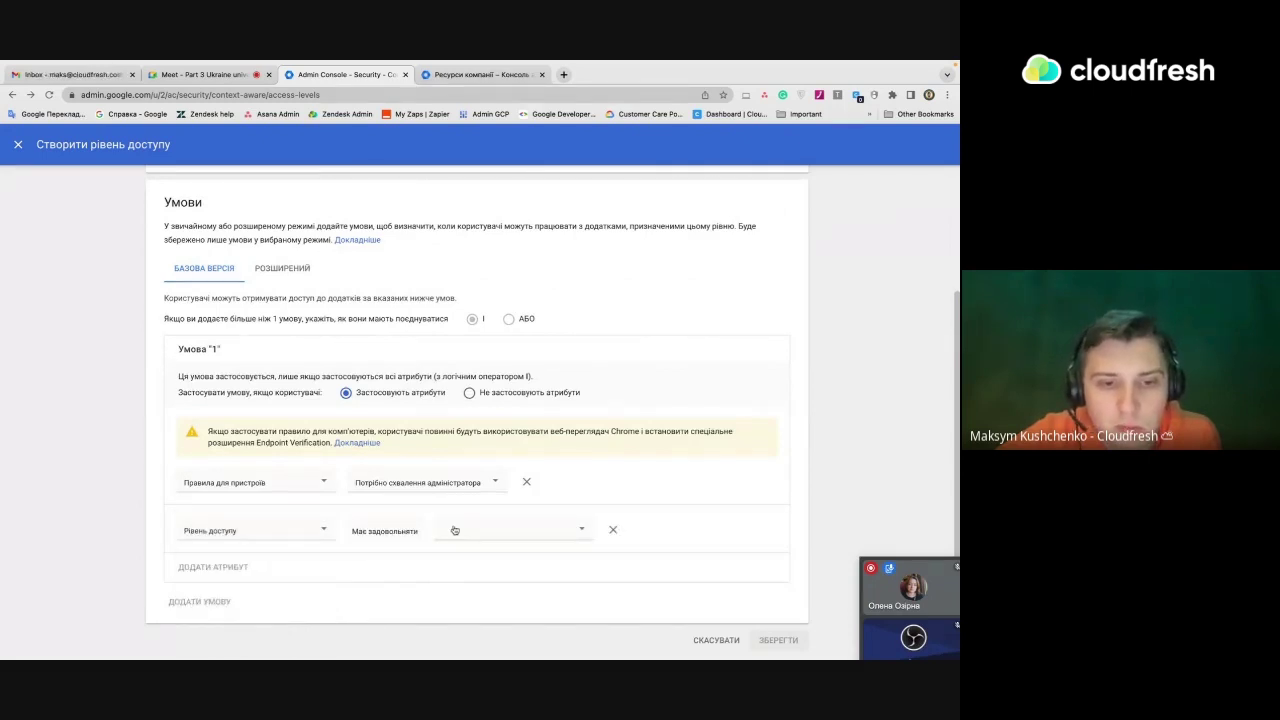
left_click(454, 530)
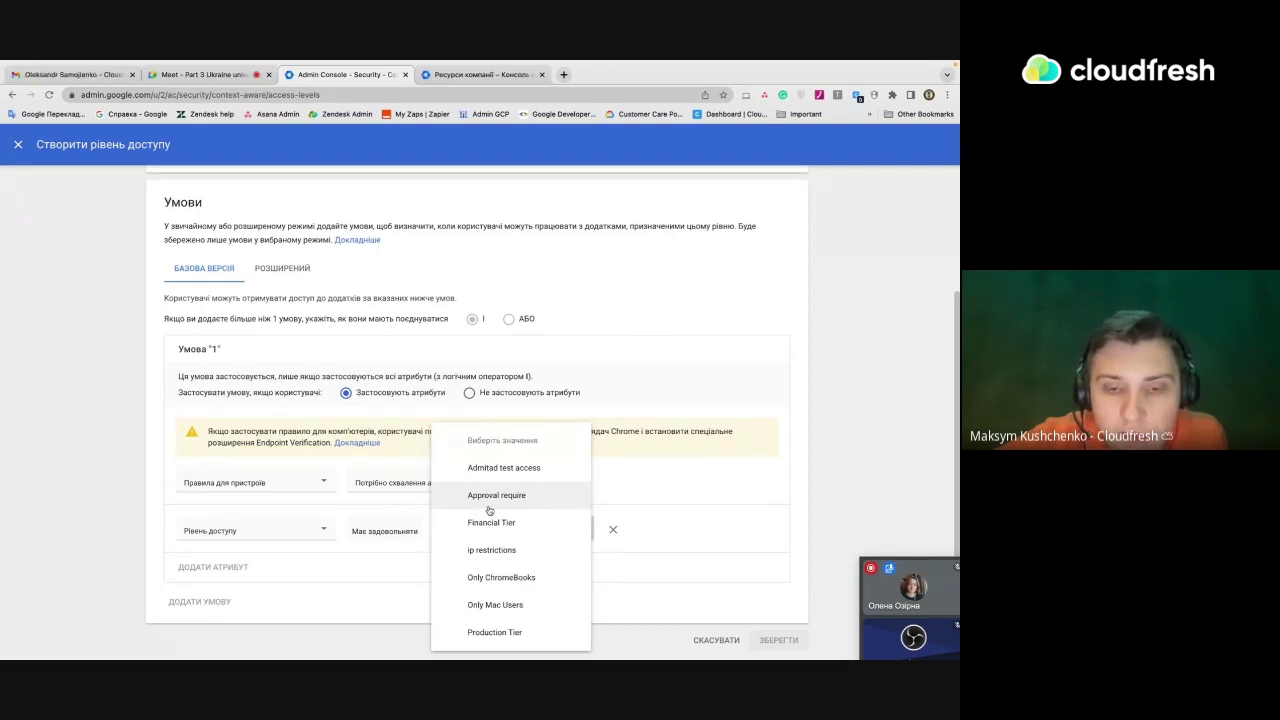
left_click(489, 507)
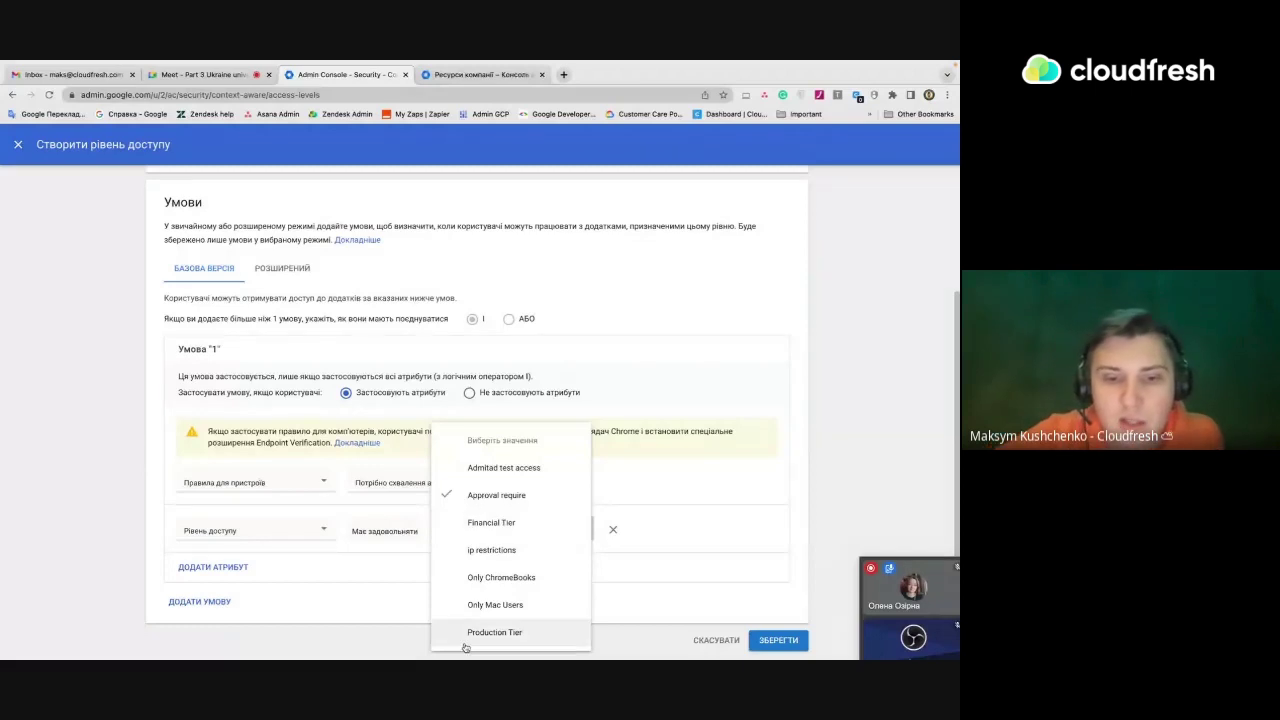
left_click(499, 607)
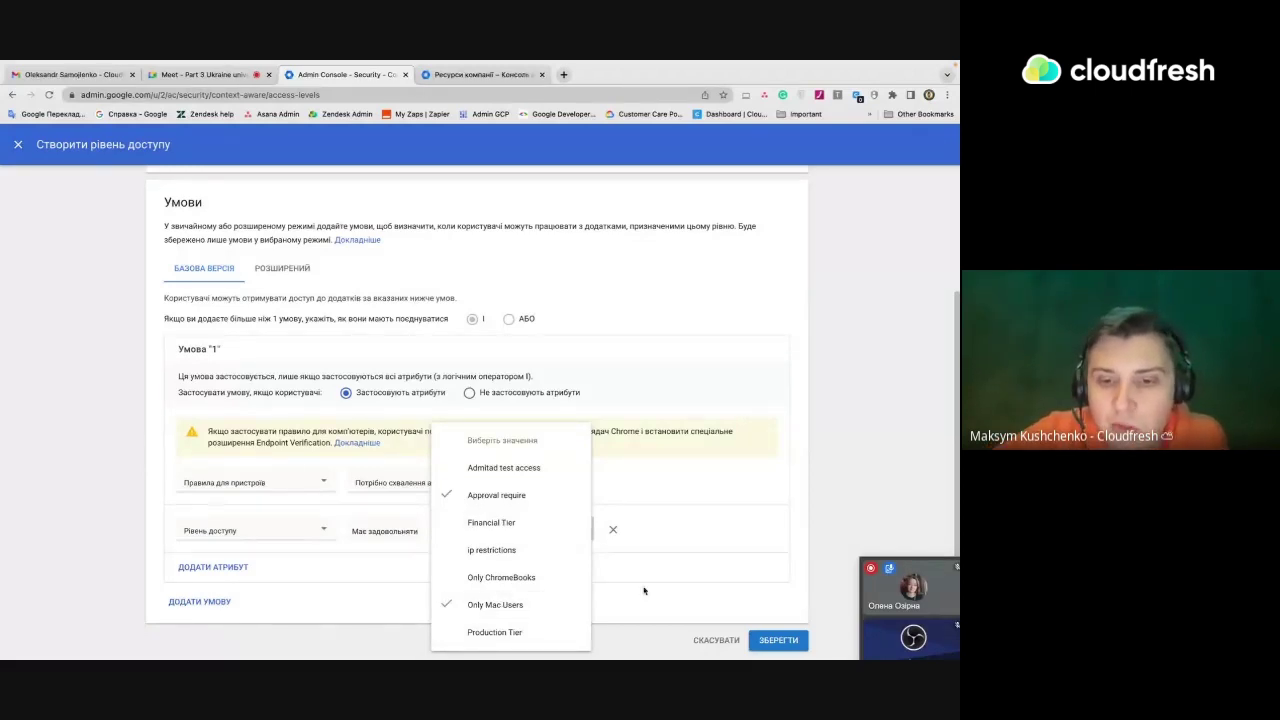
left_click(517, 551)
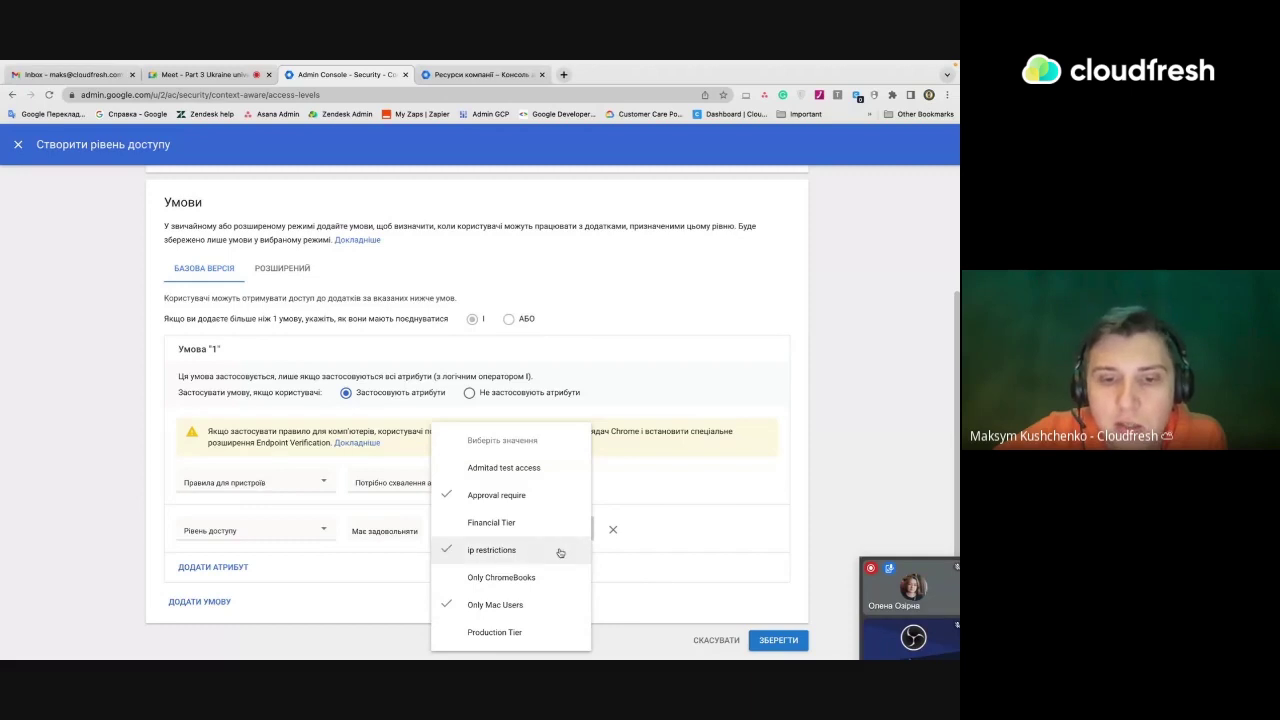
- Remove that access-level row and cancel the draft access level
left_click(662, 569)
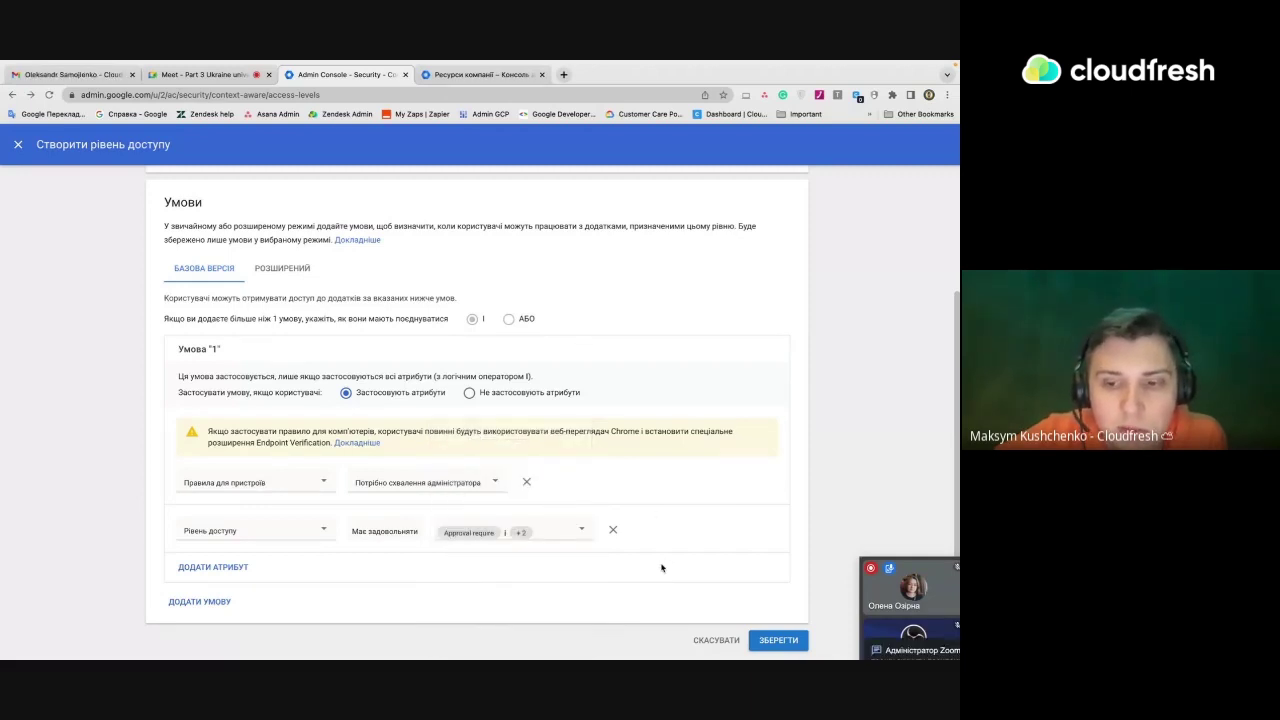
left_click(613, 530)
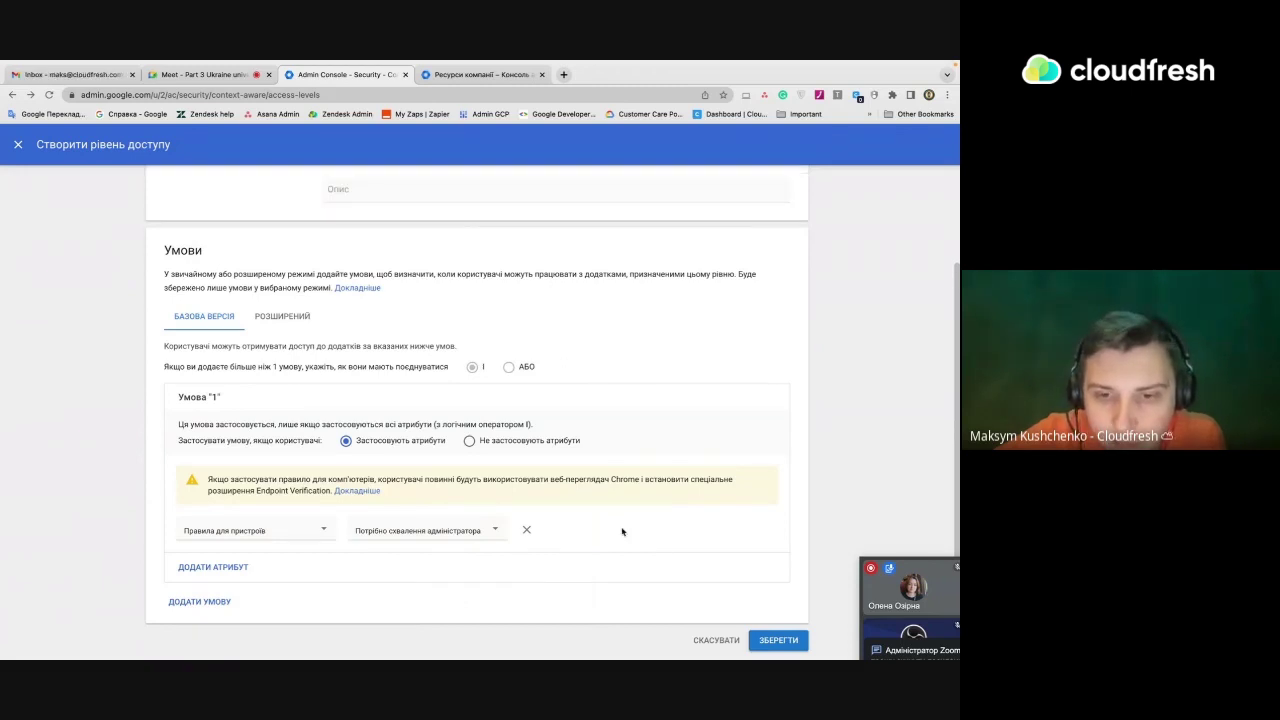
left_click(716, 640)
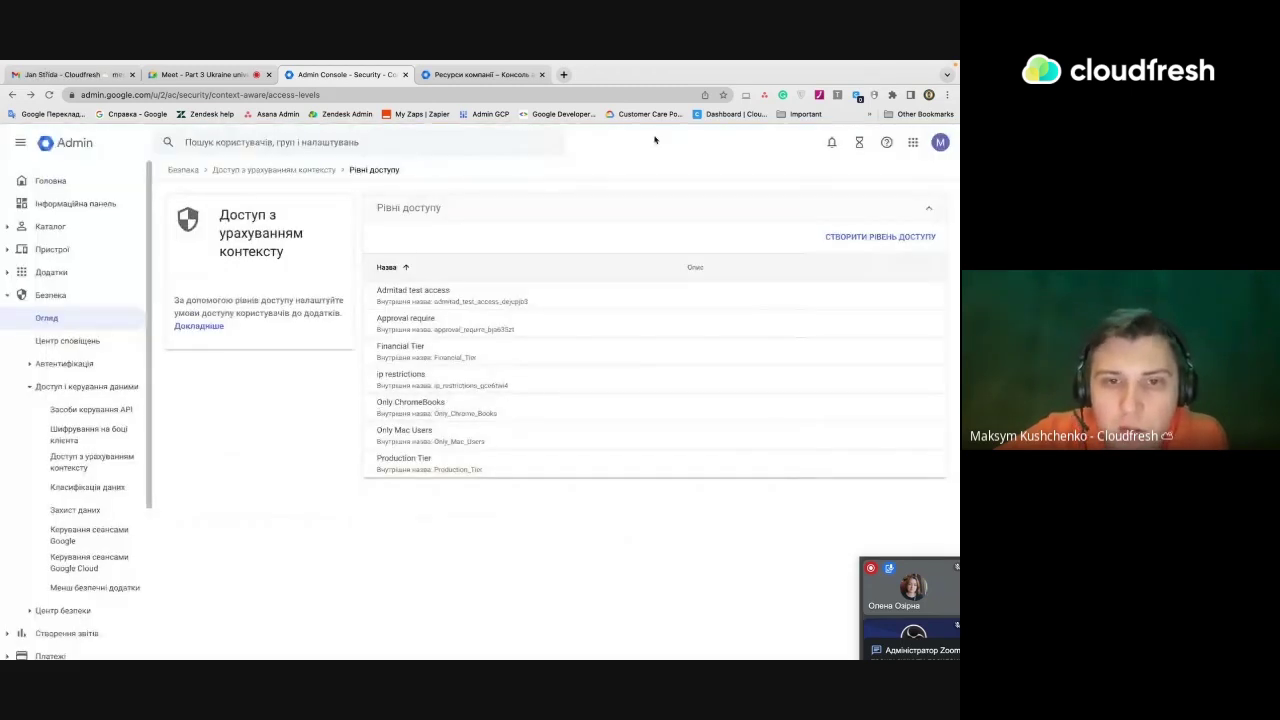
- From the context-aware access overview, reach Assign access levels and start assigning for Groups for Business
left_click(303, 170)
left_click(511, 289)
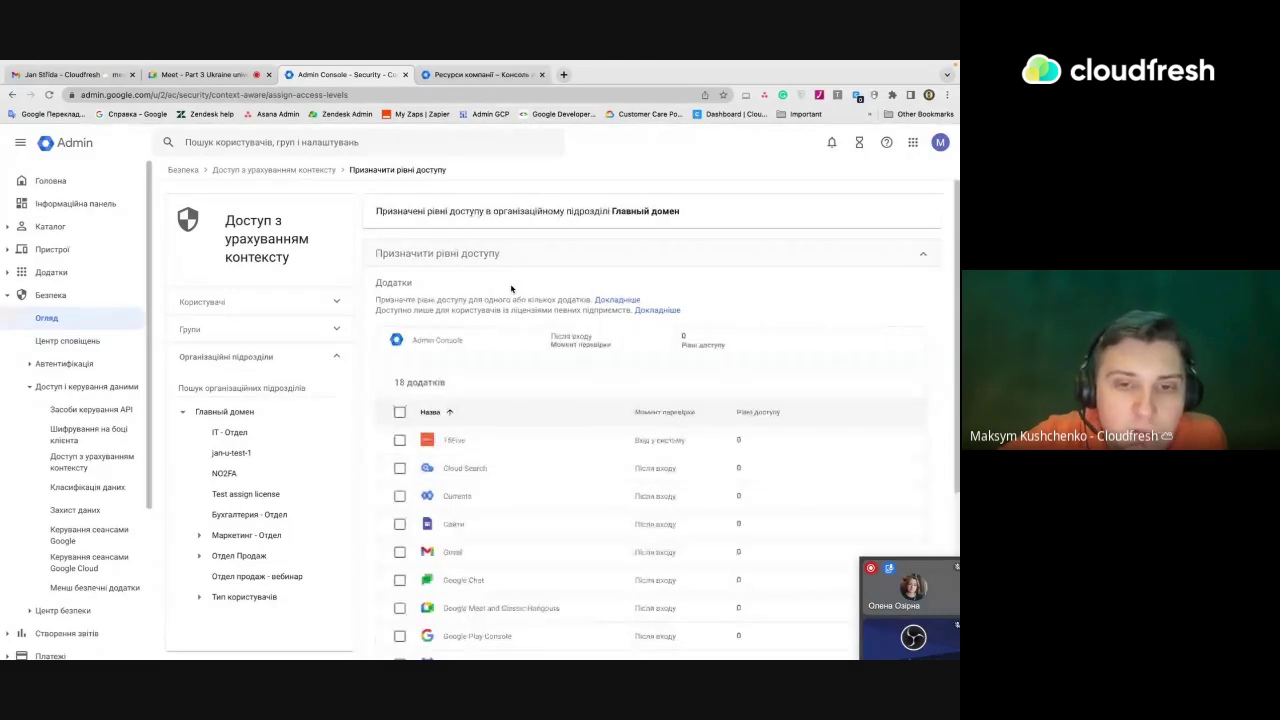
scroll(511, 289, "down", 2)
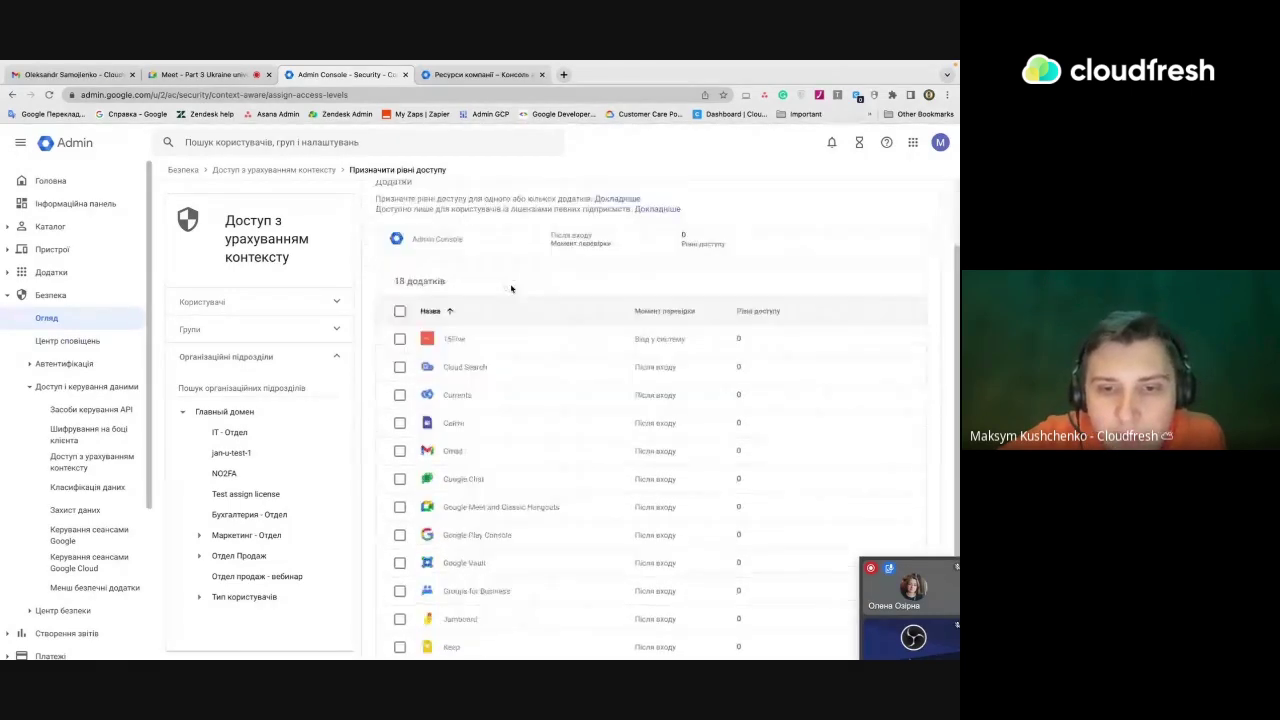
scroll(511, 289, "down", 3)
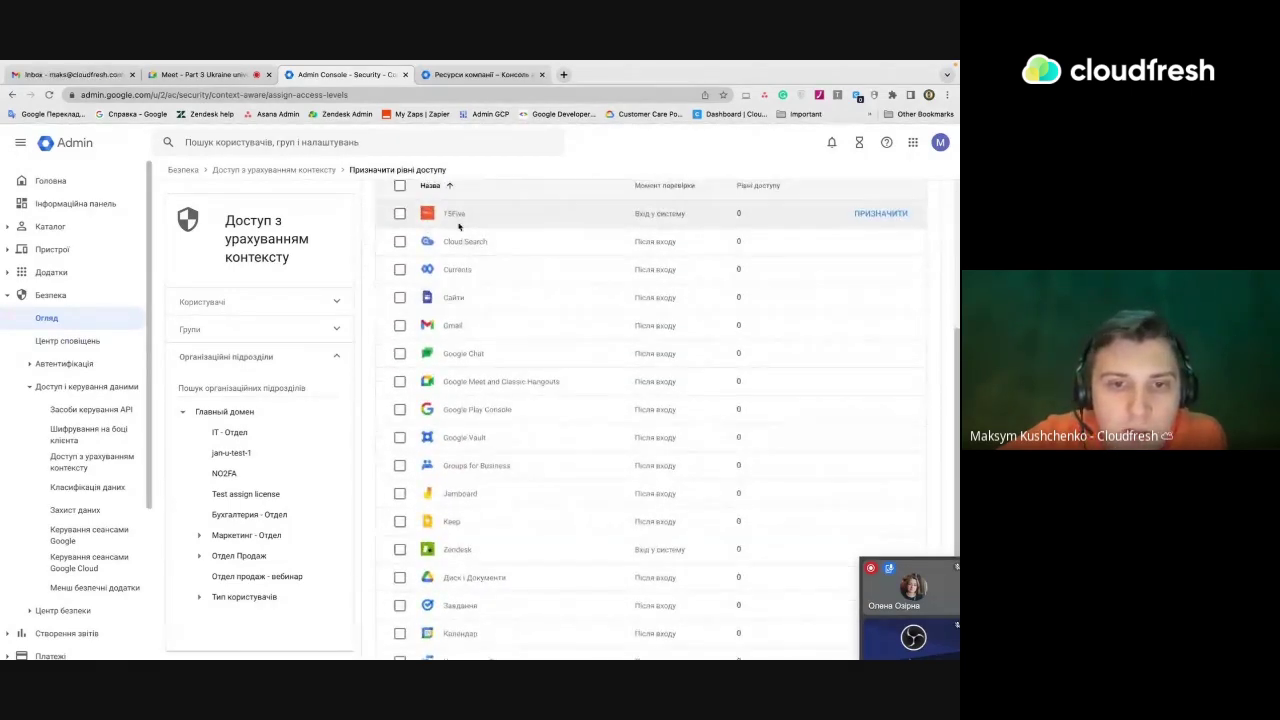
scroll(555, 385, "up", 1)
scroll(550, 350, "down", 1)
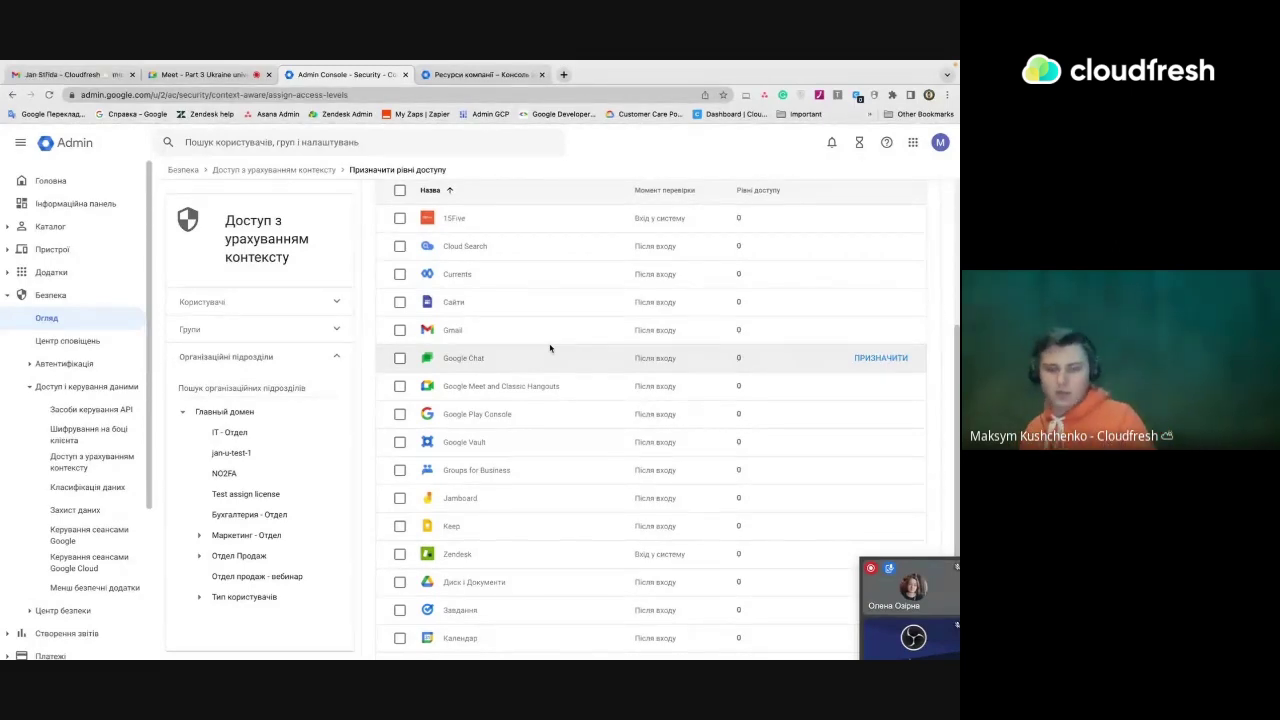
scroll(549, 347, "down", 1)
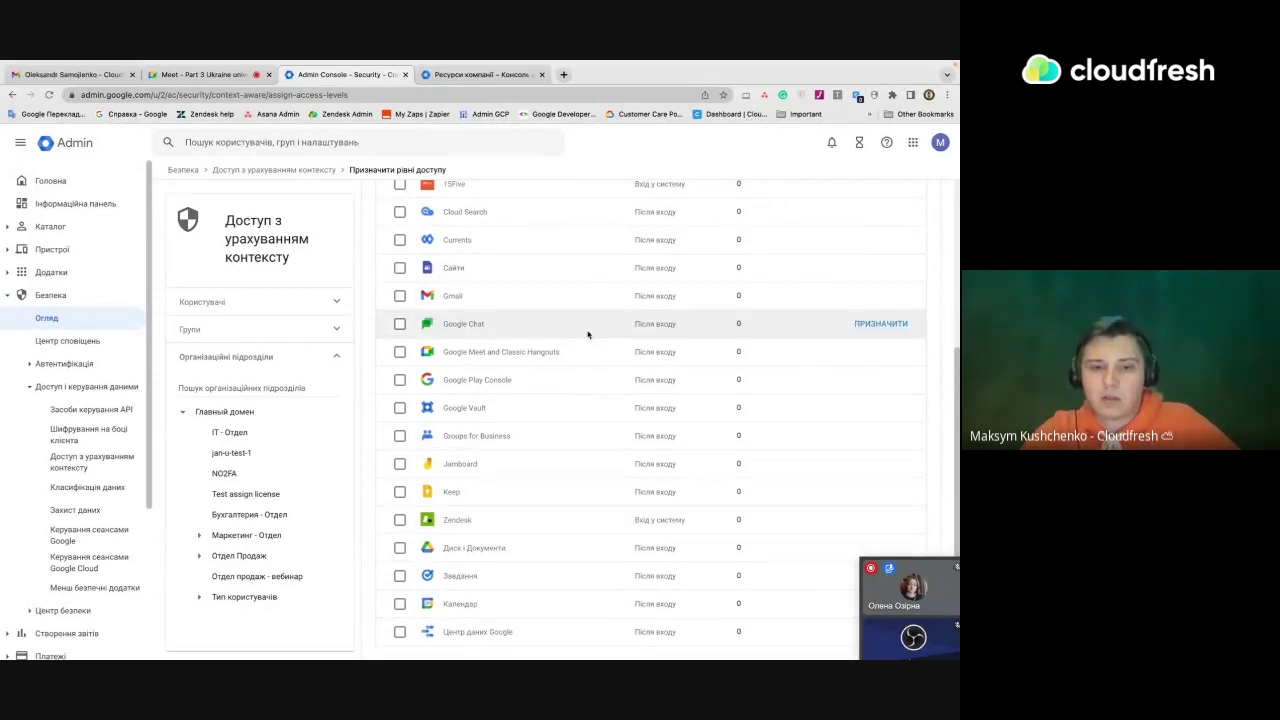
left_click(867, 436)
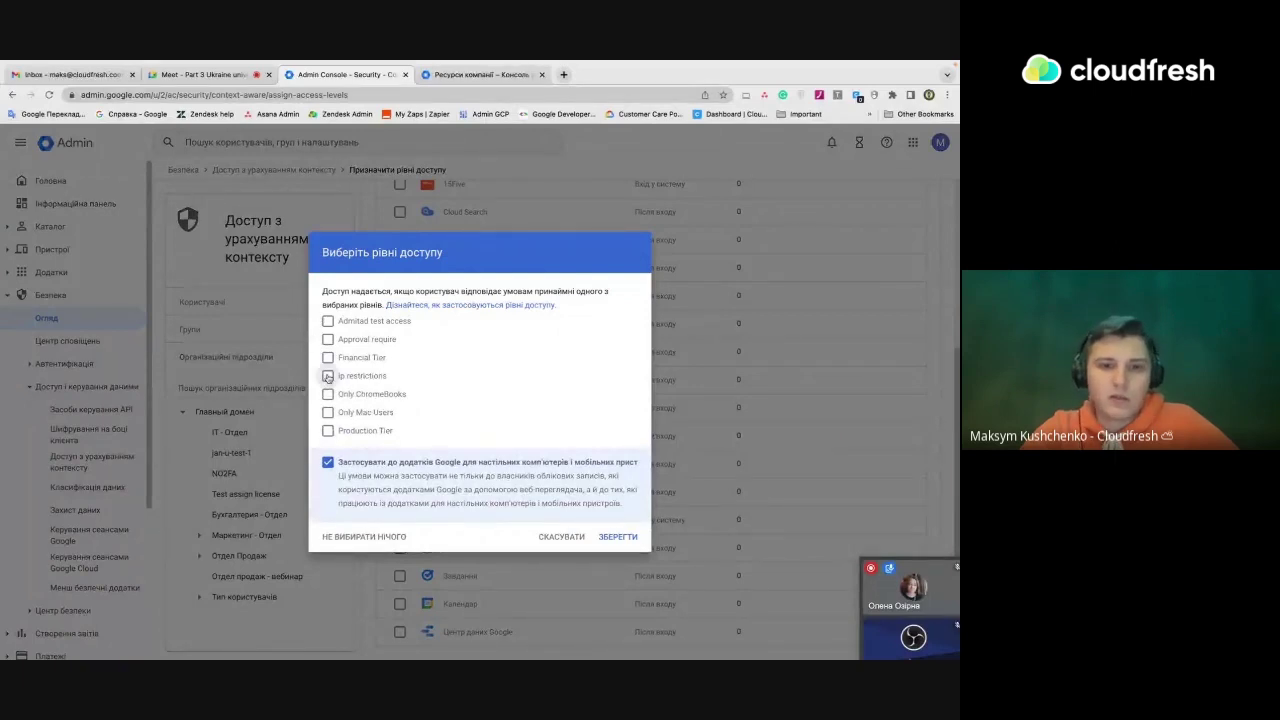
- Select the 'ip restrictions' level in the access-level dialog and save
left_click(328, 376)
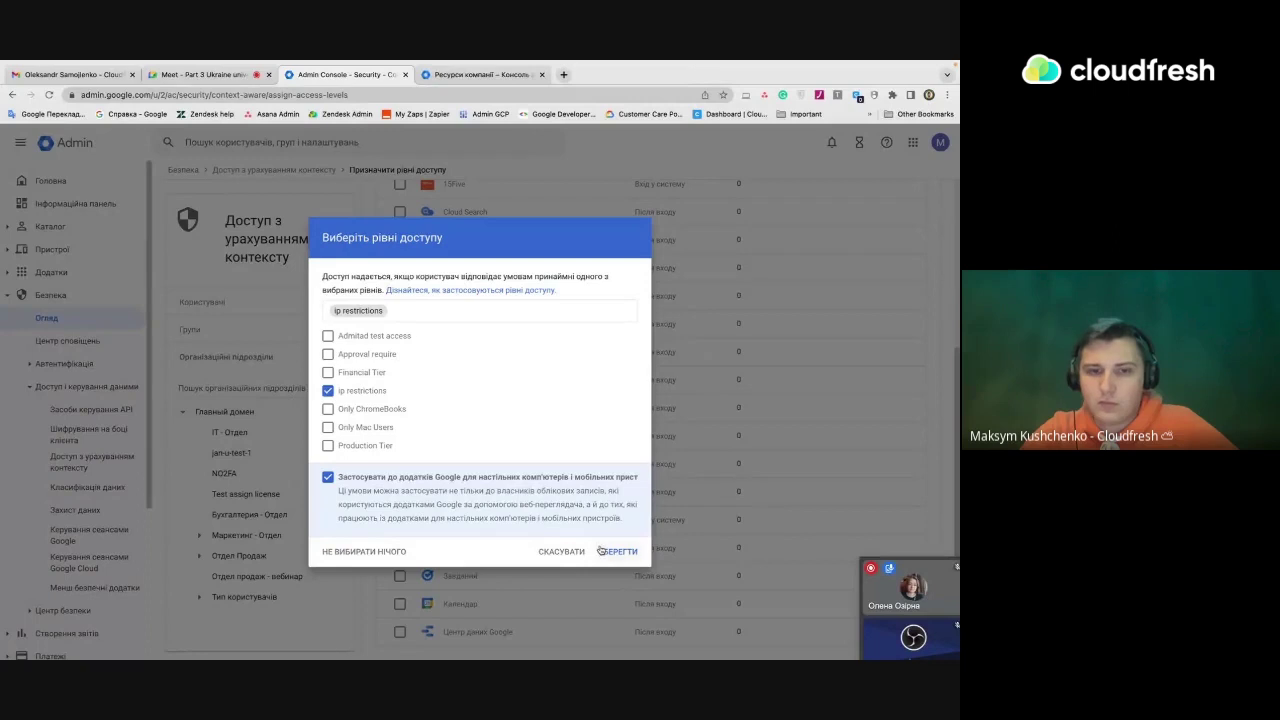
left_click(602, 551)
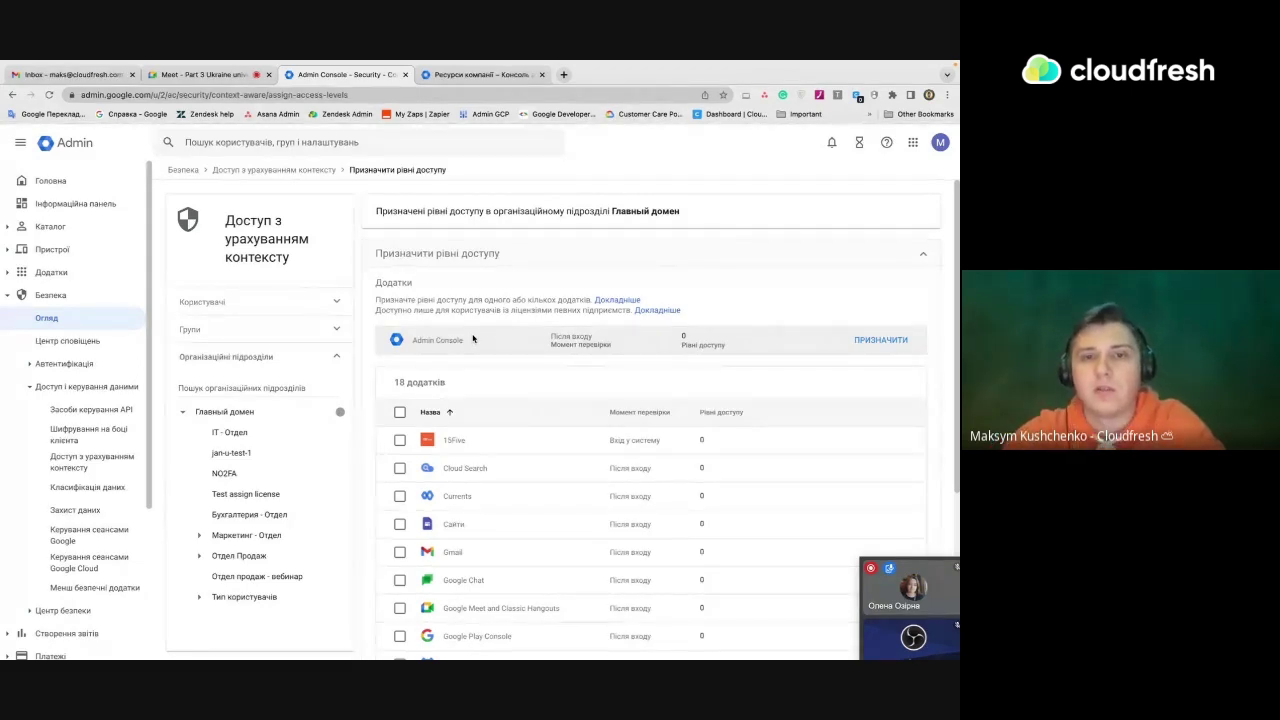
- Return to the context-aware access overview and open the Повідомлення для користувача settings
scroll(473, 339, "down", 5)
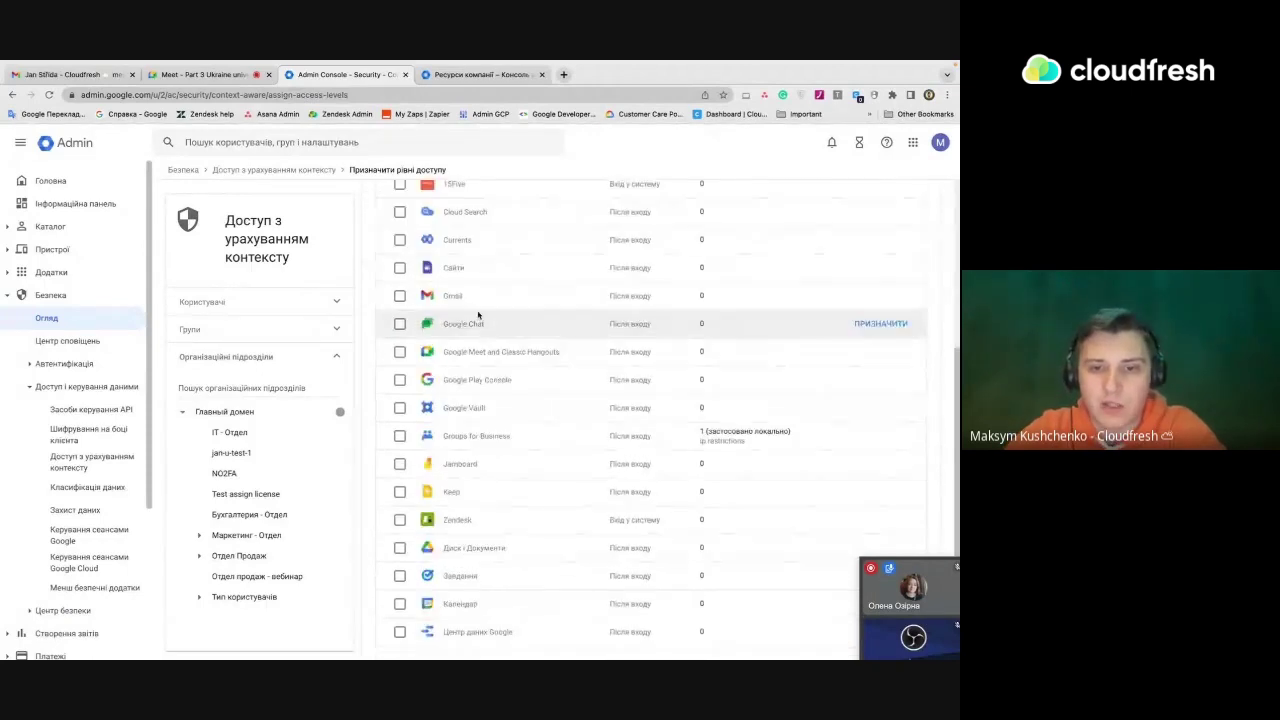
scroll(562, 390, "up", 5)
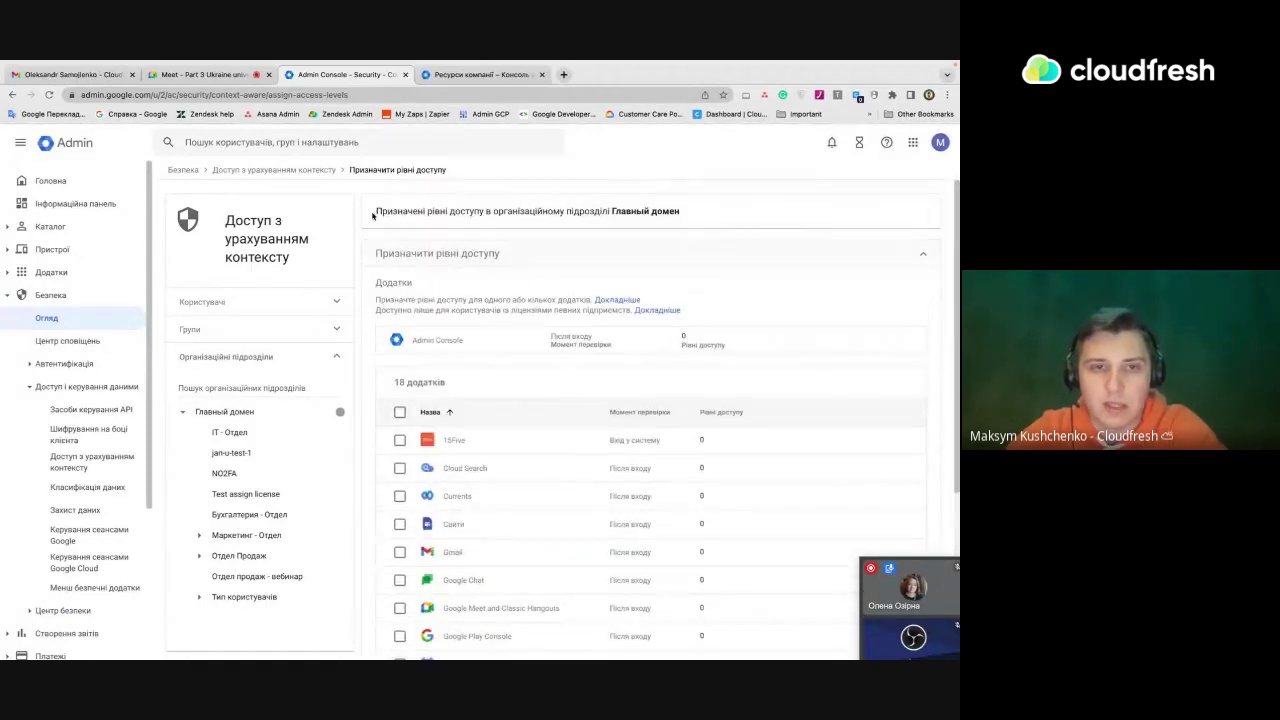
left_click(284, 172)
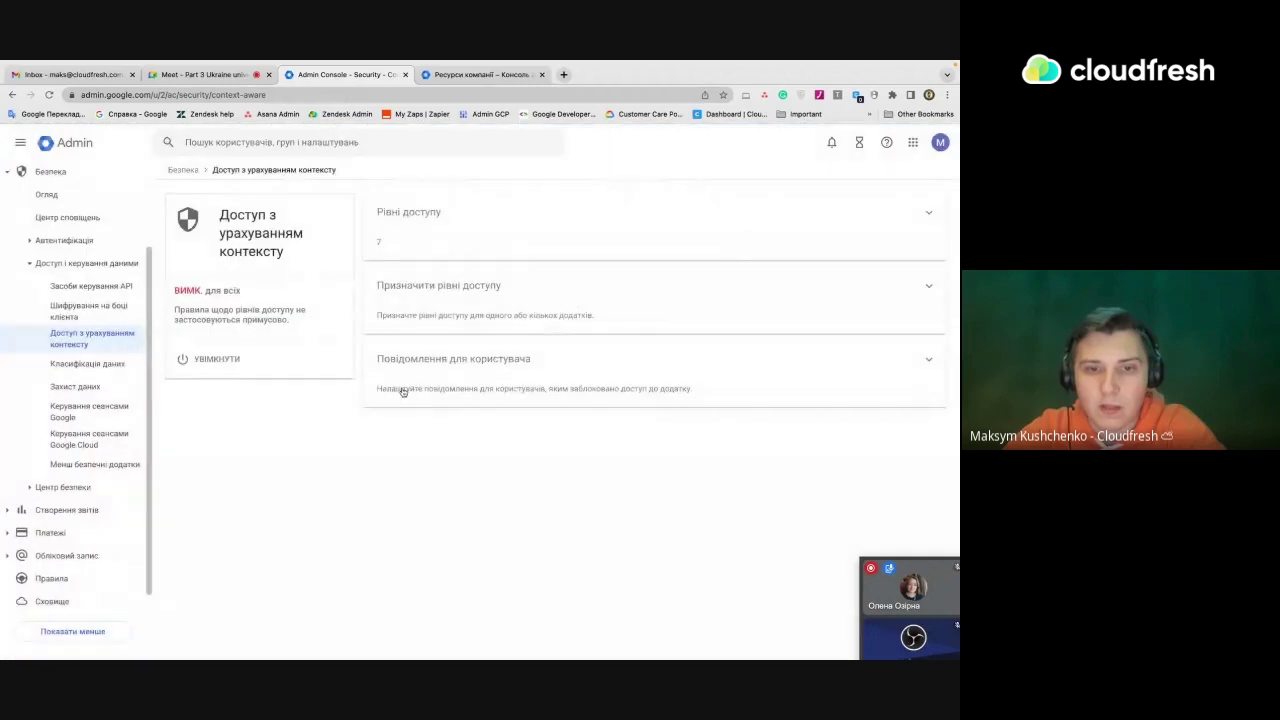
left_click(451, 371)
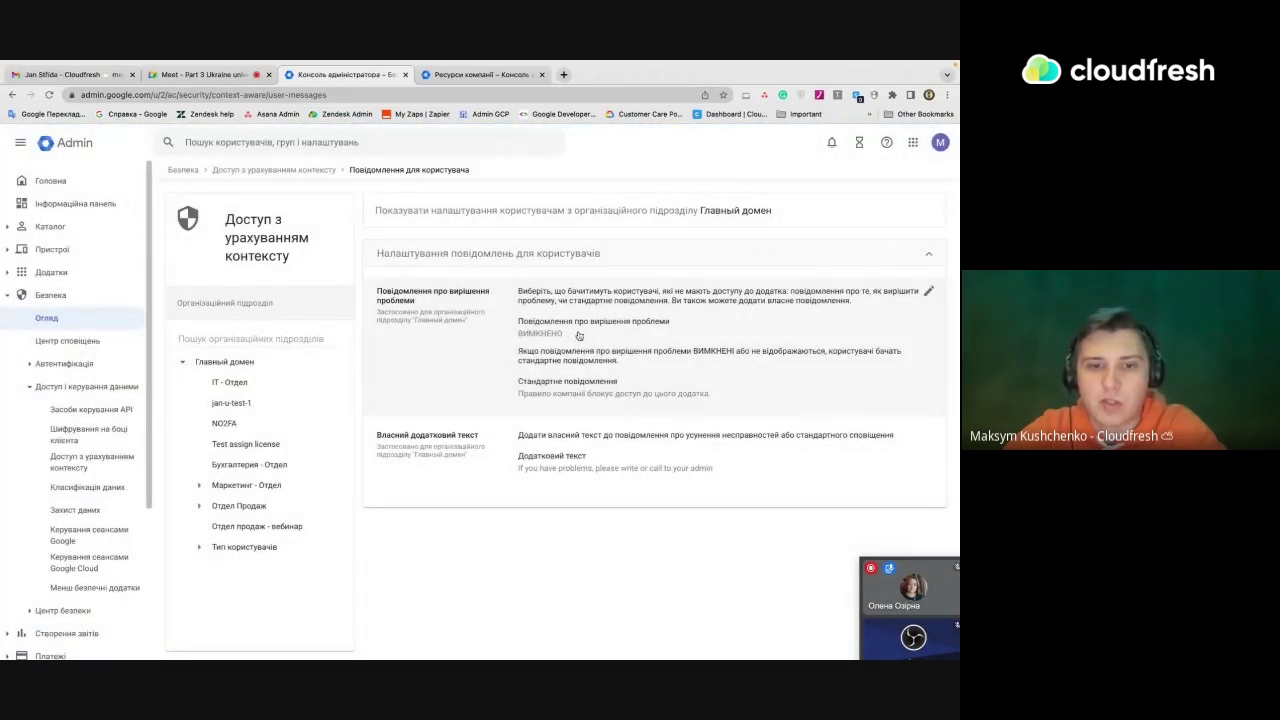
- Preview the blocked-access message, checking the 'У вас немає доступу' heading and custom admin-contact line
left_click(568, 445)
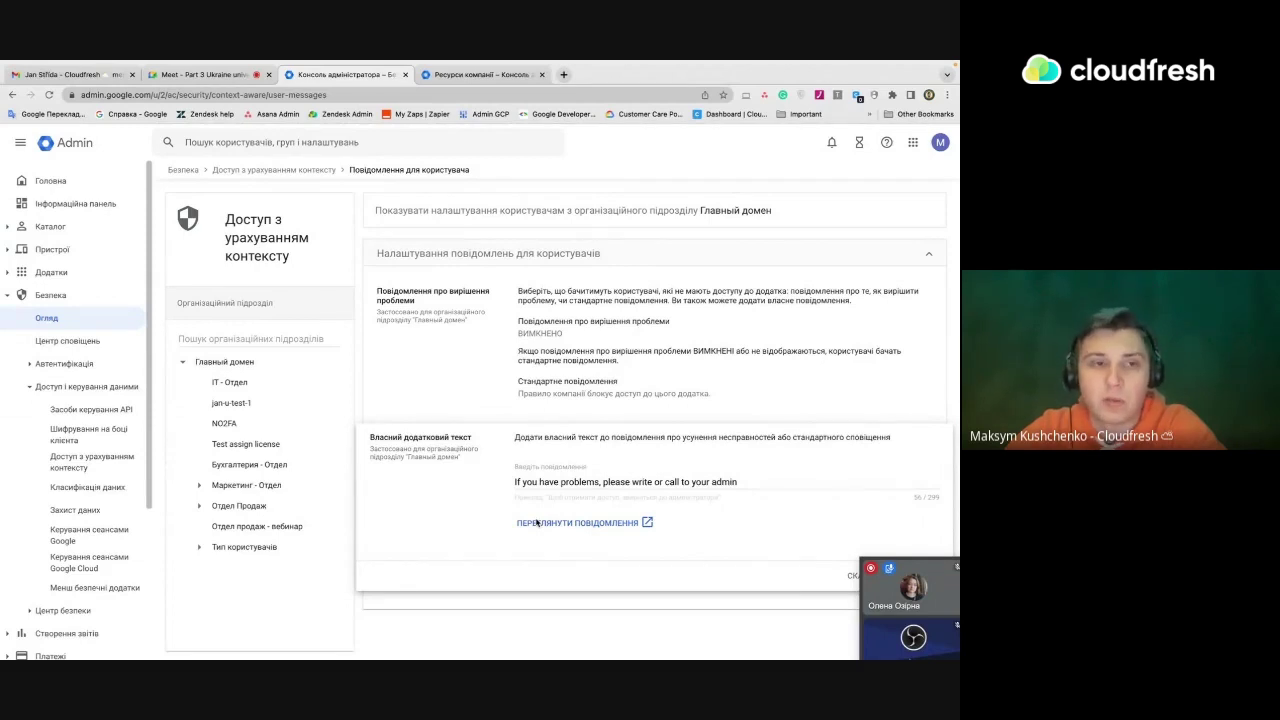
left_click(537, 522)
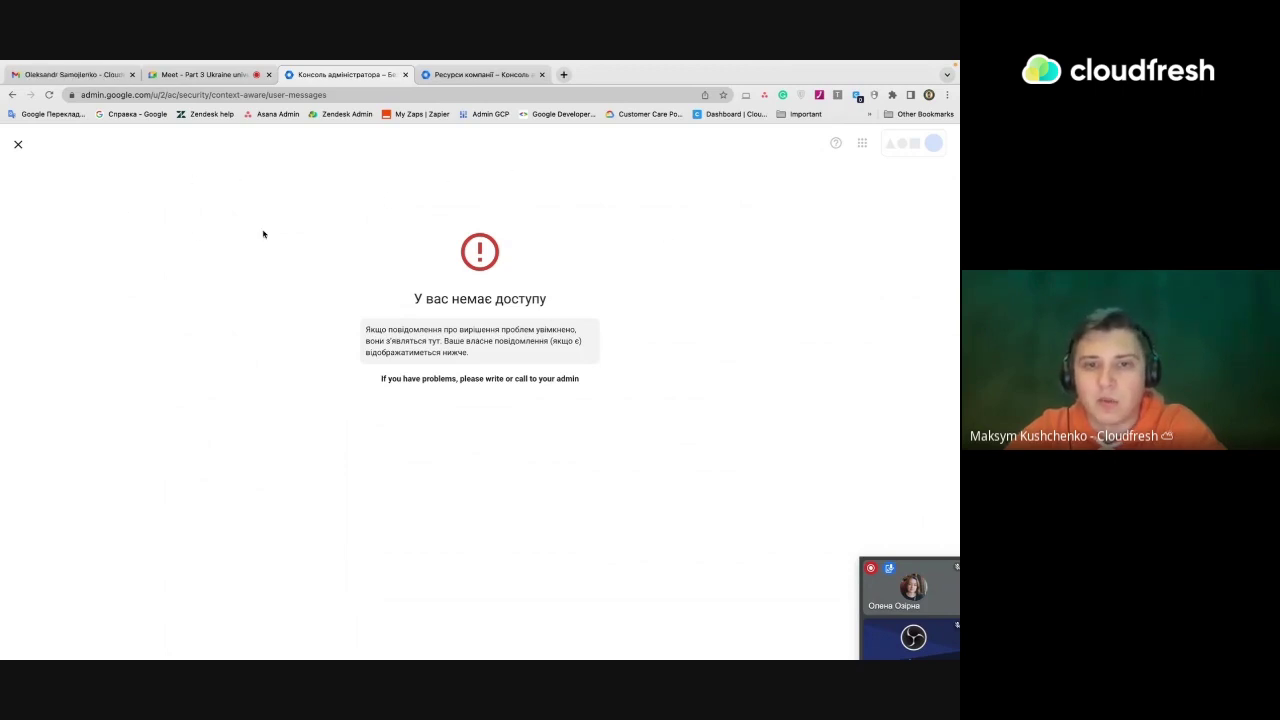
left_click_drag(411, 306, 557, 301)
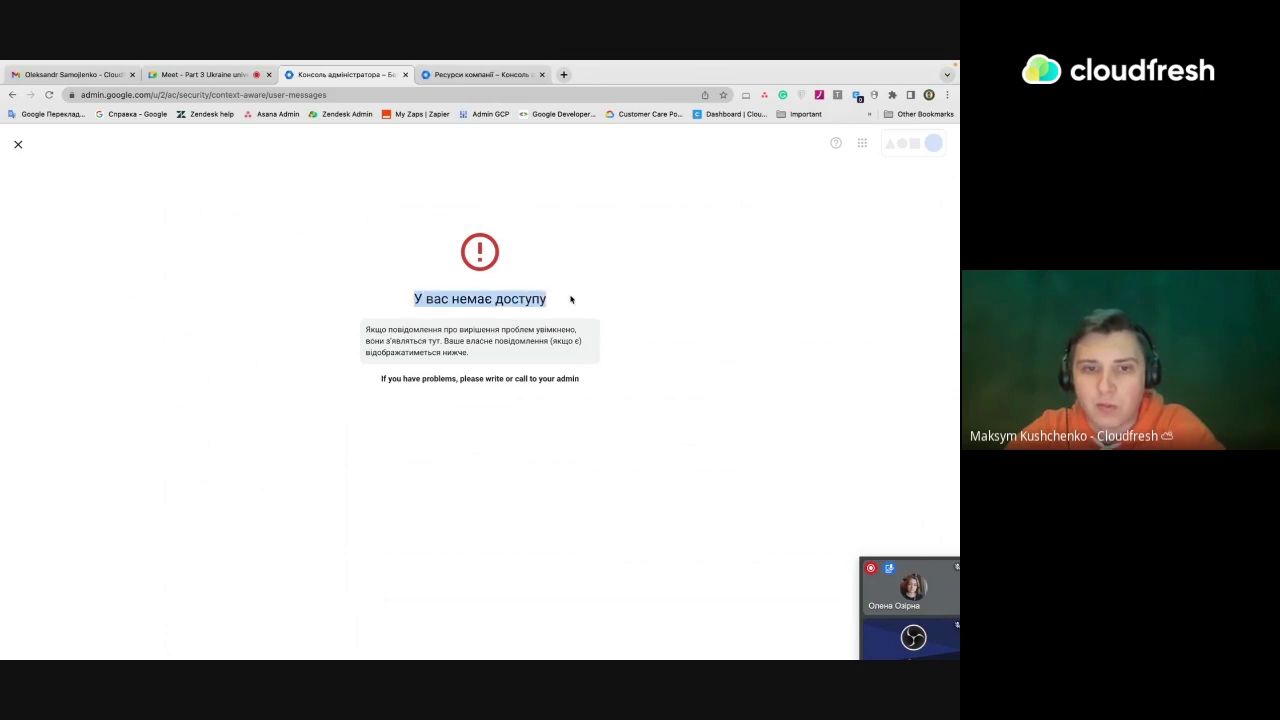
left_click(571, 299)
left_click_drag(374, 377, 610, 383)
left_click(610, 383)
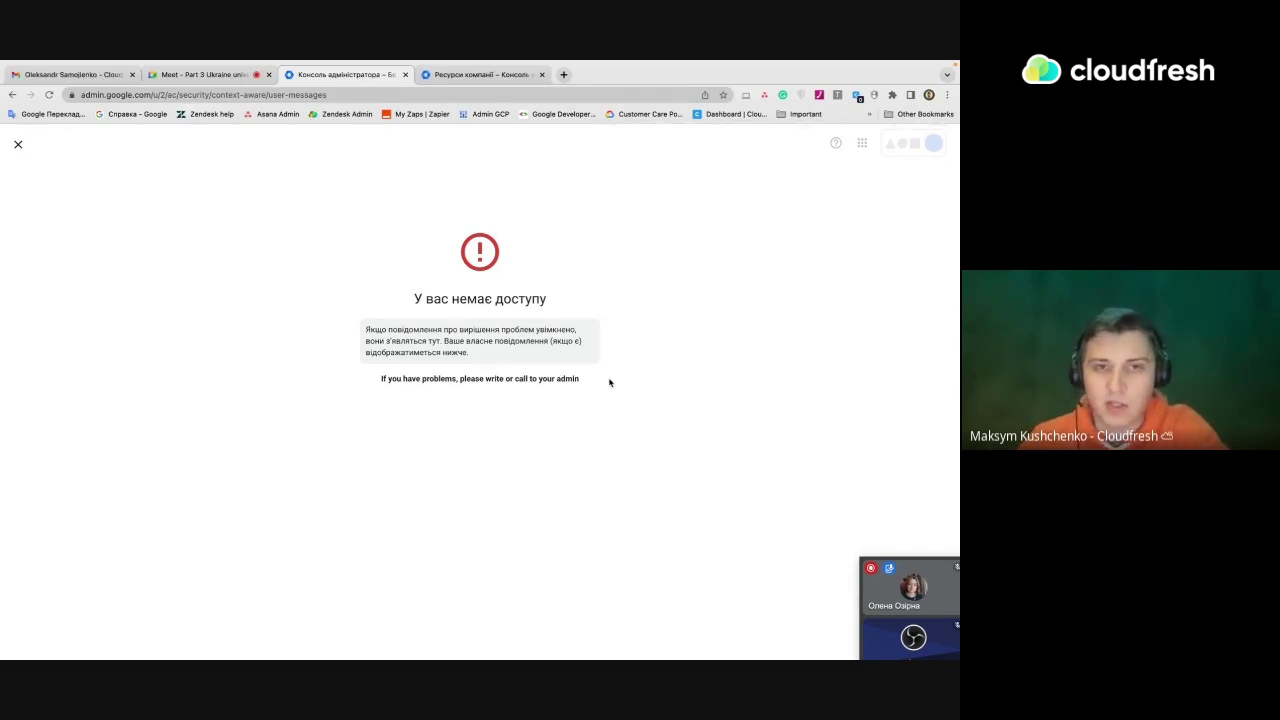
left_click(19, 148)
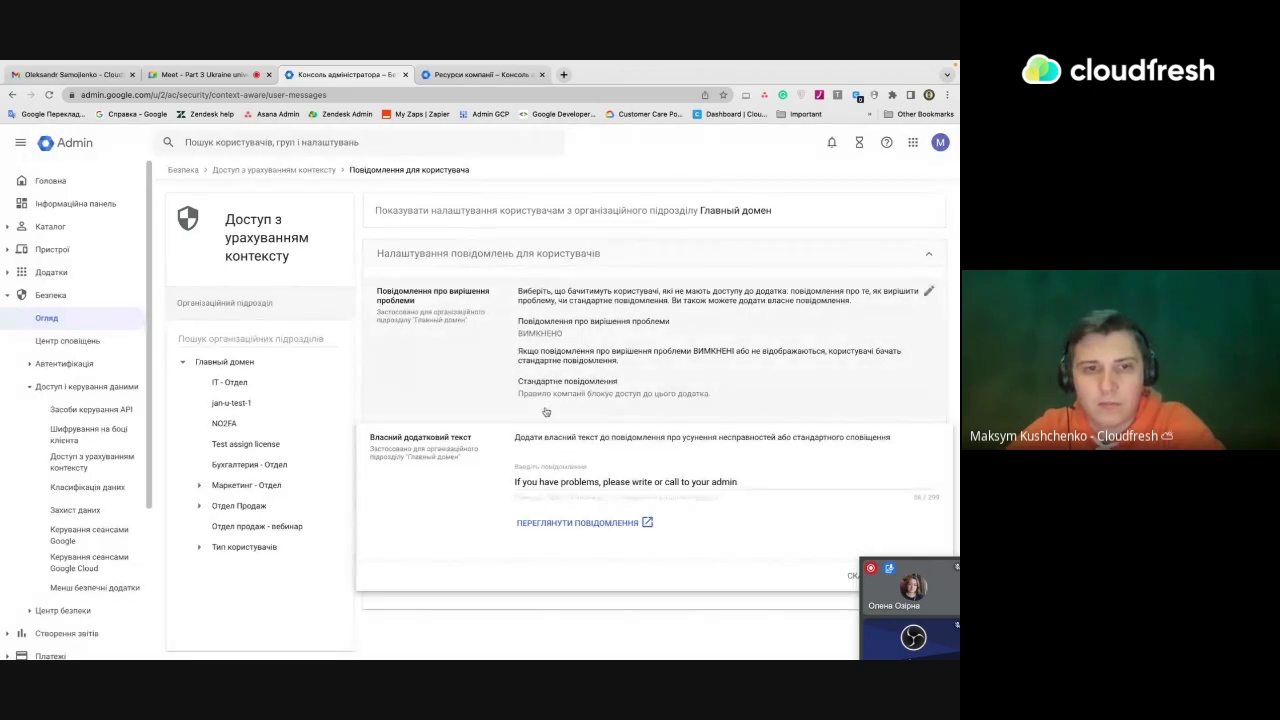
- Navigate via the breadcrumbs up to Security, then to the Головна home dashboard
left_click(295, 169)
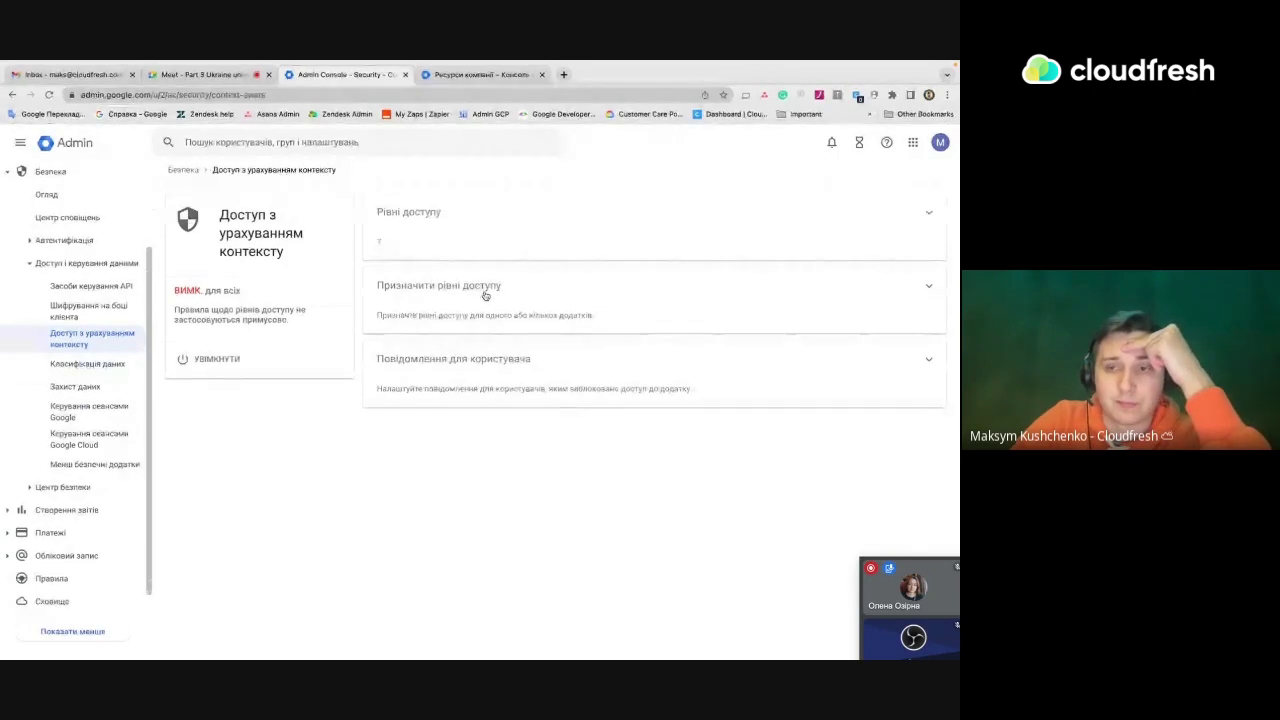
left_click(191, 172)
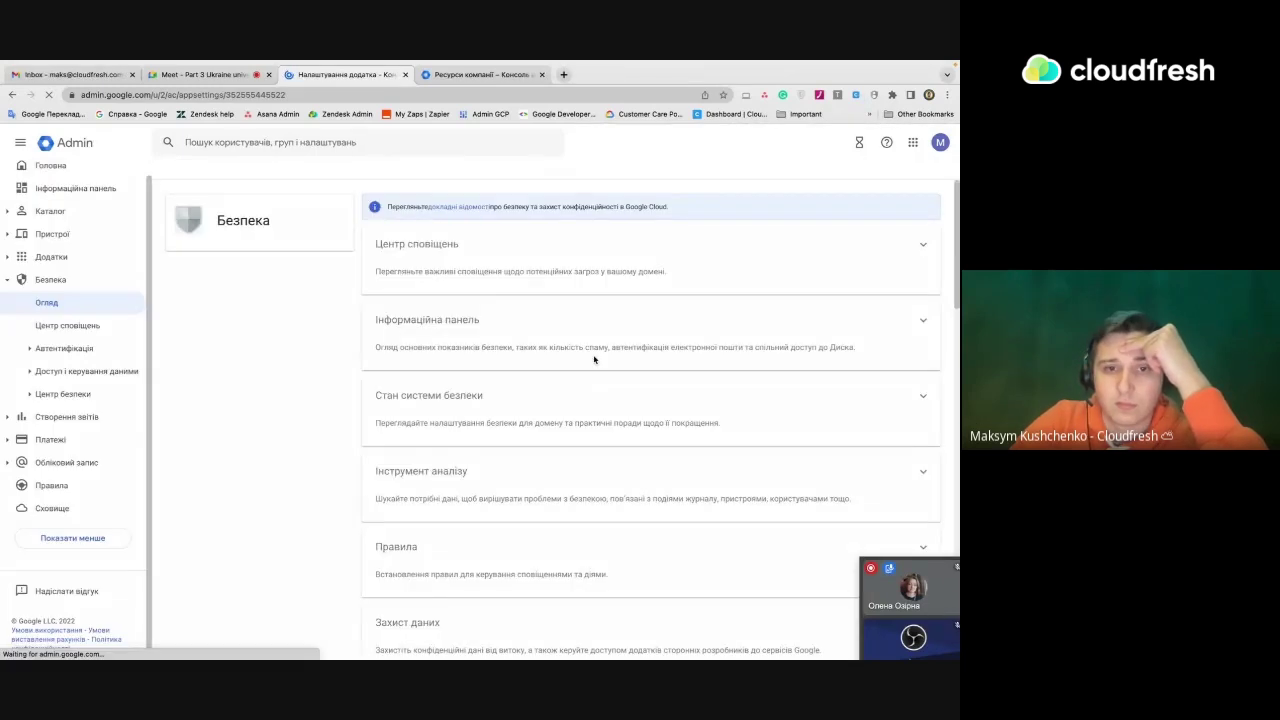
left_click(8, 287)
scroll(540, 372, "down", 5)
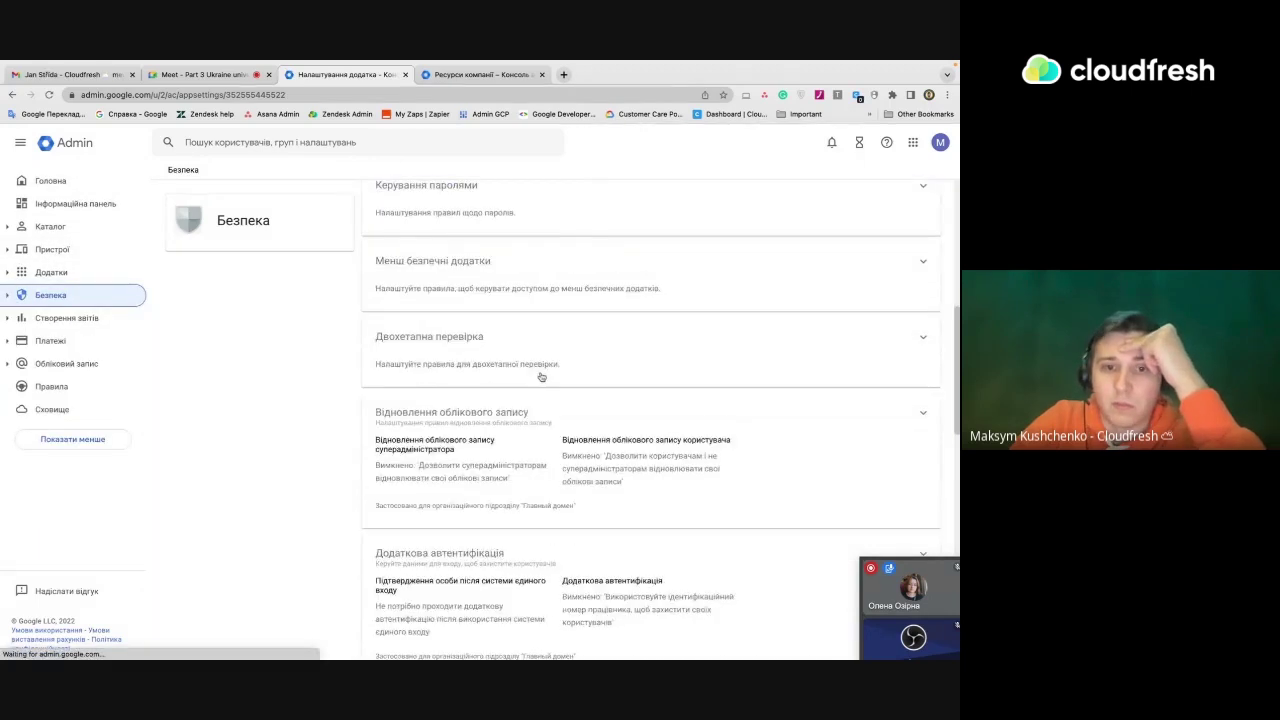
left_click(70, 143)
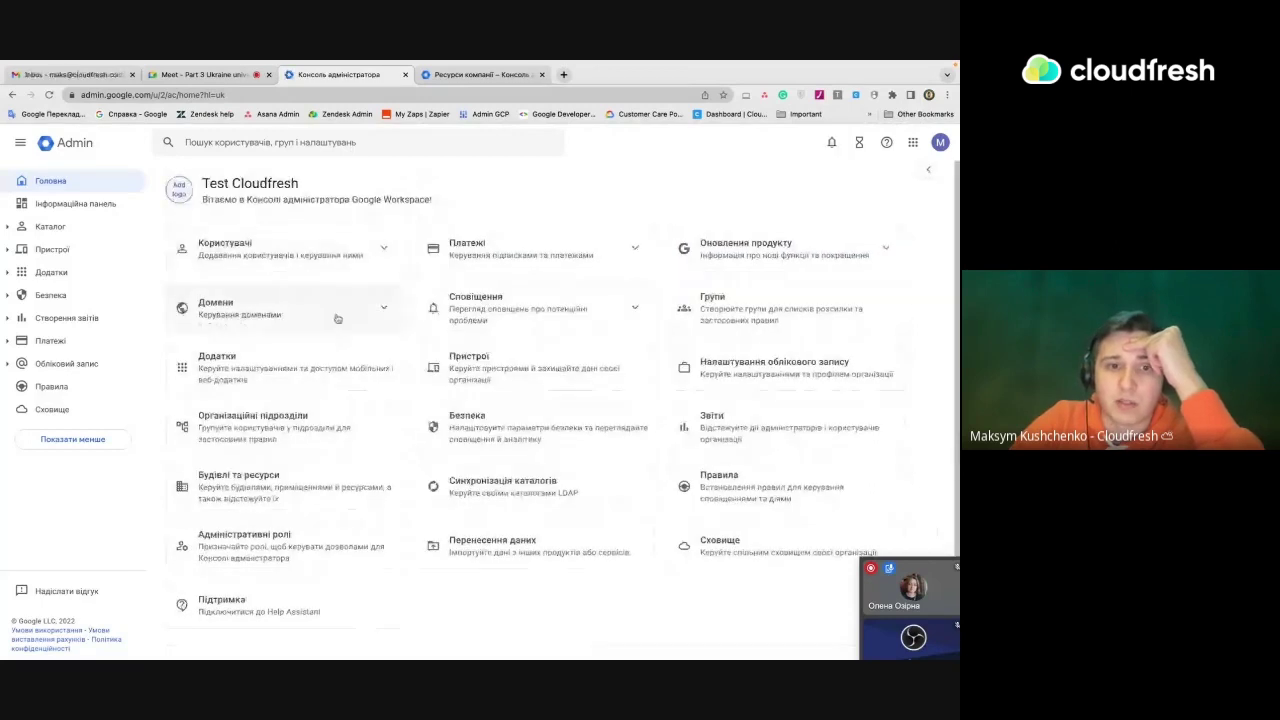
- Open the Додатки (Apps) card from the admin home page
left_click(279, 371)
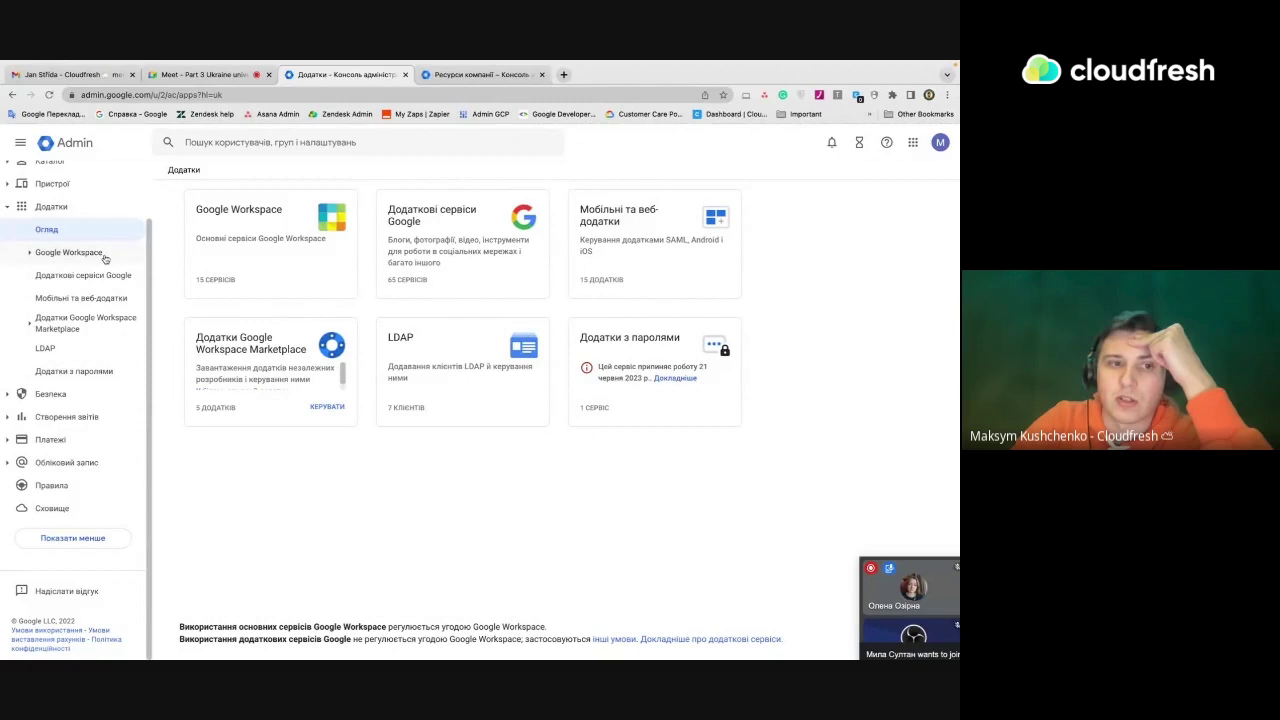
scroll(104, 258, "up", 2)
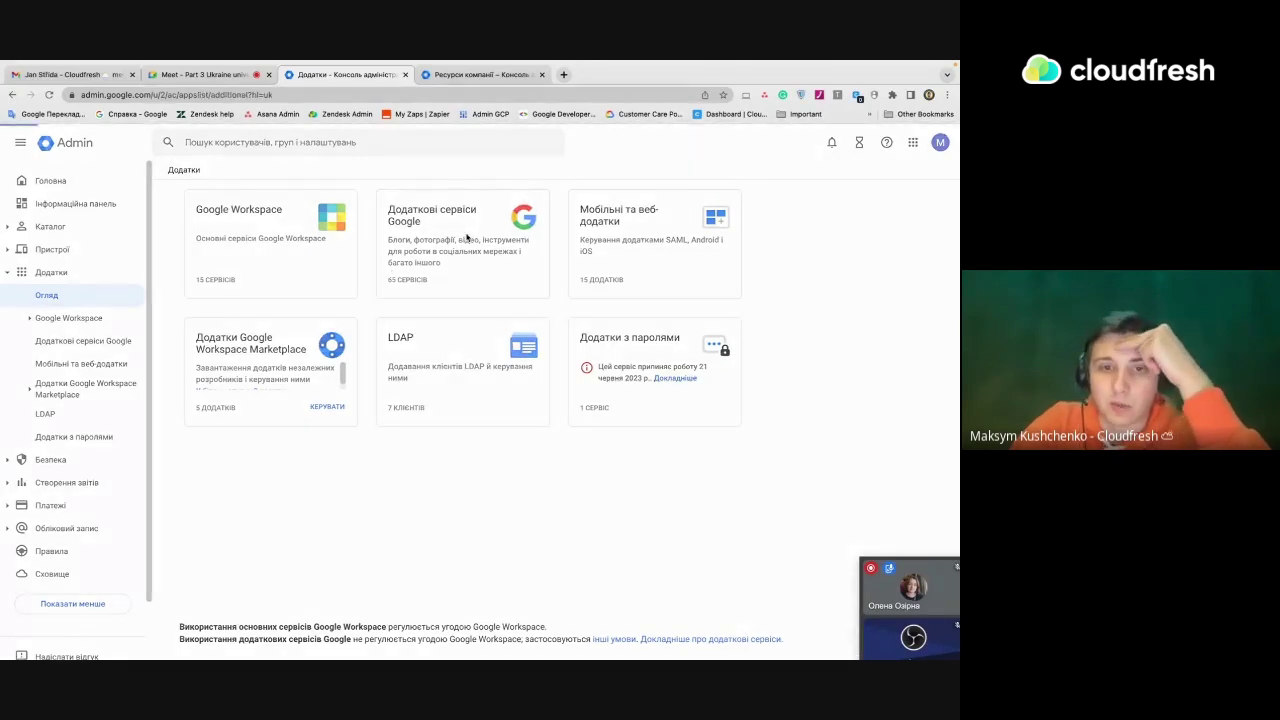
- Open Додаткові сервіси Google and scroll through the service list
left_click(465, 238)
scroll(526, 335, "down", 2)
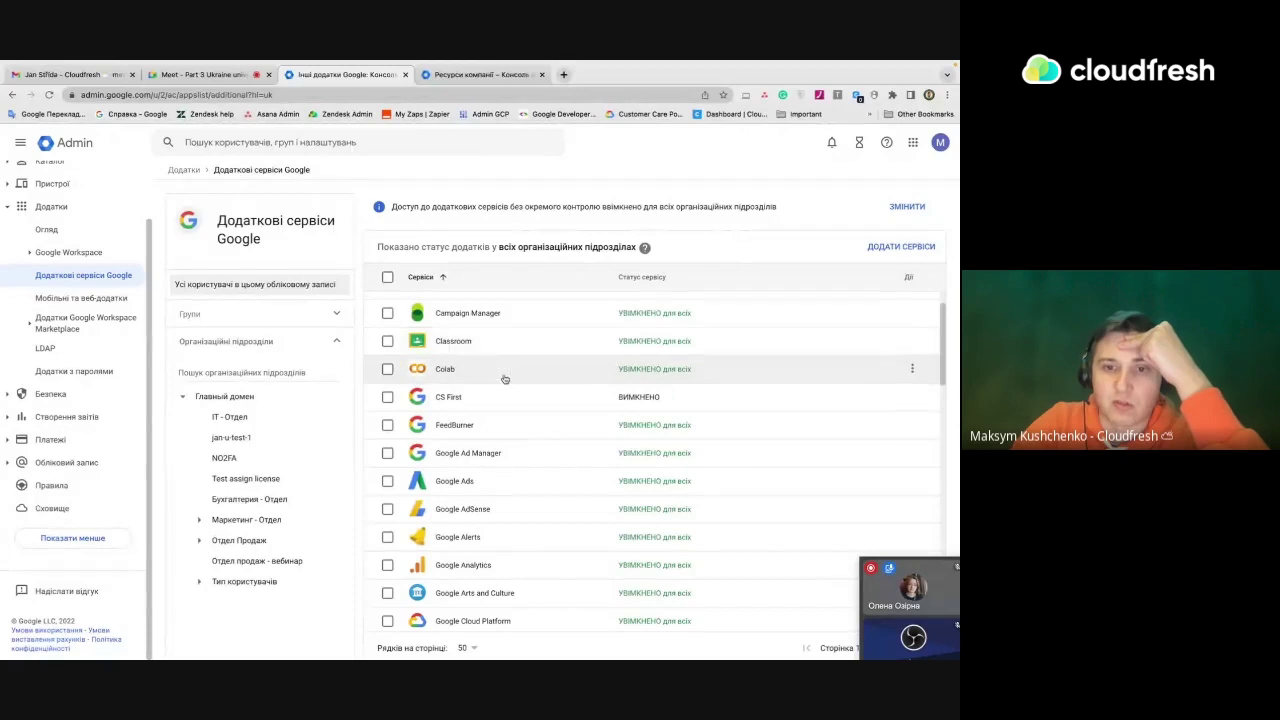
scroll(615, 364, "down", 2)
scroll(615, 364, "down", 1)
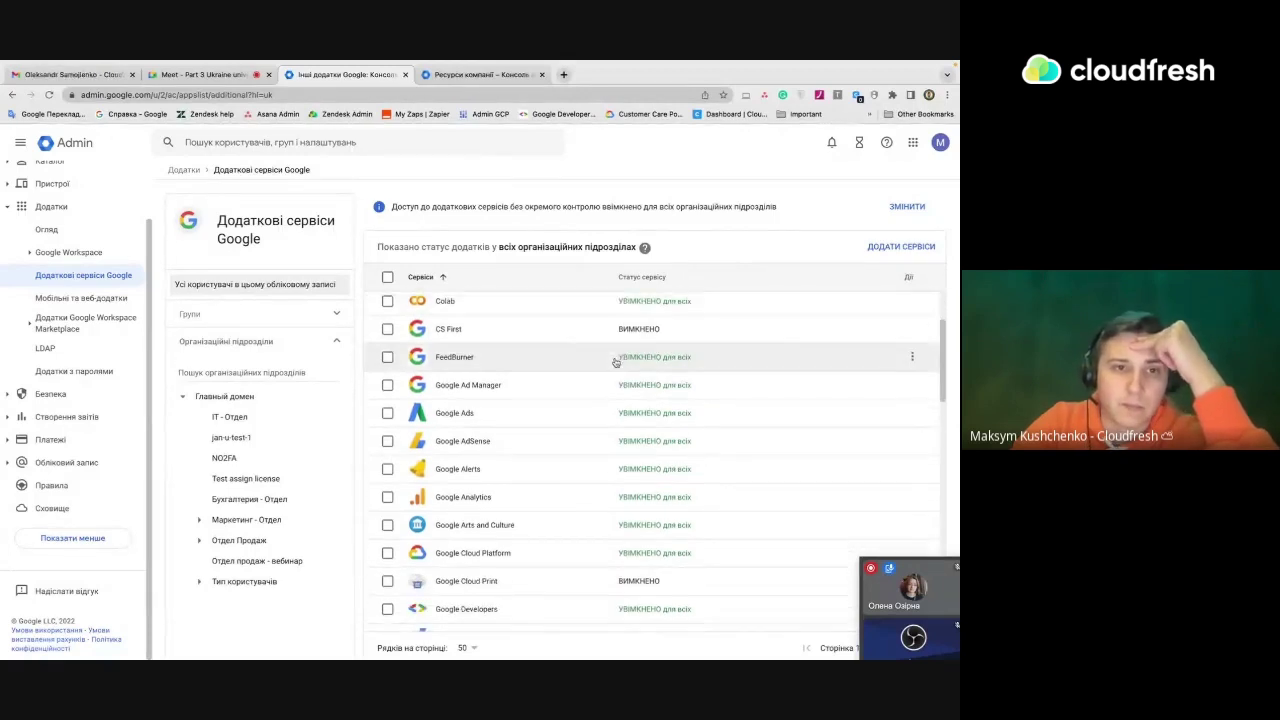
scroll(615, 362, "down", 4)
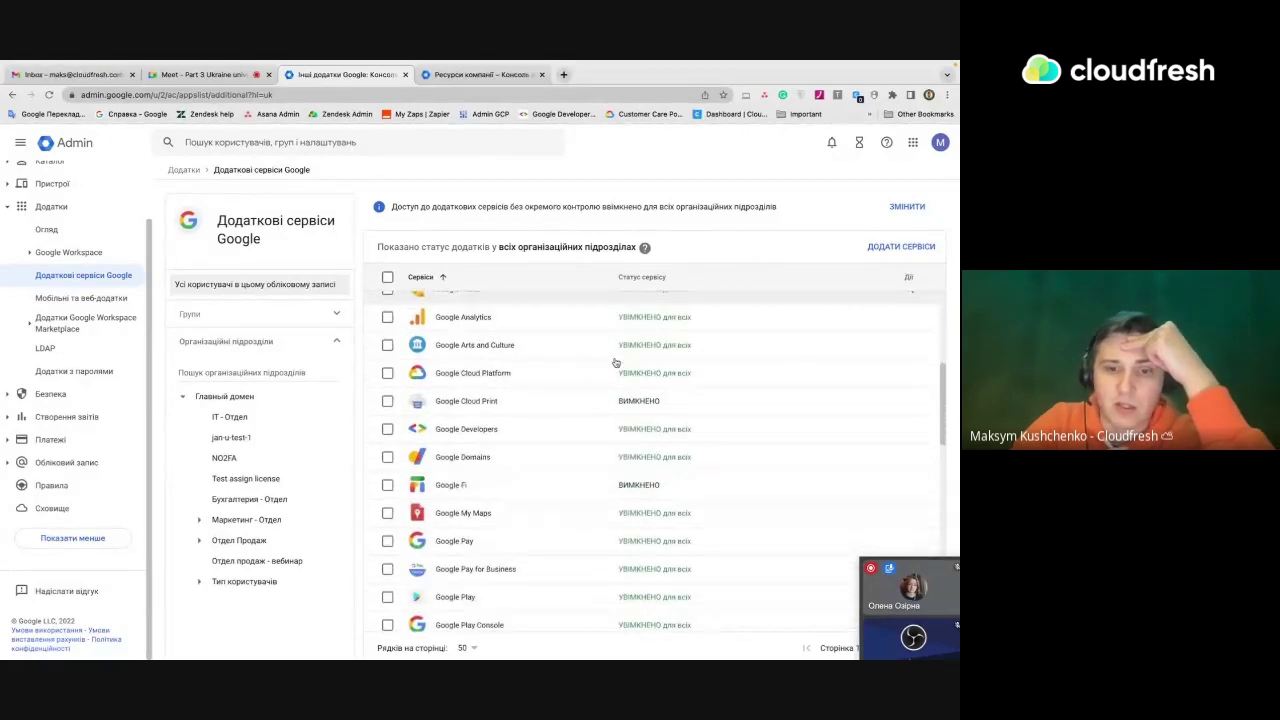
scroll(555, 388, "up", 2)
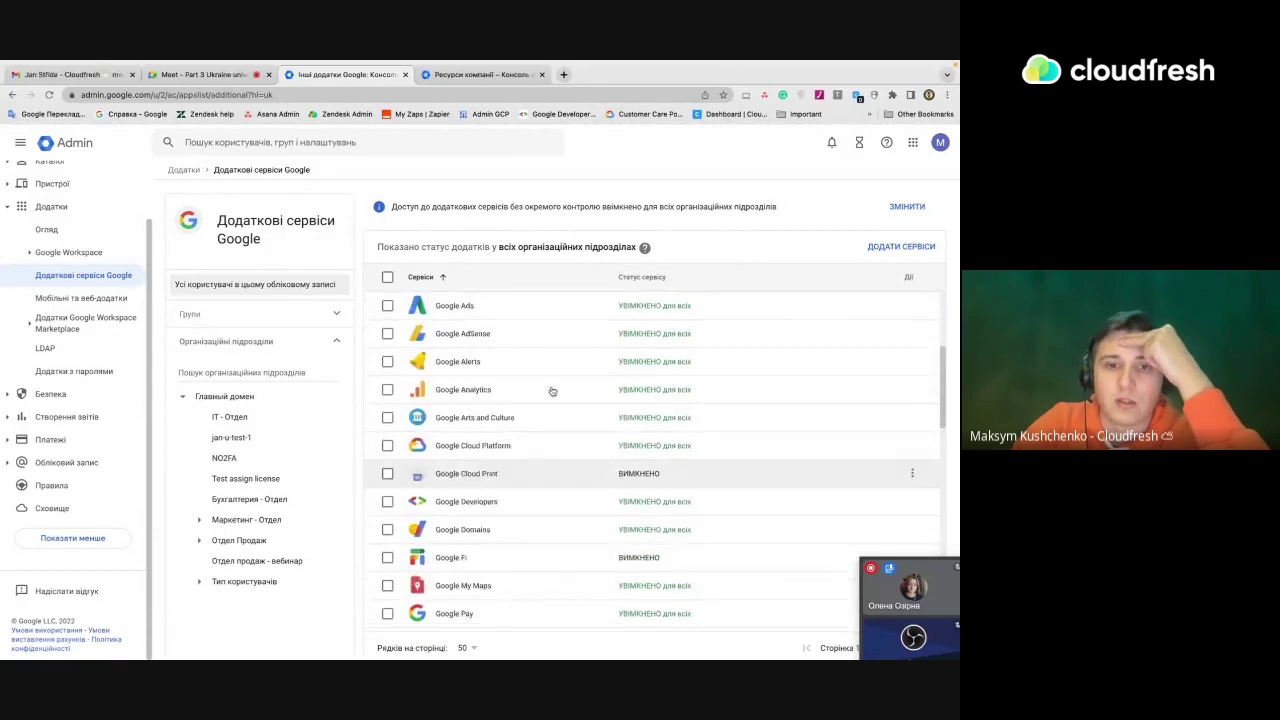
scroll(530, 360, "down", 2)
scroll(500, 380, "down", 5)
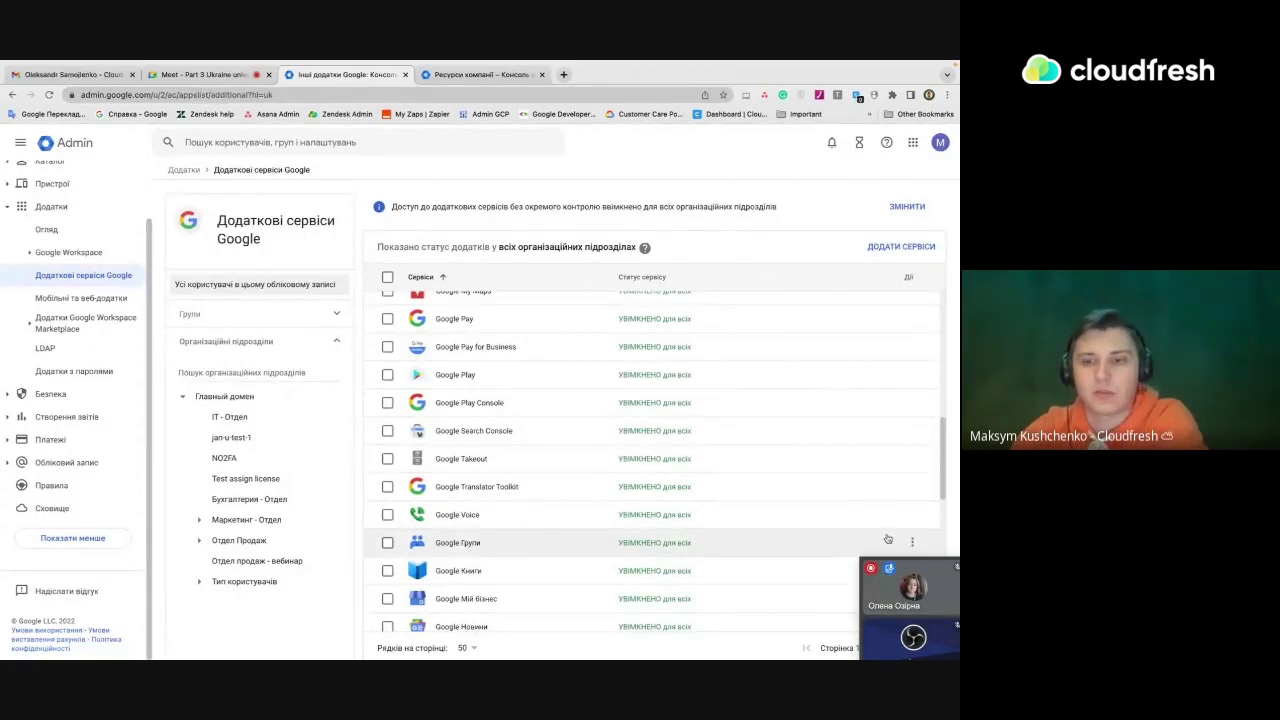
- Mute the call microphone and turn the camera off and back on
left_click_drag(914, 571, 852, 500)
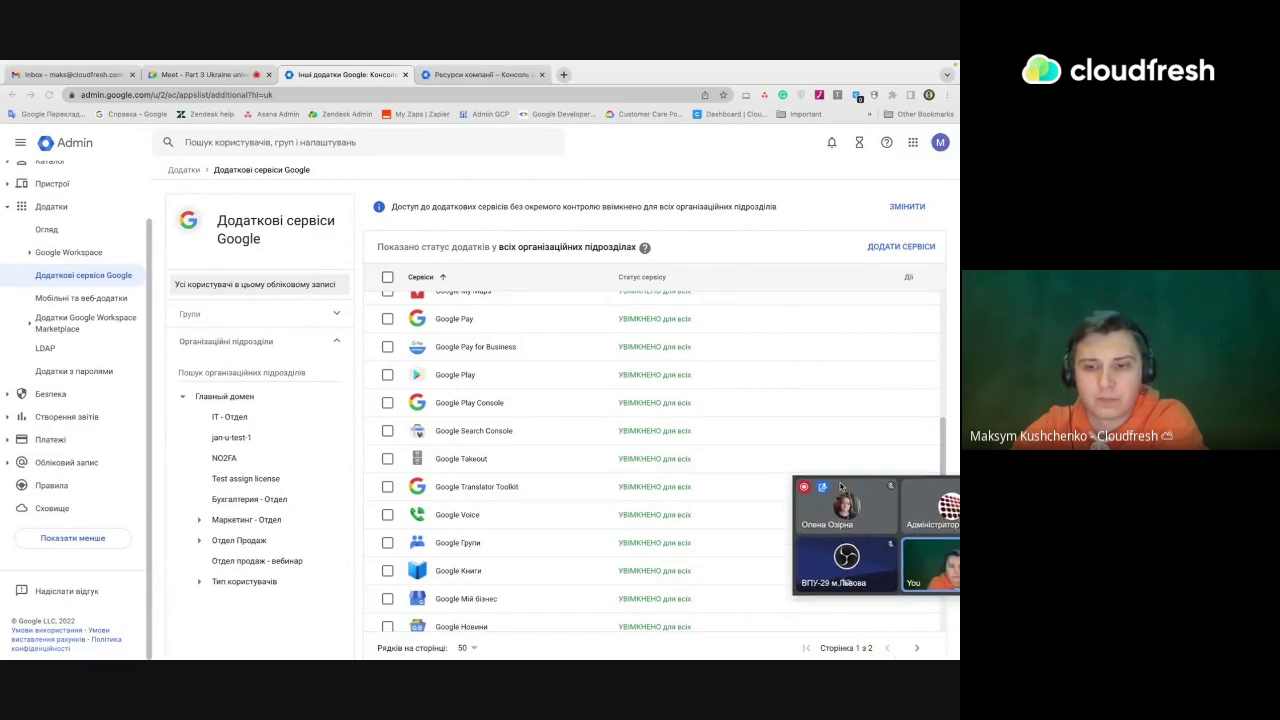
left_click(876, 592)
left_click(905, 592)
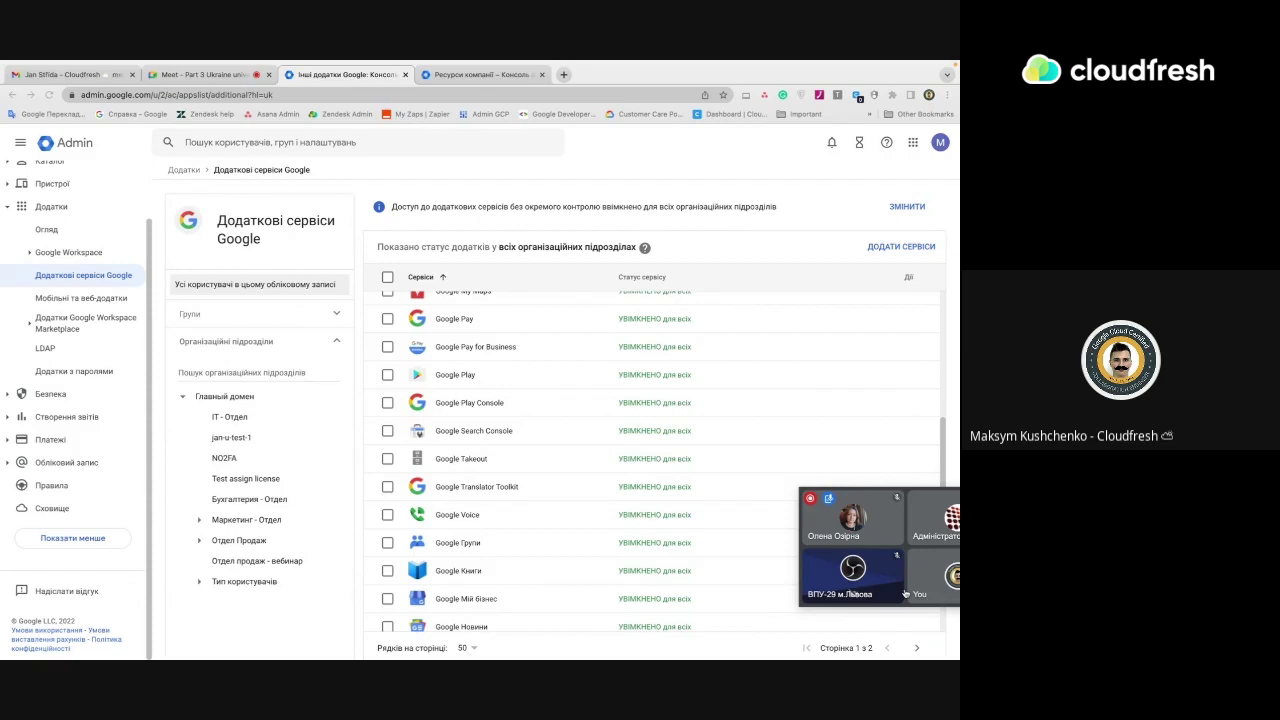
left_click(906, 593)
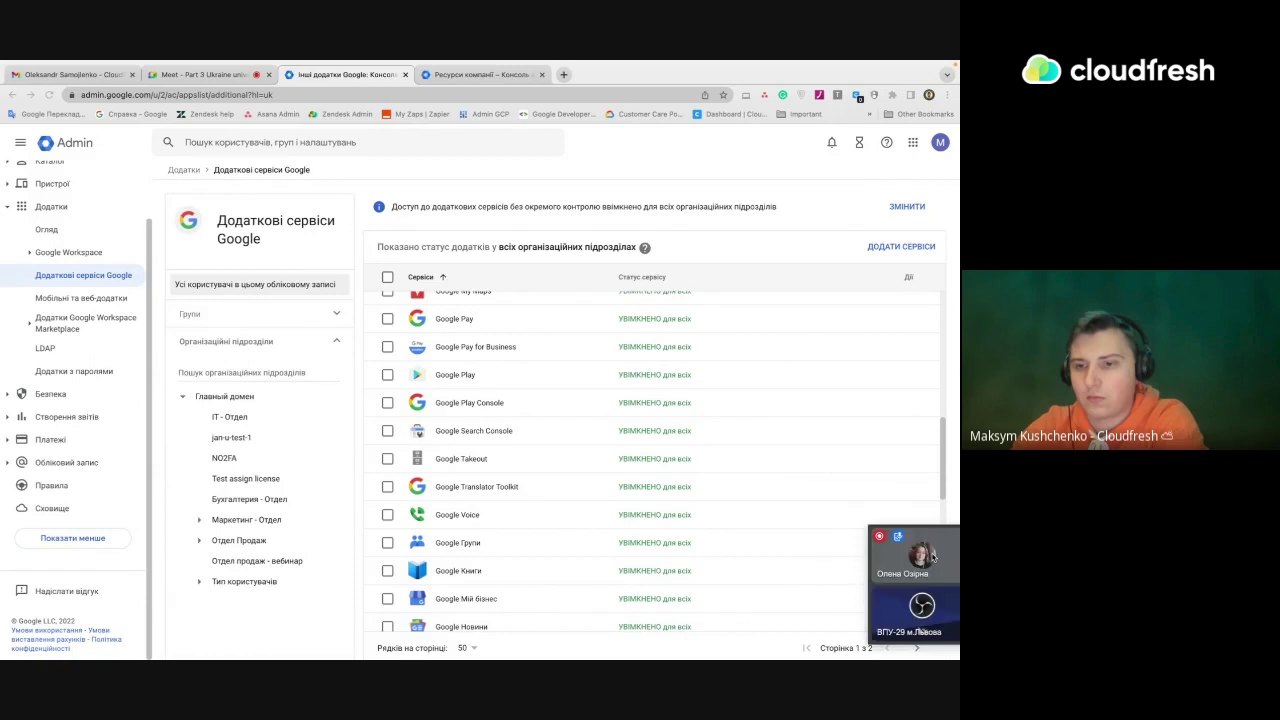
- Tick and untick Google Takeout, then scroll further down the services
left_click(388, 459)
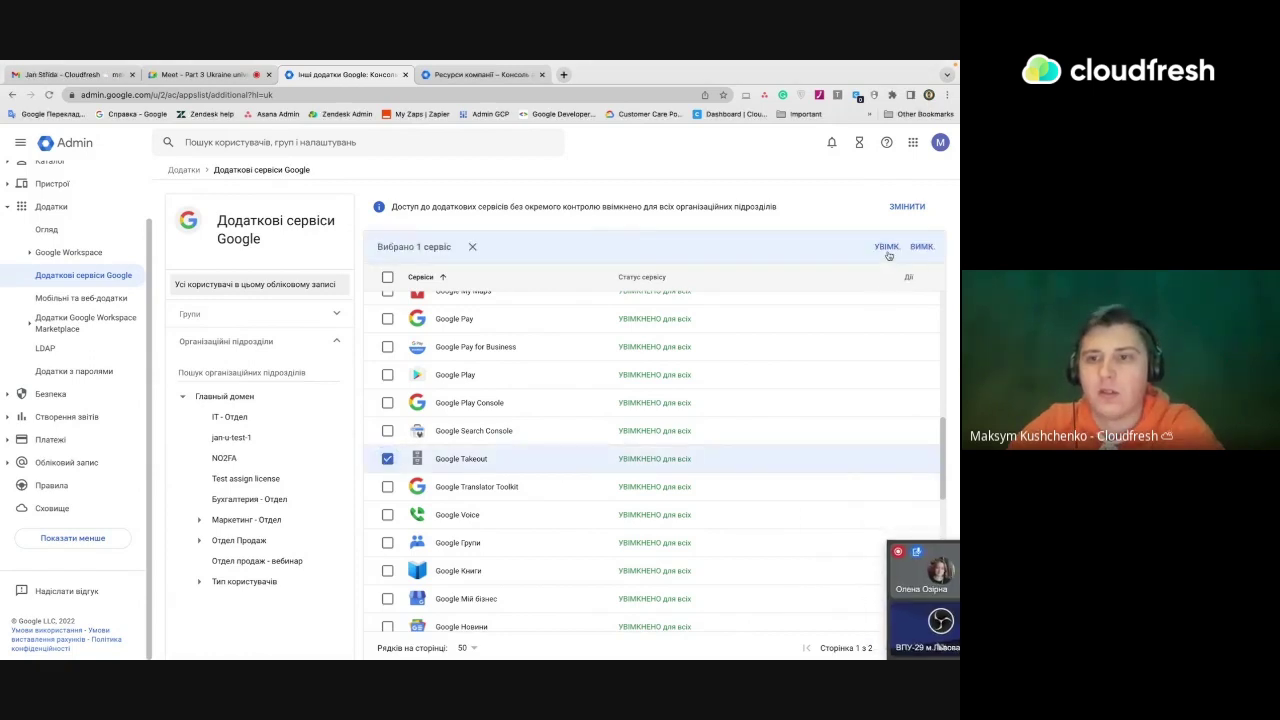
left_click(390, 462)
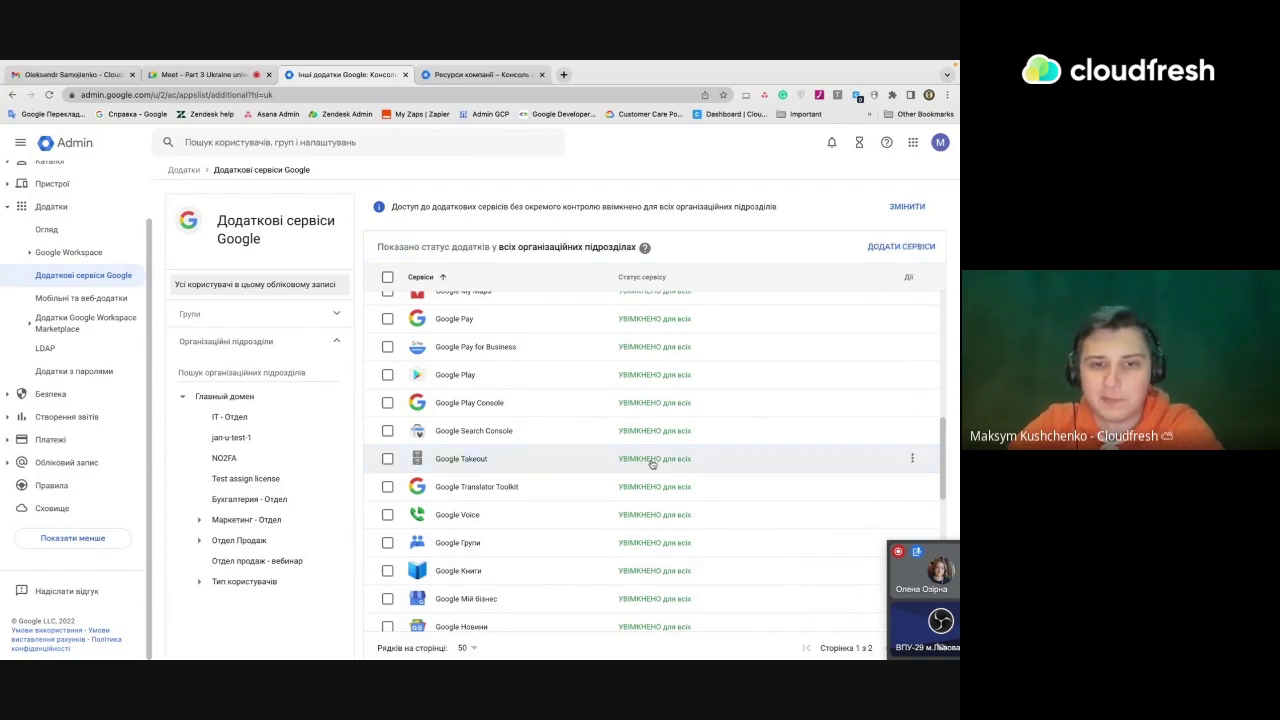
scroll(651, 462, "down", 3)
scroll(651, 465, "down", 2)
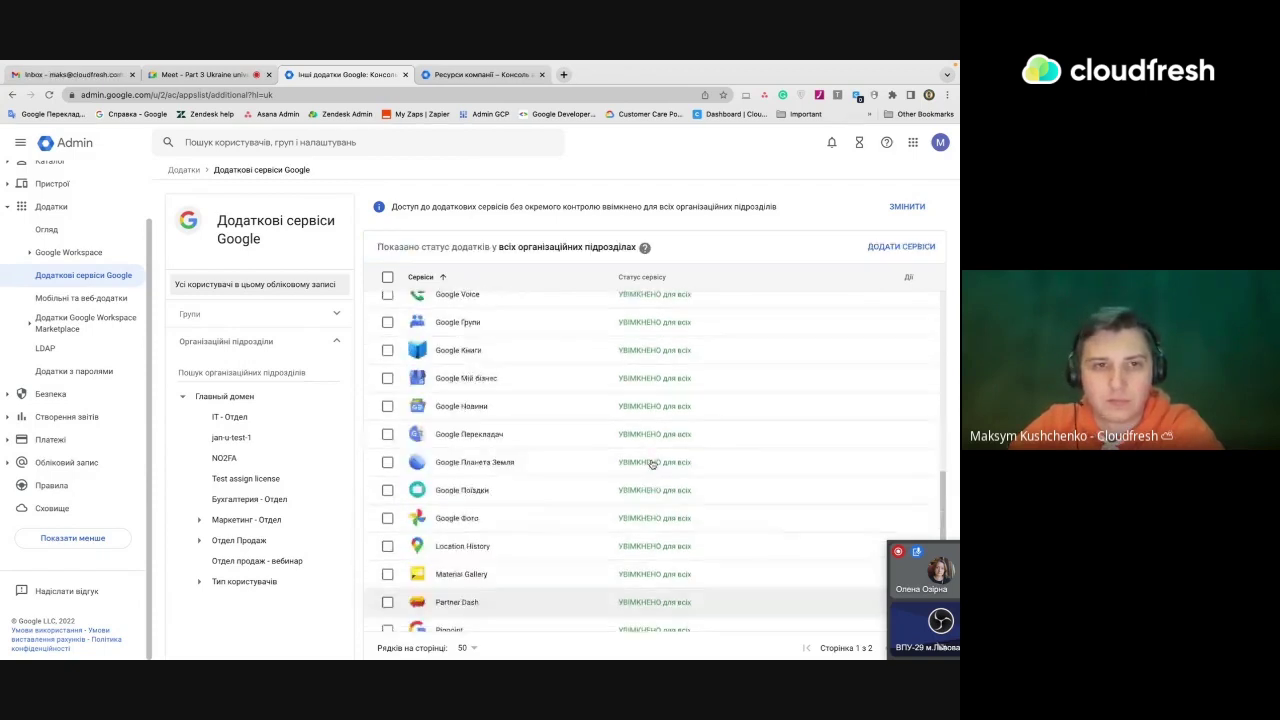
left_click(184, 170)
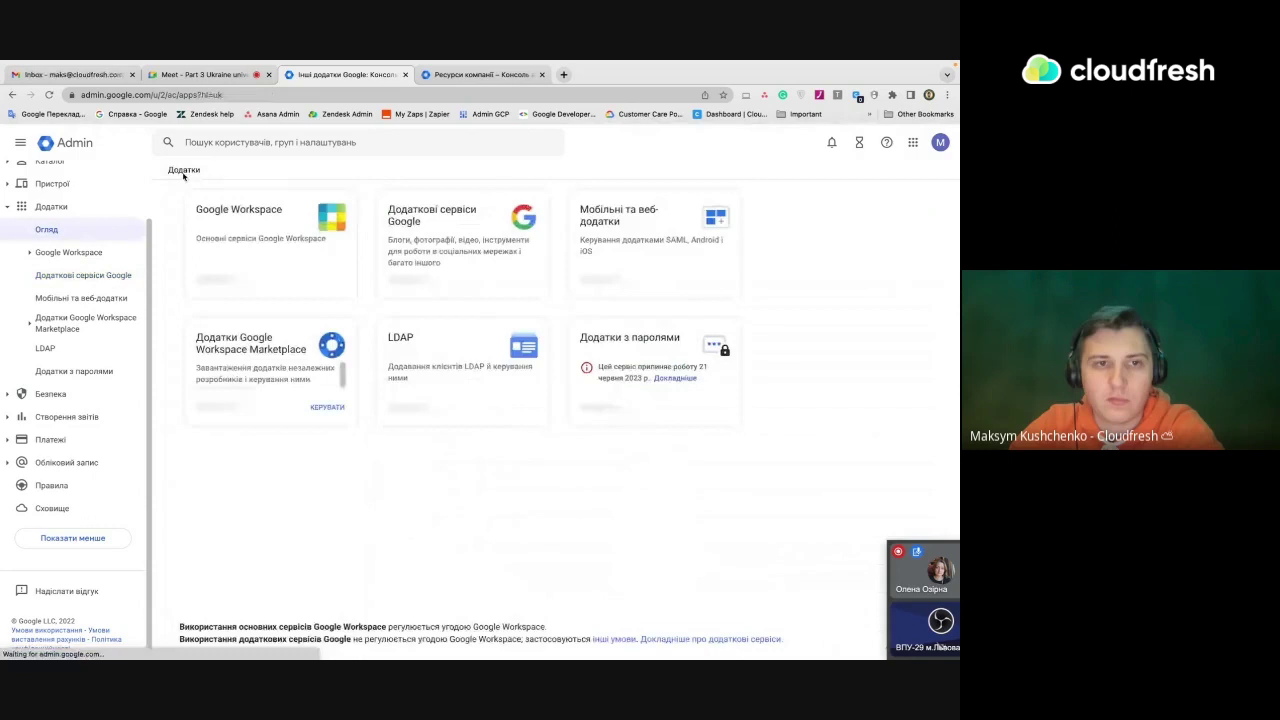
left_click(243, 237)
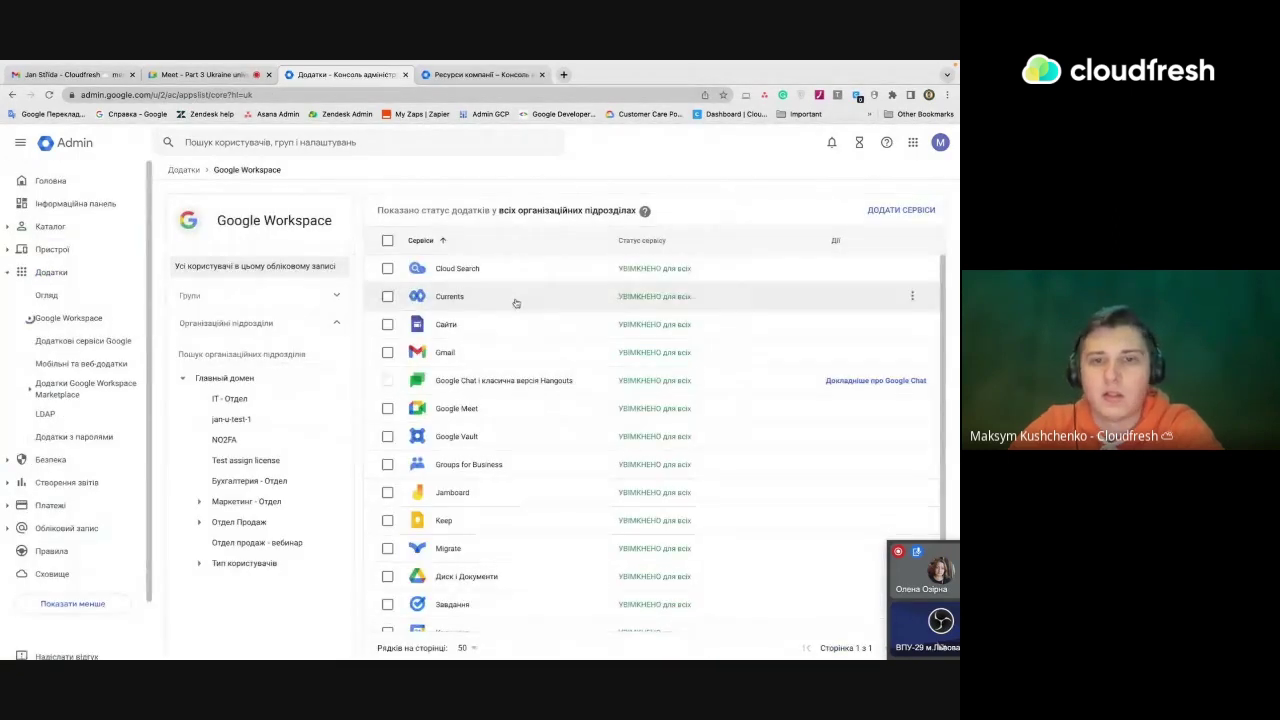
left_click(485, 353)
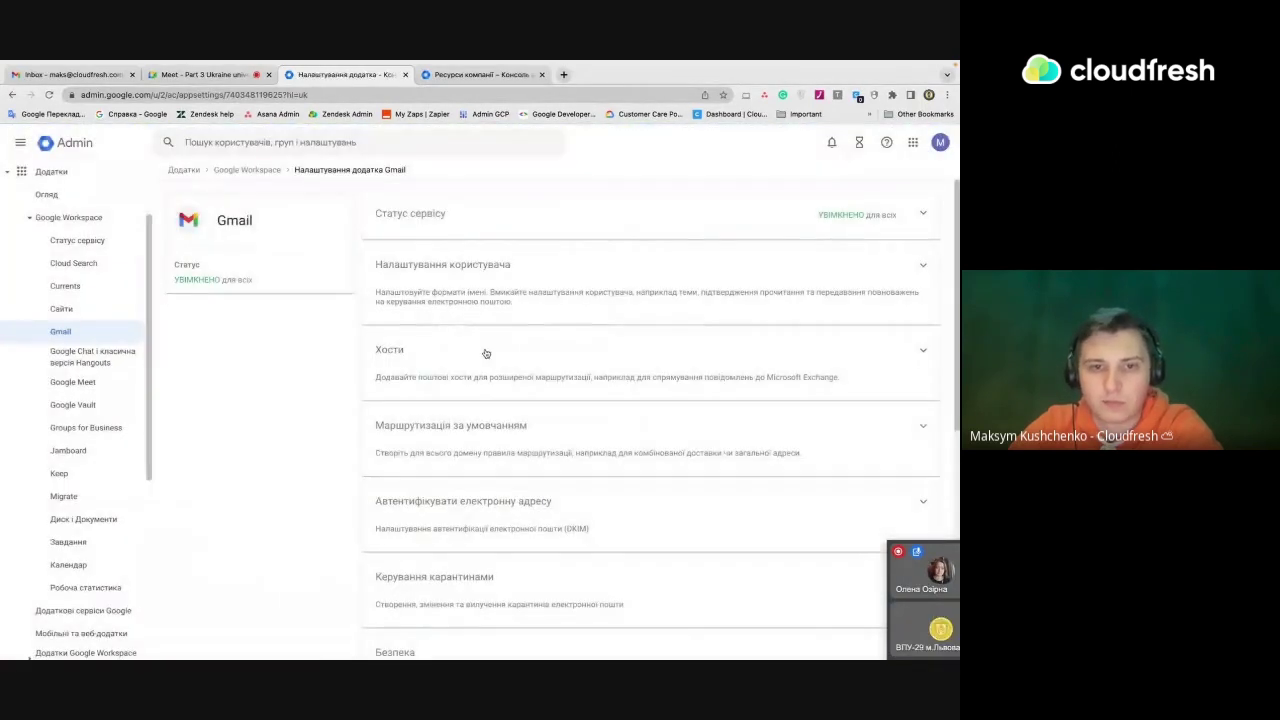
left_click_drag(561, 302, 311, 337)
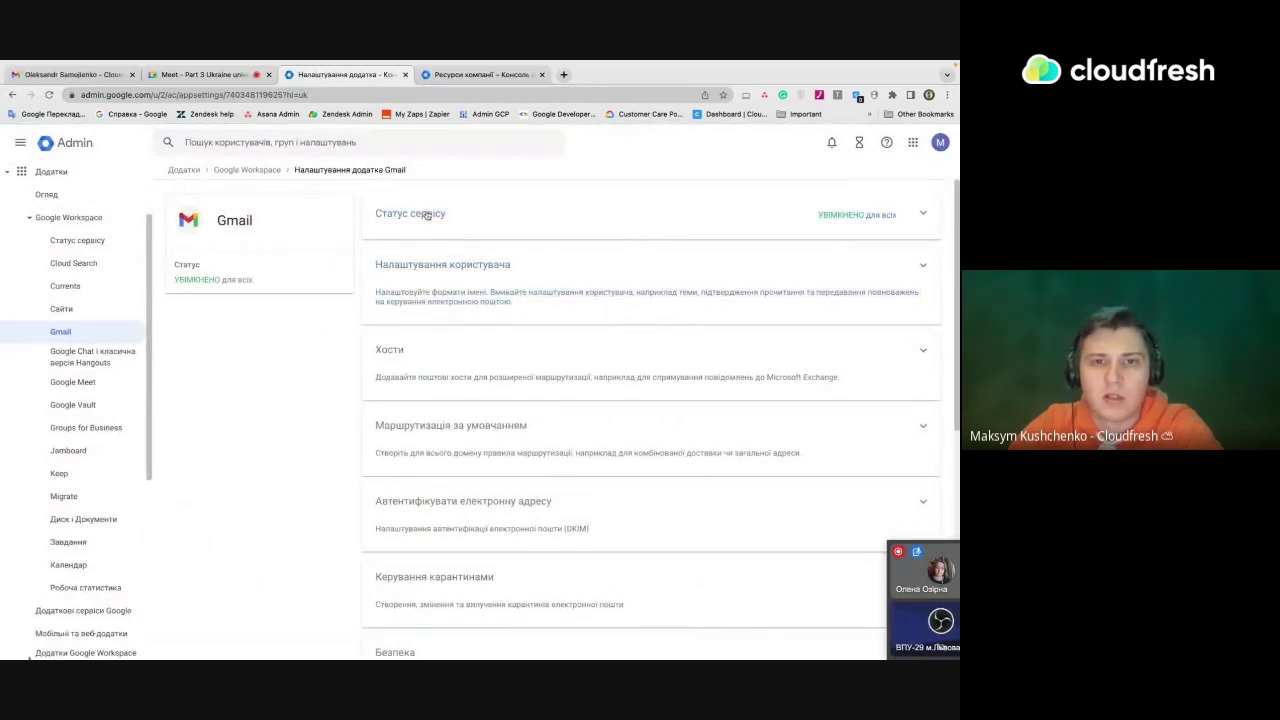
scroll(466, 230, "down", 1)
scroll(466, 230, "up", 1)
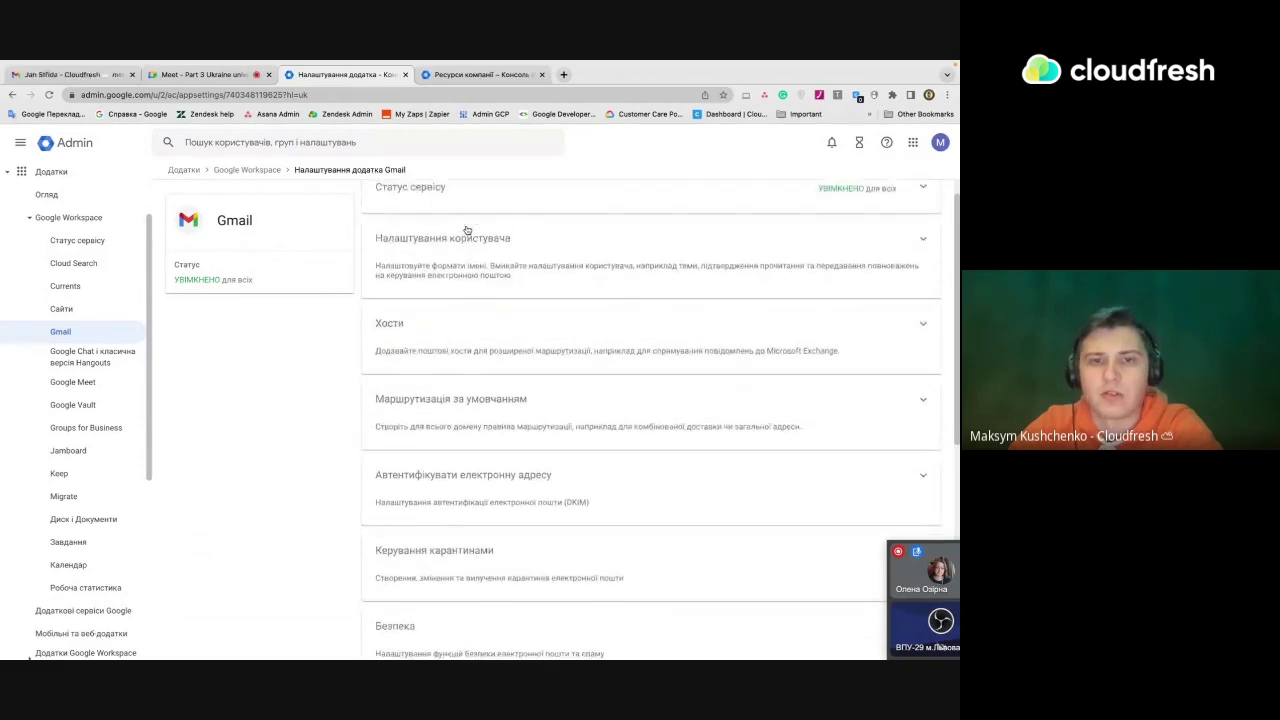
scroll(590, 250, "down", 2)
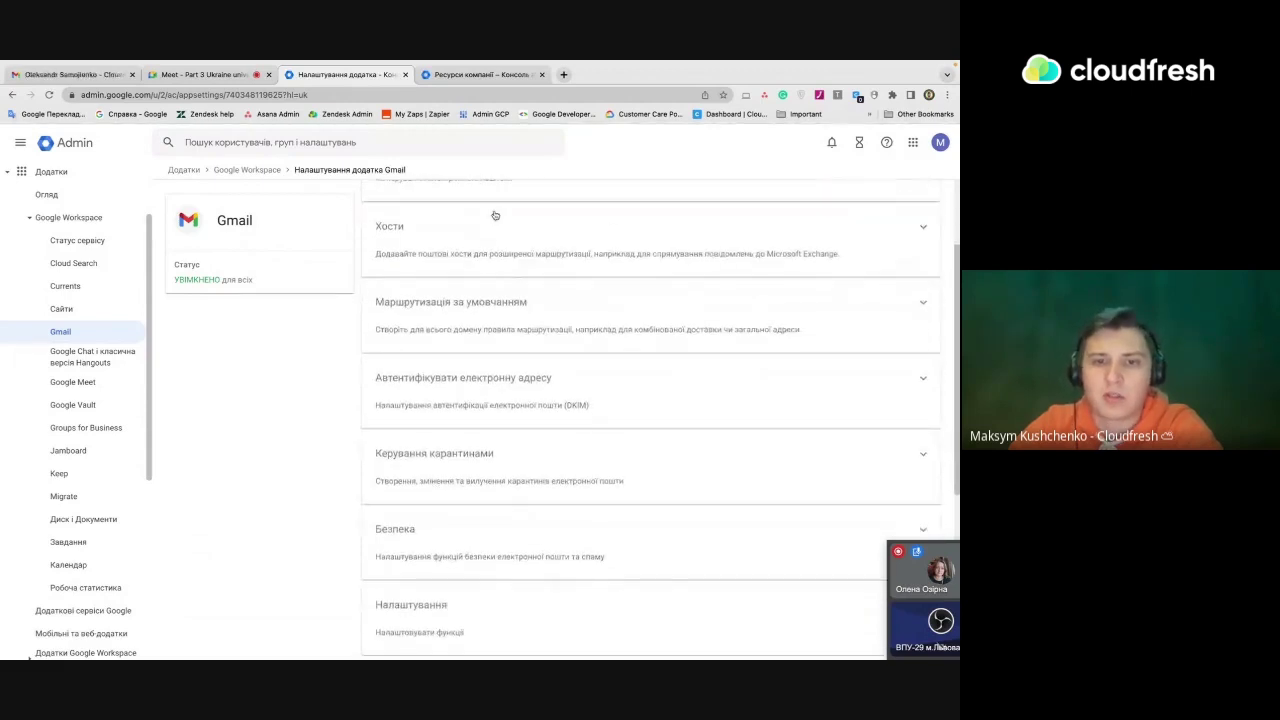
scroll(586, 319, "down", 1)
scroll(586, 319, "down", 3)
scroll(433, 423, "down", 2)
scroll(433, 423, "down", 1)
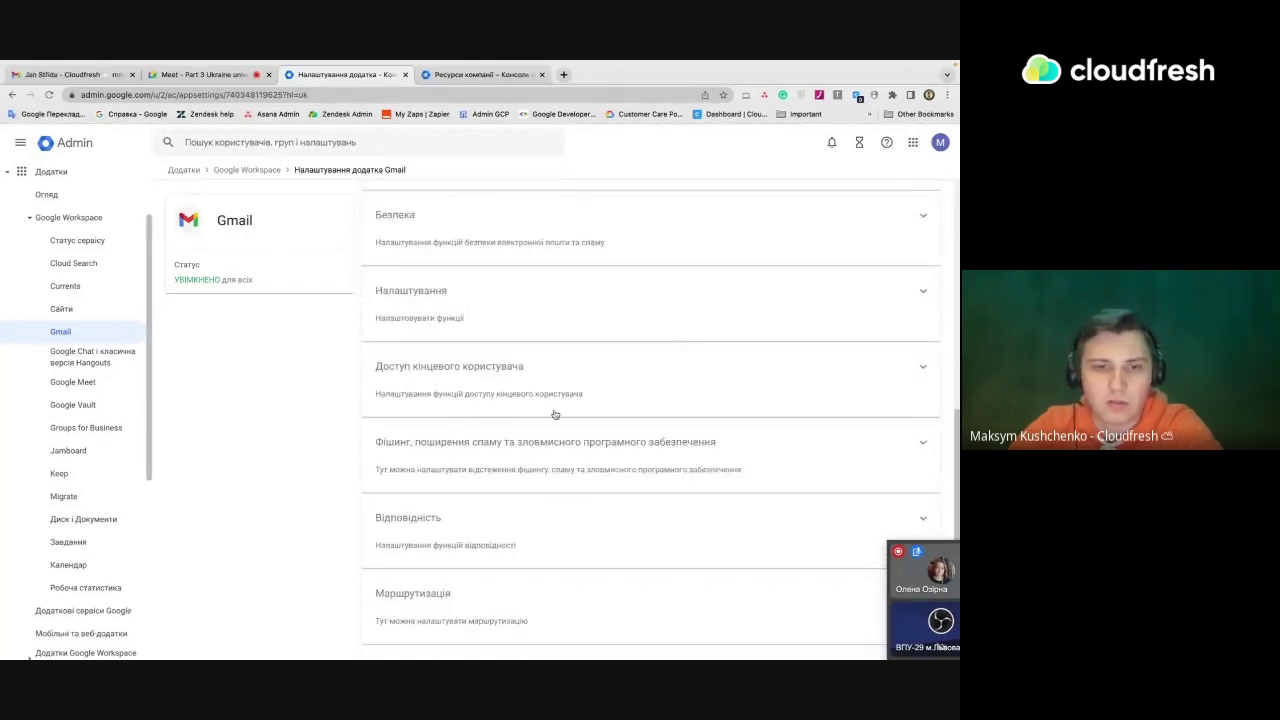
scroll(555, 414, "up", 5)
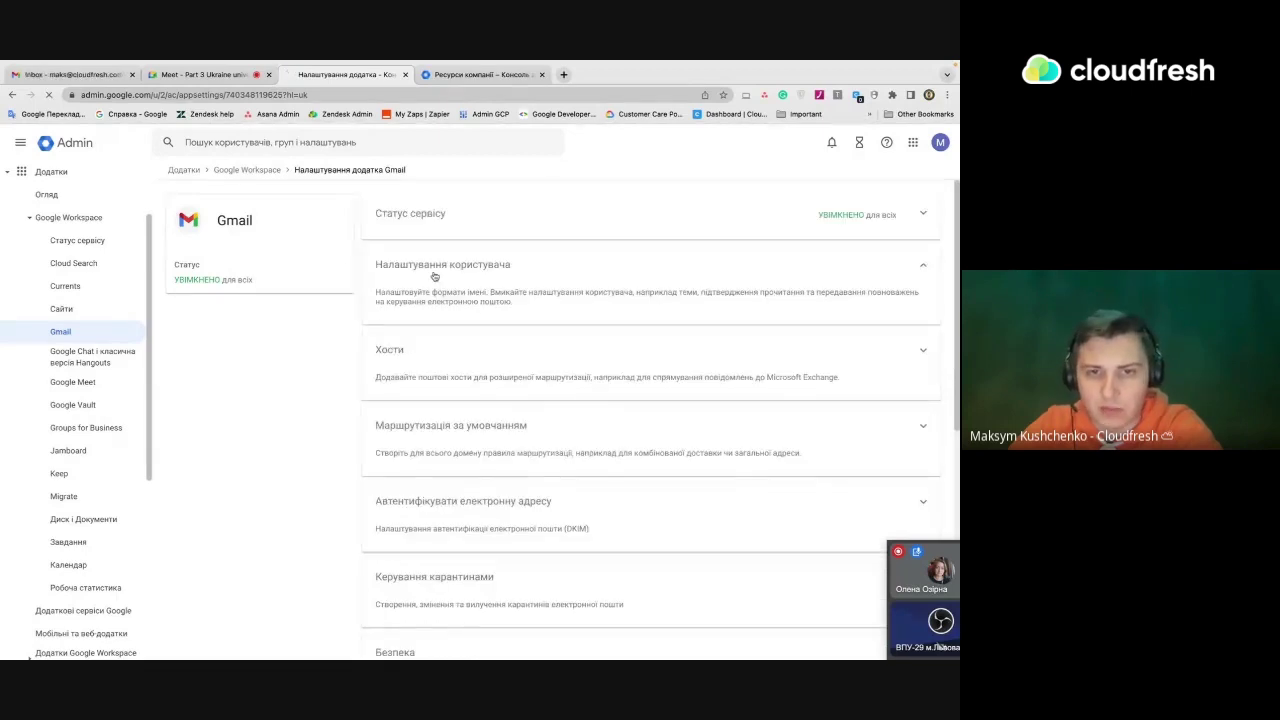
- Open Gmail's Налаштування користувача and scroll through themes, read receipts, delegation and offline access
left_click(669, 281)
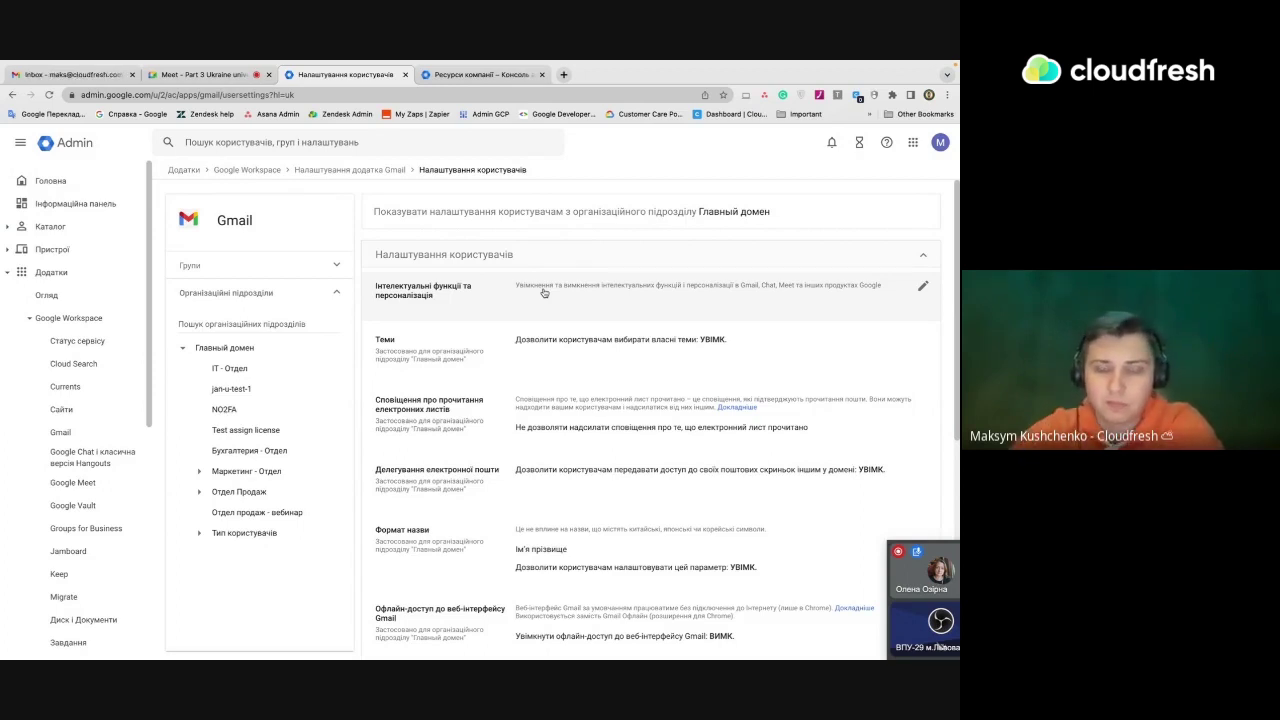
scroll(544, 292, "down", 1)
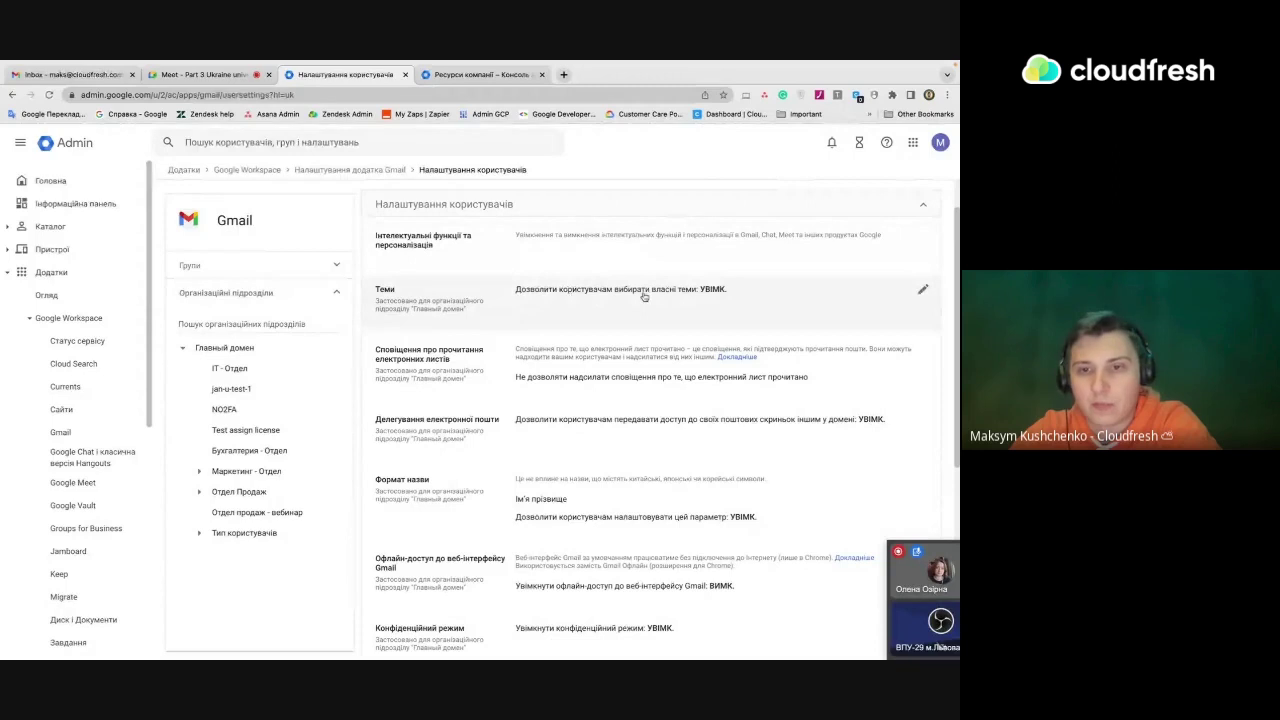
scroll(645, 296, "down", 2)
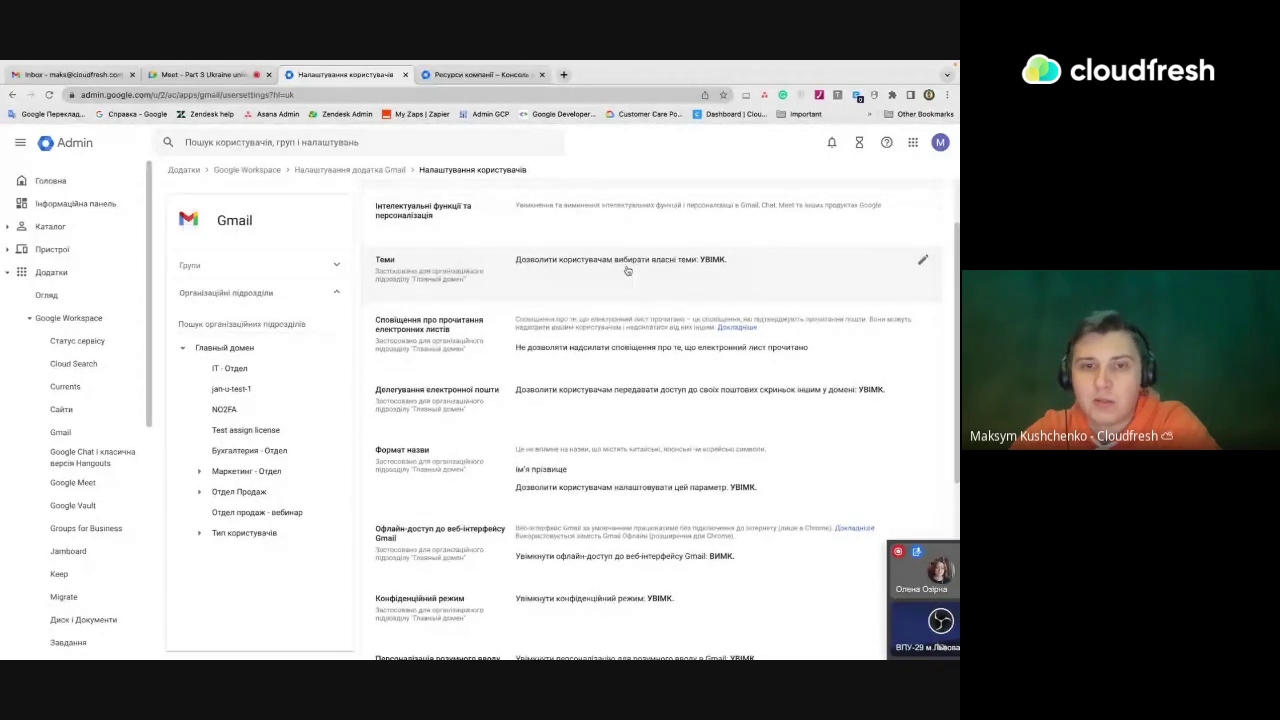
scroll(627, 270, "down", 2)
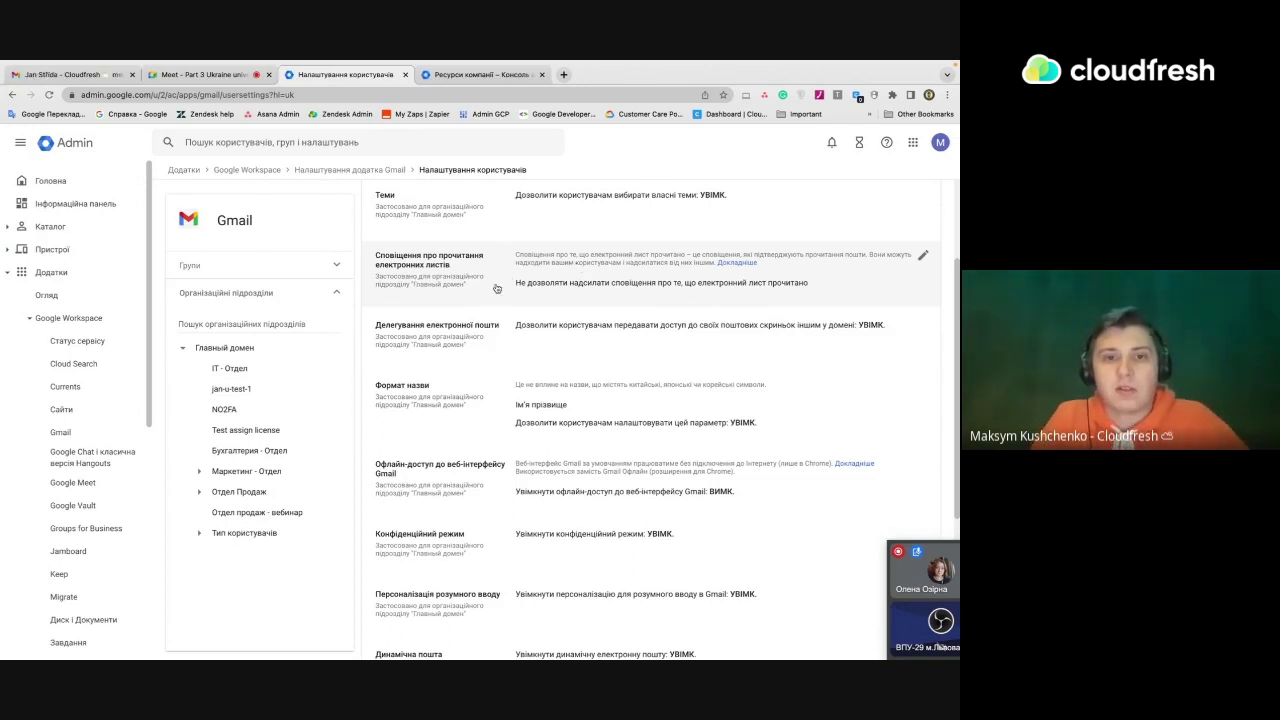
scroll(543, 277, "down", 1)
scroll(543, 277, "down", 1)
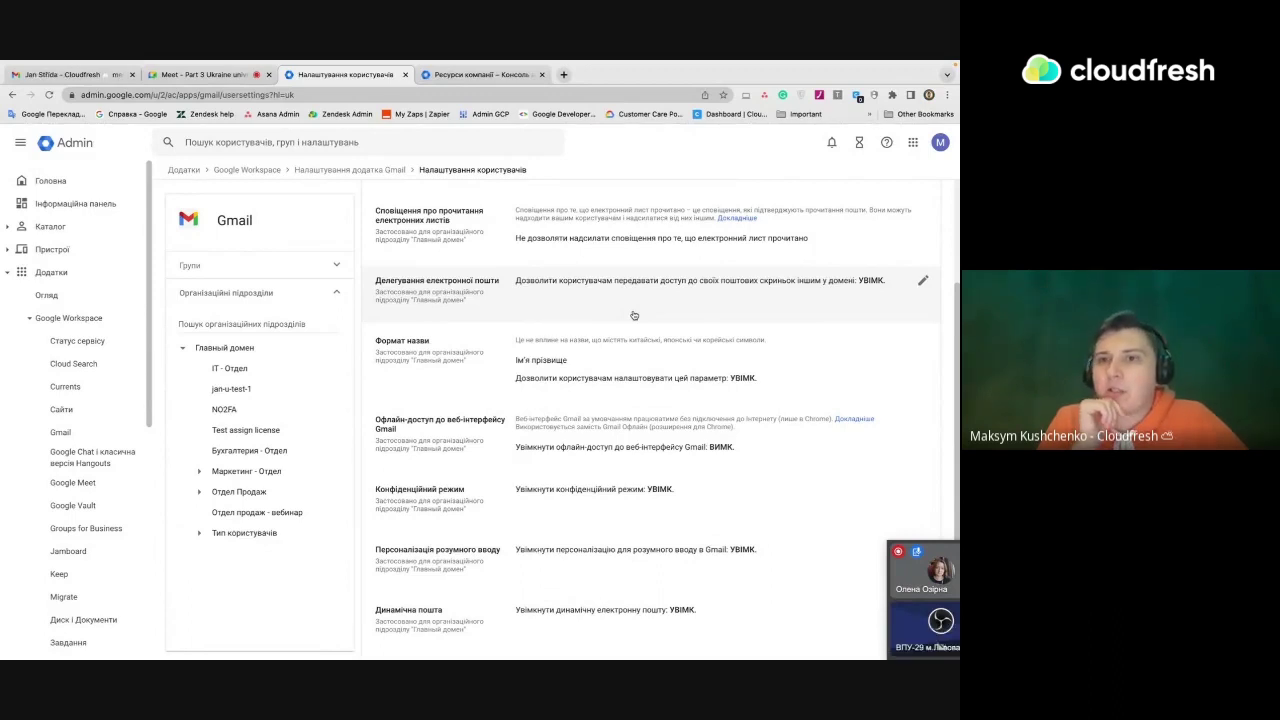
- Open Gmail in a new tab from the apps grid, check signed-in accounts and the apps launcher, then return
left_click(912, 142)
left_click(910, 200)
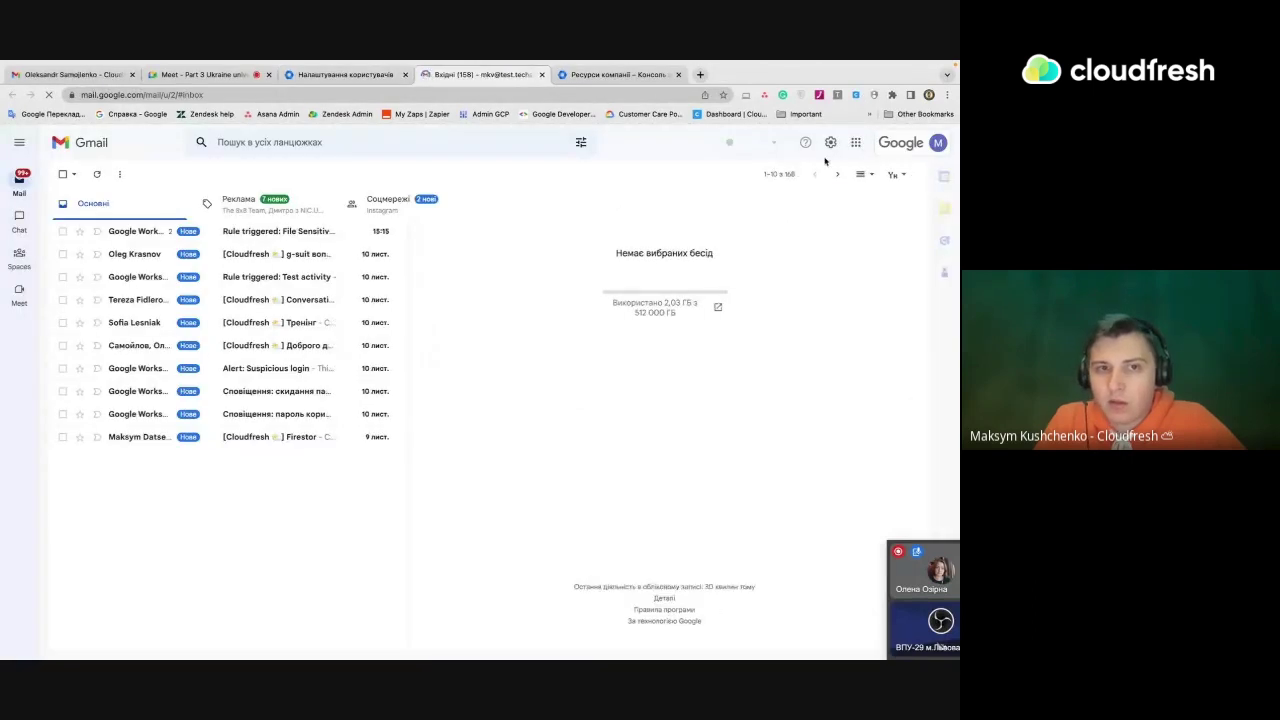
left_click(880, 143)
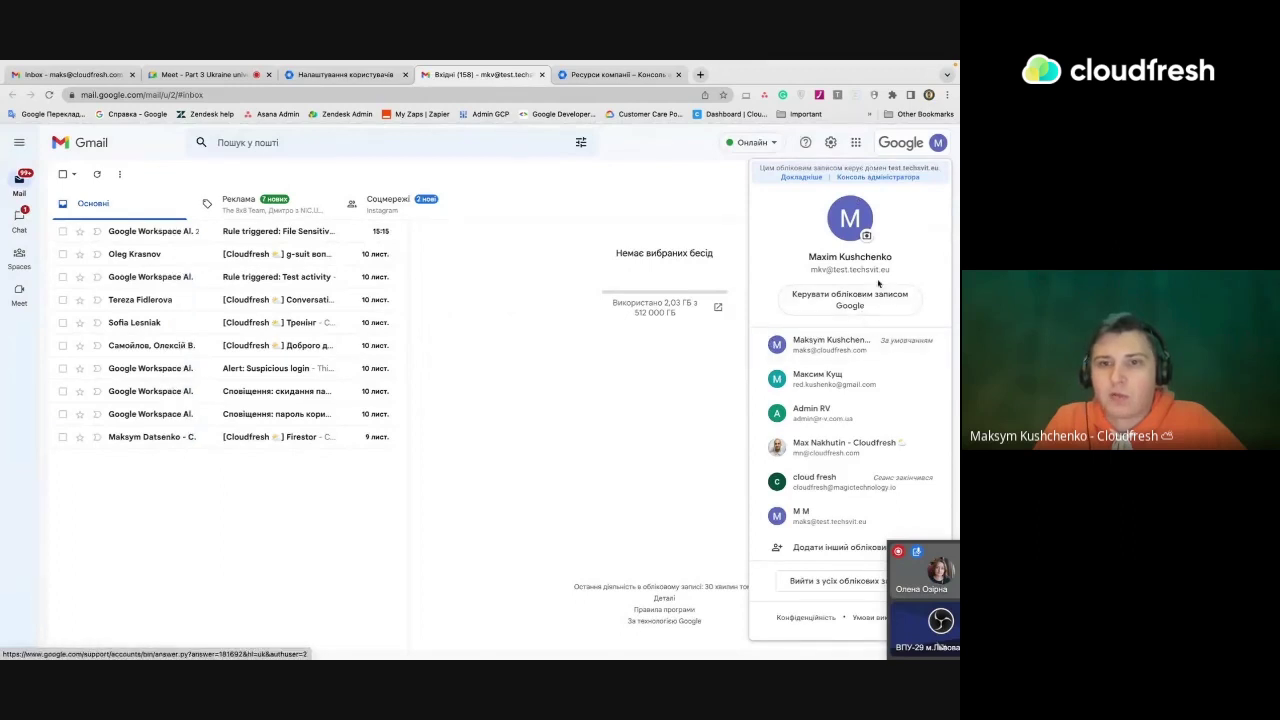
left_click(692, 355)
left_click(858, 145)
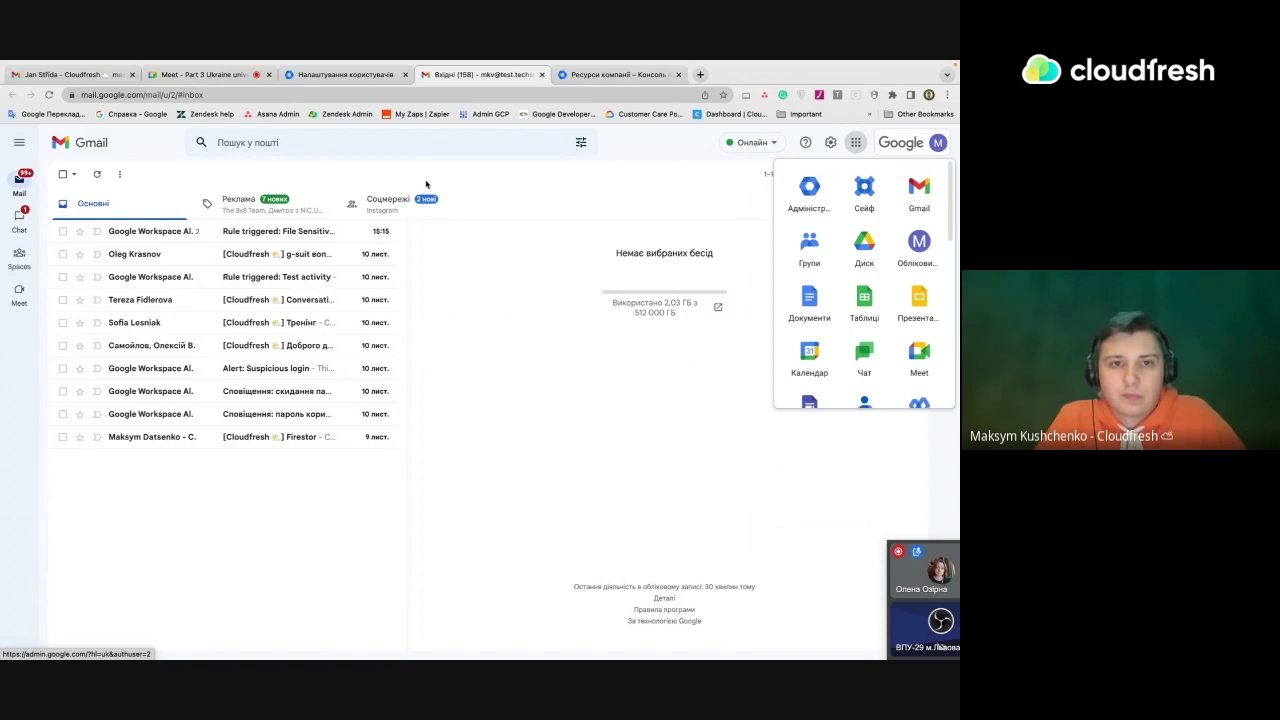
left_click(350, 76)
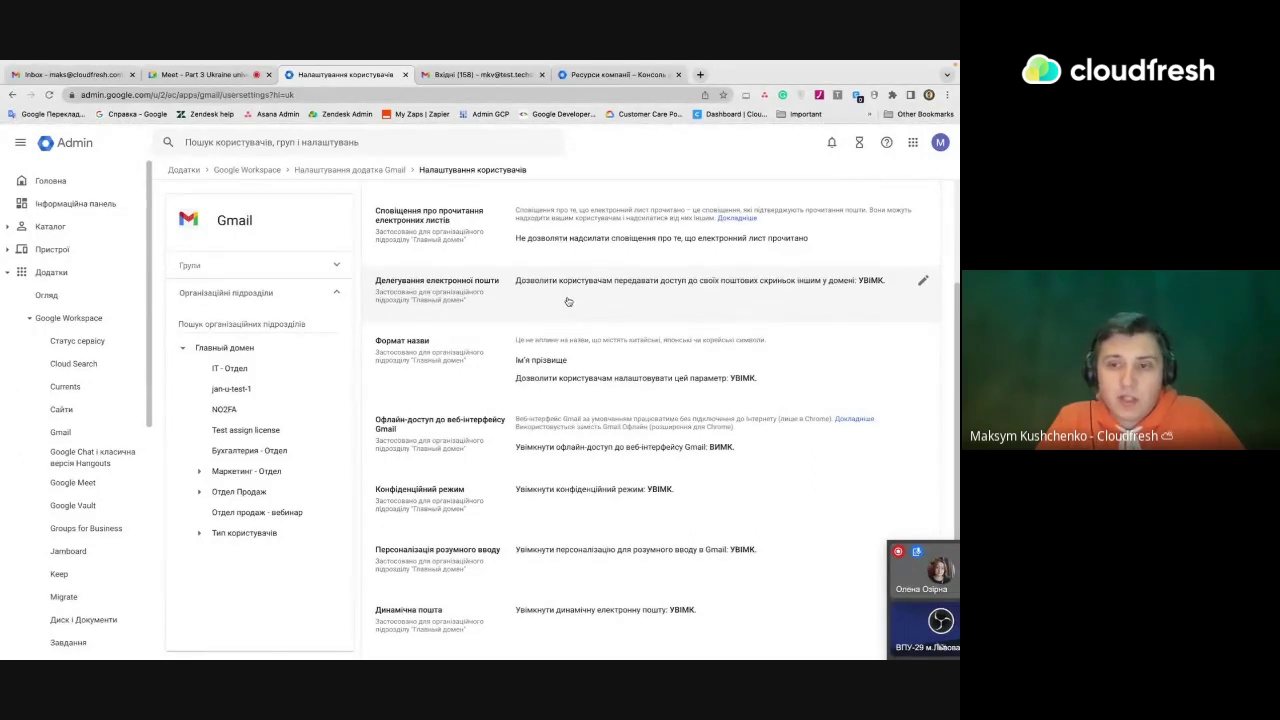
- Scroll through the Gmail user settings rows down to S/MIME and back up
scroll(793, 277, "down", 1)
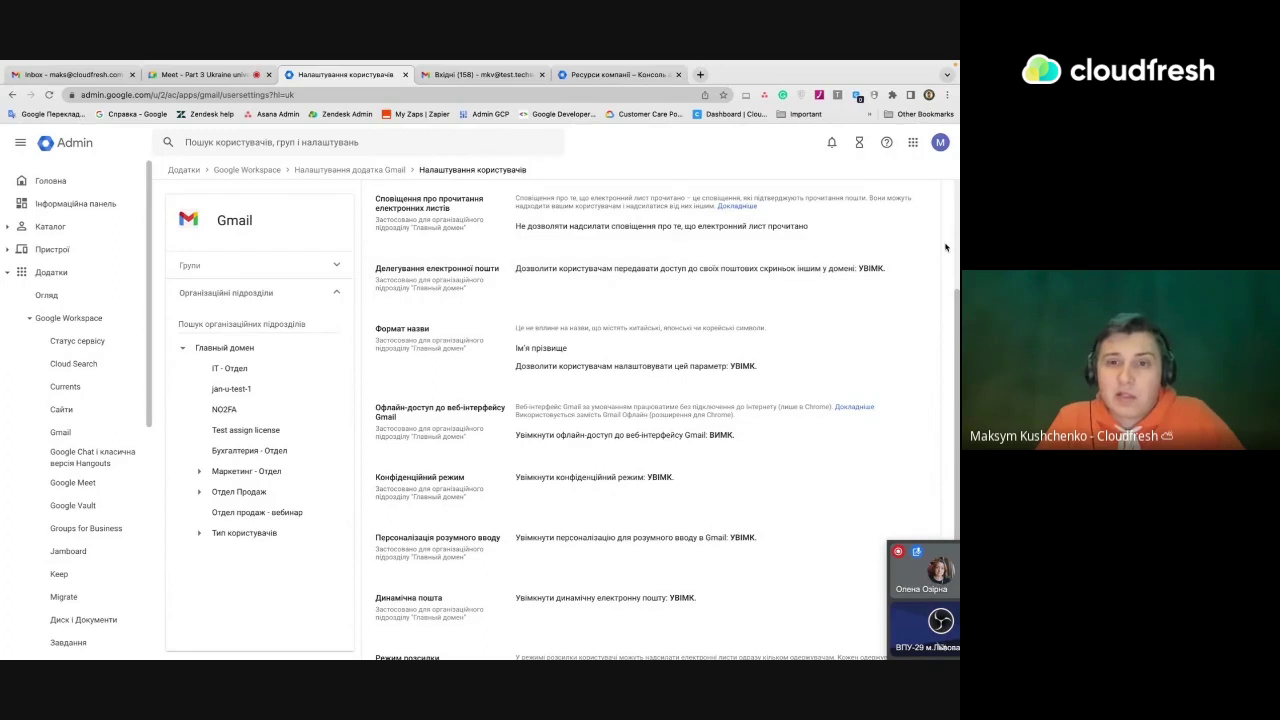
scroll(749, 294, "up", 1)
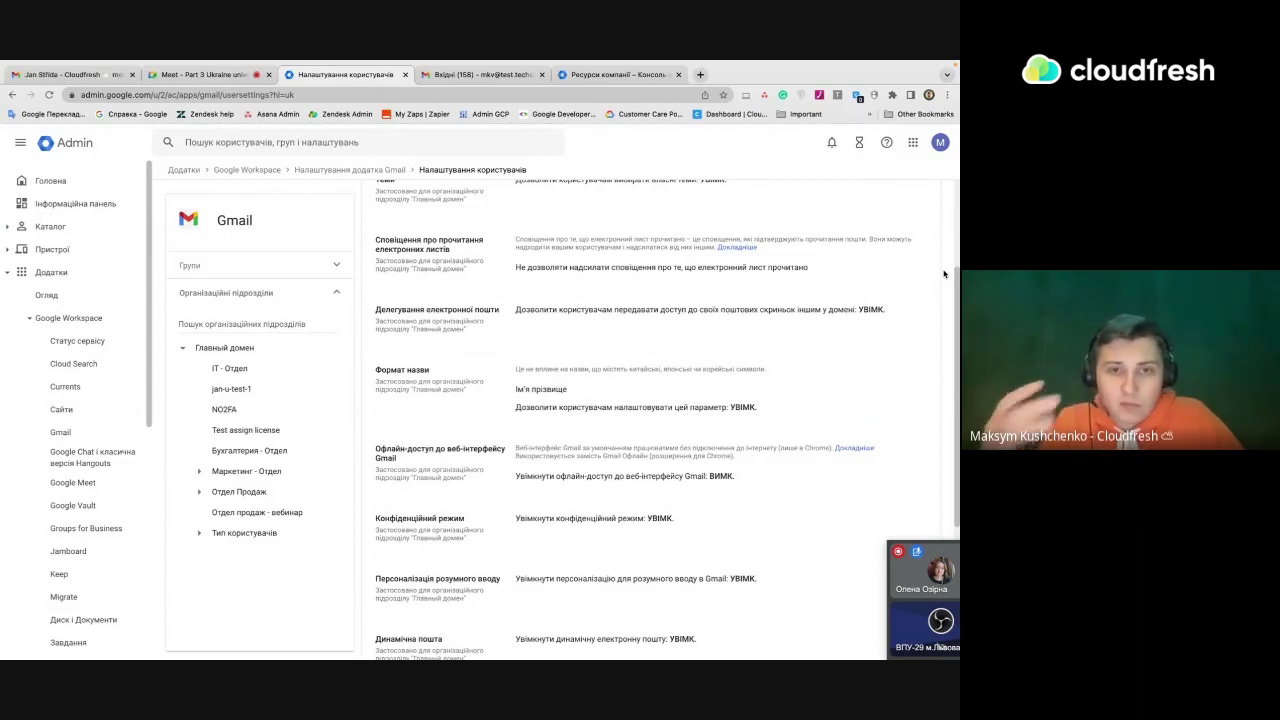
scroll(944, 274, "down", 4)
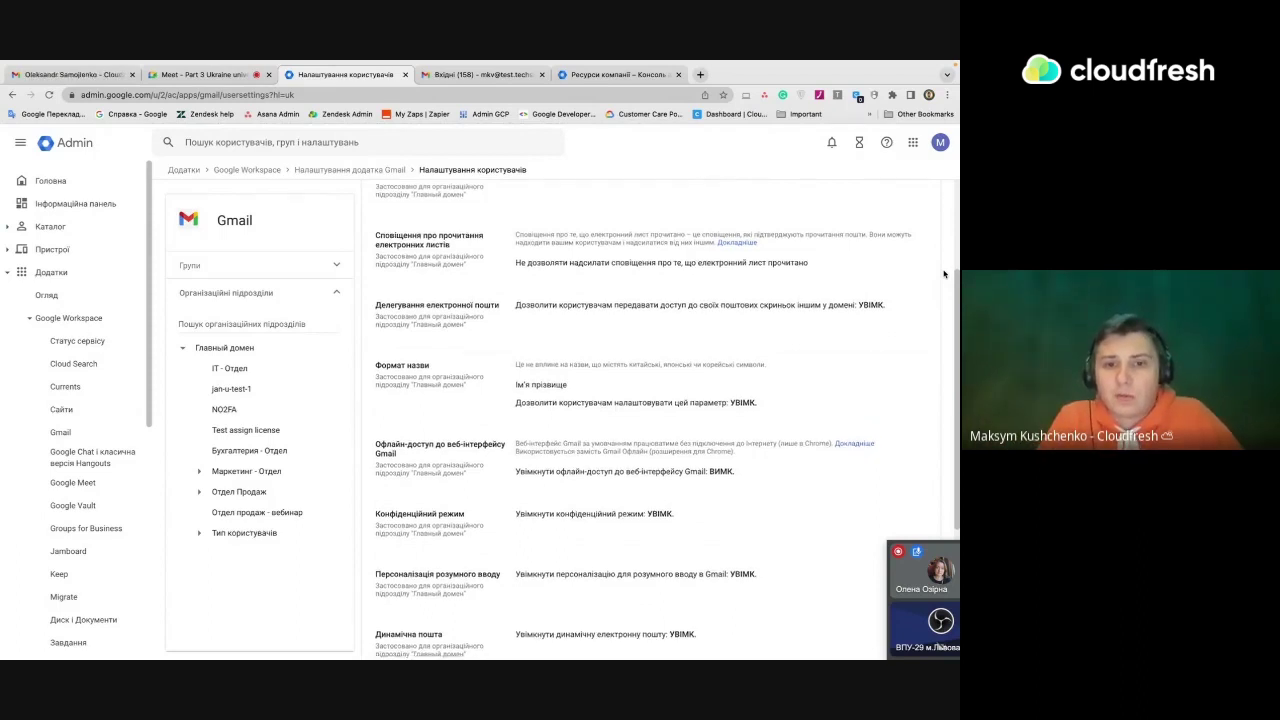
scroll(944, 274, "down", 1)
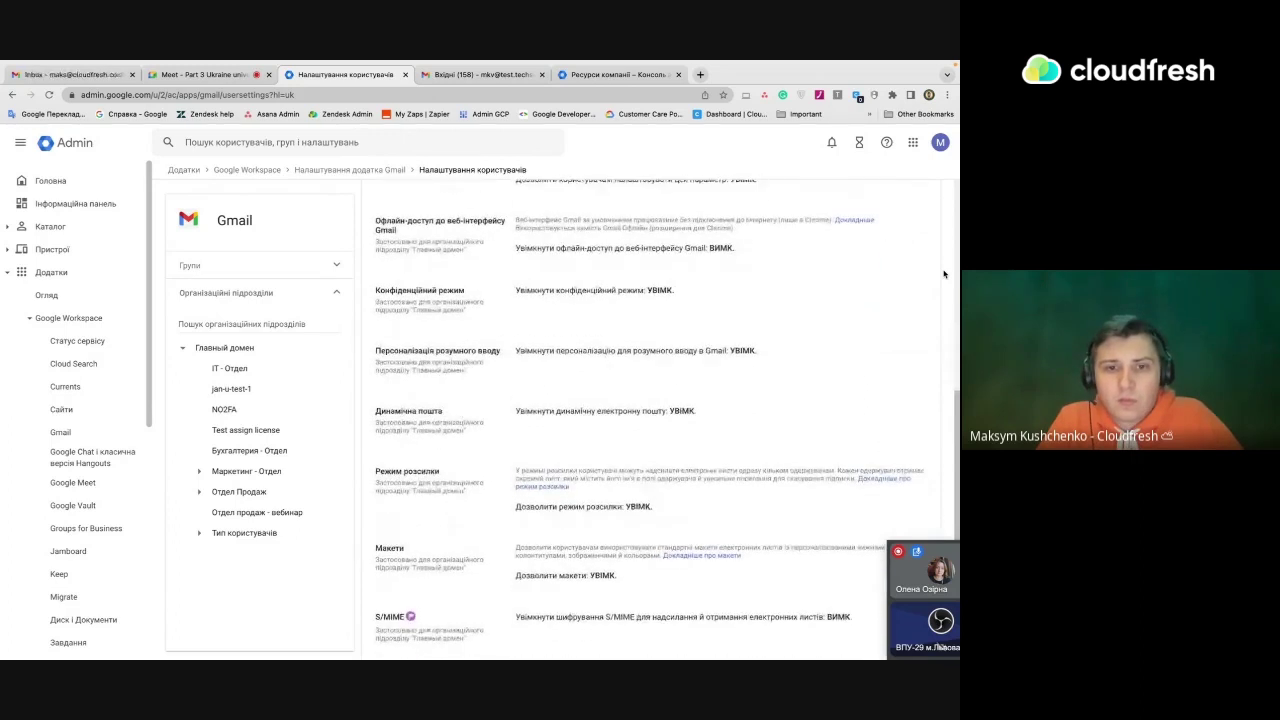
scroll(944, 274, "down", 1)
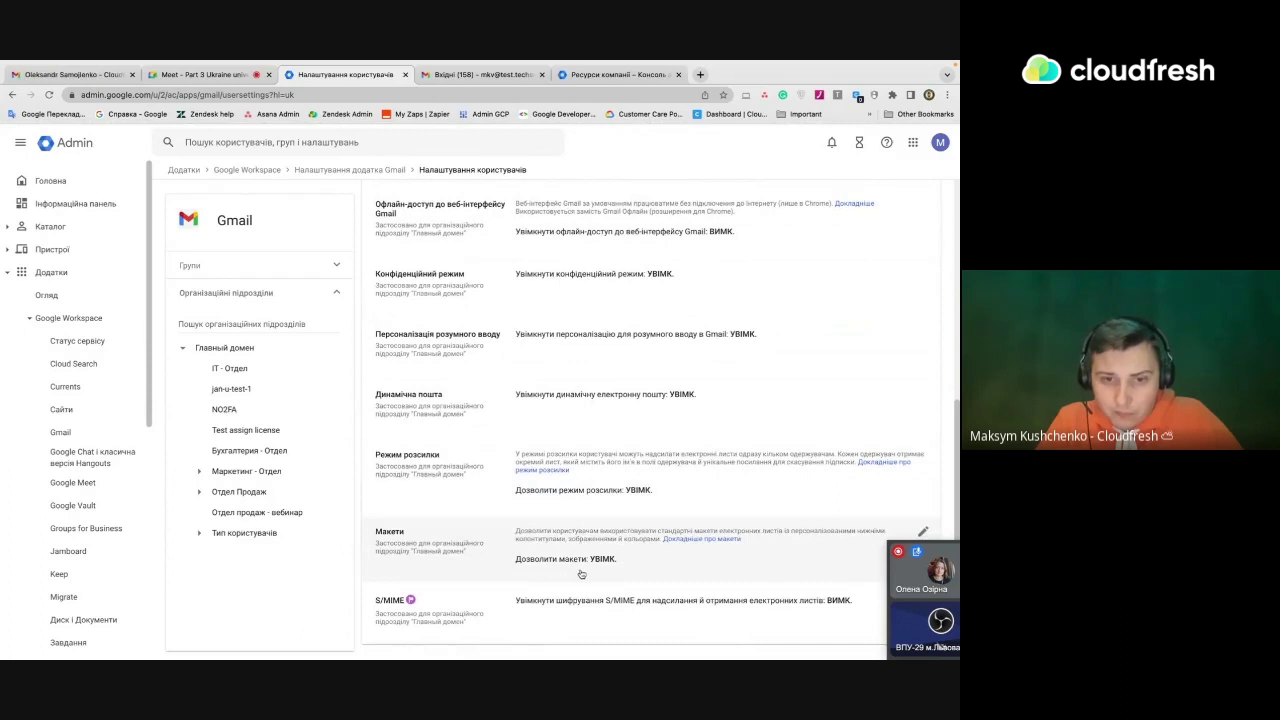
scroll(684, 488, "up", 3)
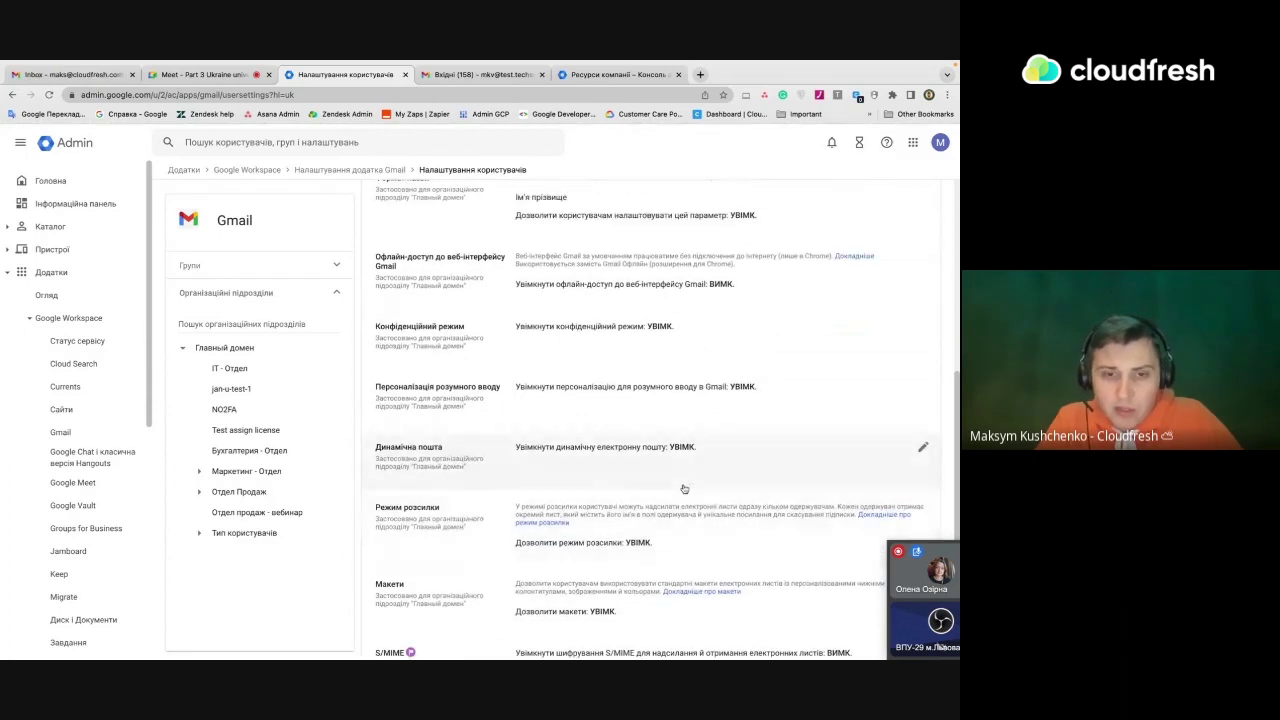
scroll(650, 455, "up", 1)
- Expand the Gmail web offline access setting, leaving offline access and forced data removal unchecked
left_click(430, 360)
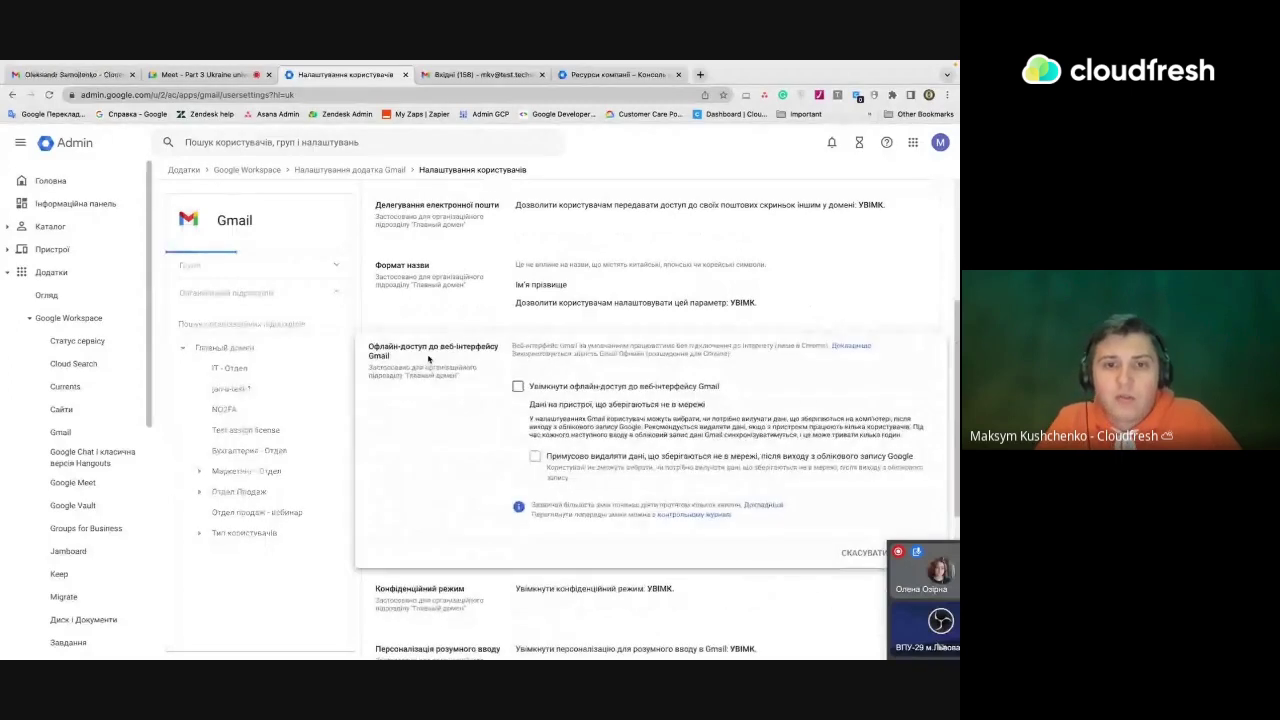
scroll(712, 447, "down", 2)
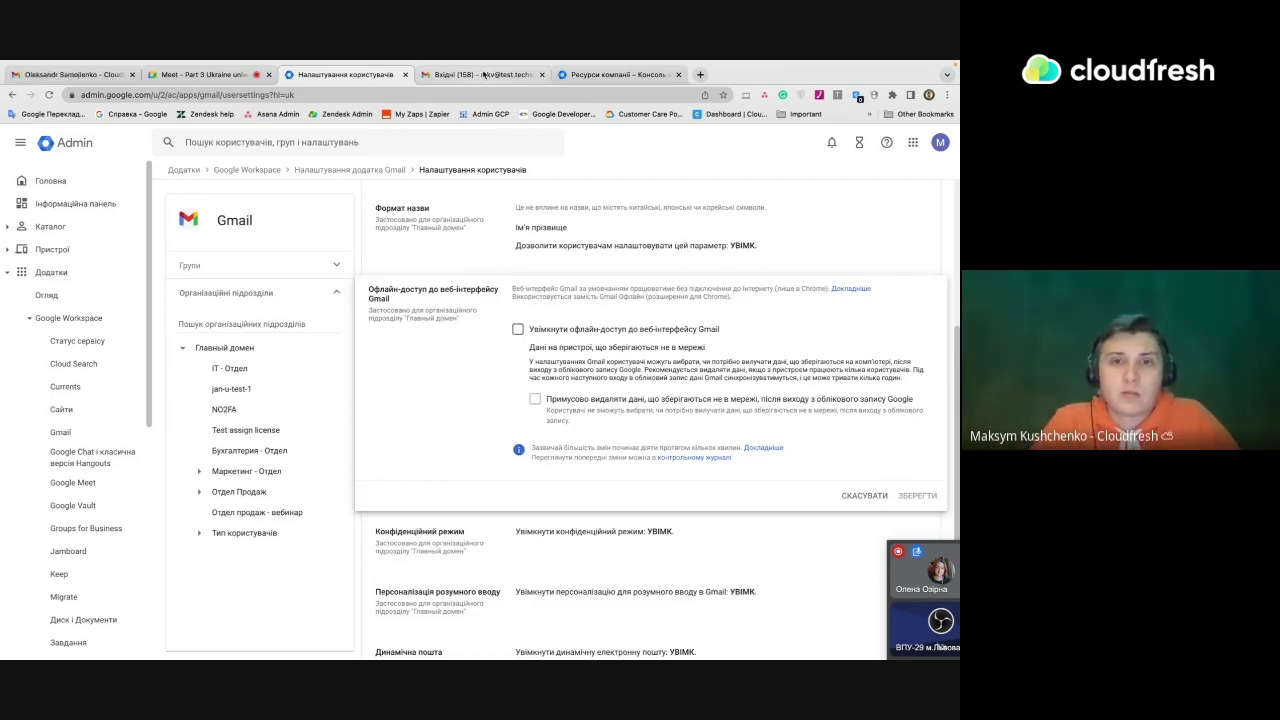
left_click(484, 75)
left_click(349, 74)
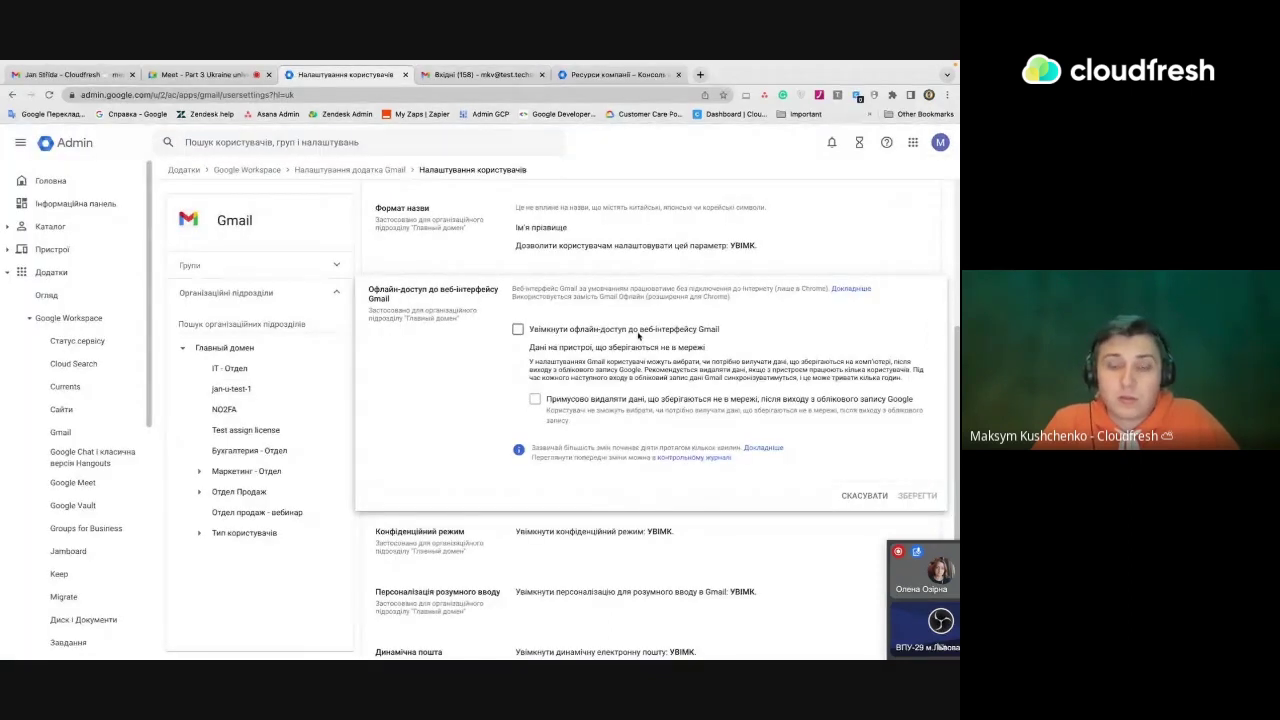
scroll(638, 336, "down", 1)
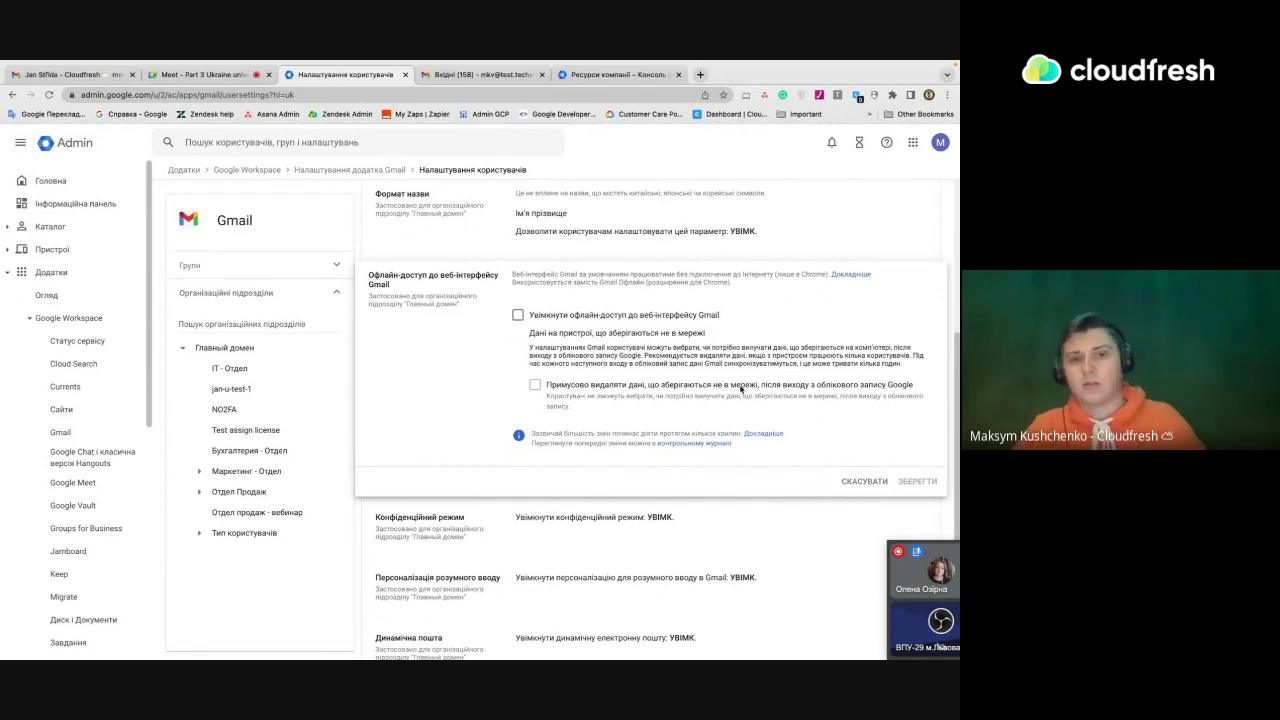
- Return to the Gmail app settings overview, re-confirm identity, and open Default routing
left_click(396, 172)
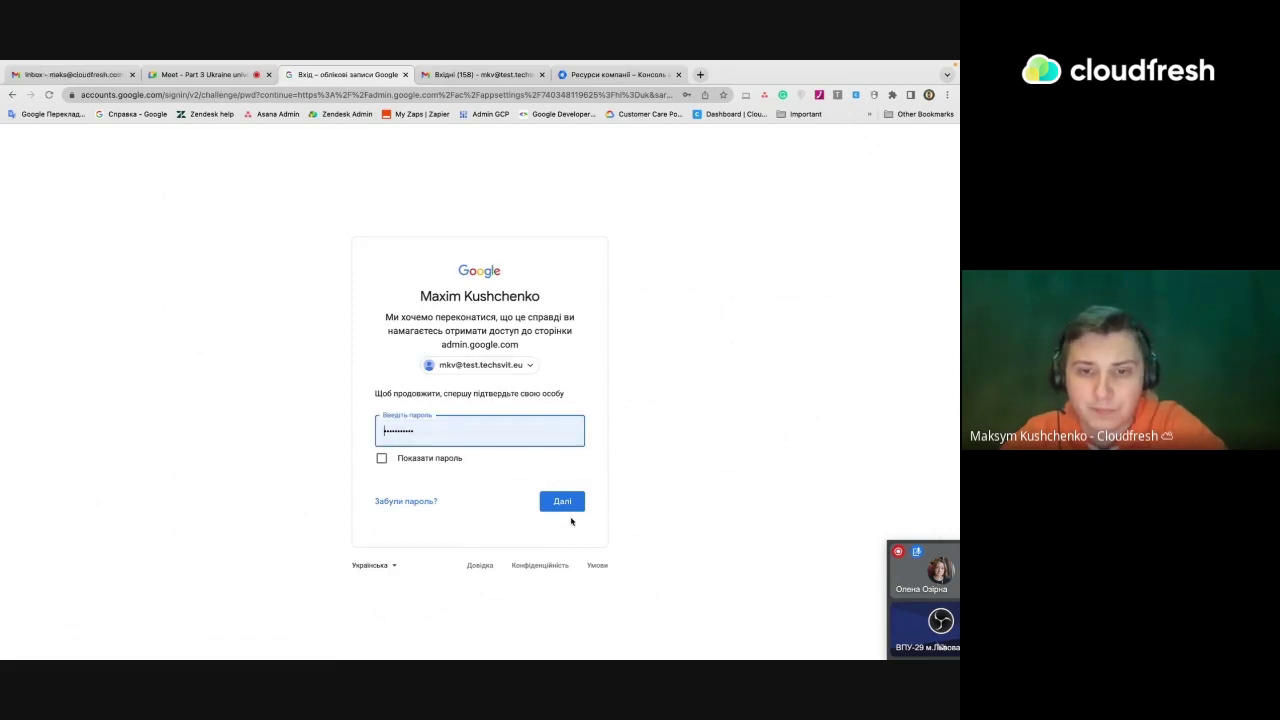
left_click(571, 501)
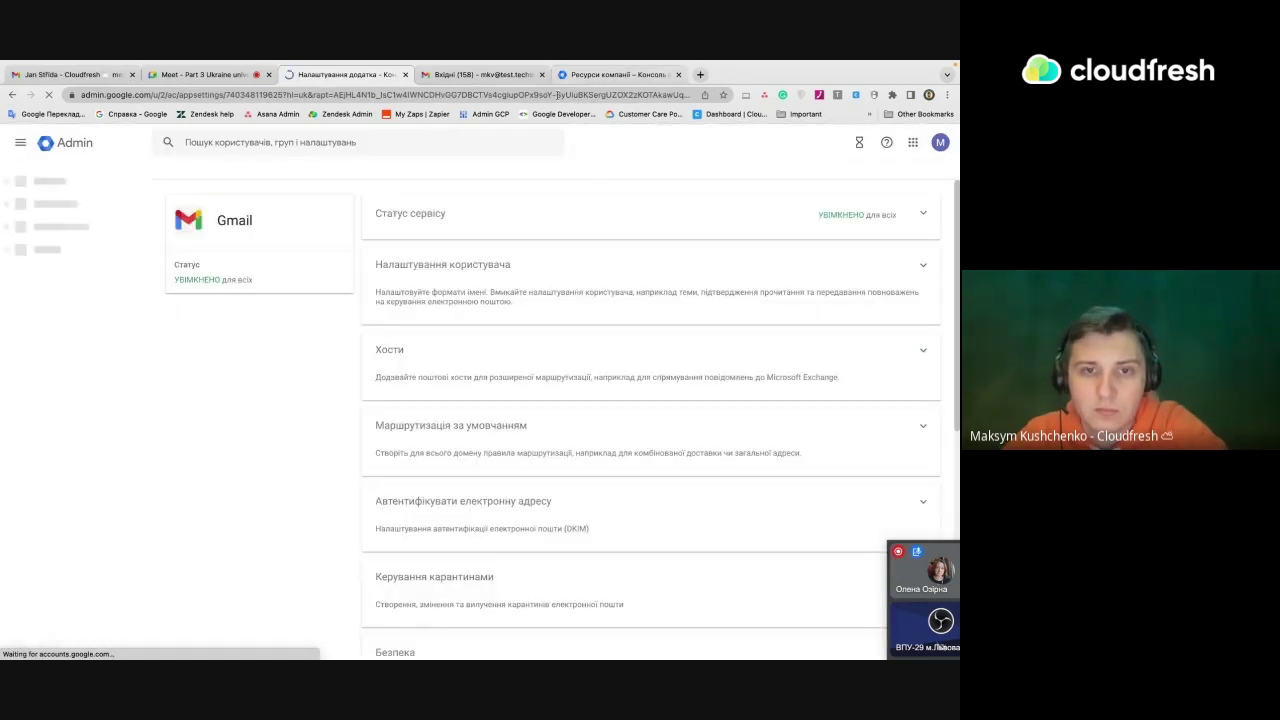
scroll(548, 309, "down", 1)
scroll(548, 309, "down", 2)
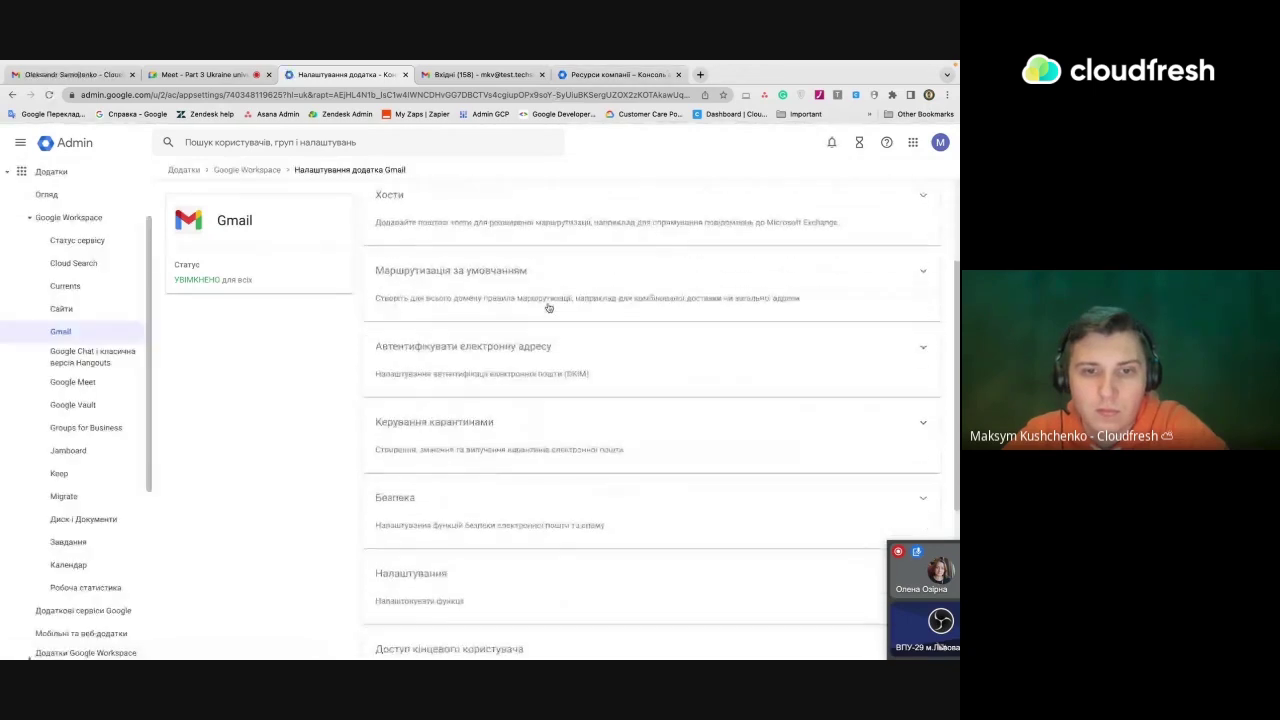
scroll(548, 308, "down", 2)
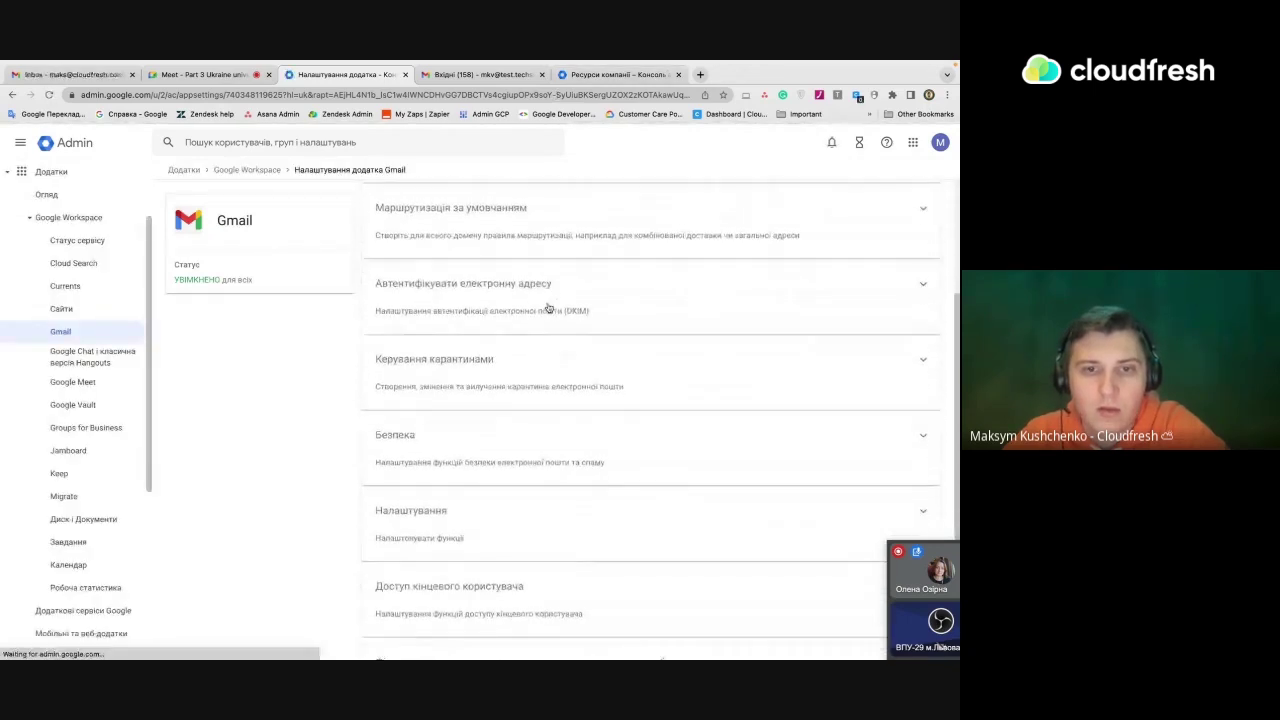
scroll(548, 308, "down", 2)
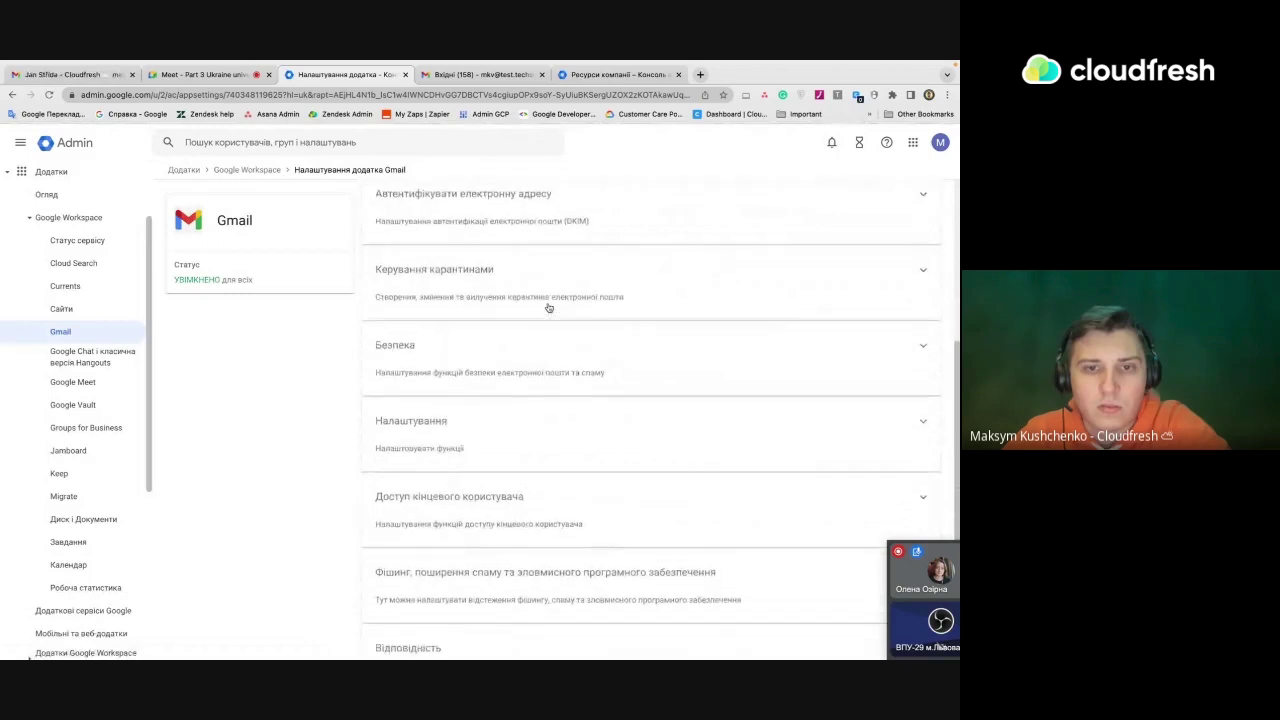
scroll(548, 308, "up", 4)
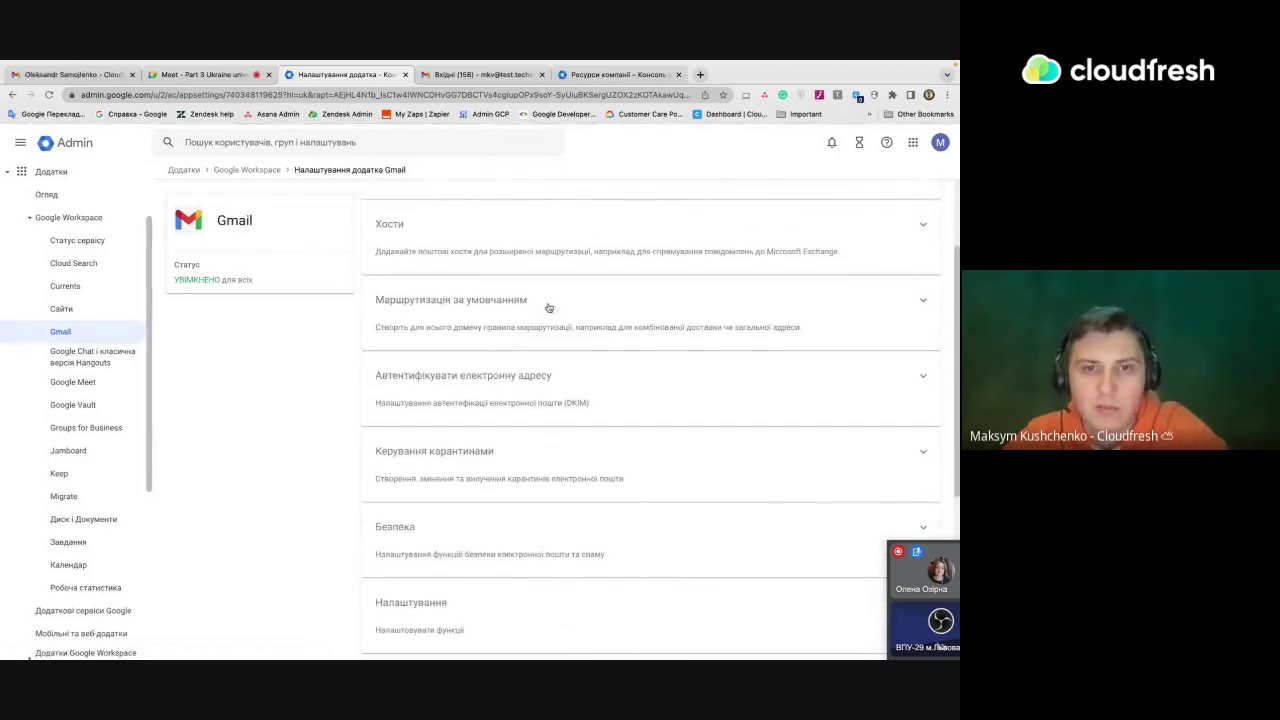
scroll(548, 308, "up", 1)
left_click(489, 366)
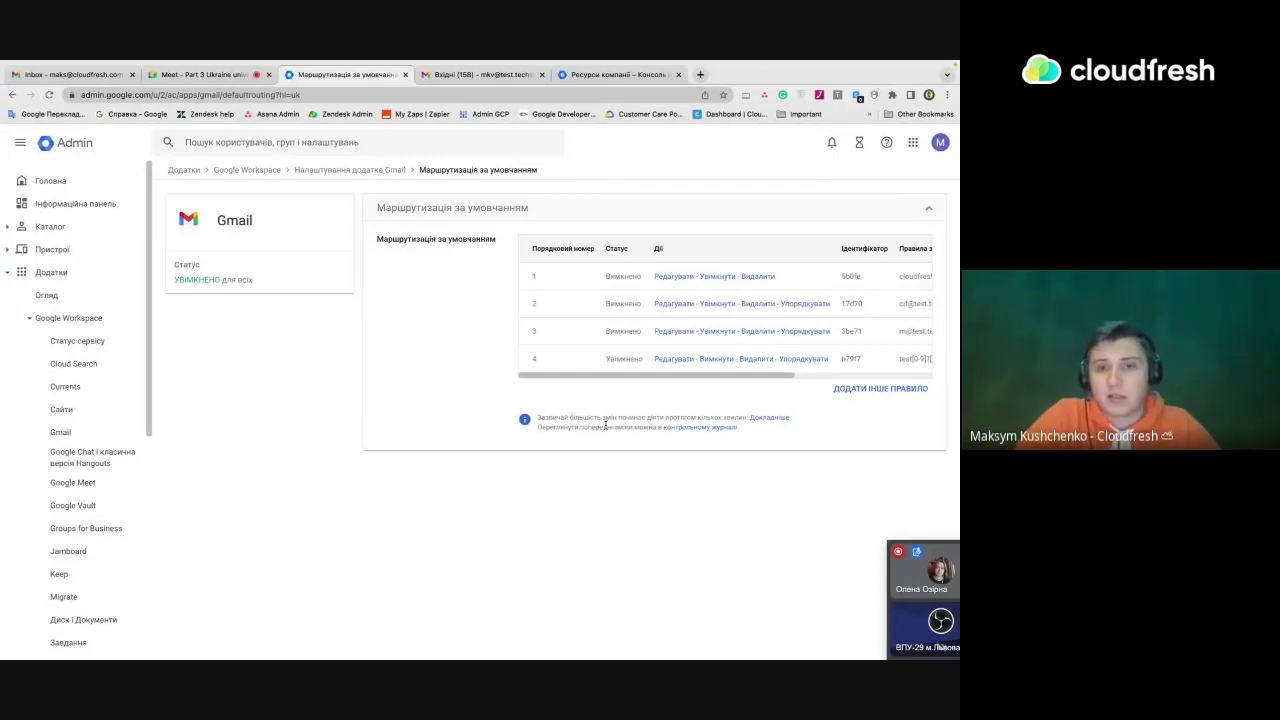
- Add another rule to Gmail's default routing alongside the four existing ones
left_click(850, 390)
- Set the new rule to match a single envelope recipient and enter that recipient's e-mail address
left_click(420, 280)
left_click(392, 238)
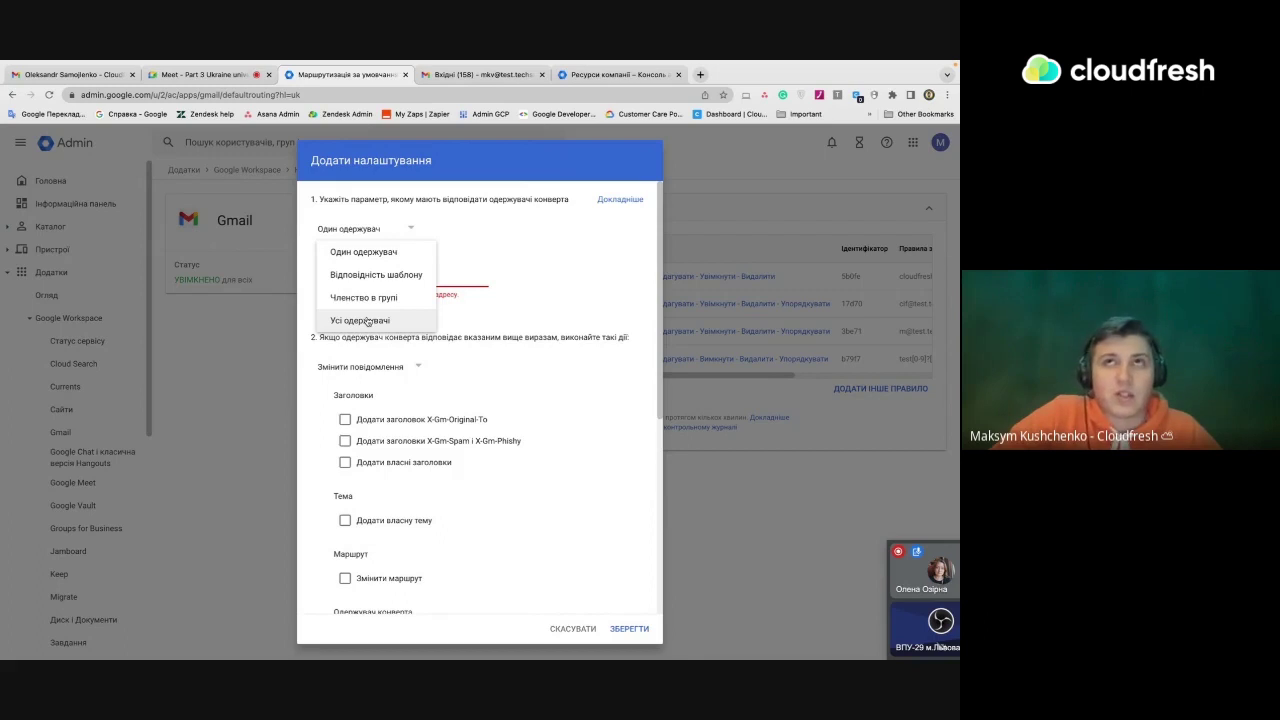
left_click(363, 276)
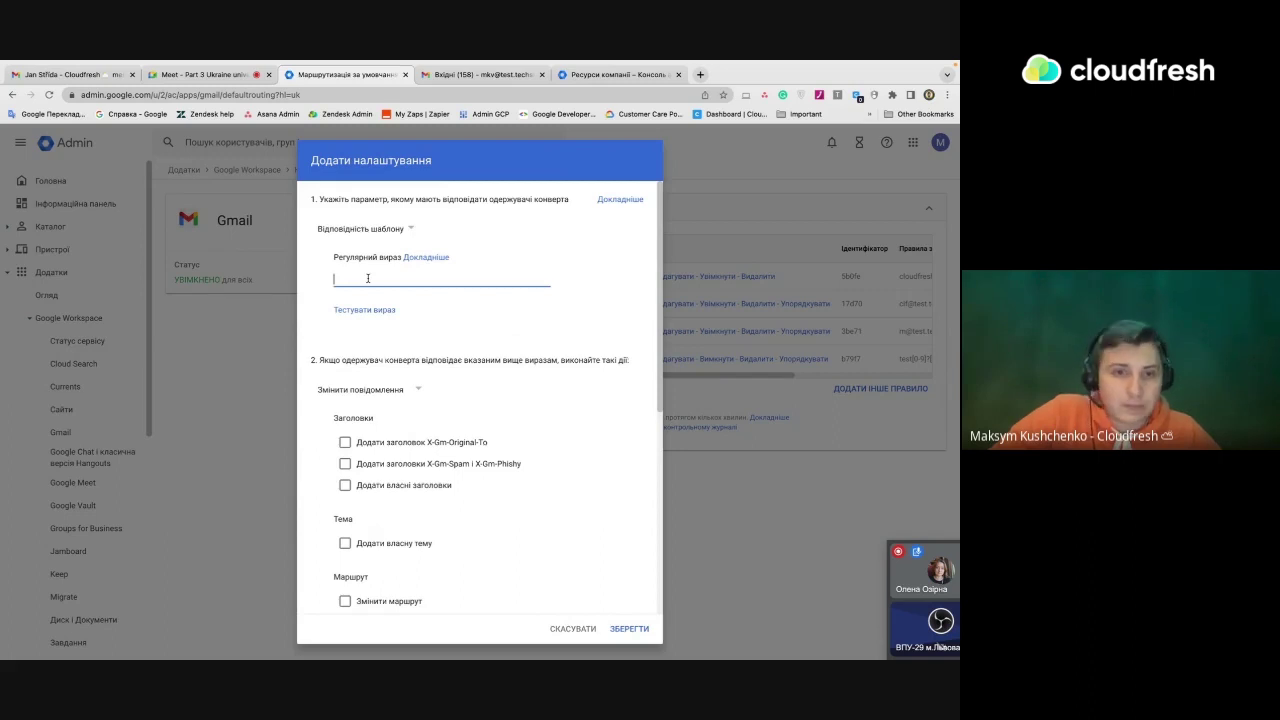
left_click(378, 241)
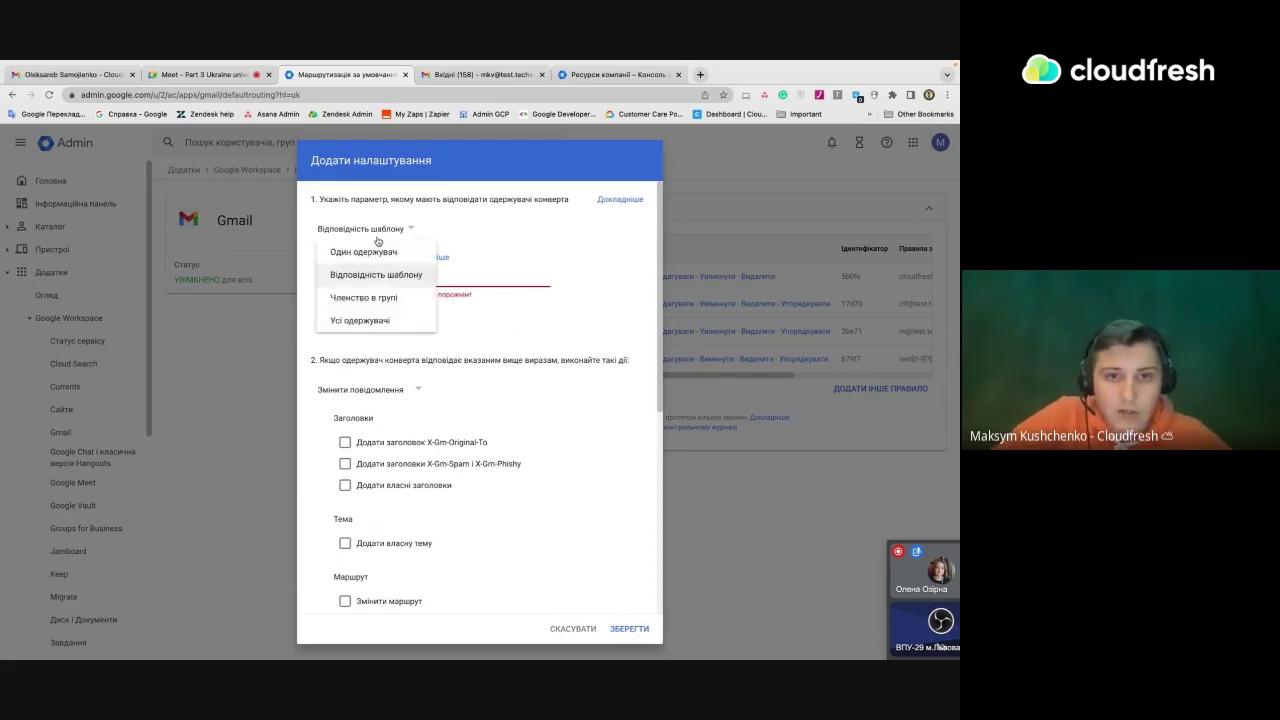
left_click(360, 251)
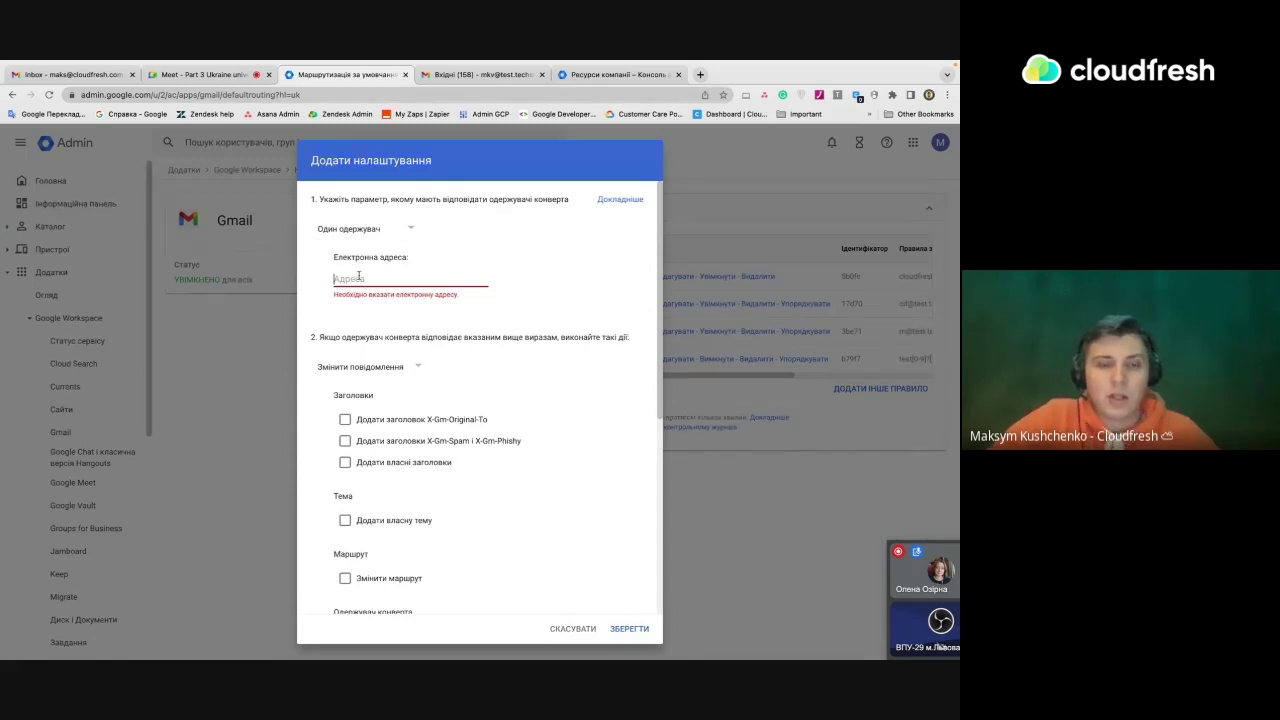
left_click(358, 276)
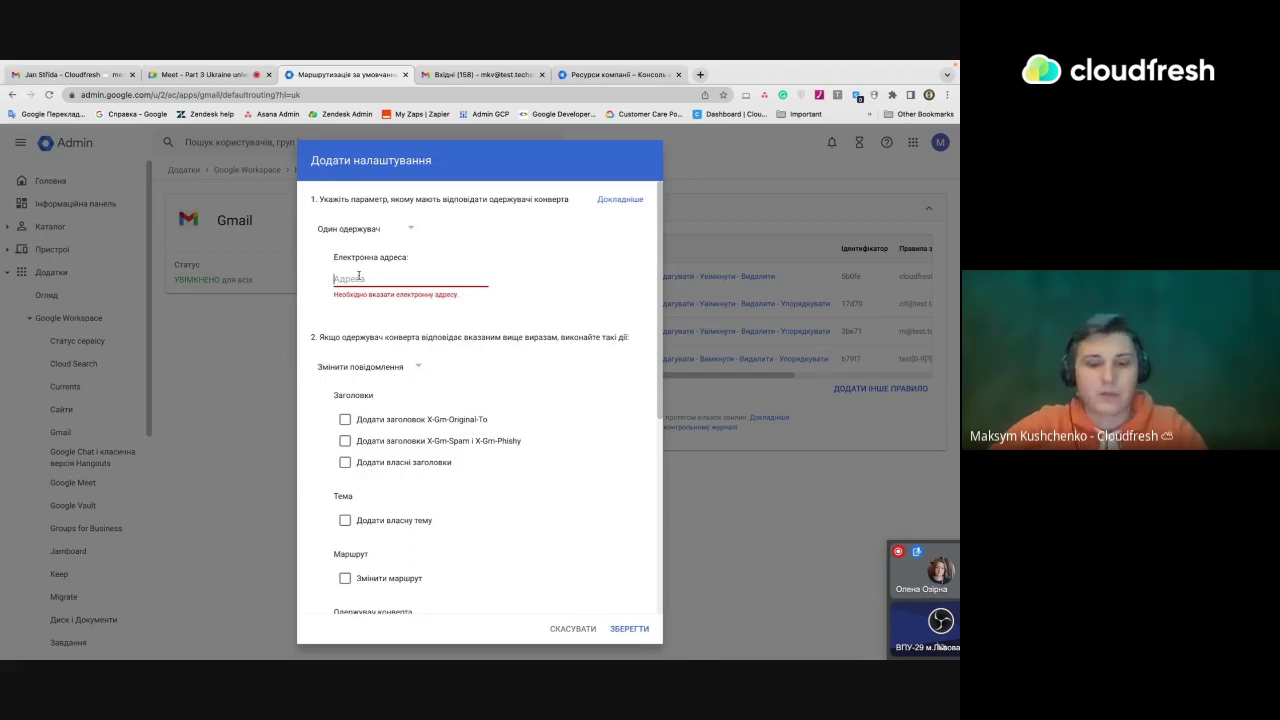
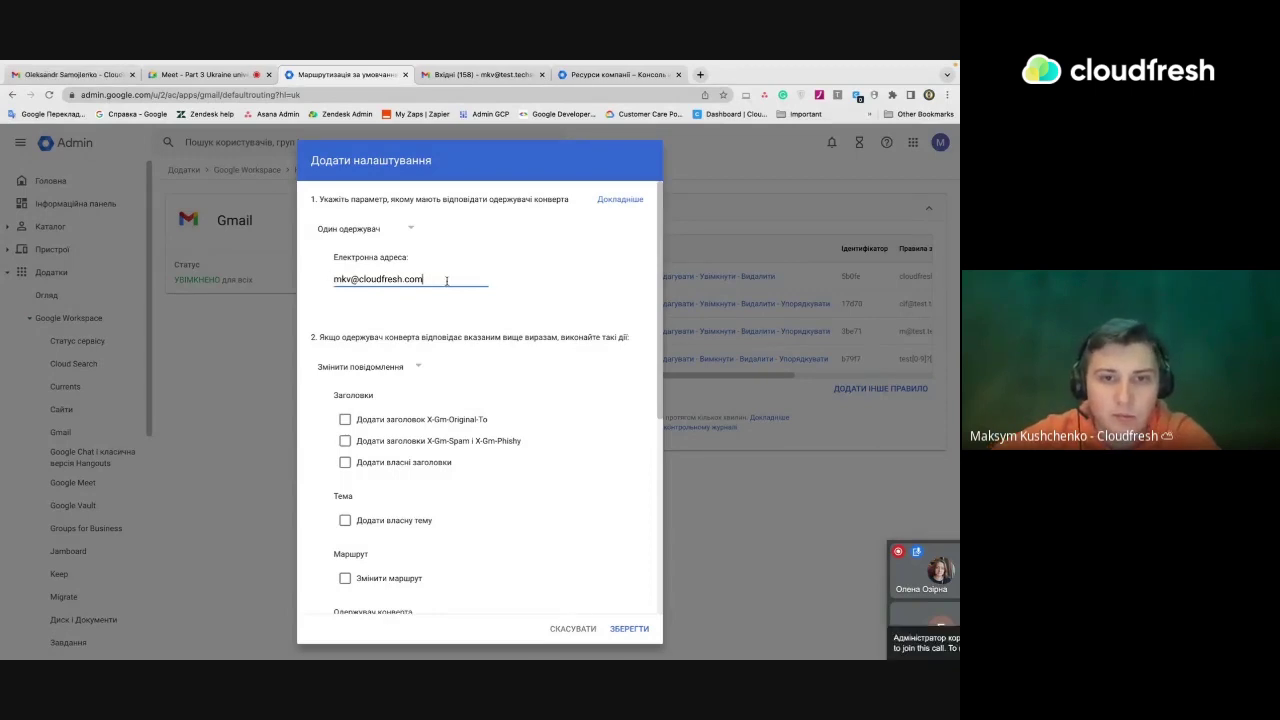
- Try the 'Reject message' action, then switch the rule back to 'Modify message'
scroll(417, 273, "down", 1)
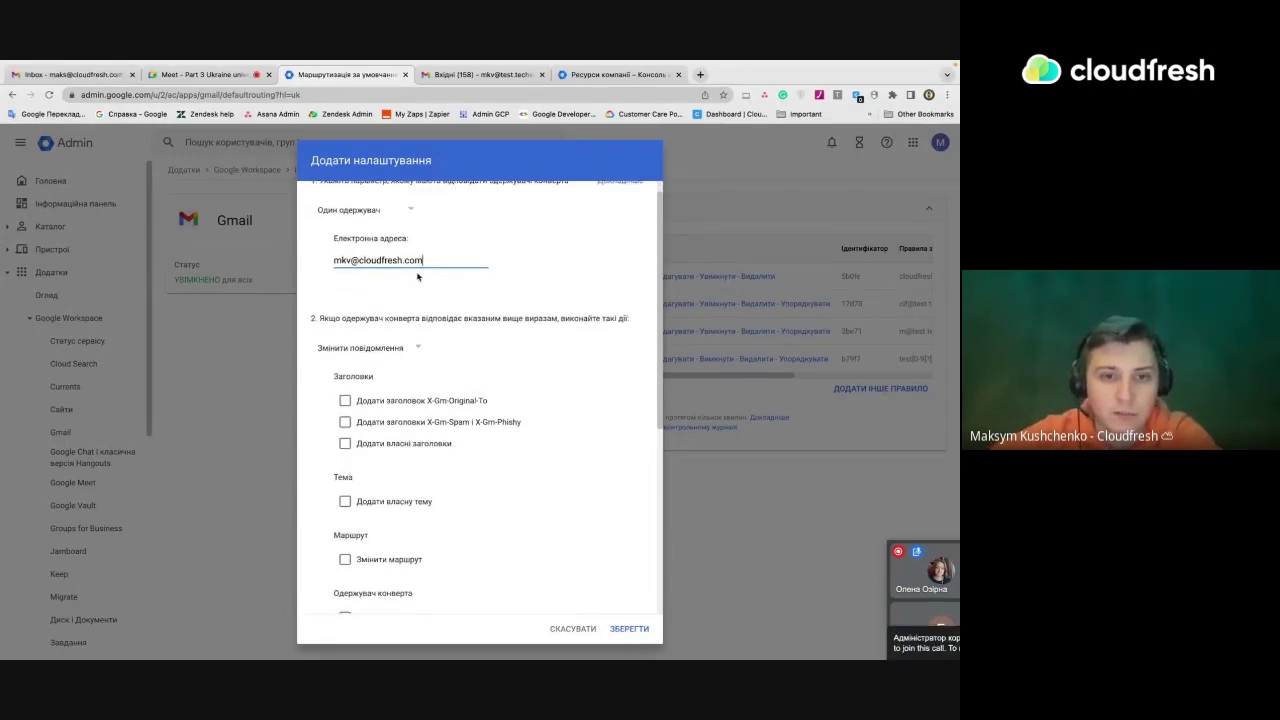
scroll(417, 277, "down", 3)
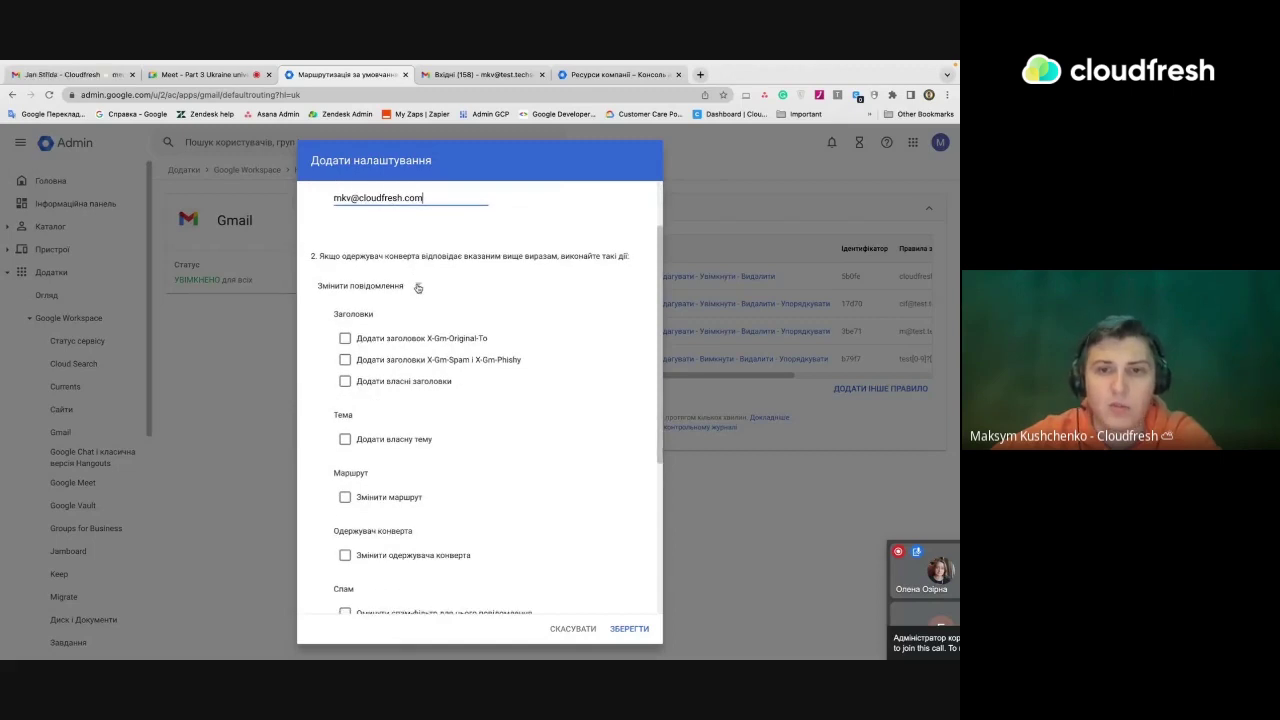
scroll(418, 287, "down", 2)
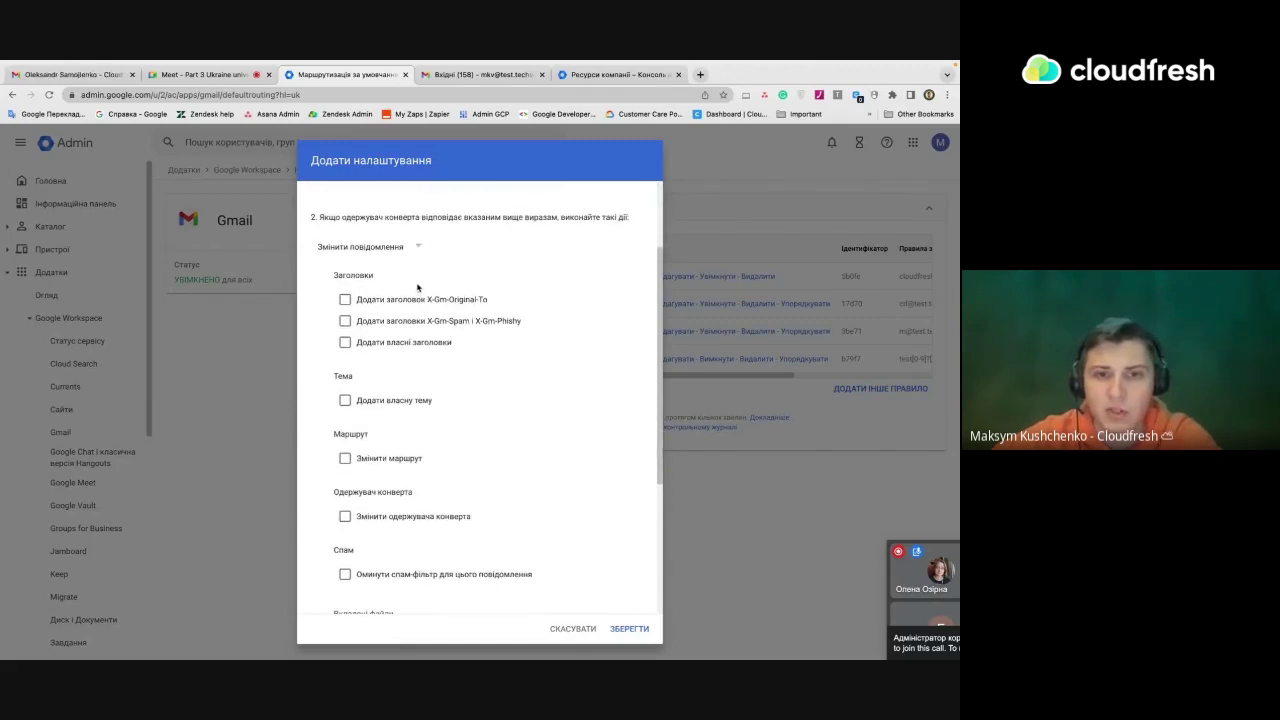
left_click(369, 242)
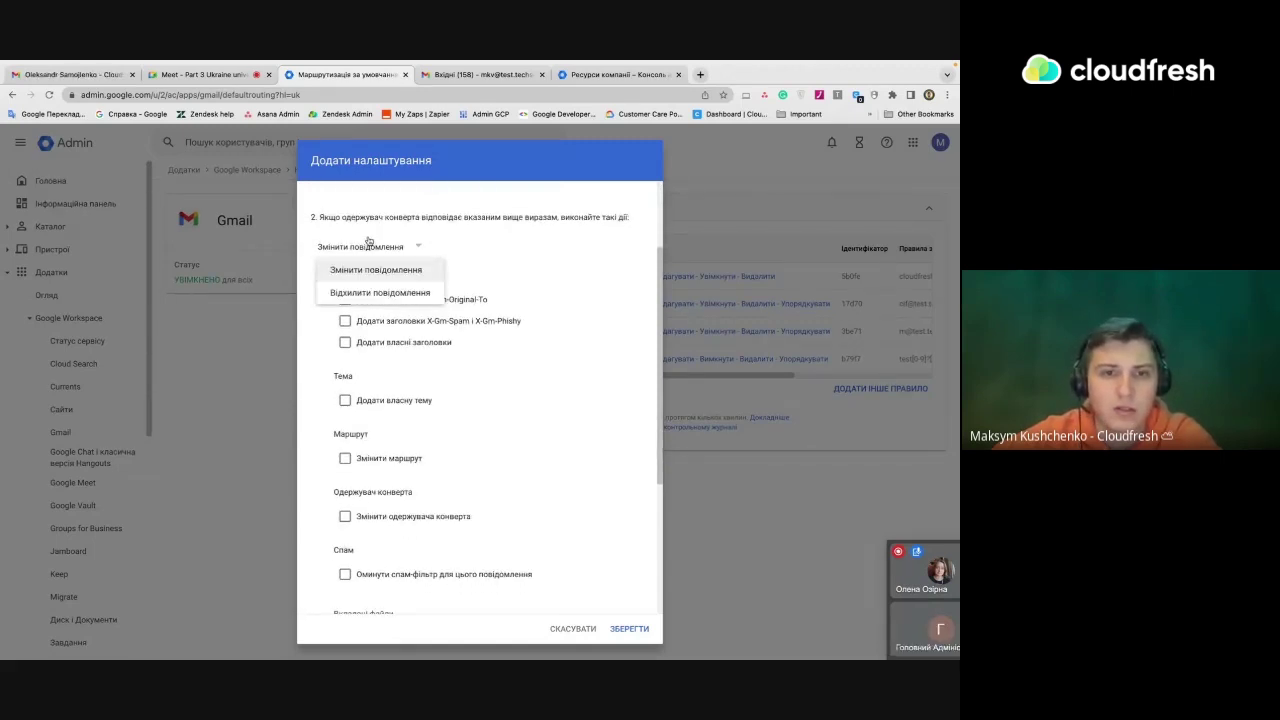
left_click(348, 292)
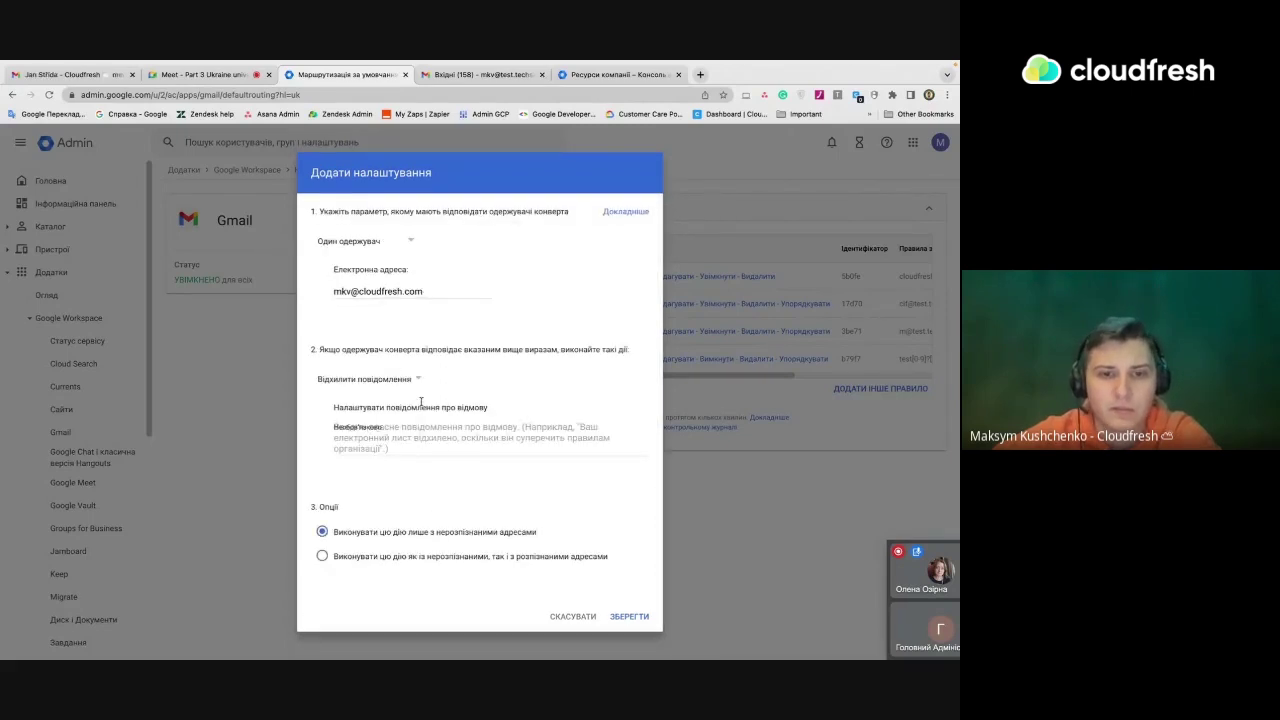
left_click(359, 442)
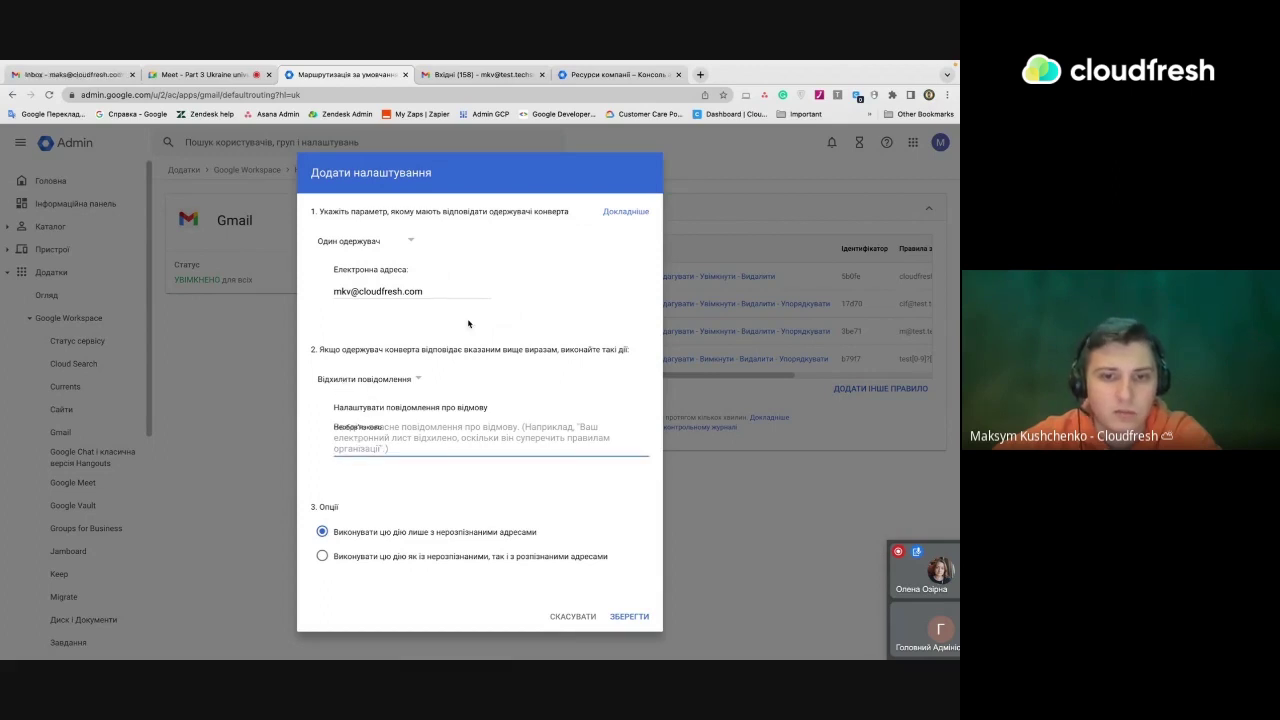
left_click(345, 381)
left_click(430, 400)
- Turn the custom subject prefix option on, then turn it off again
scroll(442, 406, "down", 2)
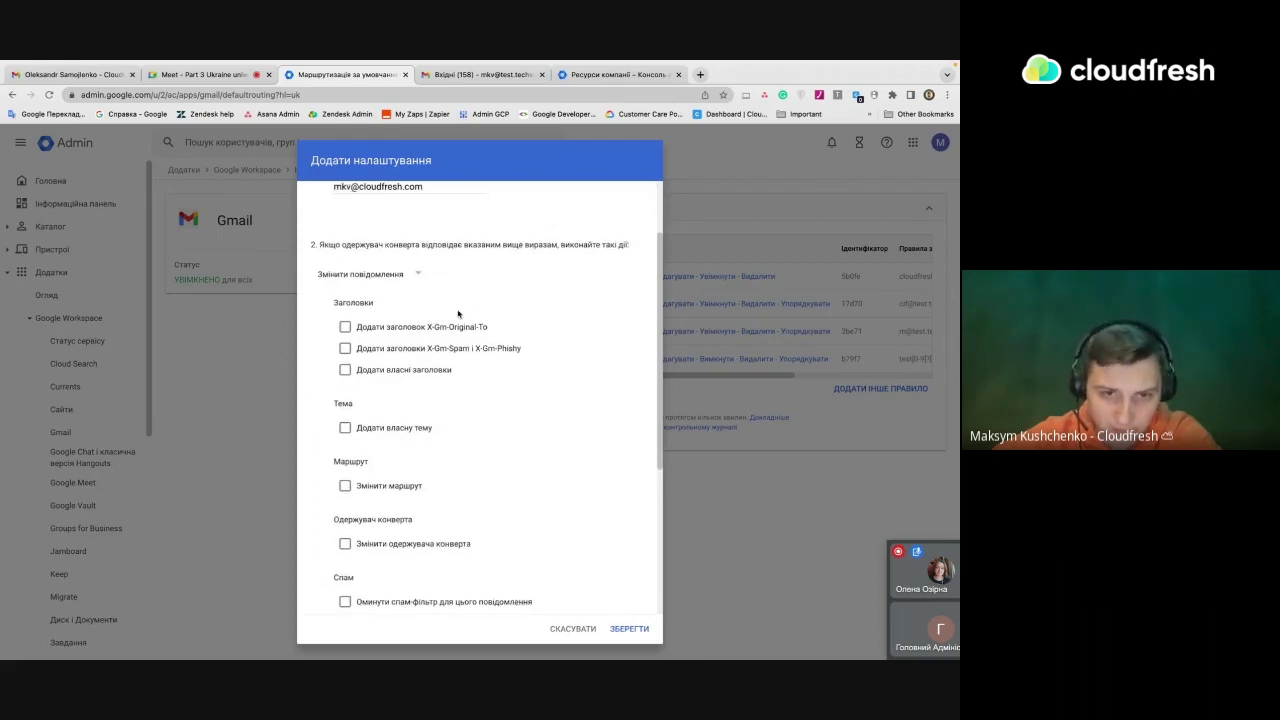
scroll(458, 314, "down", 2)
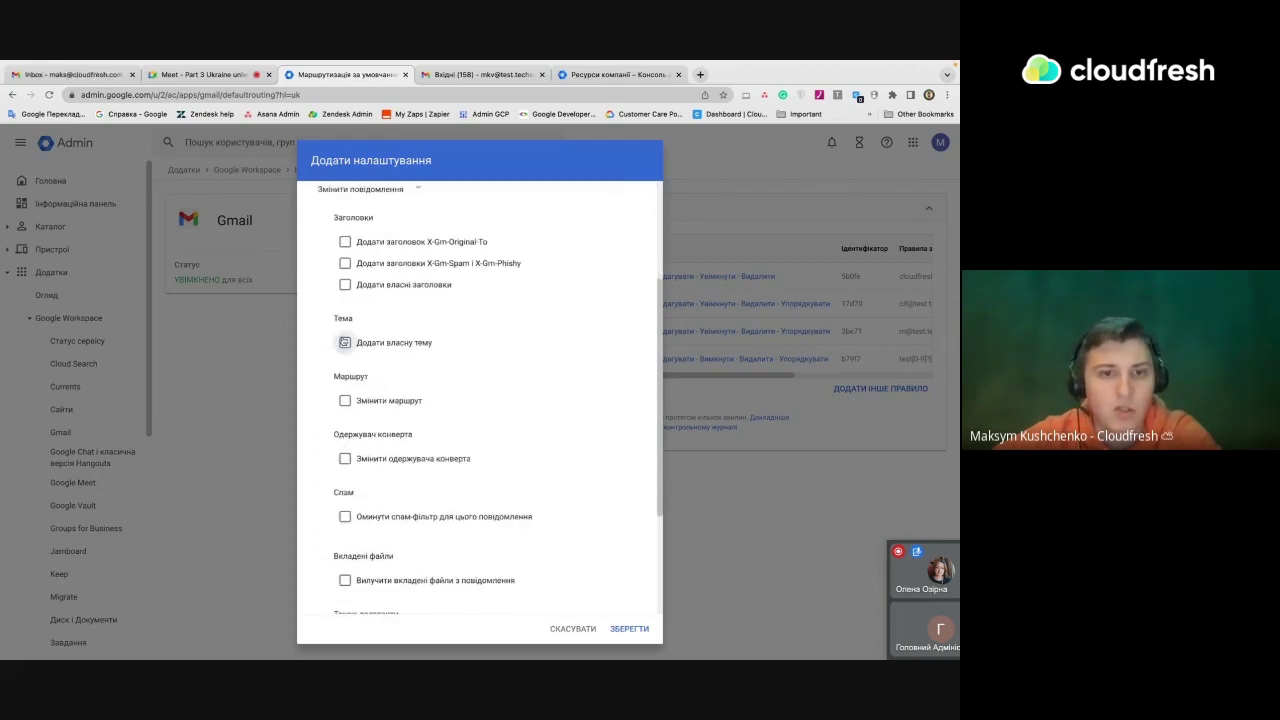
left_click(345, 342)
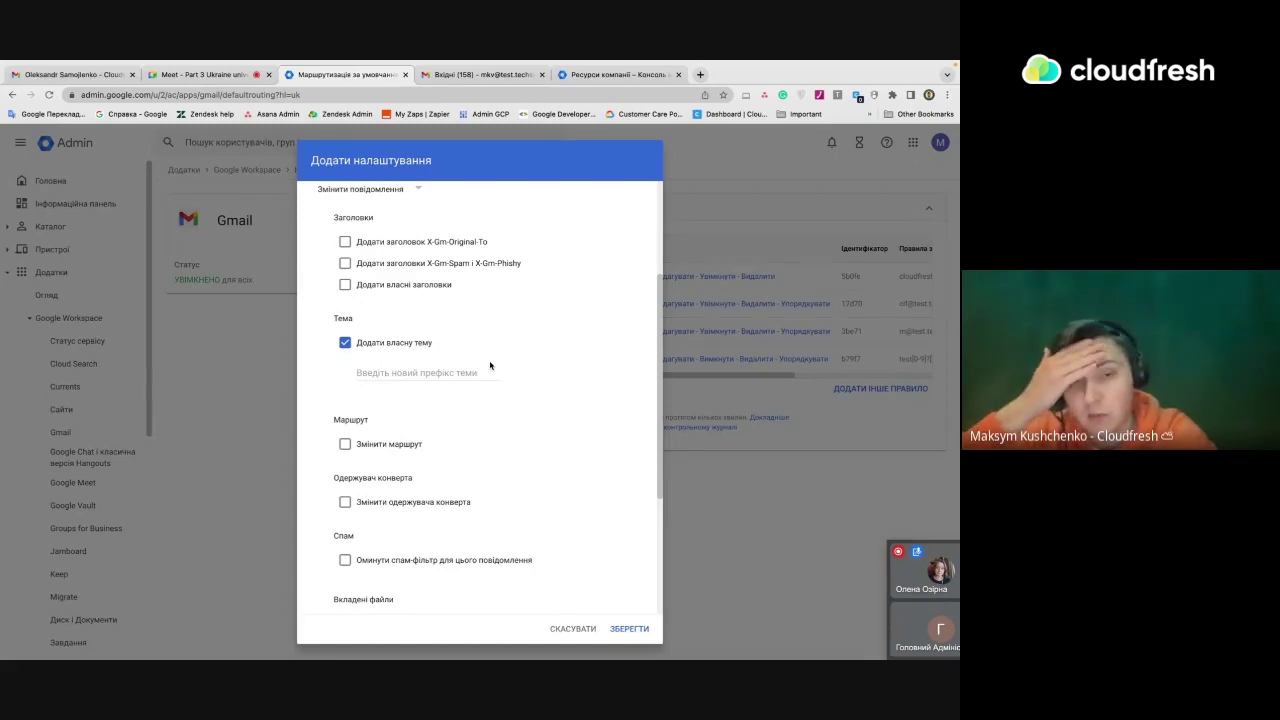
scroll(490, 366, "up", 2)
left_click(396, 470)
scroll(540, 374, "down", 1)
scroll(555, 375, "up", 1)
scroll(555, 375, "down", 1)
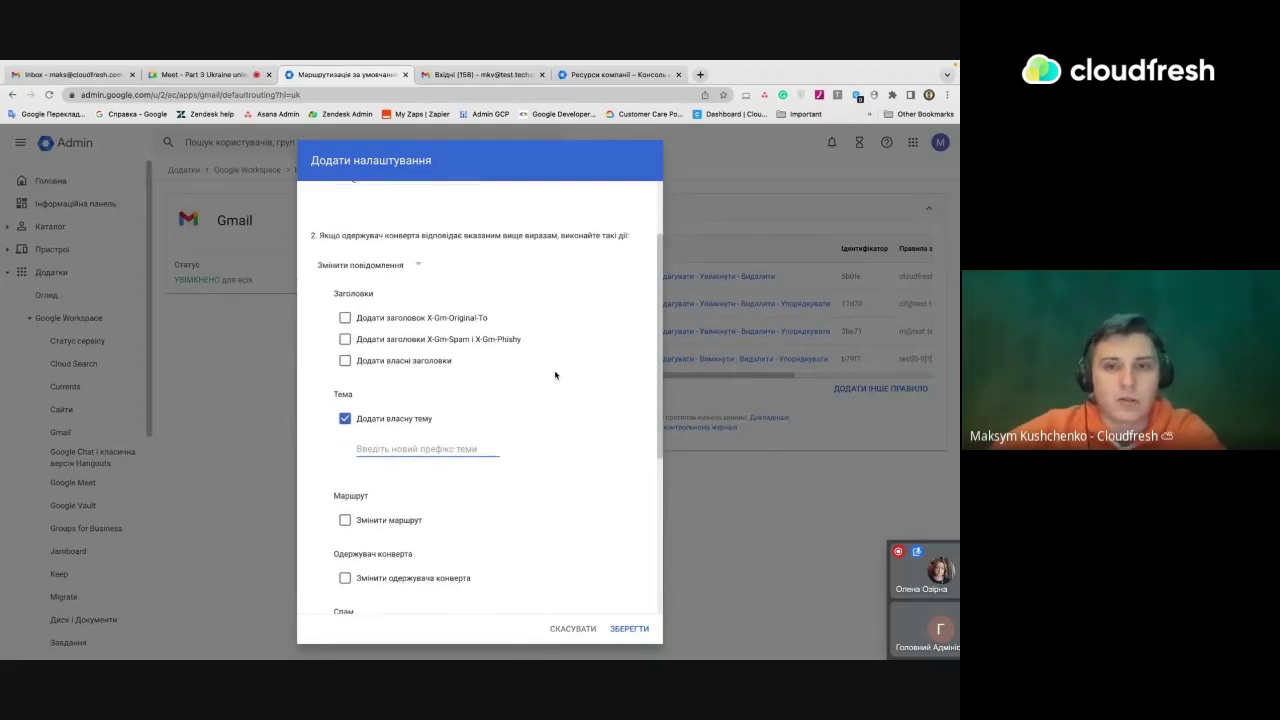
scroll(360, 400, "down", 1)
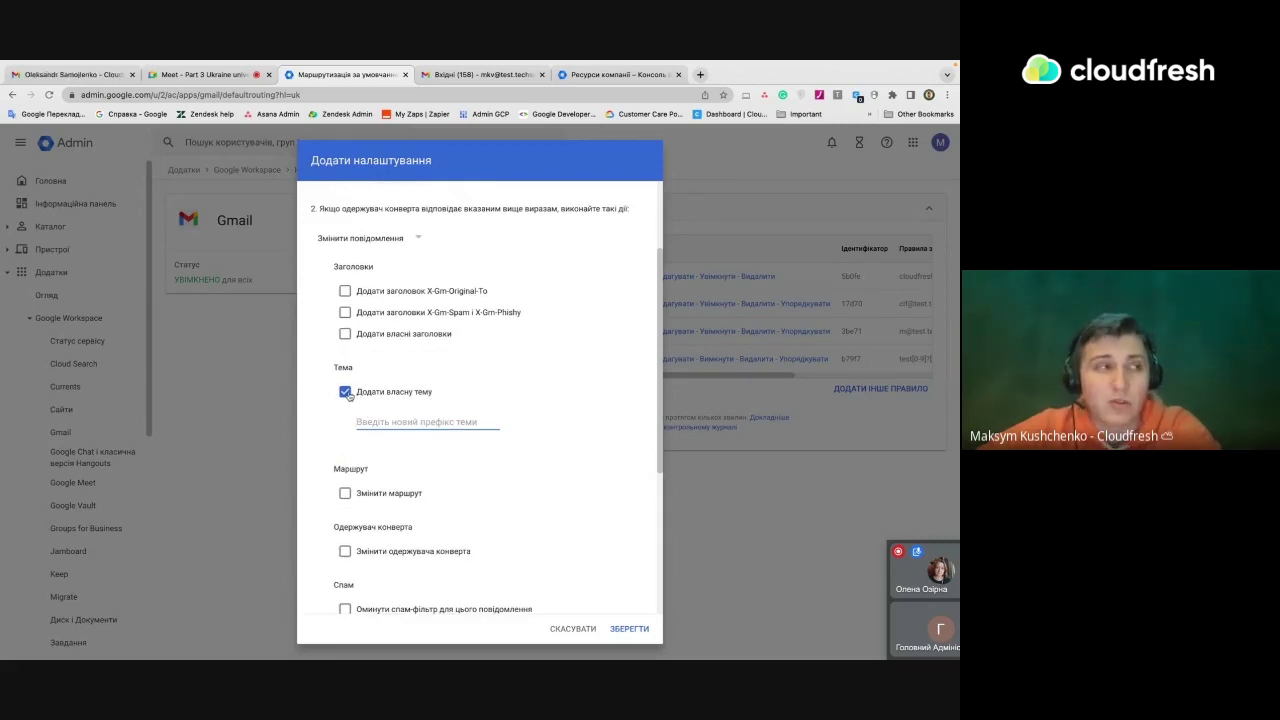
left_click(345, 392)
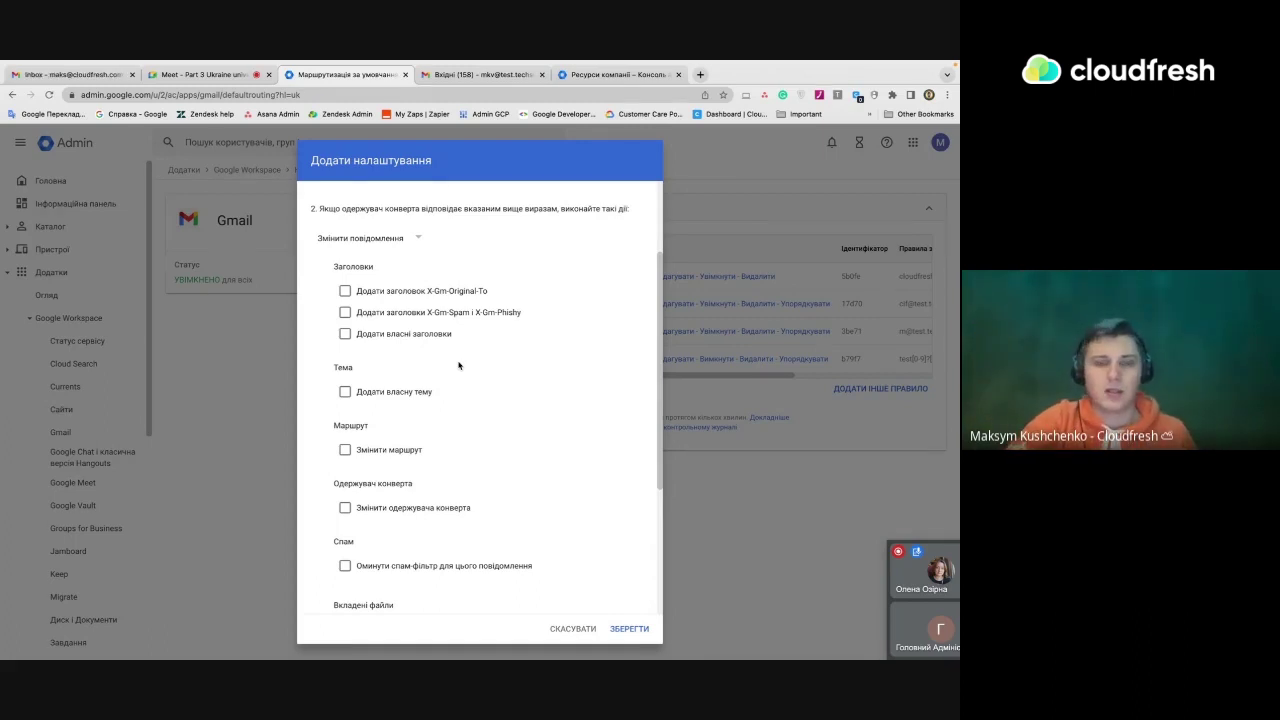
- Try route change with spam rerouting, bounce suppression and normal routing, then disable route change
scroll(458, 365, "down", 2)
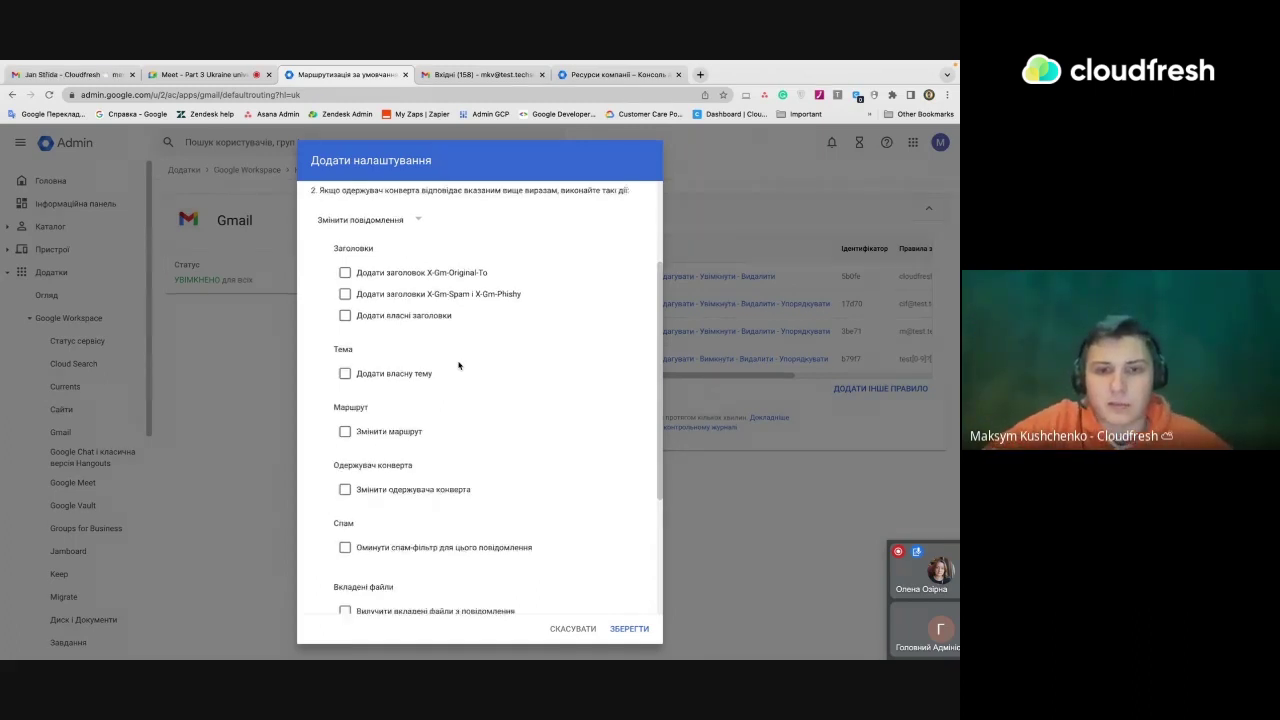
scroll(458, 365, "down", 2)
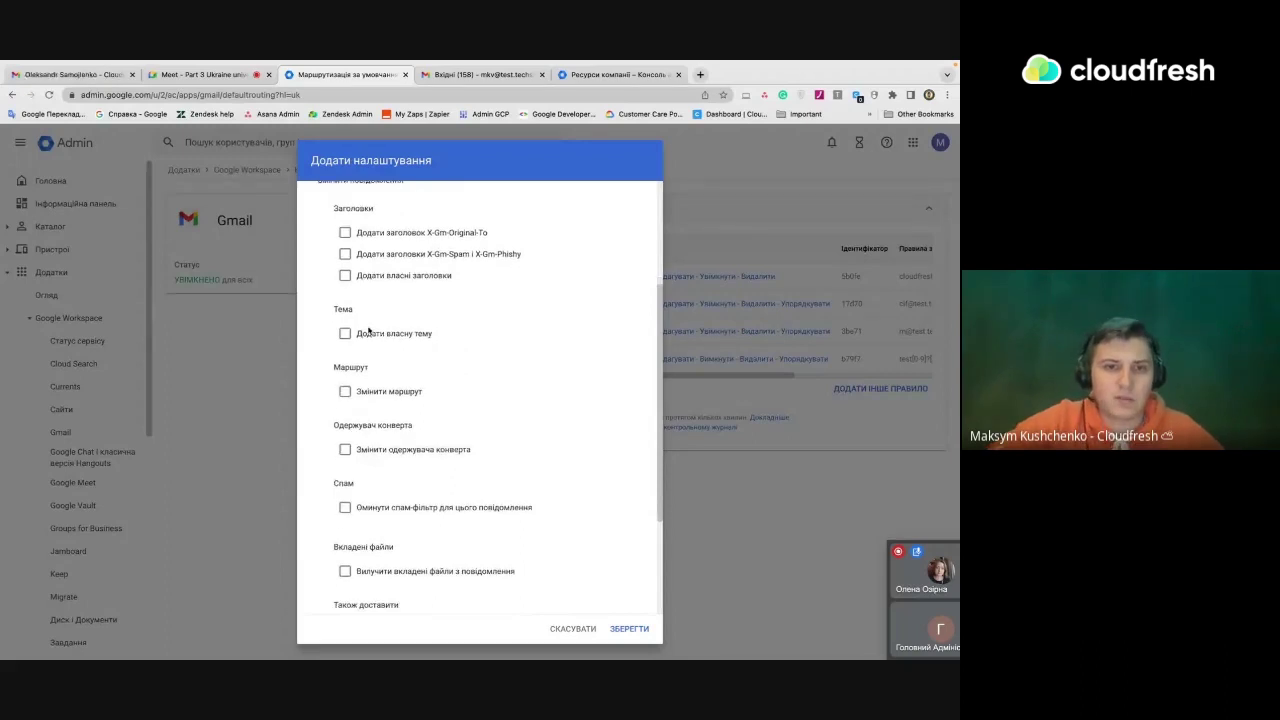
scroll(417, 338, "down", 2)
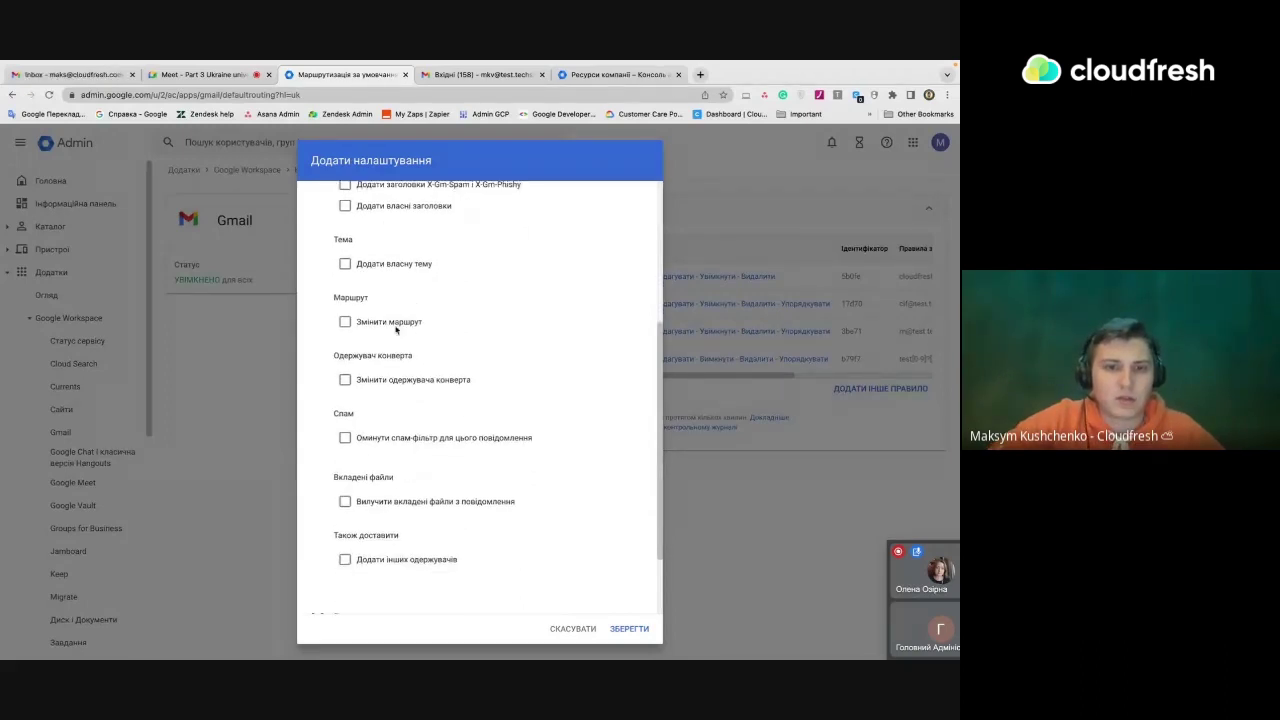
left_click(346, 322)
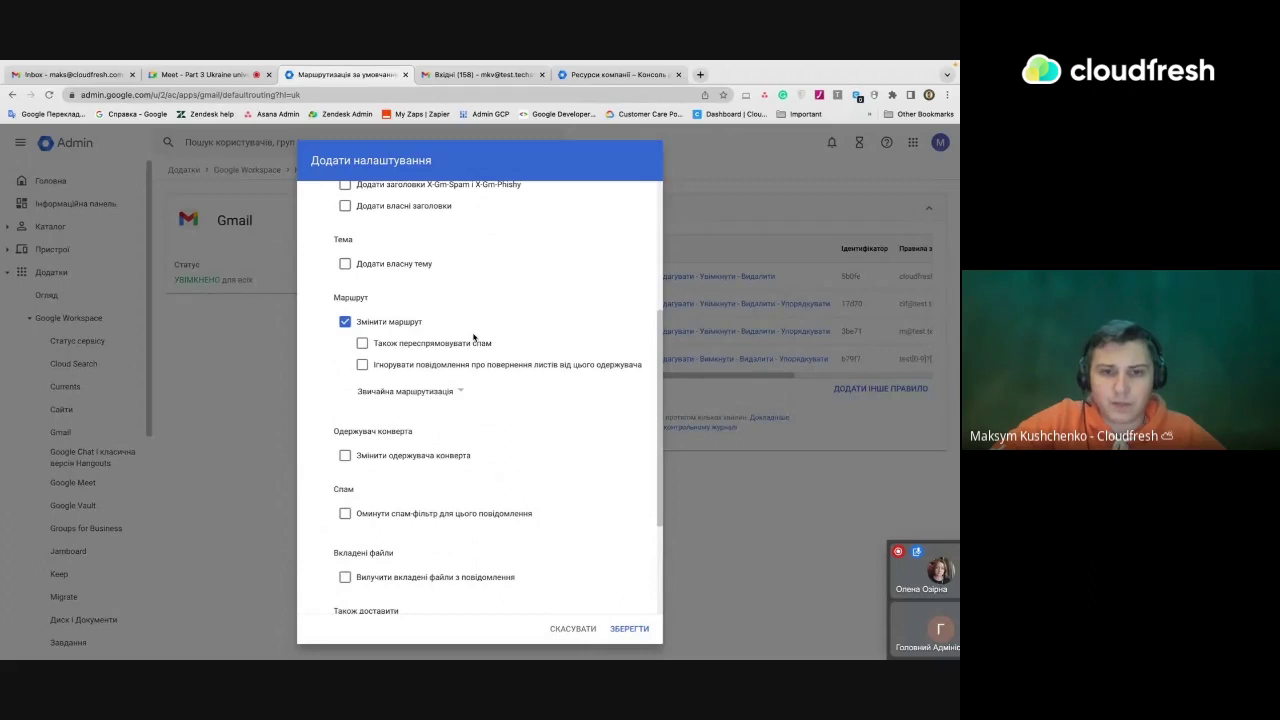
left_click(366, 343)
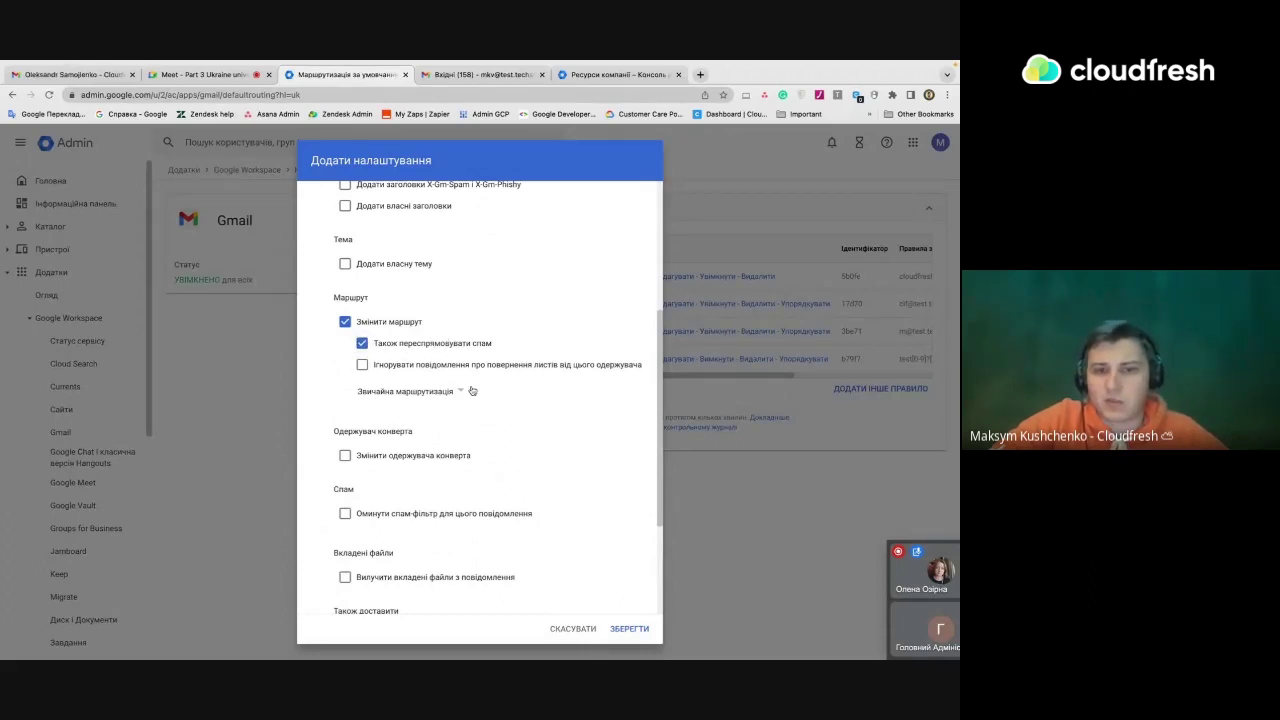
scroll(503, 305, "down", 1)
left_click(362, 331)
scroll(362, 333, "down", 2)
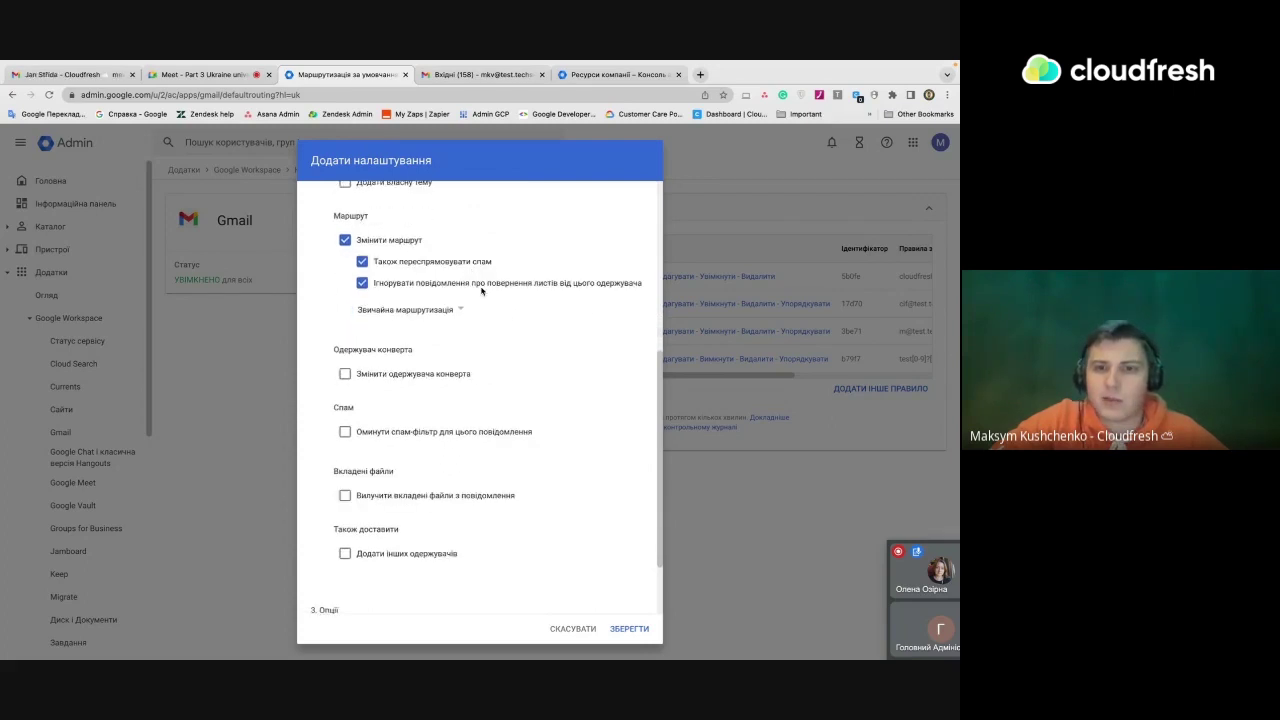
left_click(418, 312)
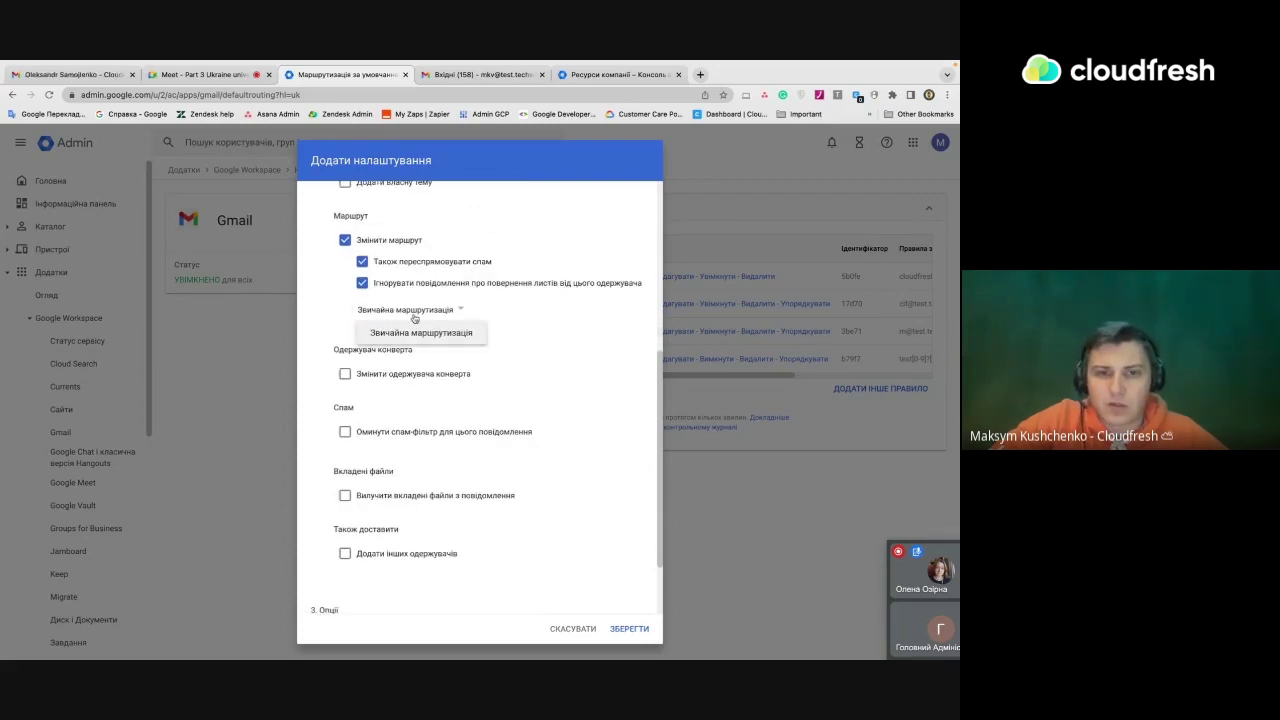
left_click(487, 324)
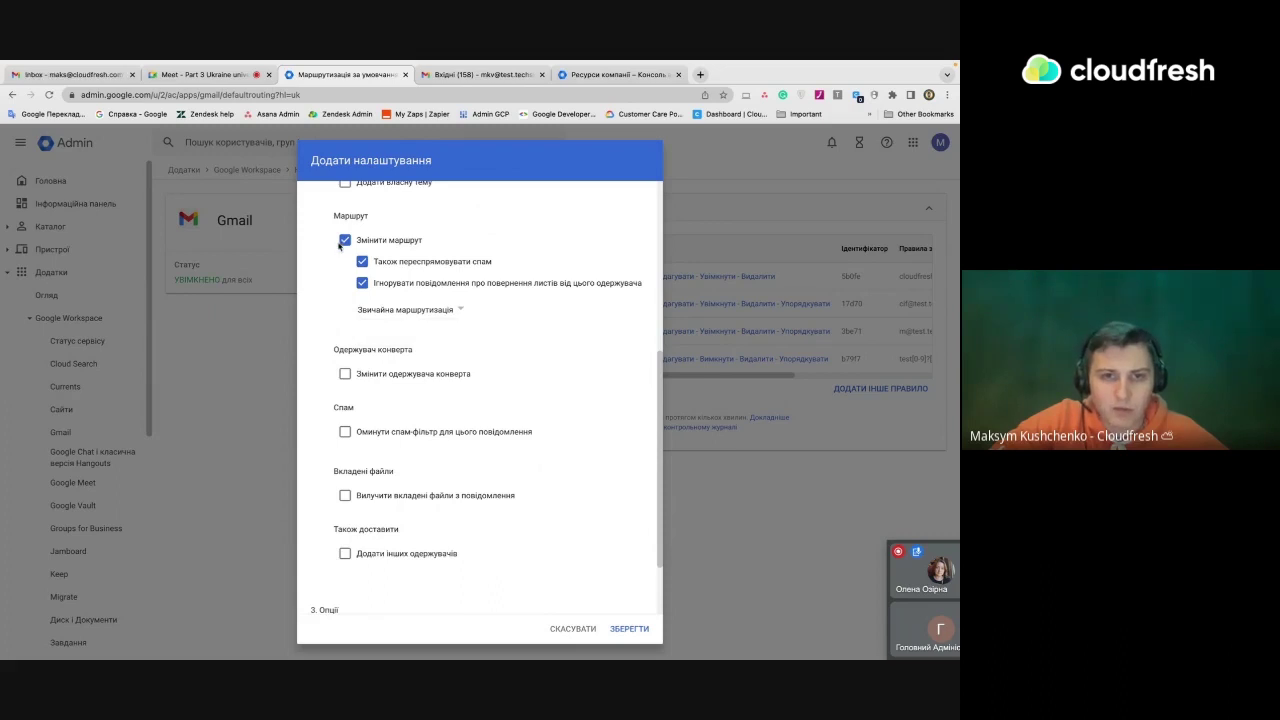
left_click(344, 240)
- Enable changing the envelope recipient and enter the replacement recipient's e-mail address
left_click(345, 298)
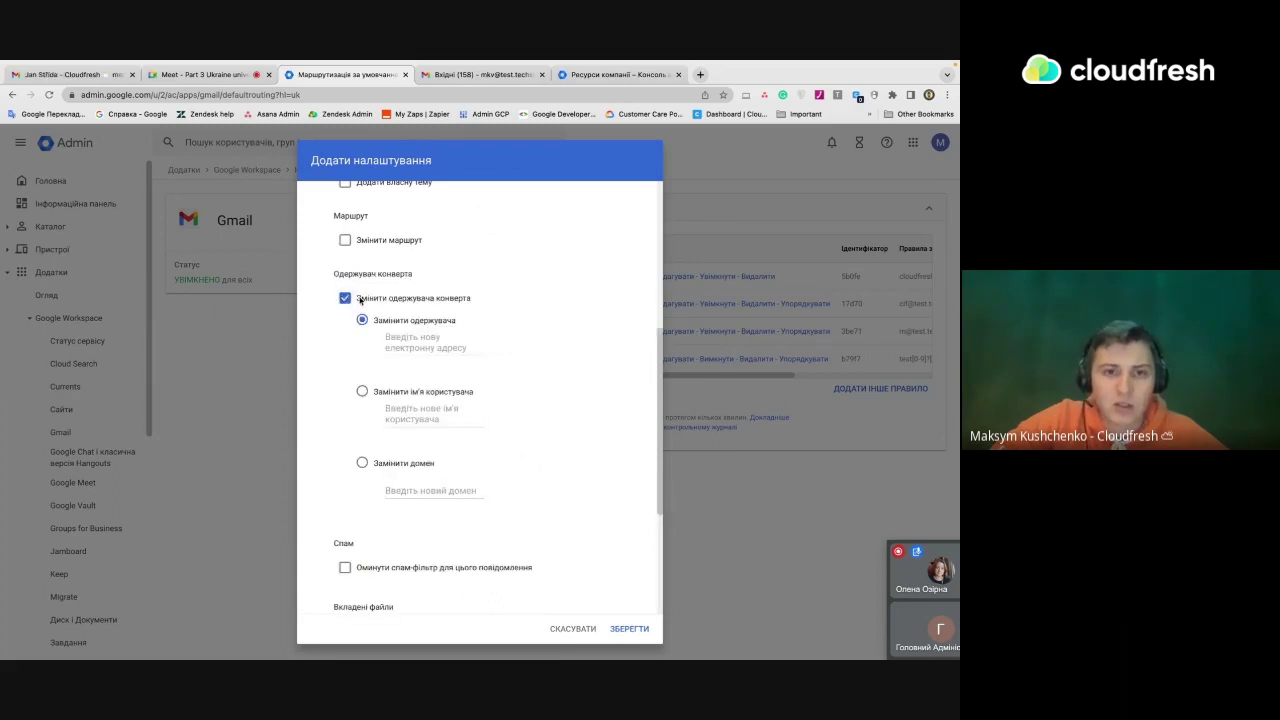
scroll(429, 310, "down", 1)
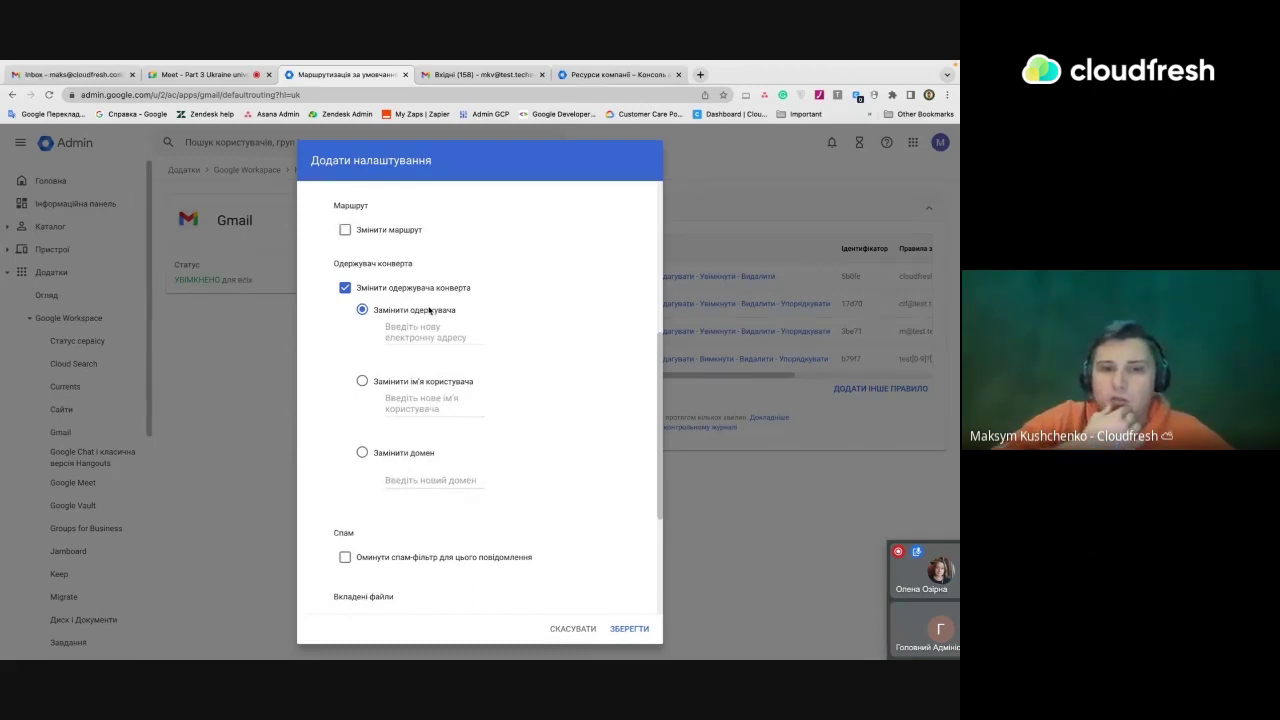
left_click(402, 340)
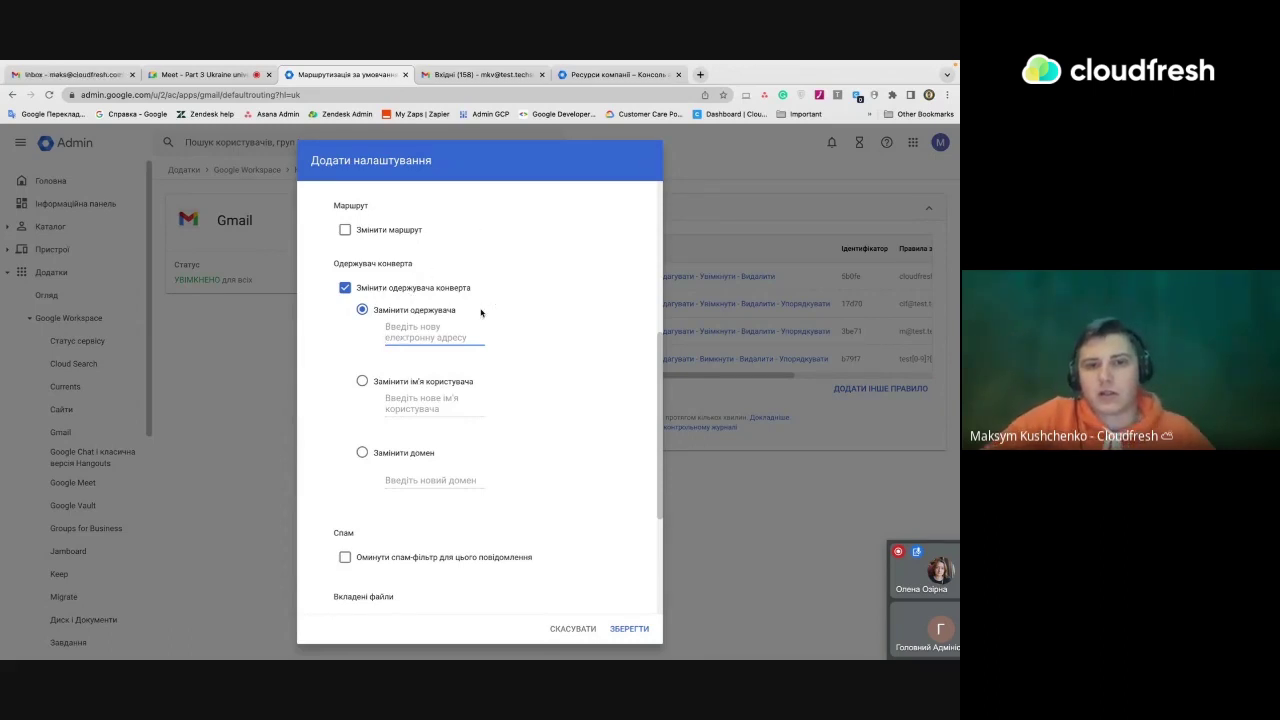
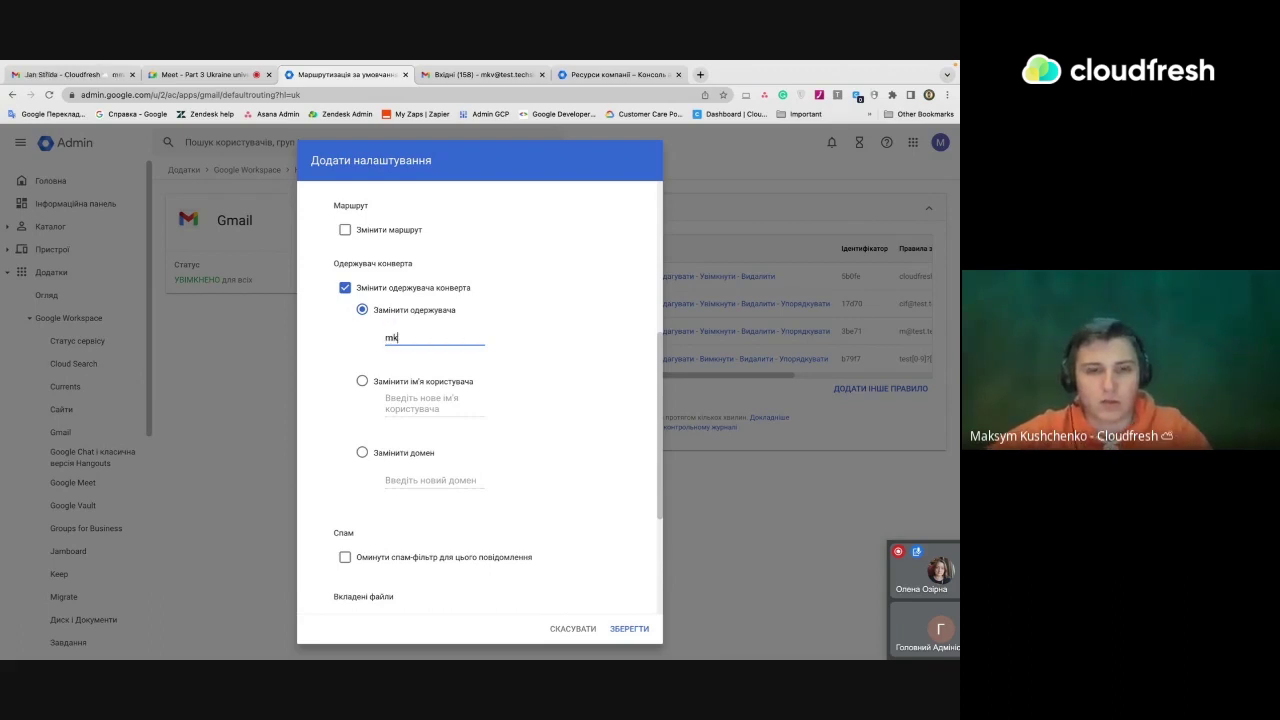
left_click(550, 323)
left_click(414, 336)
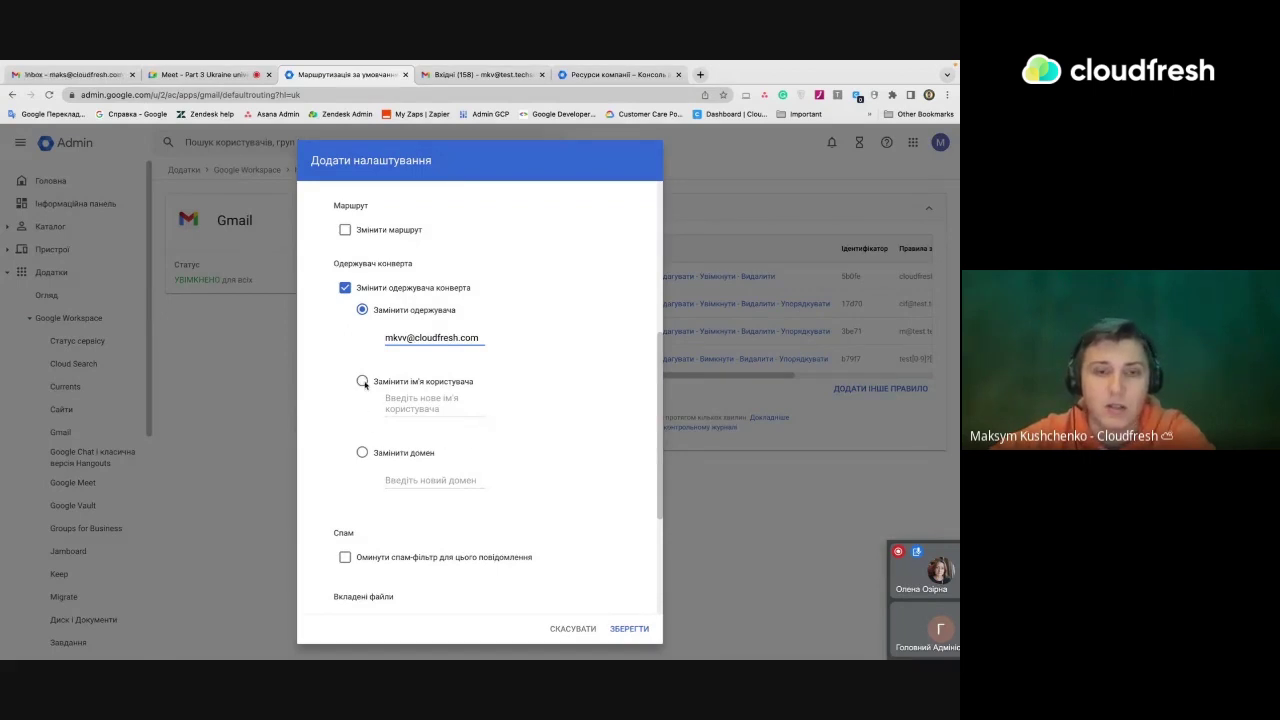
- Disable envelope-recipient change and enable delivering matched mail to additional recipients
left_click(347, 290)
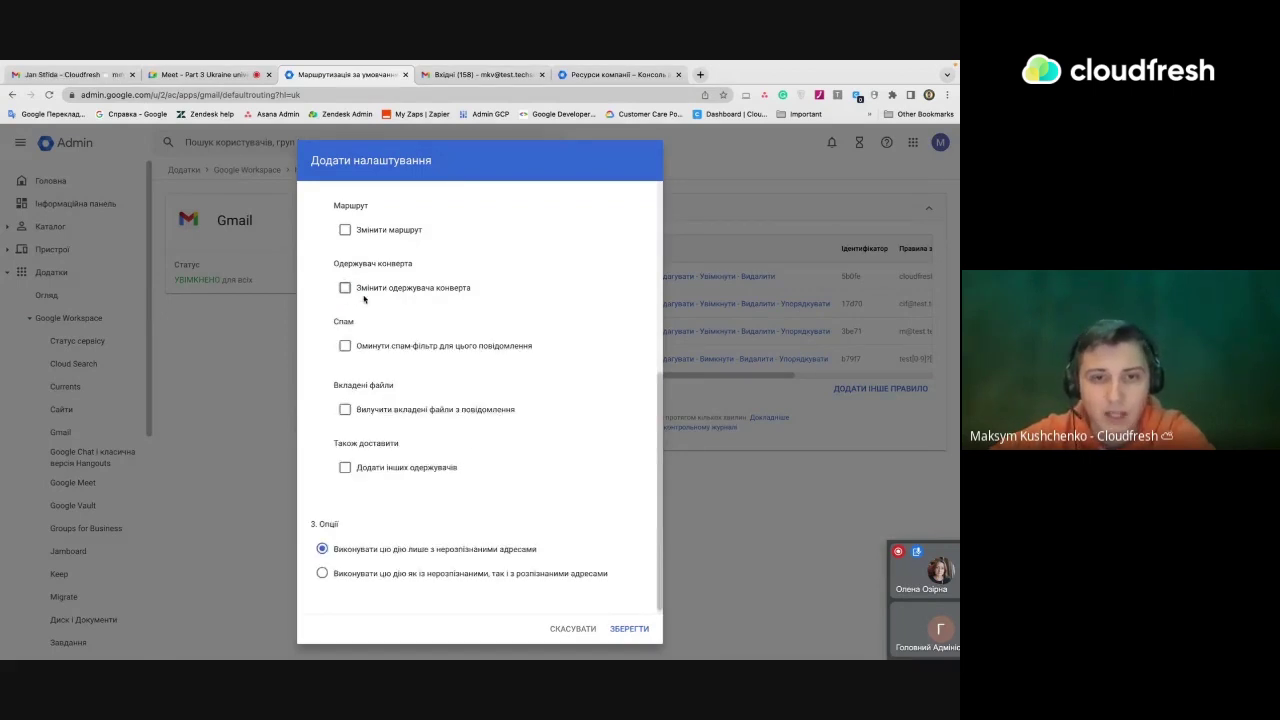
left_click(345, 462)
scroll(433, 407, "down", 2)
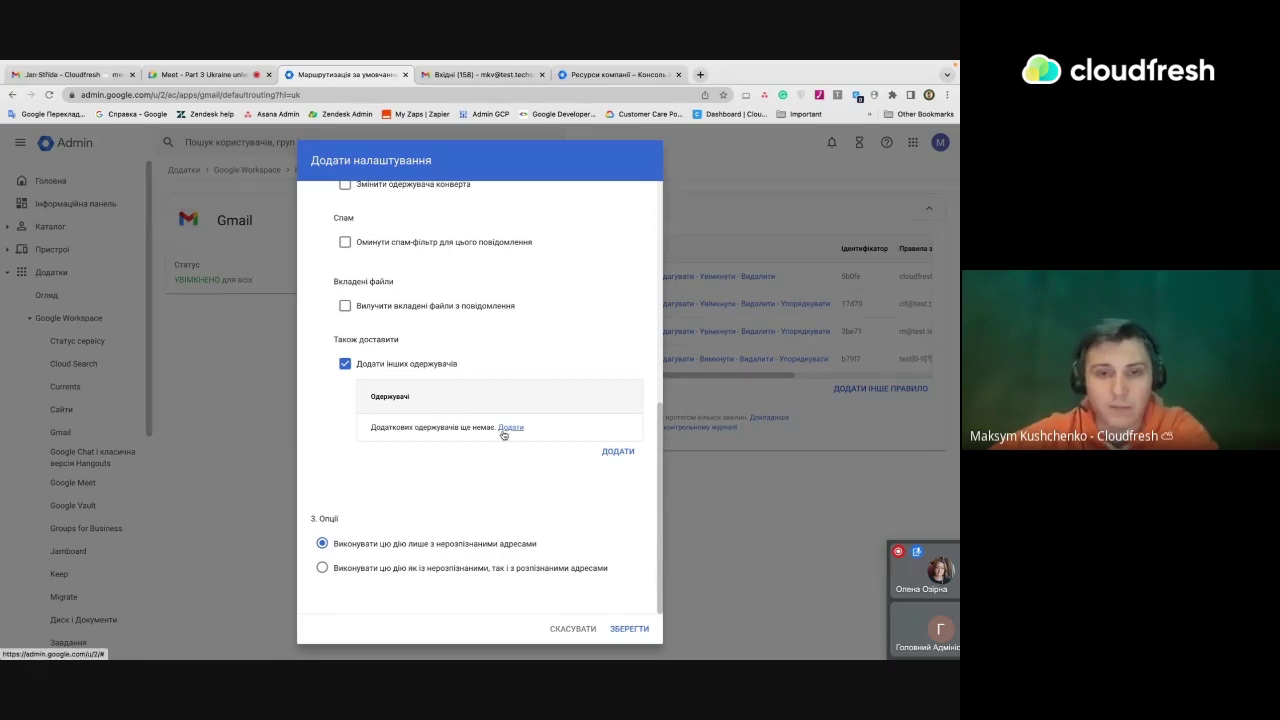
left_click(510, 427)
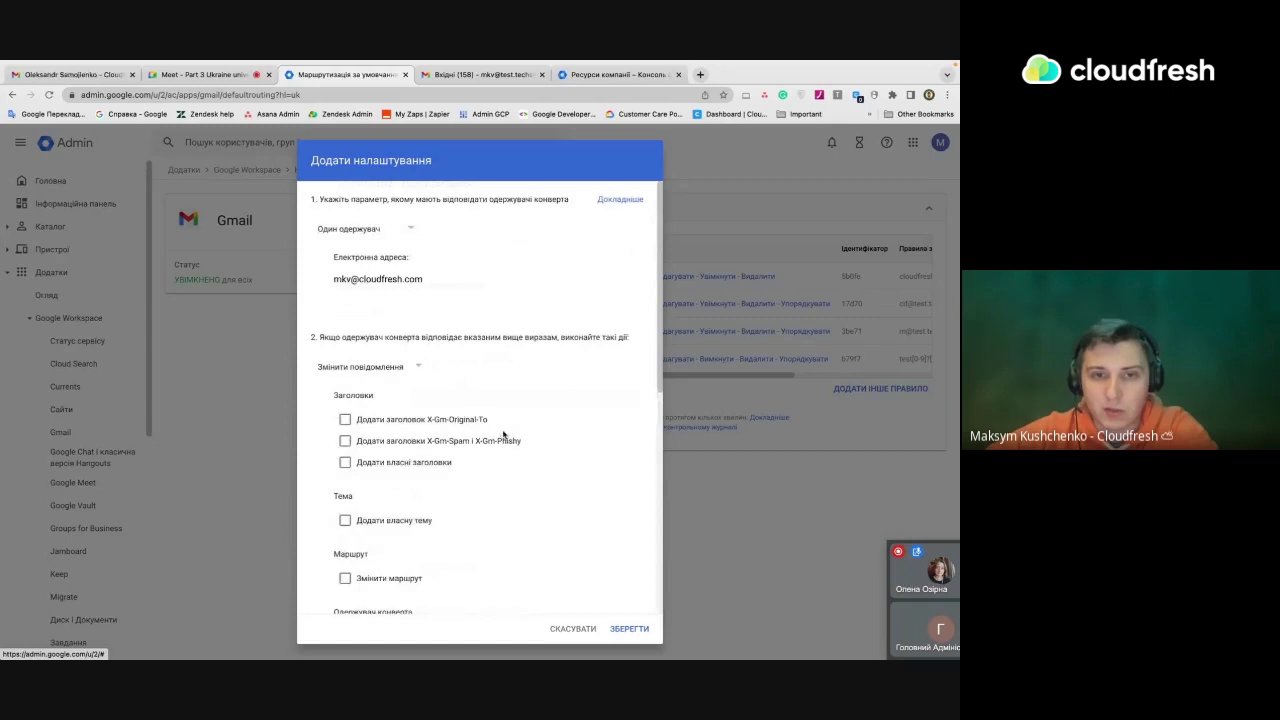
scroll(460, 306, "down", 5)
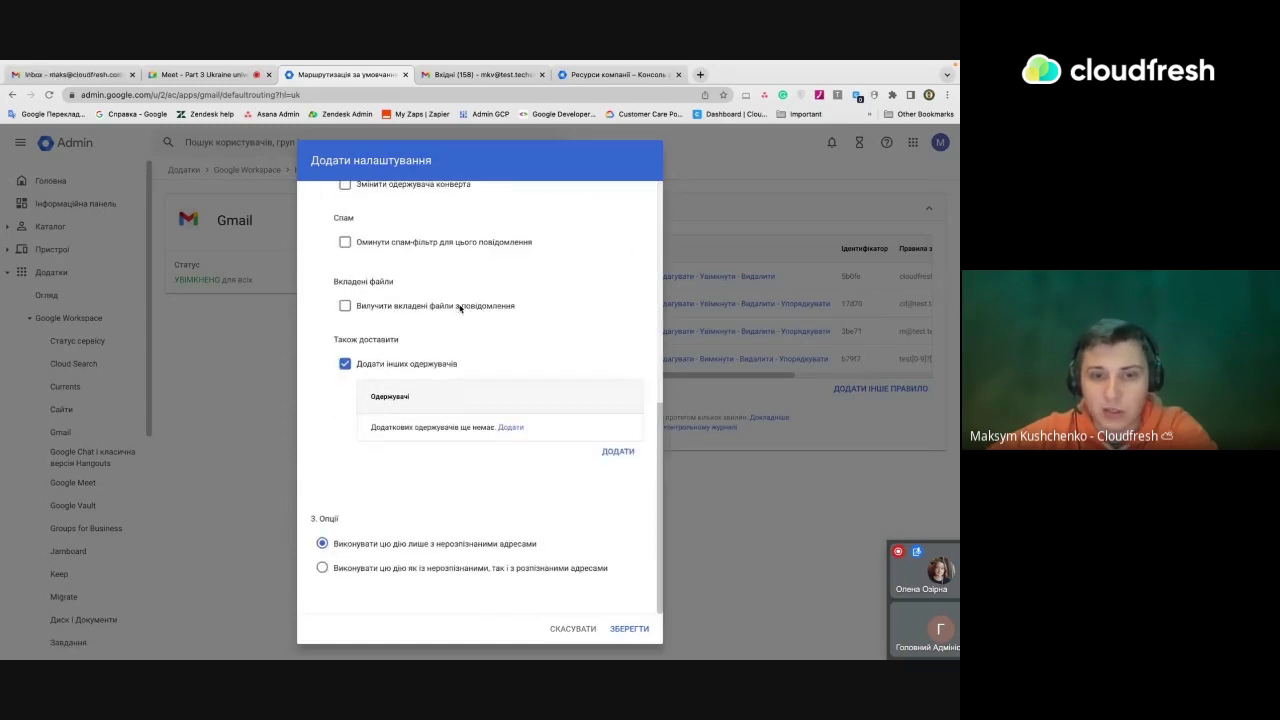
left_click_drag(333, 338, 406, 339)
left_click(406, 339)
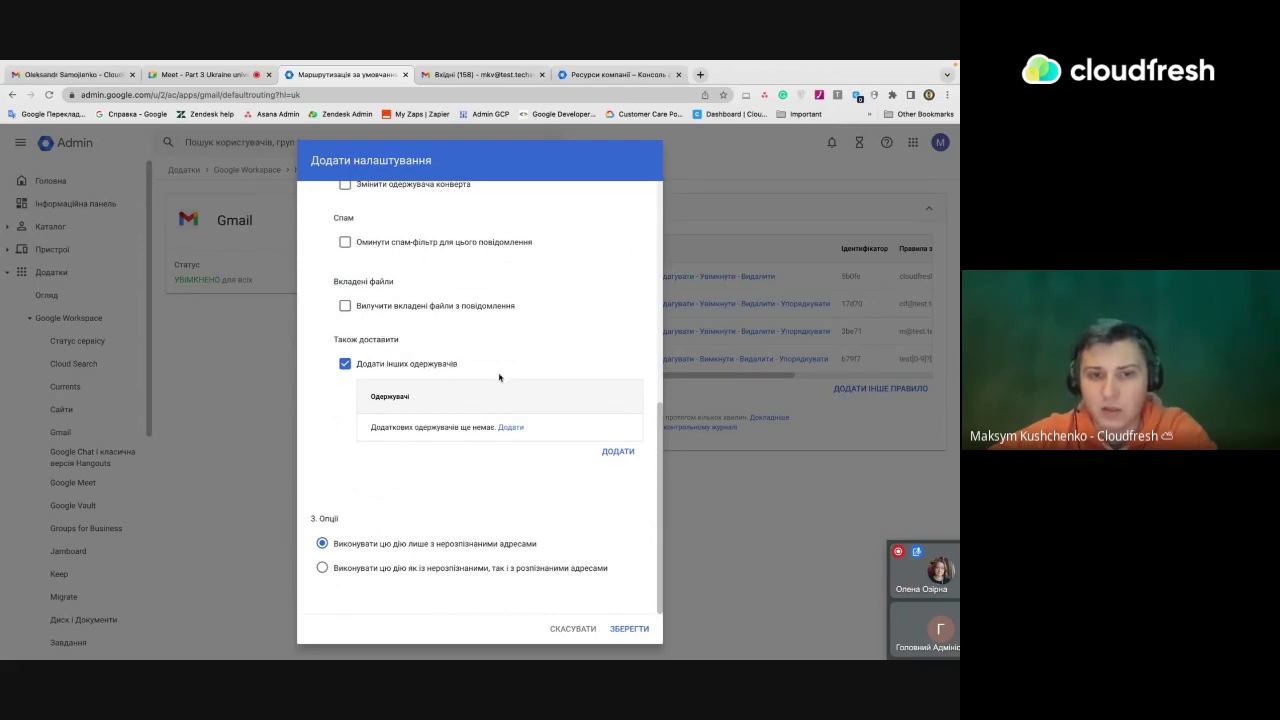
- Add the extra recipient's e-mail address to the also-deliver list and save it
left_click(507, 428)
left_click(443, 411)
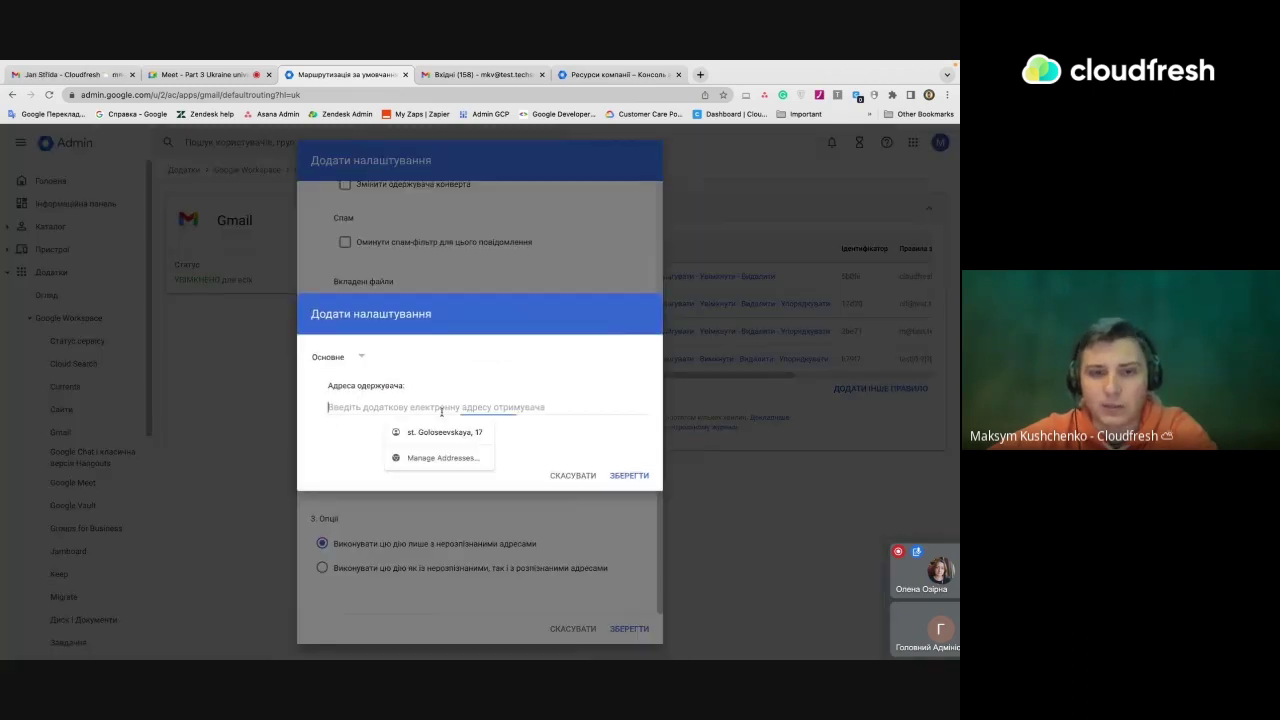
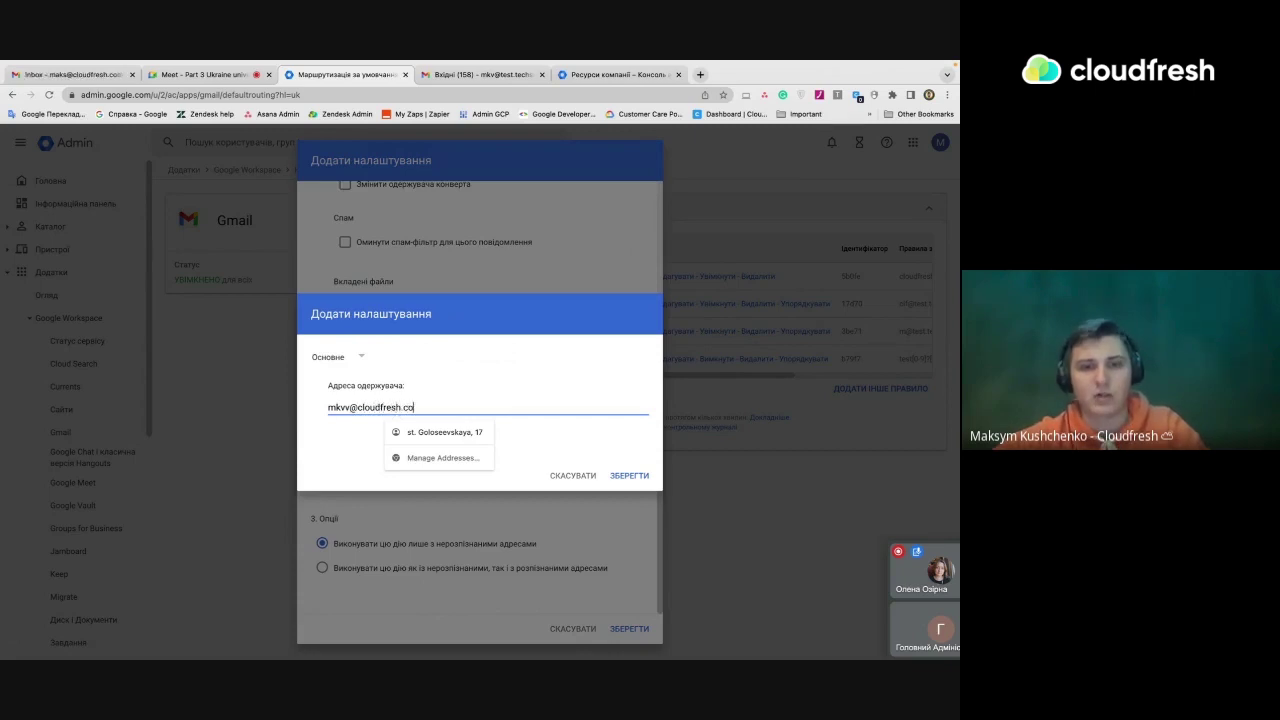
left_click(575, 383)
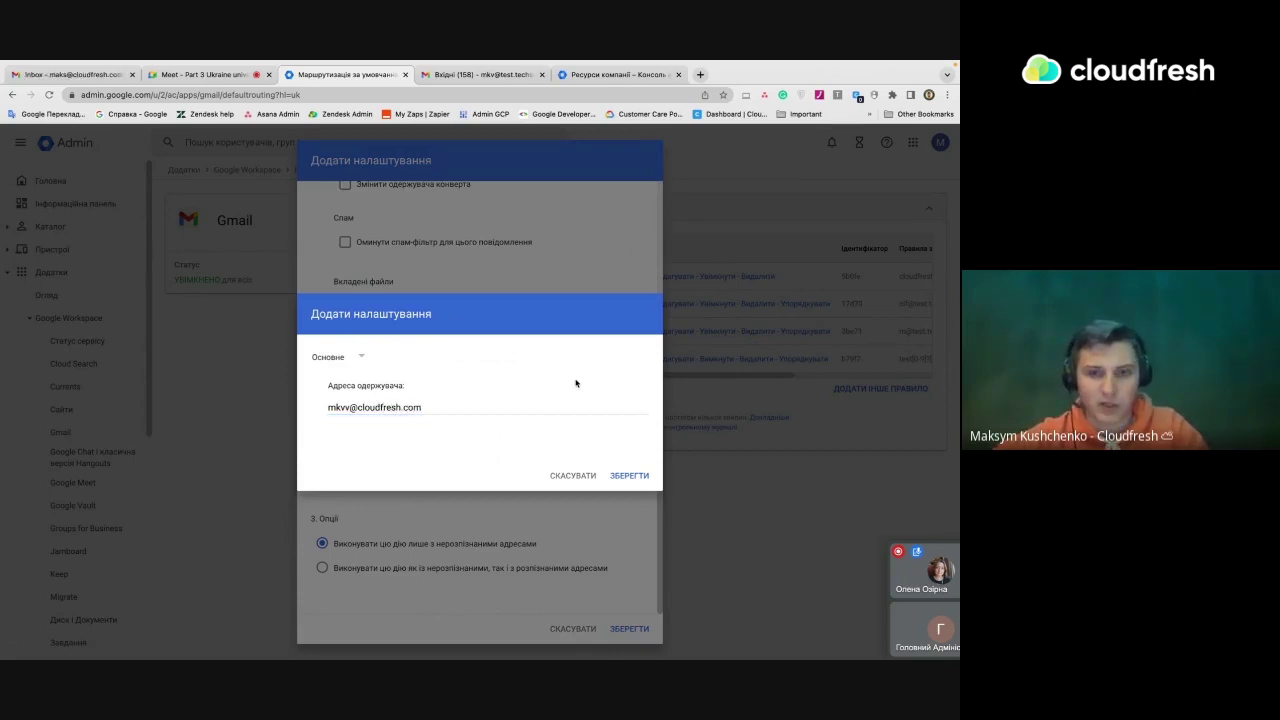
left_click(622, 478)
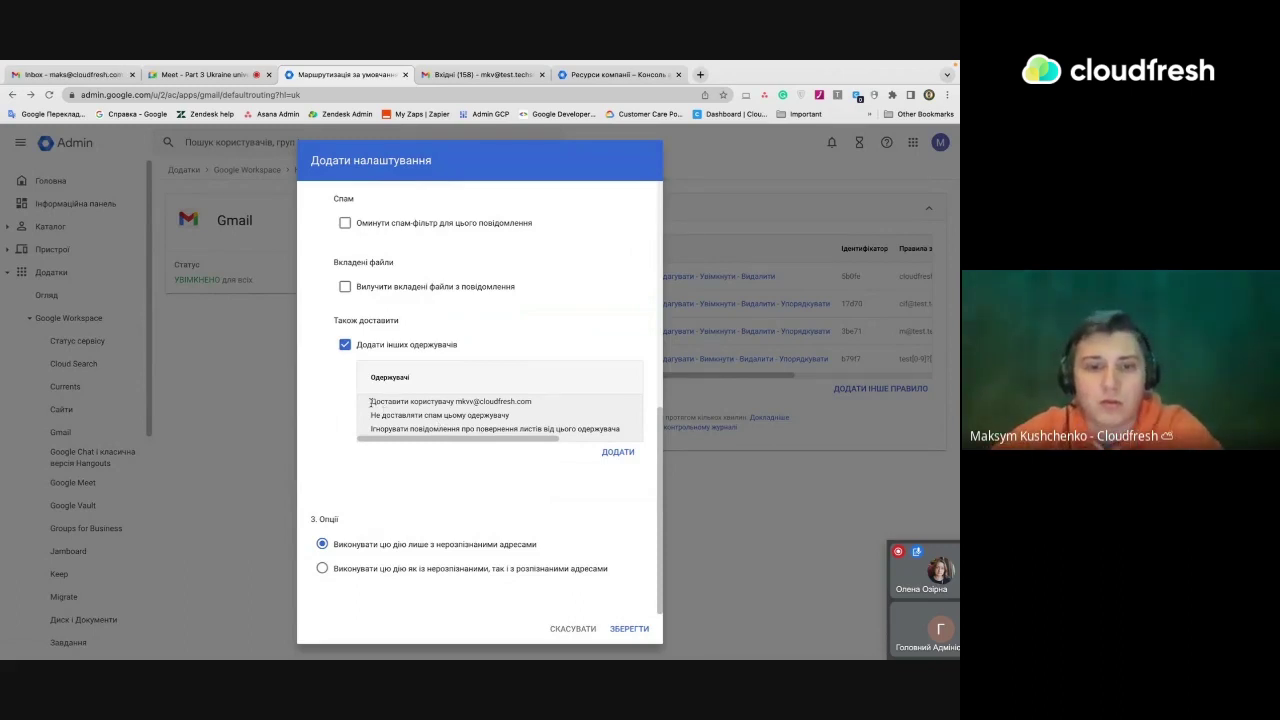
- Review the added recipient and matched envelope address, then begin adding a second recipient
left_click_drag(370, 402, 541, 415)
left_click(541, 415)
scroll(541, 415, "up", 10)
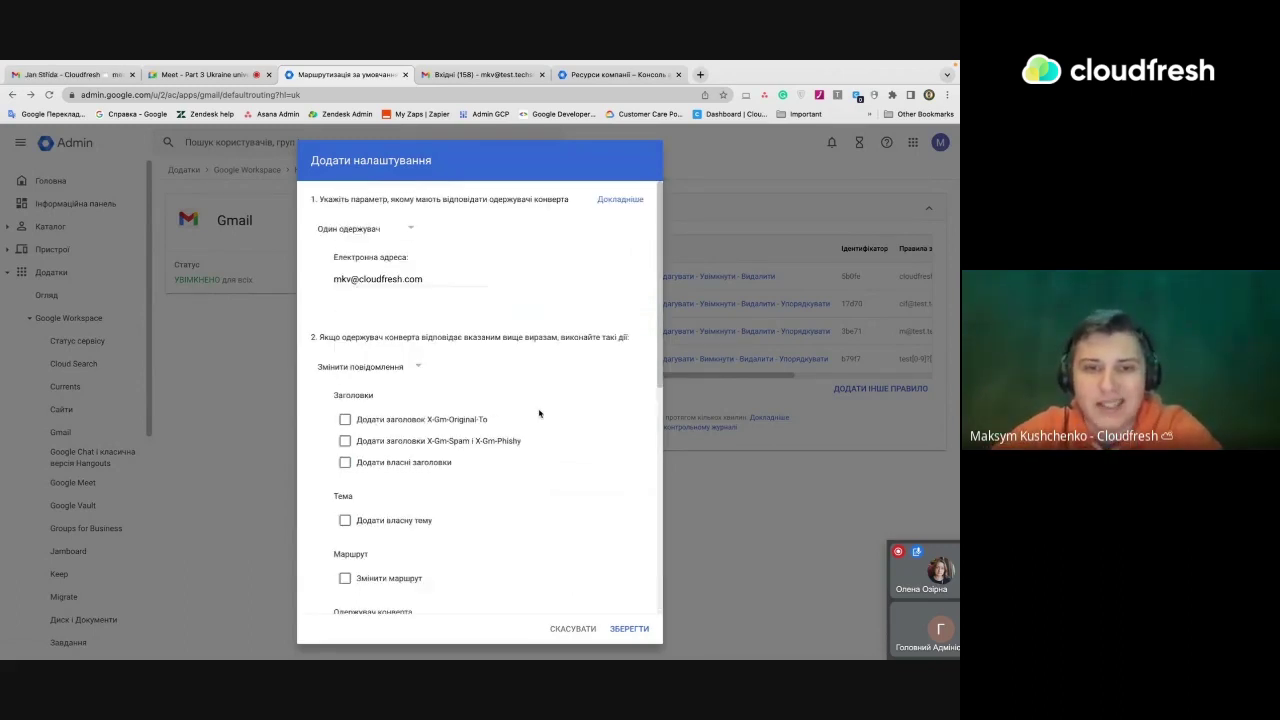
triple_click(381, 281)
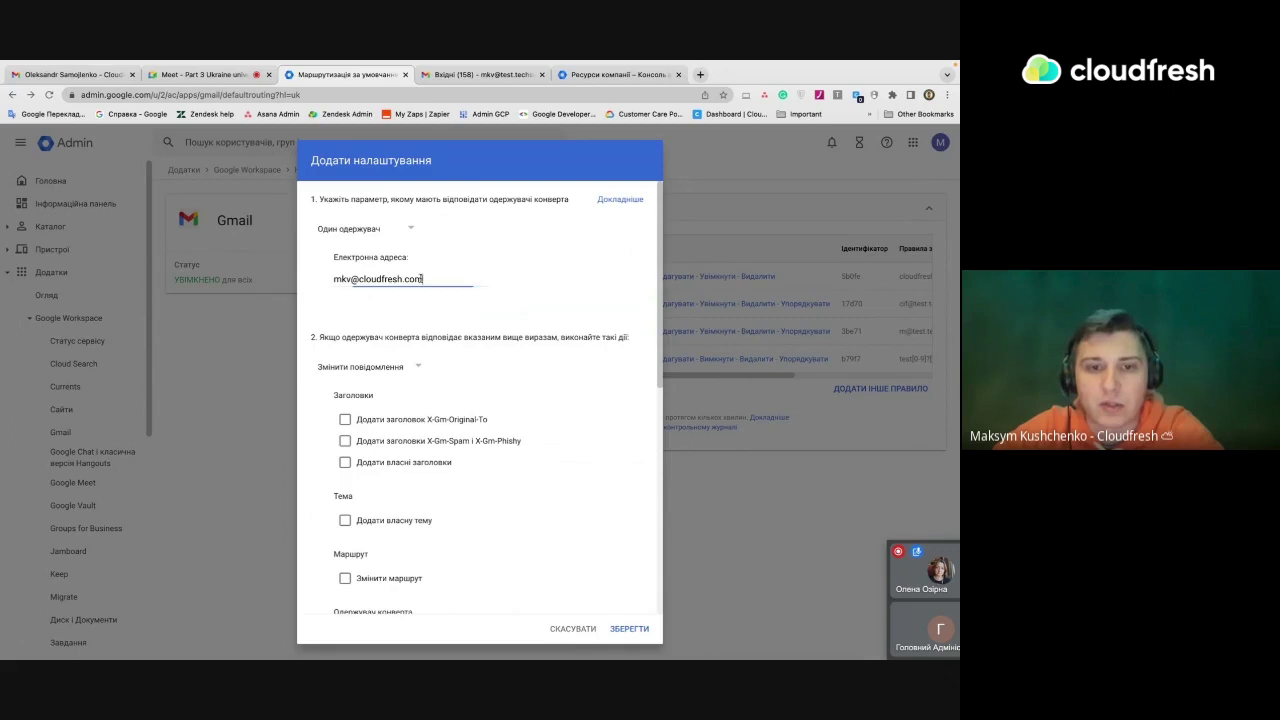
left_click(476, 299)
scroll(476, 299, "down", 10)
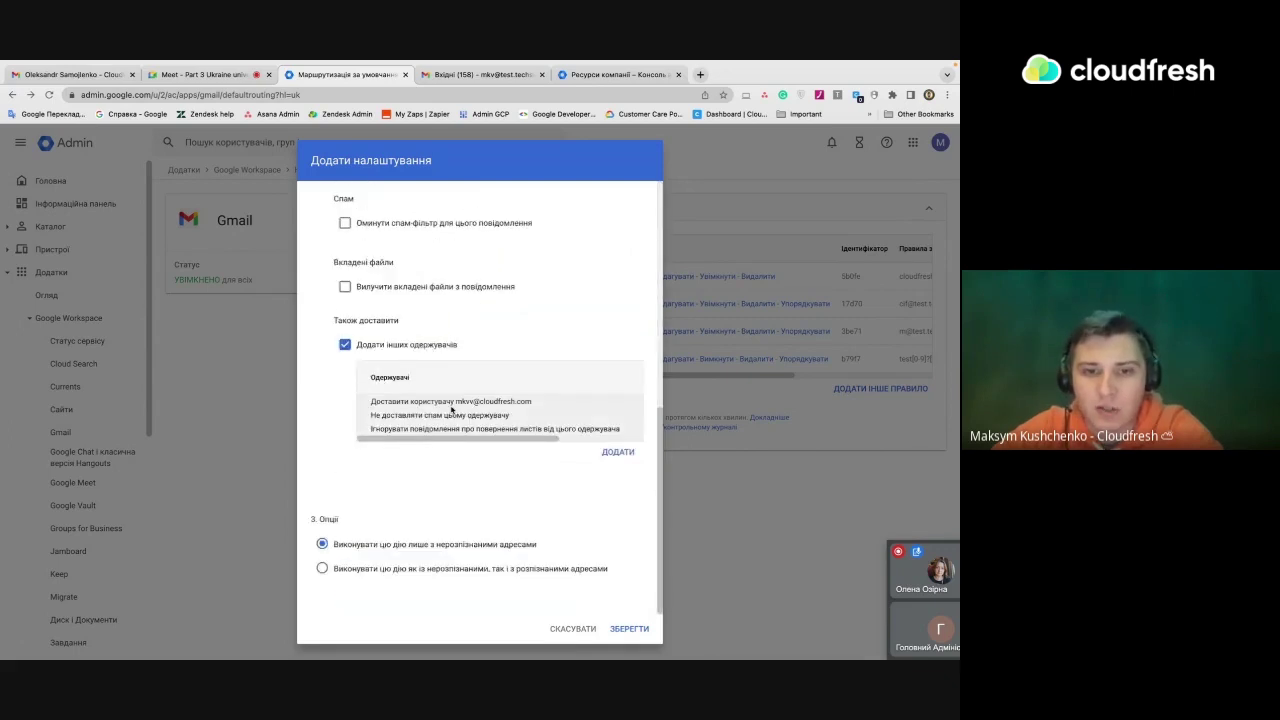
left_click_drag(457, 401, 540, 401)
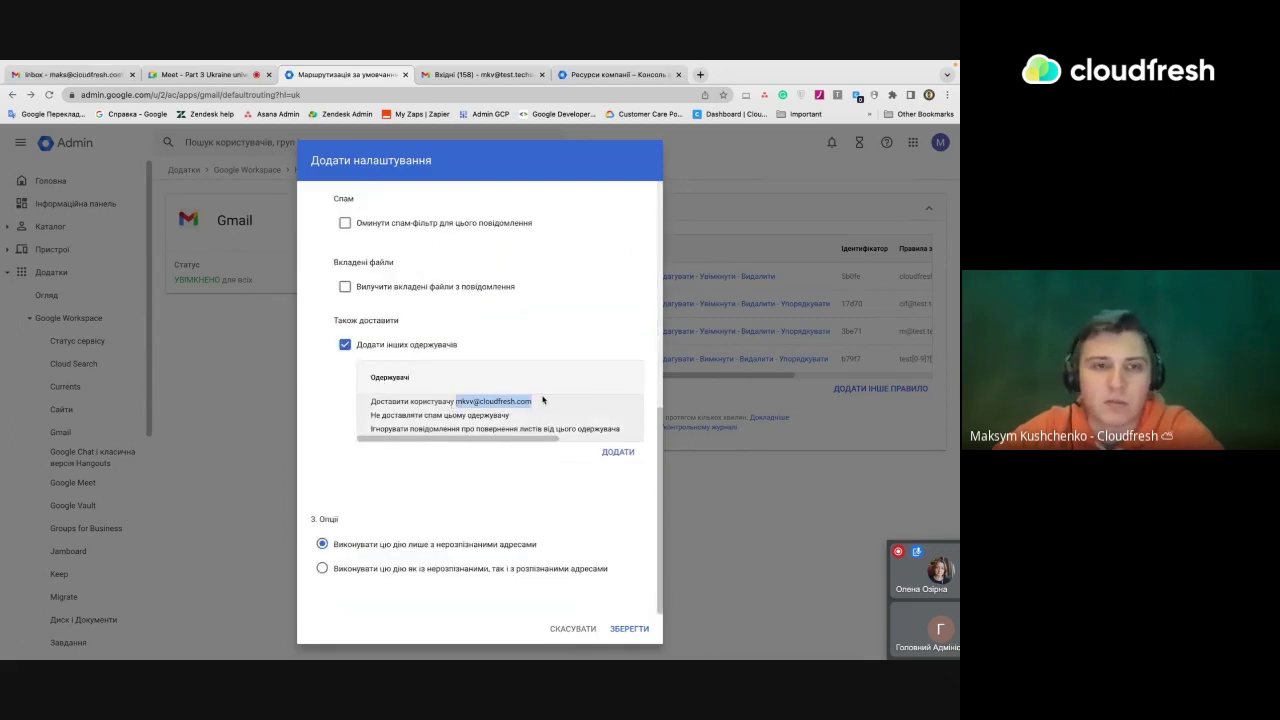
left_click(543, 400)
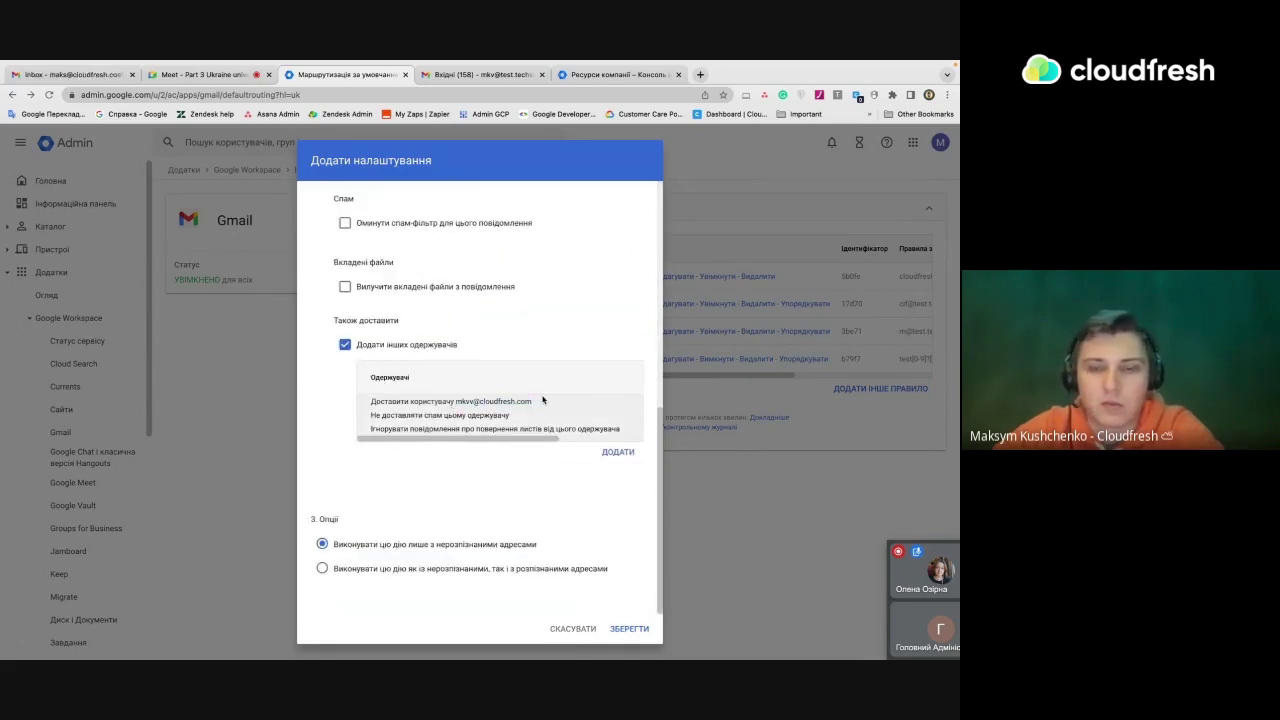
left_click(618, 452)
- Add a second additional recipient e-mail address to the also-deliver list and save it
left_click(450, 408)
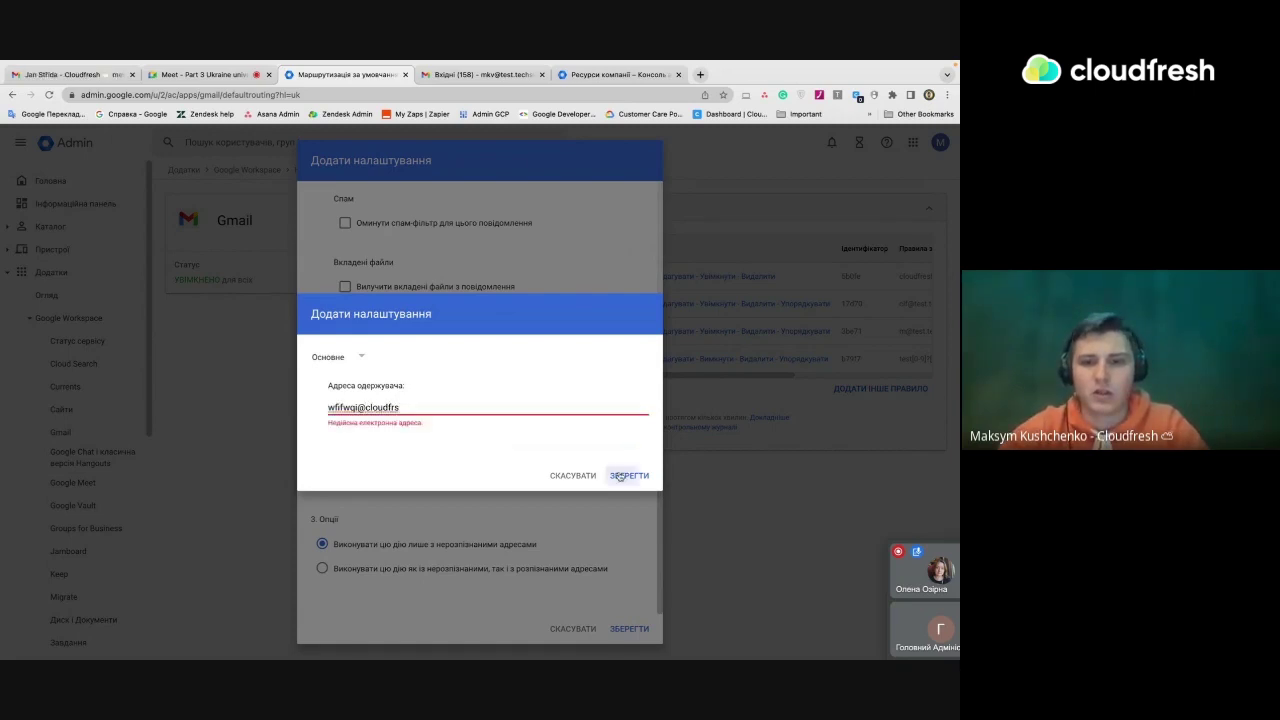
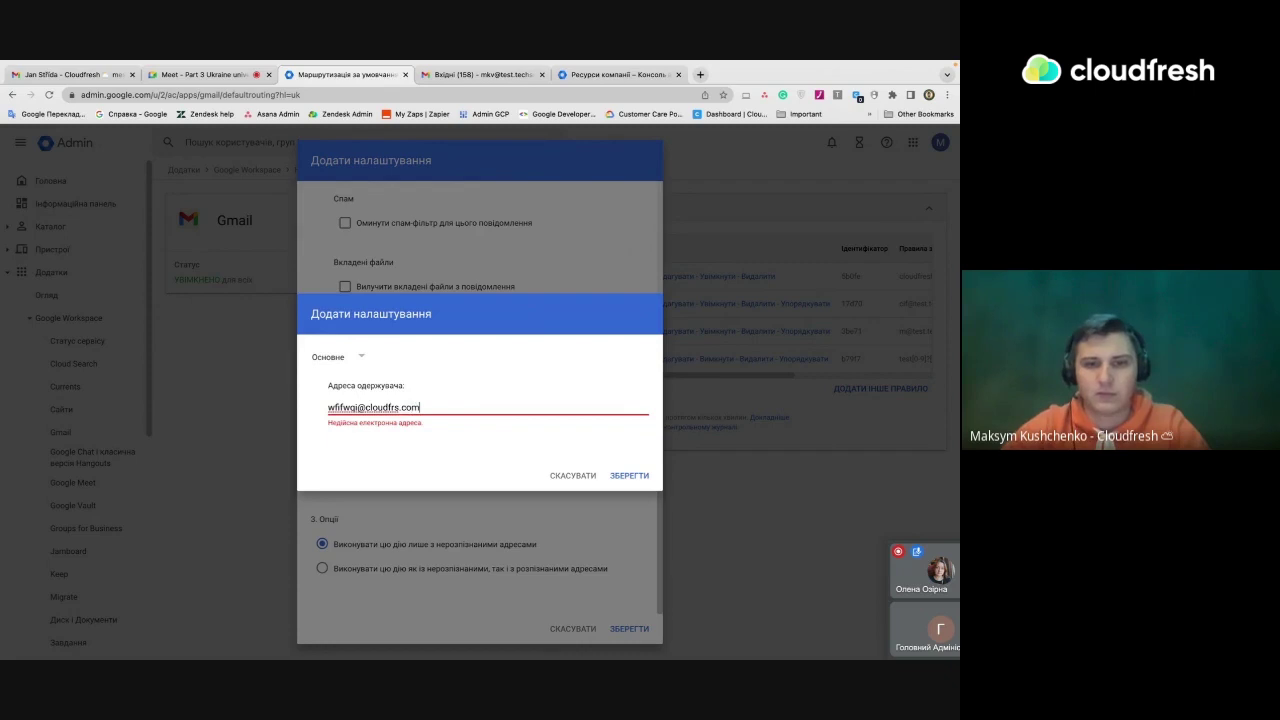
left_click(627, 476)
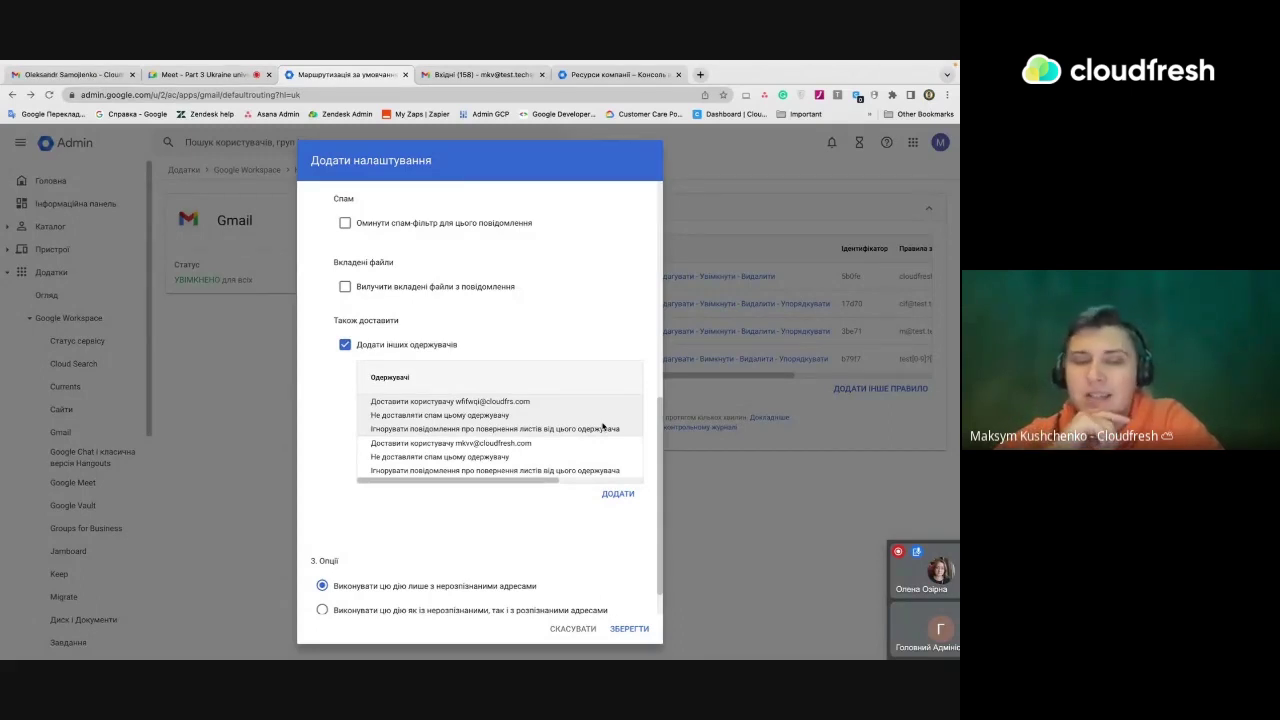
- Review the routing setting dialog, including the envelope recipient address field
scroll(602, 426, "up", 10)
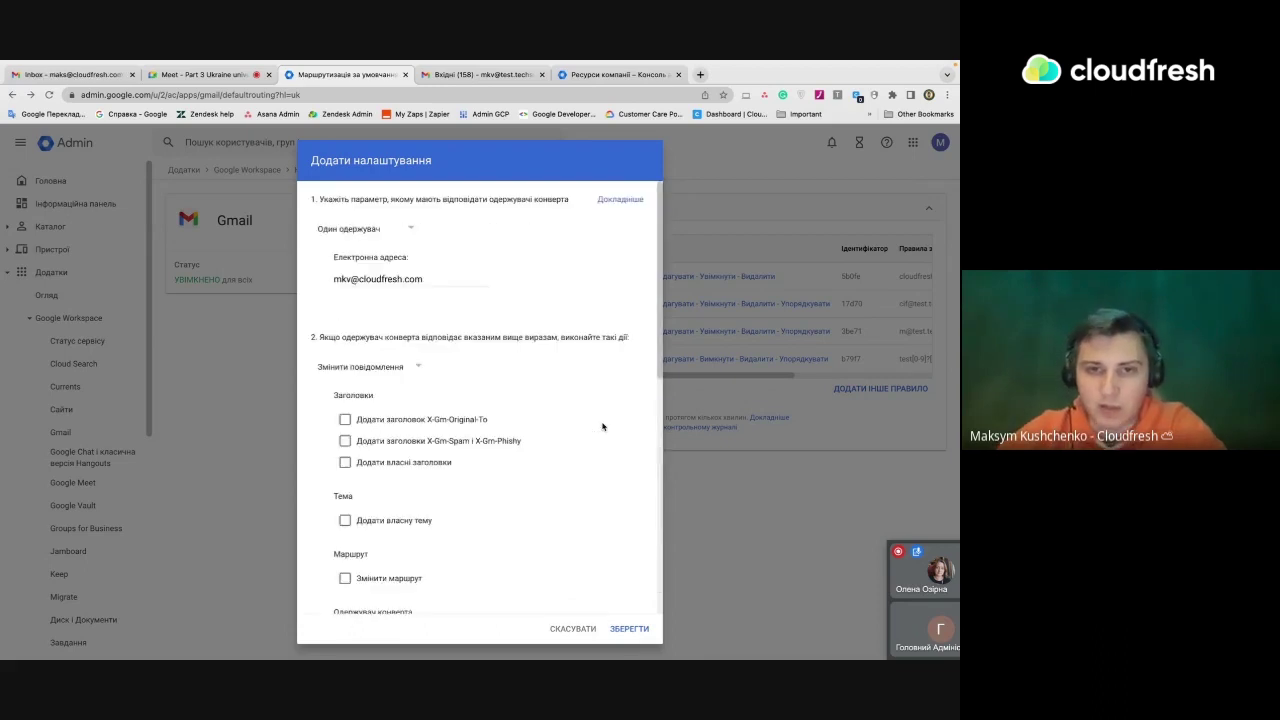
scroll(602, 426, "down", 8)
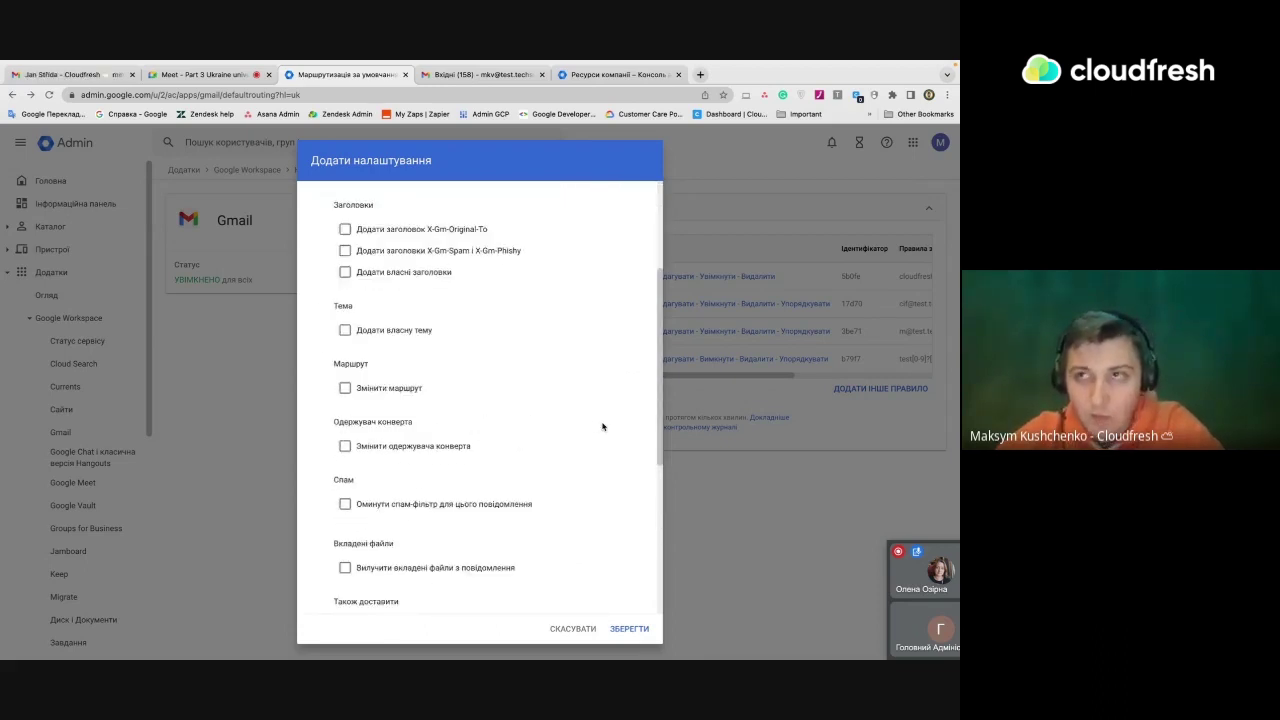
scroll(602, 426, "down", 1)
scroll(602, 426, "down", 2)
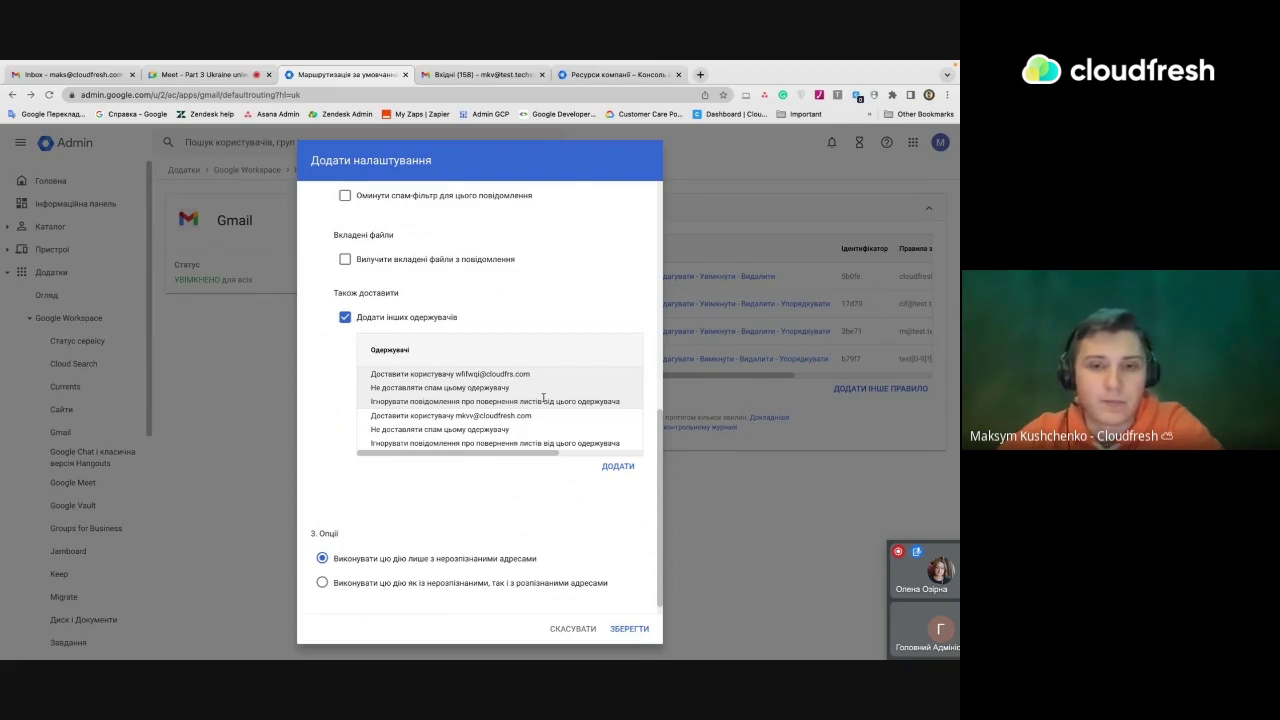
scroll(480, 399, "up", 10)
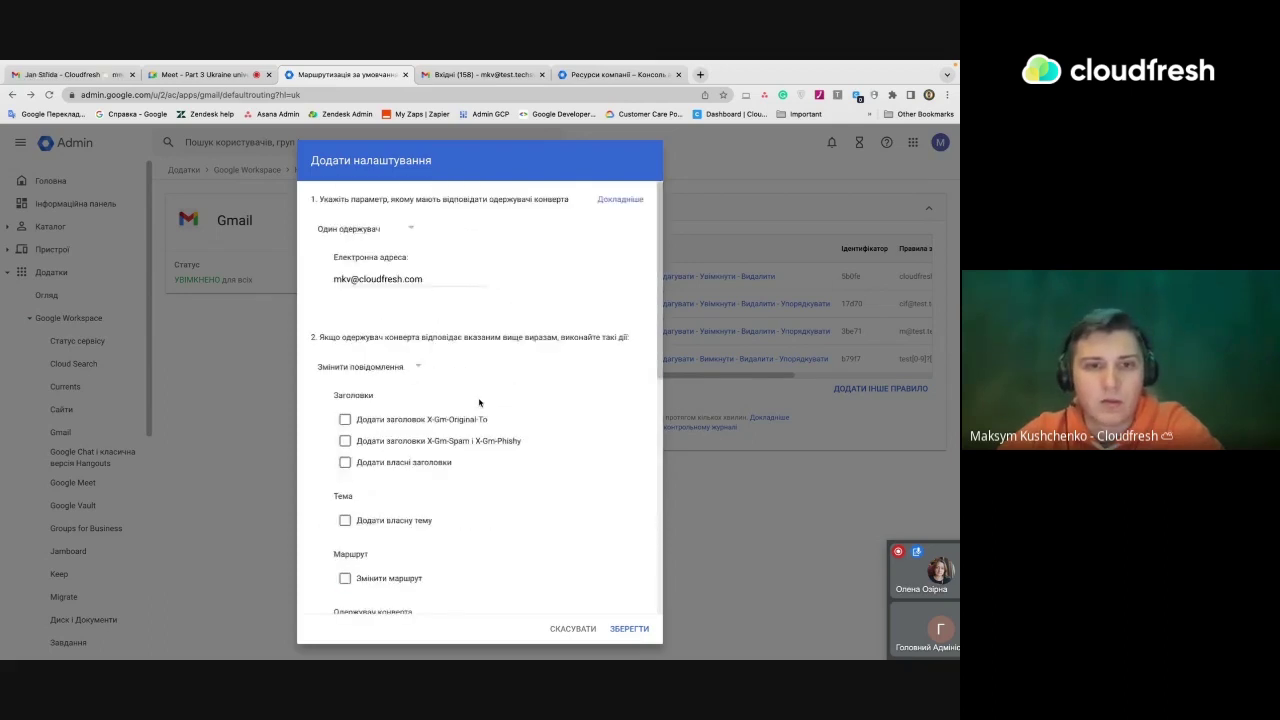
scroll(517, 277, "down", 8)
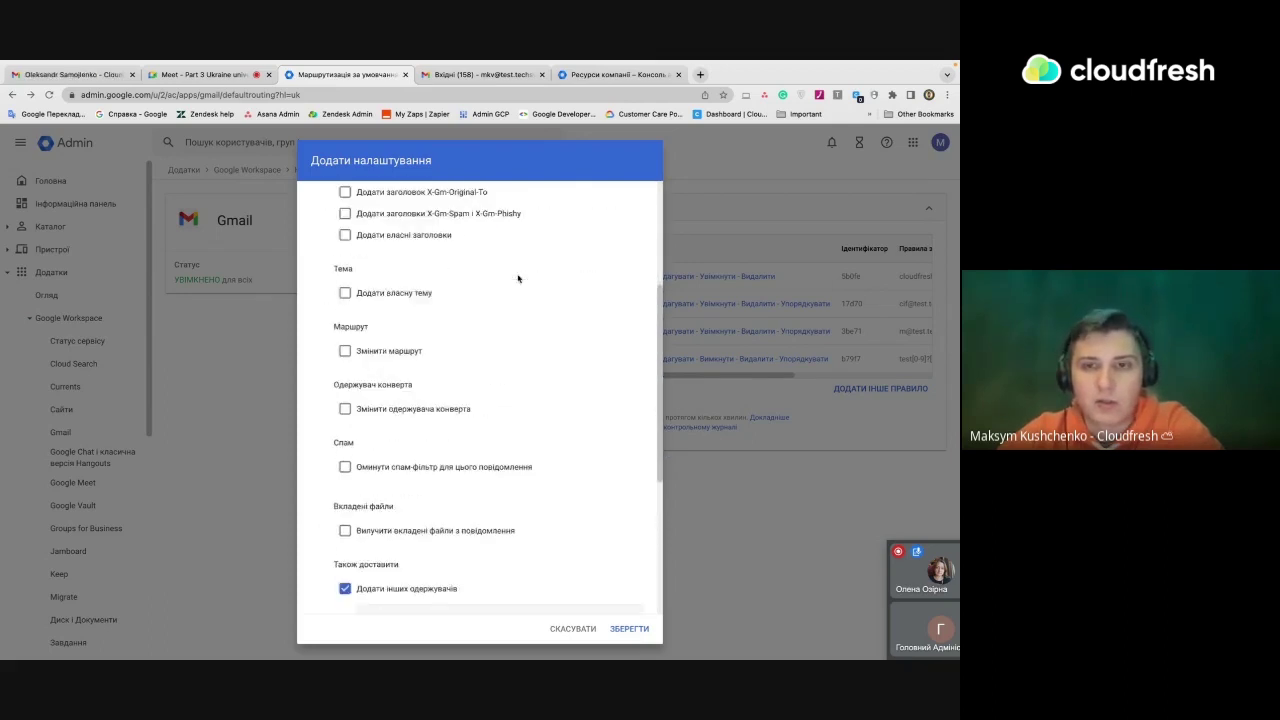
scroll(517, 278, "down", 1)
scroll(517, 278, "up", 10)
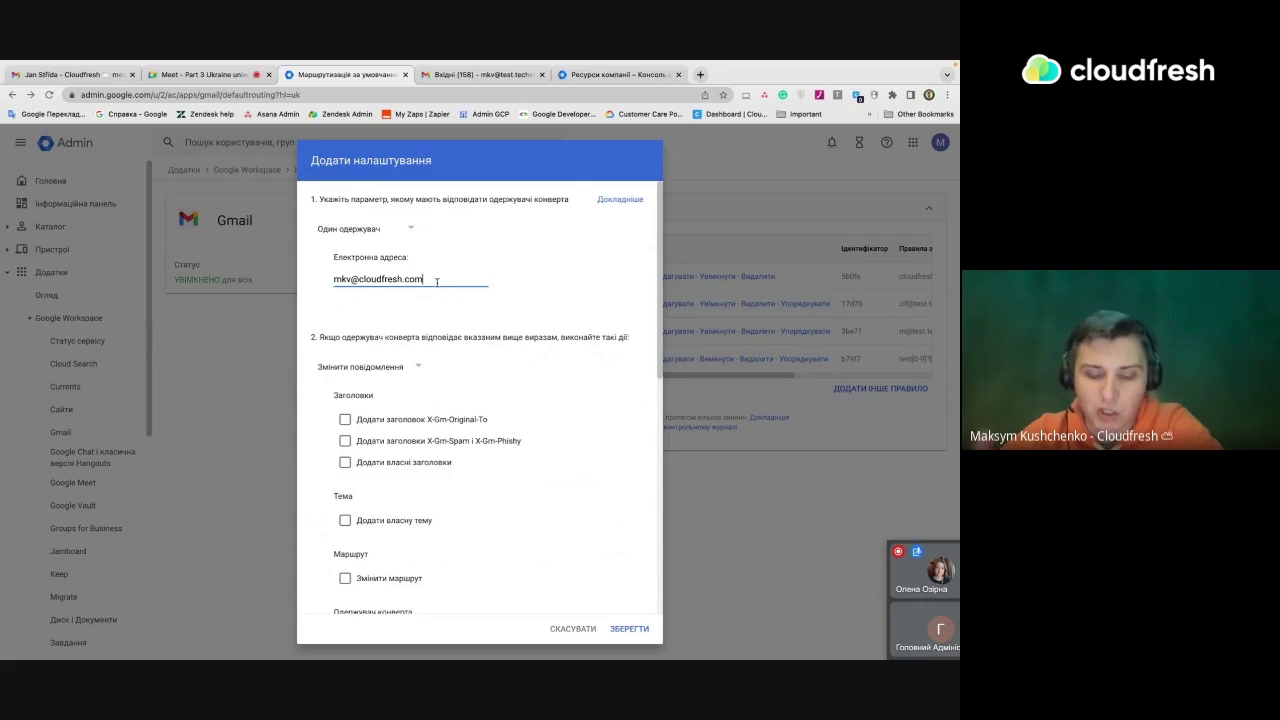
key("alt+shift+Left")
key("alt+shift+Left")
key("alt+shift+Left")
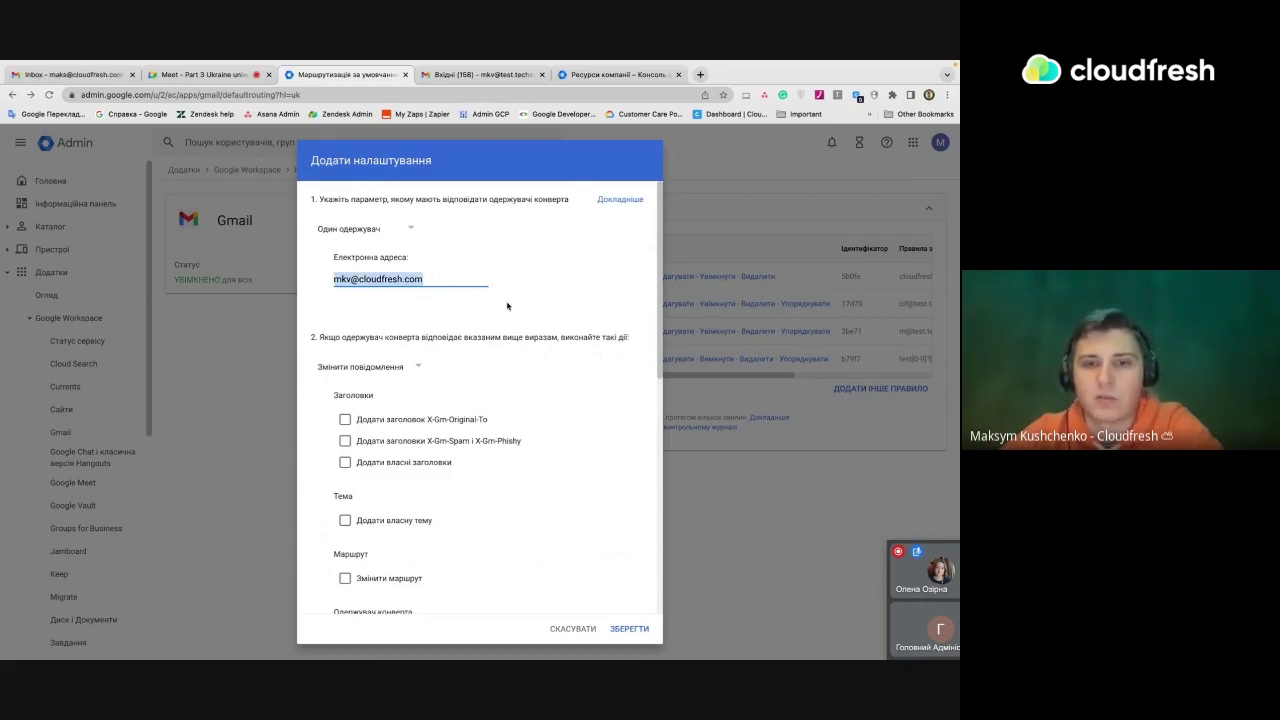
left_click(507, 305)
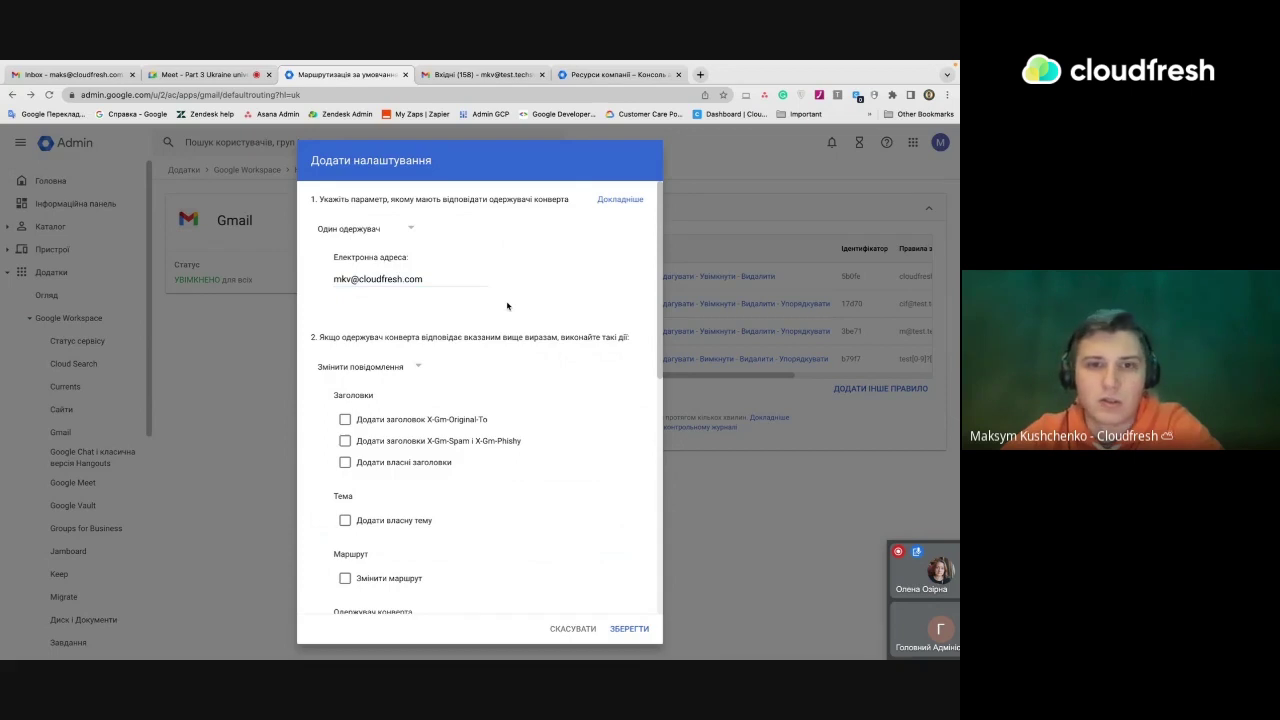
left_click(470, 284)
scroll(569, 368, "down", 2)
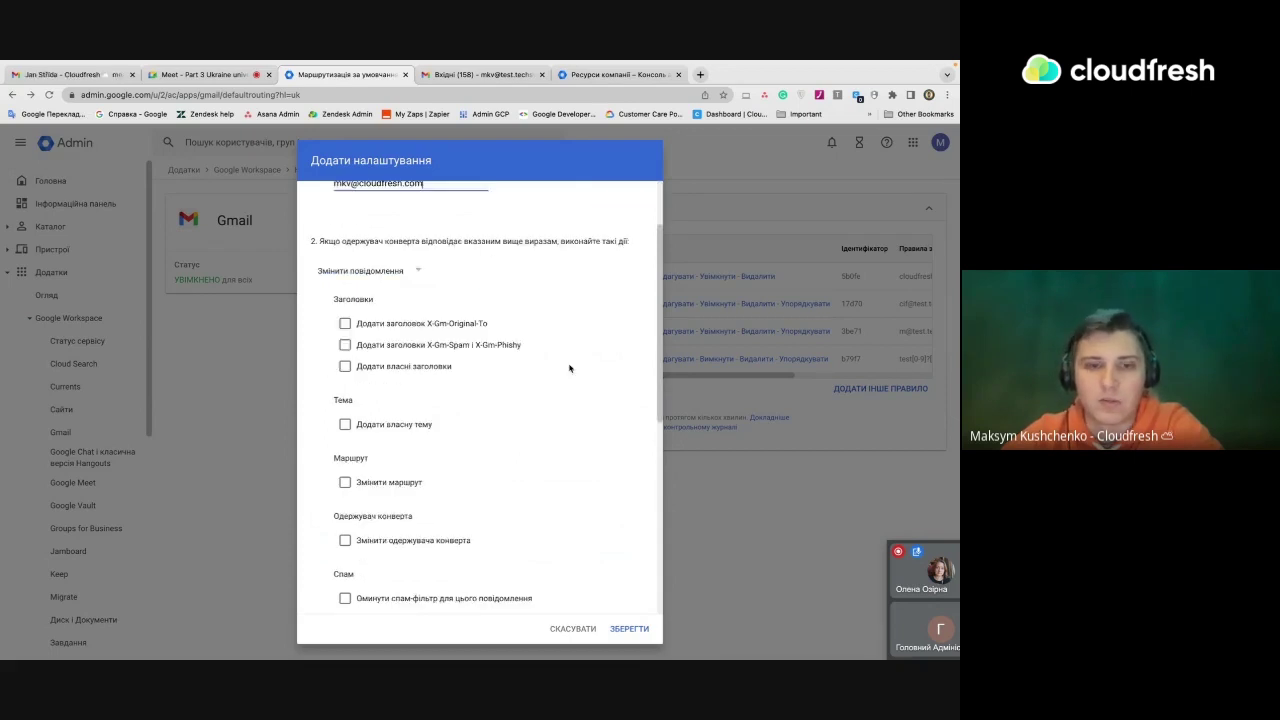
scroll(569, 368, "down", 8)
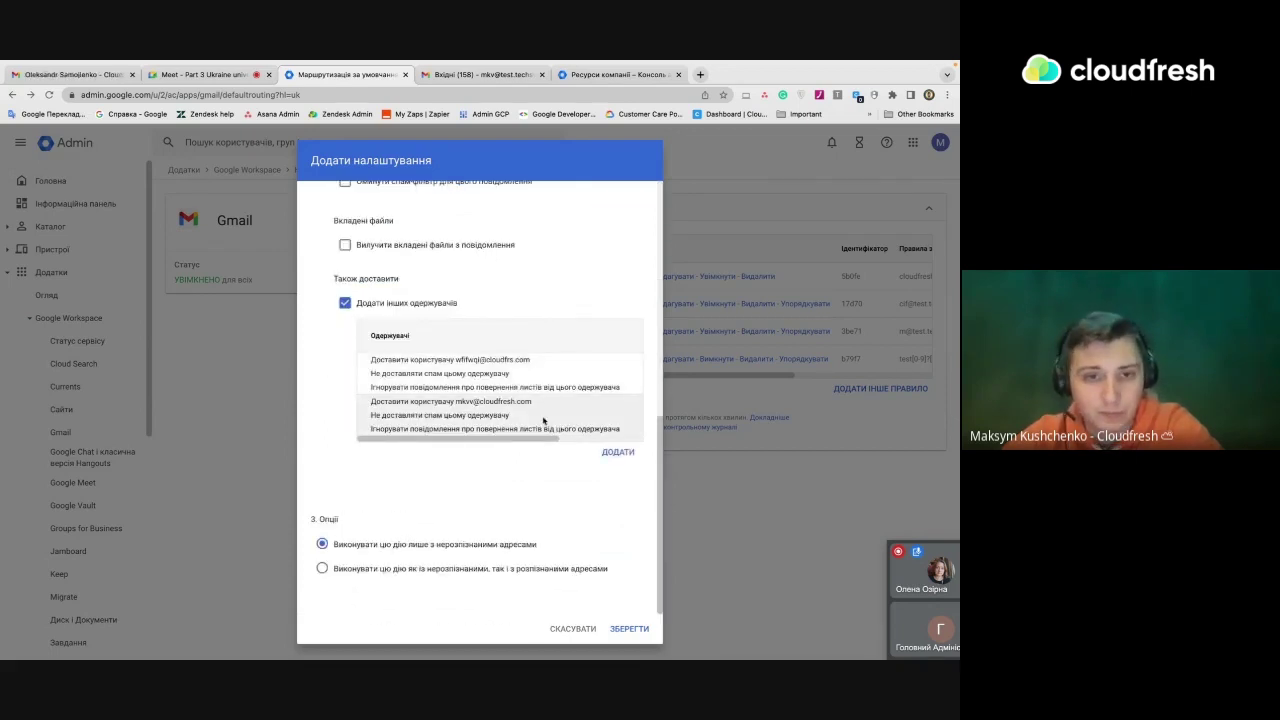
- Add a third additional recipient address and look over the recipient fields
left_click(605, 452)
left_click(460, 408)
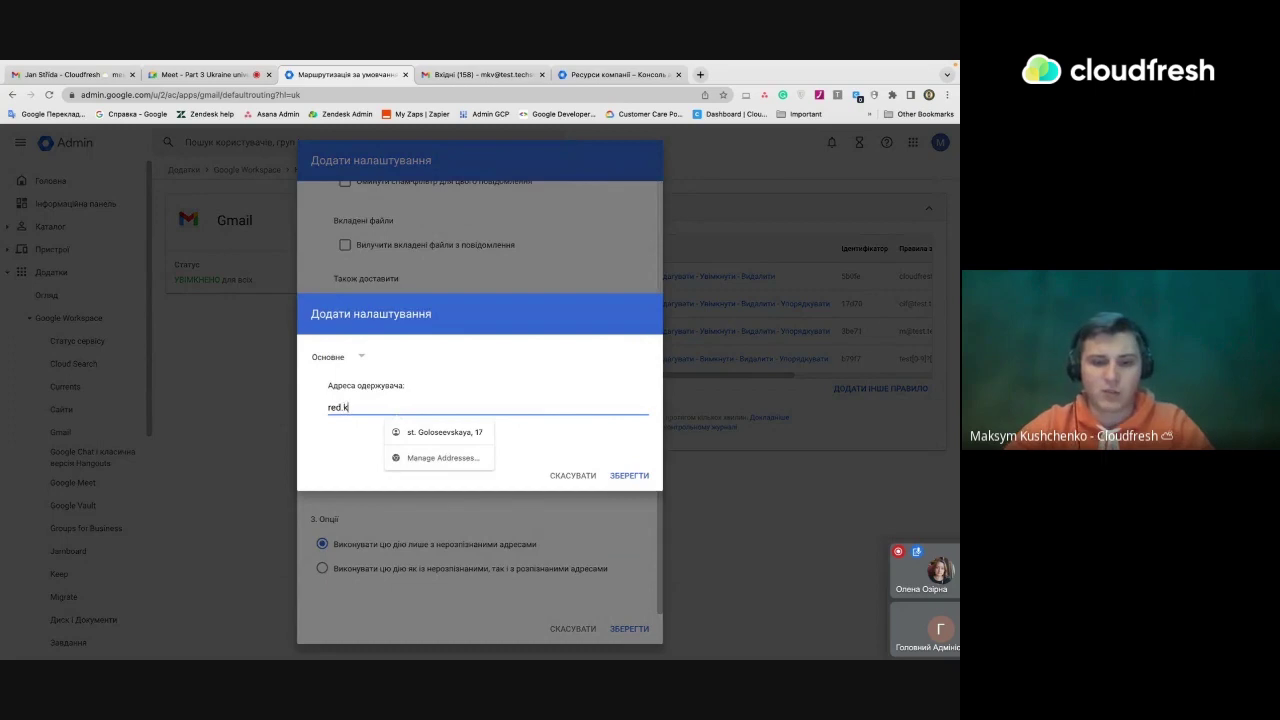
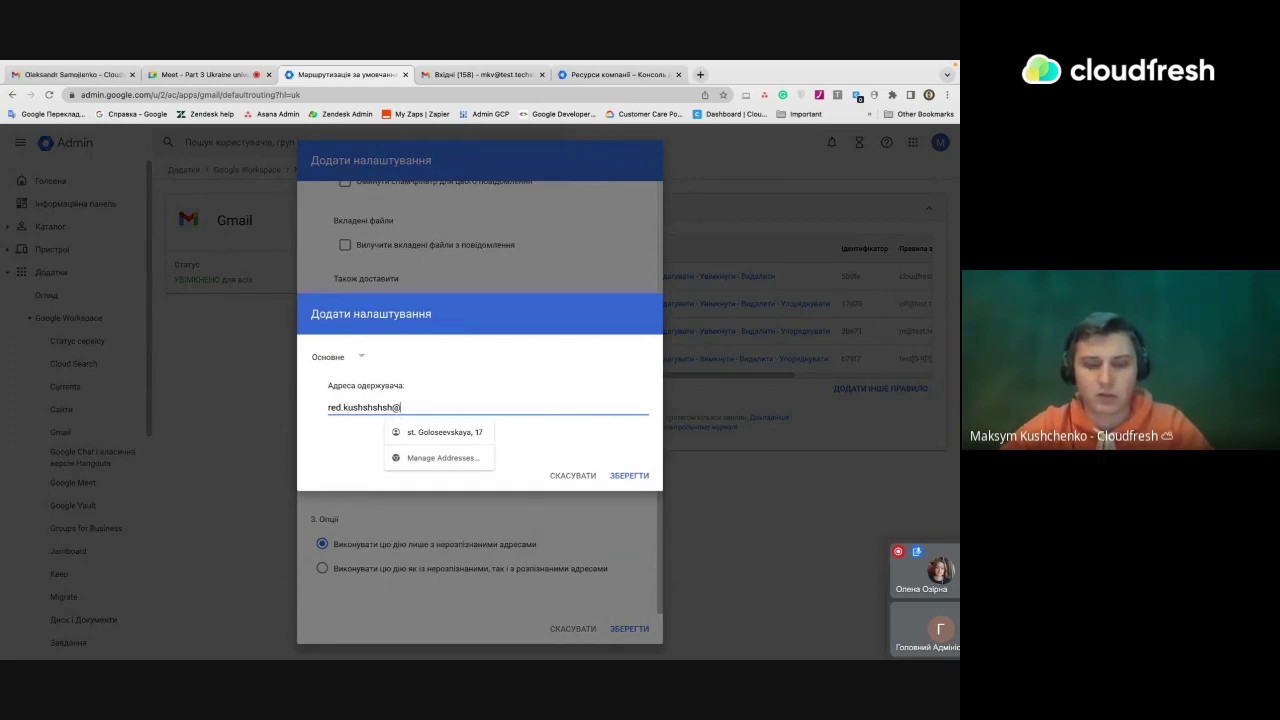
left_click(540, 377)
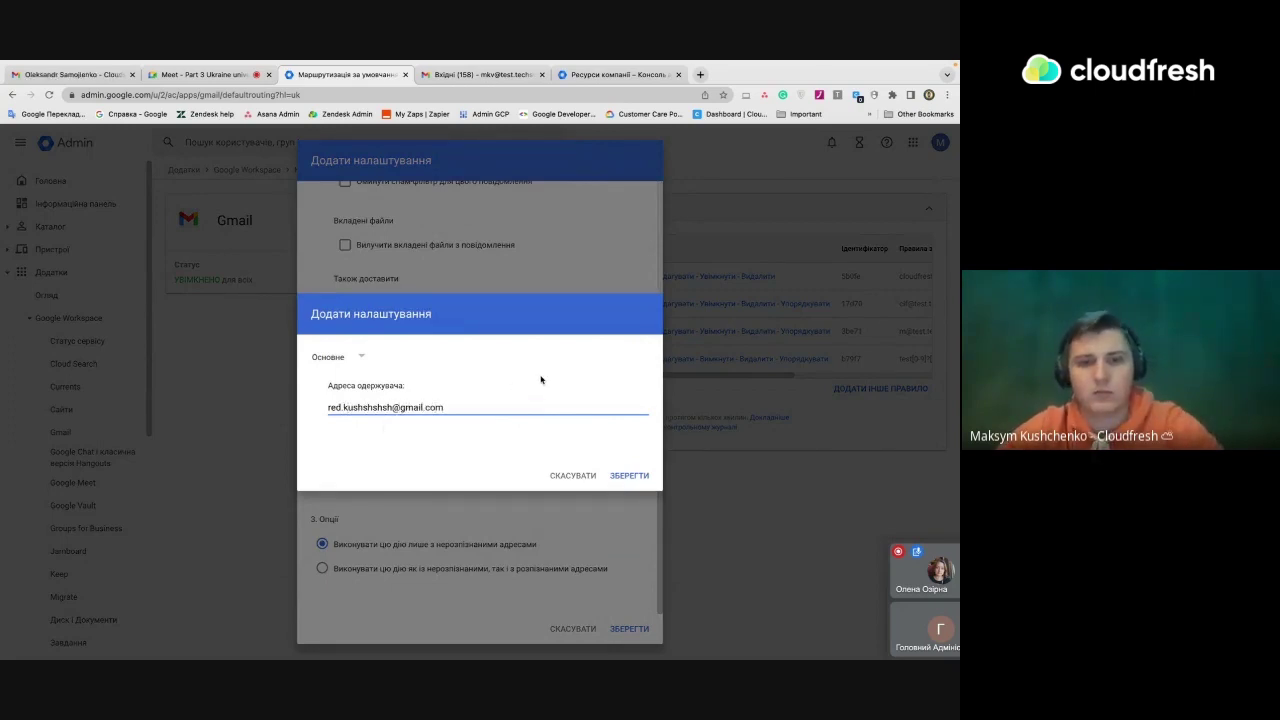
left_click(627, 477)
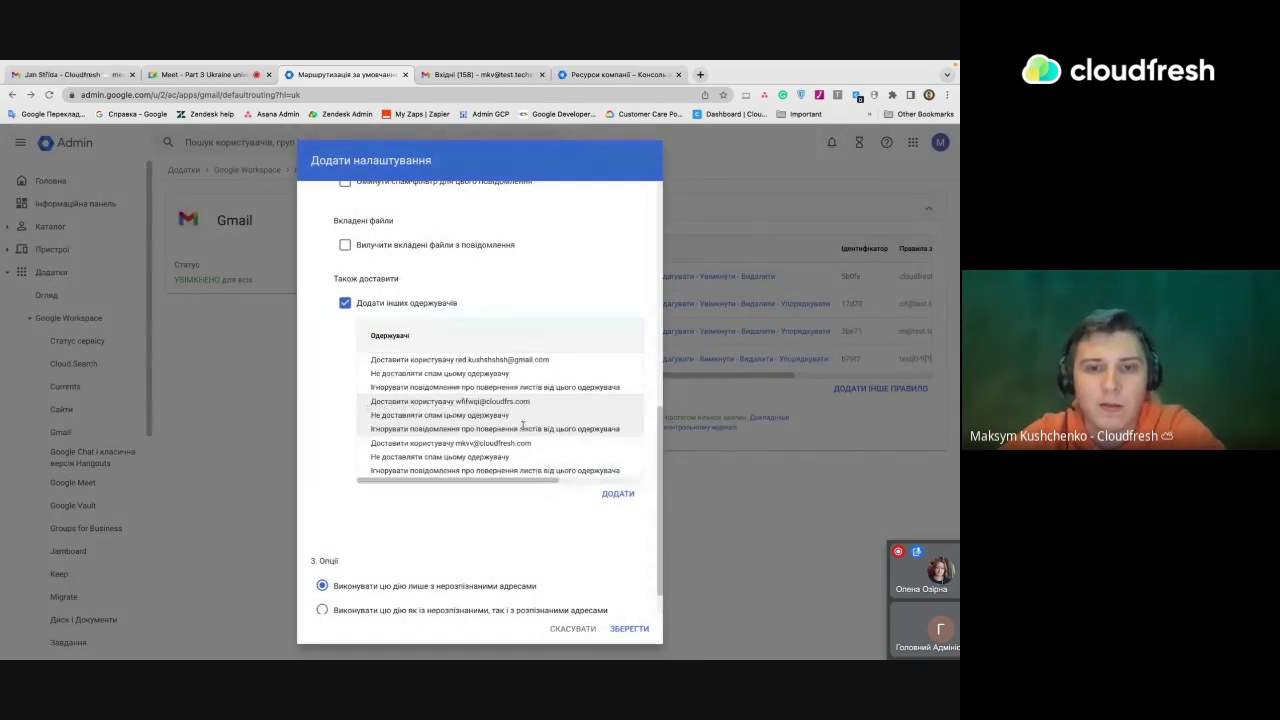
scroll(540, 408, "up", 10)
left_click(426, 281)
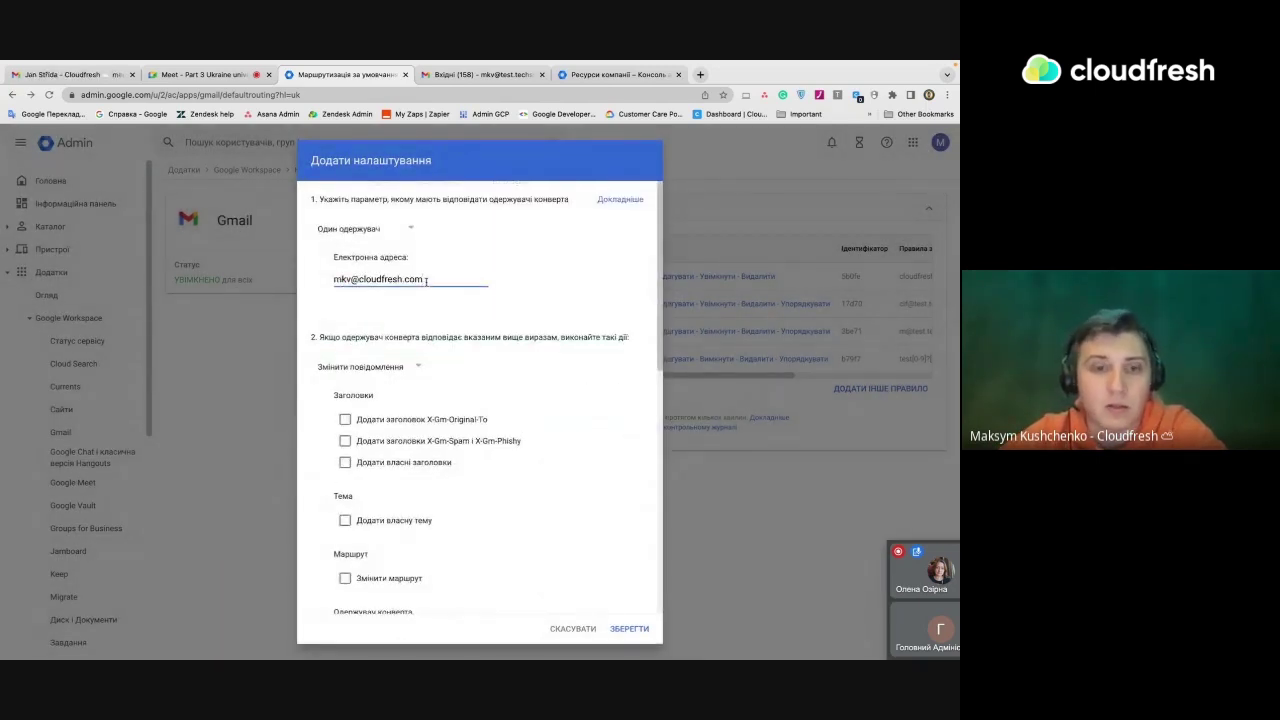
scroll(416, 336, "down", 10)
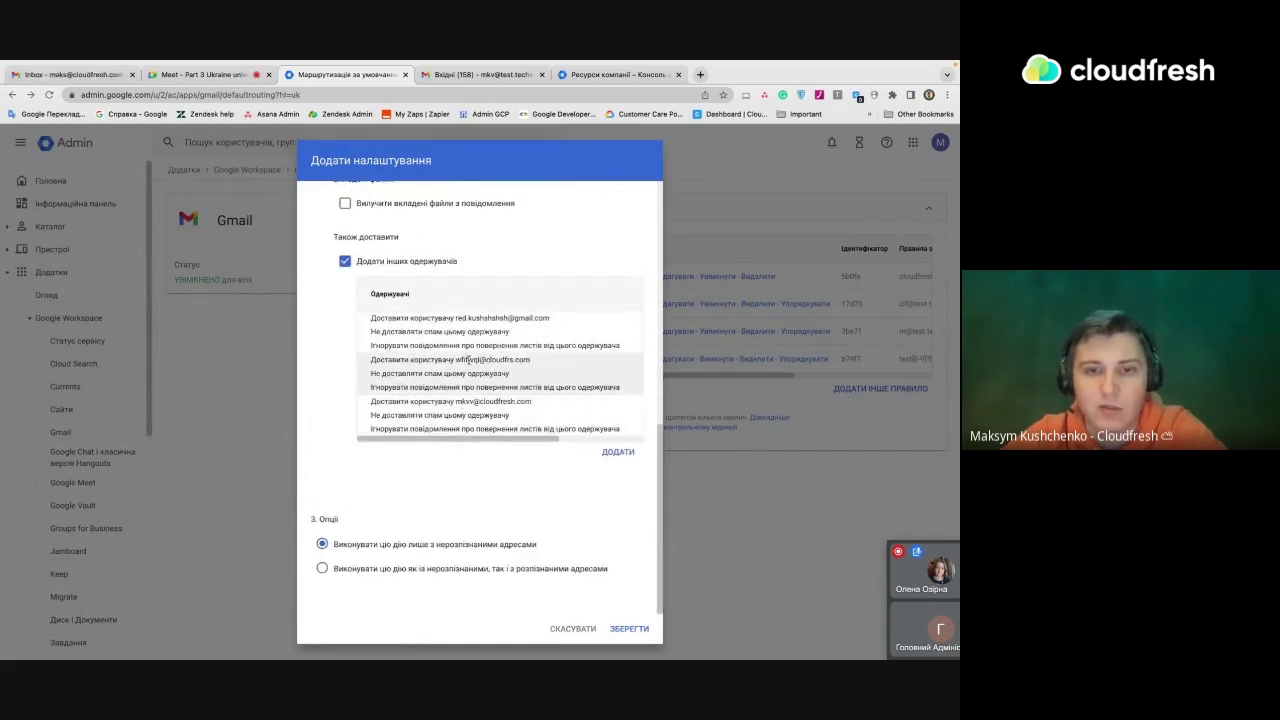
left_click_drag(459, 318, 591, 319)
left_click(591, 319)
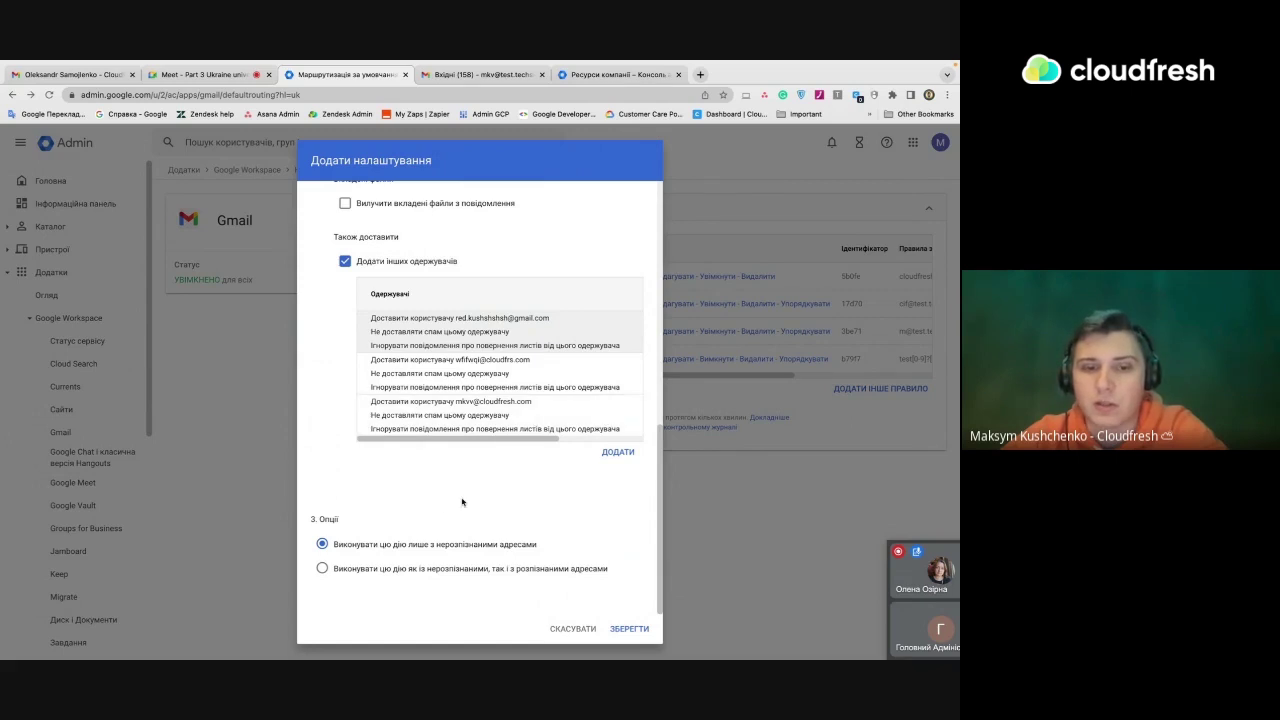
- Try the recognized-and-unrecognized addresses option, then cancel the new routing setting unsaved
left_click(336, 572)
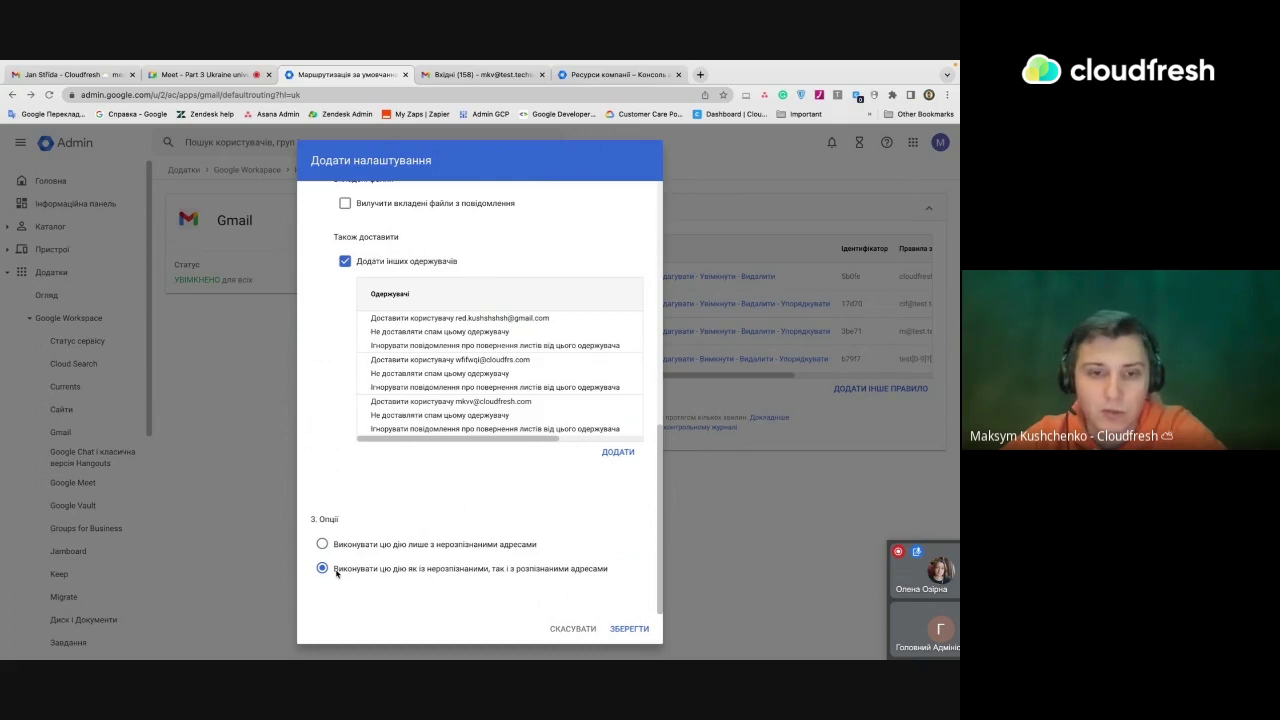
double_click(340, 545)
left_click_drag(383, 546, 547, 548)
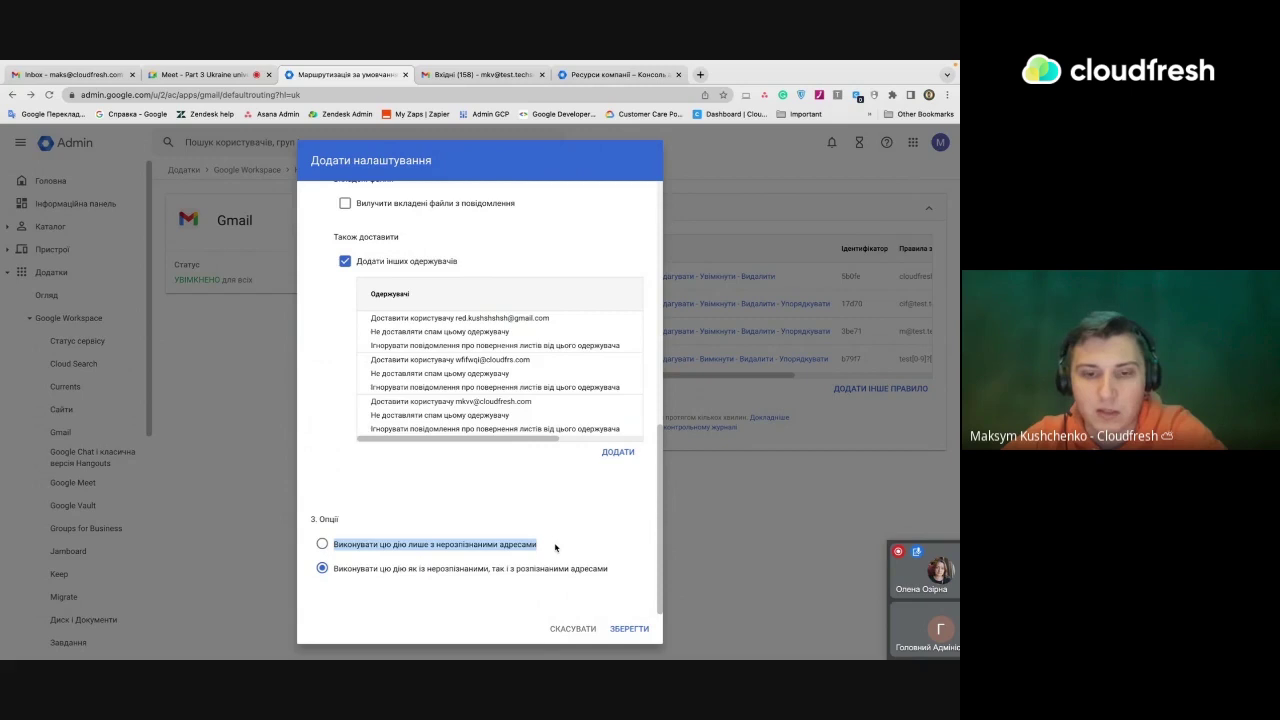
left_click_drag(408, 569, 568, 575)
left_click(570, 576)
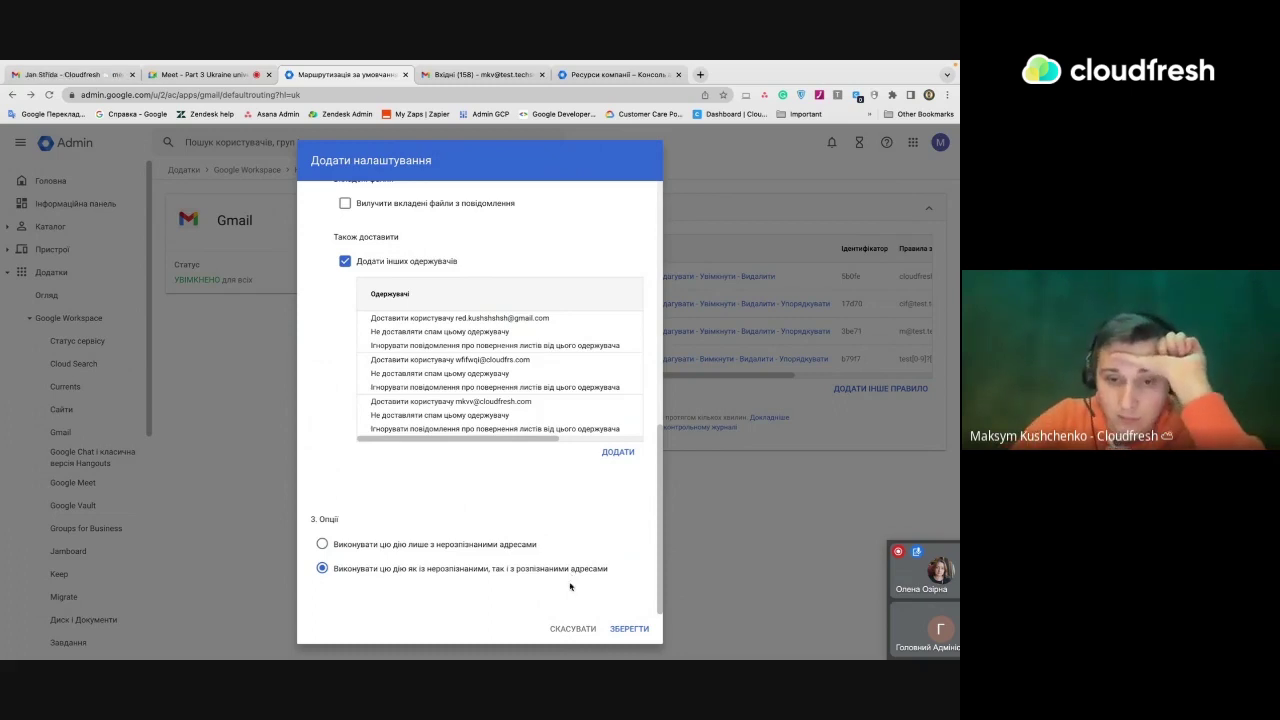
left_click(588, 627)
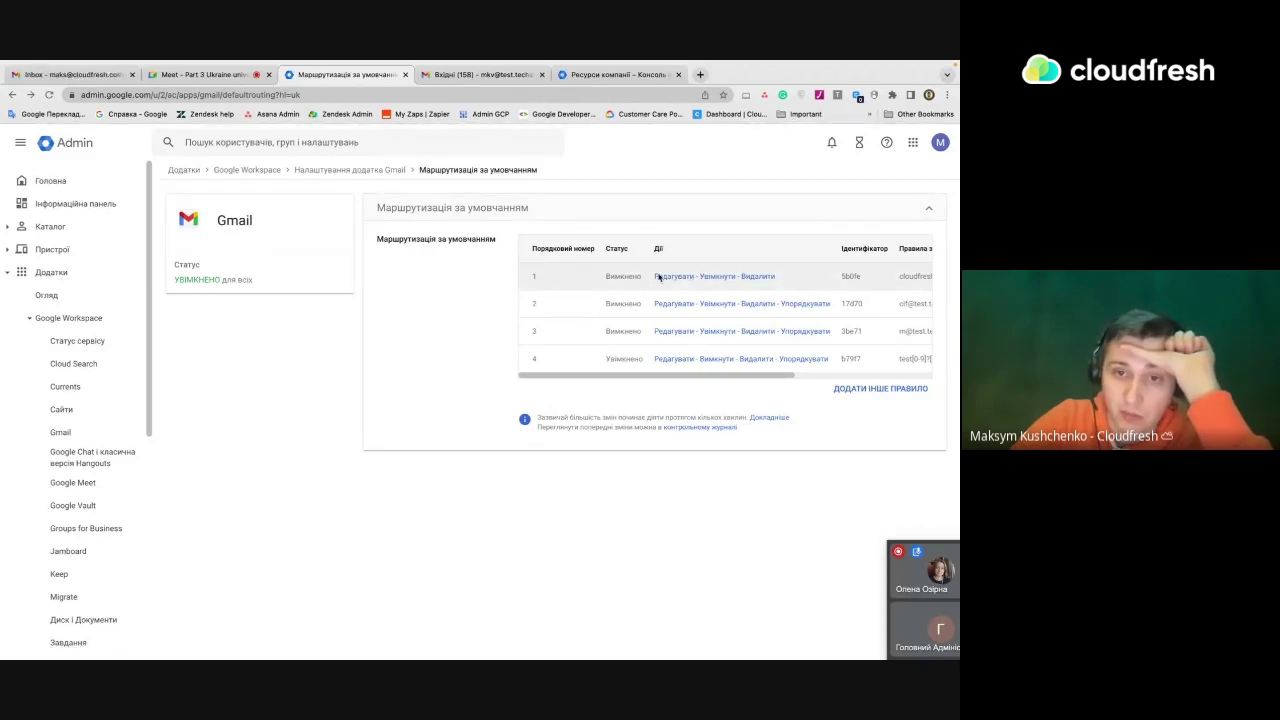
scroll(684, 280, "right", 3)
scroll(686, 284, "right", 5)
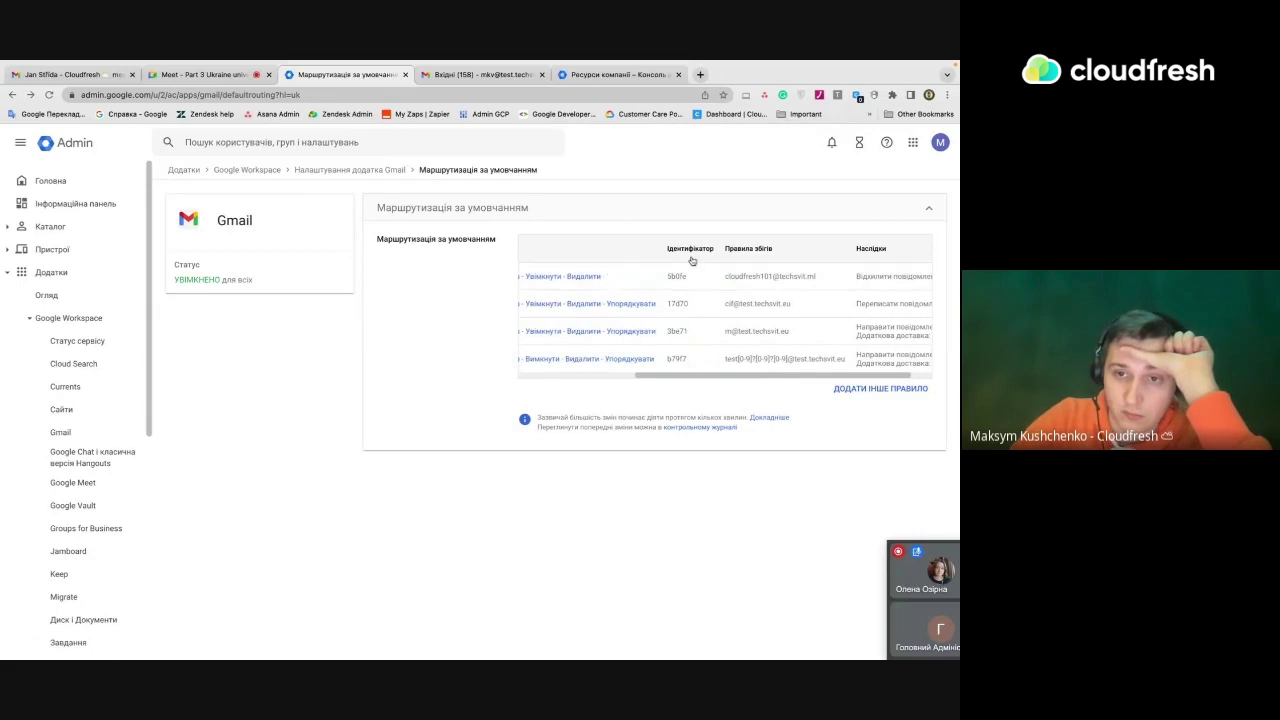
scroll(733, 289, "right", 2)
left_click_drag(825, 276, 930, 278)
left_click(930, 278)
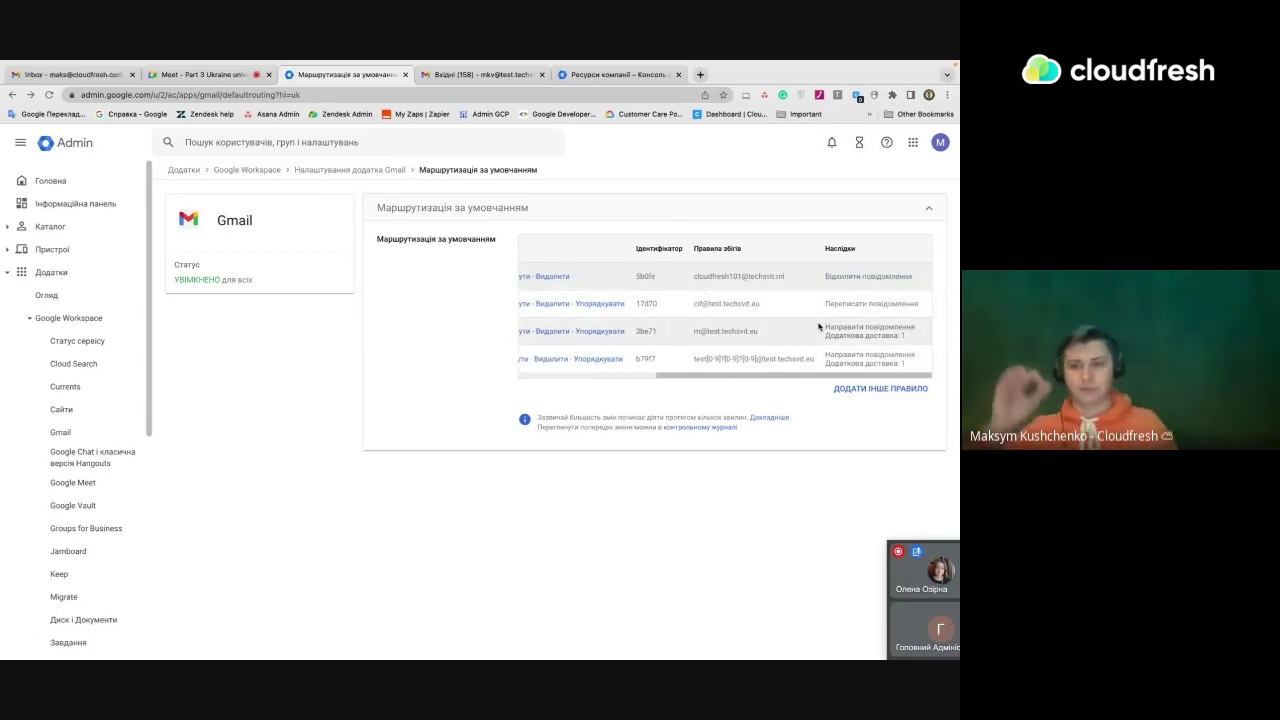
scroll(818, 326, "left", 5)
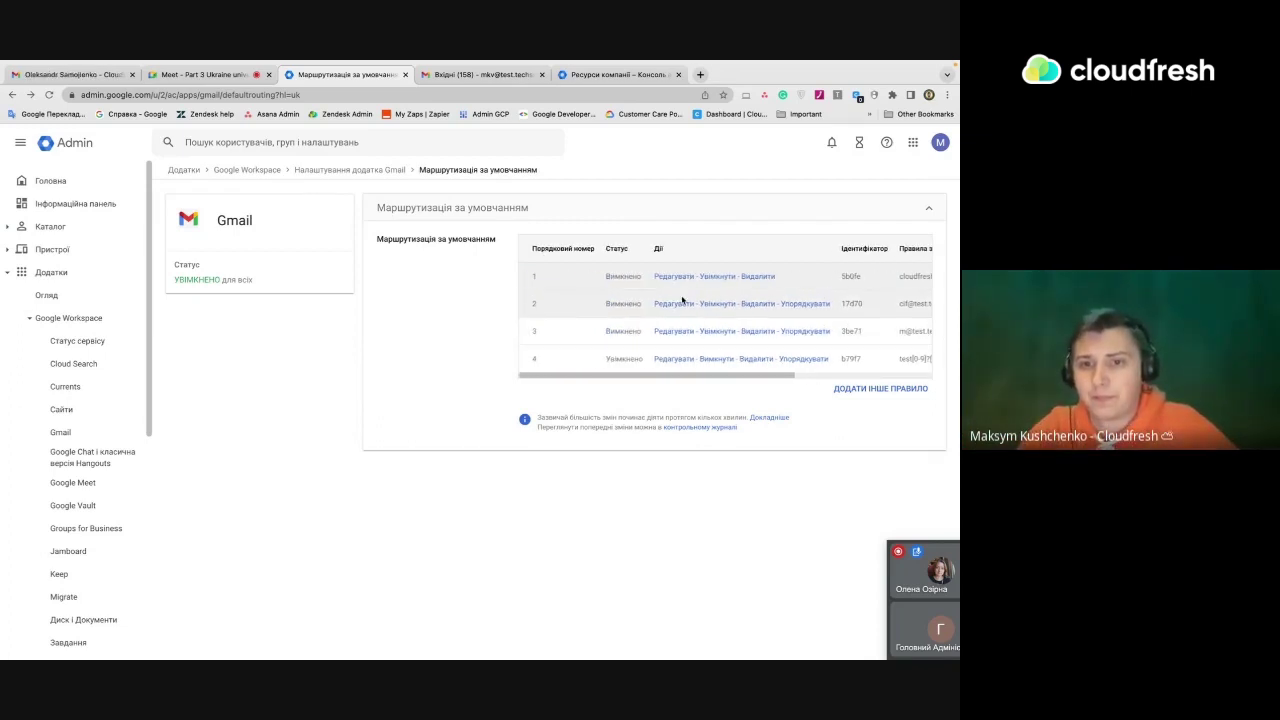
left_click(680, 303)
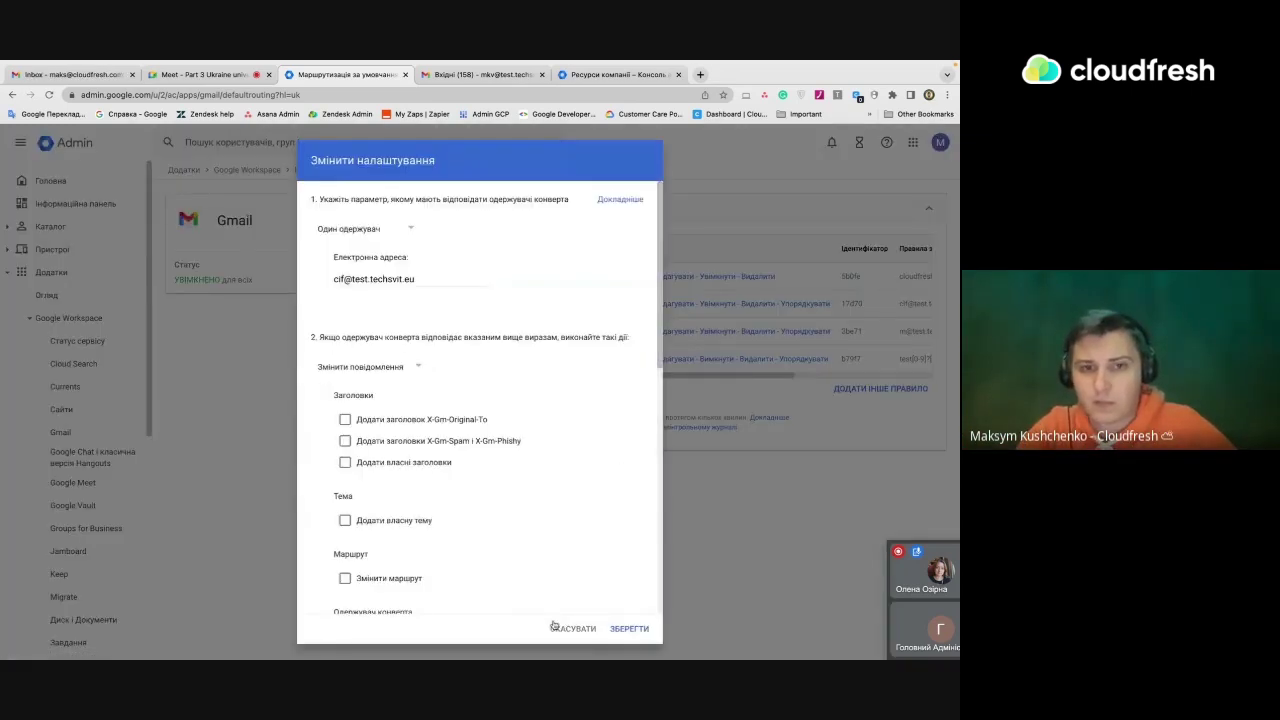
left_click(556, 624)
left_click(657, 276)
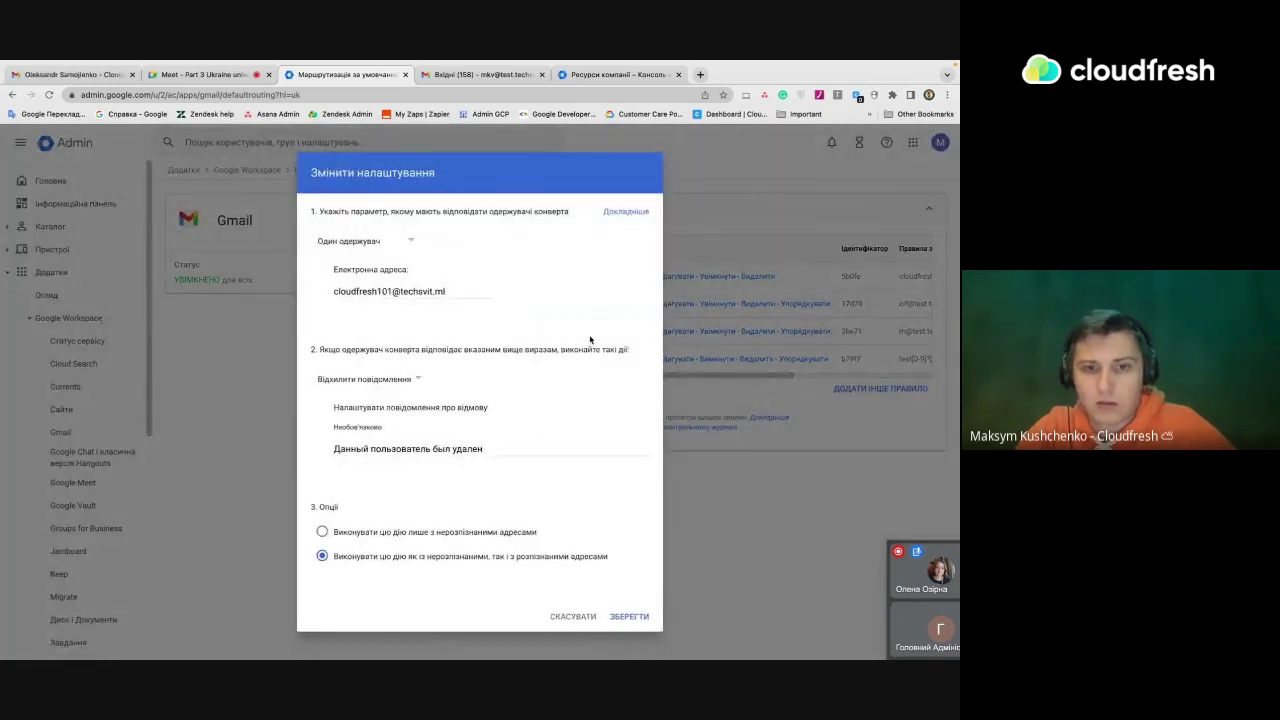
left_click(500, 446)
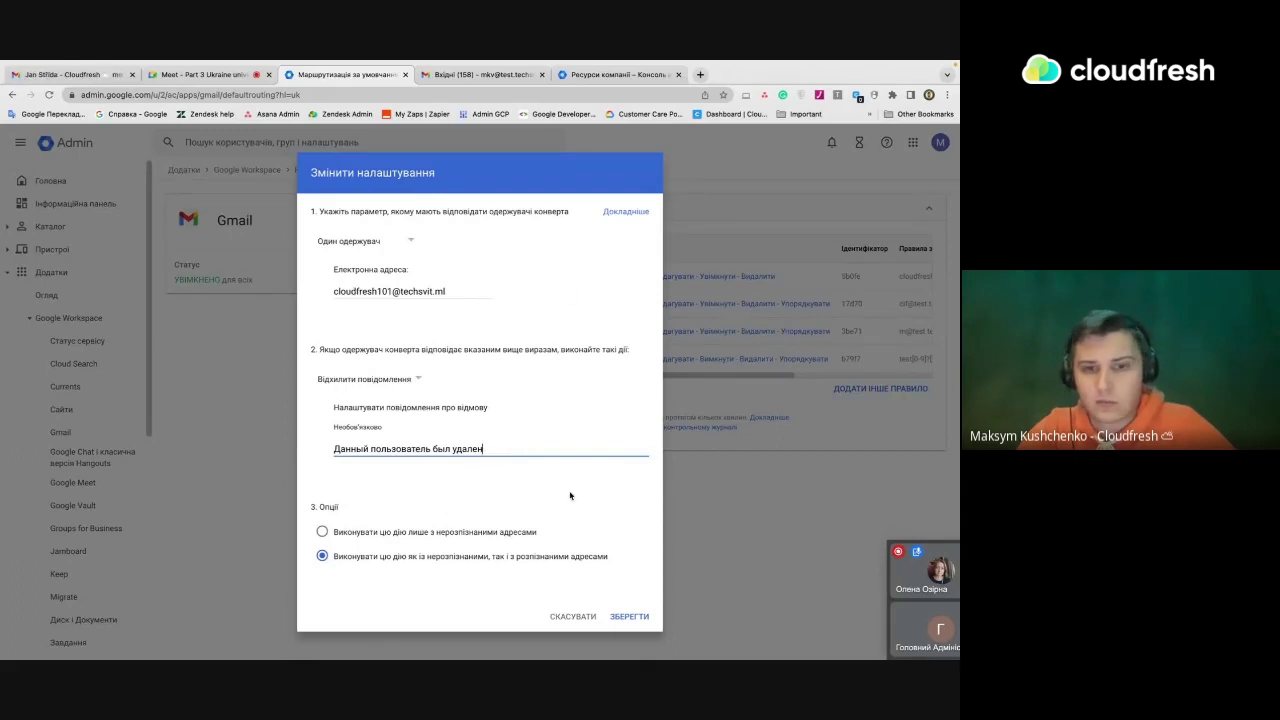
left_click(560, 616)
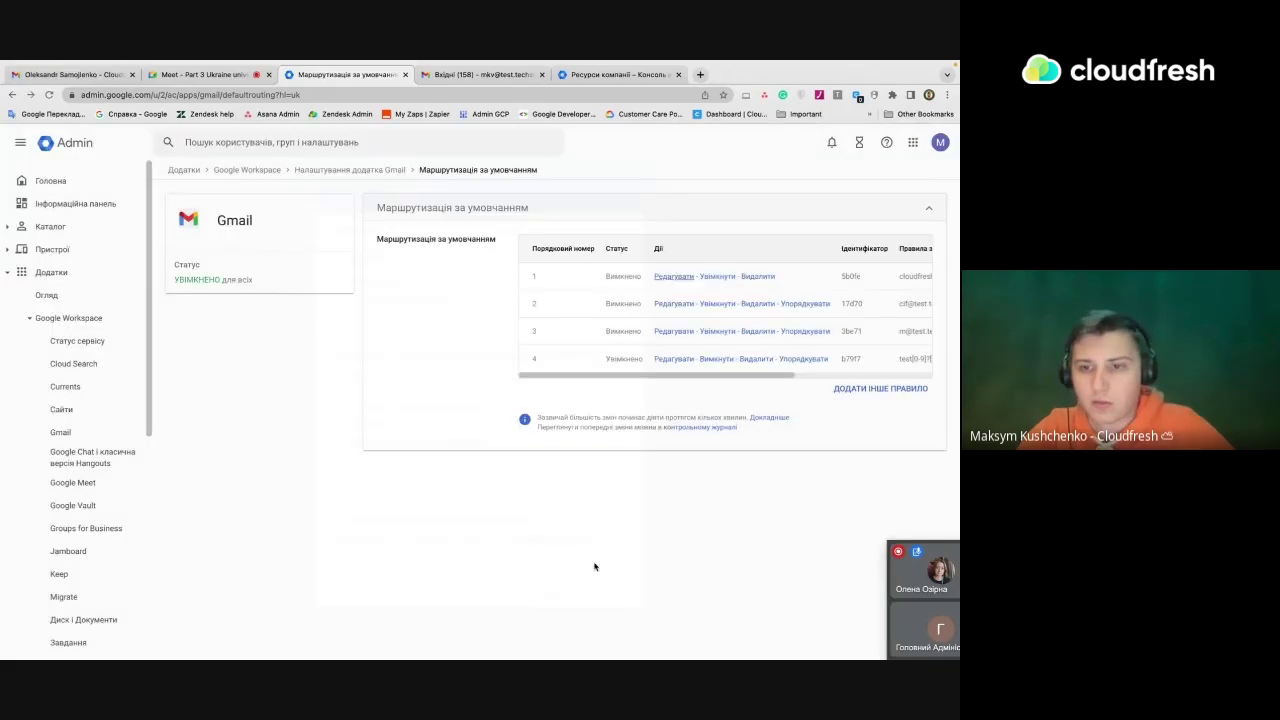
left_click(650, 359)
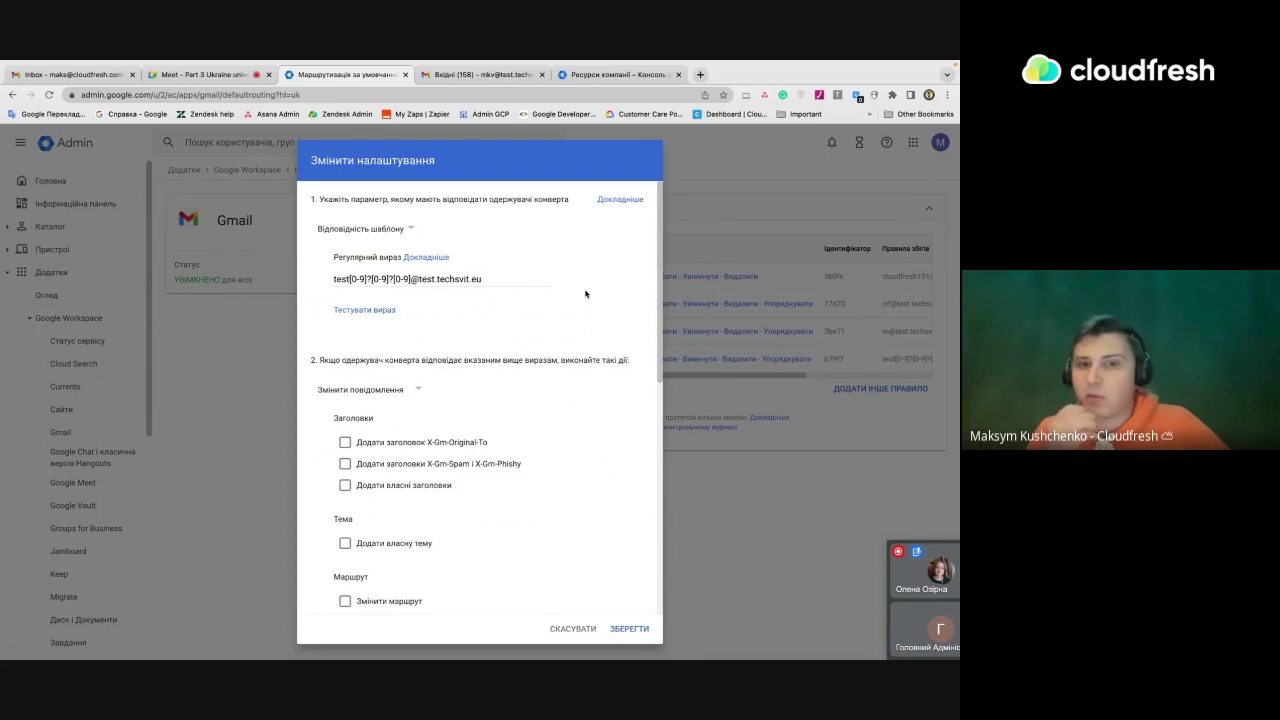
double_click(340, 279)
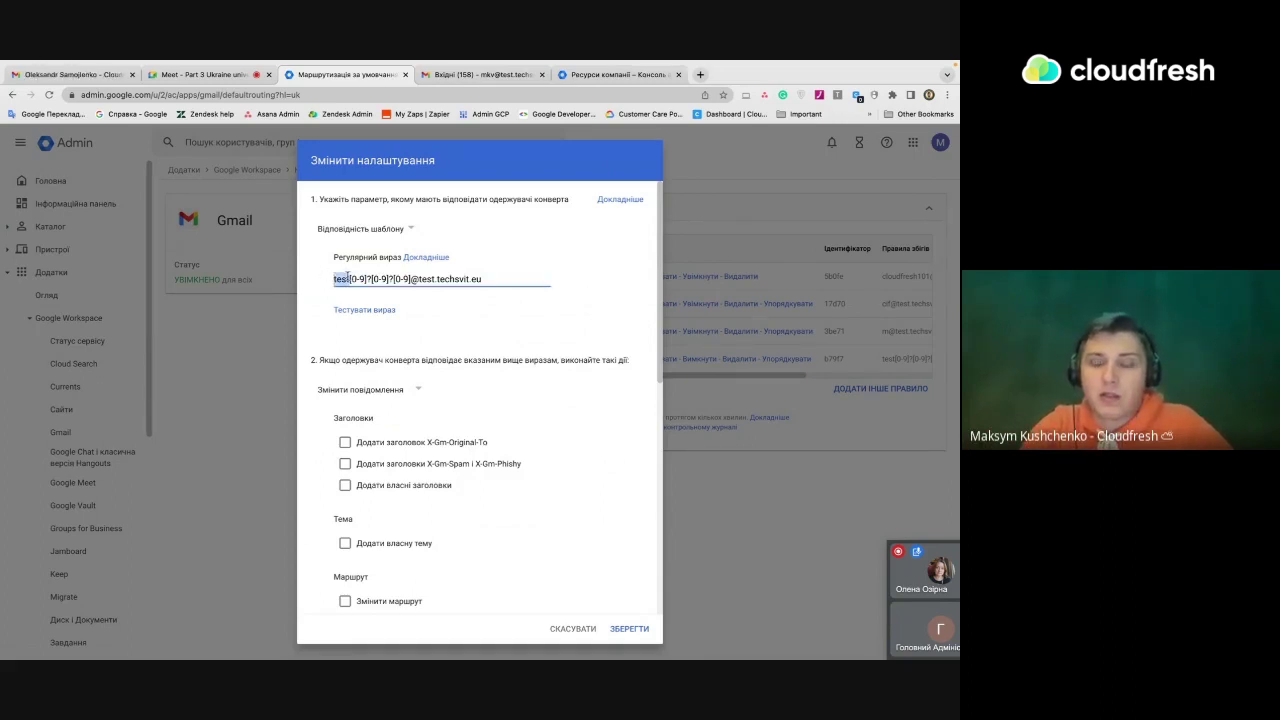
left_click(354, 279)
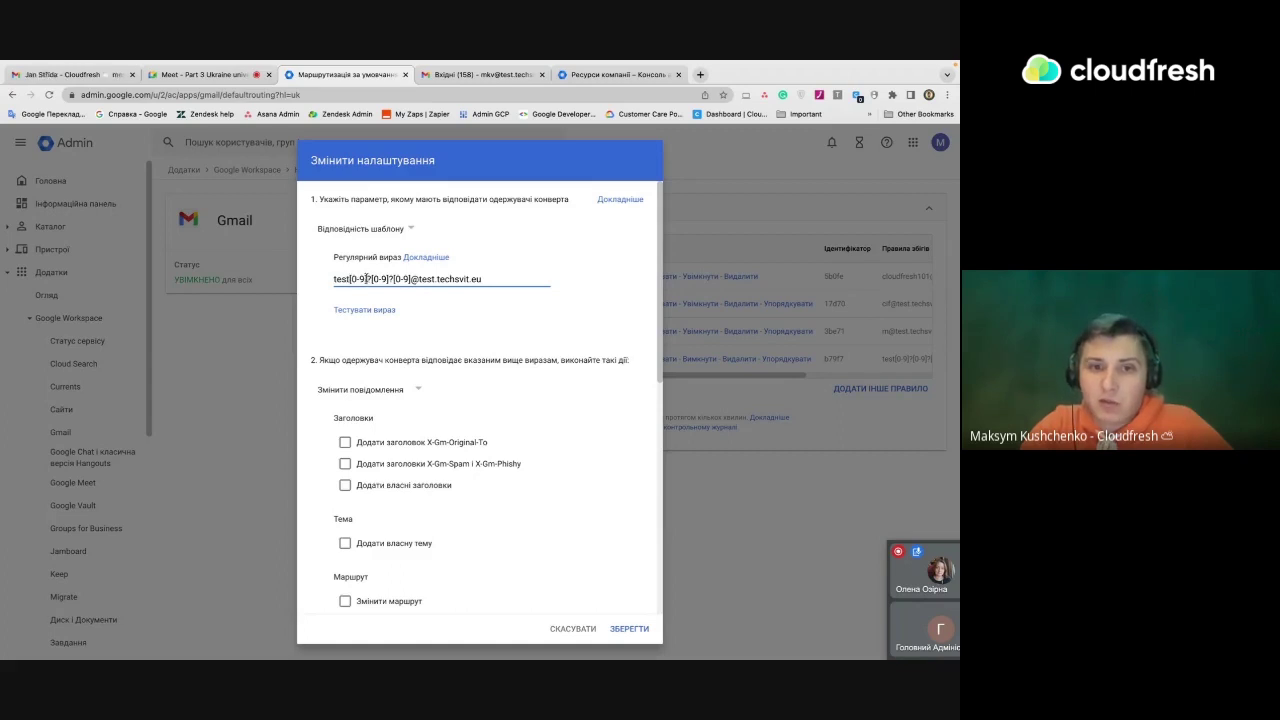
left_click_drag(350, 279, 409, 280)
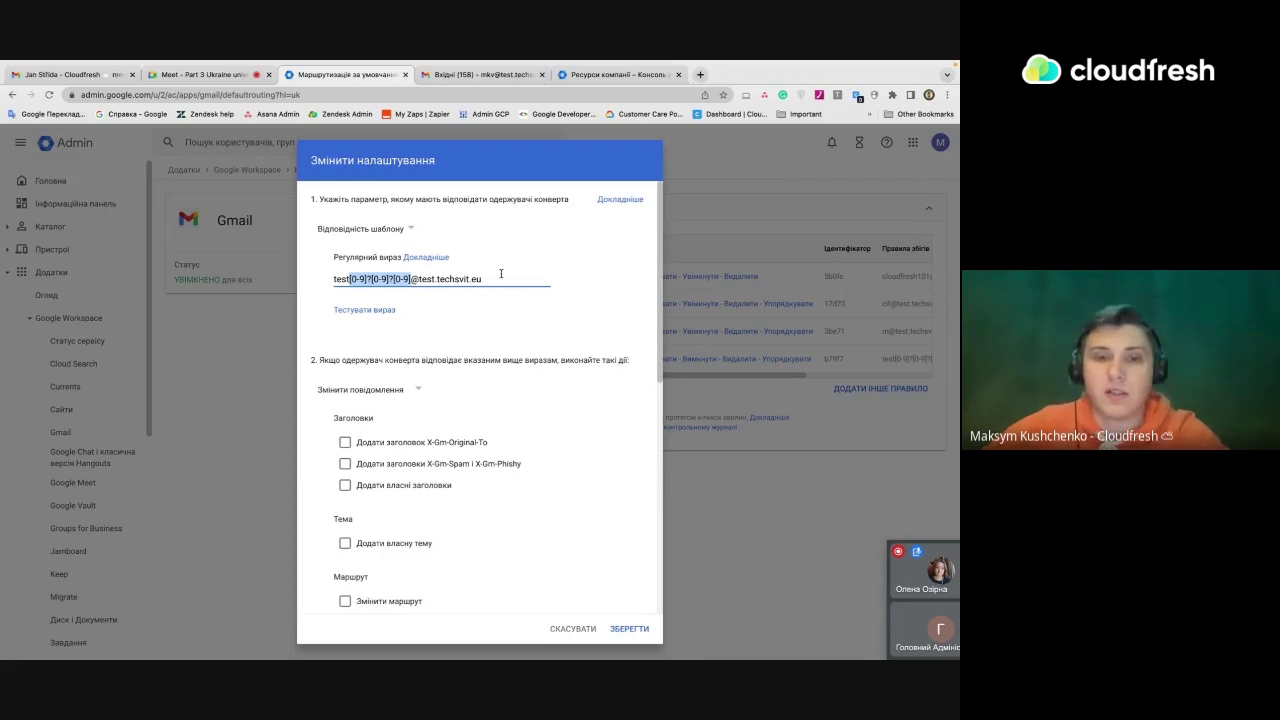
left_click(483, 281)
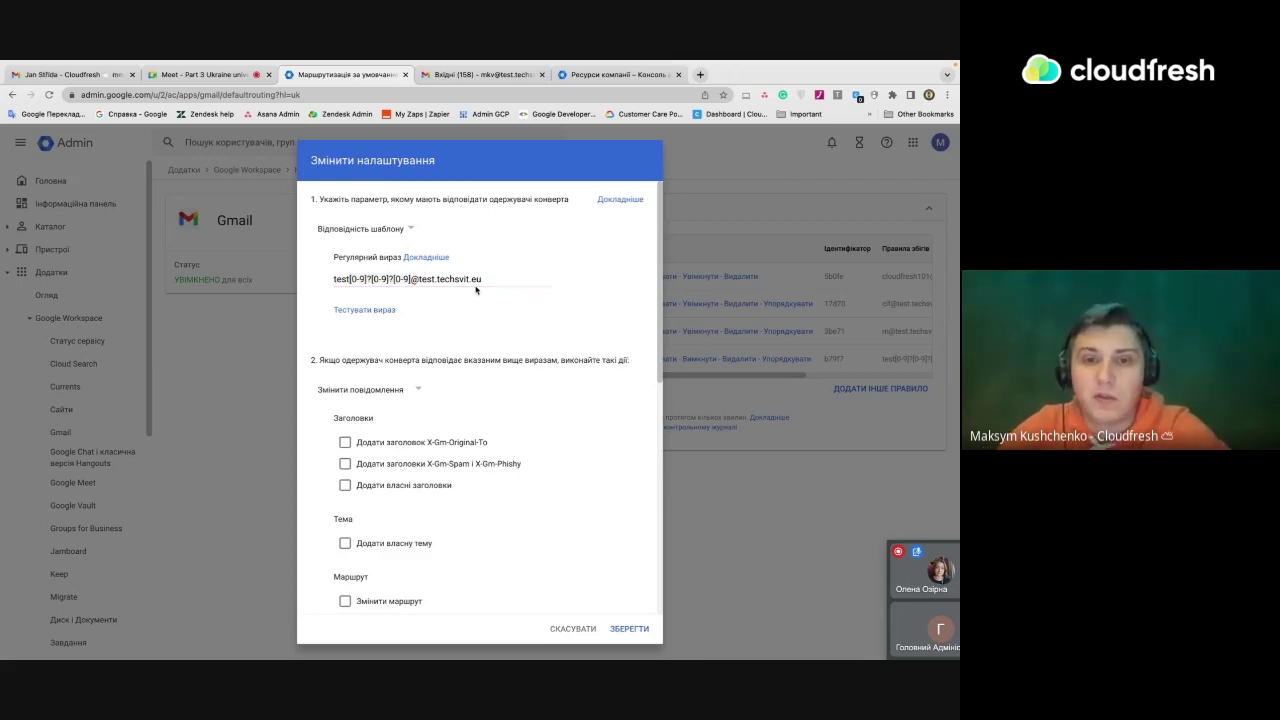
triple_click(489, 278)
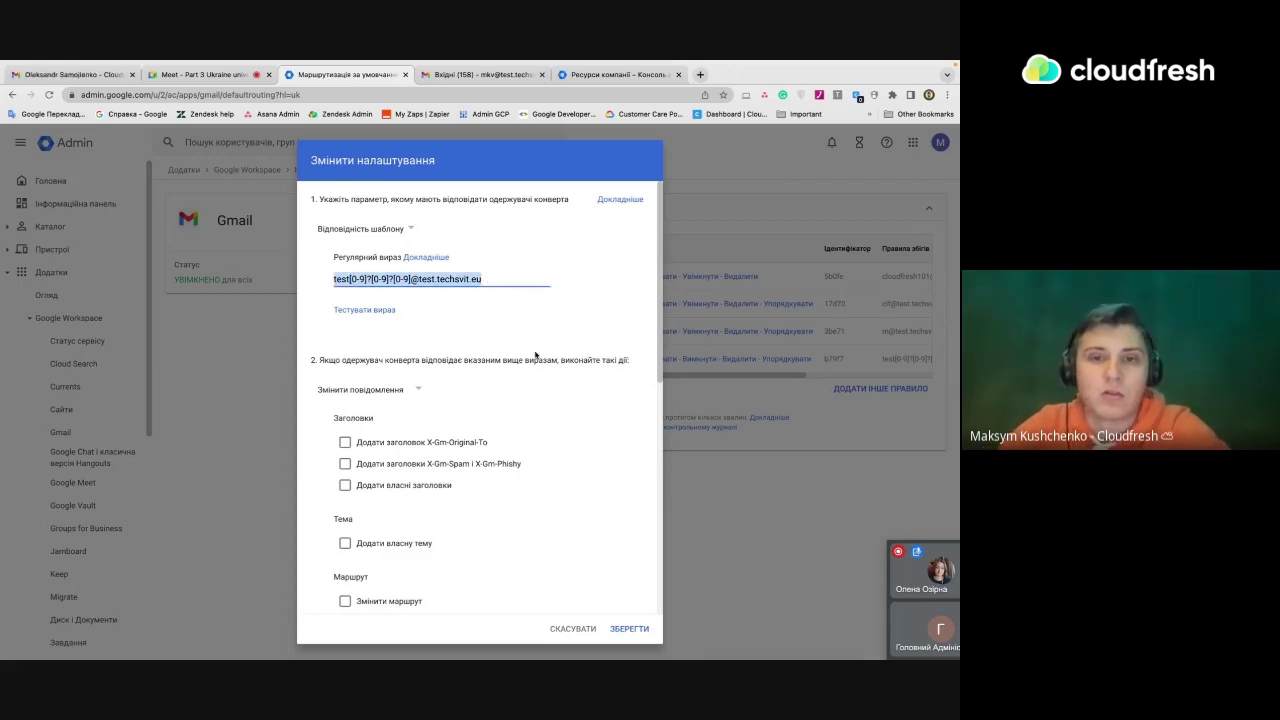
scroll(536, 354, "down", 10)
scroll(534, 354, "up", 10)
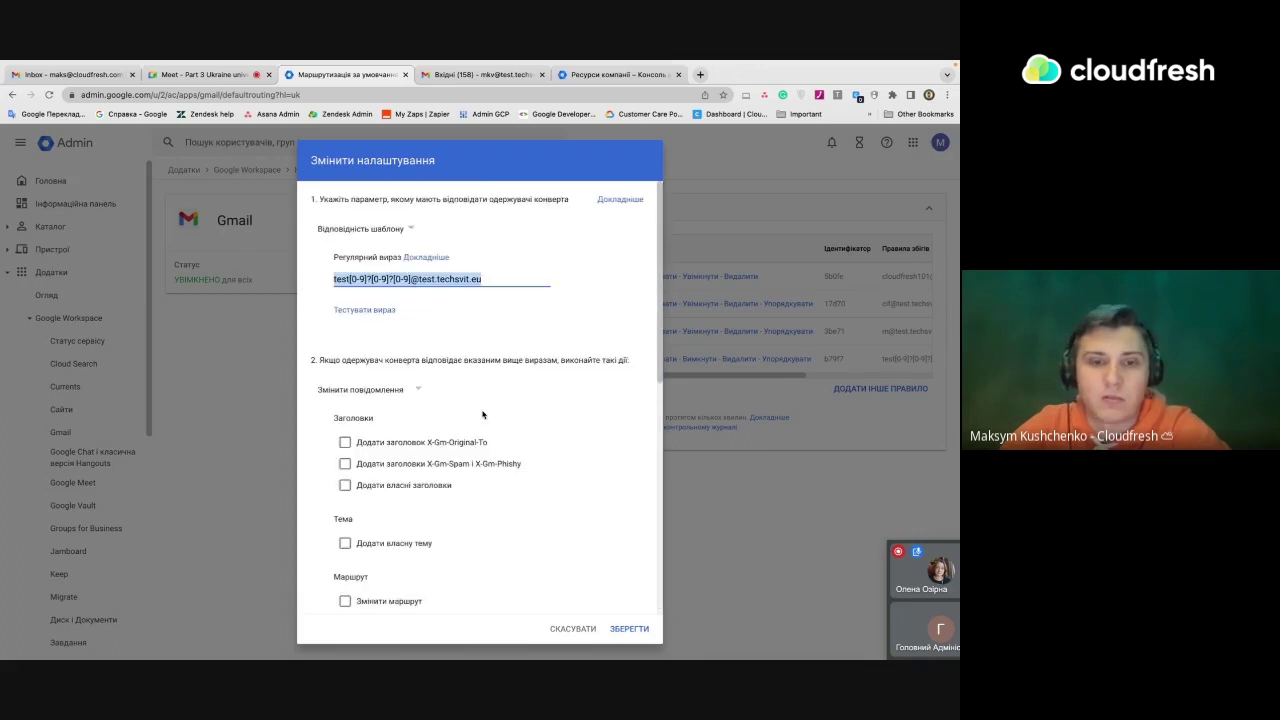
- Study the regex's start and its test-plus-digits portion in the Change setting dialog
left_click(495, 289)
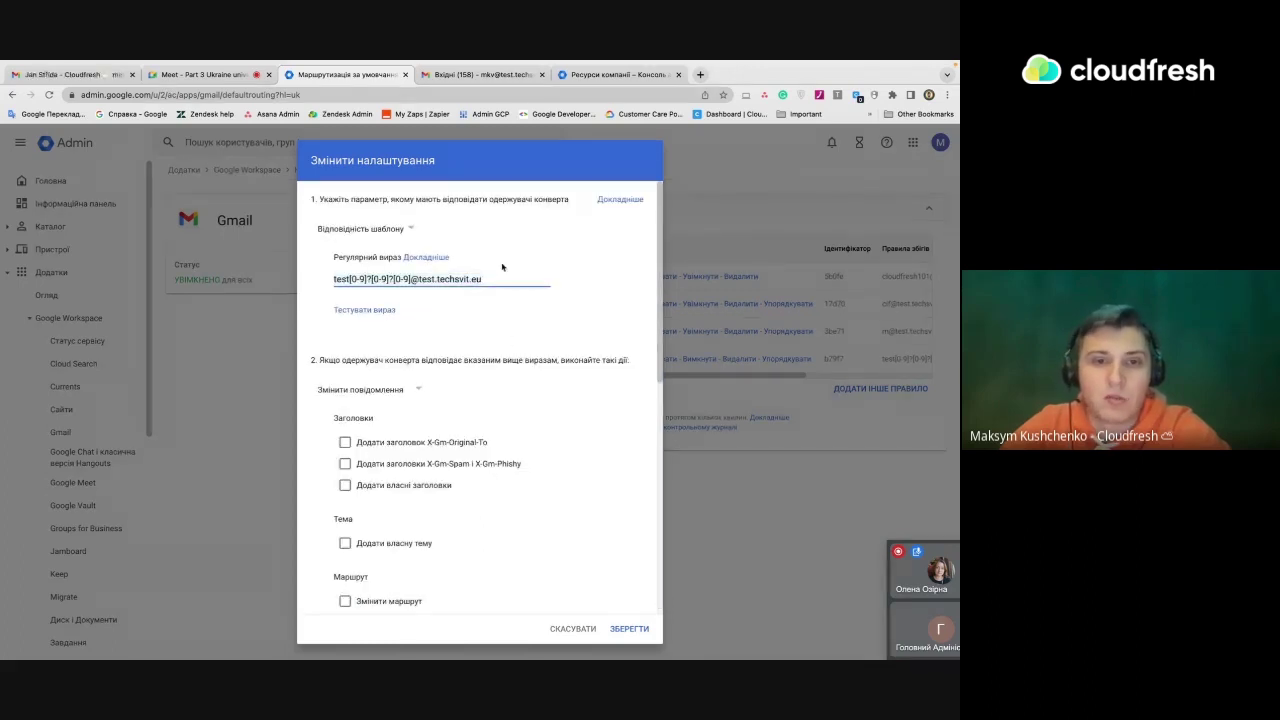
left_click_drag(333, 279, 347, 279)
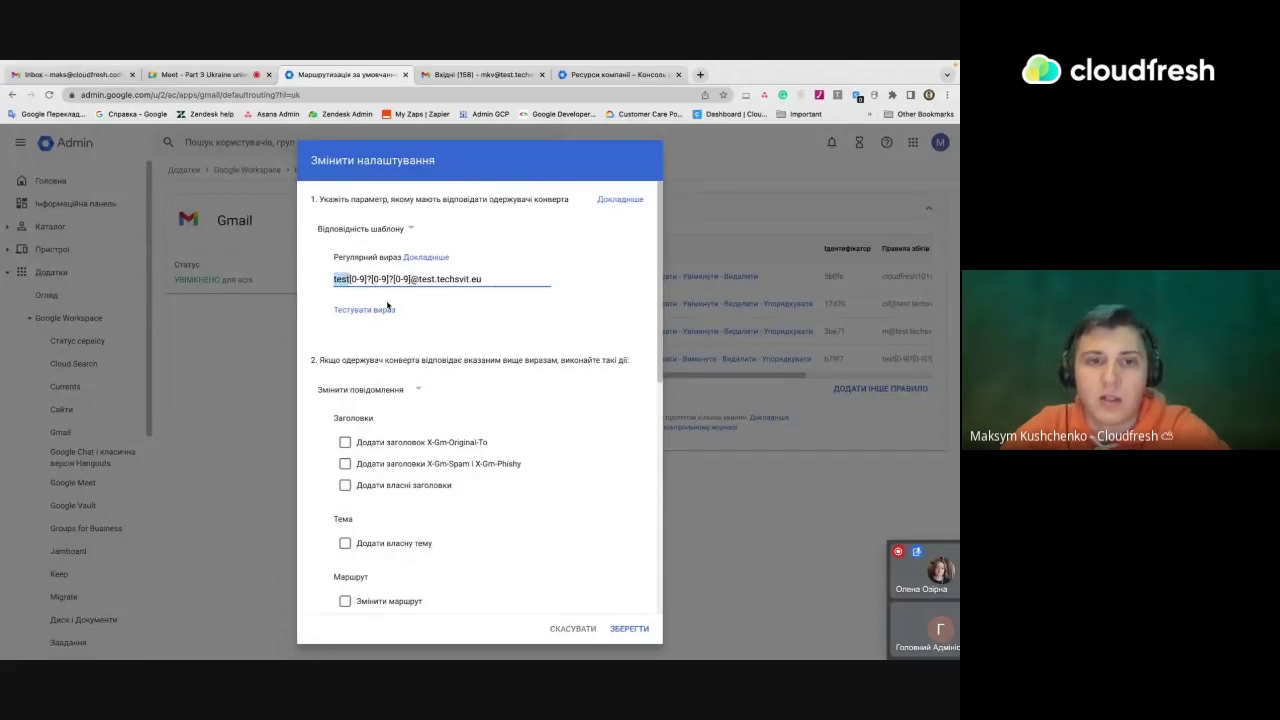
triple_click(465, 280)
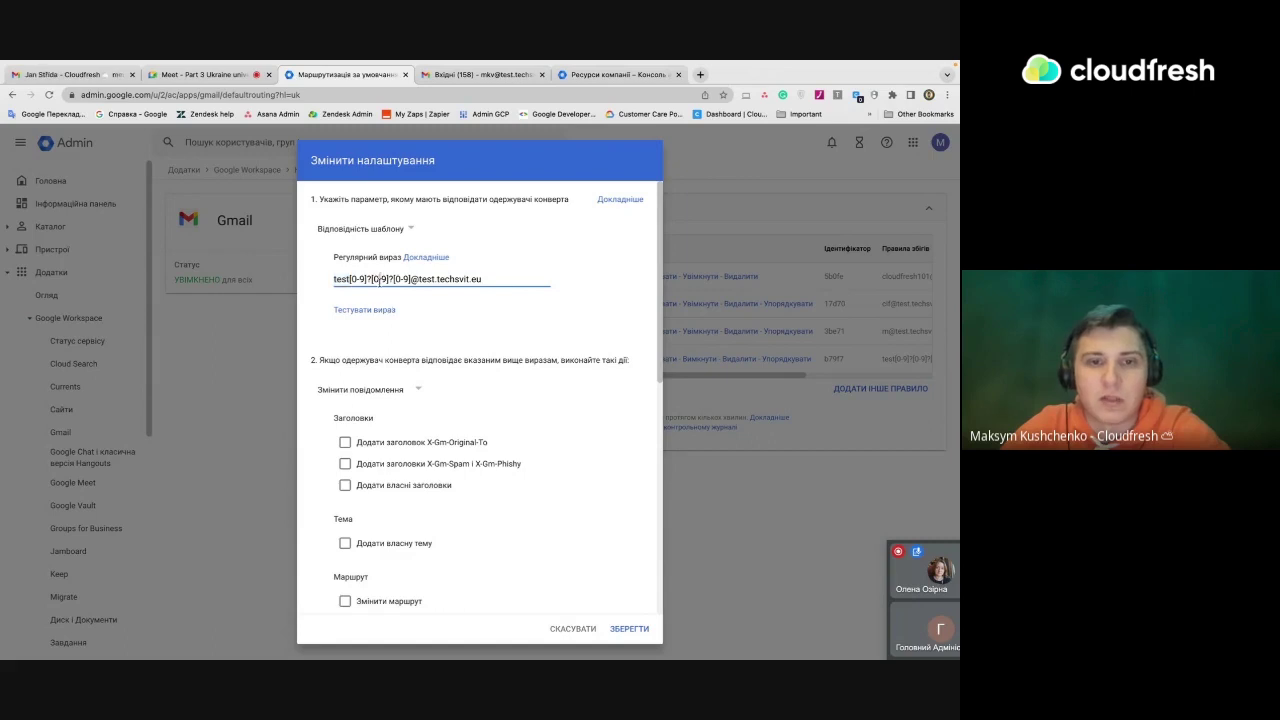
left_click(465, 280)
scroll(490, 285, "down", 5)
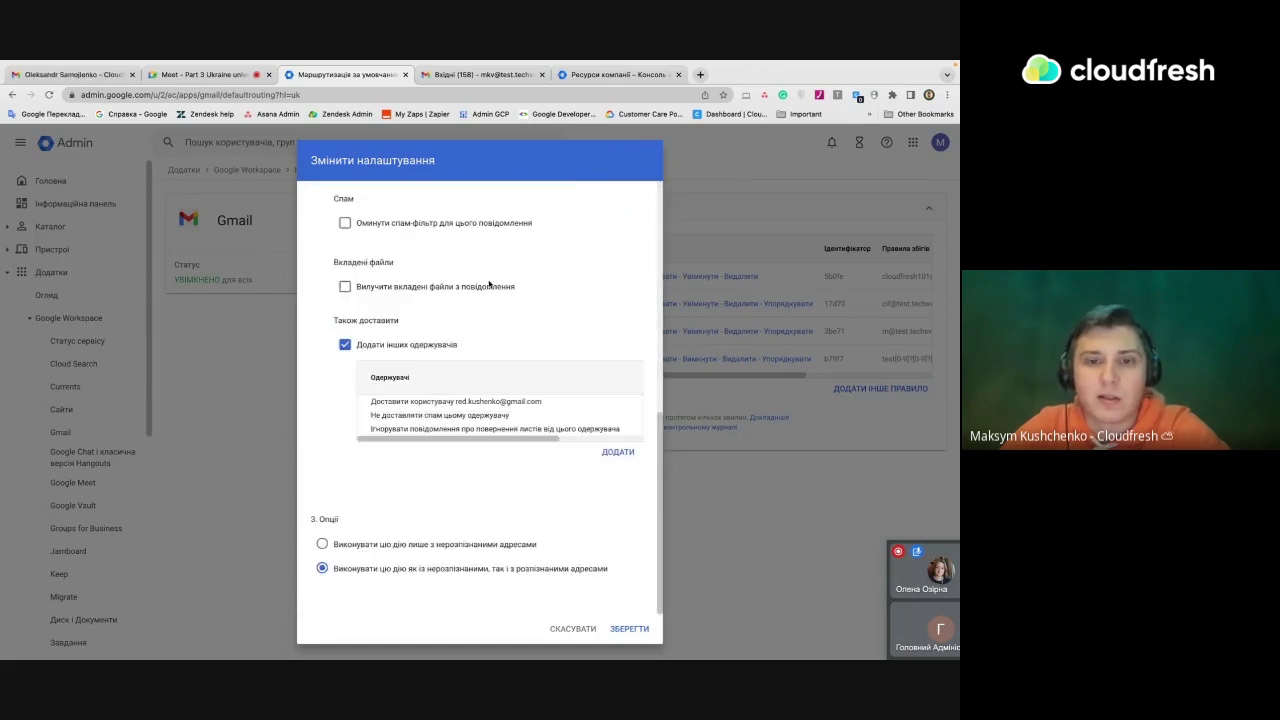
scroll(460, 260, "up", 5)
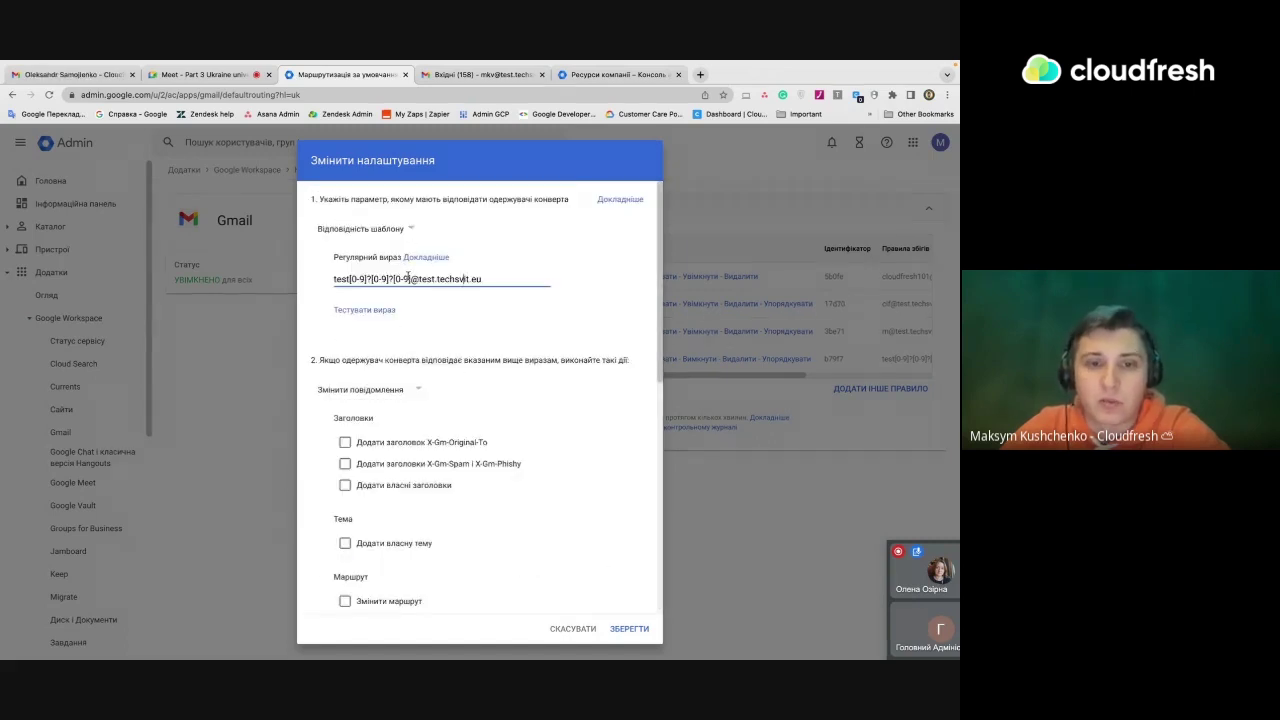
left_click_drag(410, 279, 334, 279)
left_click(458, 303)
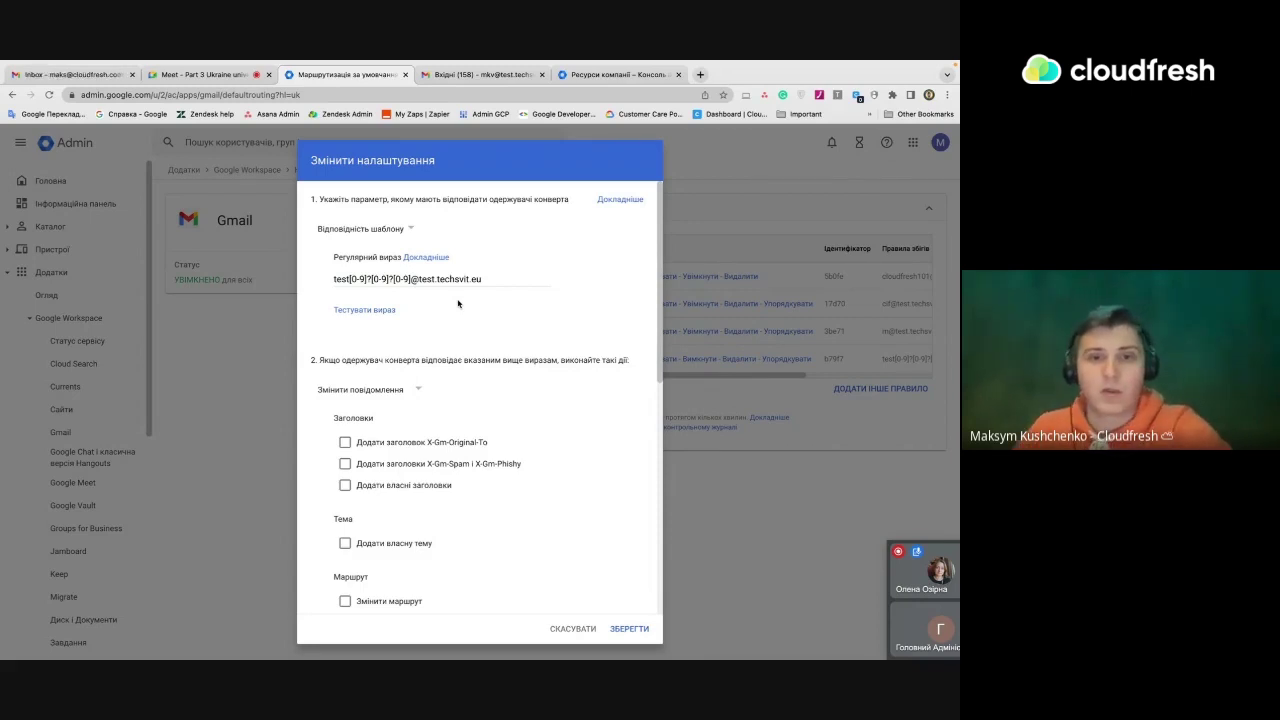
- Open the regex test field, enter a test123 address on test.techsvit.eu, and drop one digit
left_click(392, 311)
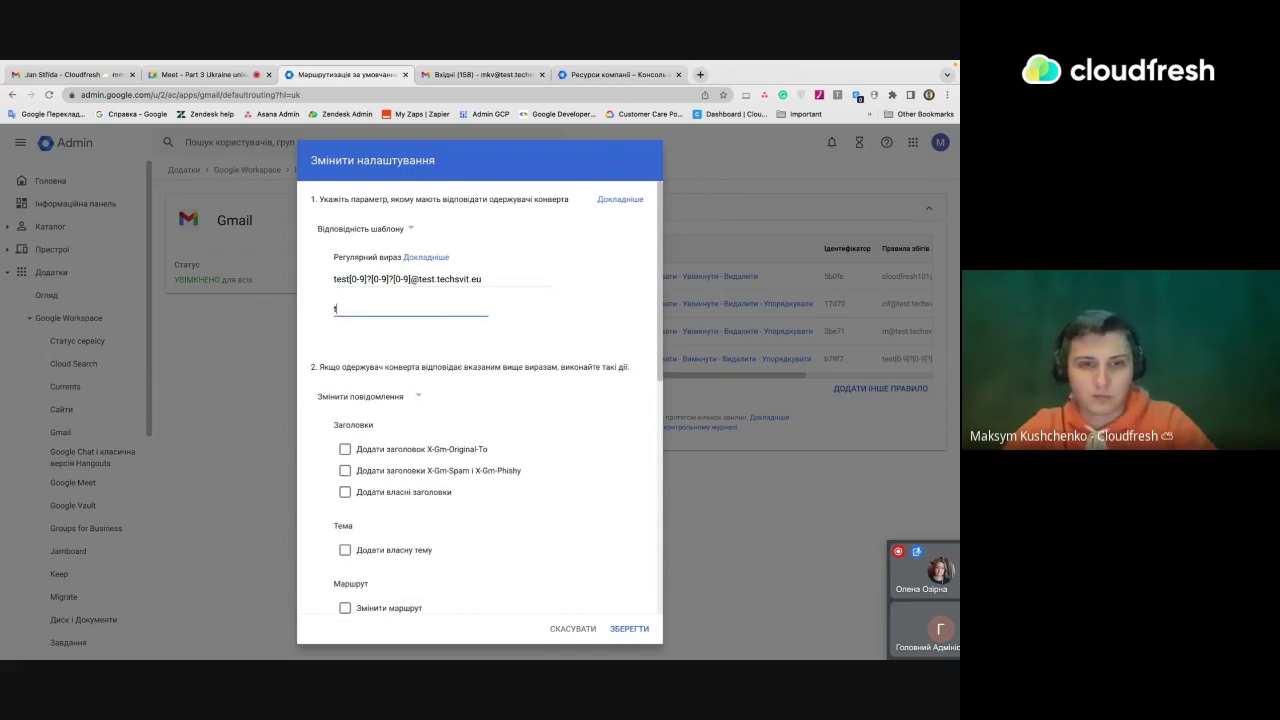
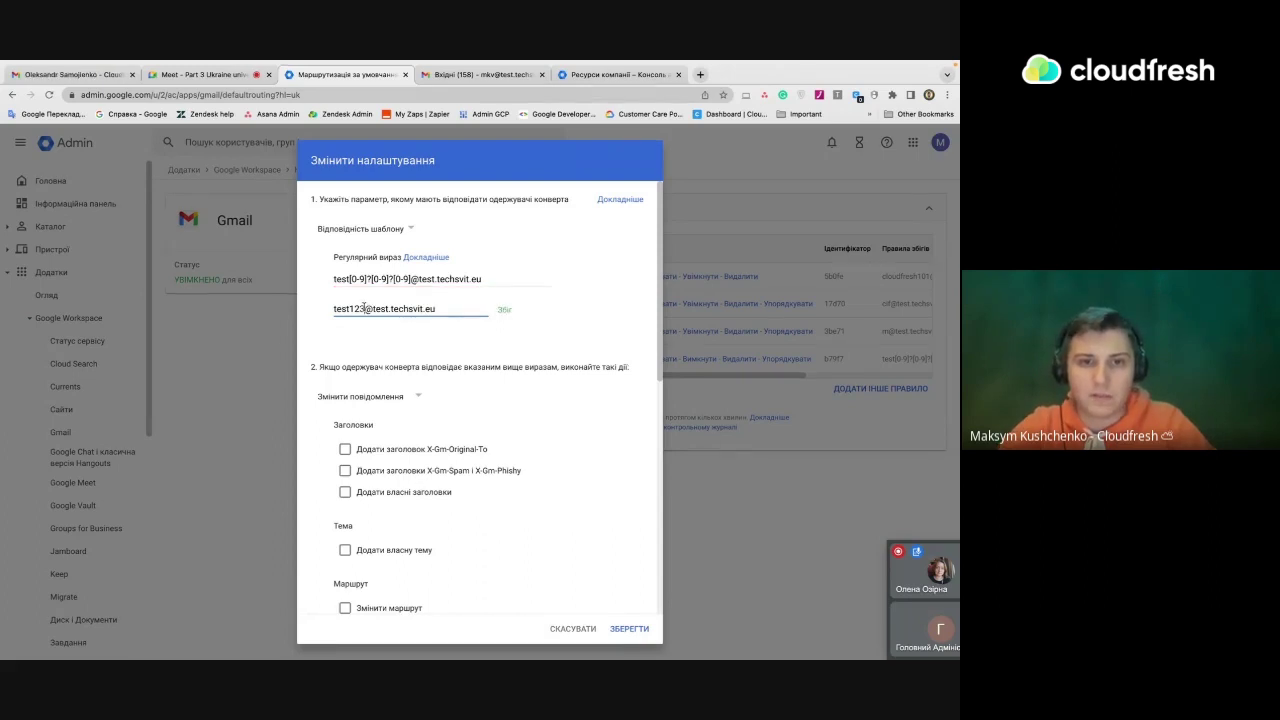
left_click(364, 308)
key("BackSpace")
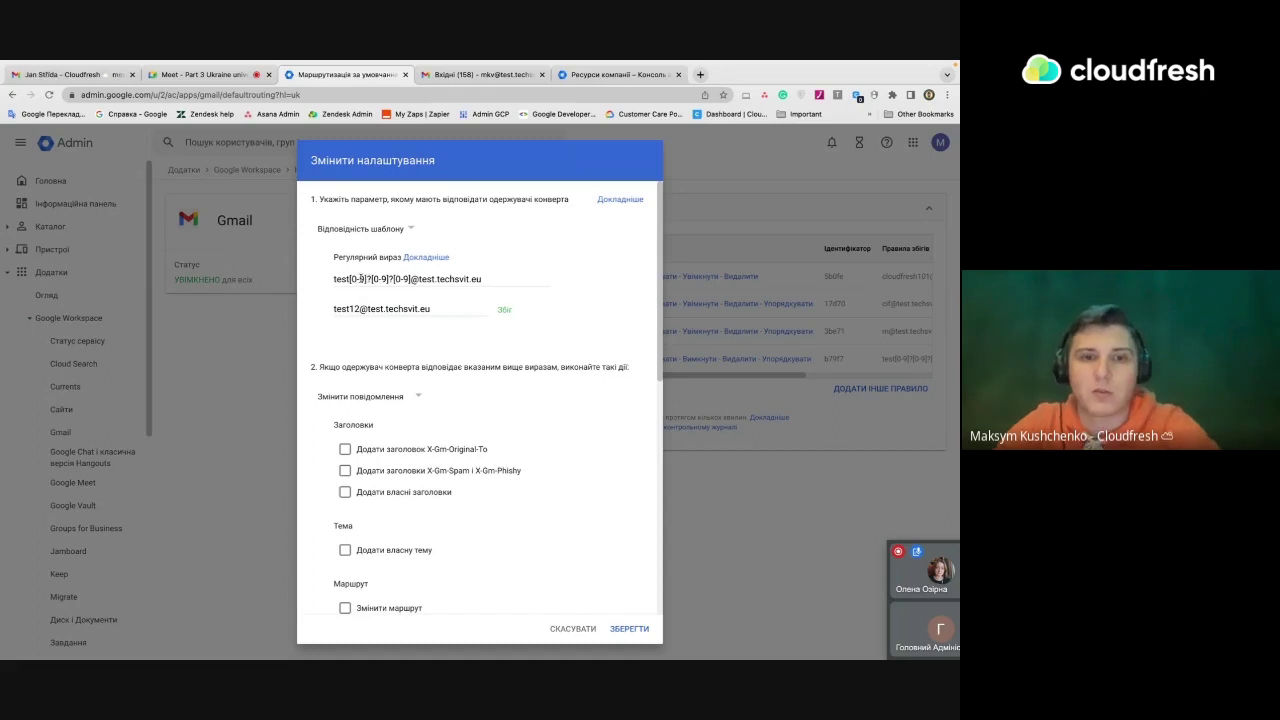
left_click_drag(349, 279, 371, 279)
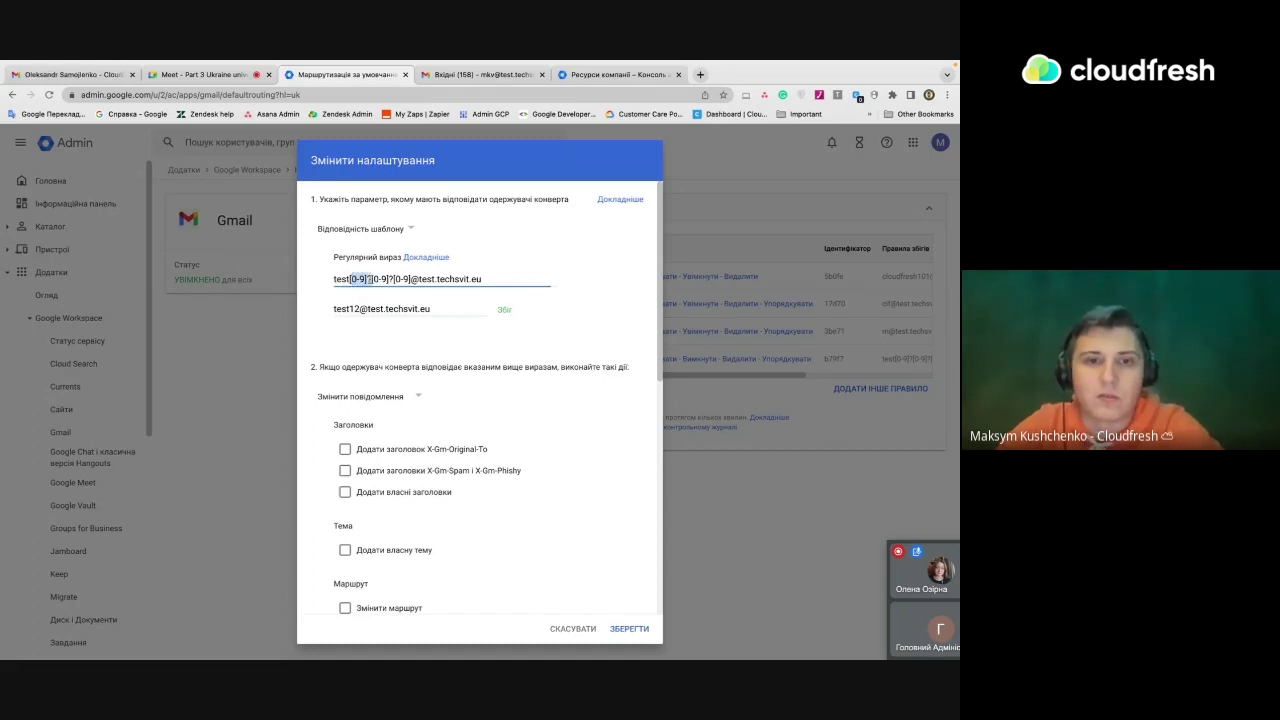
left_click(371, 279)
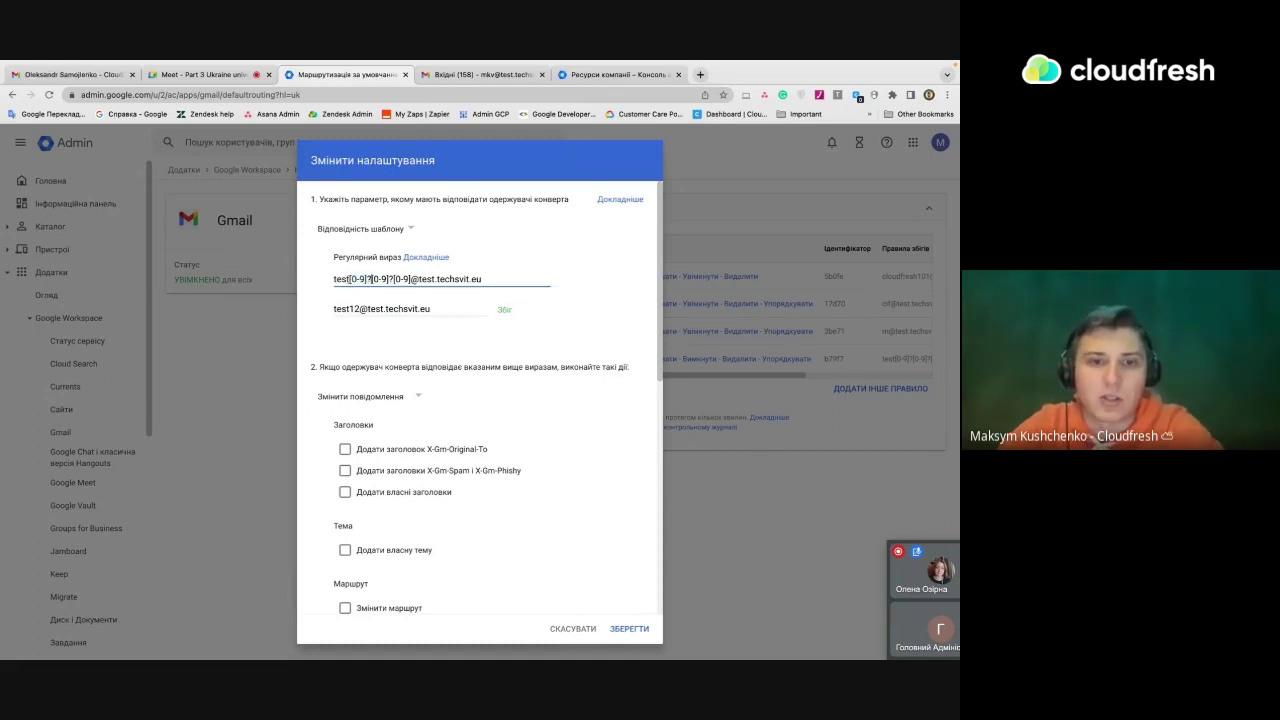
- Test variants test1332, test13a2 and test132, checking which ones the regex matches
left_click(365, 309)
type("3")
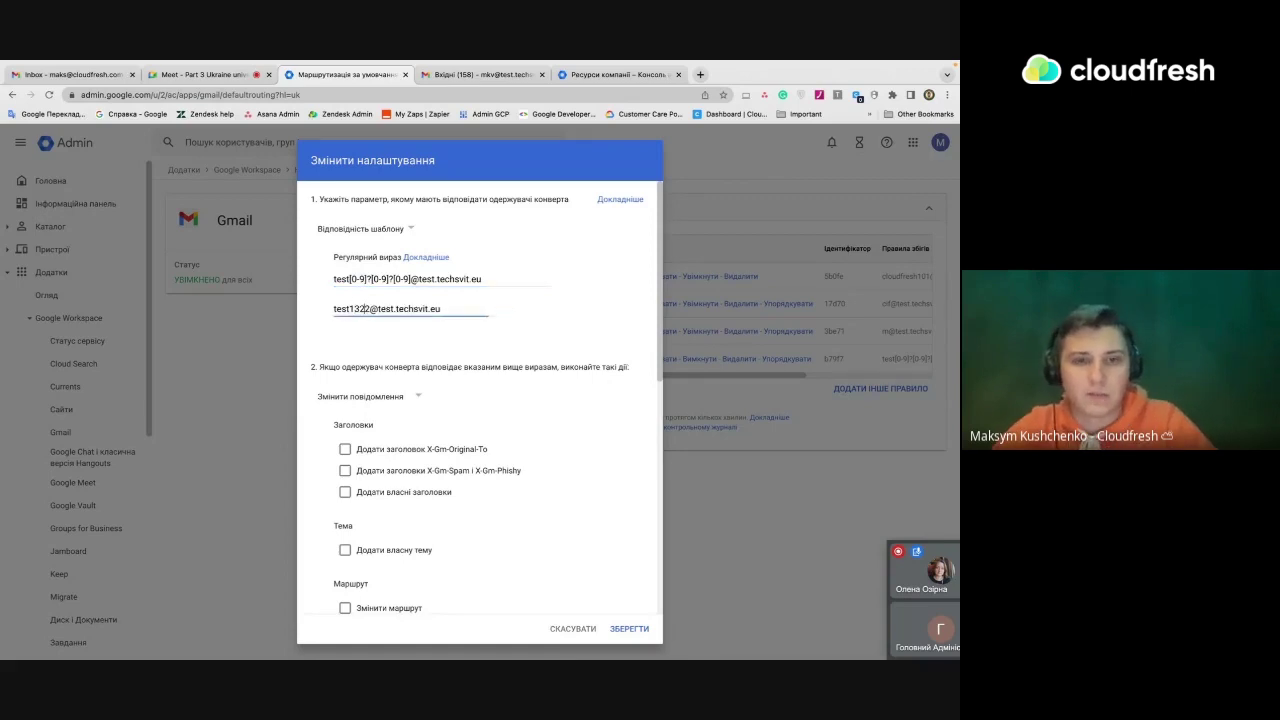
type("3")
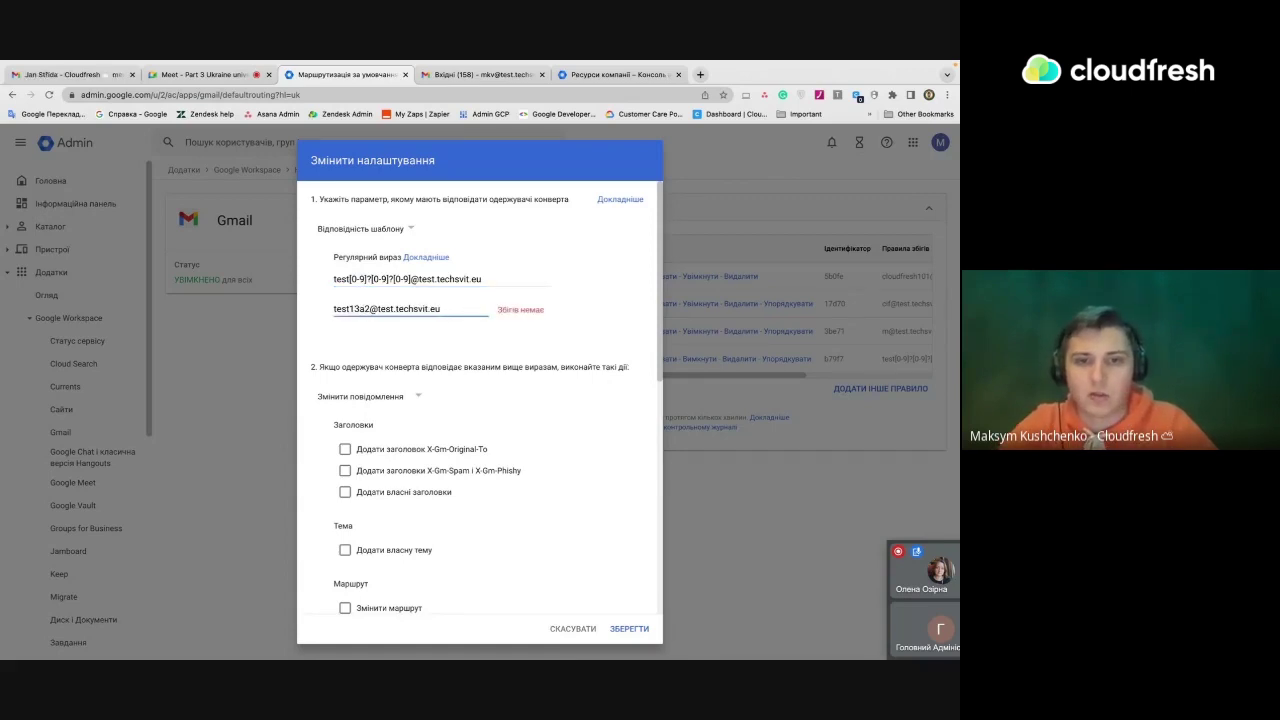
key("BackSpace")
key("BackSpace")
type("a")
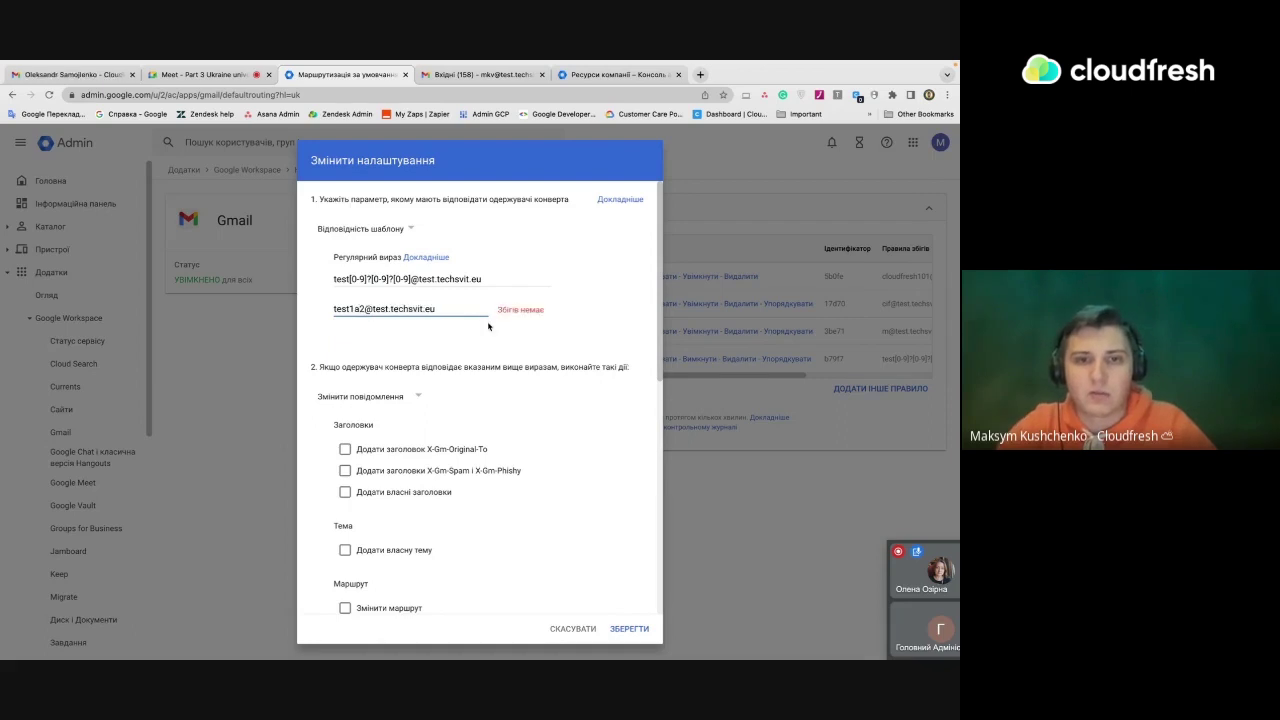
key("BackSpace")
type("3")
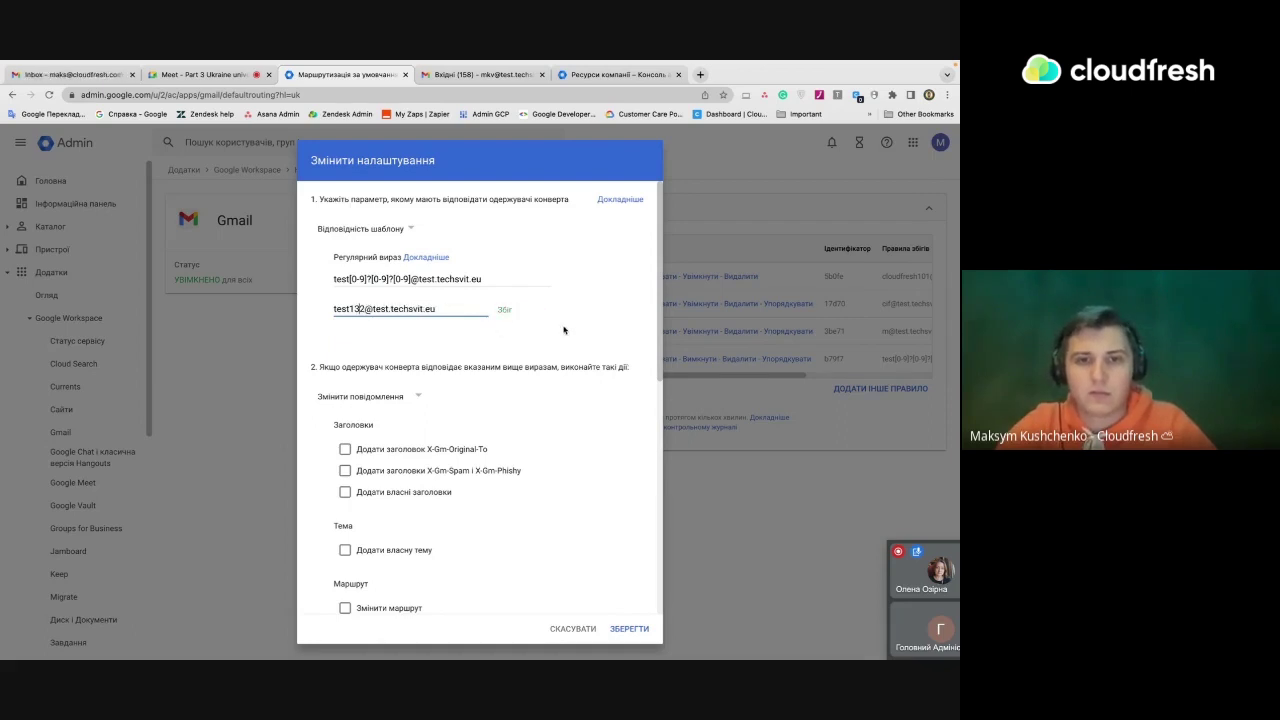
scroll(529, 400, "down", 5)
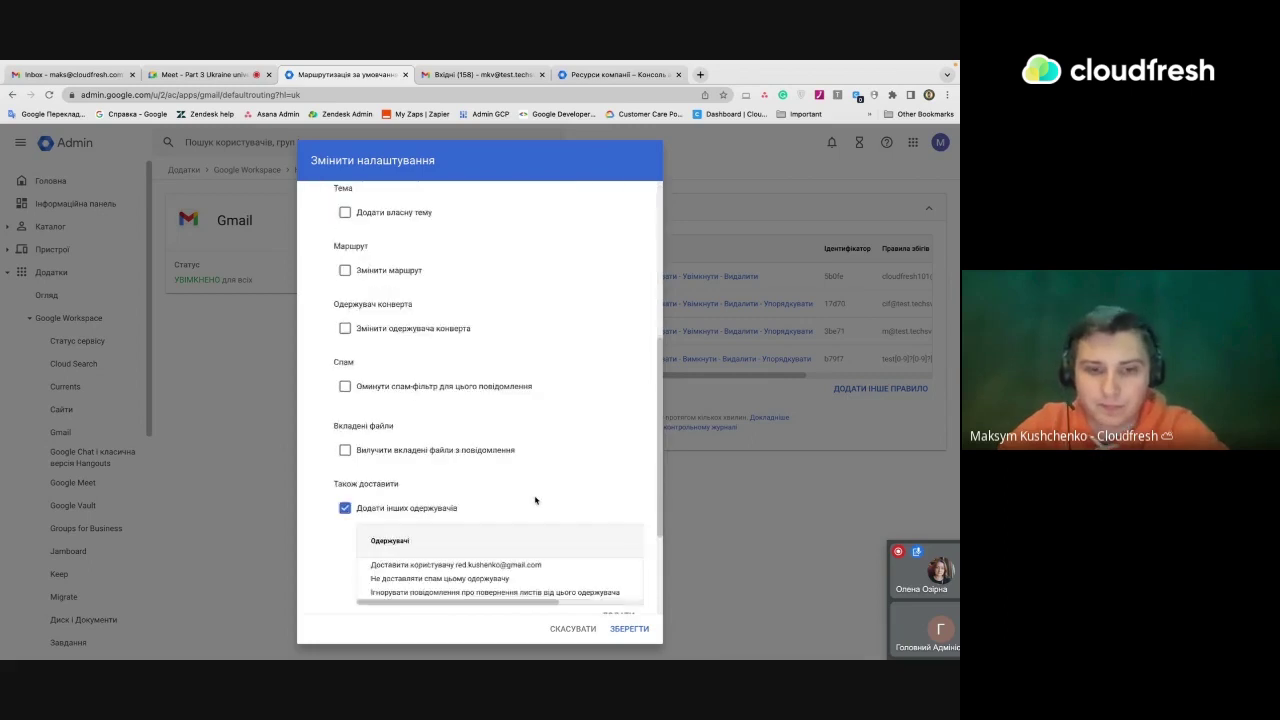
- Scroll down, then left across the default routing rules table to show the row numbers
scroll(535, 500, "down", 3)
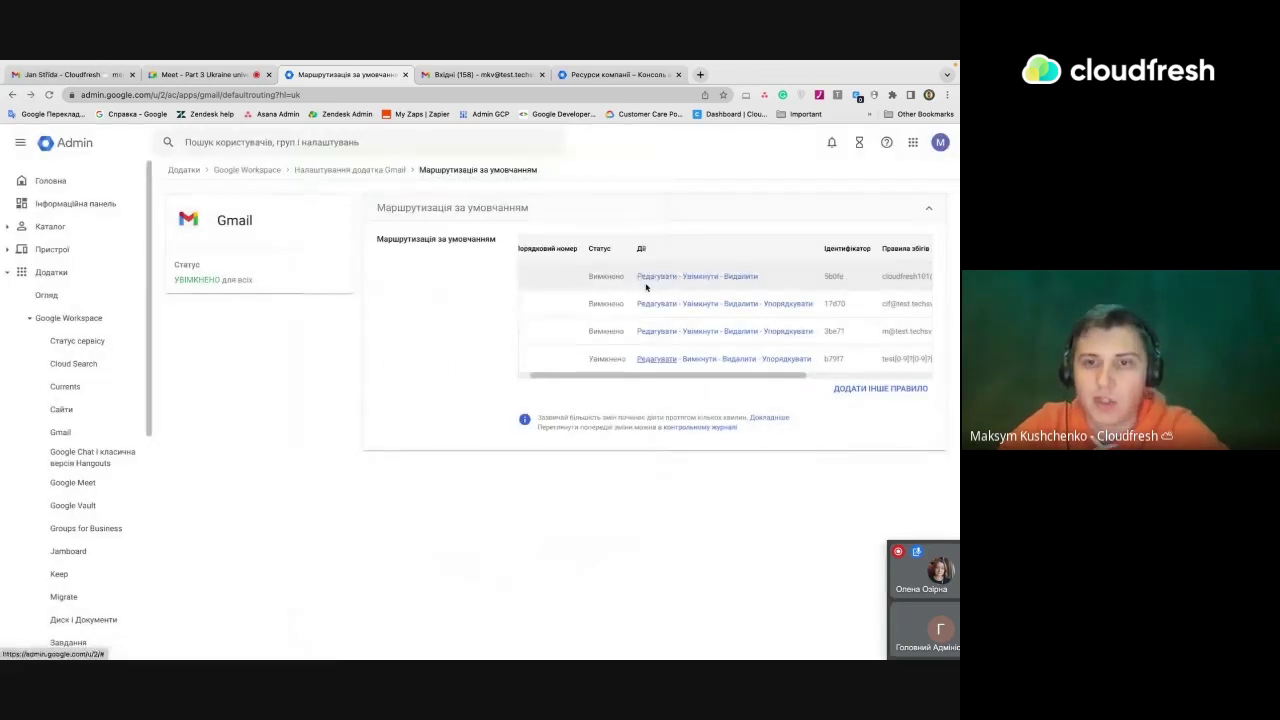
scroll(606, 331, "left", 2)
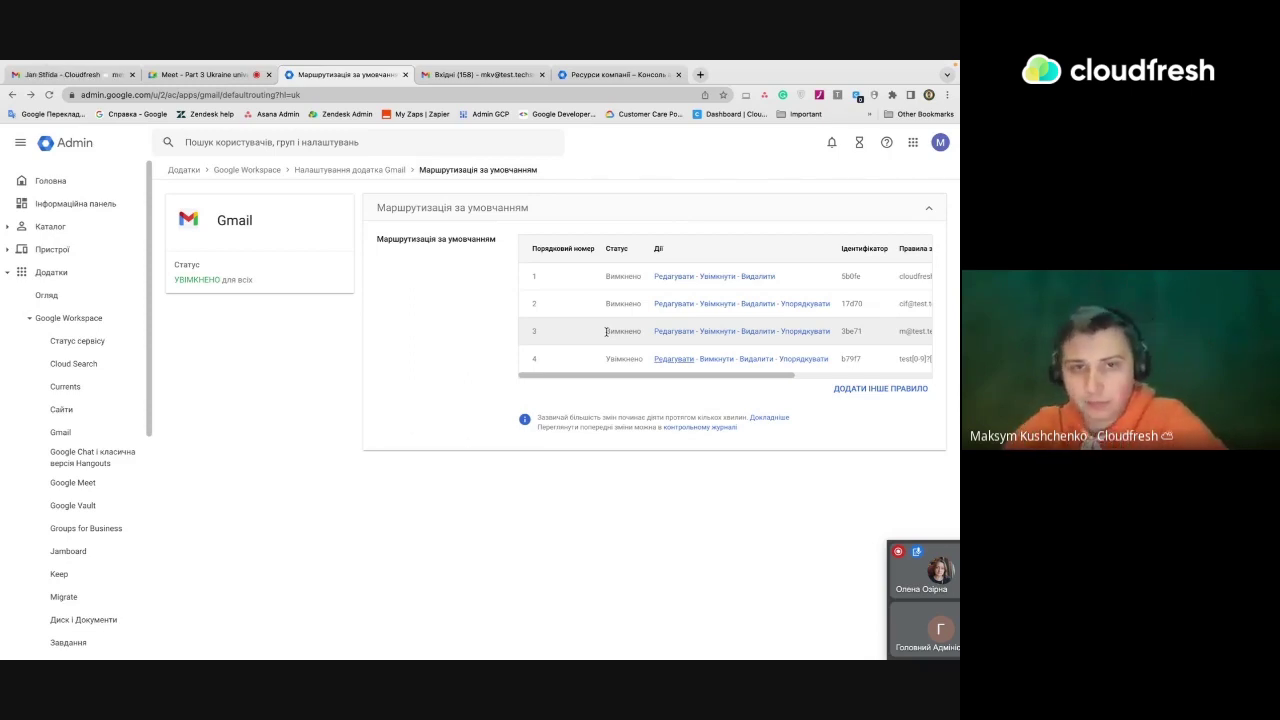
- Go back to the Gmail settings overview and open the Security settings
left_click(376, 174)
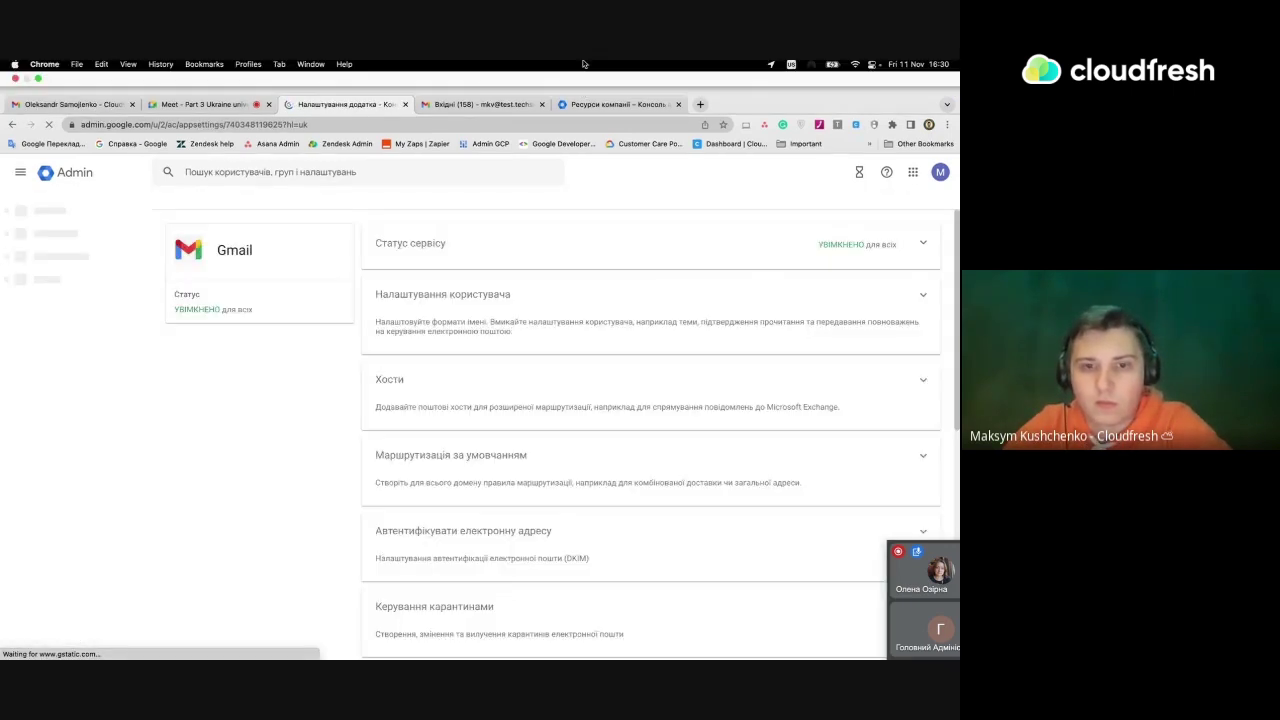
scroll(583, 357, "down", 5)
scroll(578, 388, "down", 2)
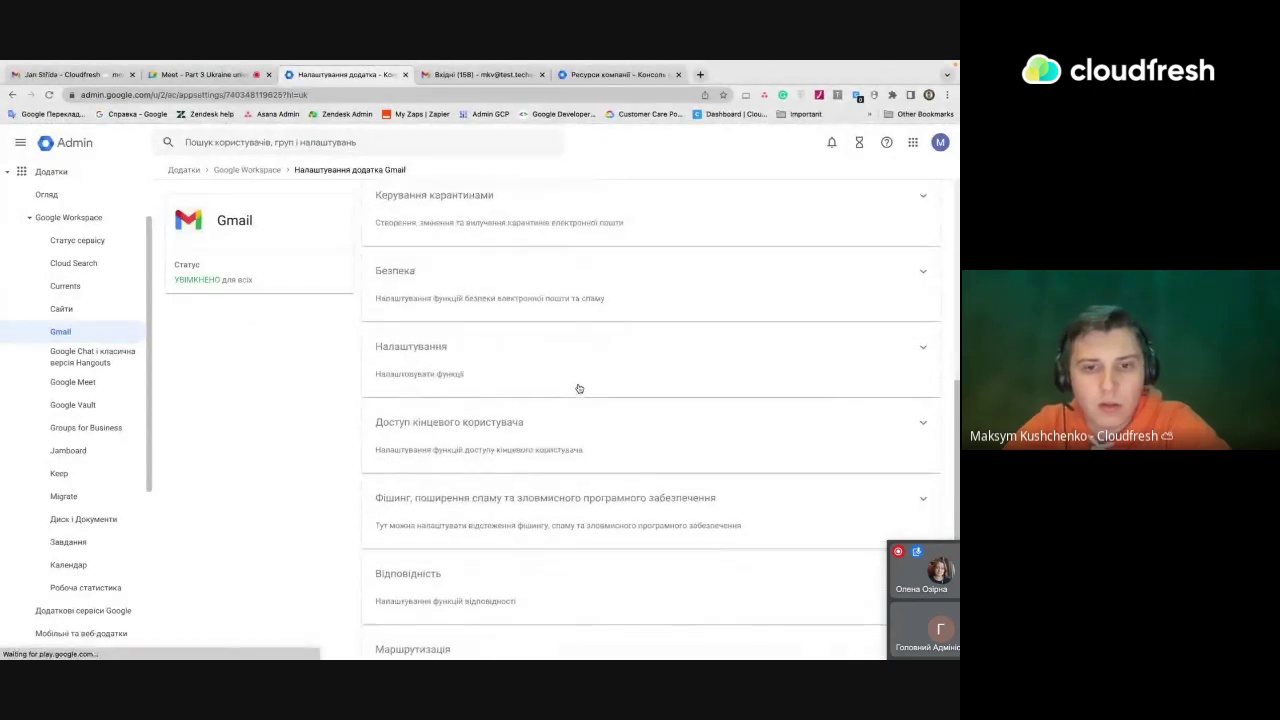
left_click(476, 298)
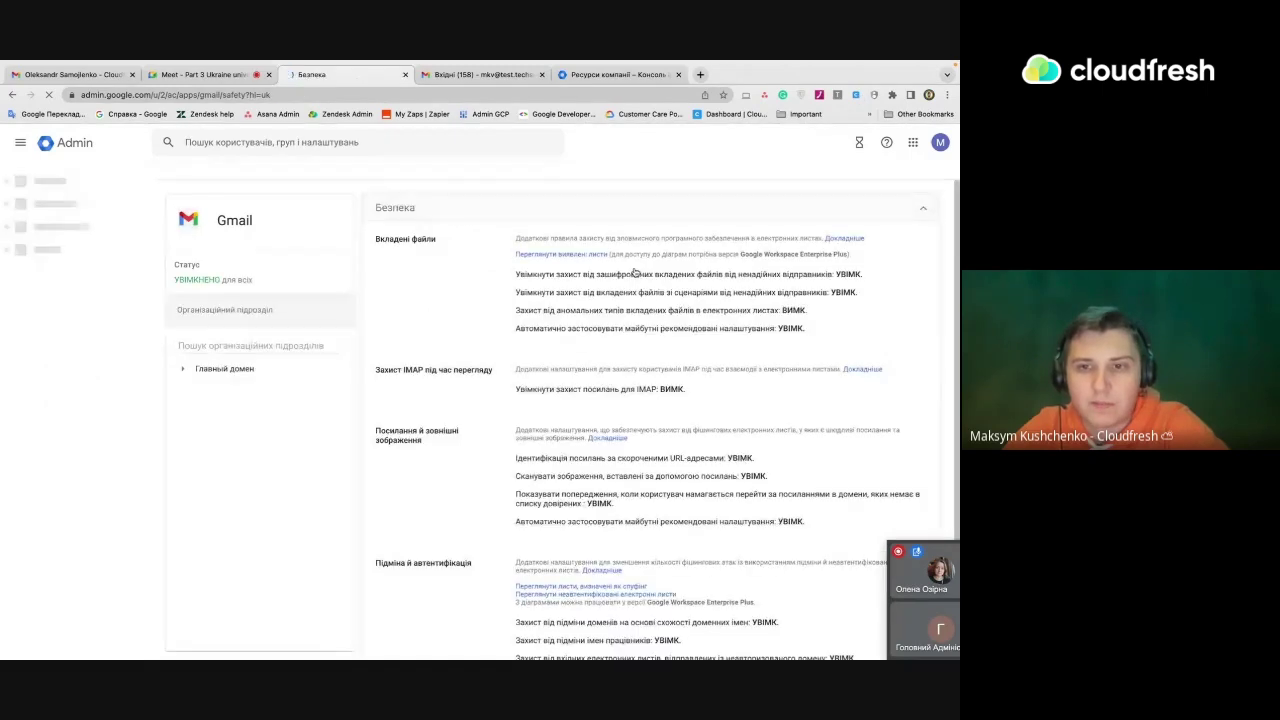
- In attachment protection, try Quarantine for untrusted encrypted attachments, then restore keep-in-Inbox-with-warning
left_click(647, 345)
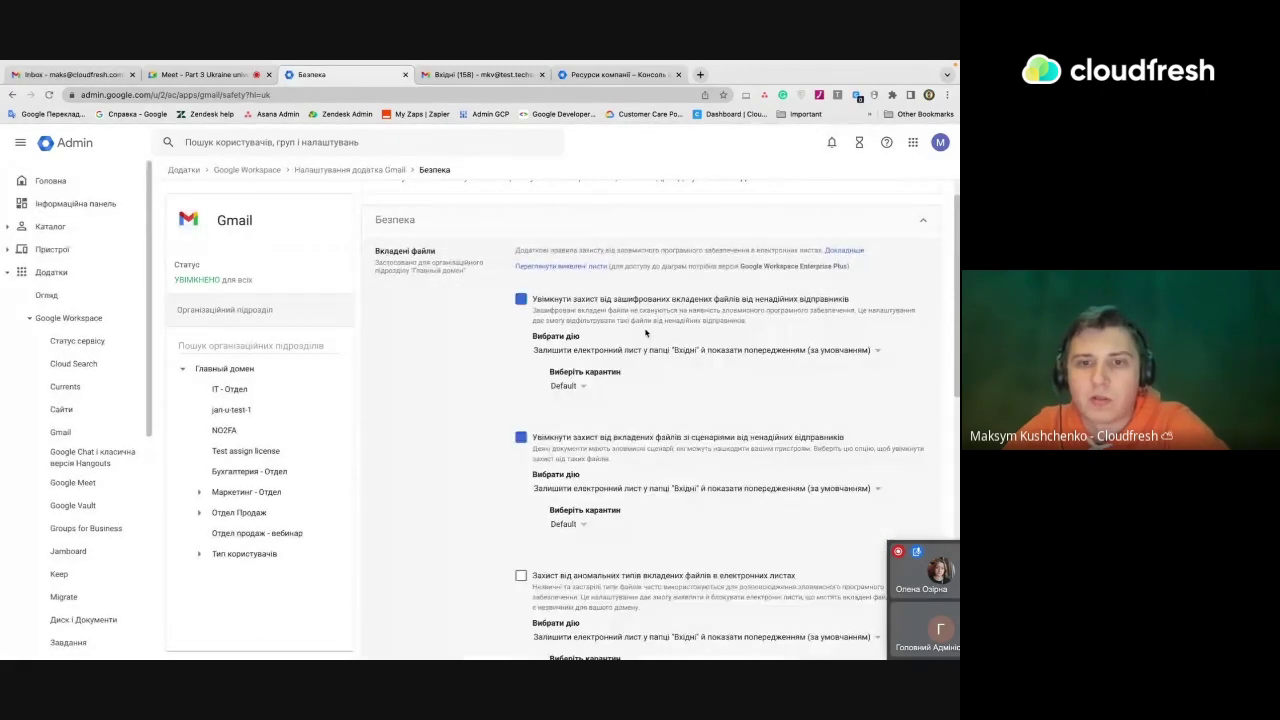
scroll(645, 333, "up", 2)
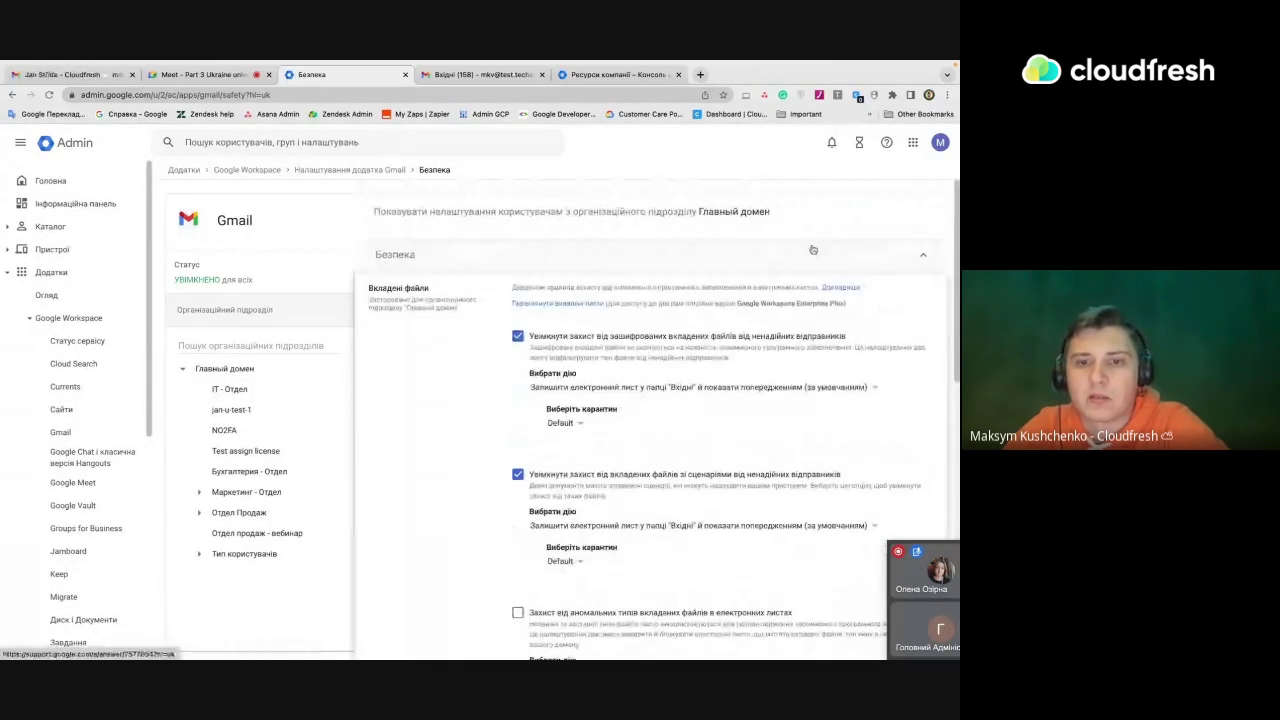
scroll(754, 368, "down", 1)
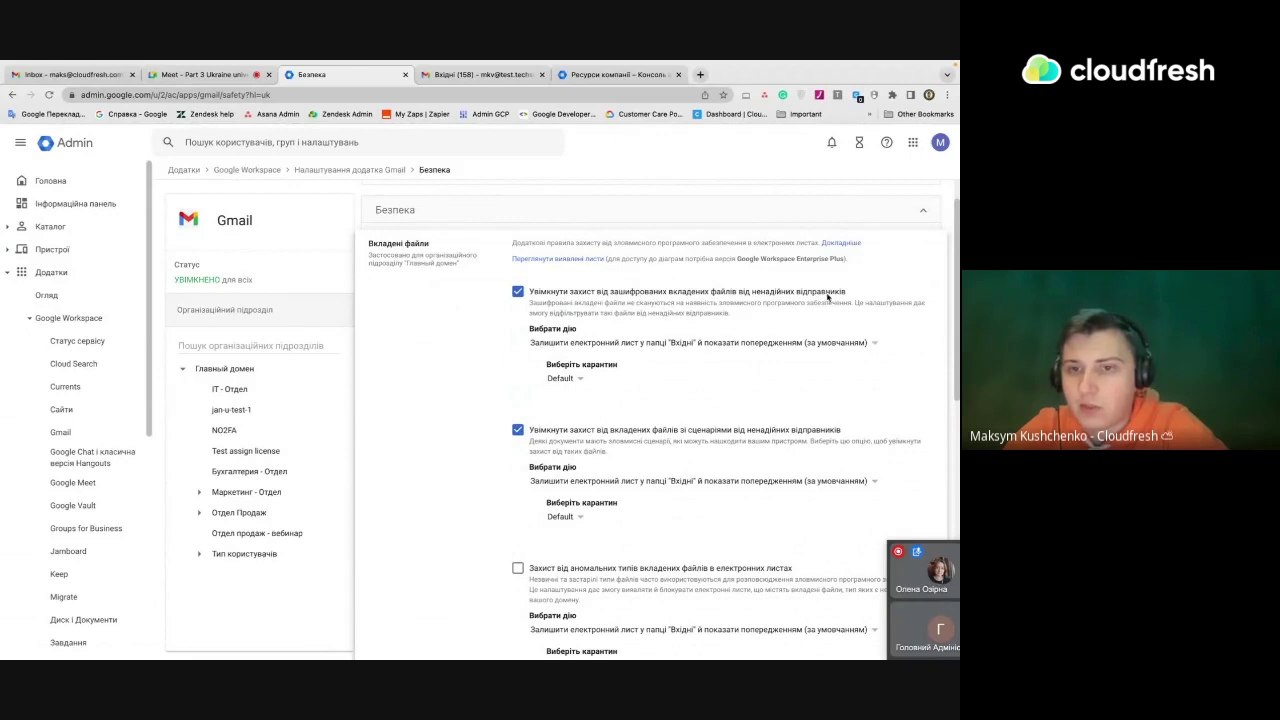
scroll(827, 296, "down", 1)
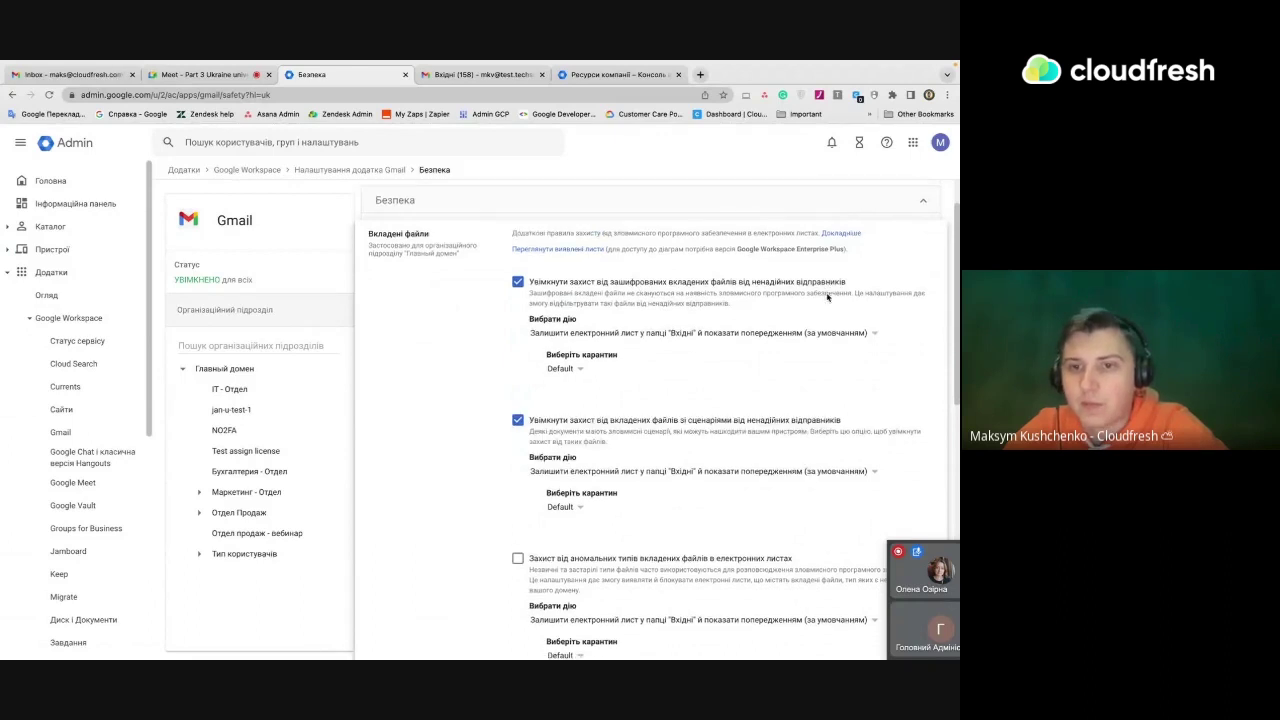
left_click(575, 309)
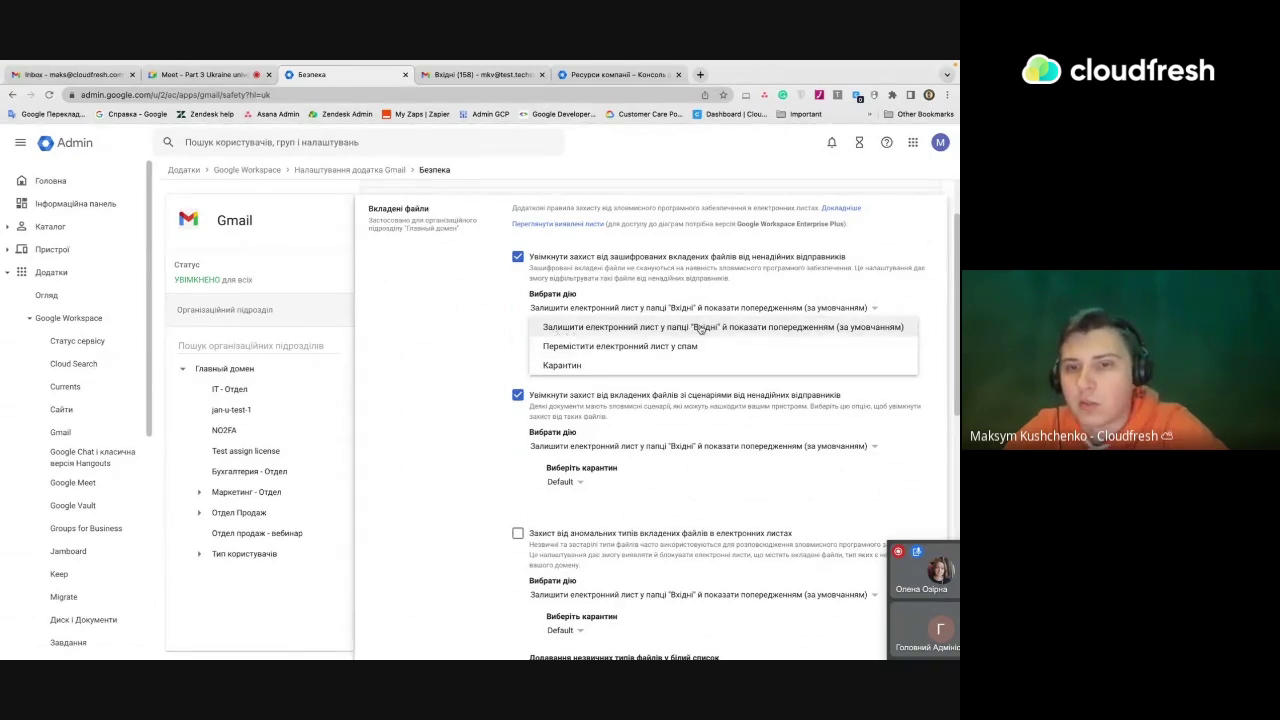
left_click(598, 365)
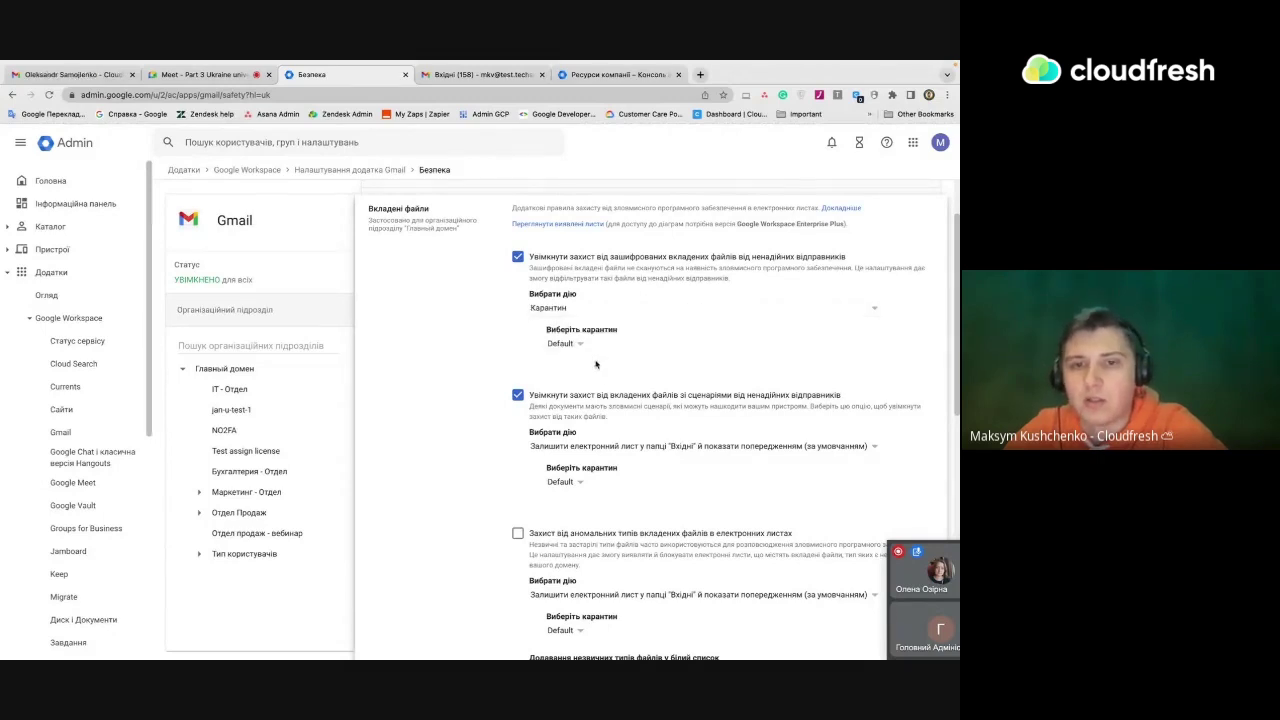
left_click(577, 345)
left_click(565, 310)
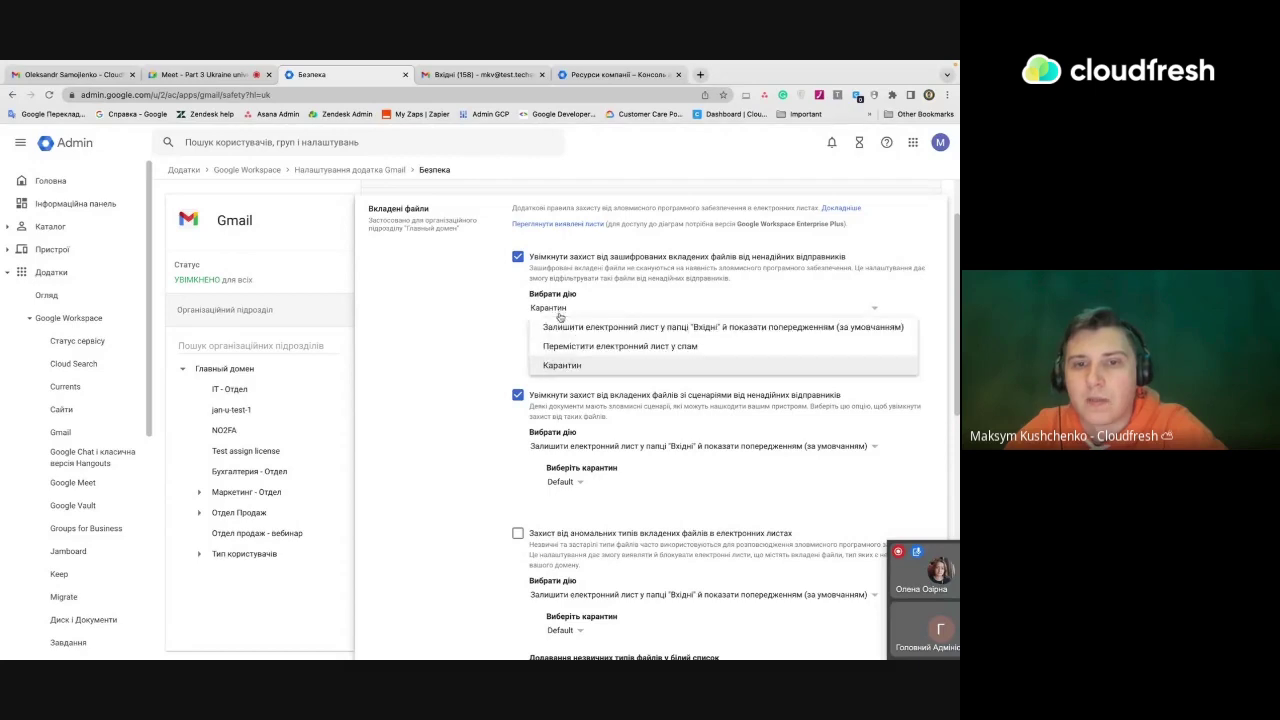
left_click(562, 322)
scroll(566, 350, "down", 5)
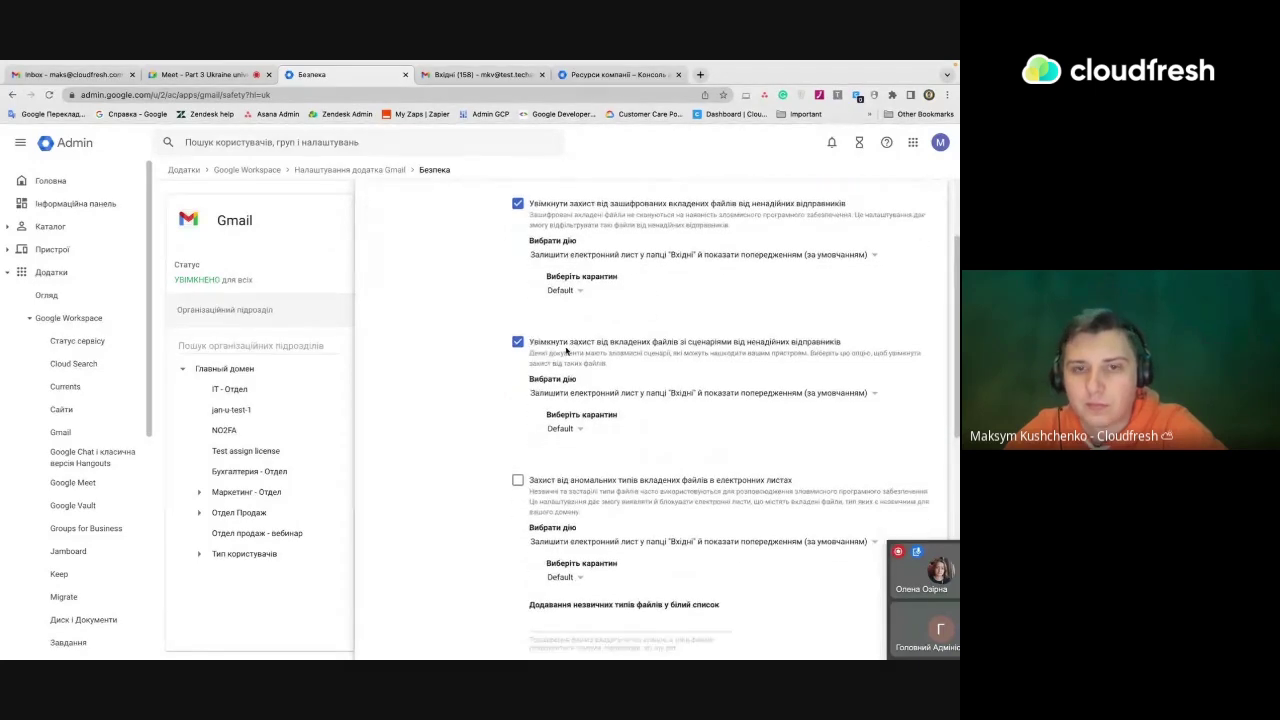
scroll(566, 350, "down", 7)
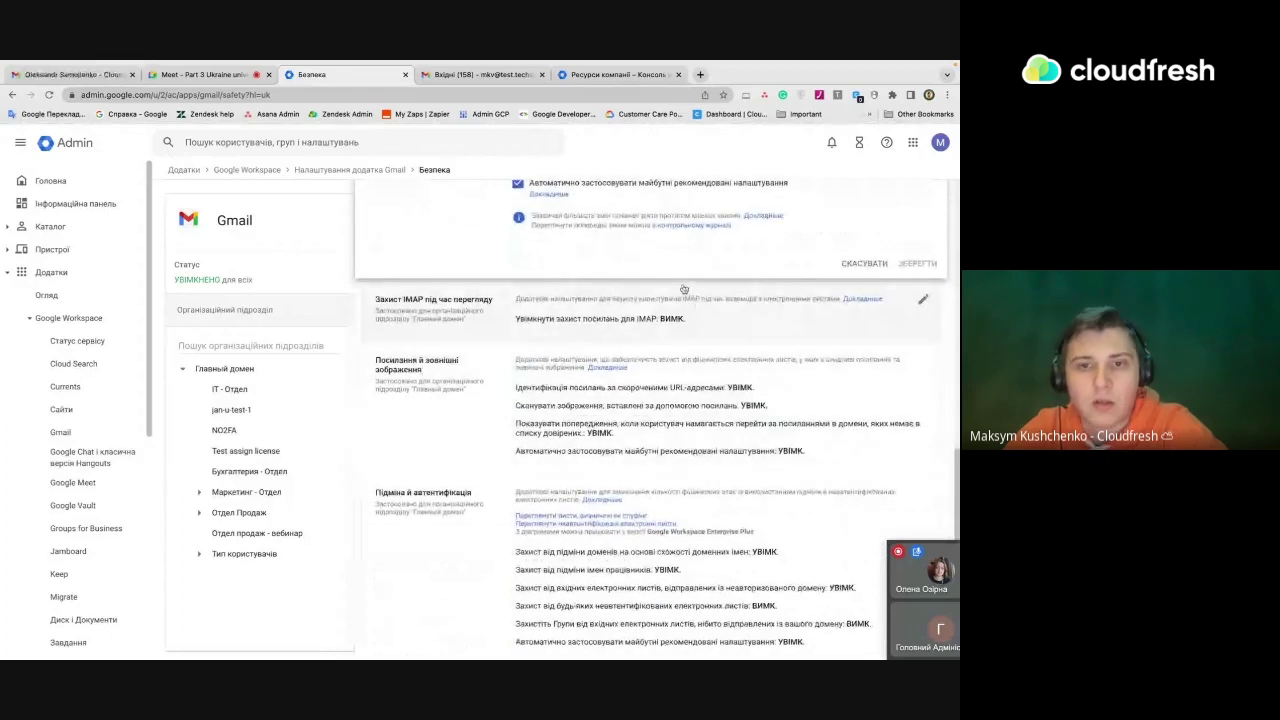
- Expand the Links and external images protection panel to edit it
scroll(632, 266, "down", 1)
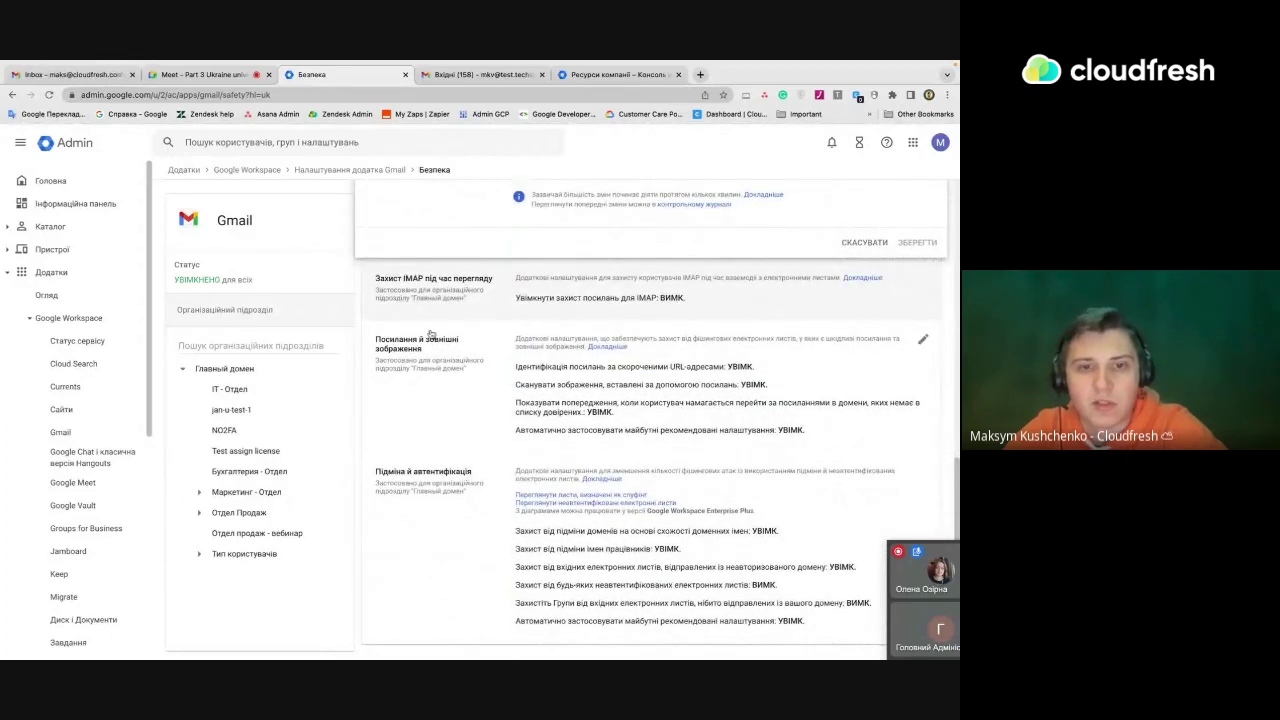
left_click(678, 418)
scroll(720, 371, "down", 3)
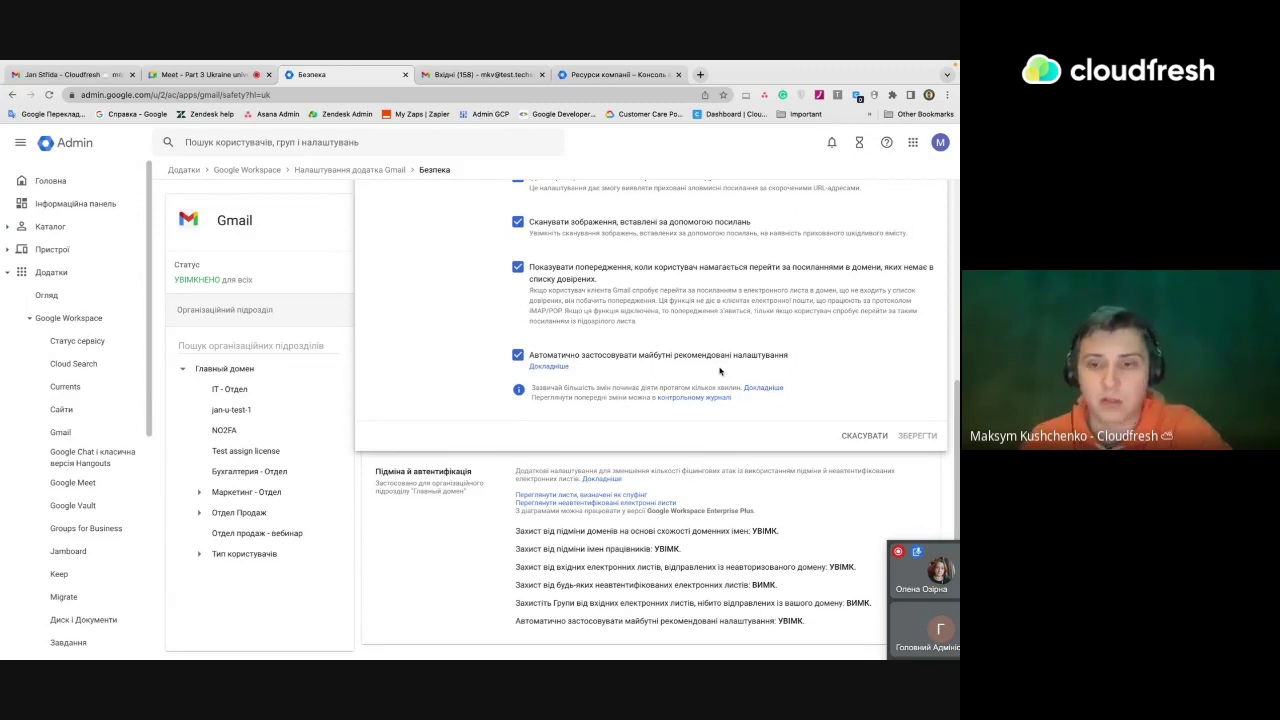
- Untick domain and employee-name spoofing protections, then discard the spoofing changes
left_click(700, 568)
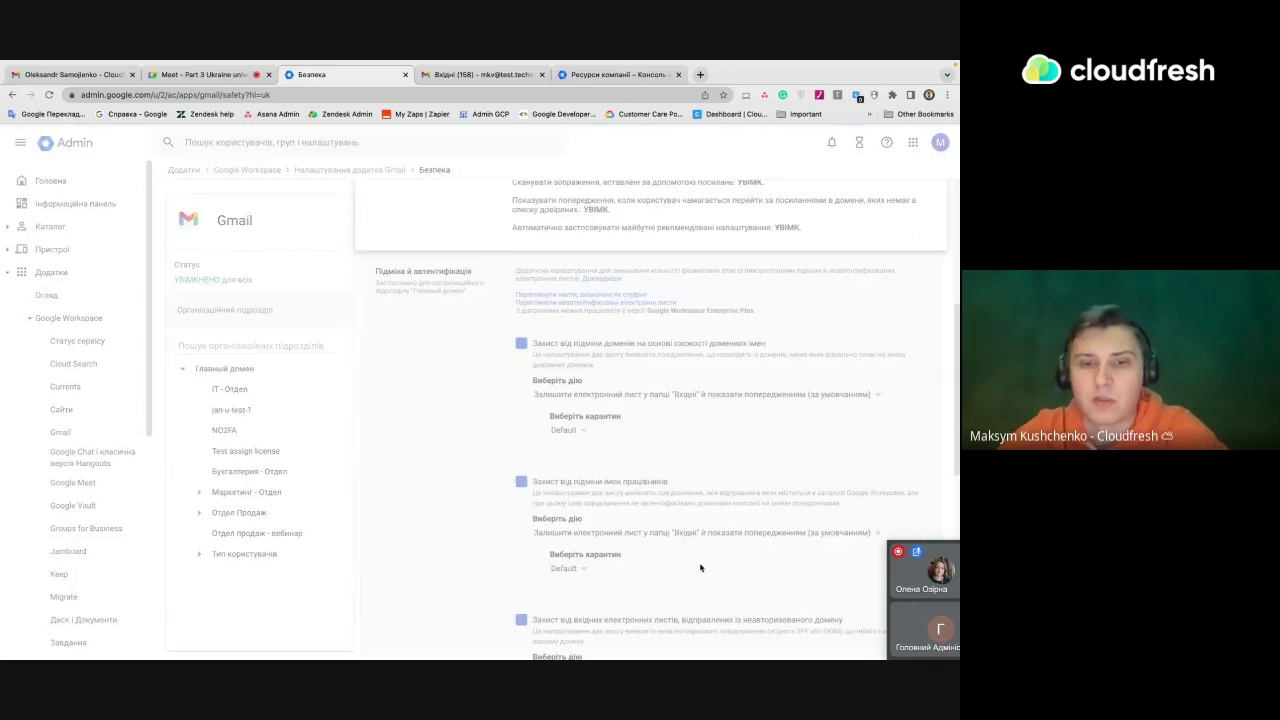
left_click(517, 326)
left_click(517, 463)
scroll(517, 463, "down", 2)
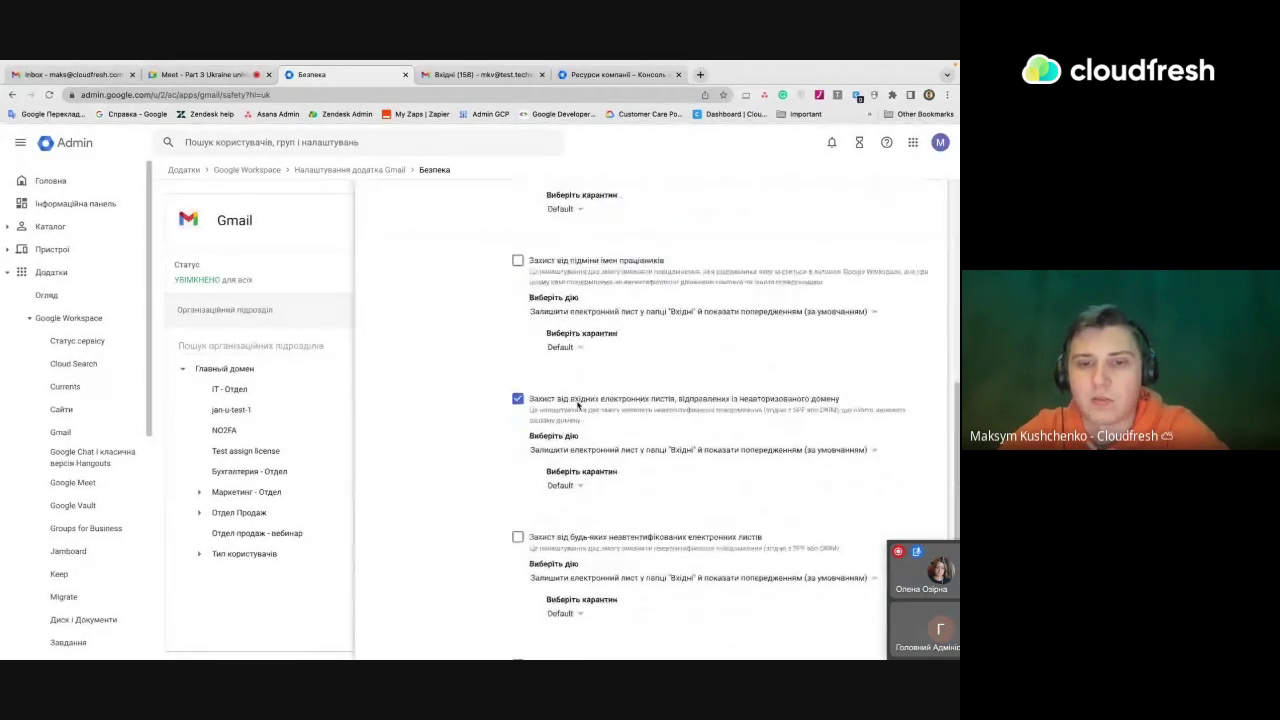
left_click(517, 398)
scroll(612, 398, "down", 1)
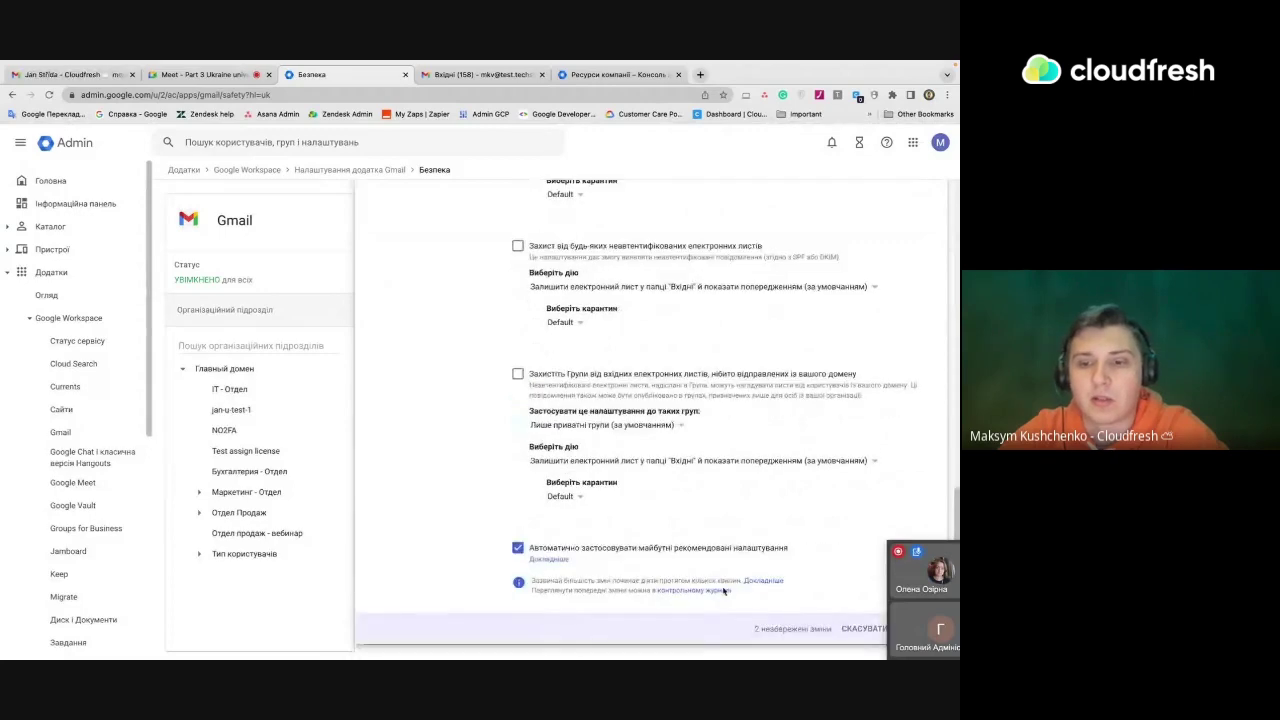
left_click(862, 630)
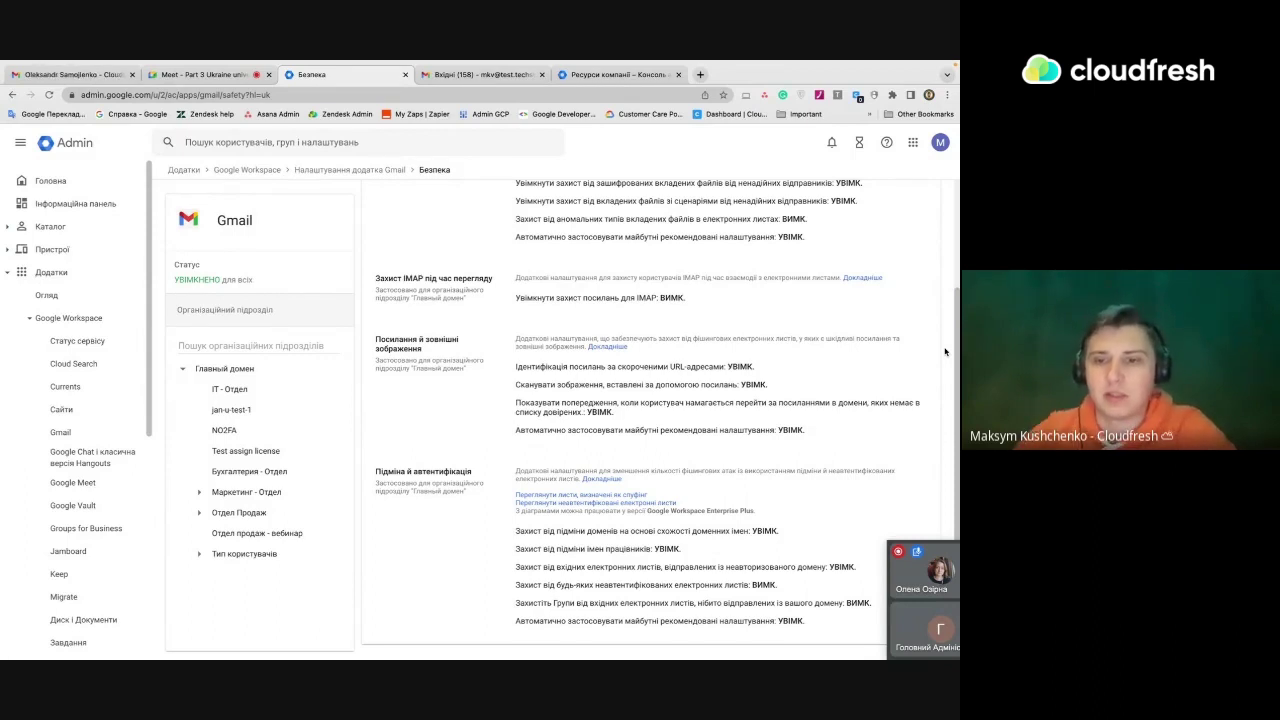
- From the Gmail settings list, open Manage quarantines and launch the admin quarantine
left_click(734, 492)
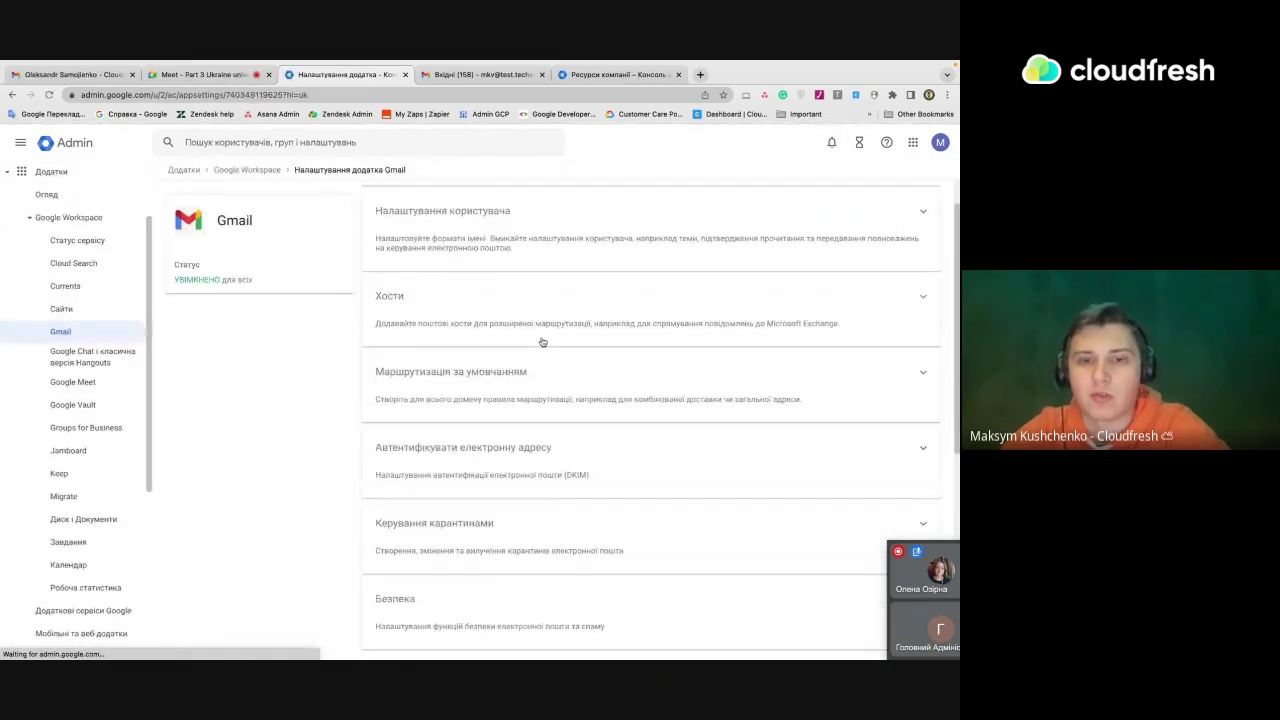
scroll(542, 342, "down", 5)
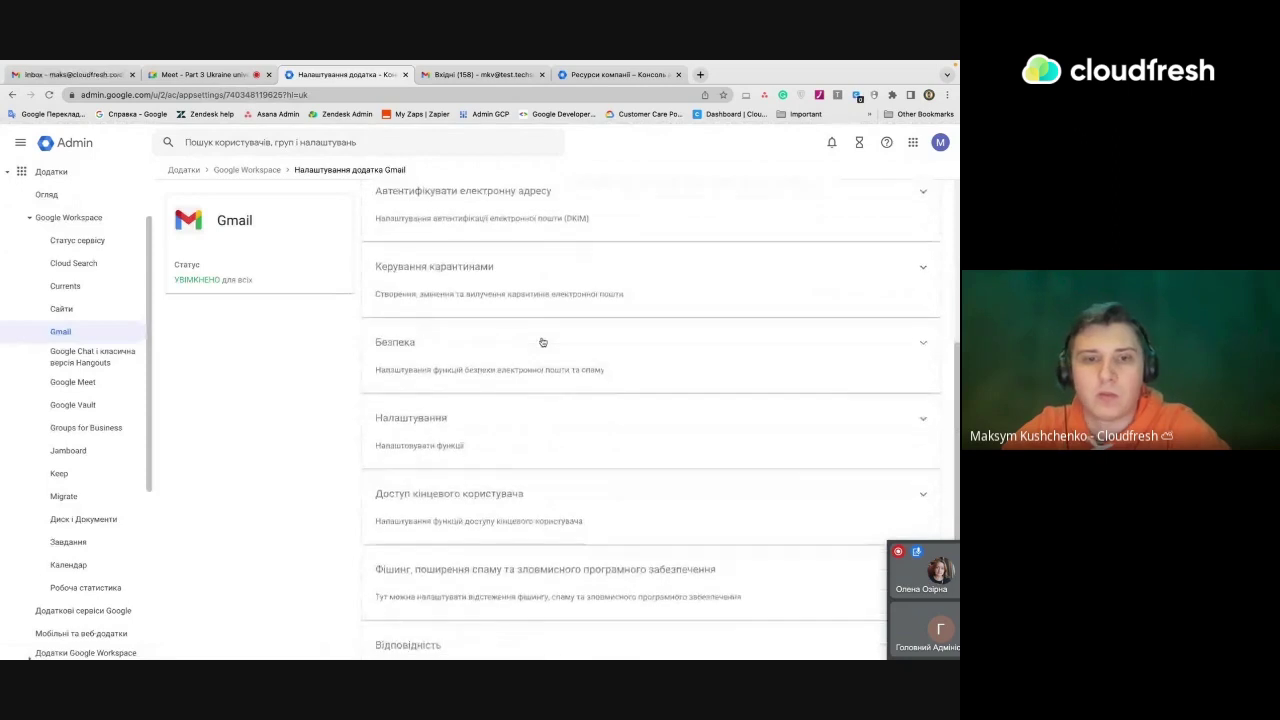
left_click(517, 298)
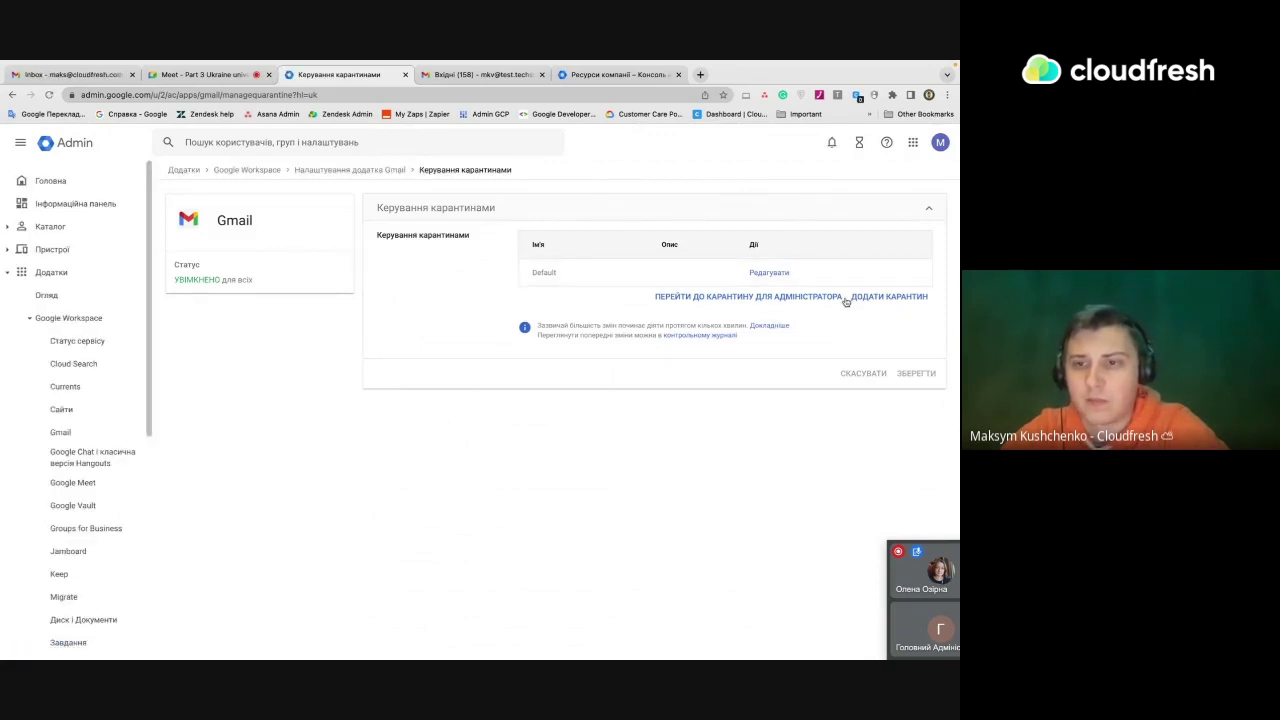
left_click(779, 297)
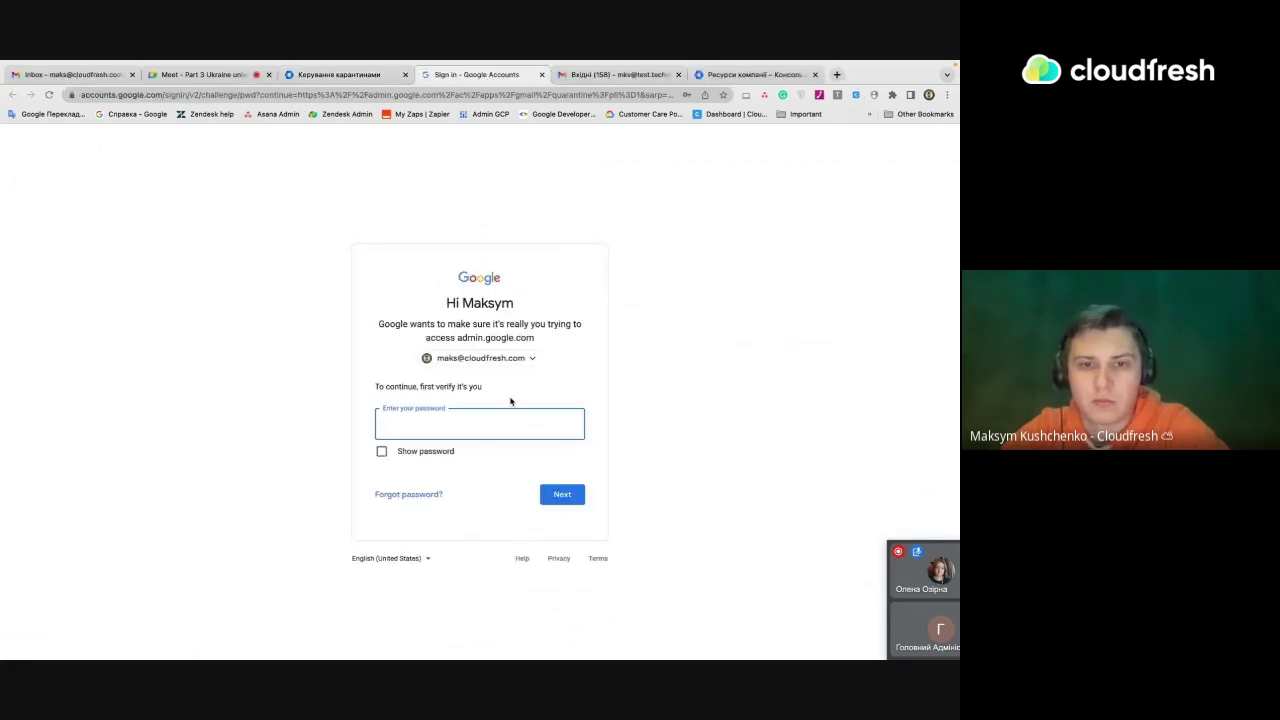
- Sign in as the admin with the saved password, then return to the quarantine management page
left_click(486, 360)
left_click(510, 372)
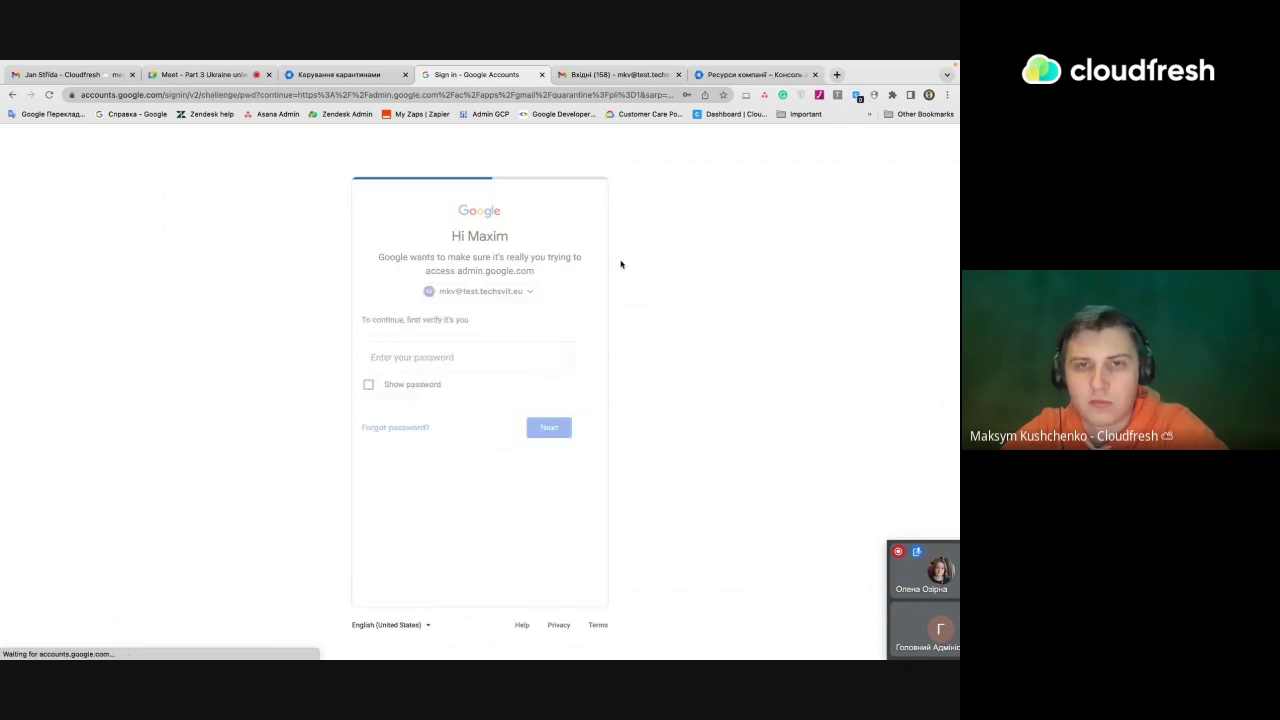
key("Return")
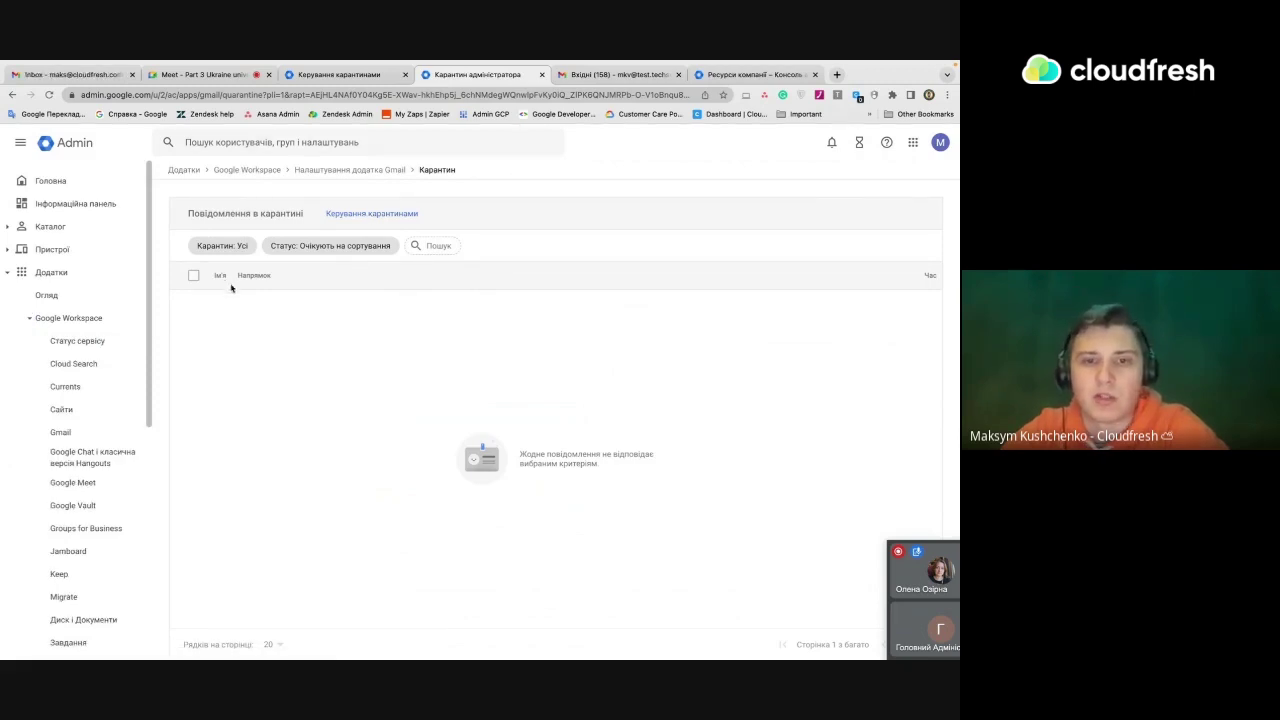
left_click(374, 216)
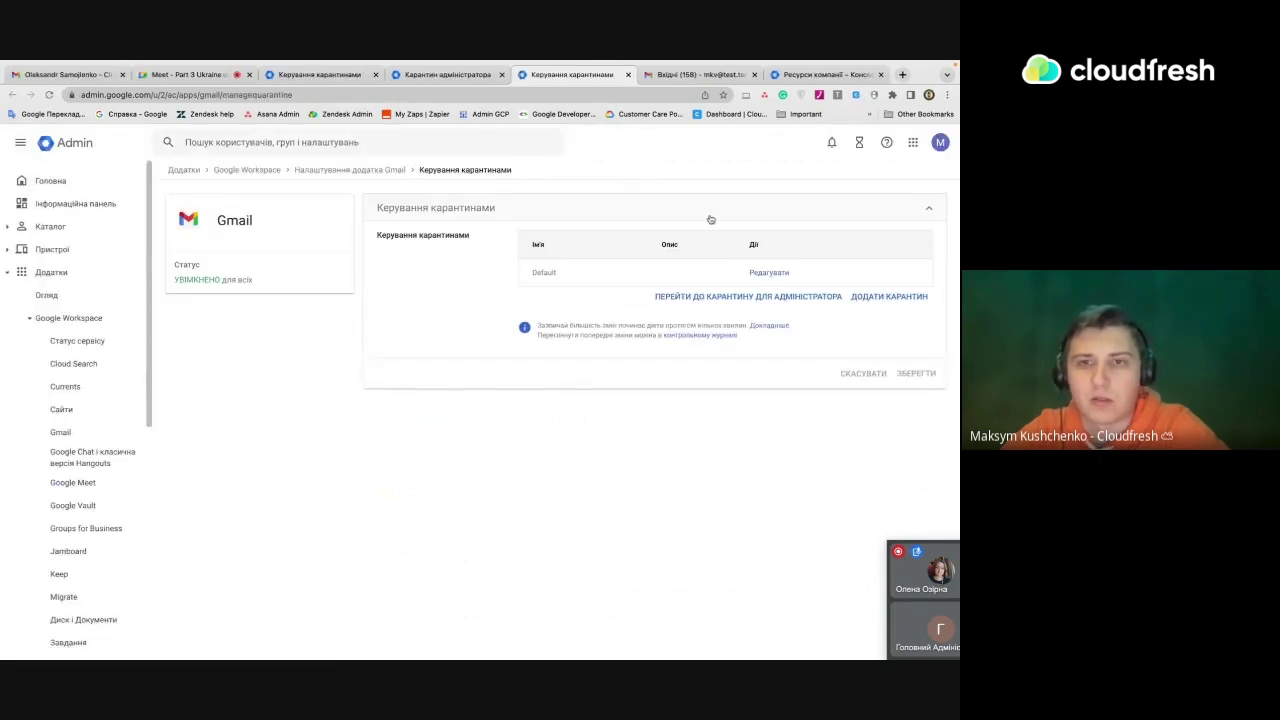
left_click(629, 75)
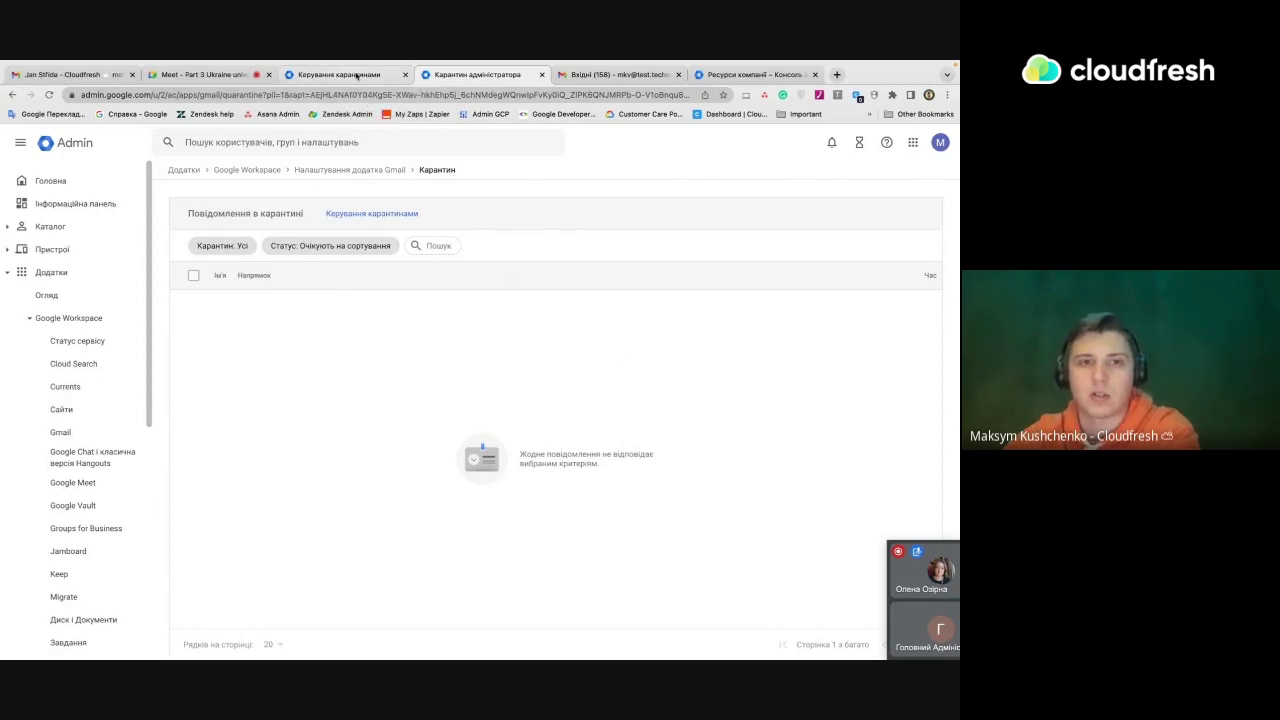
left_click(357, 76)
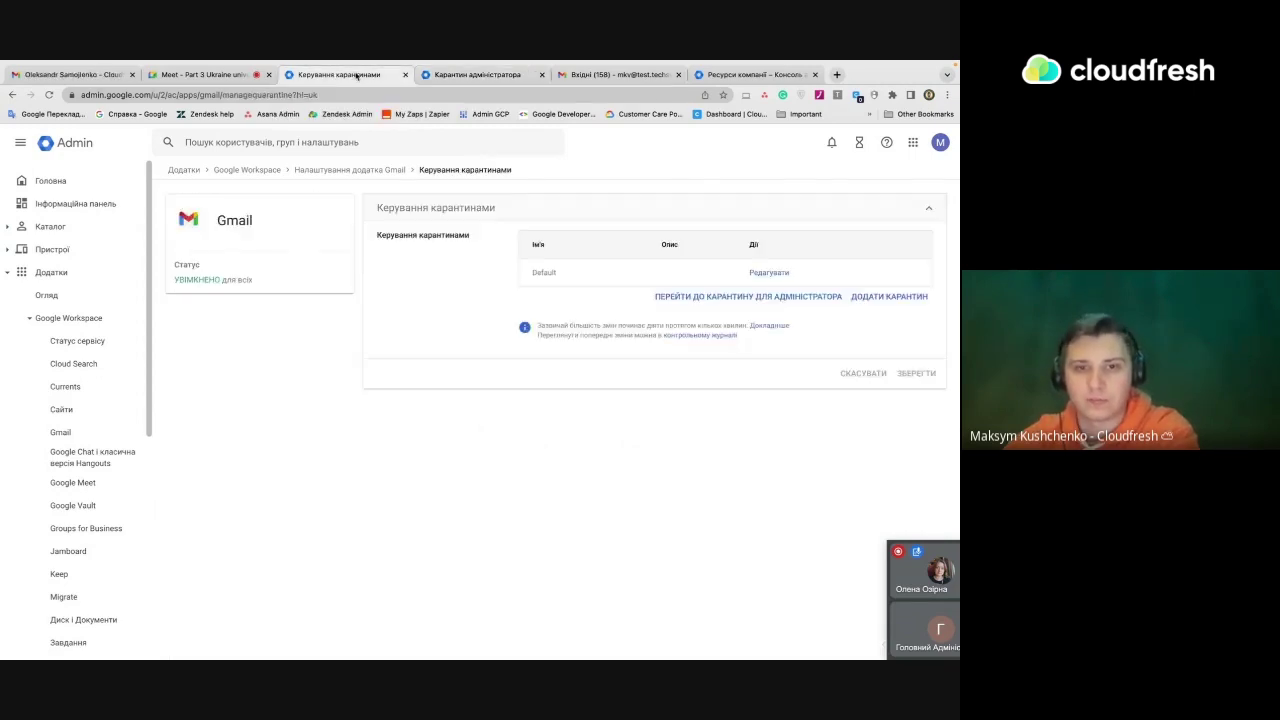
- Return to the Gmail settings overview and open the Compliance section
left_click(329, 172)
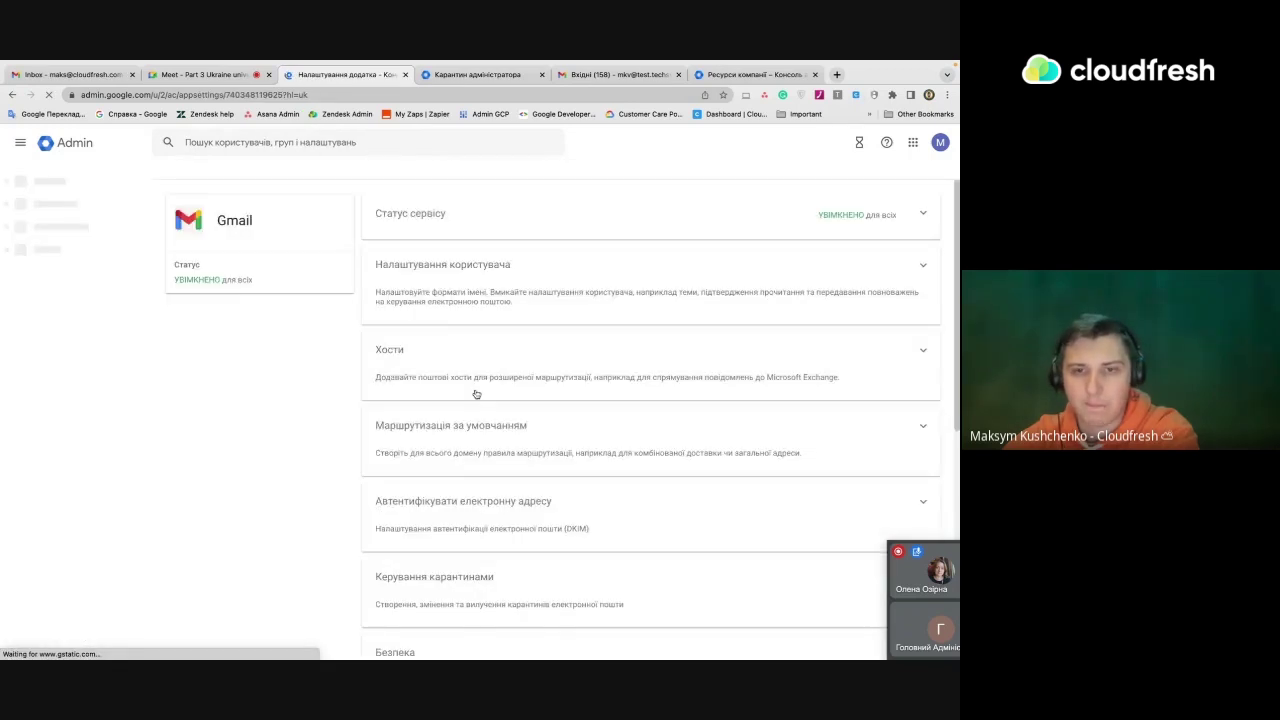
scroll(476, 394, "down", 5)
scroll(476, 394, "down", 1)
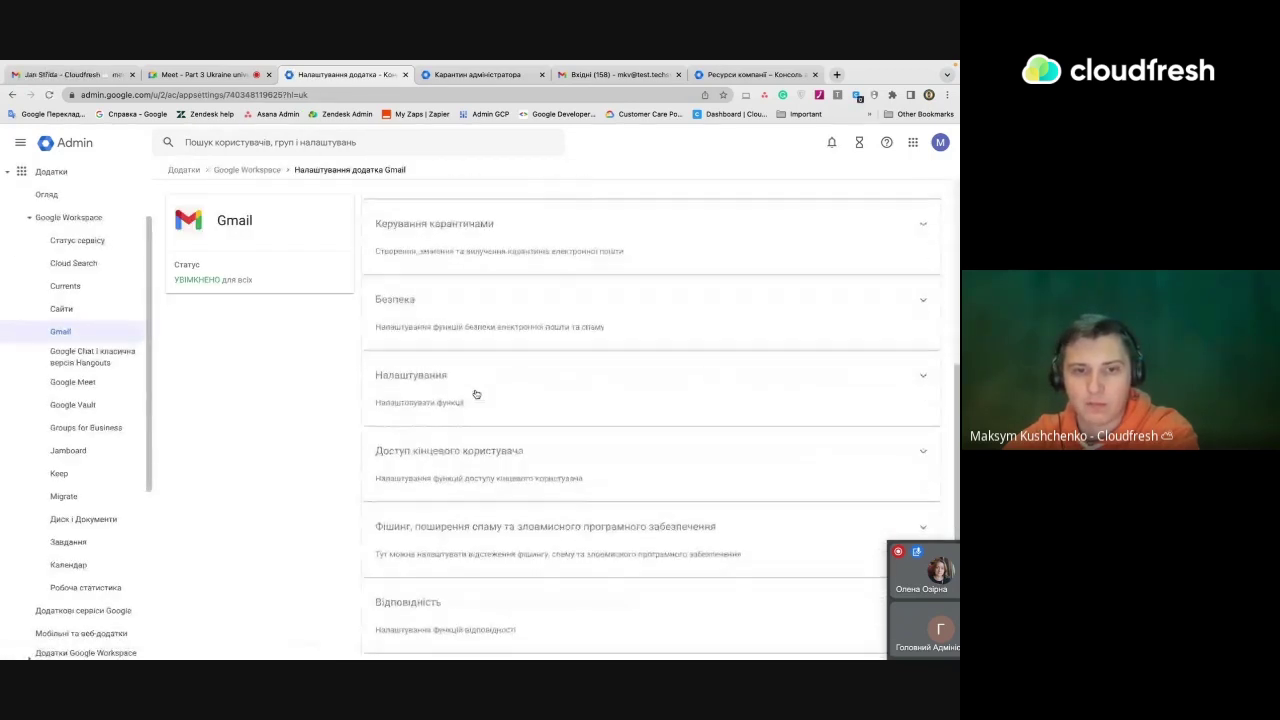
scroll(476, 400, "down", 1)
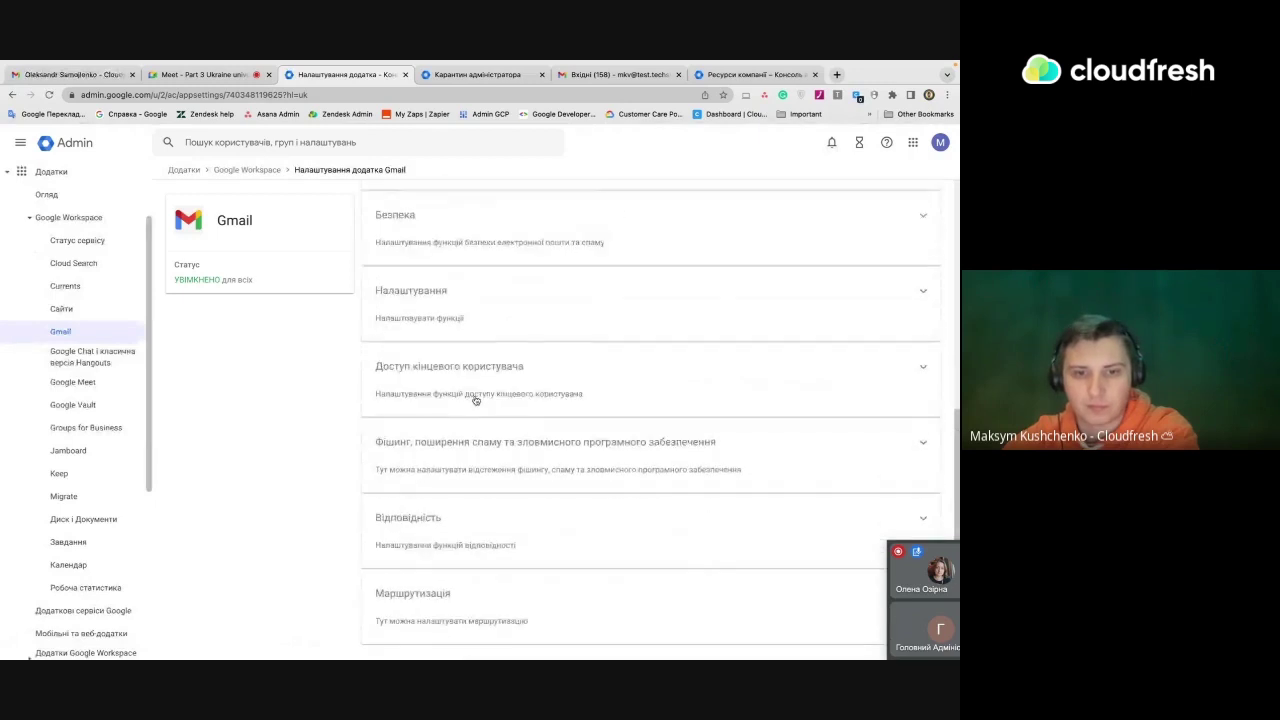
left_click(408, 520)
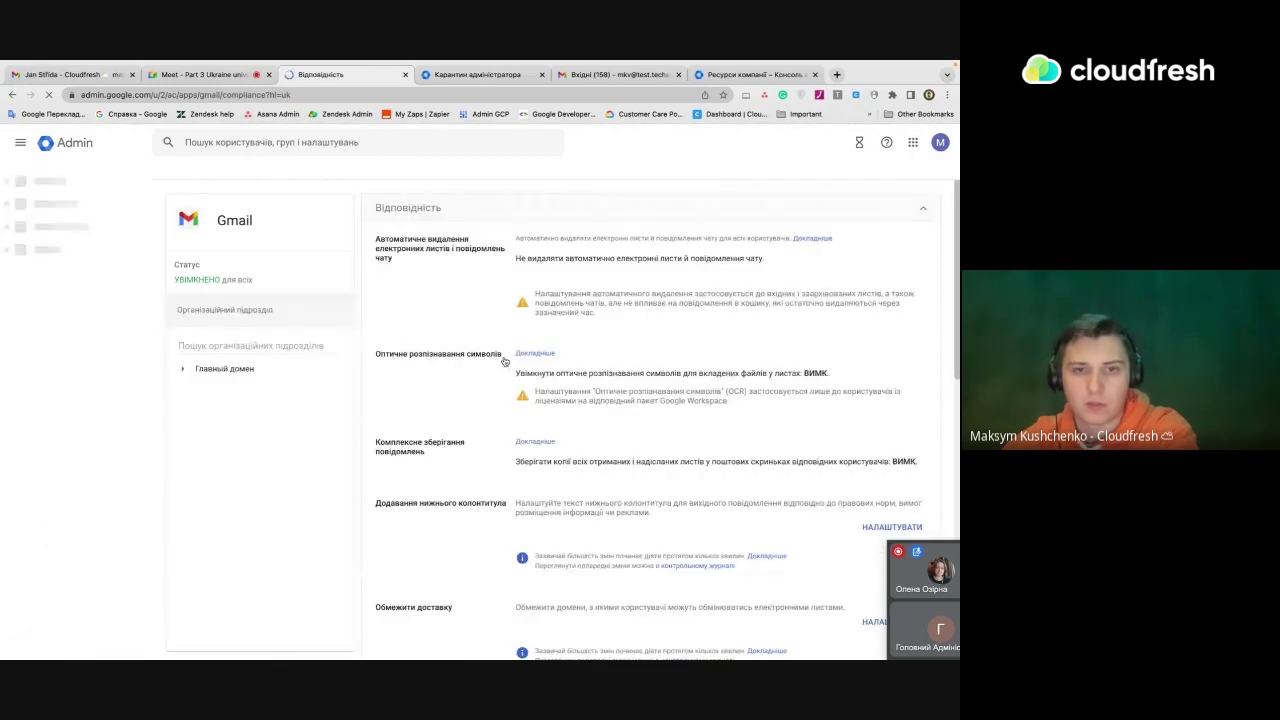
- Review the IBAN All rule's bank account number expression and close it unchanged
scroll(616, 330, "down", 2)
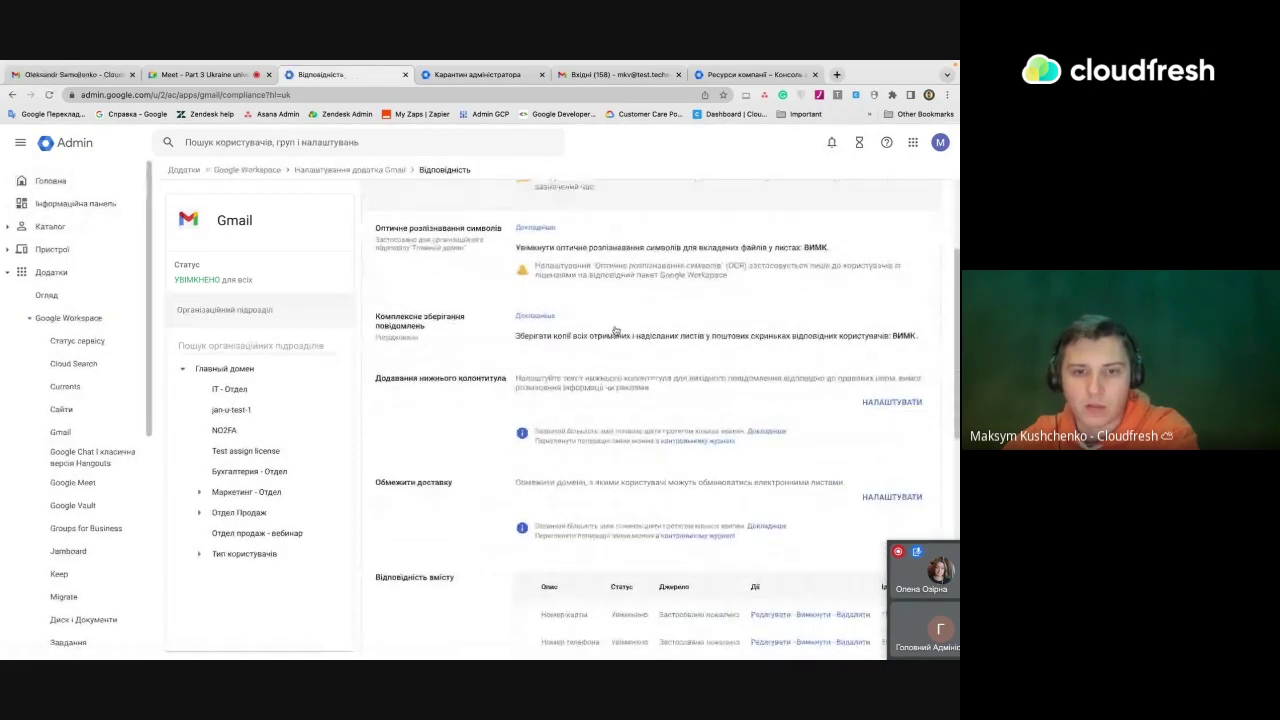
scroll(616, 330, "down", 5)
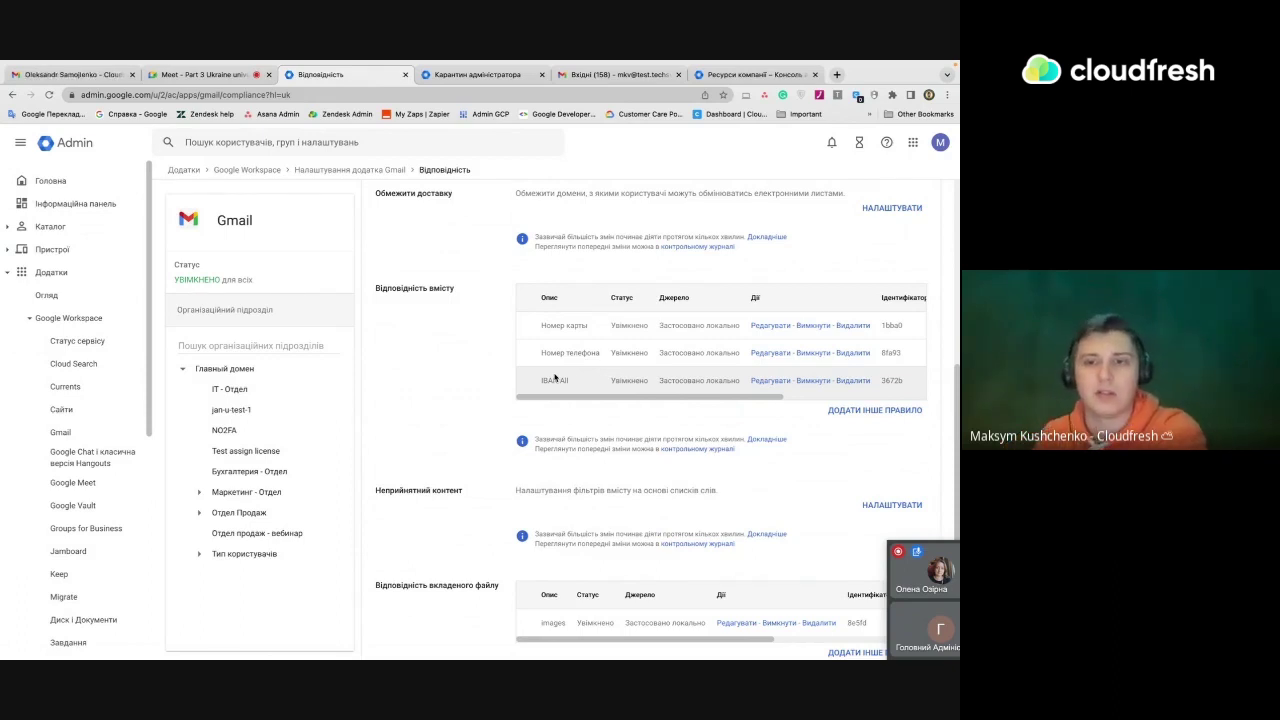
left_click(749, 382)
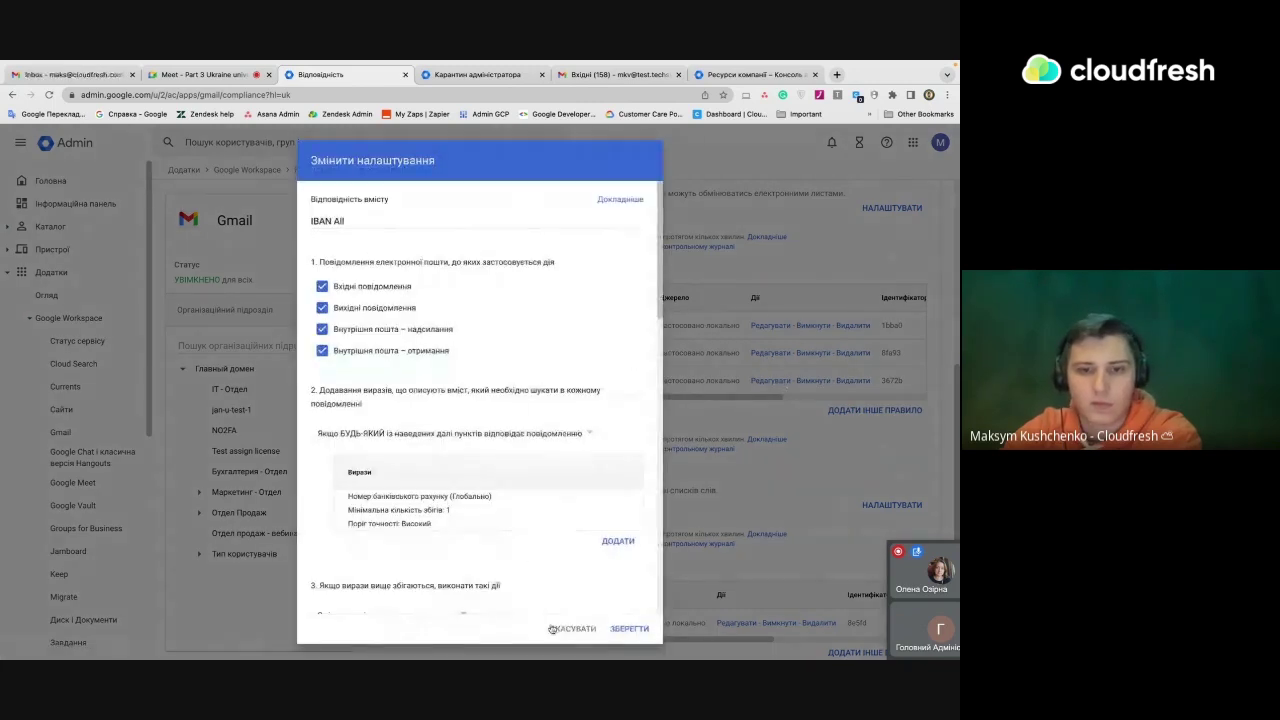
scroll(480, 480, "down", 1)
left_click_drag(348, 430, 496, 430)
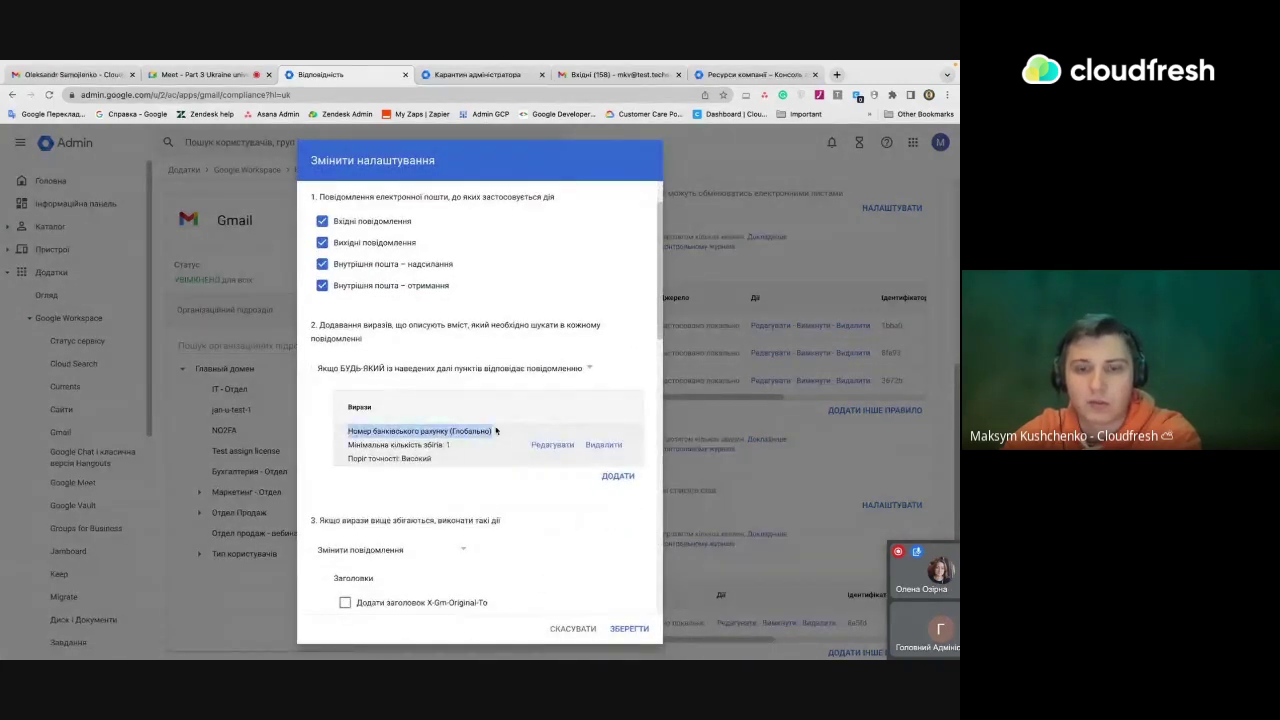
left_click(572, 628)
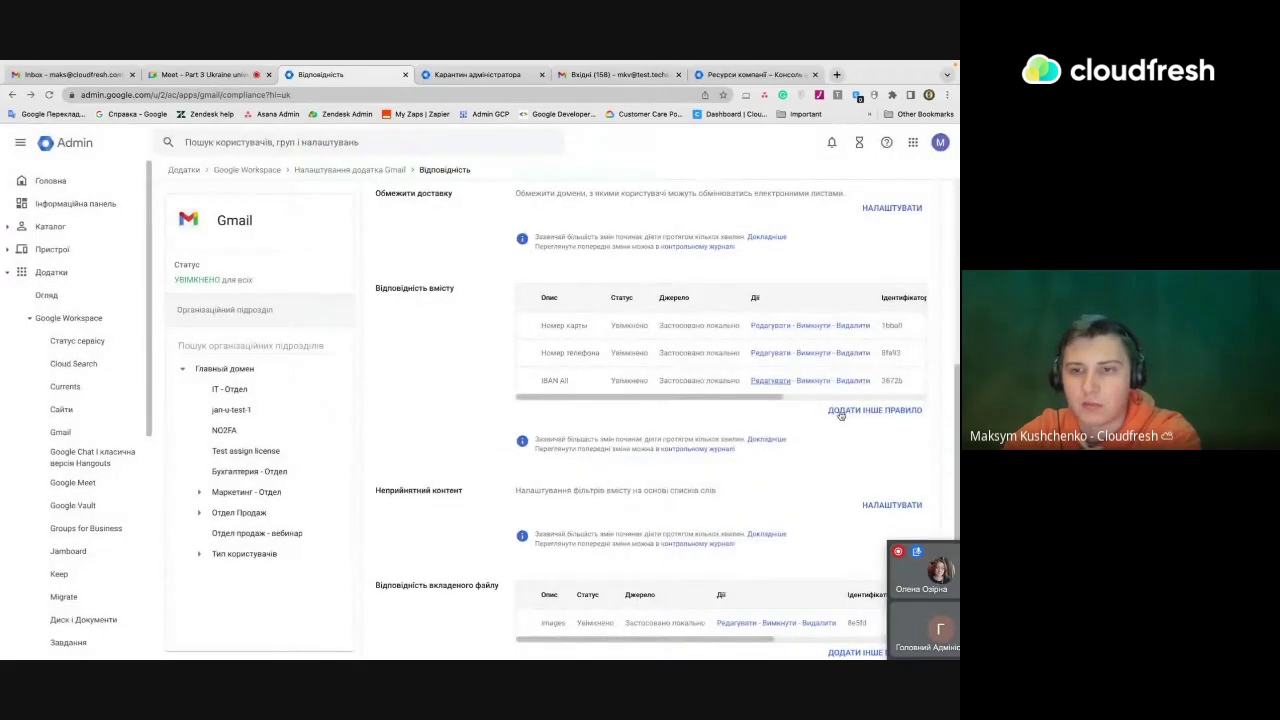
left_click(850, 410)
- Add an expression to the new rule and set its match type to Advanced content match
scroll(430, 347, "down", 3)
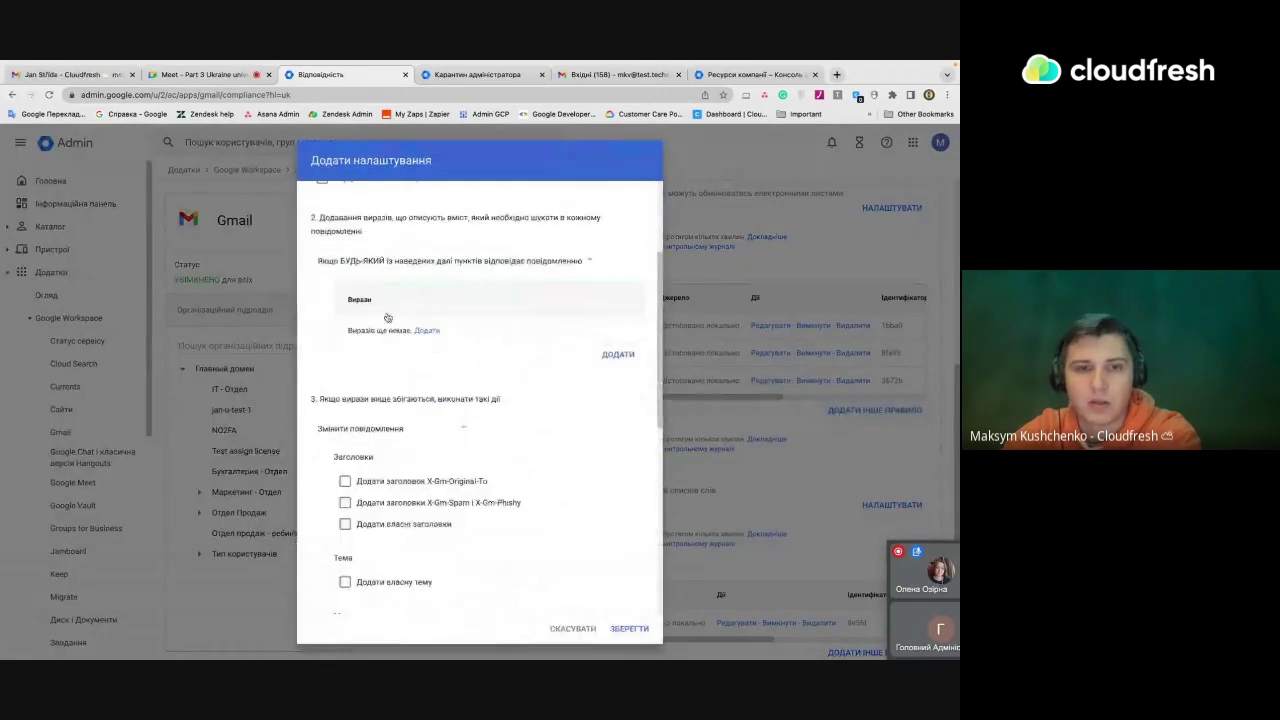
left_click(427, 331)
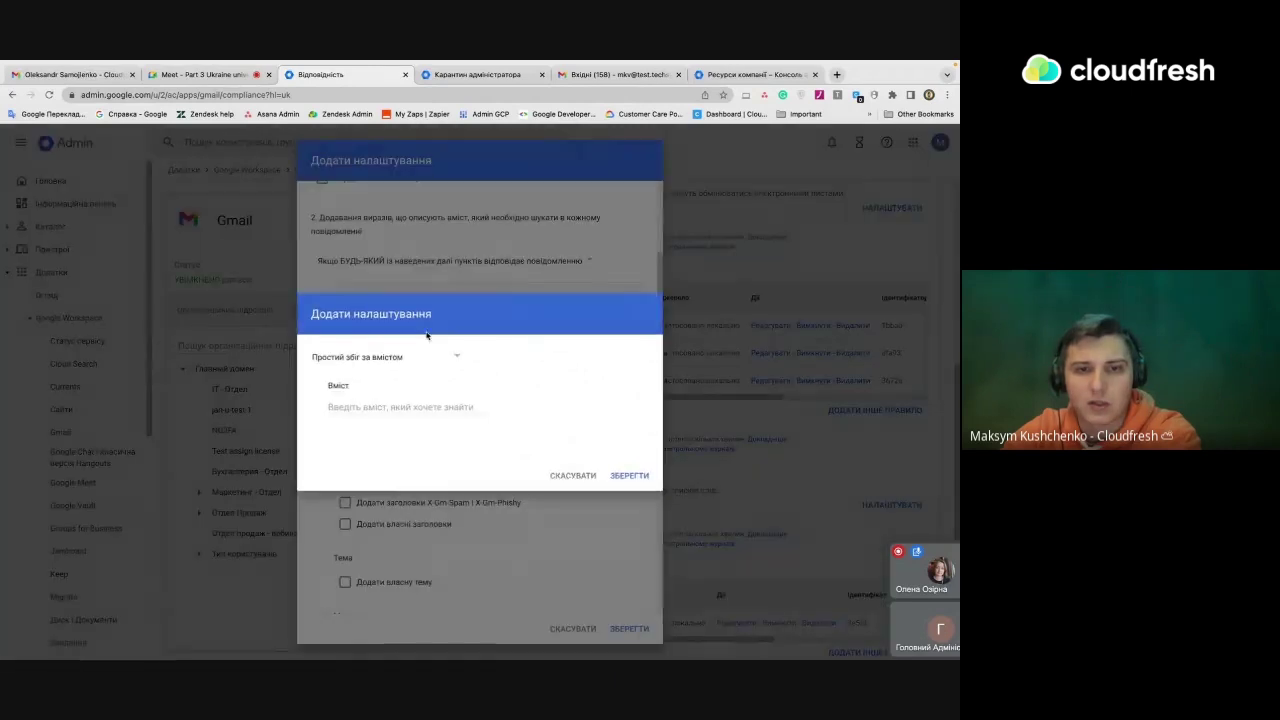
left_click(365, 360)
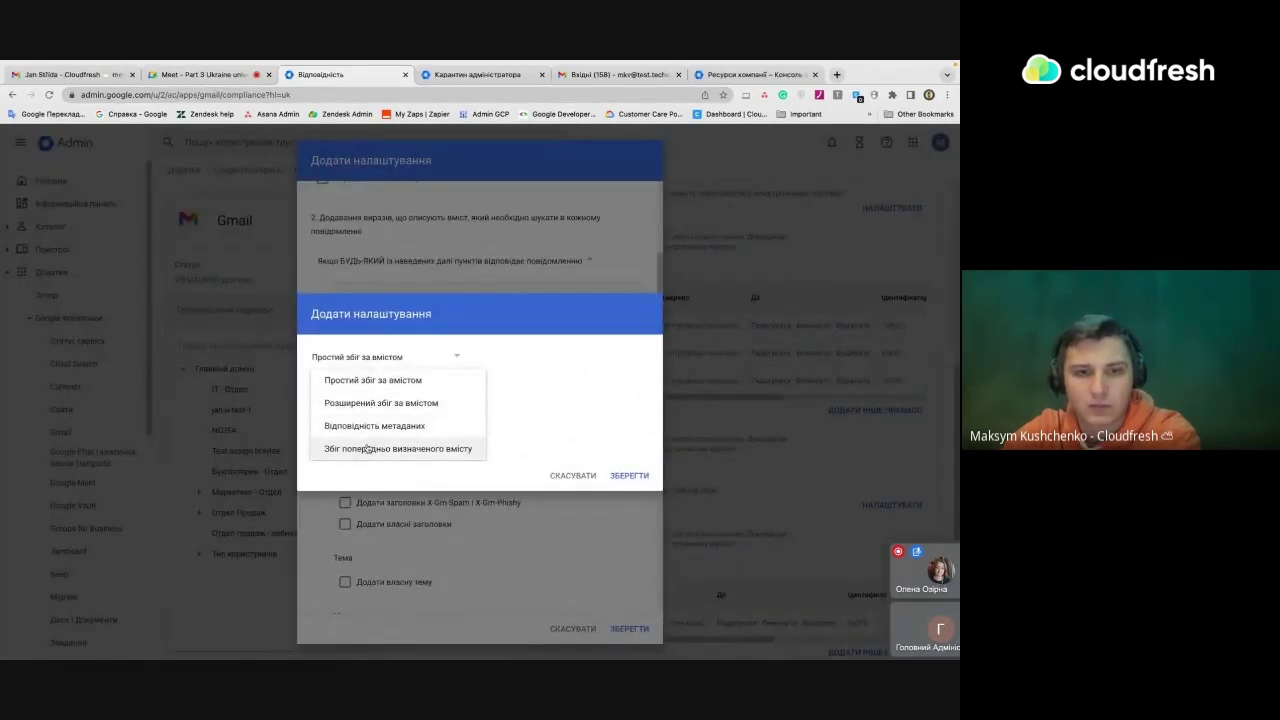
left_click(386, 408)
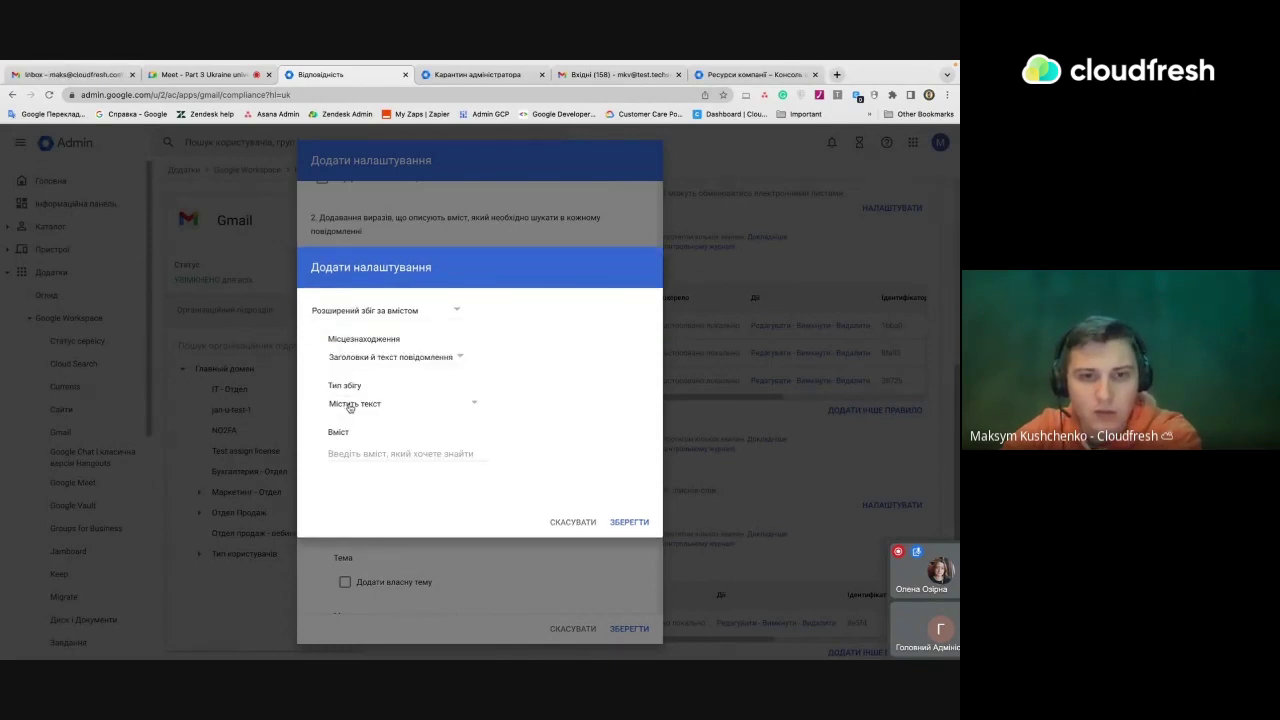
- Switch to Predefined content match, browse the data types, and discard the expression
left_click(436, 310)
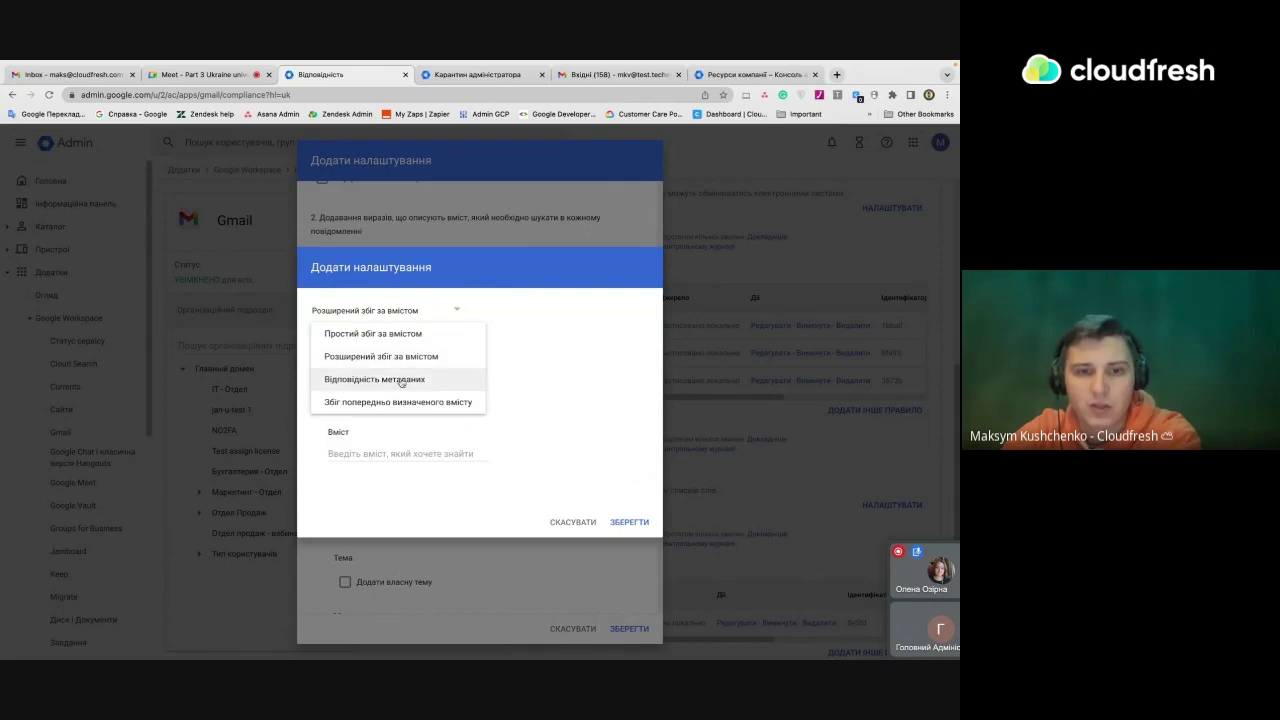
left_click(400, 402)
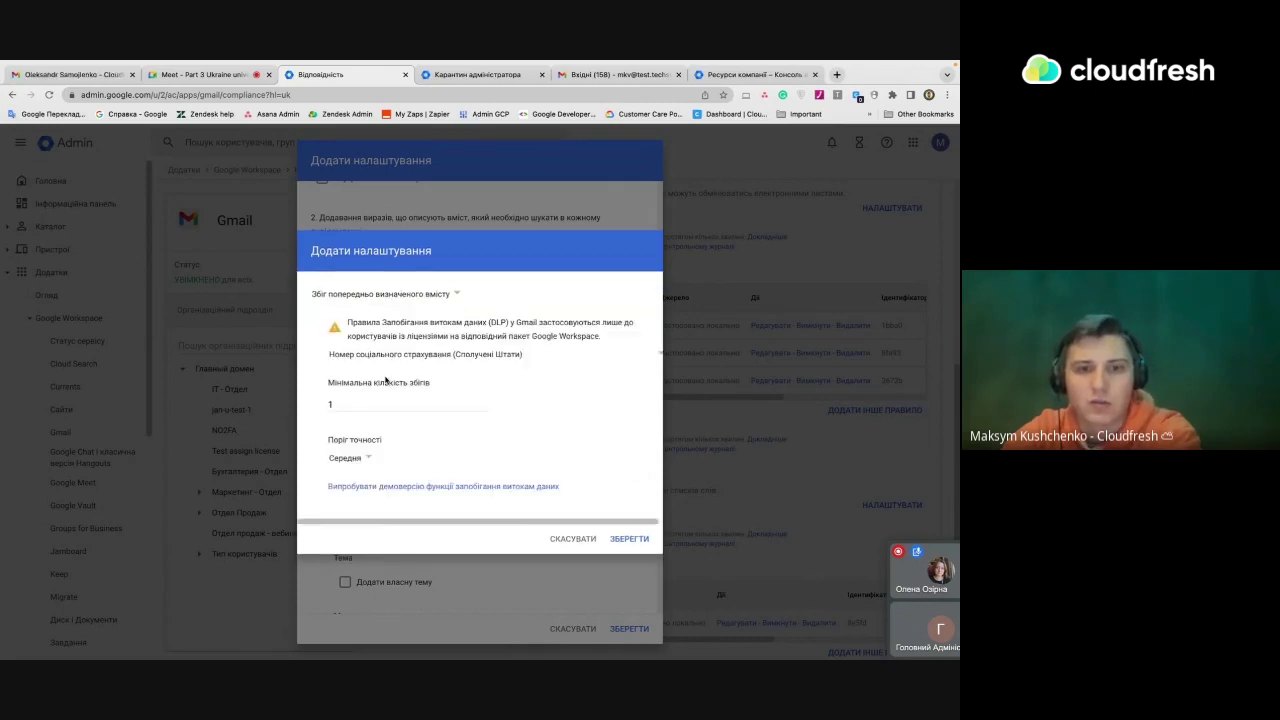
left_click(376, 358)
scroll(440, 385, "down", 2)
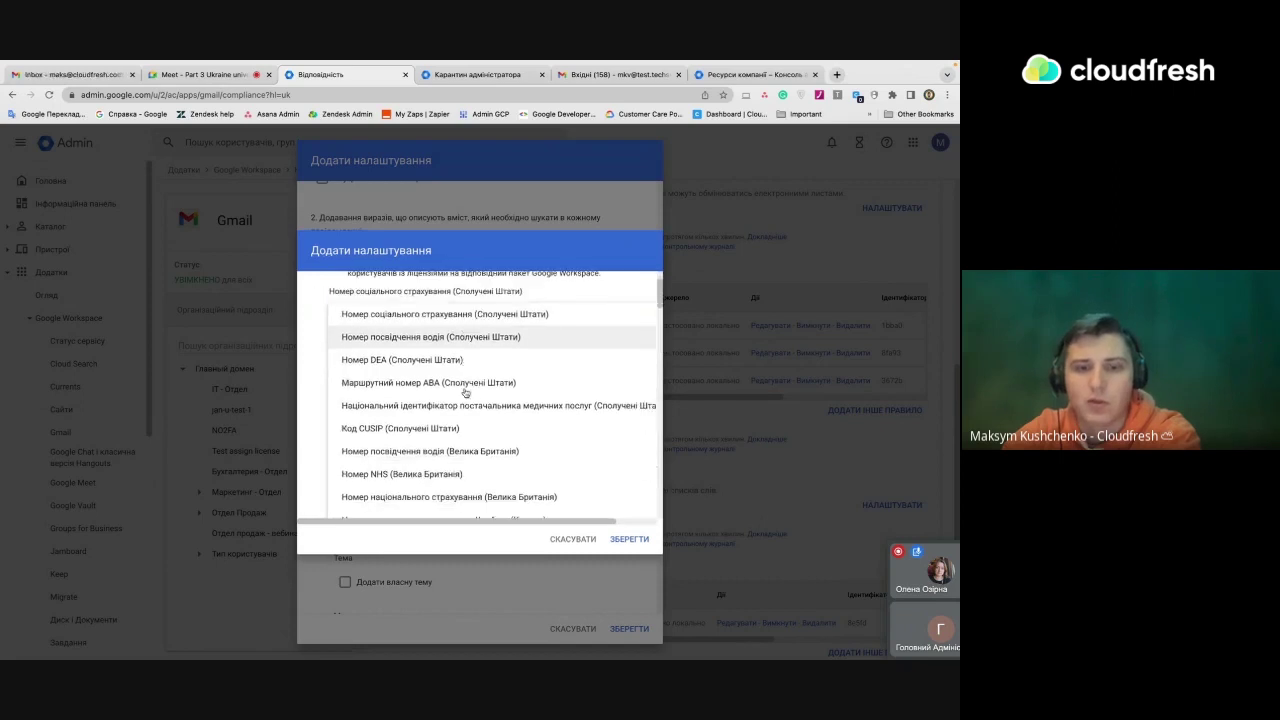
scroll(465, 392, "down", 3)
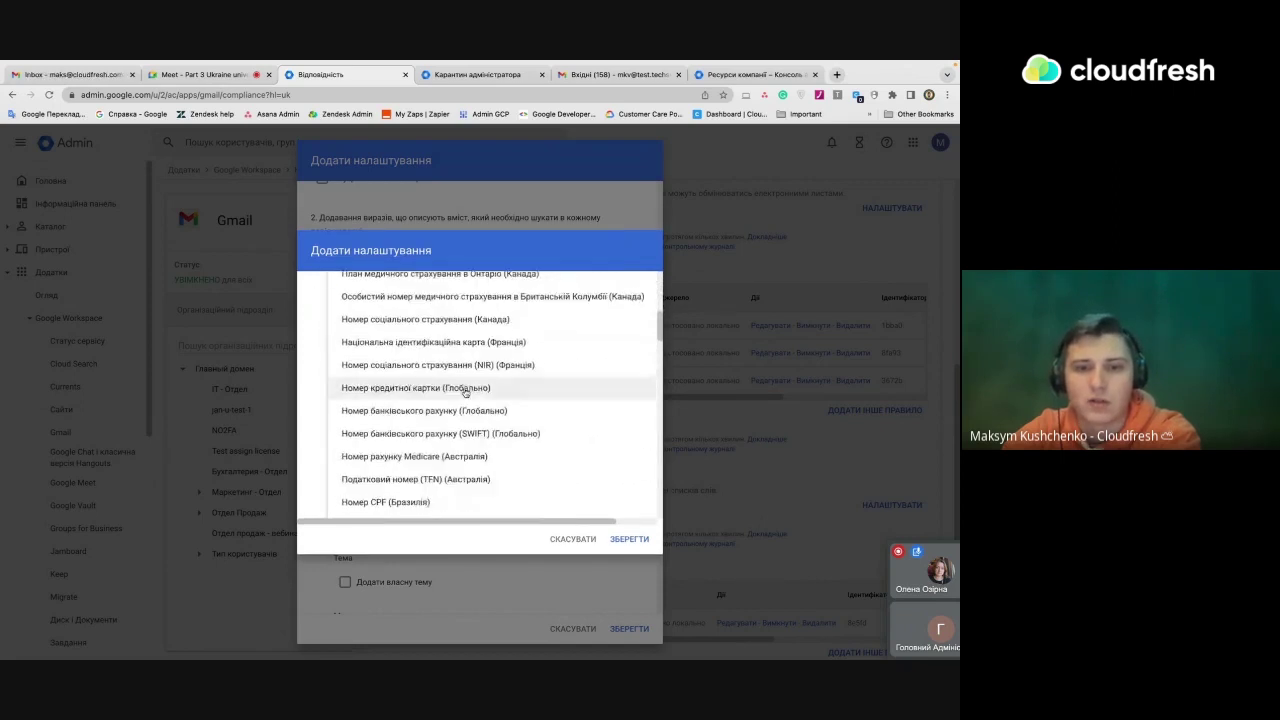
scroll(537, 390, "down", 2)
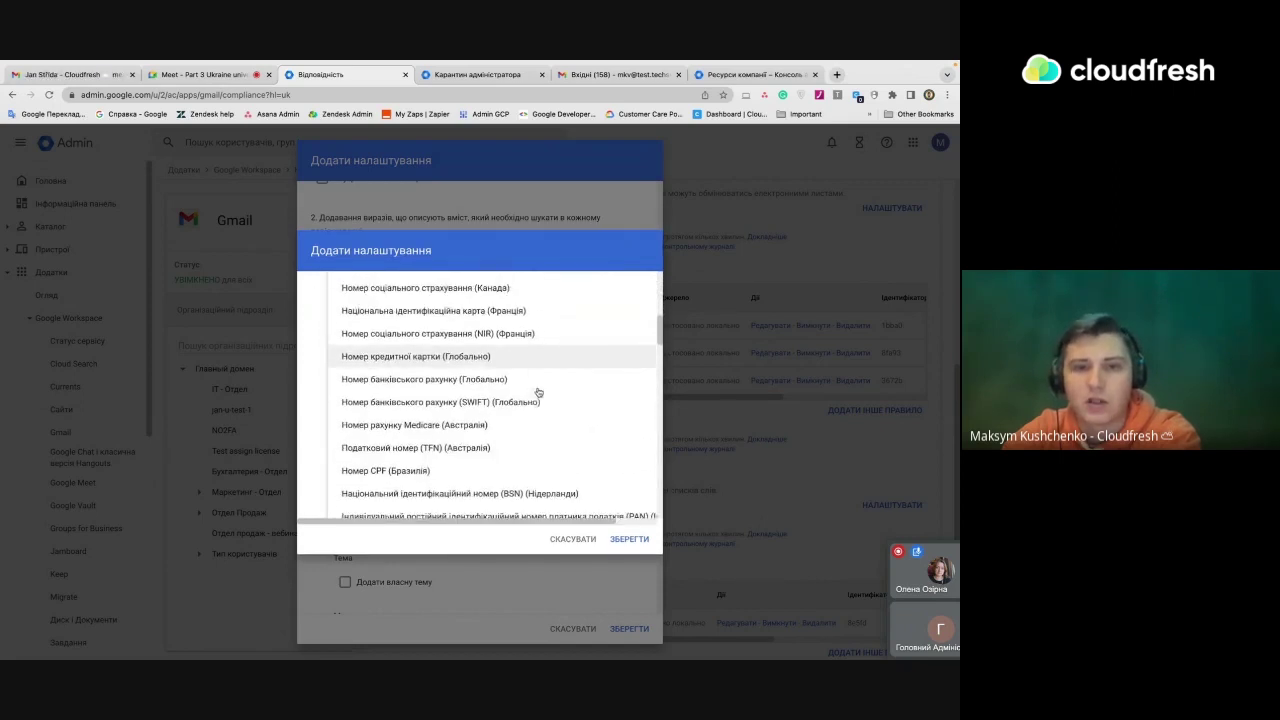
scroll(480, 385, "down", 3)
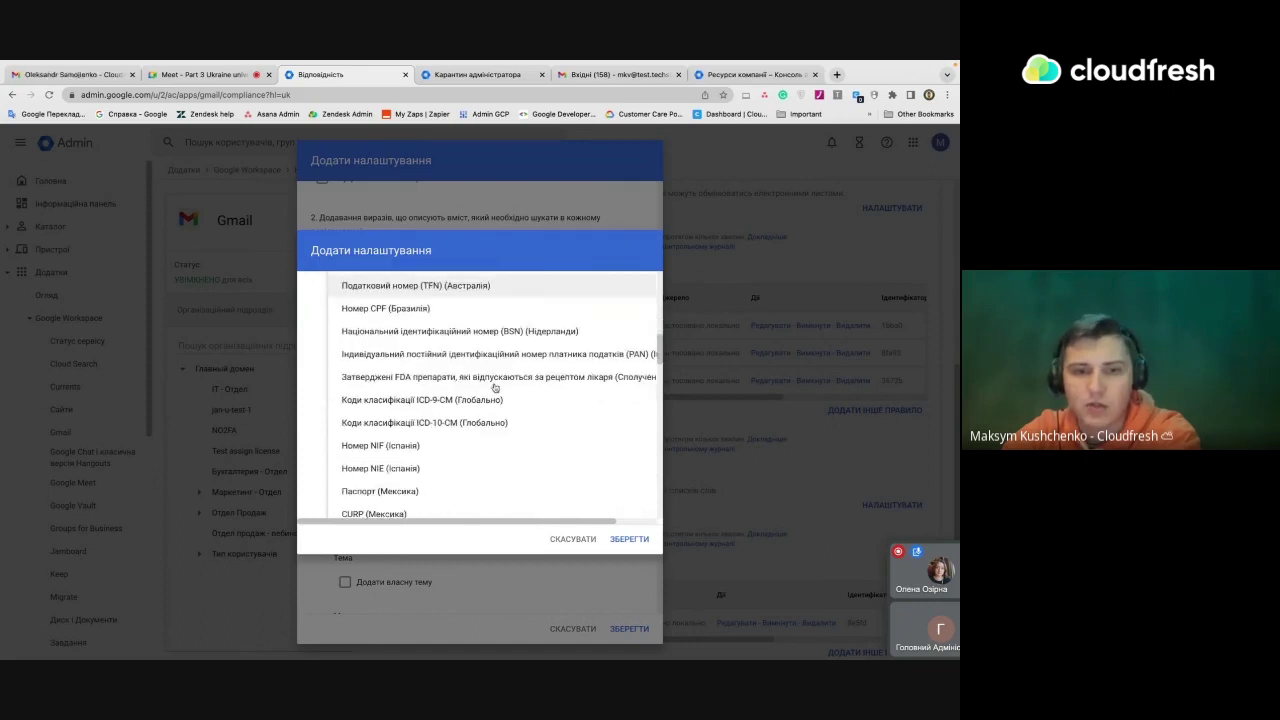
left_click(557, 539)
scroll(506, 536, "up", 4)
- Discard the unsaved new content compliance rule
left_click(552, 628)
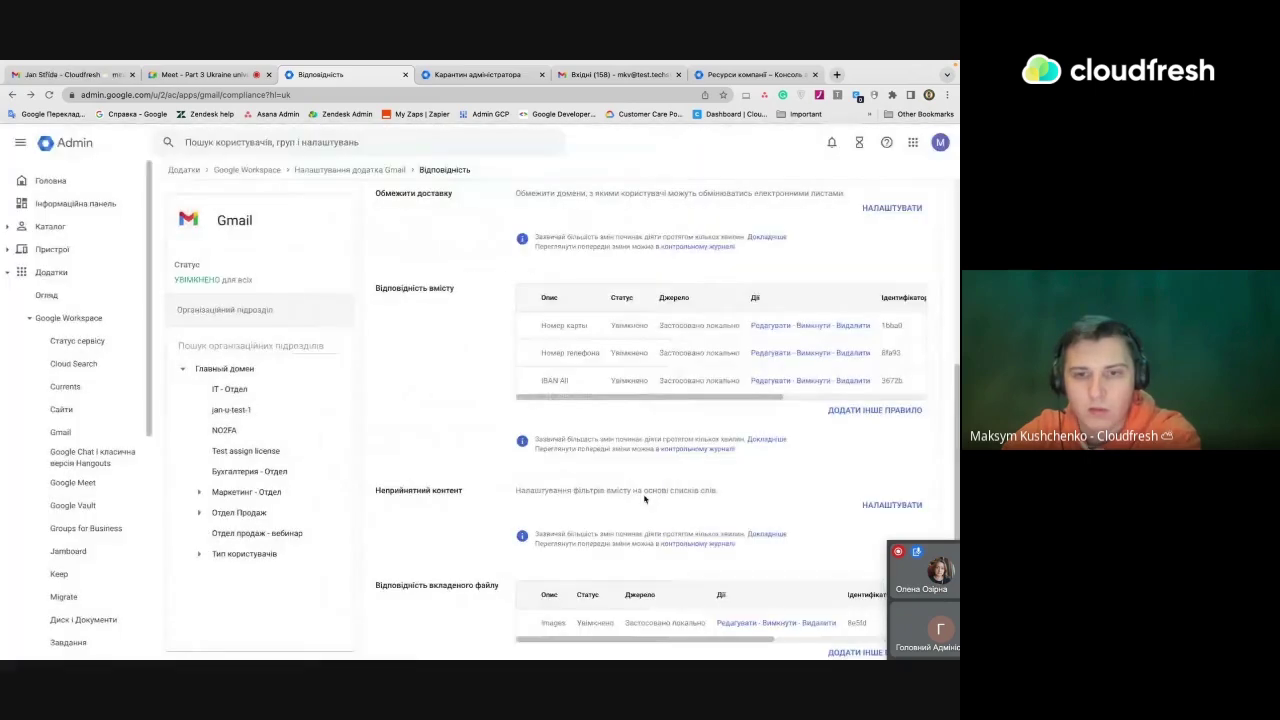
scroll(650, 345, "down", 5)
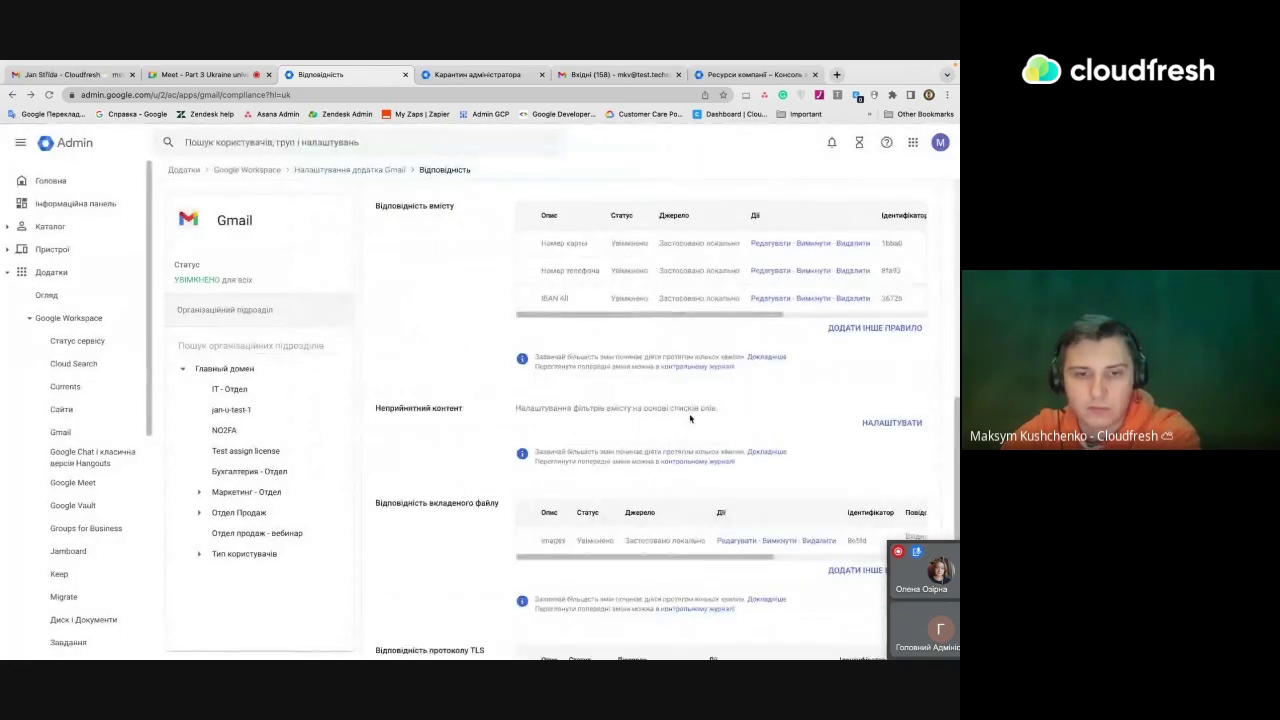
scroll(613, 461, "up", 5)
scroll(613, 461, "up", 5)
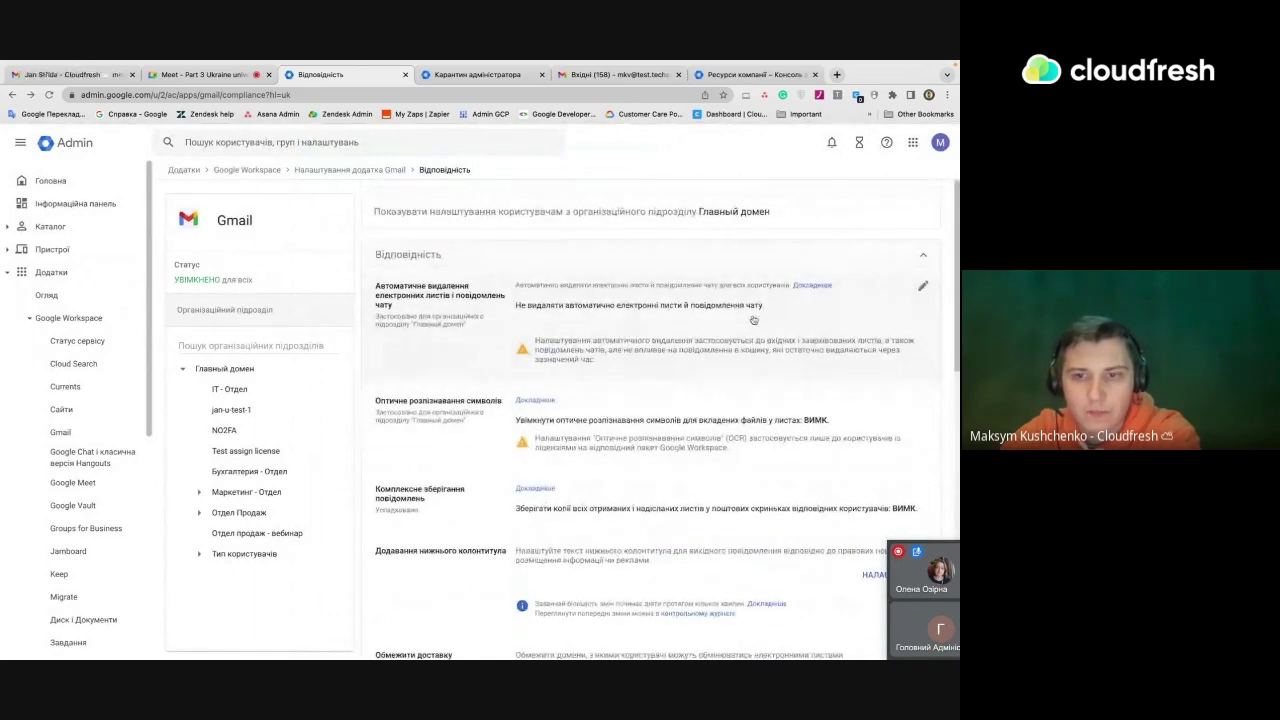
scroll(540, 305, "down", 1)
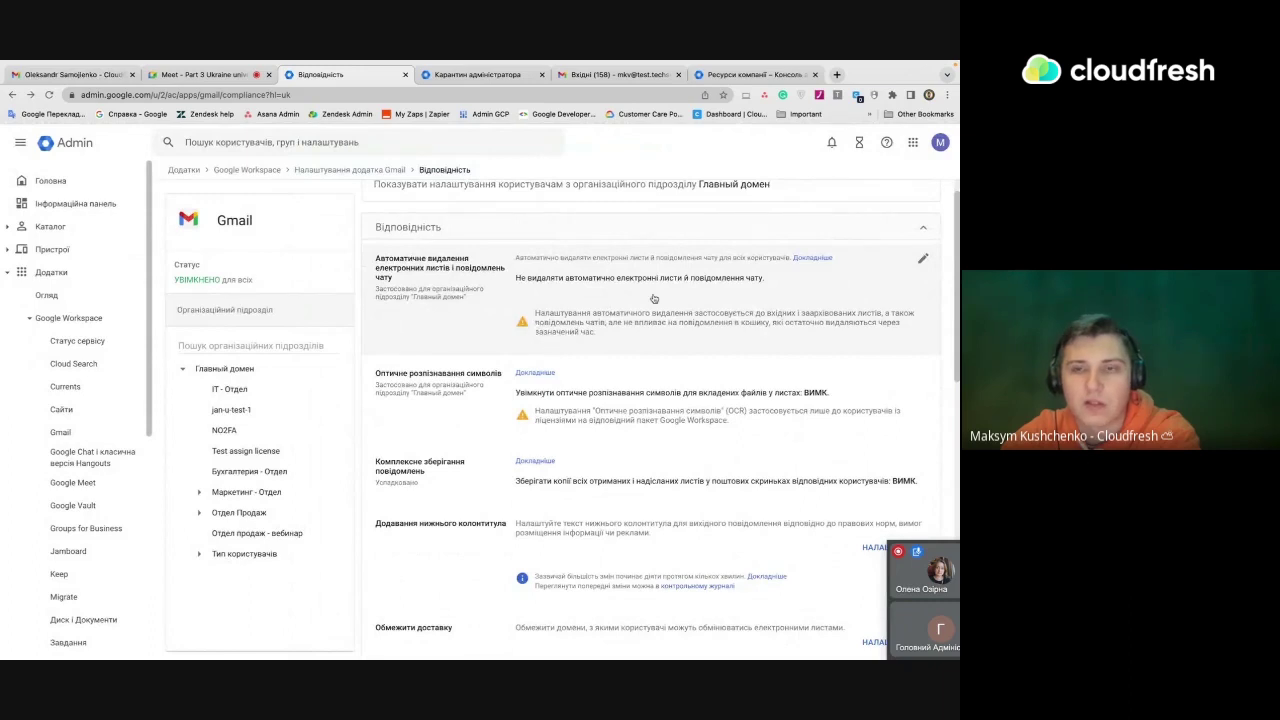
scroll(653, 298, "up", 1)
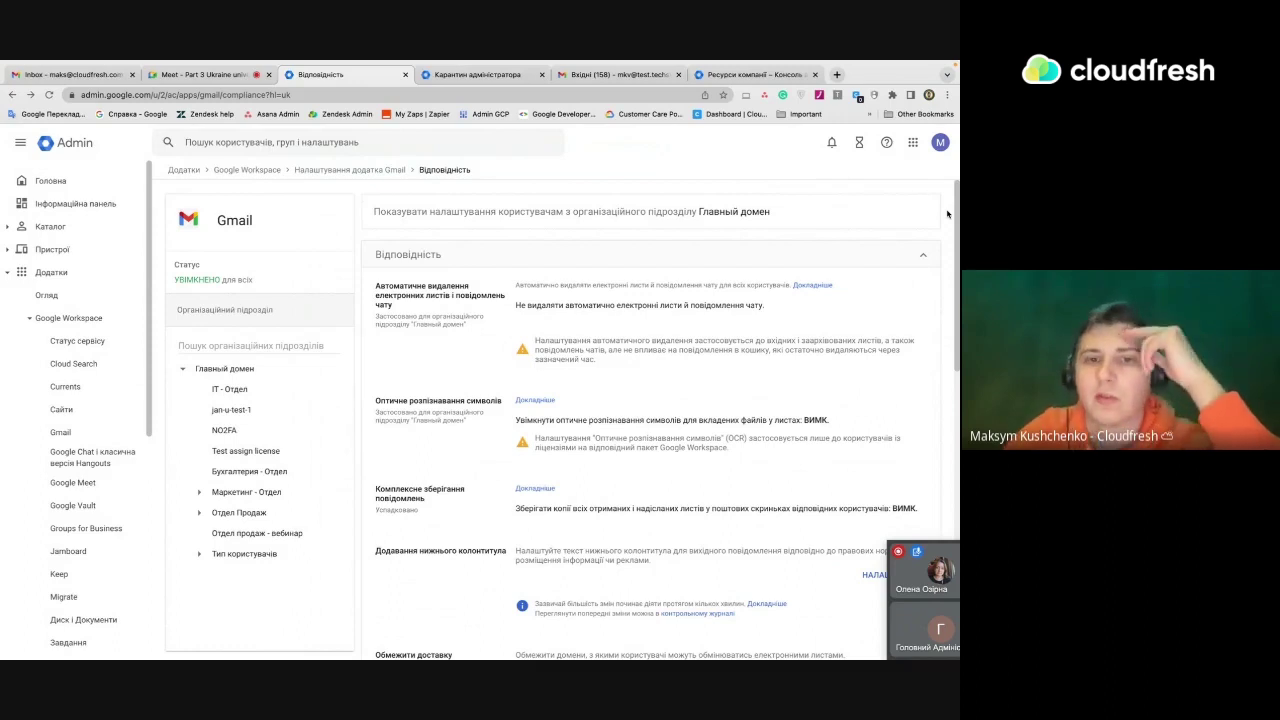
- Inspect the automatic deletion setting, close it unsaved, and go back to the Gmail settings overview
left_click(733, 322)
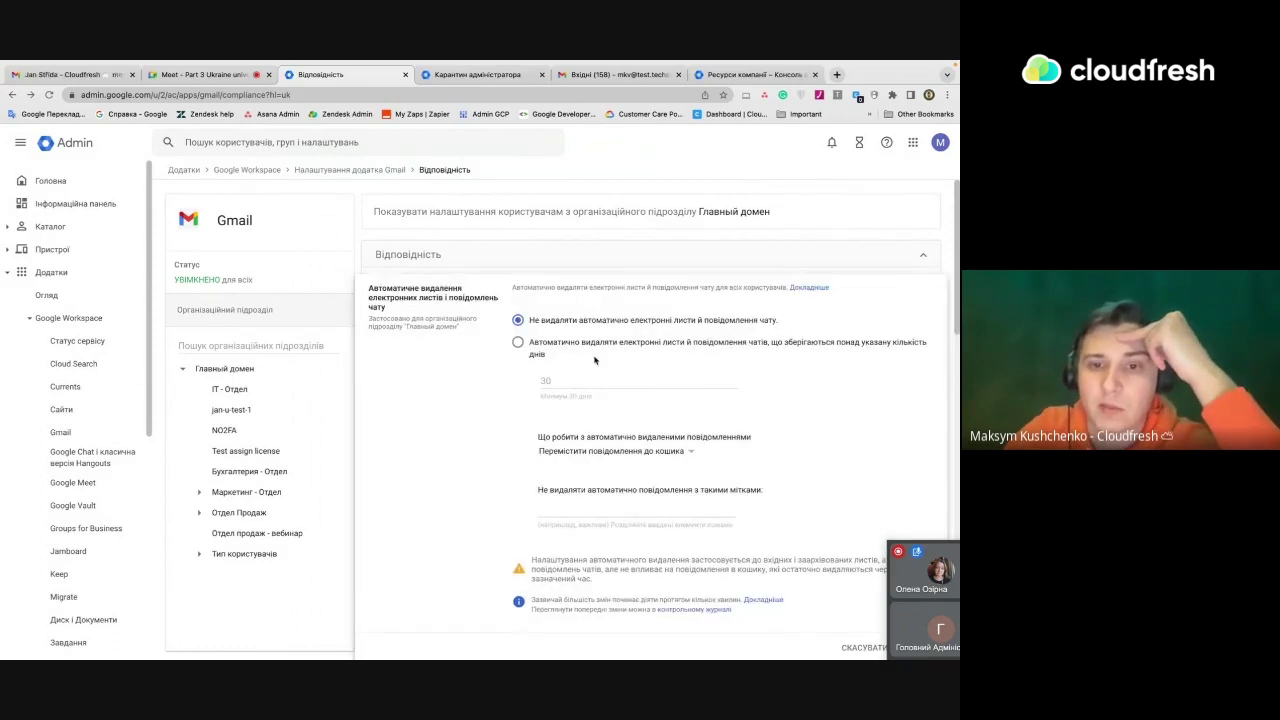
scroll(748, 341, "down", 3)
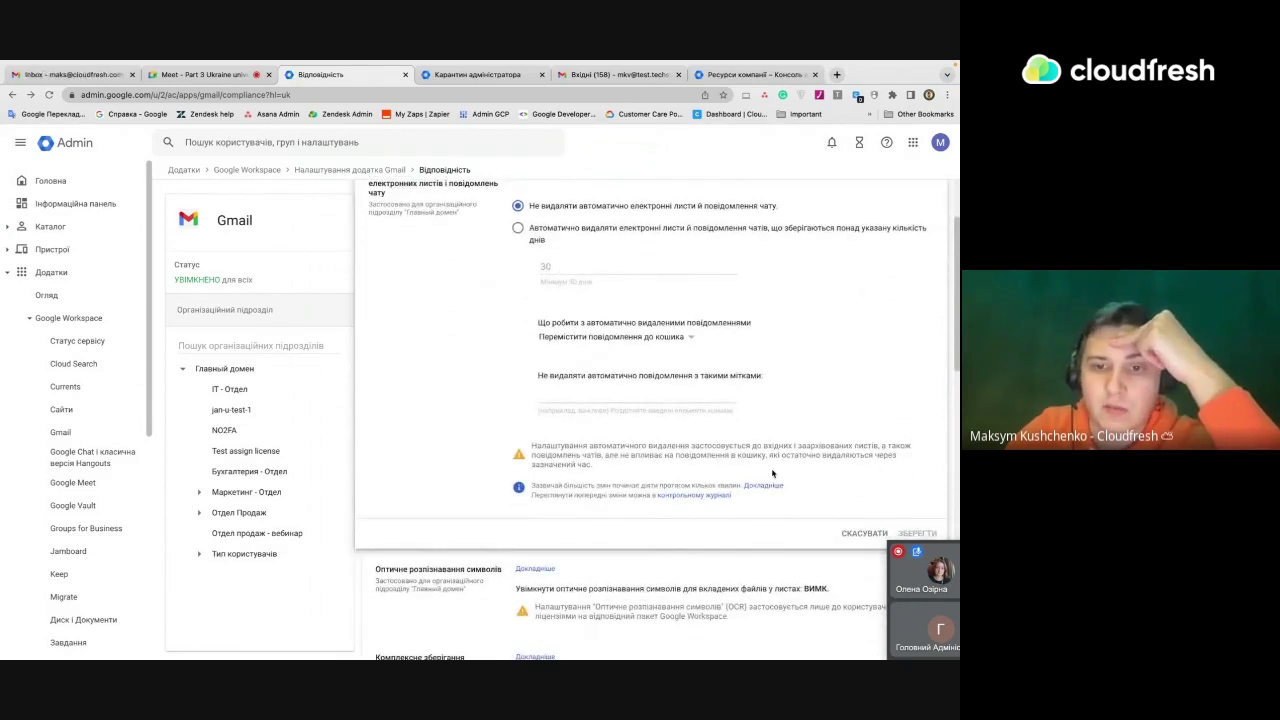
scroll(646, 393, "down", 2)
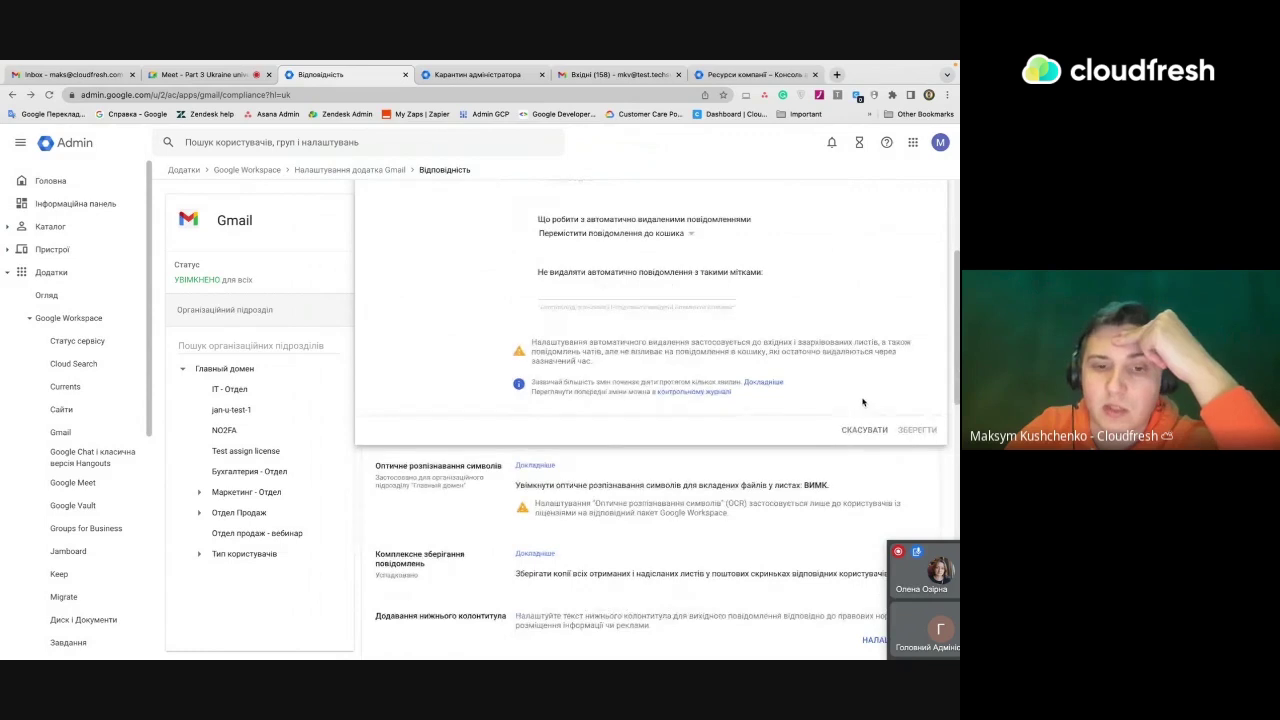
left_click(862, 429)
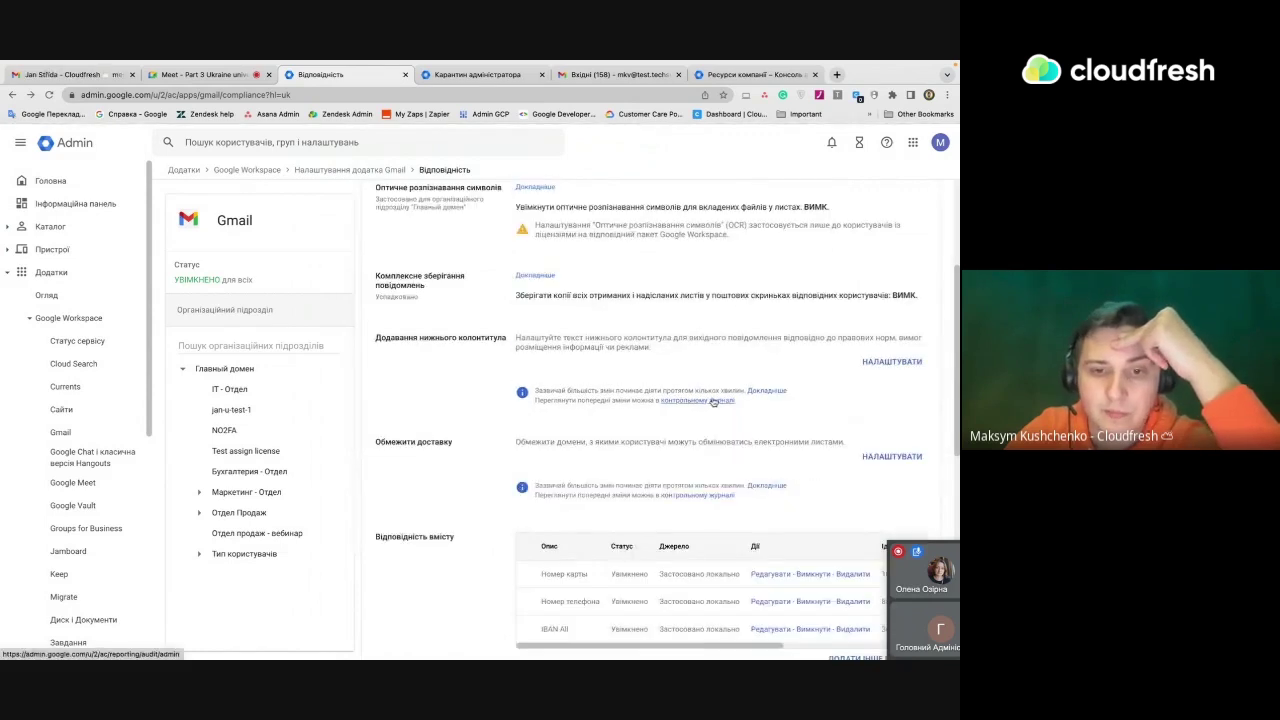
key("alt+Left")
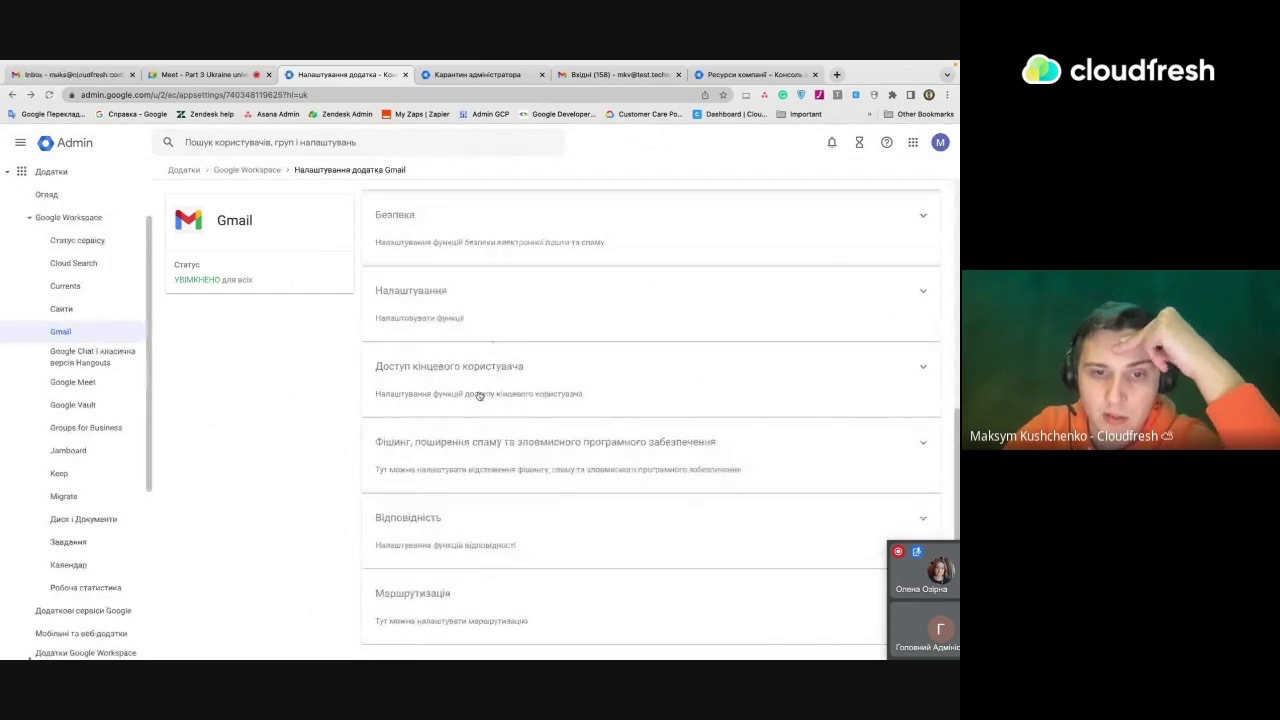
- Glance at the Налаштування section, then open and review the phishing, spam and malware settings
left_click(460, 327)
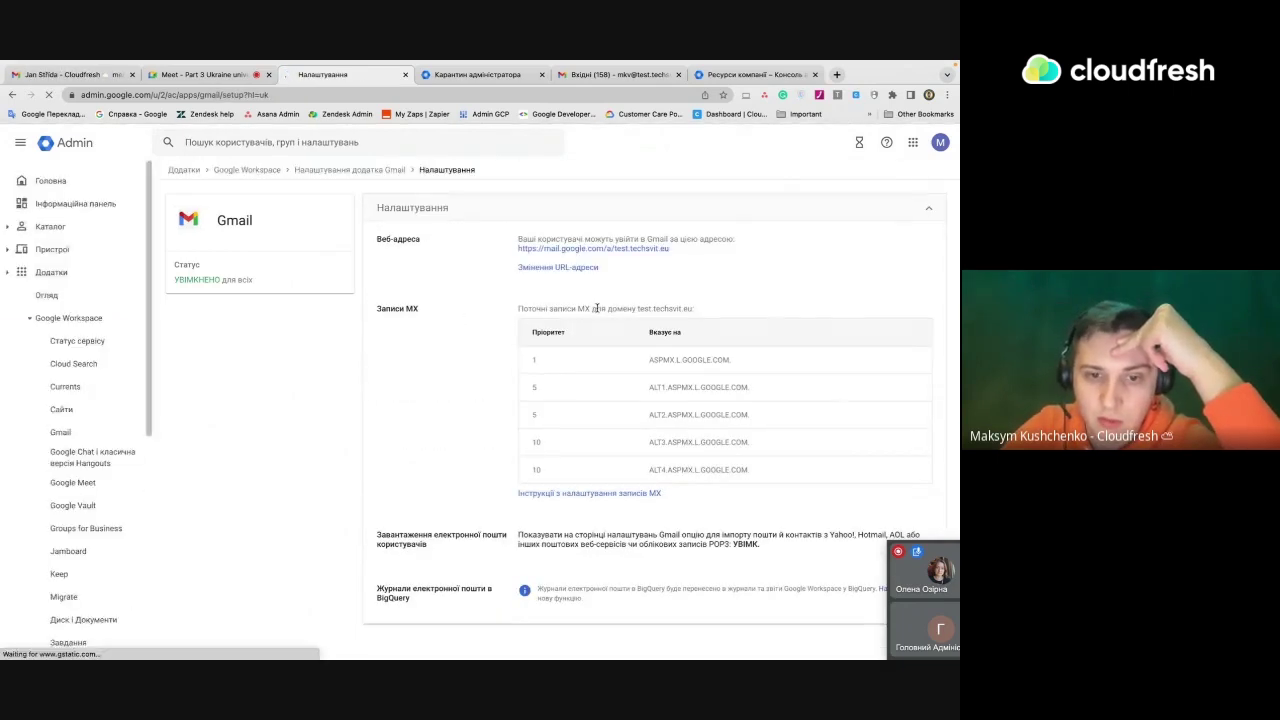
scroll(597, 330, "down", 10)
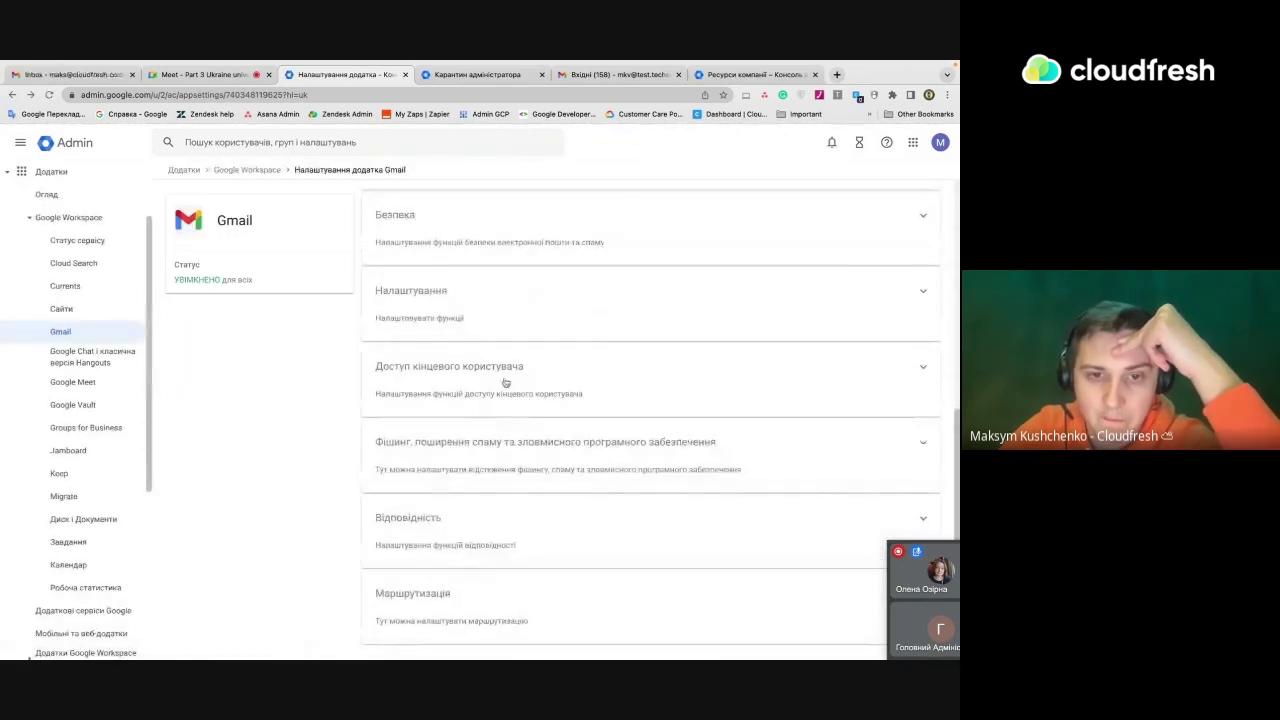
left_click(453, 472)
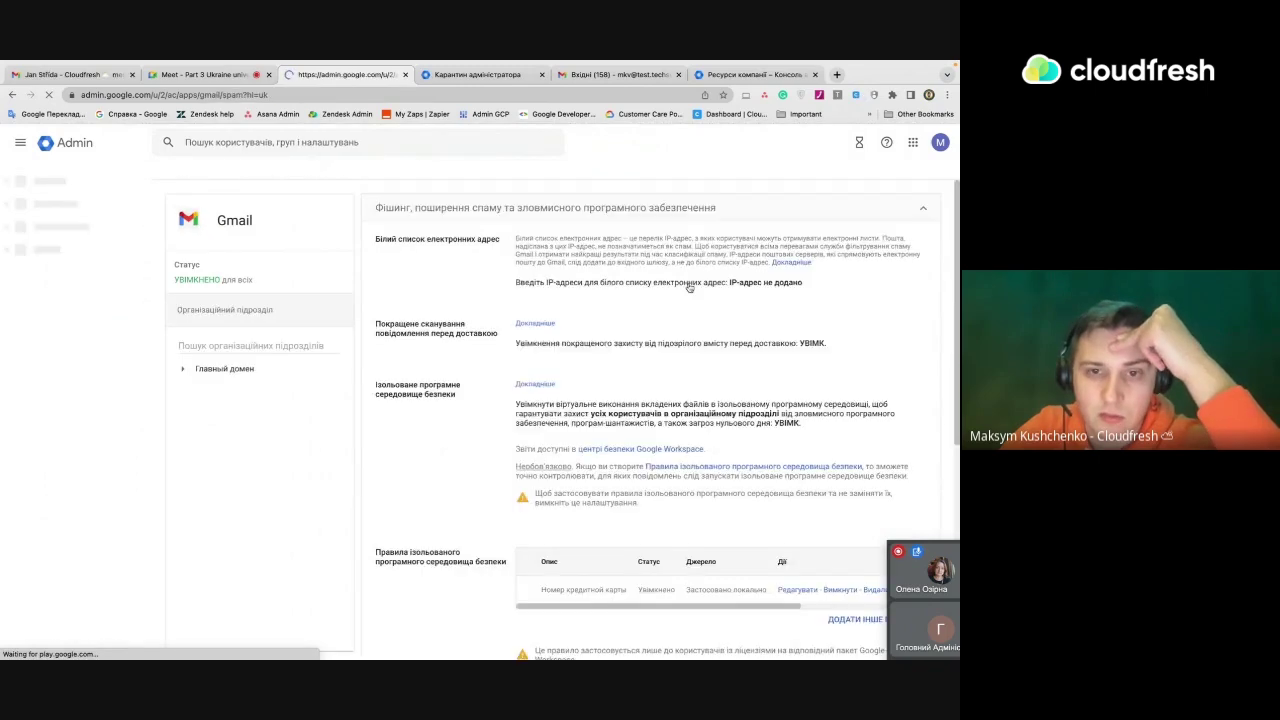
scroll(685, 302, "down", 5)
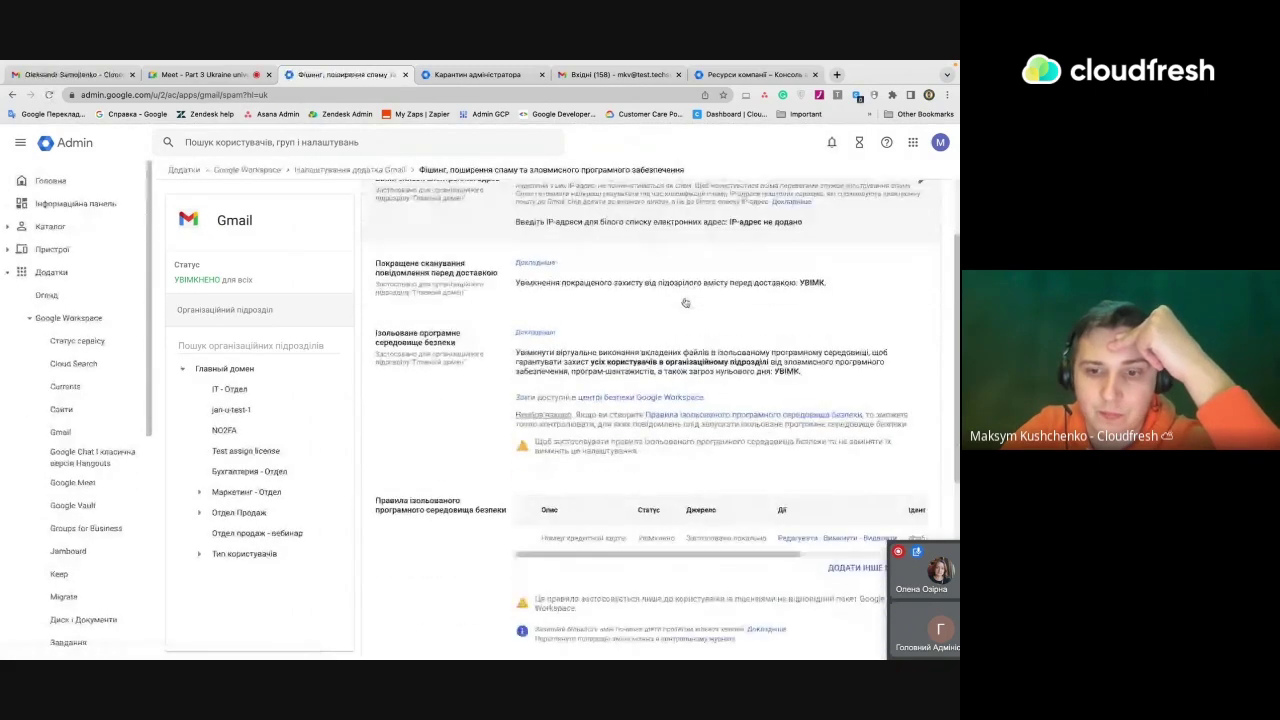
scroll(685, 302, "up", 5)
scroll(685, 302, "down", 1)
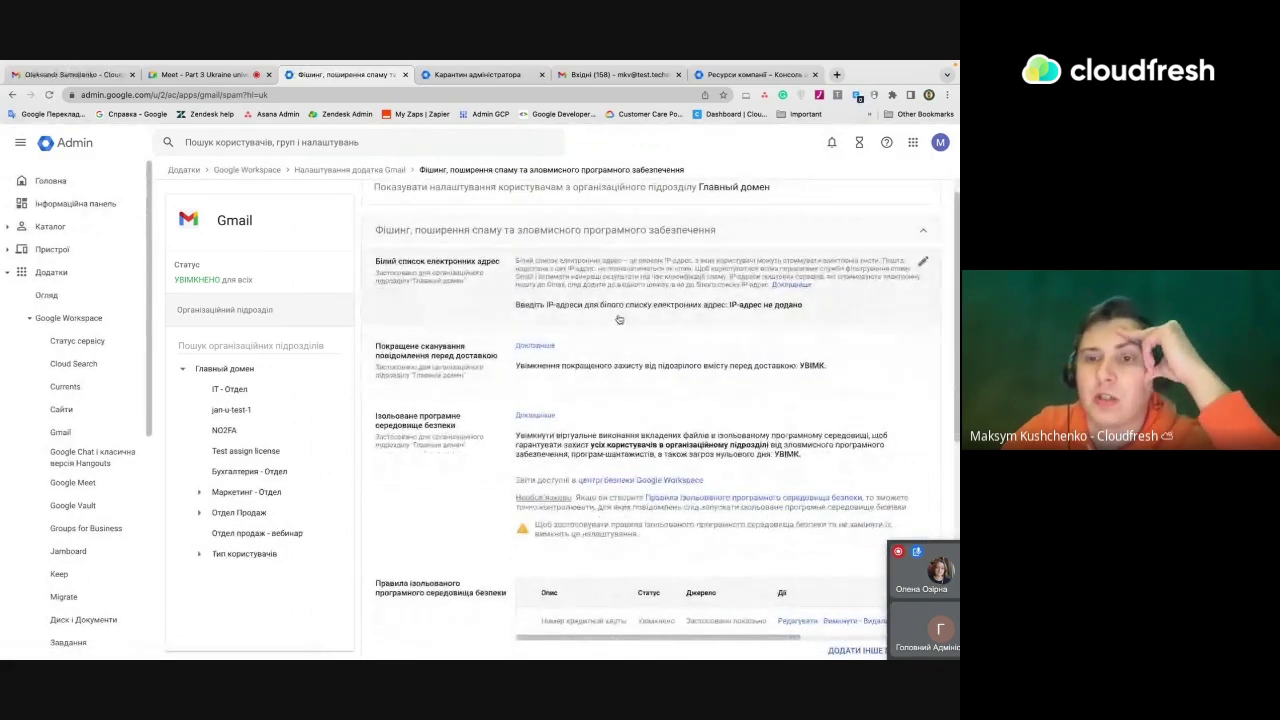
scroll(640, 316, "up", 1)
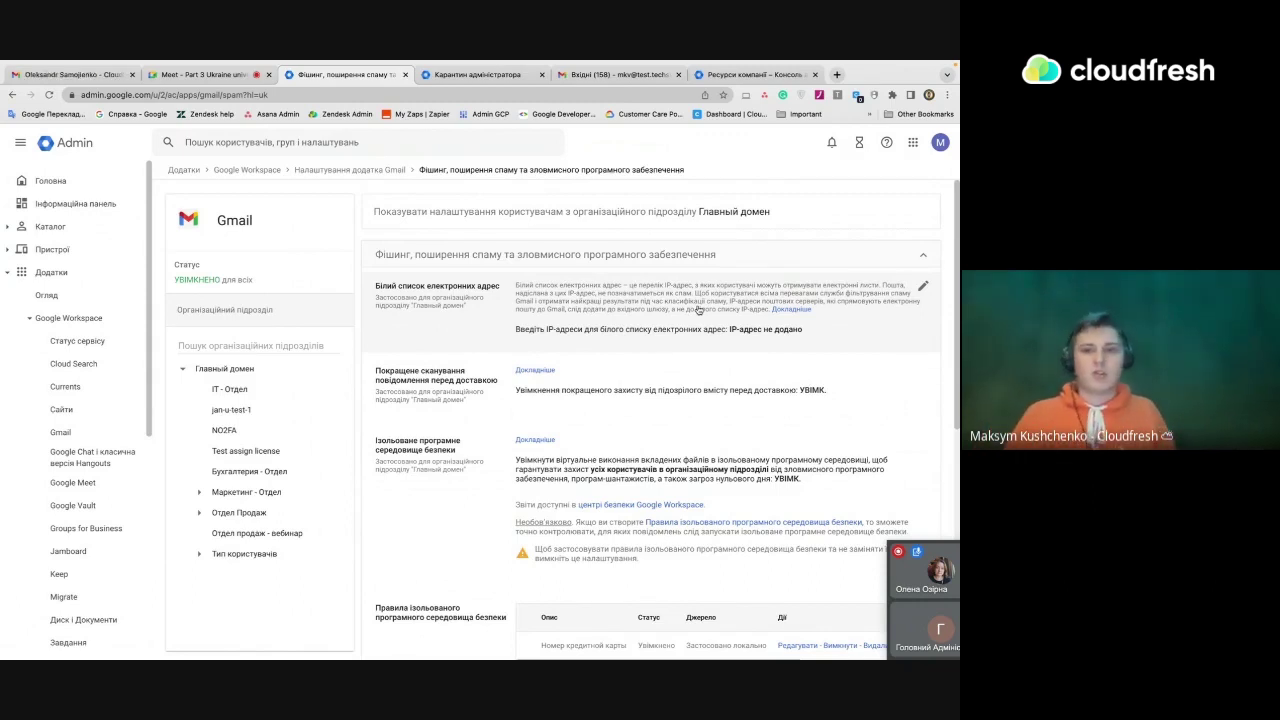
- Open the email IP whitelist editor, then close it without changes
left_click(698, 310)
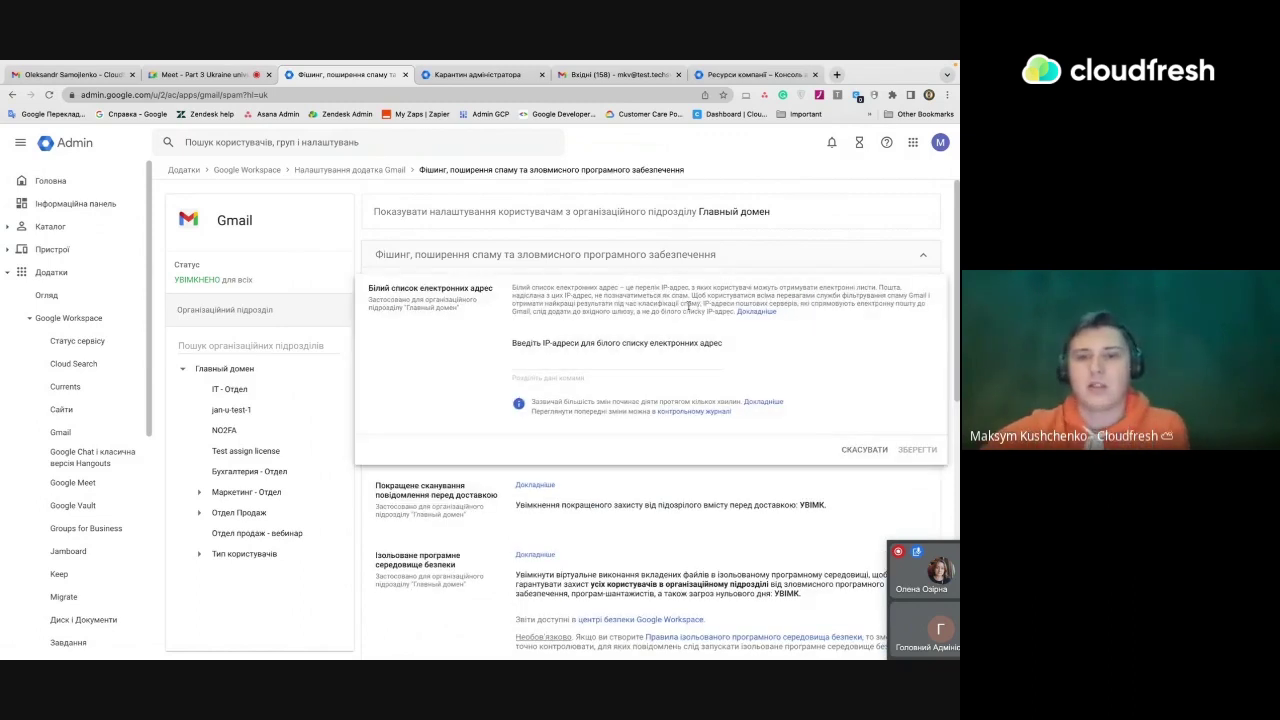
left_click(602, 355)
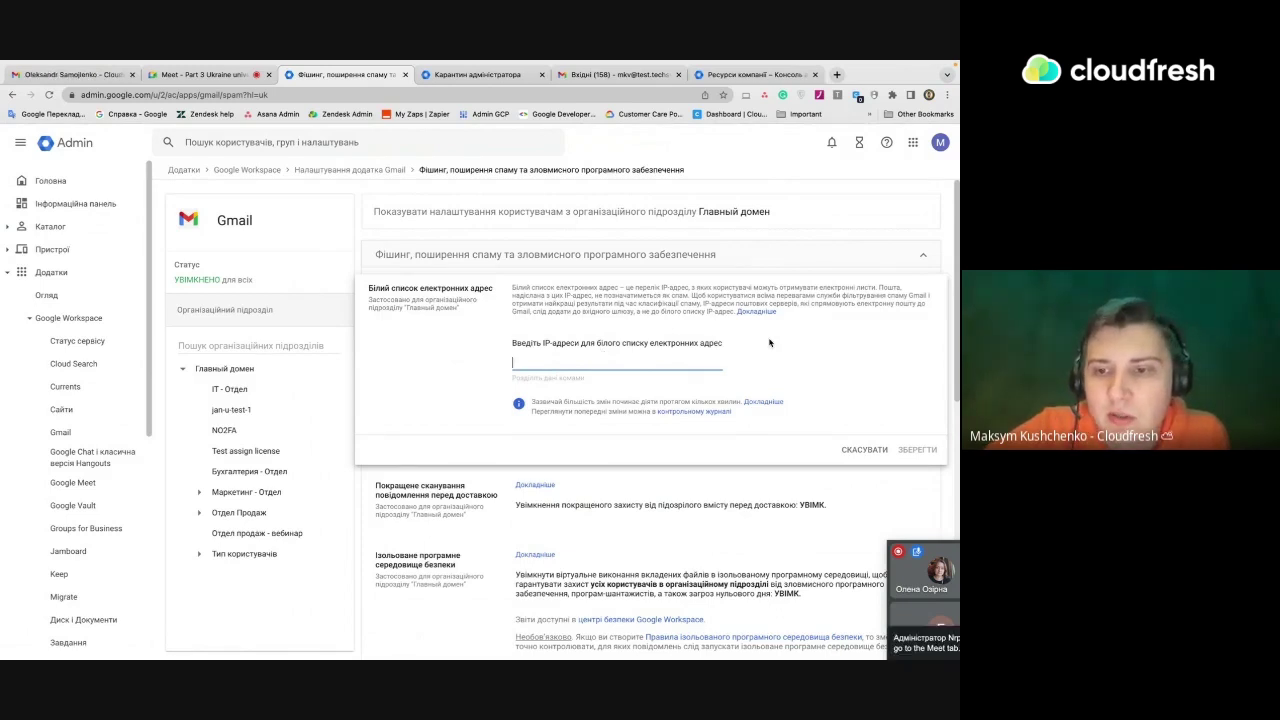
left_click(860, 447)
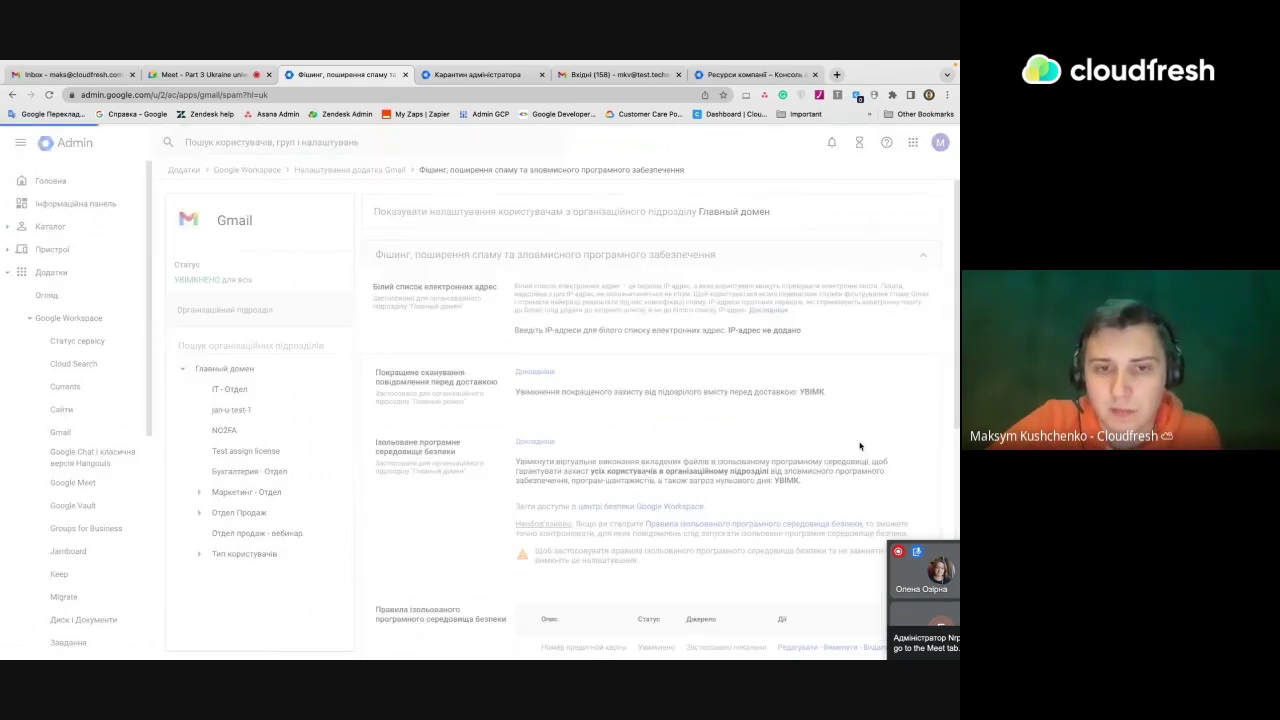
- Enter 12.212.313.32 as a whitelist IP, see it rejected as invalid, and delete it
left_click(605, 348)
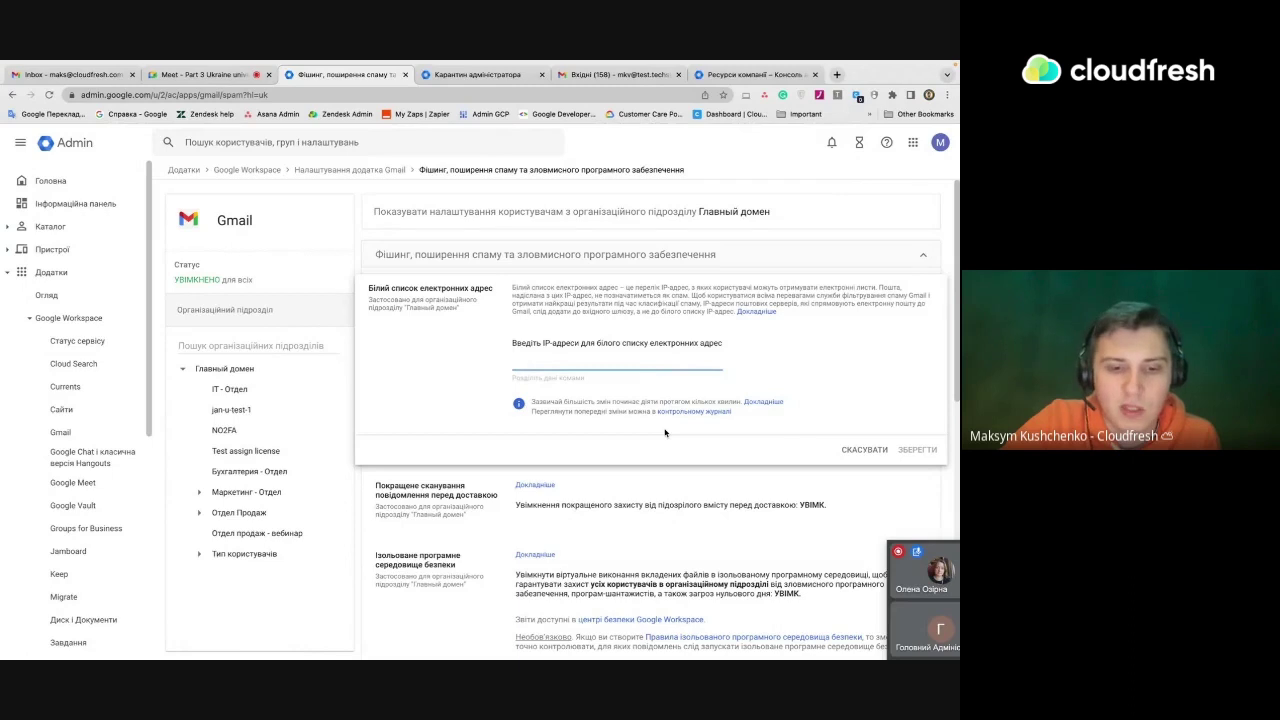
type("12")
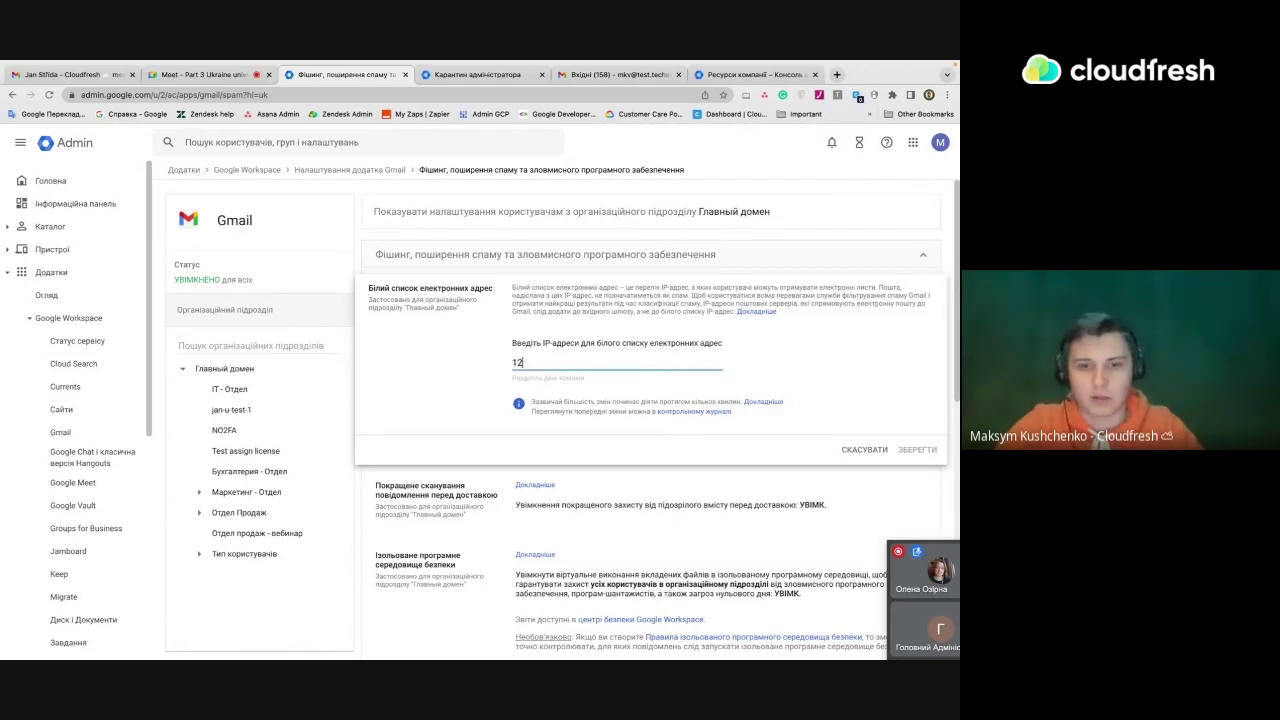
type(".212.313.32")
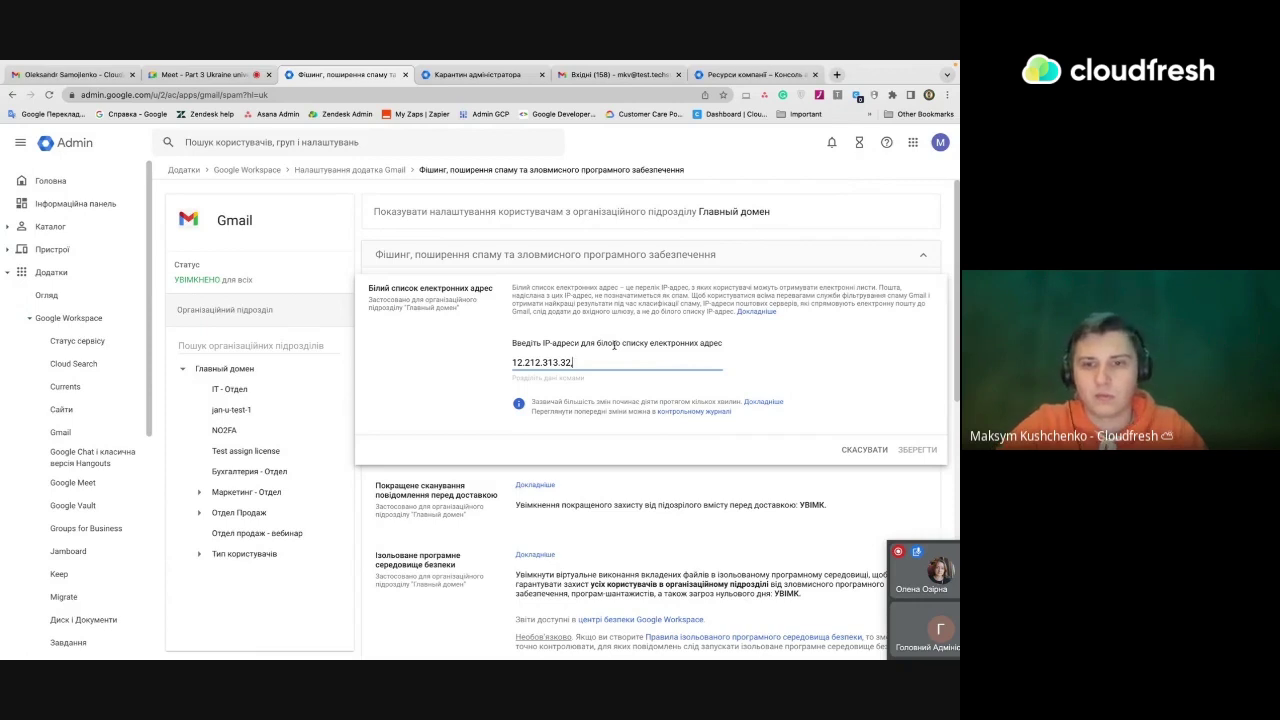
type("432")
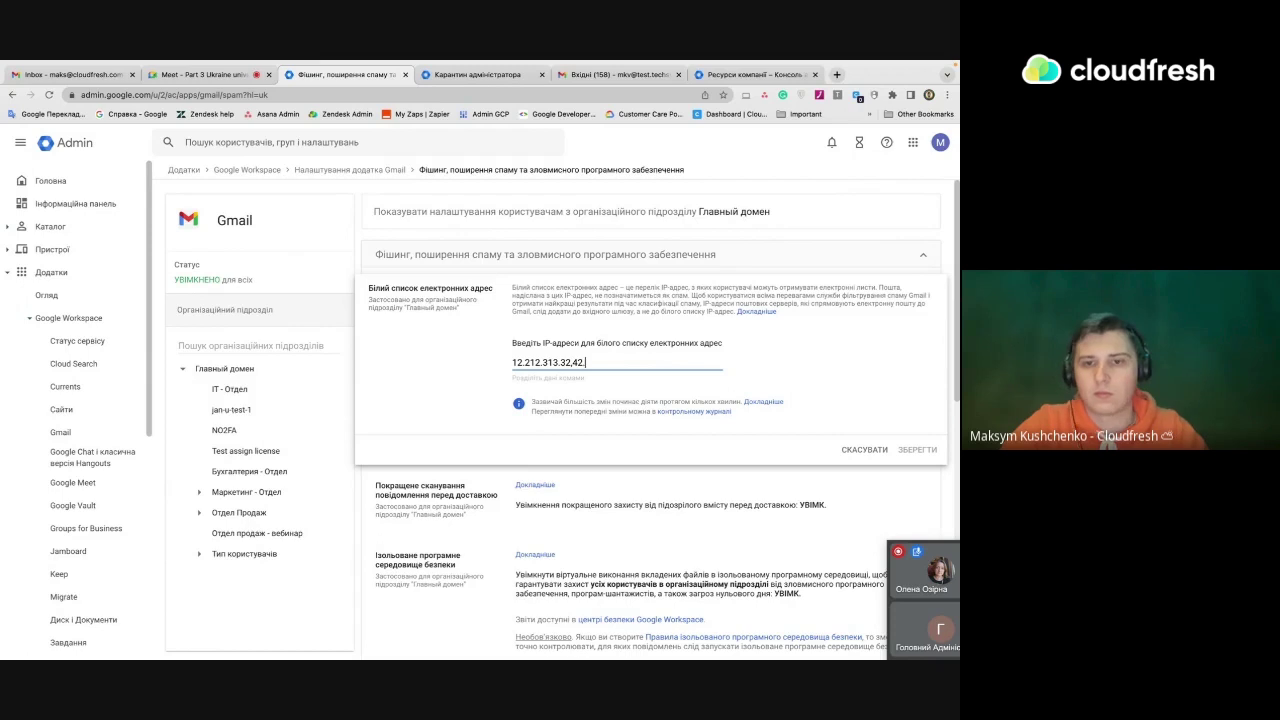
key("BackSpace")
key("BackSpace")
key("BackSpace")
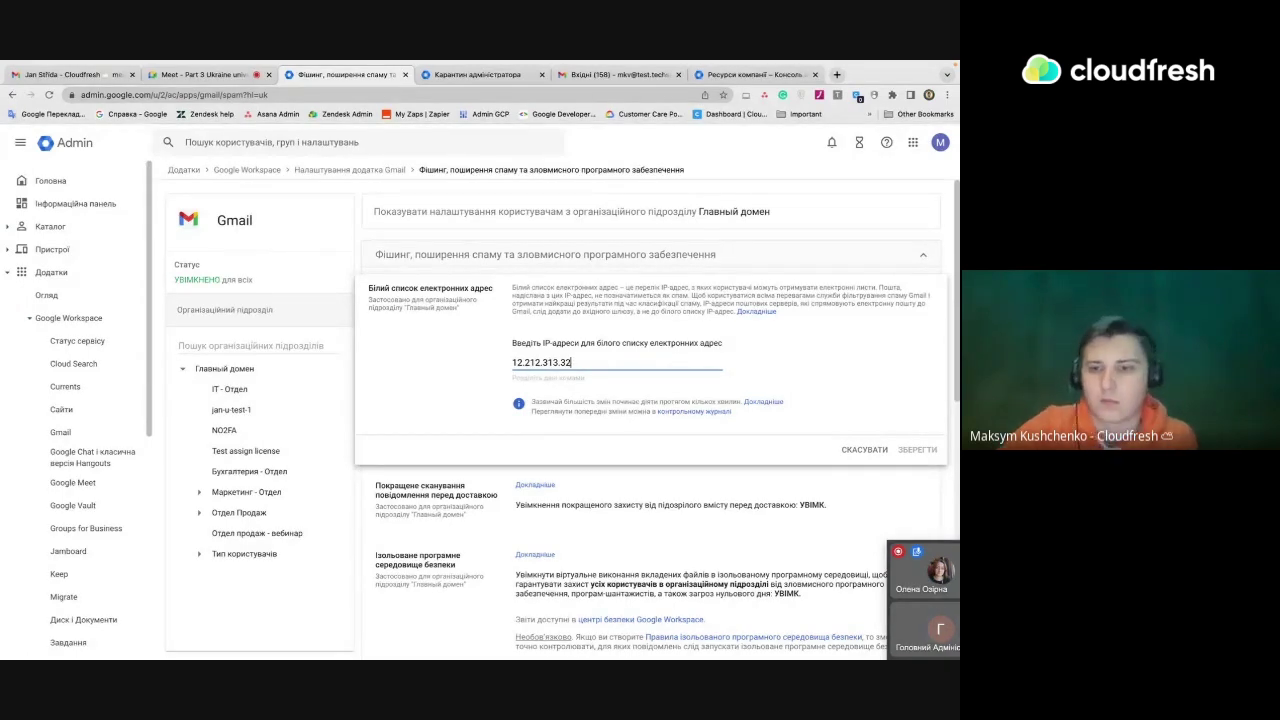
left_click(822, 391)
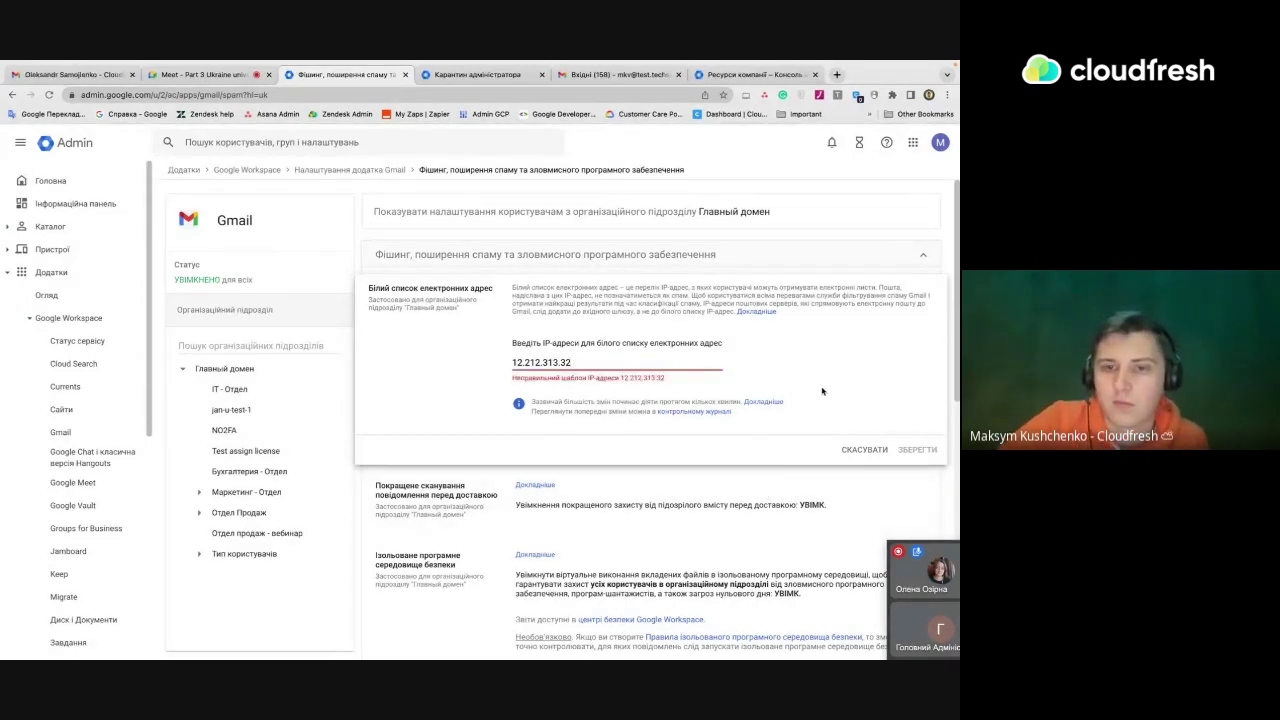
double_click(618, 362)
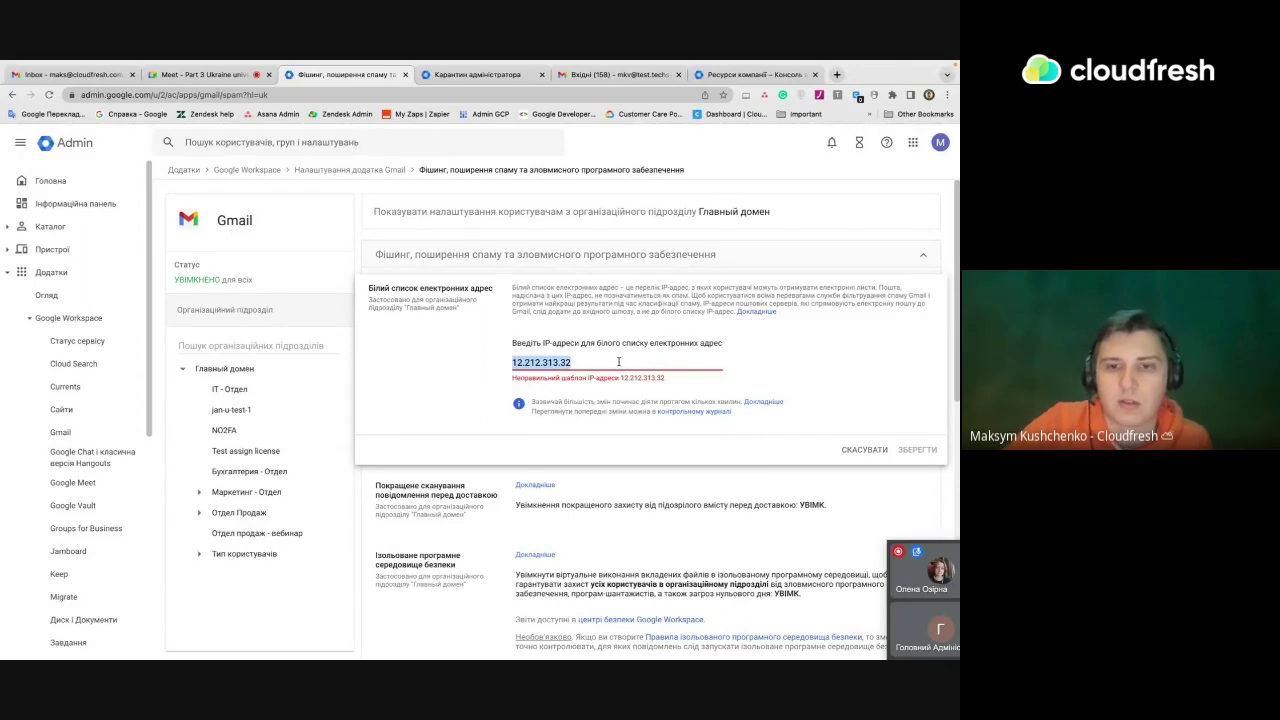
key("BackSpace")
left_click(832, 442)
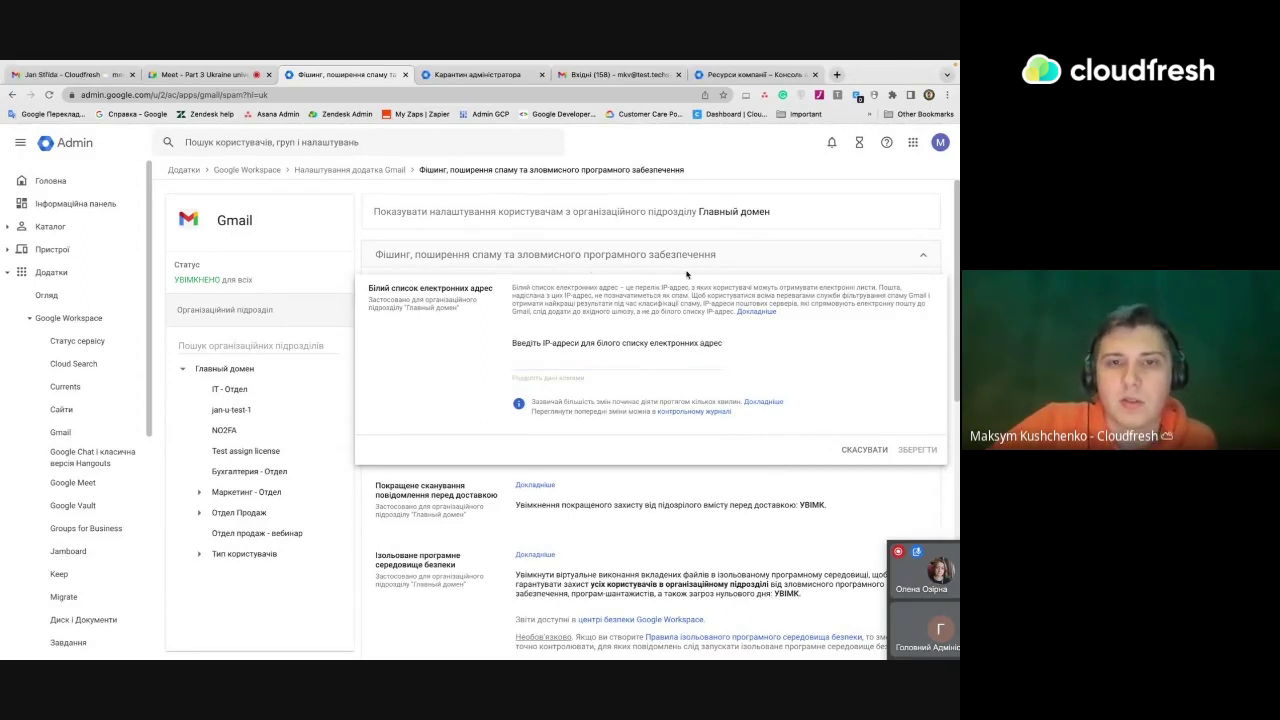
- Discard the whitelist edit and start another rule in the Спам table
left_click(864, 449)
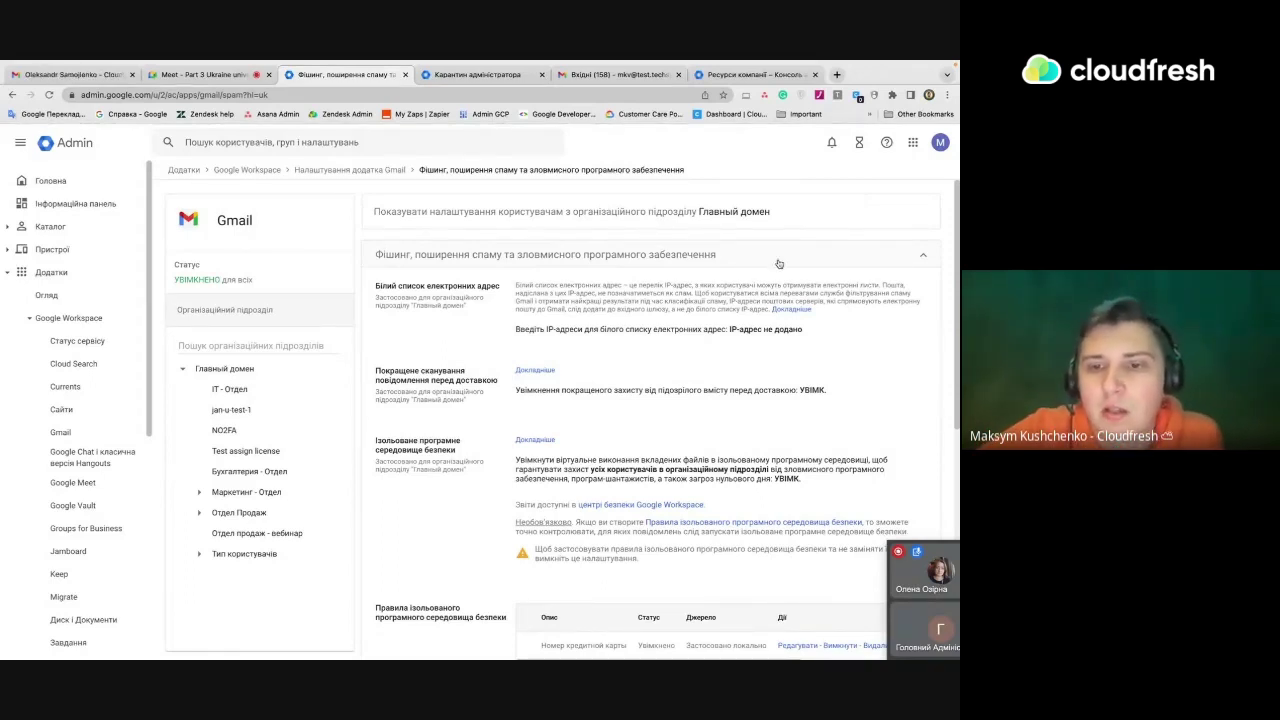
scroll(665, 368, "down", 2)
scroll(690, 335, "down", 2)
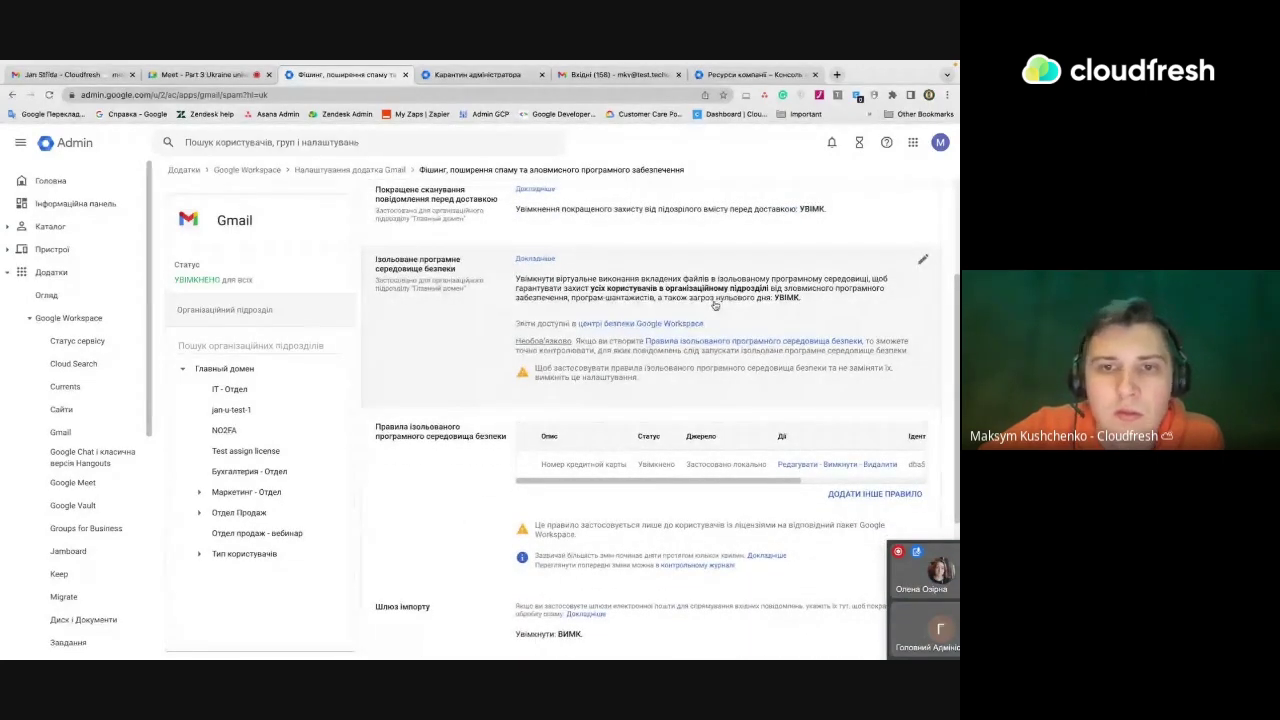
scroll(715, 306, "up", 2)
scroll(715, 306, "down", 5)
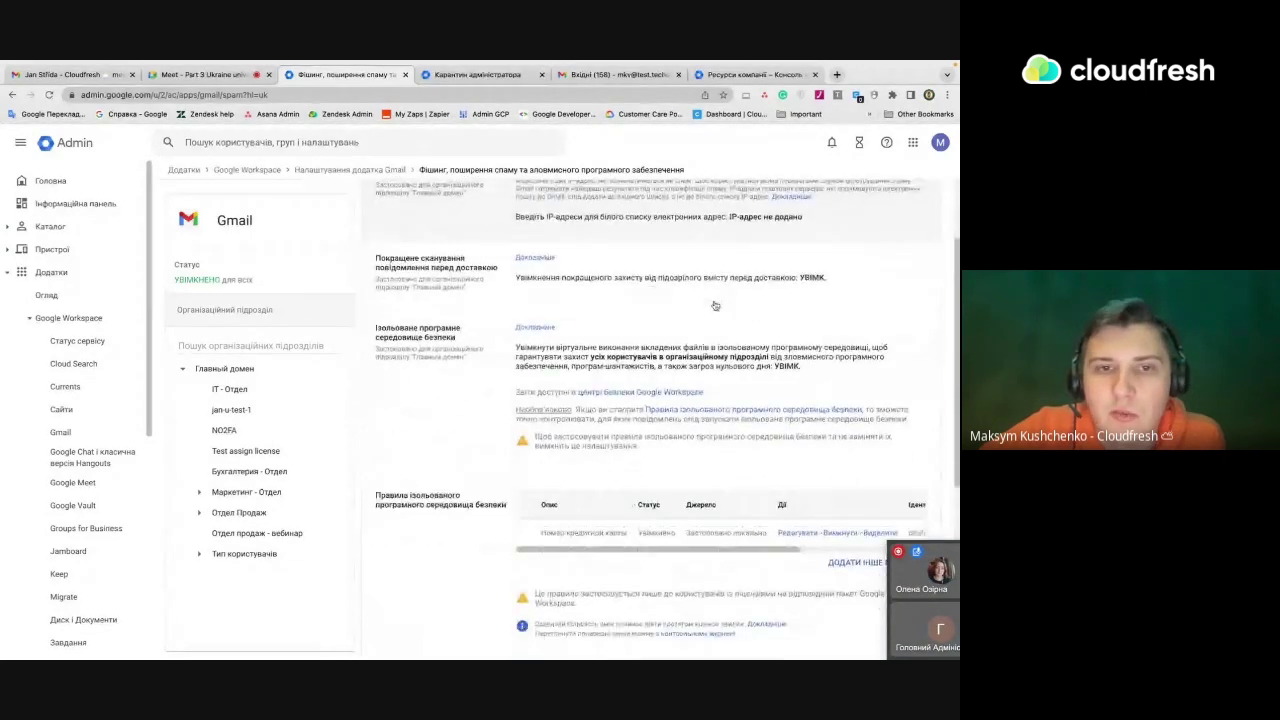
scroll(715, 306, "down", 3)
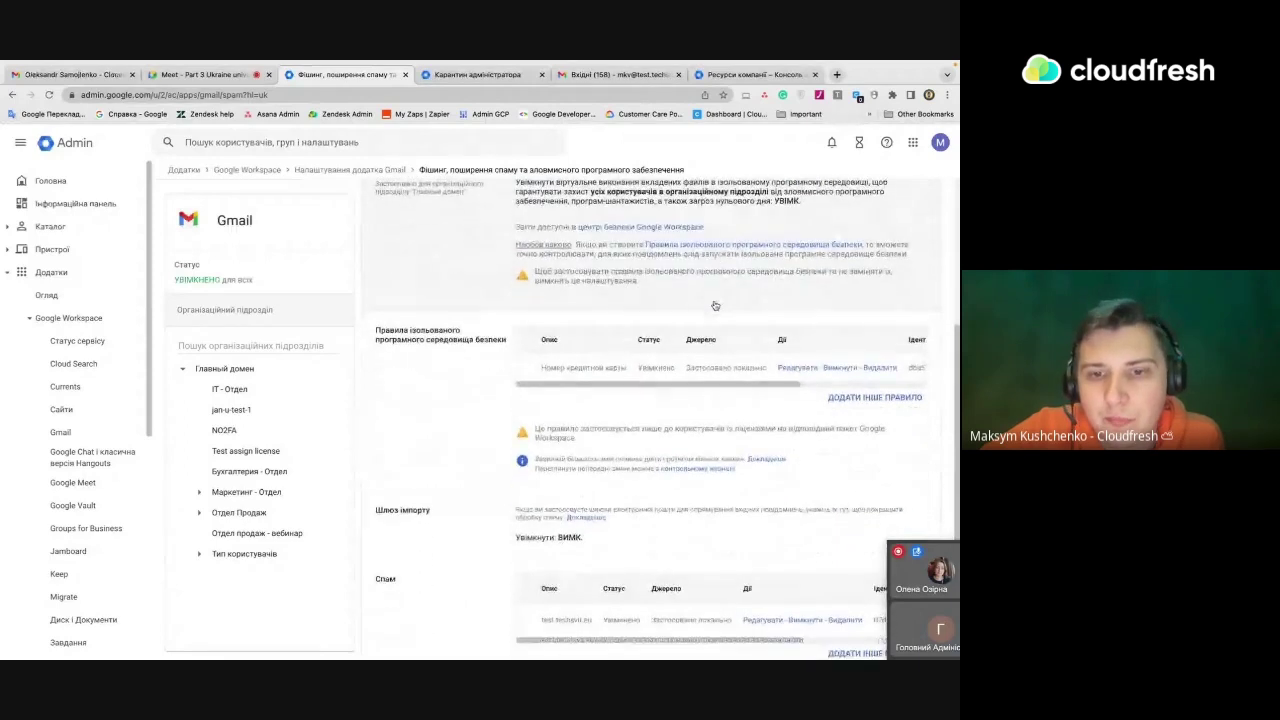
scroll(715, 306, "down", 2)
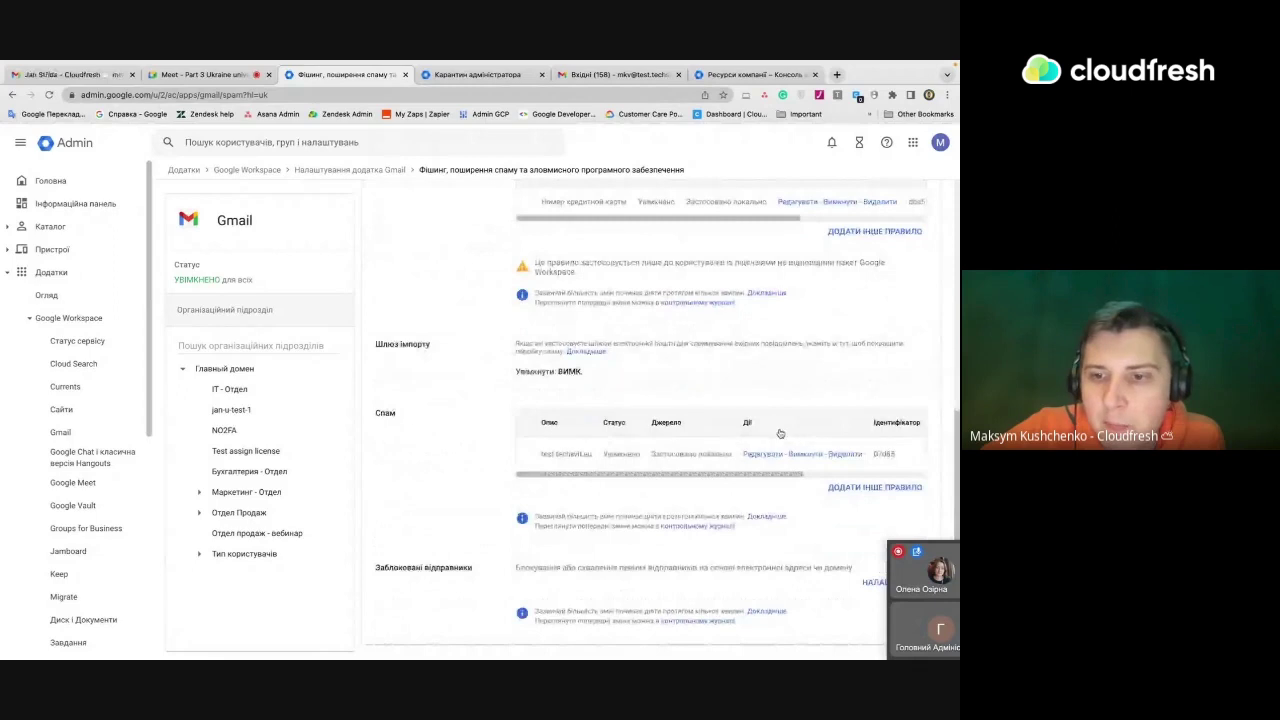
left_click(841, 487)
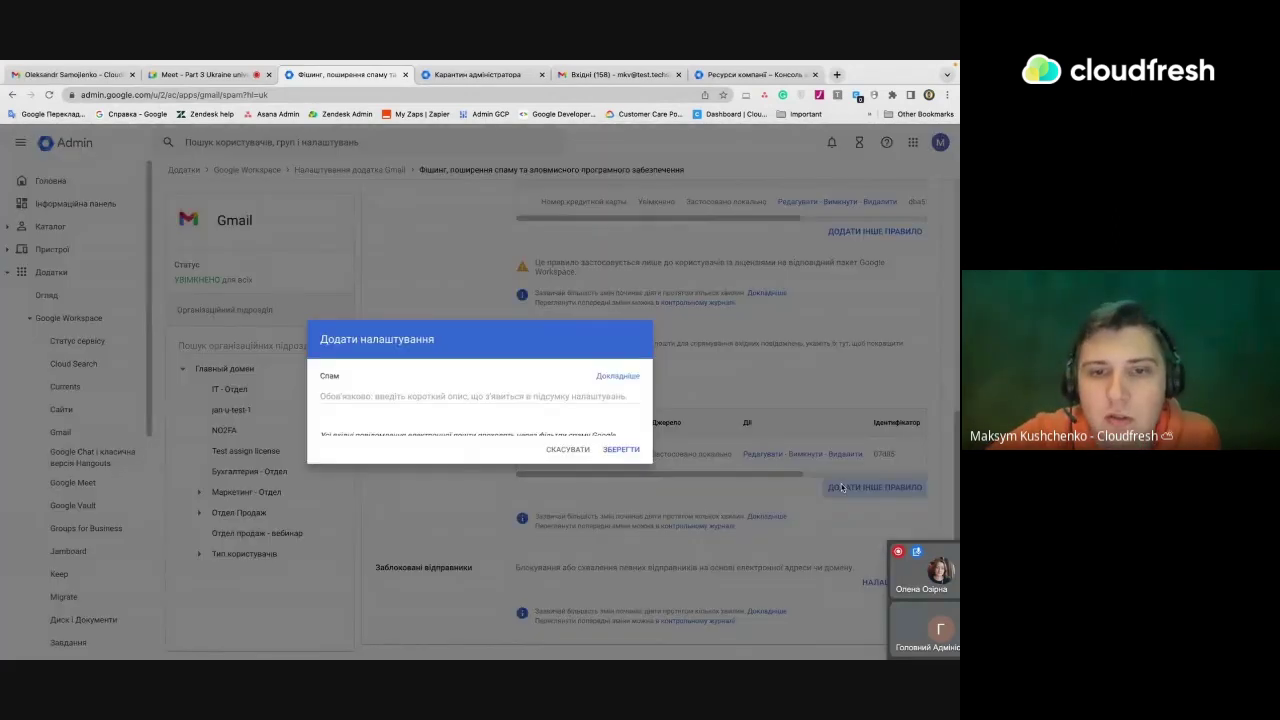
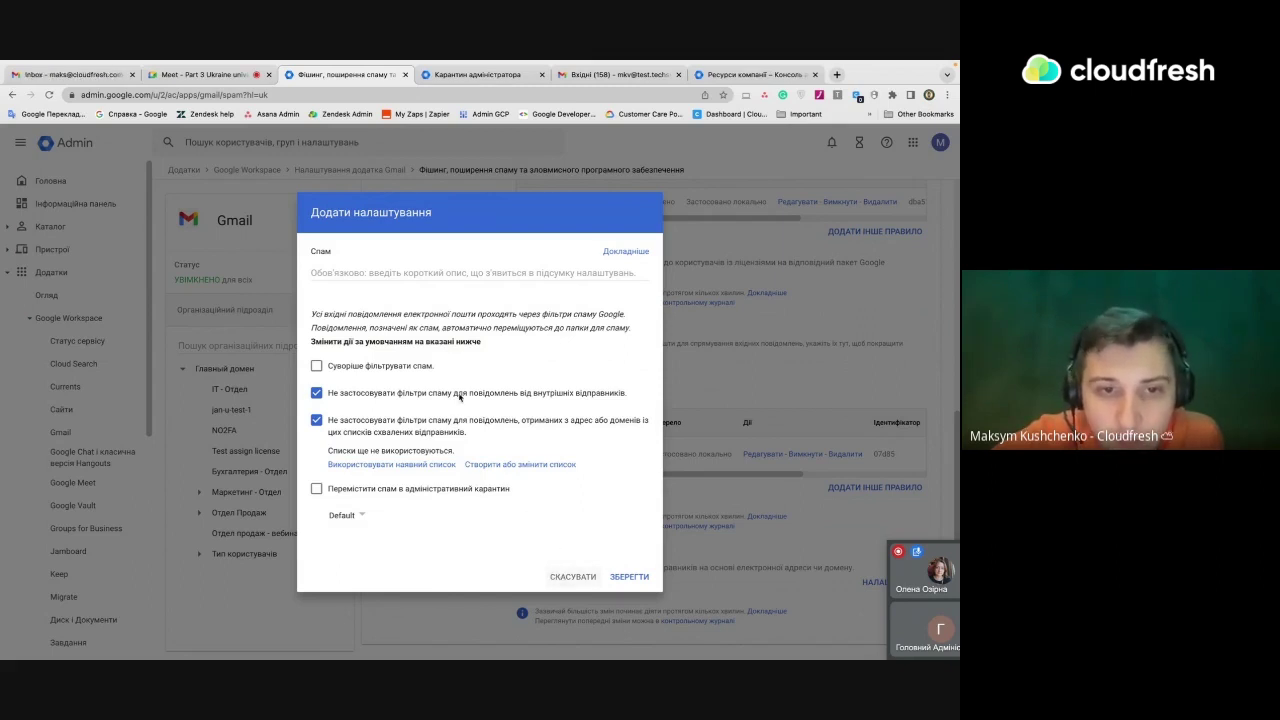
- Enter 'ttttt' as the spam rule description, stop exempting internal senders, and open address list management
left_click(357, 271)
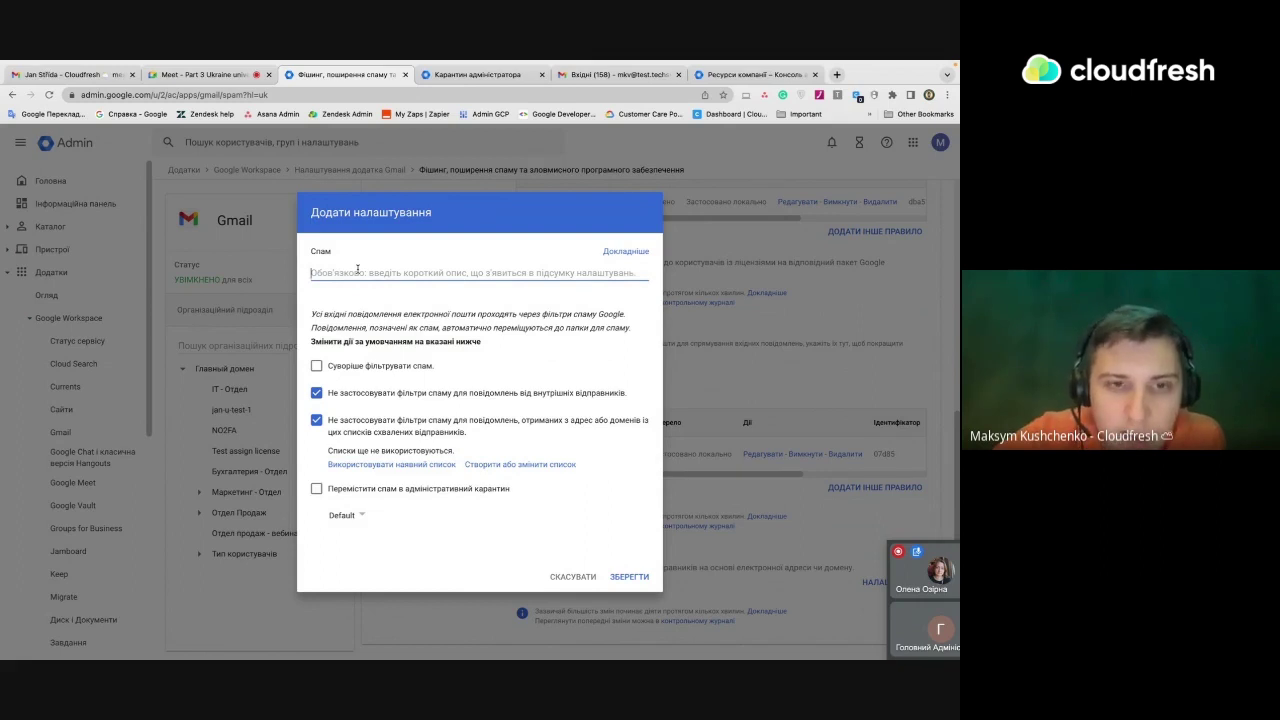
type("ttttt")
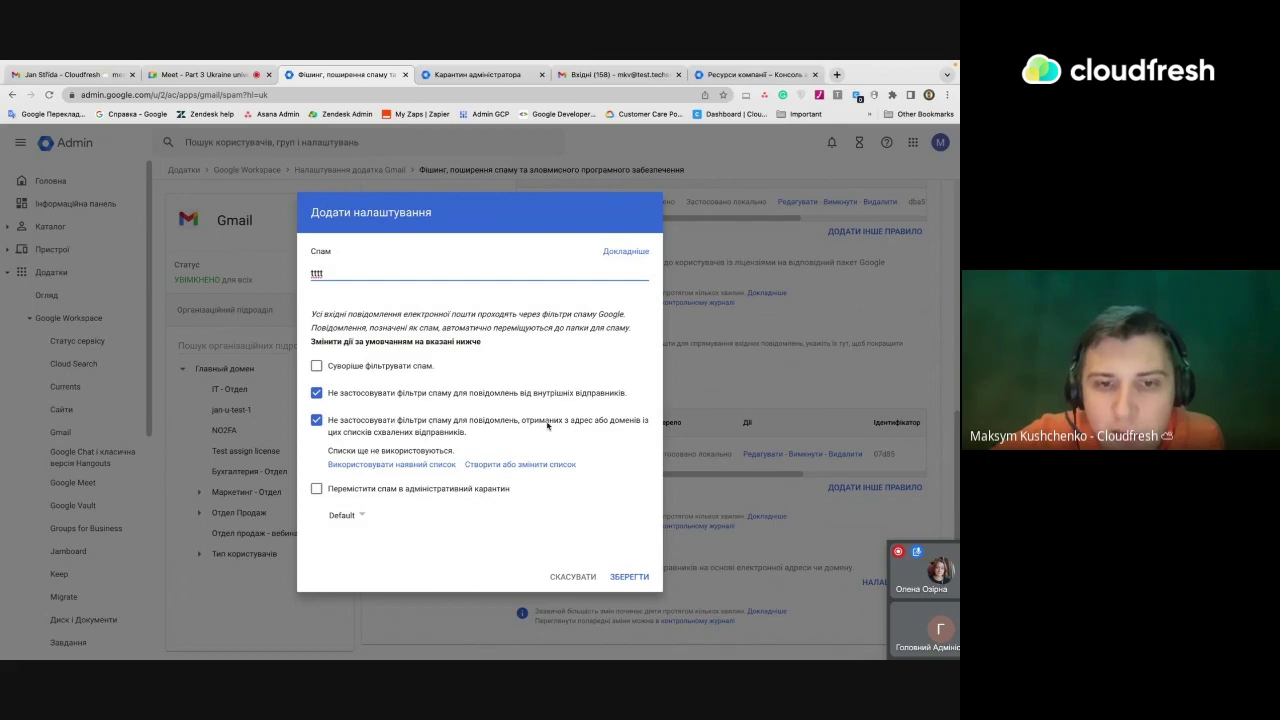
left_click(316, 394)
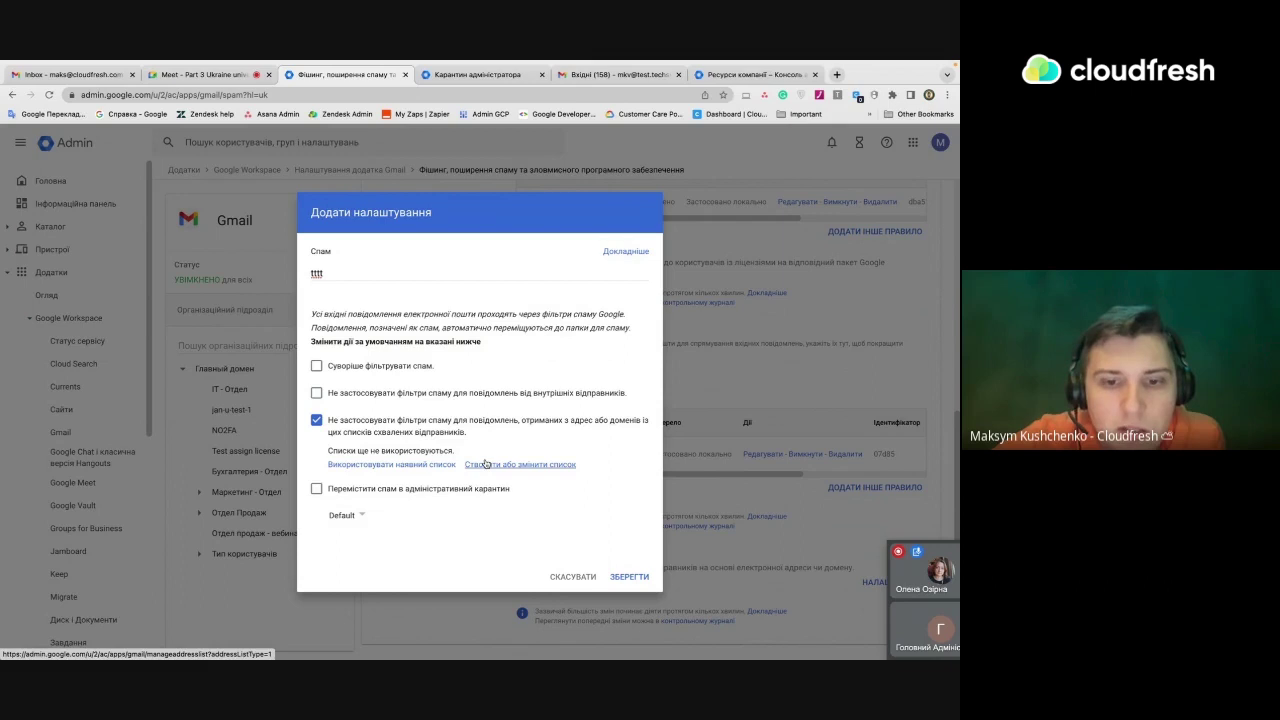
left_click(486, 463)
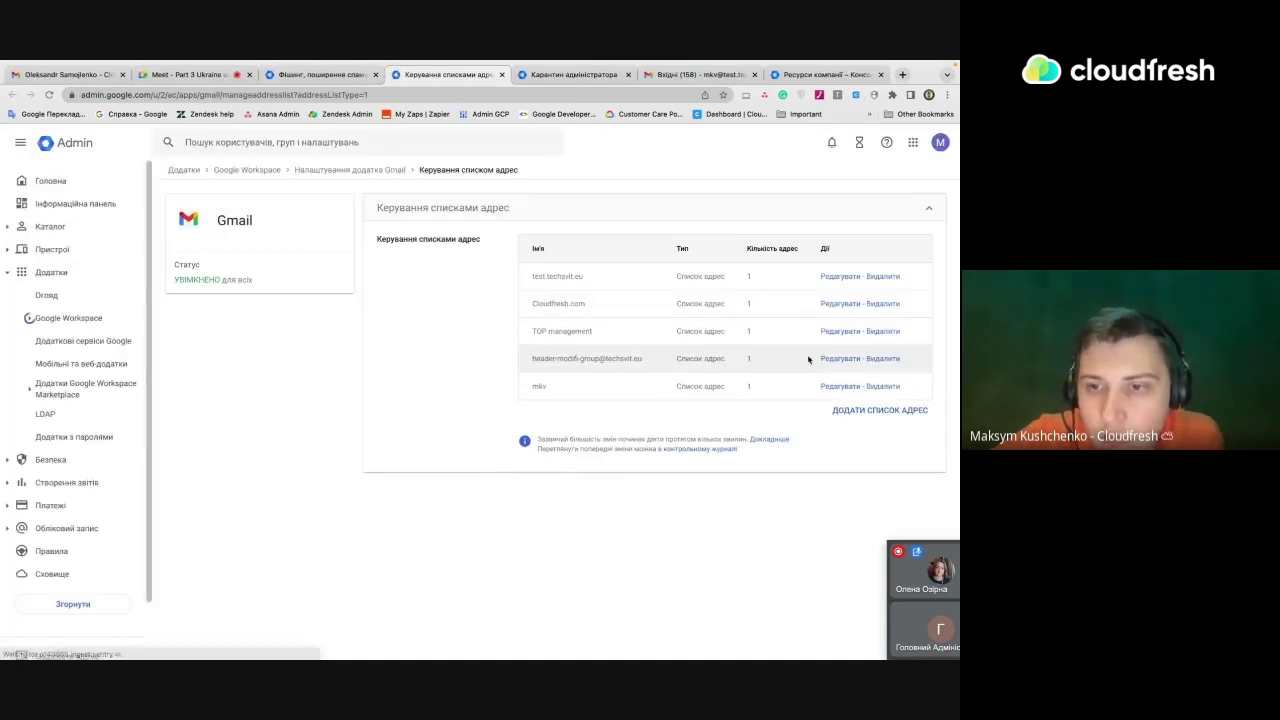
- Create an address list named 'eeee' with a cloudfresh.com user address and the cloudfresh.com domain
left_click(845, 418)
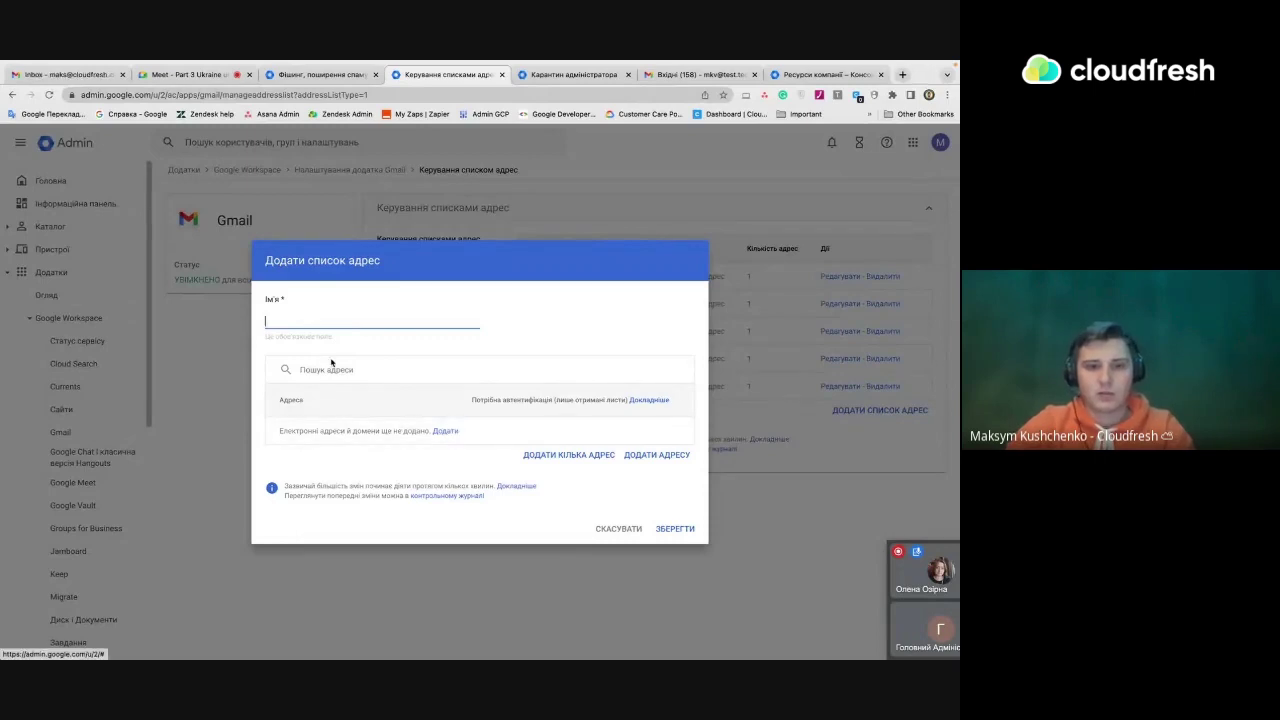
type("eeee")
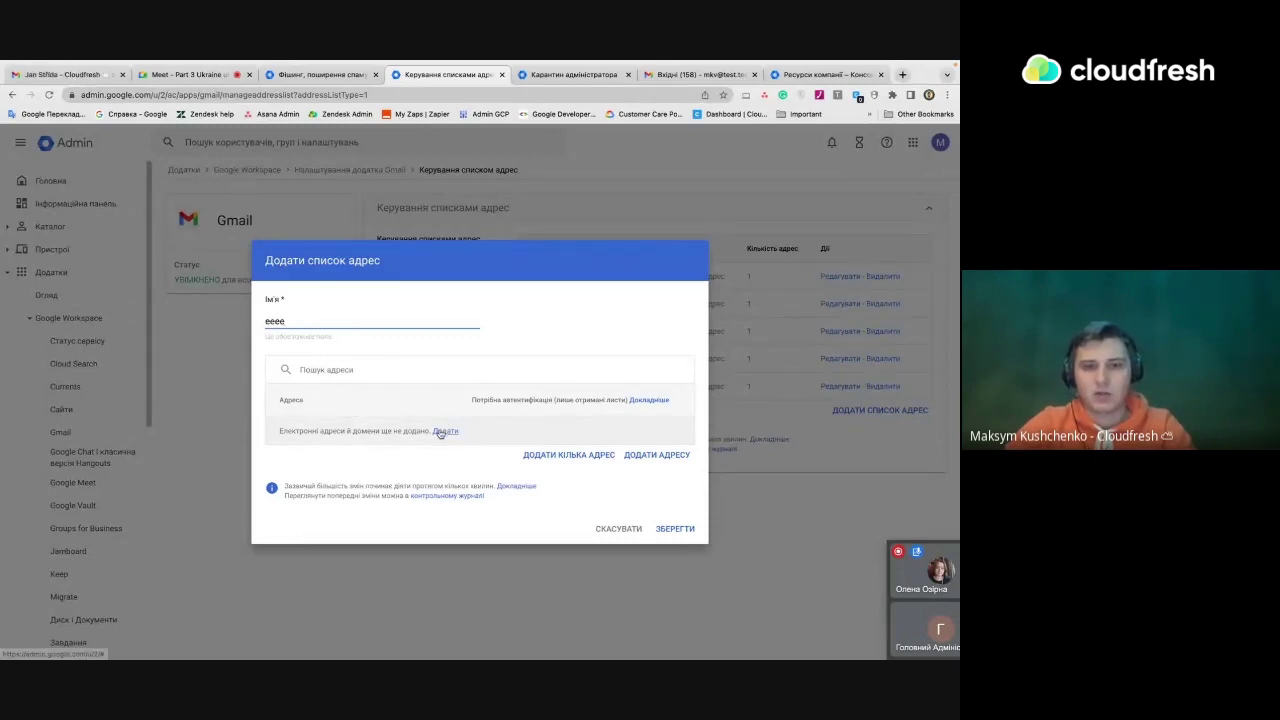
left_click(444, 430)
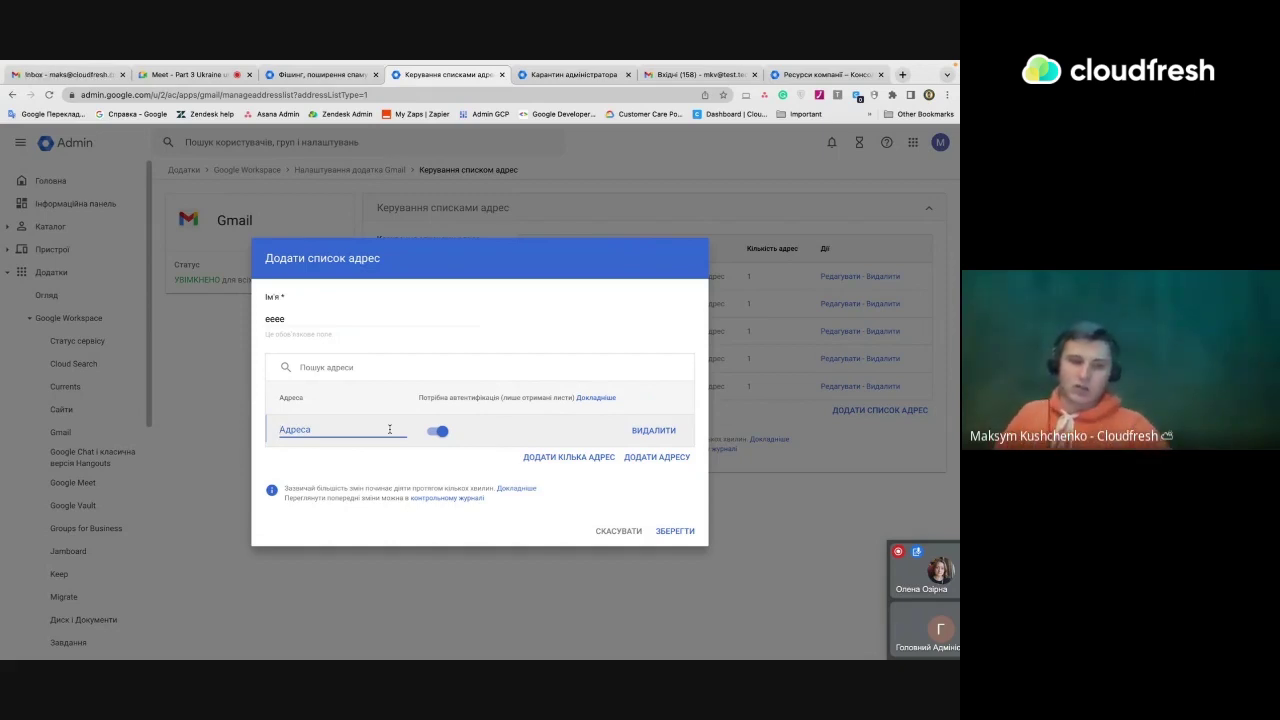
type("cloudfresh.com")
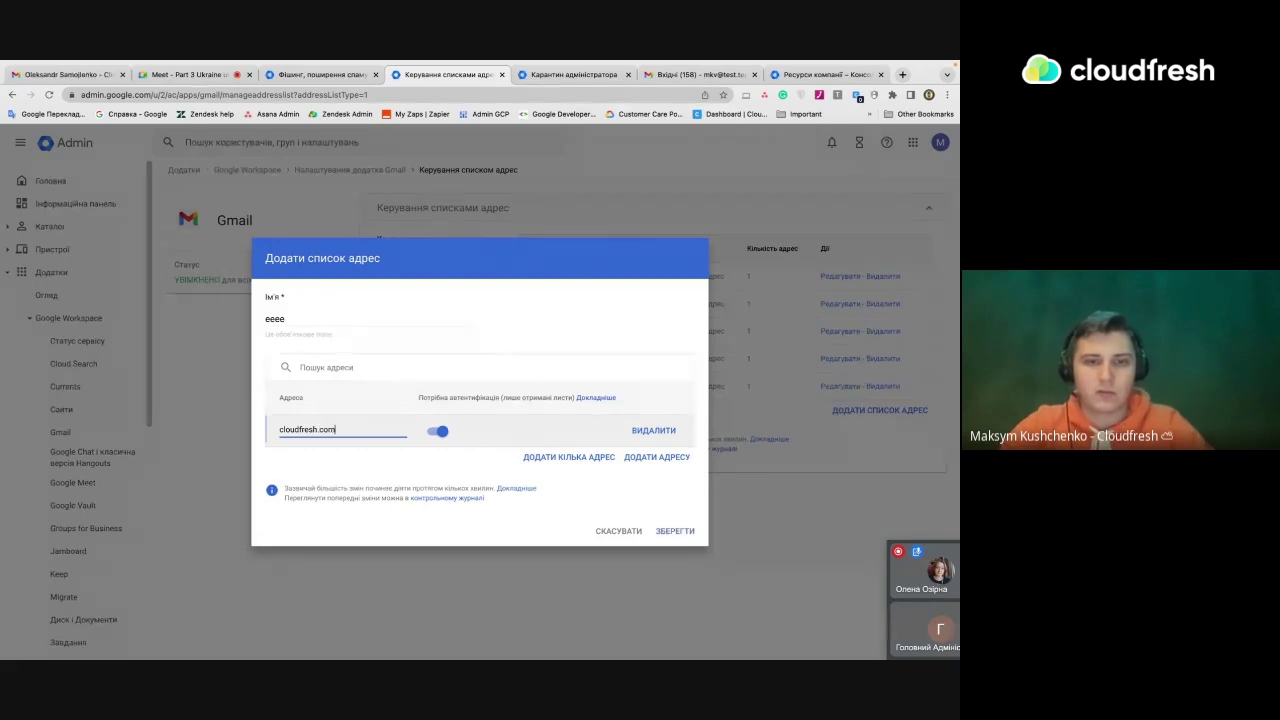
left_click(668, 430)
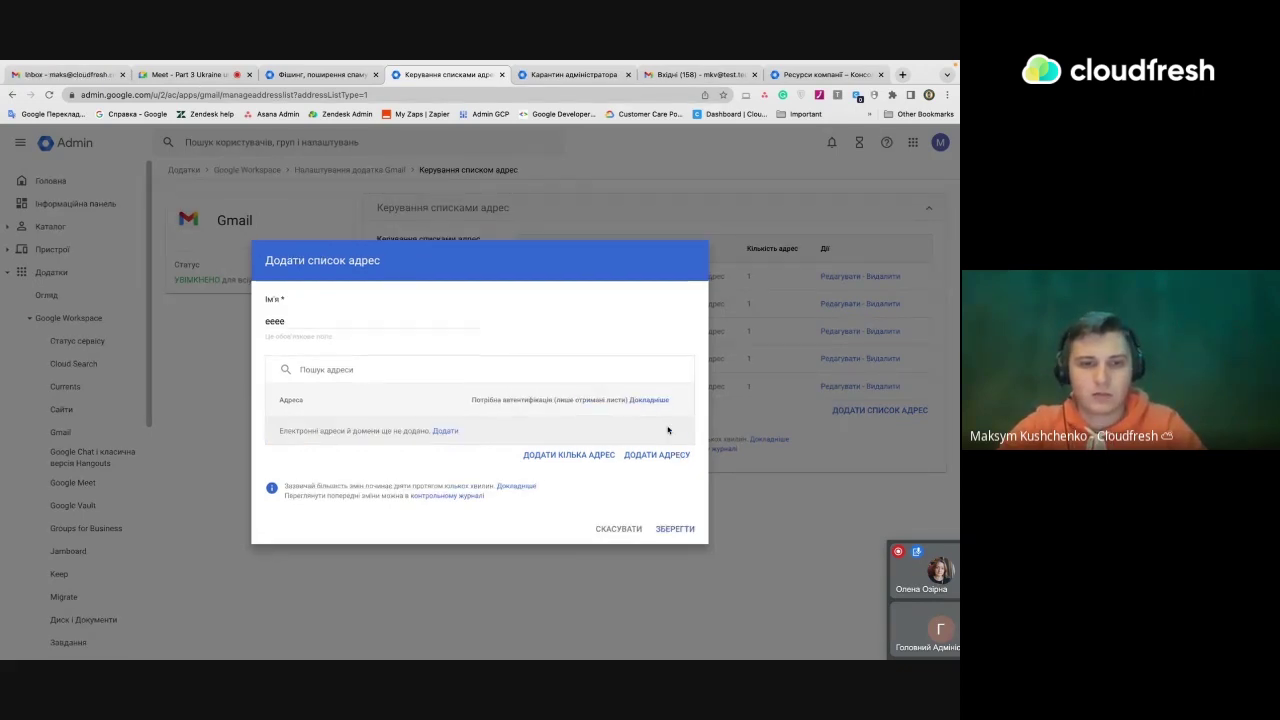
left_click(474, 430)
type("cloud")
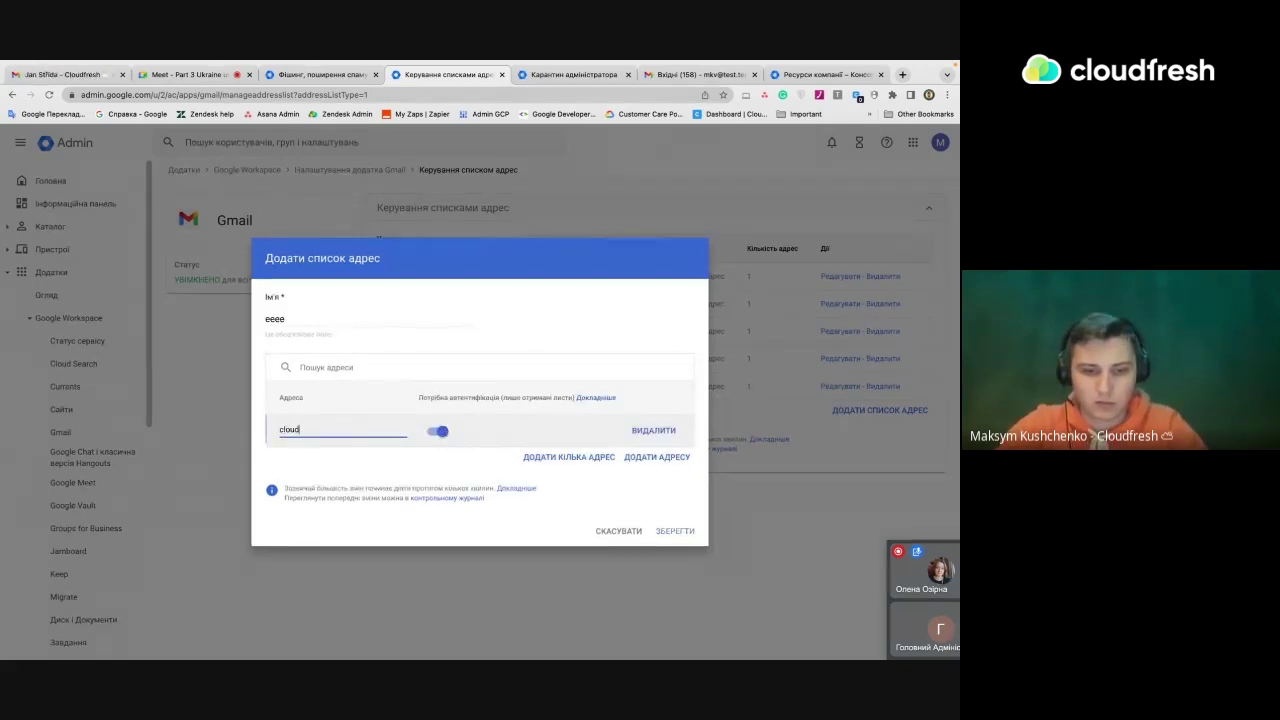
type("fresh.com")
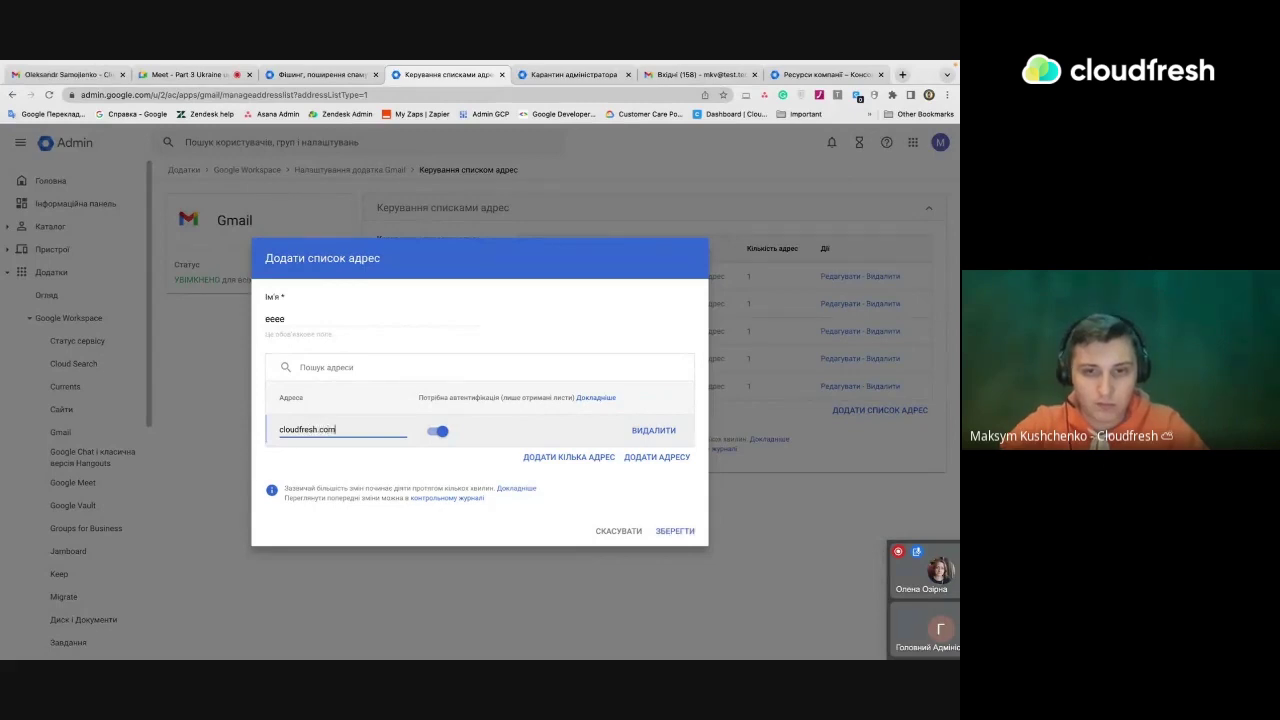
left_click(650, 457)
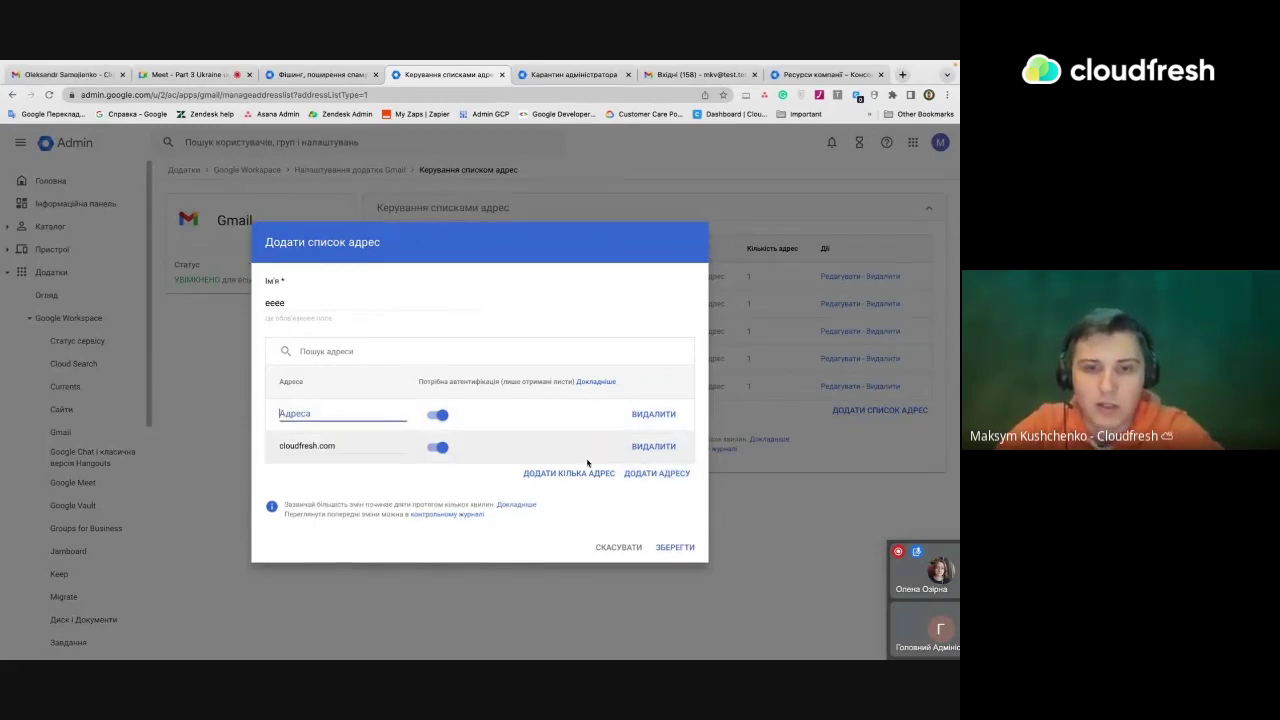
left_click(316, 415)
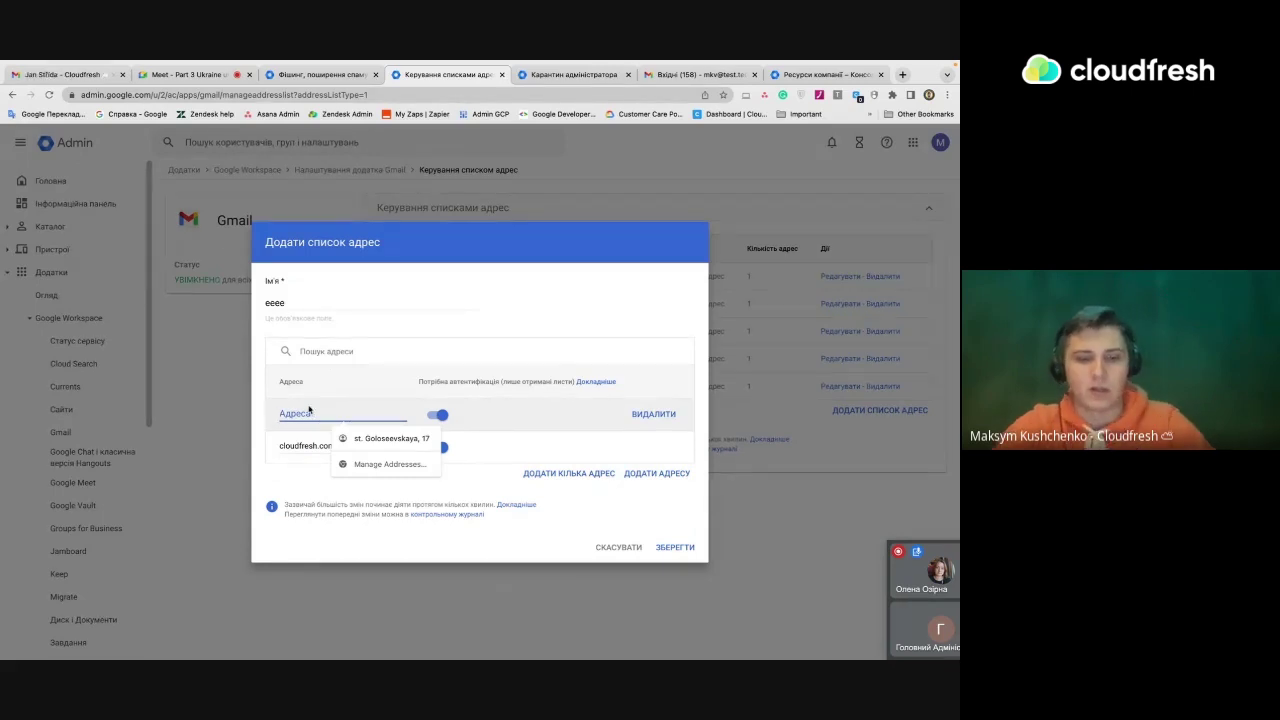
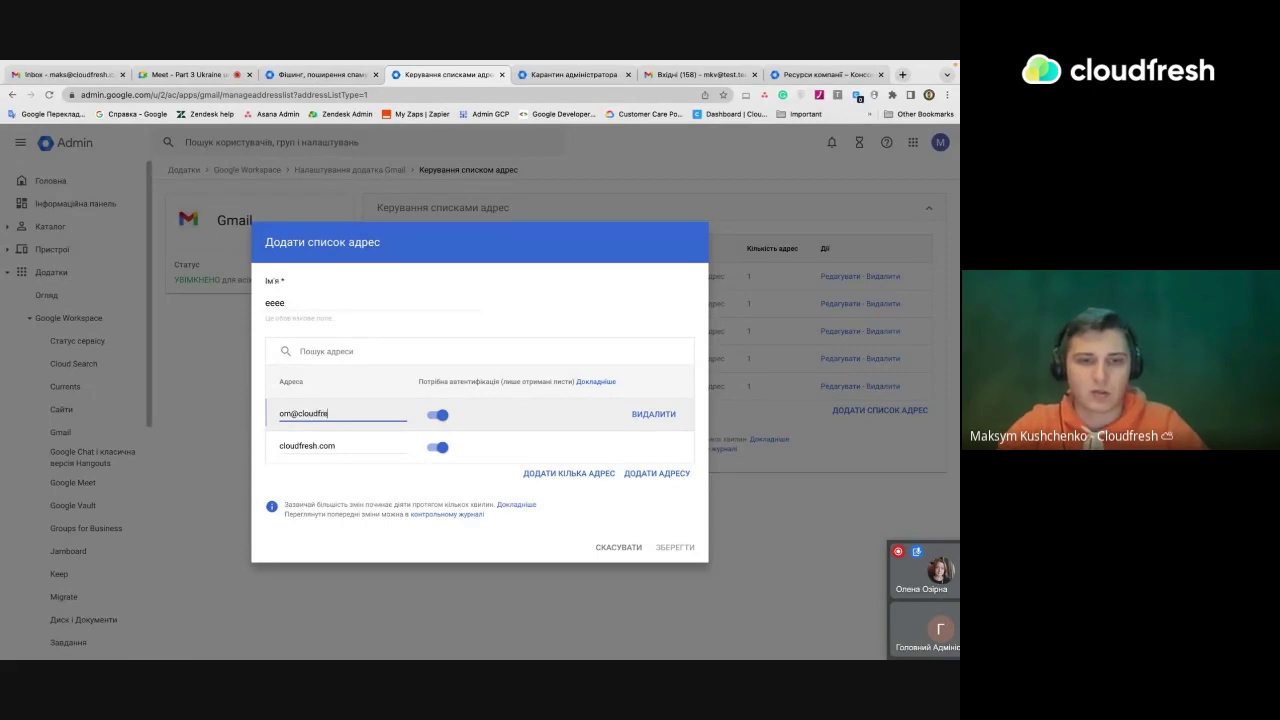
left_click(341, 300)
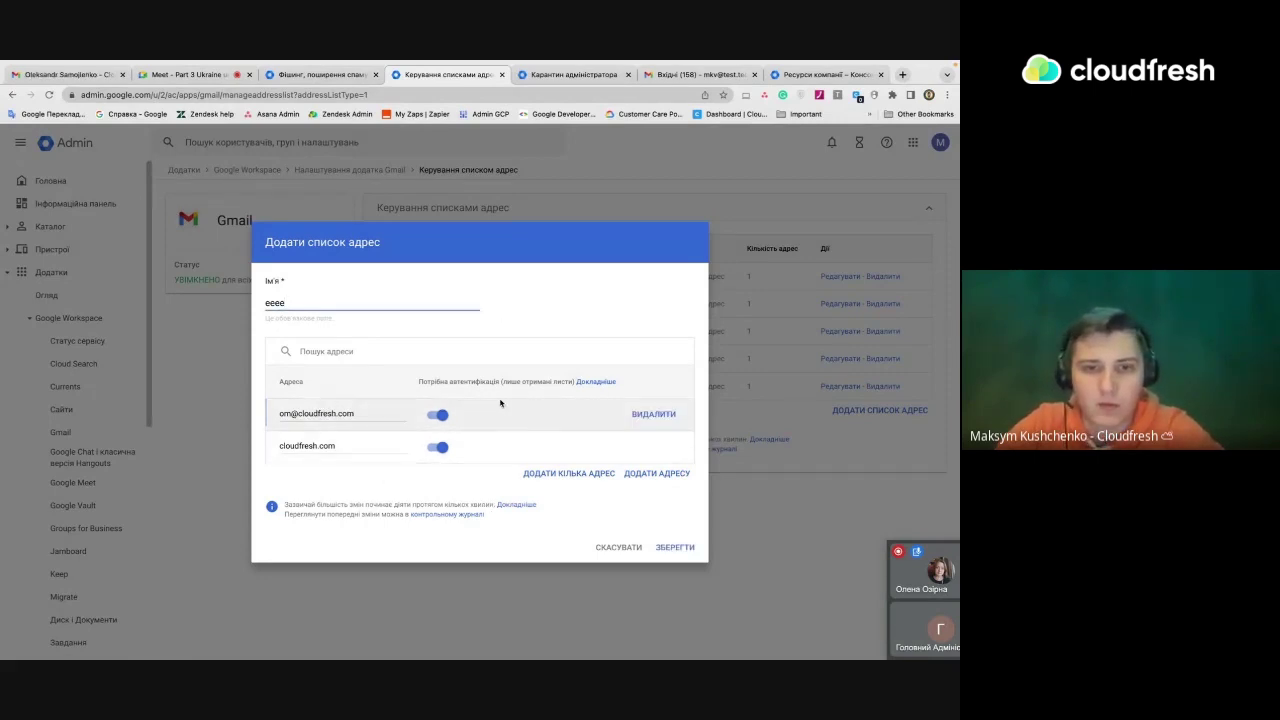
- Turn off authentication for both addresses, save the list, and return to the spam settings
left_click_drag(418, 381, 574, 381)
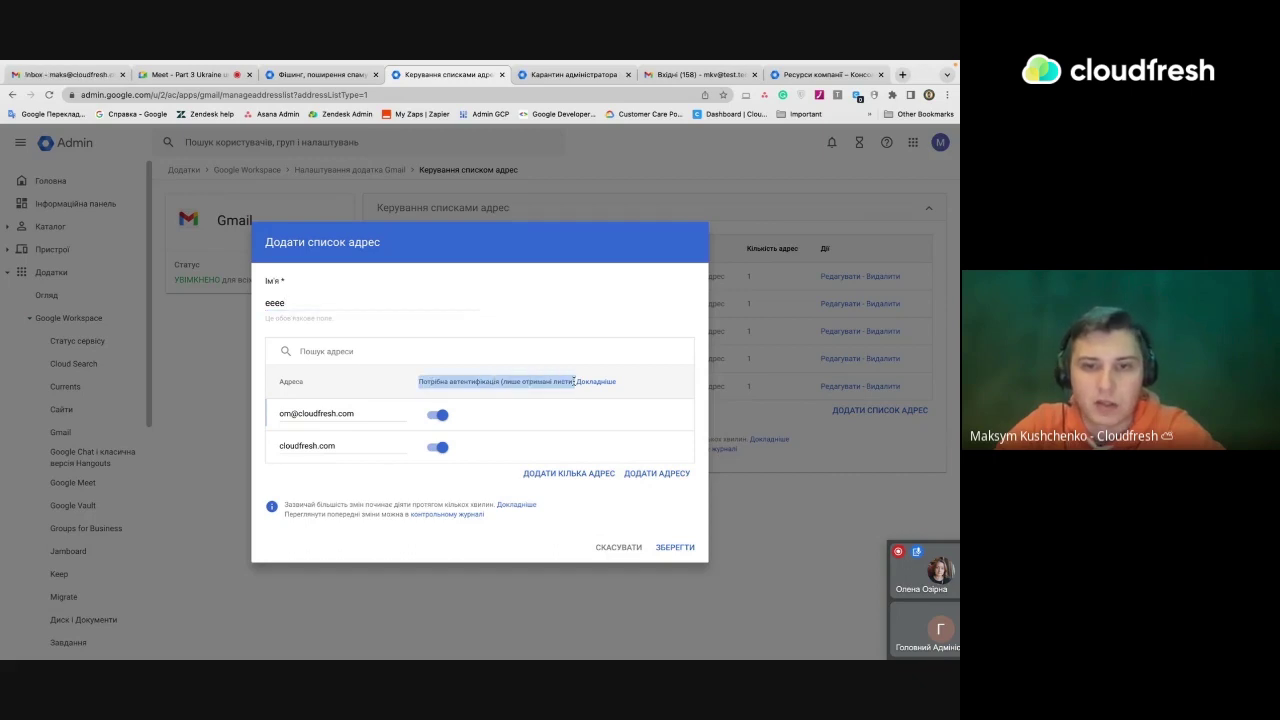
left_click(457, 402)
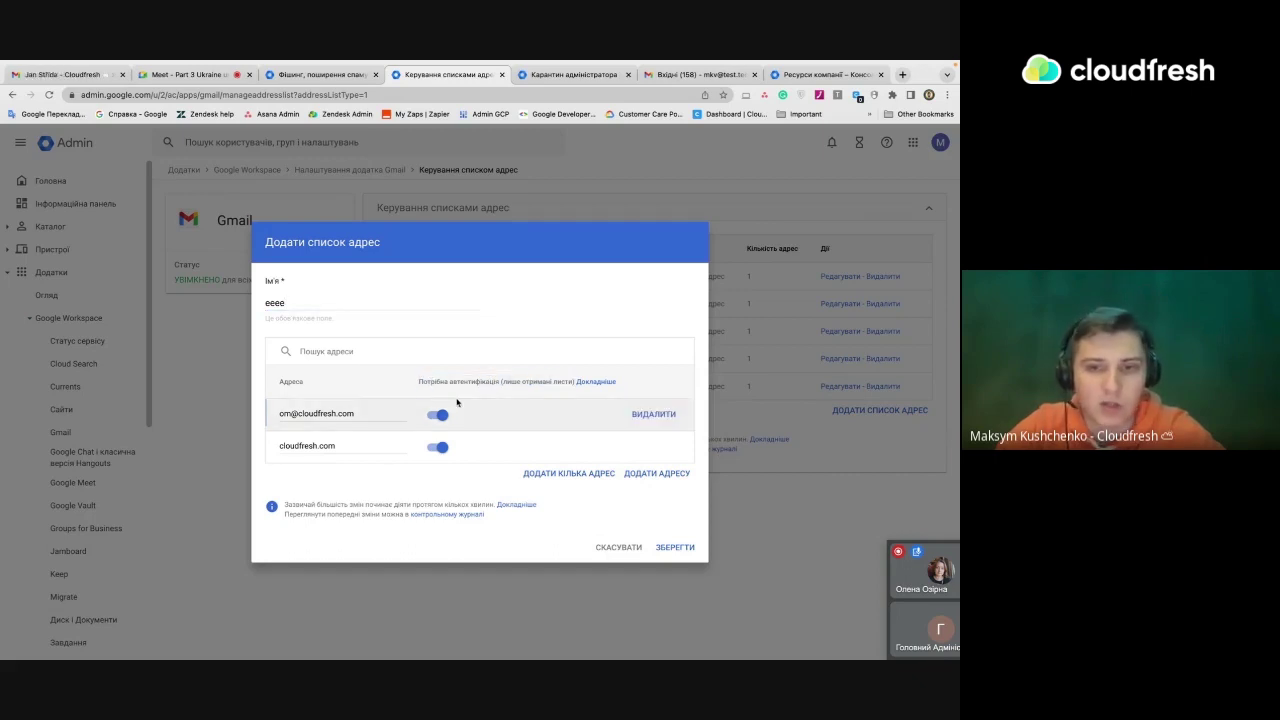
left_click(446, 414)
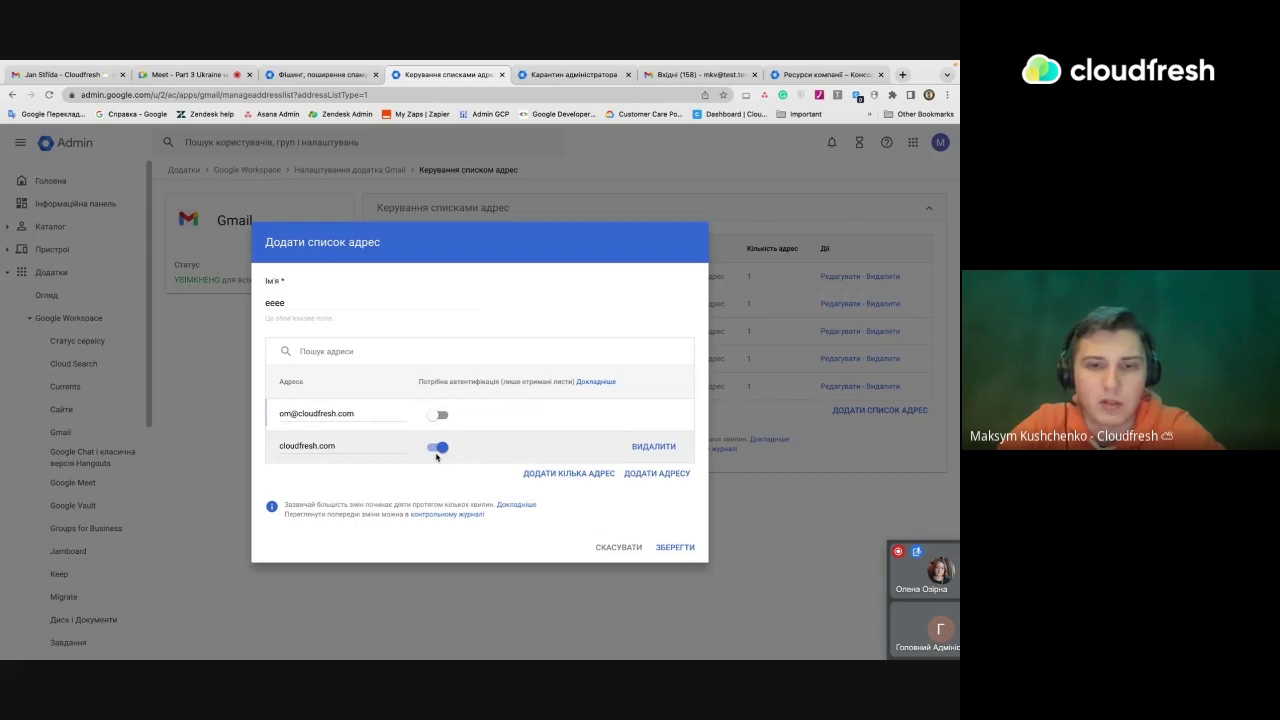
left_click(437, 448)
left_click(673, 547)
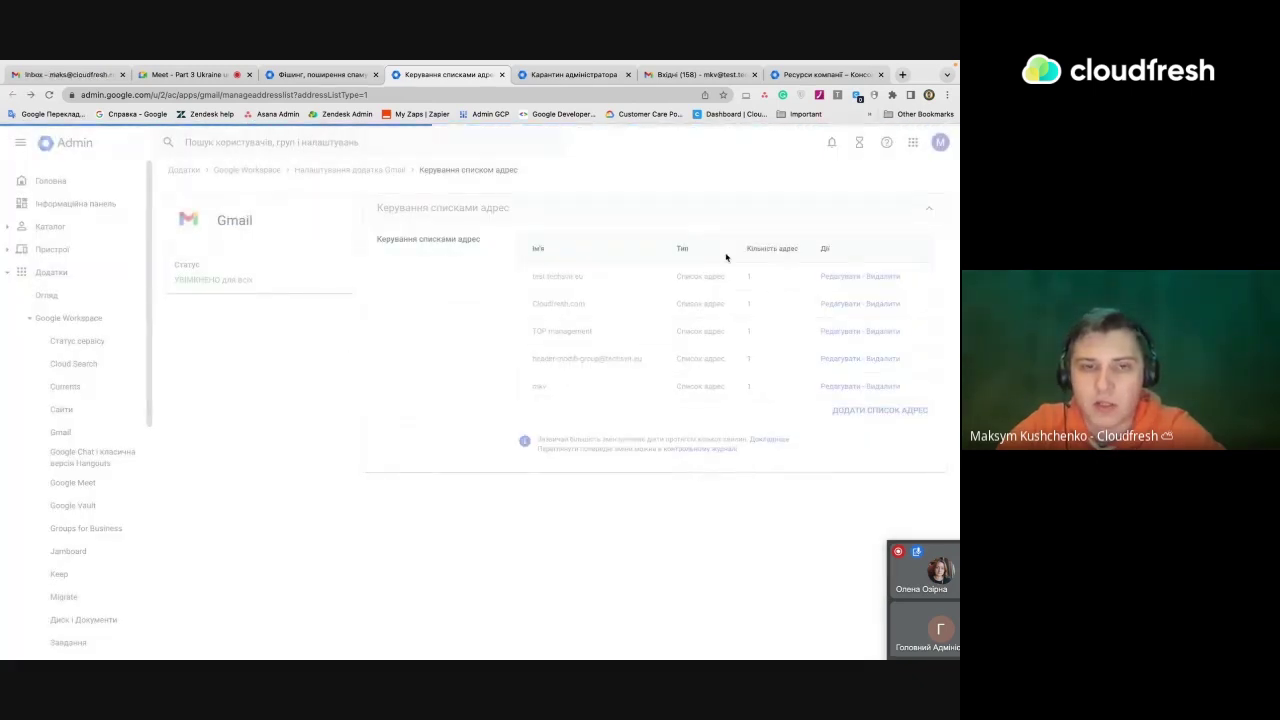
left_click(315, 78)
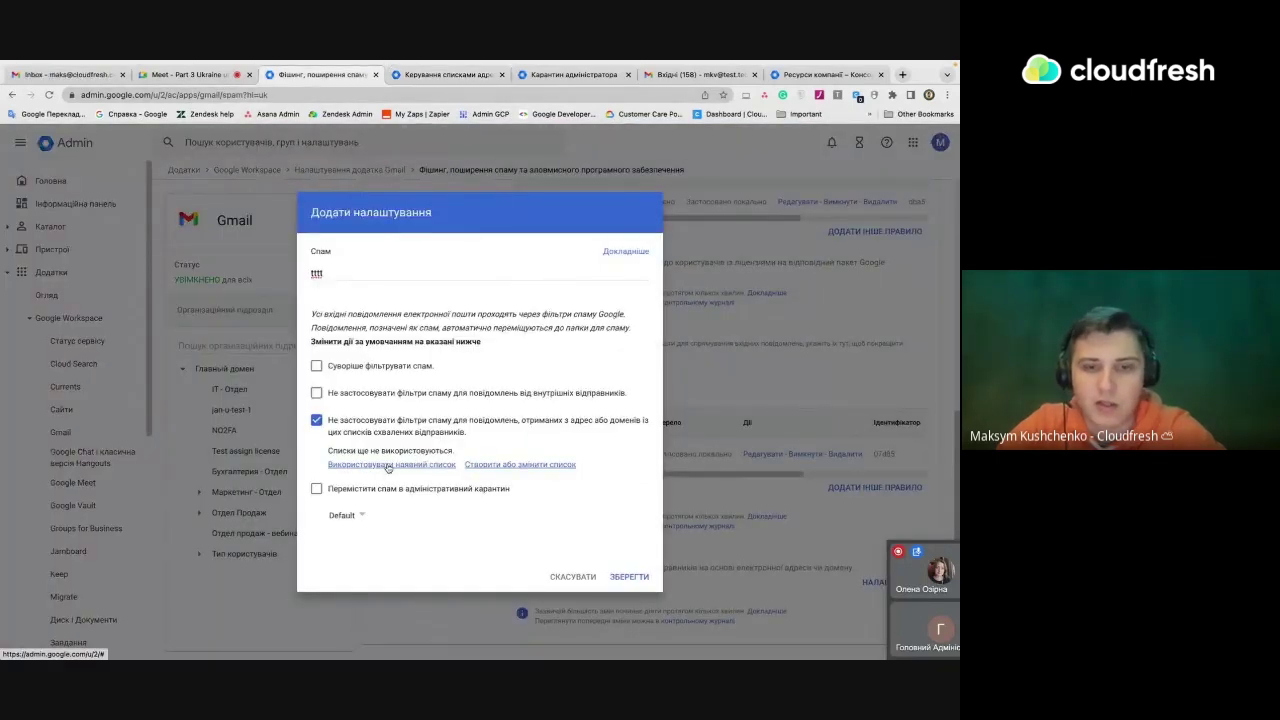
- Attach the existing 'eeee' address list to the draft spam rule
left_click(368, 466)
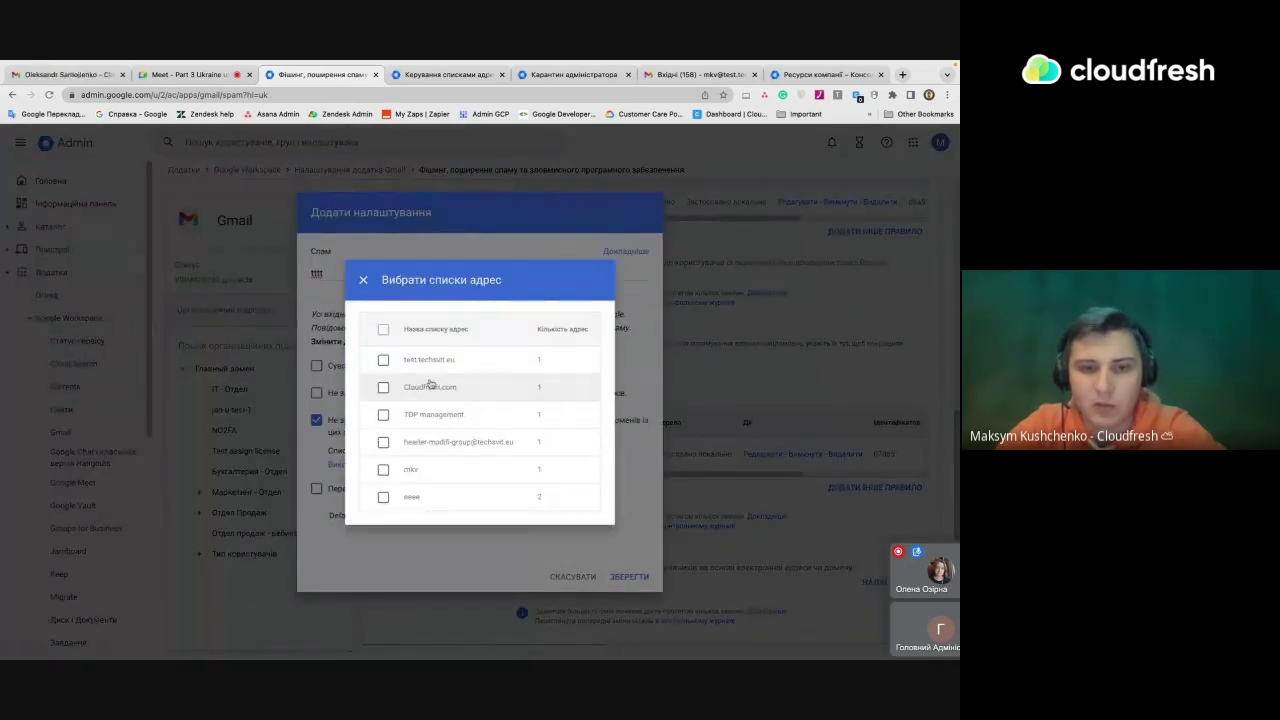
left_click(383, 497)
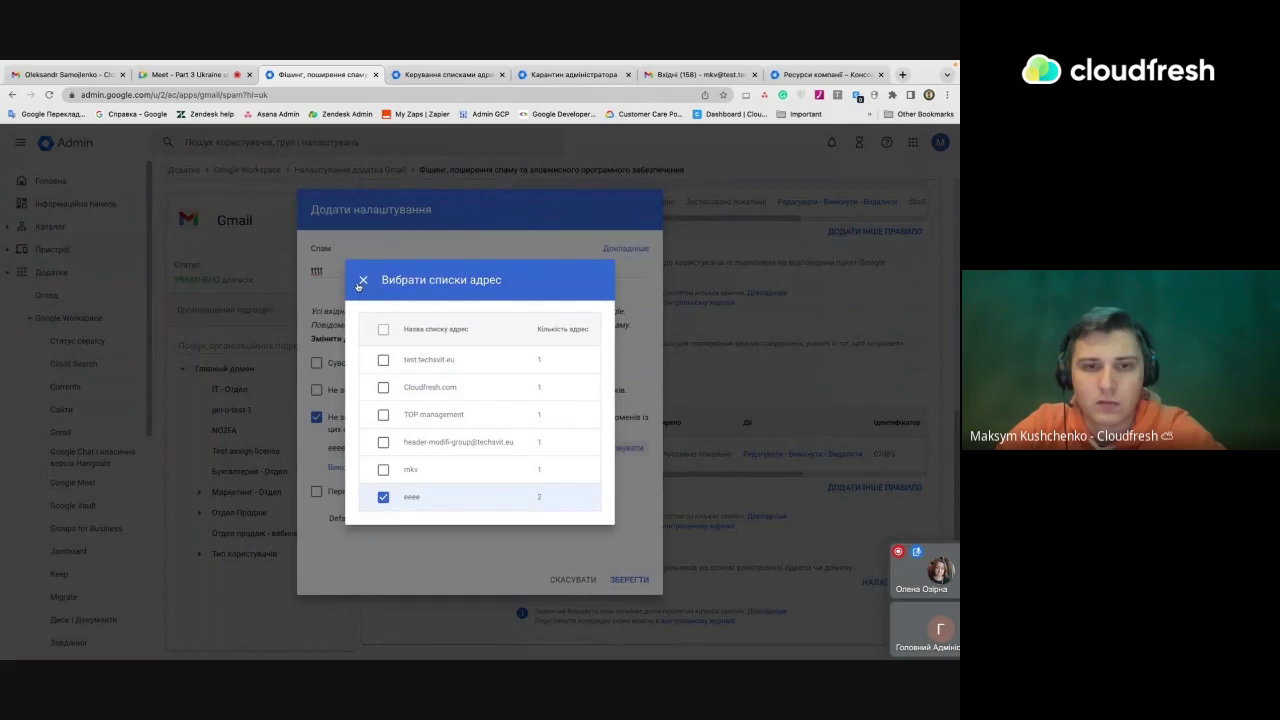
left_click(362, 282)
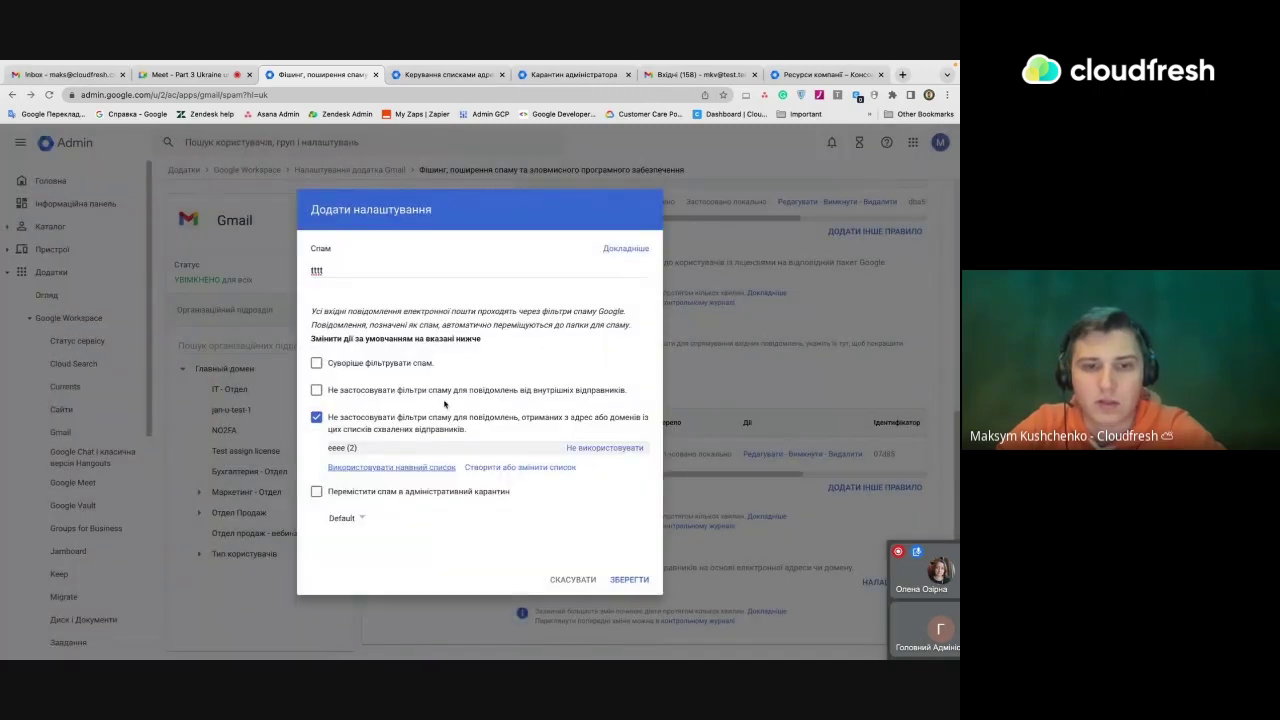
- Discard the draft spam rule and look over the spam settings page
left_click(579, 582)
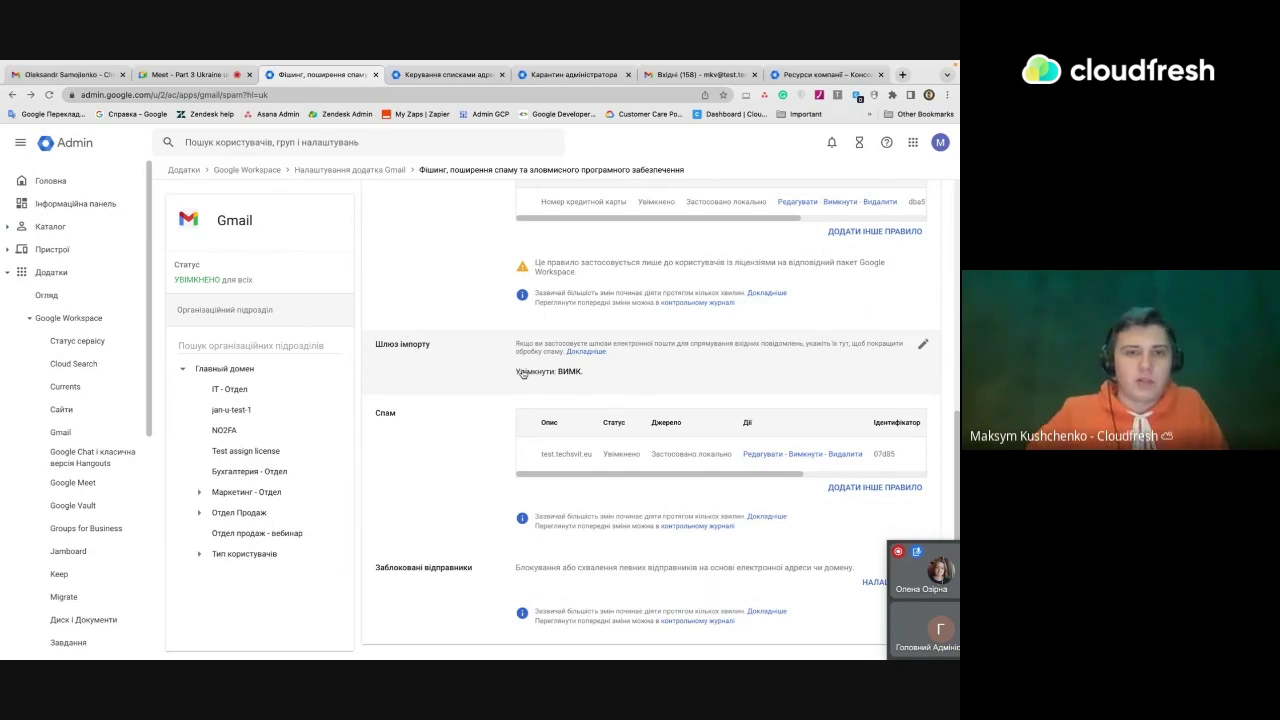
scroll(450, 290, "up", 5)
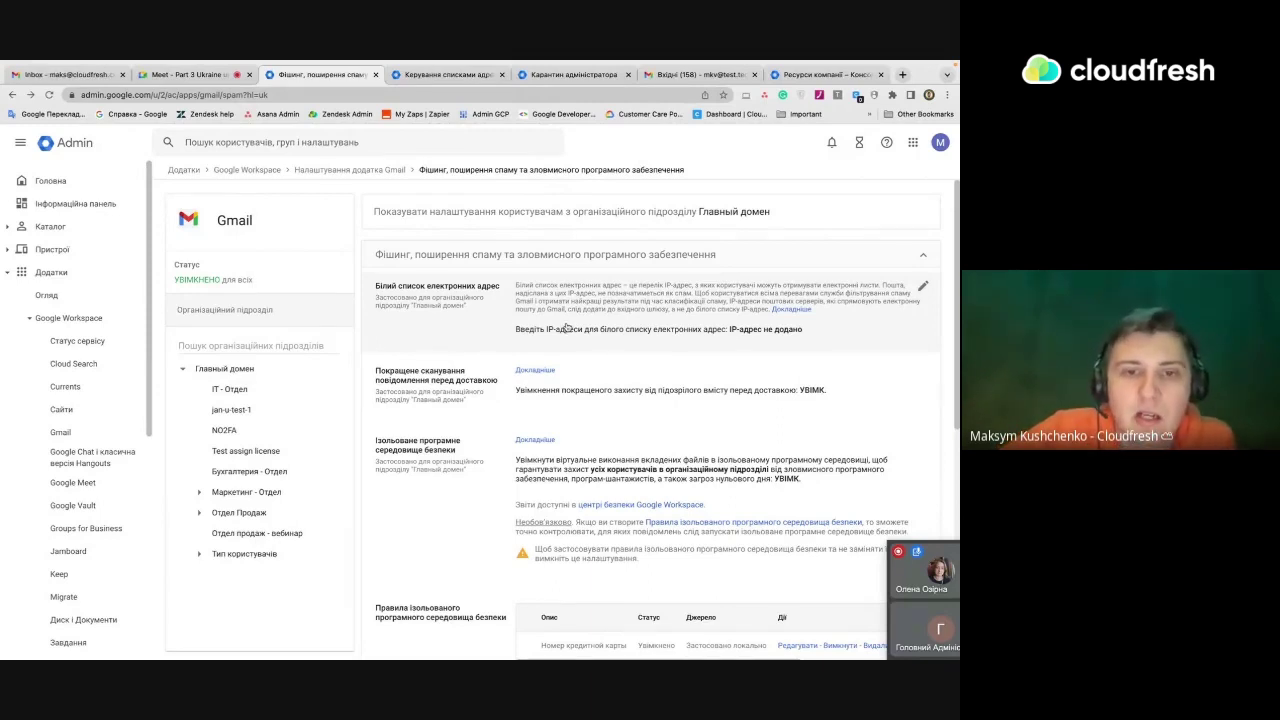
scroll(601, 344, "down", 5)
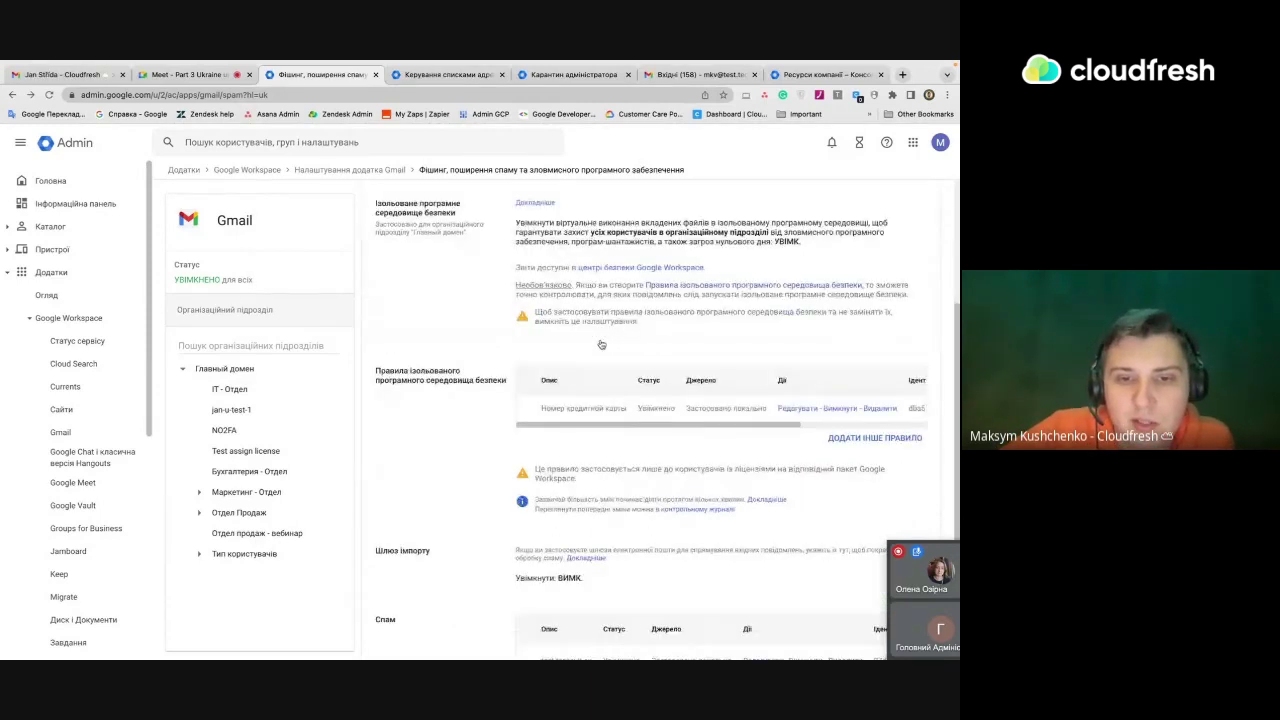
scroll(601, 344, "down", 4)
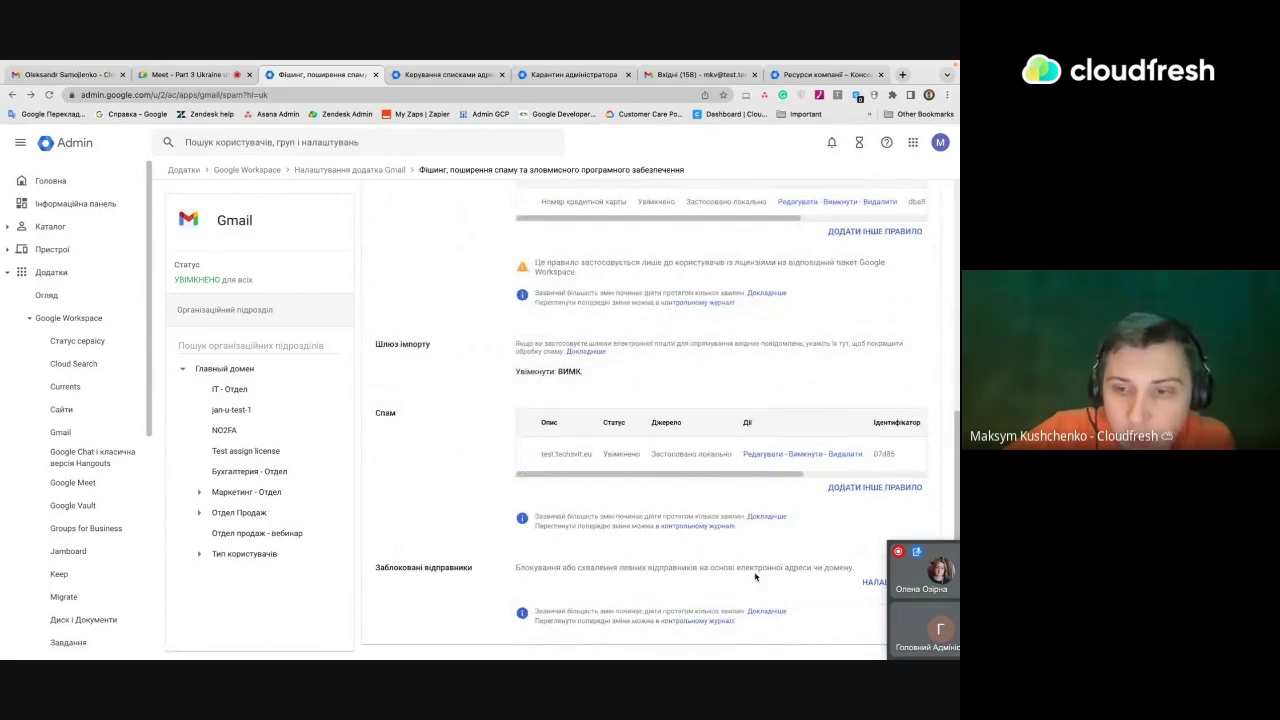
- Start a Blocked senders rule, then begin and abandon a new address list in another tab
left_click(869, 582)
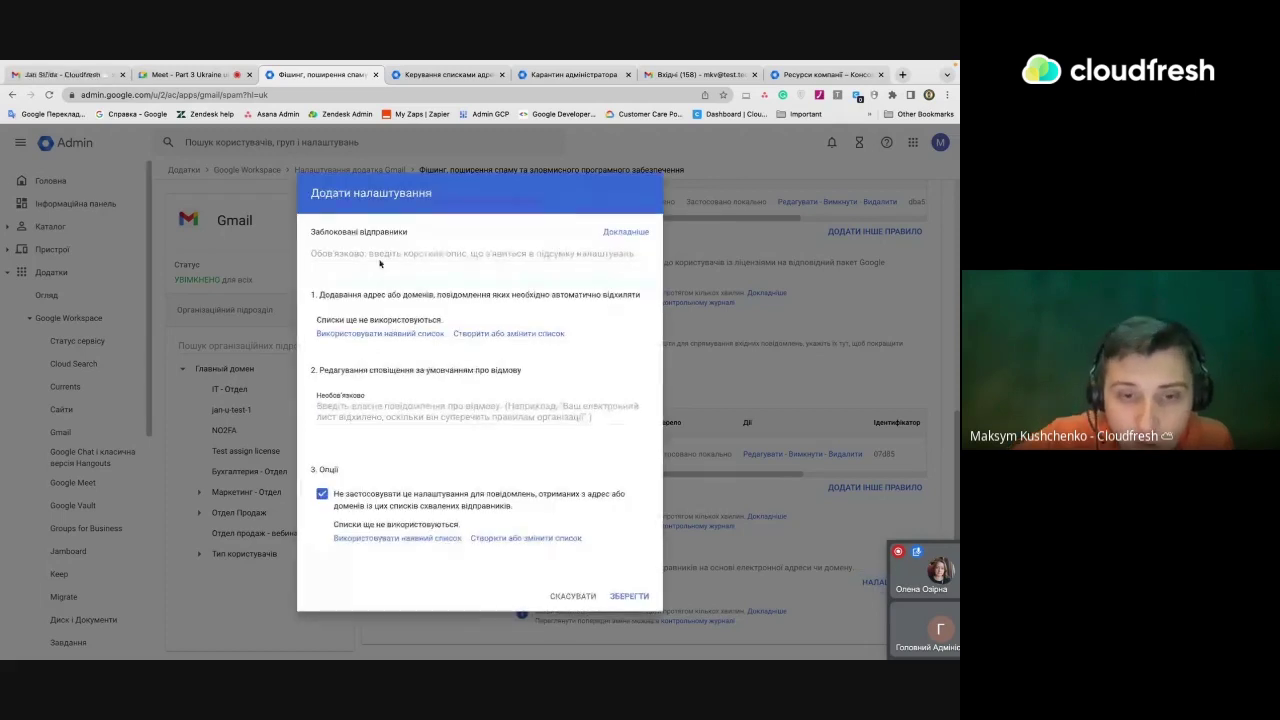
left_click(372, 254)
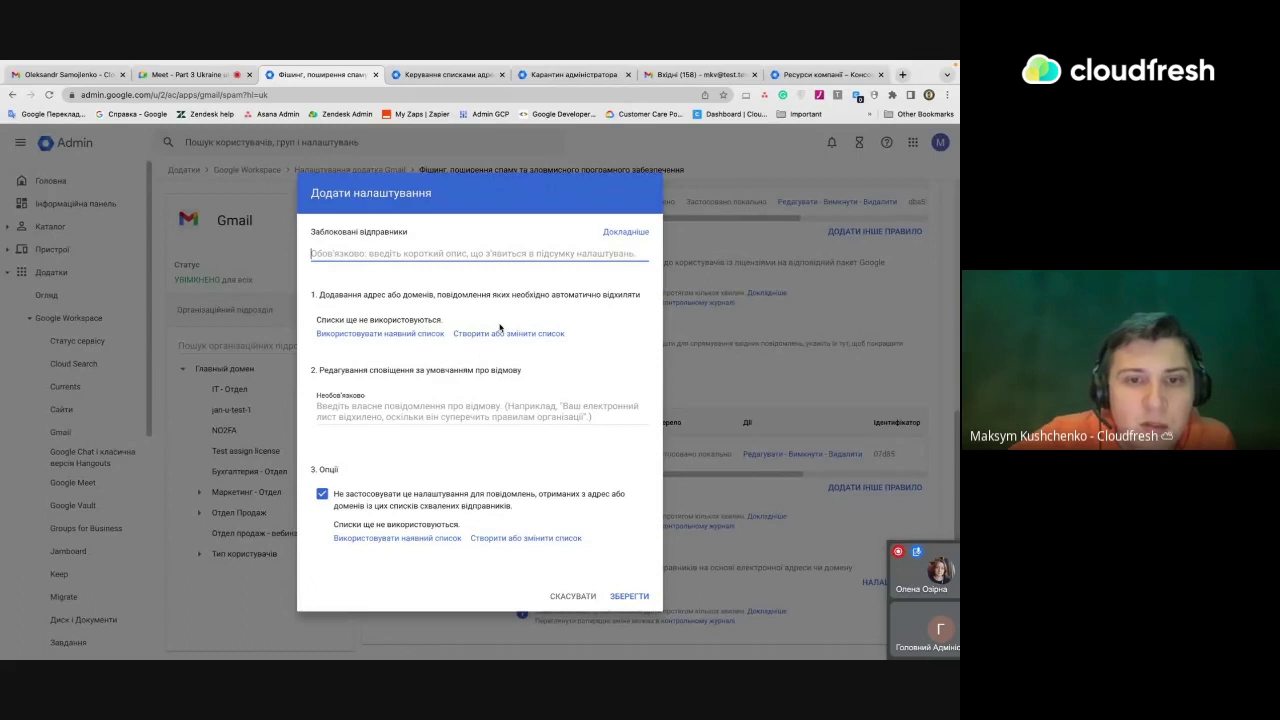
left_click(473, 334)
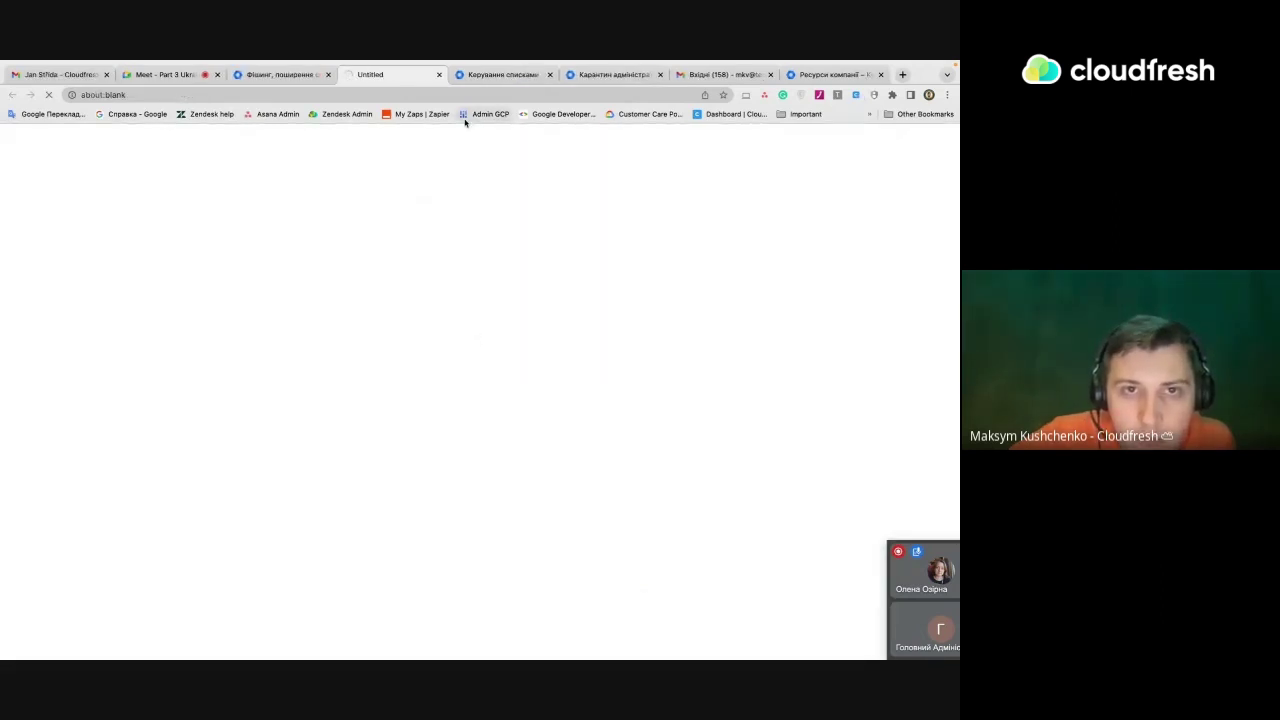
left_click(795, 274)
left_click(443, 430)
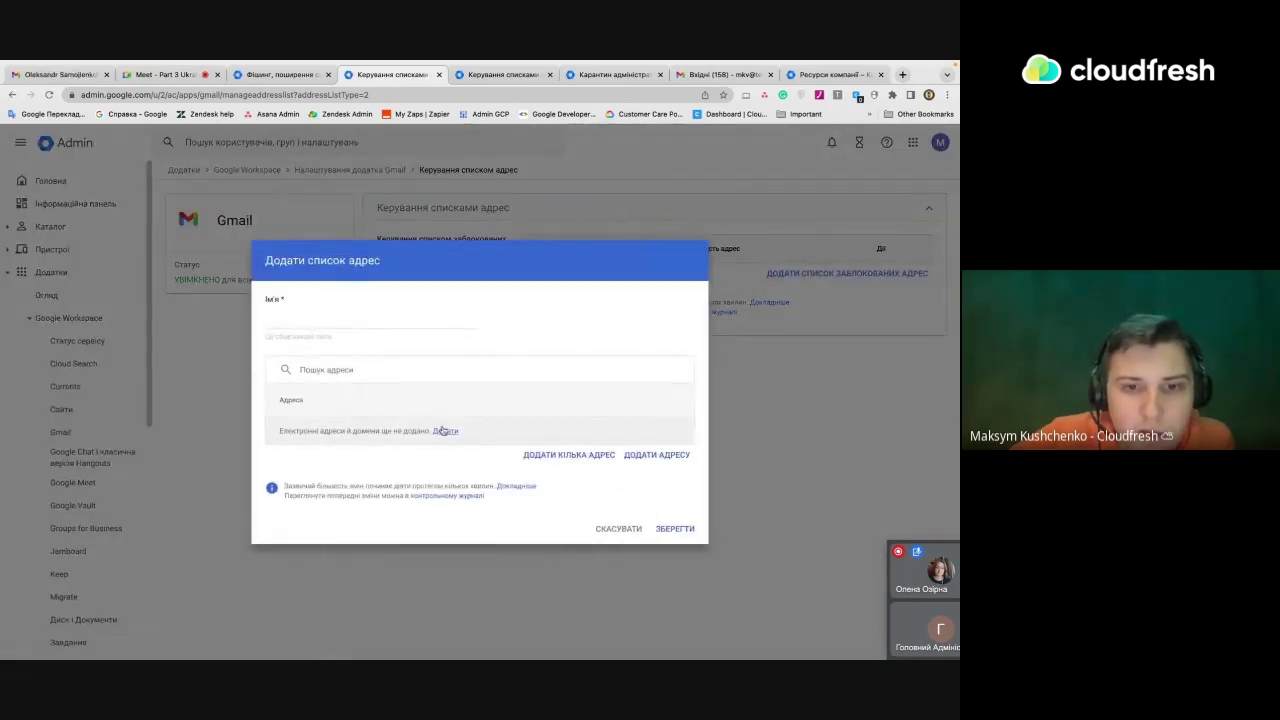
left_click(562, 455)
left_click(527, 465)
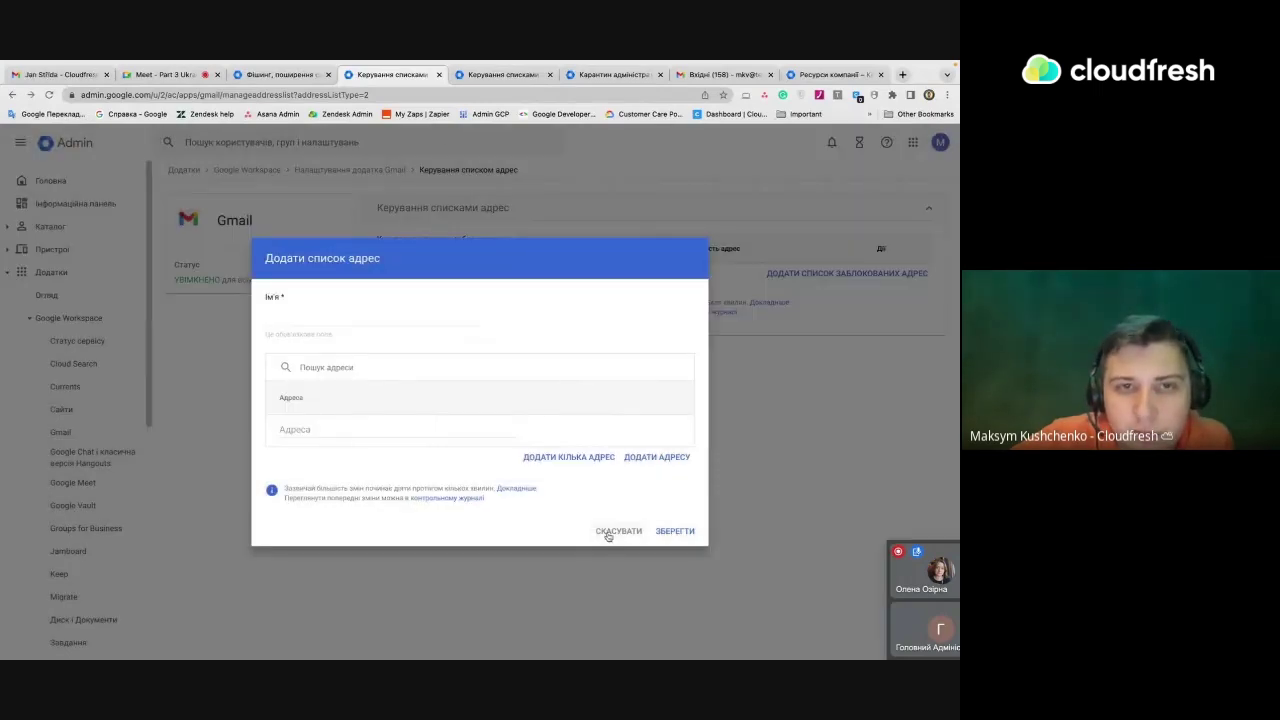
left_click(608, 531)
left_click(438, 74)
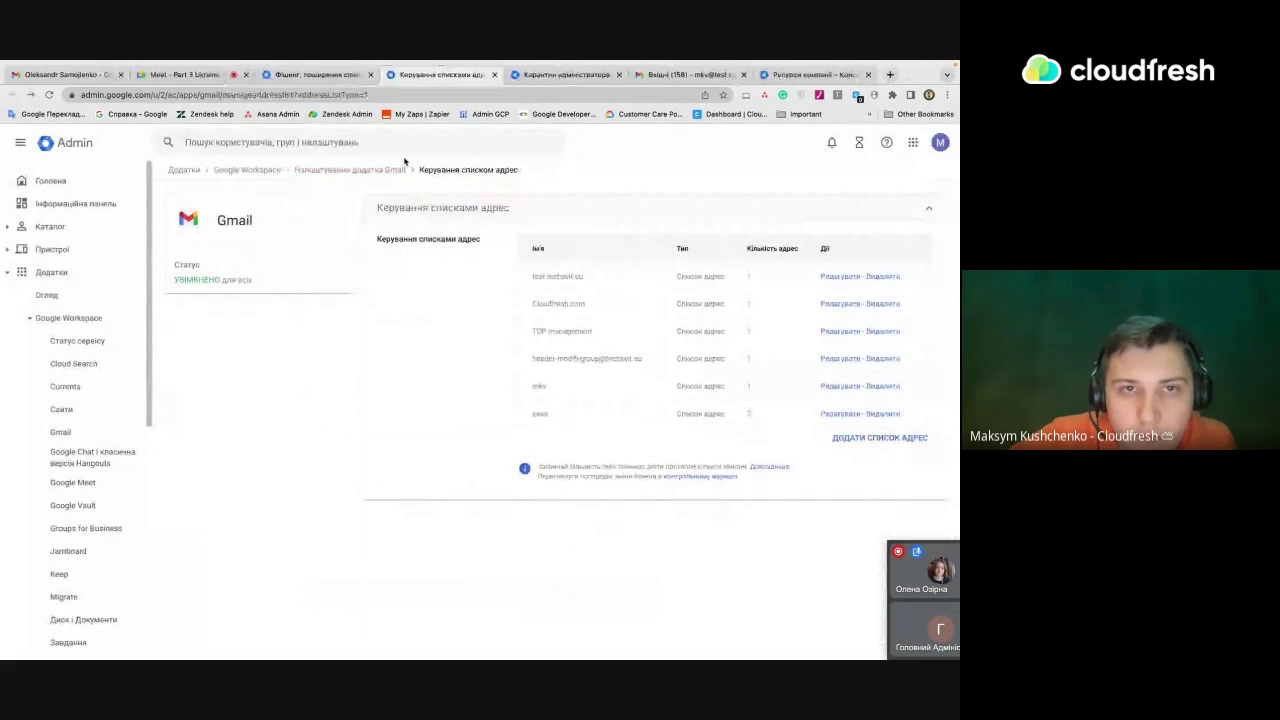
left_click(312, 74)
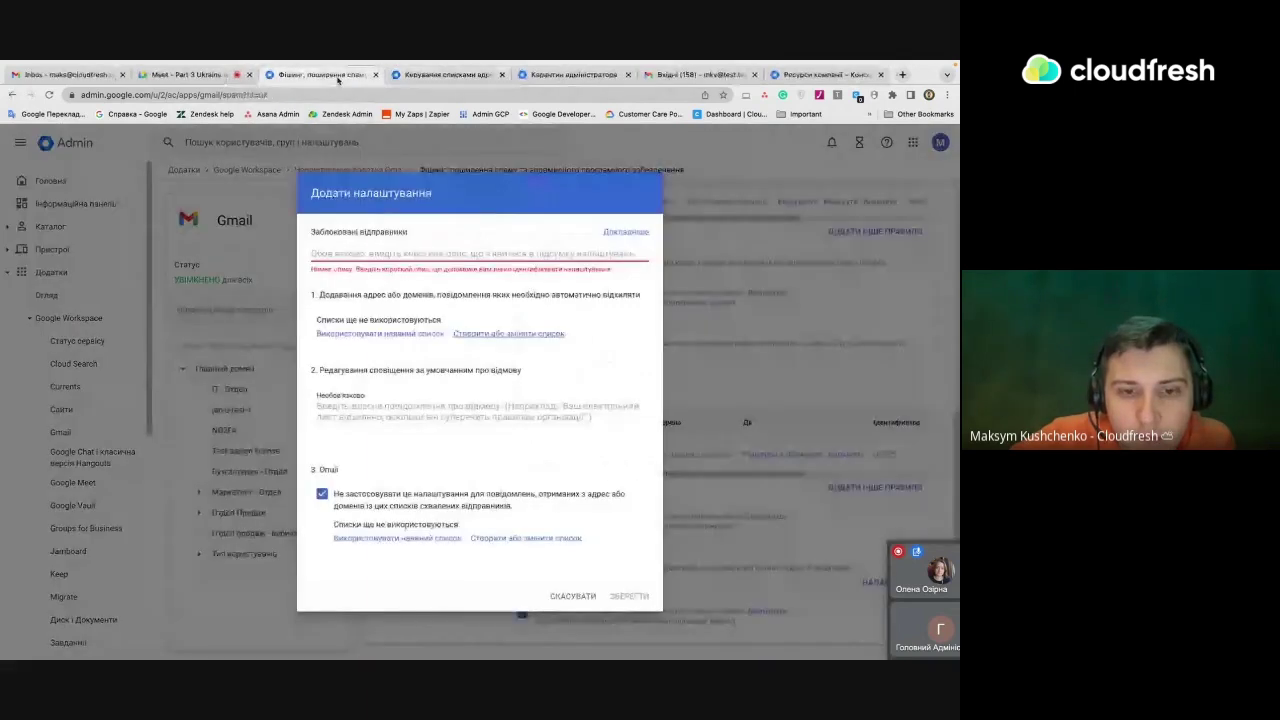
- Close the existing-list picker without choosing and cancel the Blocked senders setting
left_click(381, 540)
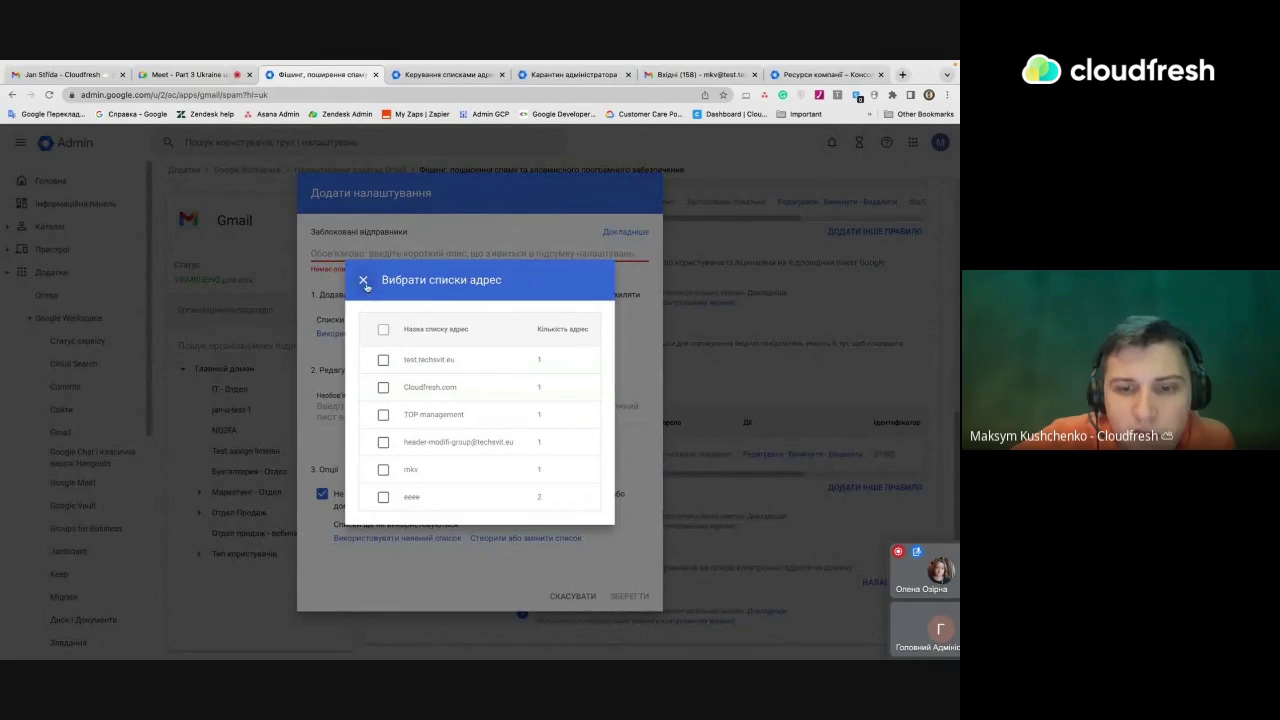
left_click(363, 281)
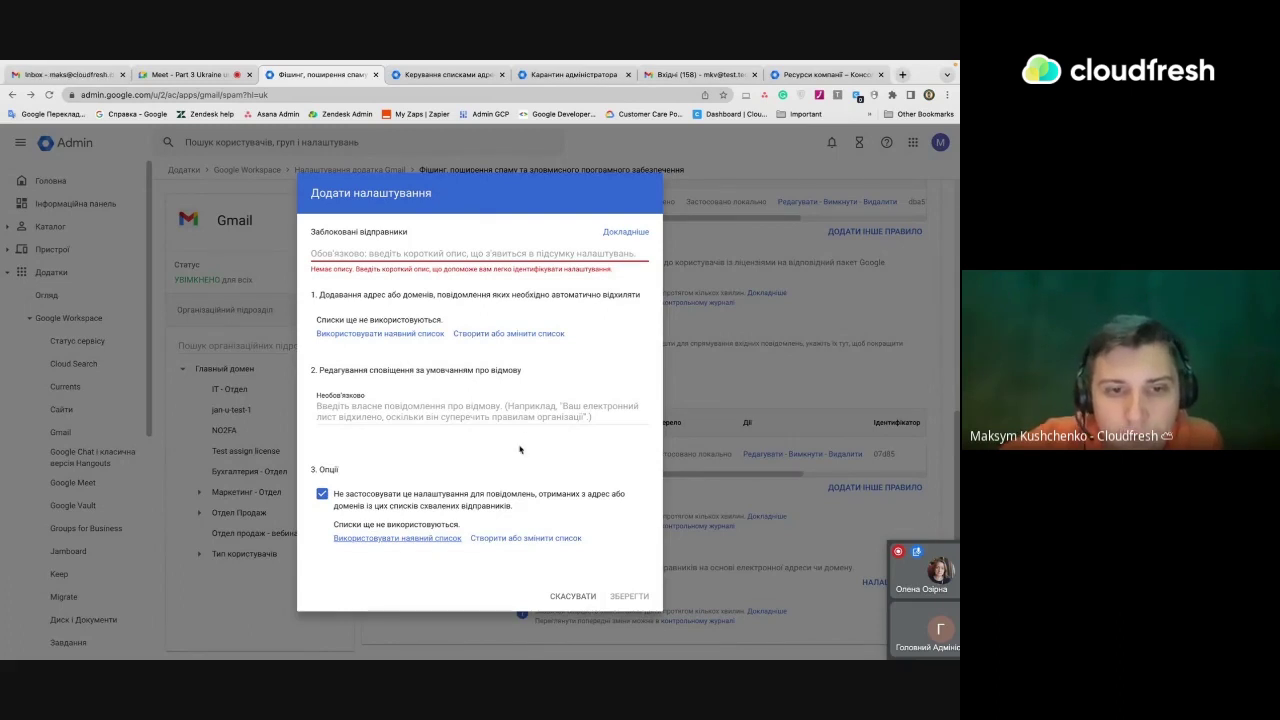
left_click_drag(320, 370, 539, 370)
left_click(538, 370)
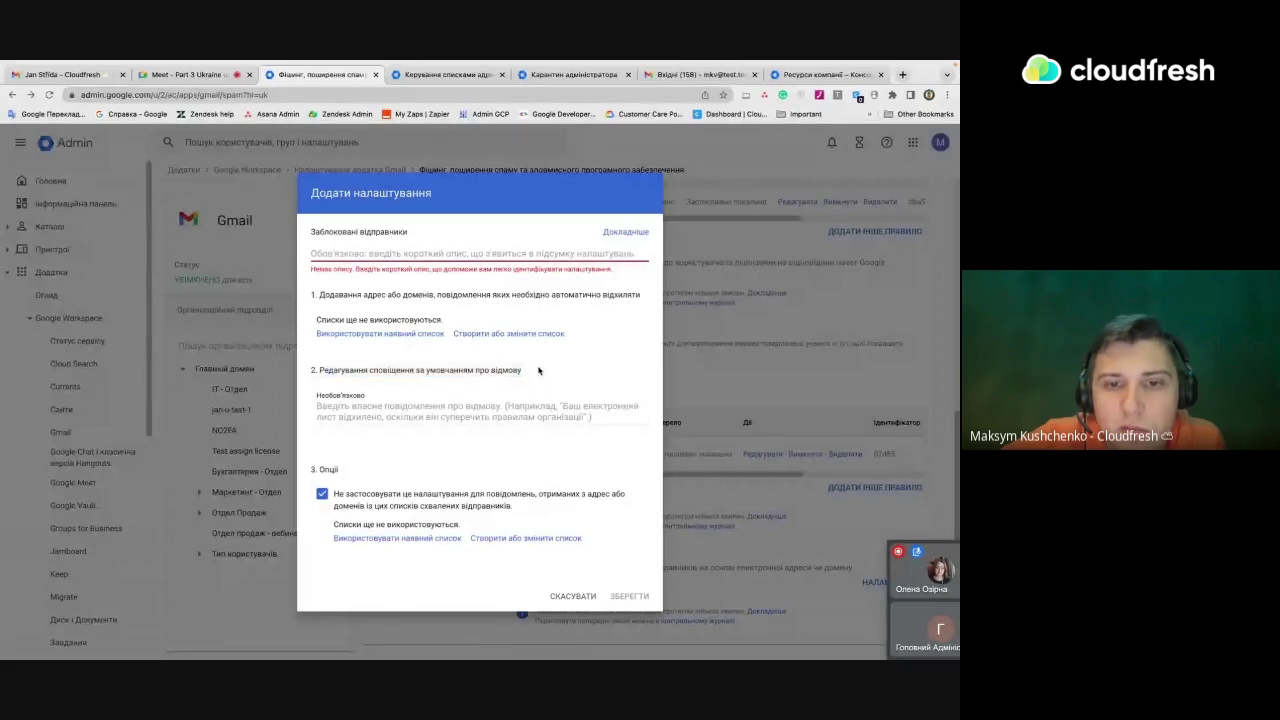
left_click(570, 595)
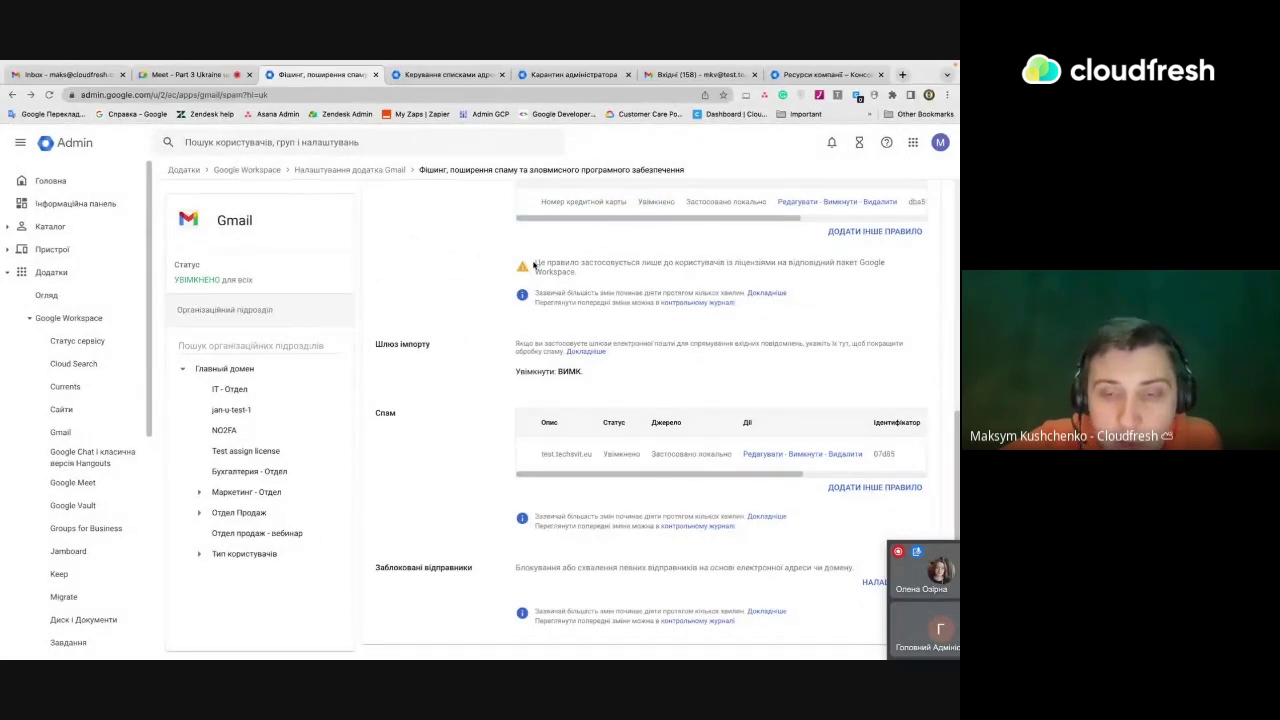
- Go back to the Gmail settings overview, open Routing, and start a new routing rule
left_click(549, 371)
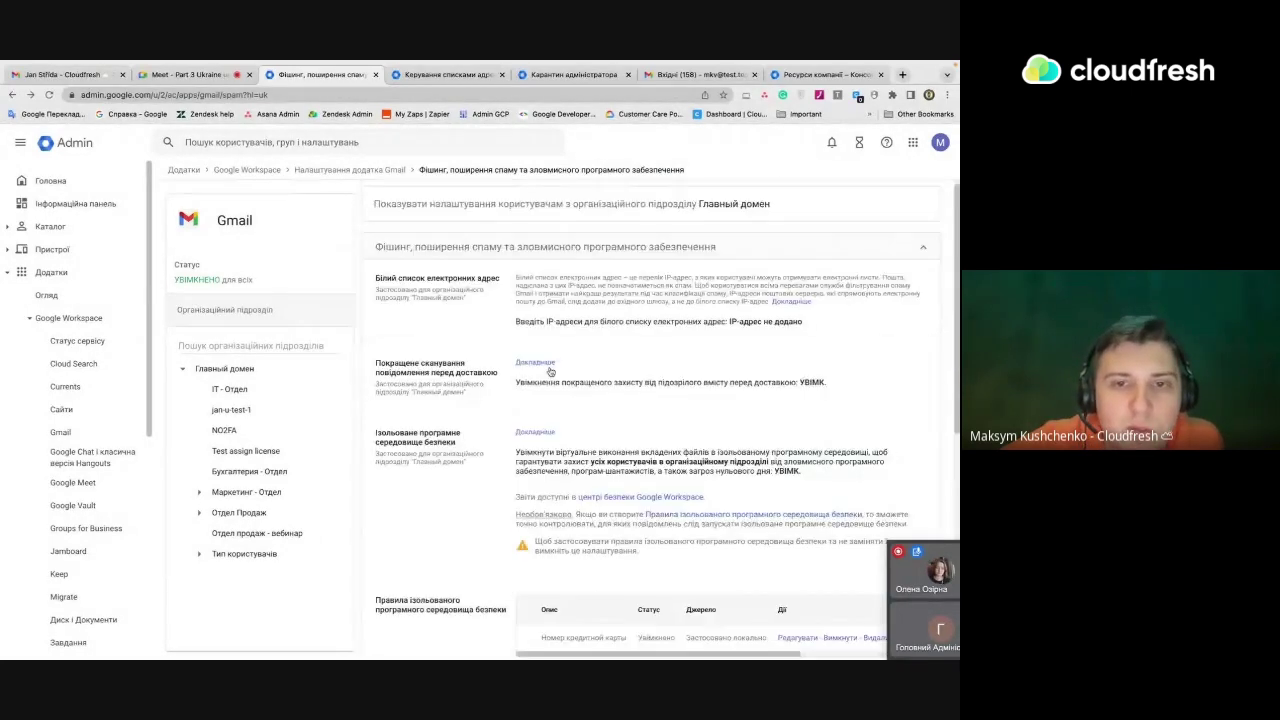
left_click(377, 171)
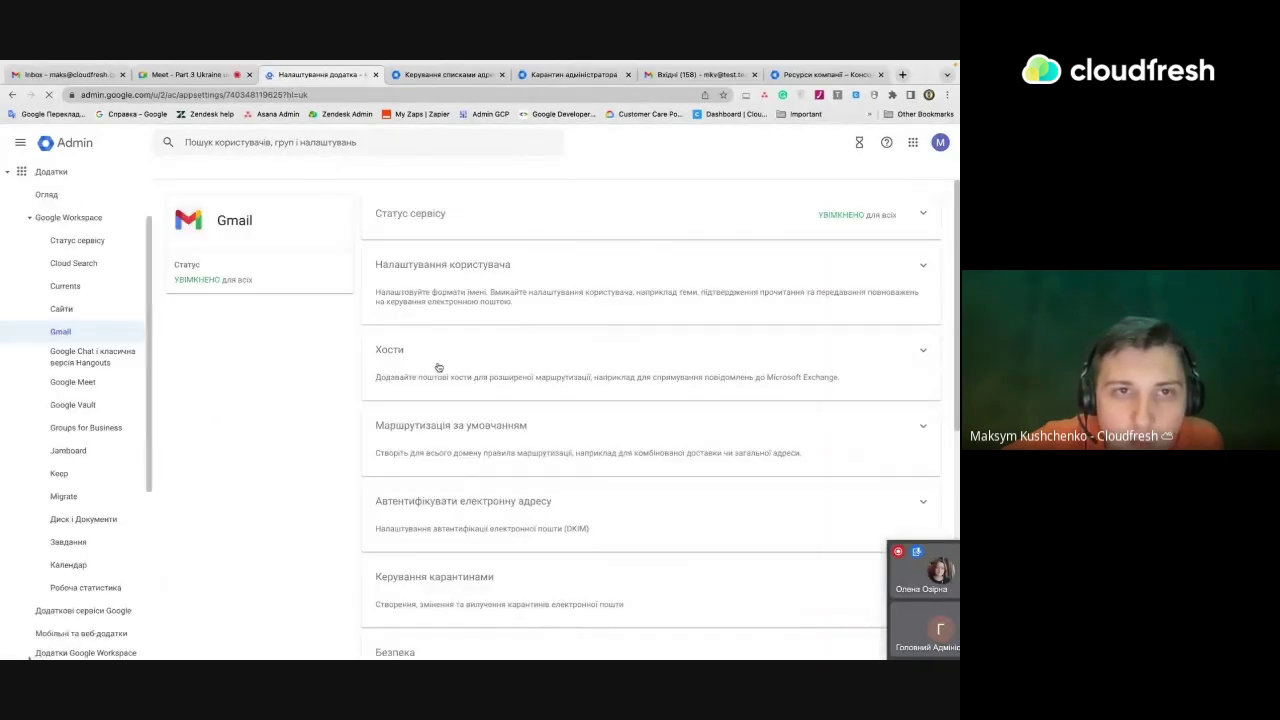
scroll(438, 368, "down", 5)
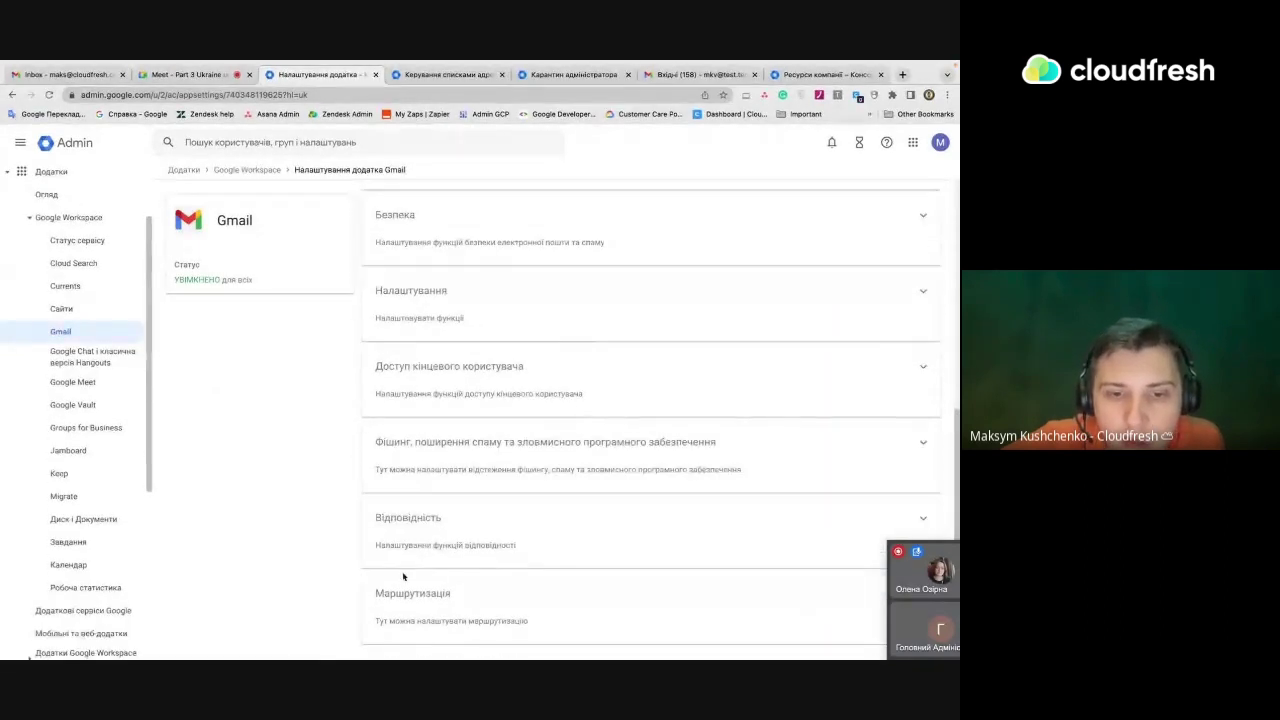
left_click(416, 604)
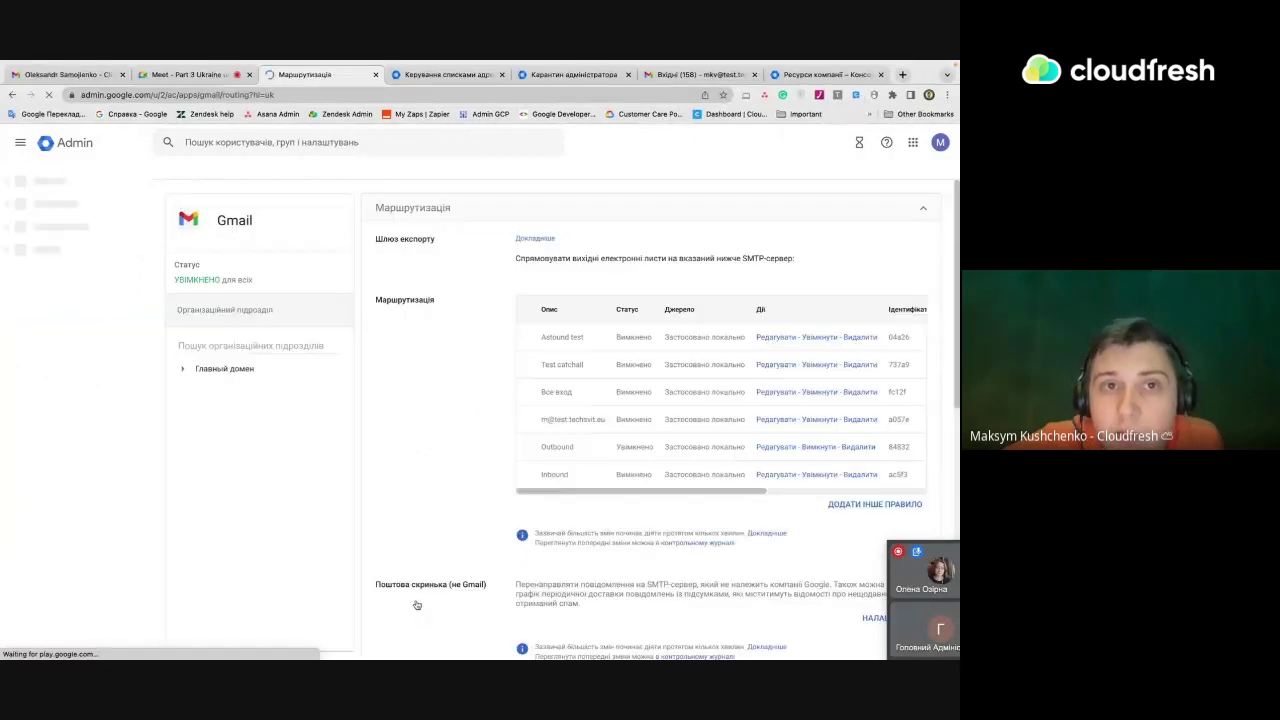
scroll(658, 446, "down", 2)
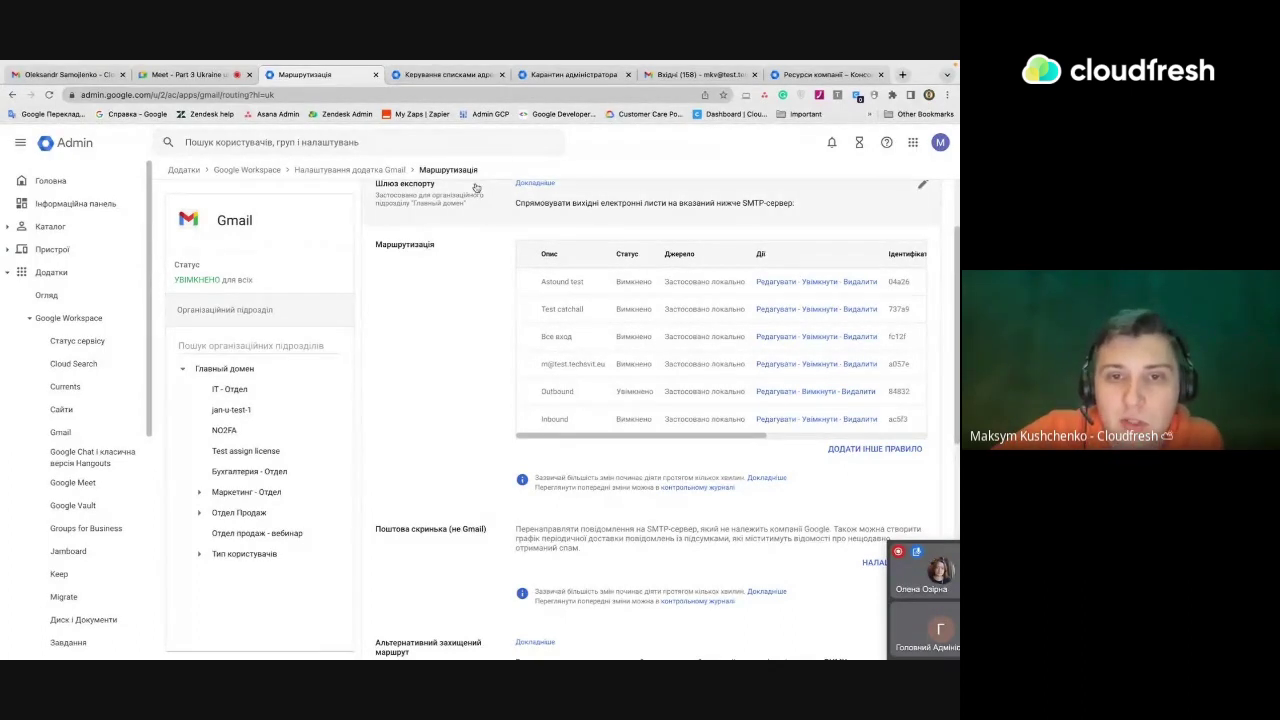
left_click(846, 447)
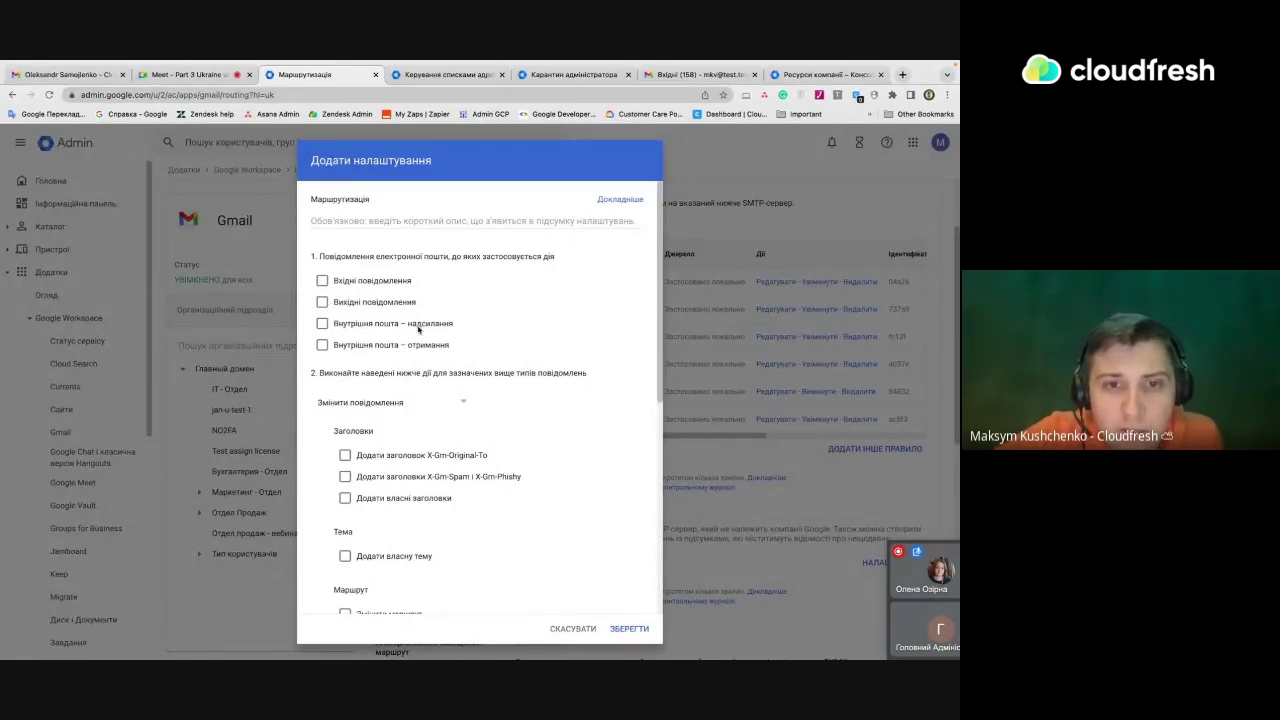
- Apply the rule to outgoing and internal sent messages and describe it as 'yugyygu'
scroll(397, 303, "down", 1)
scroll(380, 302, "up", 1)
left_click(322, 301)
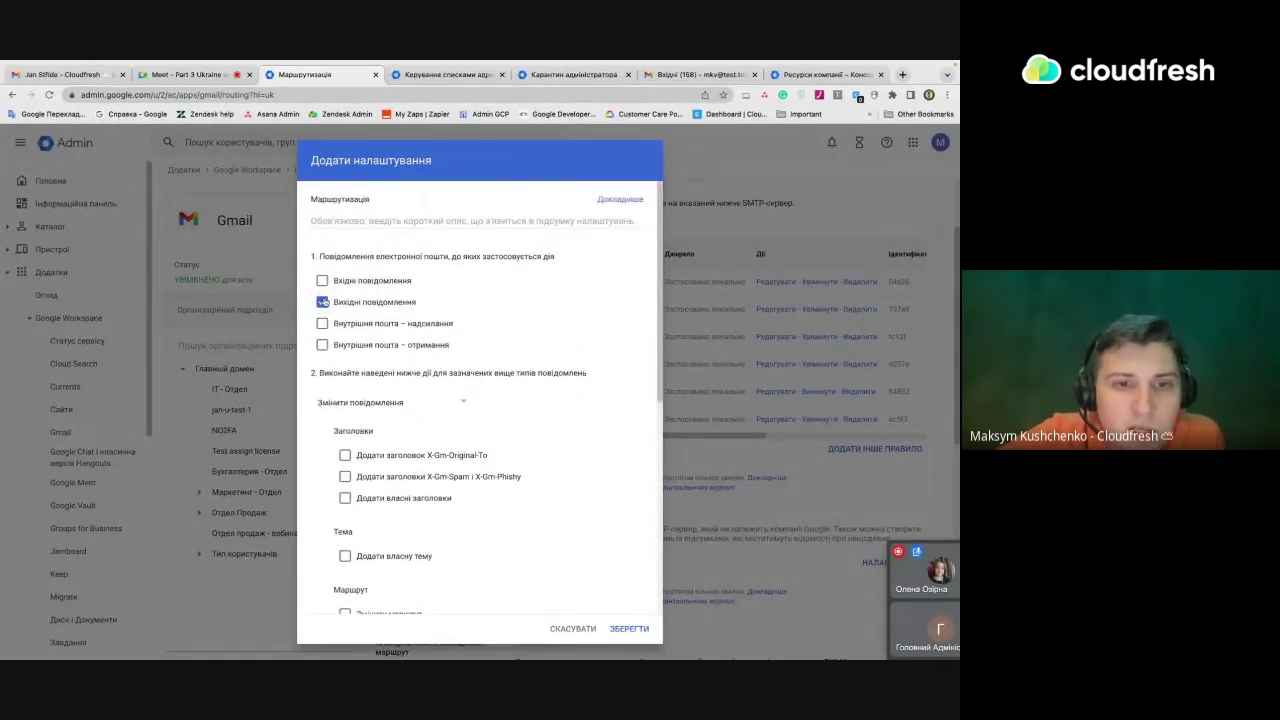
left_click(322, 323)
left_click(340, 221)
type("yugyygu")
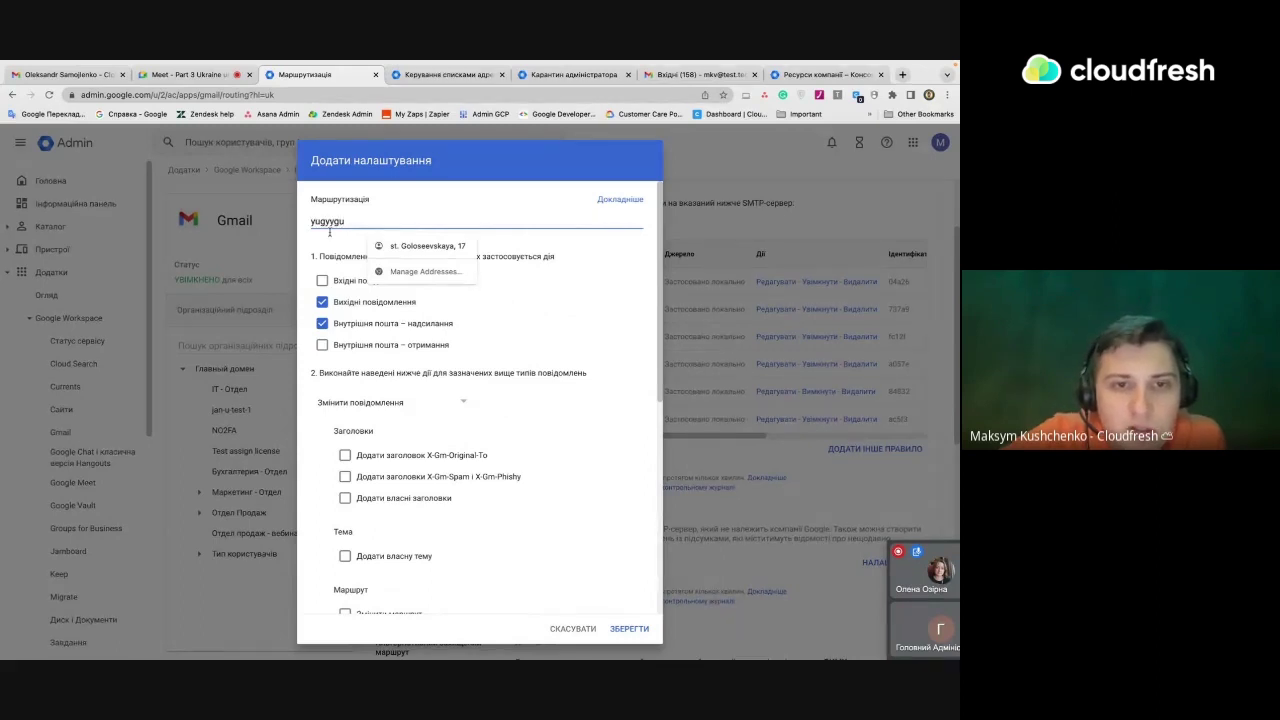
scroll(357, 445, "down", 2)
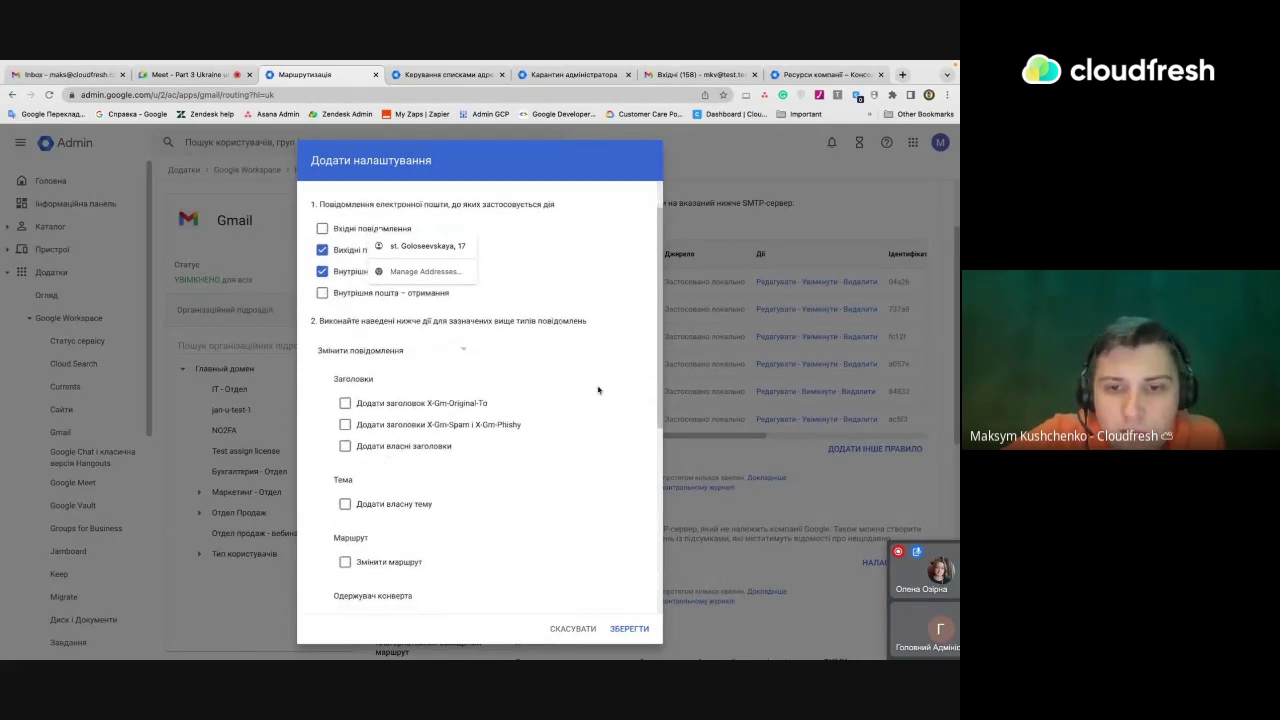
scroll(543, 382, "down", 2)
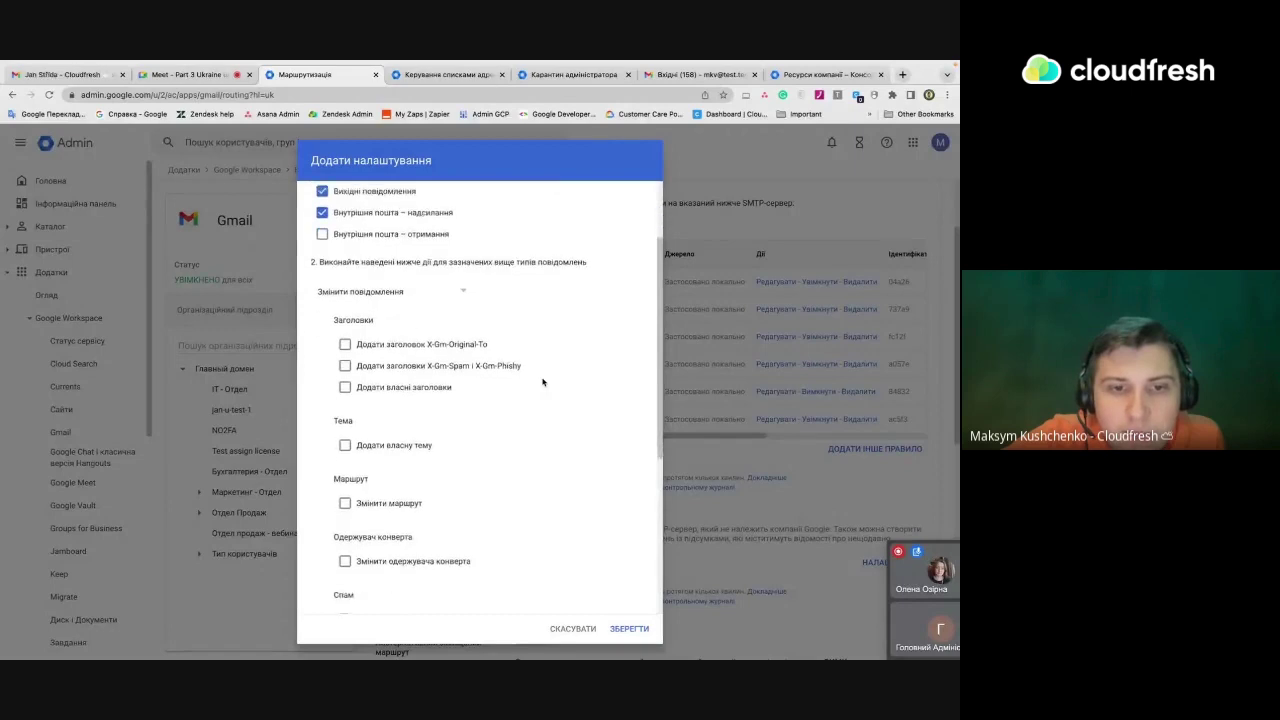
scroll(543, 382, "down", 2)
scroll(464, 221, "down", 1)
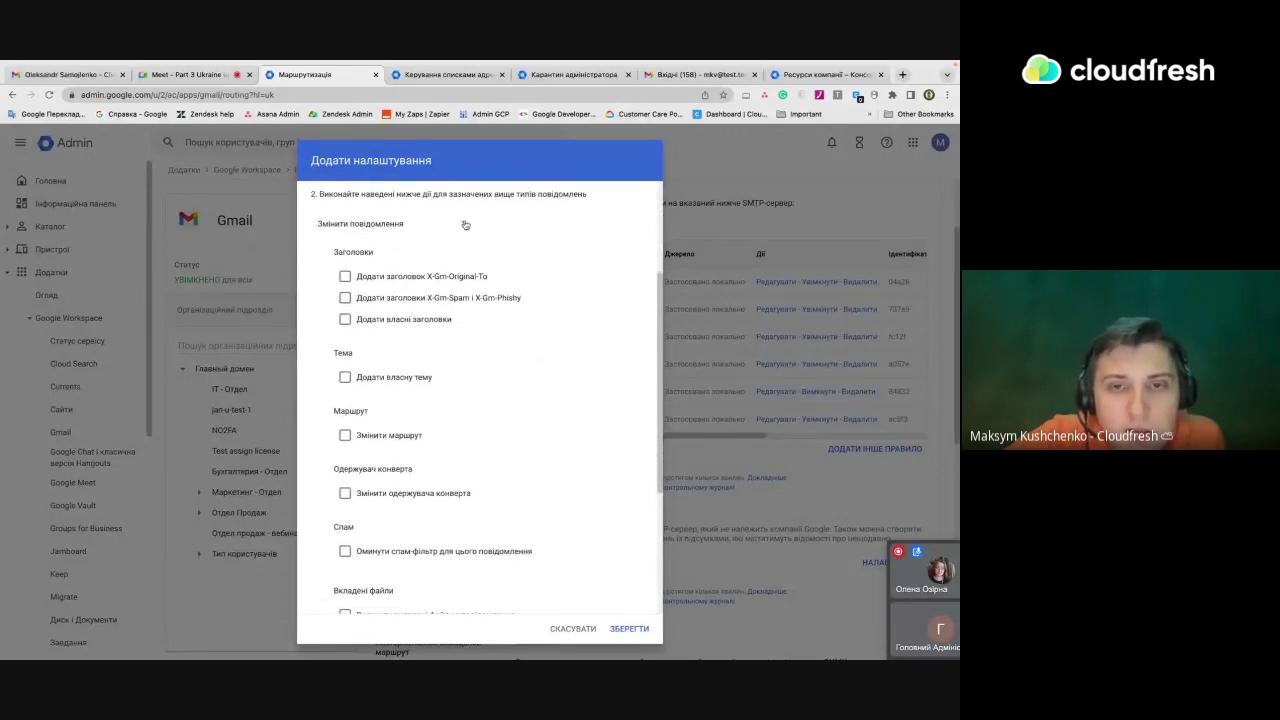
scroll(464, 224, "down", 6)
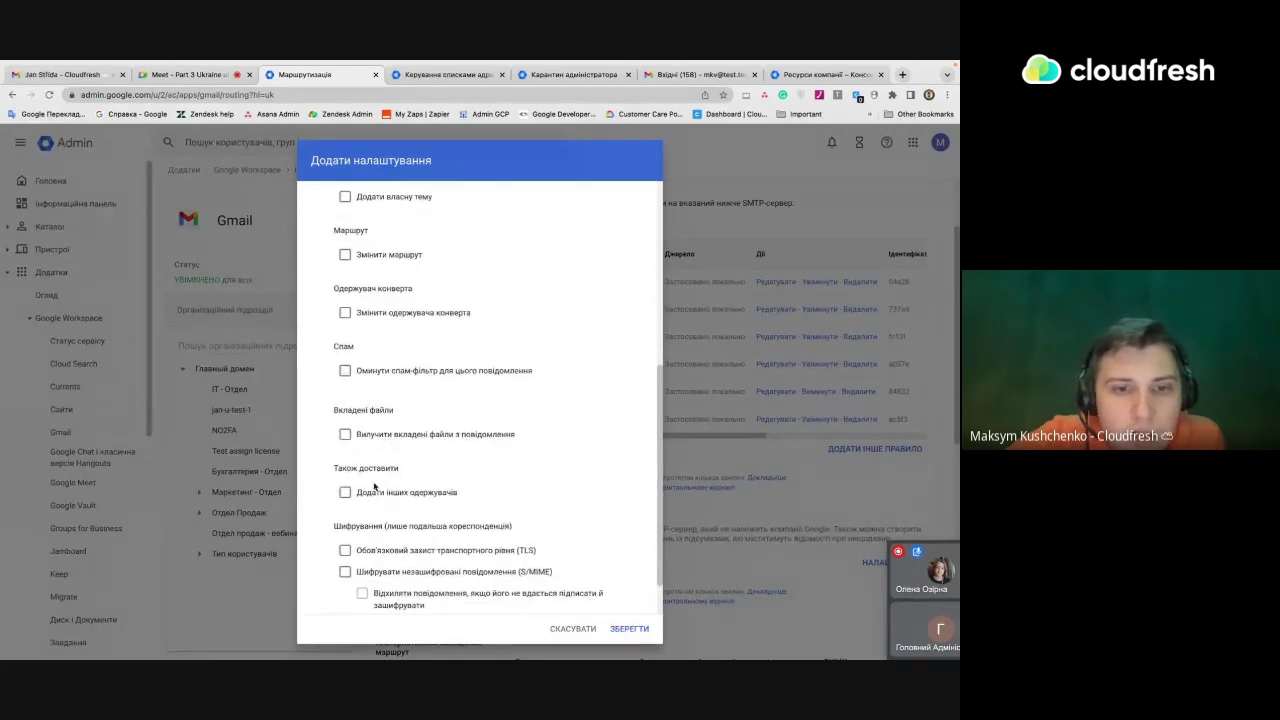
- Turn on adding more recipients, drop internal sent mail, and reveal the advanced options
left_click(345, 491)
scroll(432, 416, "up", 8)
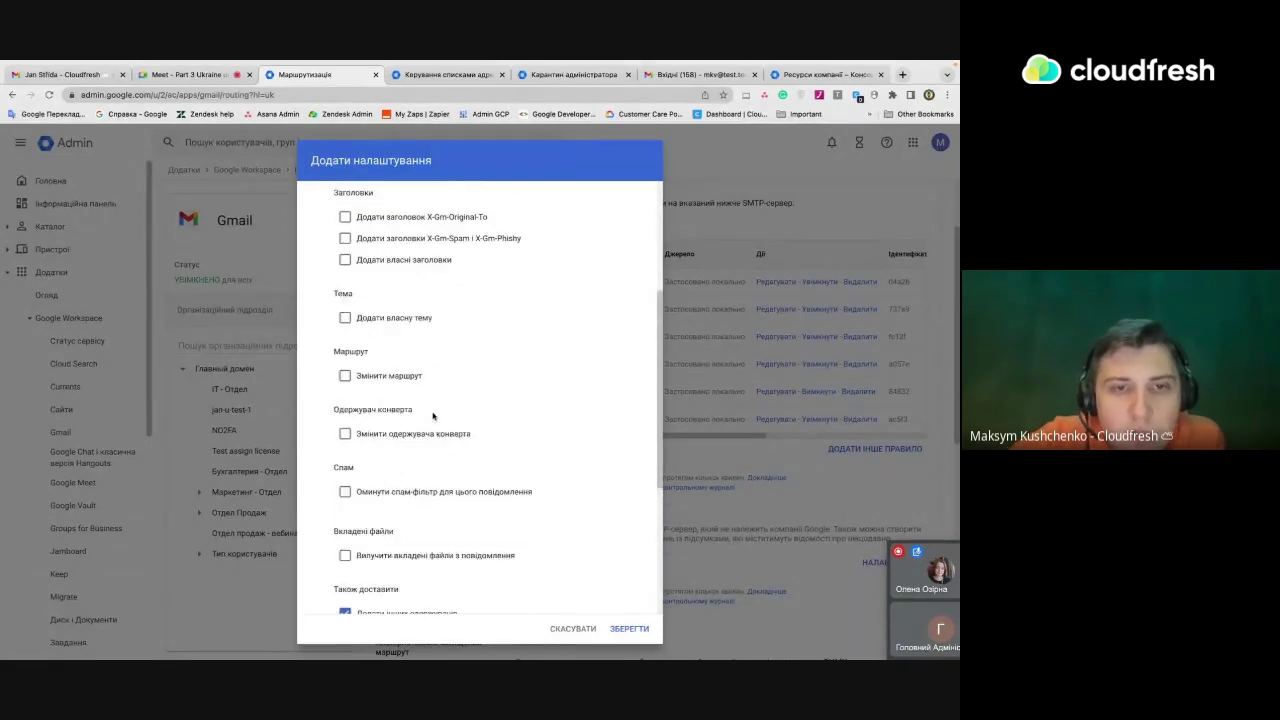
scroll(432, 416, "down", 8)
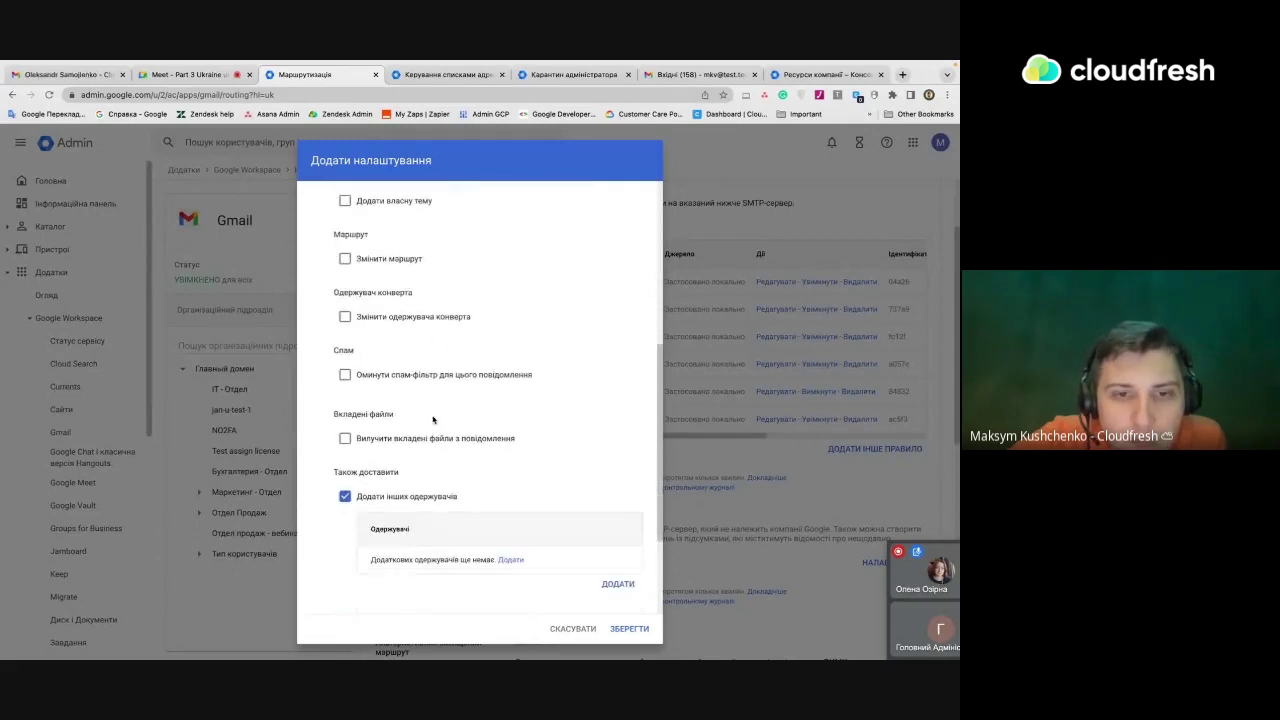
scroll(432, 420, "up", 10)
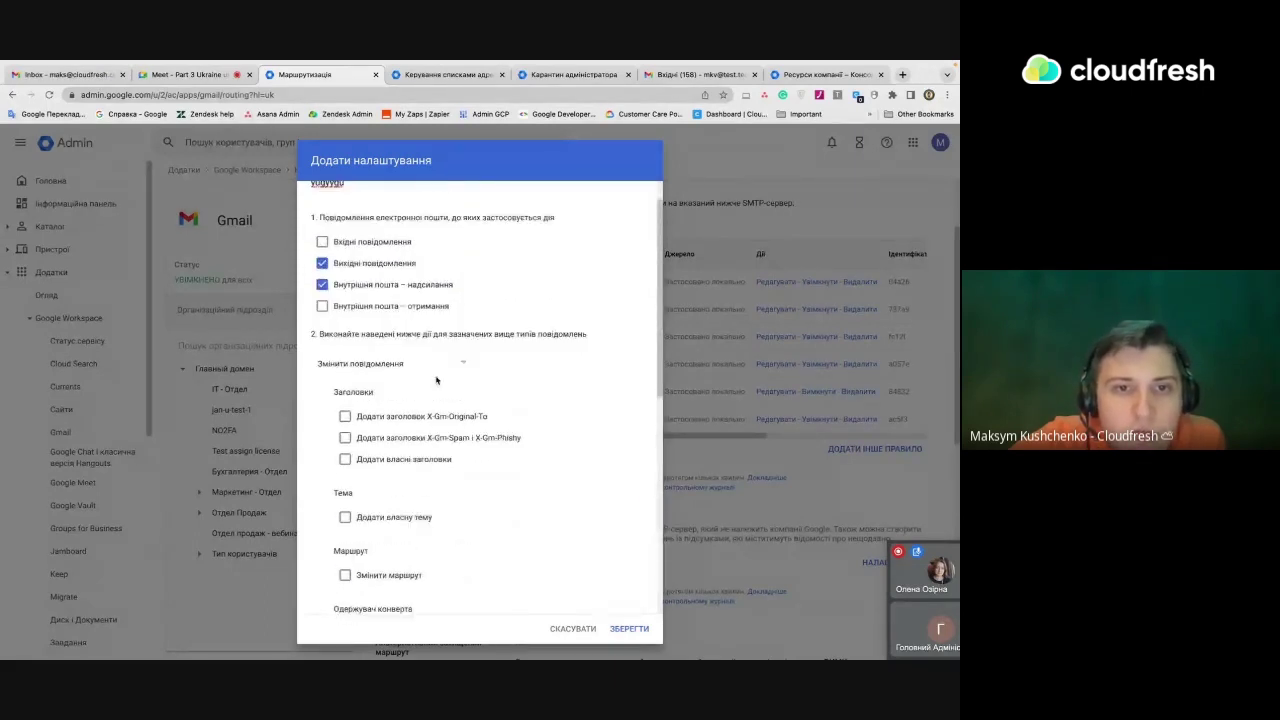
scroll(432, 369, "down", 1)
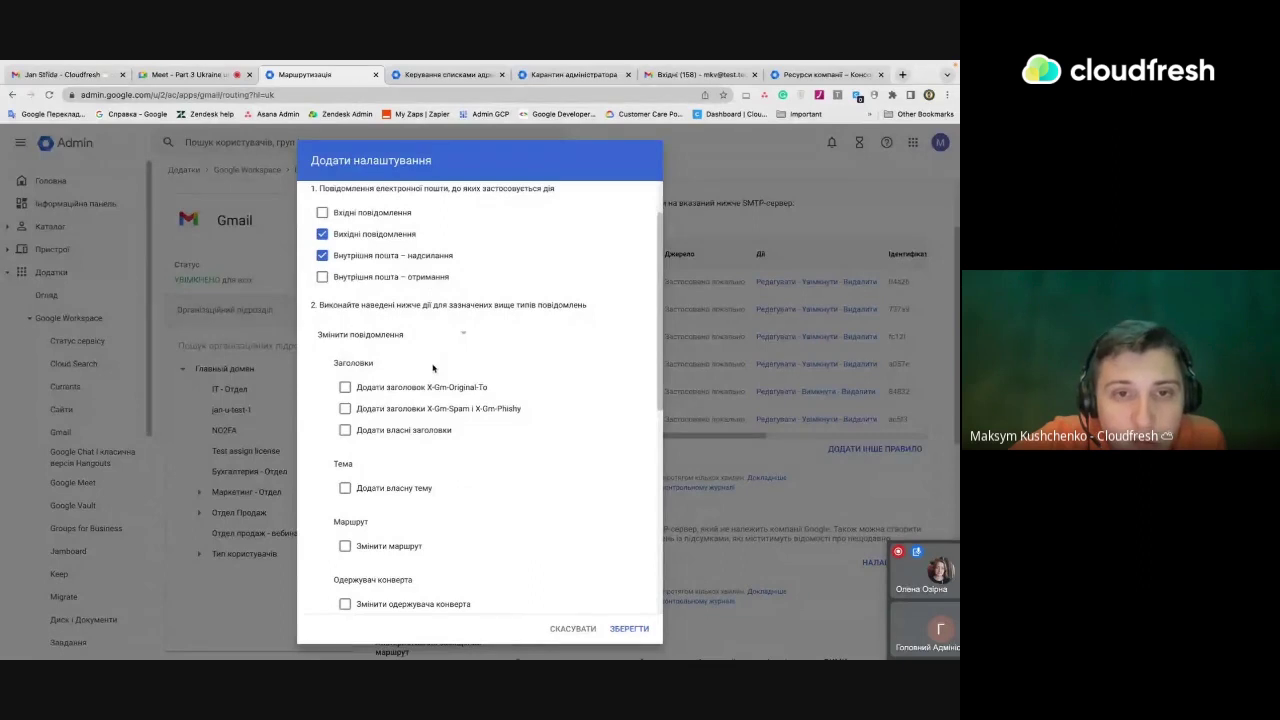
left_click(322, 255)
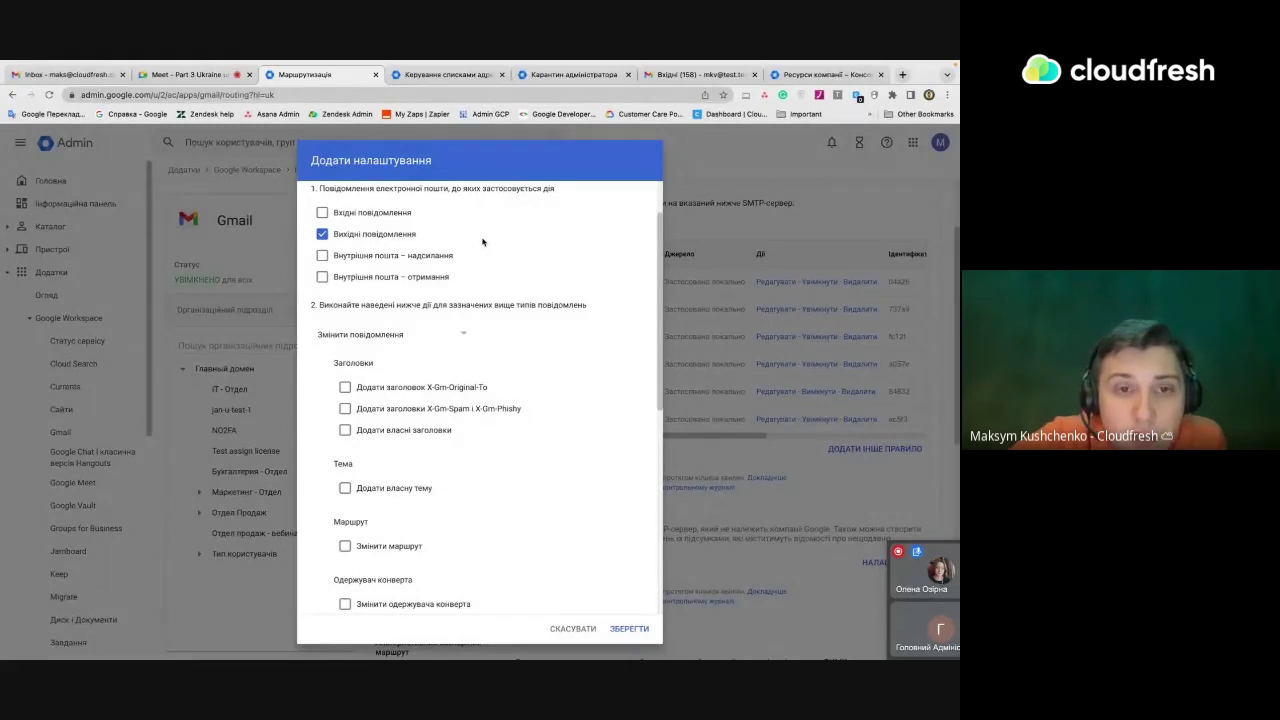
scroll(482, 241, "down", 10)
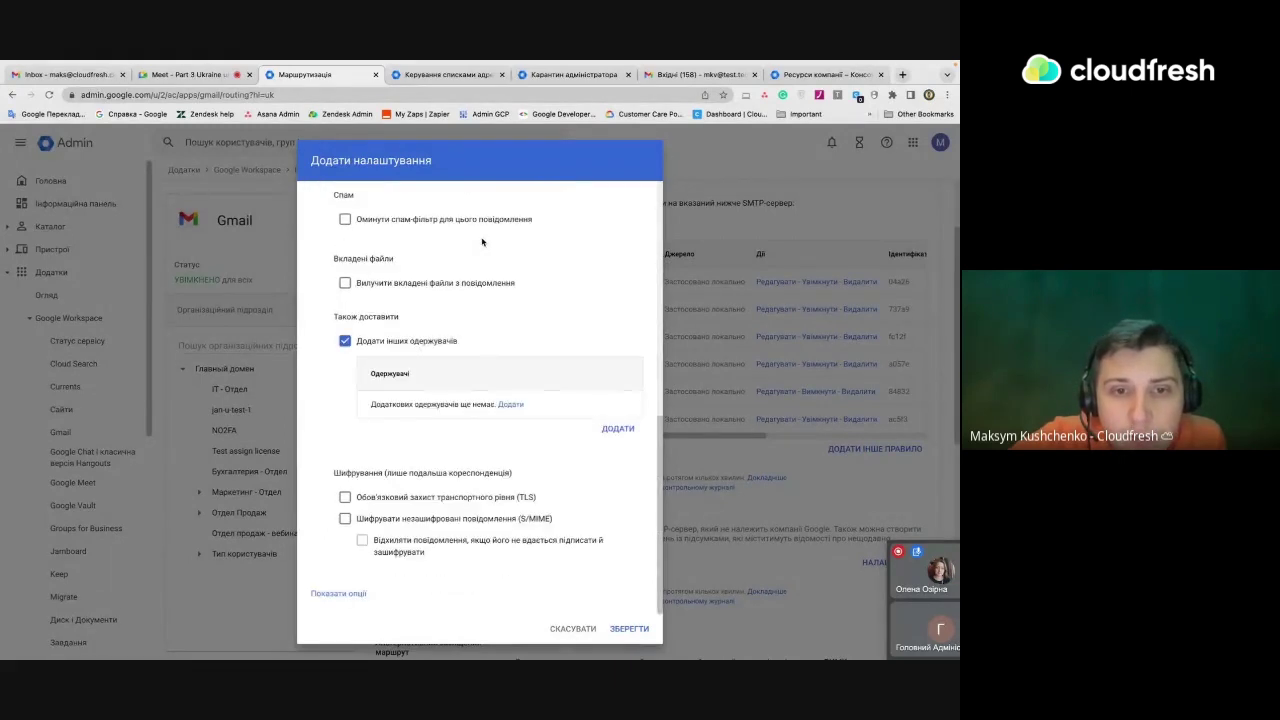
left_click(506, 404)
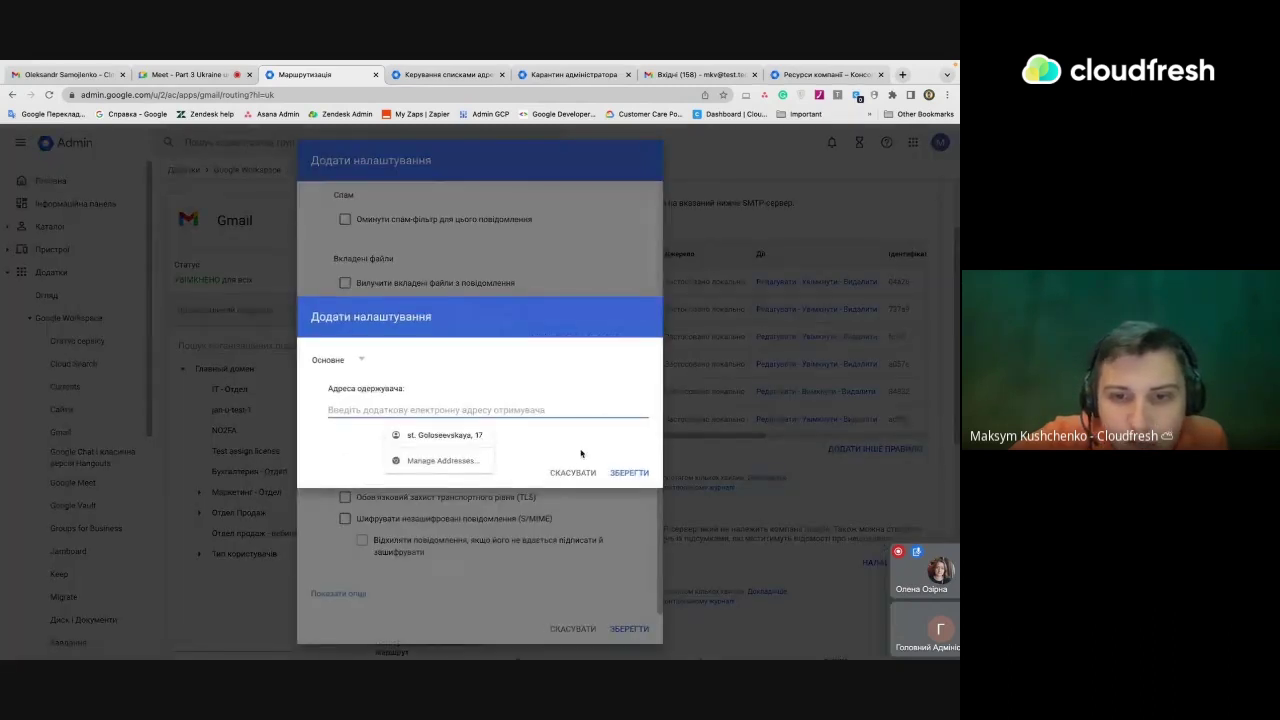
left_click(568, 470)
scroll(405, 475, "up", 4)
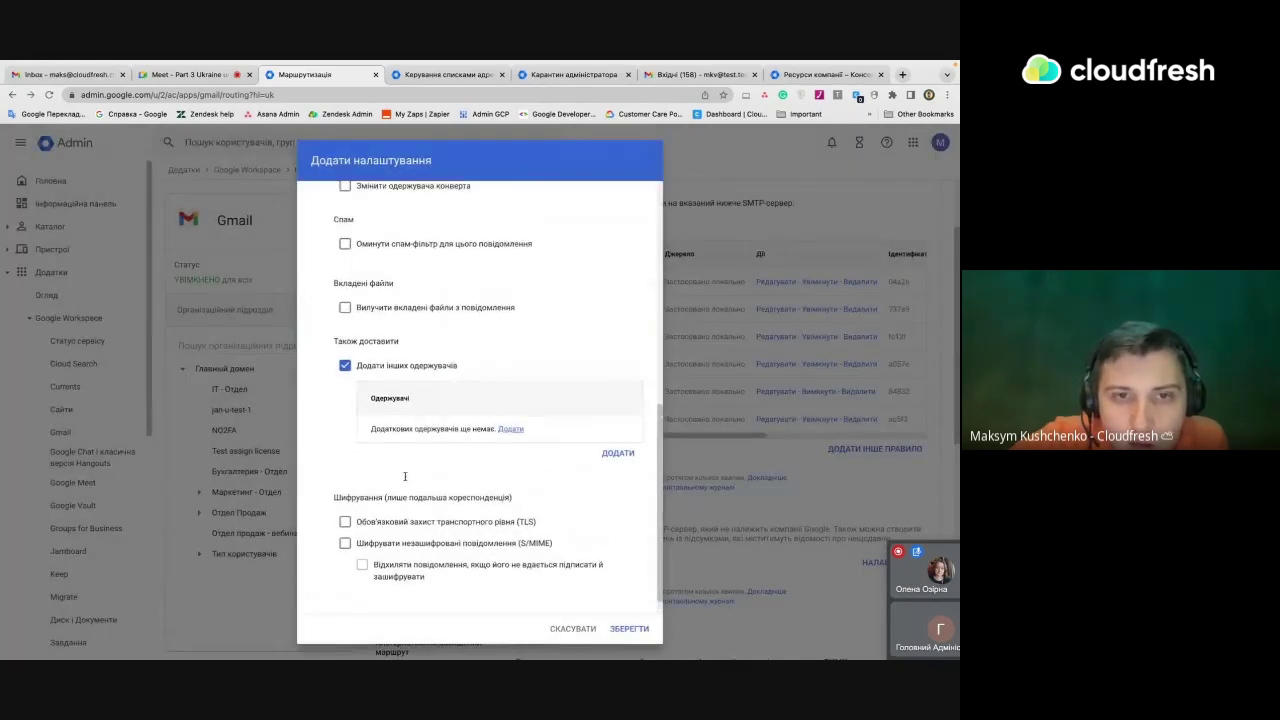
scroll(405, 480, "up", 1)
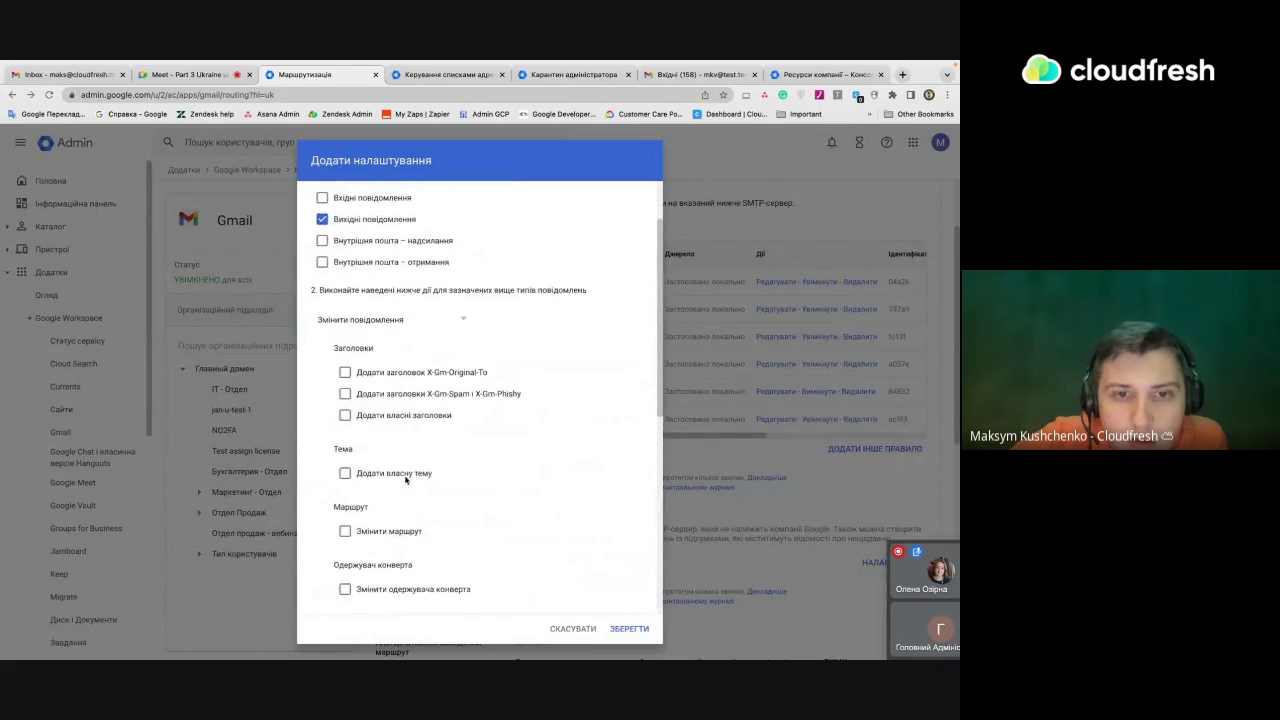
scroll(405, 480, "down", 4)
left_click(338, 594)
scroll(400, 500, "down", 3)
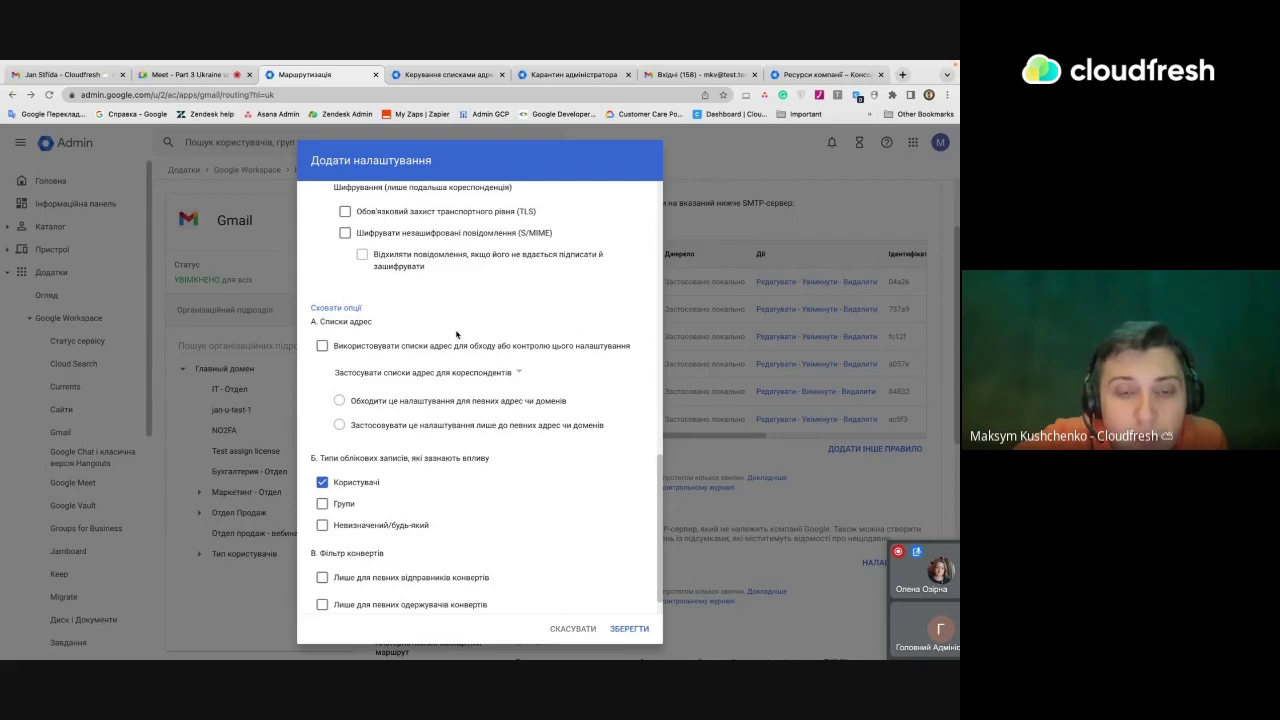
- Try limiting the setting with address lists, close the list chooser, then turn address lists off
left_click(323, 347)
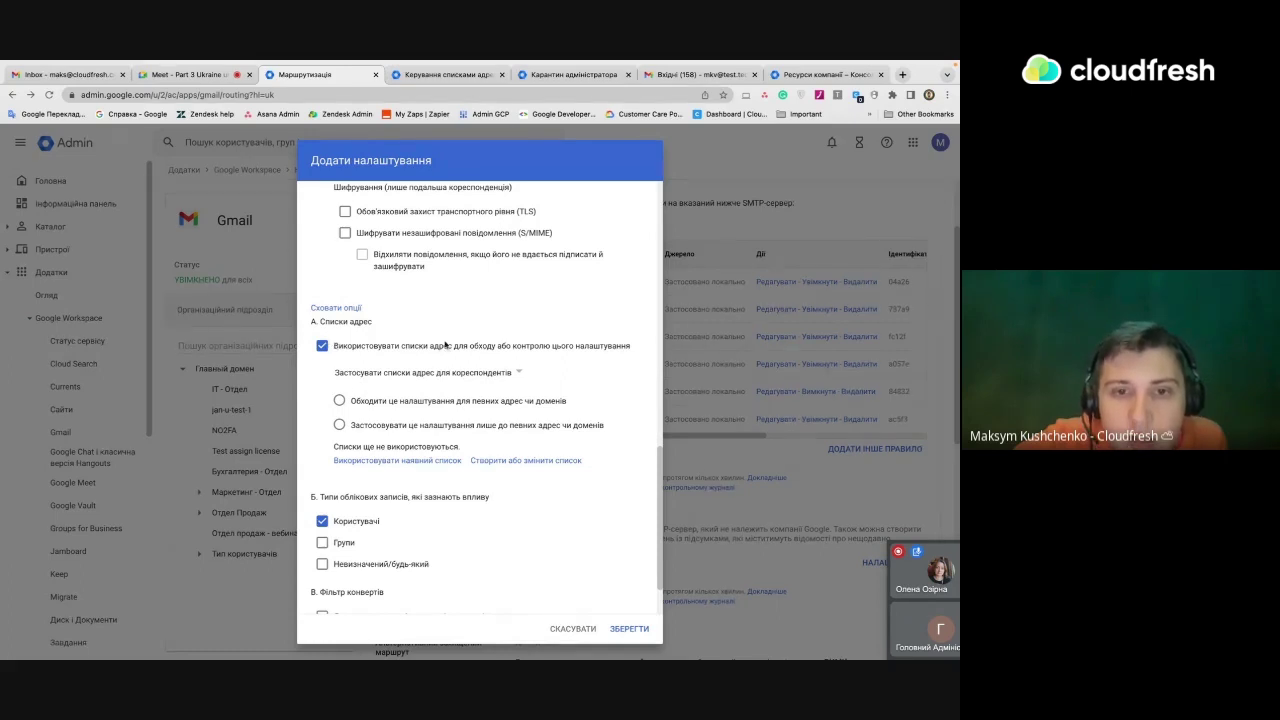
scroll(445, 344, "down", 1)
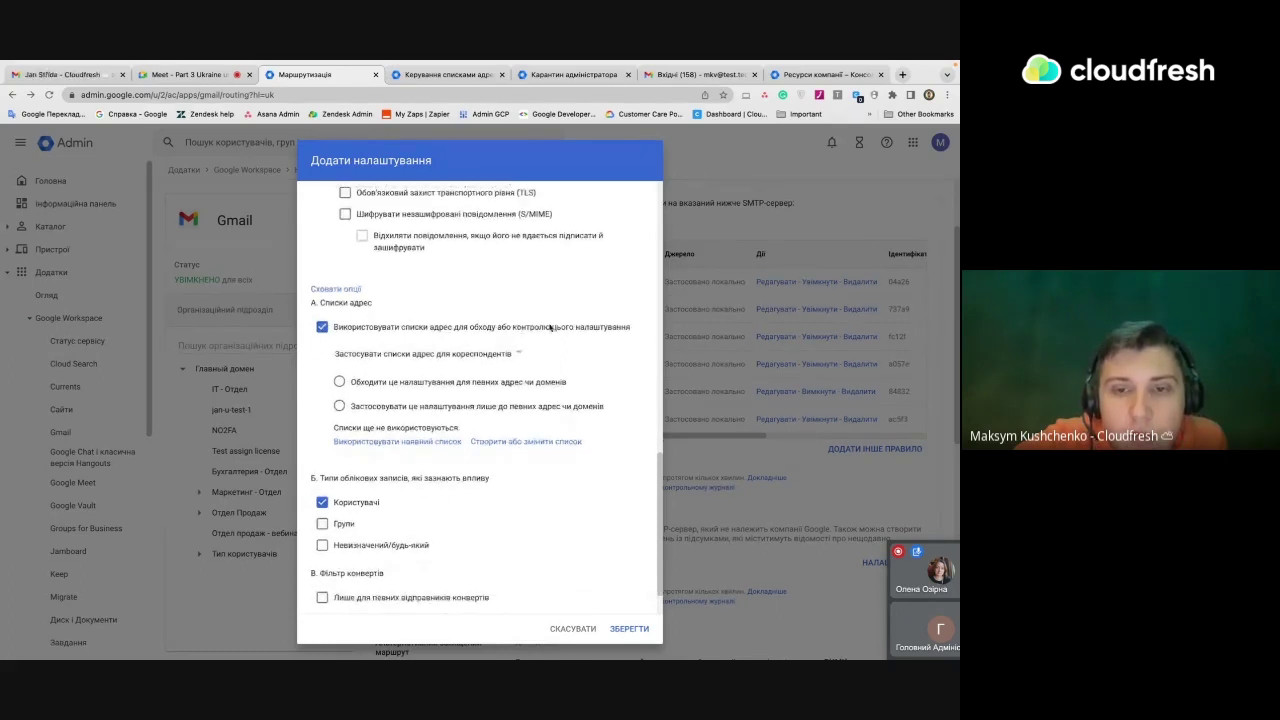
scroll(484, 295, "down", 1)
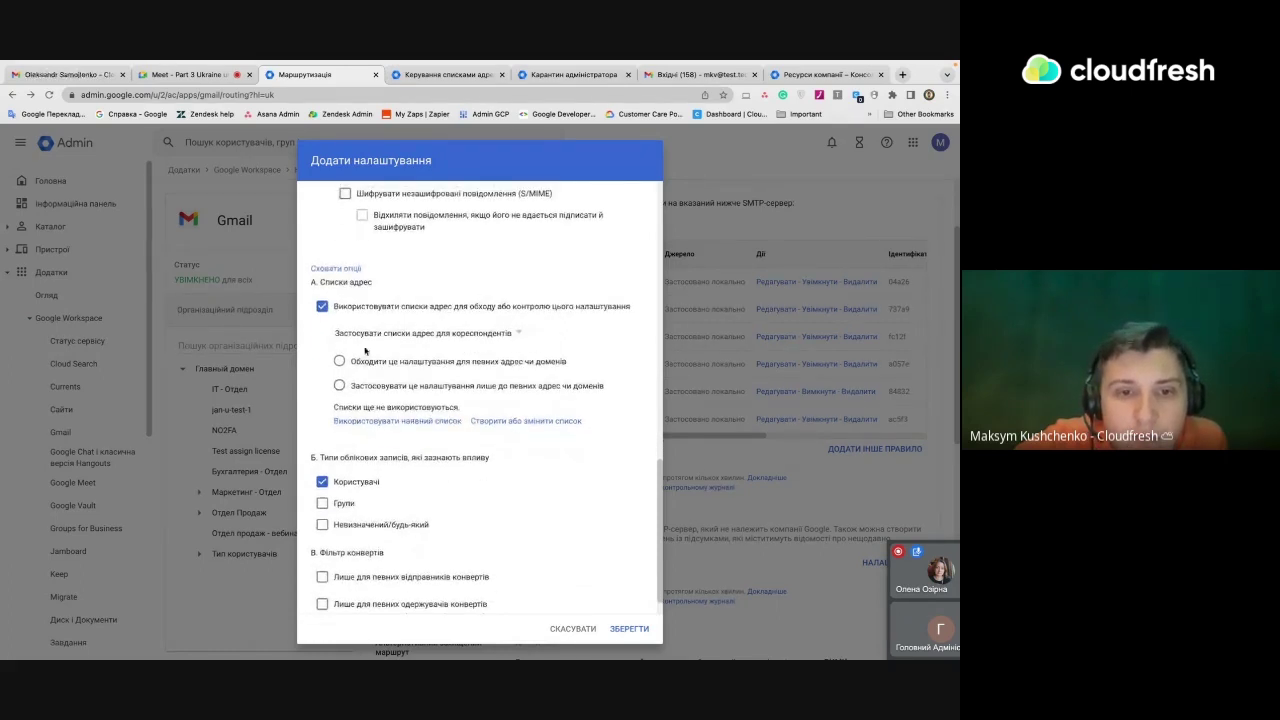
left_click(340, 385)
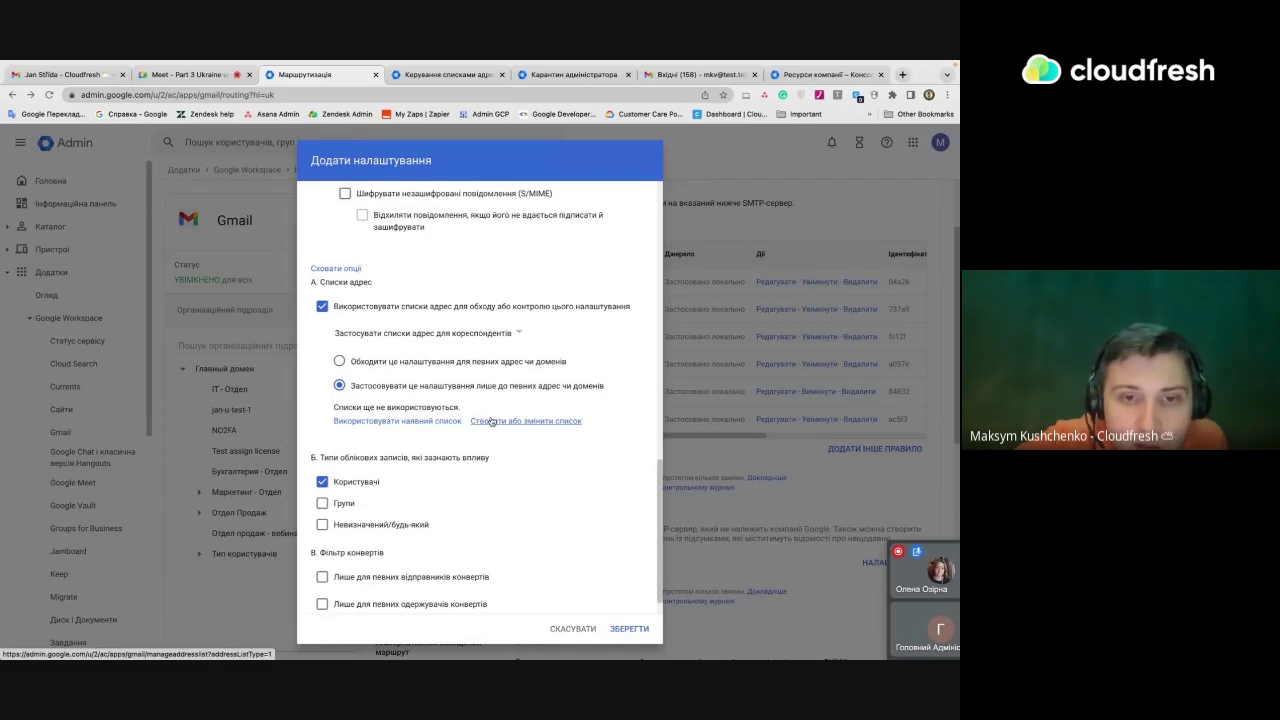
left_click(425, 421)
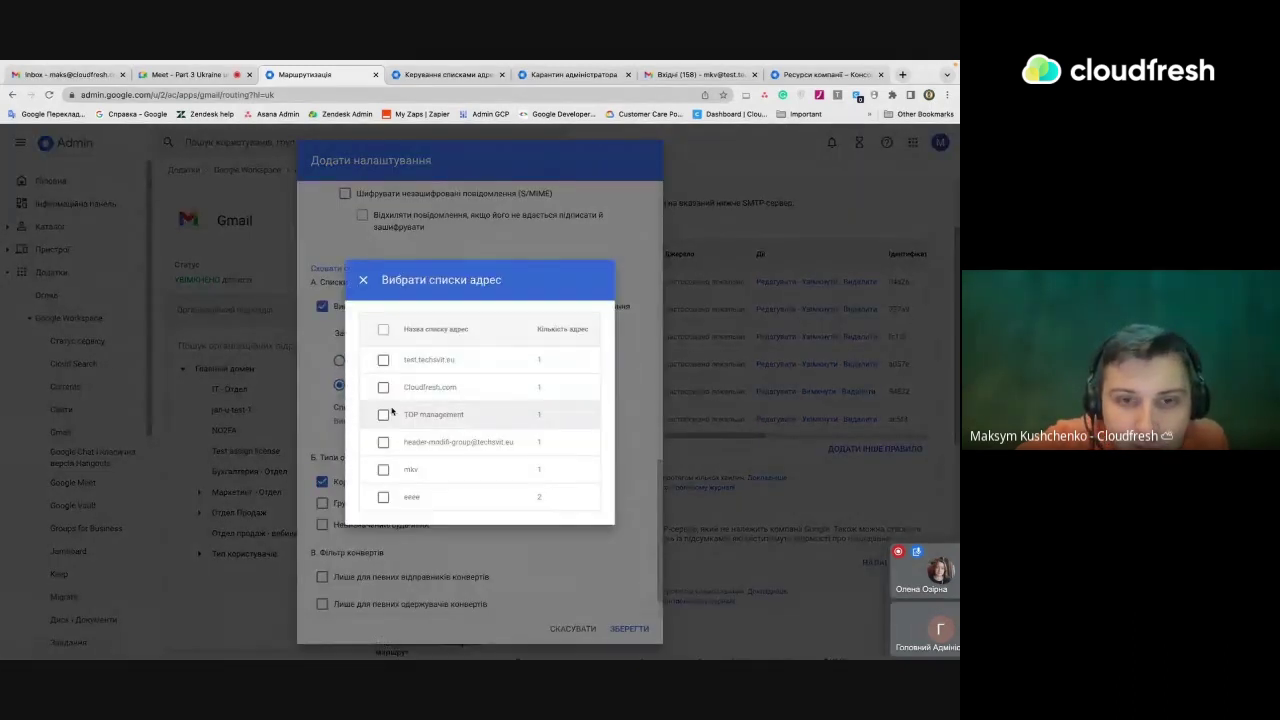
left_click(364, 280)
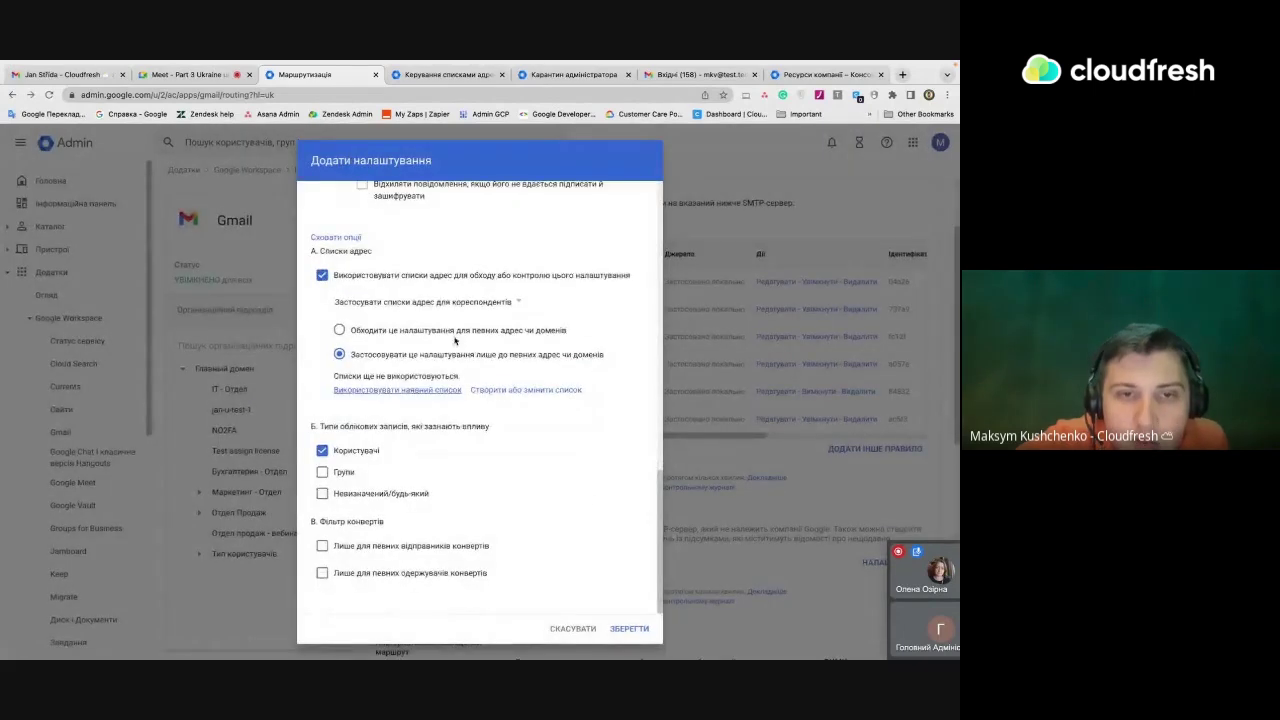
left_click(322, 275)
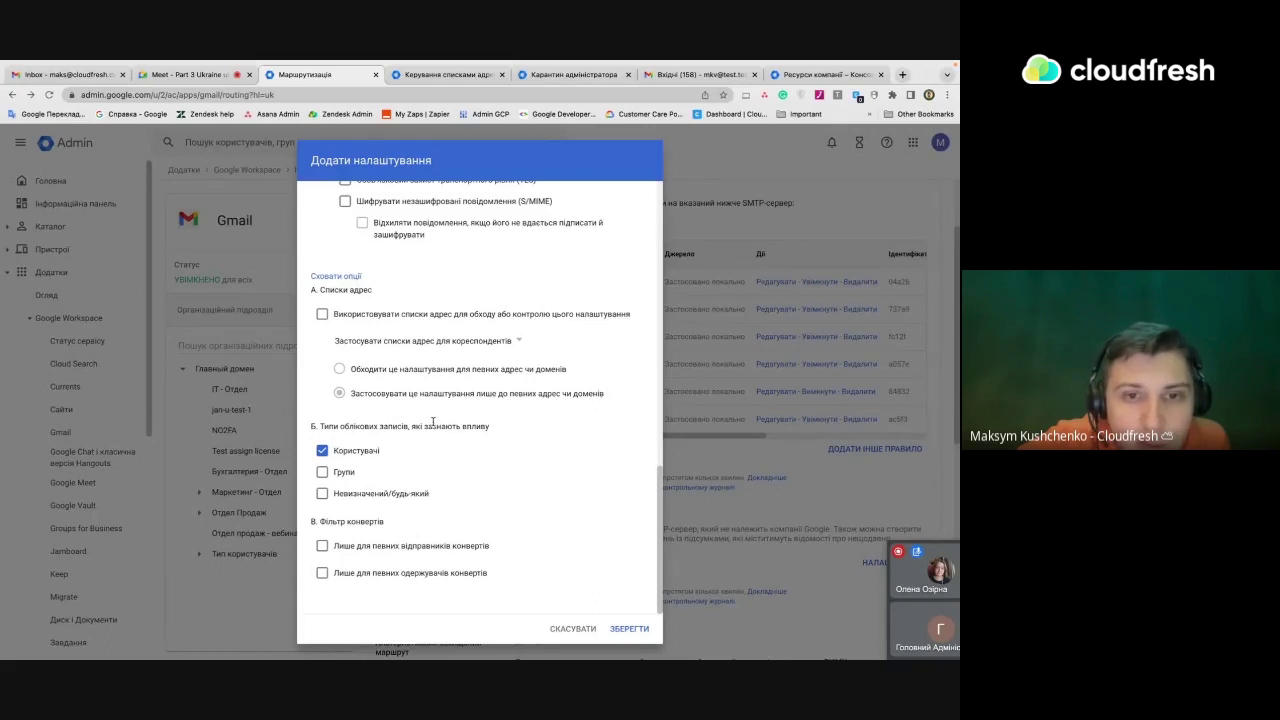
- Toggle the envelope-sender filter, add groups and unrecognised accounts, then cancel the routing setting
left_click(322, 545)
scroll(325, 500, "down", 2)
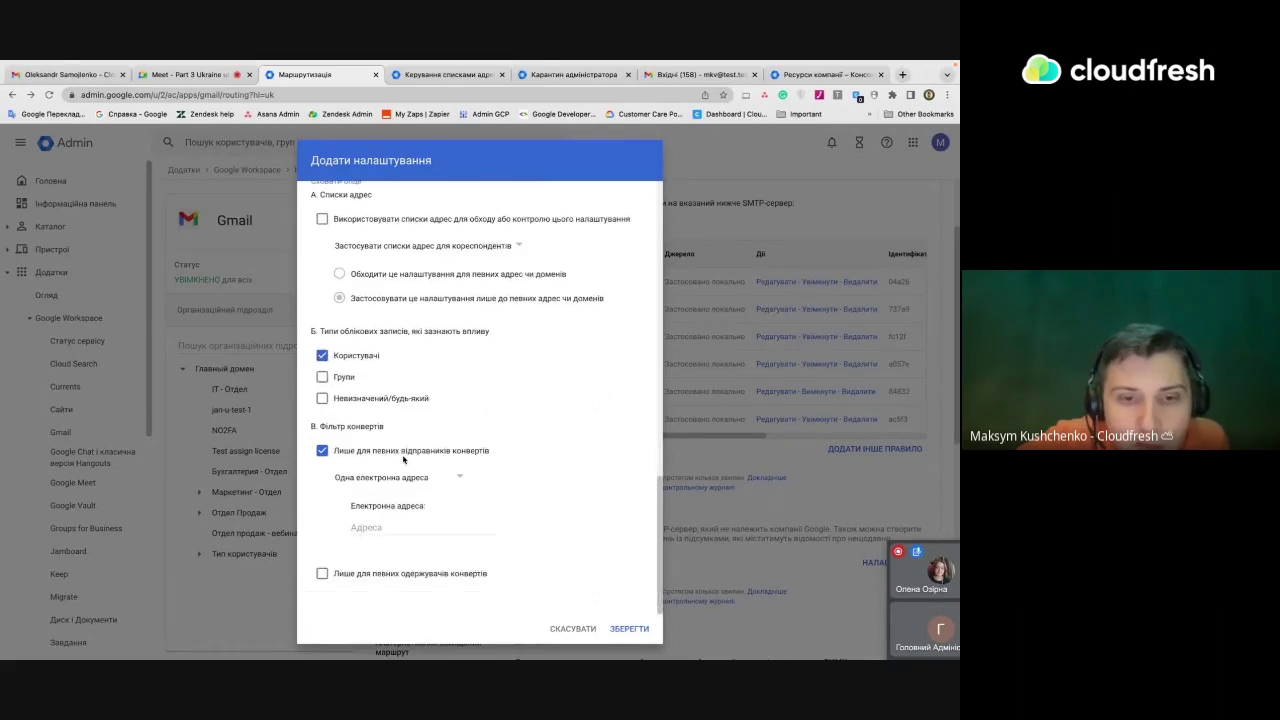
left_click(323, 452)
left_click_drag(362, 549, 505, 551)
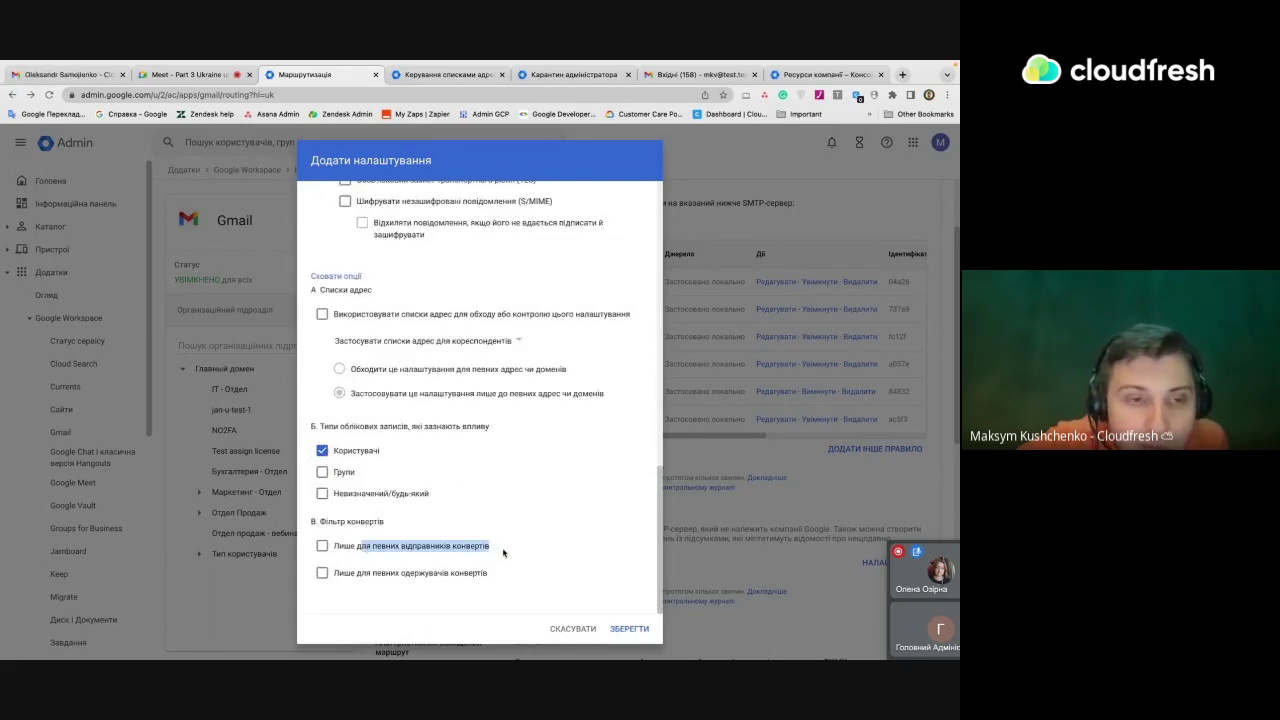
left_click(397, 557)
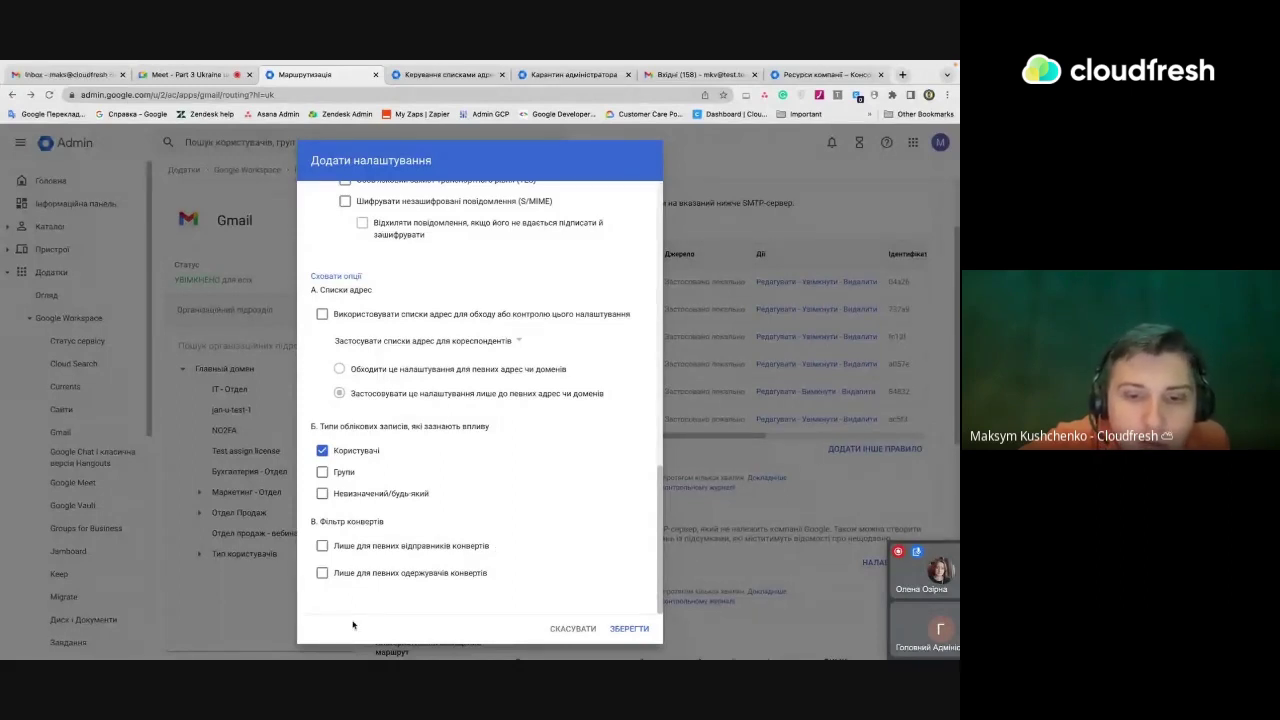
left_click(322, 472)
left_click(323, 493)
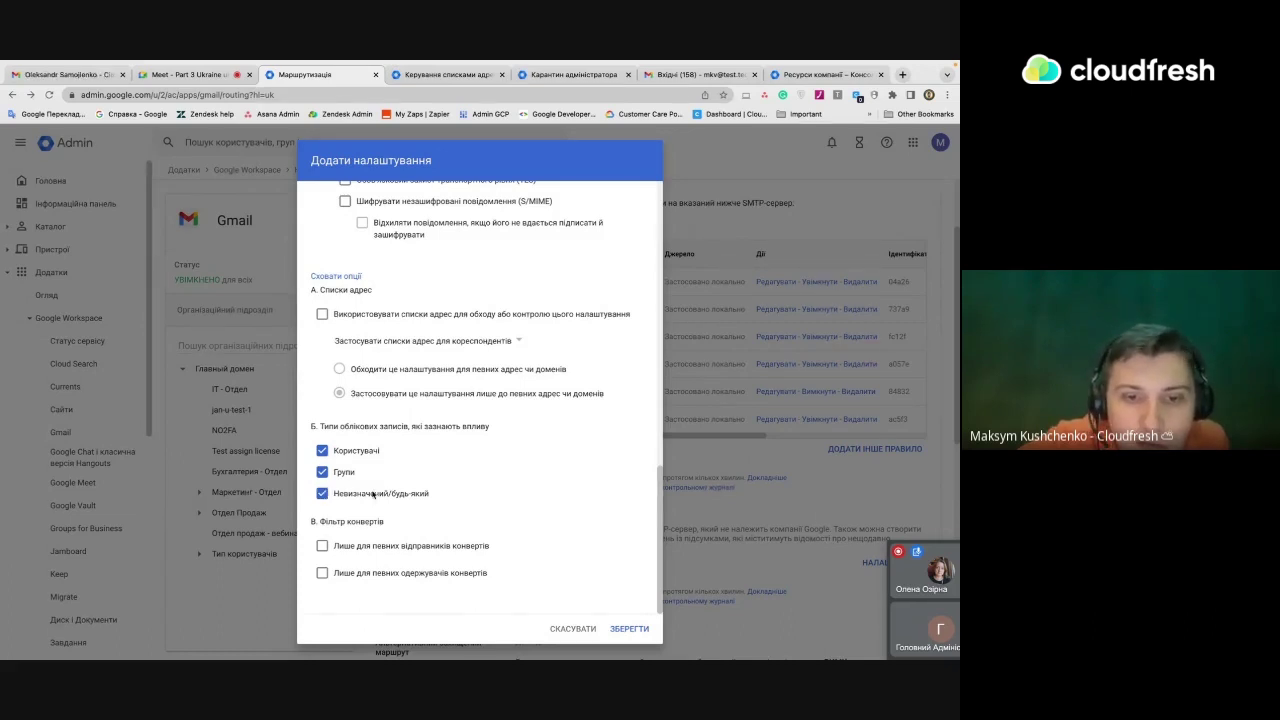
left_click(588, 636)
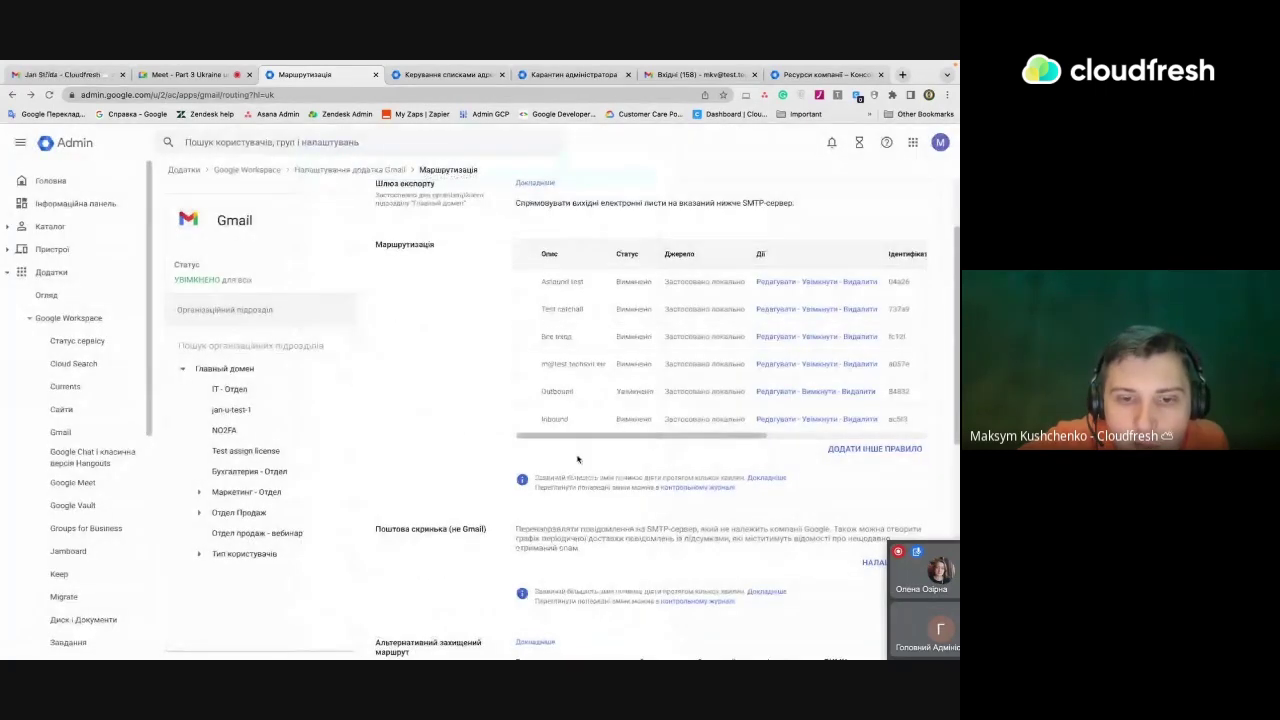
- Go to Apps > Overview and expand the list of Google Workspace services
scroll(579, 457, "down", 5)
scroll(578, 458, "up", 5)
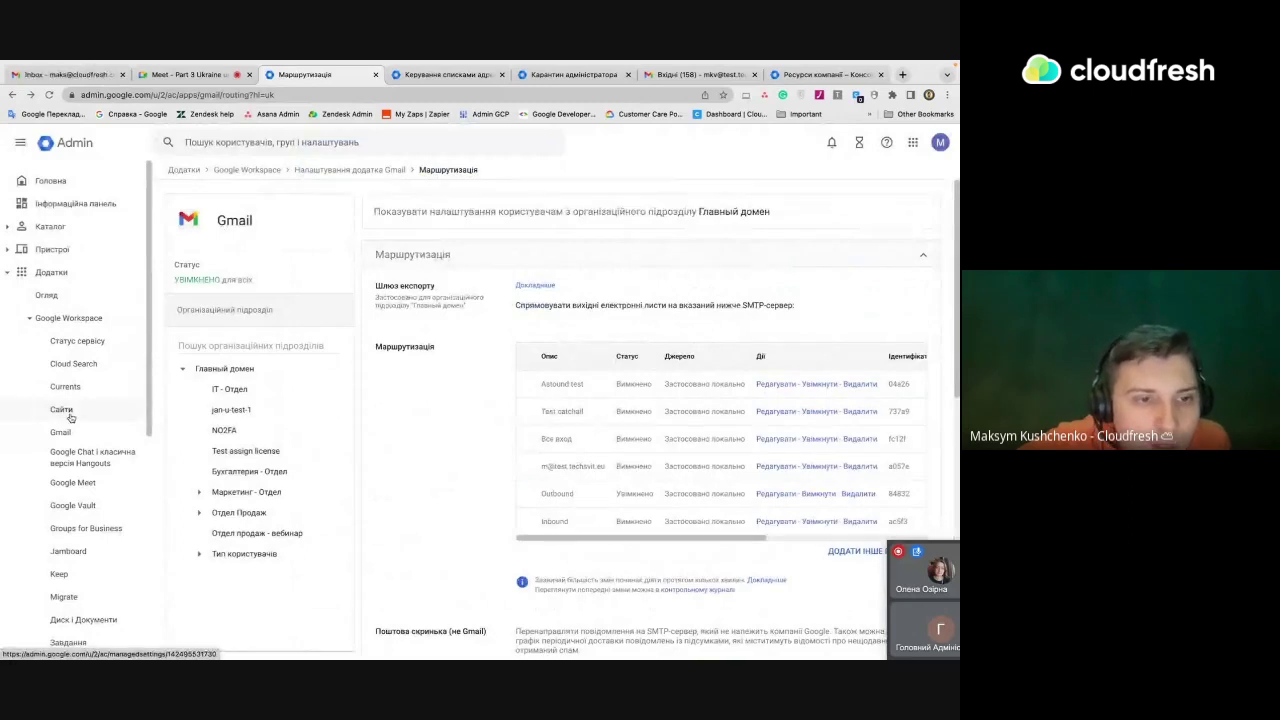
left_click(45, 295)
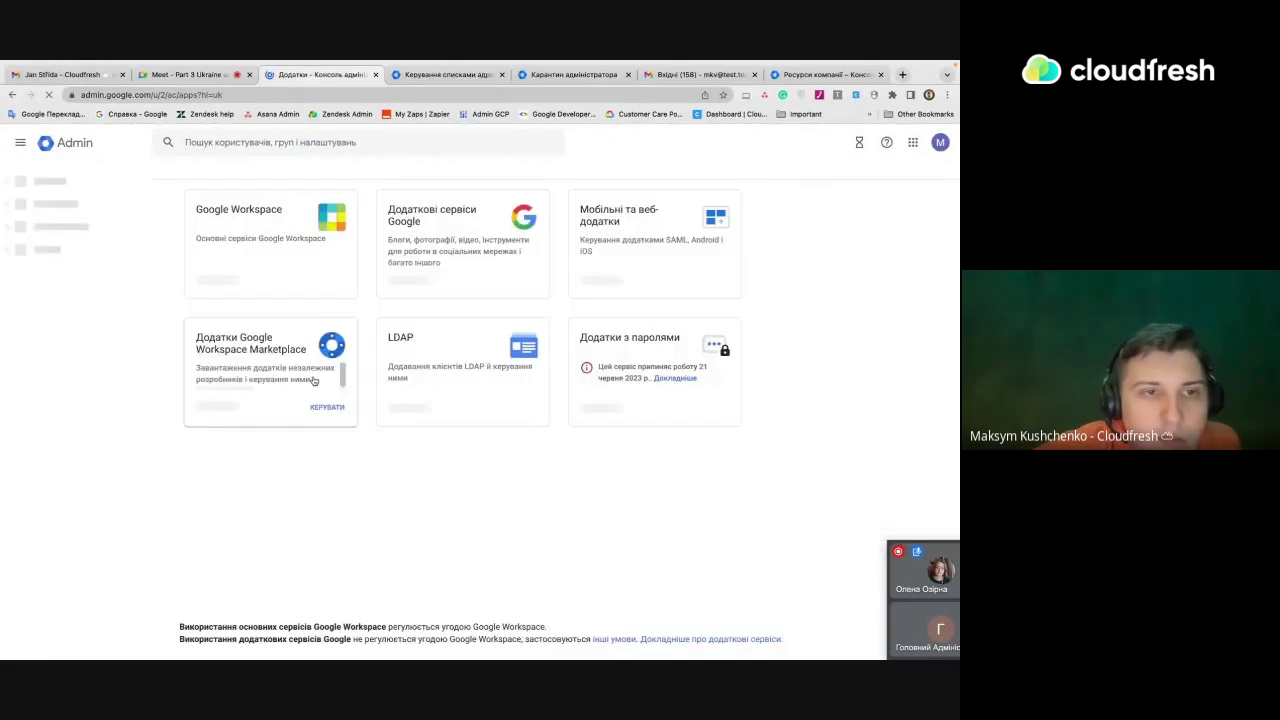
left_click(19, 143)
left_click(19, 143)
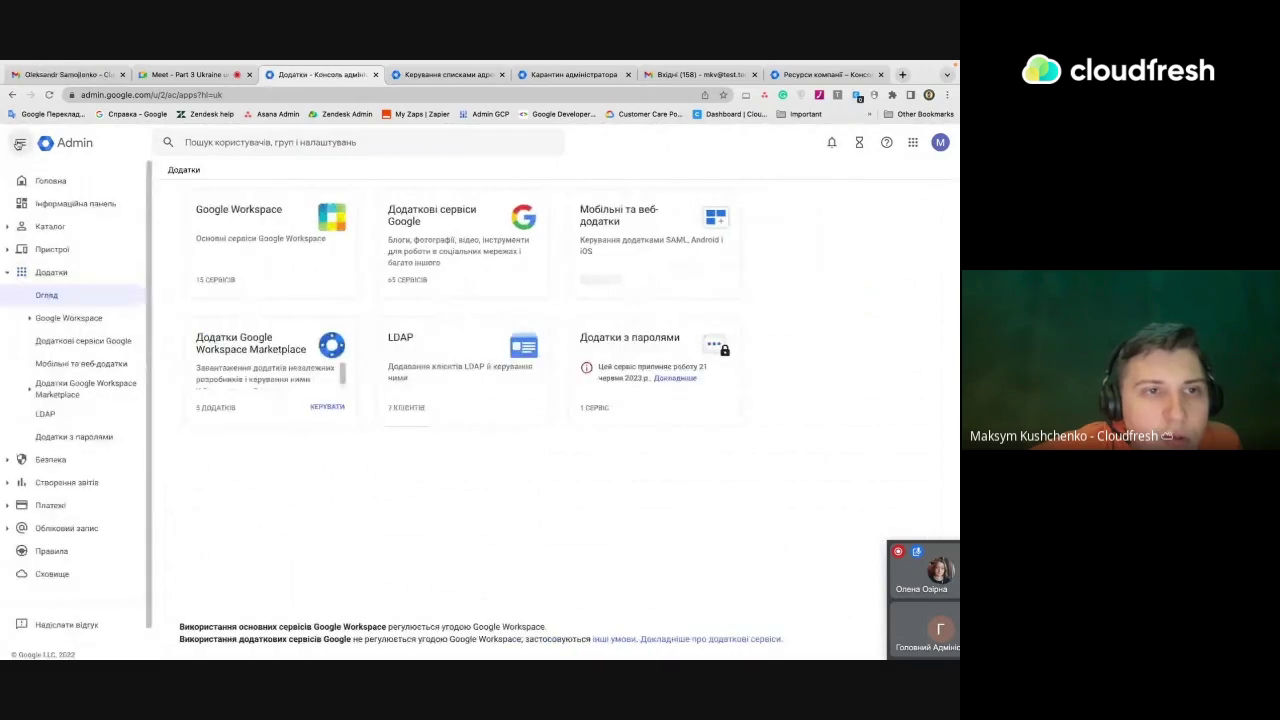
left_click(87, 411)
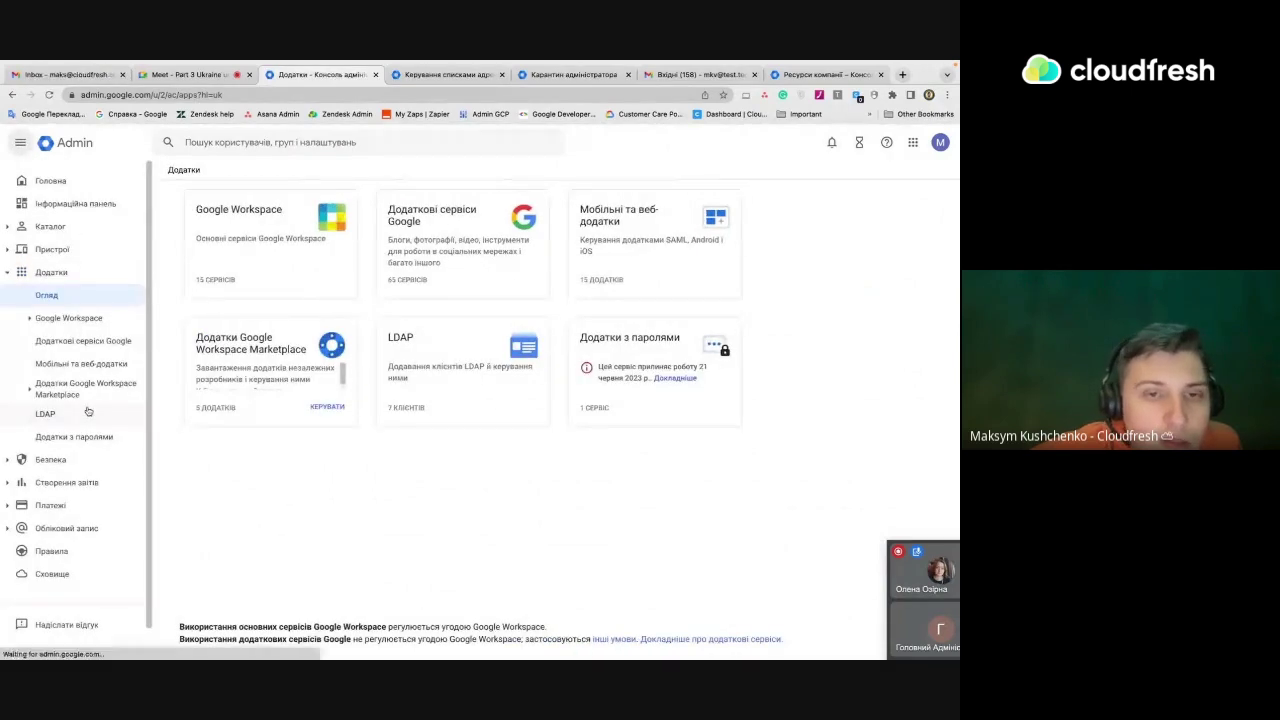
left_click(68, 318)
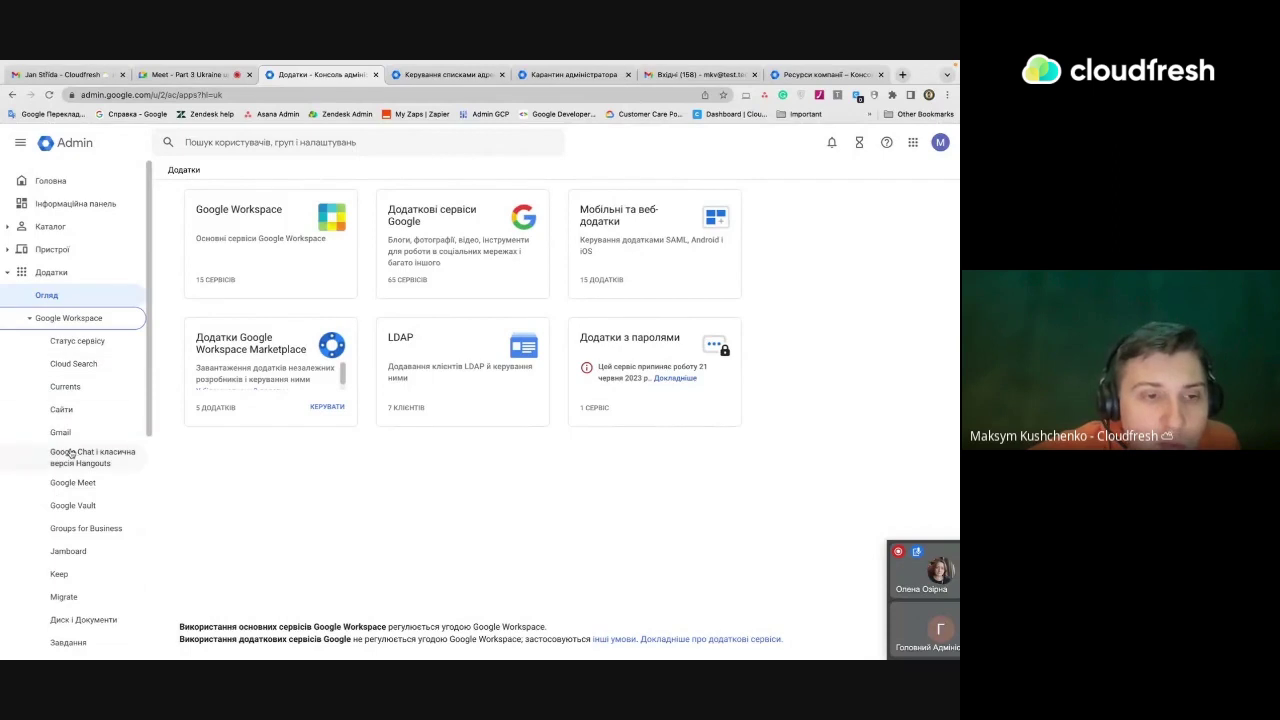
scroll(73, 402, "down", 1)
scroll(73, 402, "down", 3)
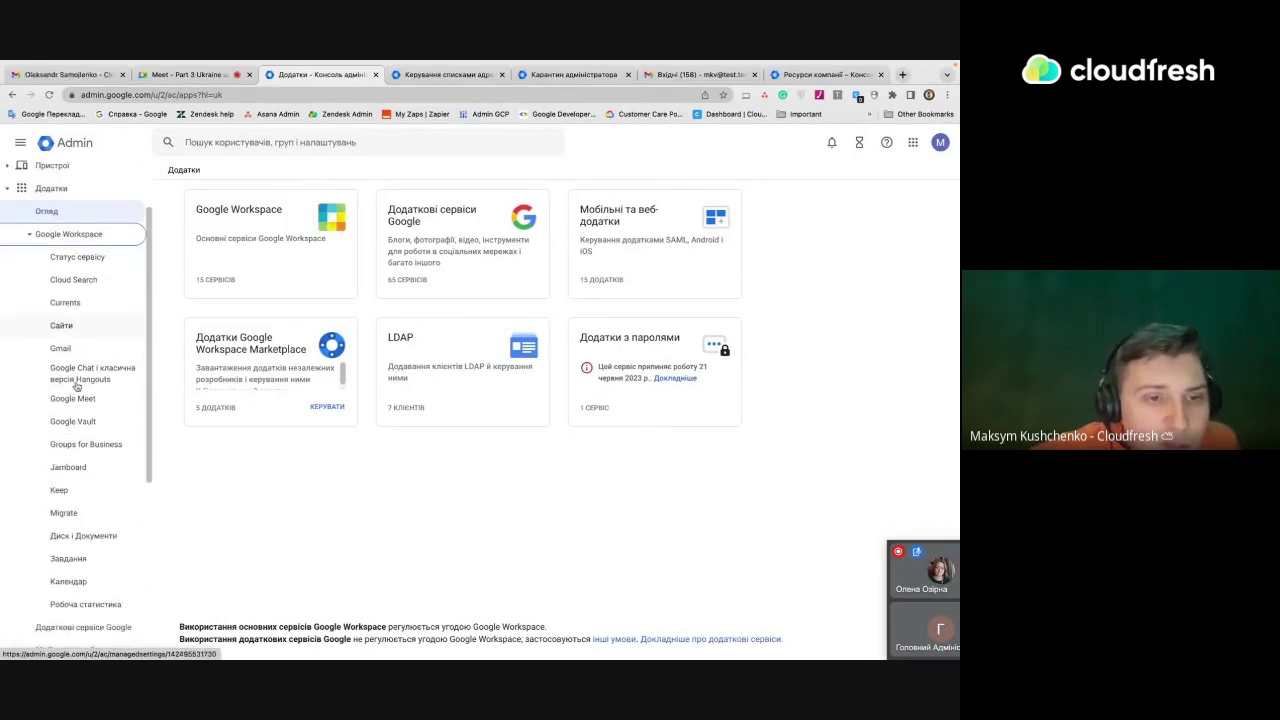
- Open the Drive and Docs sharing options and review the three whitelisted domains
left_click(61, 464)
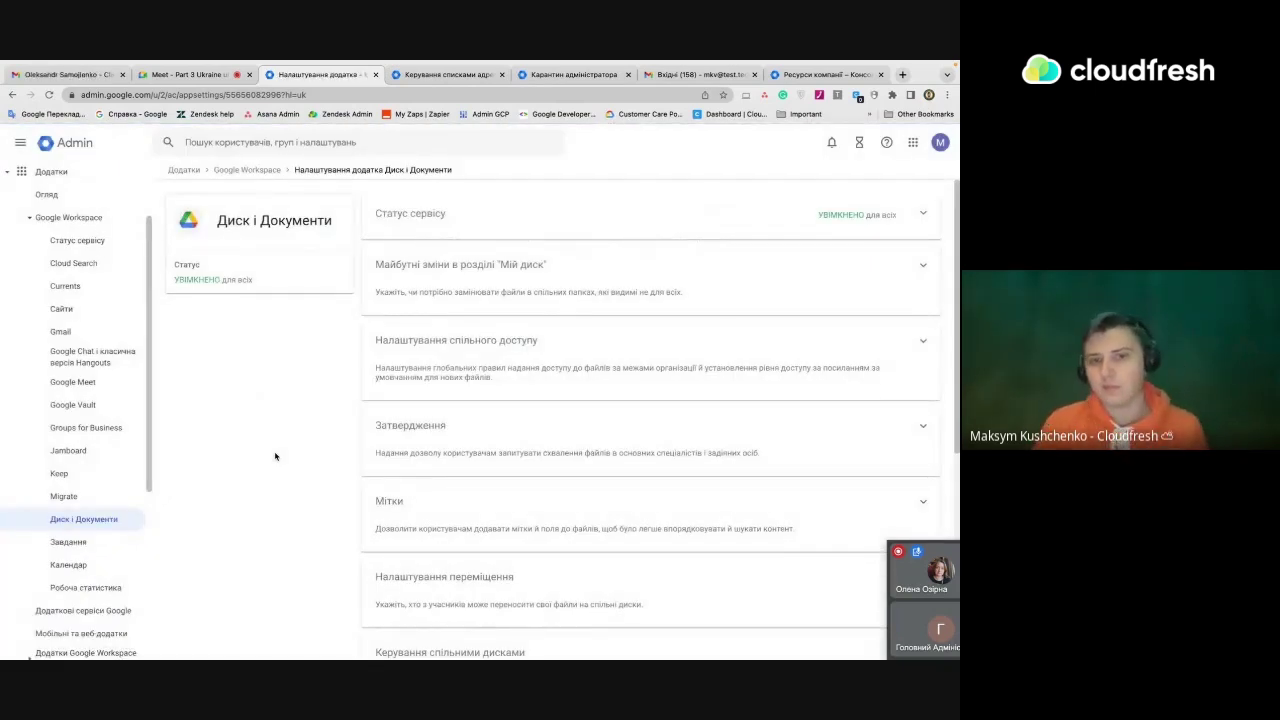
left_click(427, 370)
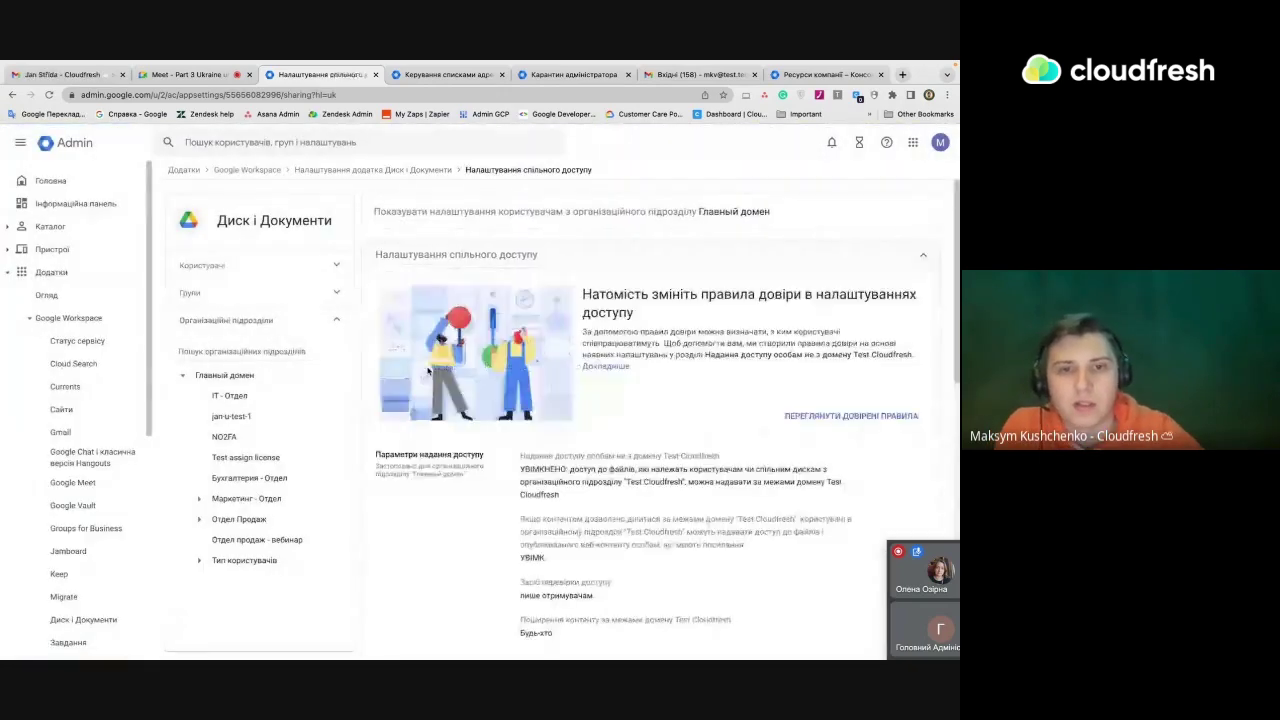
scroll(850, 330, "down", 5)
left_click(780, 333)
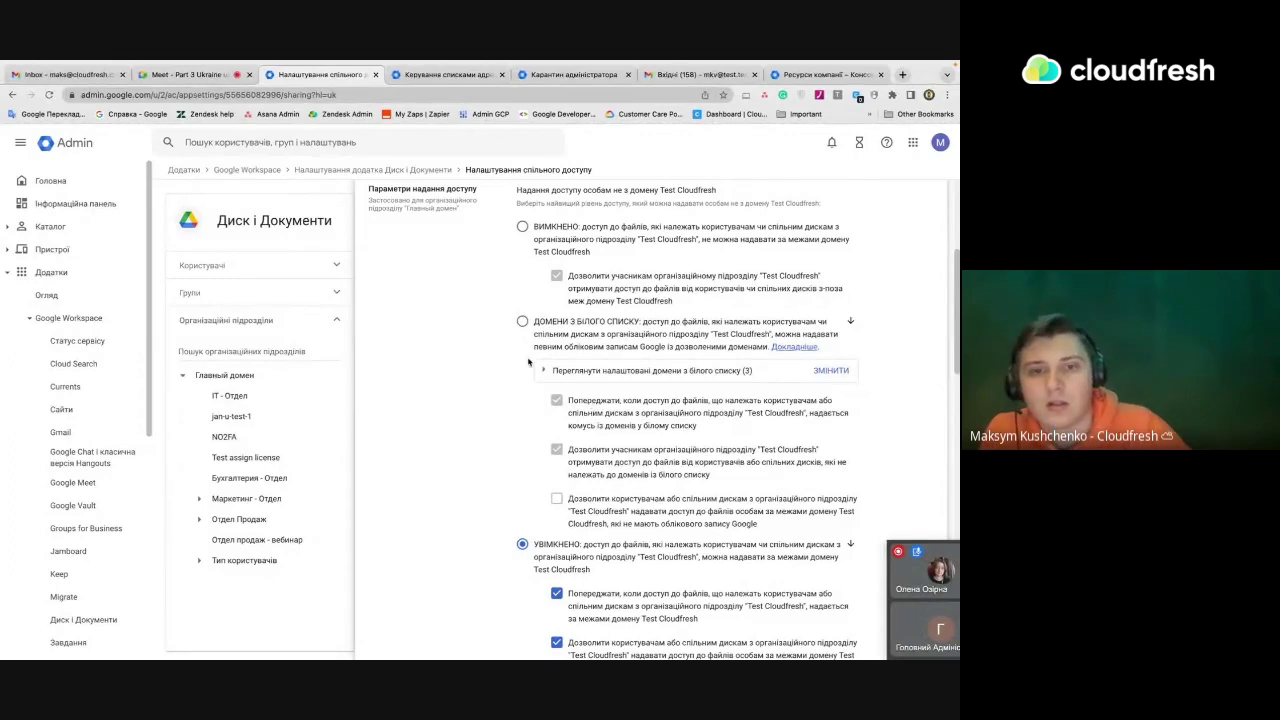
left_click(540, 364)
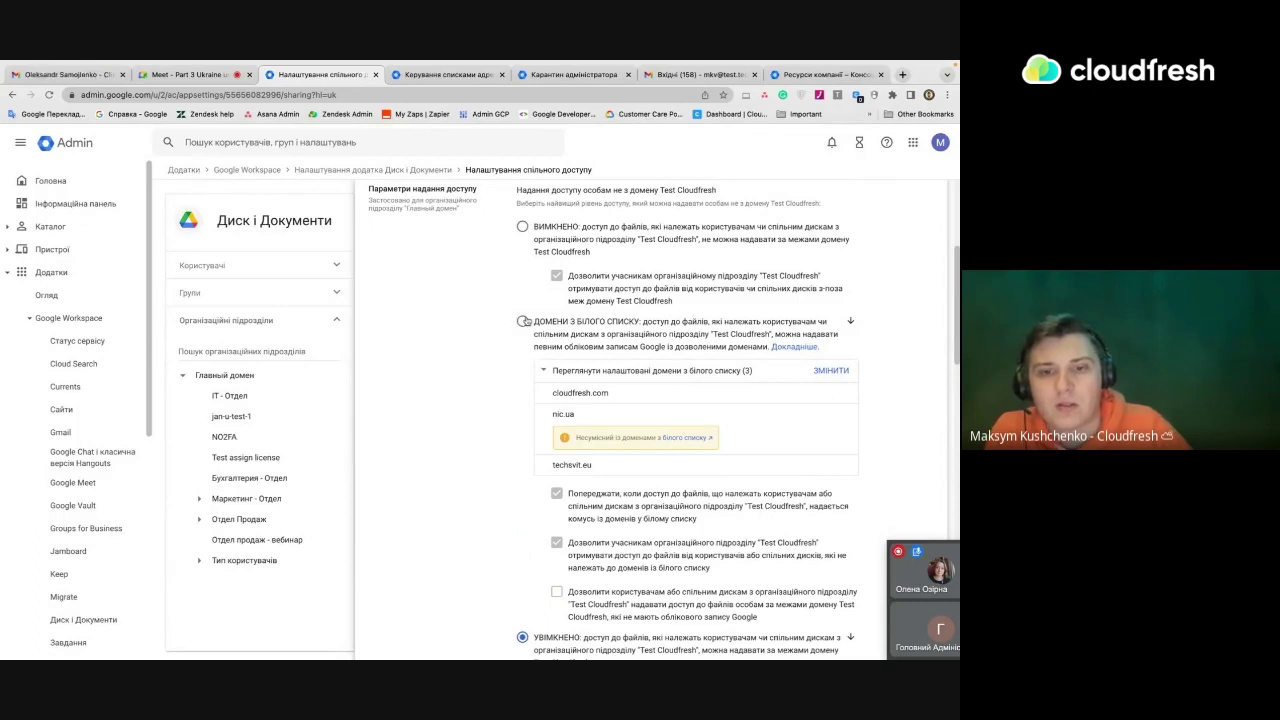
left_click(542, 376)
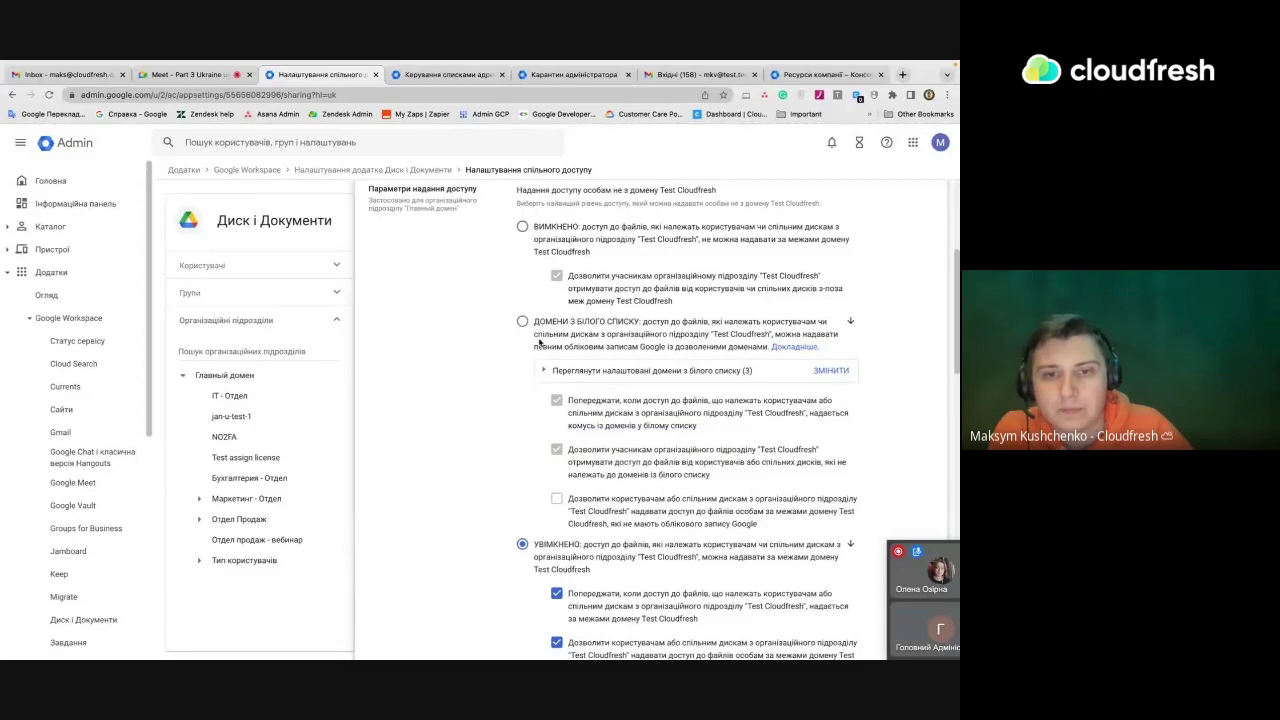
scroll(539, 342, "down", 5)
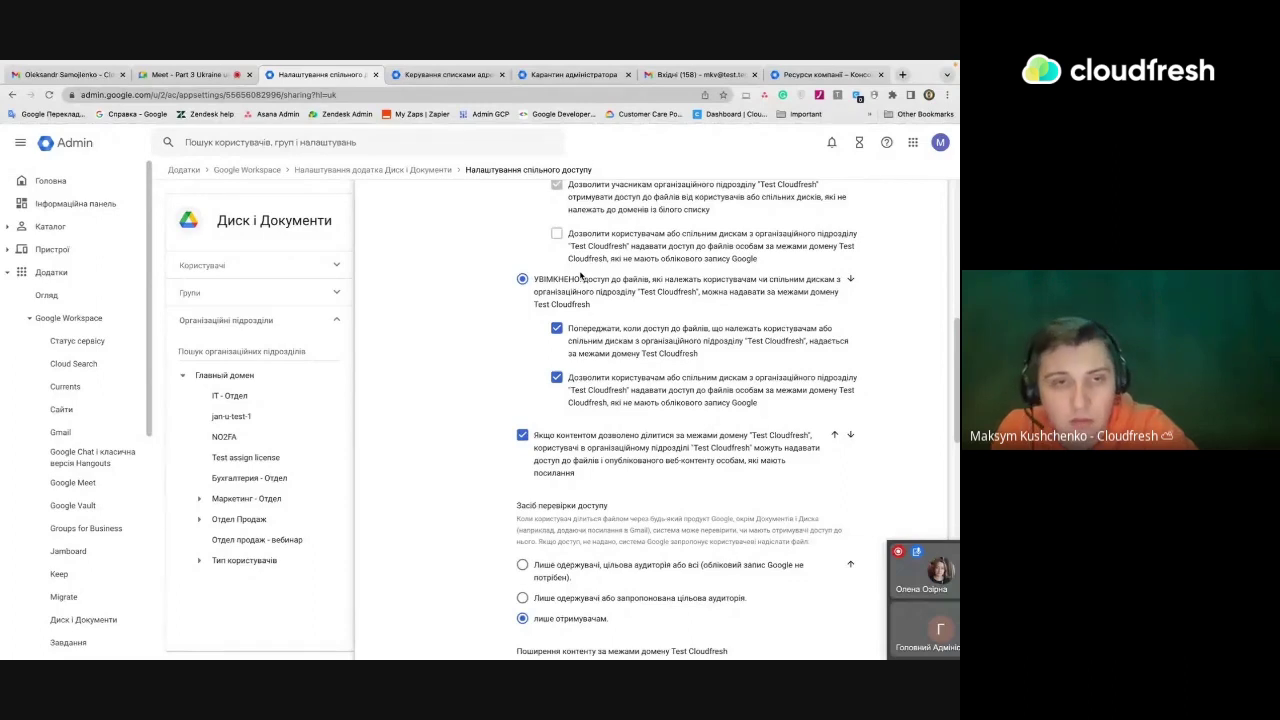
scroll(580, 276, "up", 3)
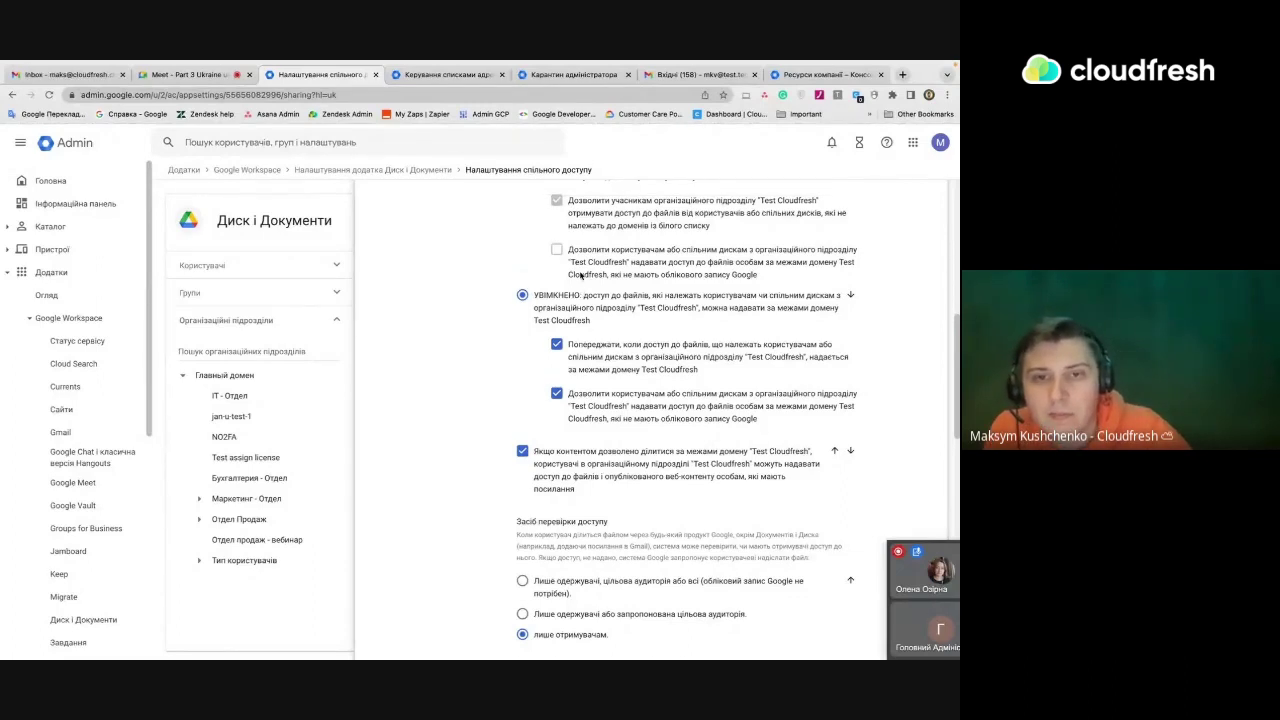
scroll(580, 276, "up", 1)
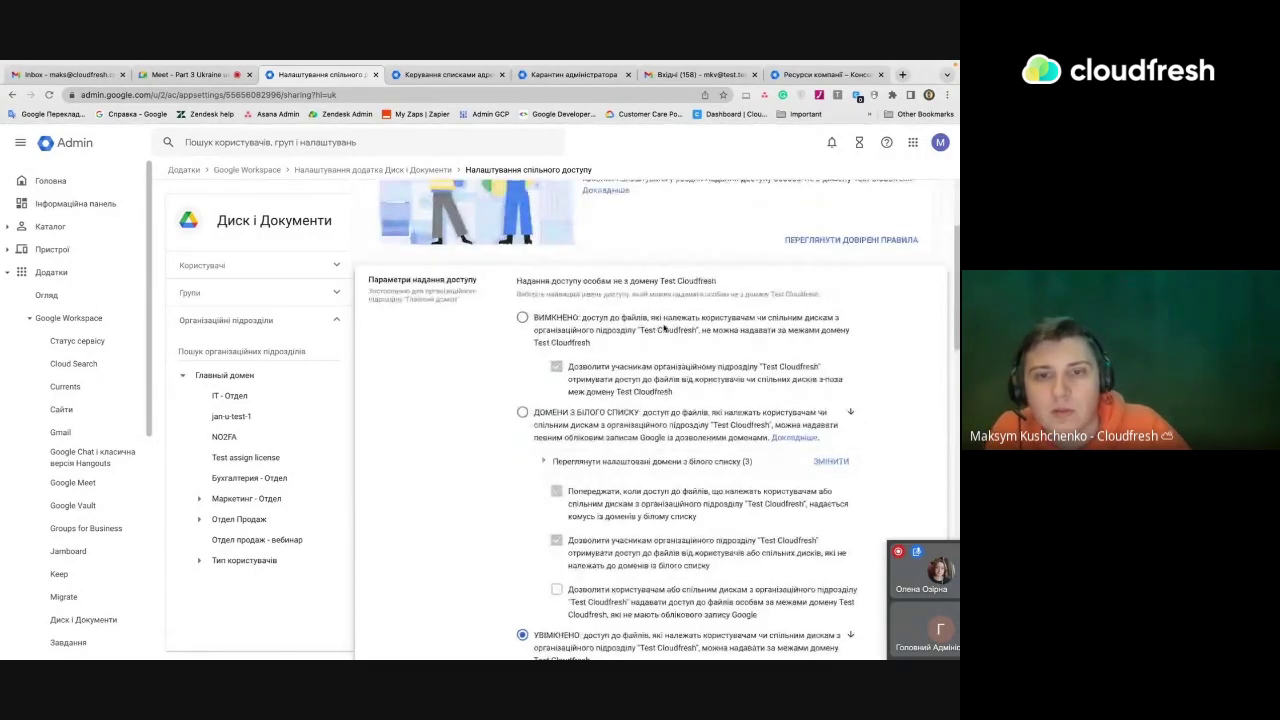
- Switch sharing outside the domain off
left_click_drag(738, 317, 534, 317)
left_click(818, 330)
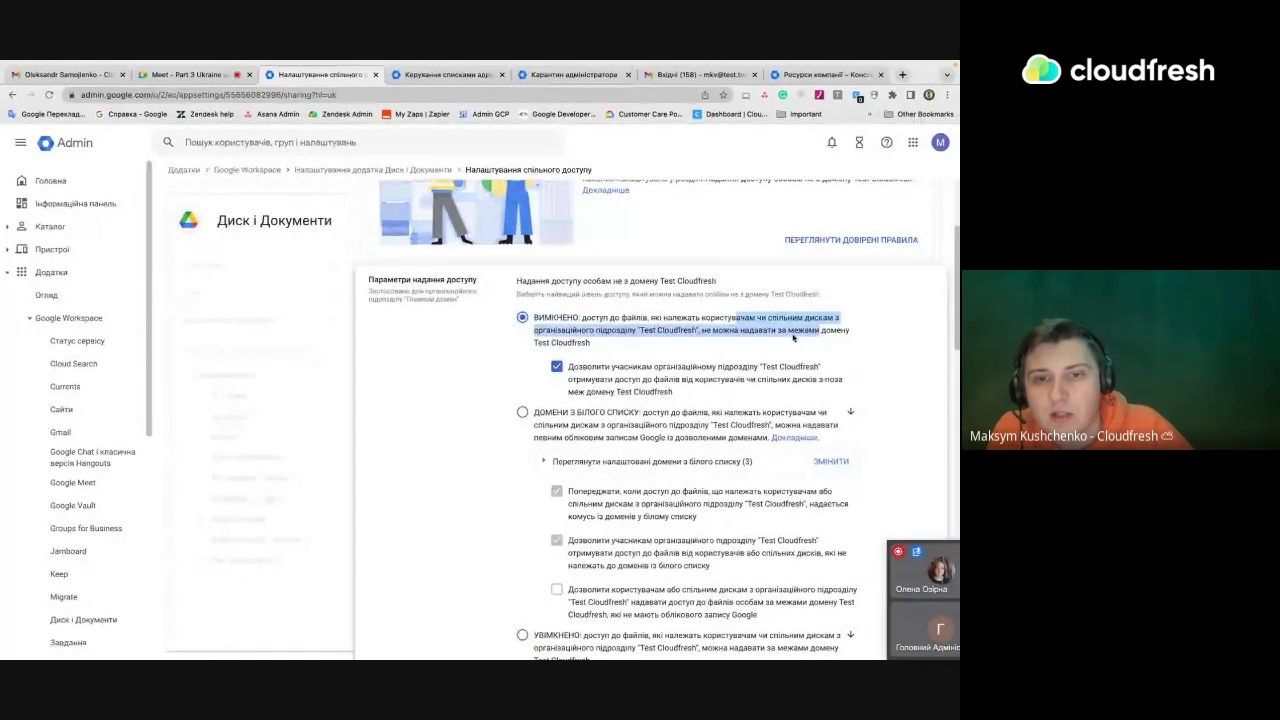
scroll(793, 420, "down", 1)
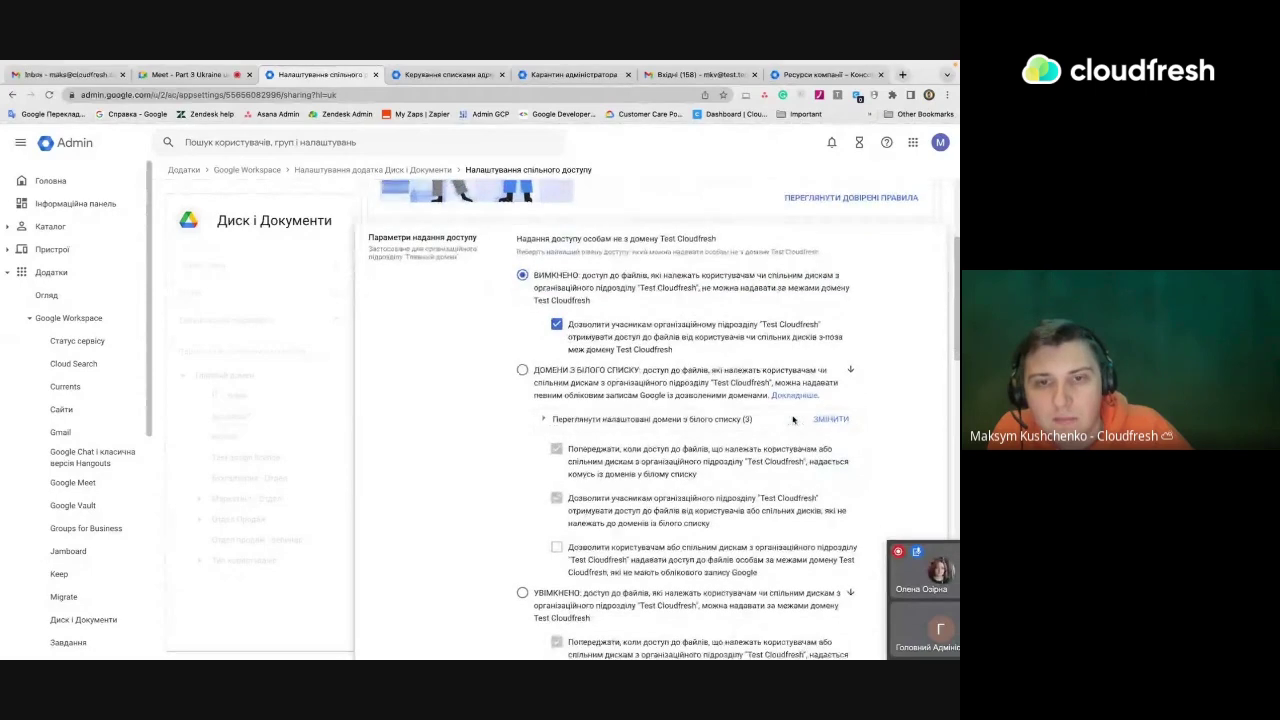
scroll(647, 223, "down", 3)
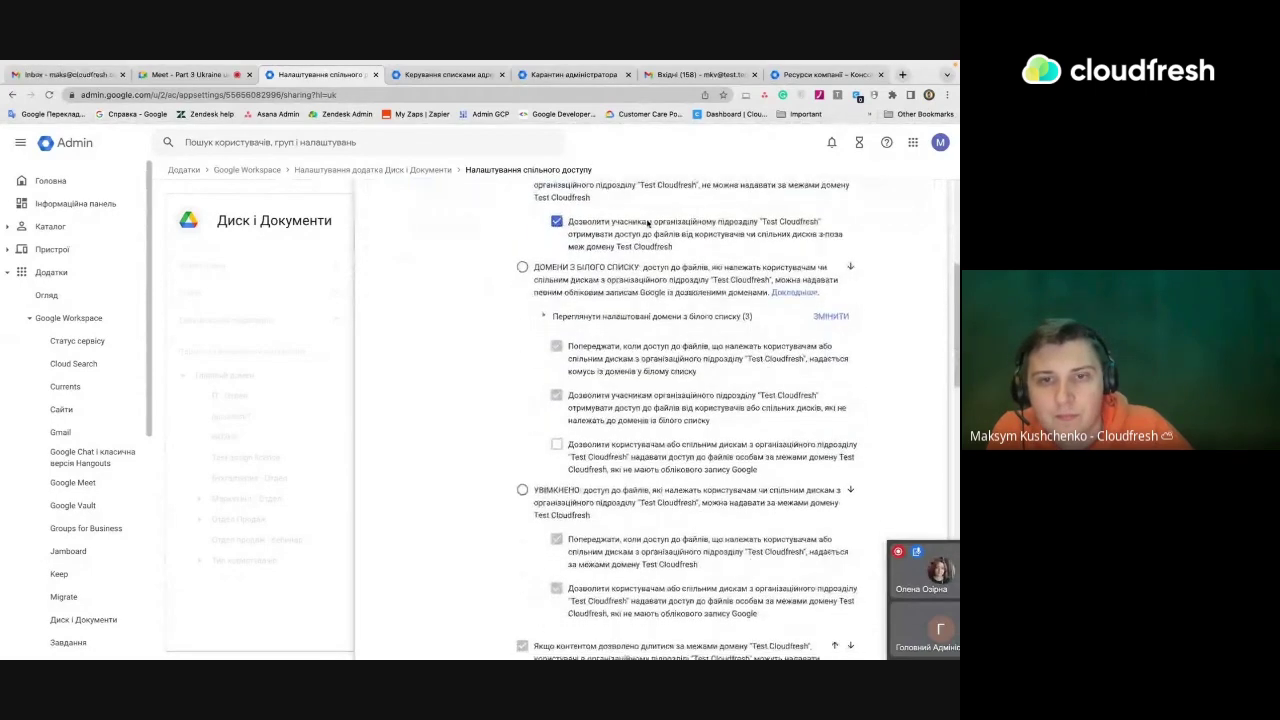
scroll(617, 226, "up", 1)
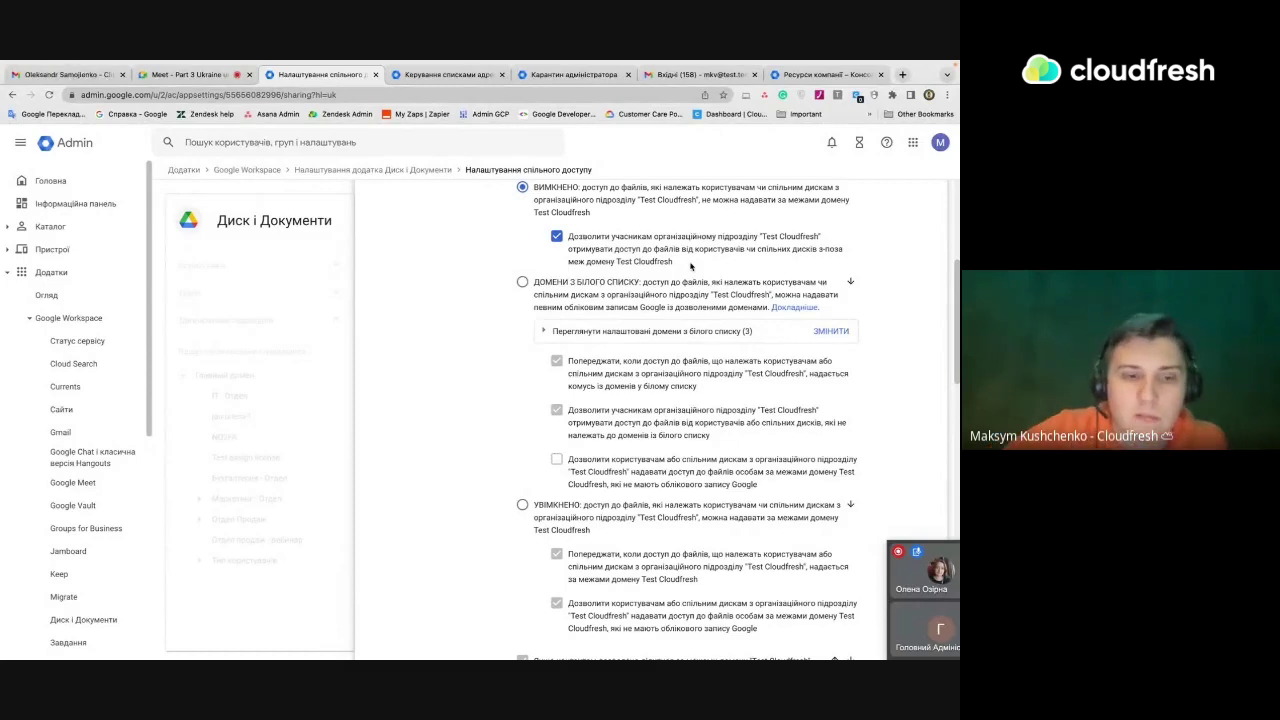
scroll(690, 266, "down", 2)
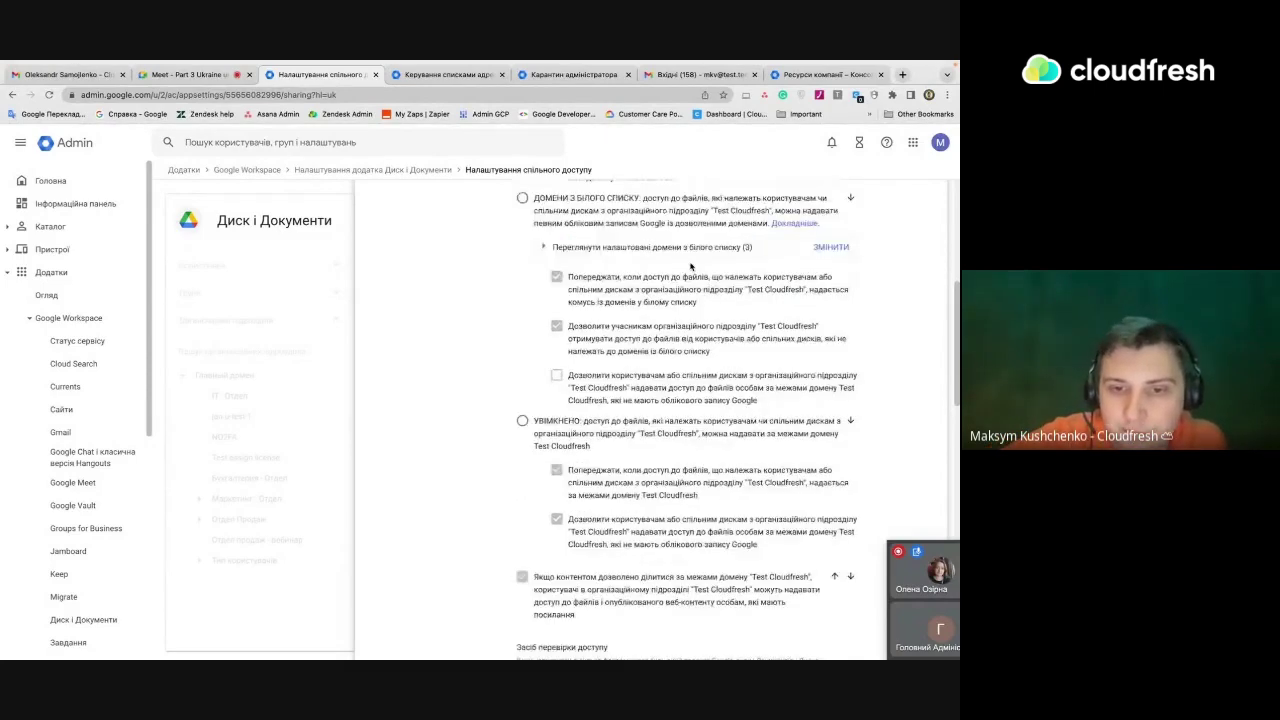
scroll(690, 266, "down", 5)
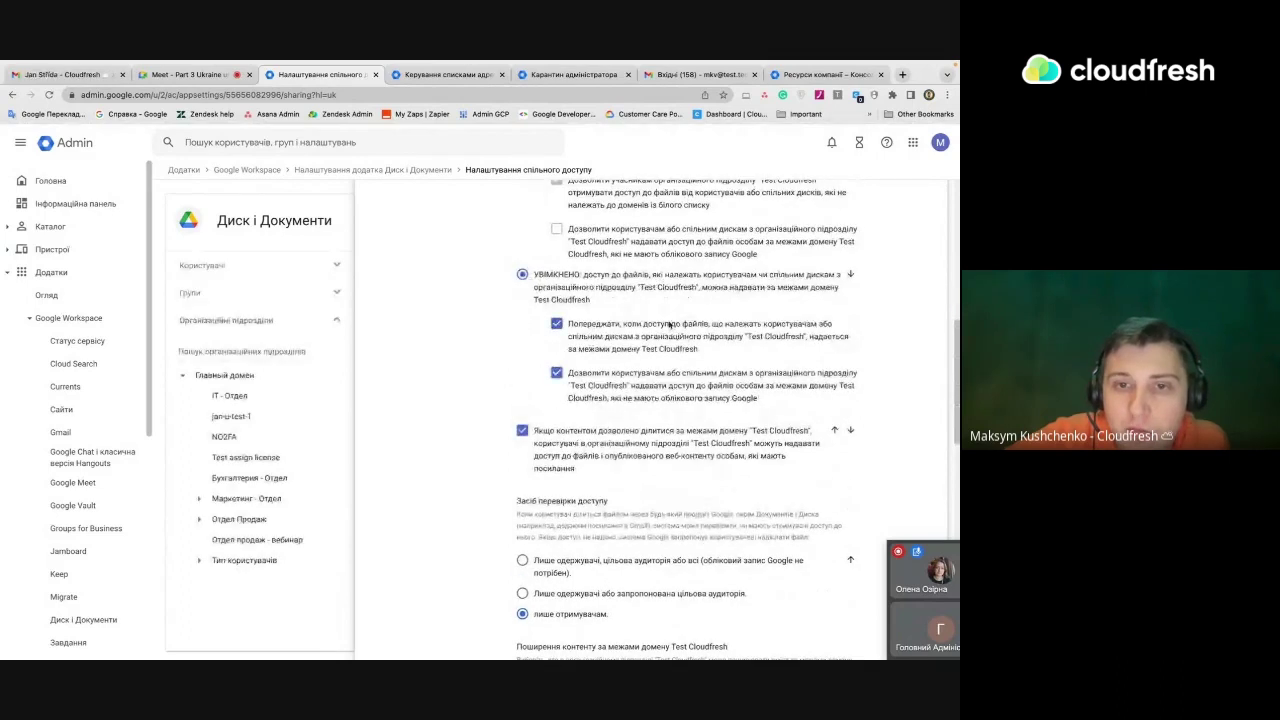
- Turn sharing outside Test Cloudfresh on and review the warning and non-Google-account options
left_click(523, 275)
scroll(675, 326, "down", 1)
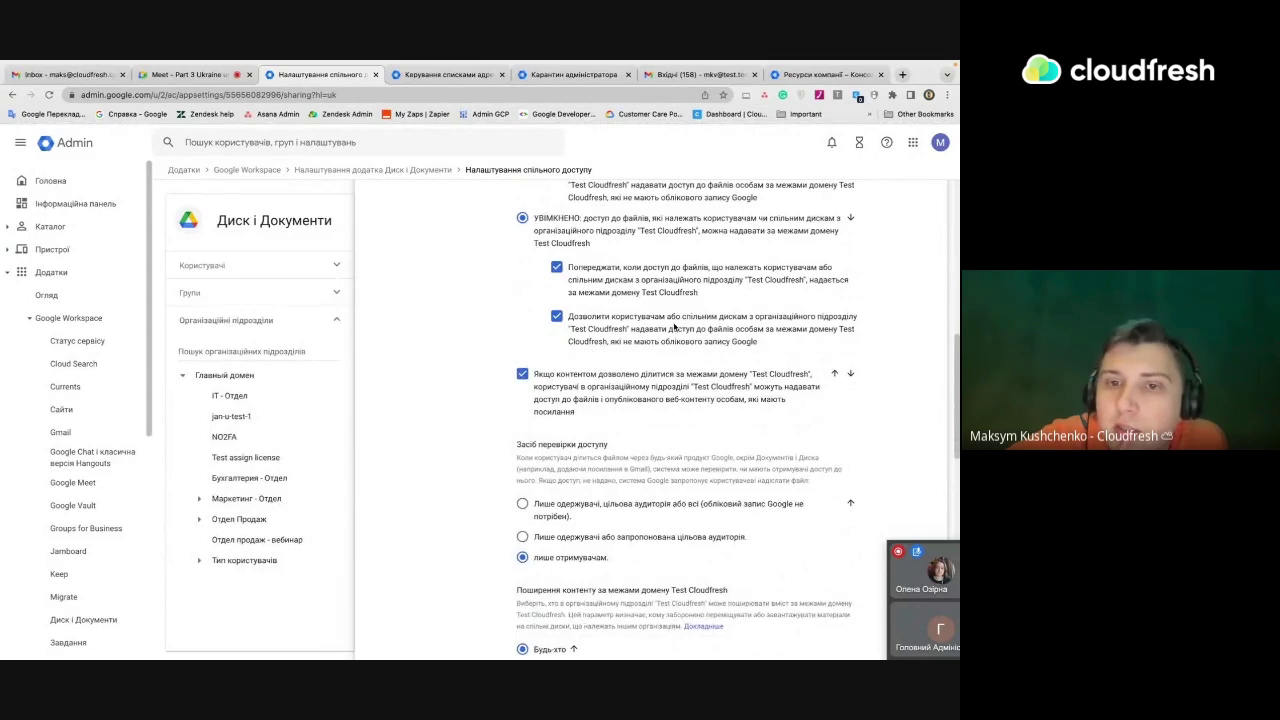
left_click_drag(569, 268, 702, 284)
left_click(546, 253)
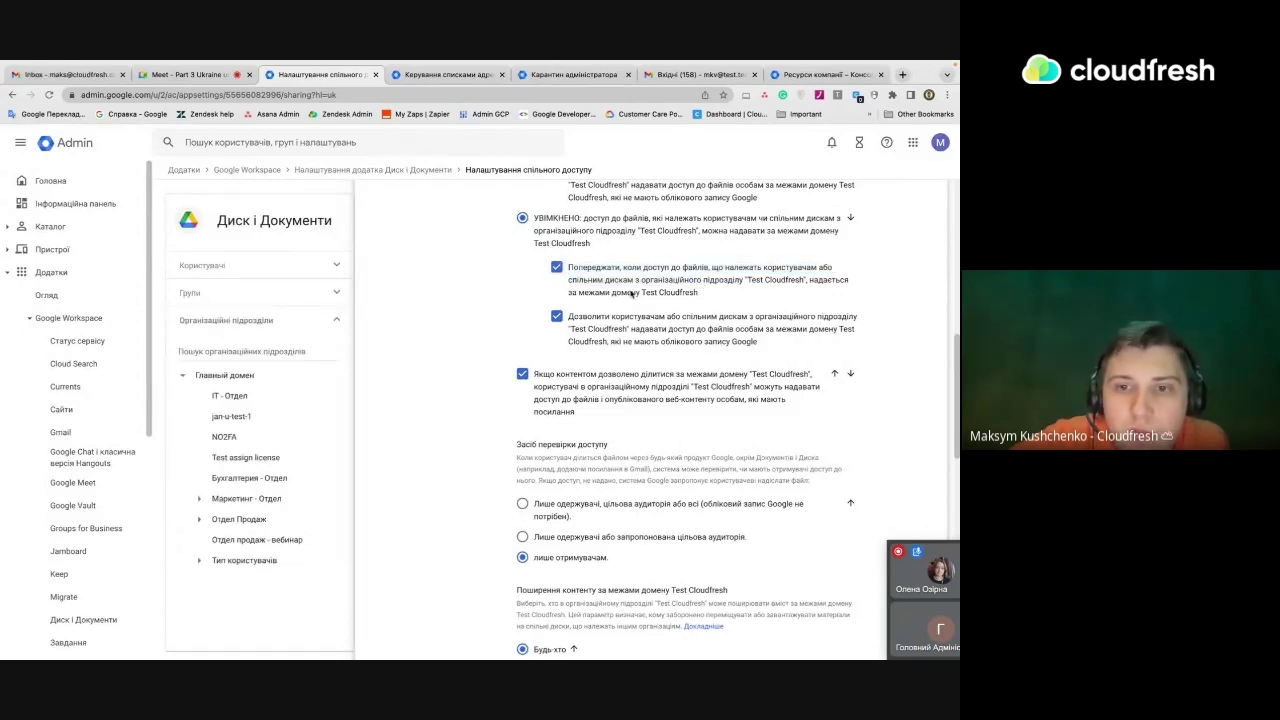
scroll(632, 294, "down", 1)
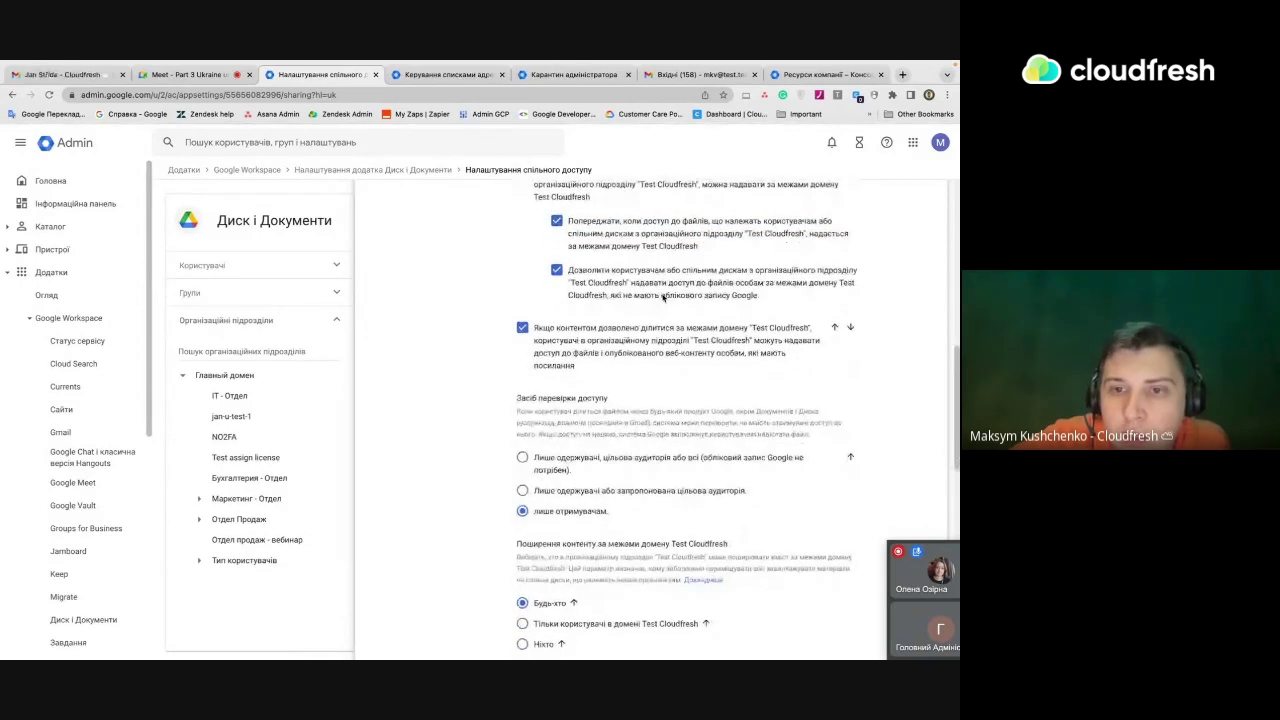
left_click_drag(629, 283, 774, 295)
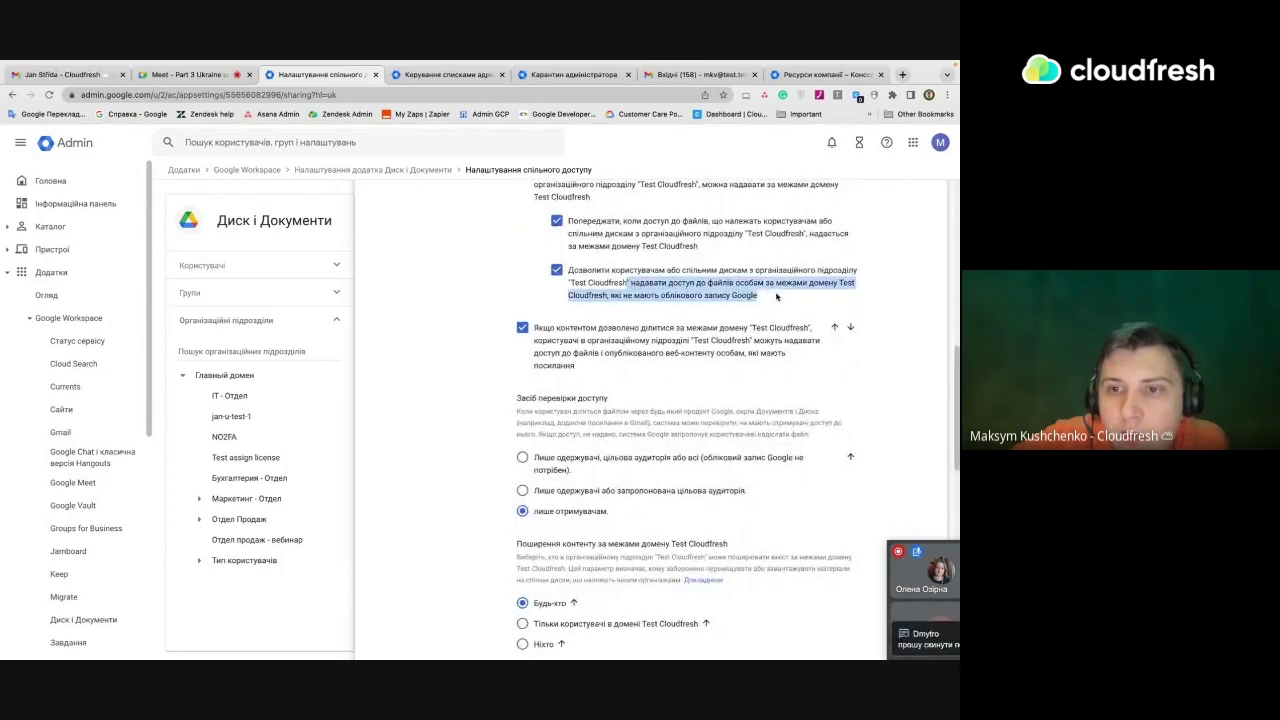
left_click(774, 295)
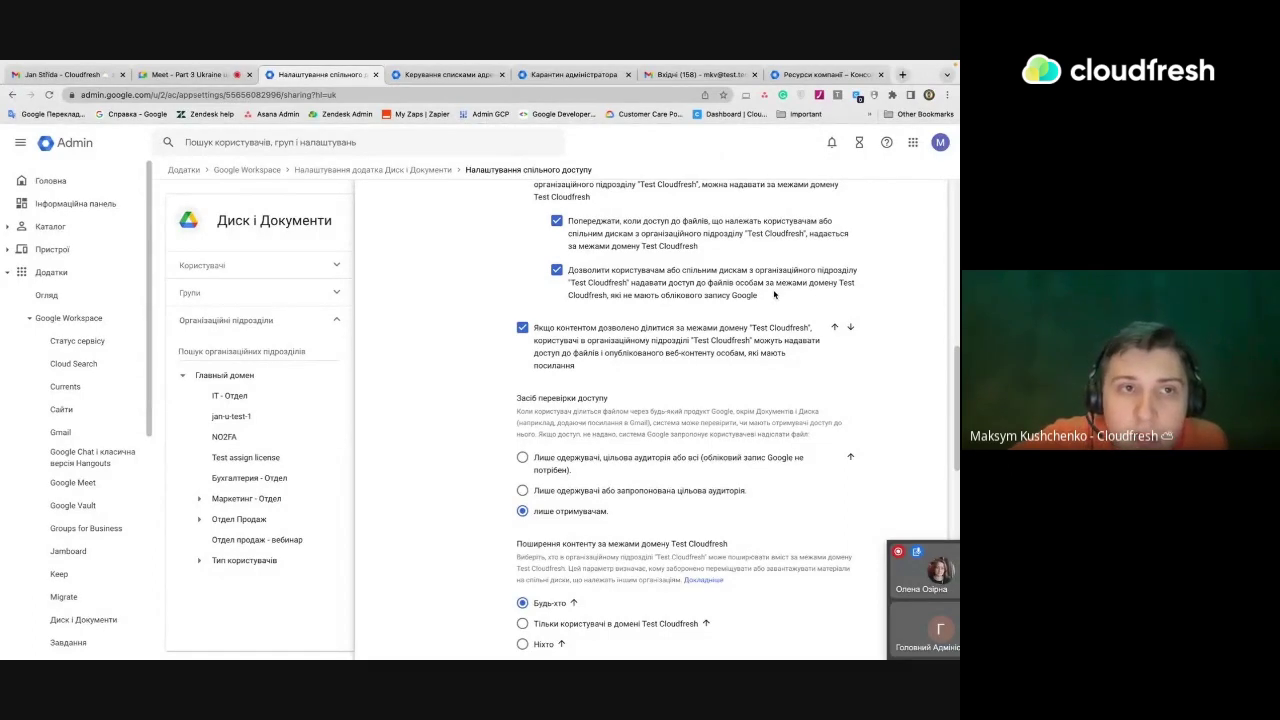
scroll(701, 265, "down", 1)
scroll(701, 265, "down", 1)
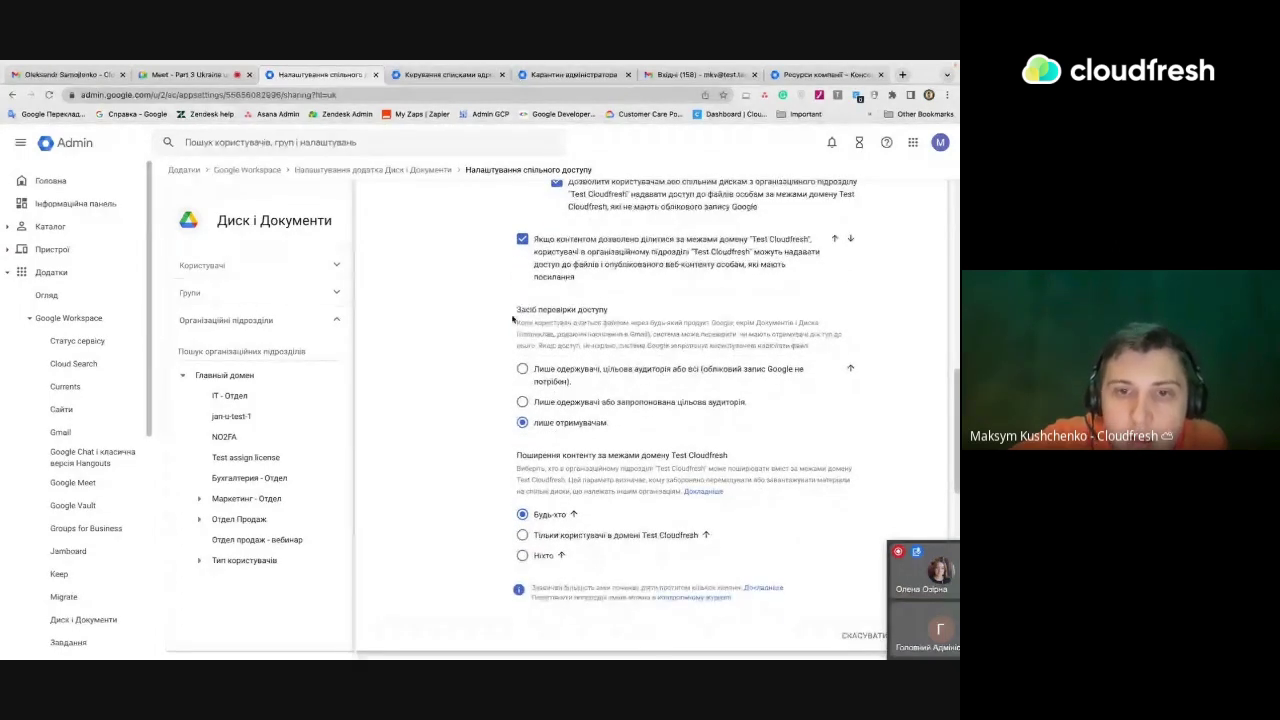
left_click_drag(513, 319, 637, 311)
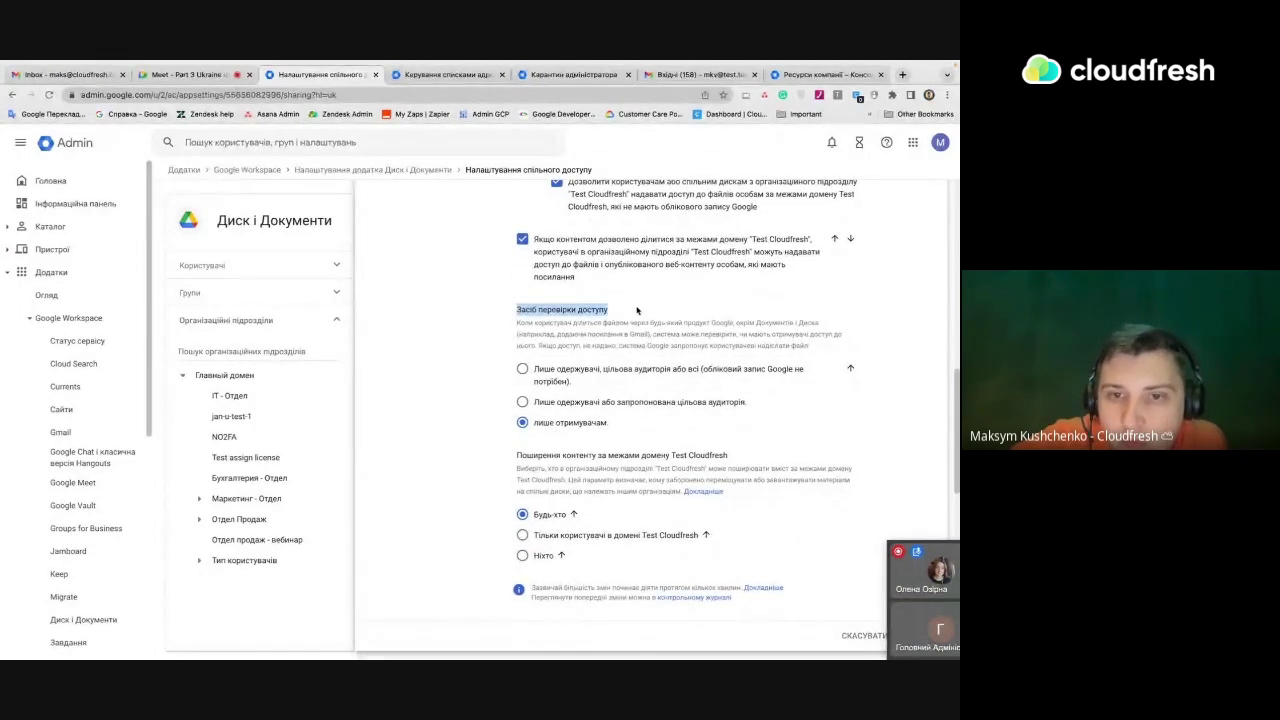
left_click(581, 342)
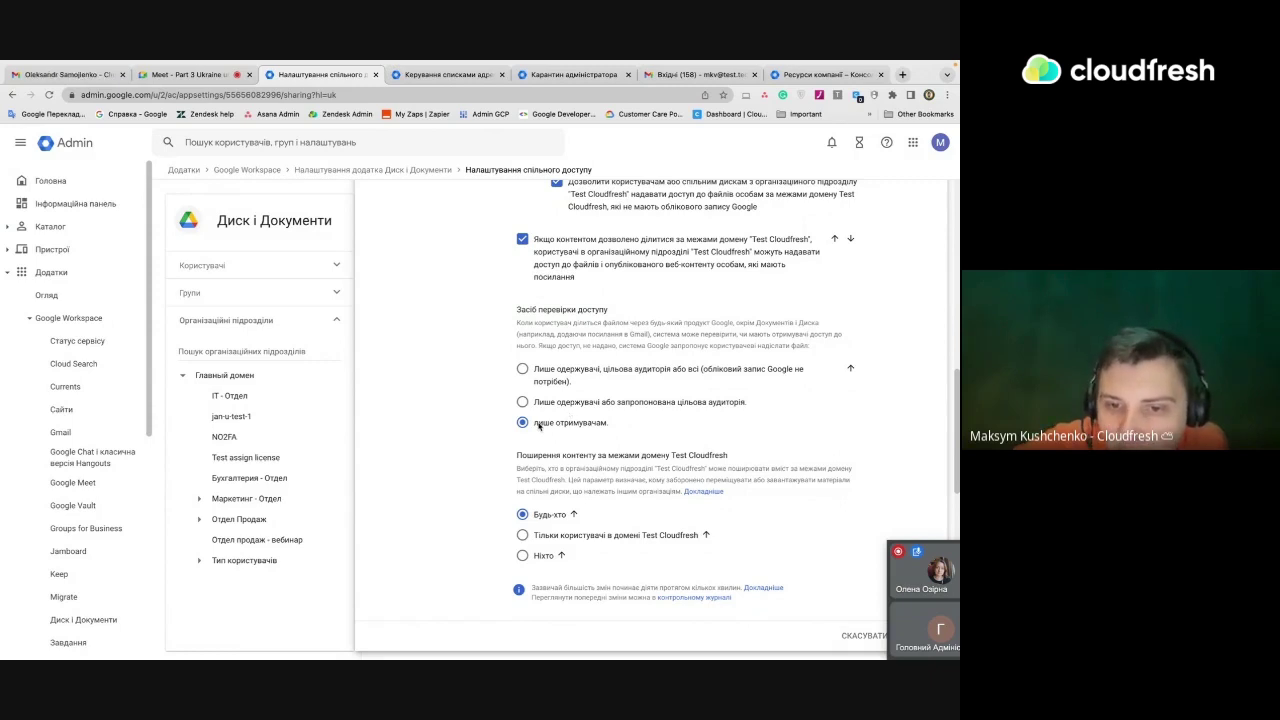
scroll(570, 428, "down", 1)
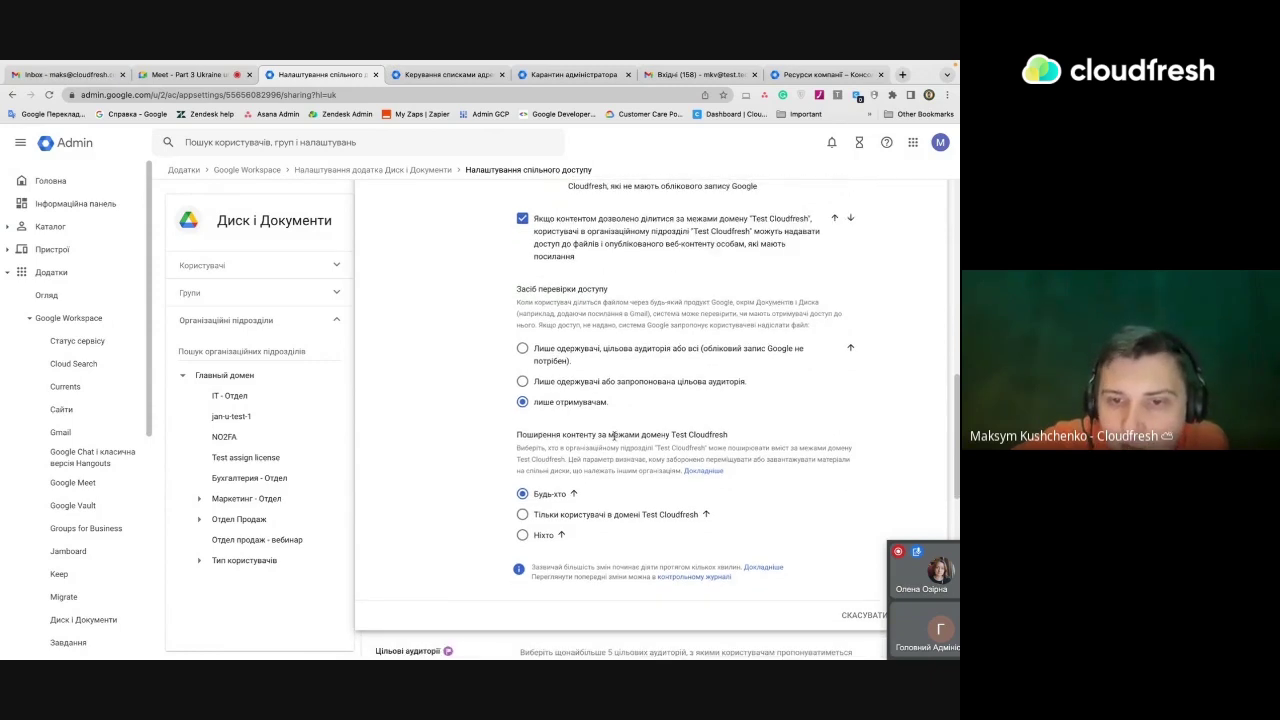
scroll(680, 425, "down", 1)
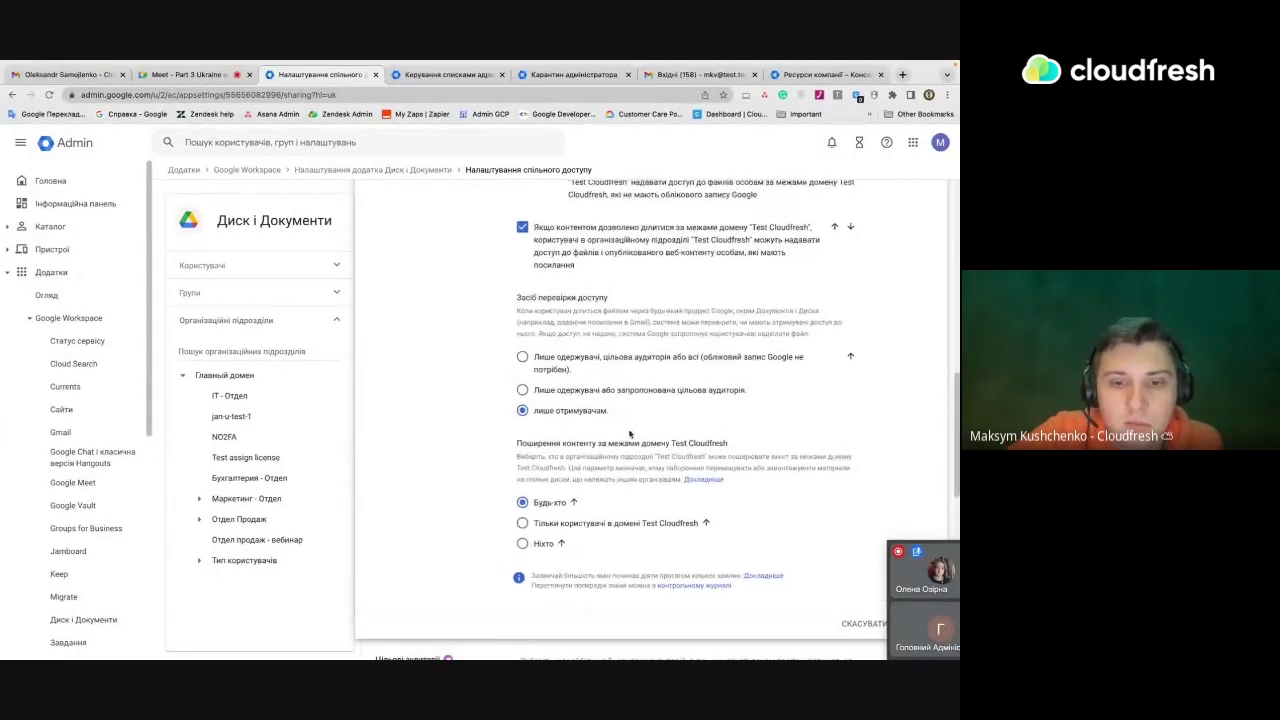
- Allow nobody to distribute content outside Test Cloudfresh, then open Google Docs in a new tab
left_click(522, 543)
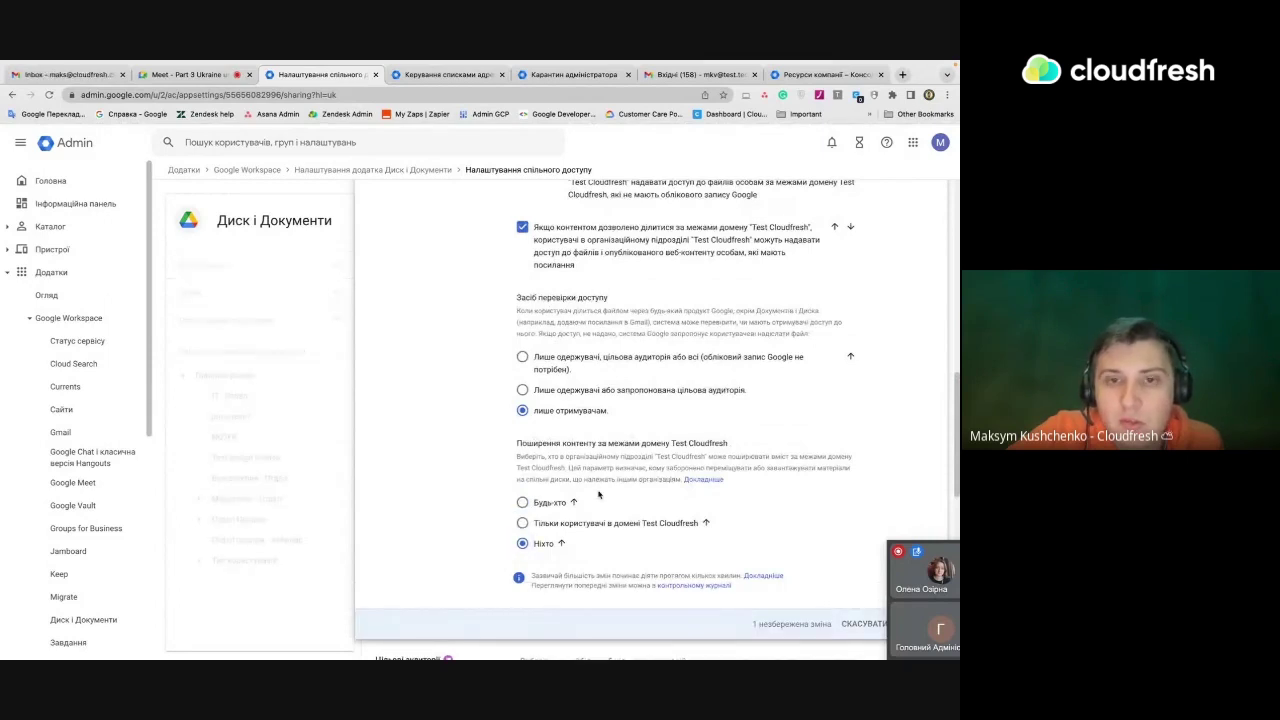
scroll(599, 494, "up", 2)
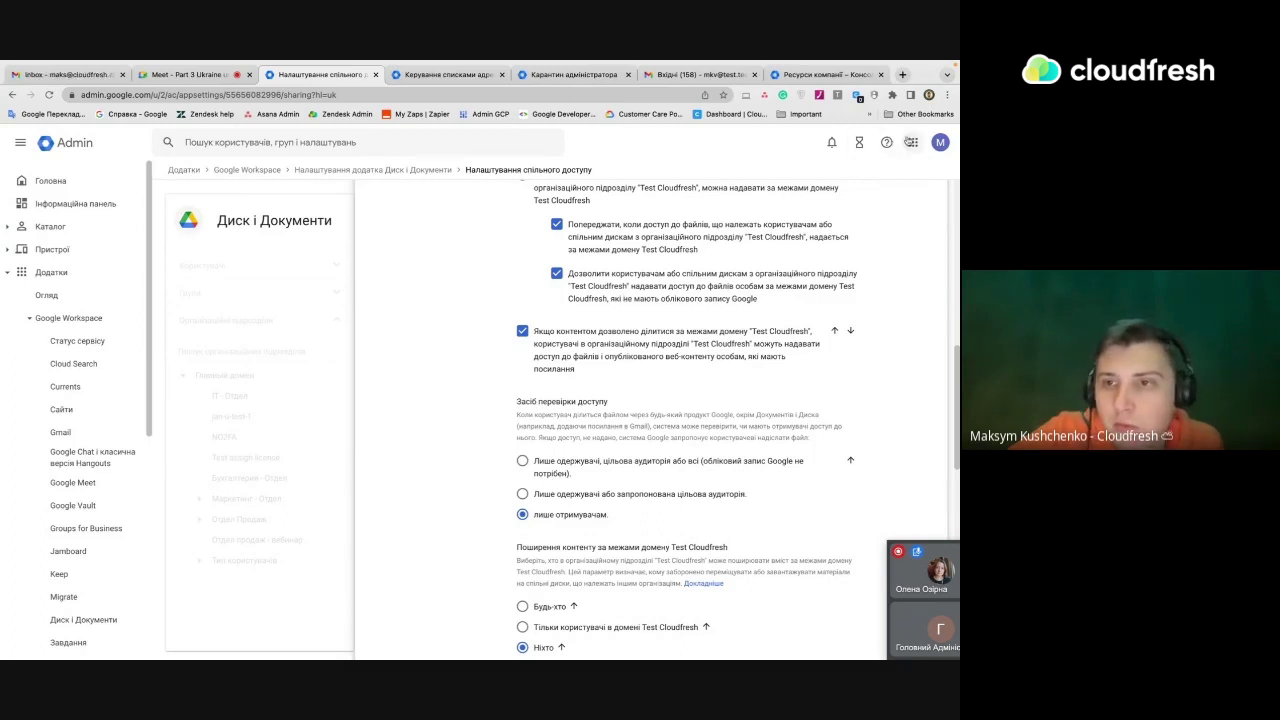
left_click(912, 142)
left_click(809, 298)
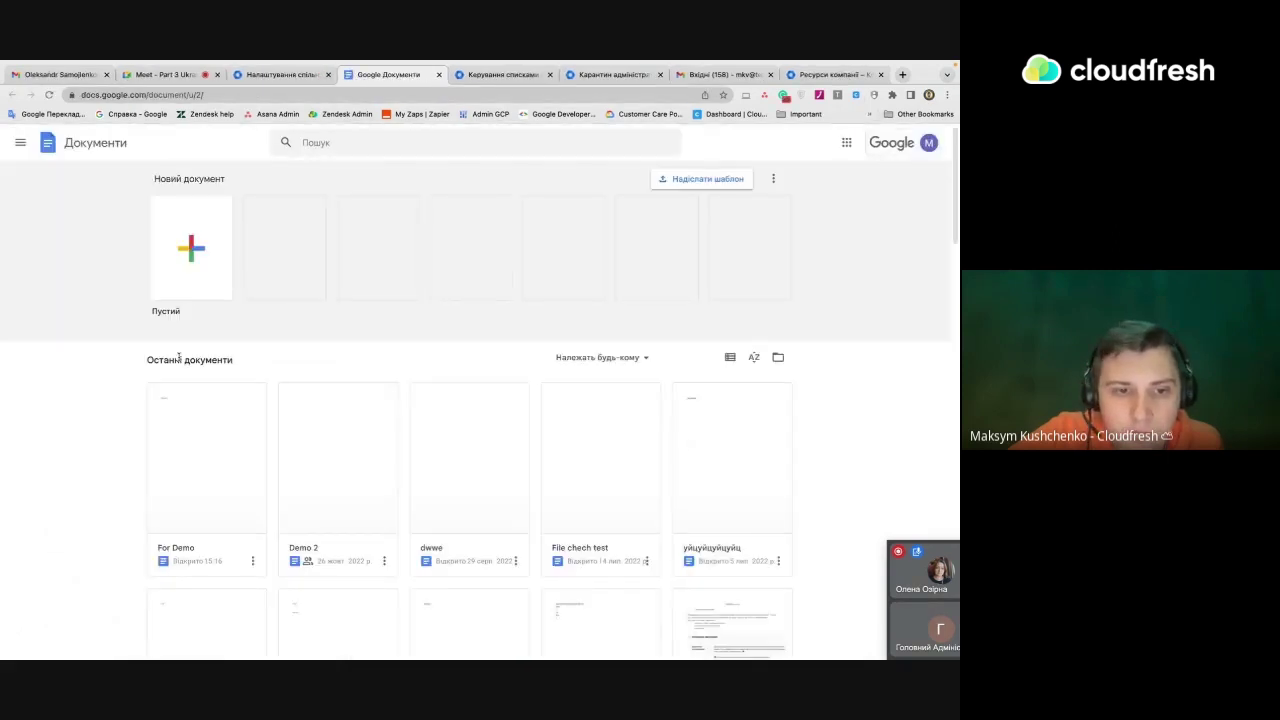
- Check For Demo's general-access sharing options in Docs, then return to the Admin console
left_click(204, 444)
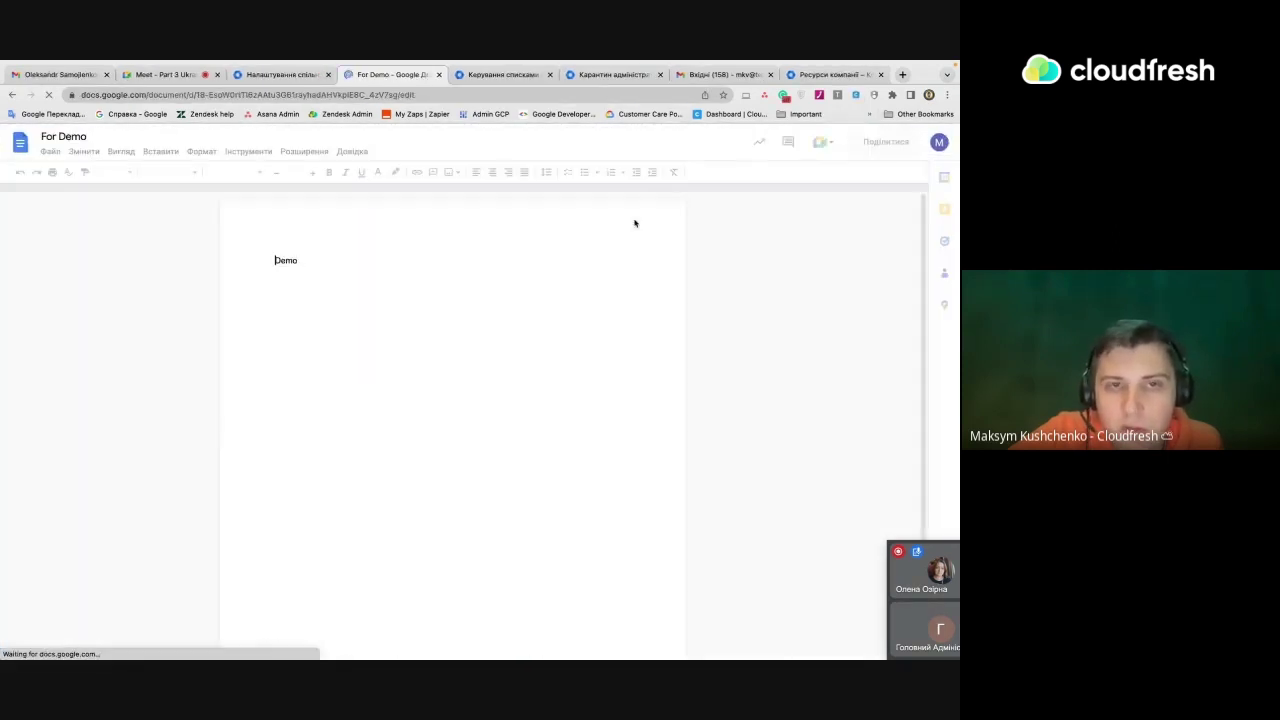
left_click(861, 143)
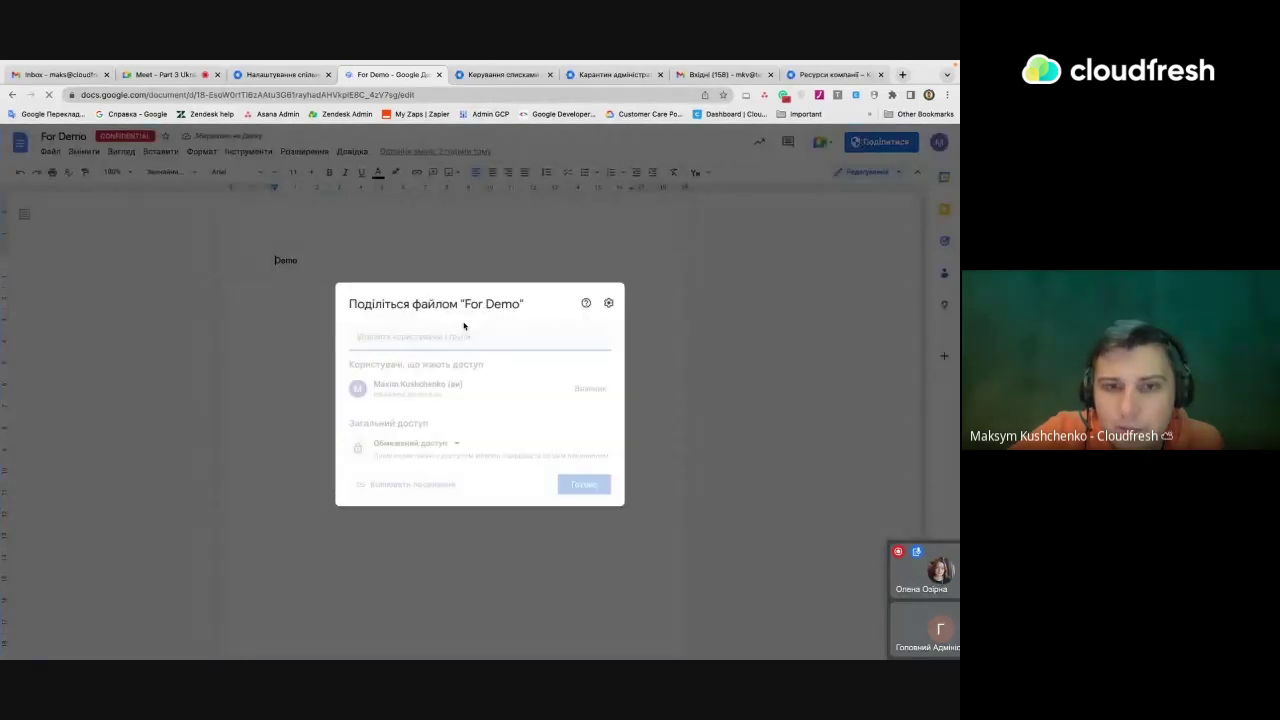
left_click(425, 442)
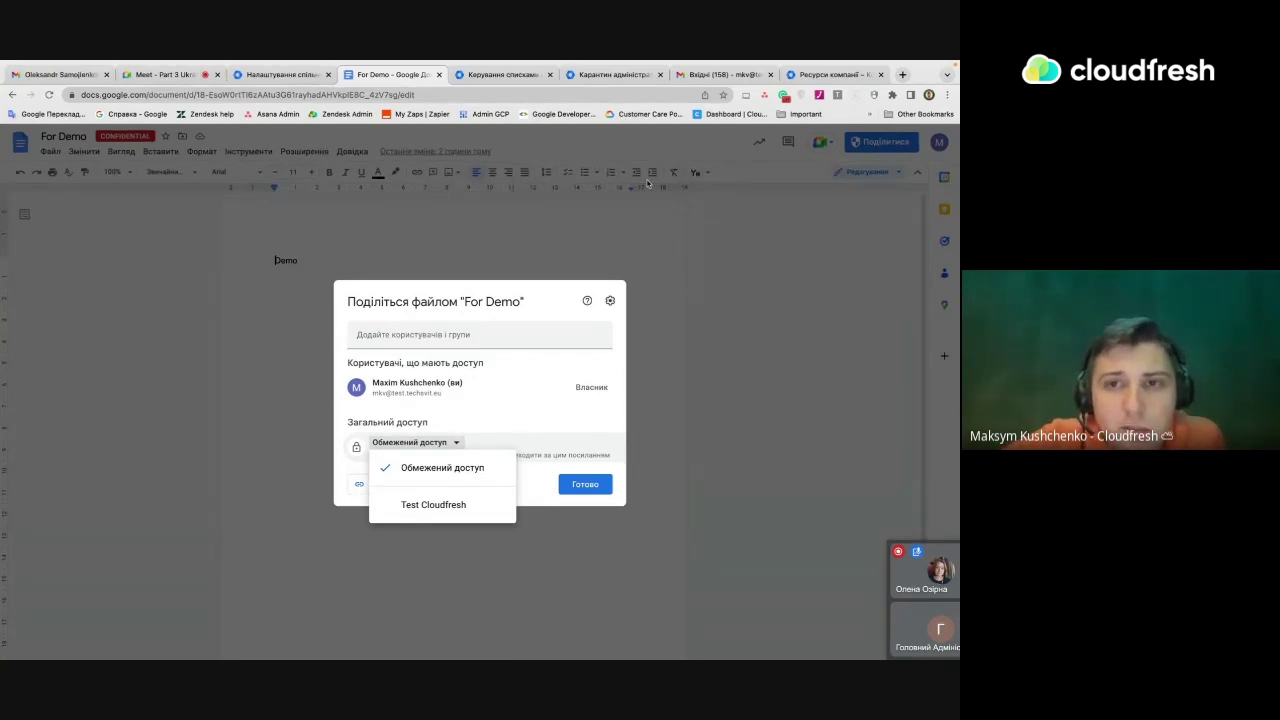
left_click(648, 183)
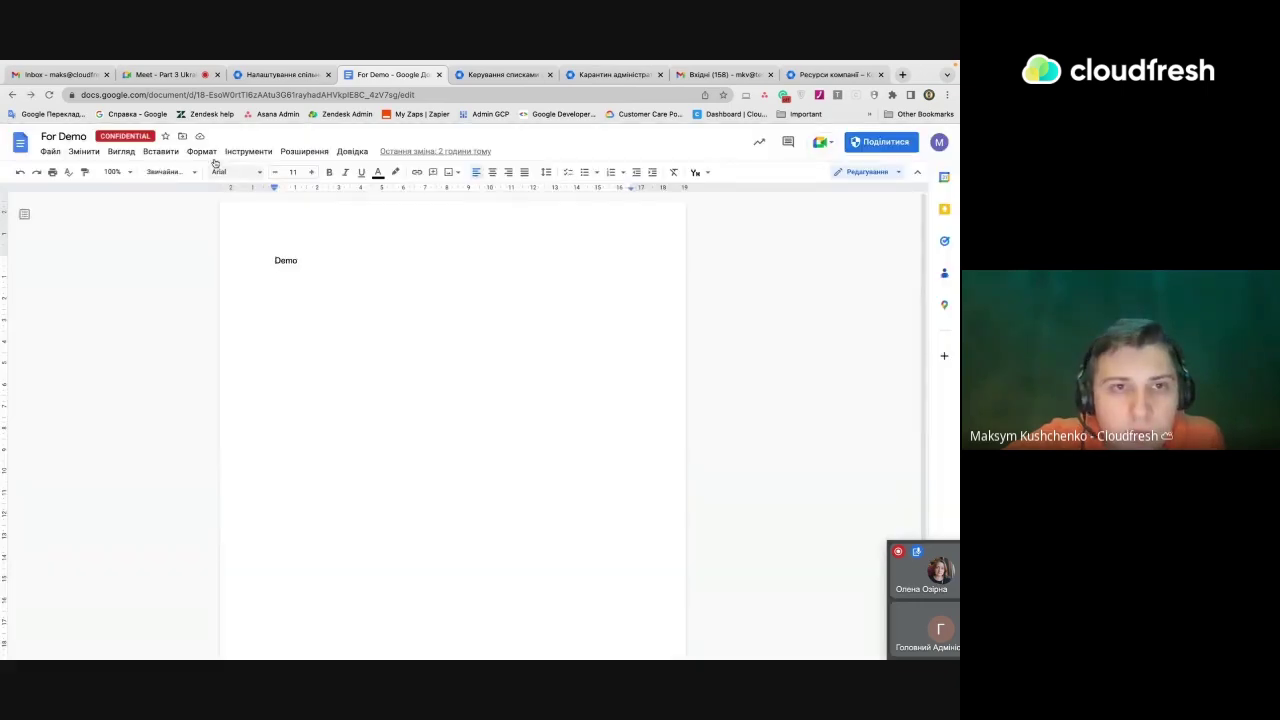
left_click(282, 75)
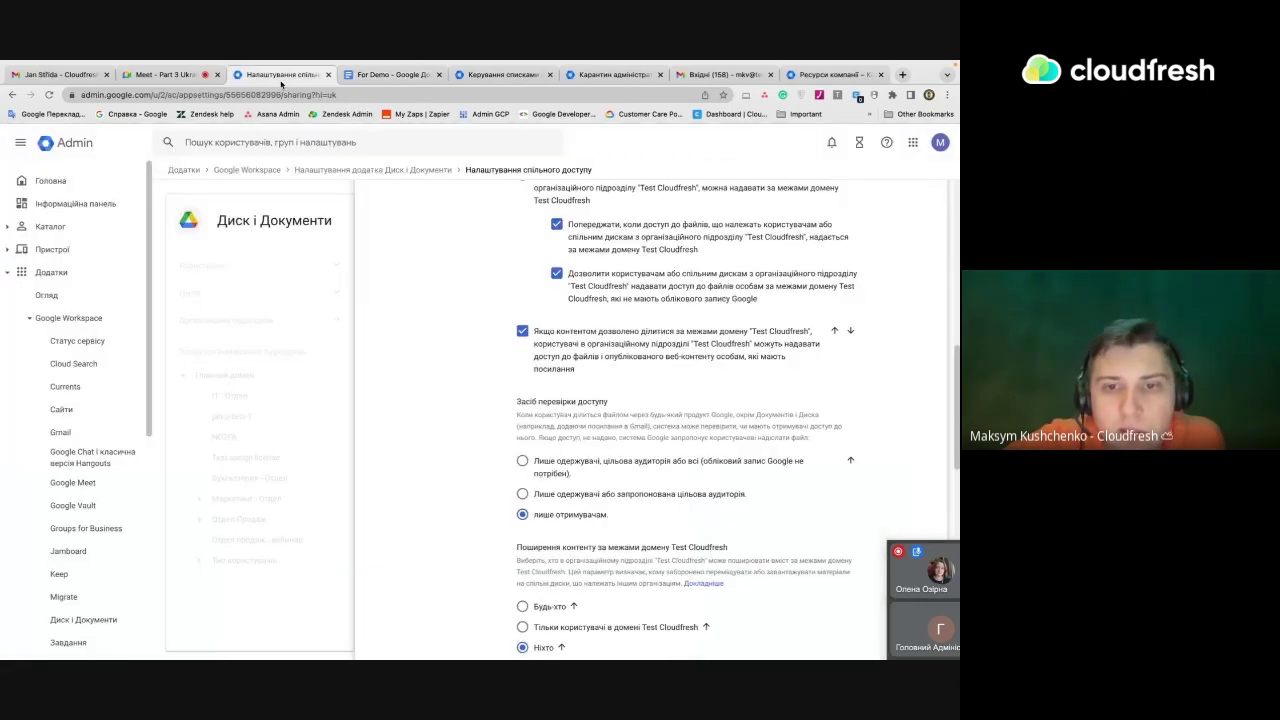
- Discard the unsaved 'nobody' external-distribution change, keeping it at anyone
scroll(563, 363, "up", 1)
scroll(563, 363, "down", 5)
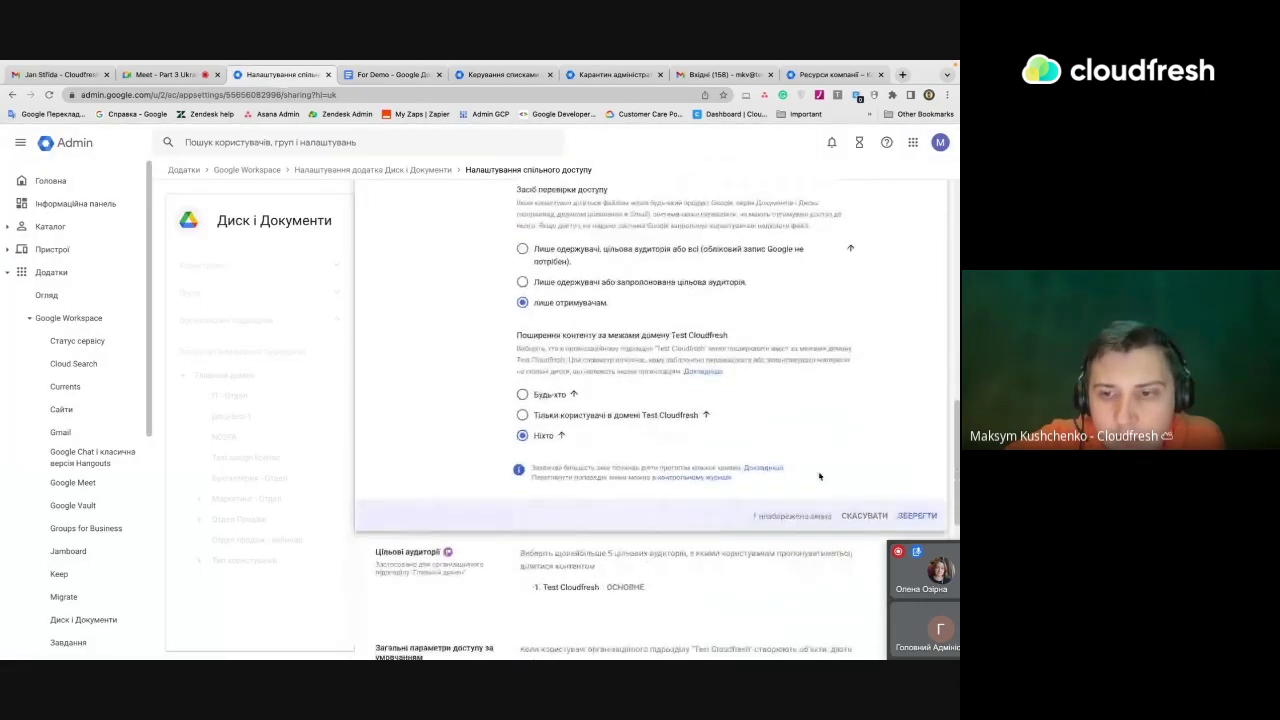
left_click(870, 518)
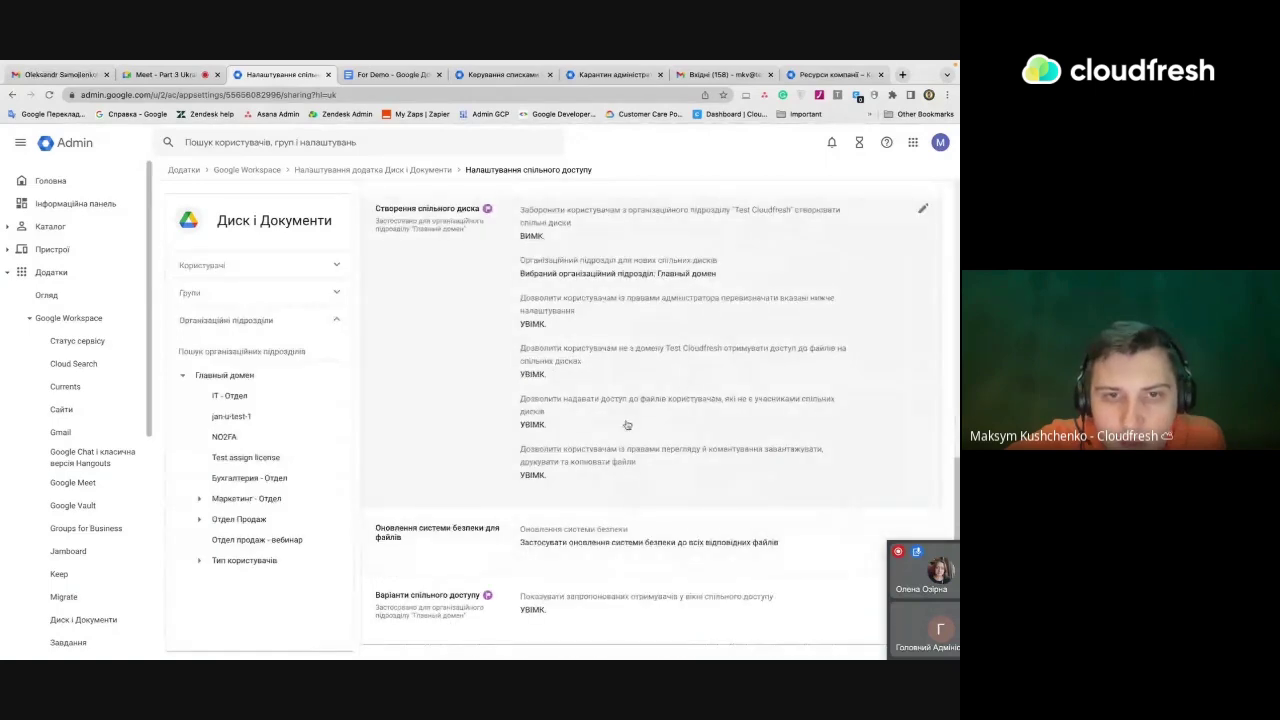
- Expand the Target audiences settings, which list Test Cloudfresh
scroll(628, 426, "up", 4)
scroll(615, 362, "up", 1)
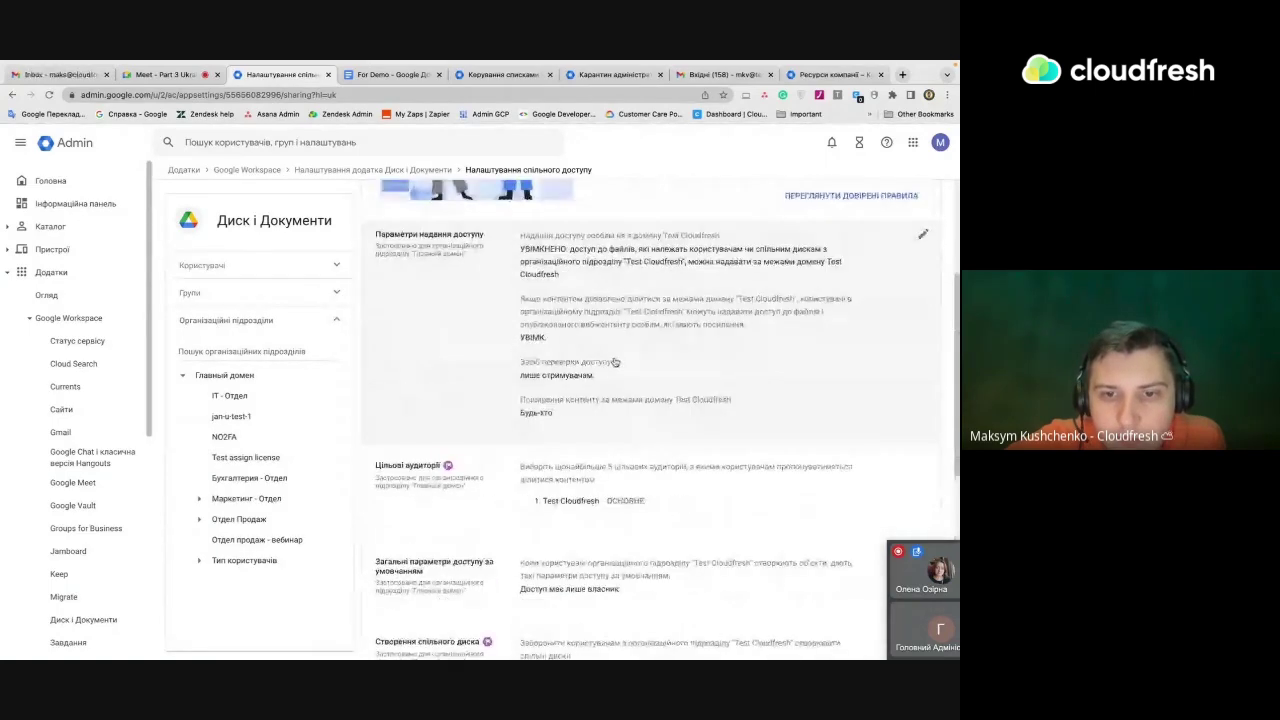
scroll(614, 390, "down", 2)
left_click(614, 393)
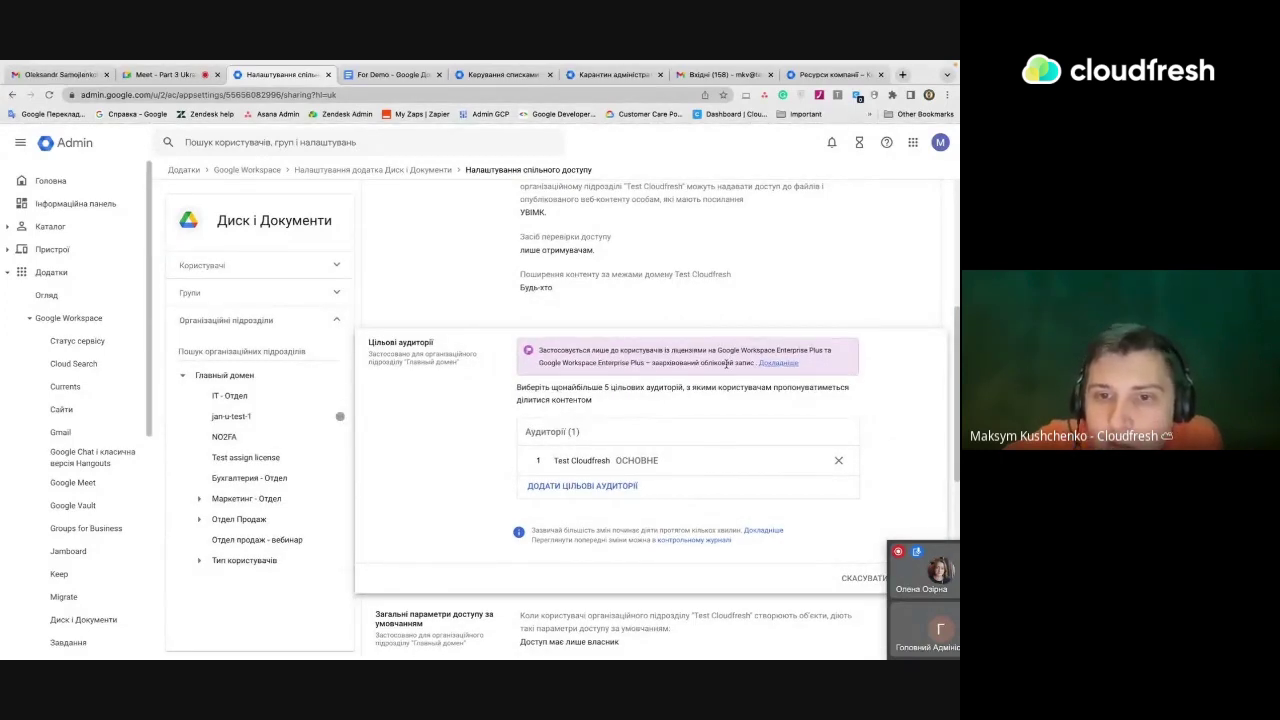
triple_click(614, 363)
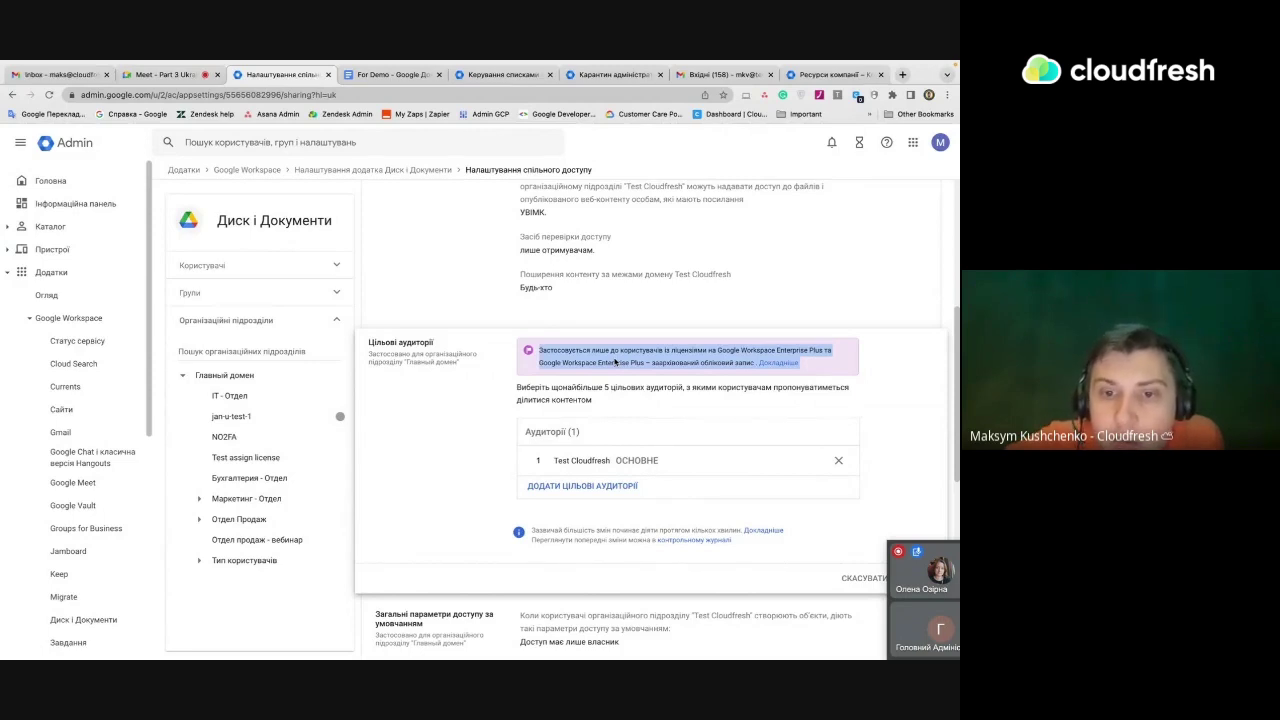
scroll(789, 316, "down", 1)
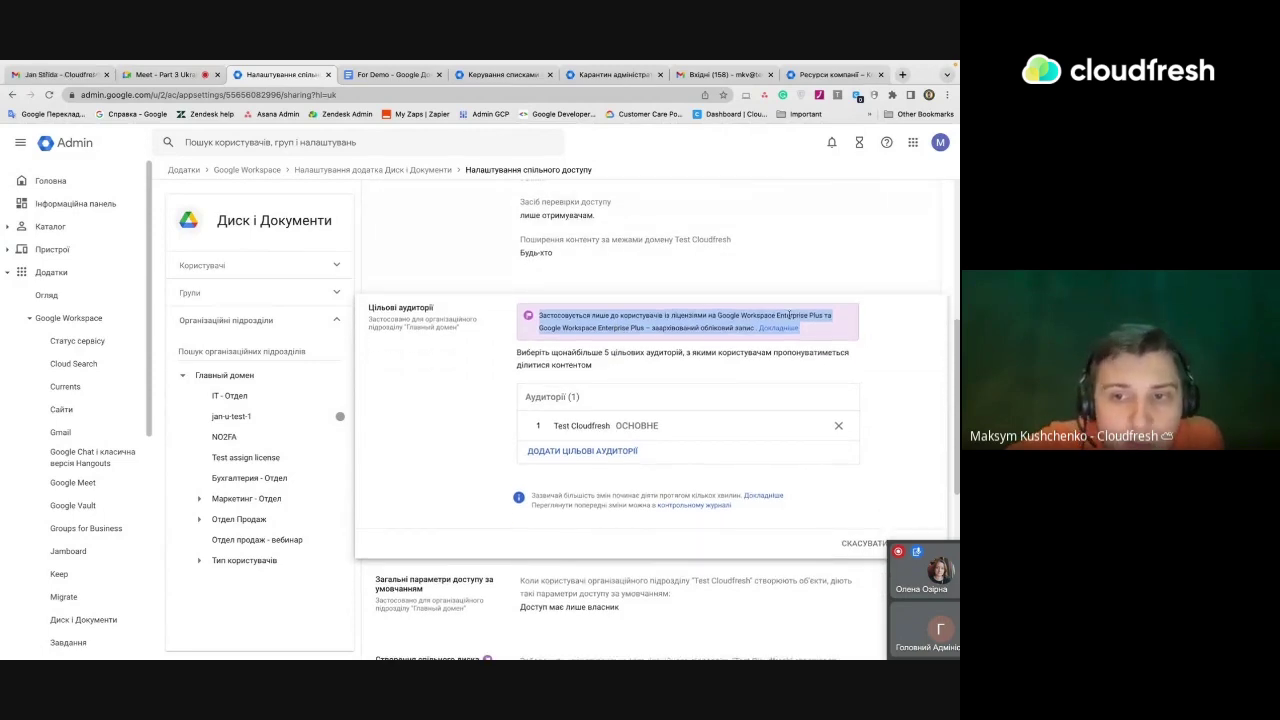
scroll(789, 316, "down", 5)
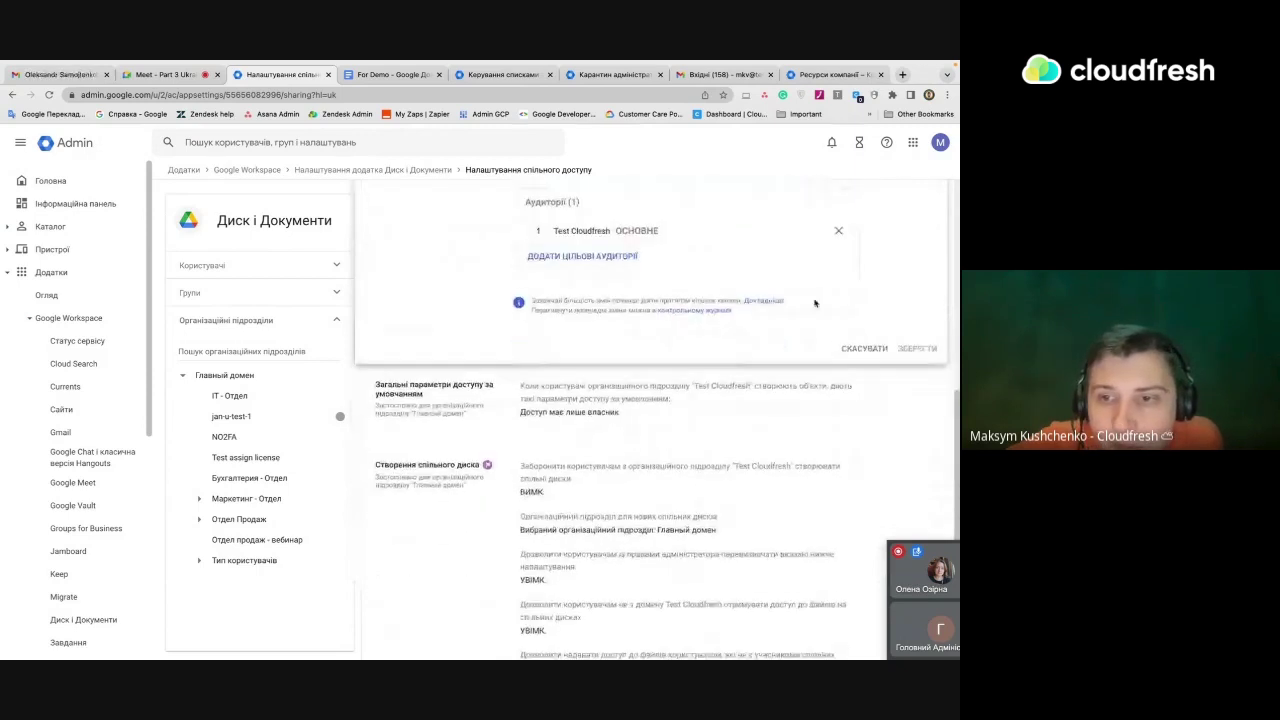
scroll(697, 323, "up", 2)
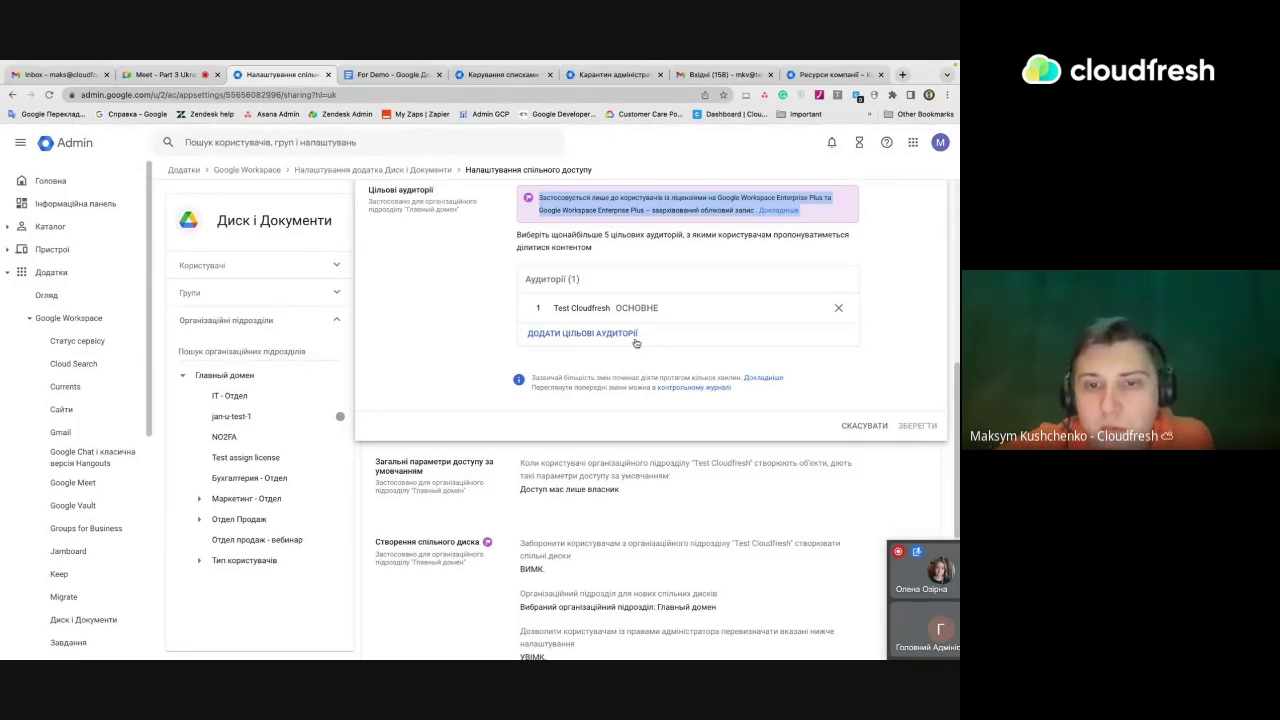
mouse_move(594, 62)
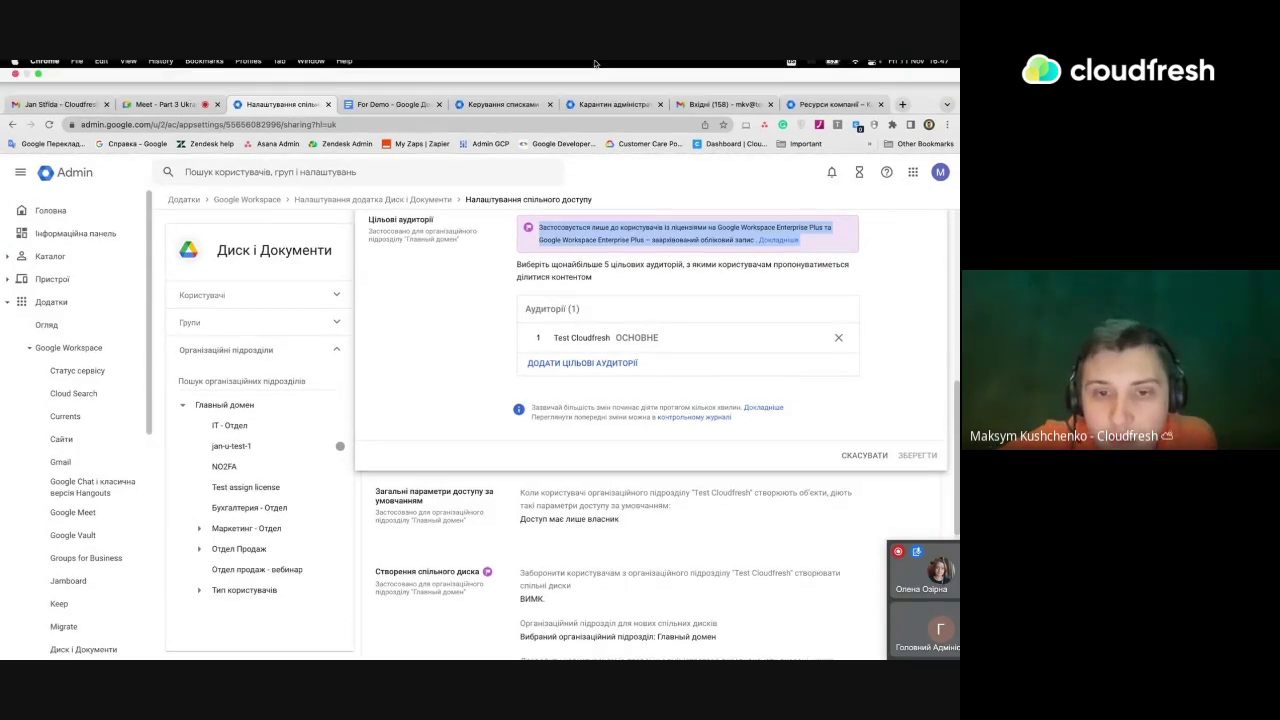
scroll(662, 436, "down", 2)
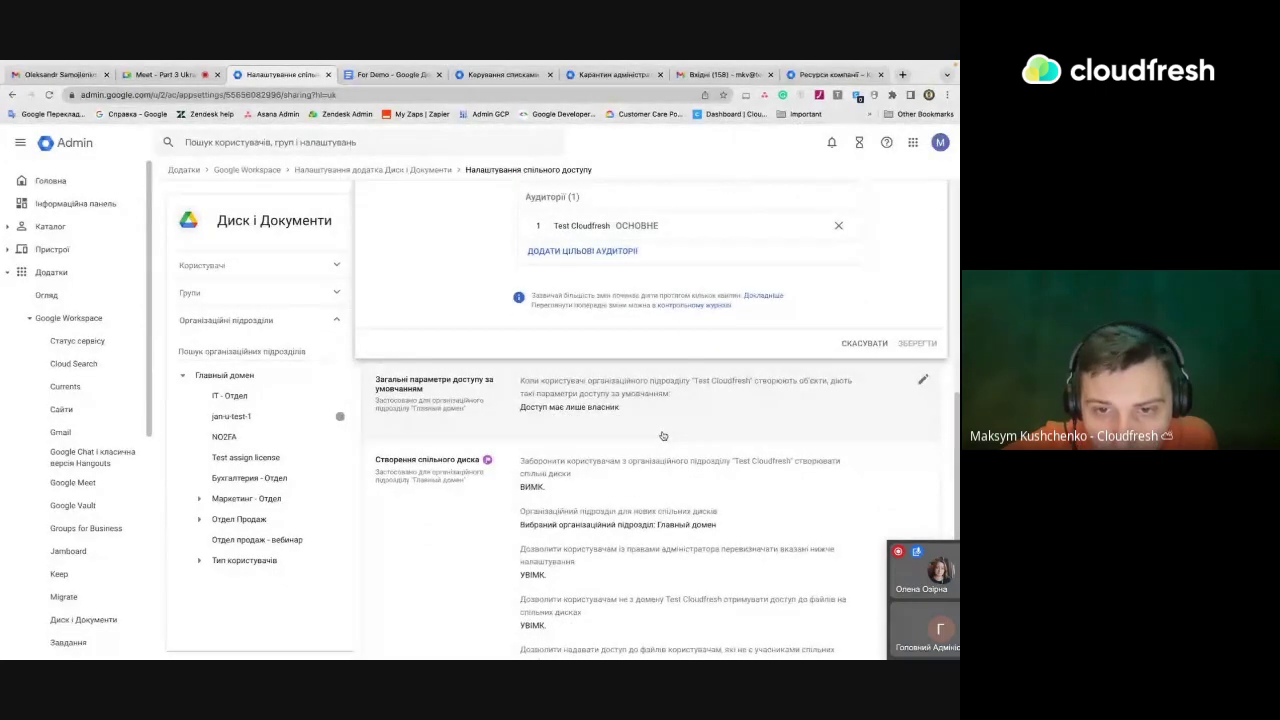
scroll(662, 436, "down", 3)
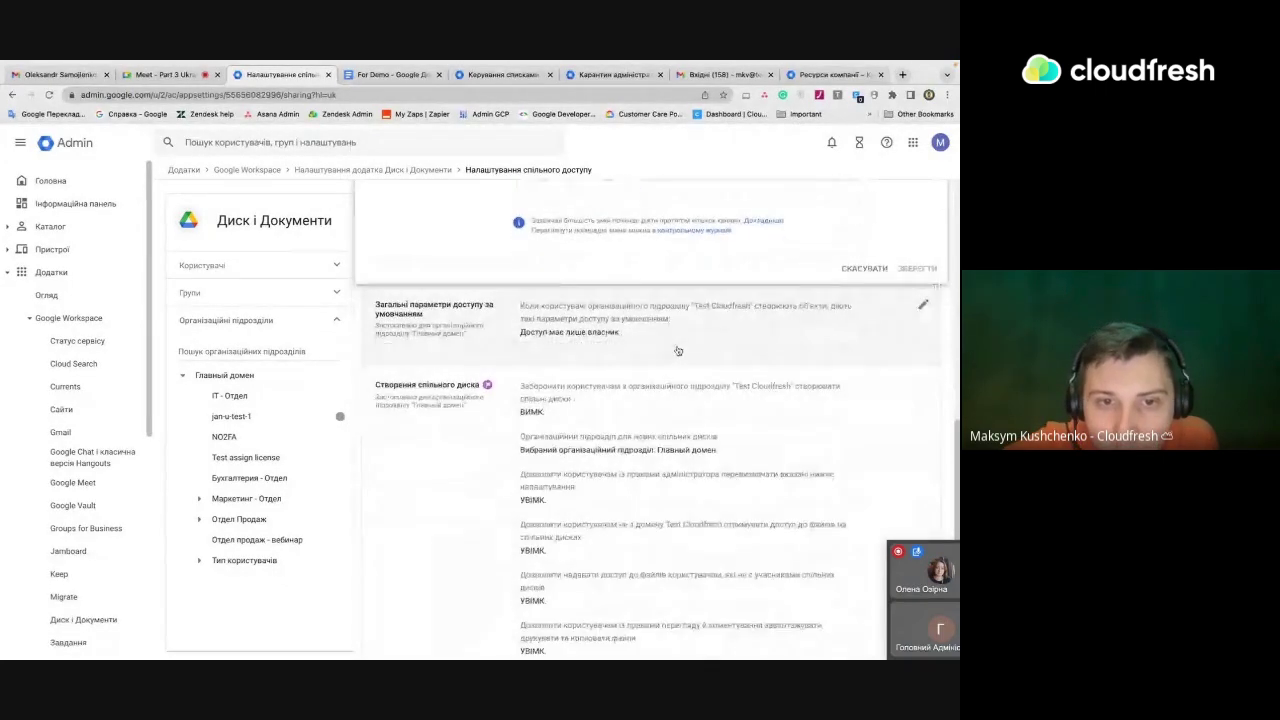
- Review the Shared drive creation options without changing them
left_click(605, 385)
scroll(605, 385, "down", 1)
scroll(605, 385, "up", 5)
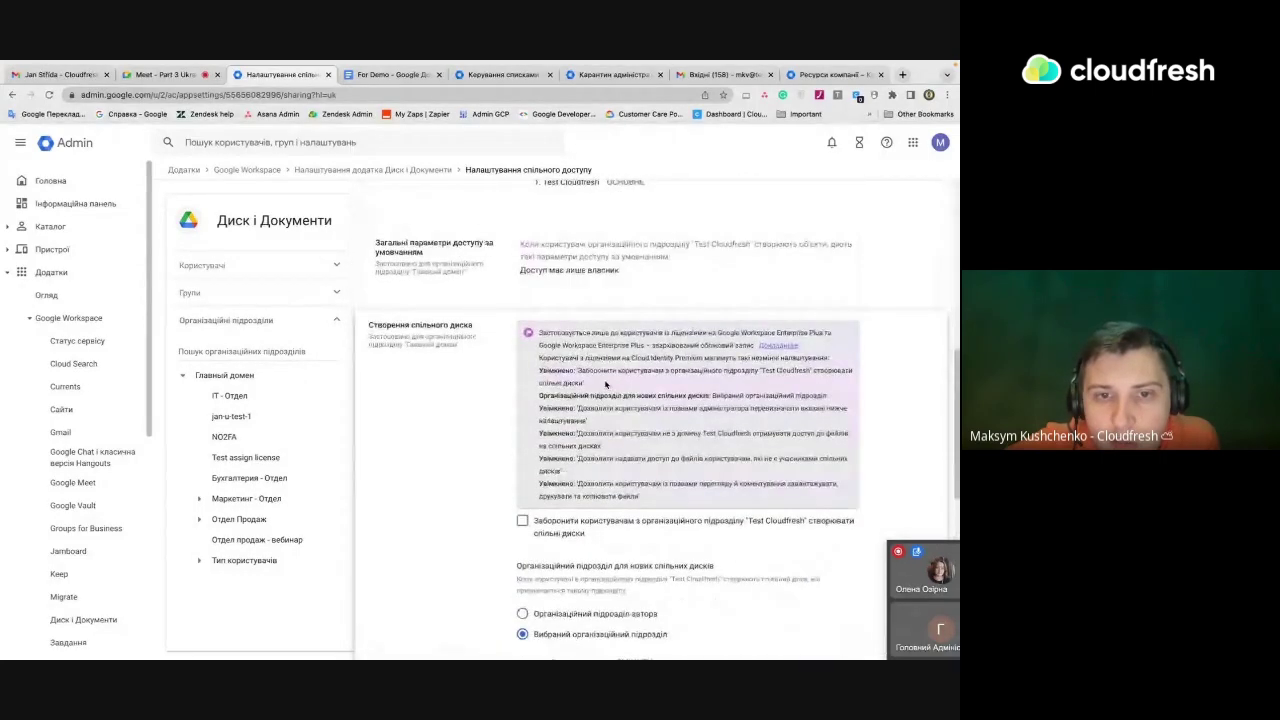
scroll(605, 385, "down", 4)
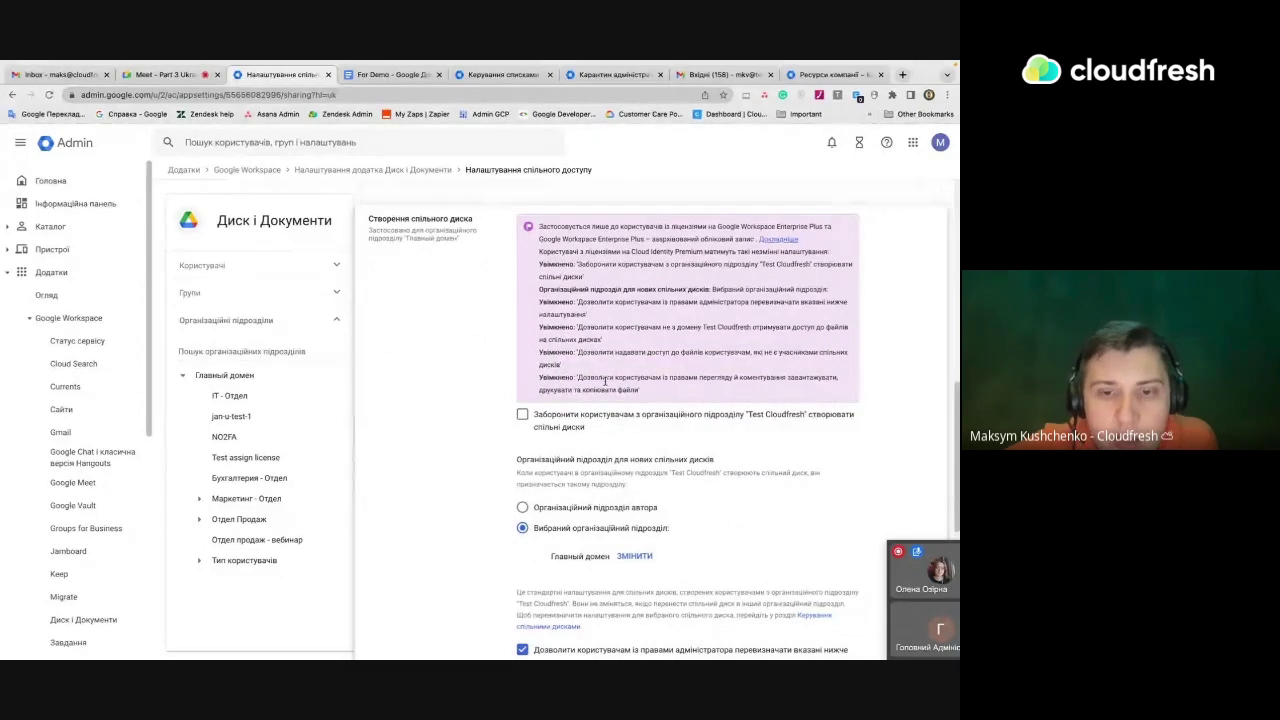
scroll(605, 382, "down", 3)
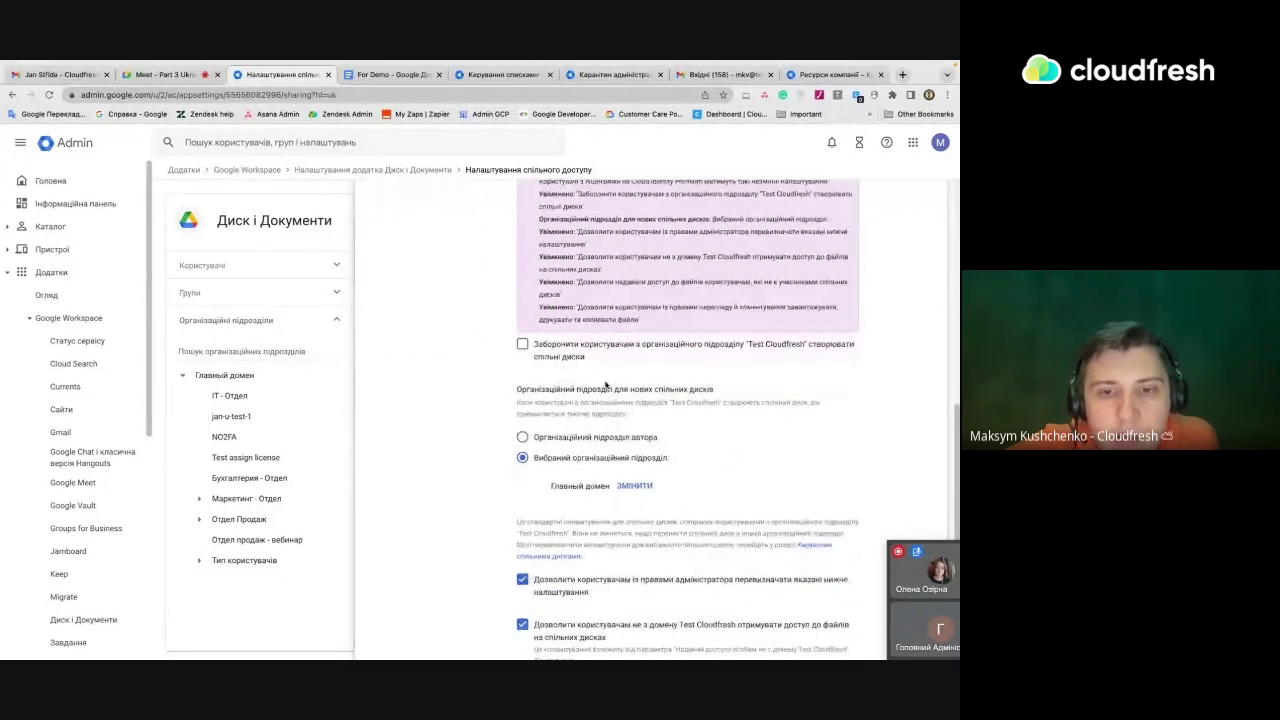
scroll(605, 384, "up", 5)
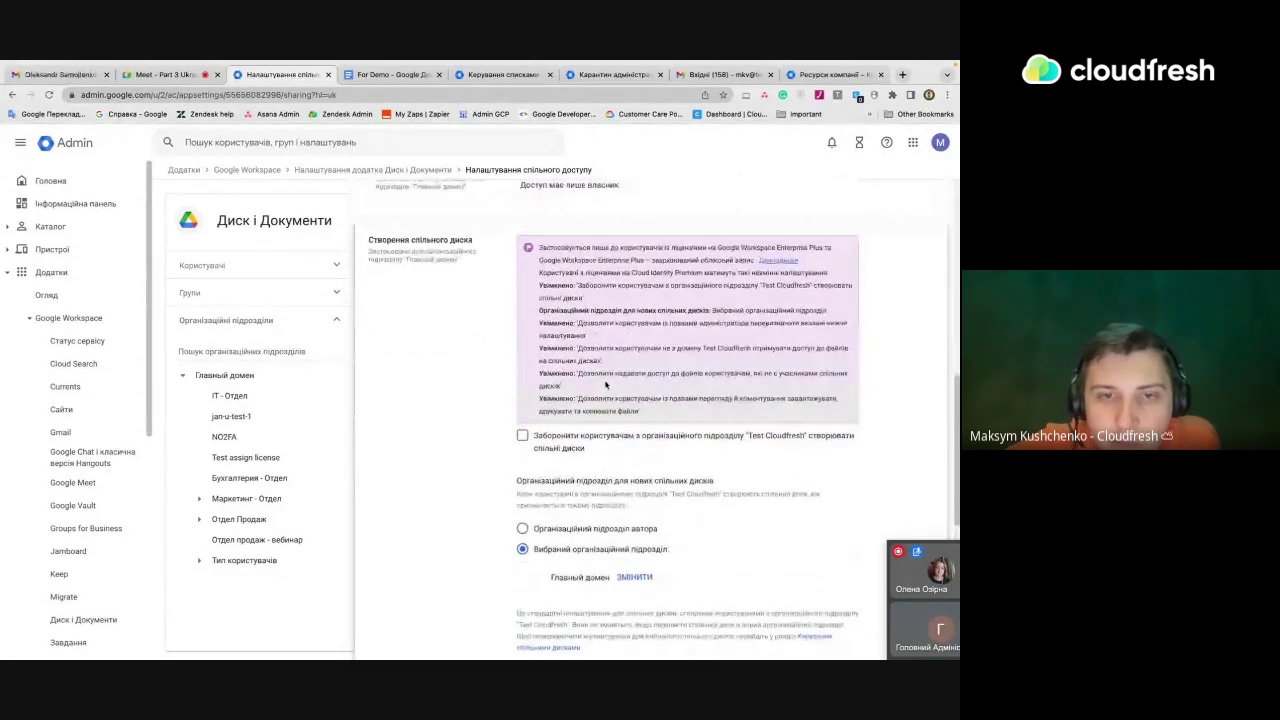
scroll(605, 381, "down", 2)
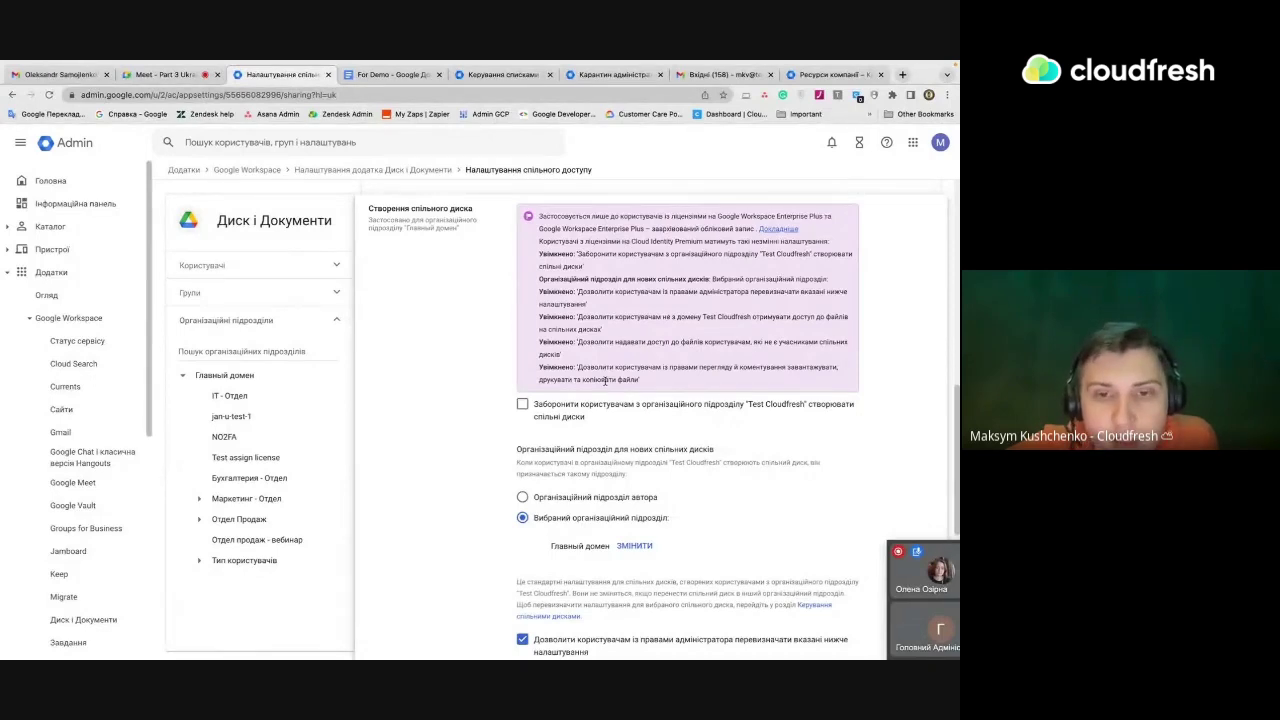
- Open the Security update for files settings for editing
scroll(605, 381, "down", 1)
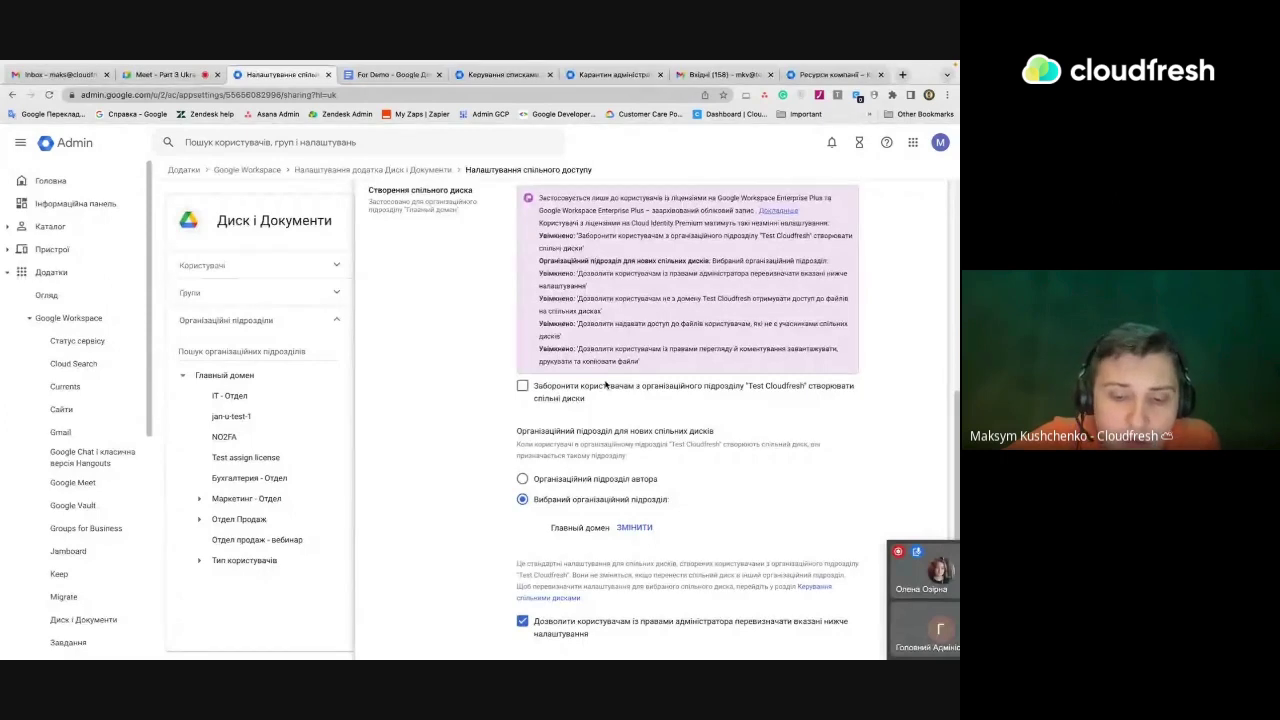
scroll(605, 385, "down", 3)
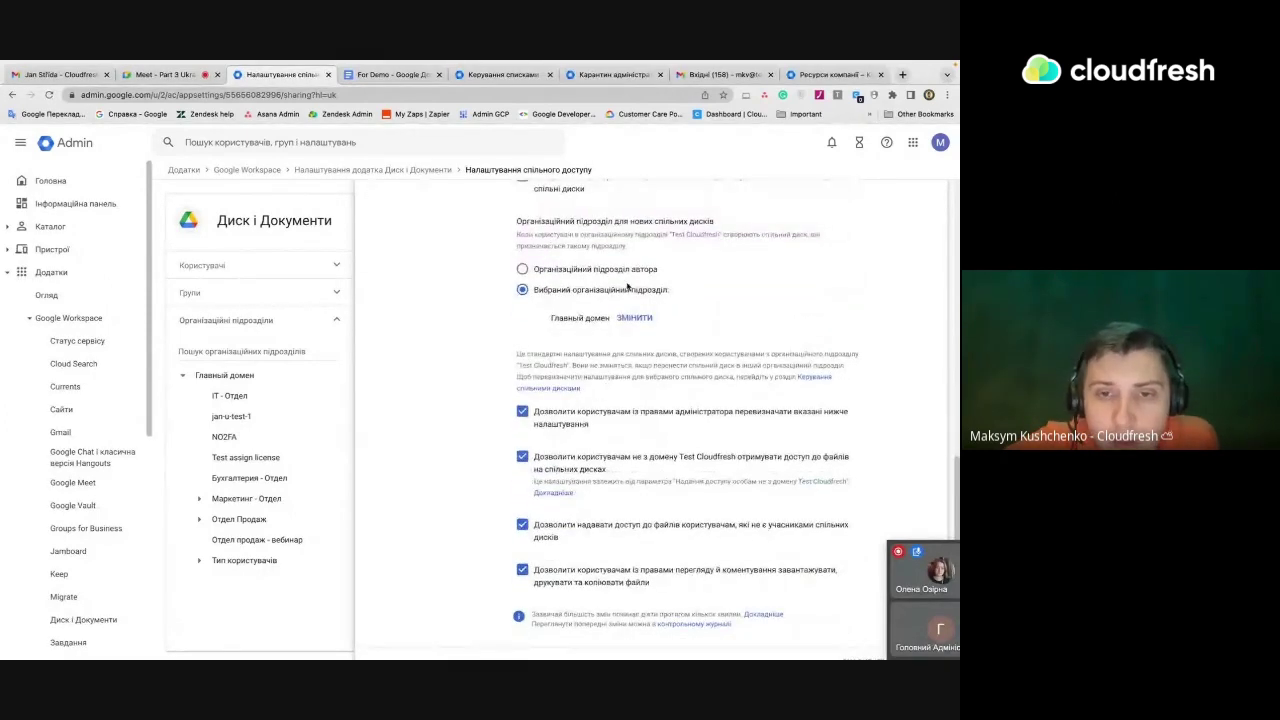
scroll(628, 290, "down", 1)
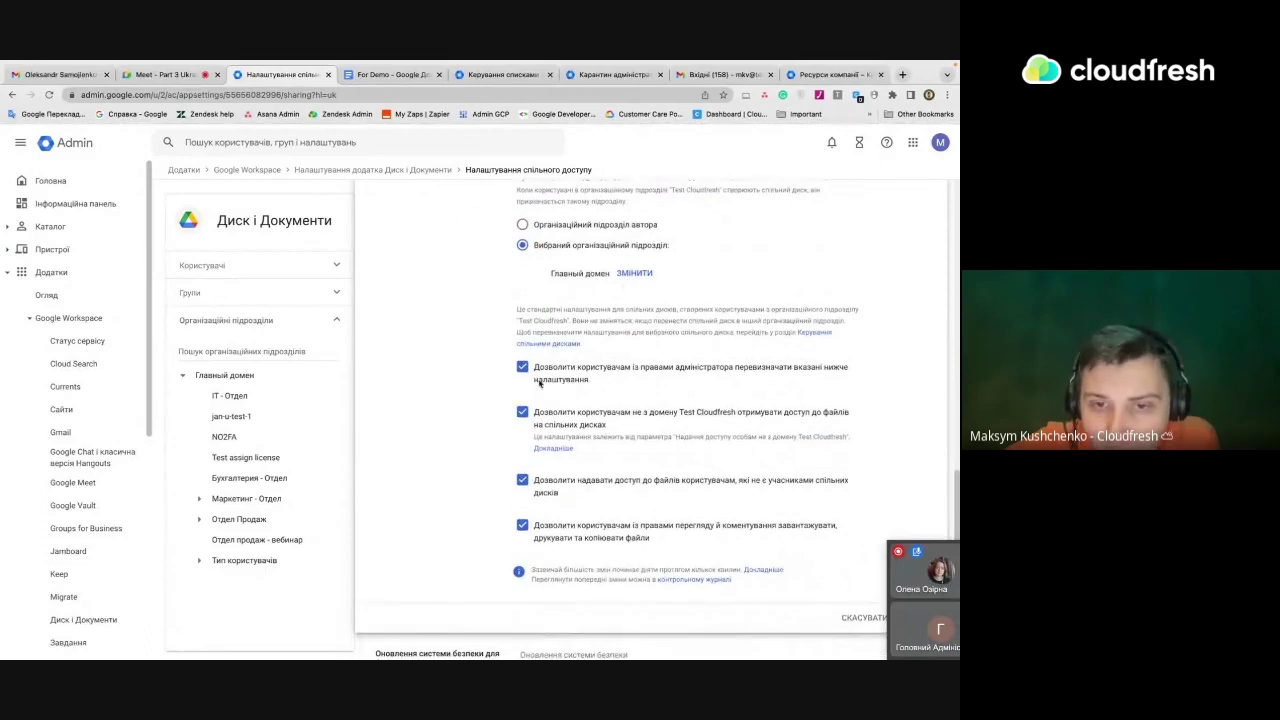
scroll(684, 354, "down", 1)
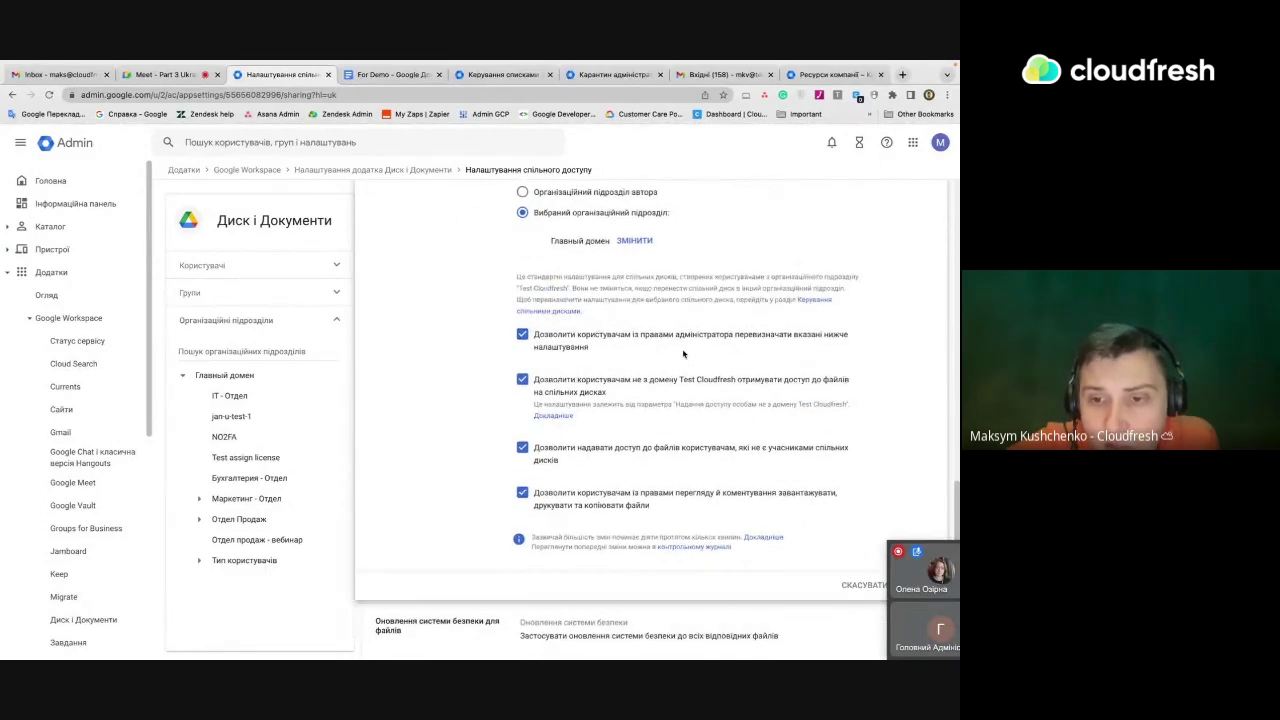
scroll(684, 354, "down", 1)
scroll(684, 354, "down", 1)
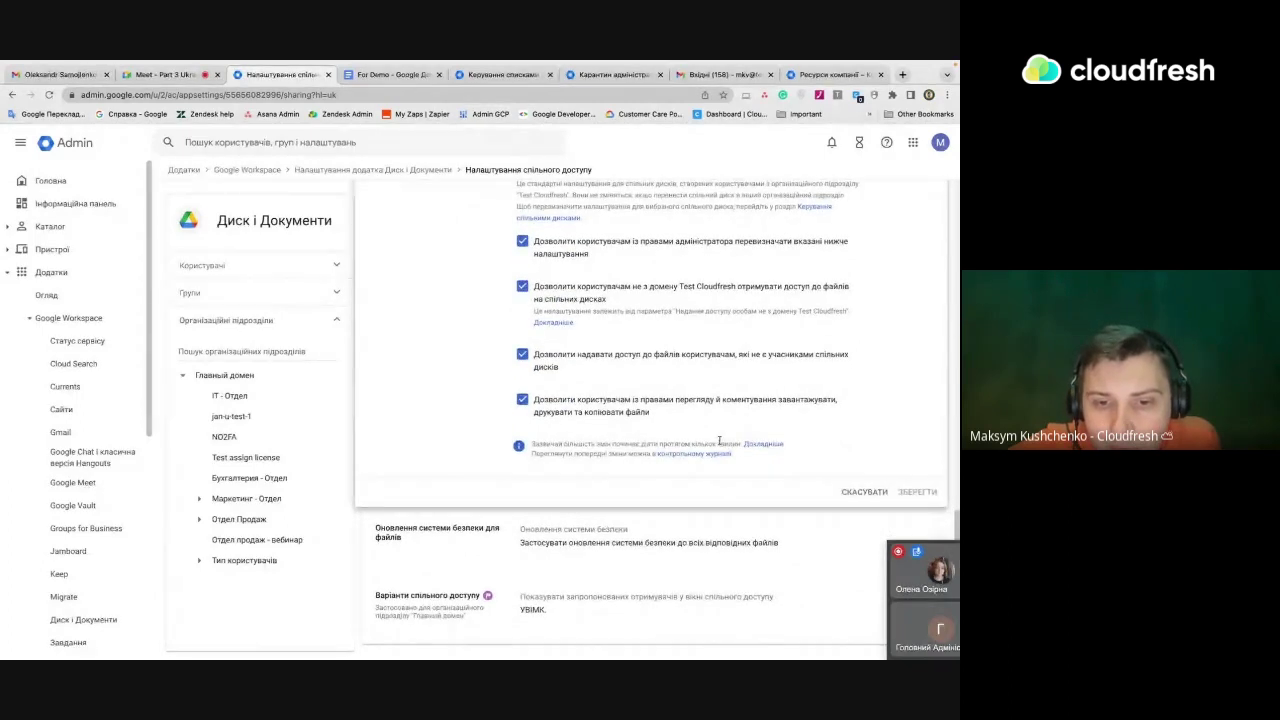
left_click(620, 535)
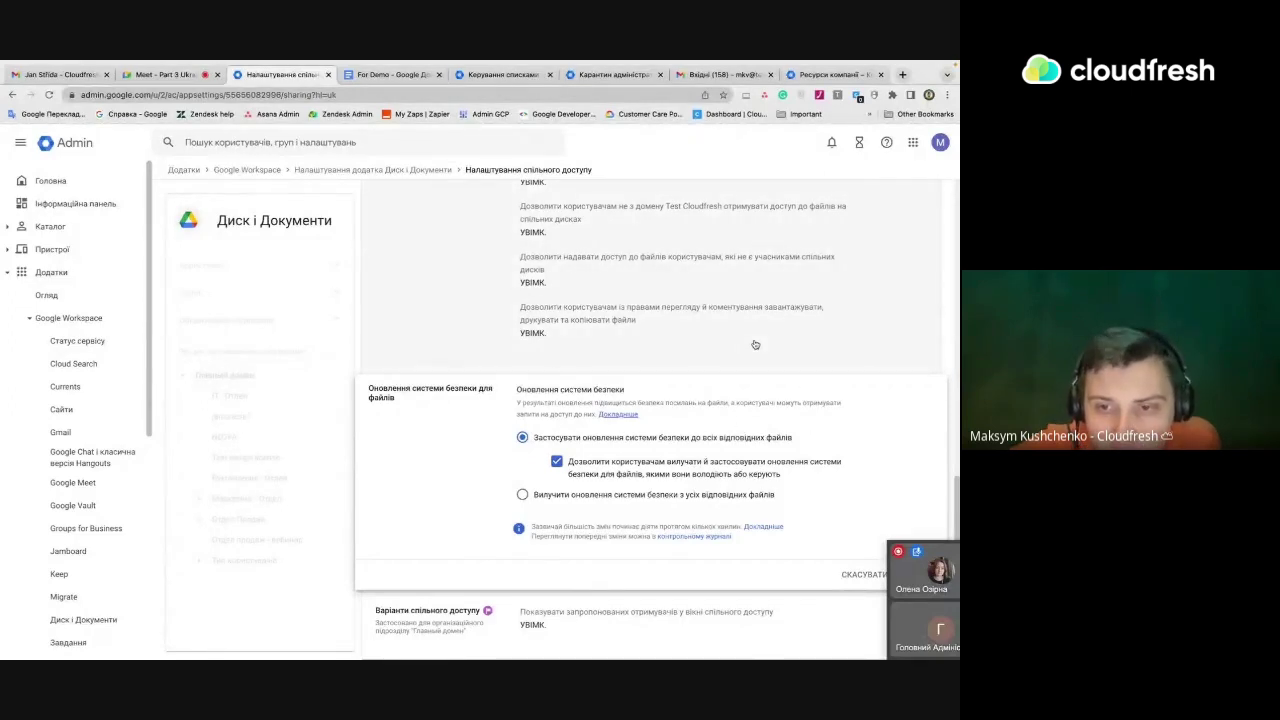
- Read the security update description and cancel, keeping updates applied to all affected files
left_click_drag(516, 404, 757, 420)
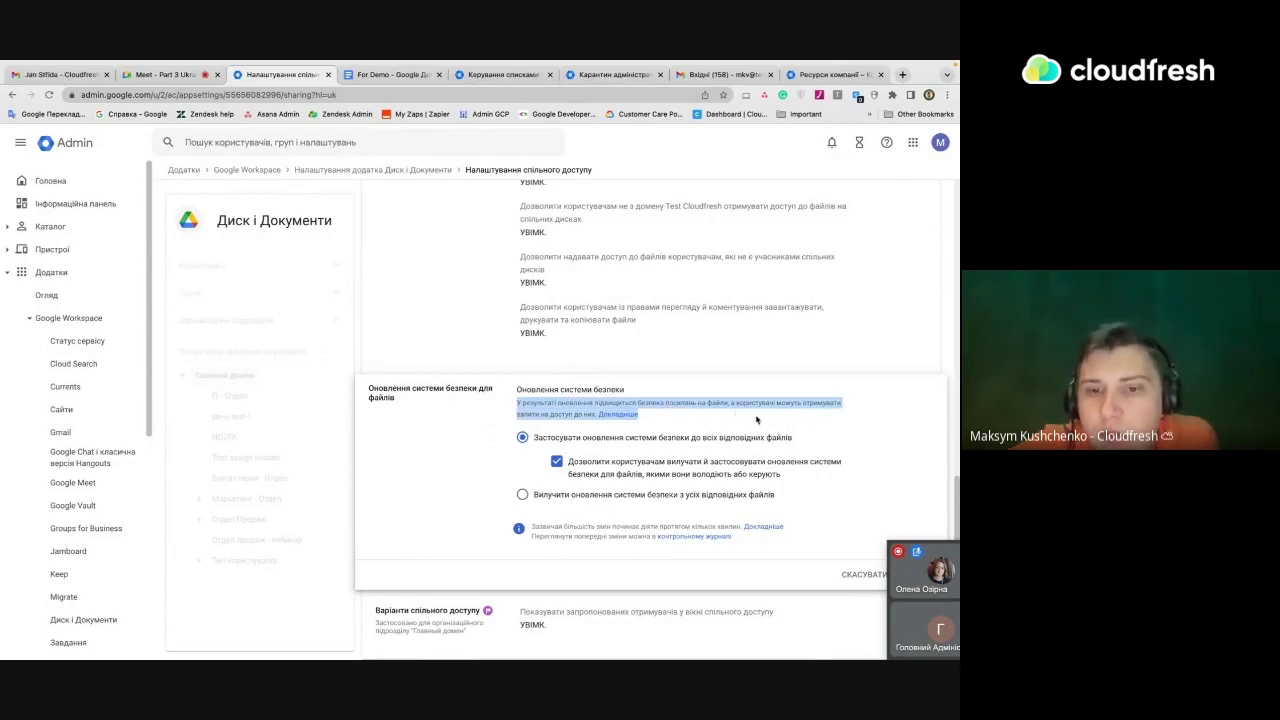
left_click(757, 420)
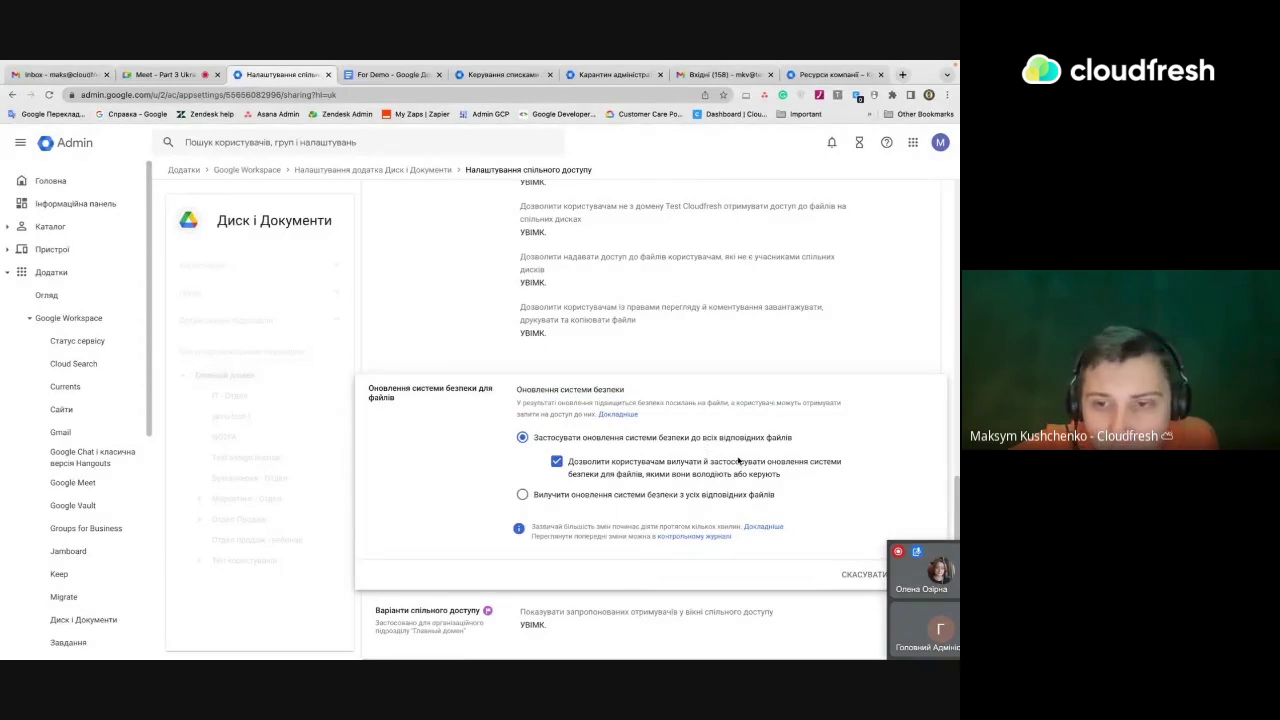
left_click_drag(584, 437, 800, 438)
left_click(818, 438)
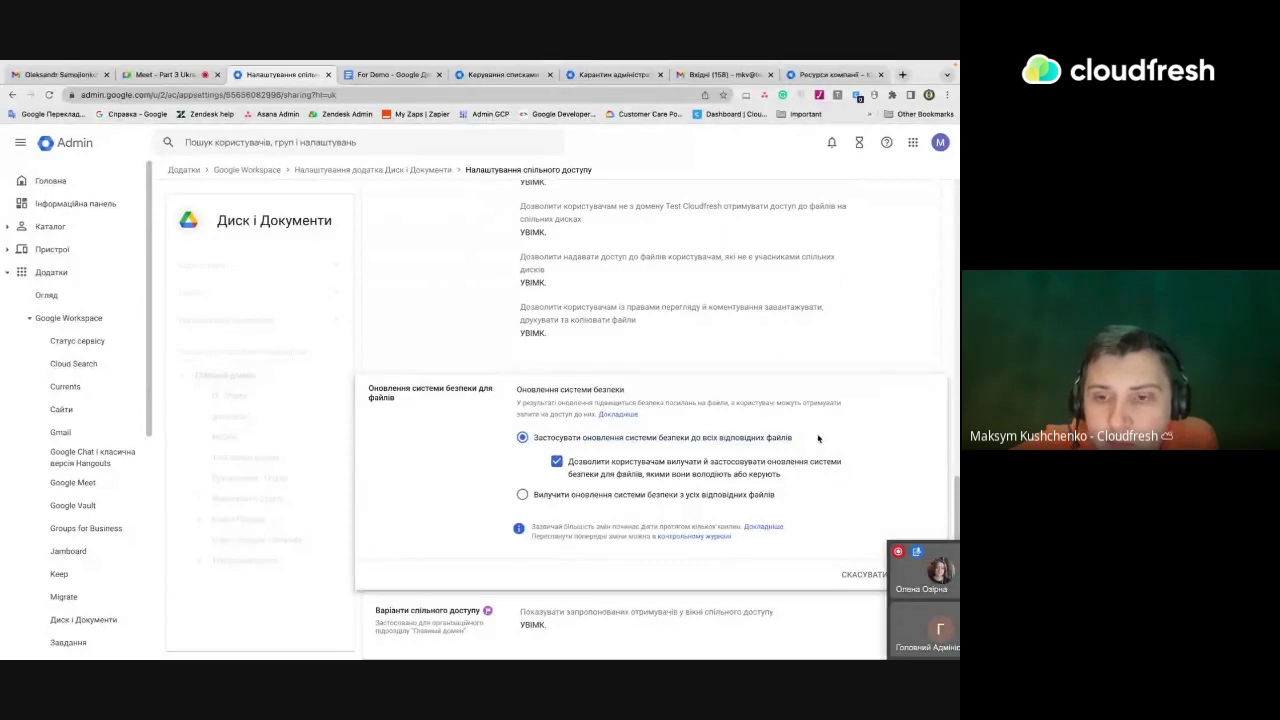
left_click(860, 575)
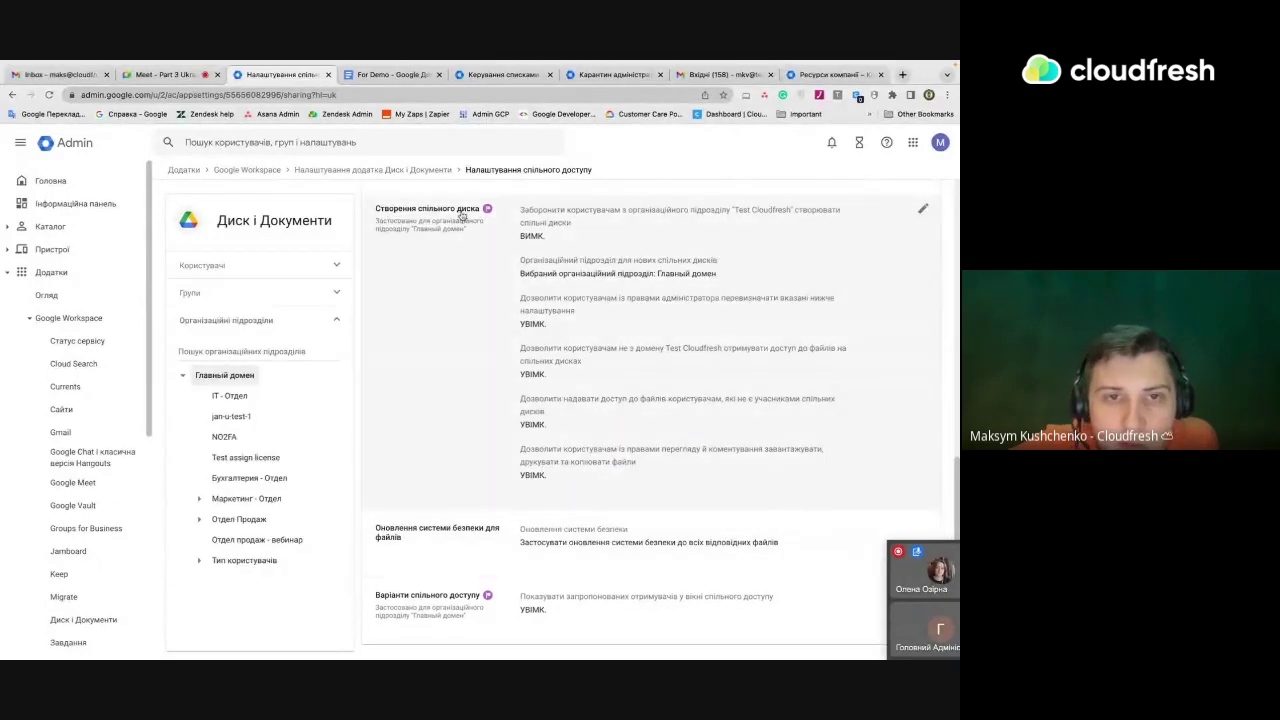
- Open Manage shared drives from Drive and Docs, listing ten drives like Content and Sales Dep
left_click(408, 170)
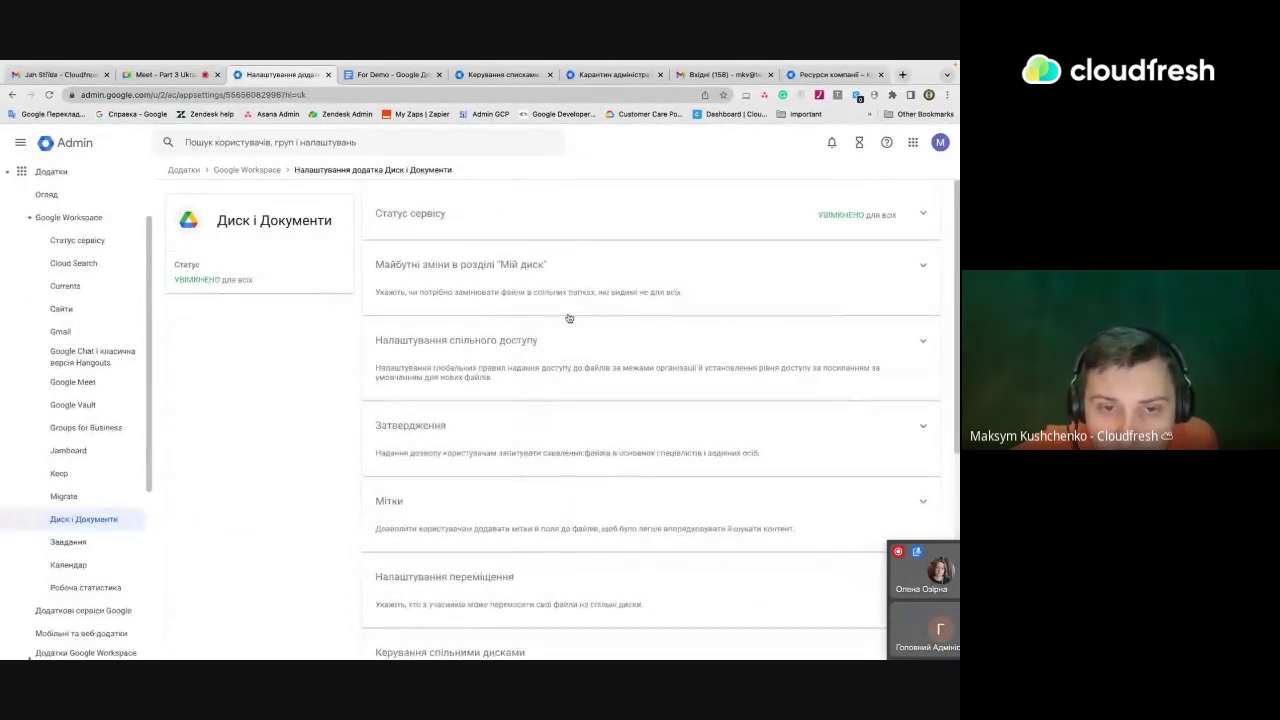
scroll(569, 318, "down", 2)
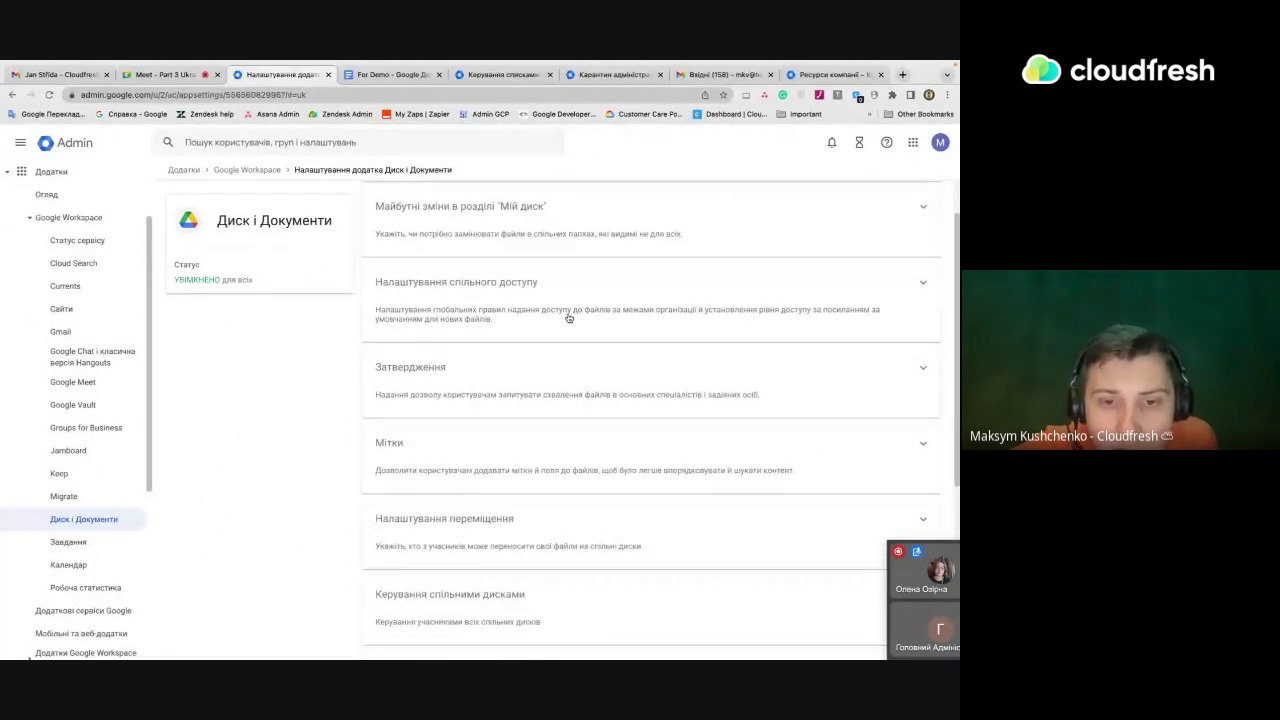
scroll(569, 318, "down", 4)
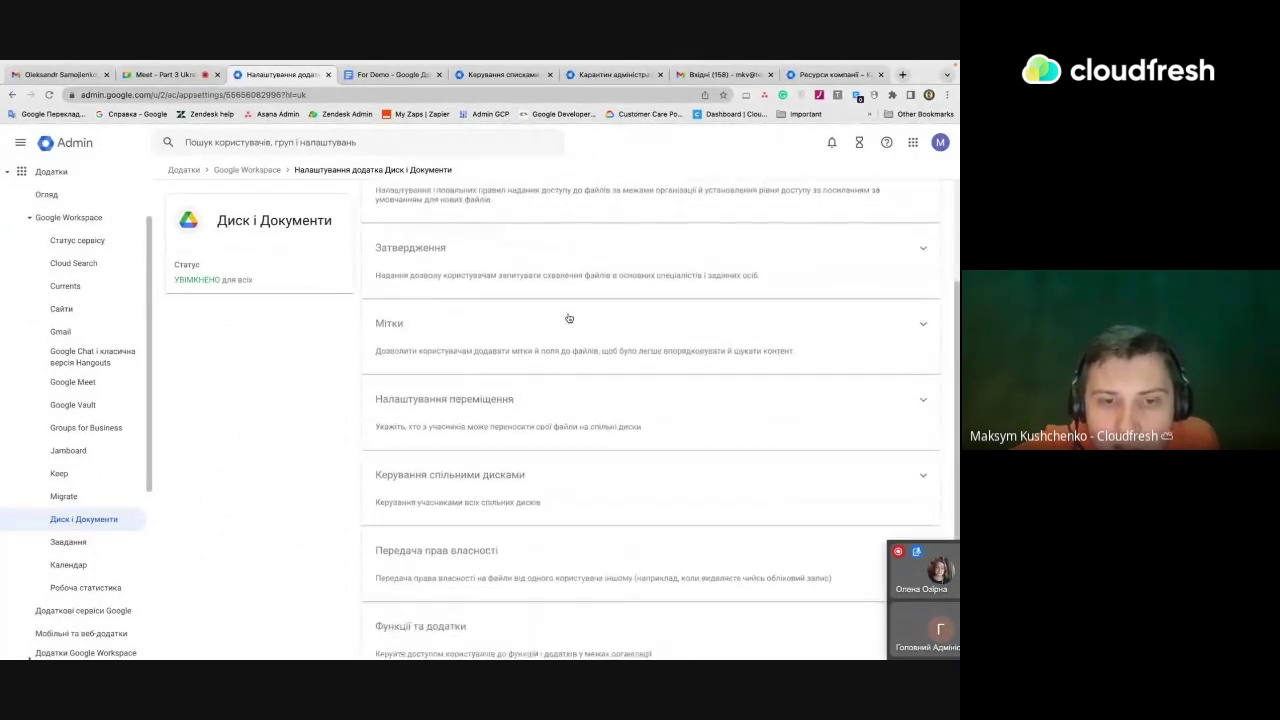
left_click(452, 480)
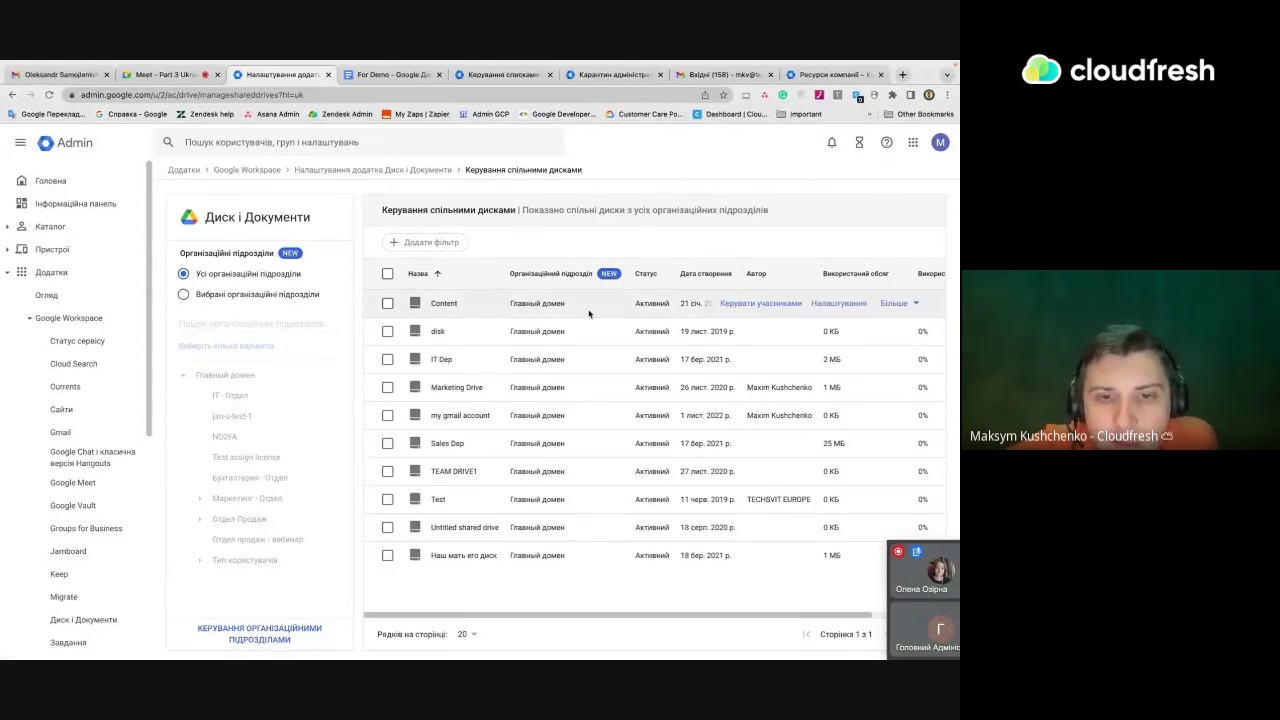
- Open Google Drive in a new tab and compare its shared drives with the Admin list
left_click(912, 142)
left_click(876, 240)
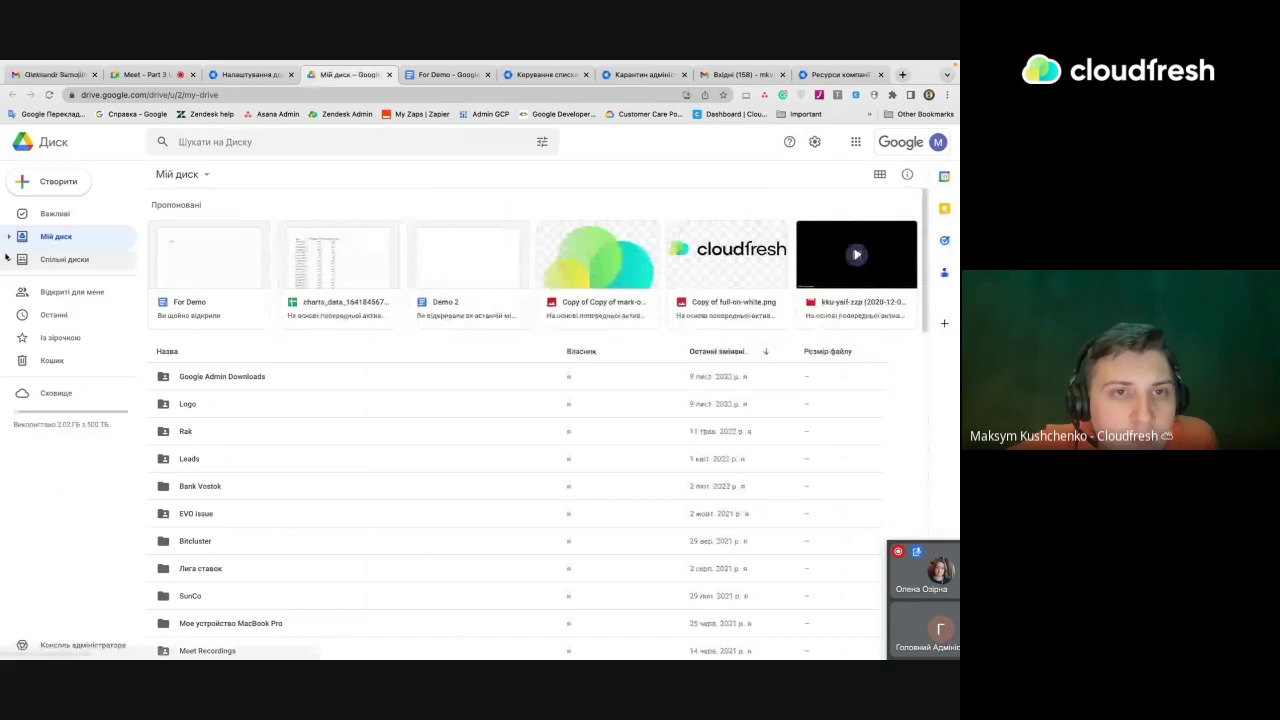
left_click(10, 259)
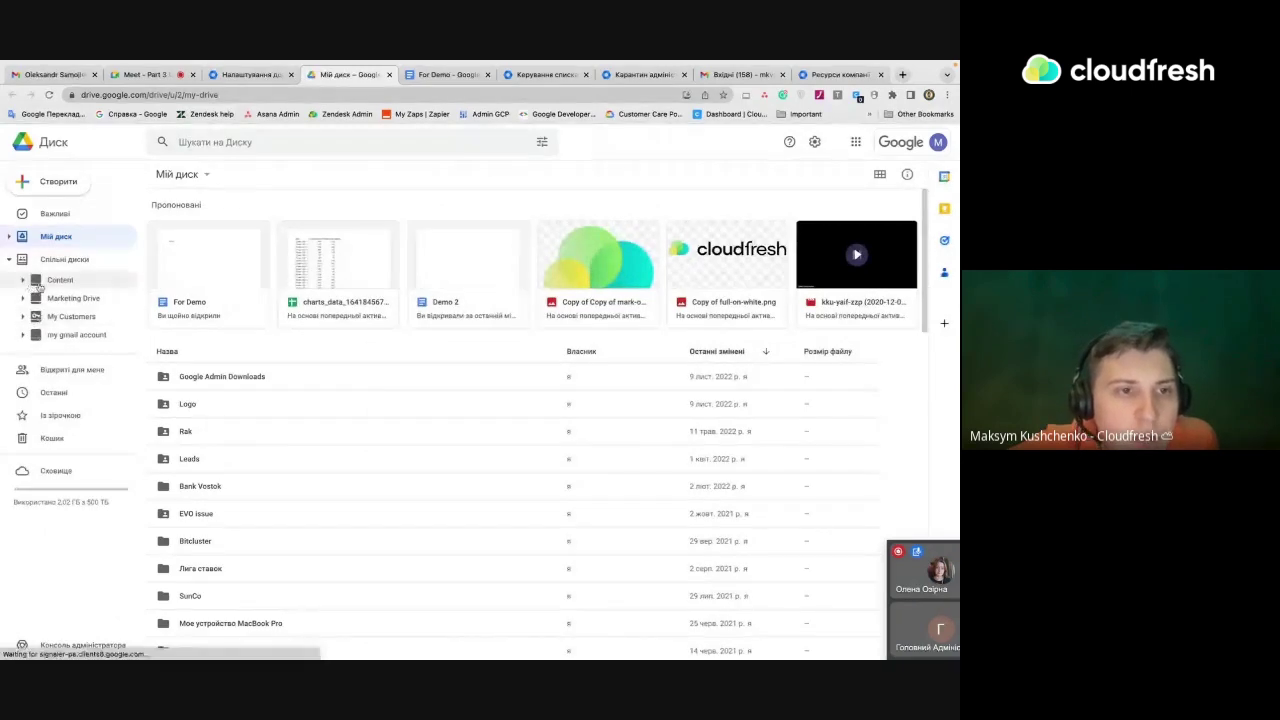
left_click(271, 77)
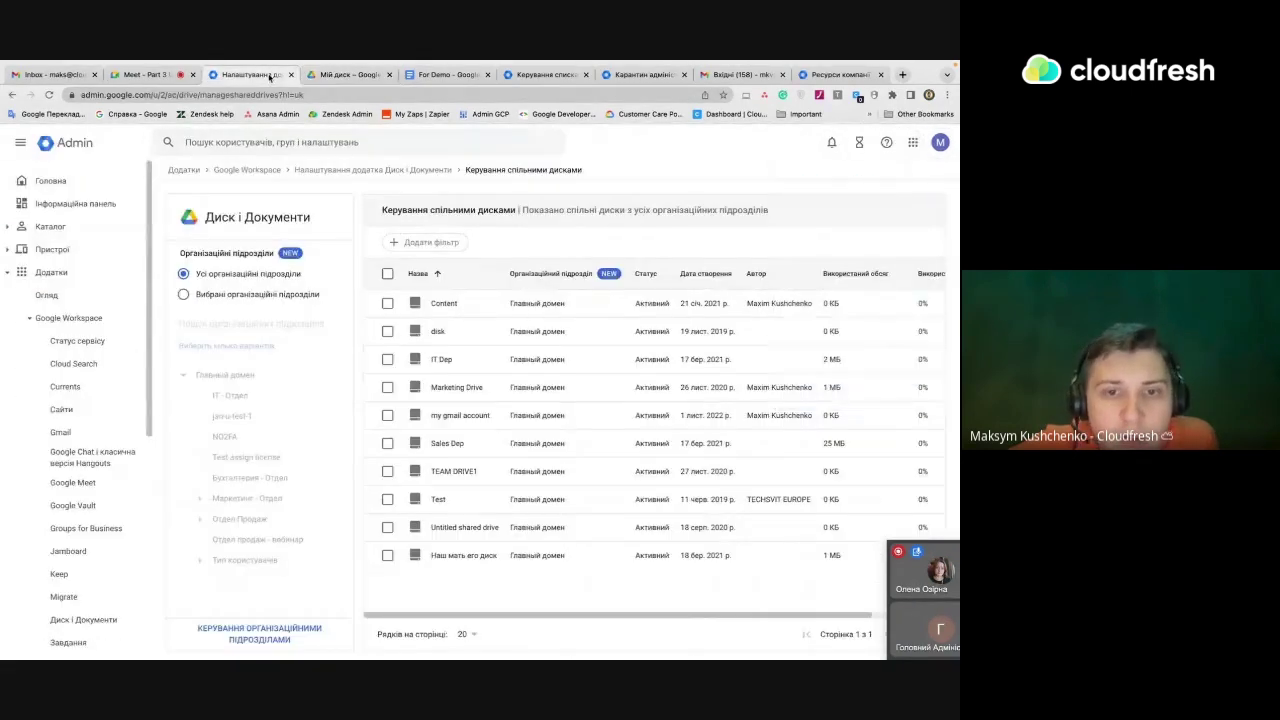
left_click(323, 72)
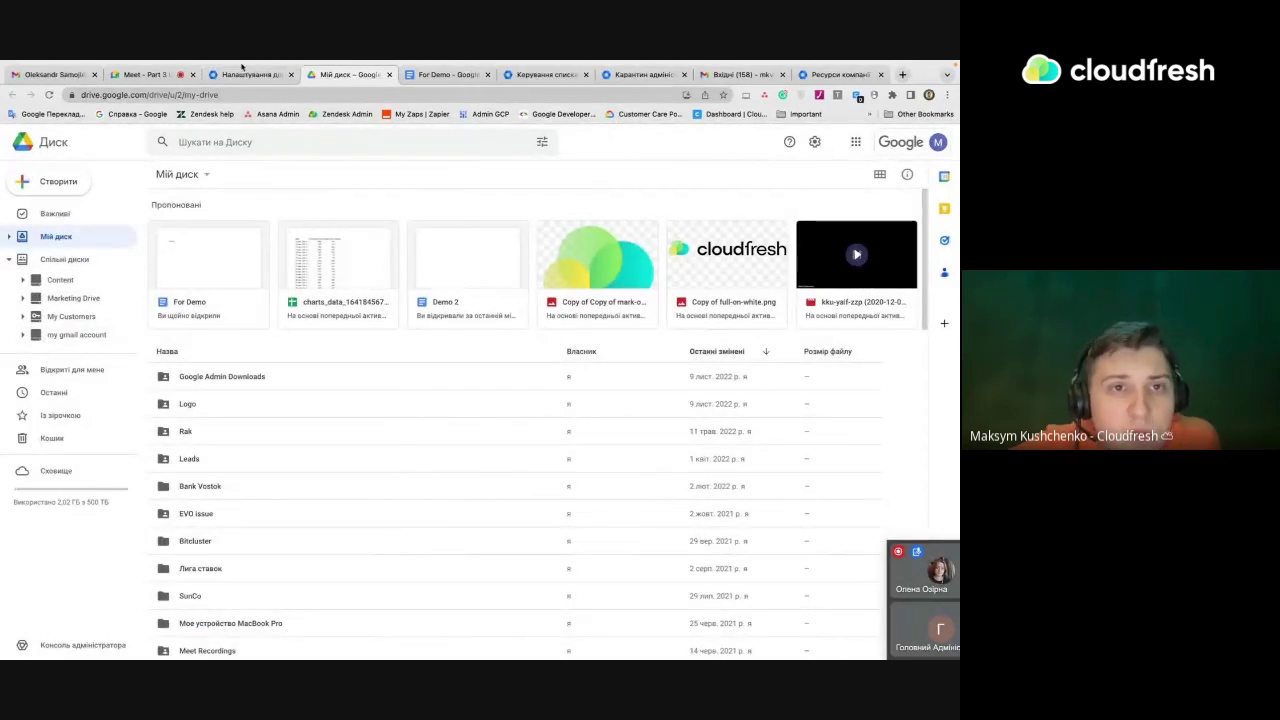
left_click(250, 74)
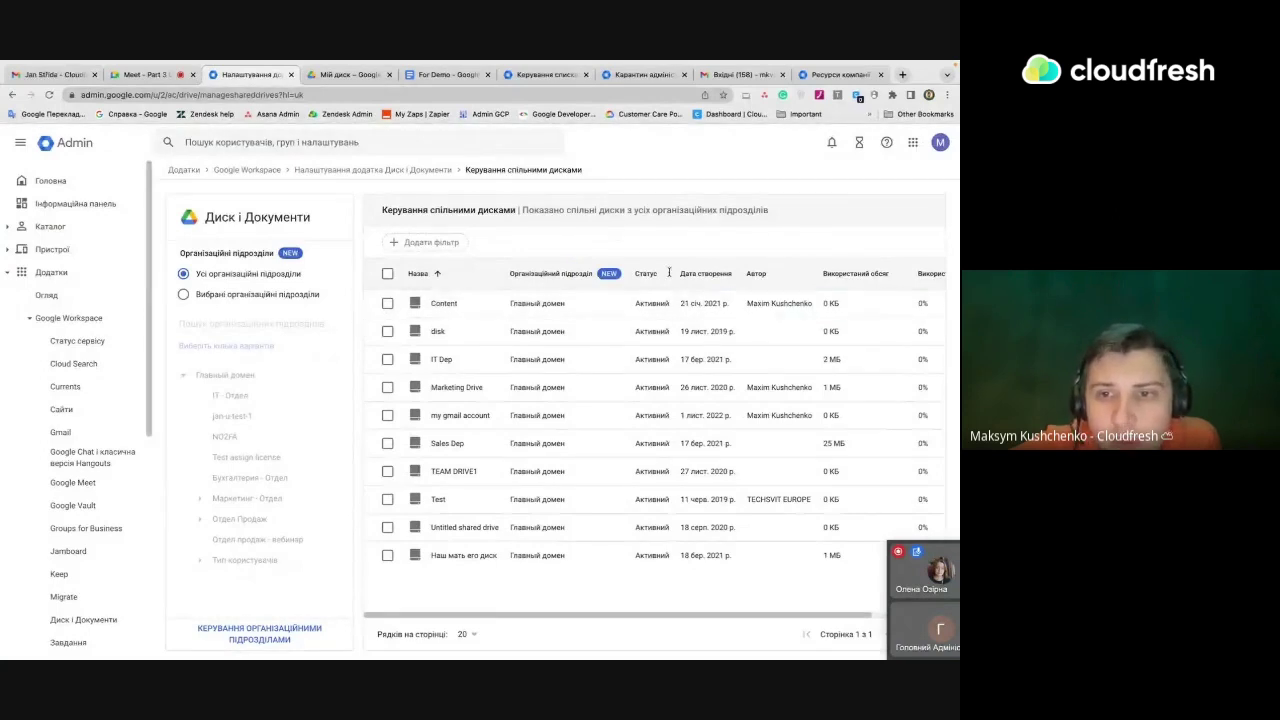
- Try adding a suggested member to the Content shared drive, then discard the change
scroll(518, 302, "right", 3)
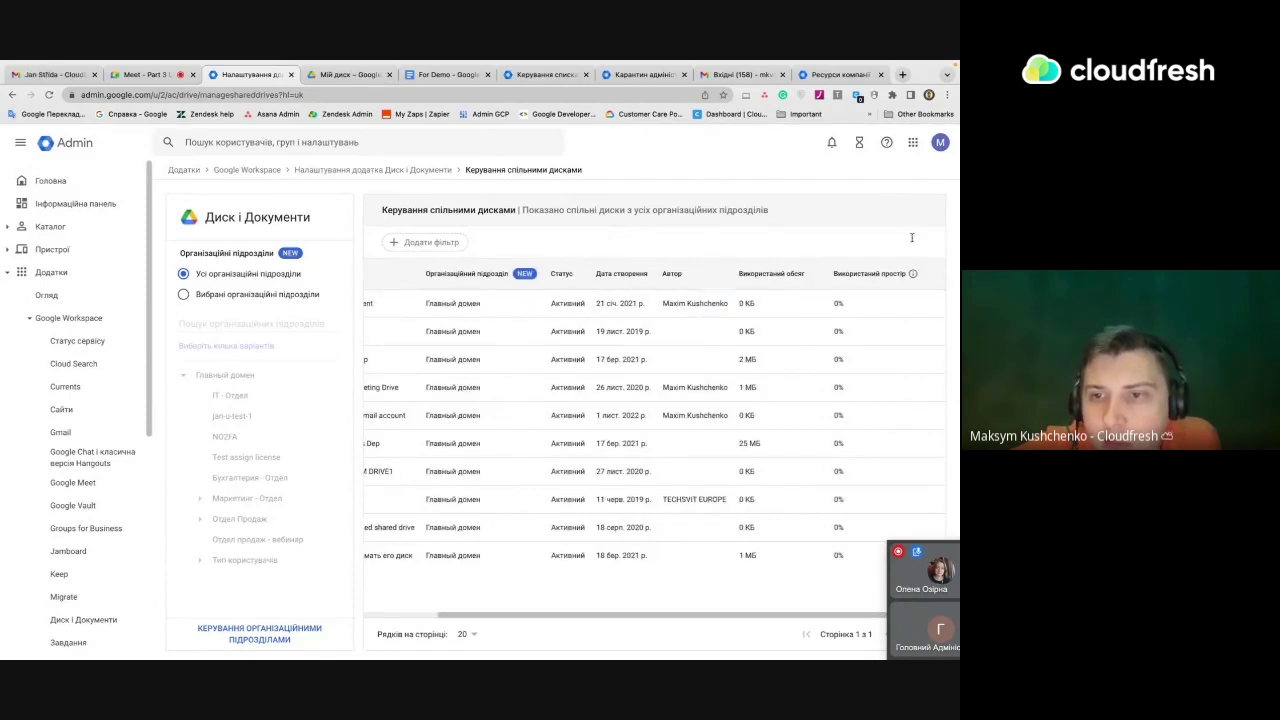
left_click(781, 304)
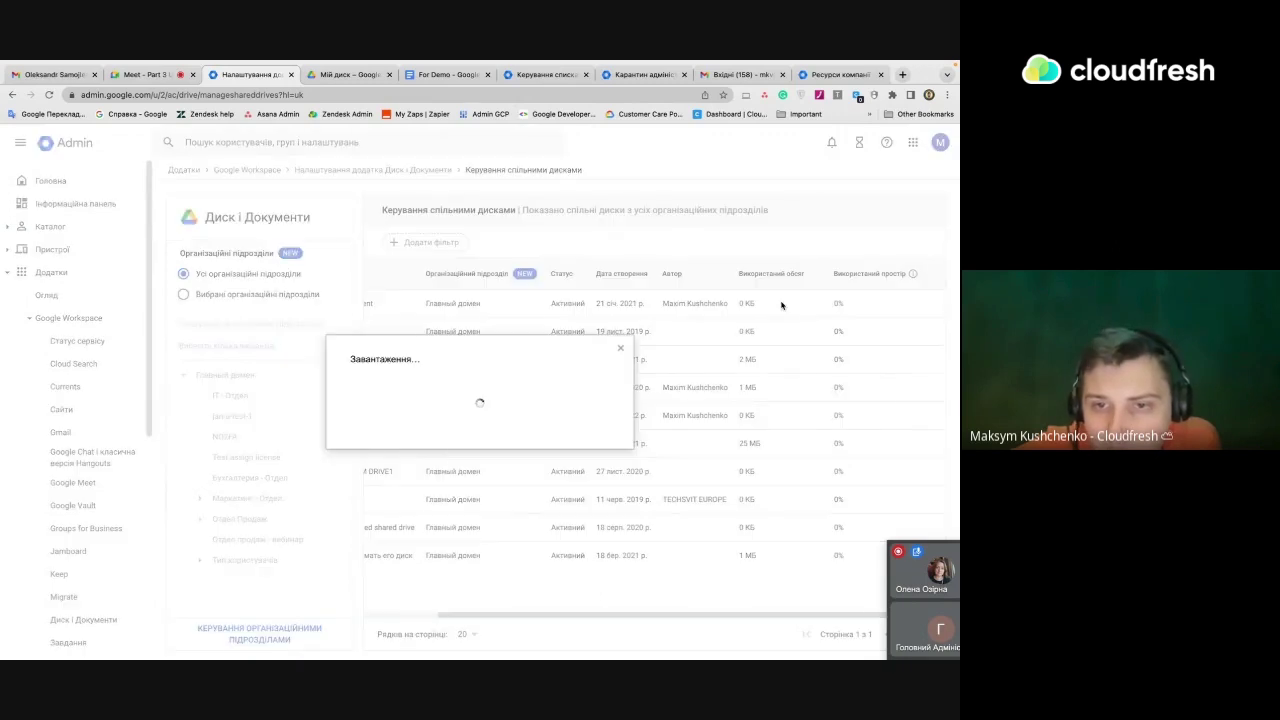
left_click(598, 350)
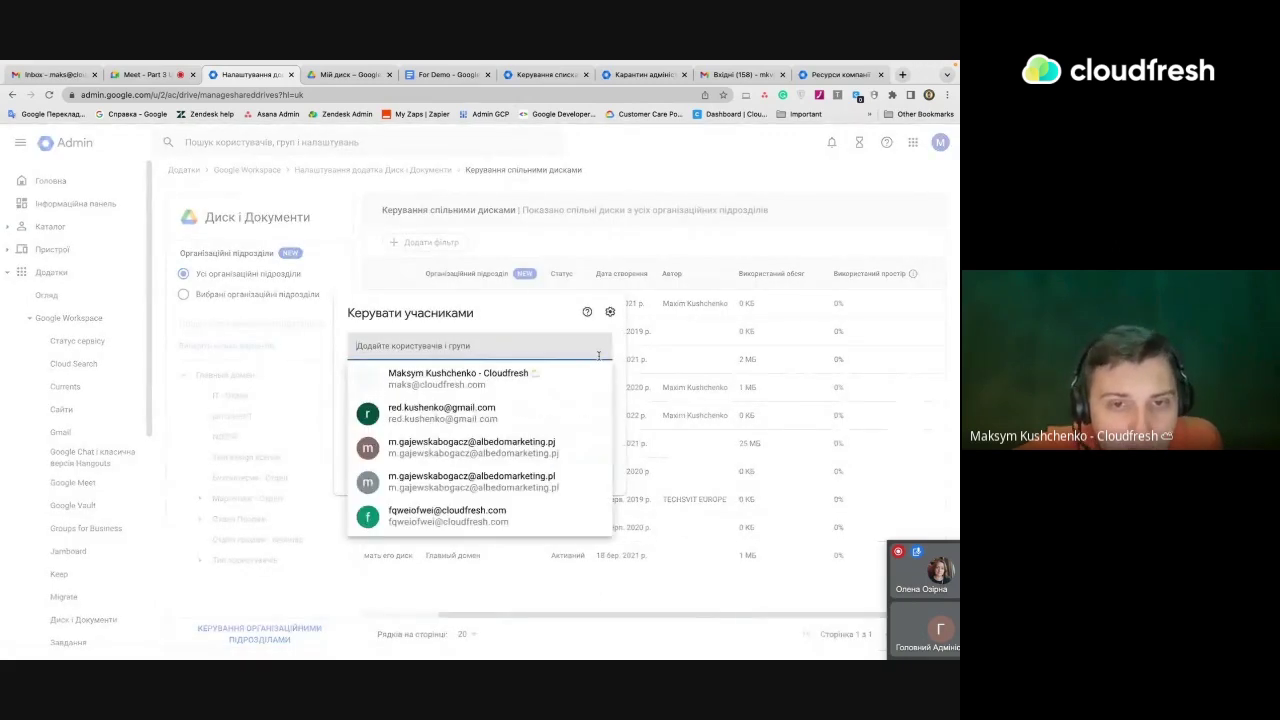
left_click(543, 376)
left_click(577, 327)
left_click(668, 316)
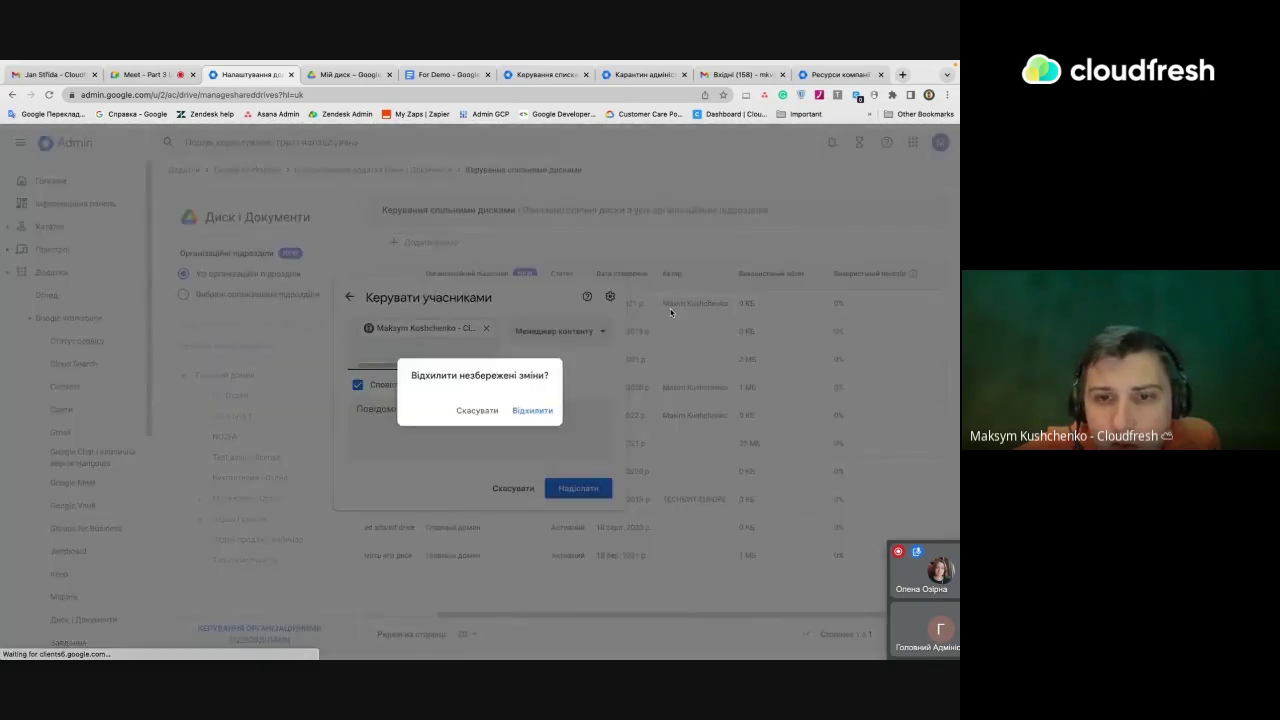
left_click(533, 411)
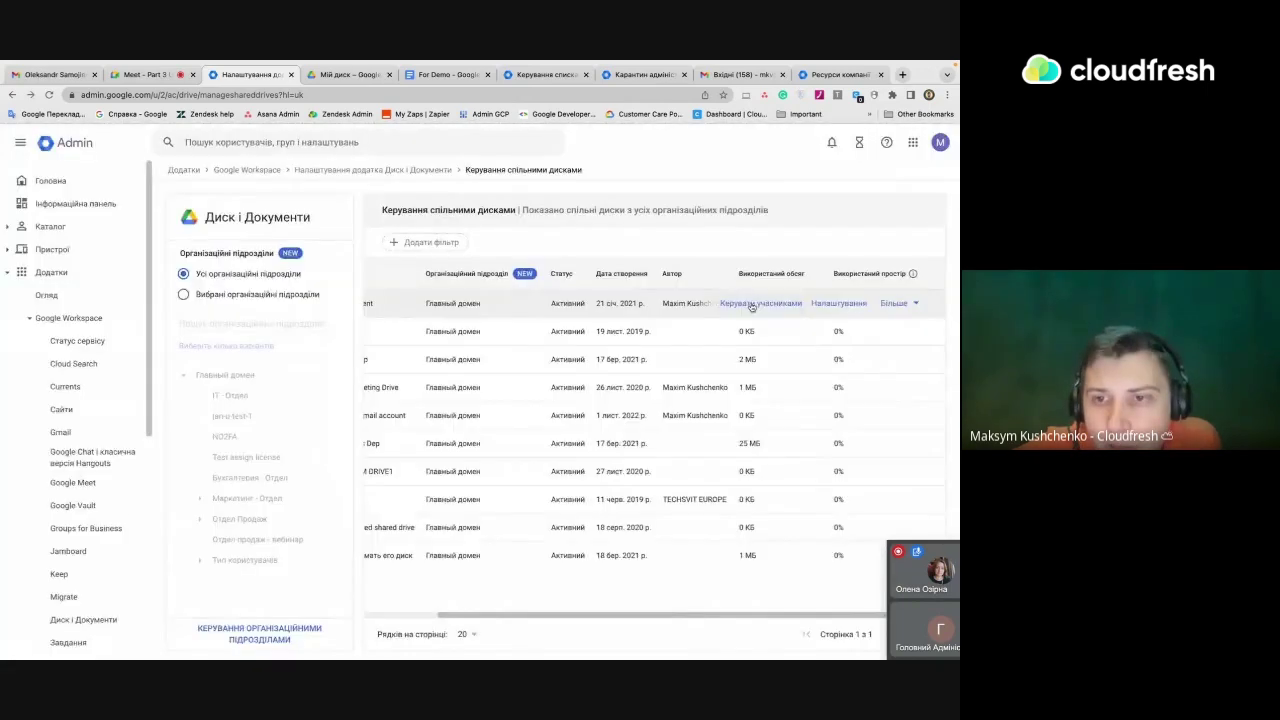
- Check the Content drive's settings and its Drive members dialog, then return to the Admin list
left_click(808, 305)
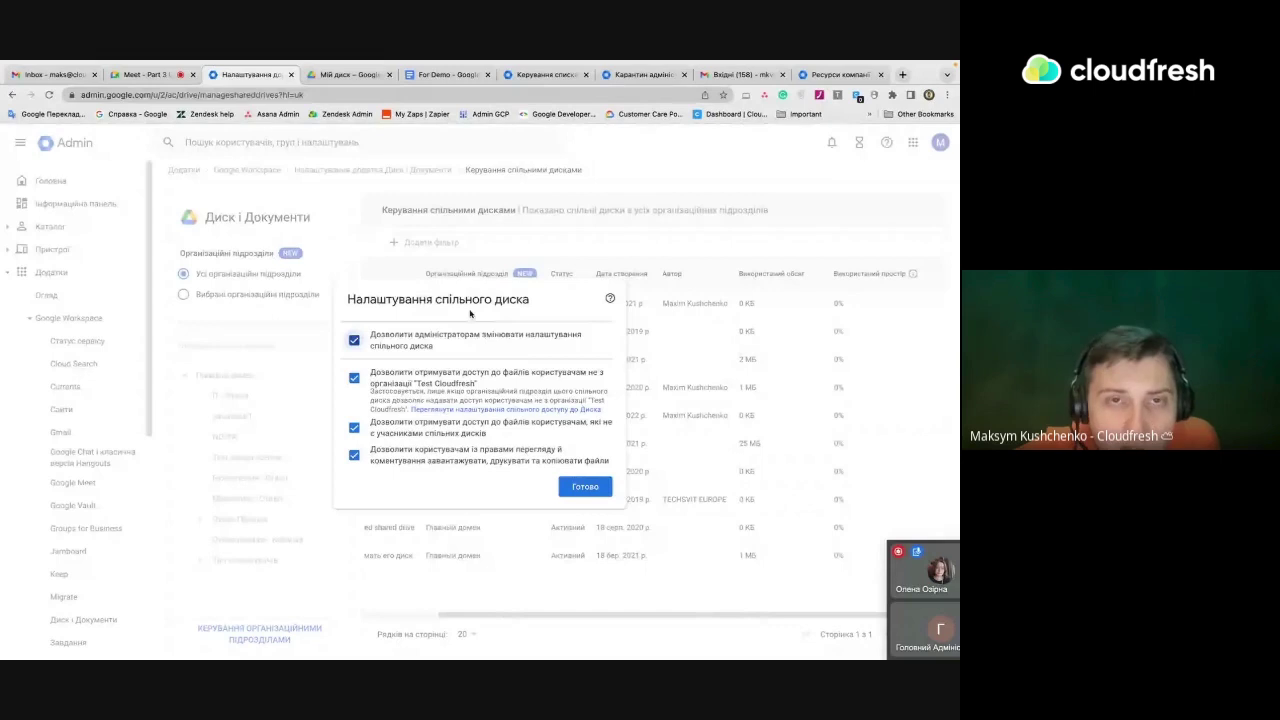
left_click(511, 224)
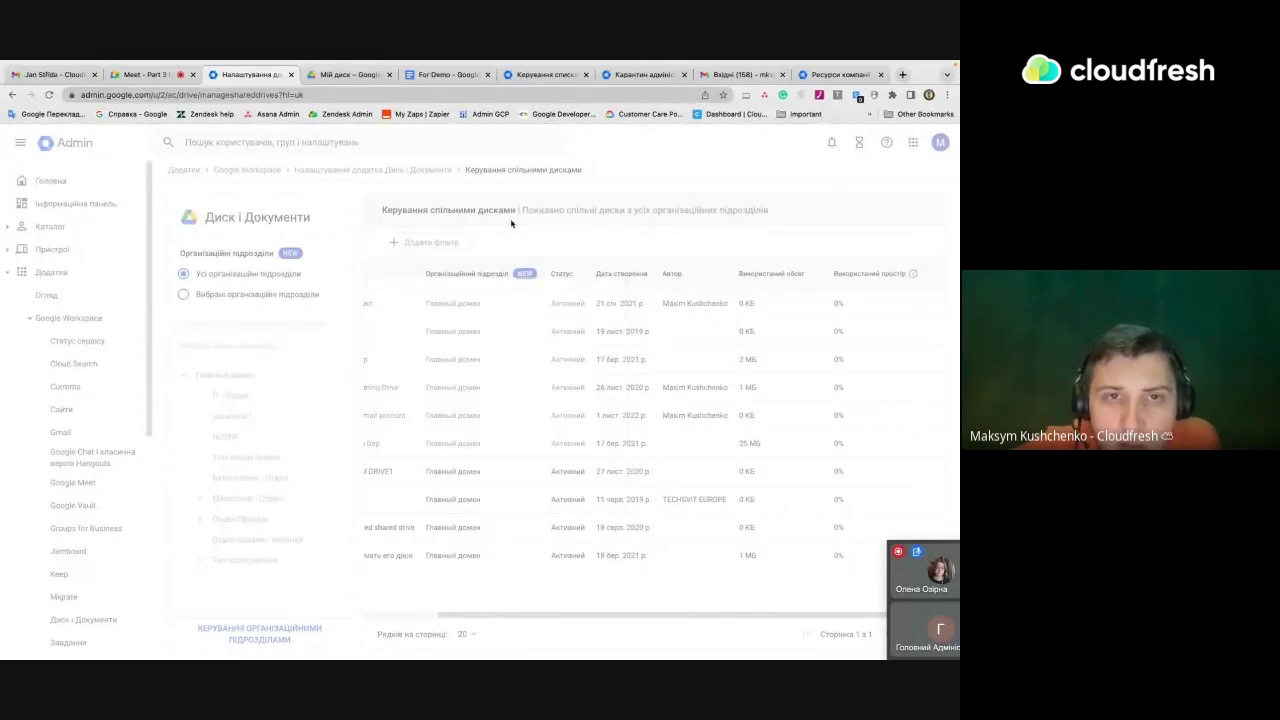
left_click(345, 74)
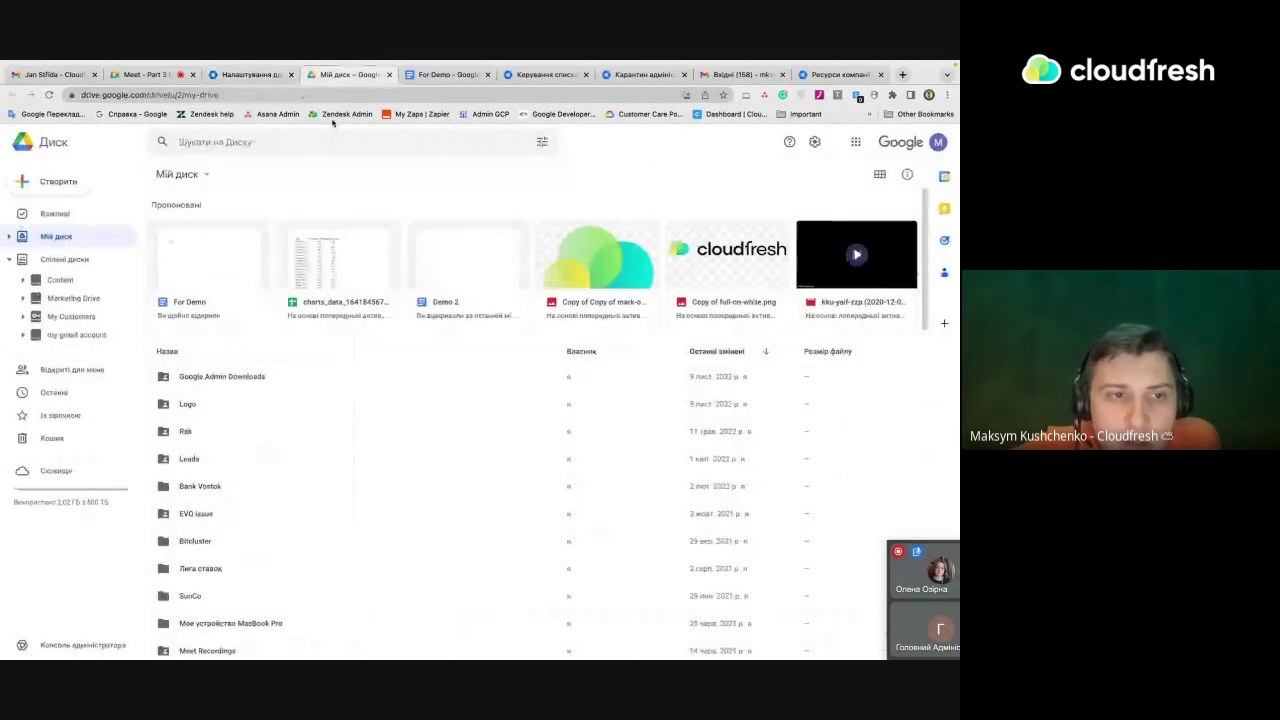
right_click(44, 285)
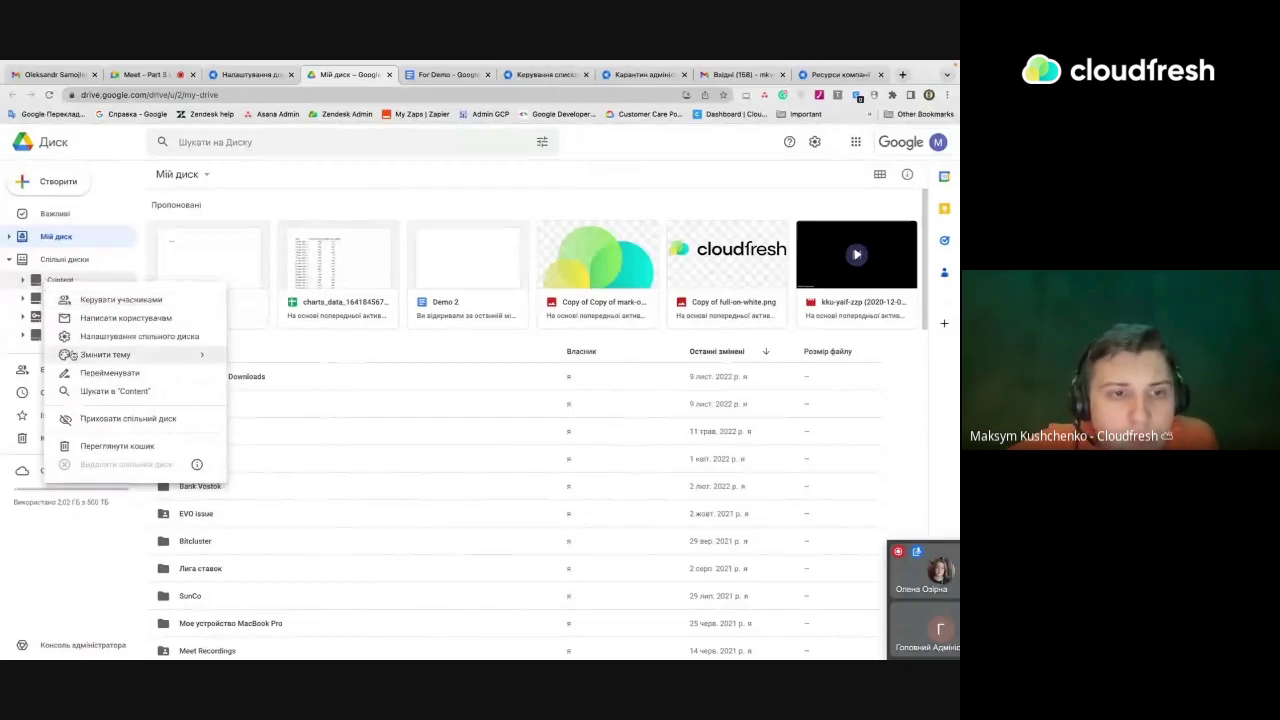
left_click(112, 300)
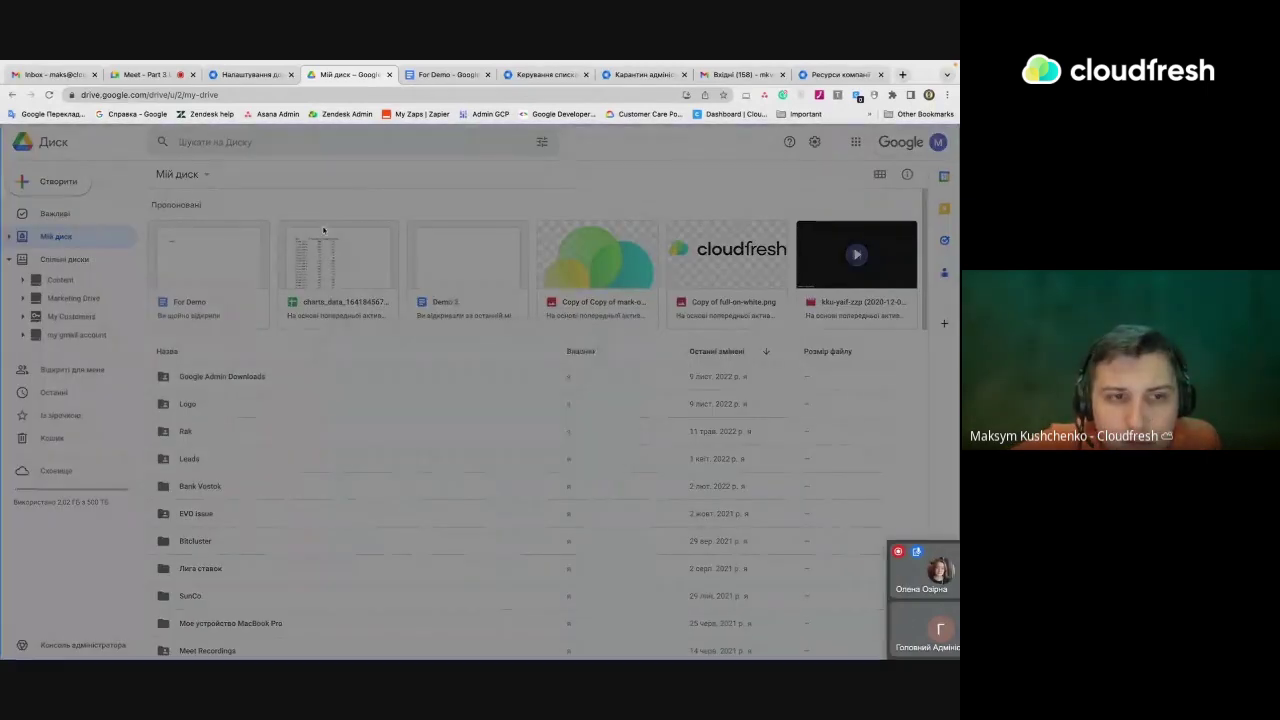
key("Escape")
left_click(255, 75)
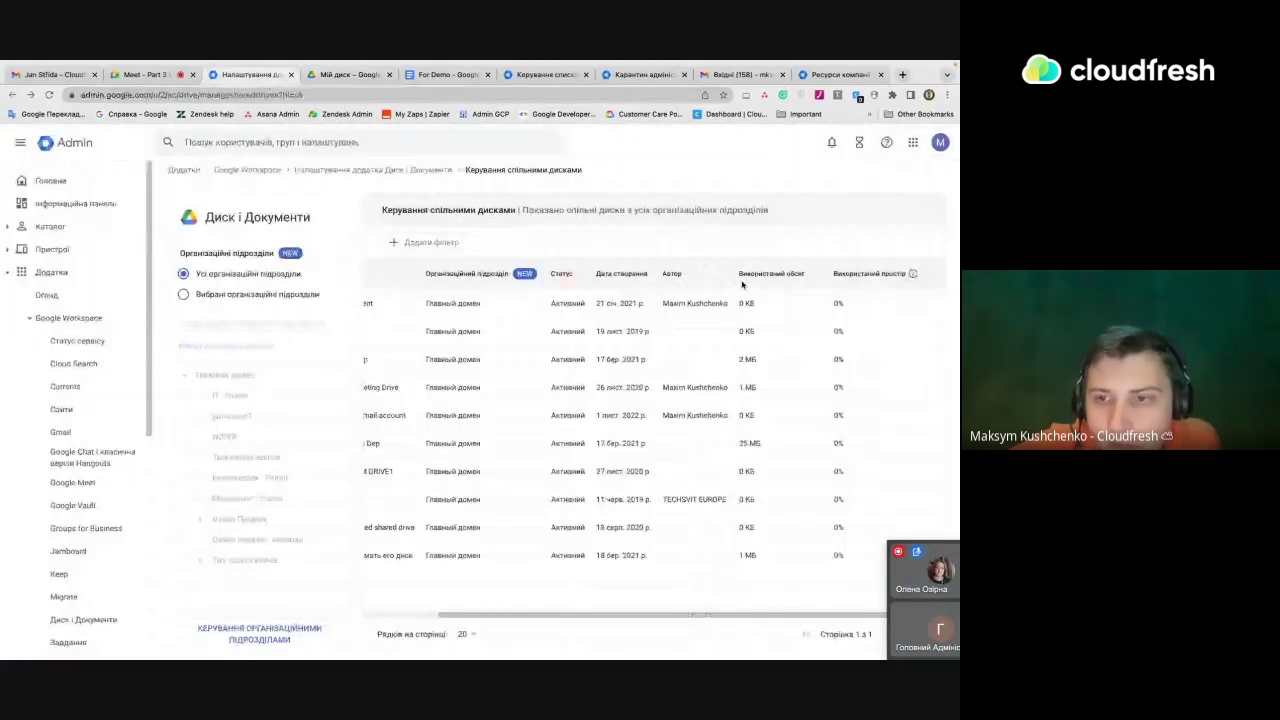
- Open the Restore data dialog for the first shared drive, noting its 25-day limit
left_click(895, 306)
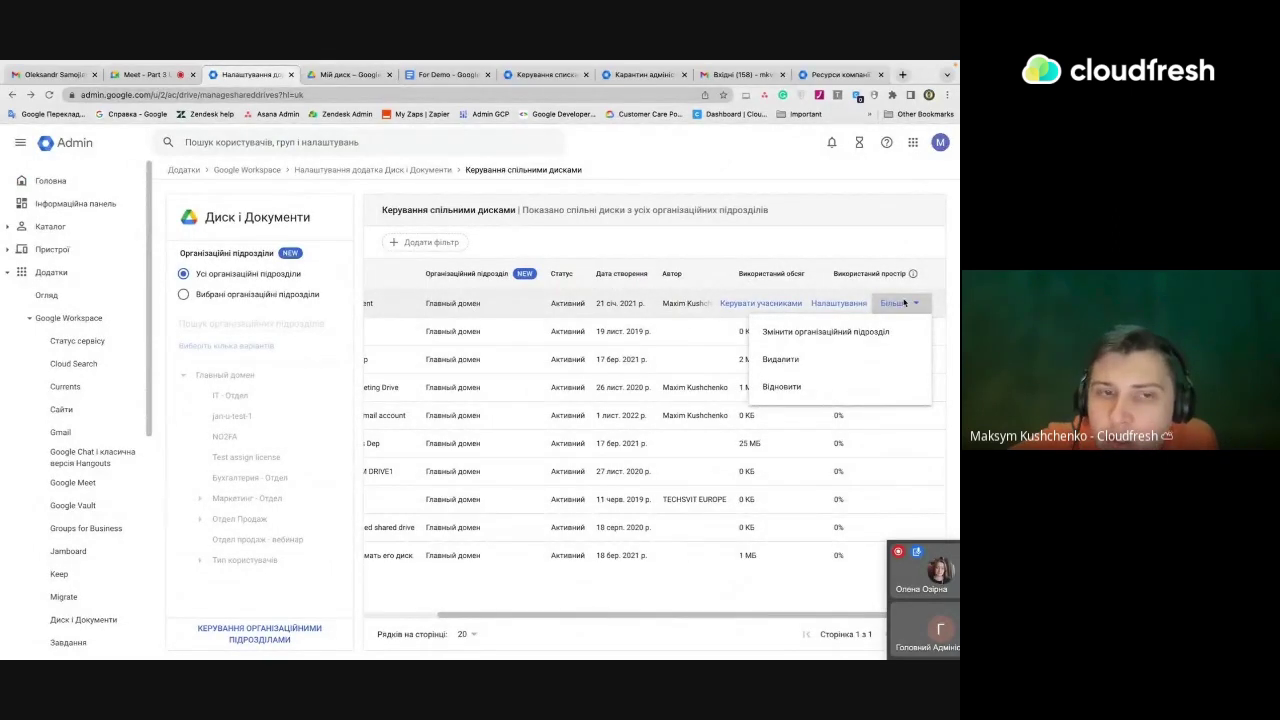
left_click(818, 385)
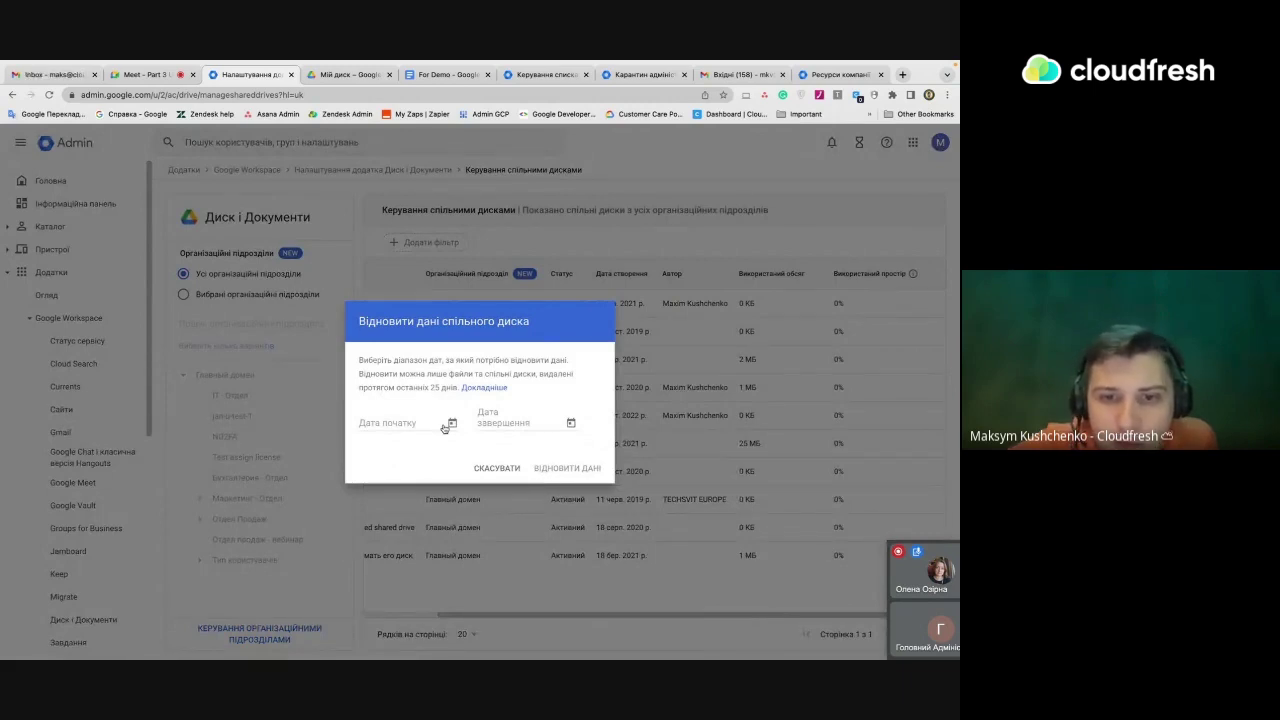
left_click_drag(380, 360, 446, 388)
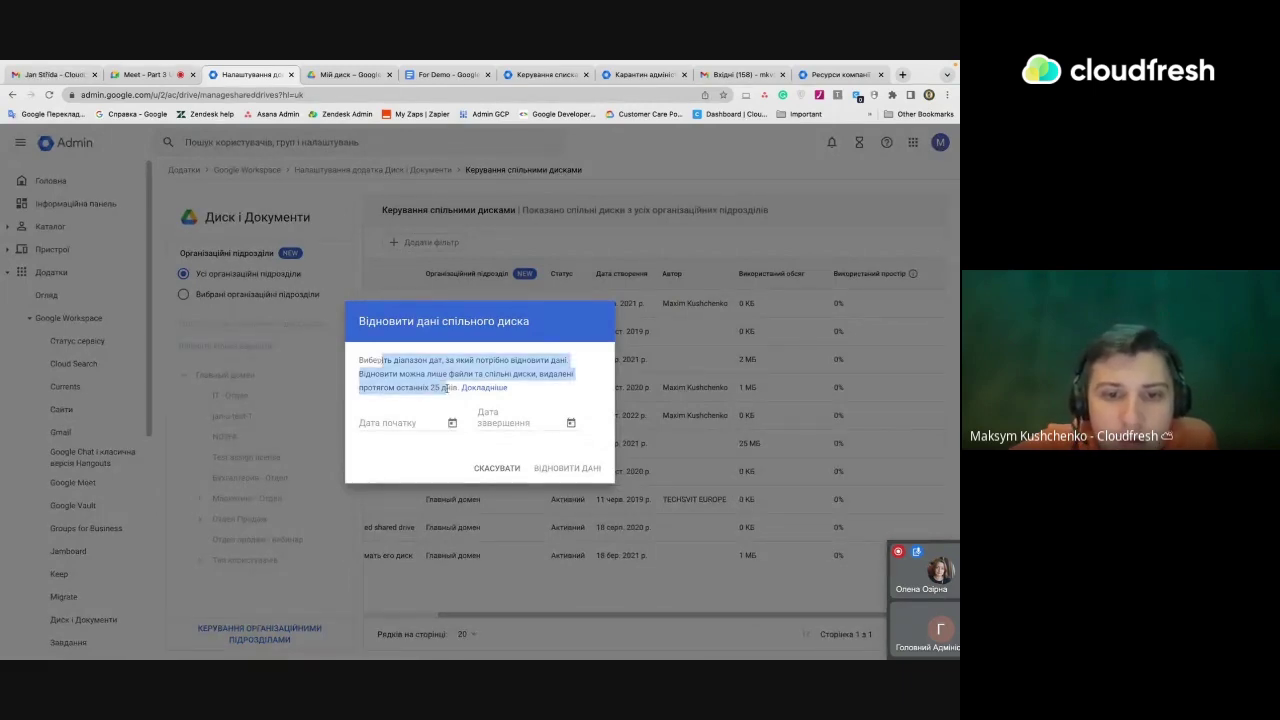
left_click(444, 386)
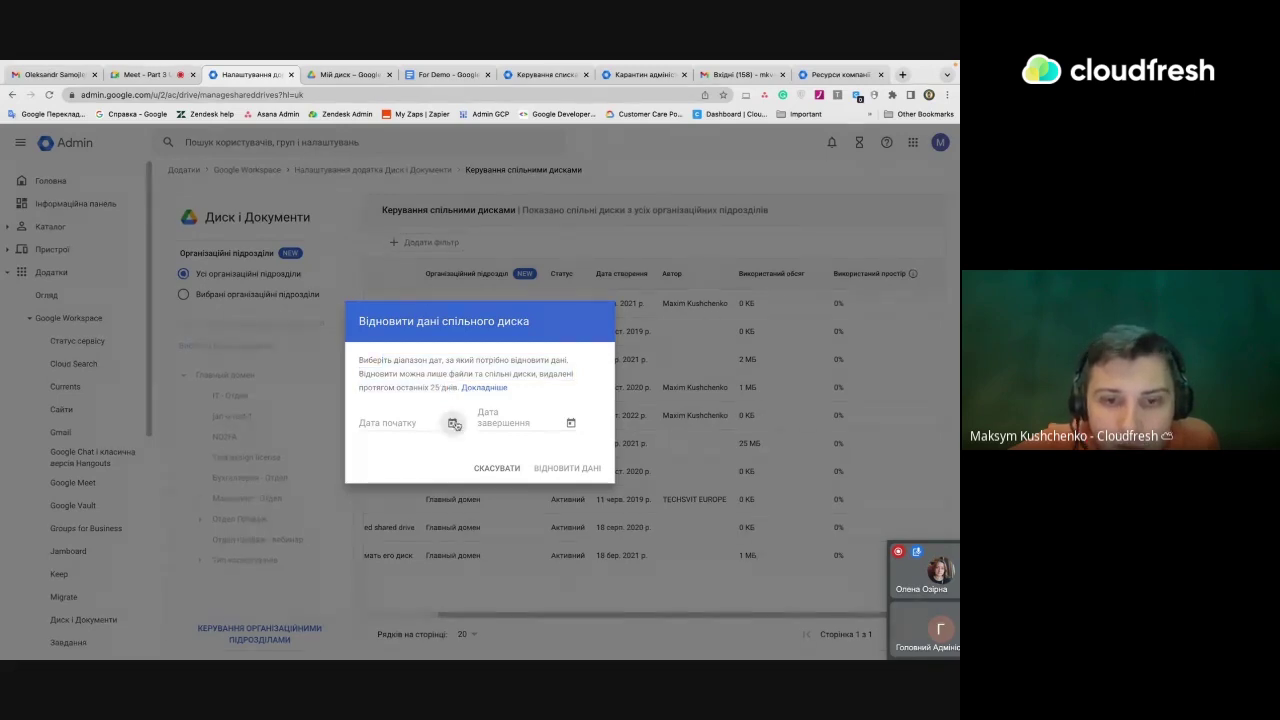
- Set the restore range 2022-10-18 to 2022-11-09 and submit it
left_click(452, 422)
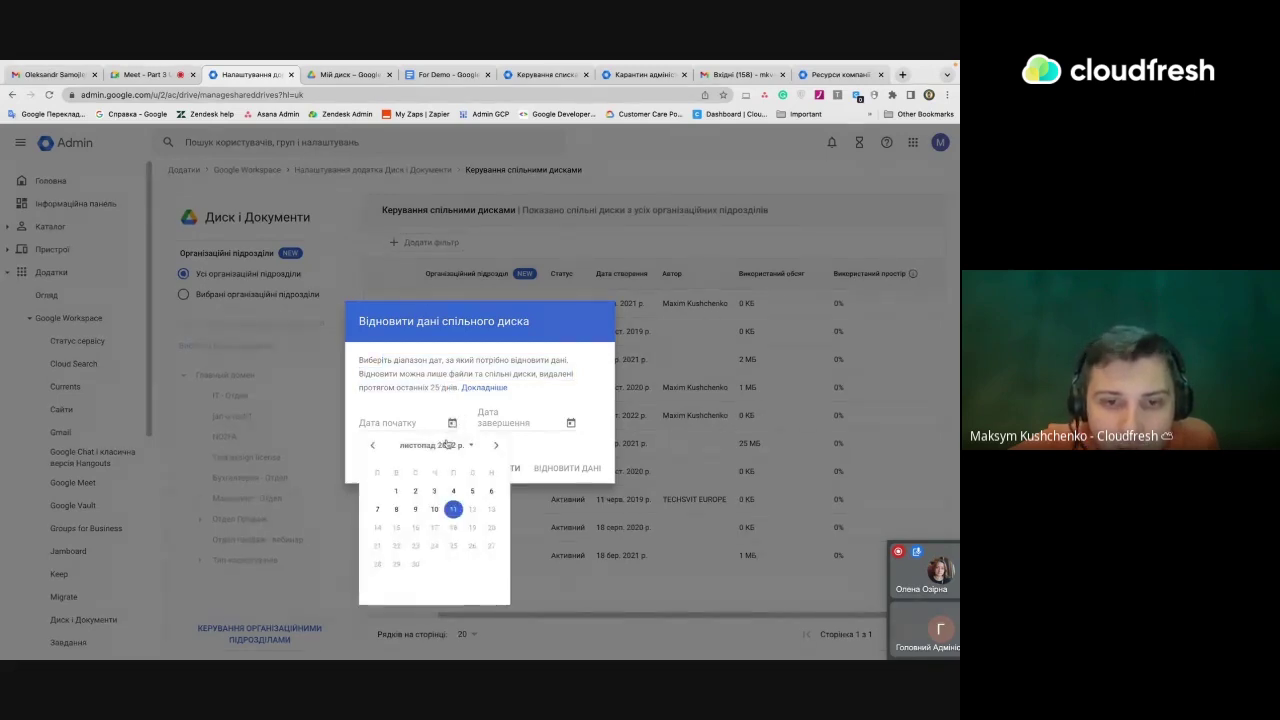
left_click(372, 445)
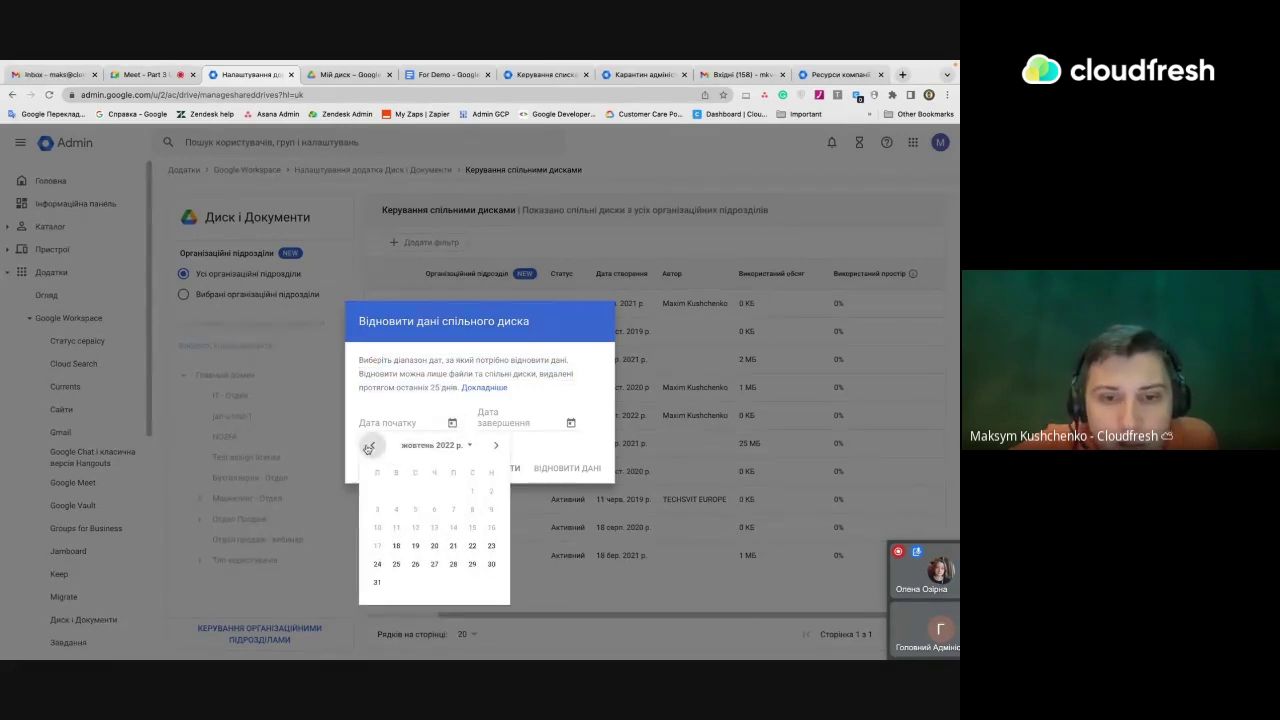
left_click(396, 545)
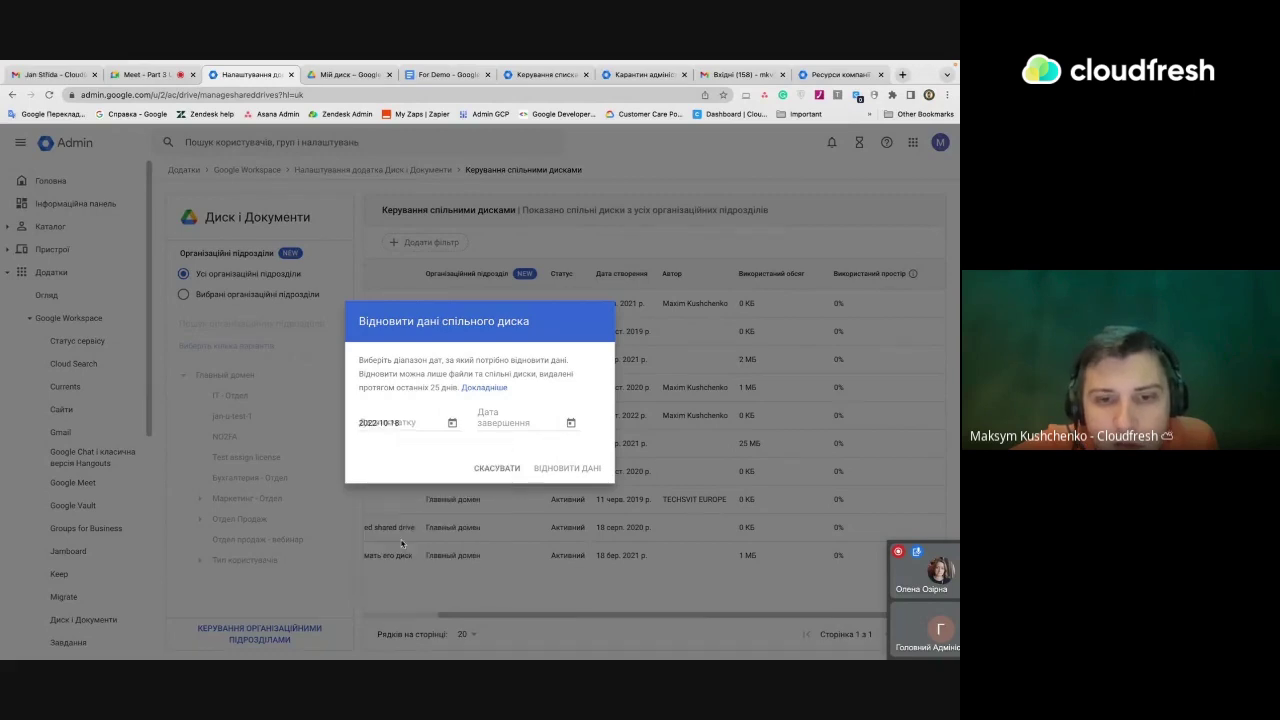
left_click(571, 422)
left_click(534, 509)
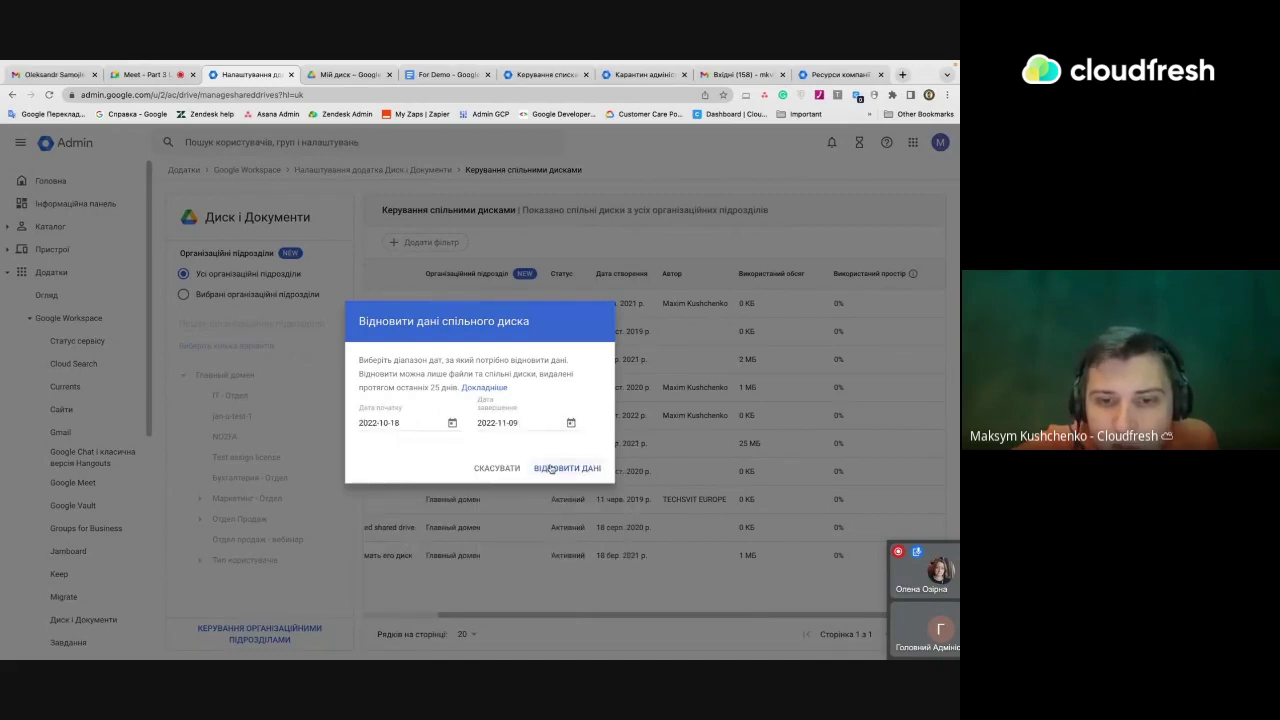
left_click(496, 468)
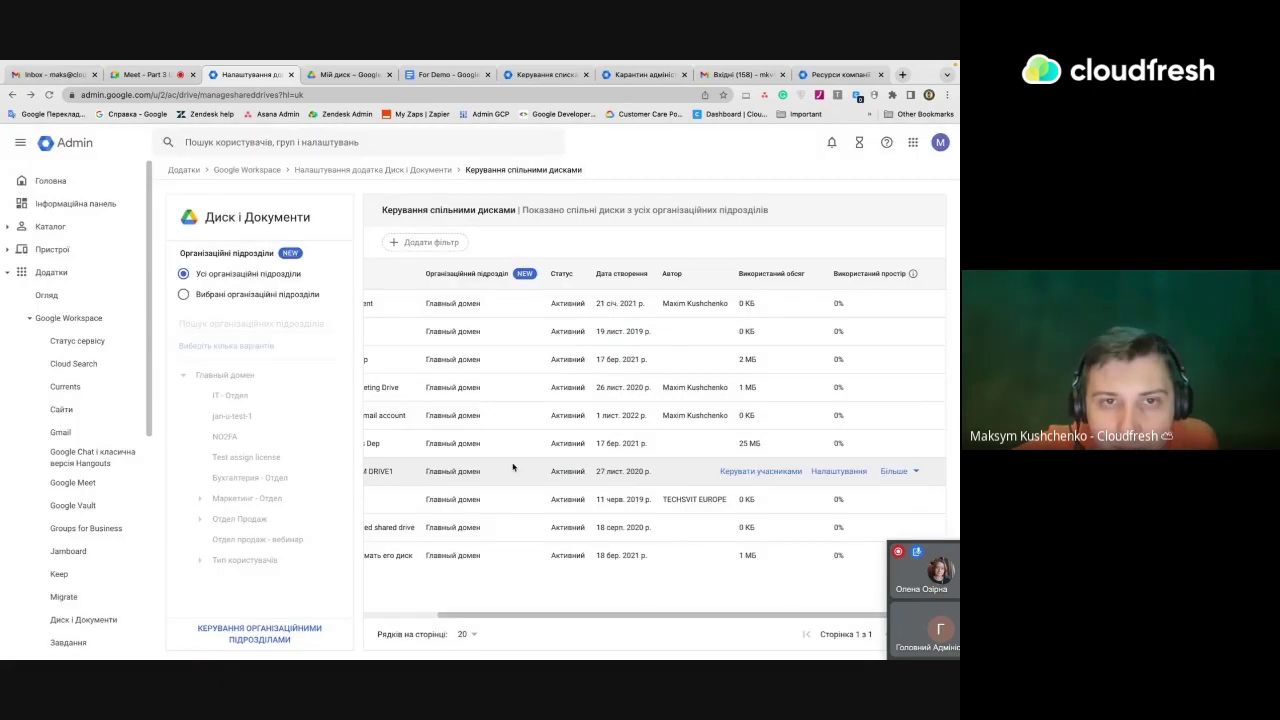
- Open Drive and Docs > Labels and launch Manage Labels, showing File sensitivity and Roman Owner
left_click(375, 171)
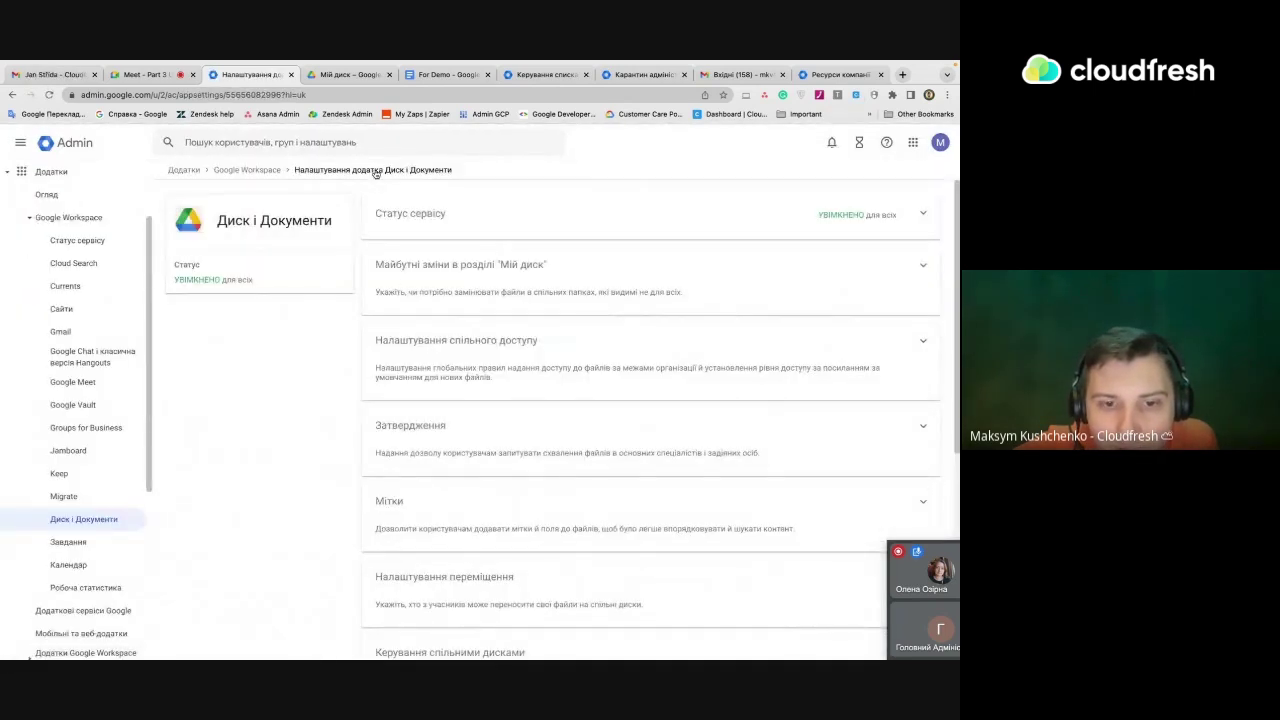
scroll(400, 360, "down", 3)
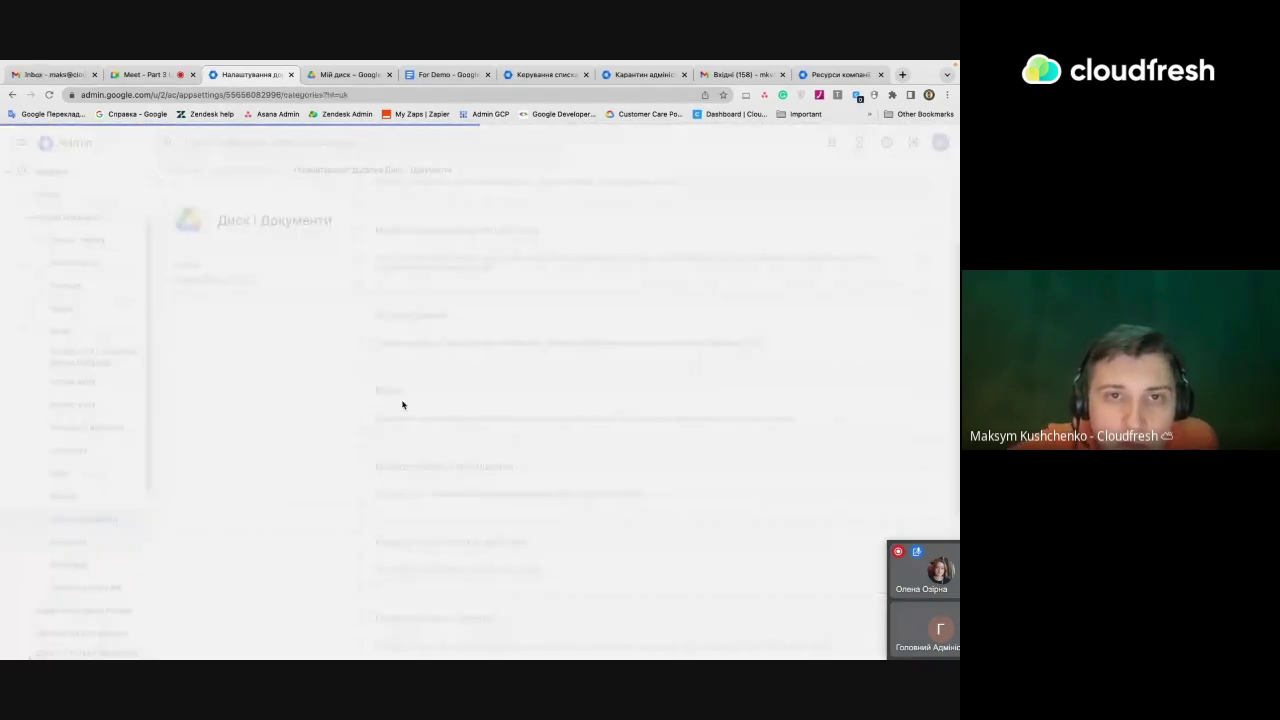
left_click(403, 405)
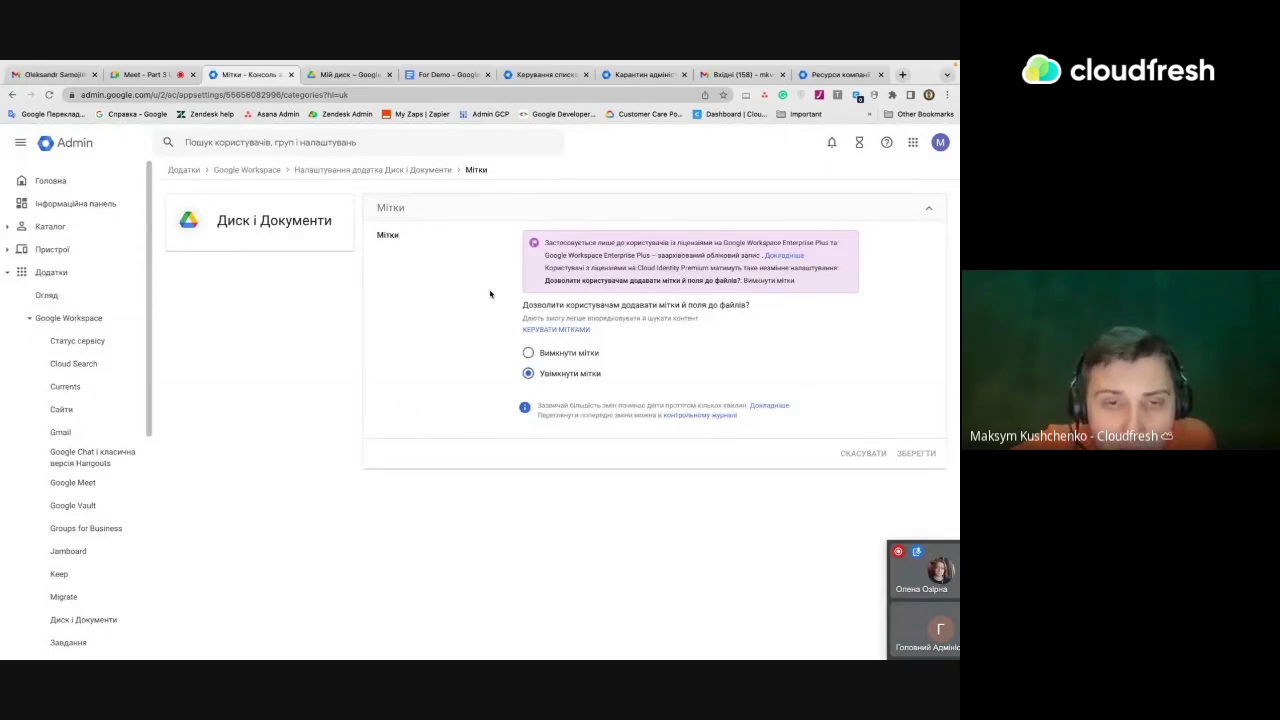
left_click(546, 330)
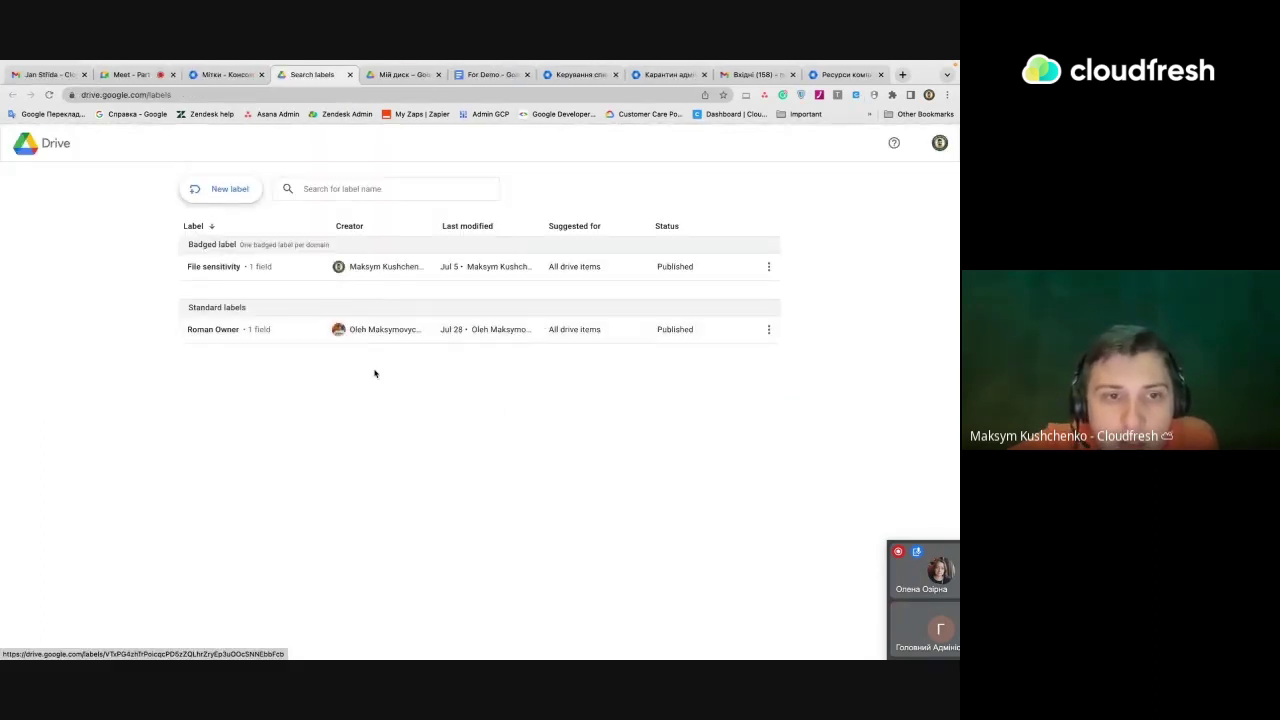
- Switch Drive to the other signed-in account and close the My Drive tab
left_click(939, 143)
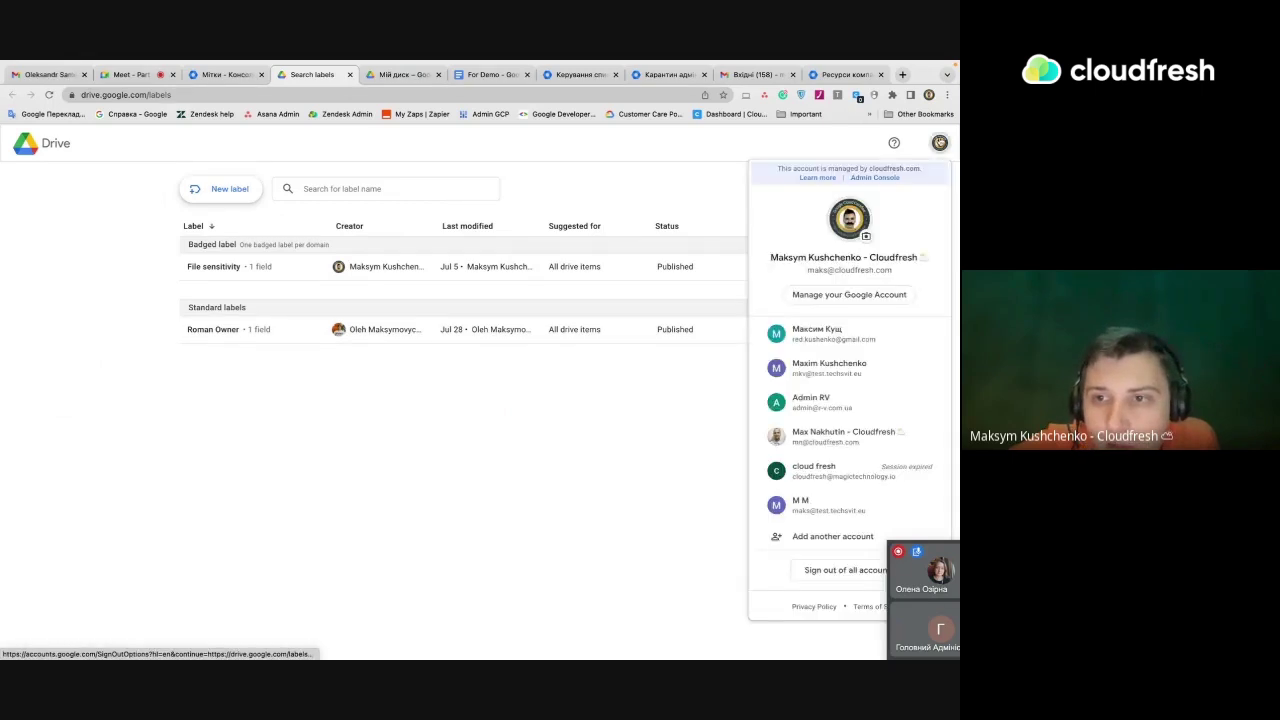
left_click(803, 371)
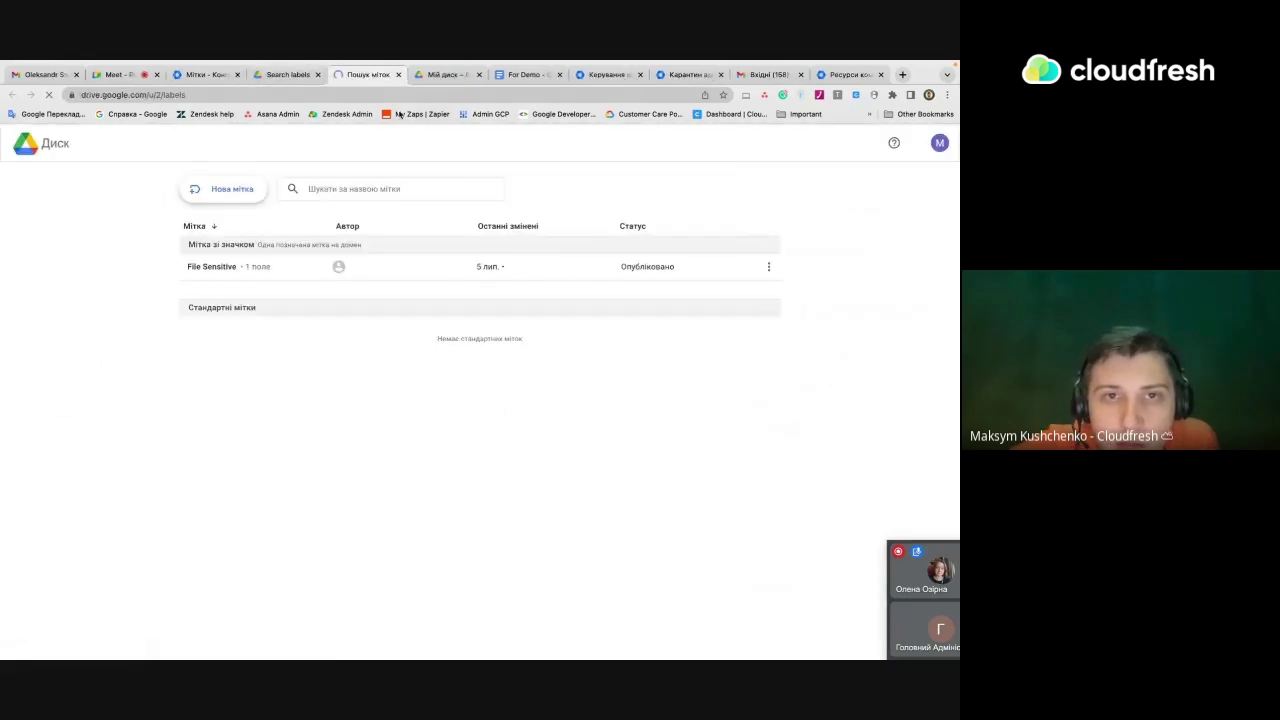
left_click(478, 76)
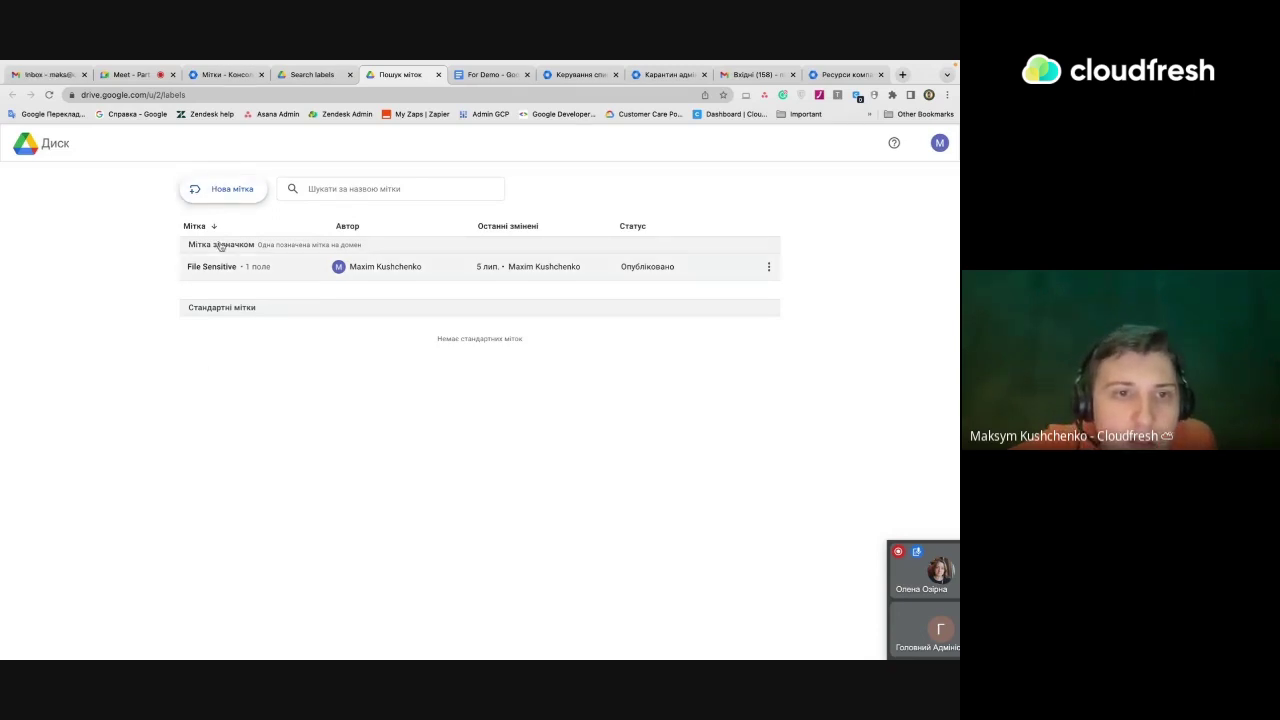
- Start a new label and set the sample department to Фінанси
left_click(219, 194)
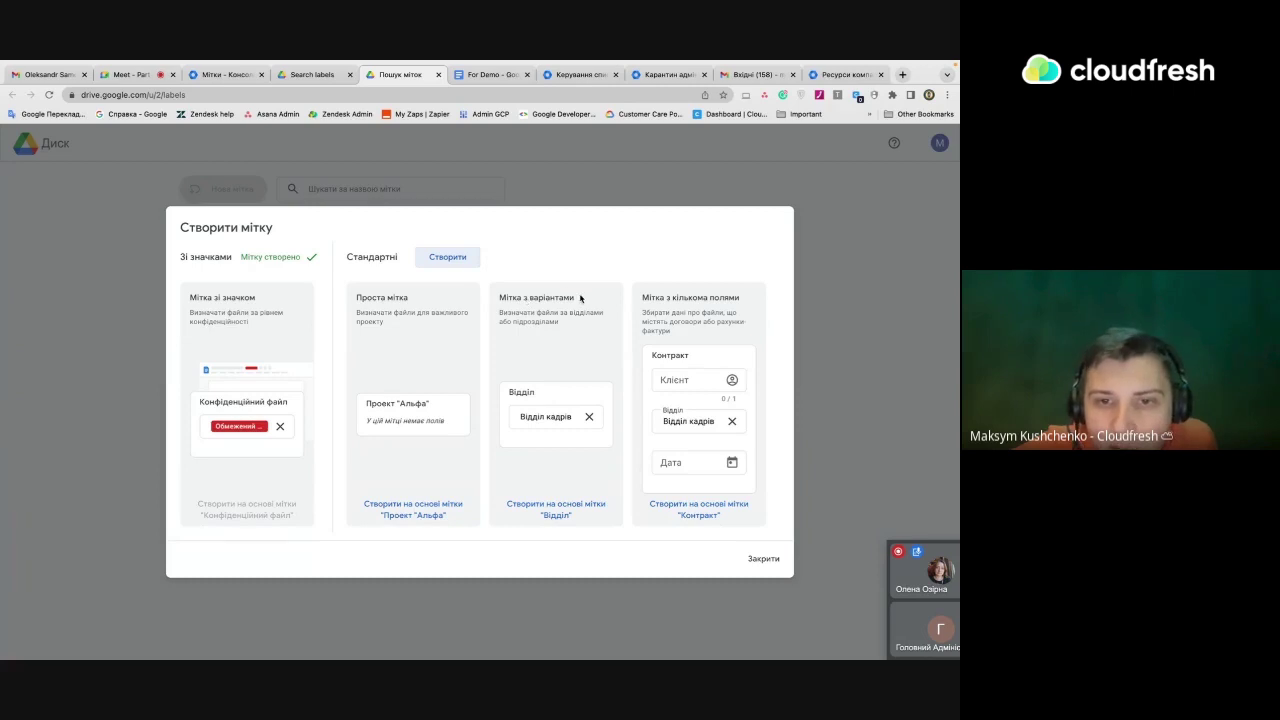
left_click(528, 418)
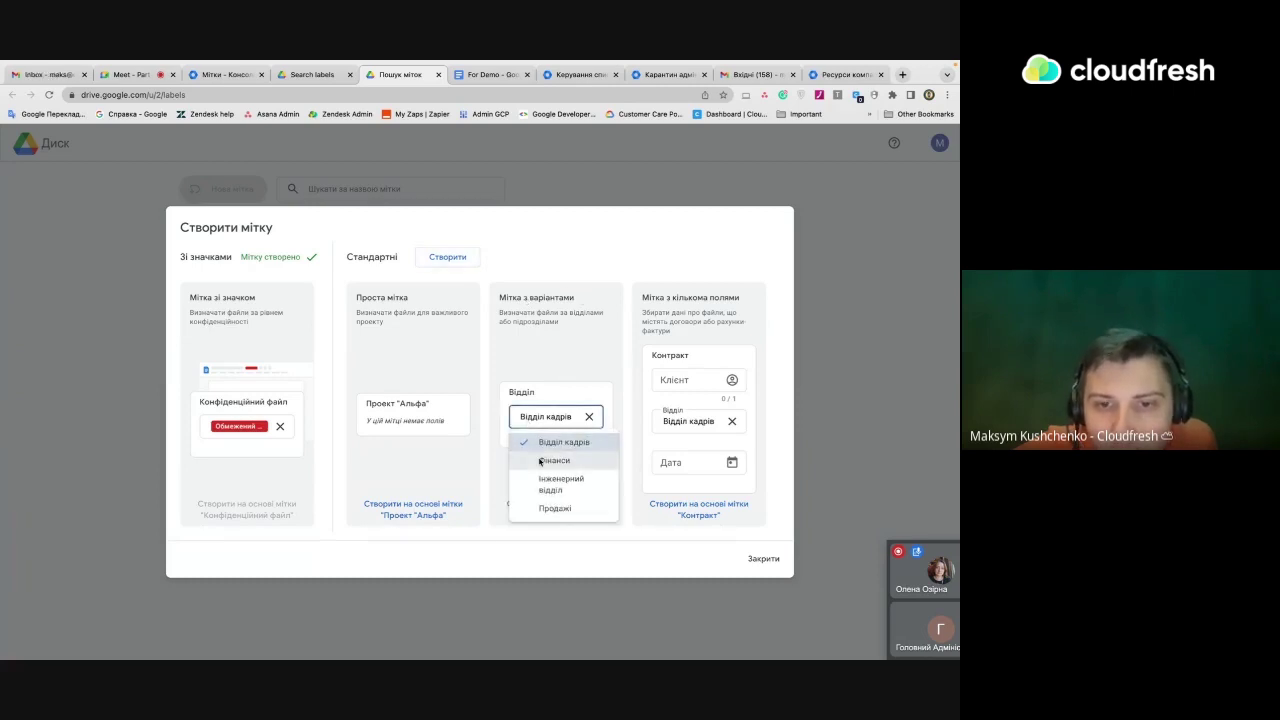
left_click(539, 460)
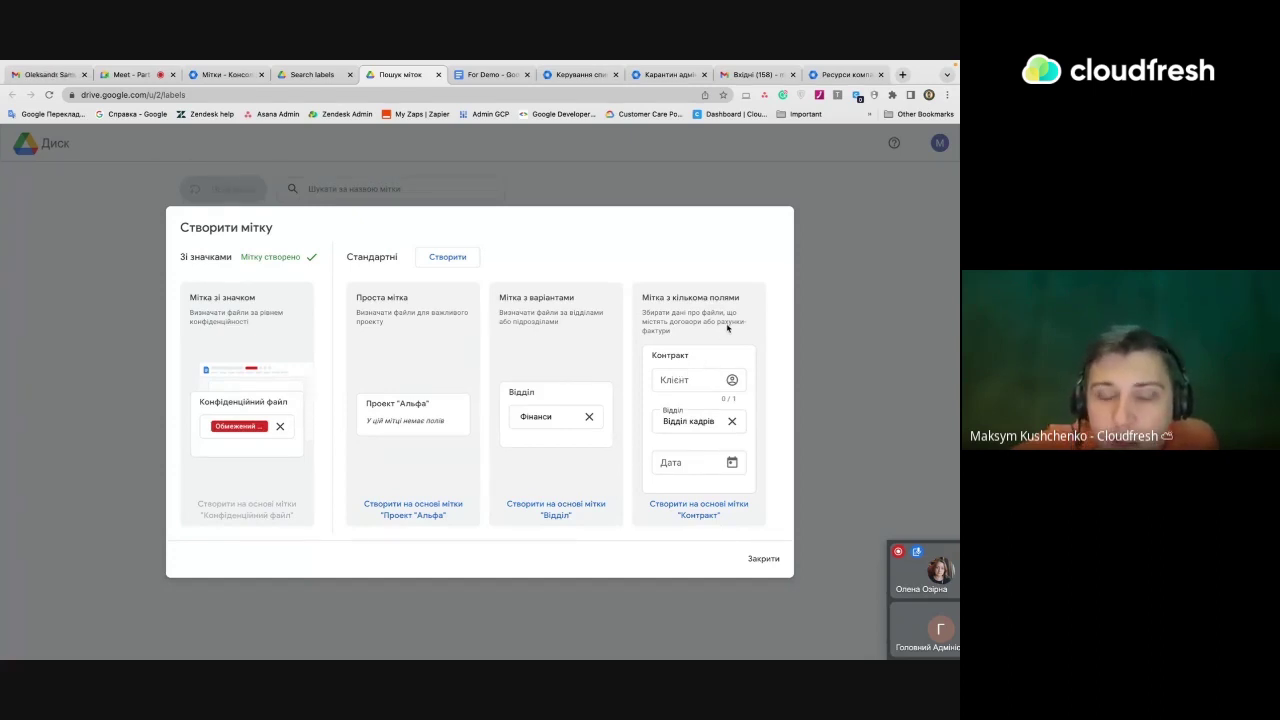
- Add a person as the sample client and pick November 12 as the sample date
left_click(721, 371)
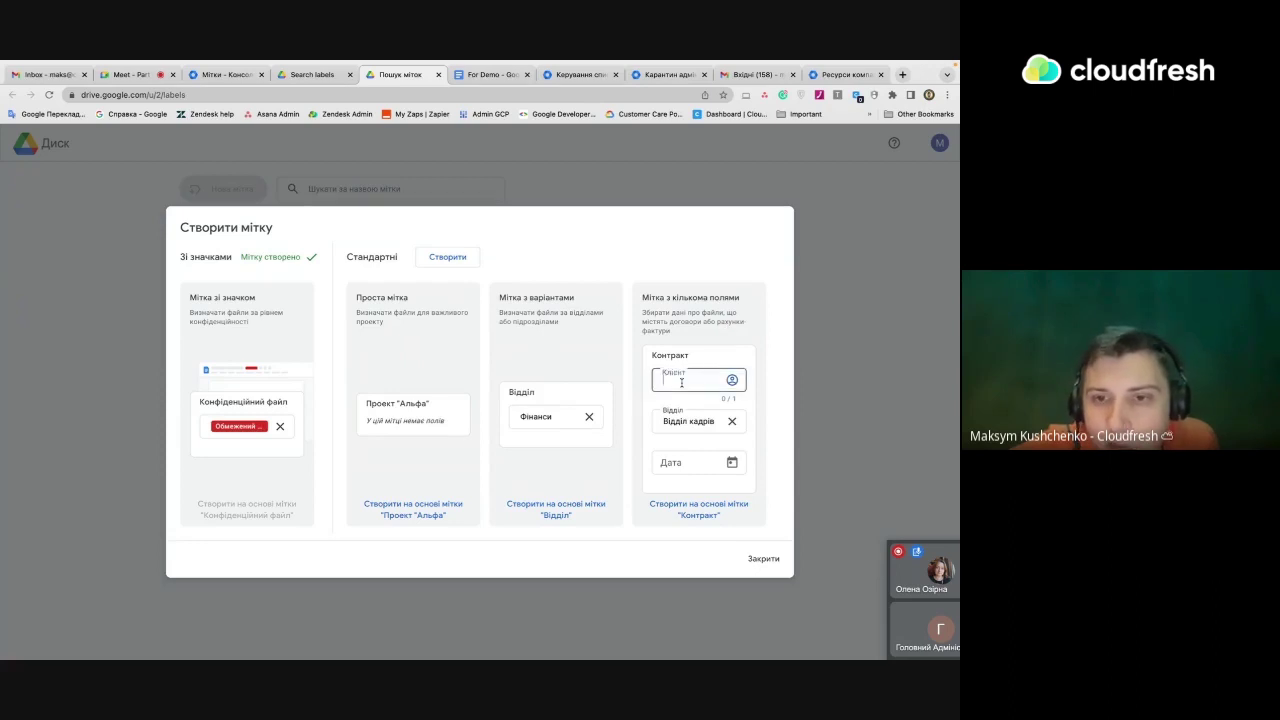
left_click(698, 330)
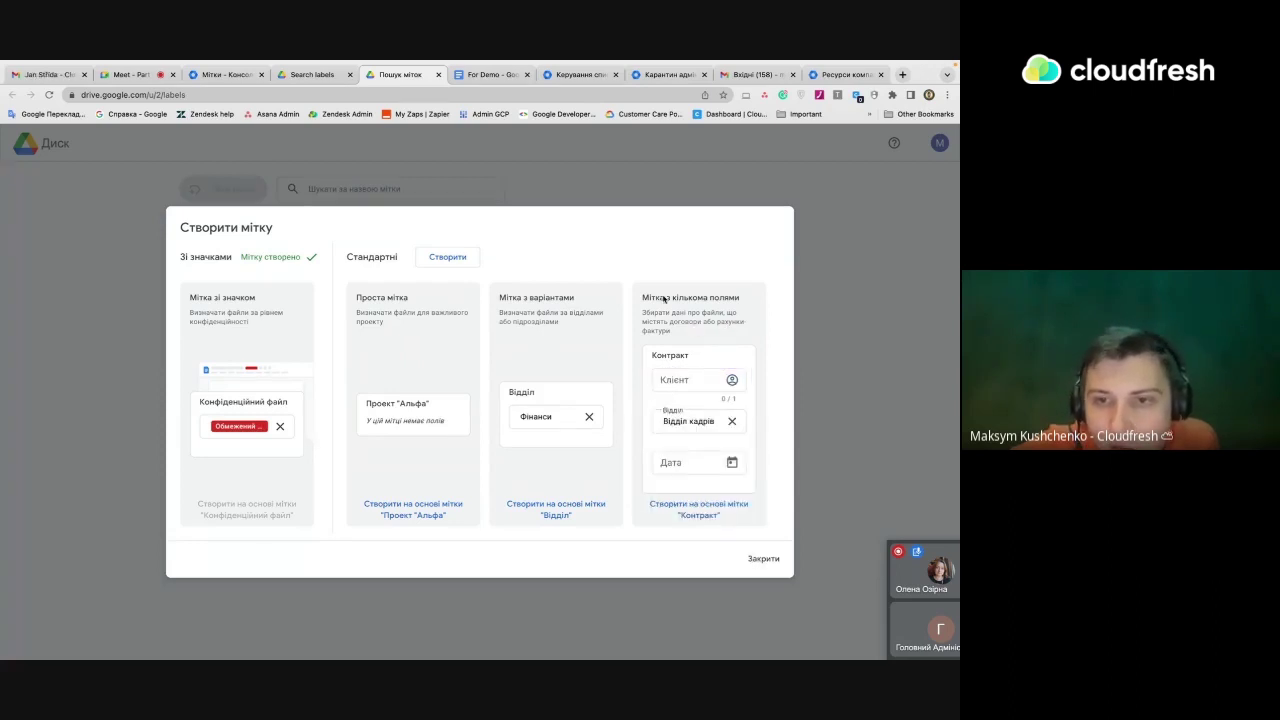
left_click(673, 378)
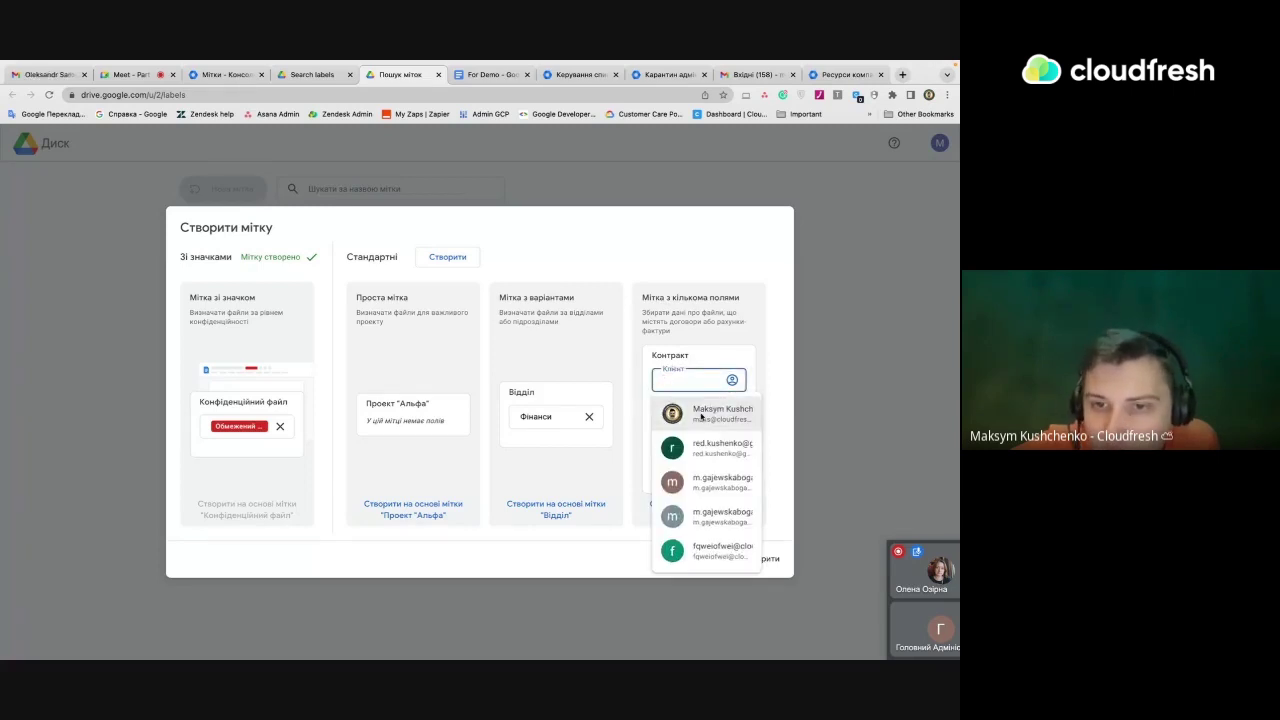
left_click(701, 416)
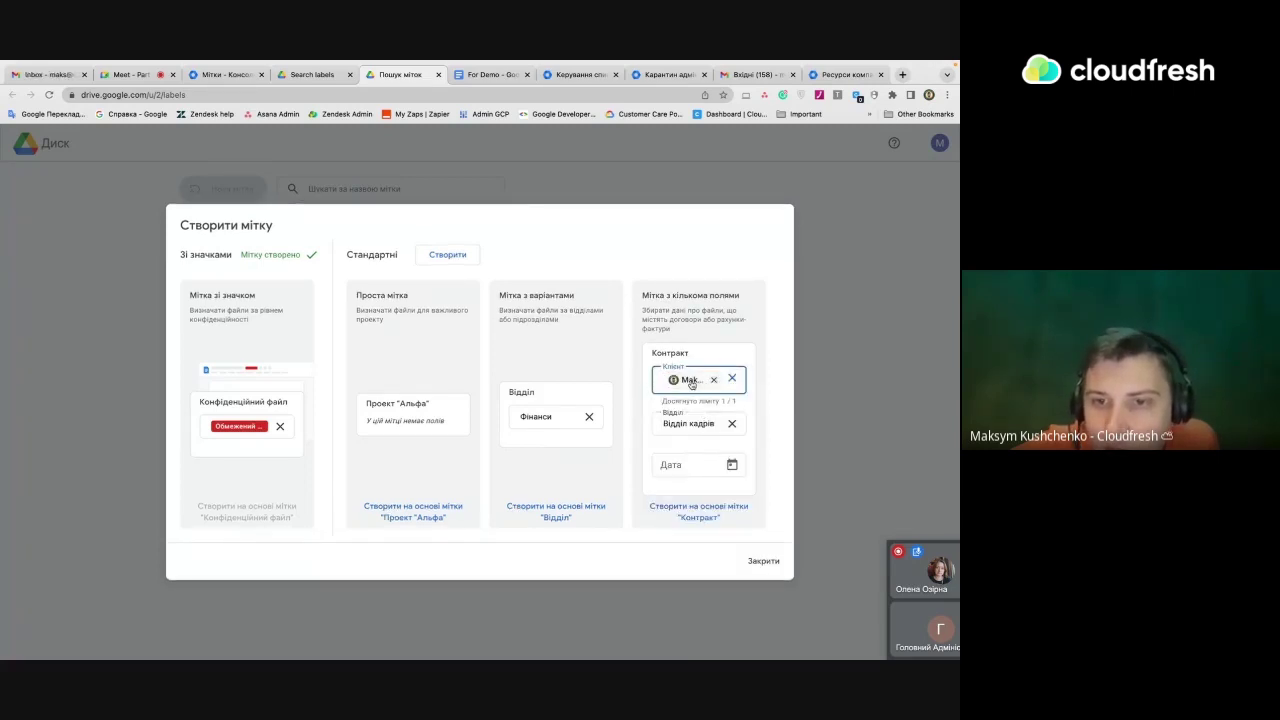
left_click(721, 462)
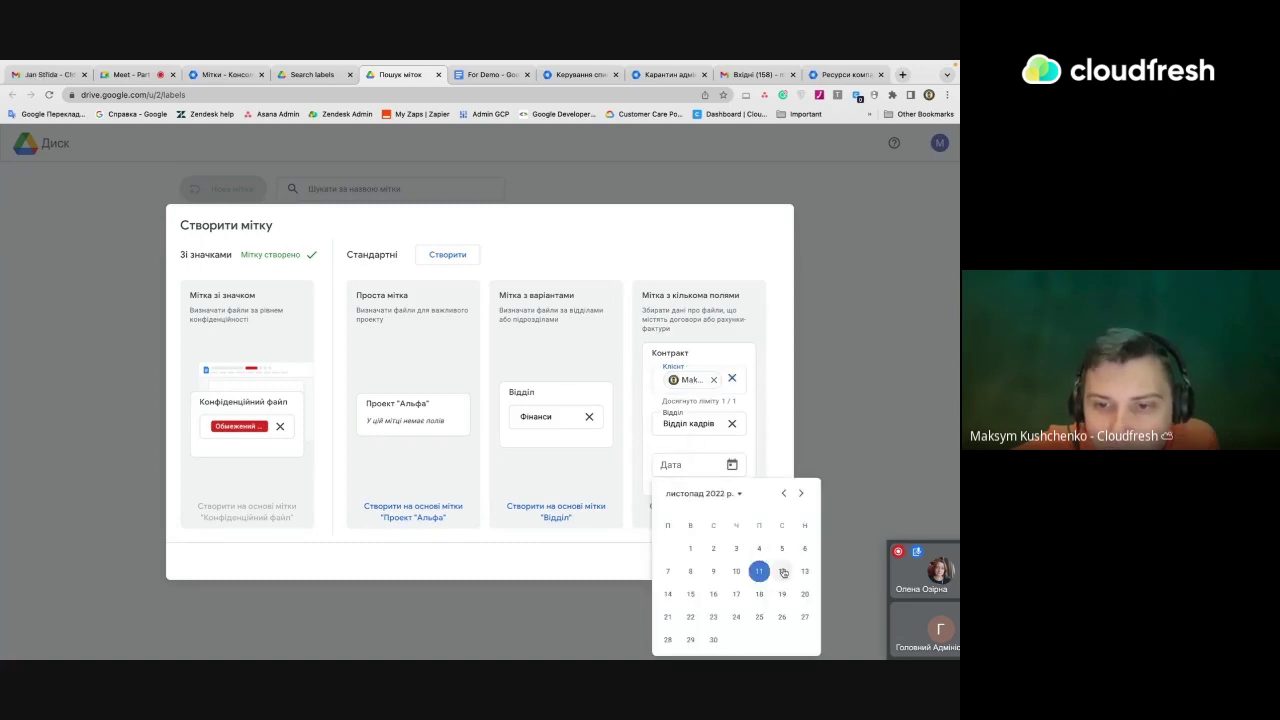
left_click(783, 572)
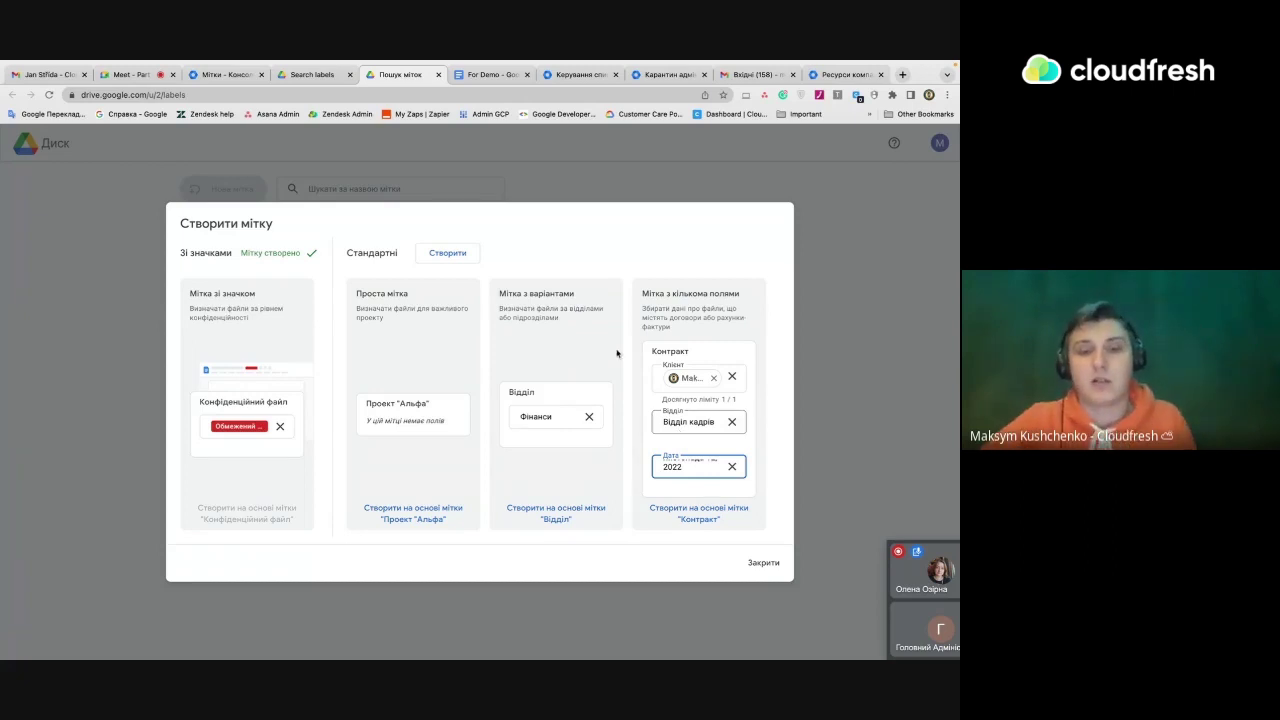
- Create a standard label from scratch and dismiss the onboarding tip
left_click(449, 252)
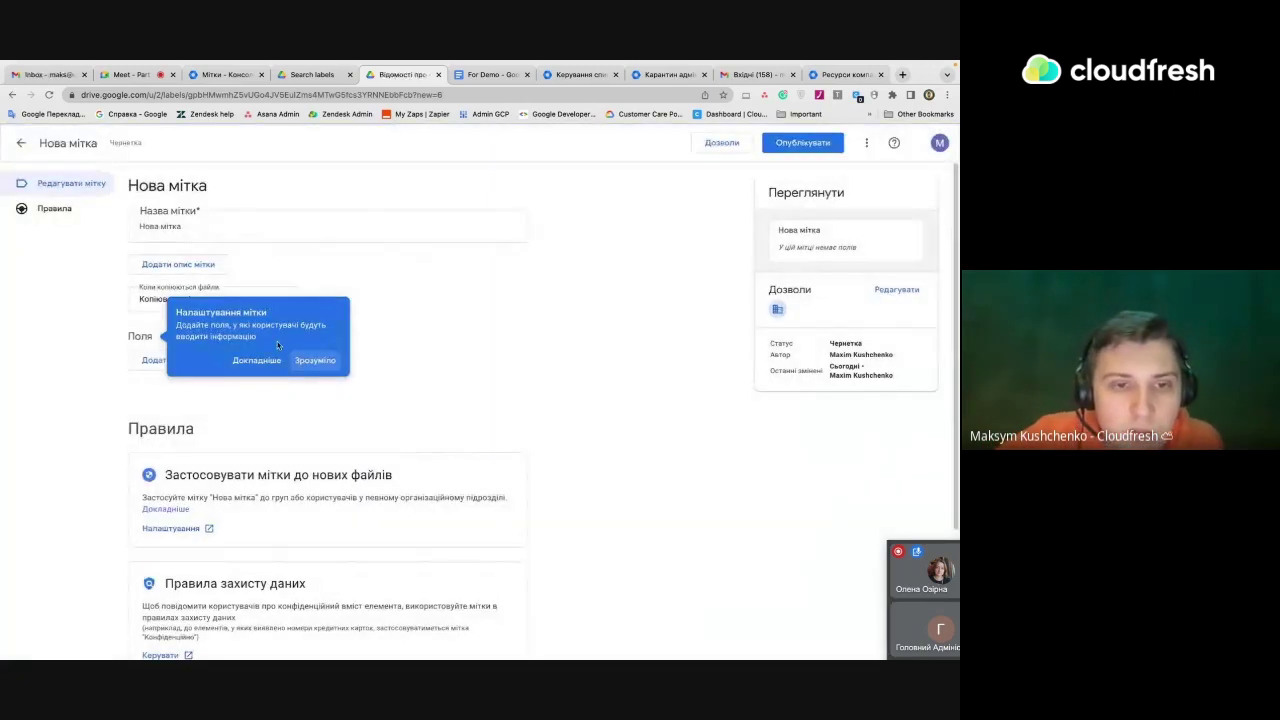
left_click(315, 360)
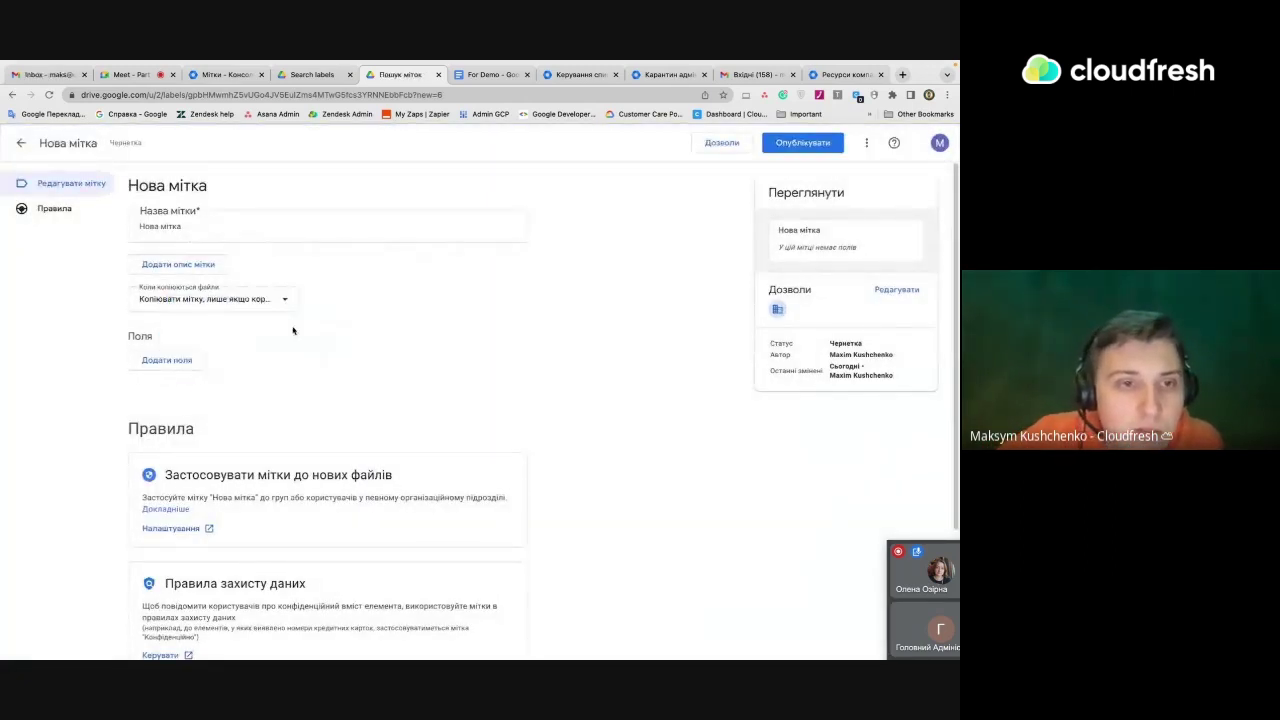
scroll(231, 267, "down", 1)
scroll(231, 267, "up", 1)
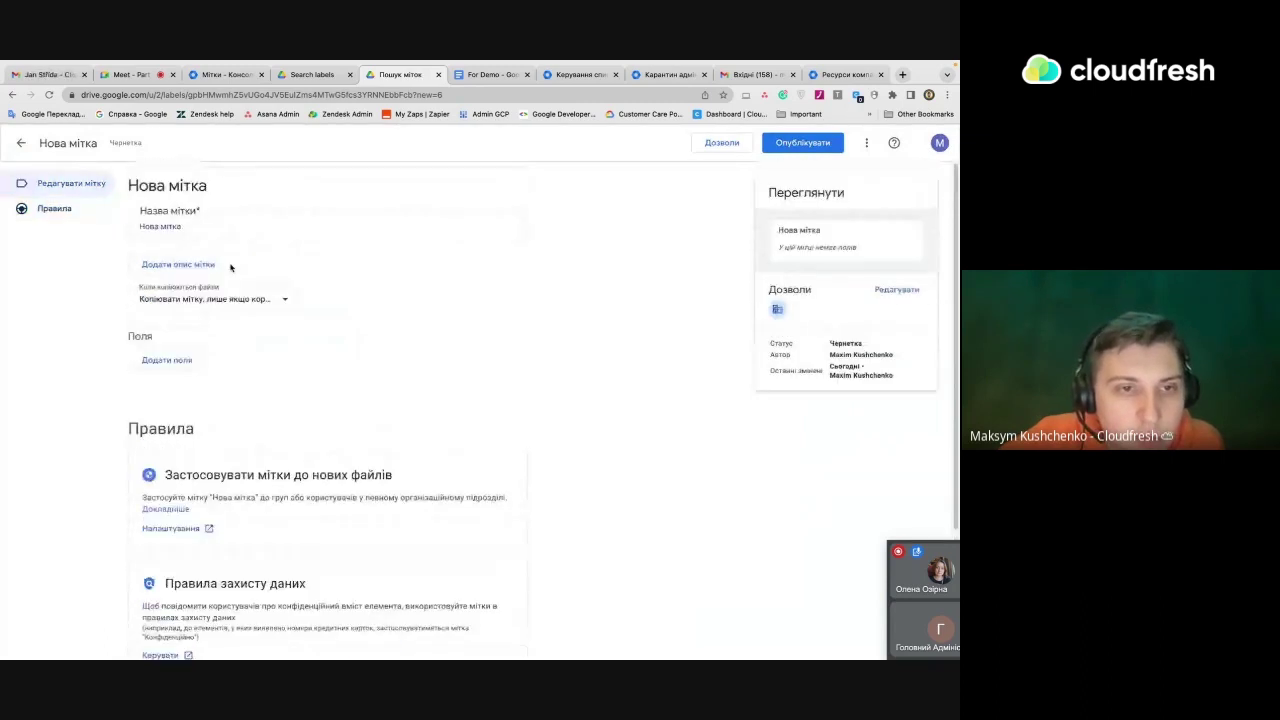
- Try adding a Дата field and a Текст field, preview the date picker, then cancel
left_click(172, 360)
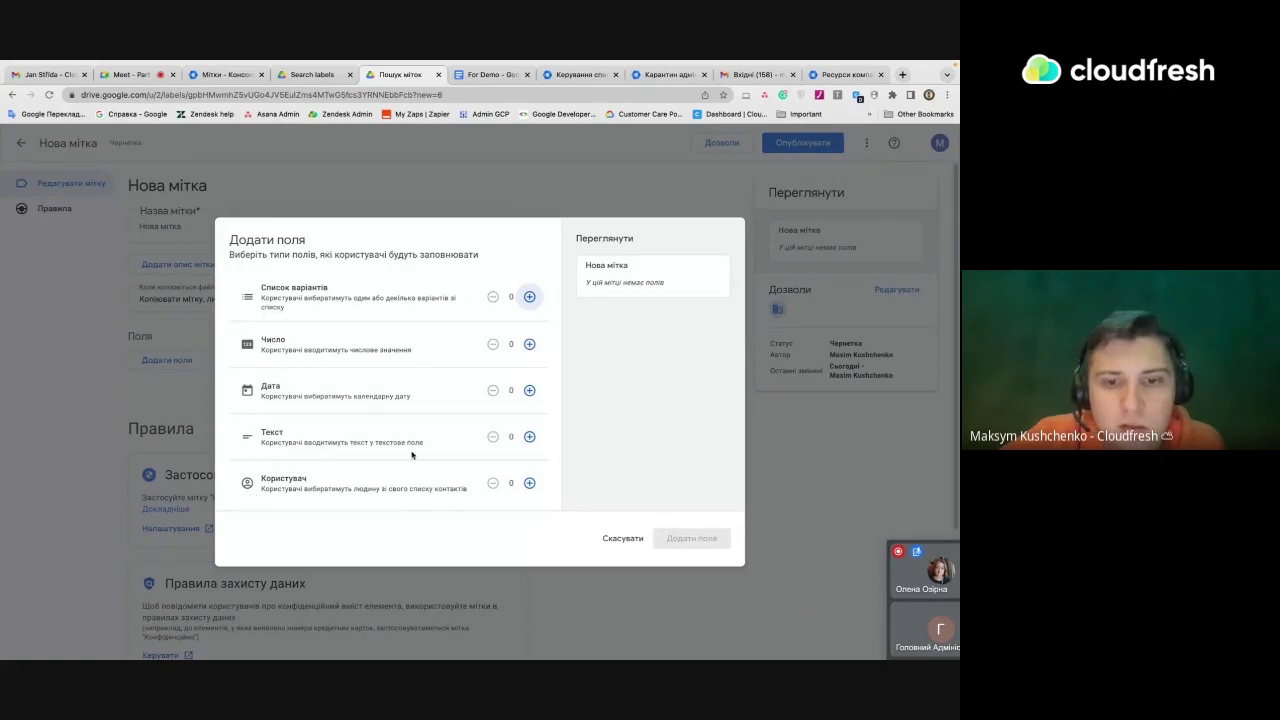
left_click(532, 392)
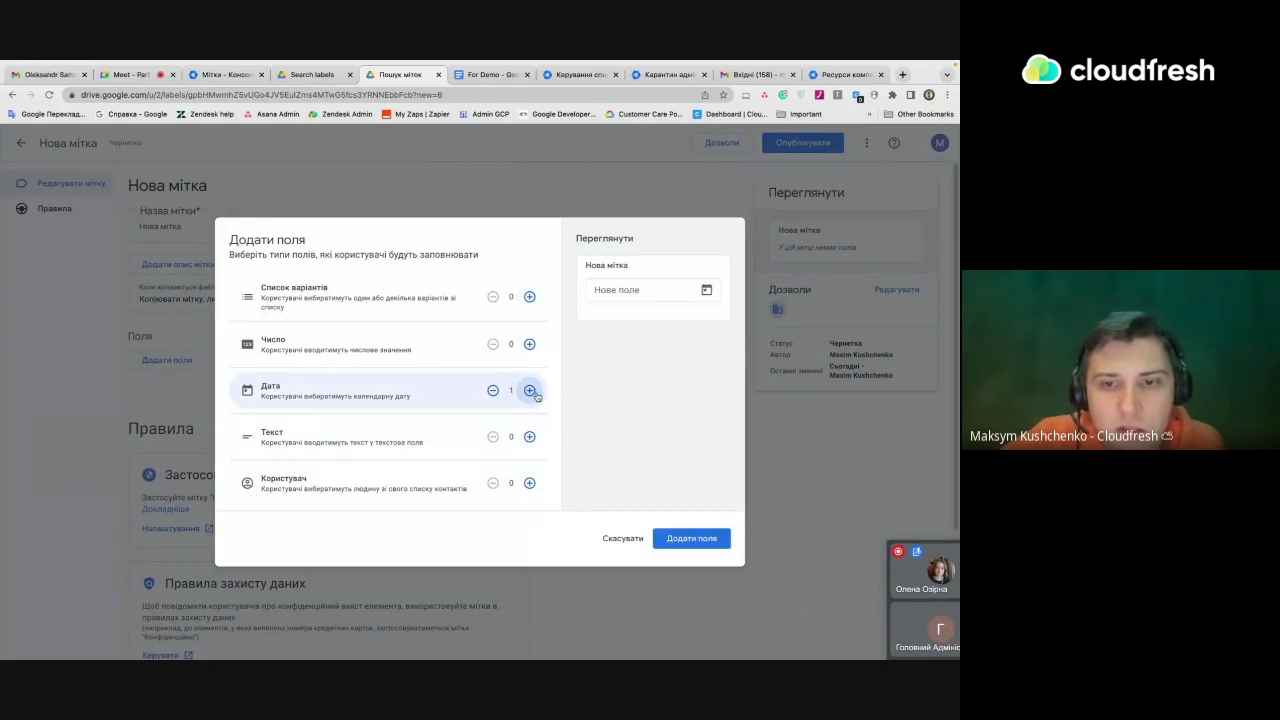
left_click(644, 288)
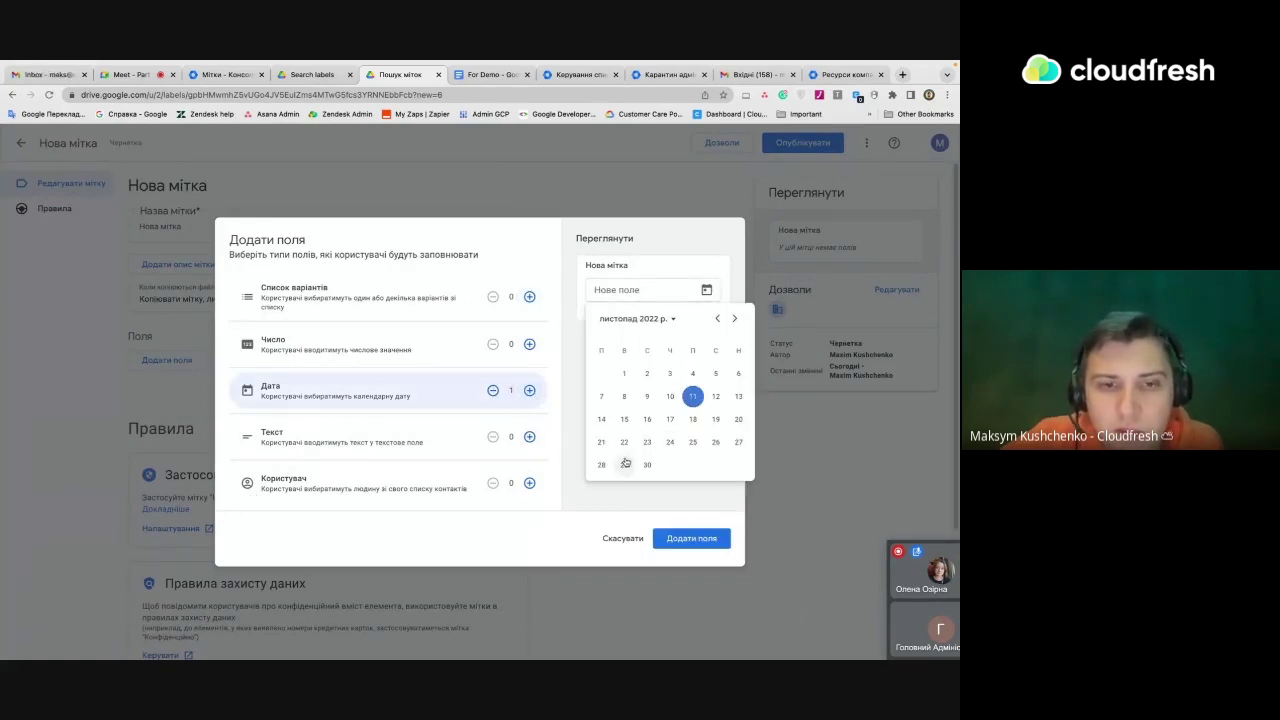
left_click(529, 437)
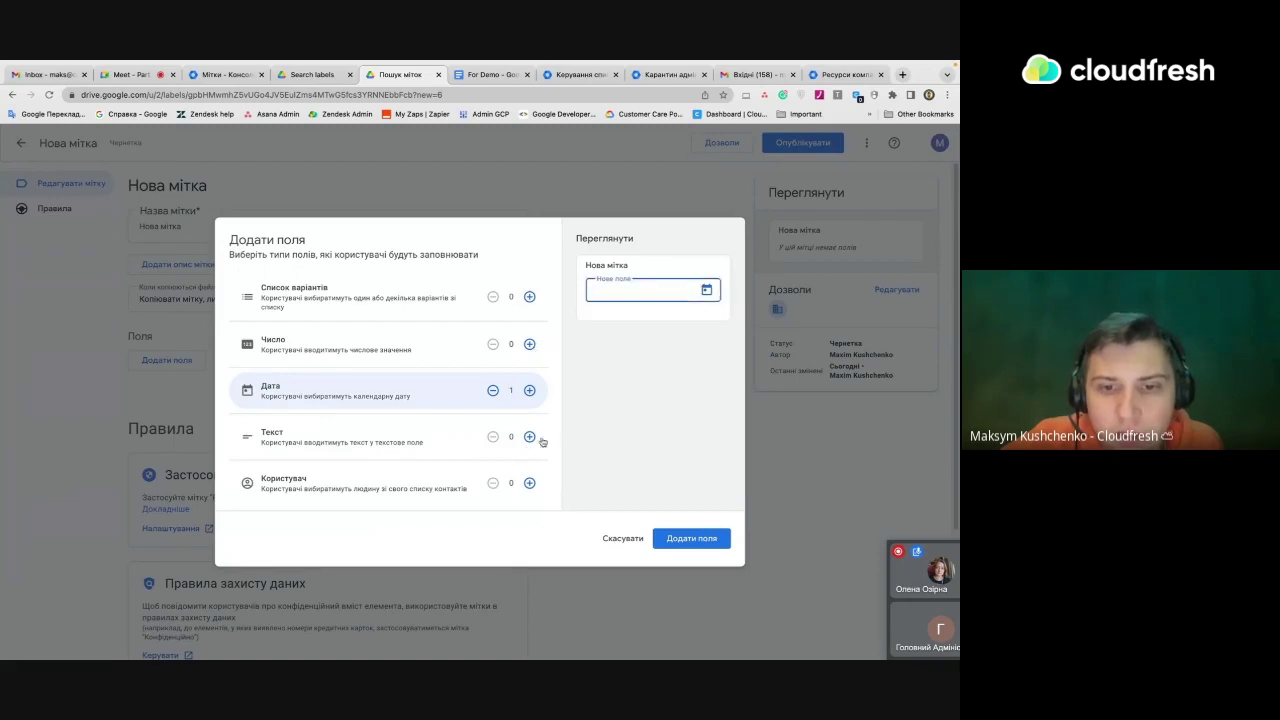
left_click(529, 437)
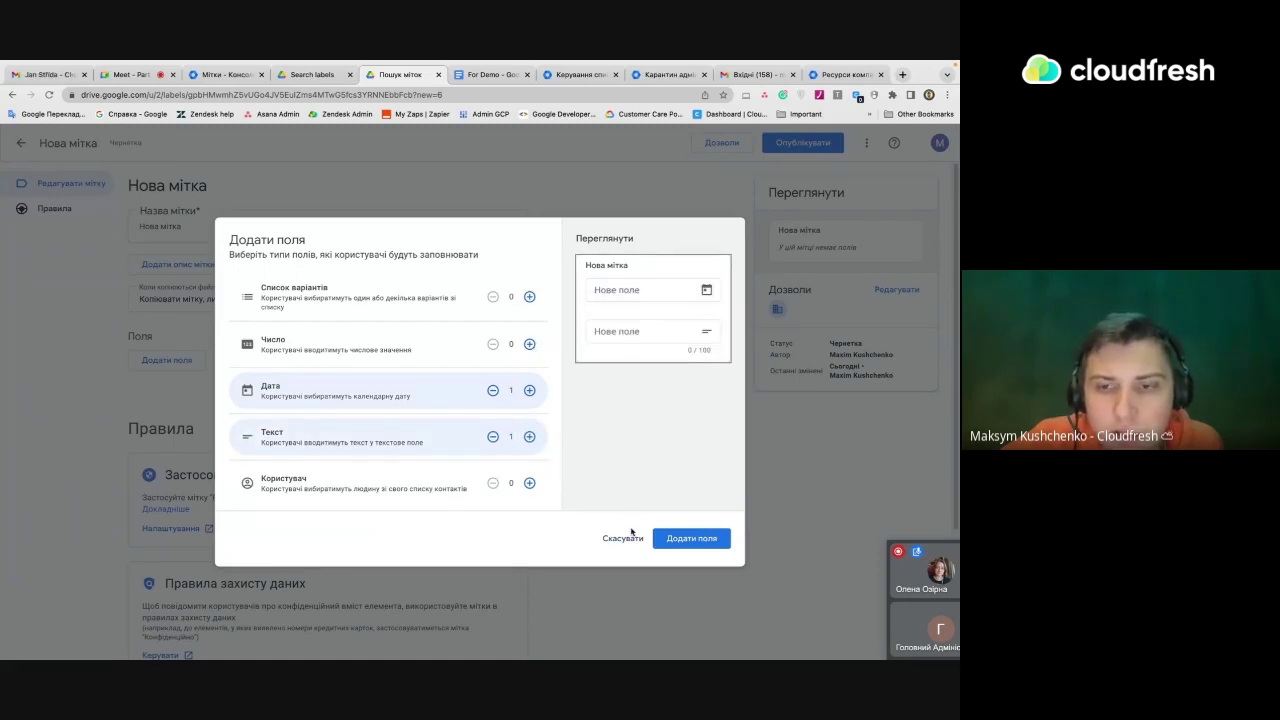
left_click(626, 537)
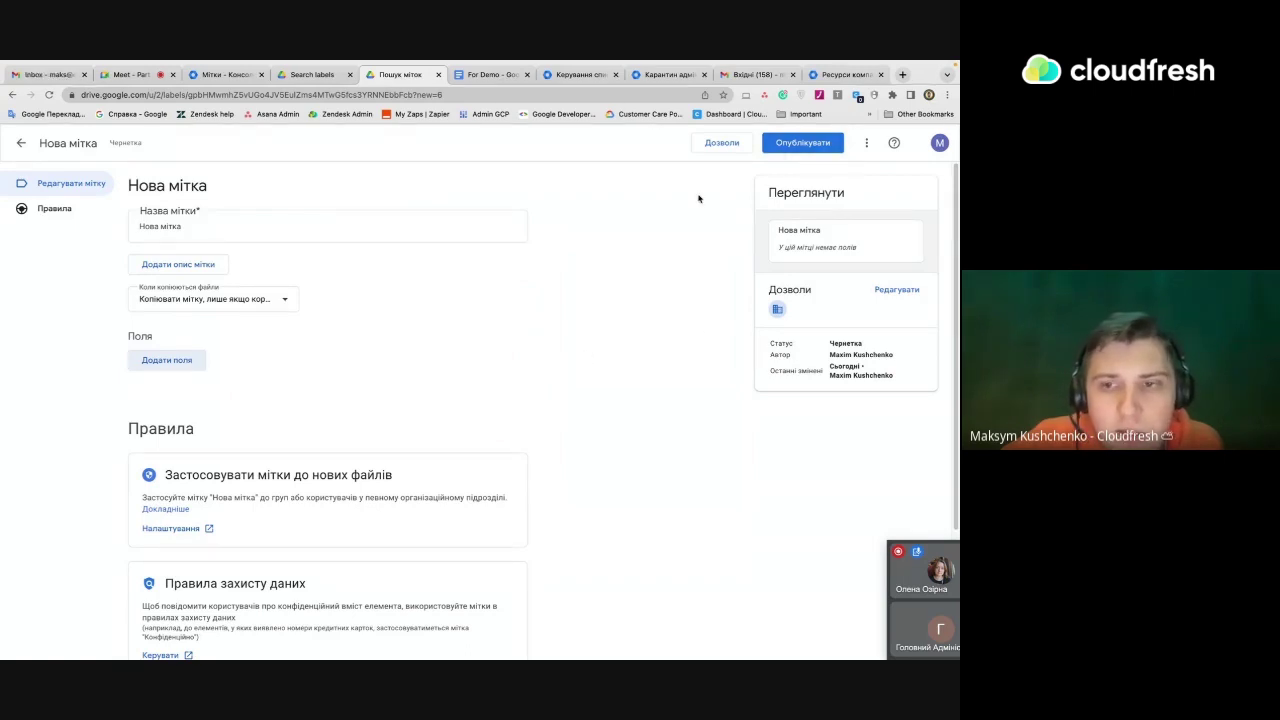
- Set label permissions to Обмежений доступ with a suggested user added, then discard the changes
left_click(896, 289)
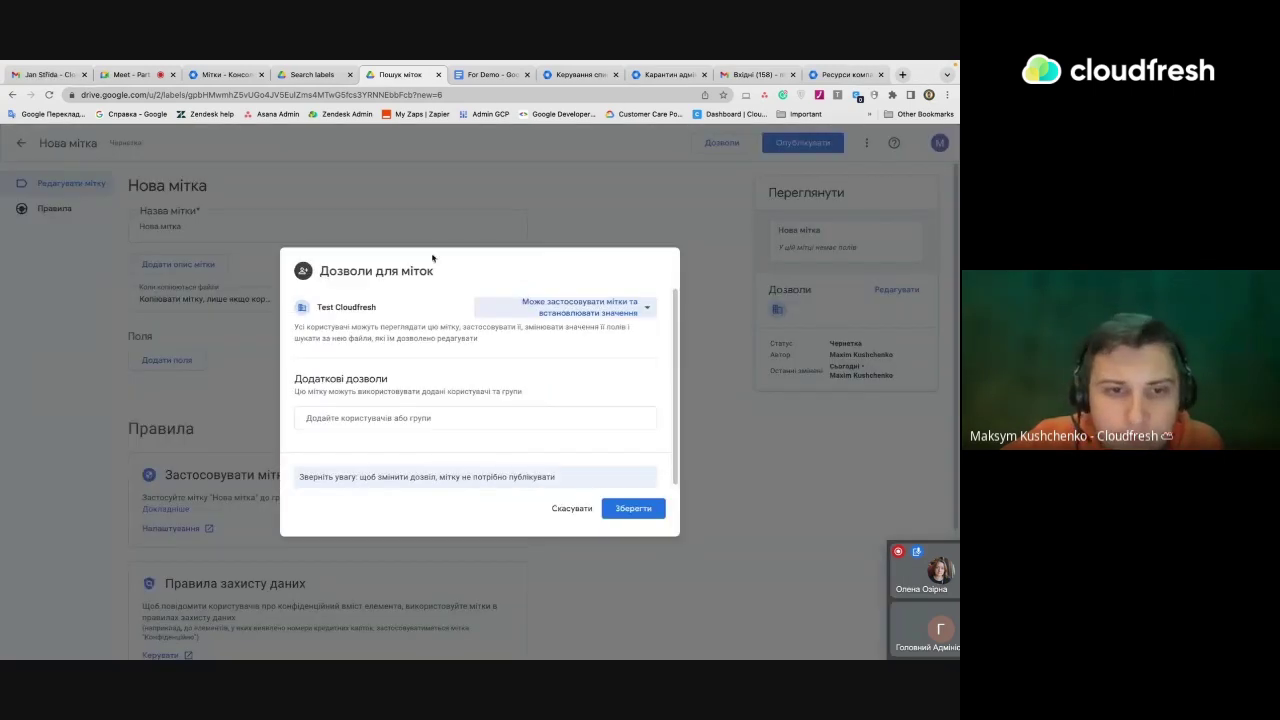
left_click(333, 416)
left_click(407, 368)
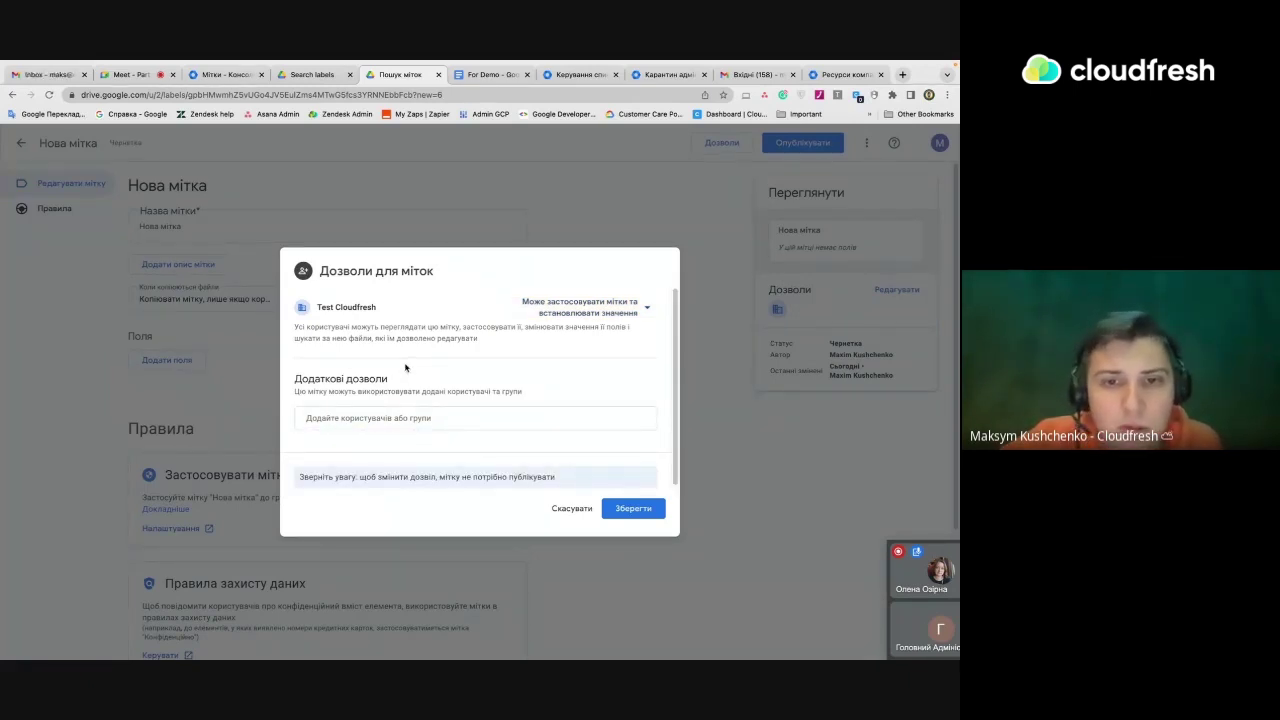
left_click(583, 302)
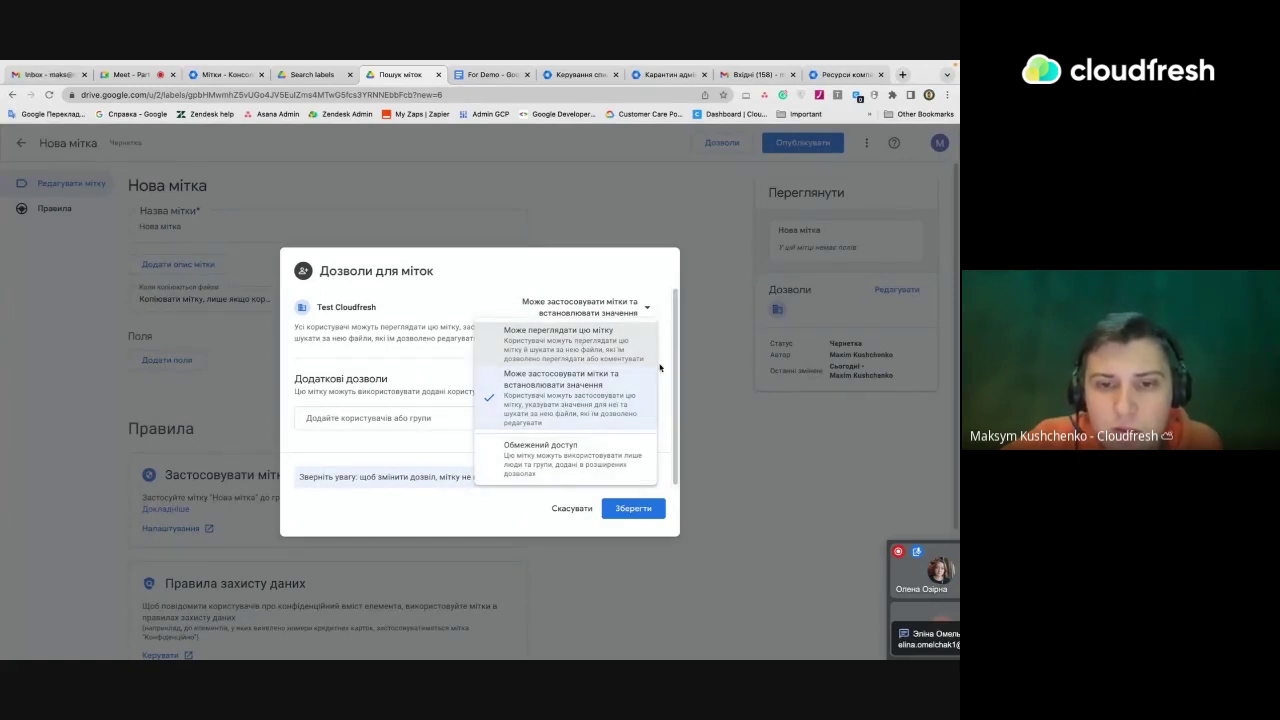
left_click(500, 456)
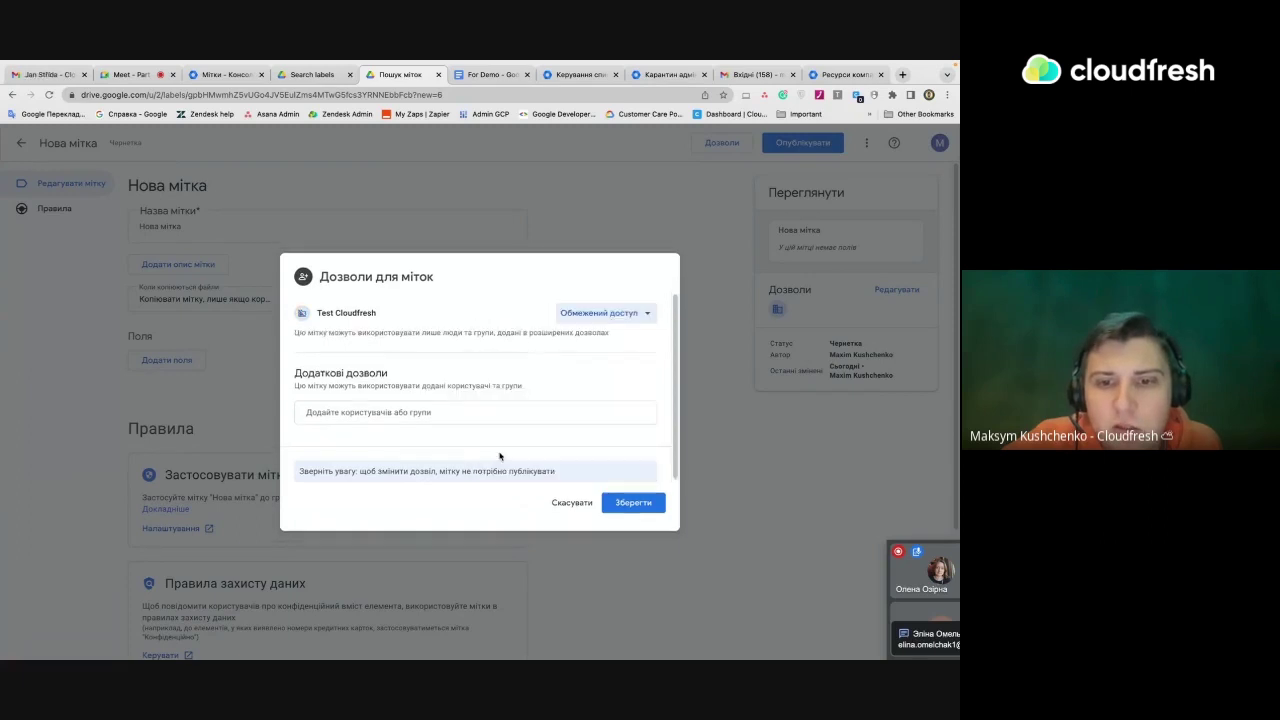
left_click(530, 413)
left_click(460, 443)
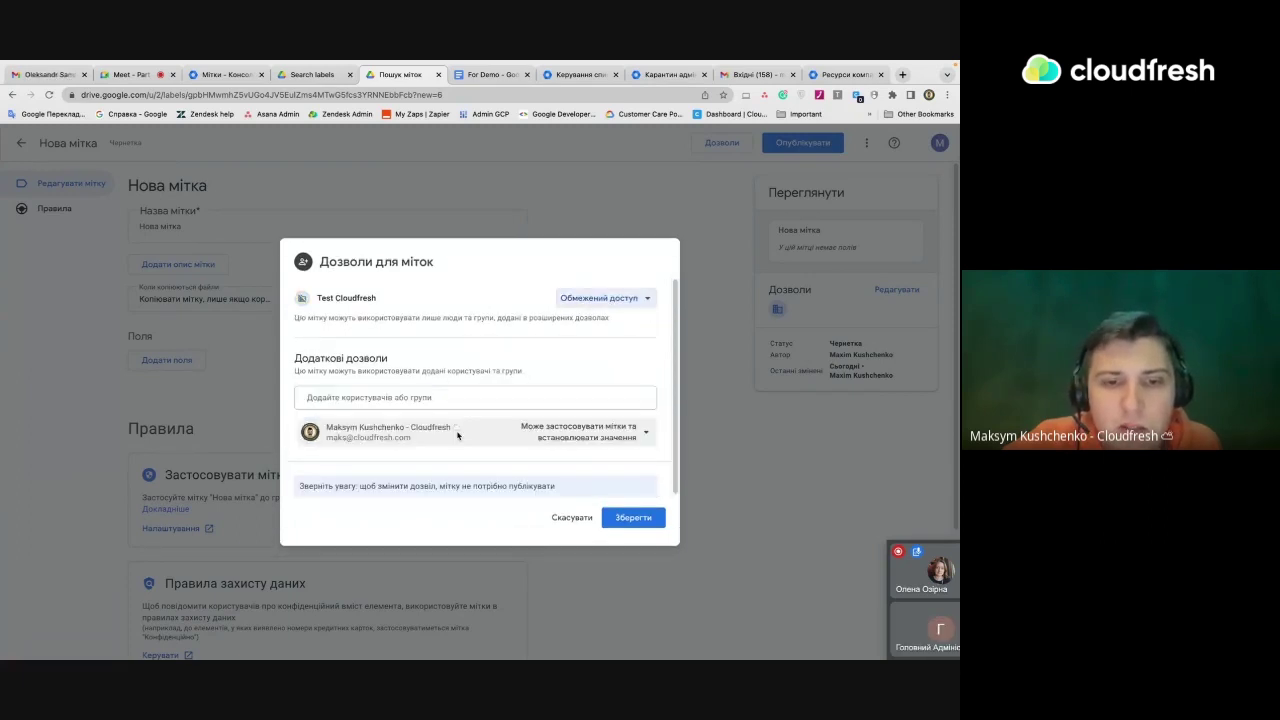
left_click(585, 432)
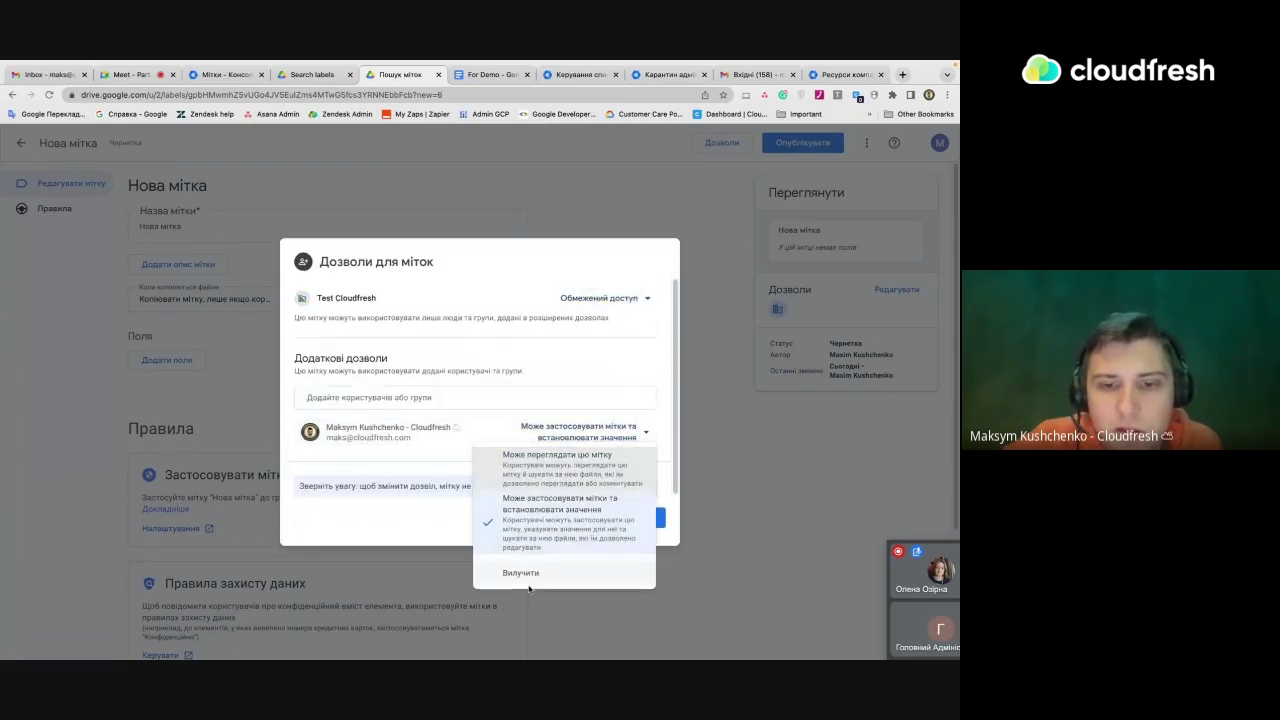
left_click(492, 371)
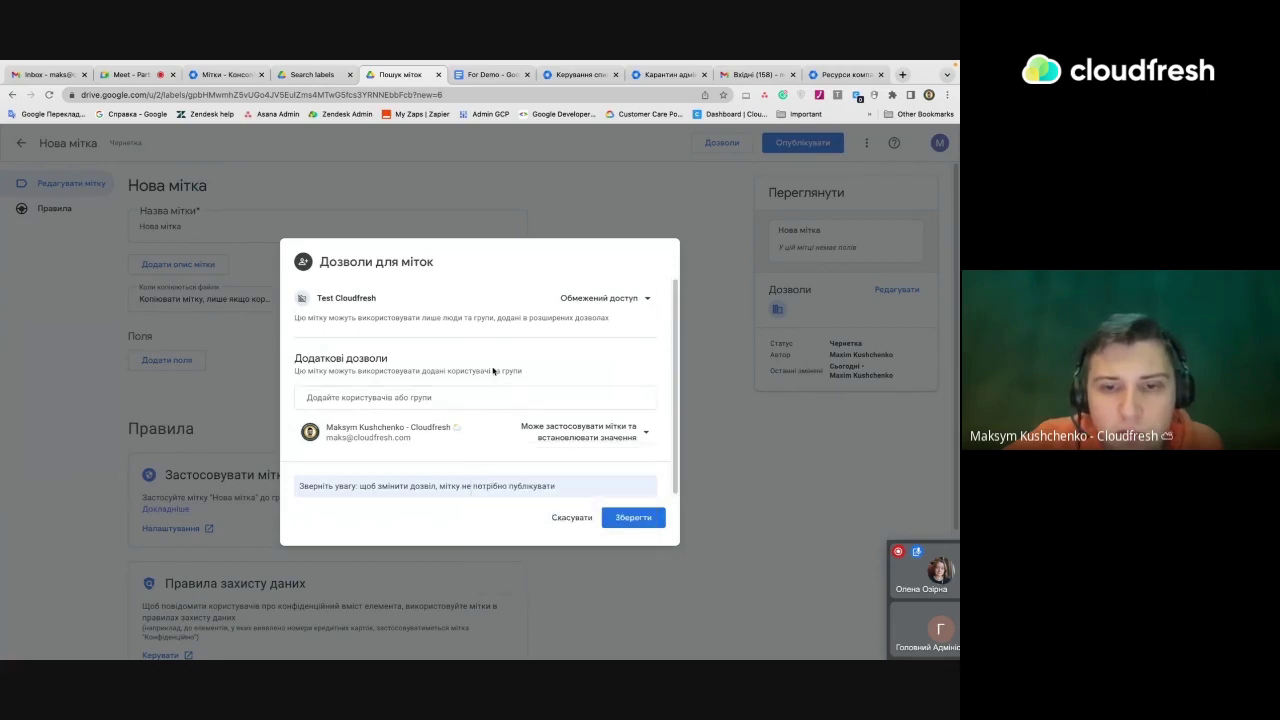
left_click(558, 513)
- Open the field-type choices for the label and cancel without adding any
scroll(463, 358, "down", 2)
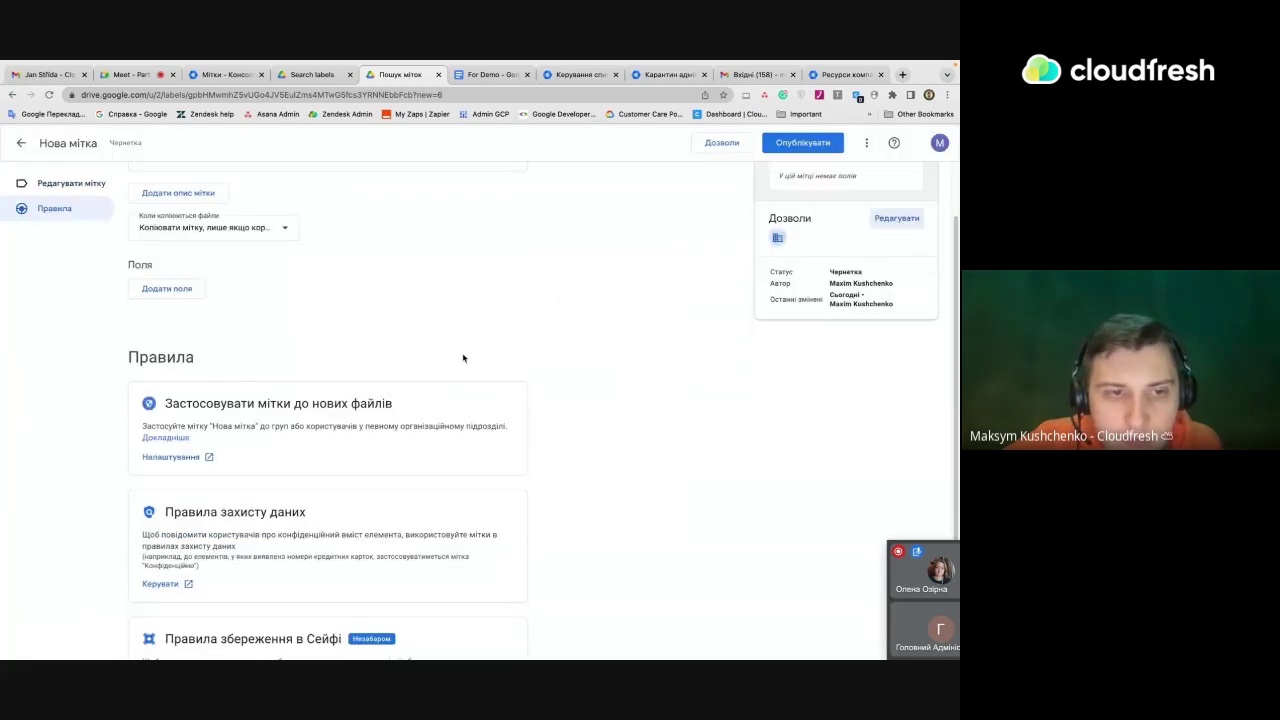
left_click(177, 246)
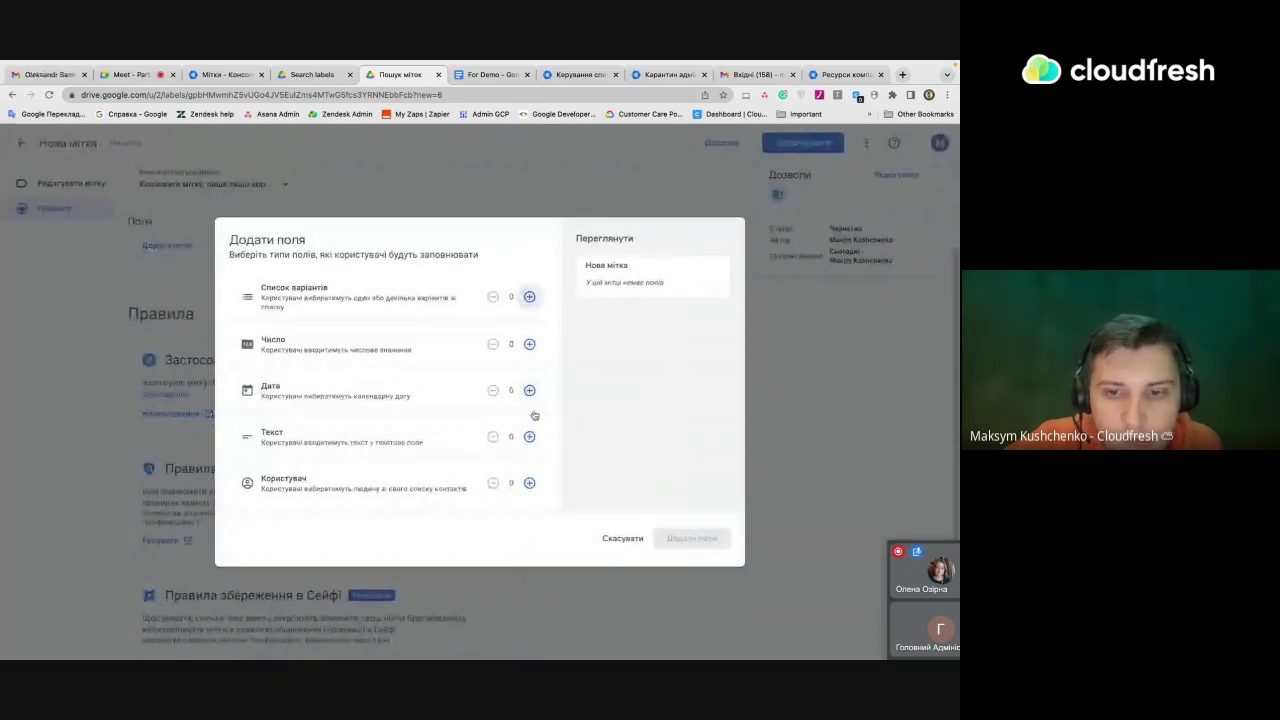
left_click(624, 541)
- Switch to the For Demo document
scroll(519, 317, "down", 1)
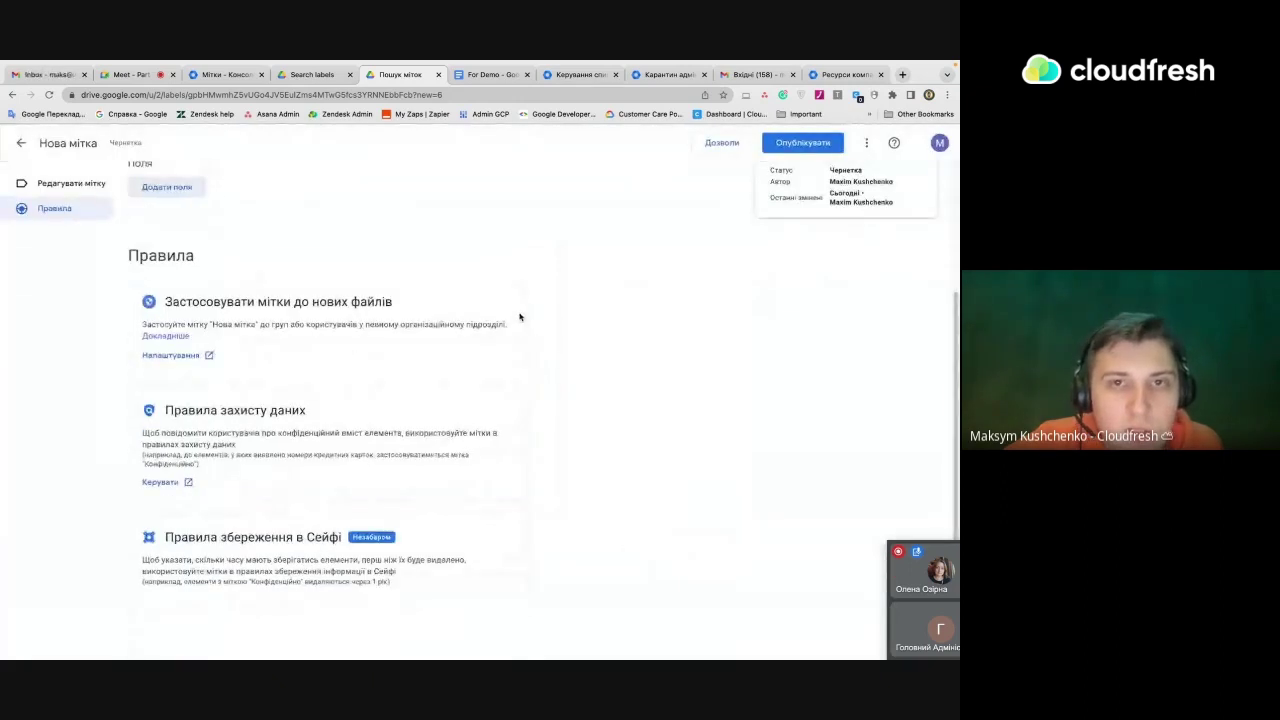
scroll(519, 317, "up", 3)
left_click(500, 74)
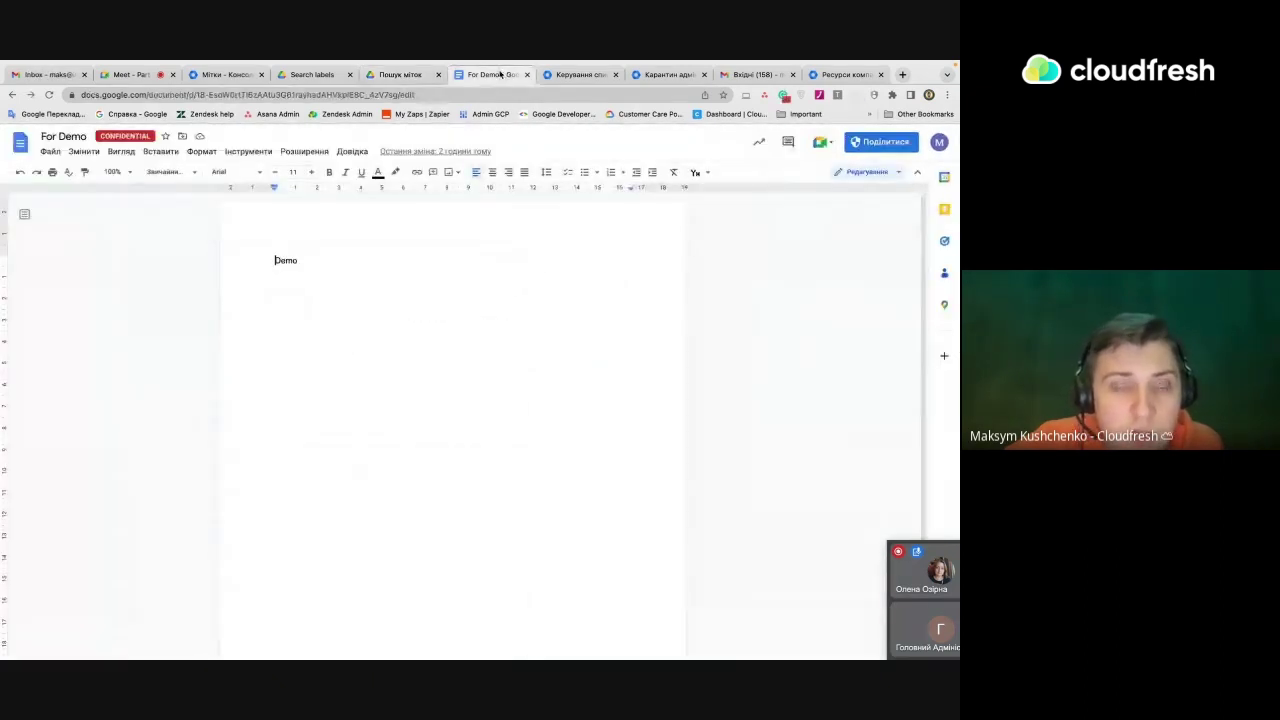
mouse_move(126, 142)
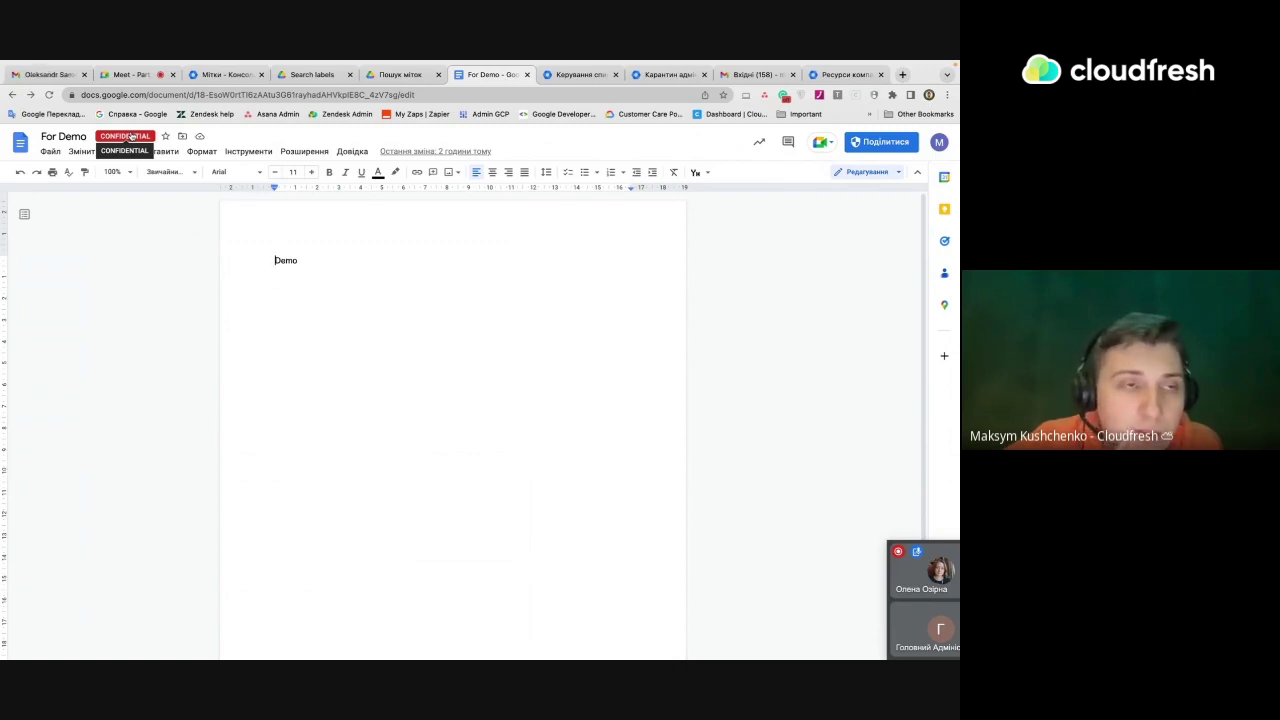
left_click(131, 137)
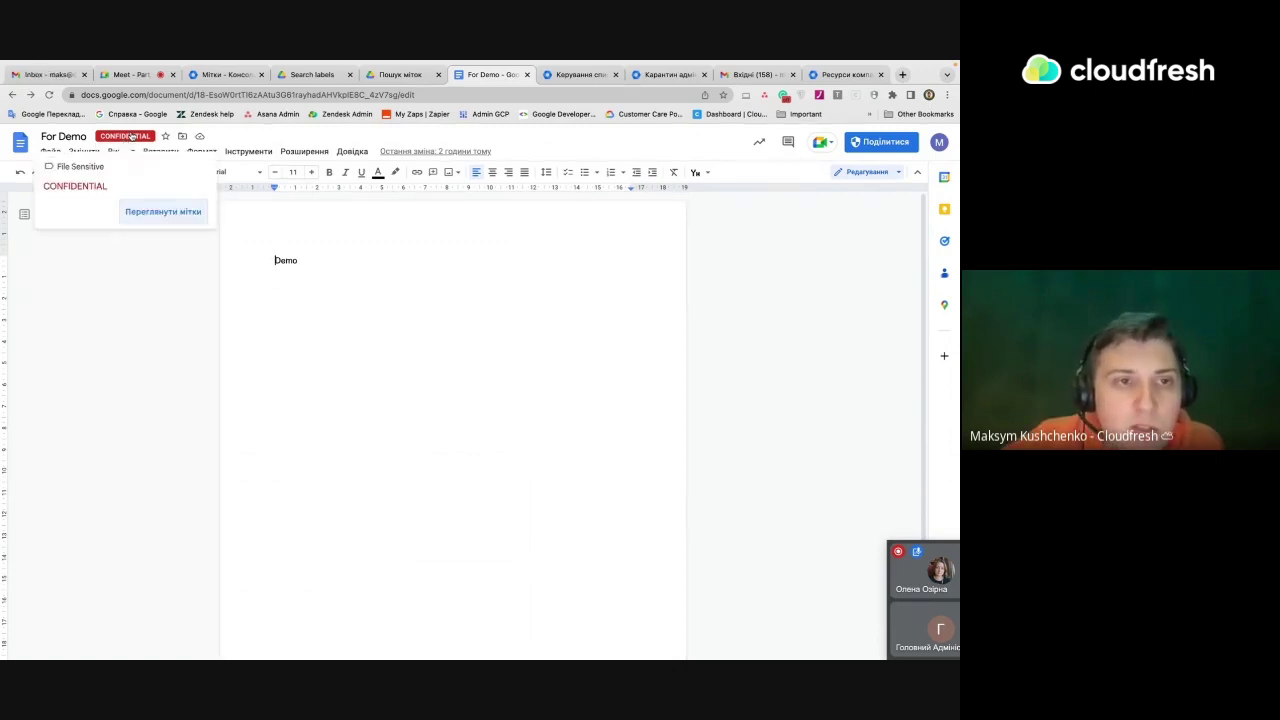
left_click_drag(41, 187, 117, 189)
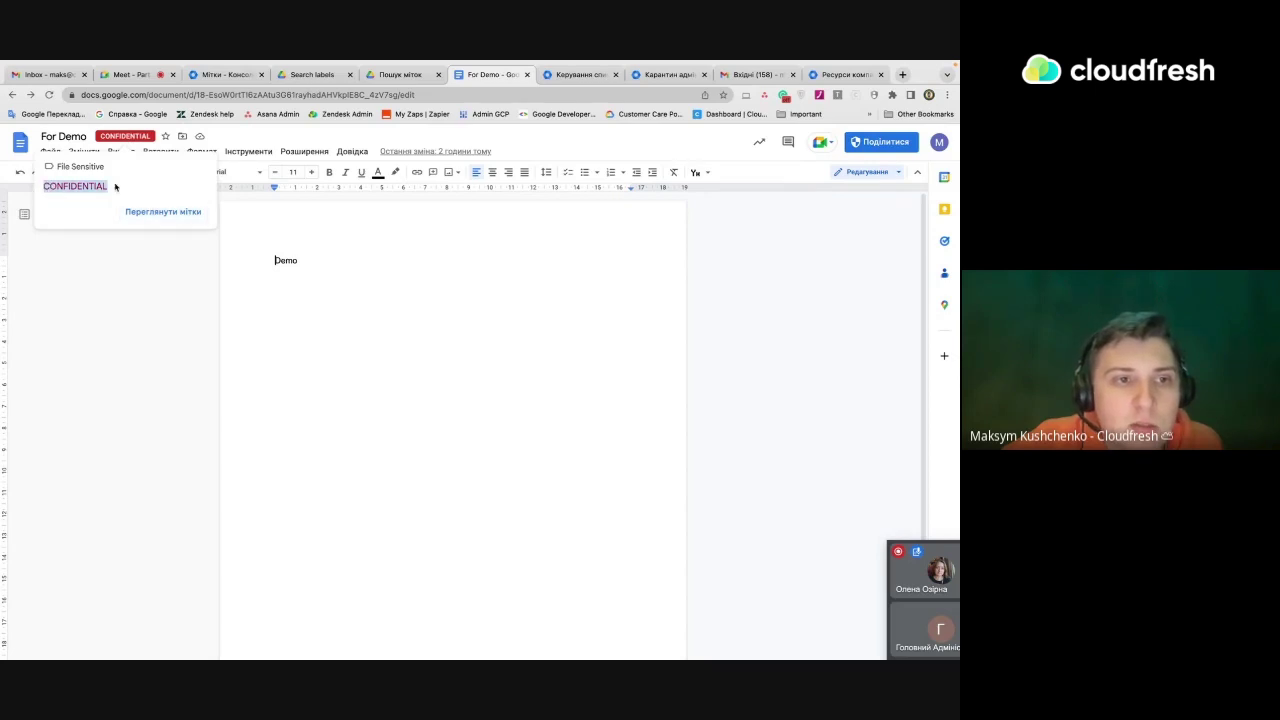
left_click(149, 256)
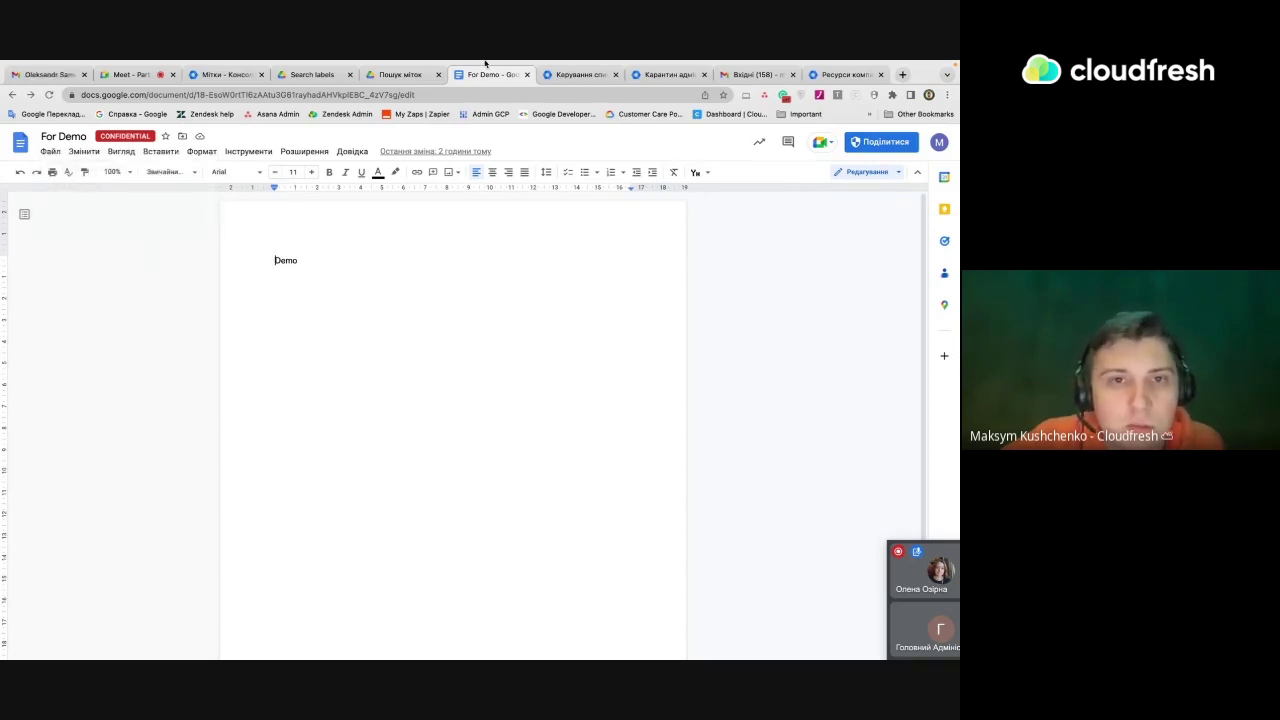
- Close the For Demo document and return to the Admin console labels settings
left_click(525, 75)
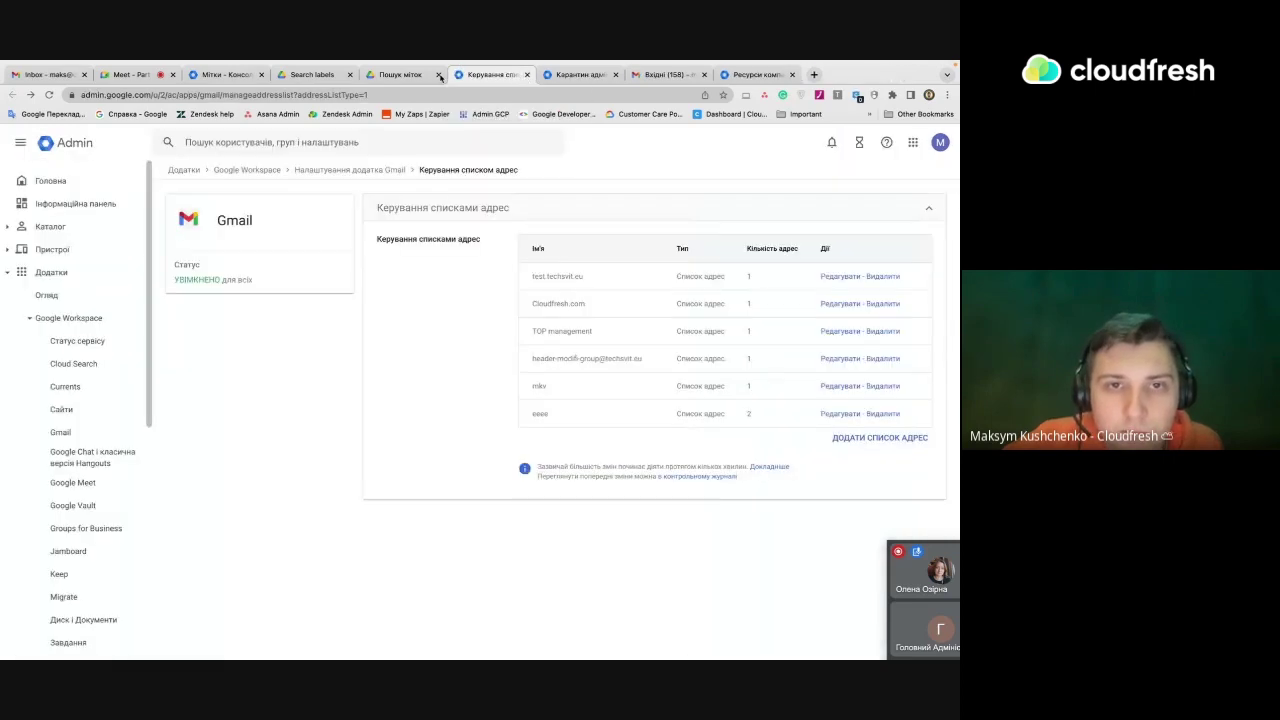
left_click(400, 75)
left_click(318, 75)
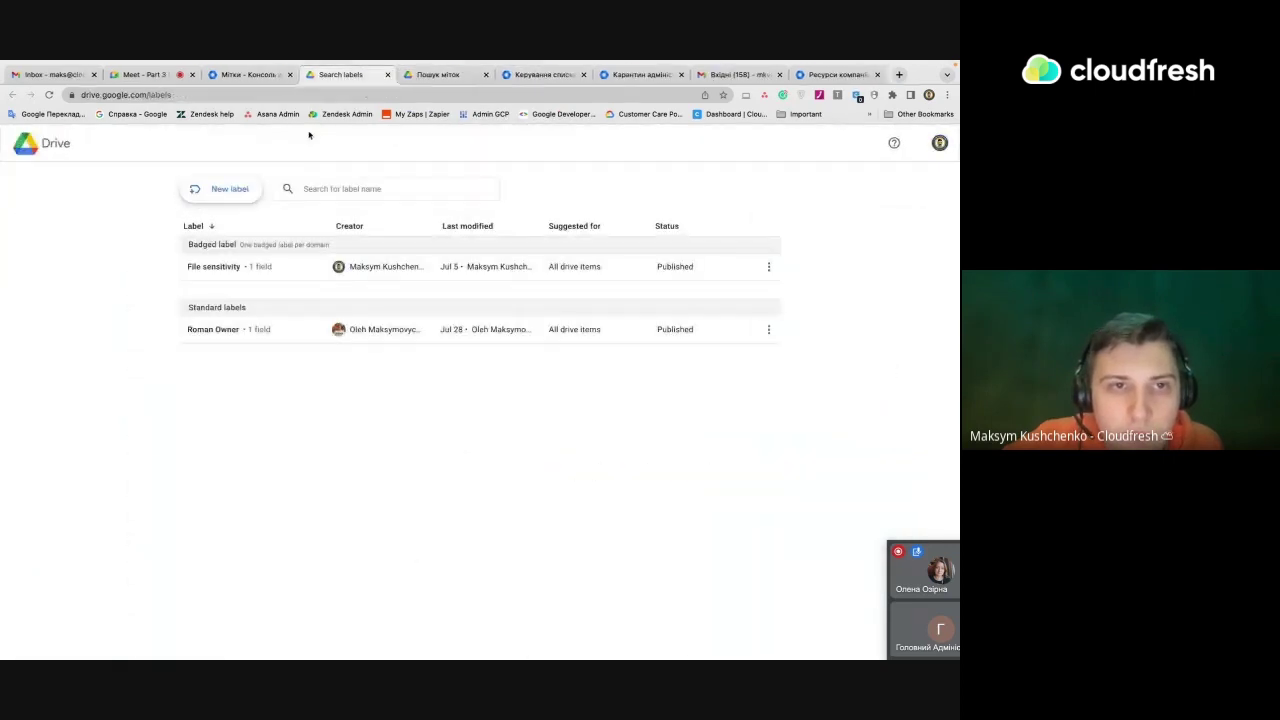
key("ctrl+shift+Tab")
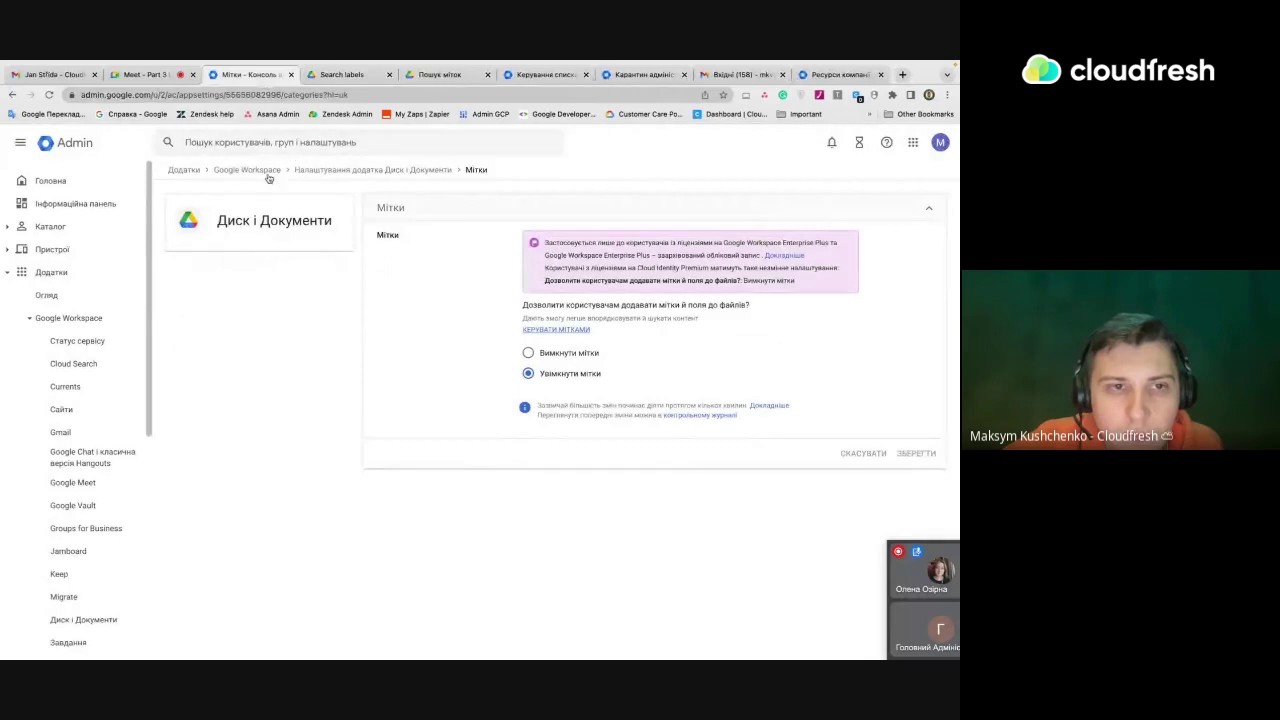
- Go through the Google Workspace breadcrumb to the Диск і Документи settings
left_click(234, 172)
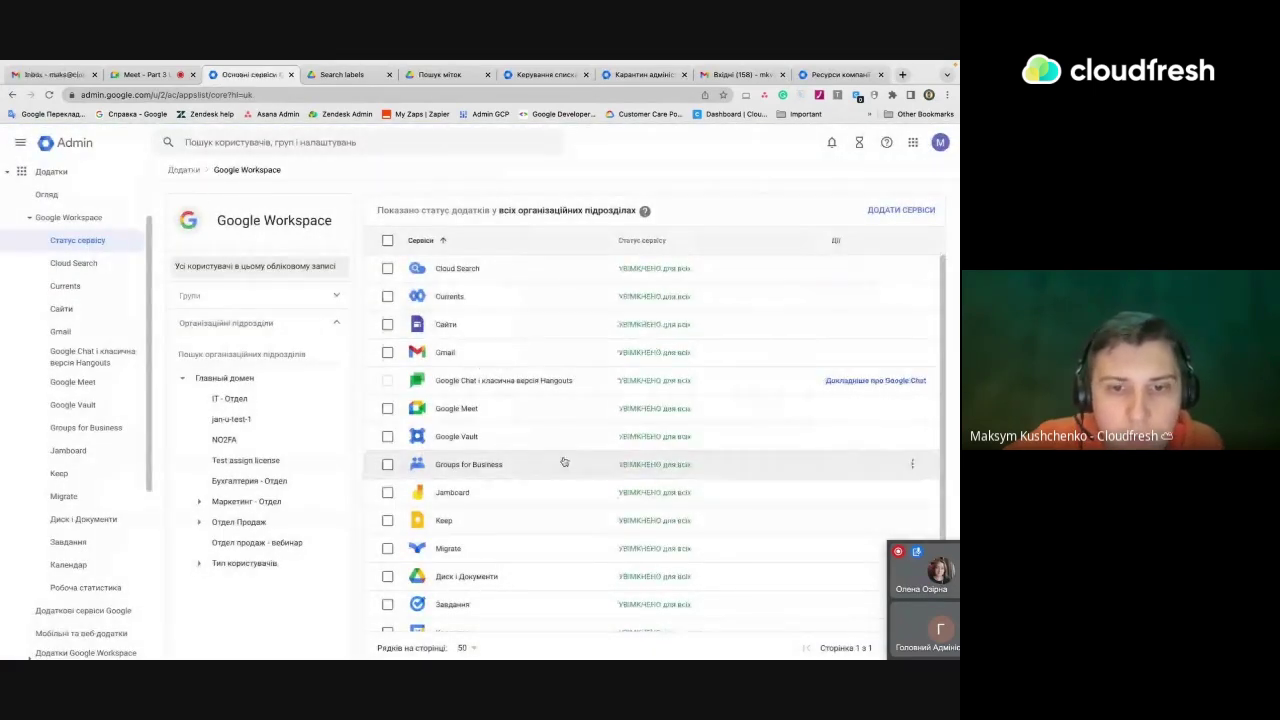
scroll(489, 500, "down", 1)
left_click(466, 533)
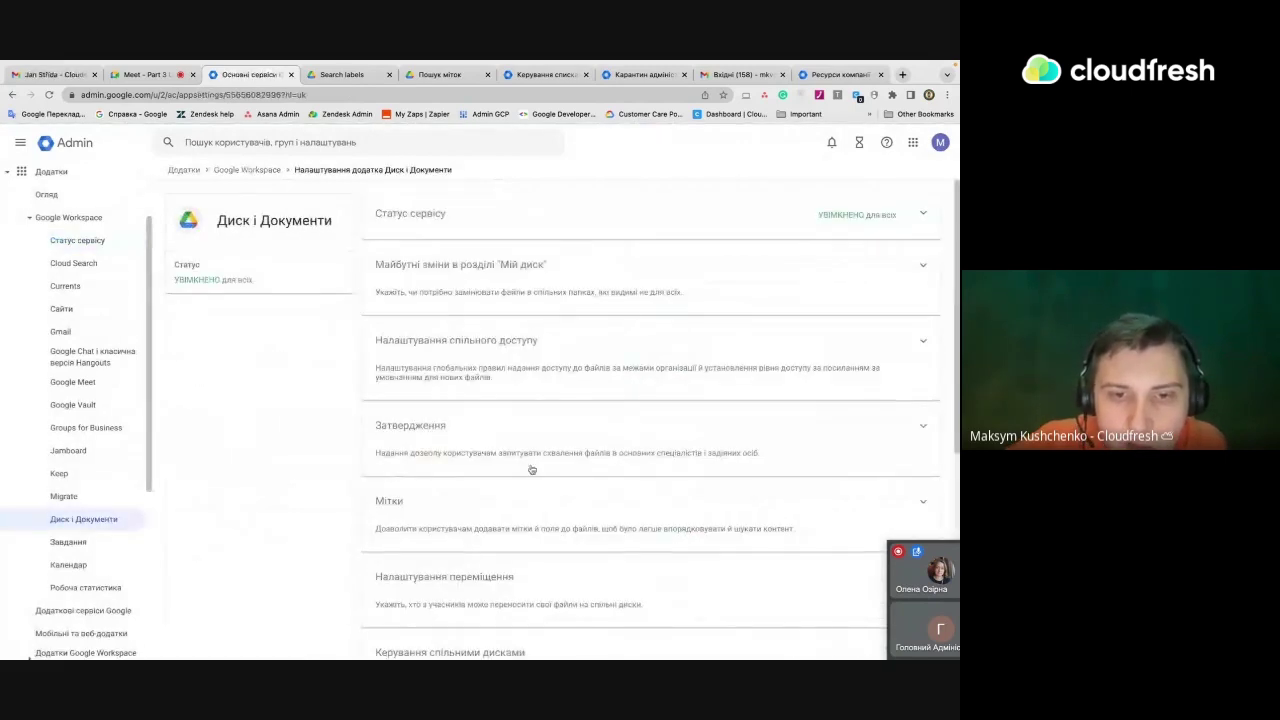
scroll(533, 413, "down", 3)
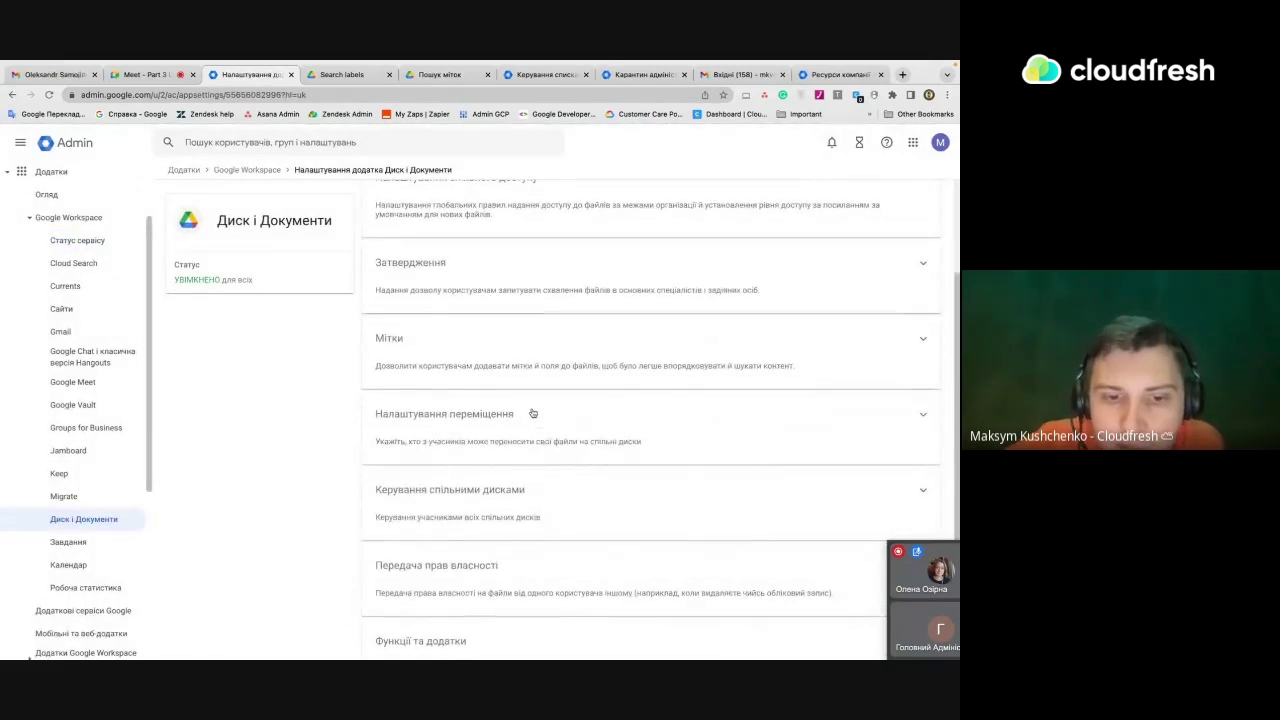
- Open Передача прав власності and pick the source user and receiving user from suggestions
left_click(447, 565)
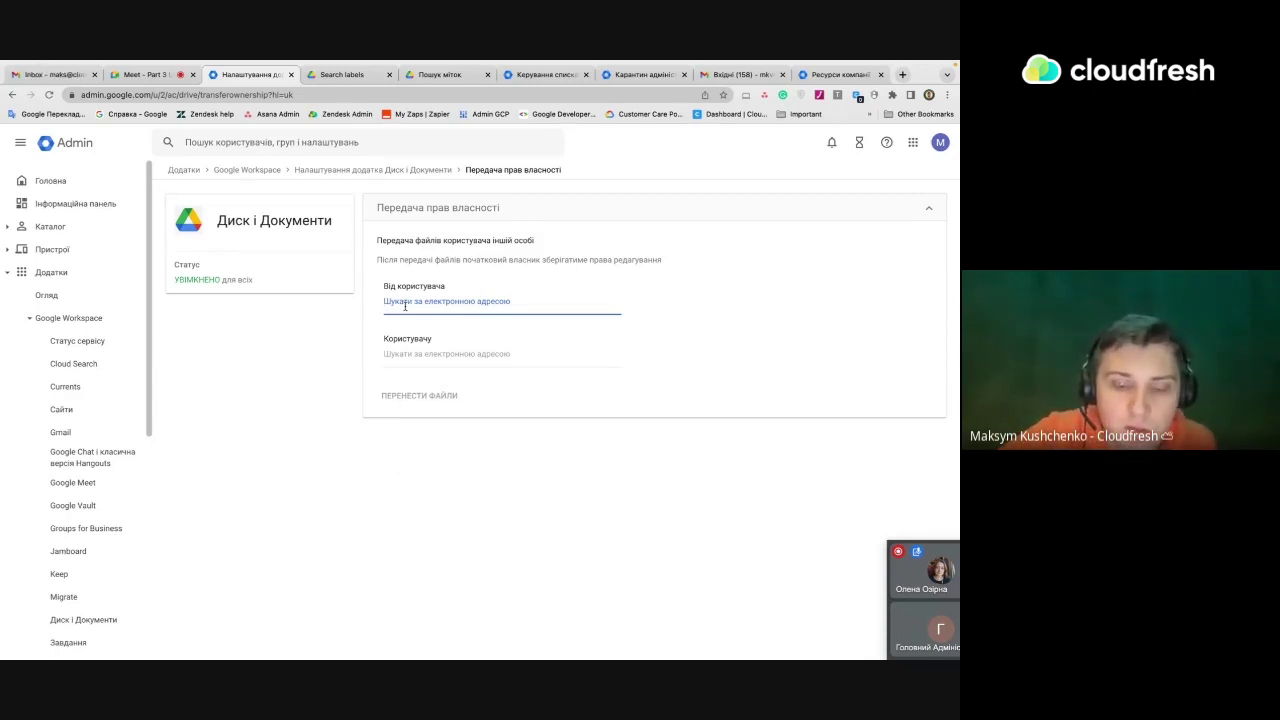
type("m")
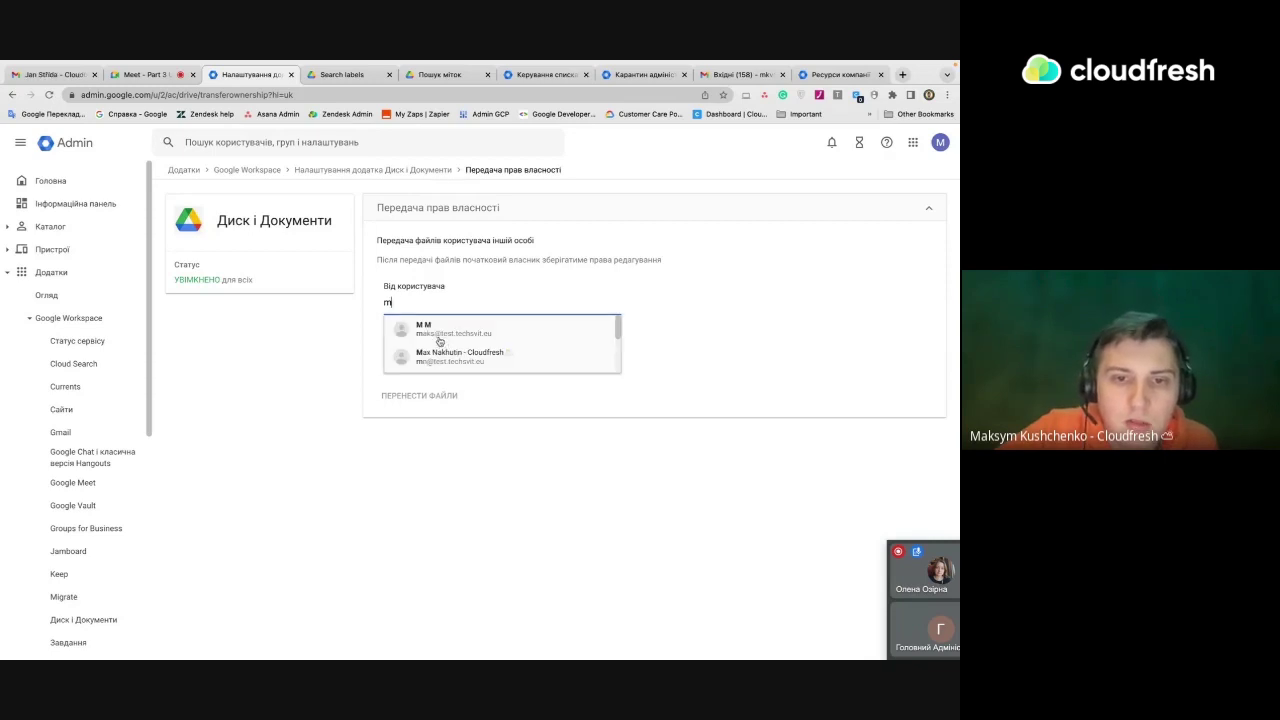
left_click(441, 344)
left_click(397, 356)
type("mkv")
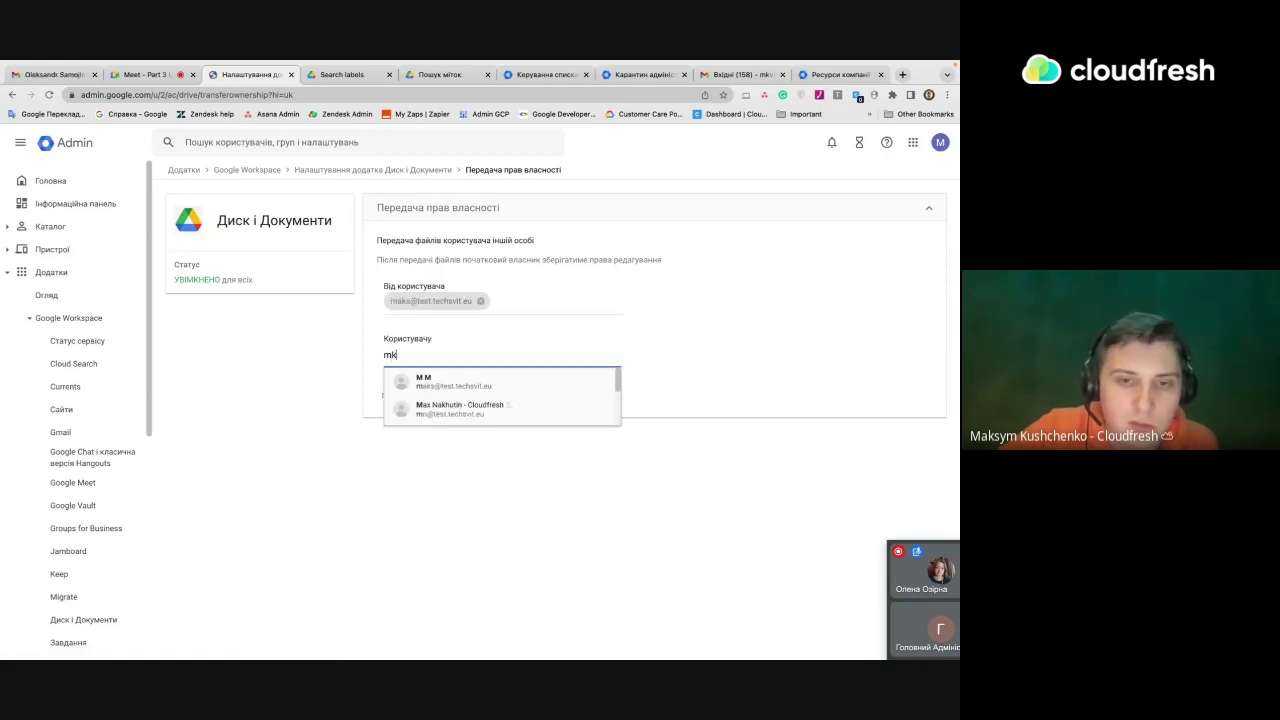
left_click(425, 388)
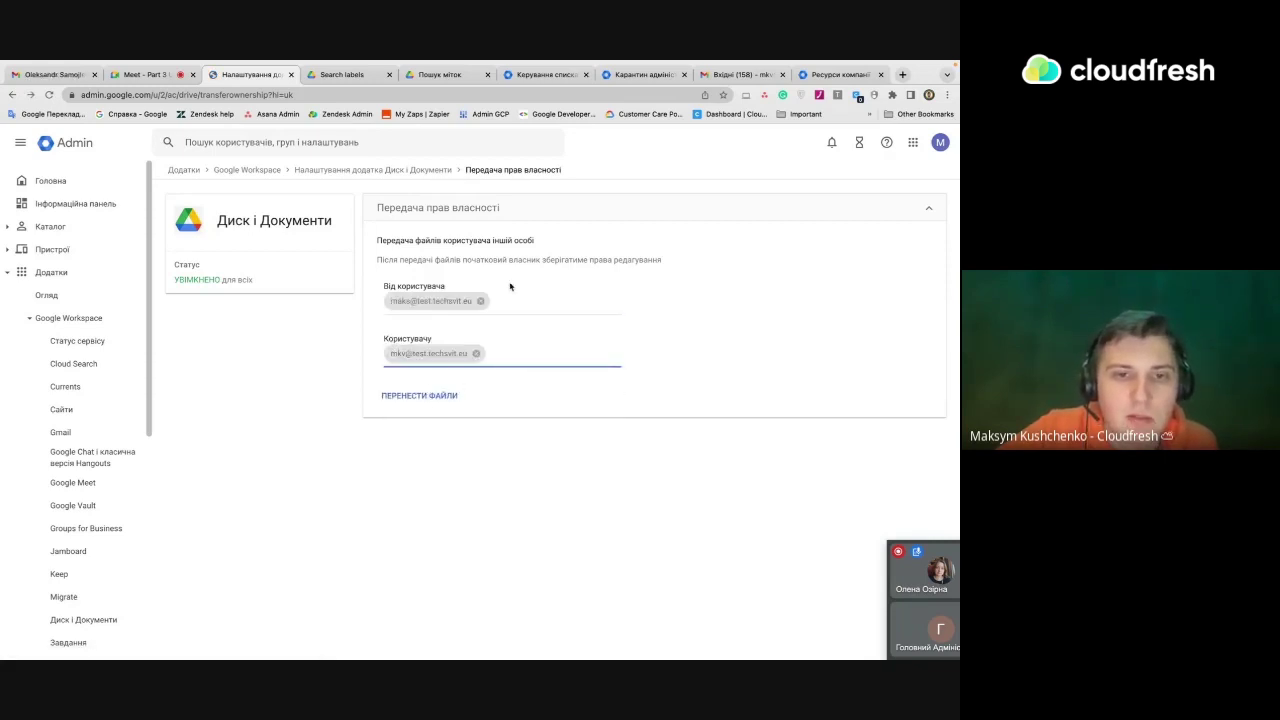